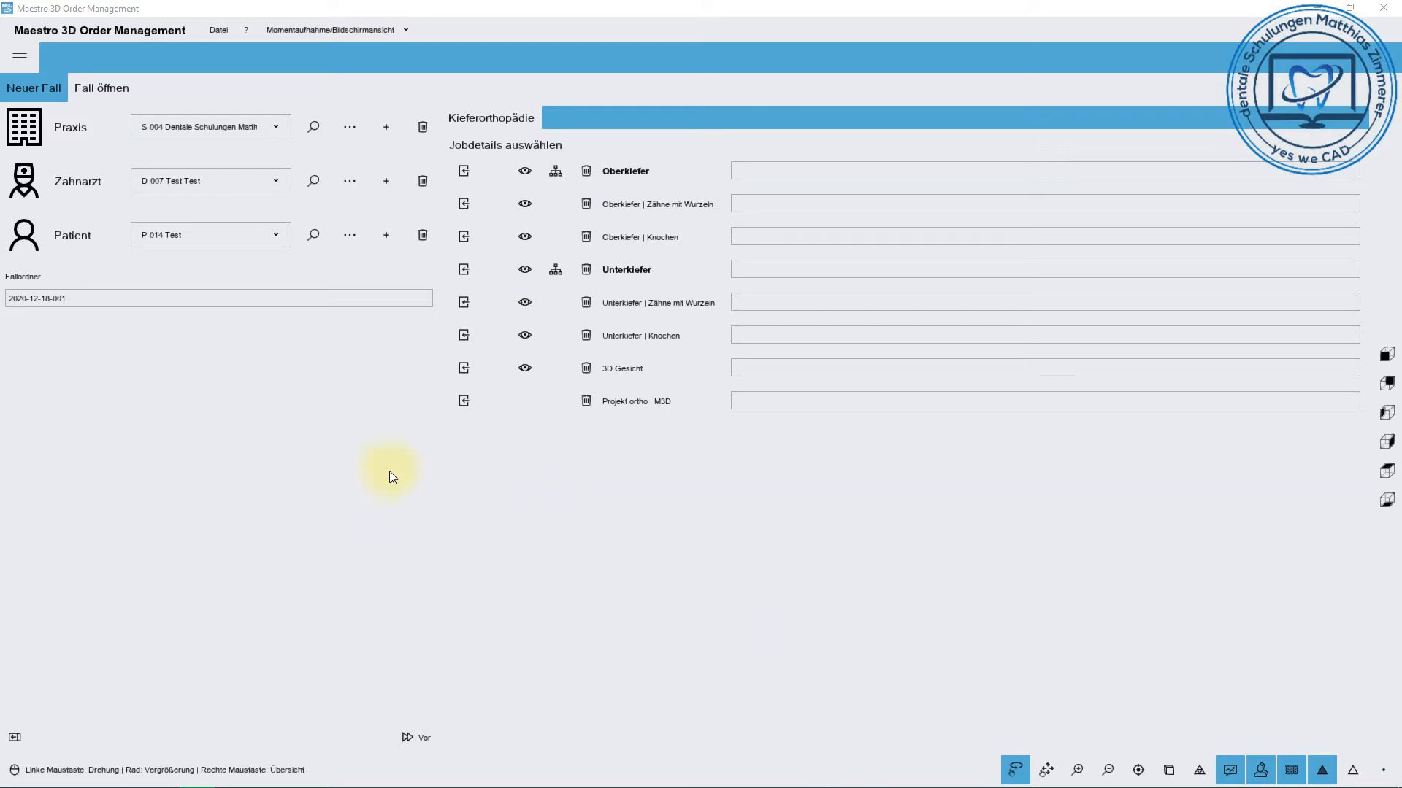
Look through the list of practices and check the contact details stored for the selected practice
click(275, 129)
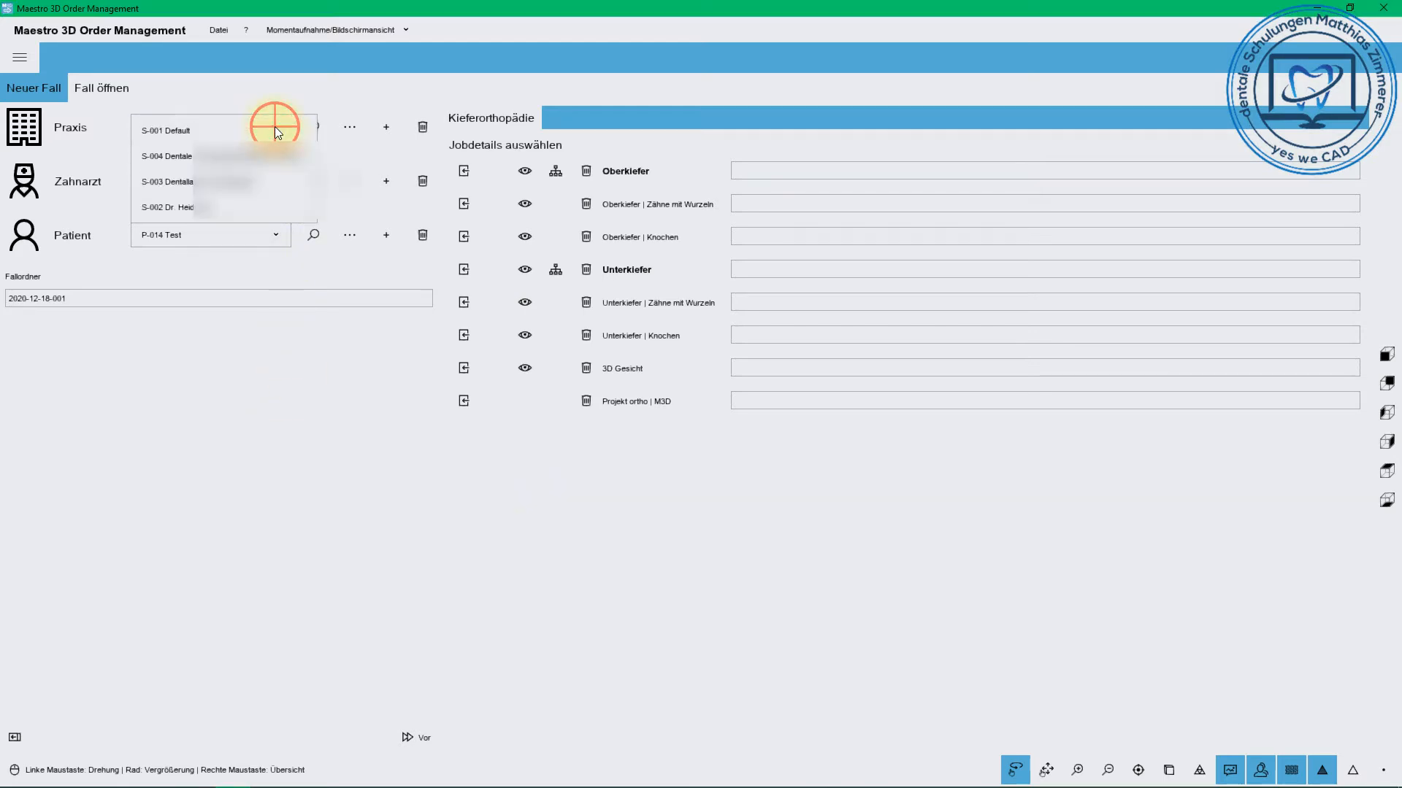
click(275, 126)
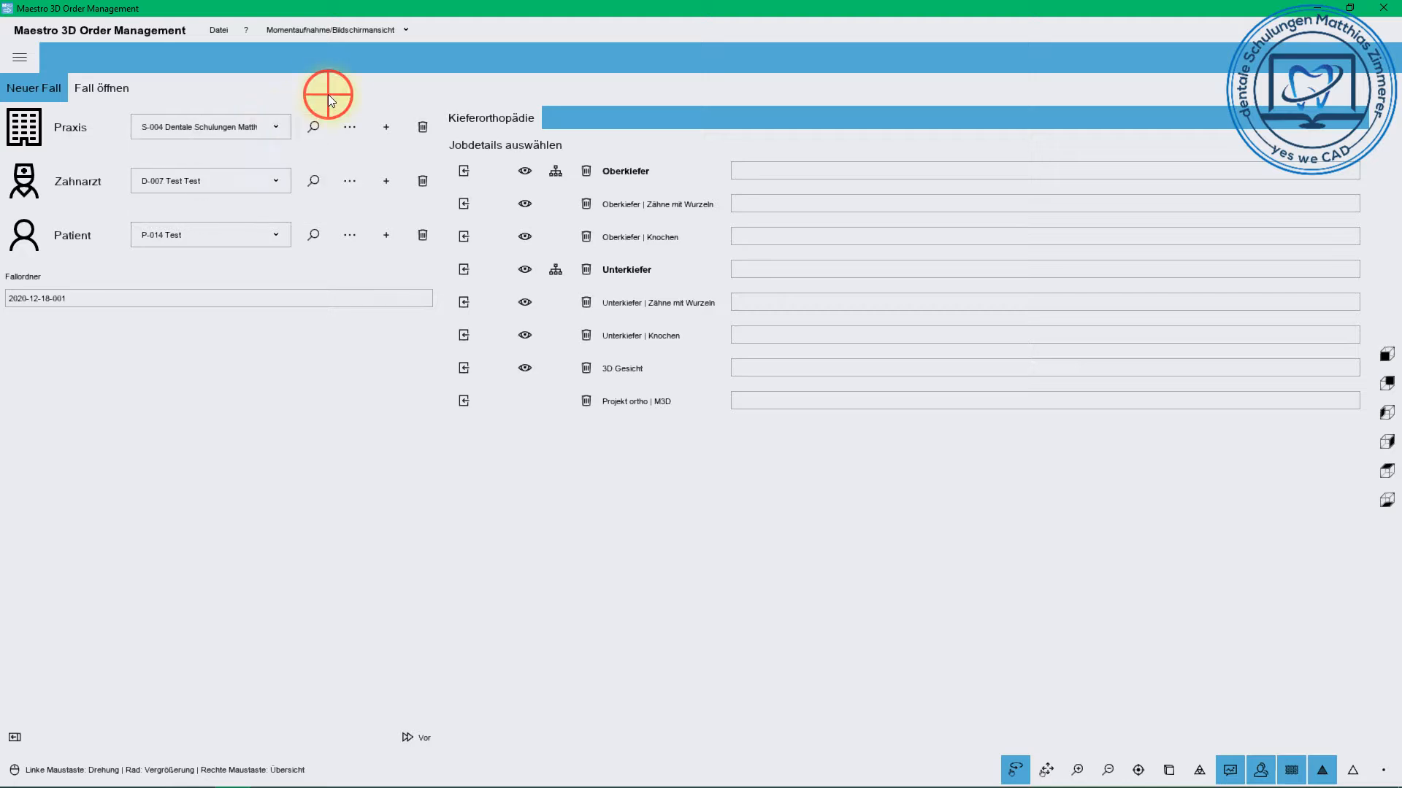
click(346, 129)
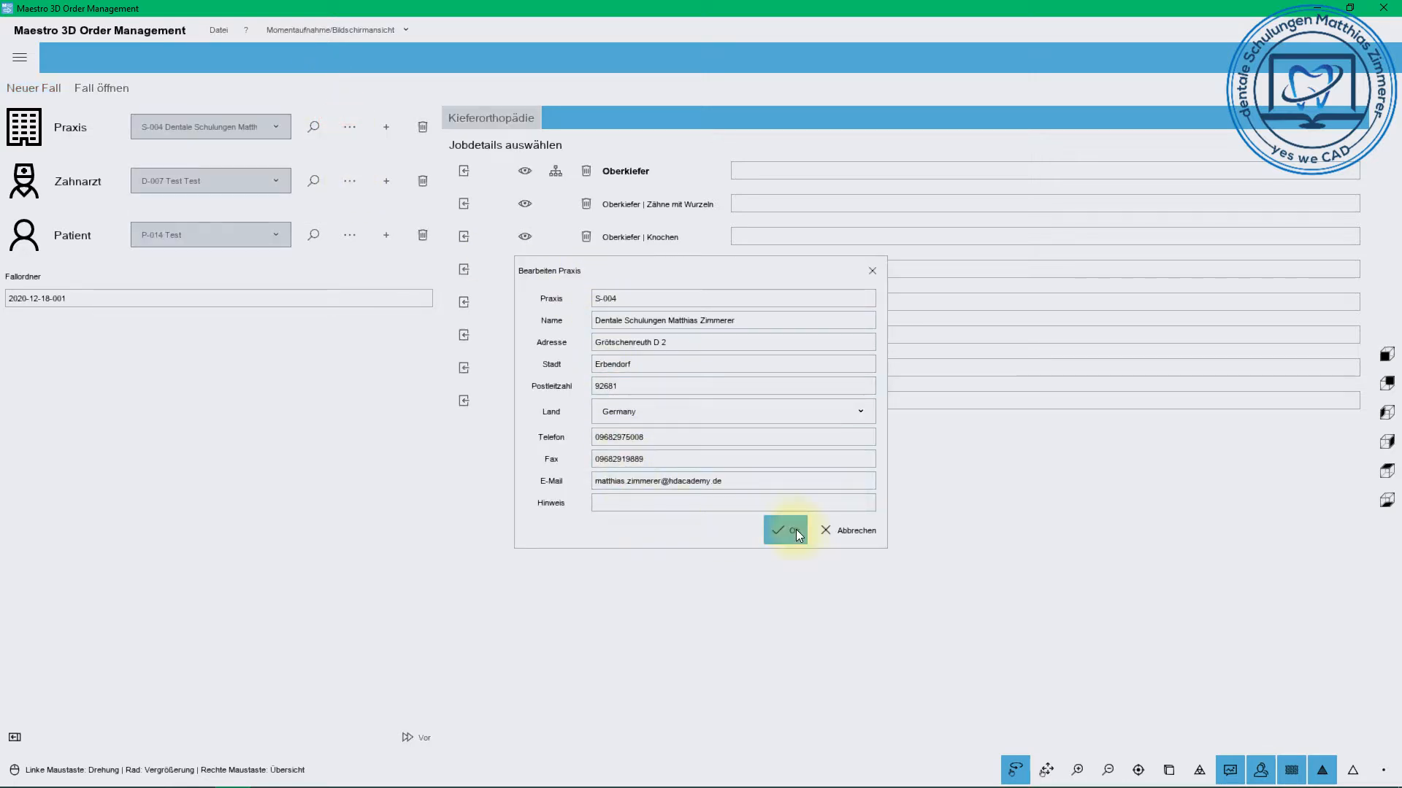
click(787, 532)
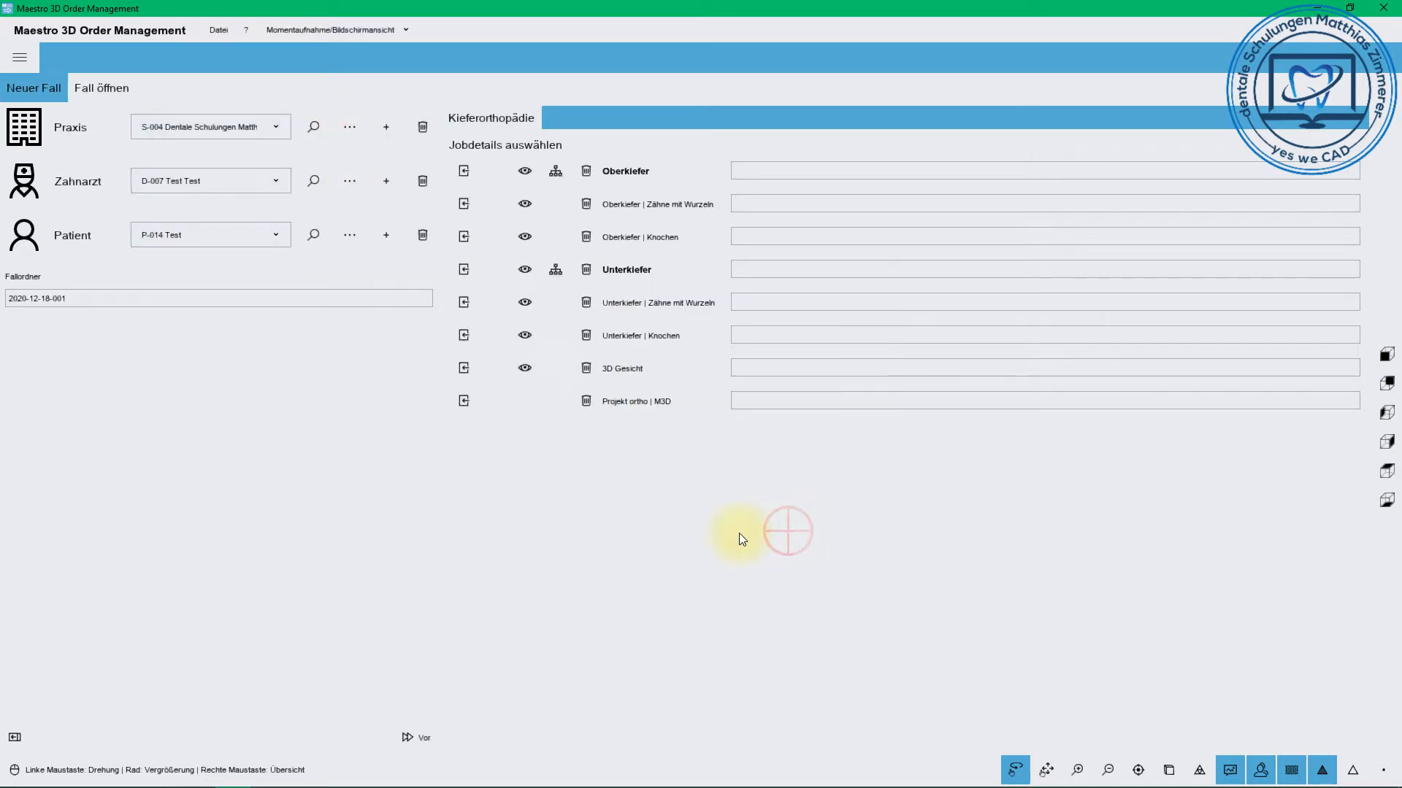
Collapse and restore the case data area, and check the details stored for the selected dentist
click(13, 739)
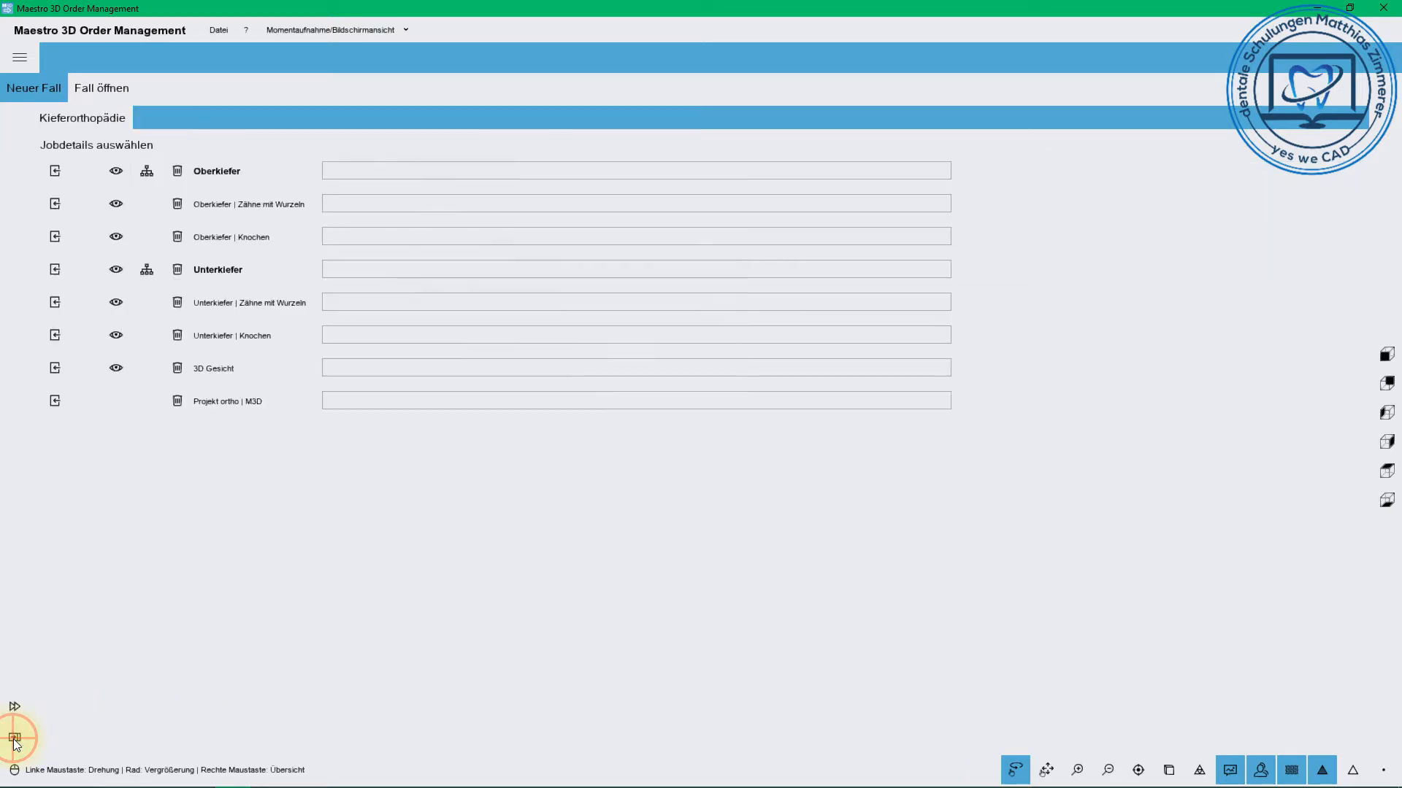
click(14, 739)
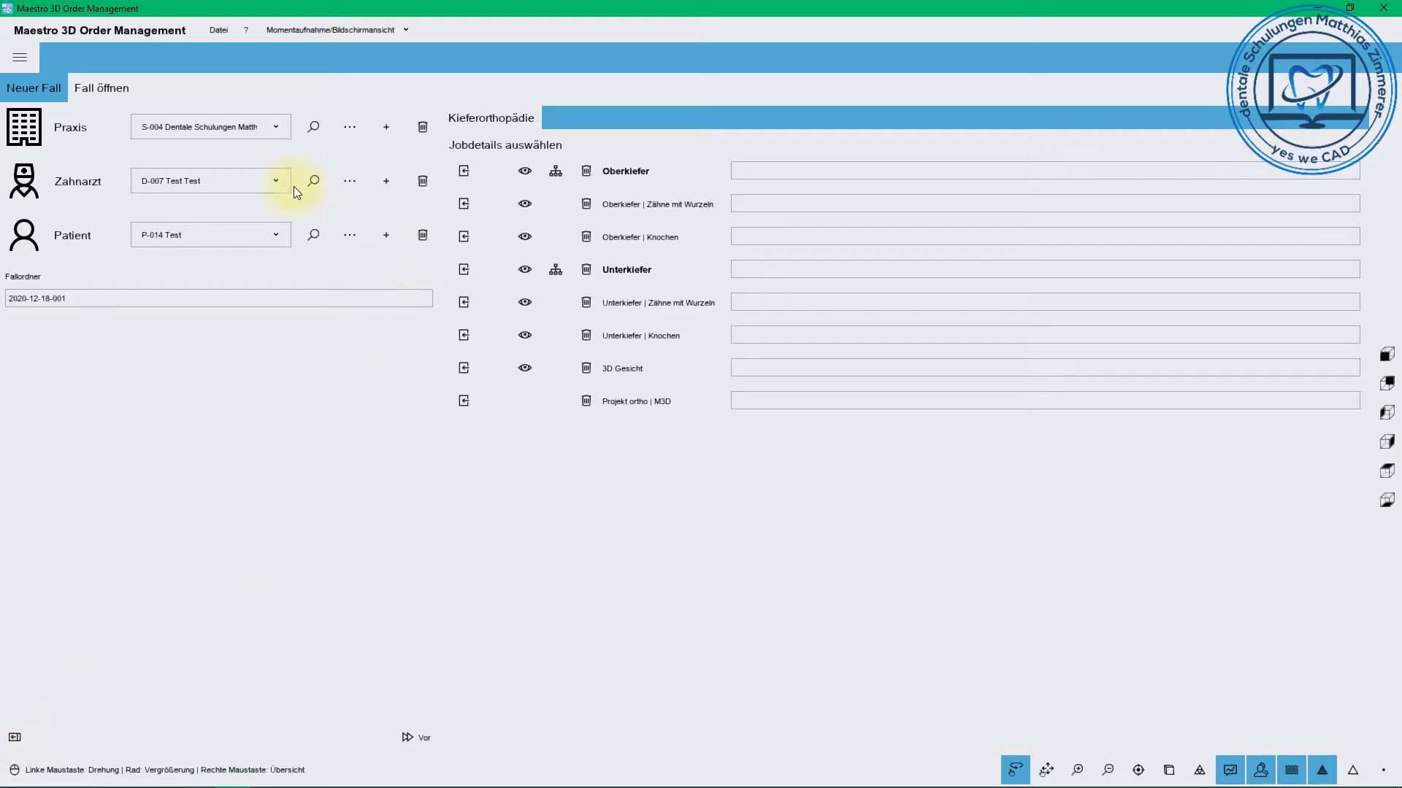
click(350, 180)
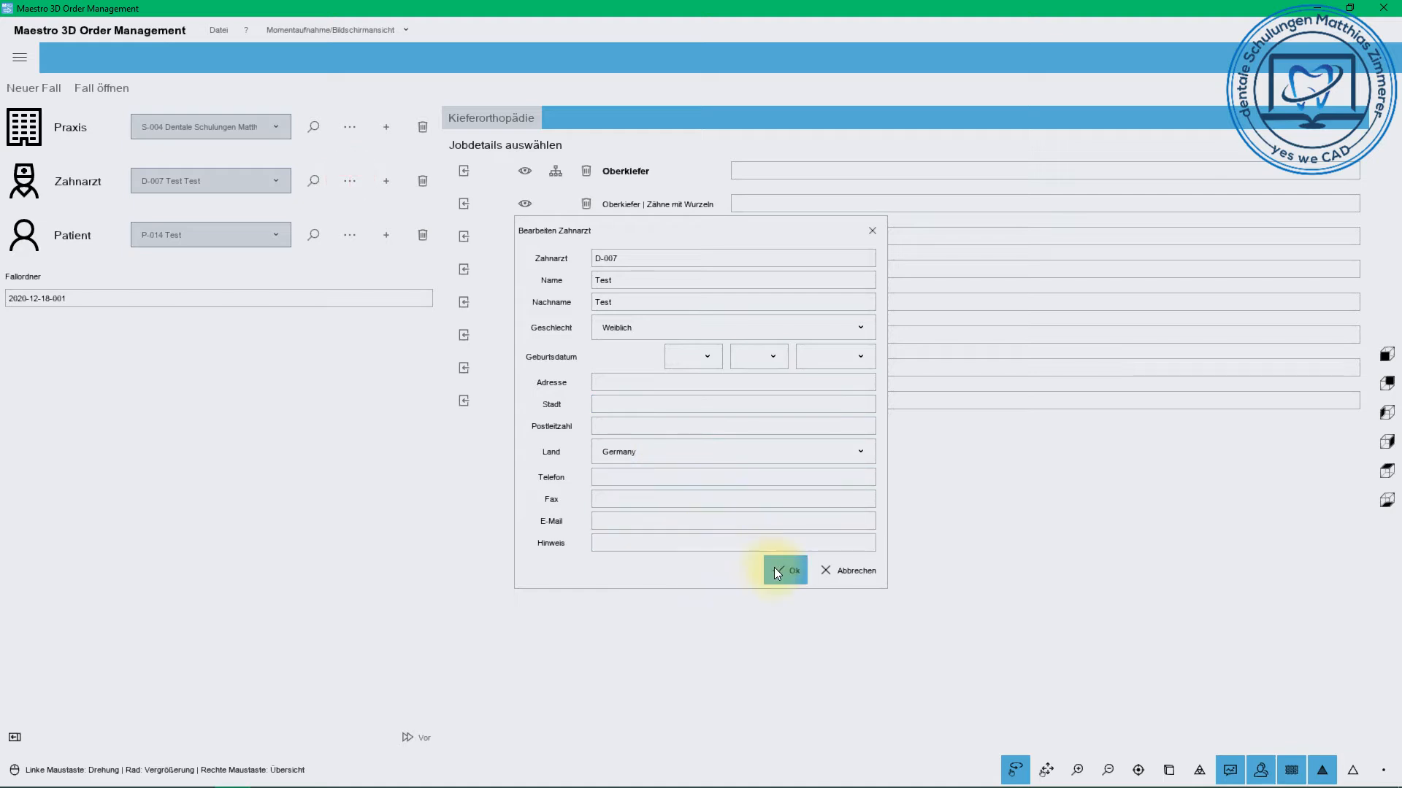
click(776, 571)
View the patient search, cancel it, and examine the selected patient's record without changing it
click(318, 234)
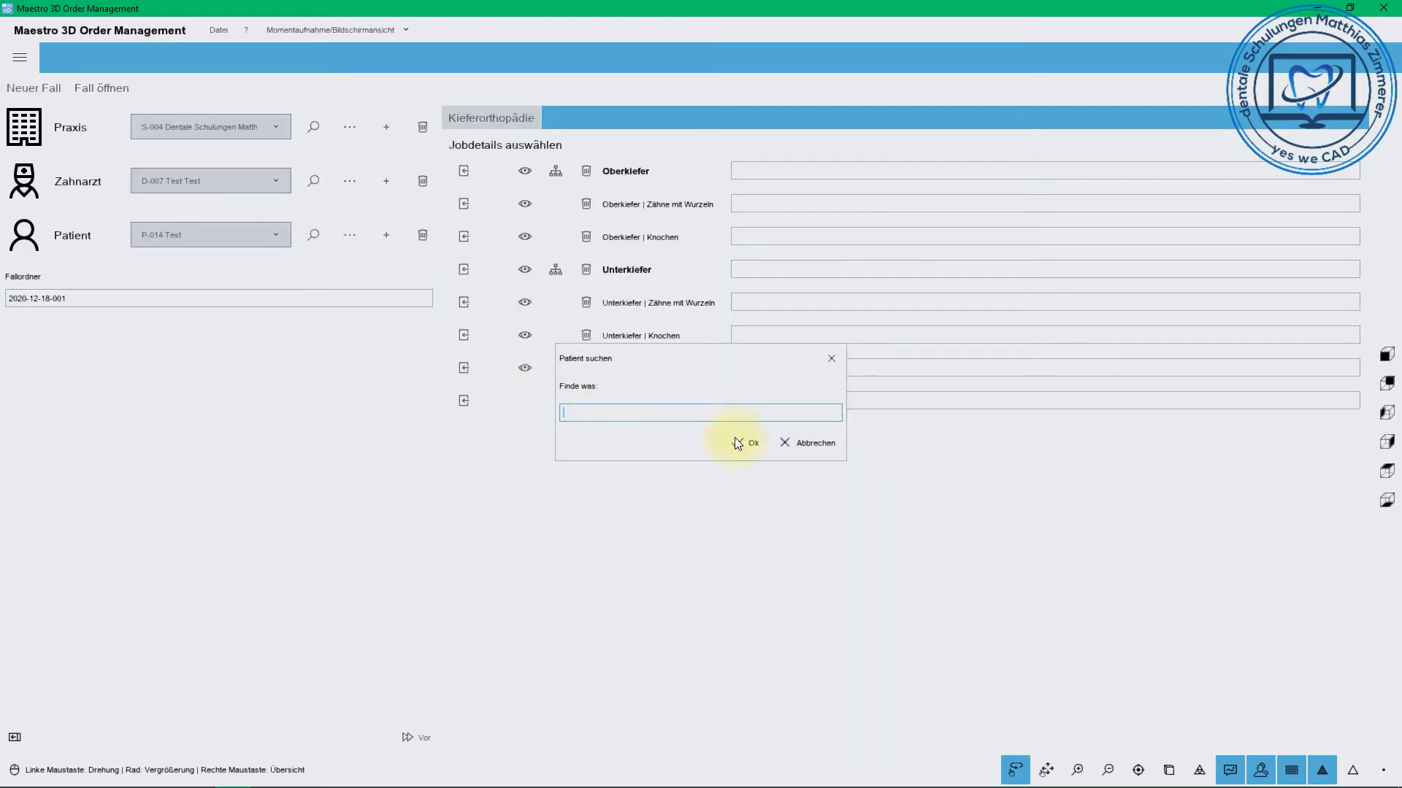
click(810, 443)
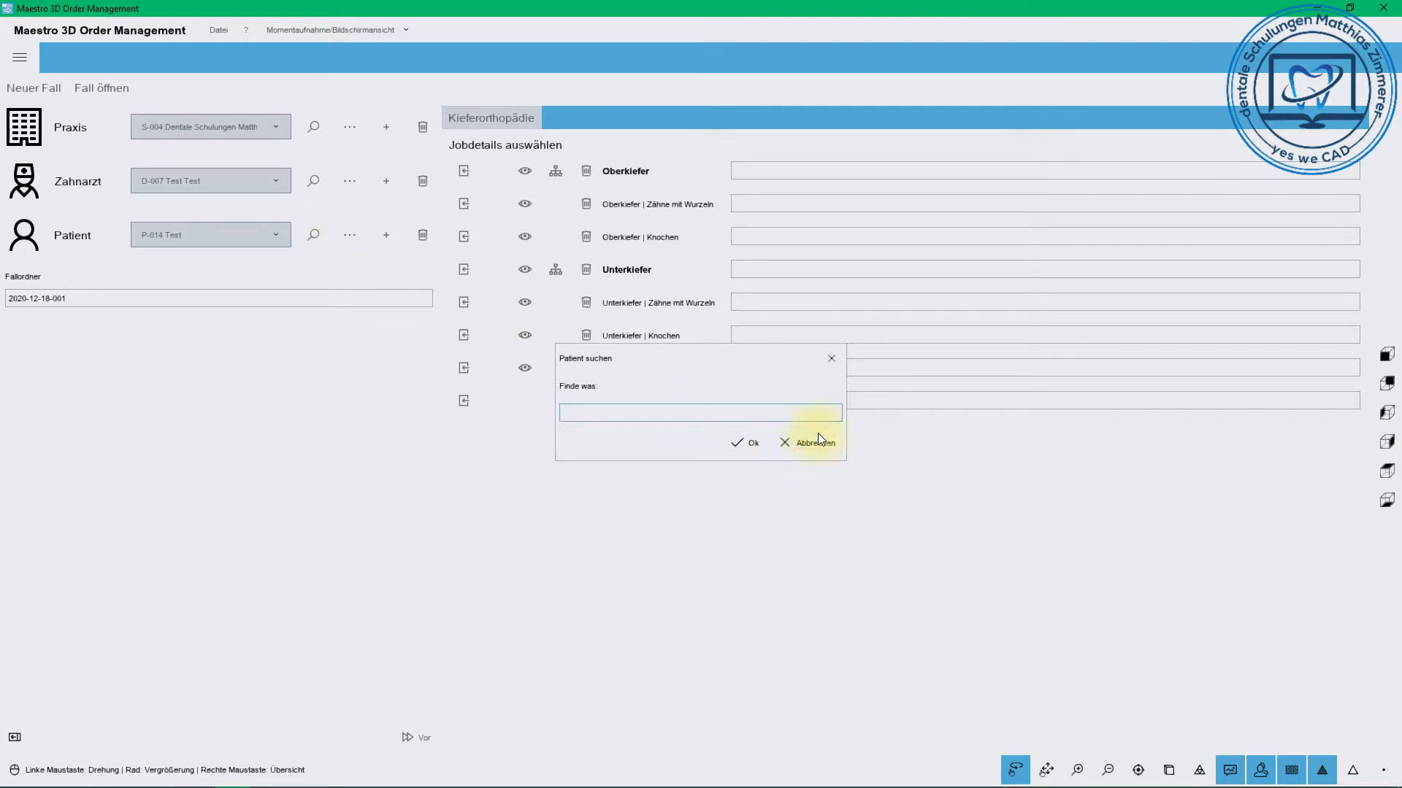
click(816, 442)
click(356, 235)
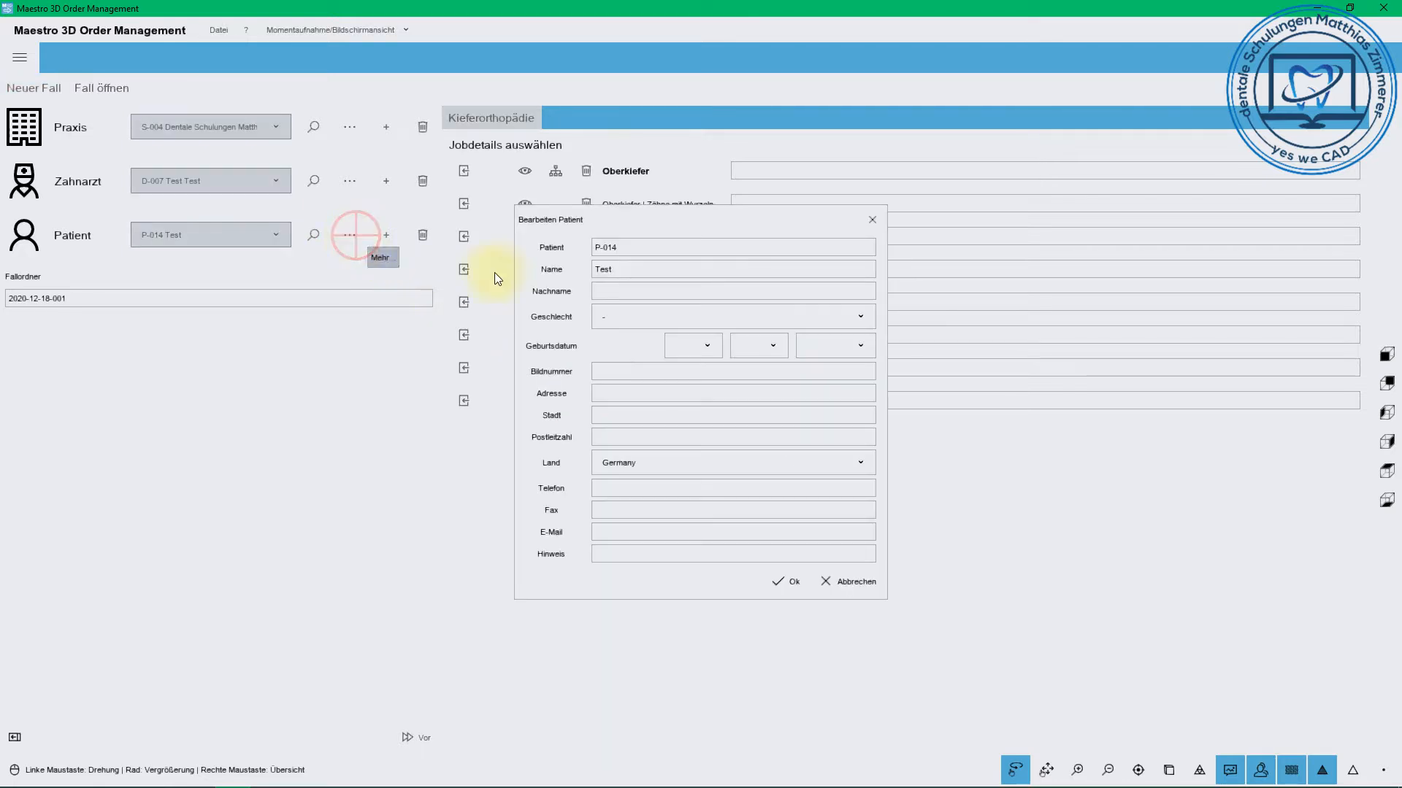
click(697, 349)
click(865, 220)
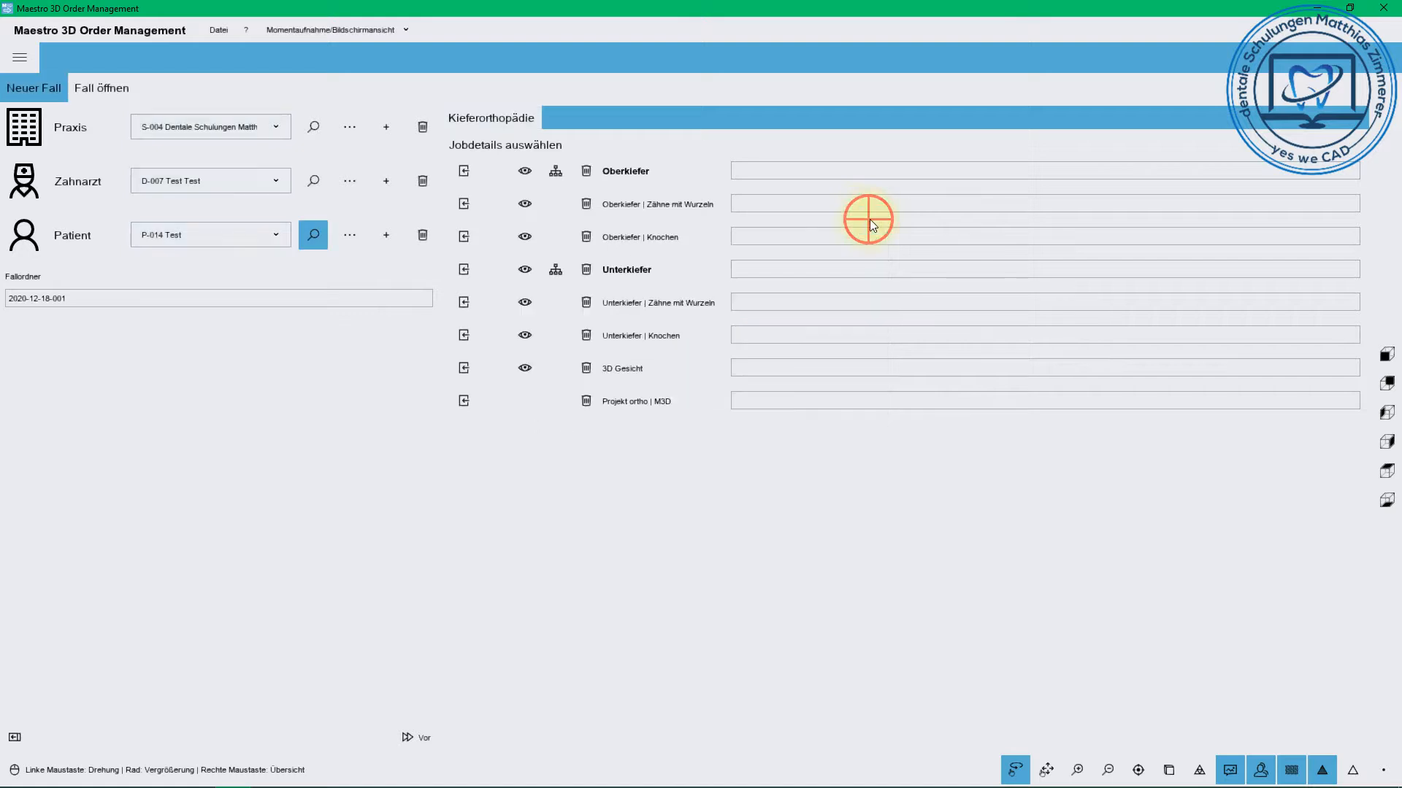
Import upperjaw.stl from the test folder as the Oberkiefer model of the new case
click(463, 172)
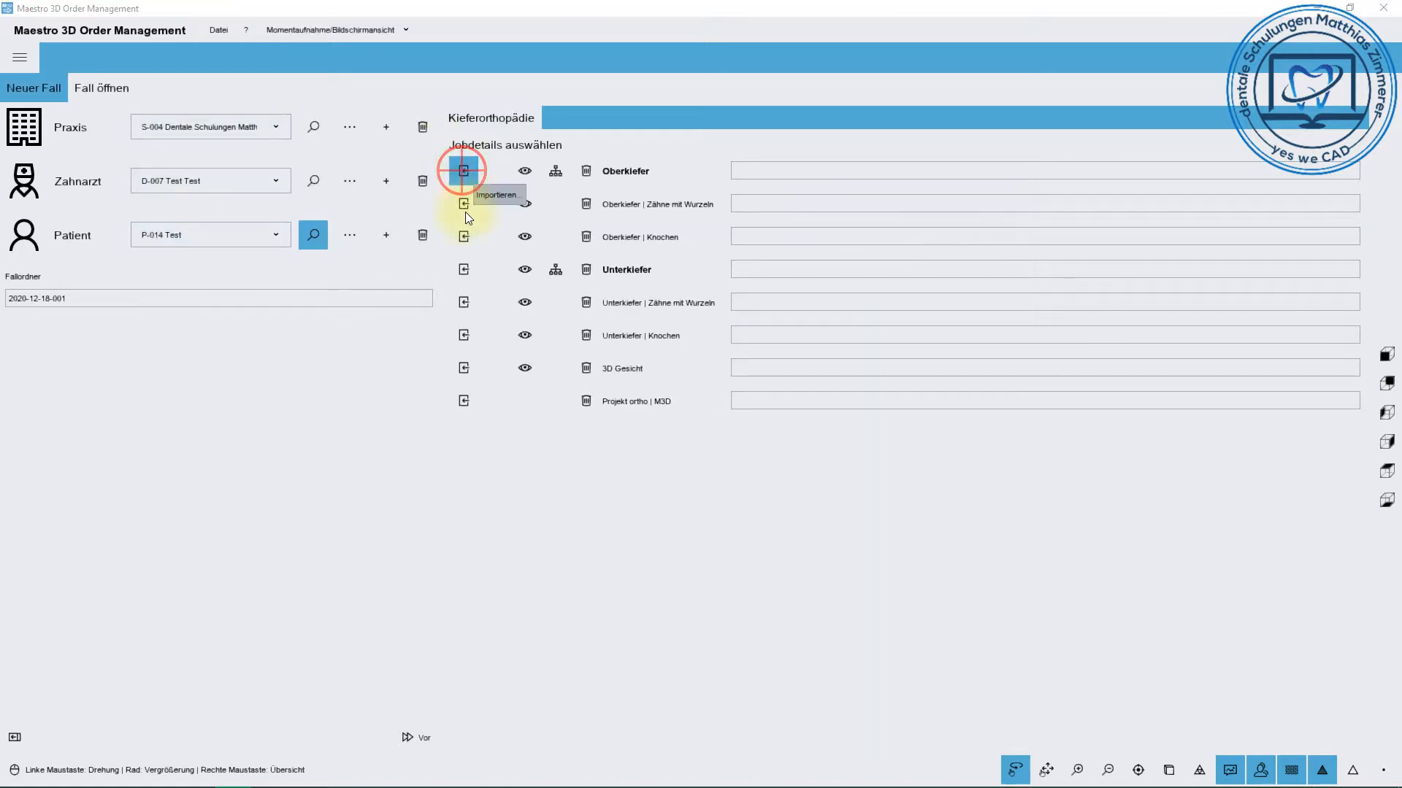
click(527, 414)
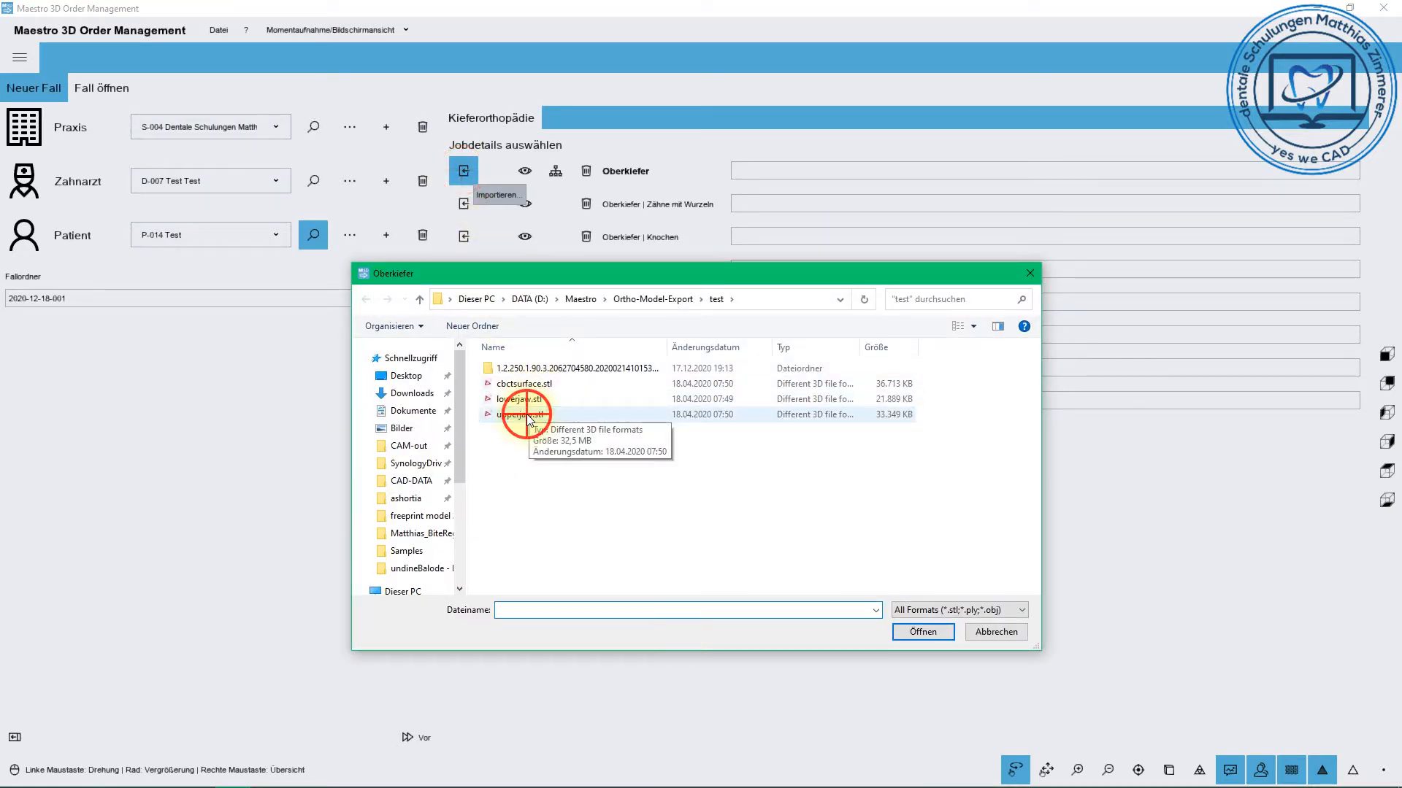
key(Return)
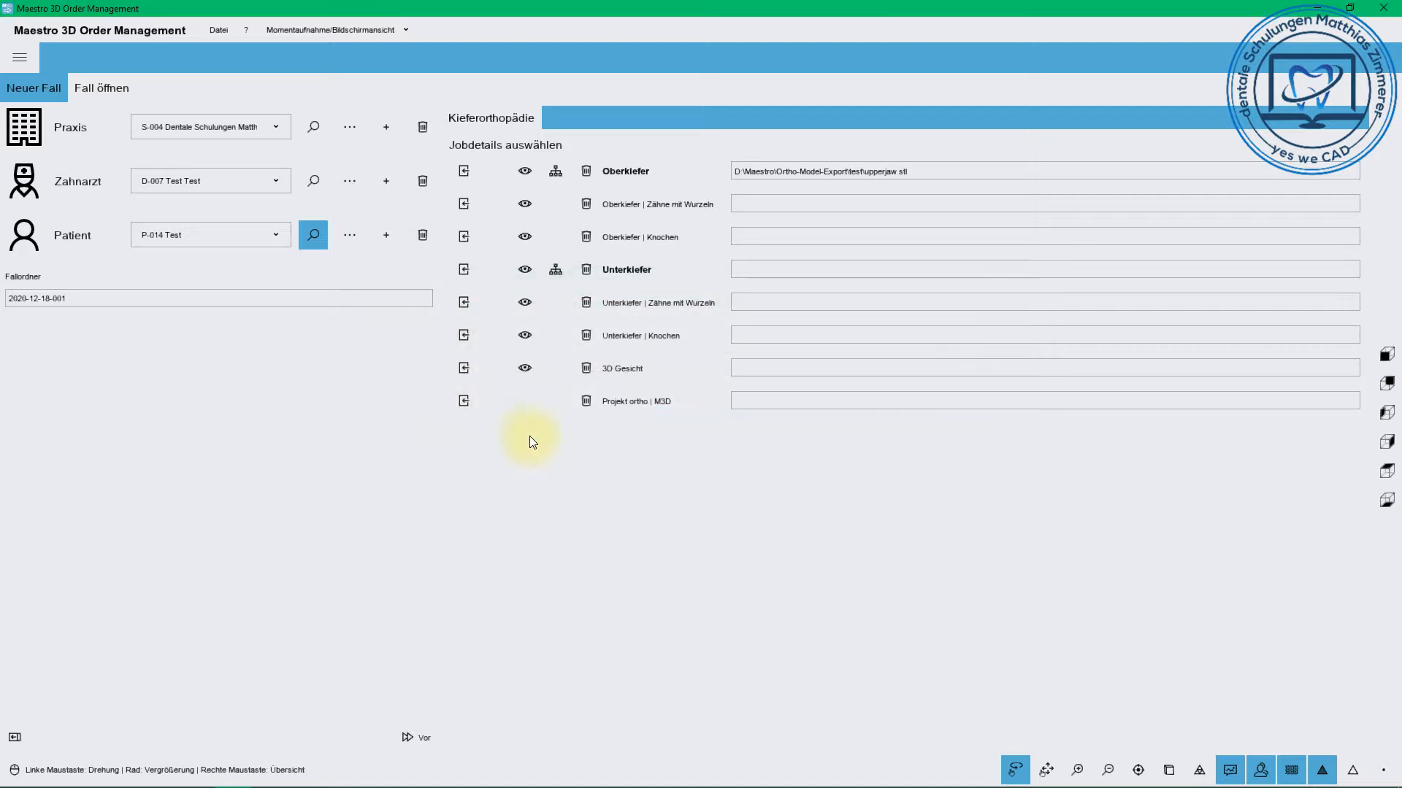
Import cbctsurface.stl for Oberkiefer | Zähne mit Wurzeln and lowerjaw.stl for Unterkiefer
click(466, 204)
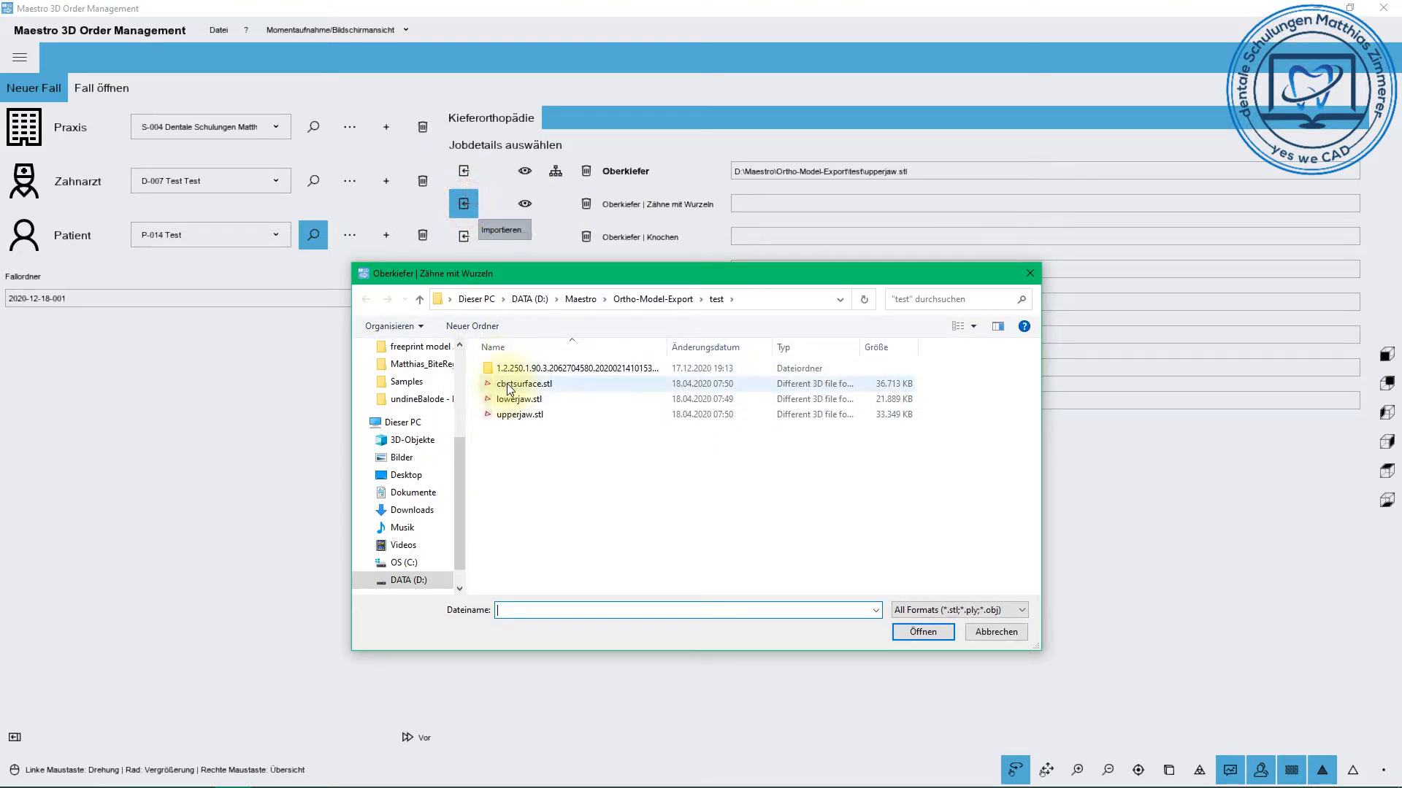
double_click(508, 385)
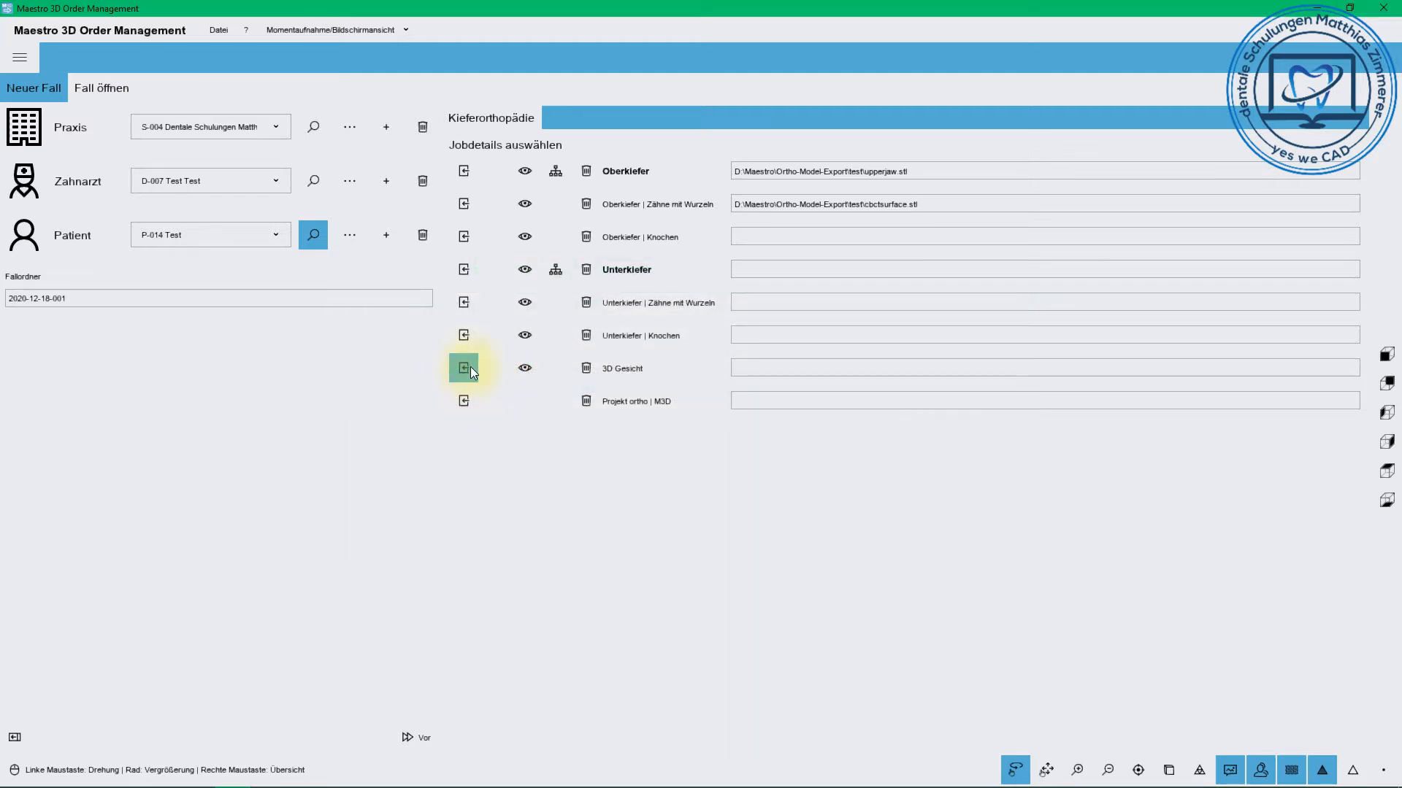
click(467, 268)
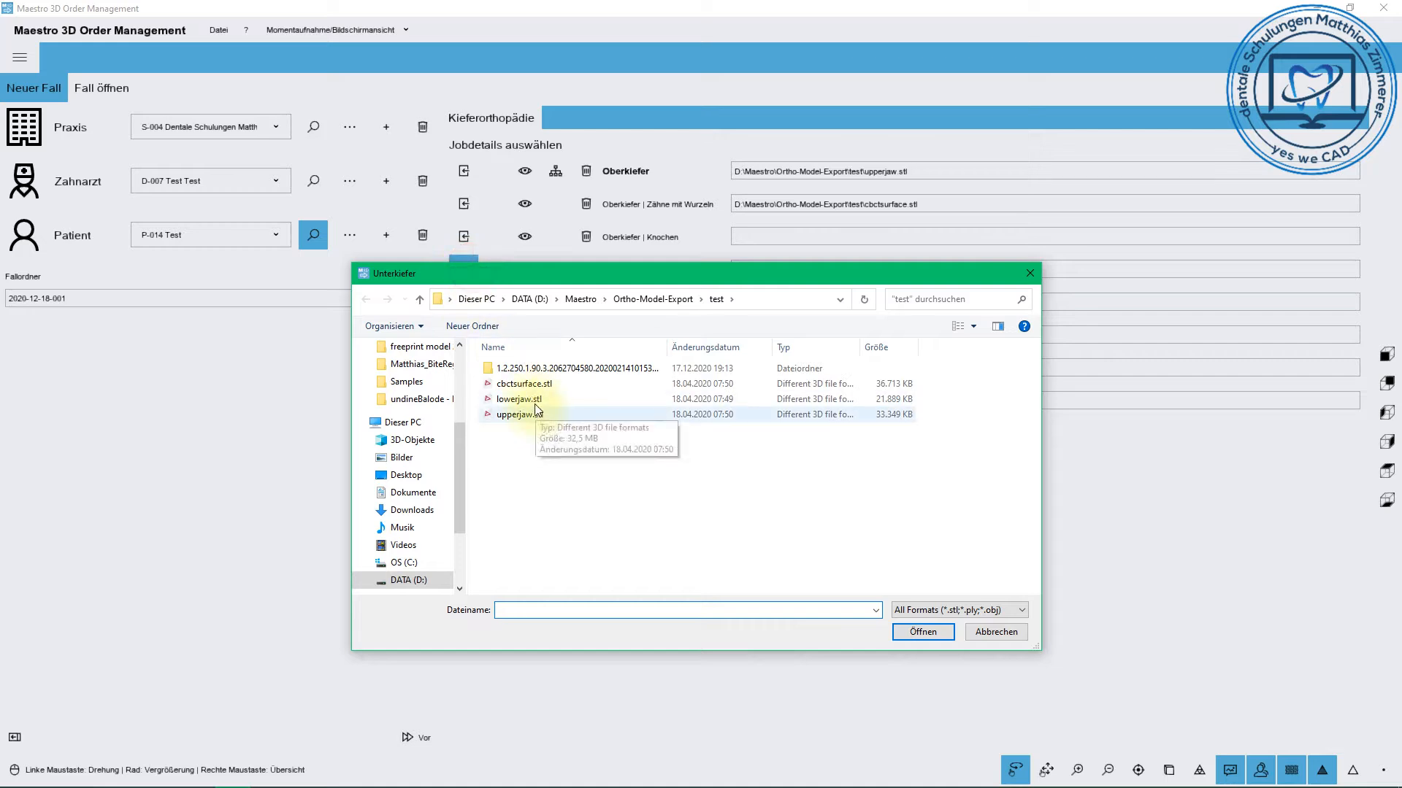
double_click(532, 399)
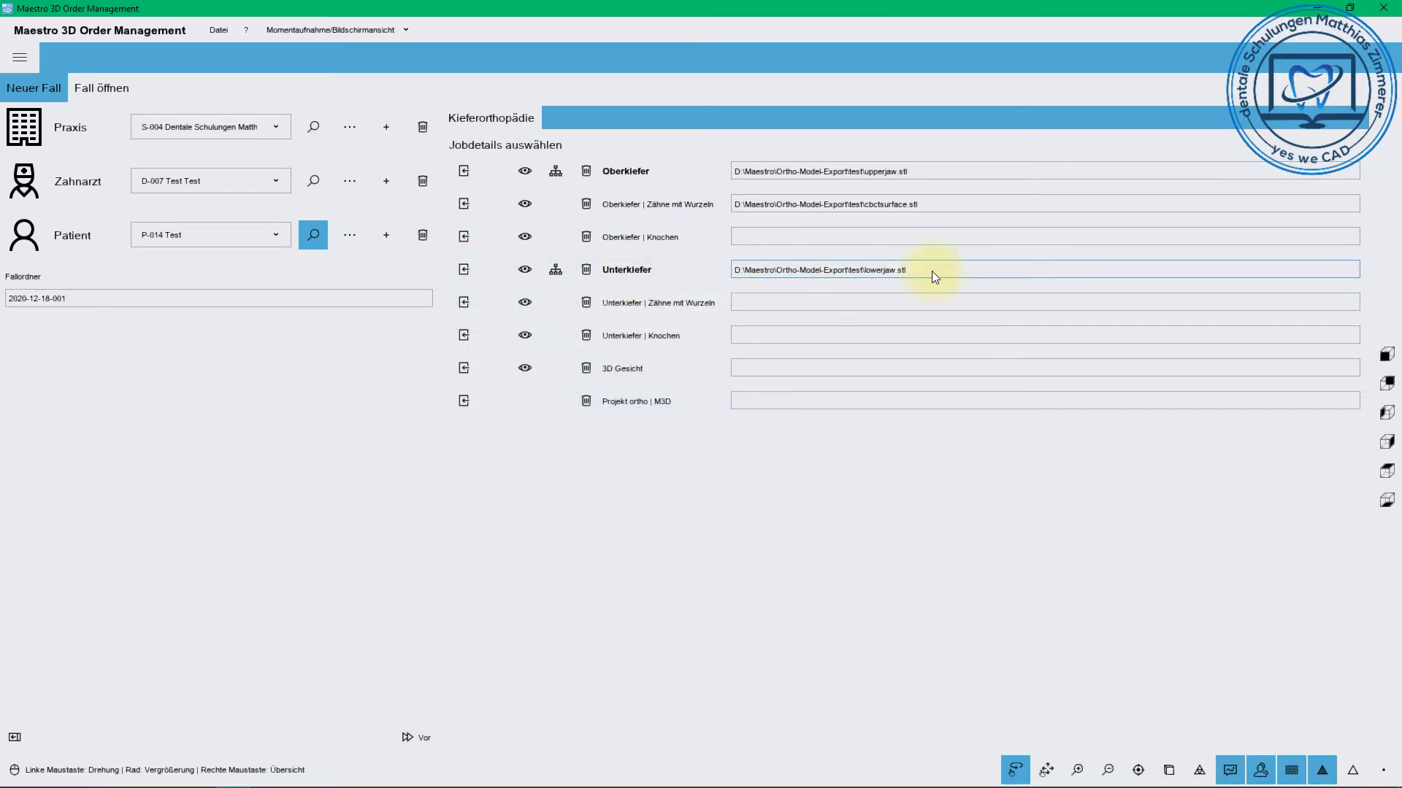
Preview the imported Unterkiefer model in 3D from several angles and close the preview
click(526, 269)
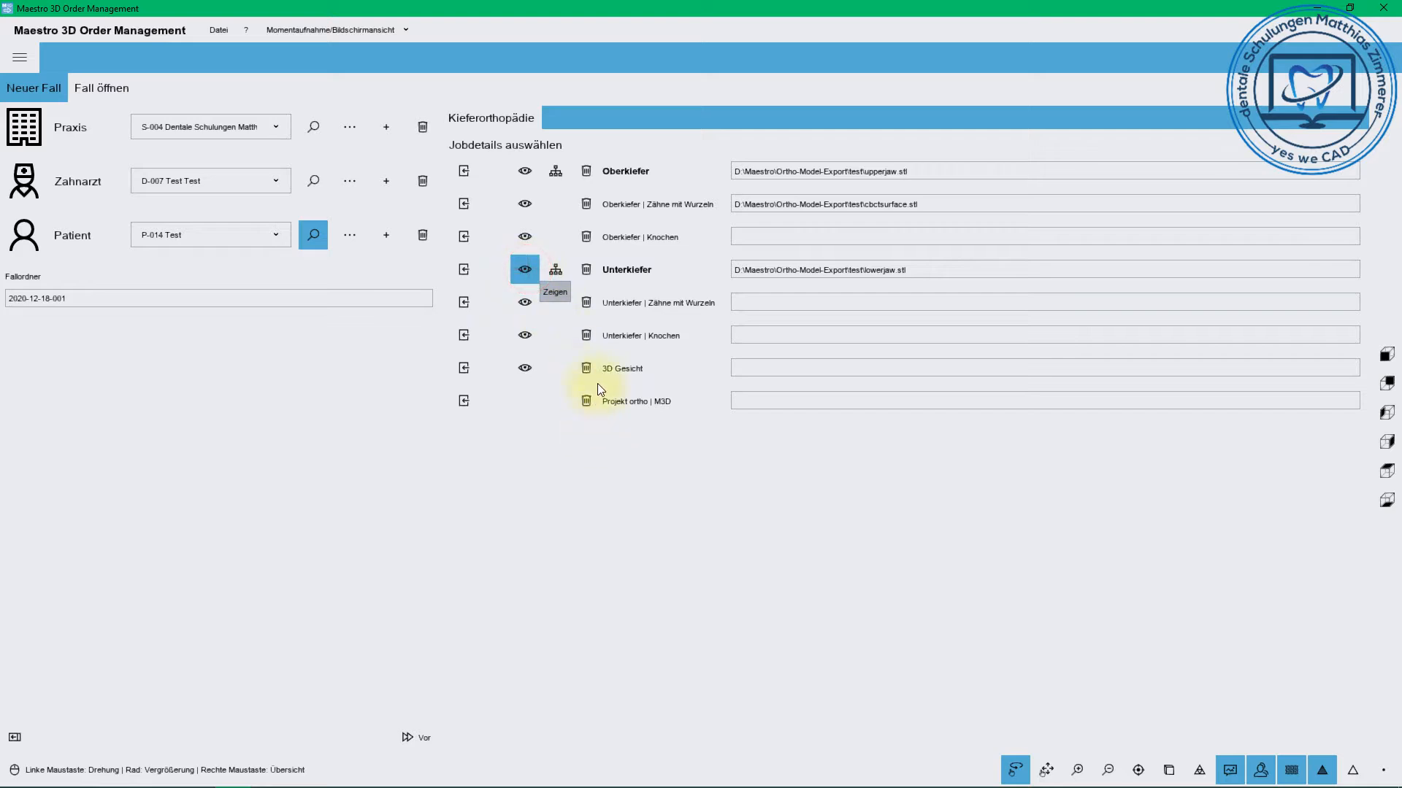
drag(633, 440, 690, 387)
scroll(694, 409, up, 5)
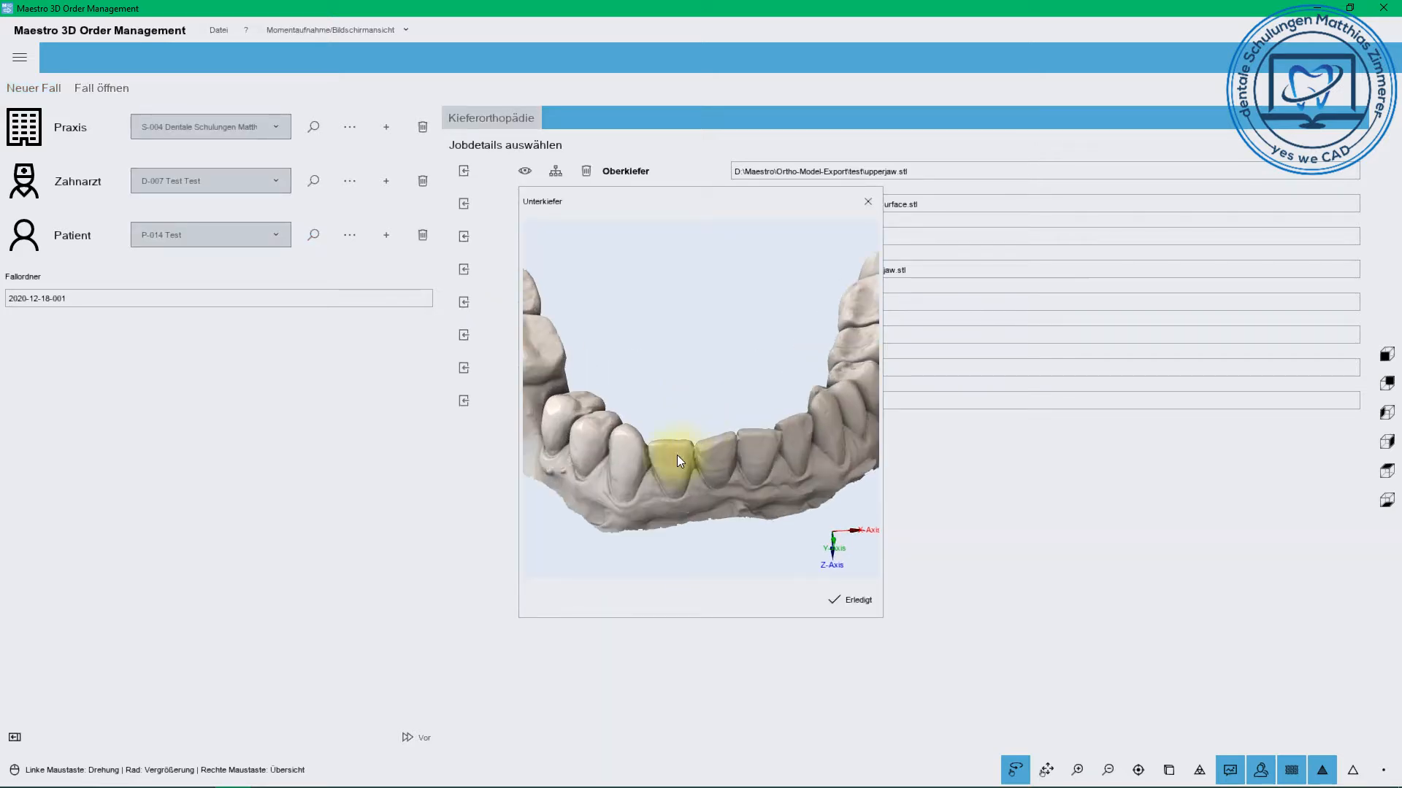
scroll(673, 459, down, 4)
drag(668, 466, 809, 467)
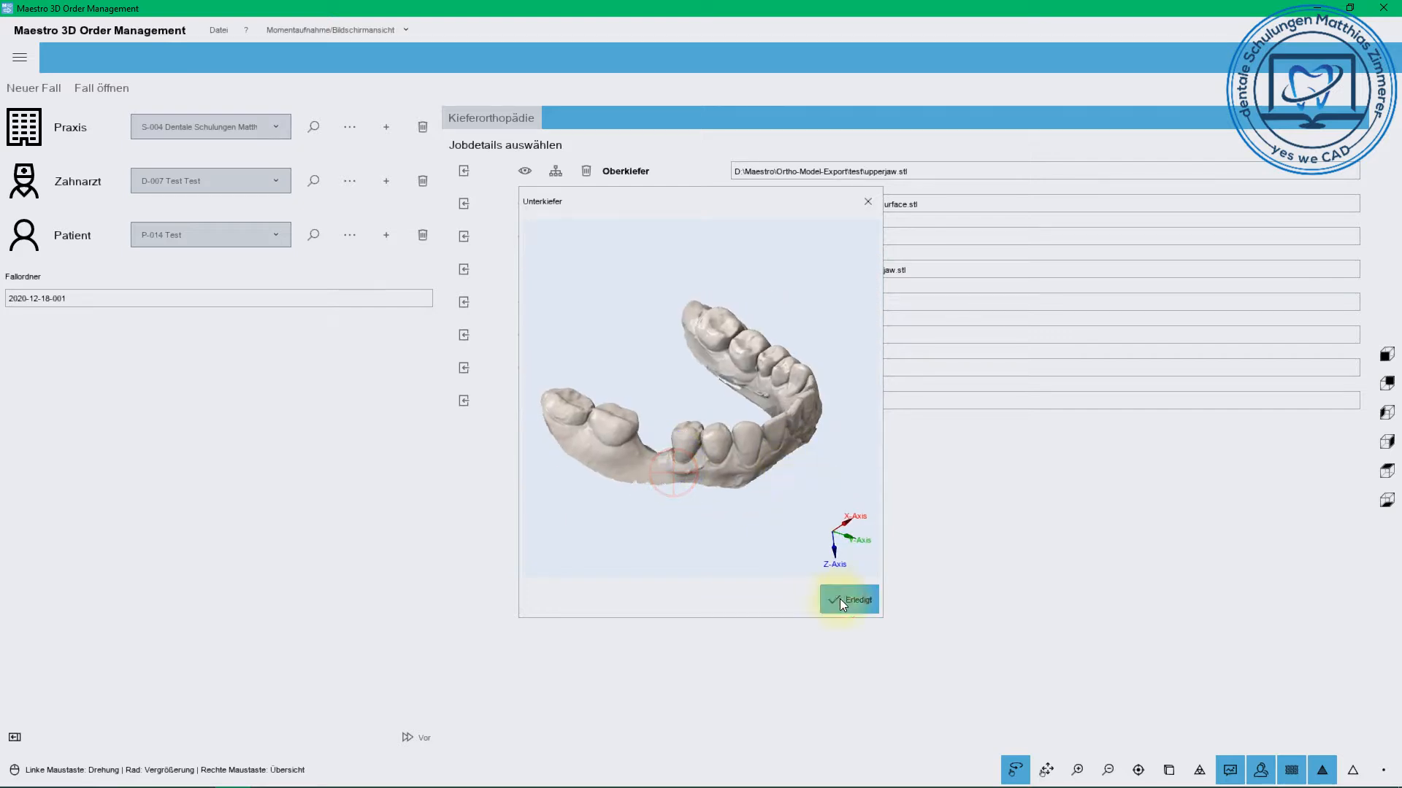
click(844, 600)
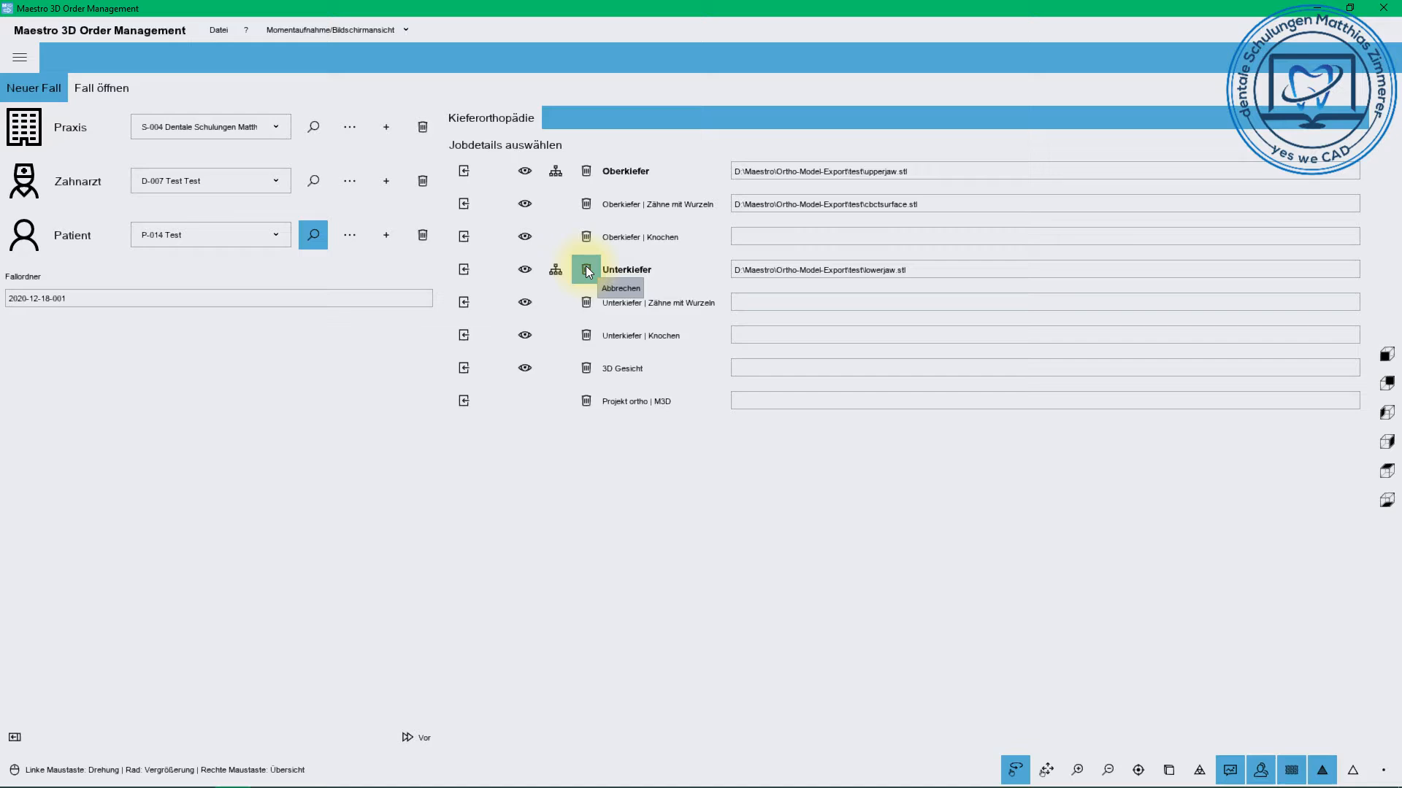
Proceed with the Kieferorthopädie case and confirm its summary to load it into Maestro 3D Dental Studio
click(1017, 772)
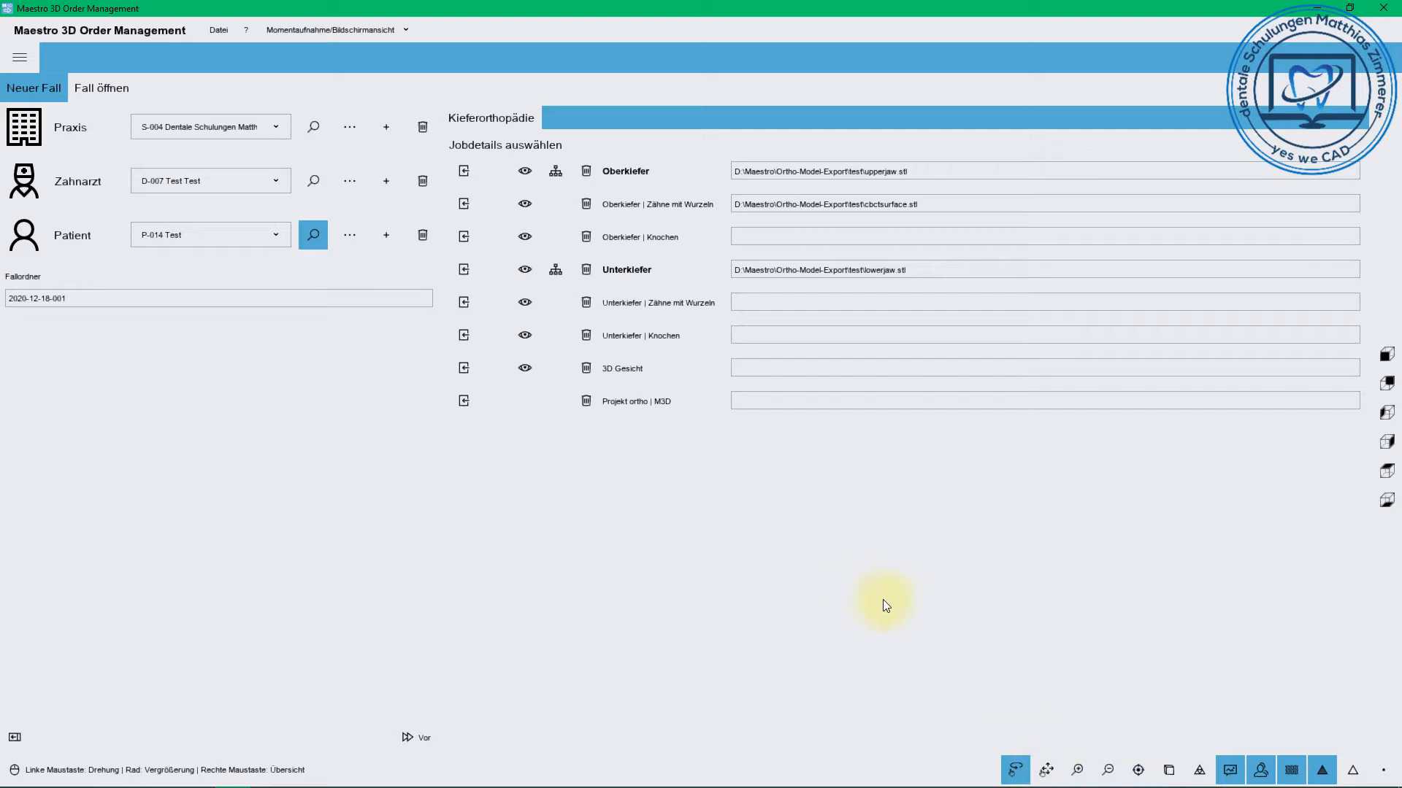
click(422, 740)
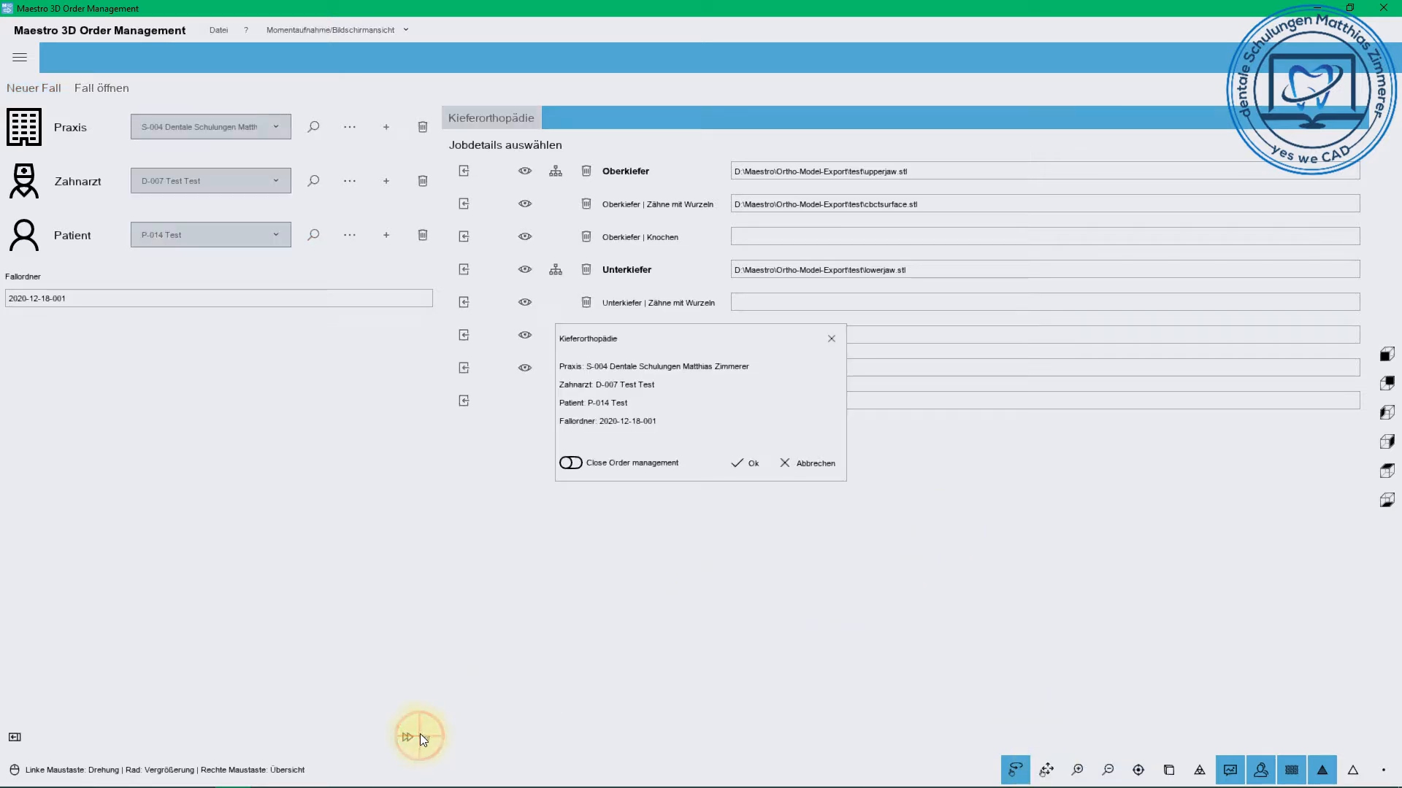
click(572, 463)
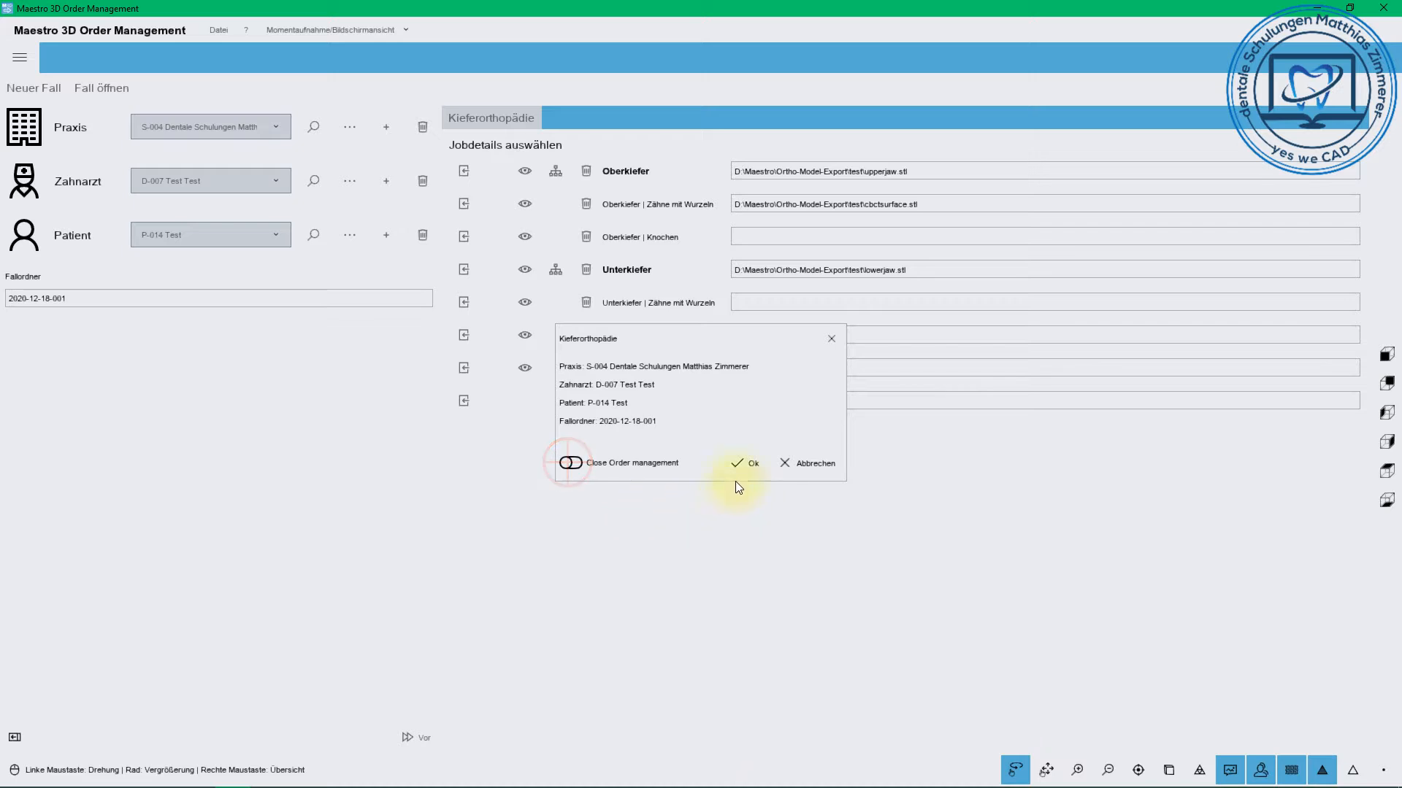
click(746, 462)
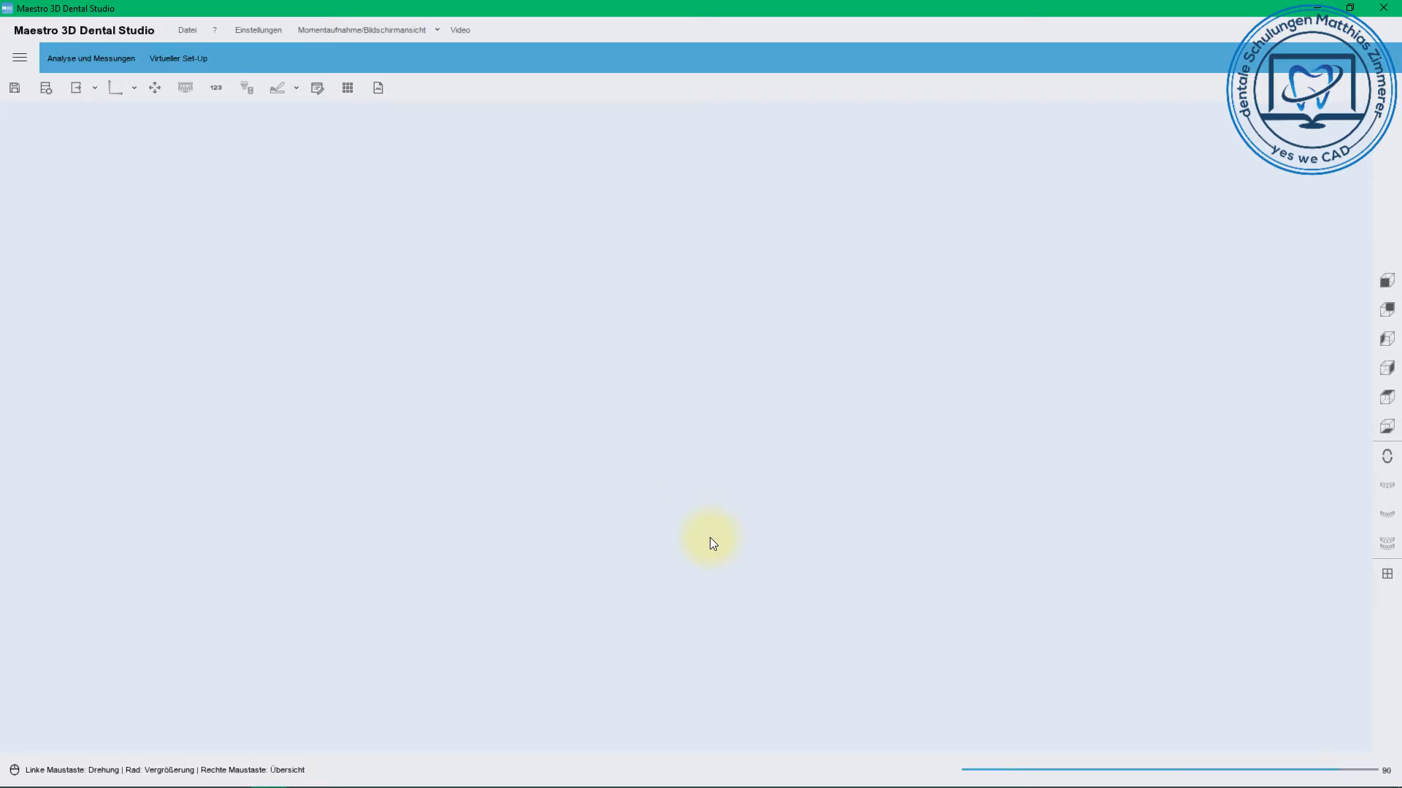
Define a three-point occlusal plane on the lower jaw from one rear molar, the point between the central incisors, and the opposite rear molar
drag(774, 257, 810, 494)
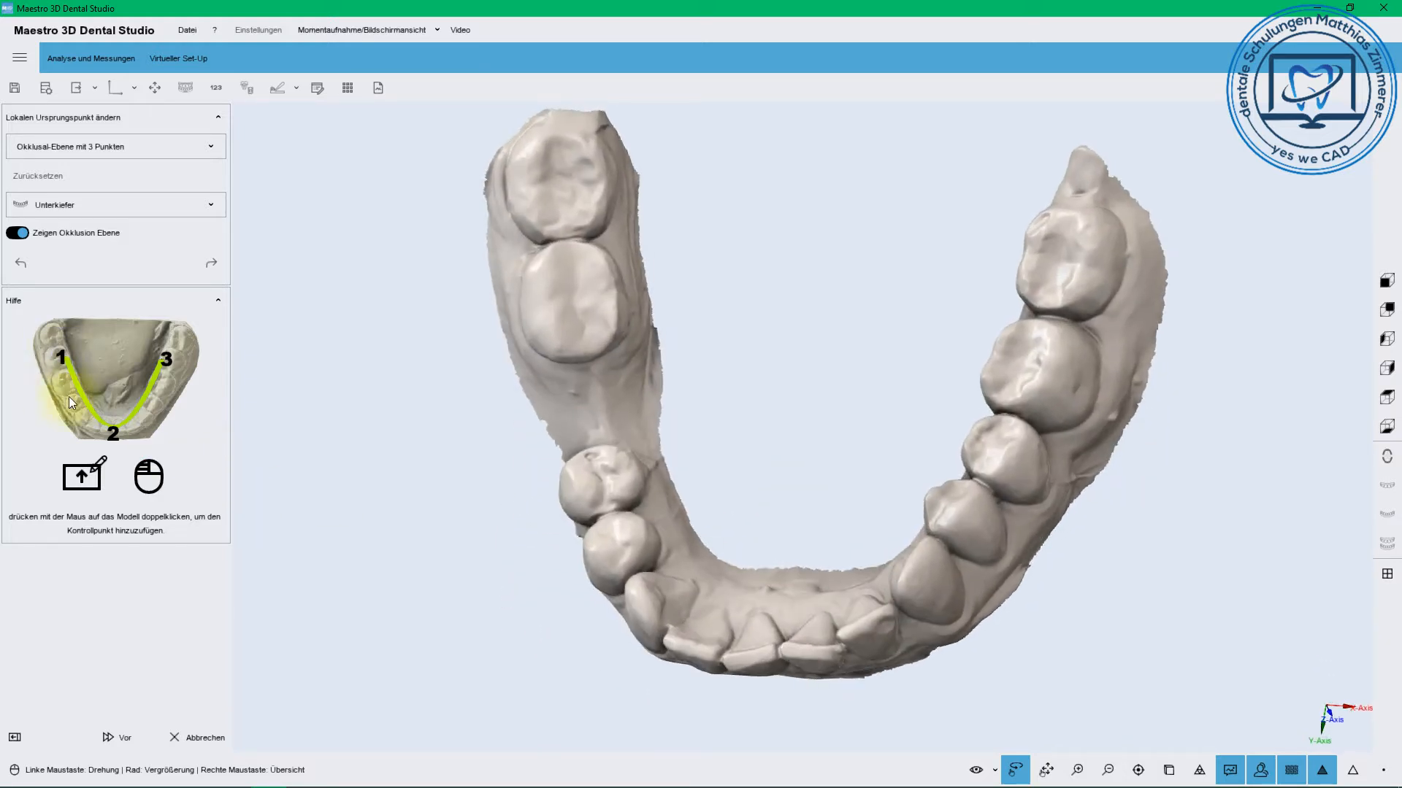
double_click(603, 205)
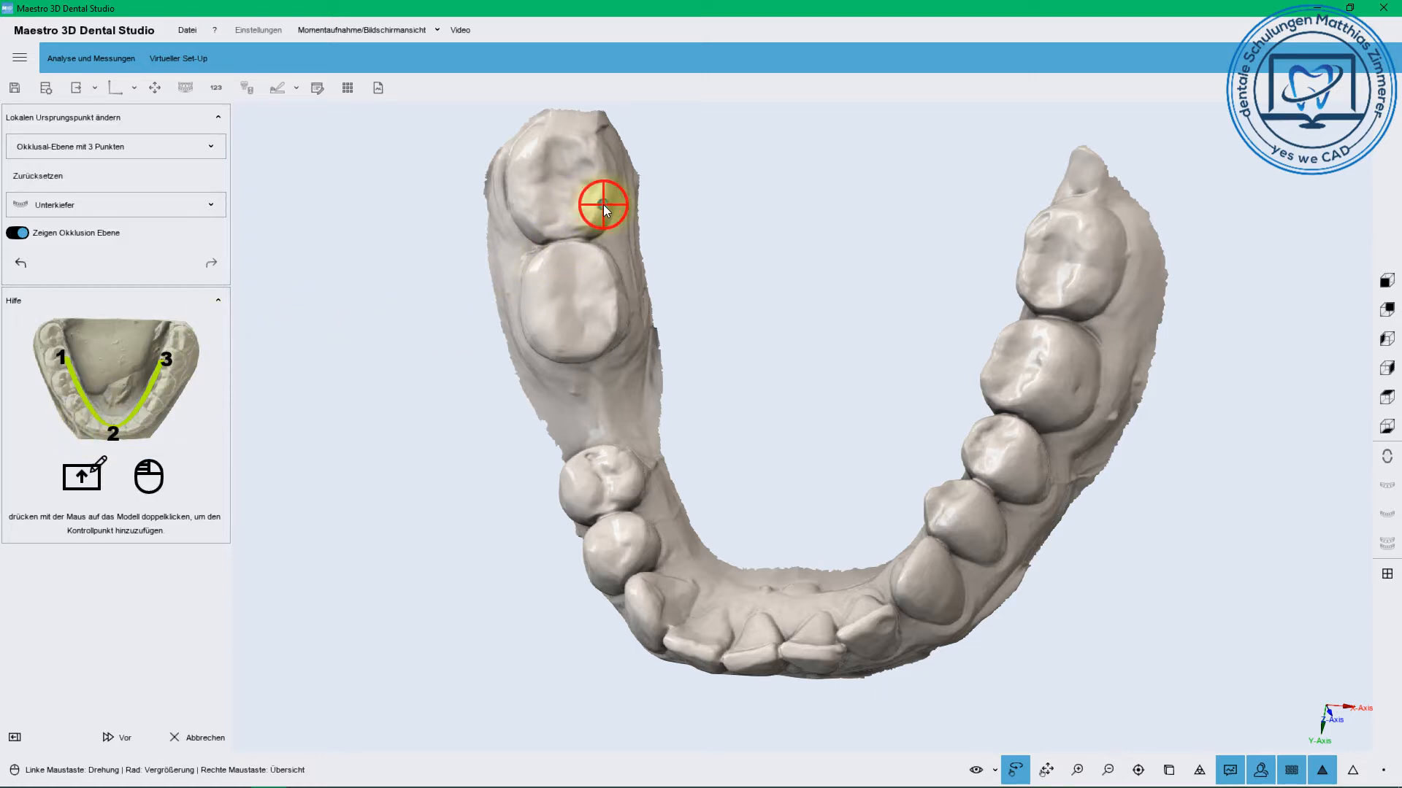
double_click(778, 649)
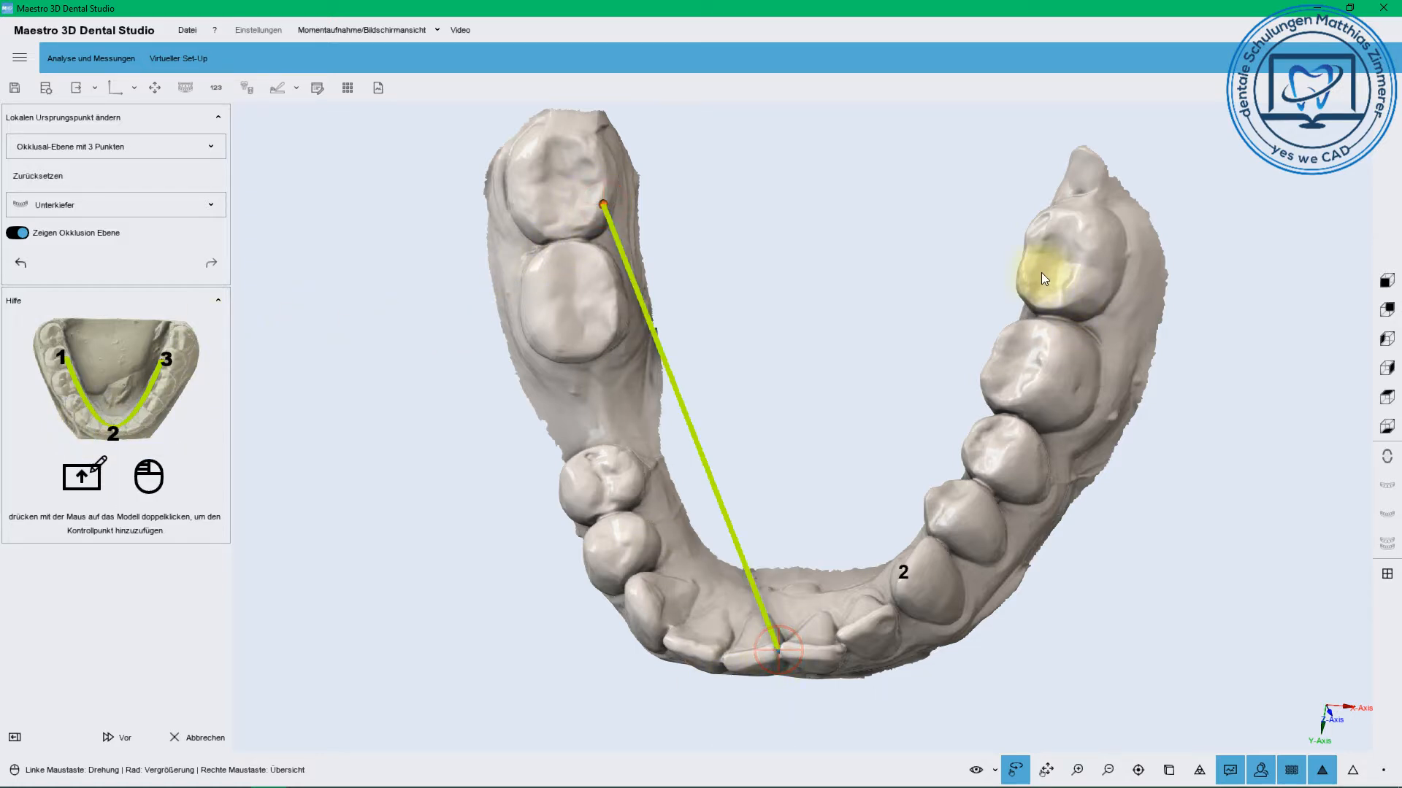
double_click(1032, 234)
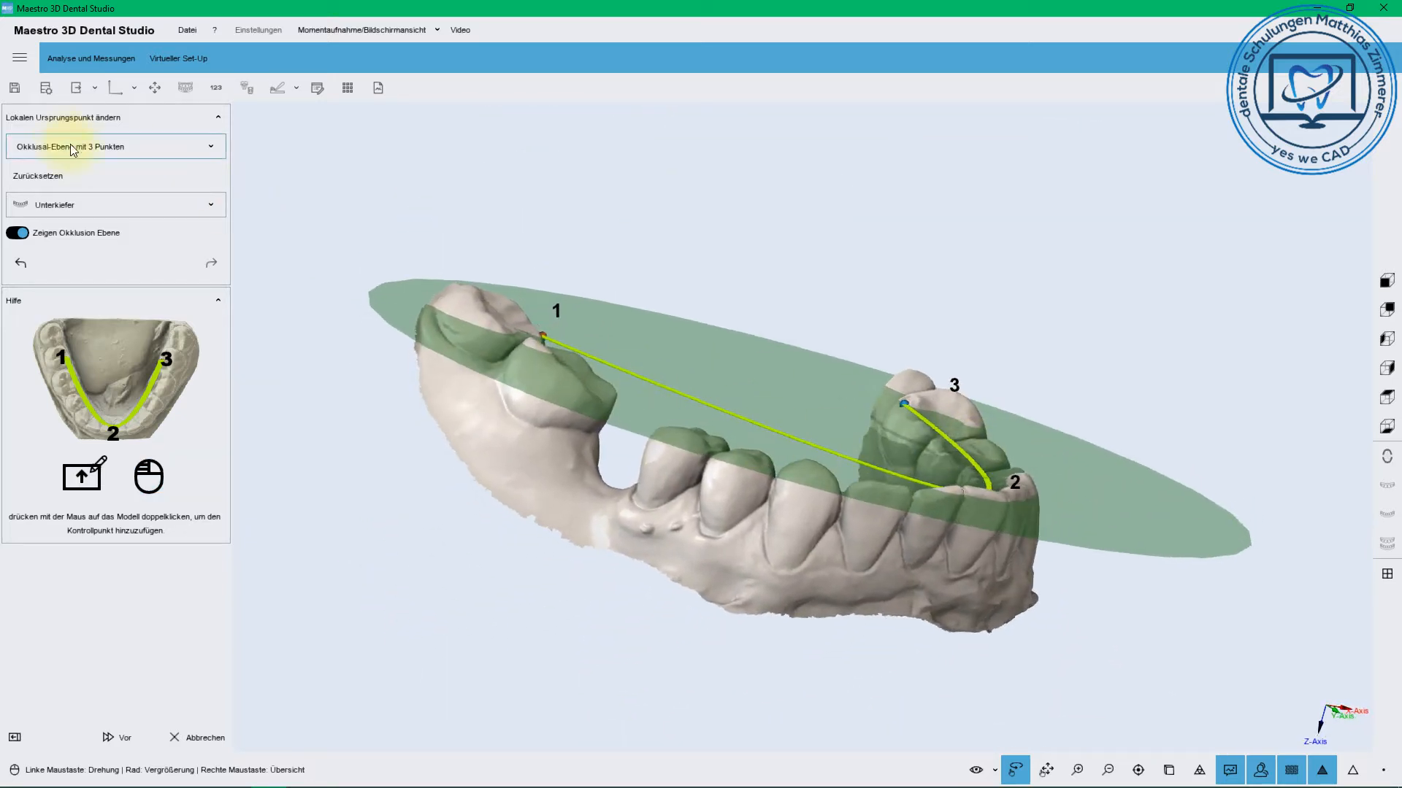
Switch to Okklusal-Ebene mit mehr Punkten and place points on the lower jaw's rear molar, between the central incisors, and on the opposite rear molar
click(66, 147)
click(68, 175)
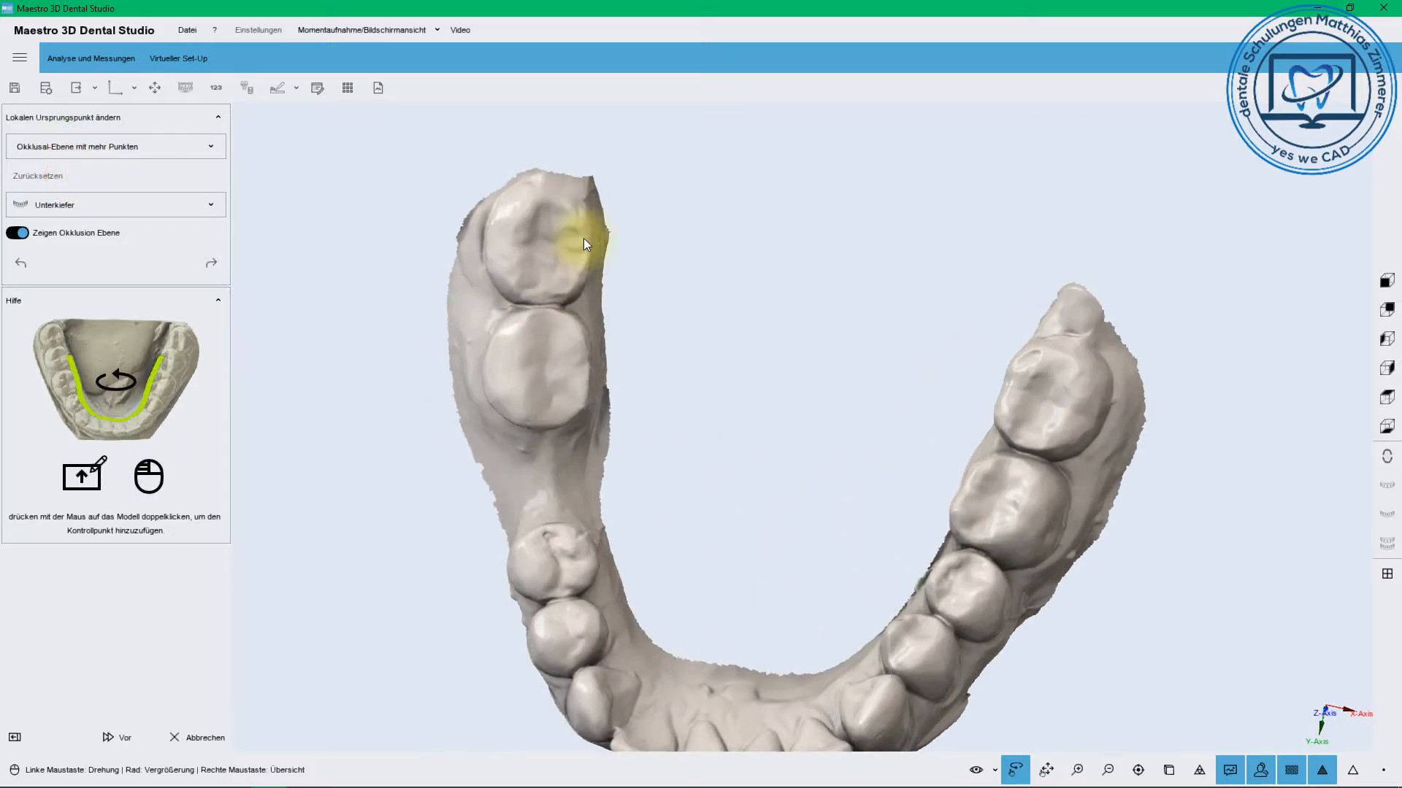
double_click(584, 238)
double_click(737, 695)
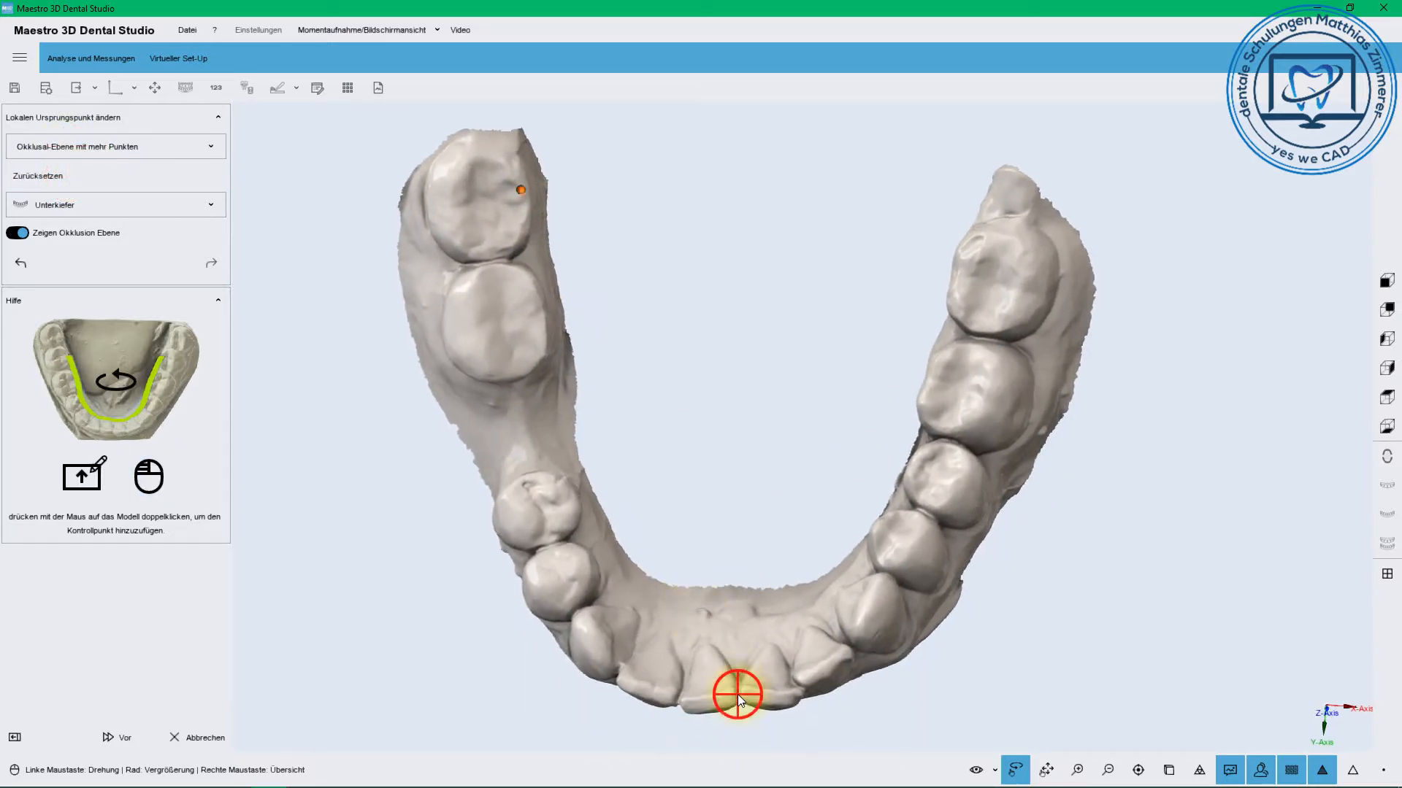
double_click(962, 251)
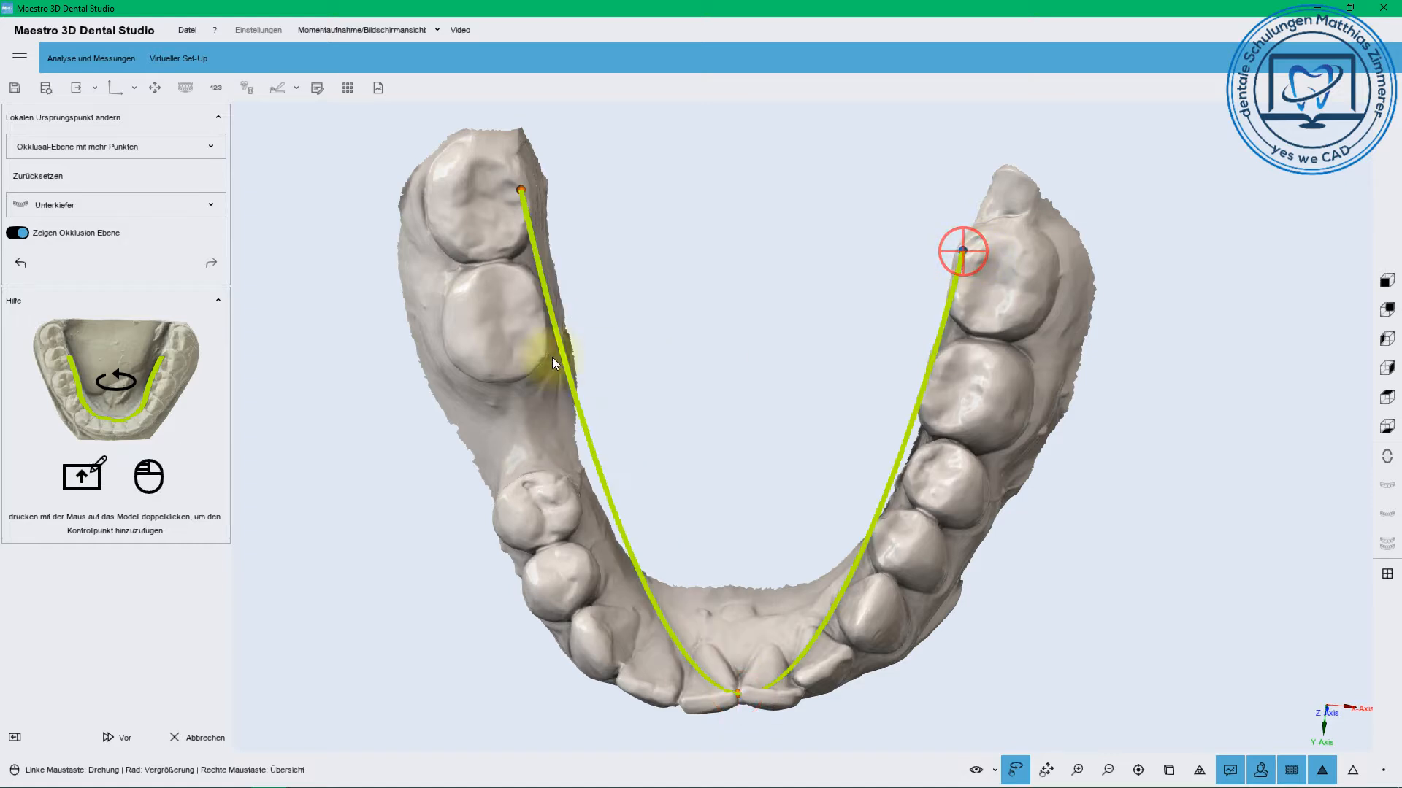
Add a control point on the next molar of each side of the lower jaw and fine-tune the molar points
double_click(541, 343)
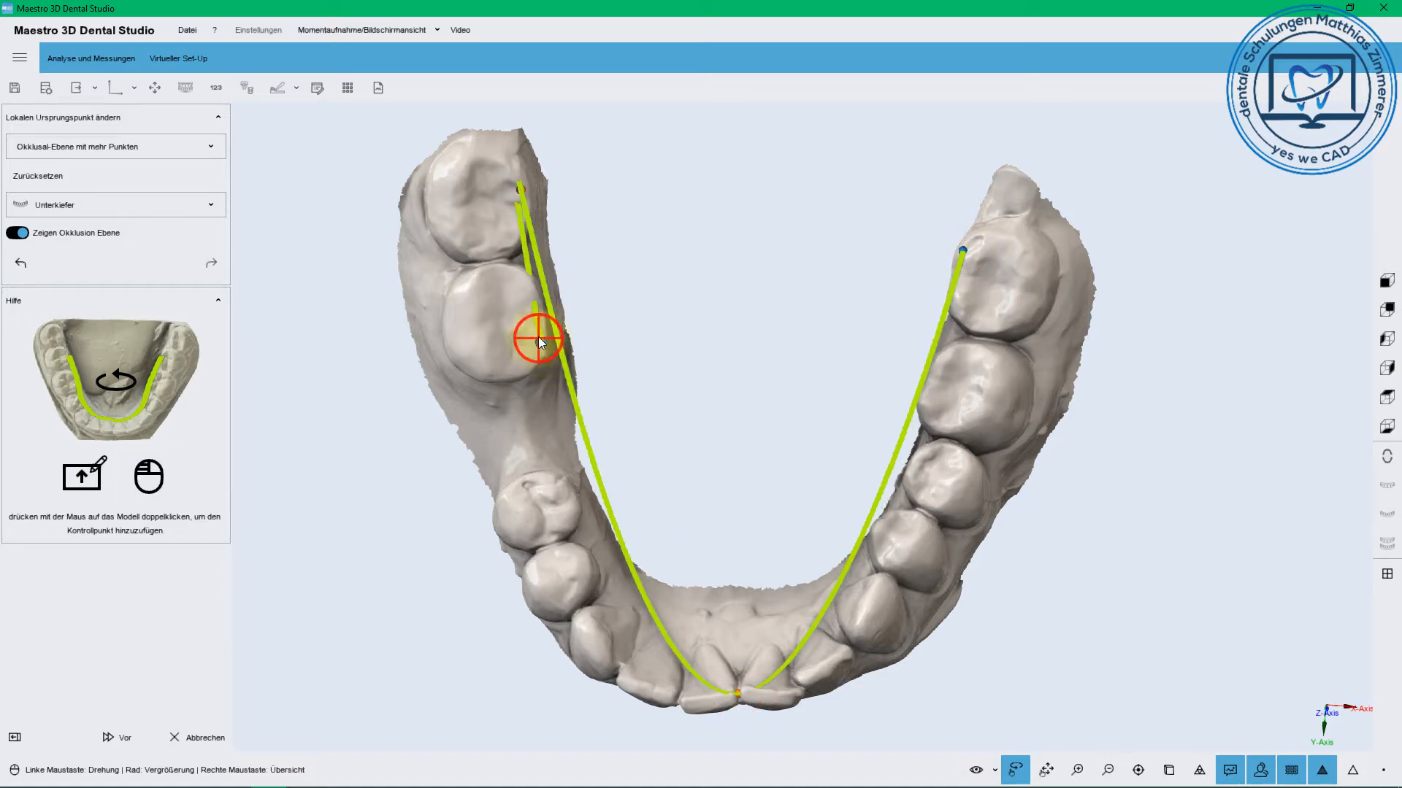
mouse_move(539, 339)
mouse_down()
mouse_move(508, 187)
mouse_move(540, 323)
mouse_up()
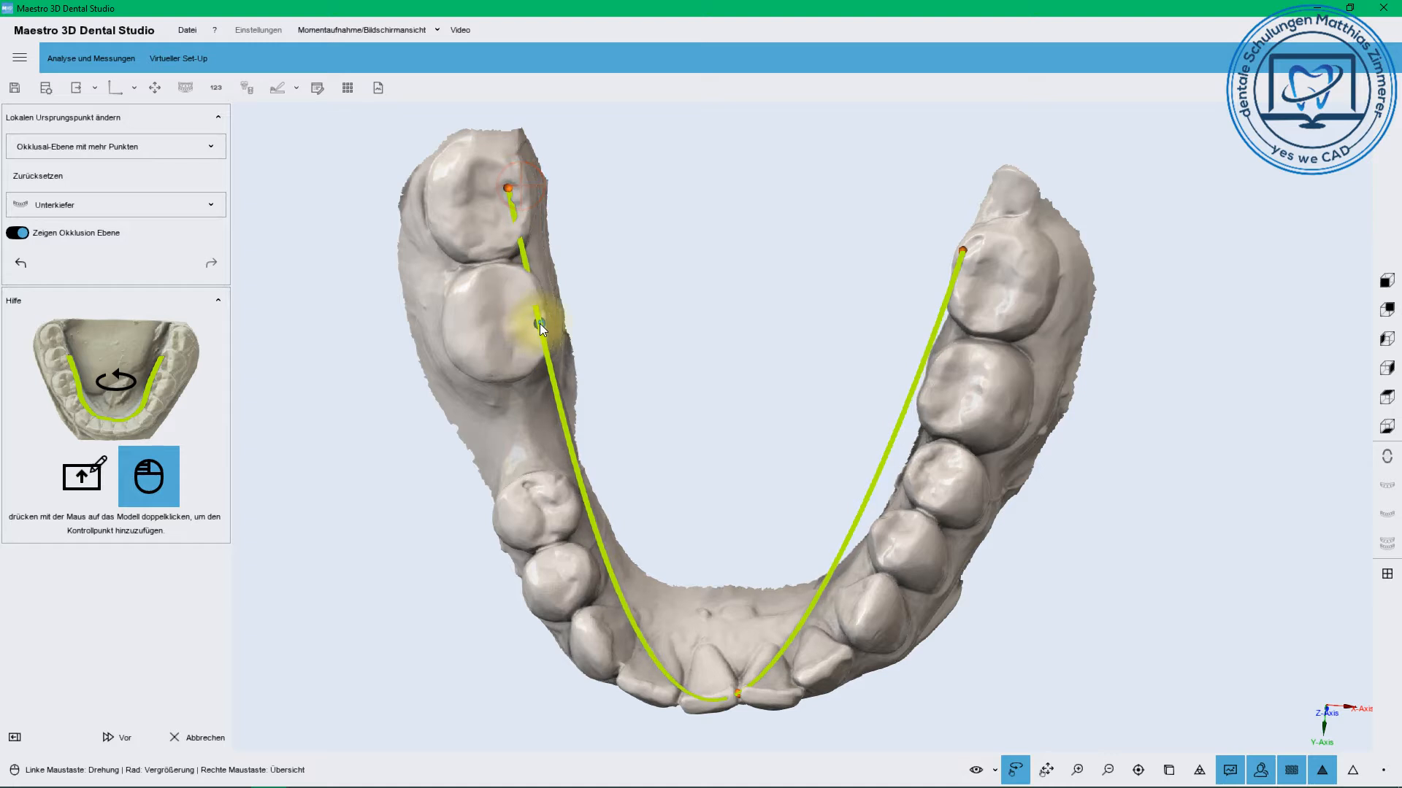
double_click(932, 365)
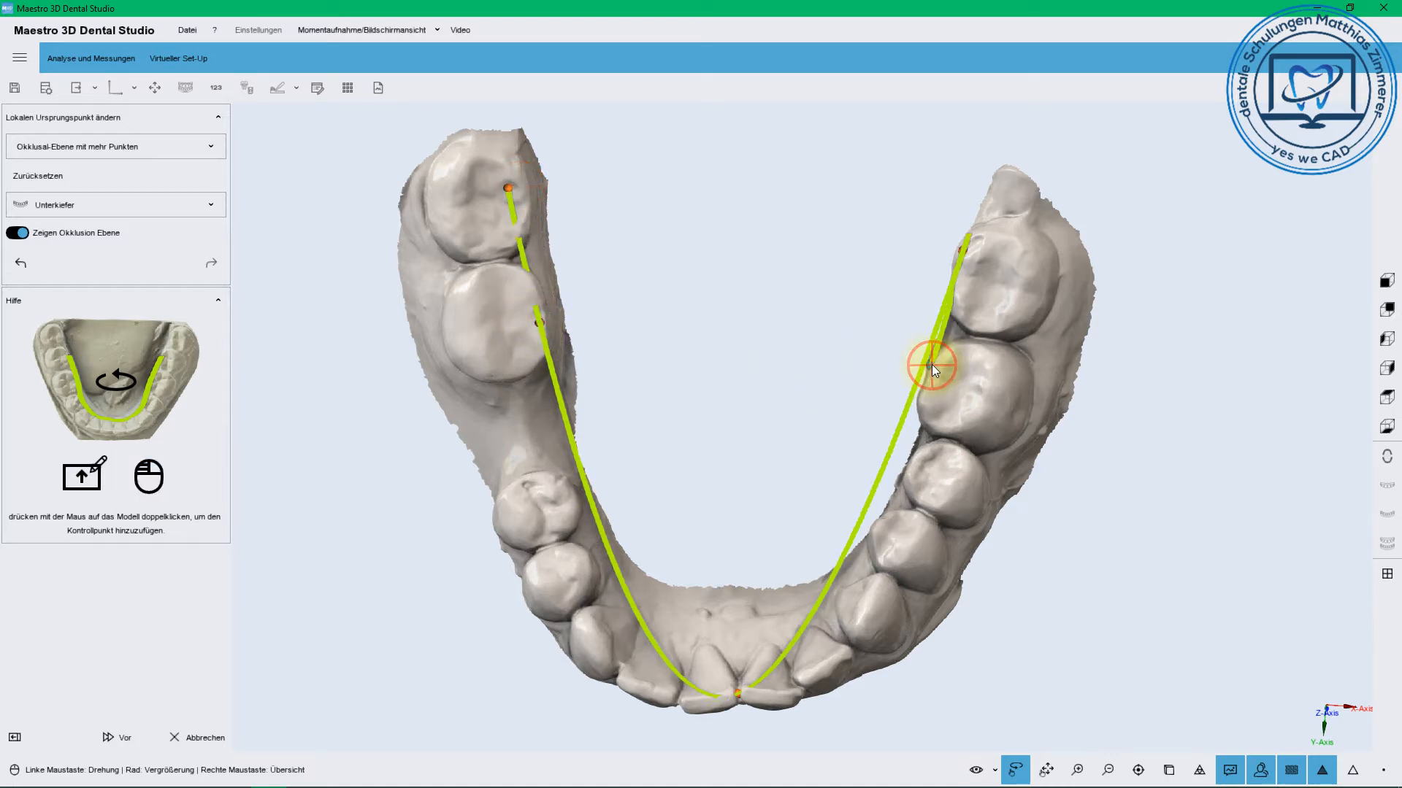
mouse_move(931, 365)
mouse_down()
mouse_move(981, 217)
mouse_move(932, 372)
mouse_up()
drag(981, 226, 966, 257)
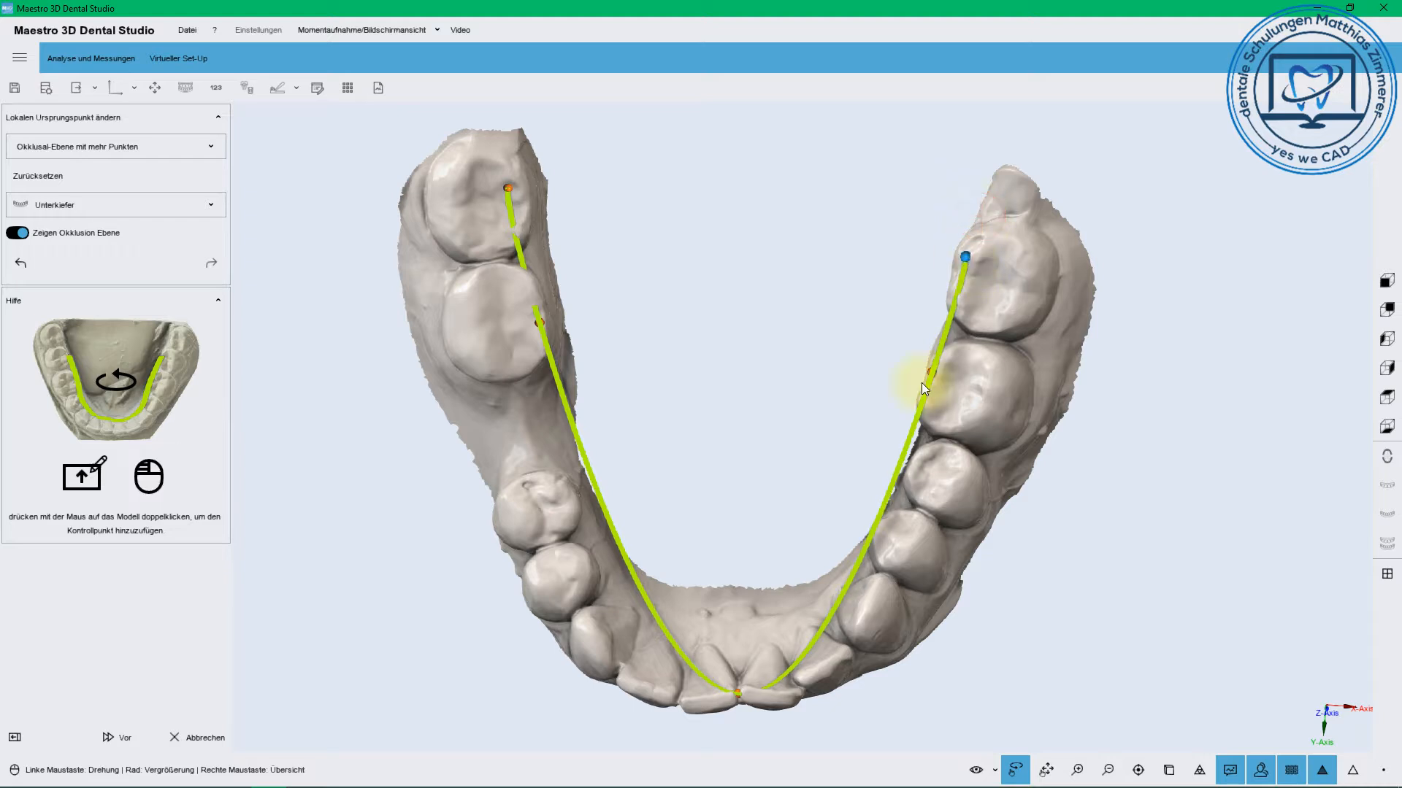
Add one control point on the premolars of each side of the lower jaw to refine the occlusal curve
drag(689, 604, 586, 554)
double_click(618, 533)
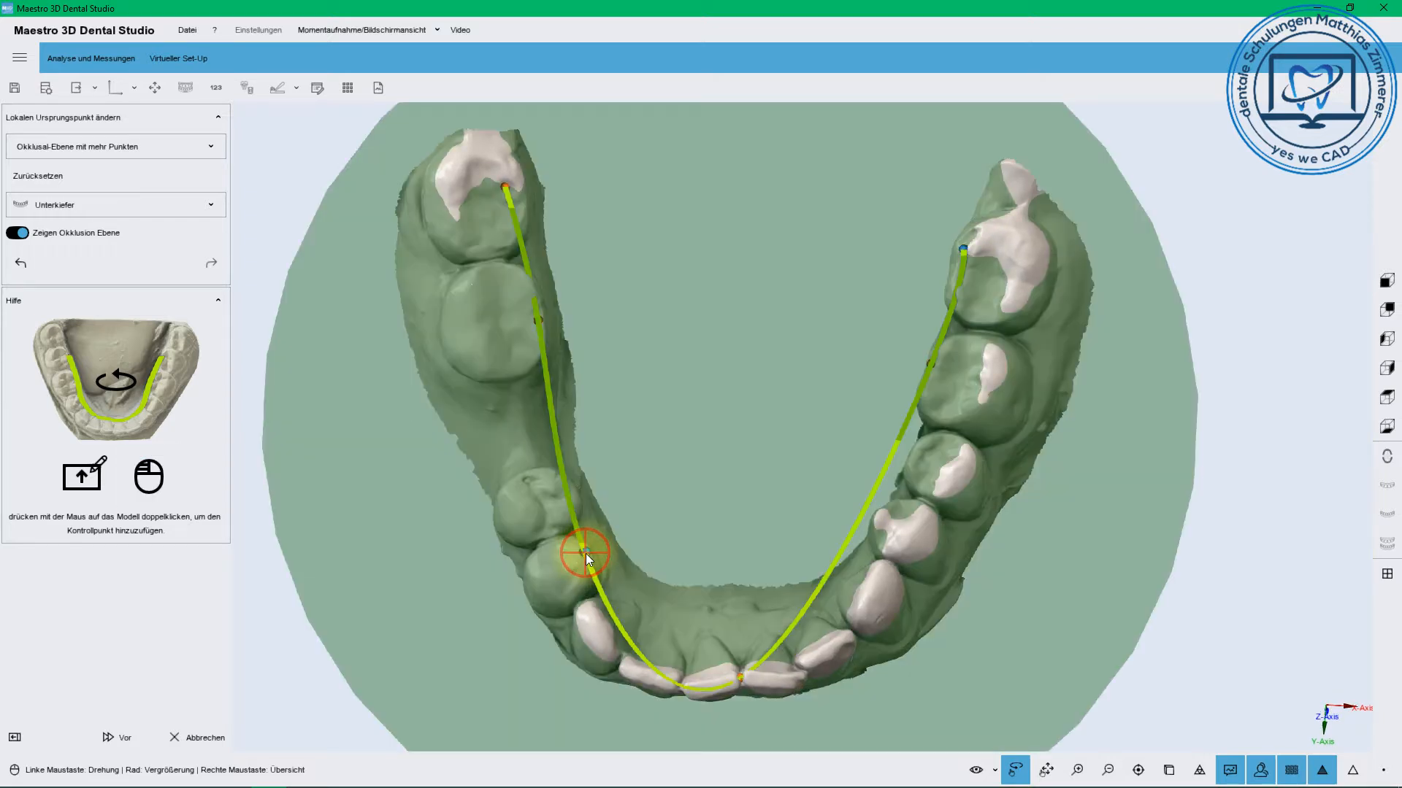
double_click(882, 516)
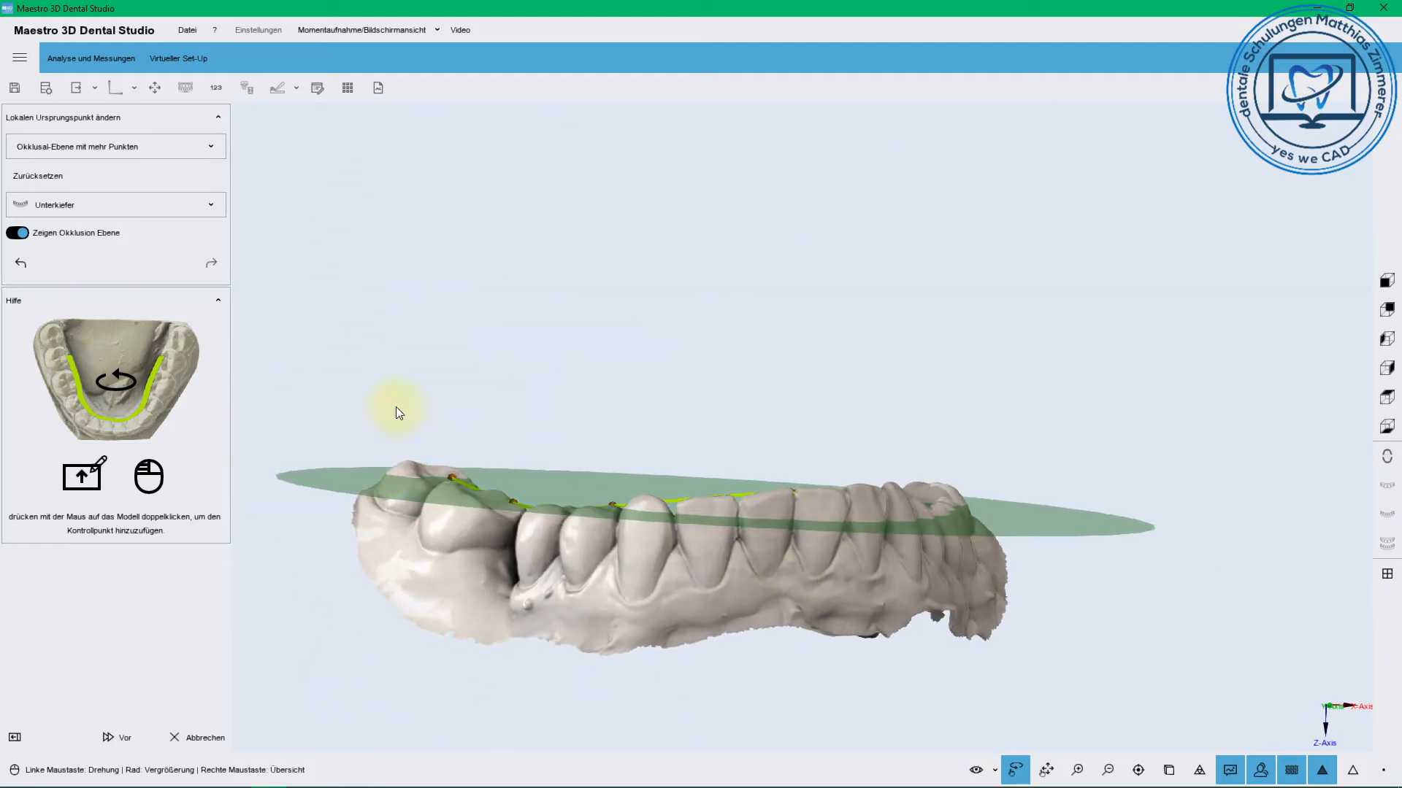
Switch to Oberkiefer and place occlusal plane points from one rear molar along molar, premolar and central incisors to the opposite rear molar
click(92, 202)
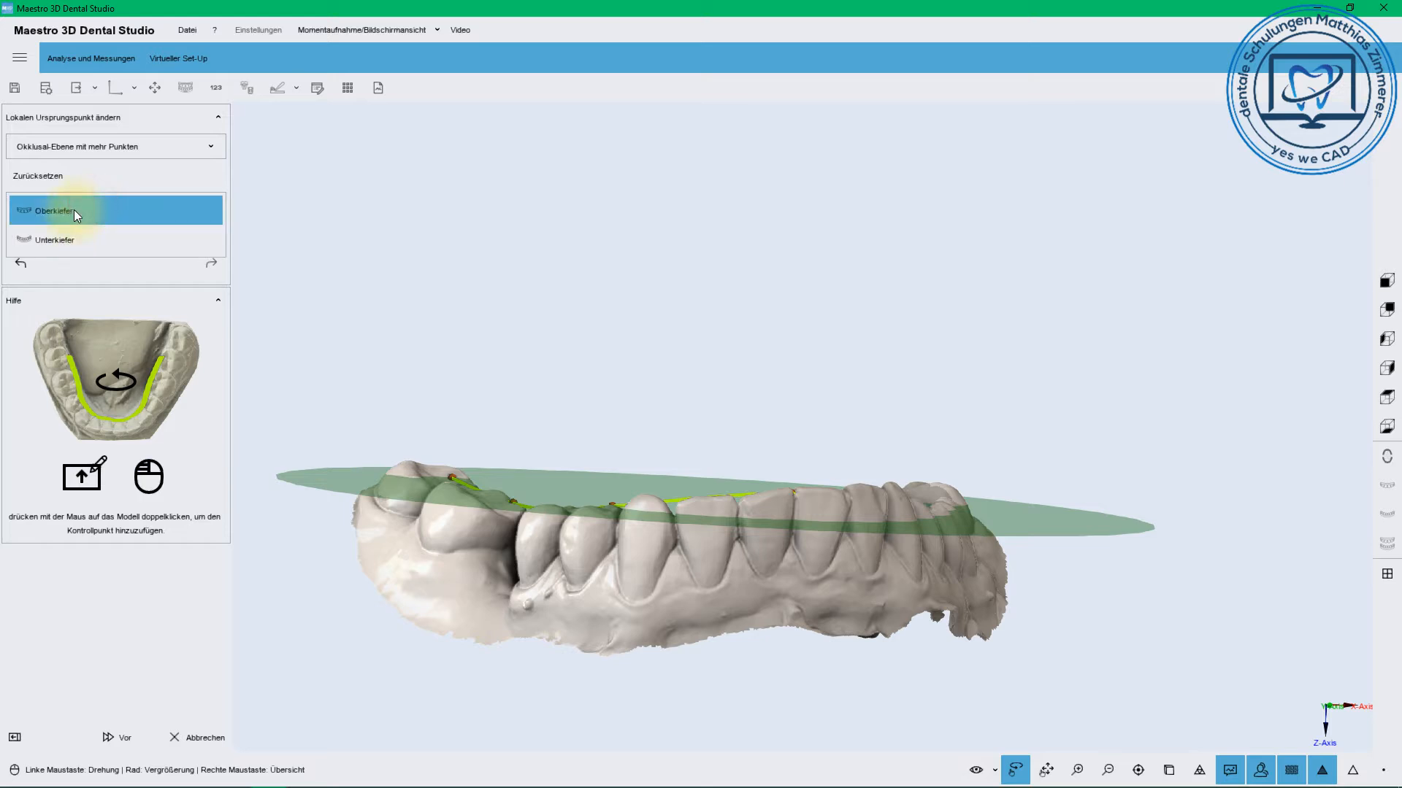
click(74, 210)
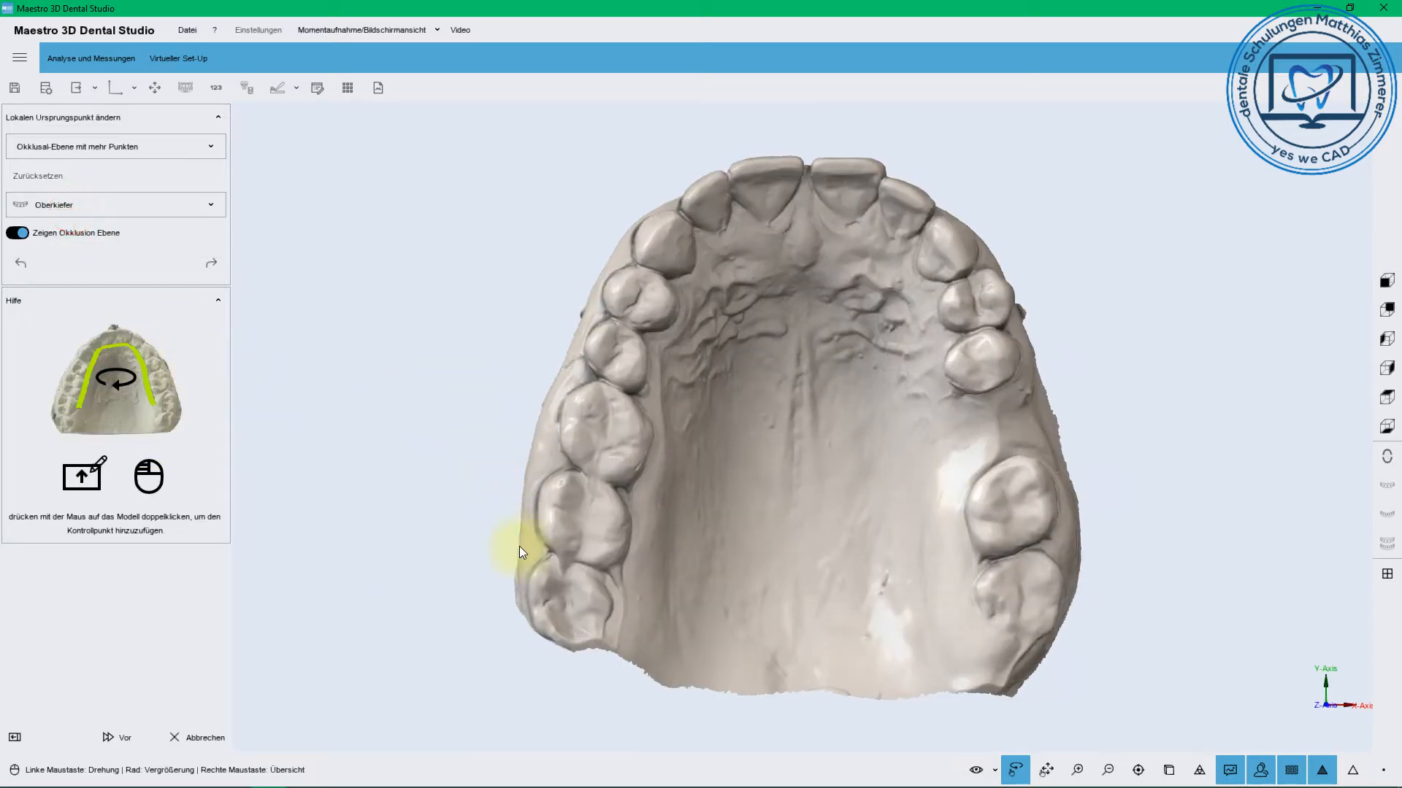
double_click(596, 607)
double_click(633, 454)
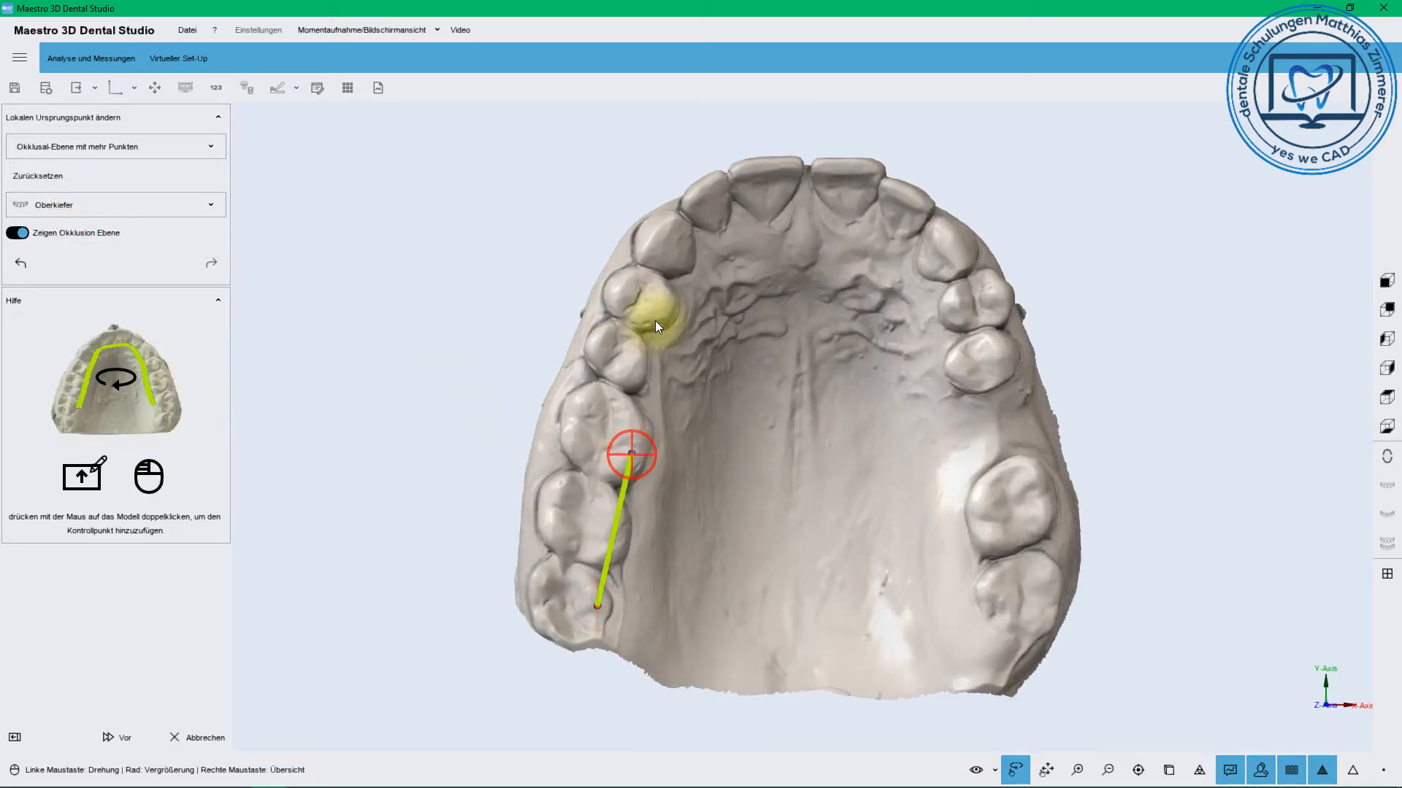
double_click(661, 308)
double_click(818, 169)
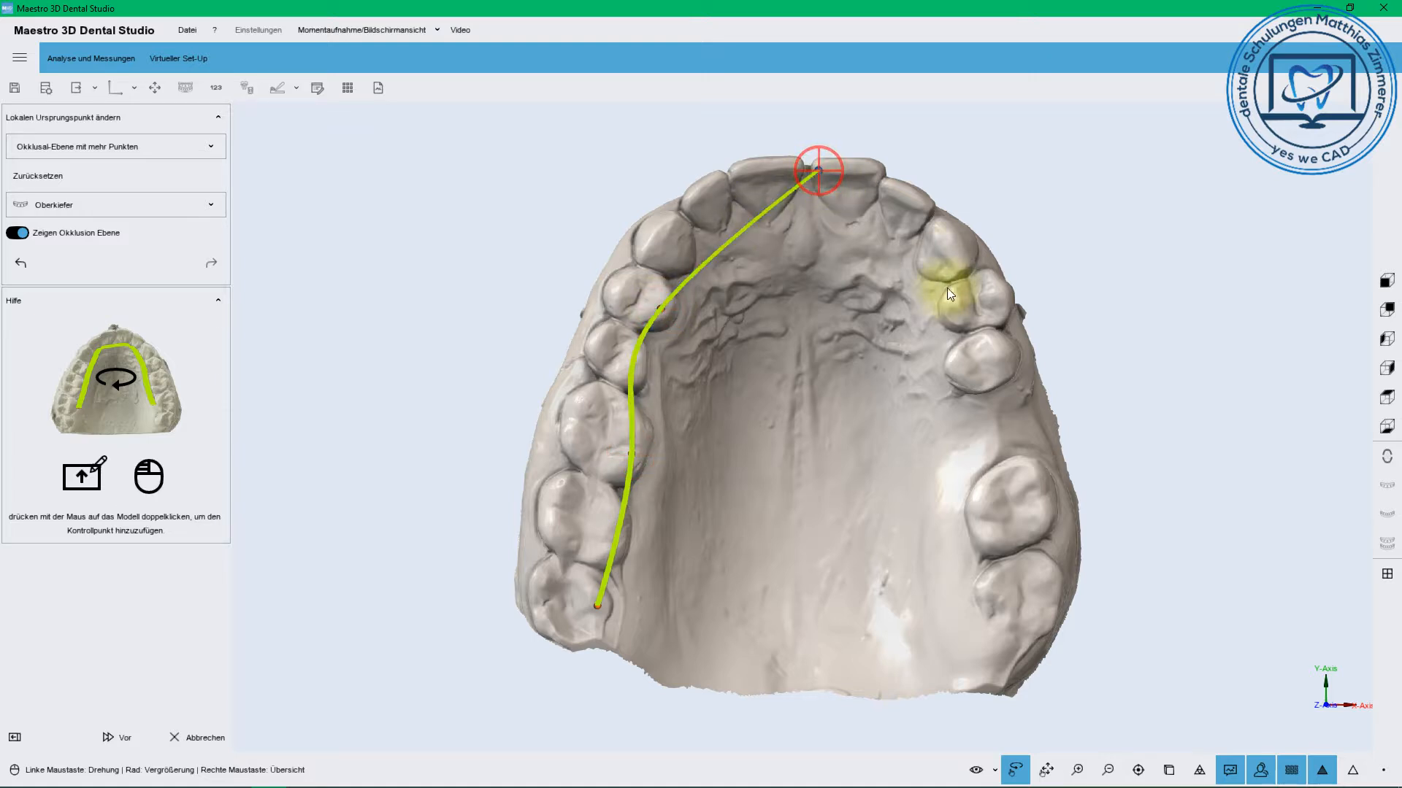
double_click(952, 306)
double_click(975, 511)
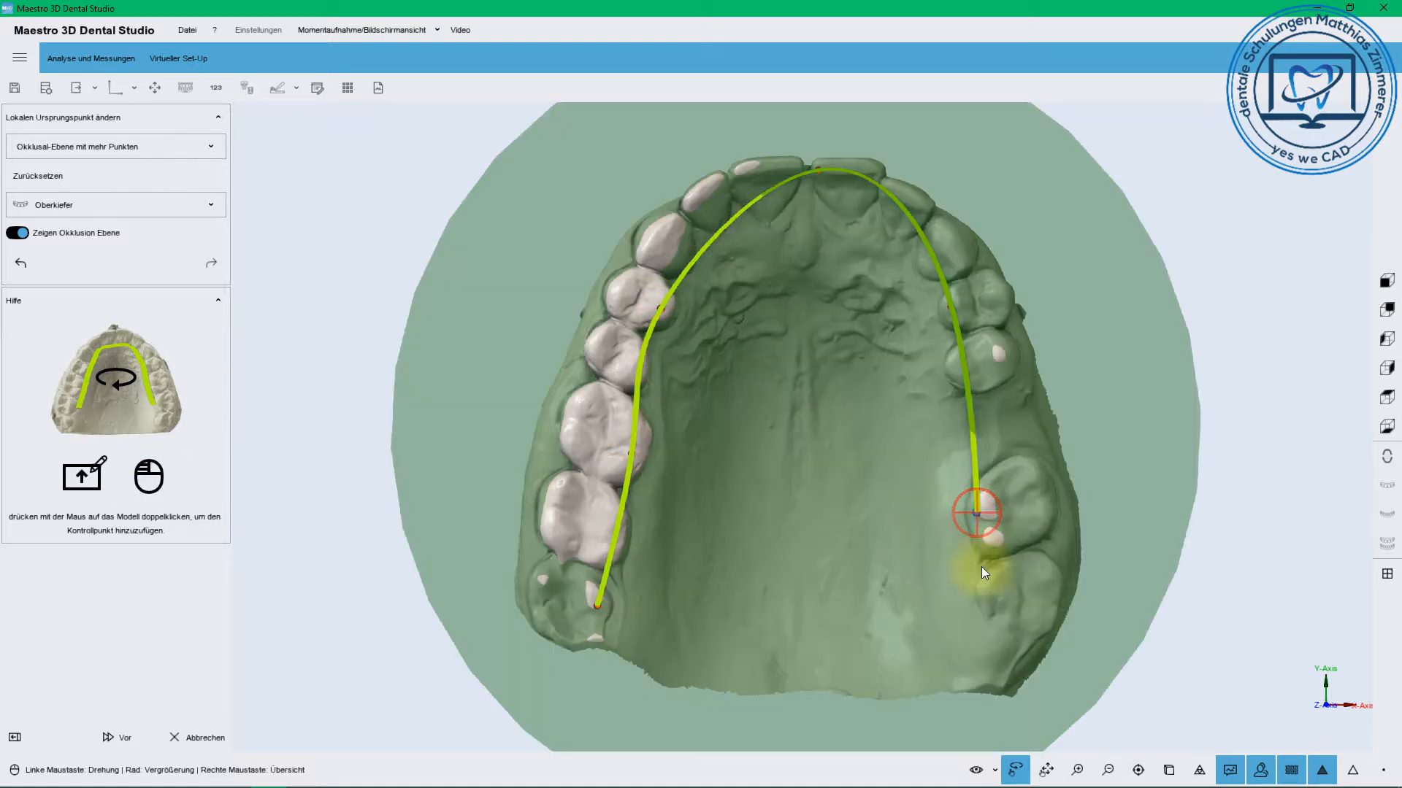
drag(993, 614, 948, 611)
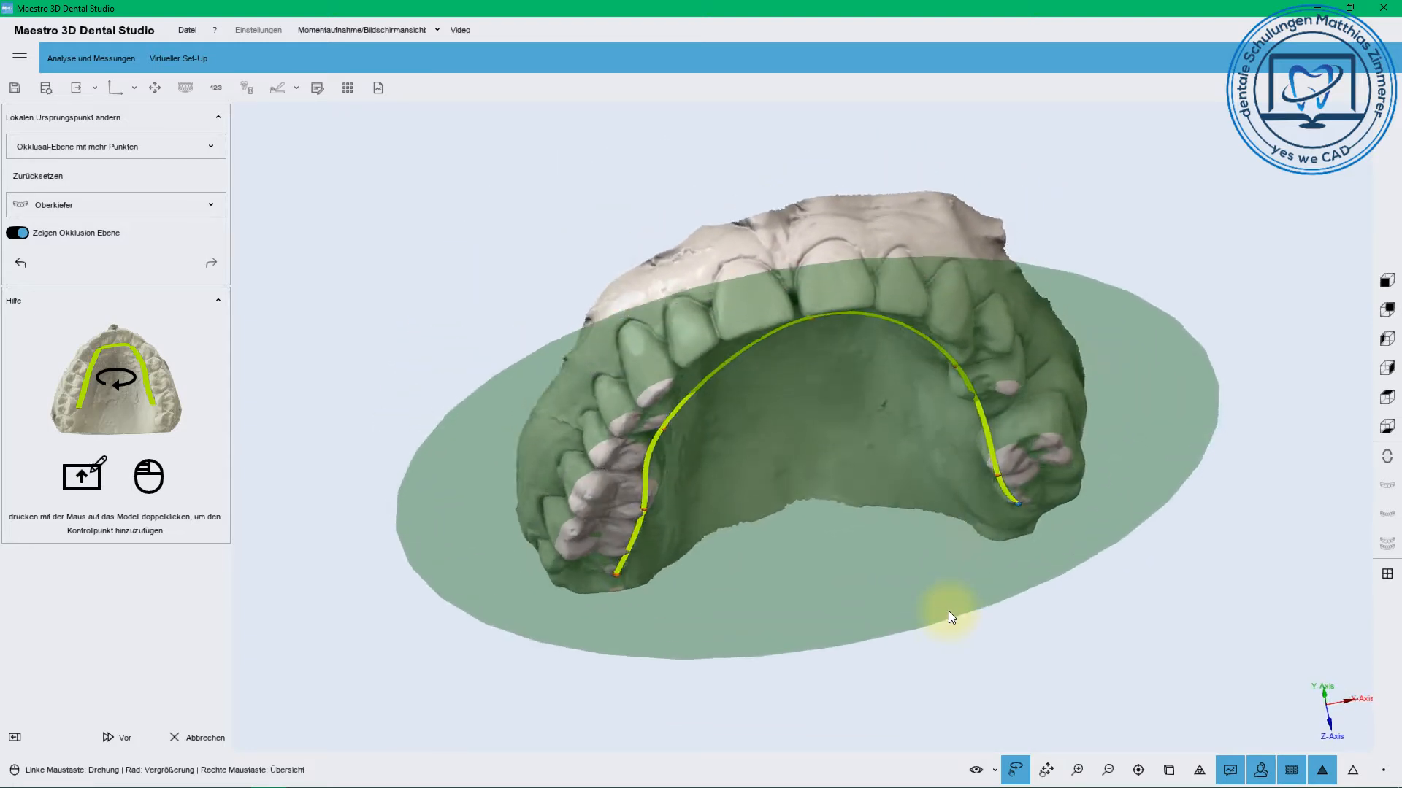
Hide and show the upper jaw's occlusal plane again, and proceed to the local origin plane adjustment
click(13, 233)
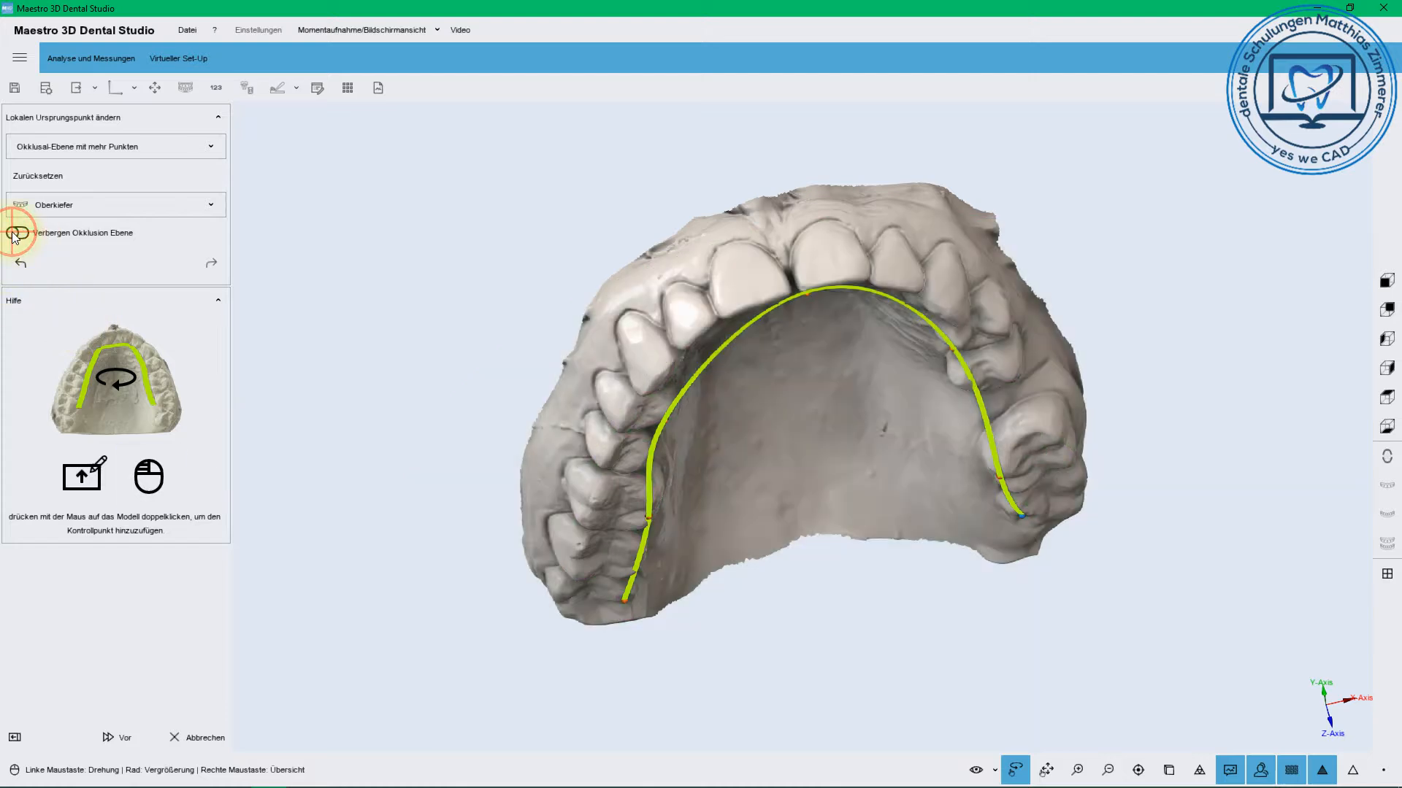
click(13, 233)
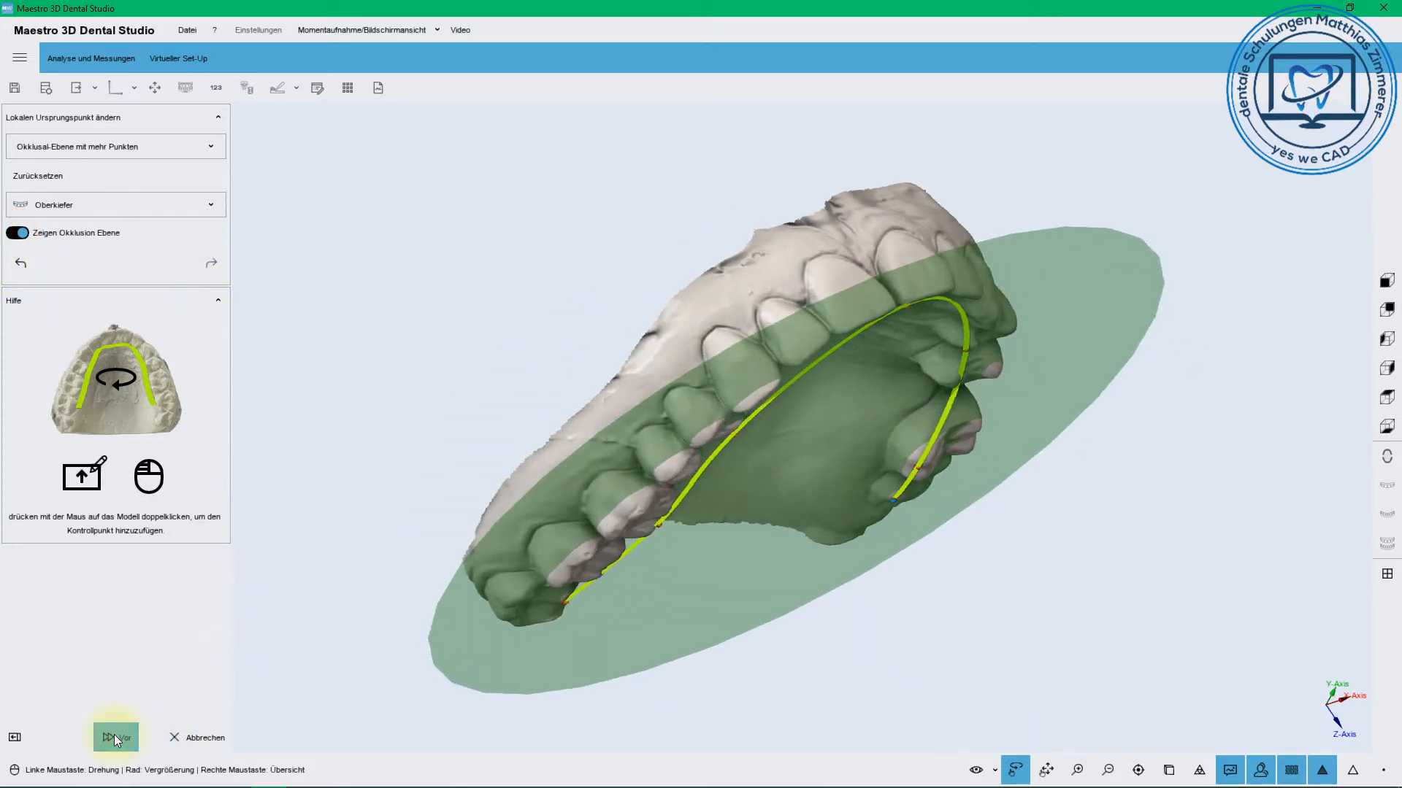
click(114, 734)
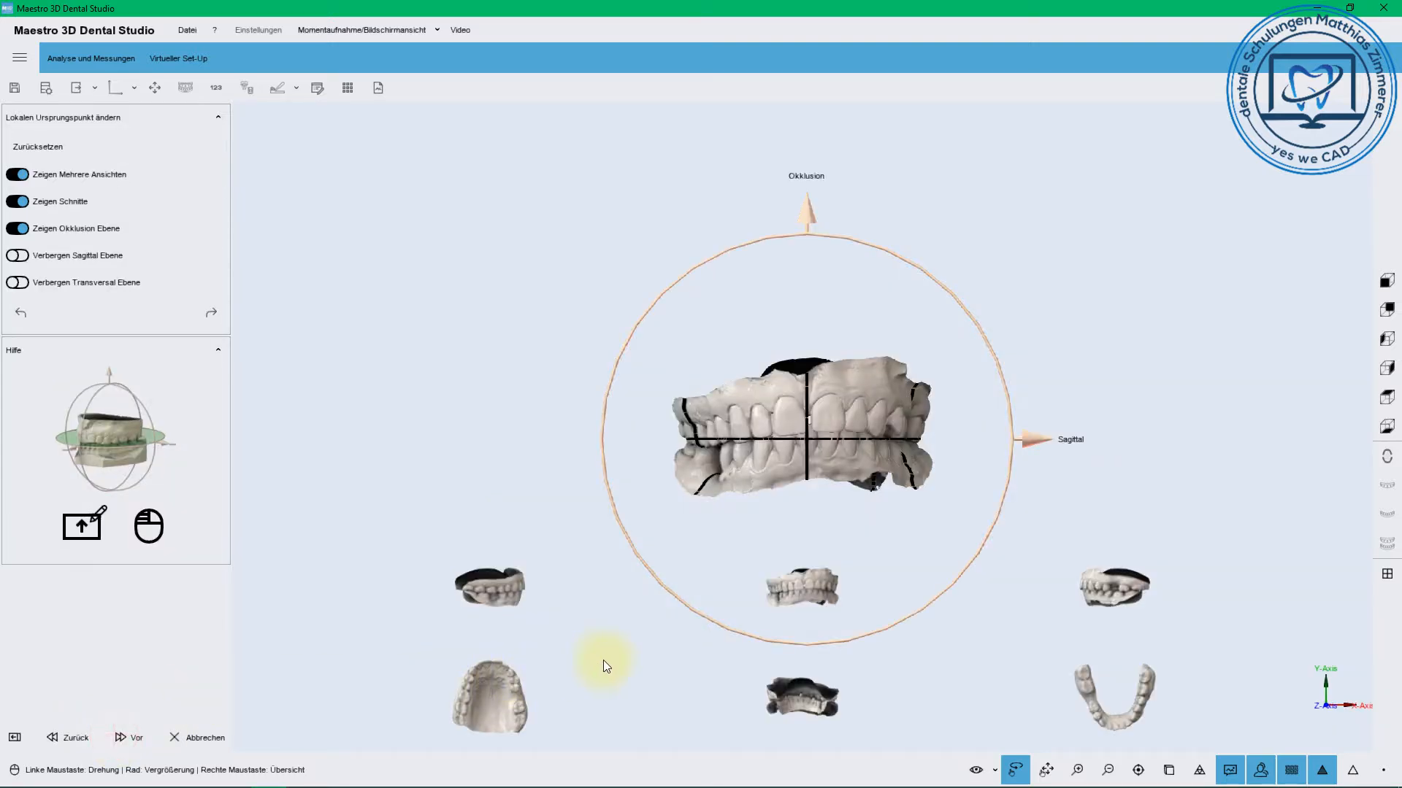
Rotate the local origin slightly in the front view and shift the transversal plane slightly along the palate
scroll(760, 496, up, 5)
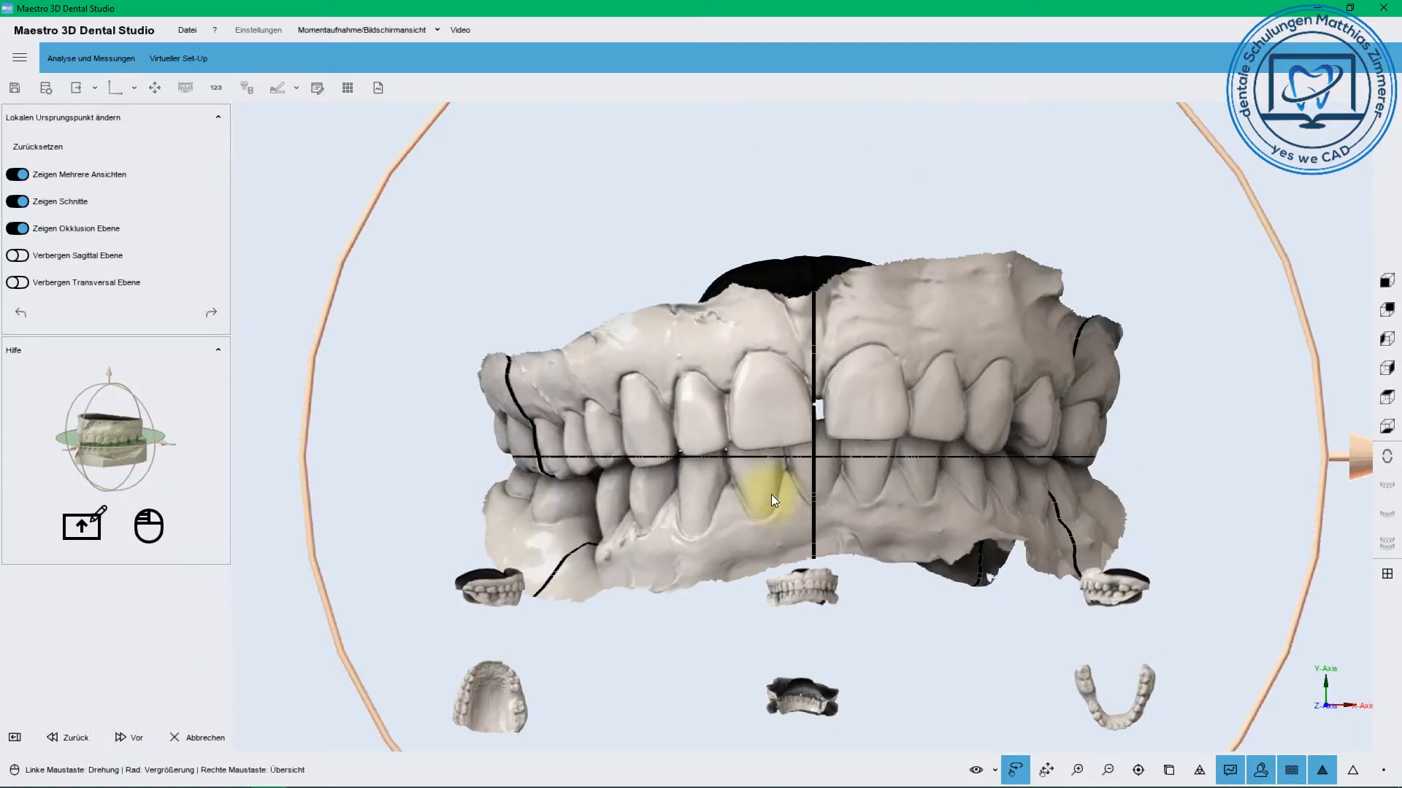
drag(1320, 405, 1318, 391)
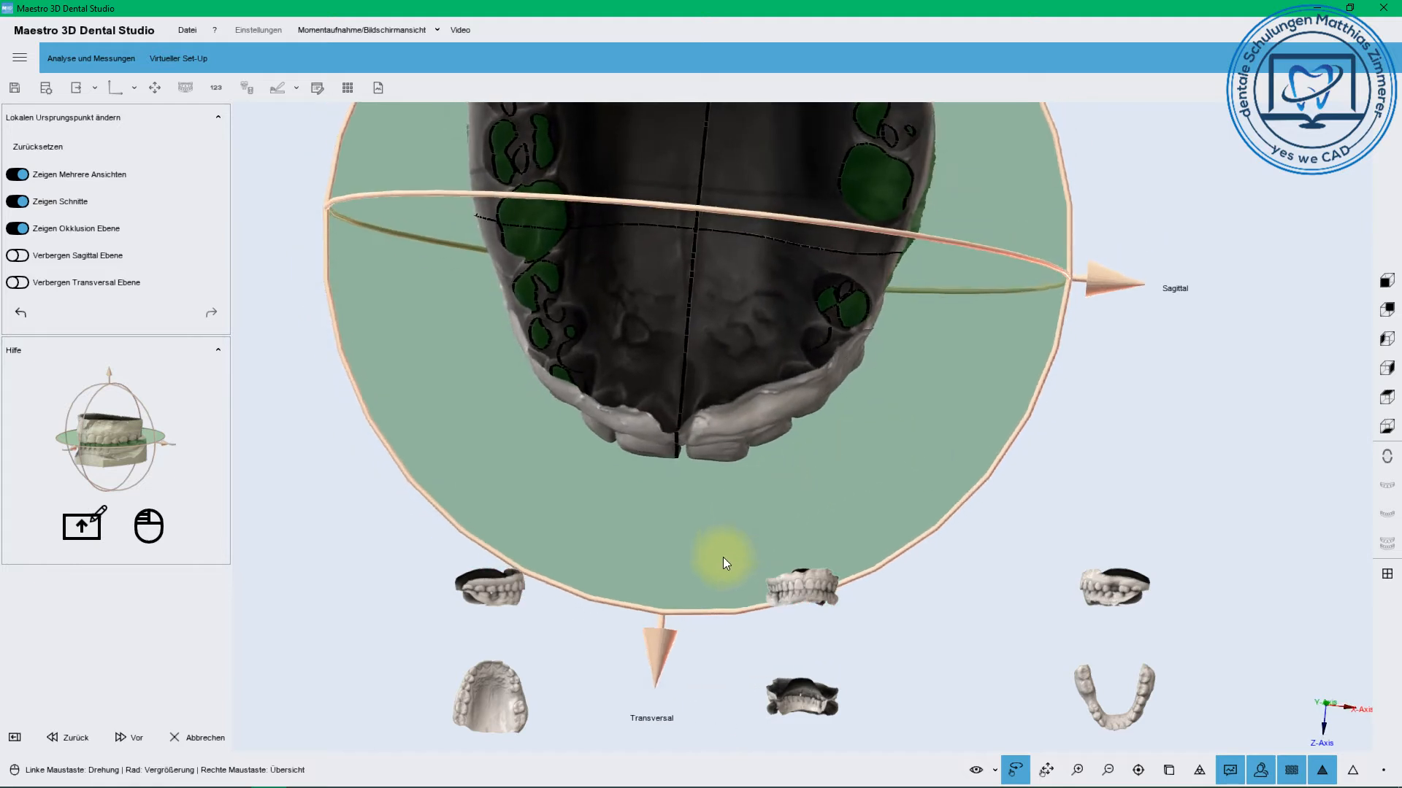
drag(659, 648, 657, 652)
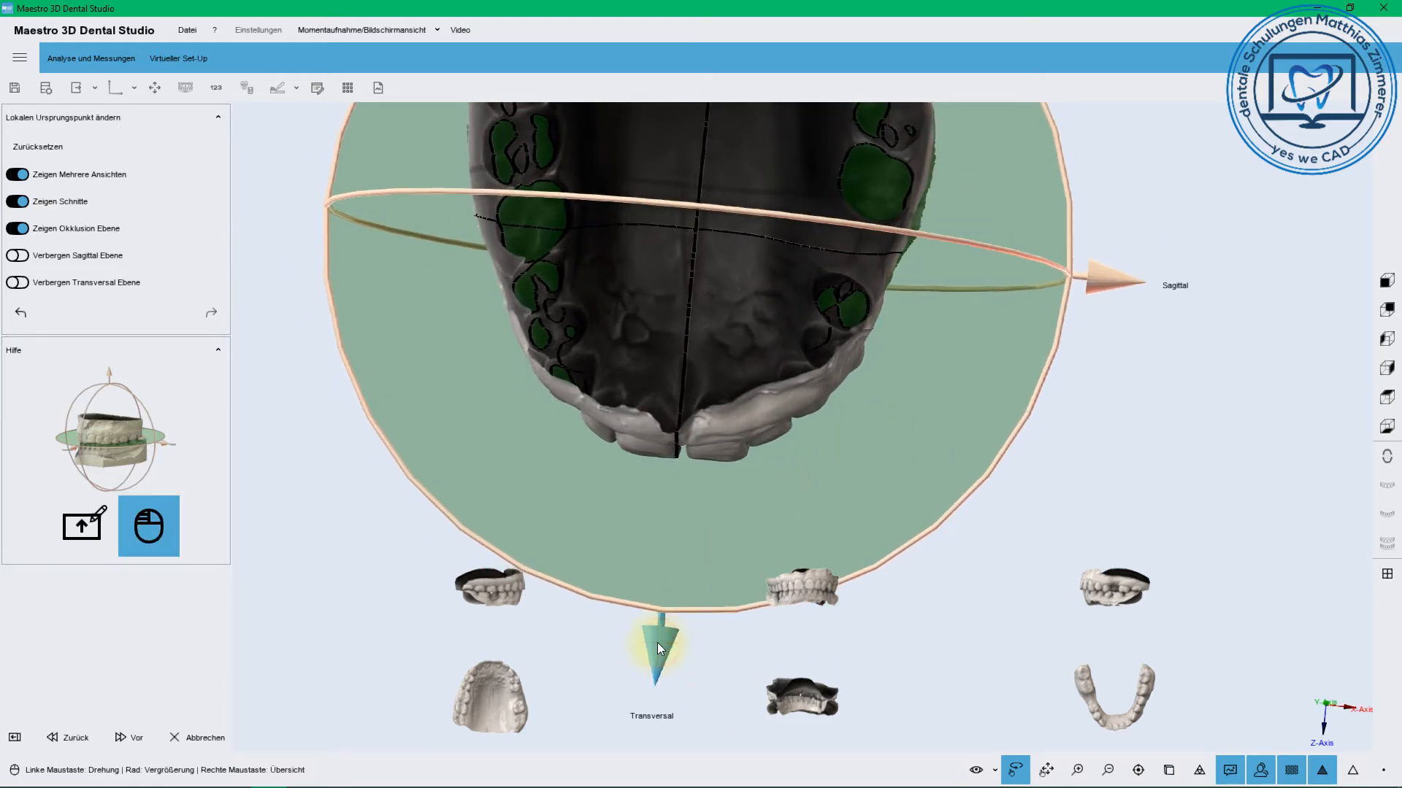
drag(657, 641, 1021, 264)
Align the sagittal plane with the palate midline from above by fine-tuning its position and rotation
drag(1057, 485, 1054, 481)
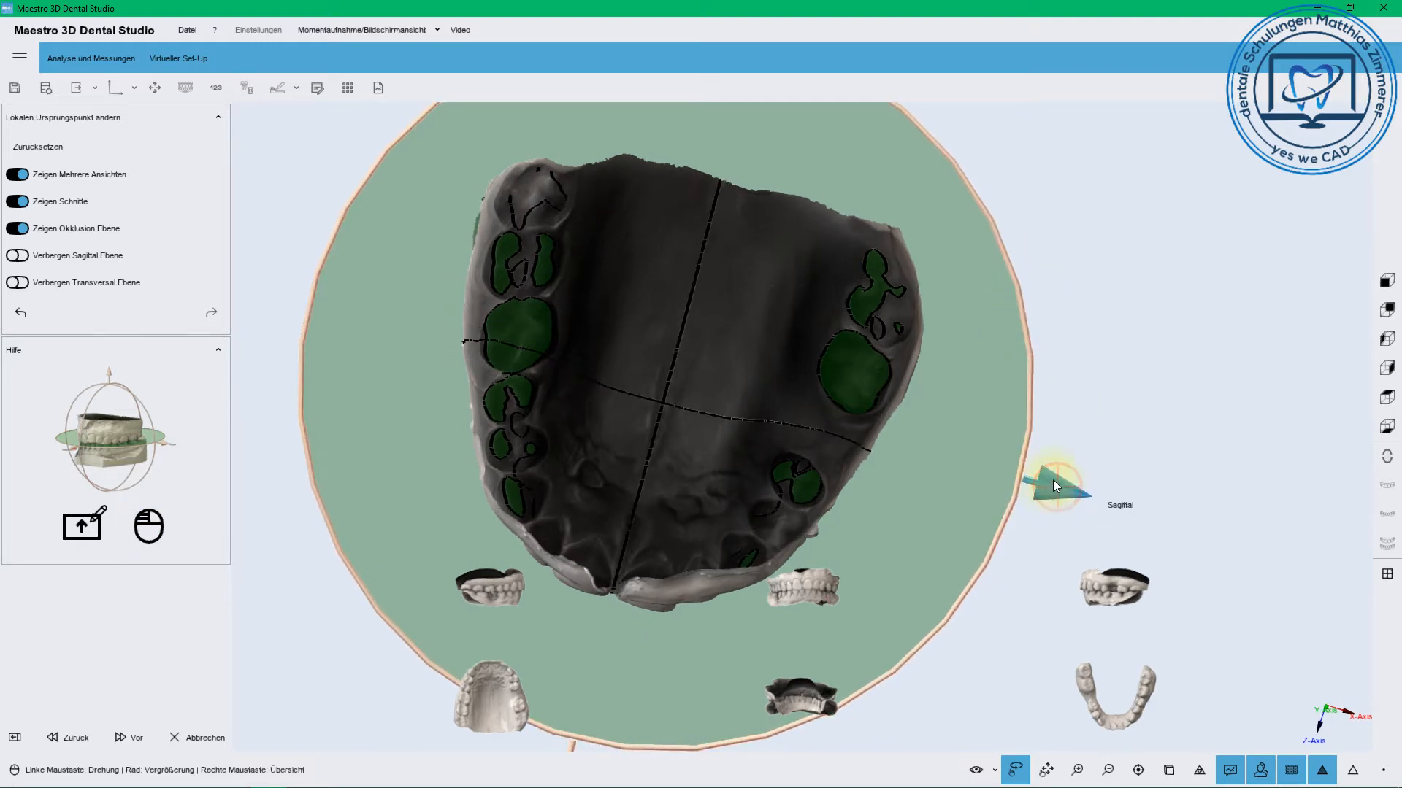
drag(1030, 385, 1033, 398)
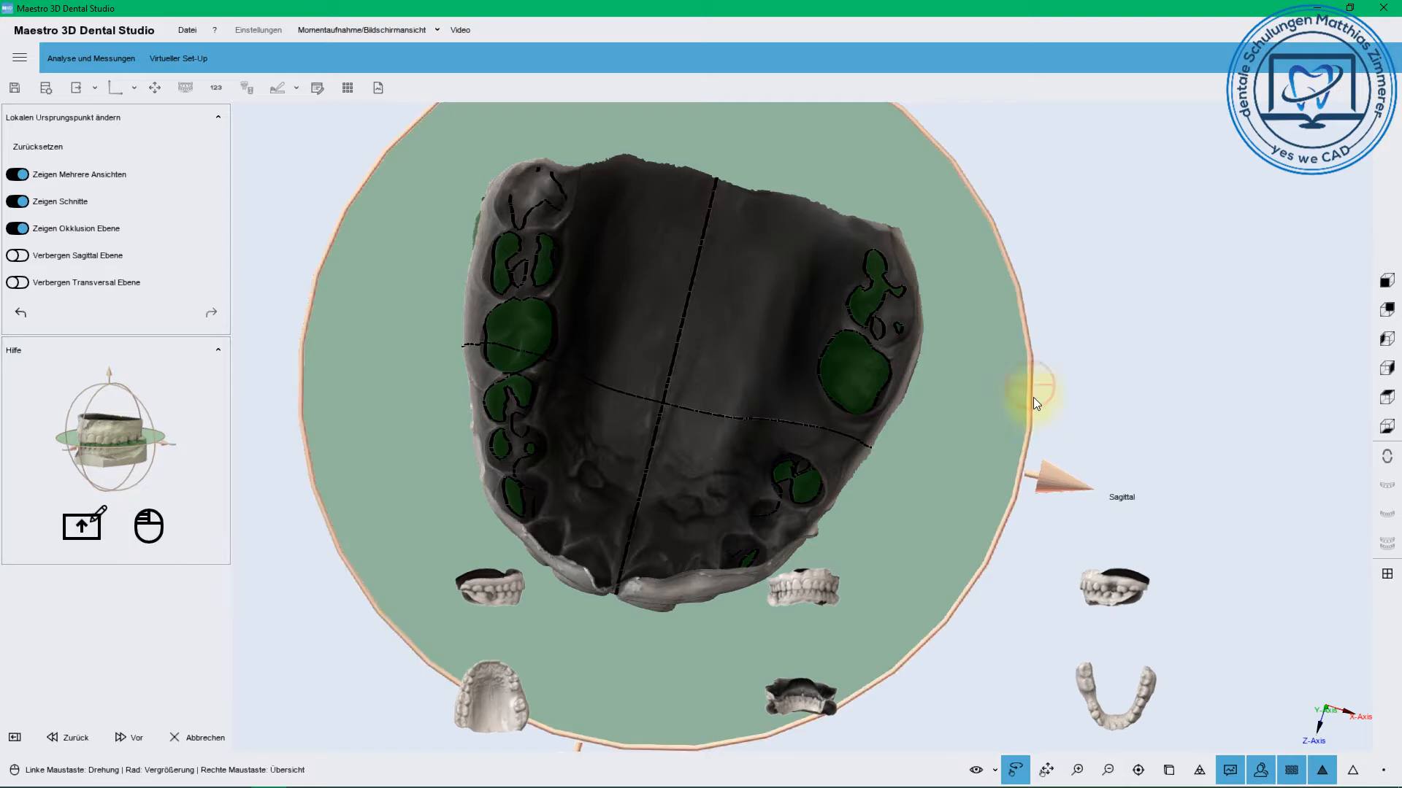
drag(1050, 476, 1046, 475)
drag(1032, 389, 1035, 398)
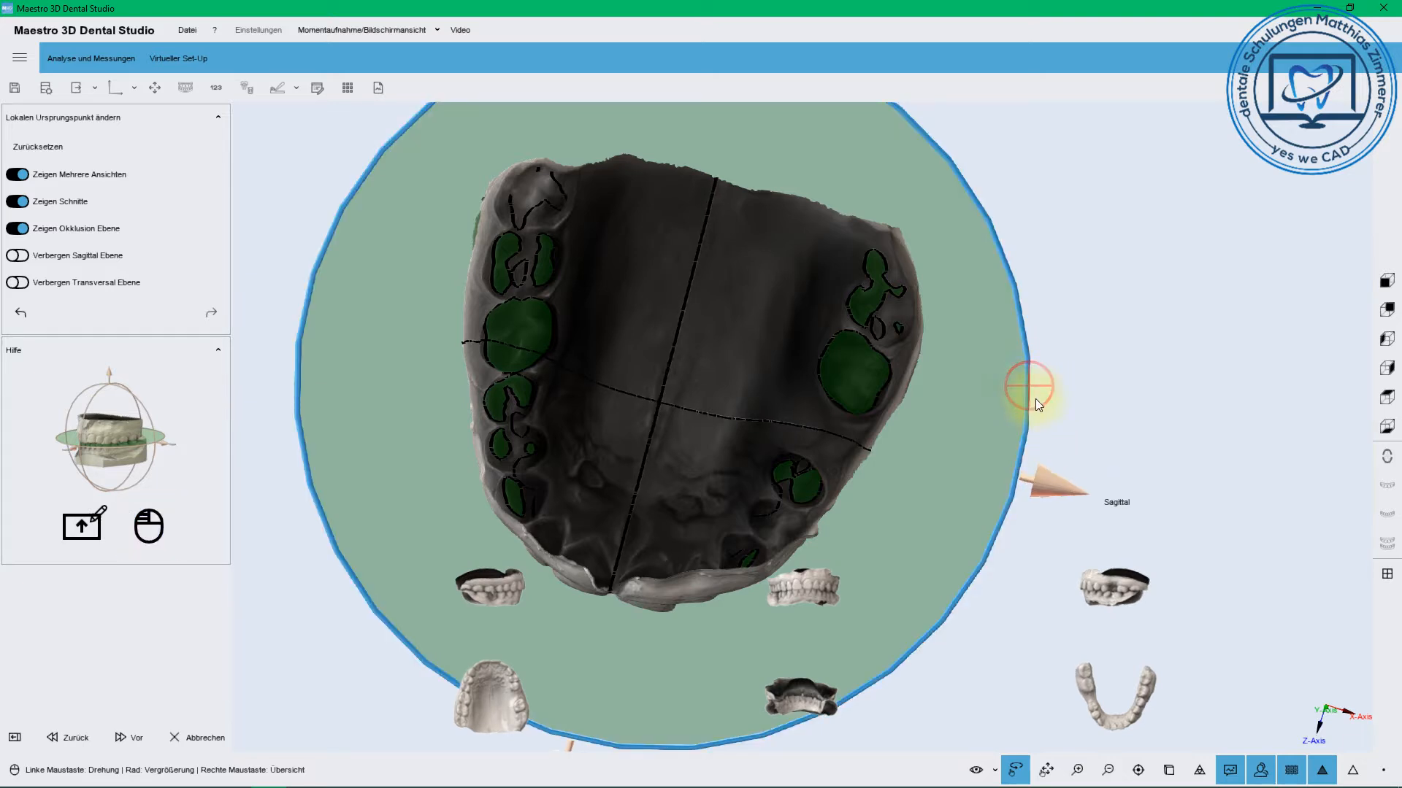
drag(1044, 477, 1051, 488)
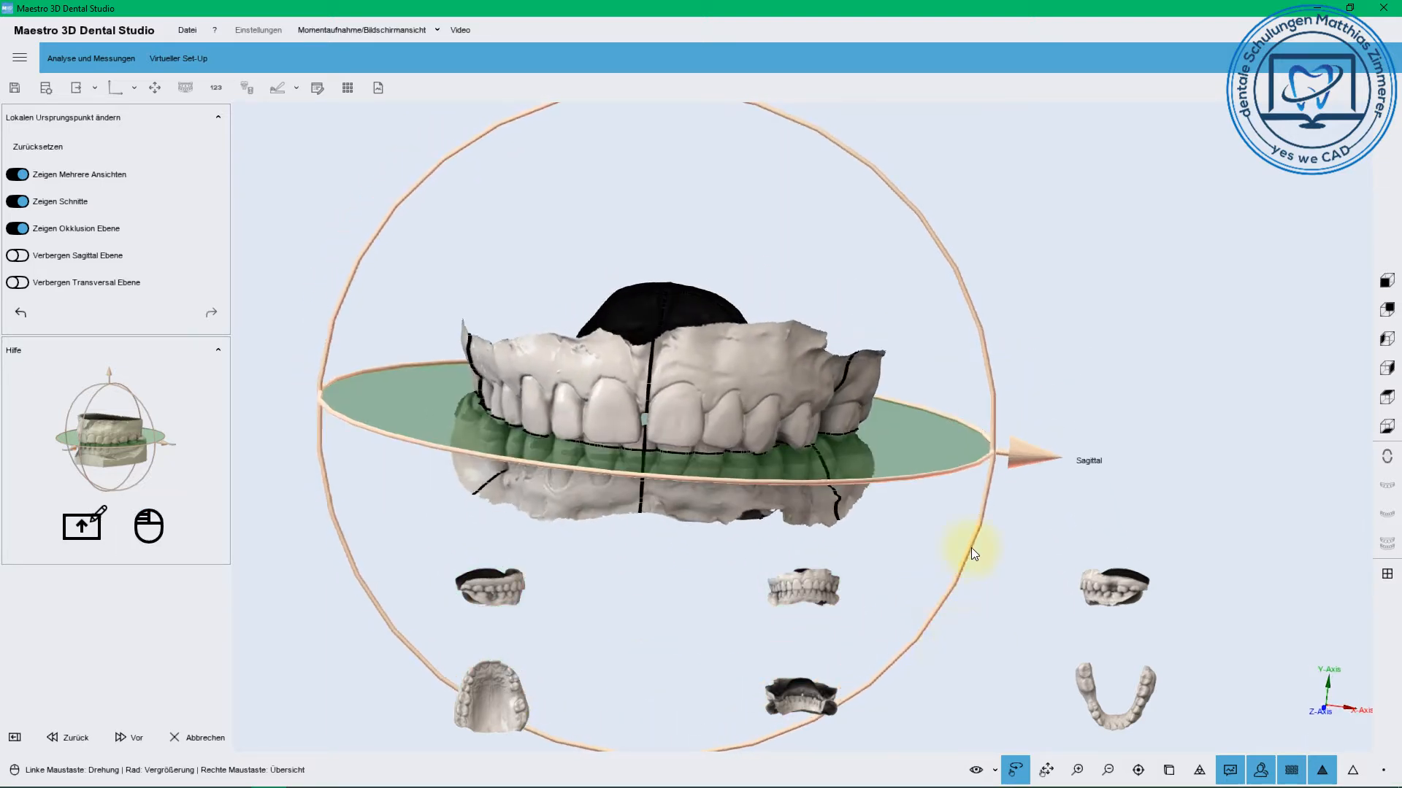
Fine-tune the rotation and the sagittal plane's position between the central incisors in the front view
drag(991, 388, 991, 386)
click(1017, 448)
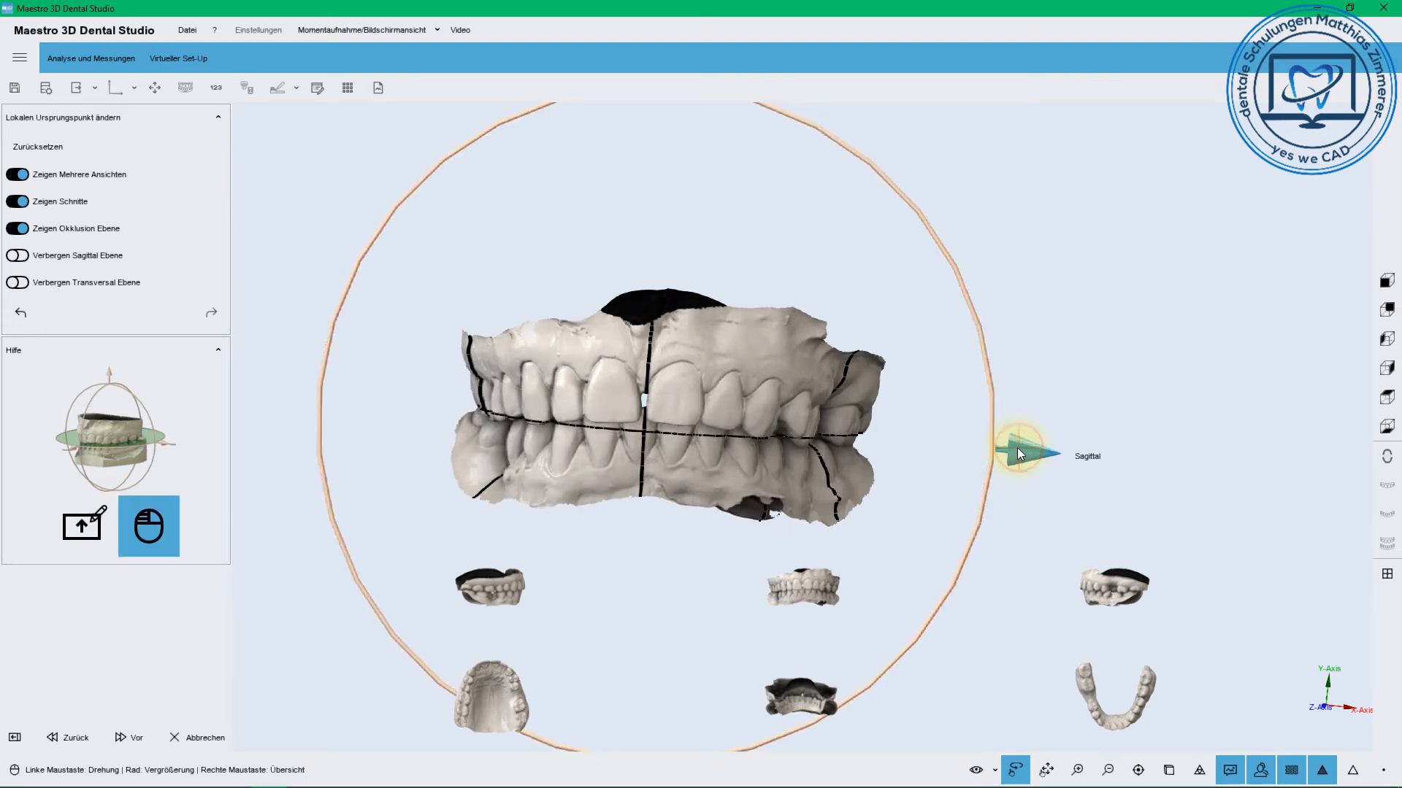
drag(1018, 448, 1015, 450)
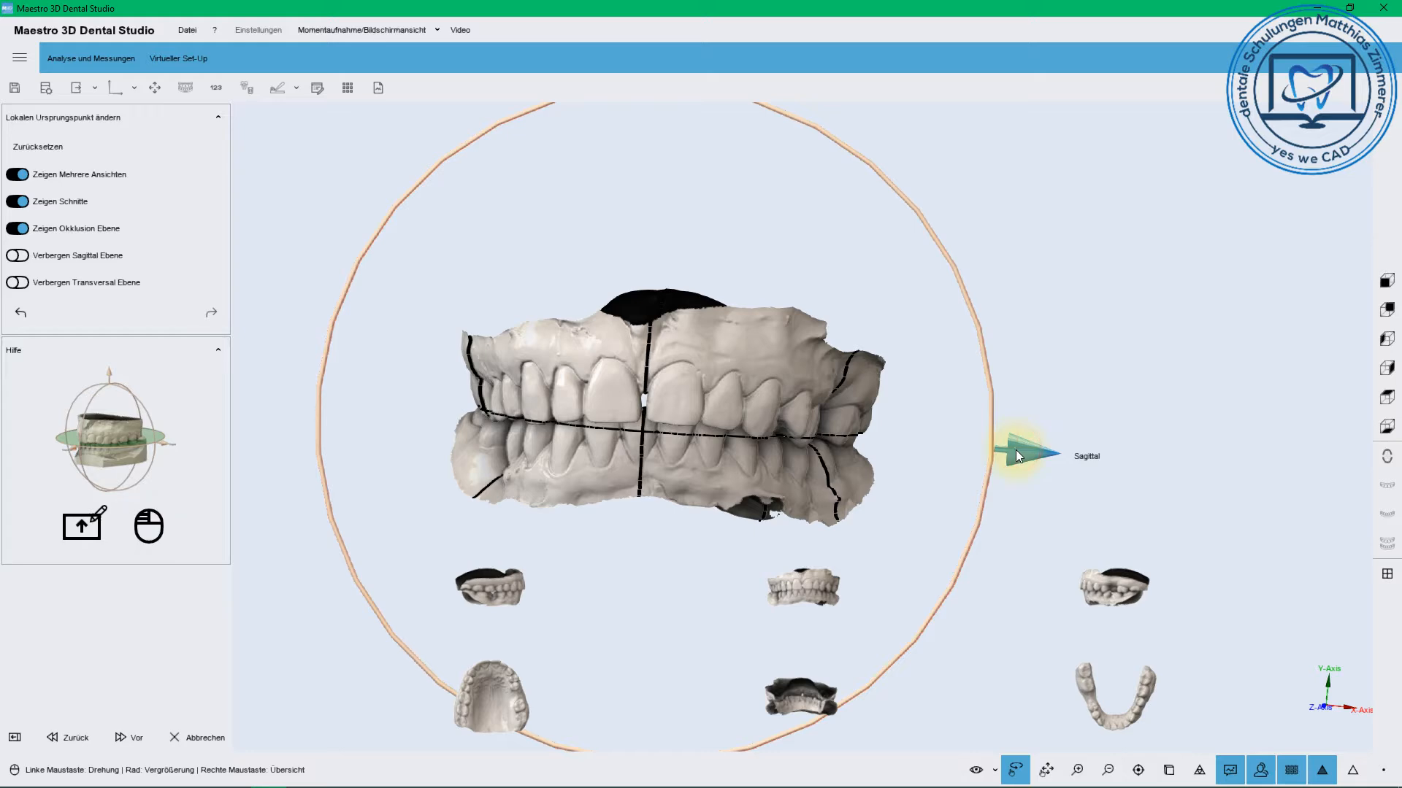
Adjust the transversal plane's position slightly with the upper jaw seen from above
drag(759, 407, 949, 444)
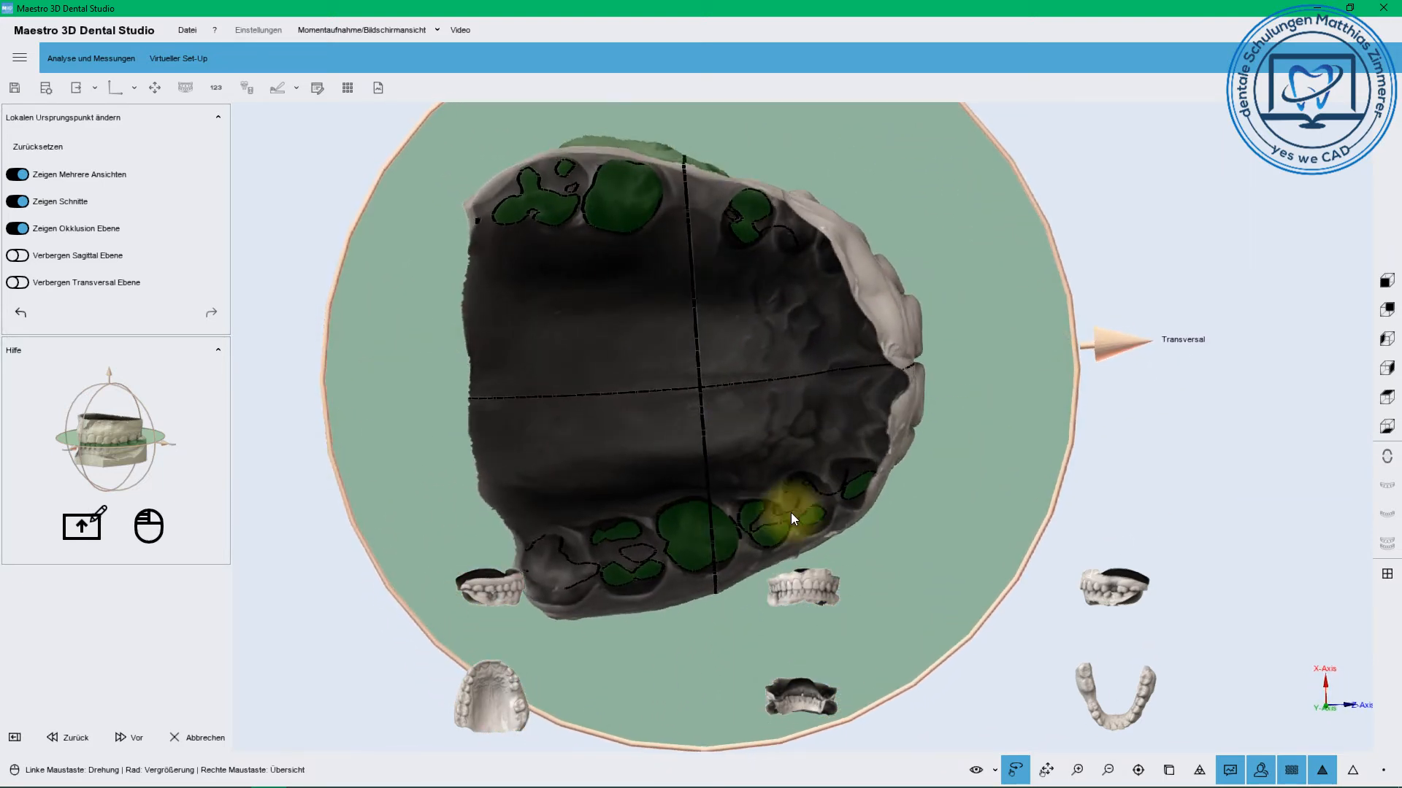
drag(1101, 344, 1103, 340)
click(116, 745)
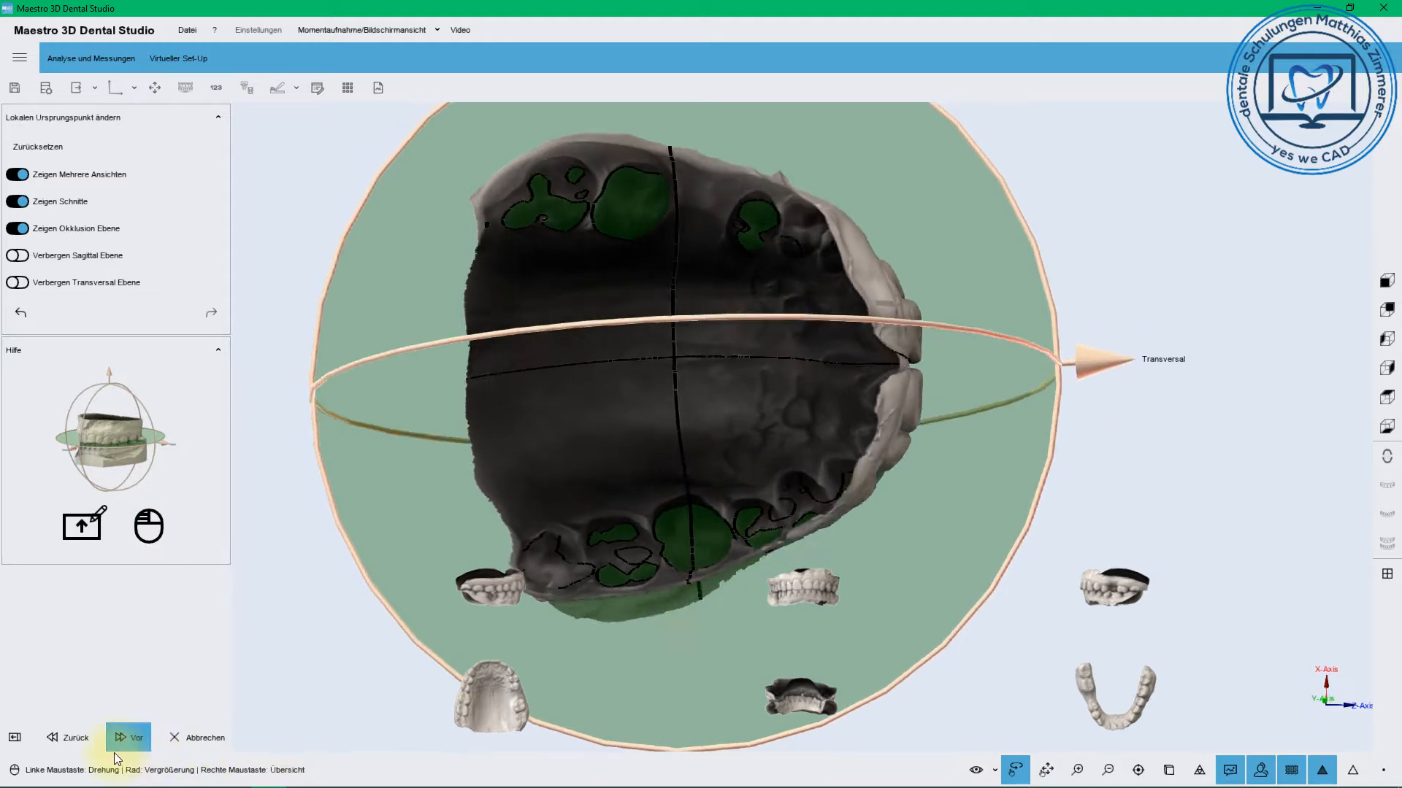
Toggle the display of Mehrere Ansichten, Schnitte and Okklusion Ebene, leaving Mehrere Ansichten hidden and the other two shown
click(17, 174)
click(17, 203)
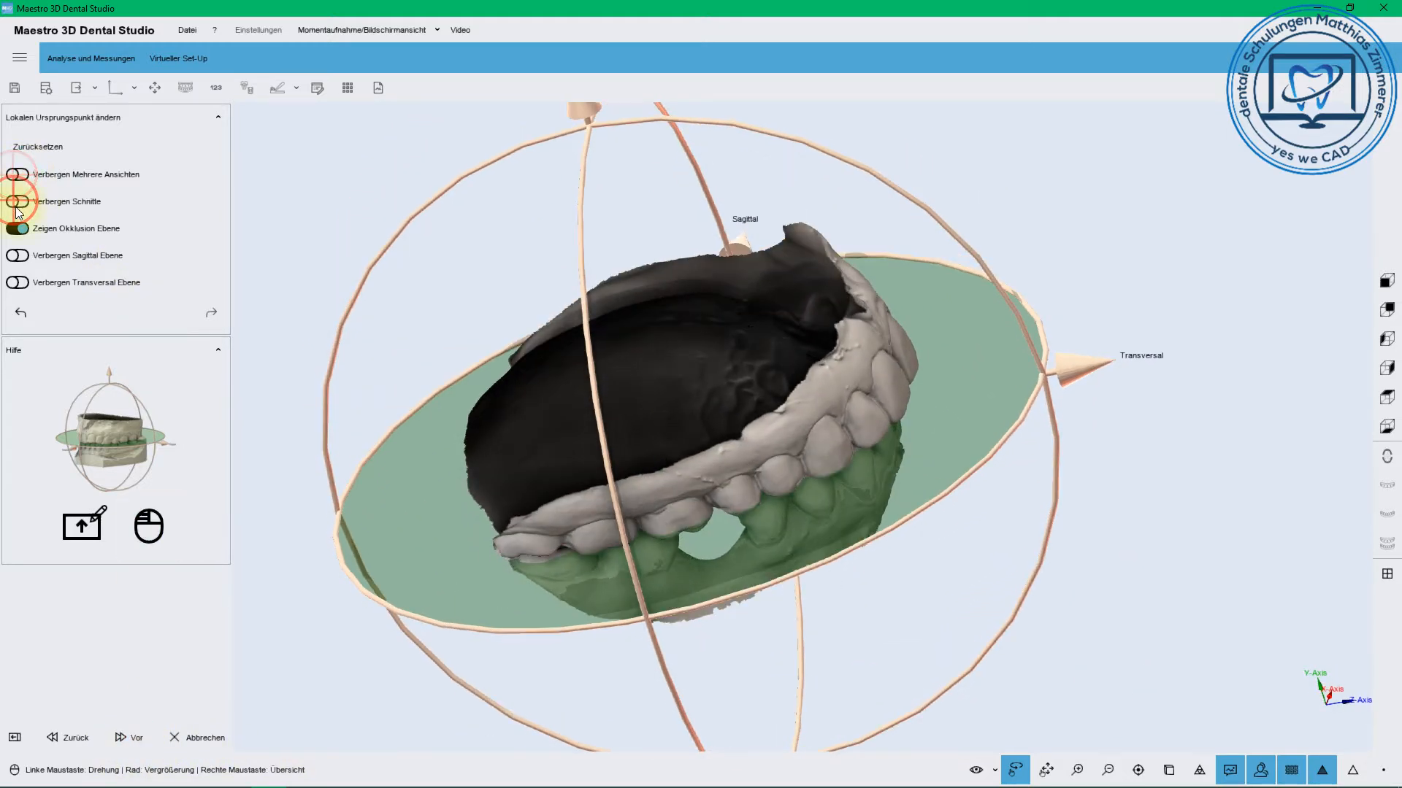
click(16, 229)
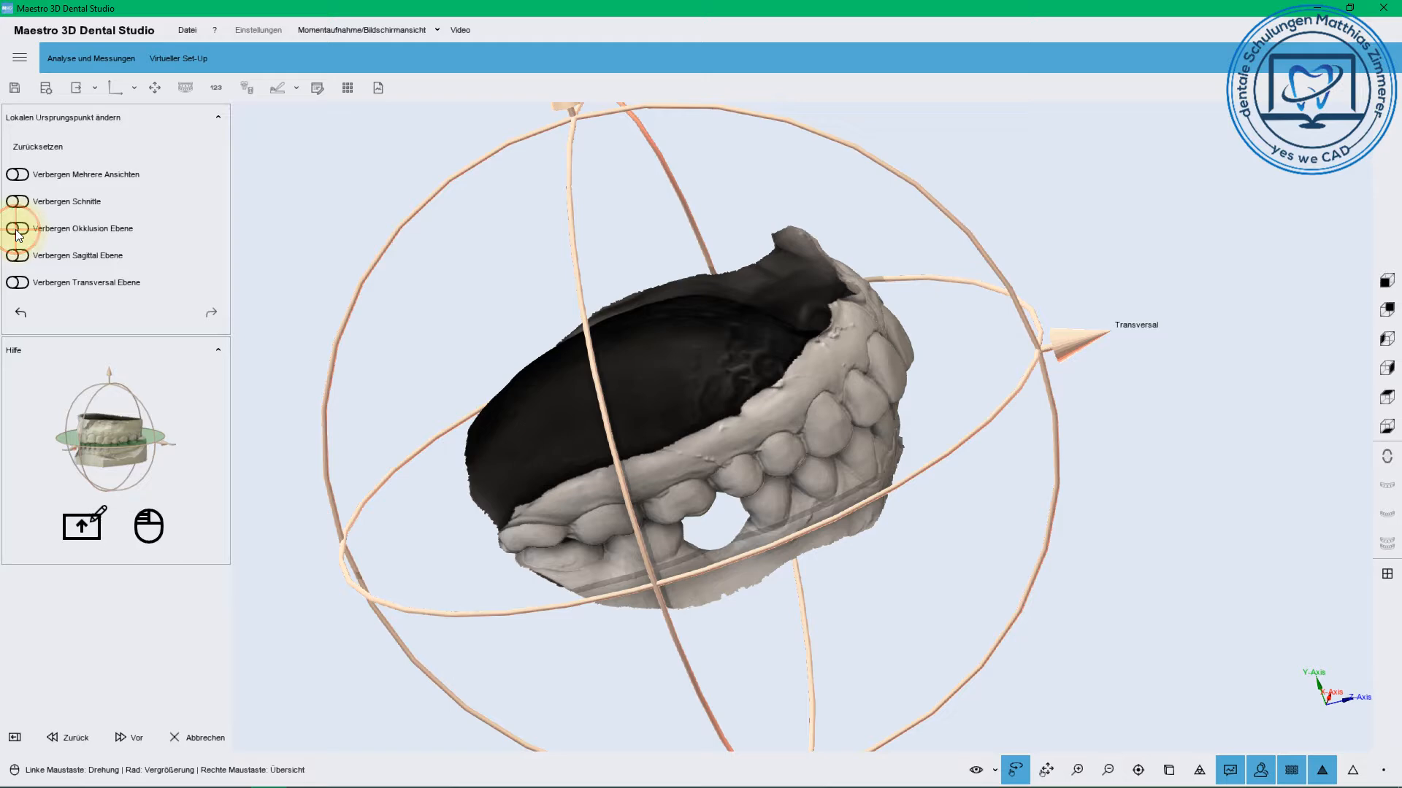
click(17, 228)
click(17, 203)
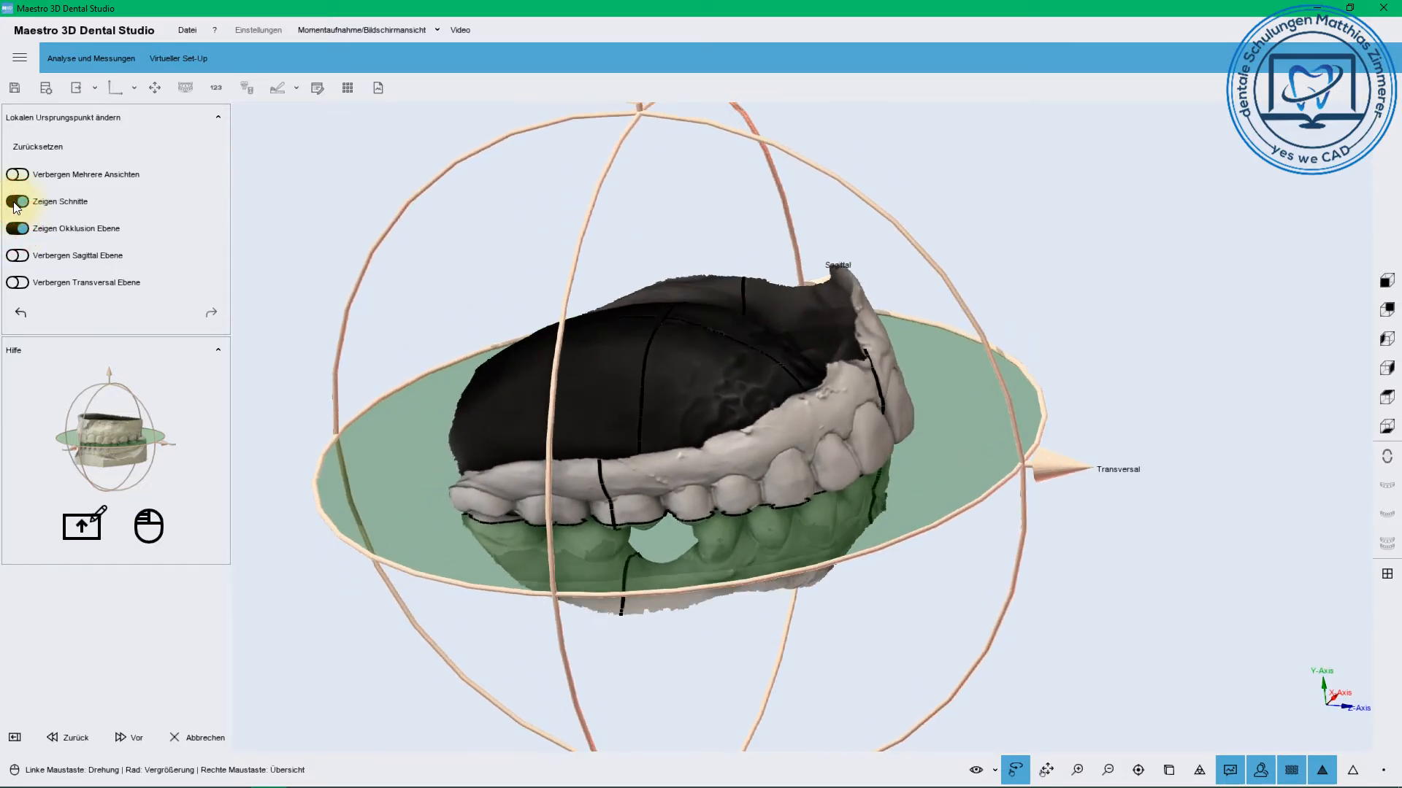
click(16, 204)
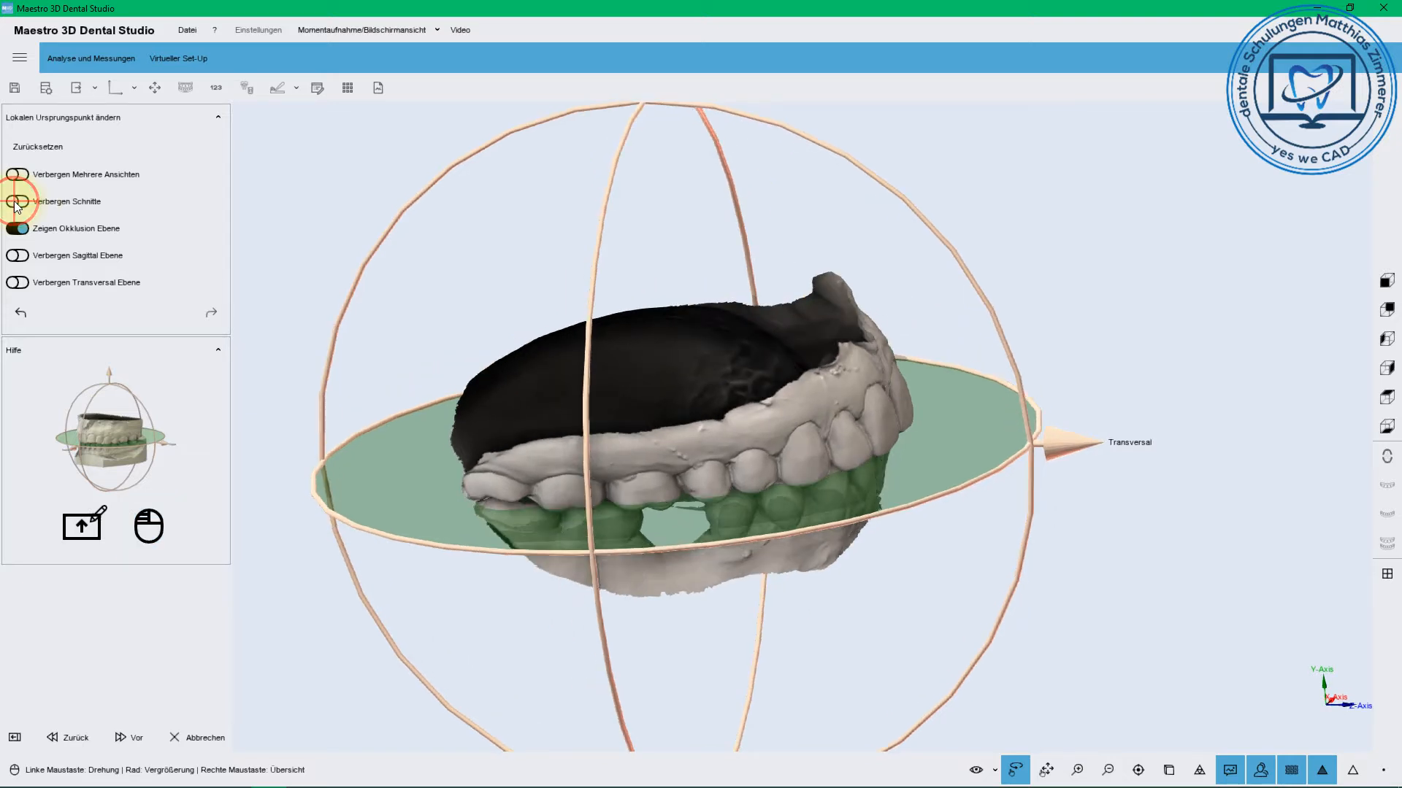
click(15, 204)
click(17, 175)
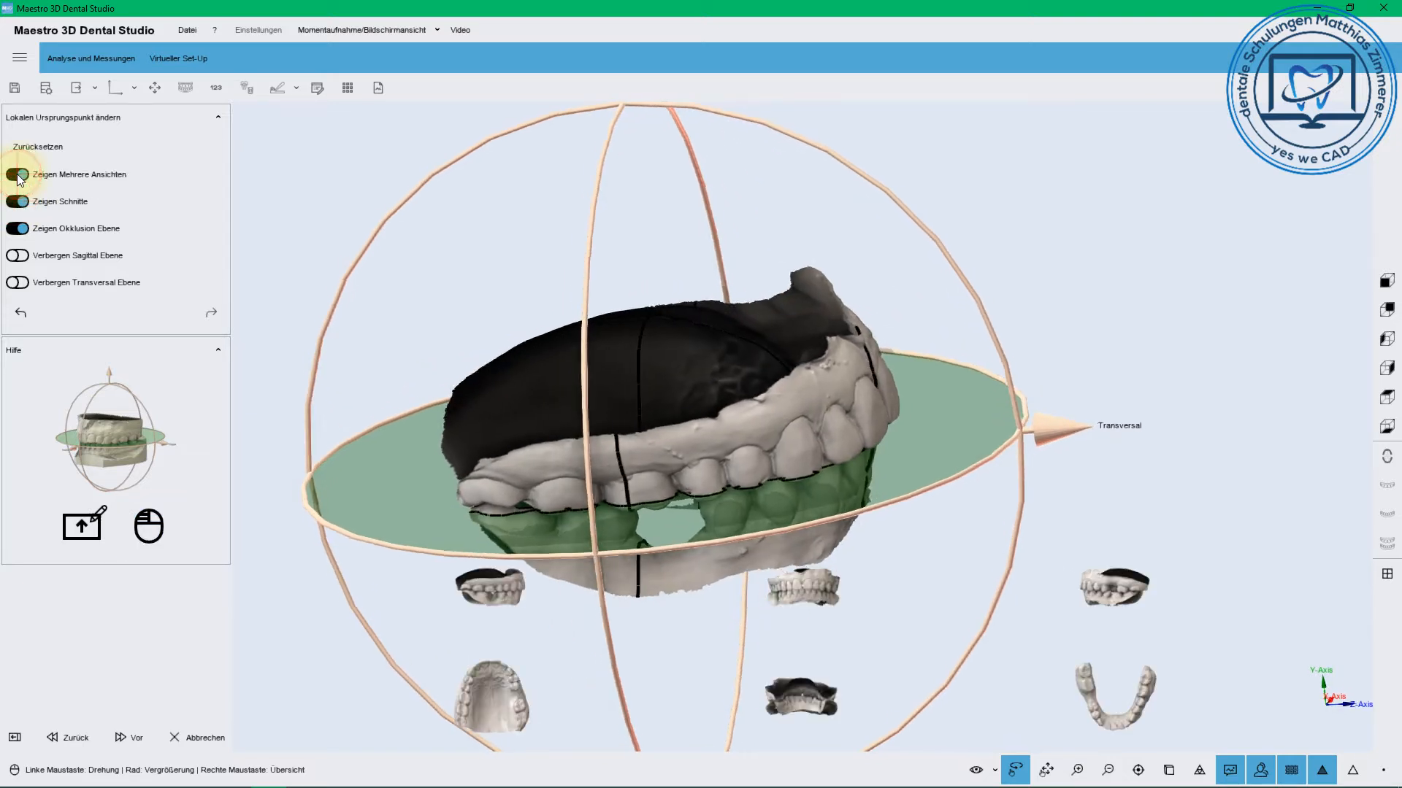
click(17, 176)
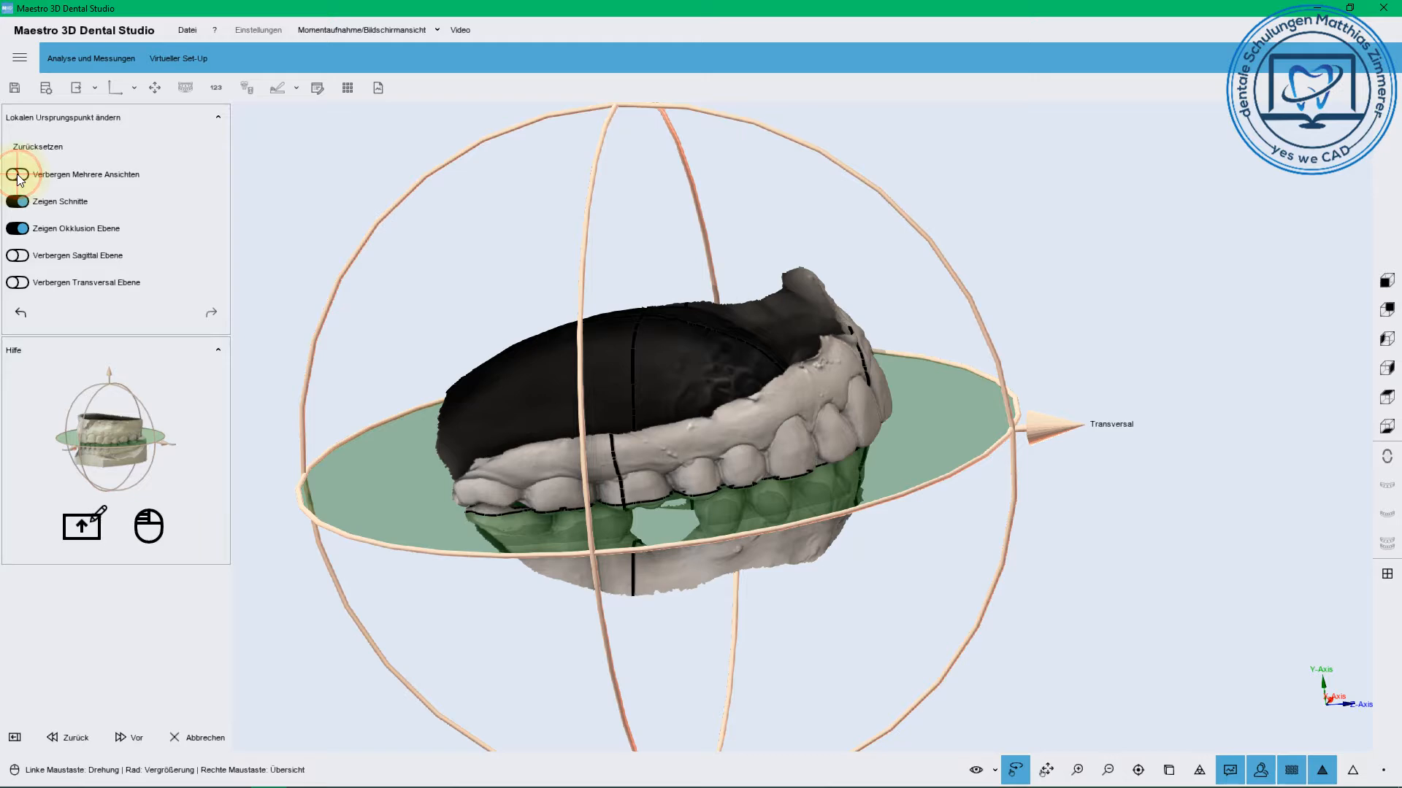
Show Mehrere Ansichten, the Sagittal Ebene and the Transversal Ebene alongside the occlusal plane
click(17, 175)
click(17, 255)
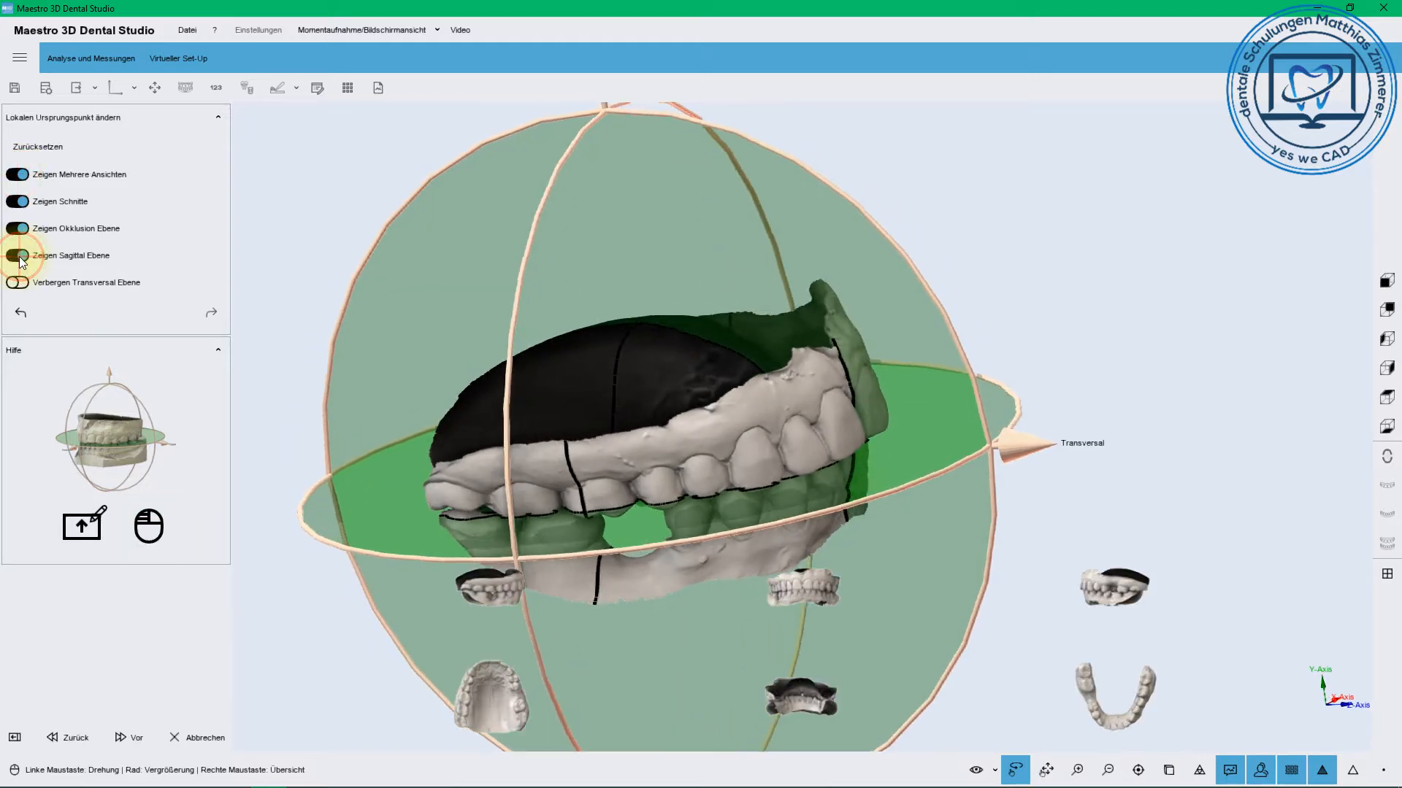
click(18, 283)
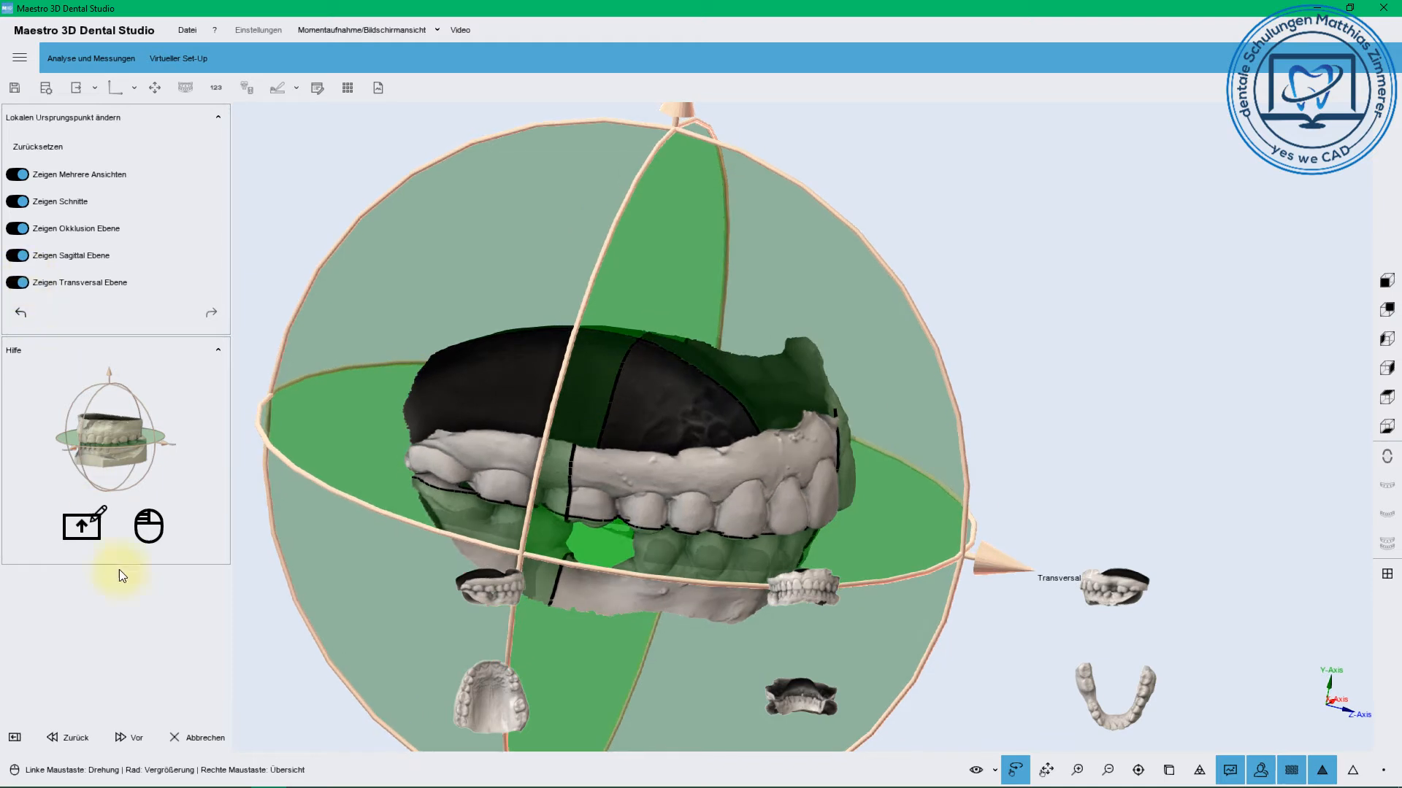
Hide Modell and Wachswand so that only the section curves and the reference planes are displayed
click(994, 770)
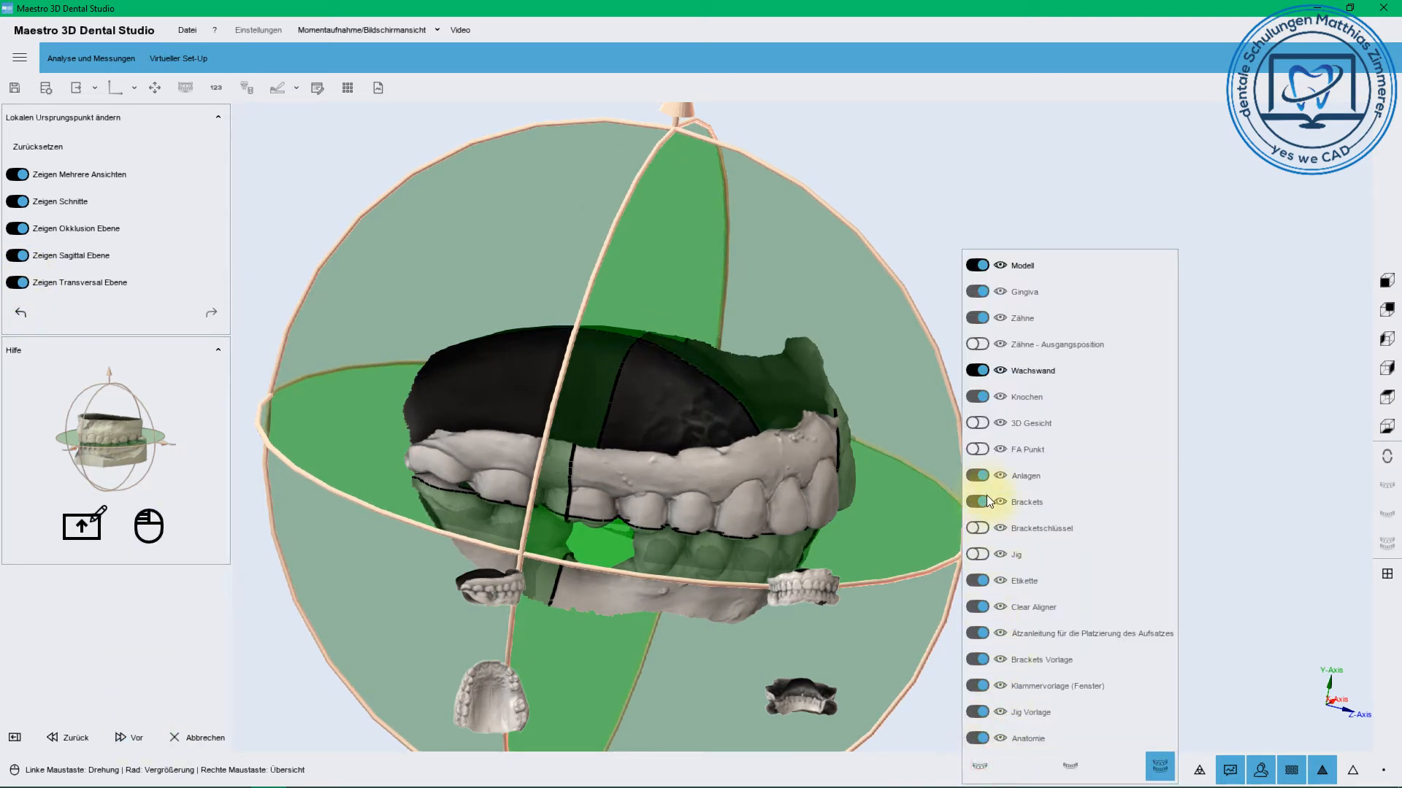
click(975, 370)
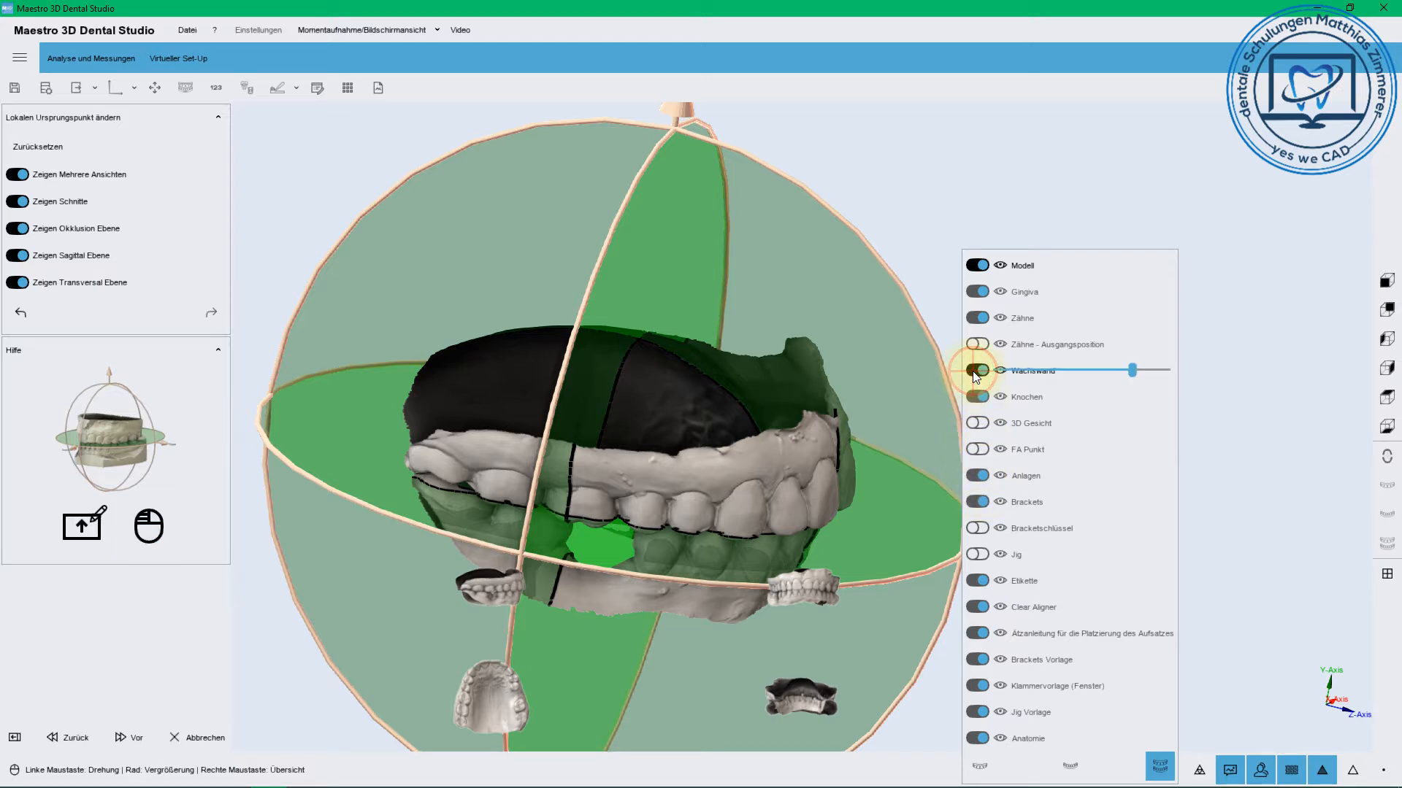
drag(1127, 368, 1222, 370)
click(977, 266)
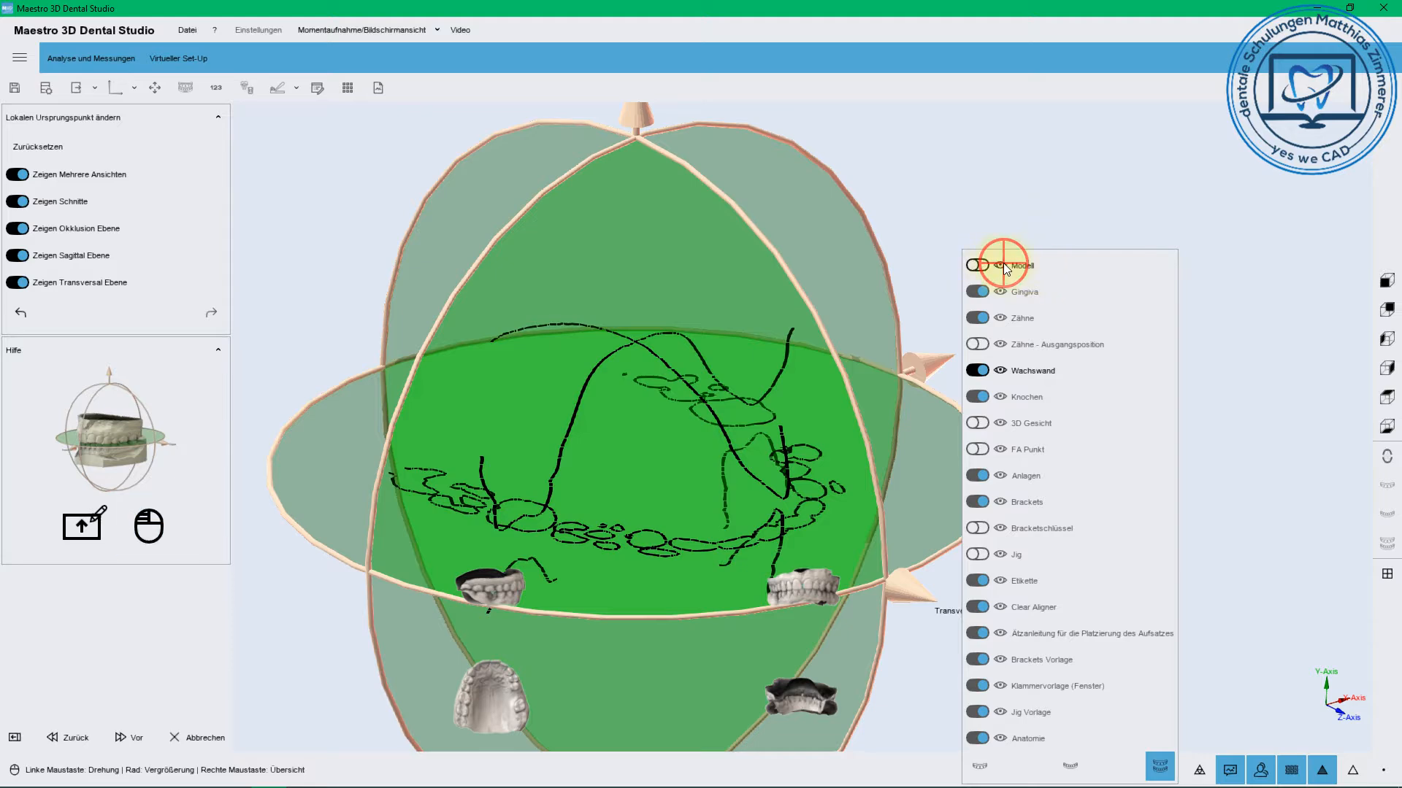
click(979, 266)
click(977, 265)
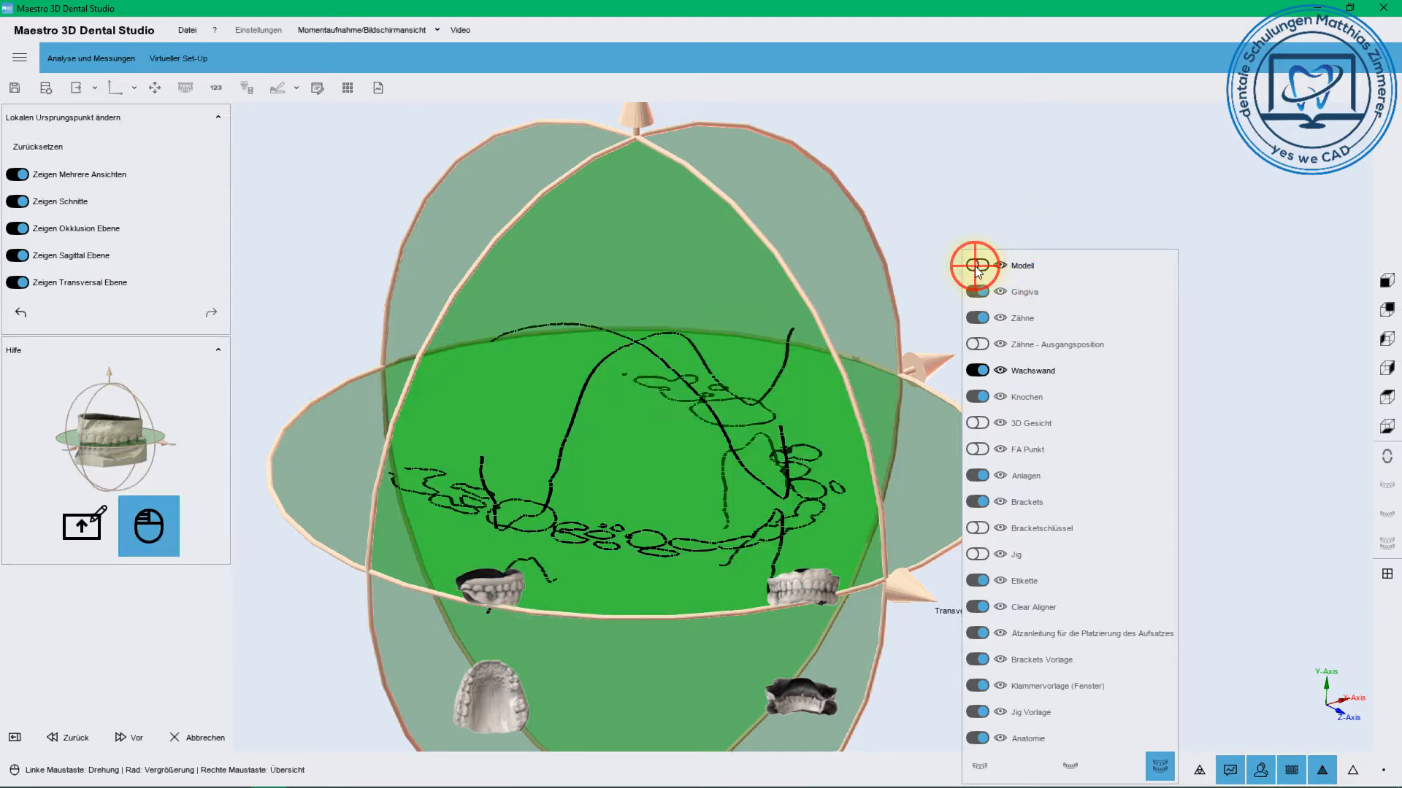
click(997, 370)
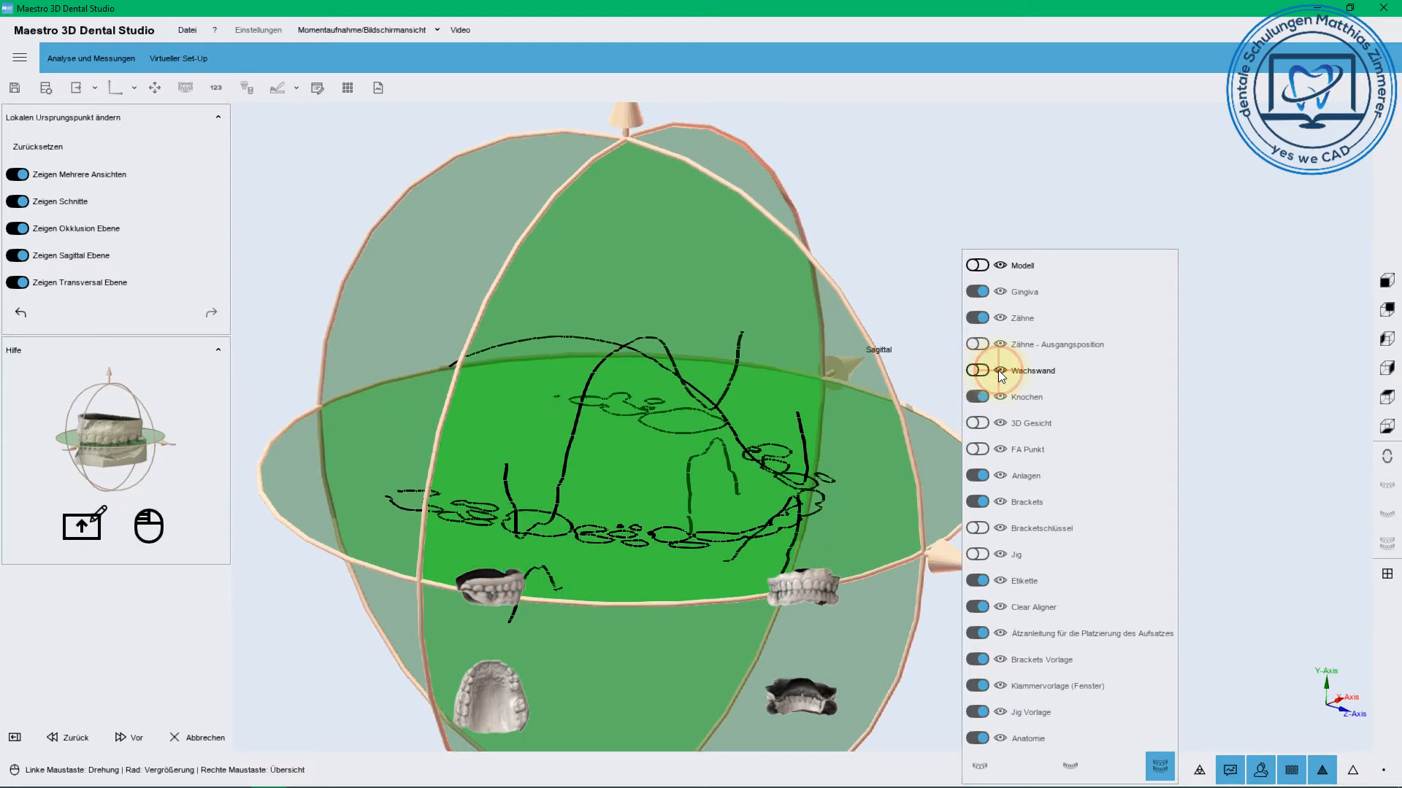
click(973, 316)
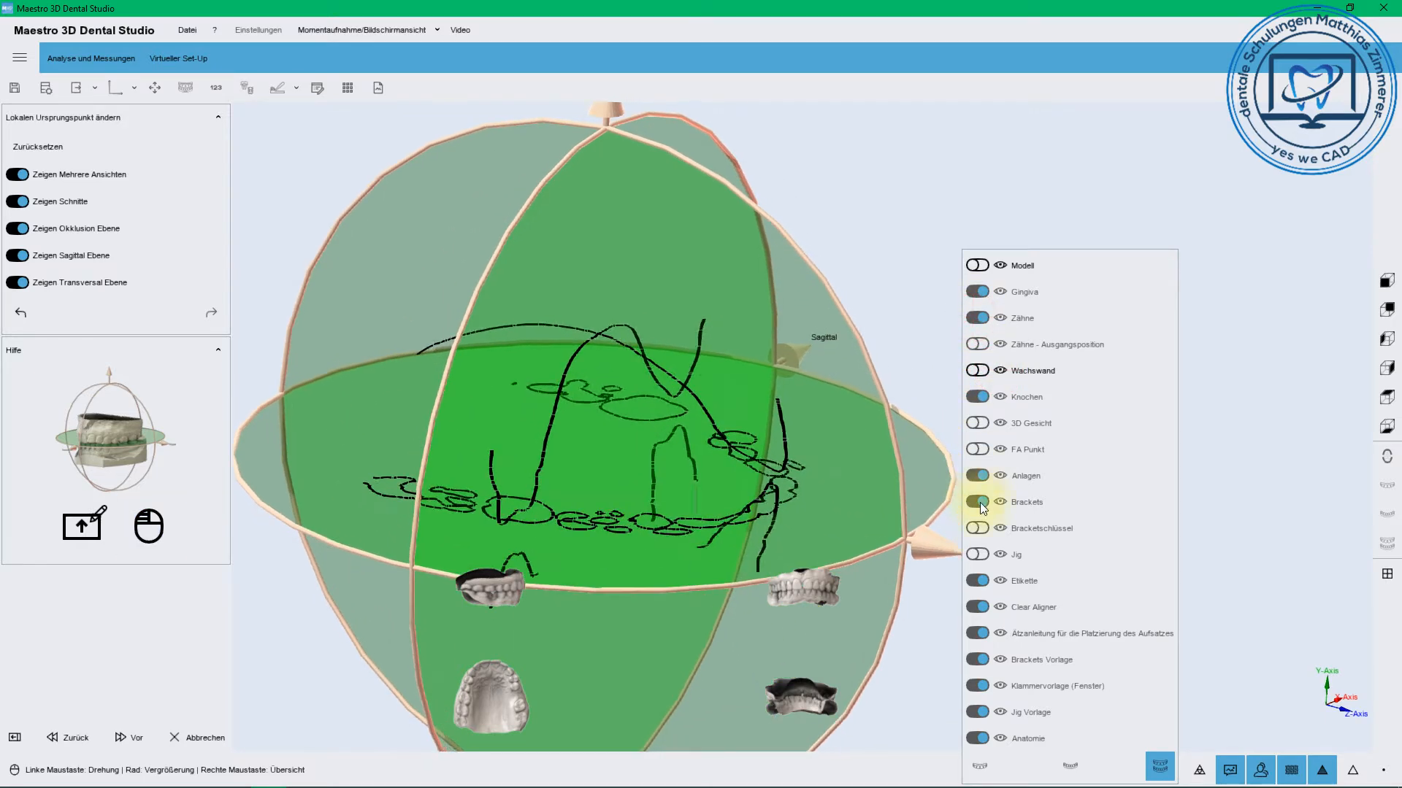
Accept the local origin alignment and view the aligned jaws from an oblique front angle
click(130, 739)
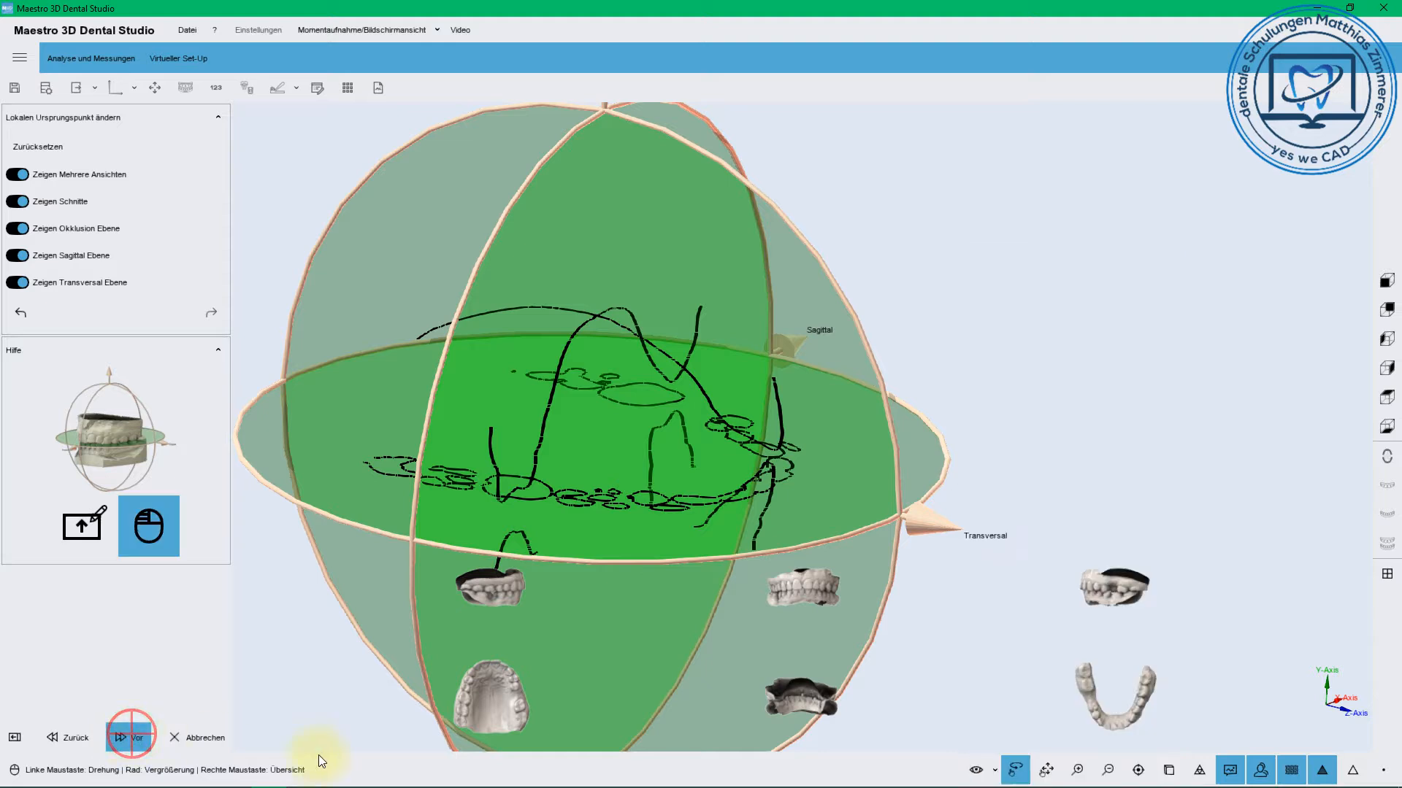
click(738, 452)
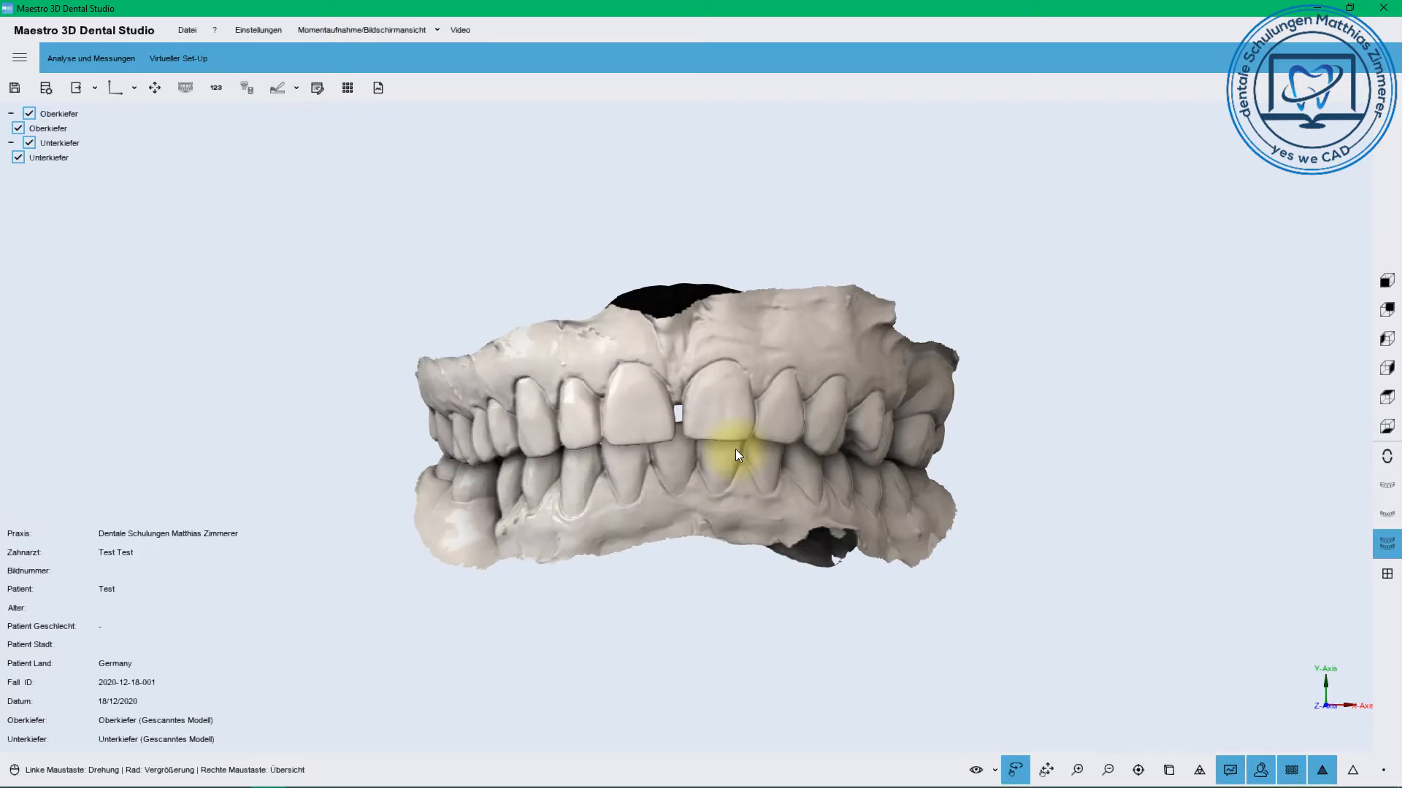
drag(734, 449, 772, 510)
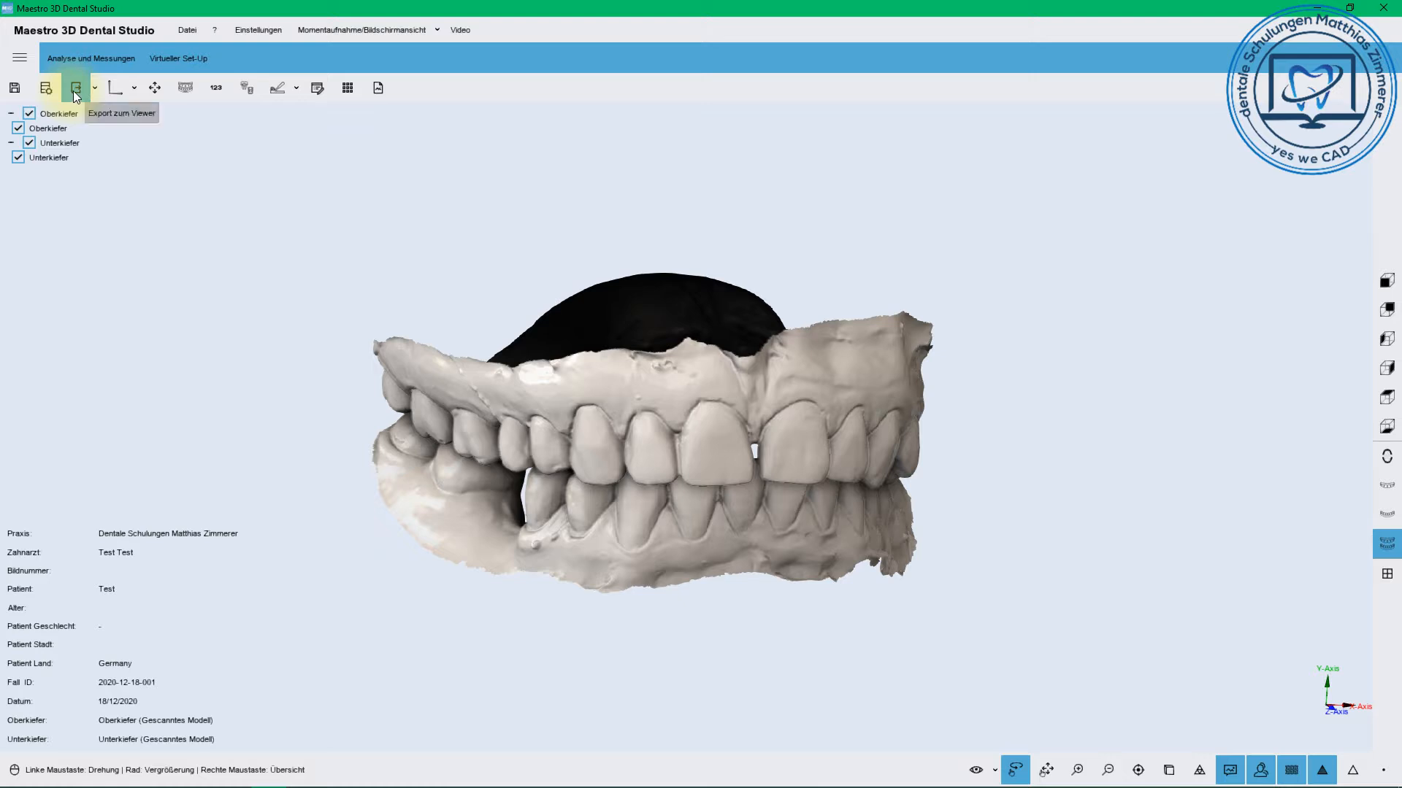
click(94, 88)
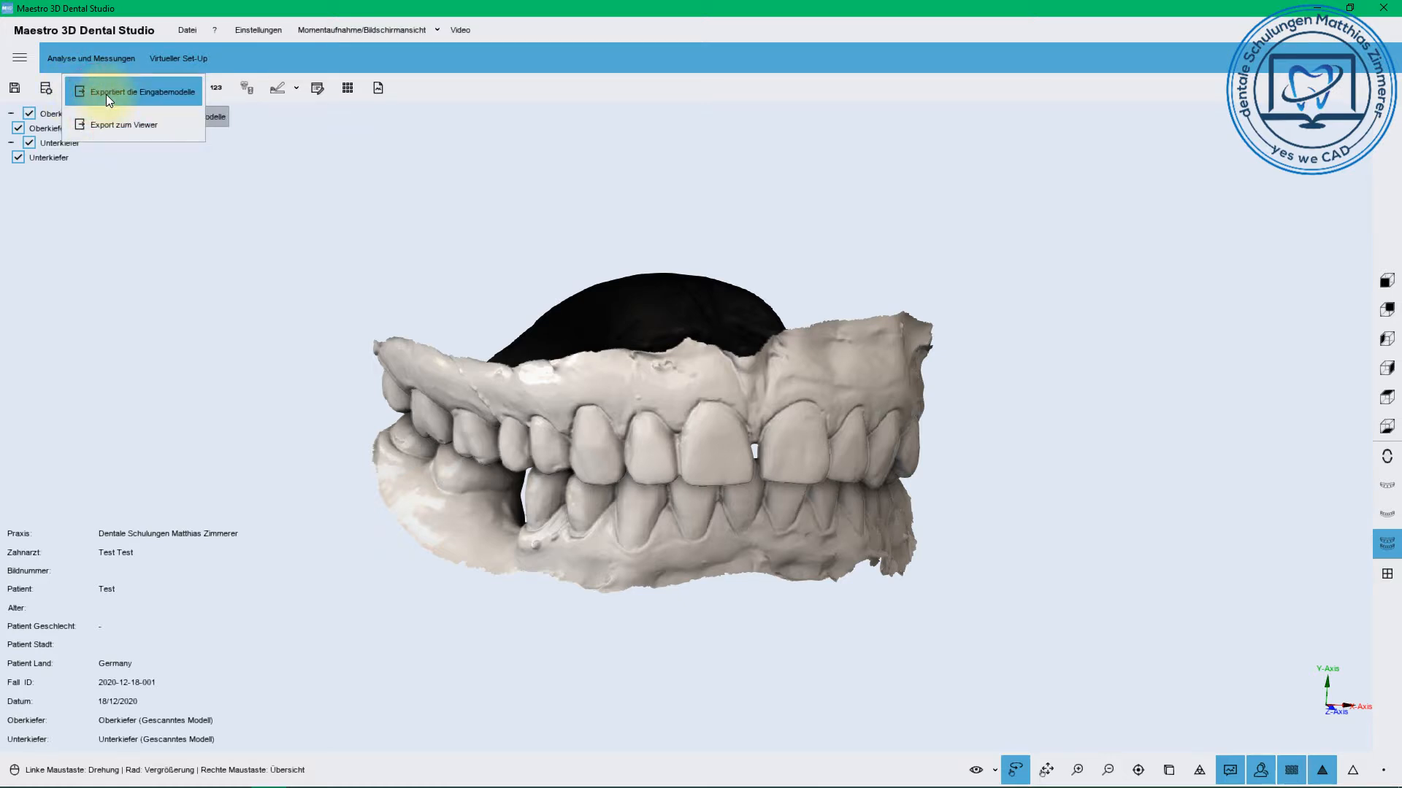
click(120, 209)
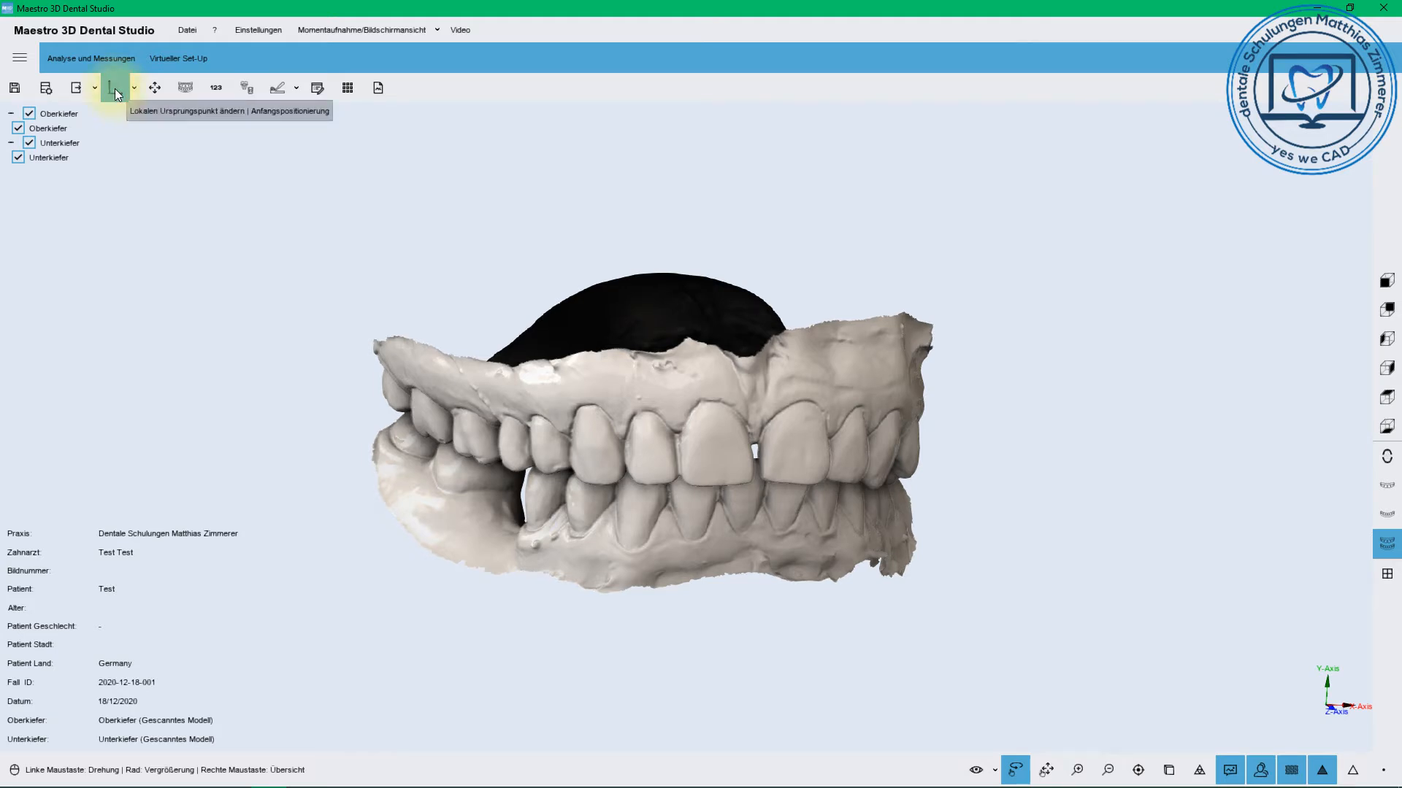
Start changing the articulation and choose the Unterkiefer as the jaw to move, after trying the Oberkiefer
click(155, 86)
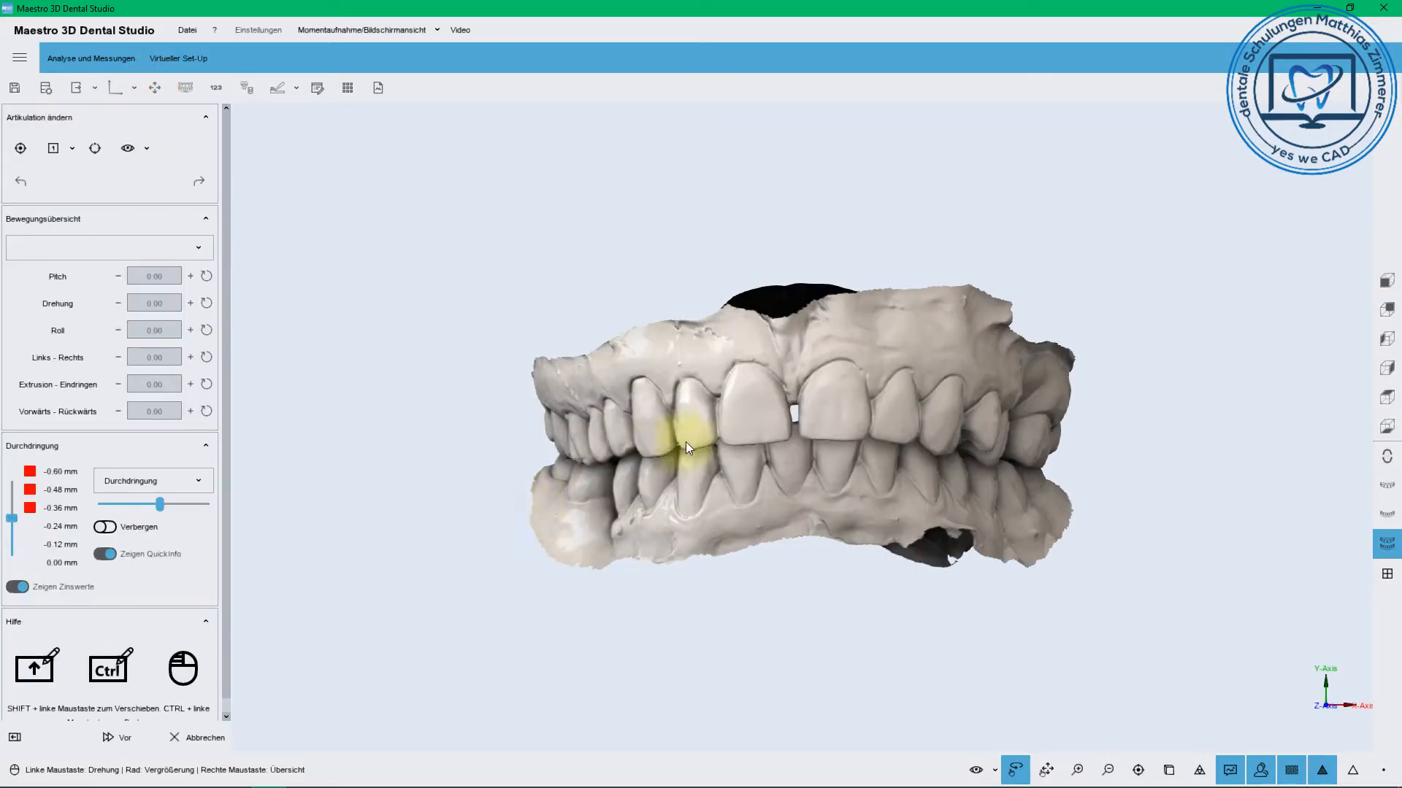
click(200, 248)
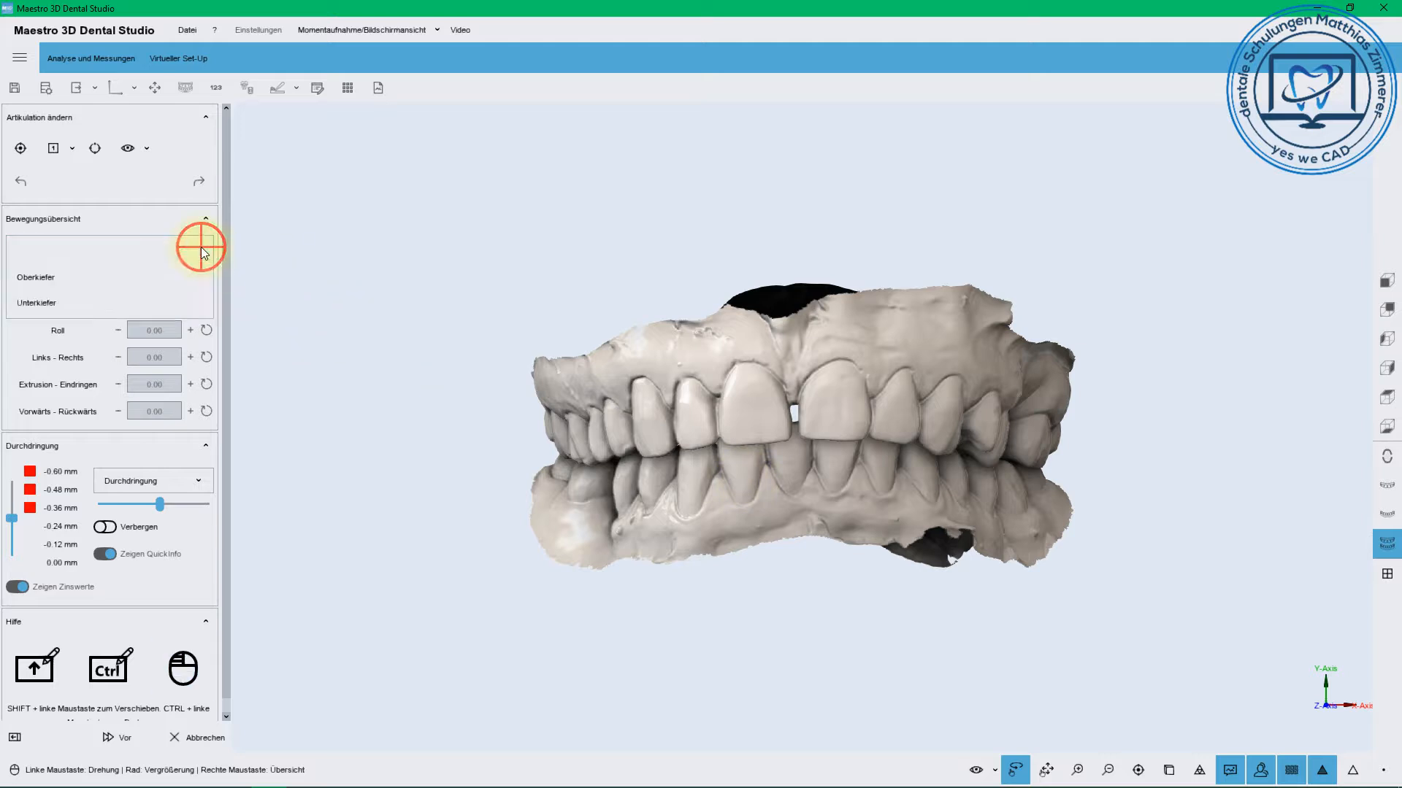
click(82, 279)
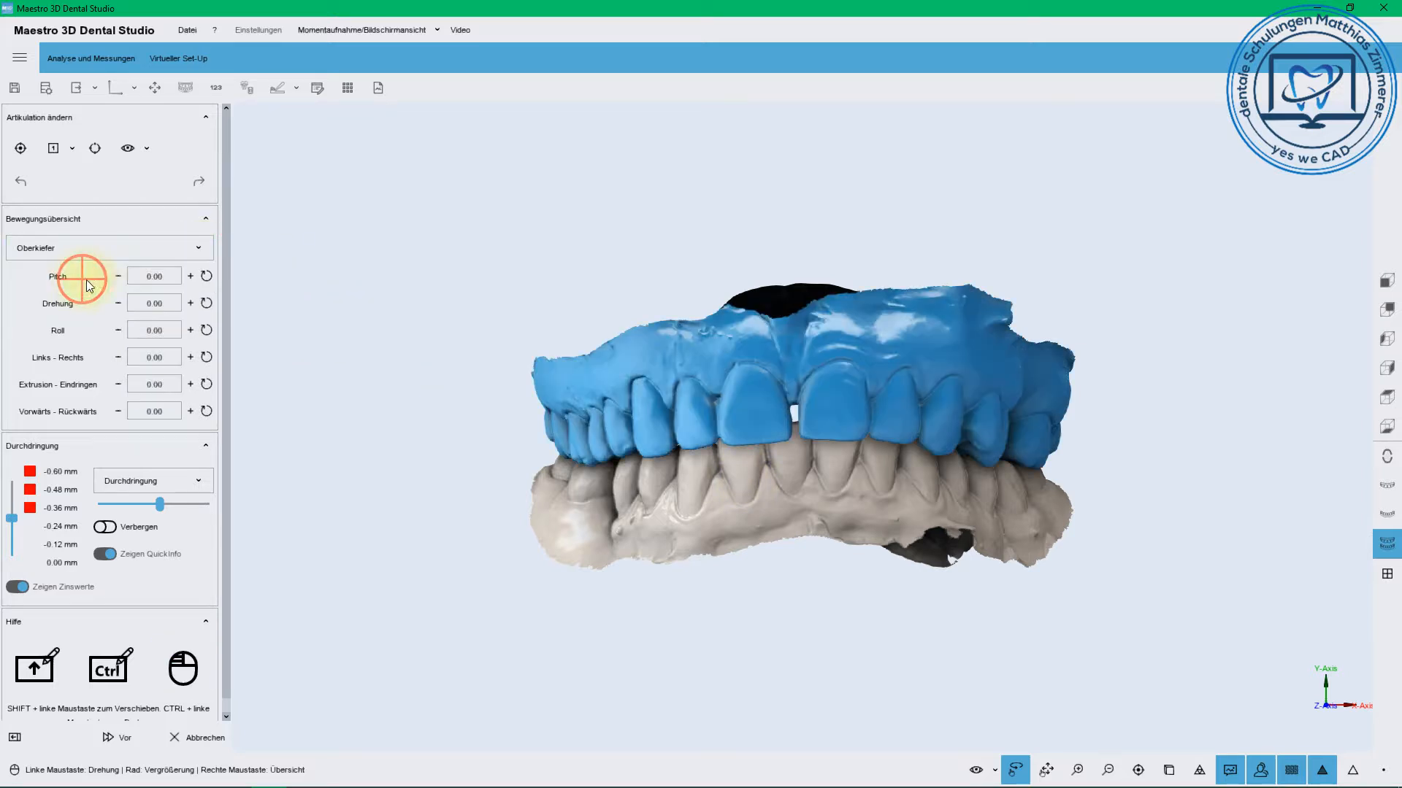
click(199, 248)
click(177, 303)
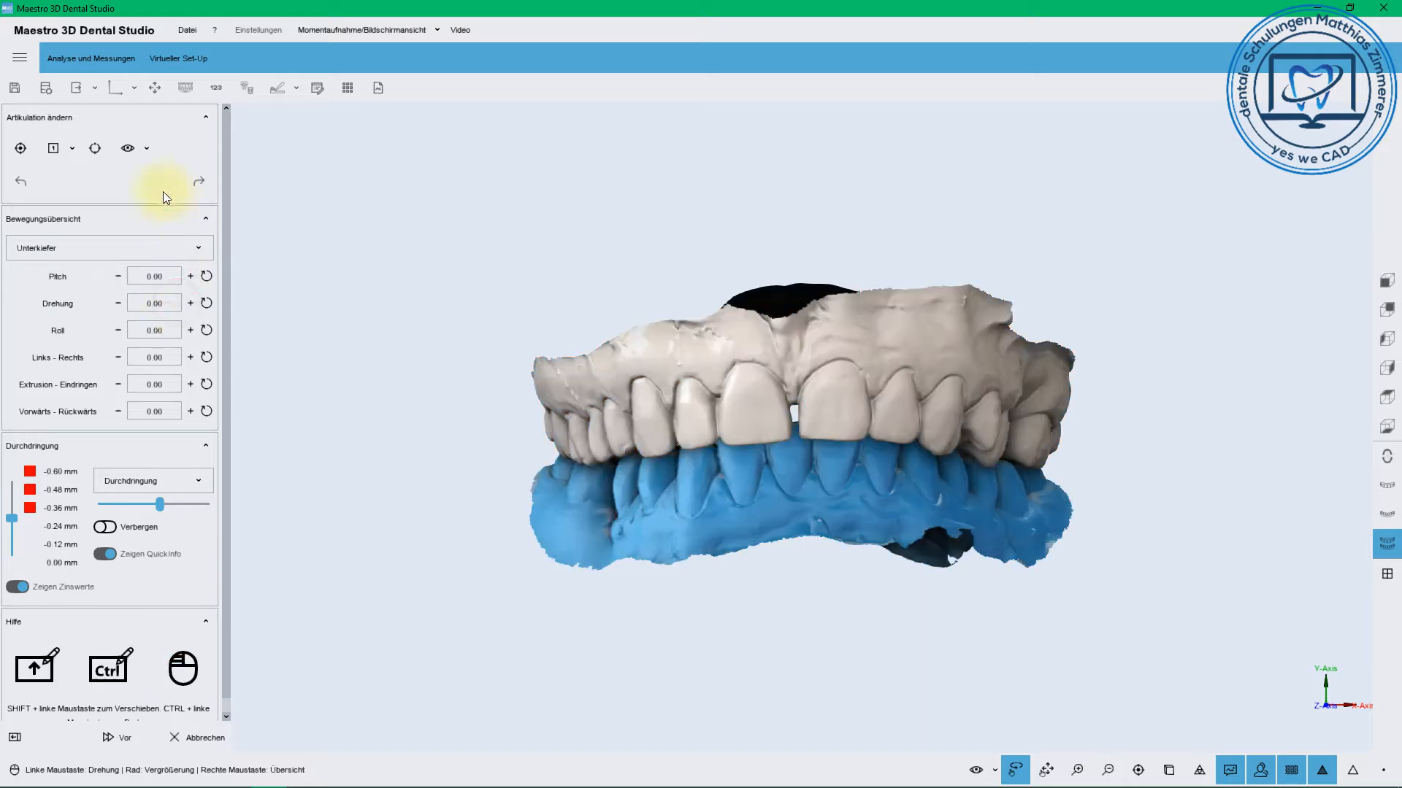
Show the Okklusion Ebene and the Sagittal Ebene in the articulation view
click(147, 149)
click(133, 151)
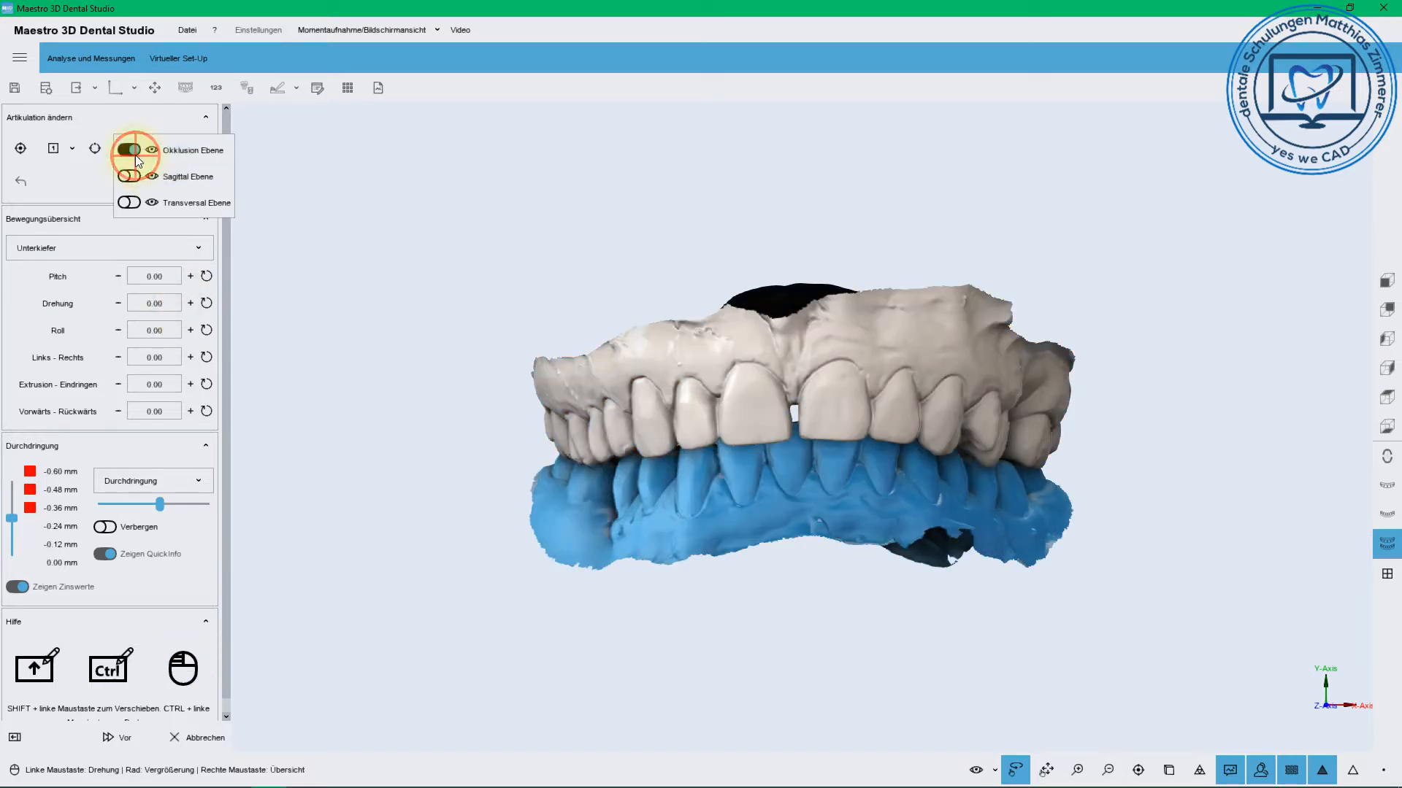
click(644, 284)
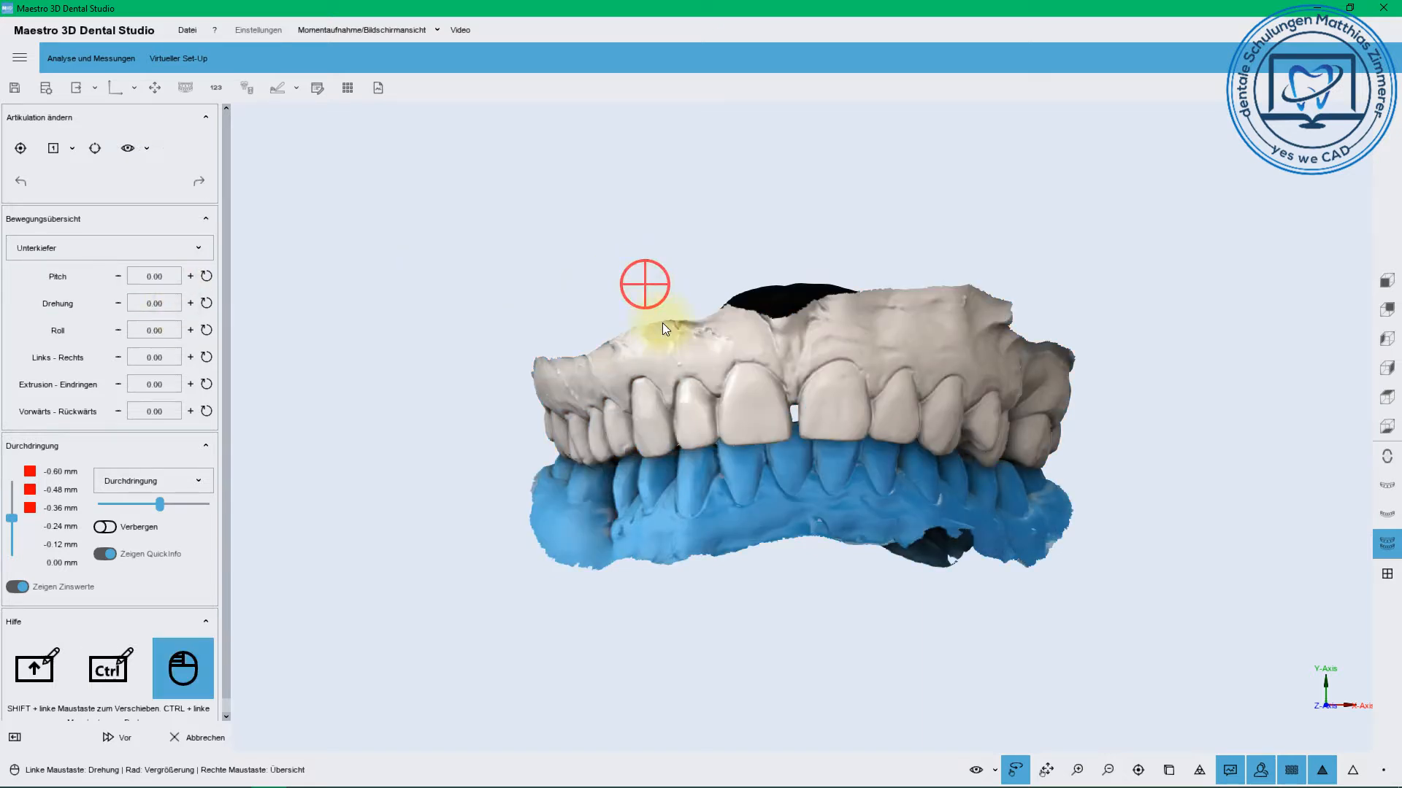
drag(662, 327, 676, 351)
click(147, 150)
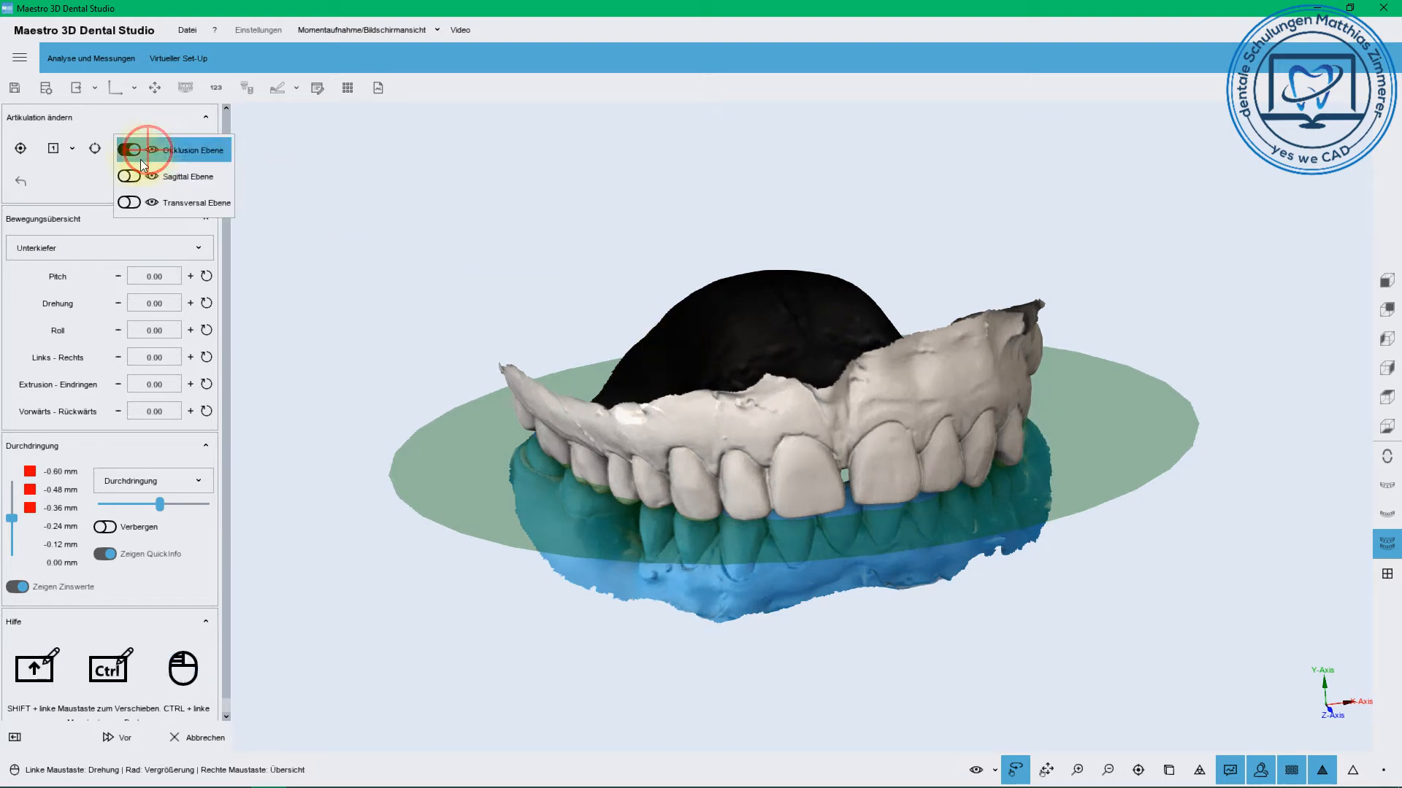
click(135, 174)
drag(448, 317, 247, 215)
Split the screen into two parts and tilt the front view slightly to see the planes
click(72, 151)
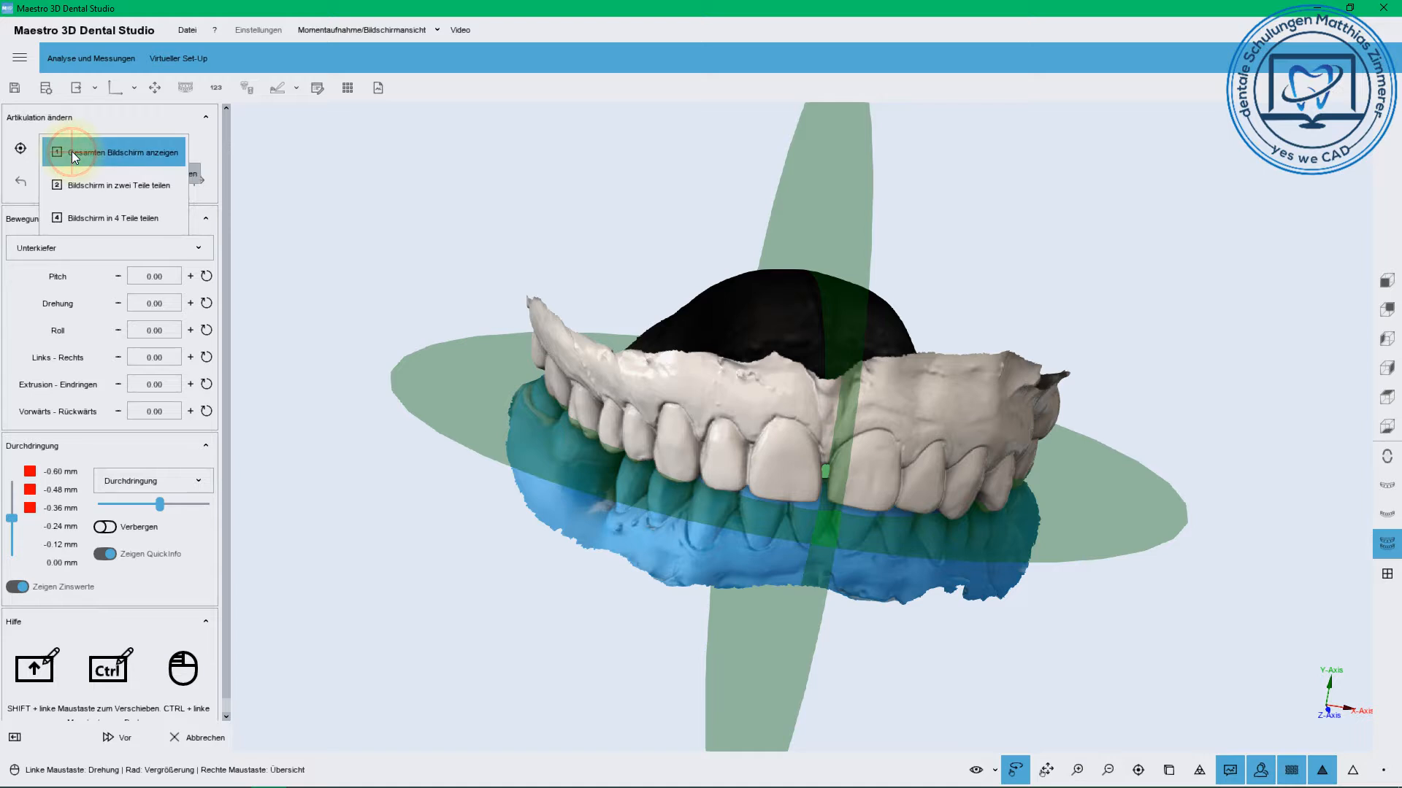
click(74, 183)
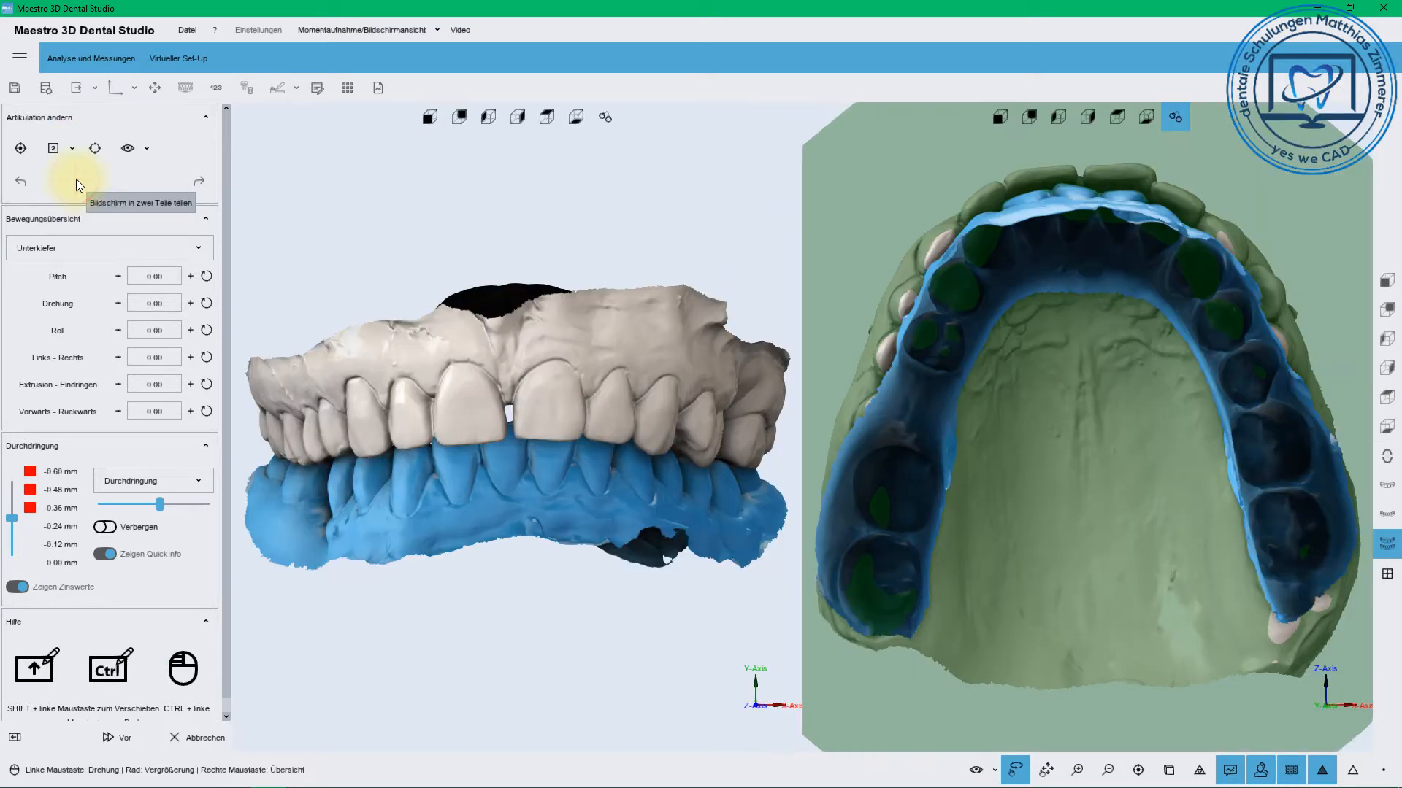
drag(680, 230, 682, 208)
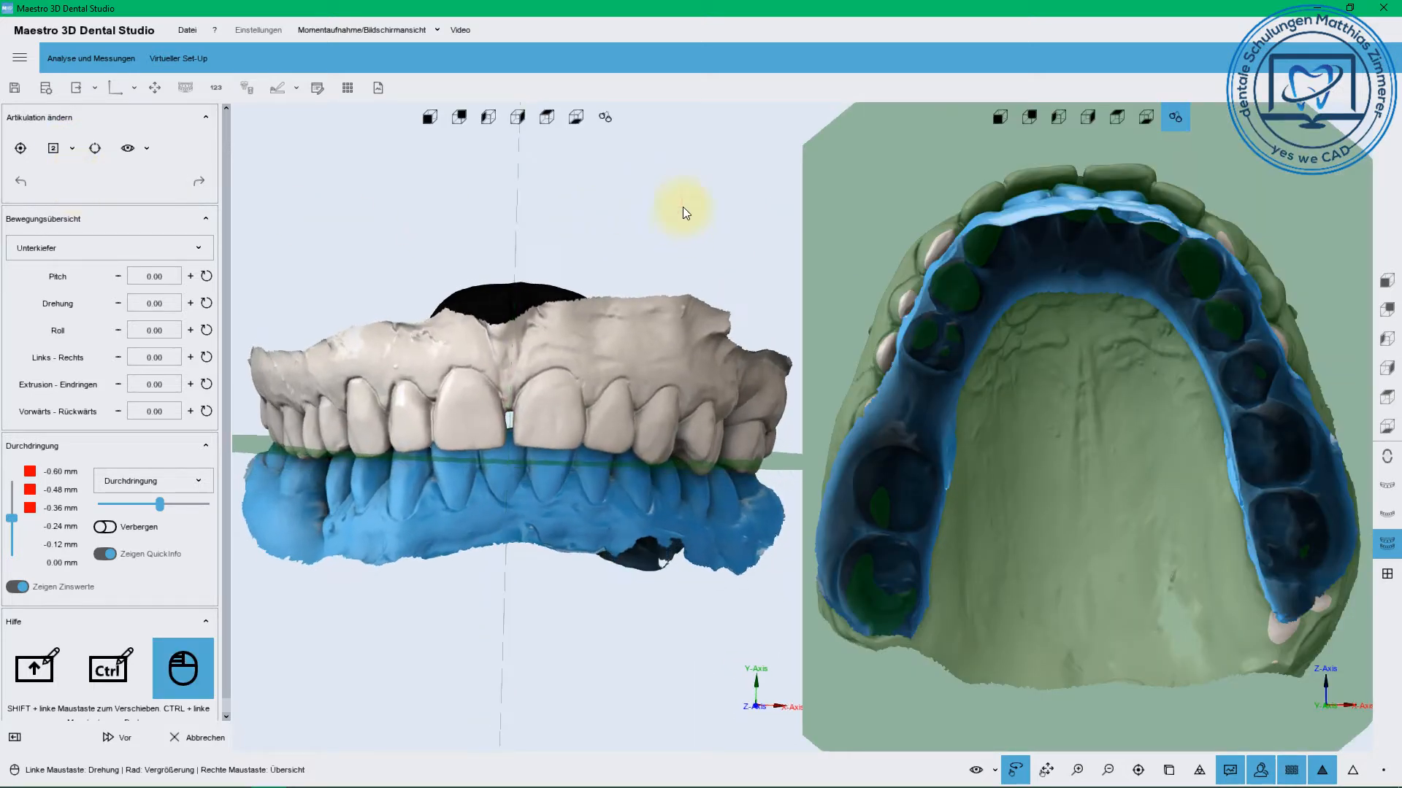
mouse_move(584, 272)
mouse_down()
mouse_move(578, 300)
mouse_move(584, 289)
mouse_up()
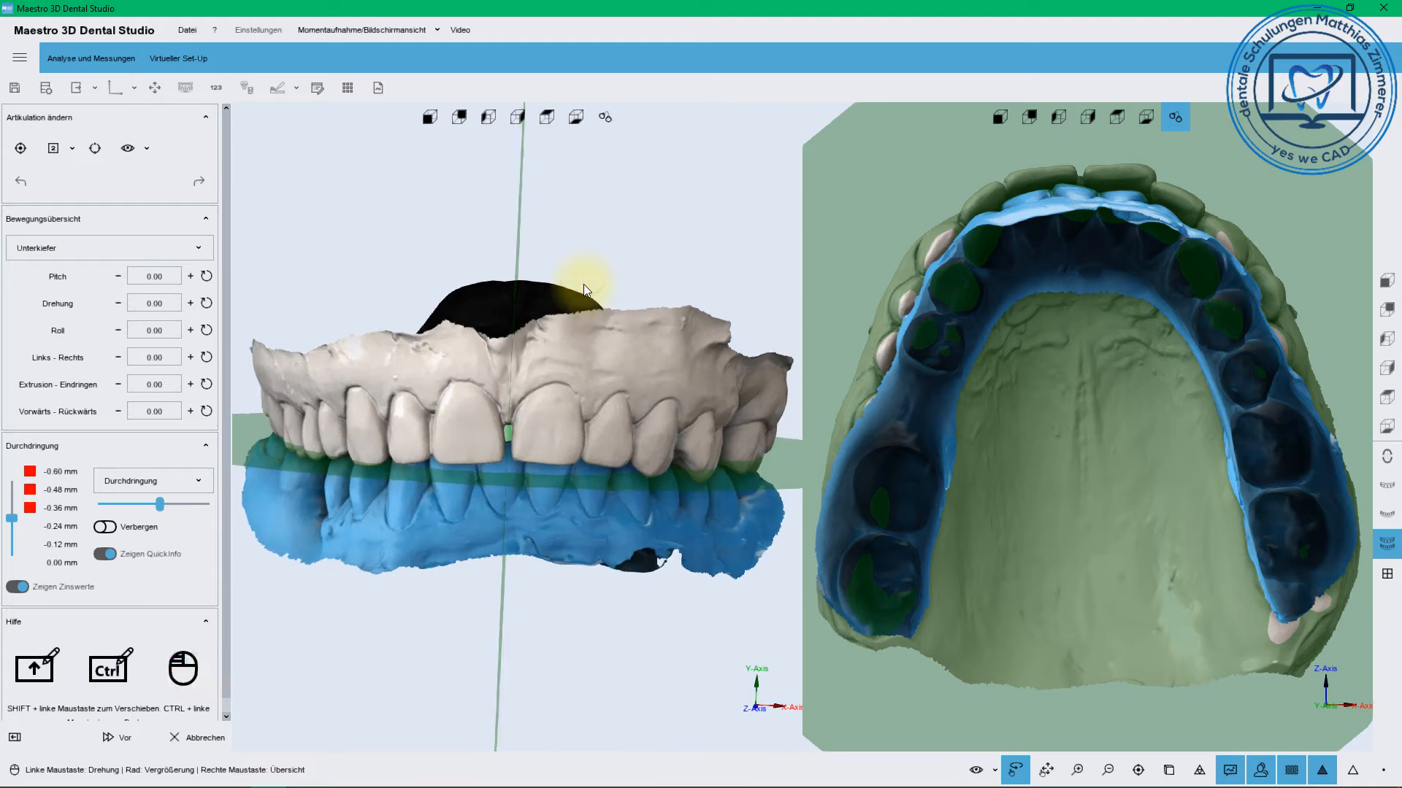
Move the lower jaw freehand by about 0.63 Links - Rechts, -2.88 Extrusion - Eindringen and 0.65 Vorwärts - Rückwärts
drag(539, 504, 539, 493)
drag(541, 493, 354, 367)
right_click(538, 488)
click(539, 487)
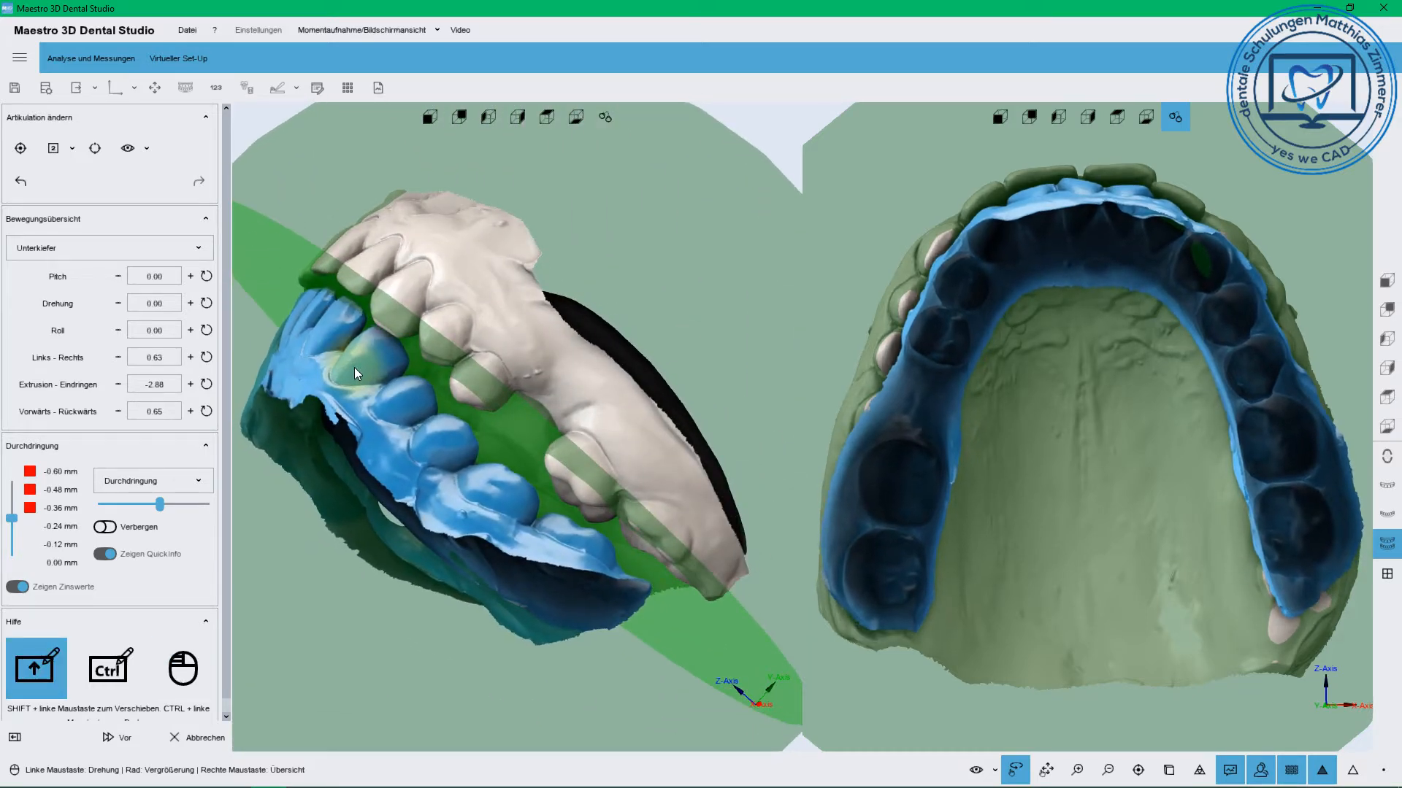
Reset the lower jaw's Links - Rechts, Extrusion - Eindringen and Vorwärts - Rückwärts movements to their default values
click(206, 357)
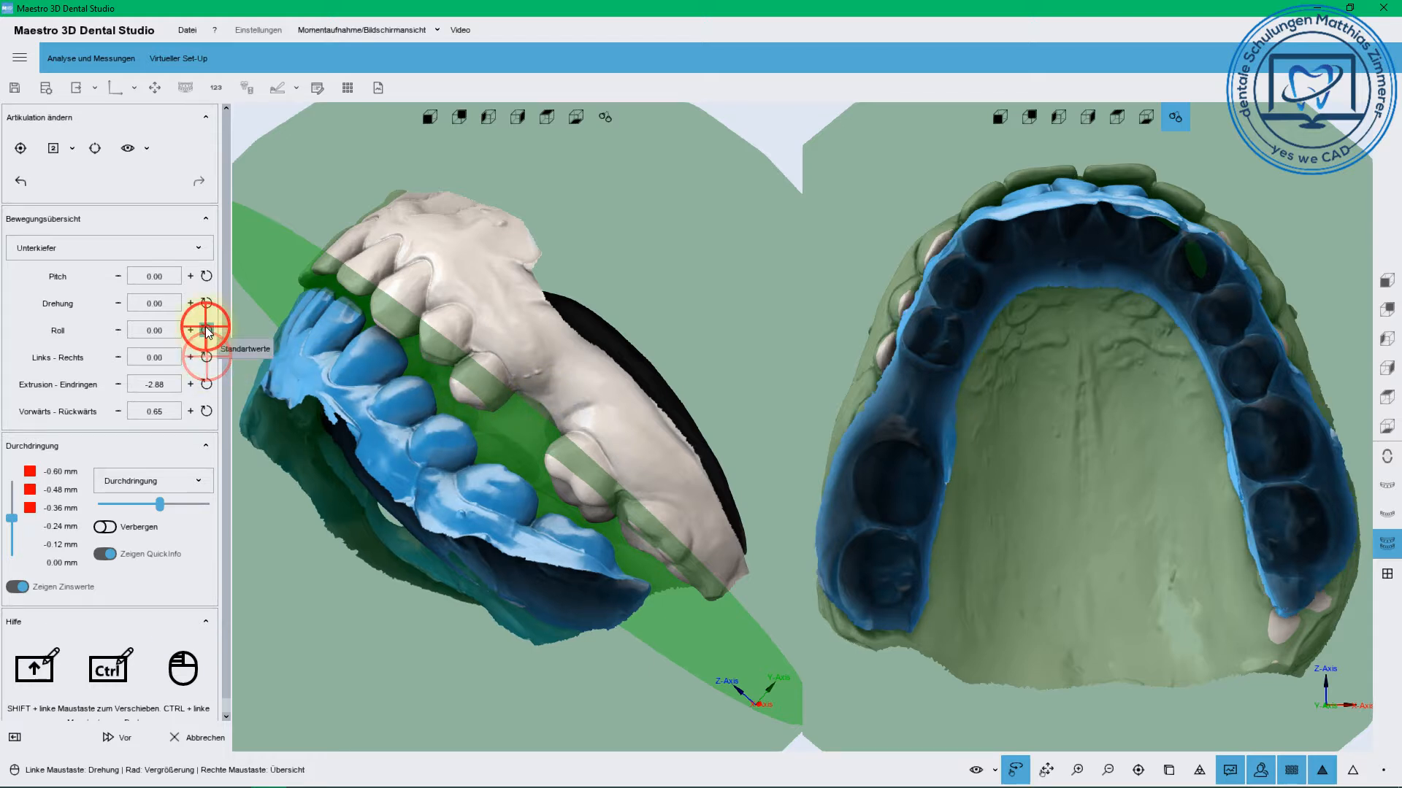
click(209, 387)
click(208, 409)
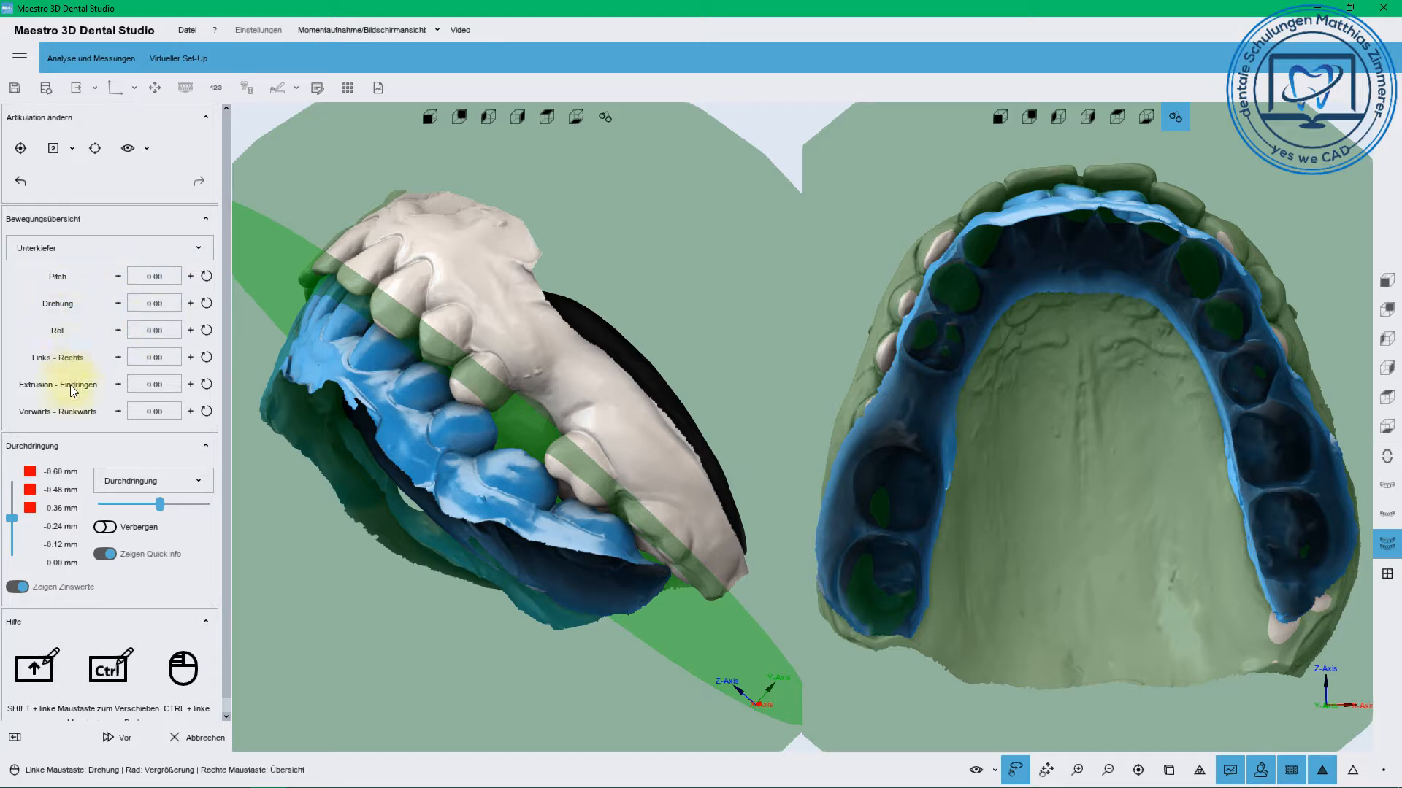
Set the lower jaw's Extrusion - Eindringen to -0.80 and check the bite from the front
click(120, 387)
click(120, 388)
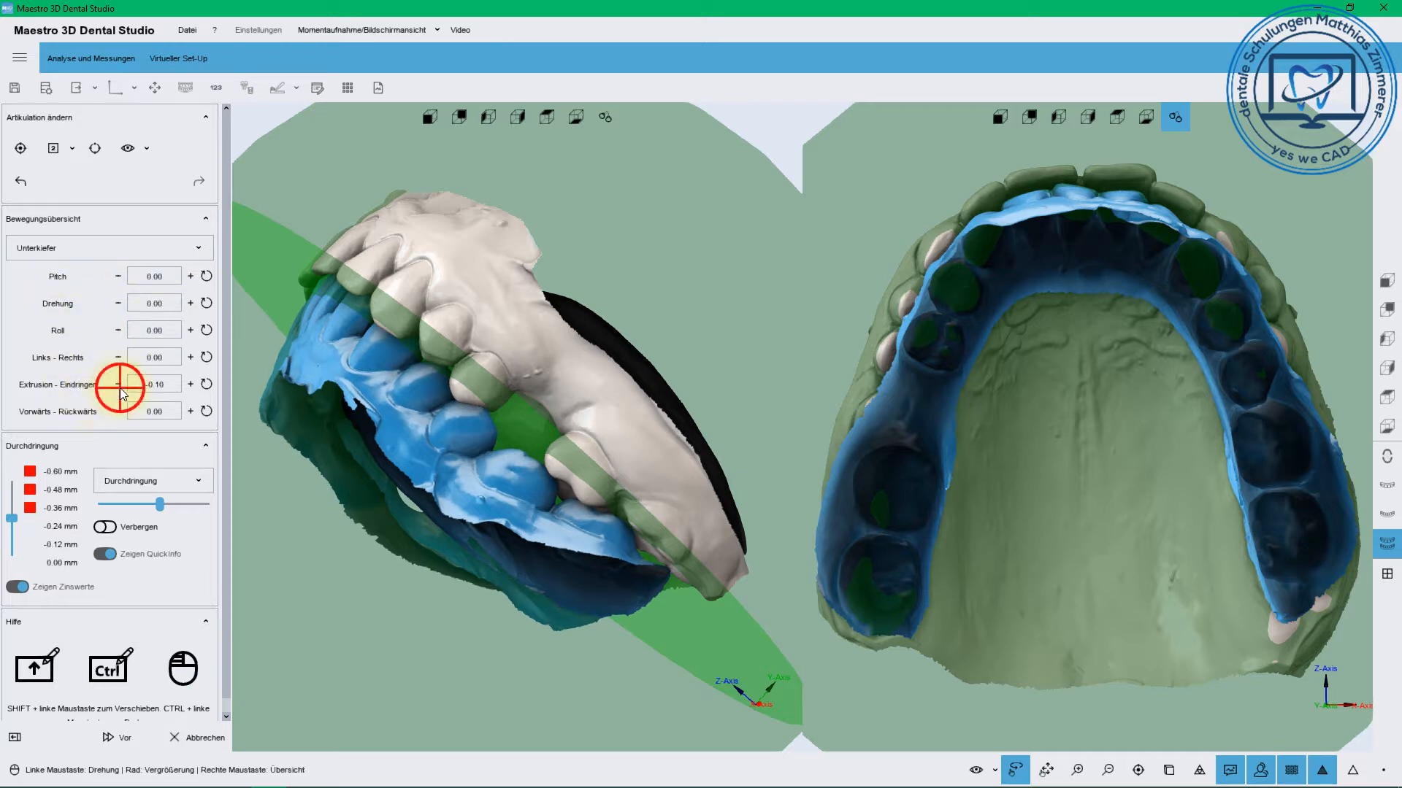
click(120, 387)
click(120, 388)
click(119, 387)
click(120, 387)
click(120, 388)
click(120, 387)
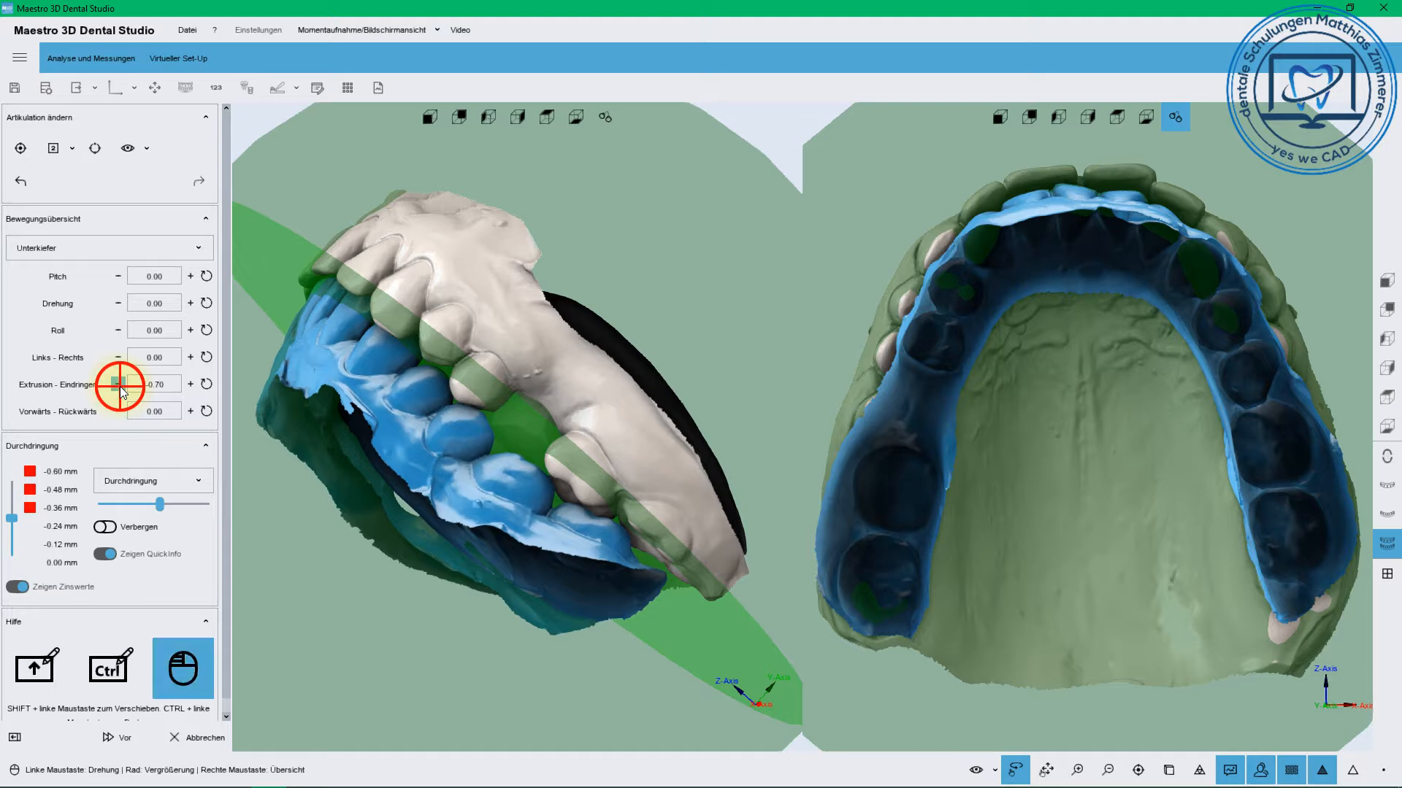
drag(416, 430, 604, 377)
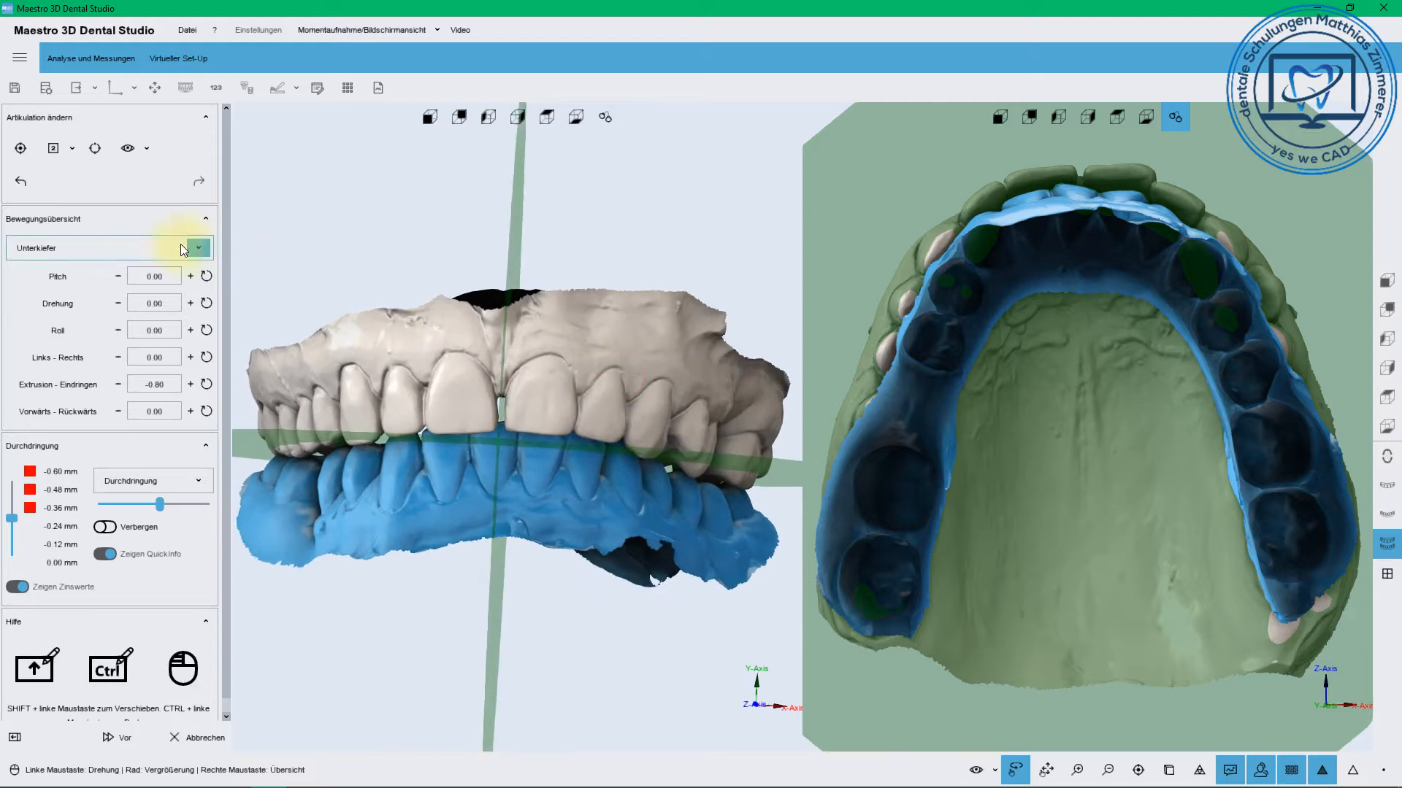
Set the lower jaw's Links - Rechts movement to -1.80
click(190, 357)
click(118, 357)
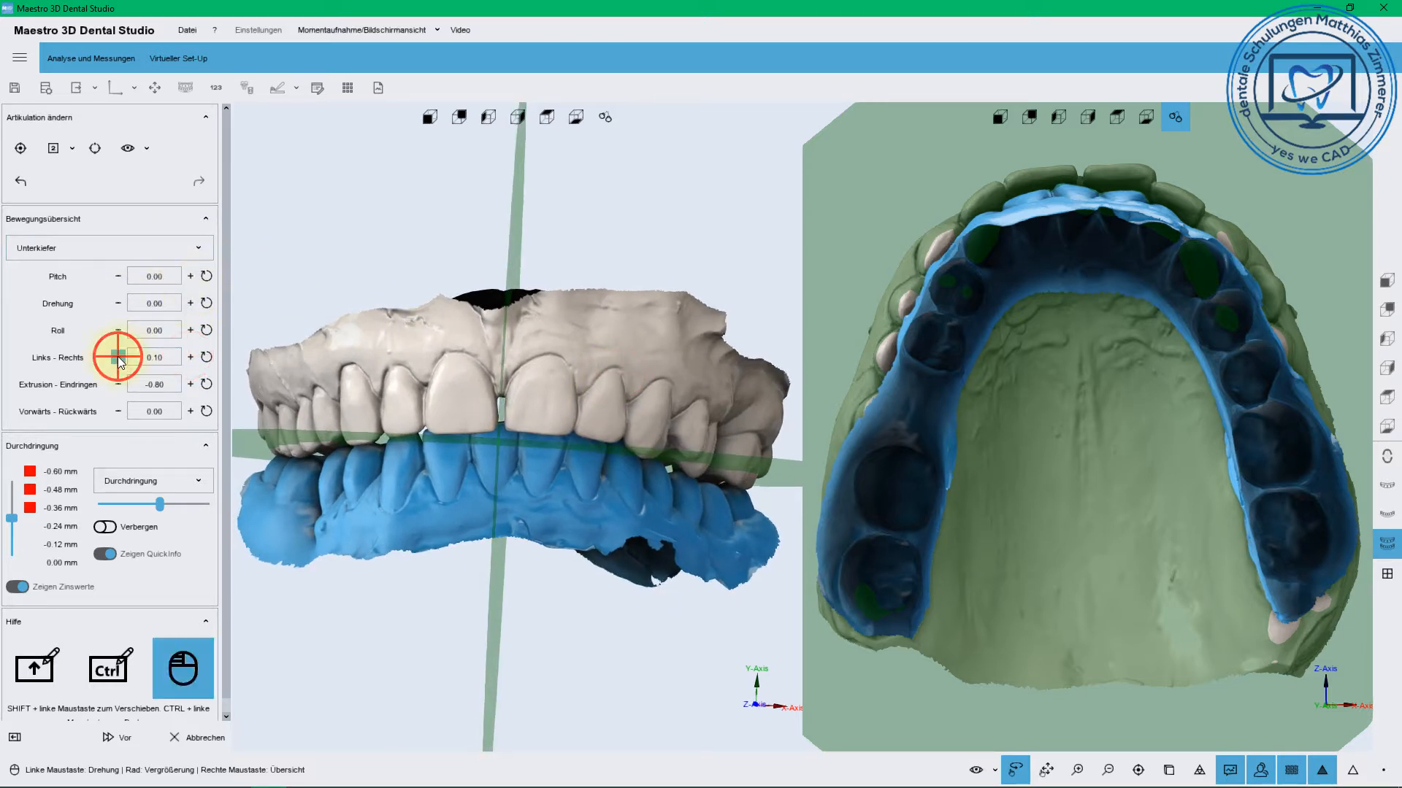
click(118, 357)
click(118, 357)
click(118, 357)
click(118, 357)
click(119, 357)
click(118, 357)
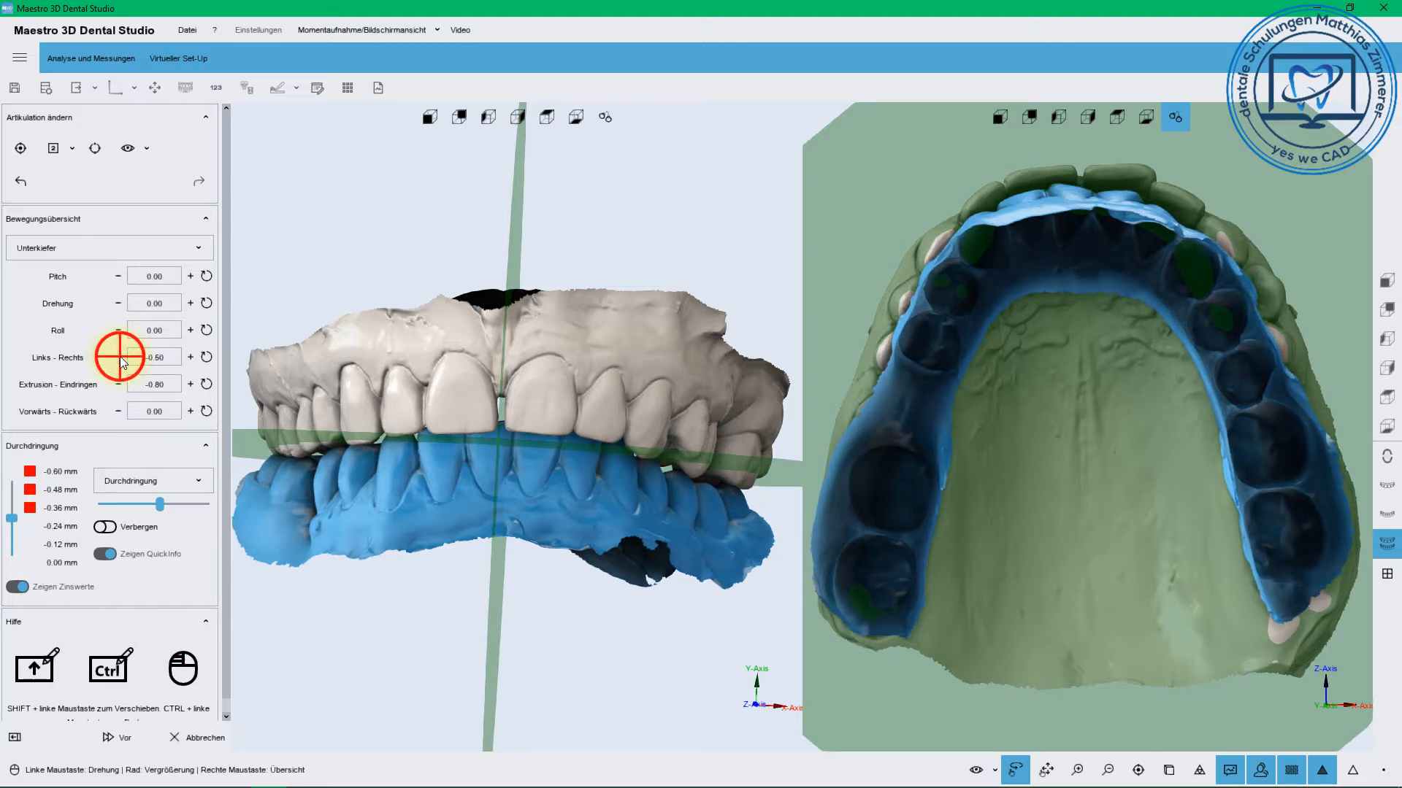
click(118, 357)
click(118, 357)
click(119, 357)
click(120, 358)
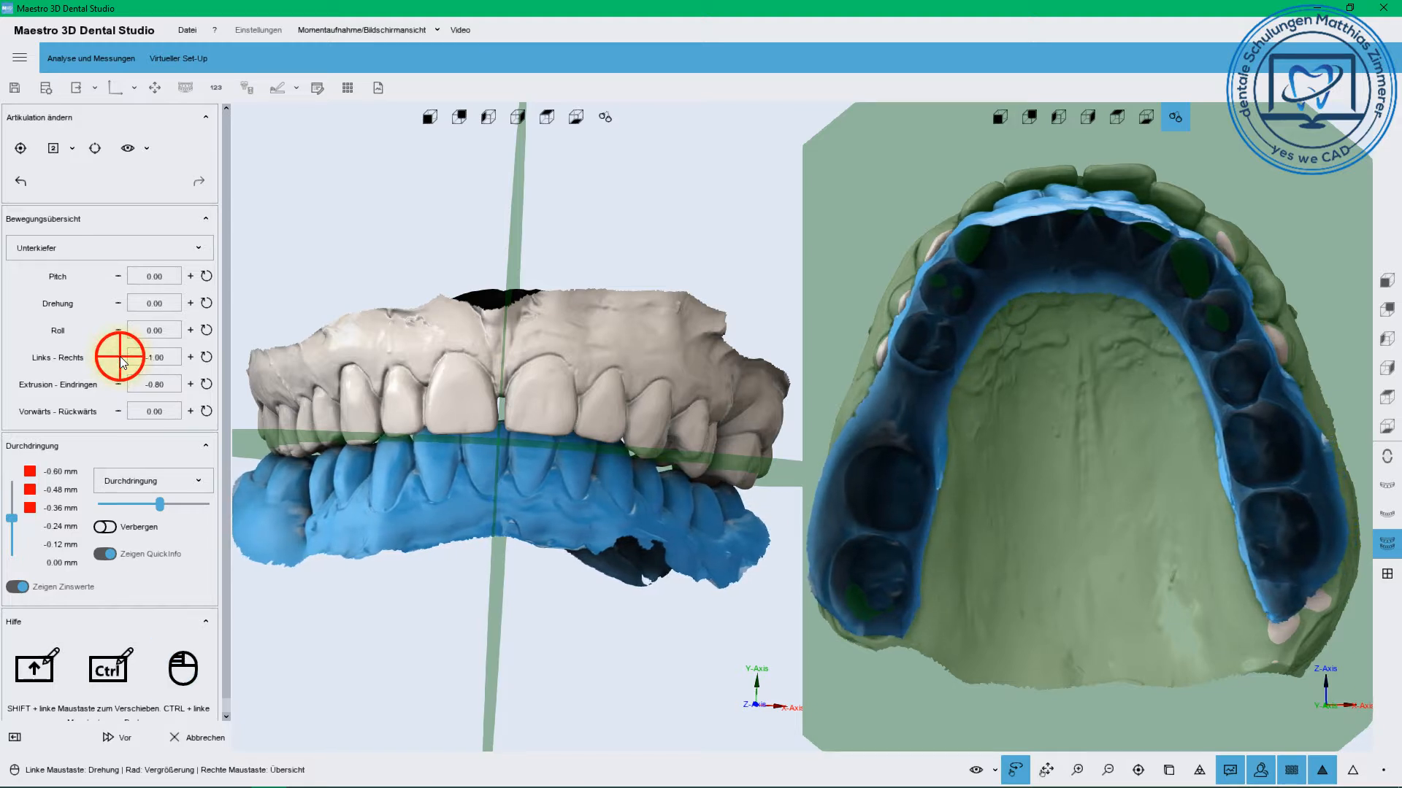
click(119, 358)
click(120, 358)
click(119, 358)
click(119, 358)
click(121, 357)
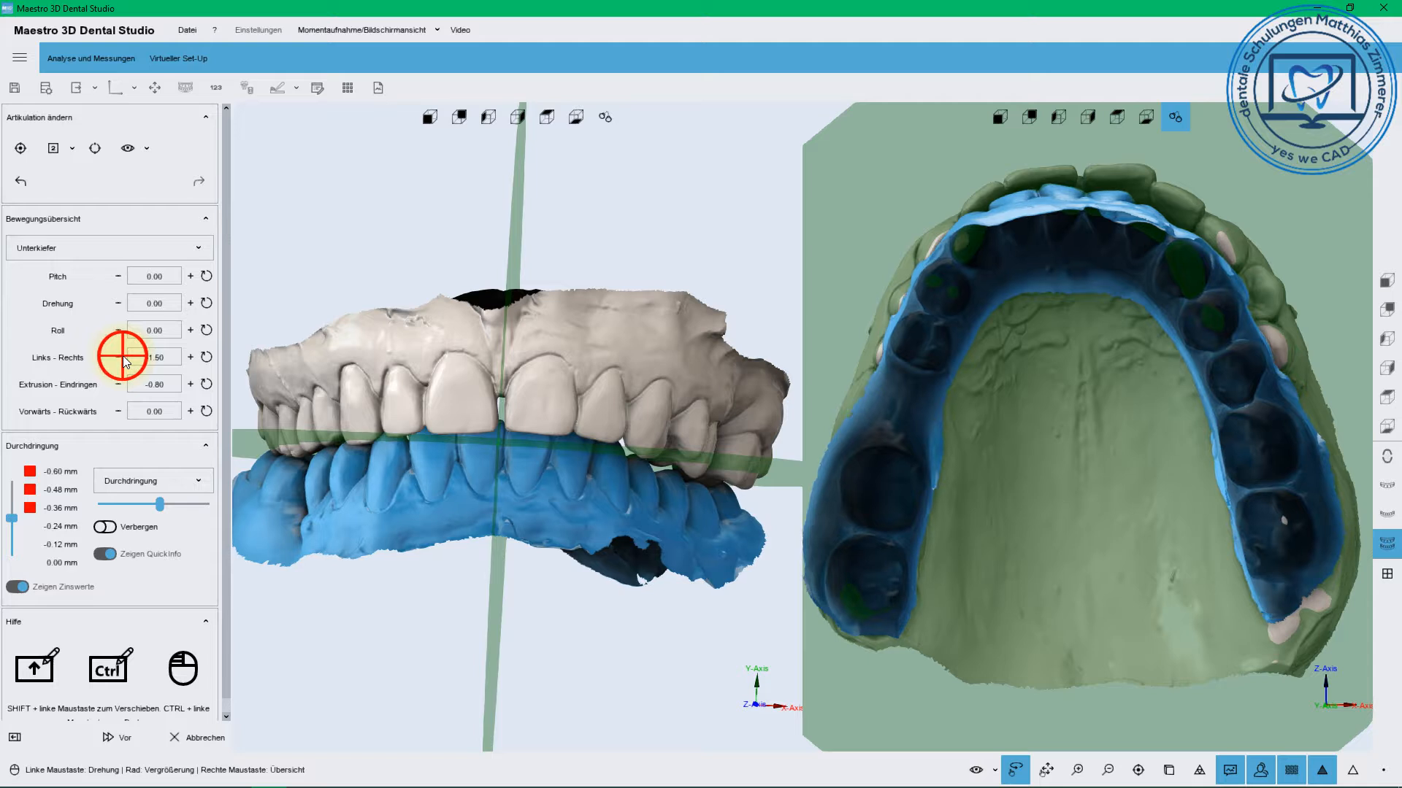
click(121, 357)
click(121, 357)
click(119, 357)
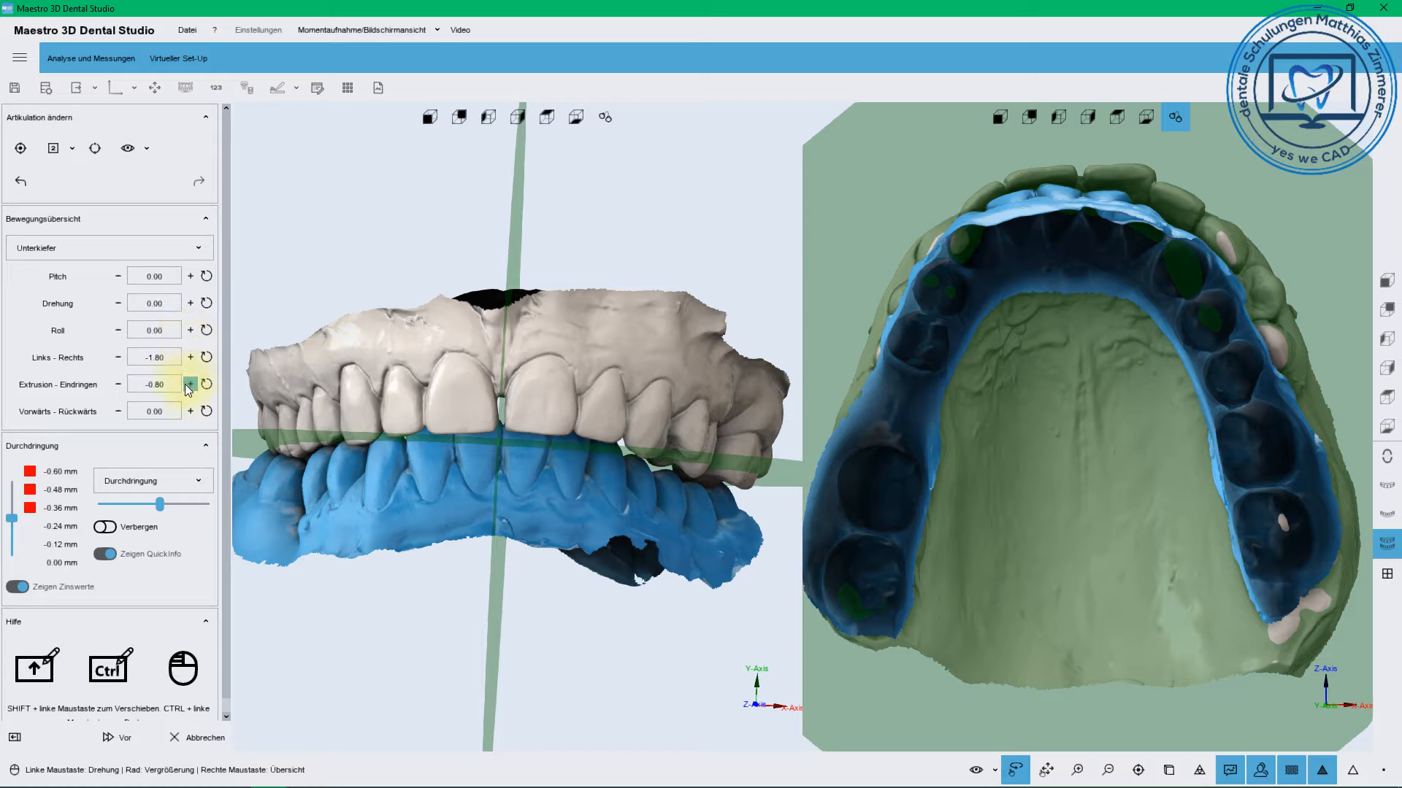
Set the lower jaw's Extrusion - Eindringen movement to -1.50
click(119, 384)
click(119, 385)
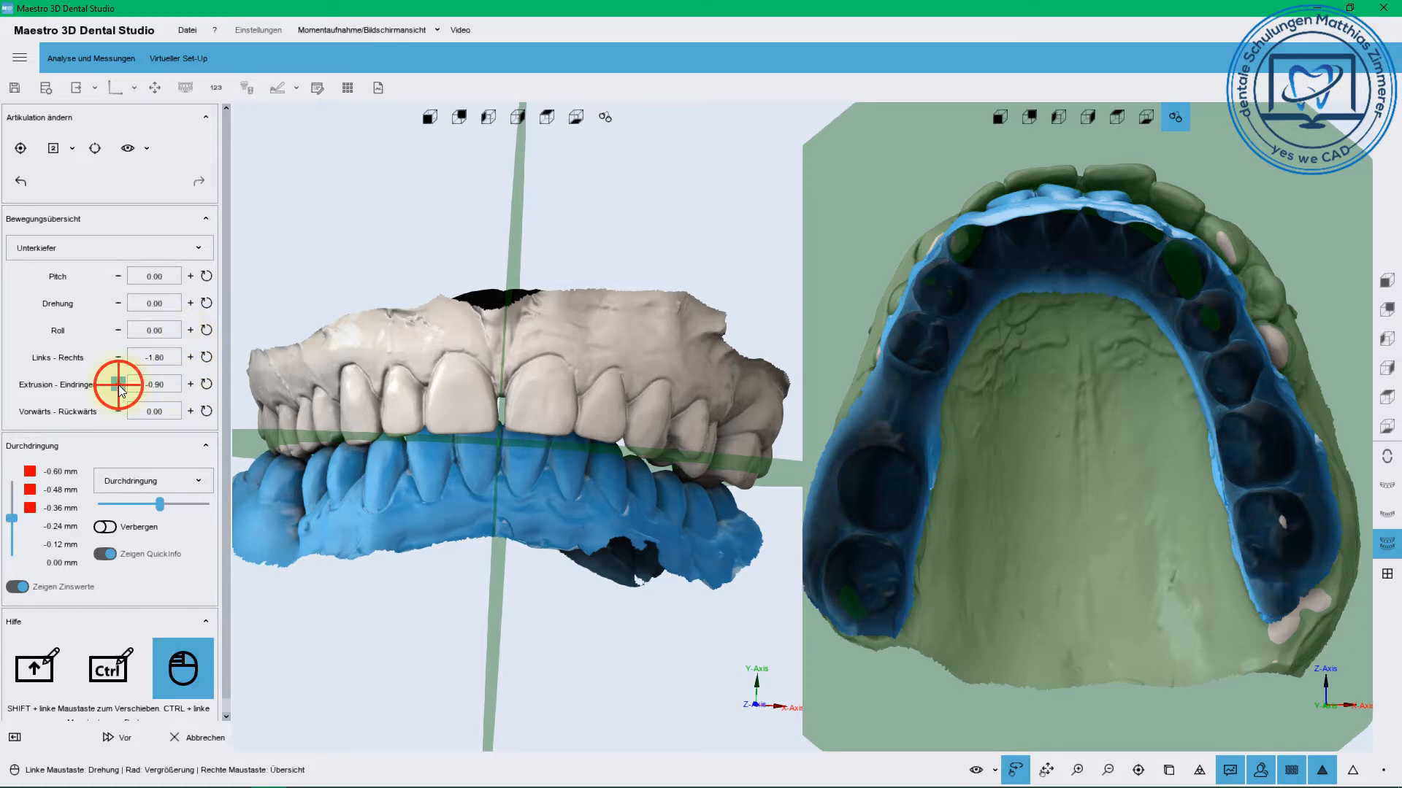
click(119, 385)
click(119, 384)
click(119, 385)
click(119, 385)
click(119, 385)
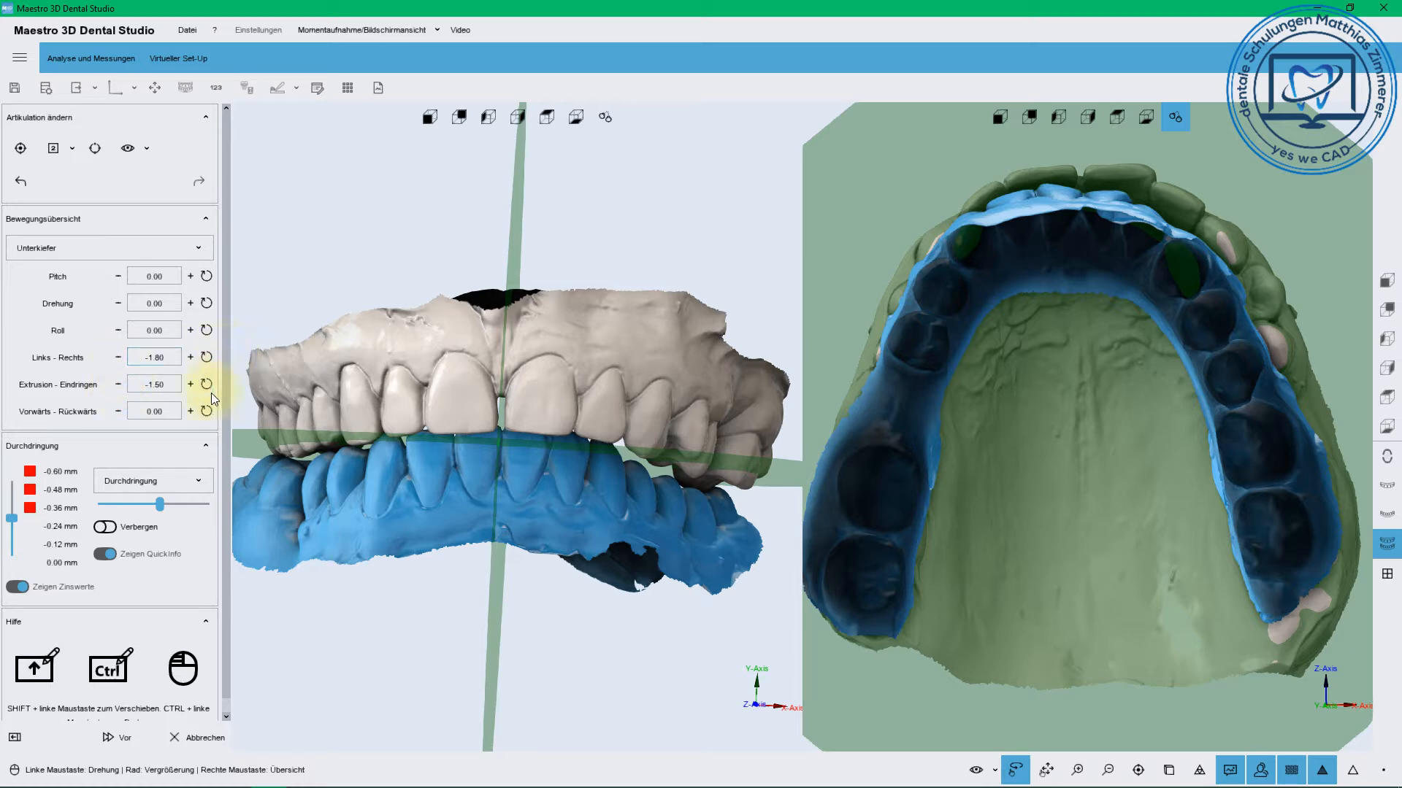
Rotate the lower jaw freehand to about 0.20 Pitch, 0.32 Drehung and -3.10 Roll, and view the bite from the side
drag(516, 530, 429, 331)
drag(656, 448, 718, 458)
mouse_move(304, 480)
ctrl+mouse_down()
mouse_move(299, 461)
mouse_move(309, 471)
ctrl+mouse_up()
drag(550, 458, 569, 396)
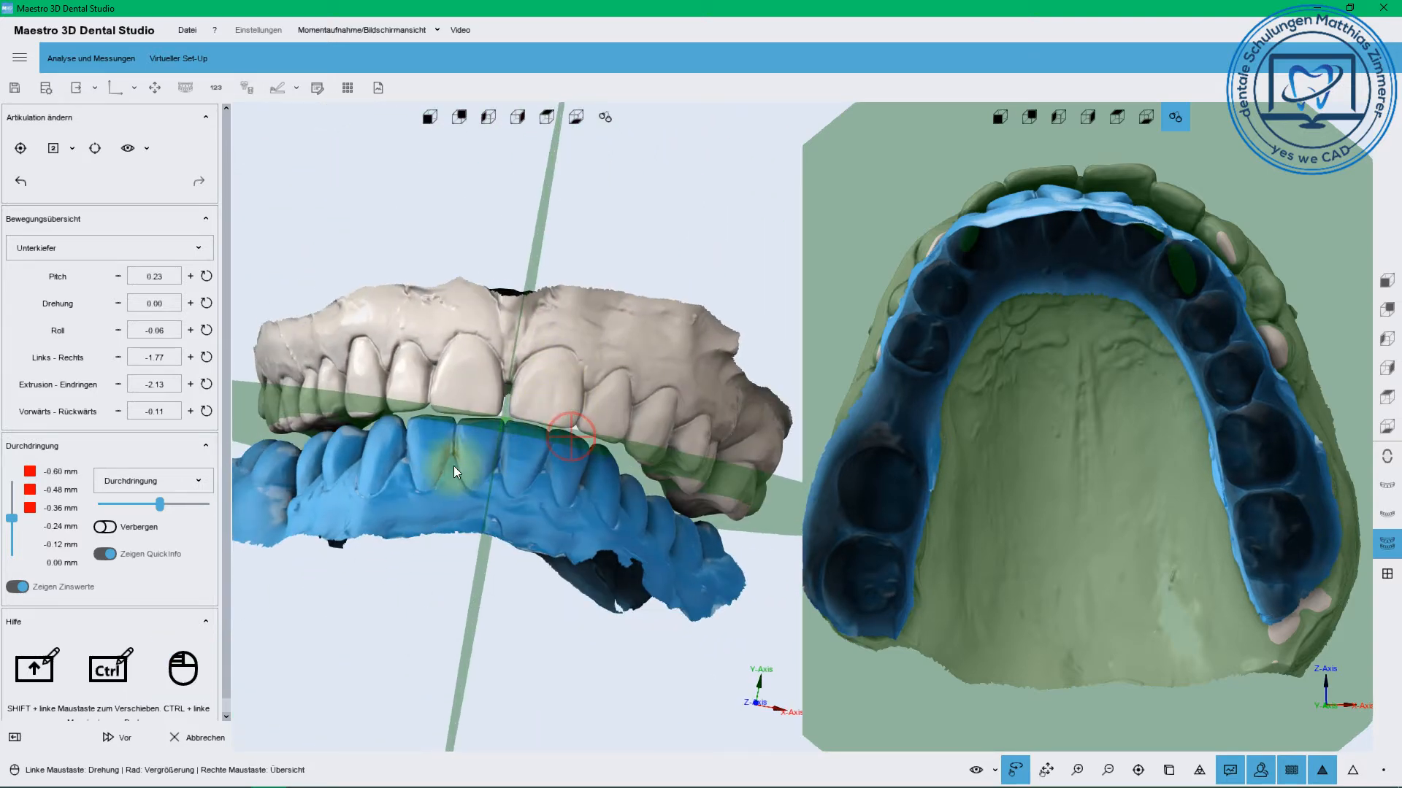
ctrl+drag(438, 472, 577, 454)
drag(692, 388, 521, 418)
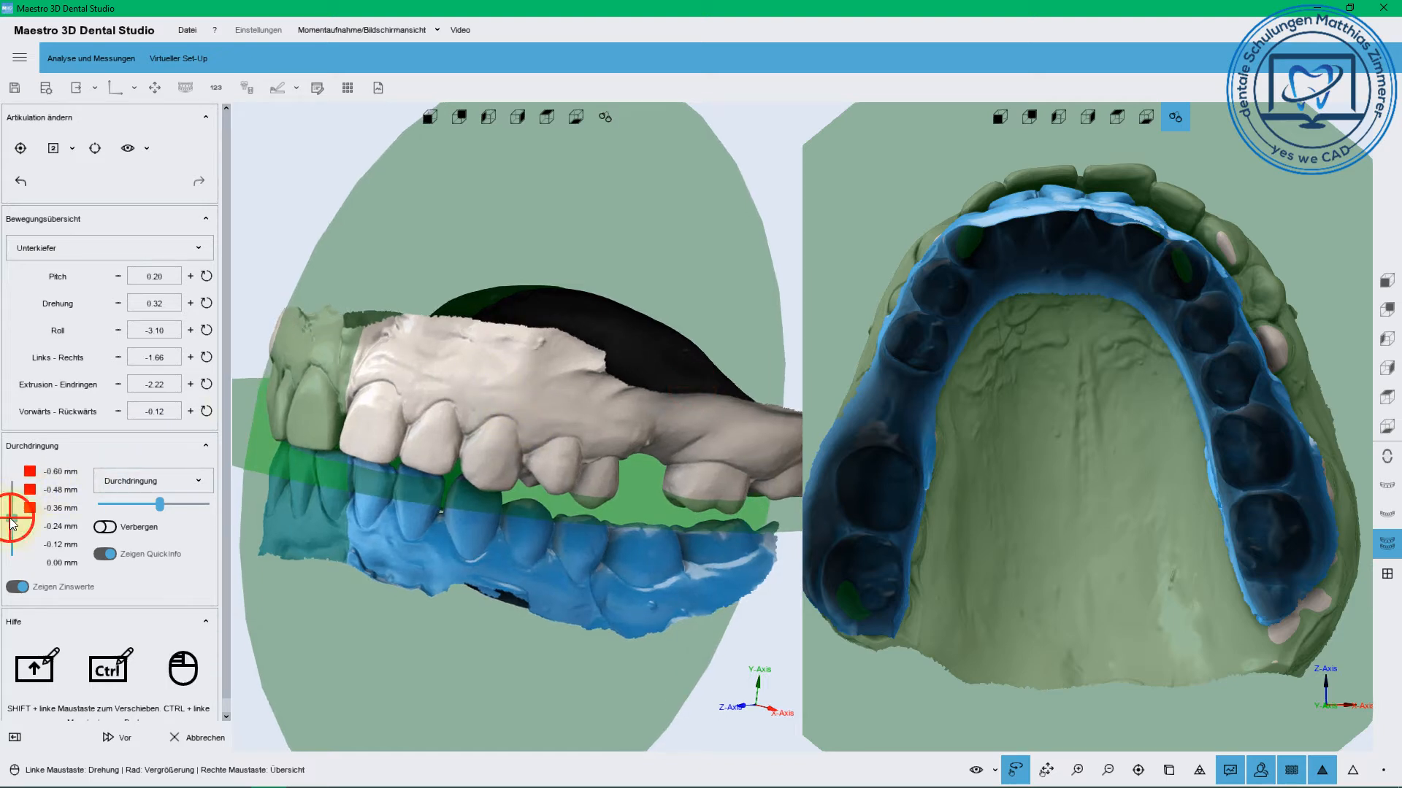
Spread the penetration colour scale over its full range and reset the lower jaw's Pitch, Drehung, Roll and Links - Rechts to default values
drag(10, 519, 32, 559)
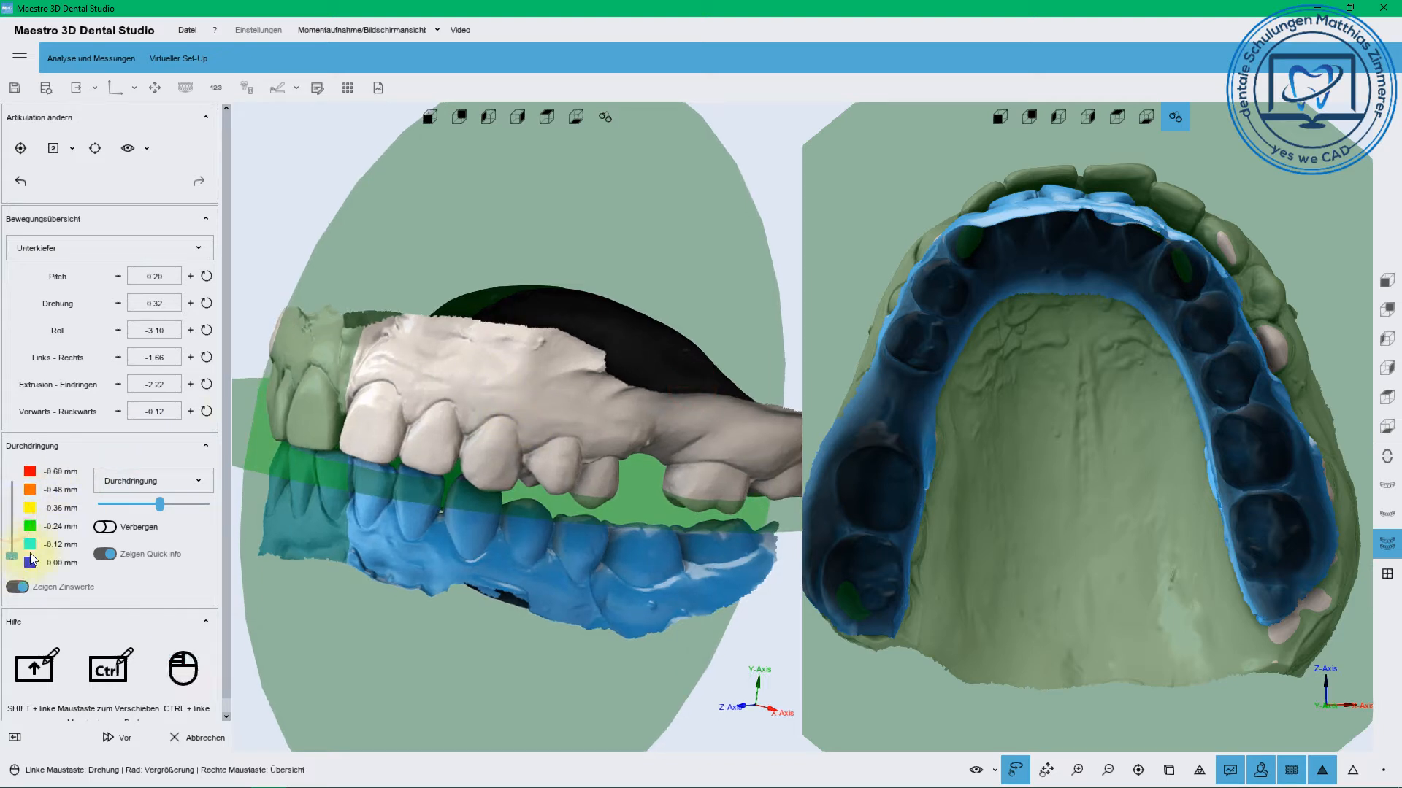
click(207, 276)
click(206, 303)
click(206, 330)
click(206, 357)
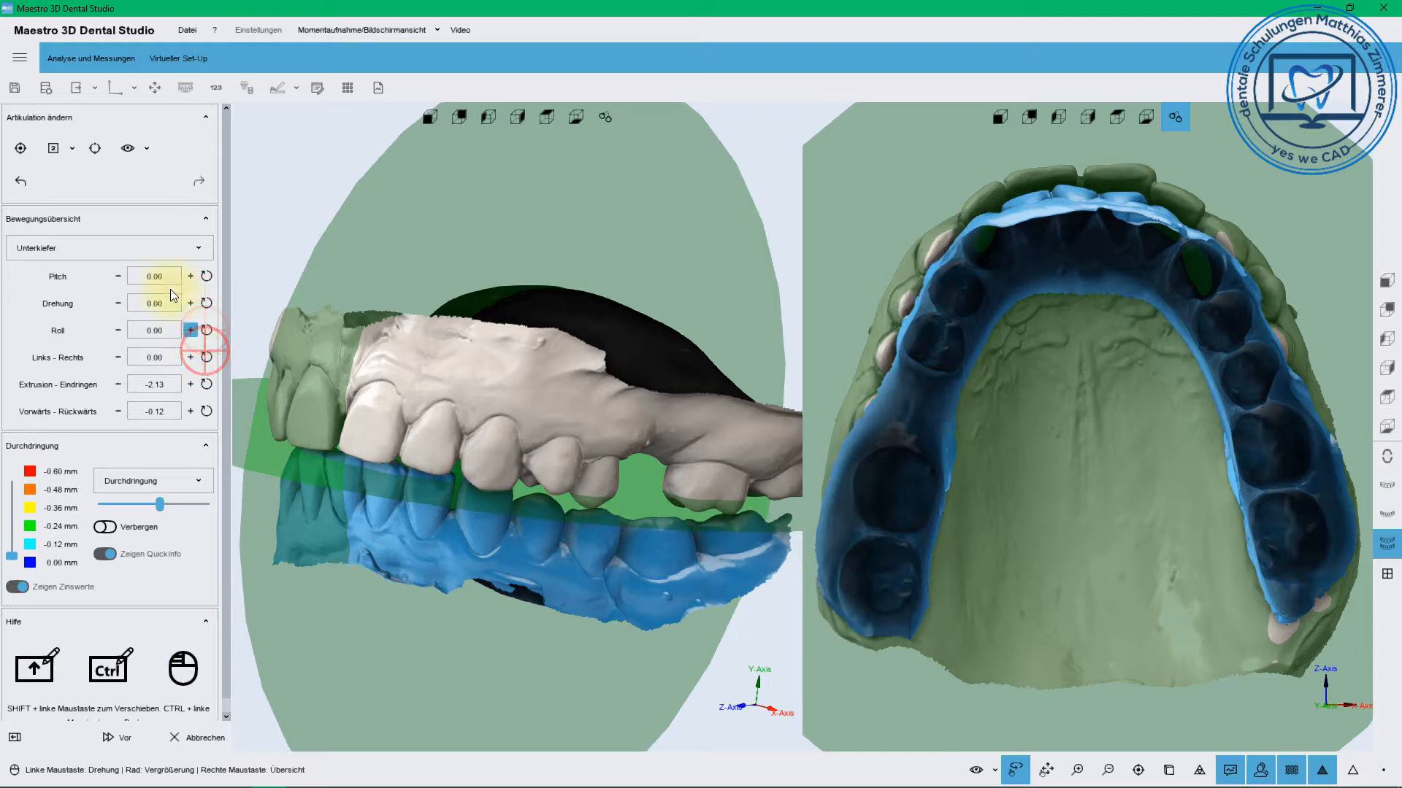
Hide the Okklusion and Sagittal planes, and reset the lower jaw's Extrusion - Eindringen and Vorwärts - Rückwärts to default values
click(144, 146)
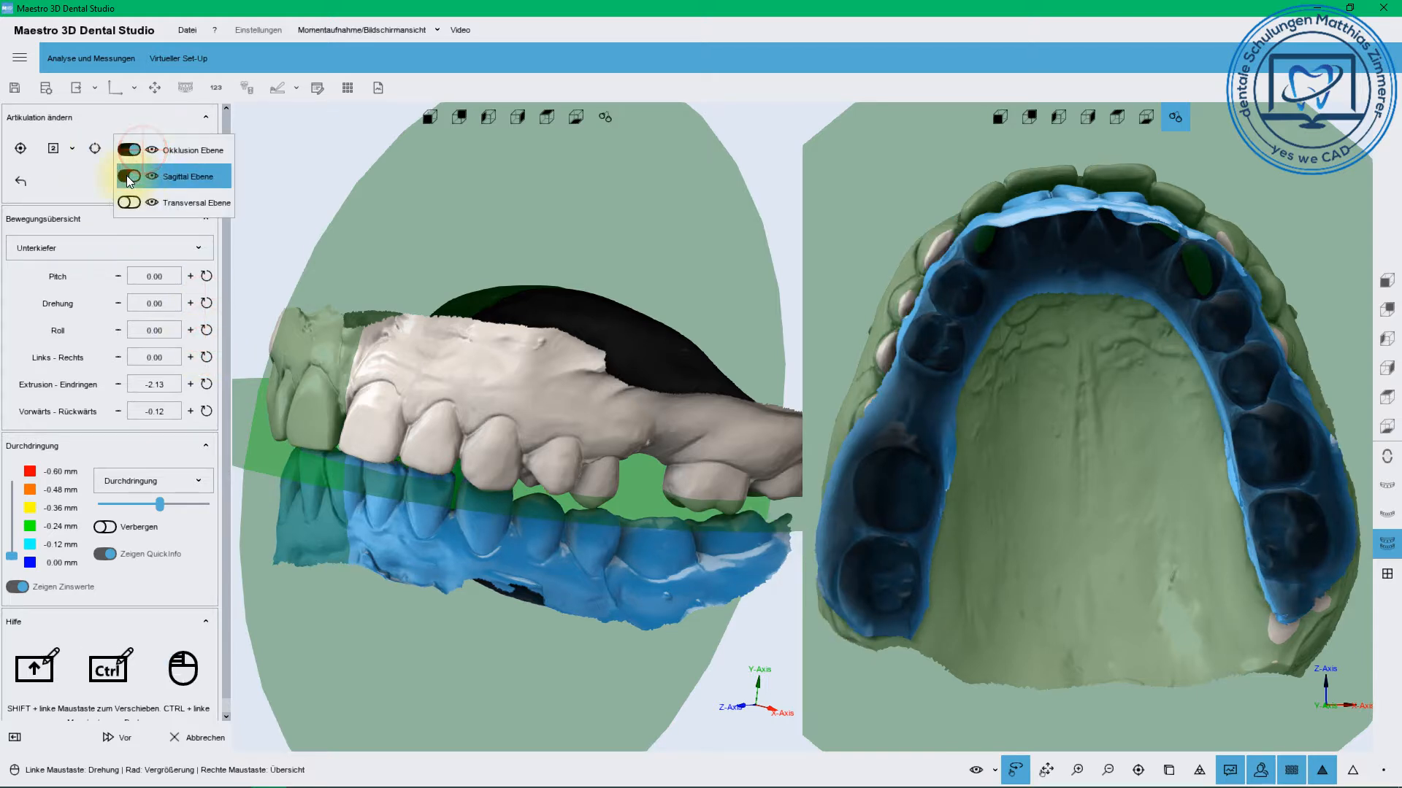
click(128, 175)
click(120, 148)
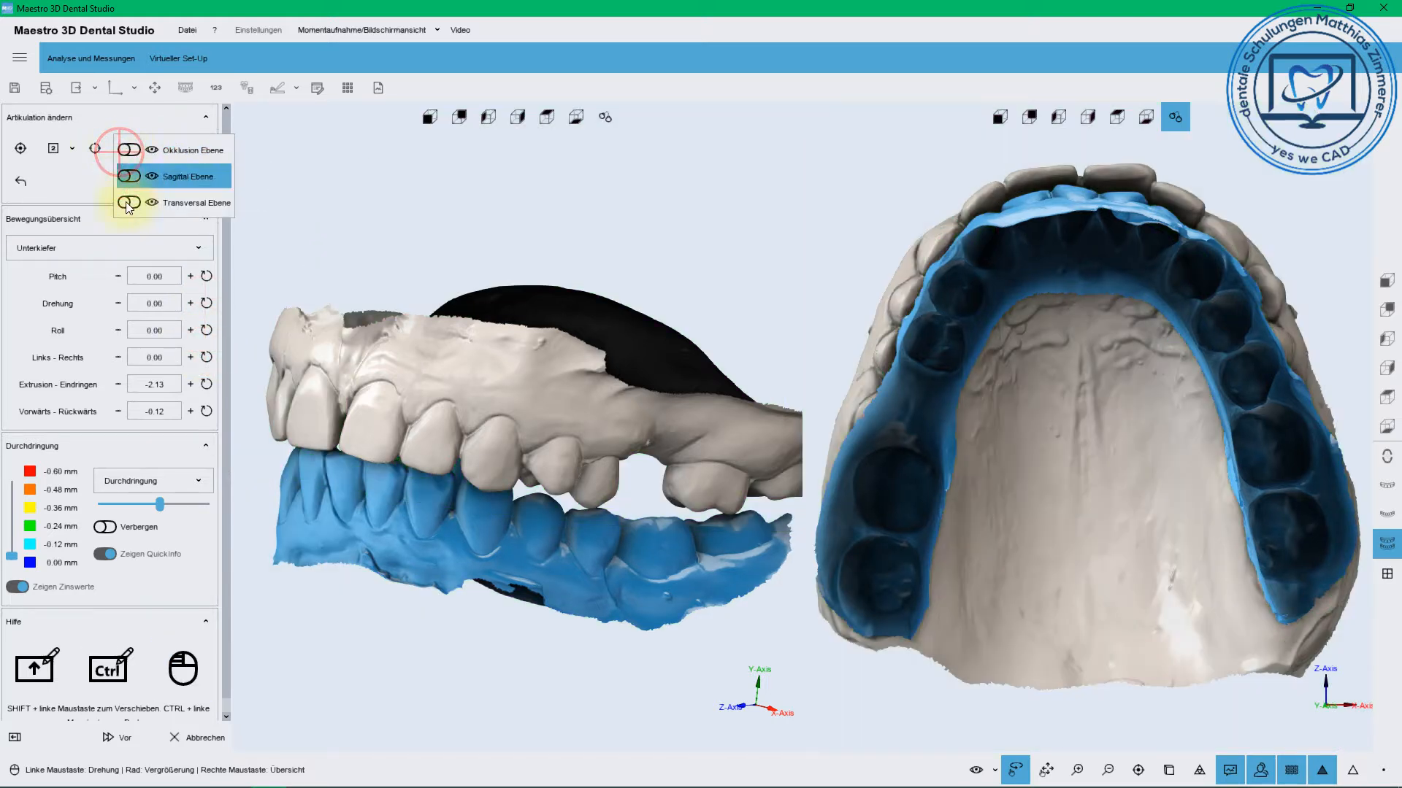
click(68, 174)
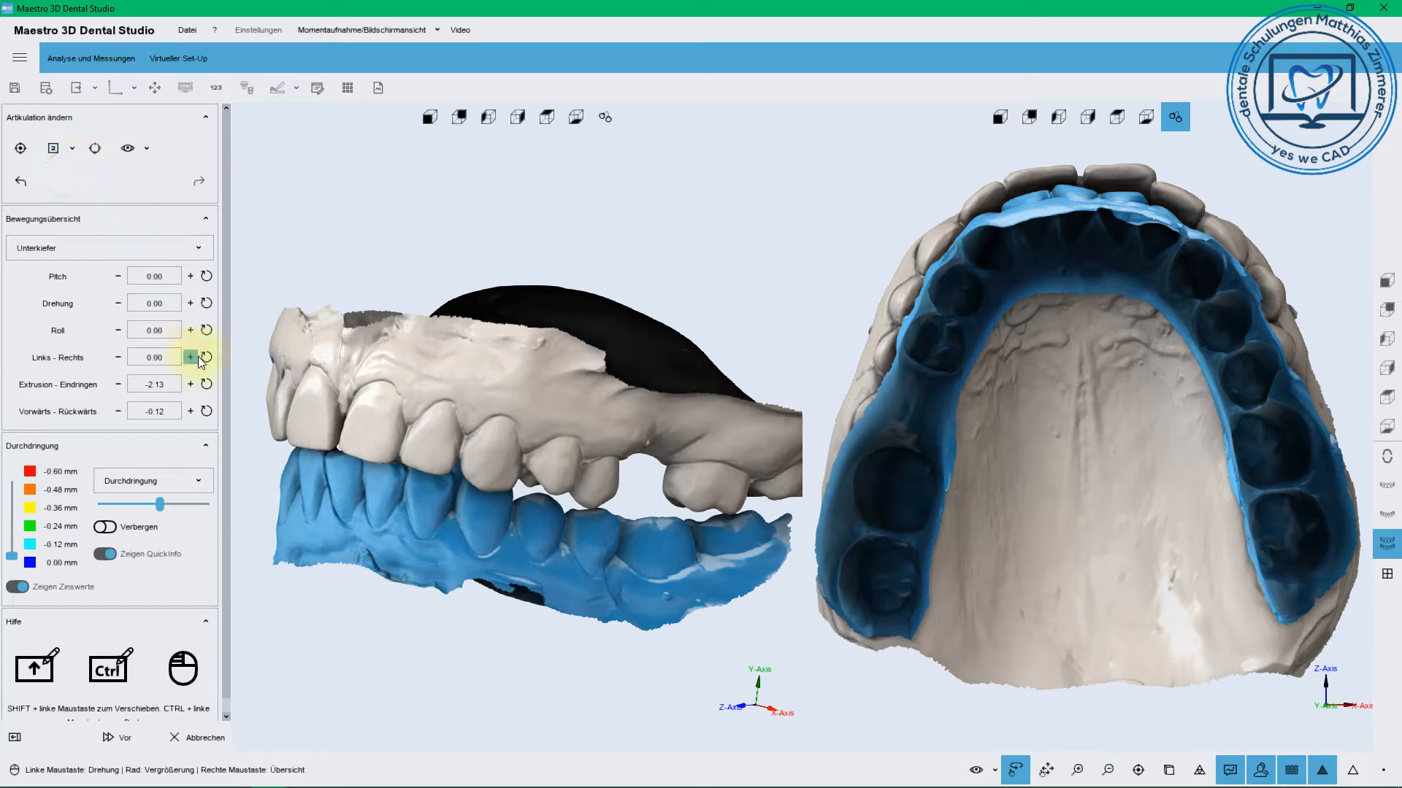
click(206, 384)
click(206, 411)
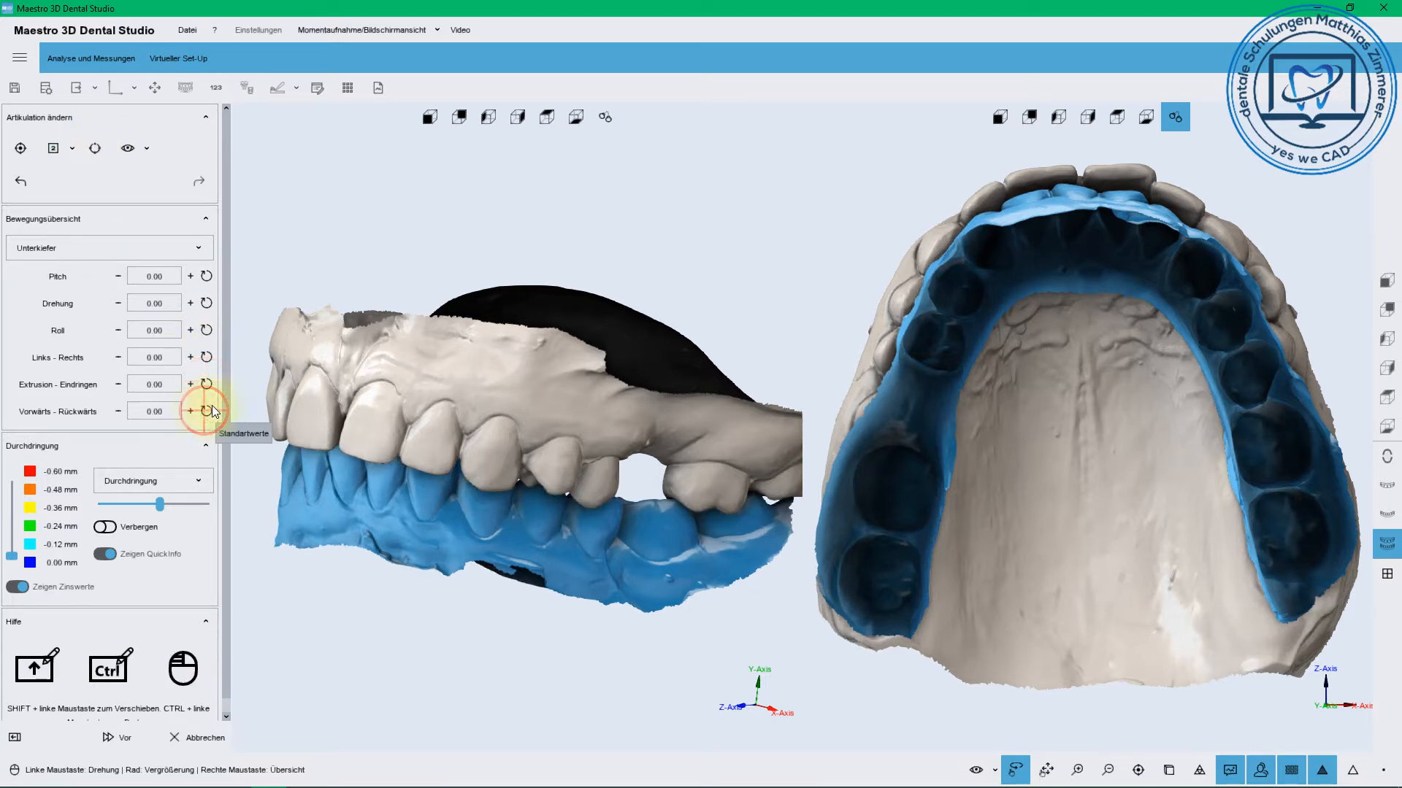
Rotate the lower jaw with the 3D manipulator to about -0.48 Pitch and -4.21 Drehung, and revert that rotation
click(94, 150)
scroll(549, 326, down, 3)
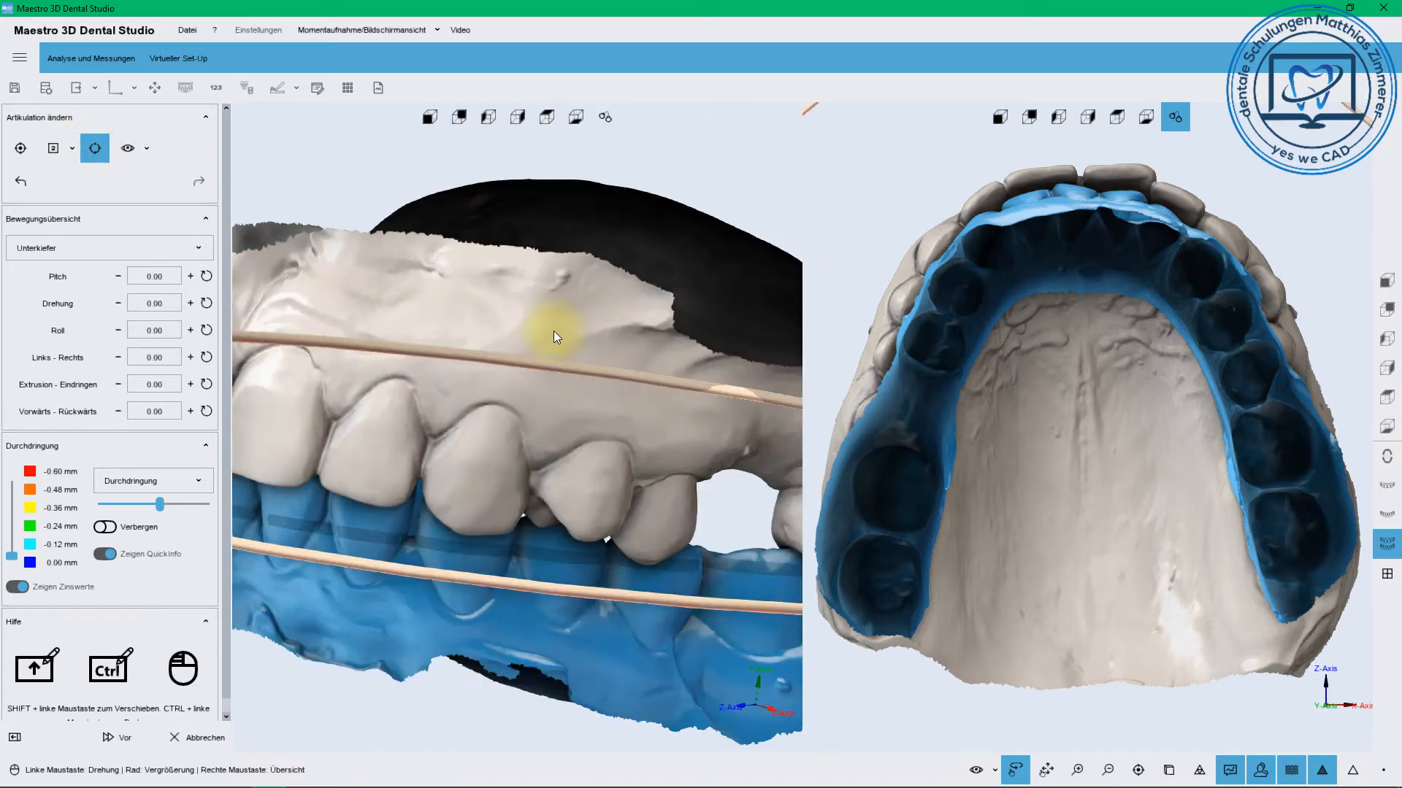
drag(473, 356, 321, 536)
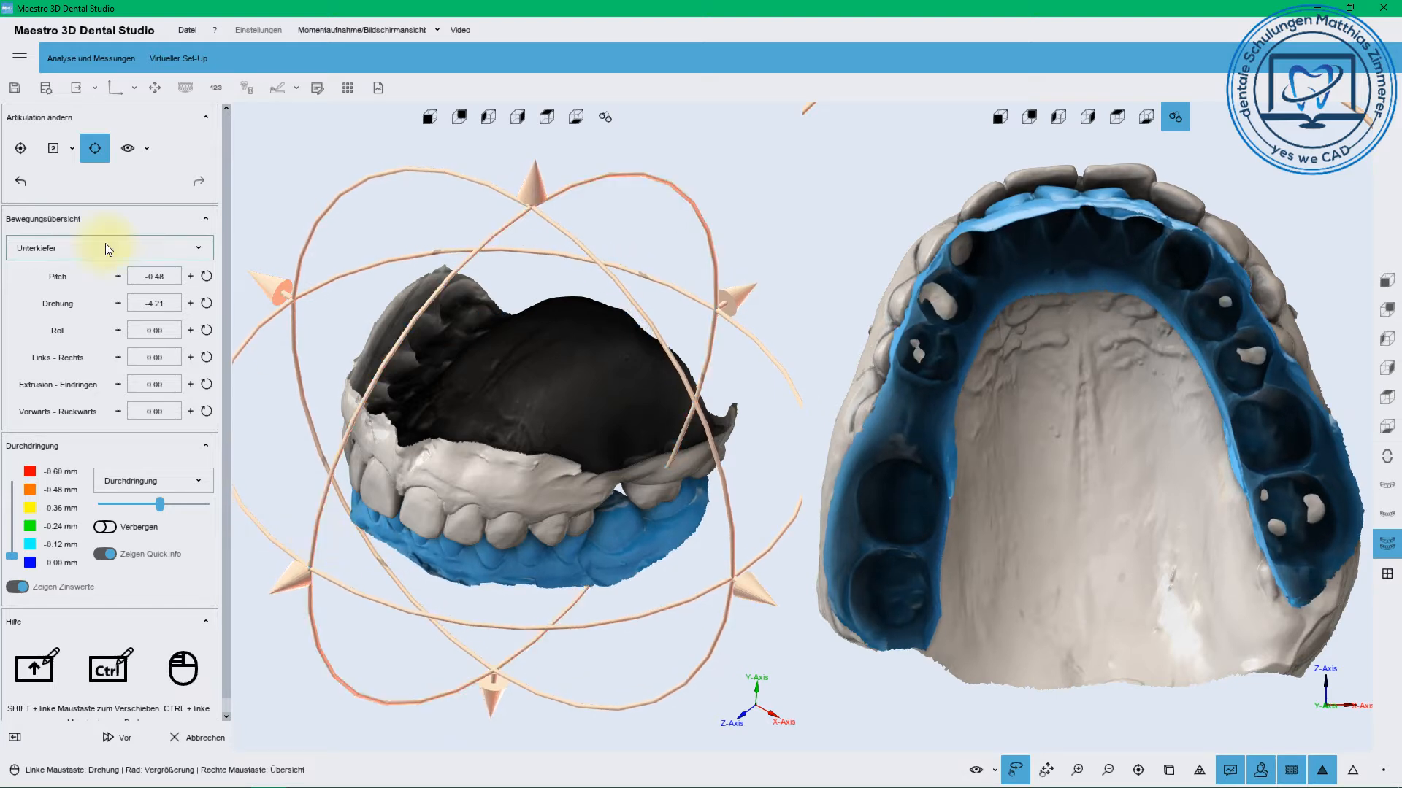
click(73, 151)
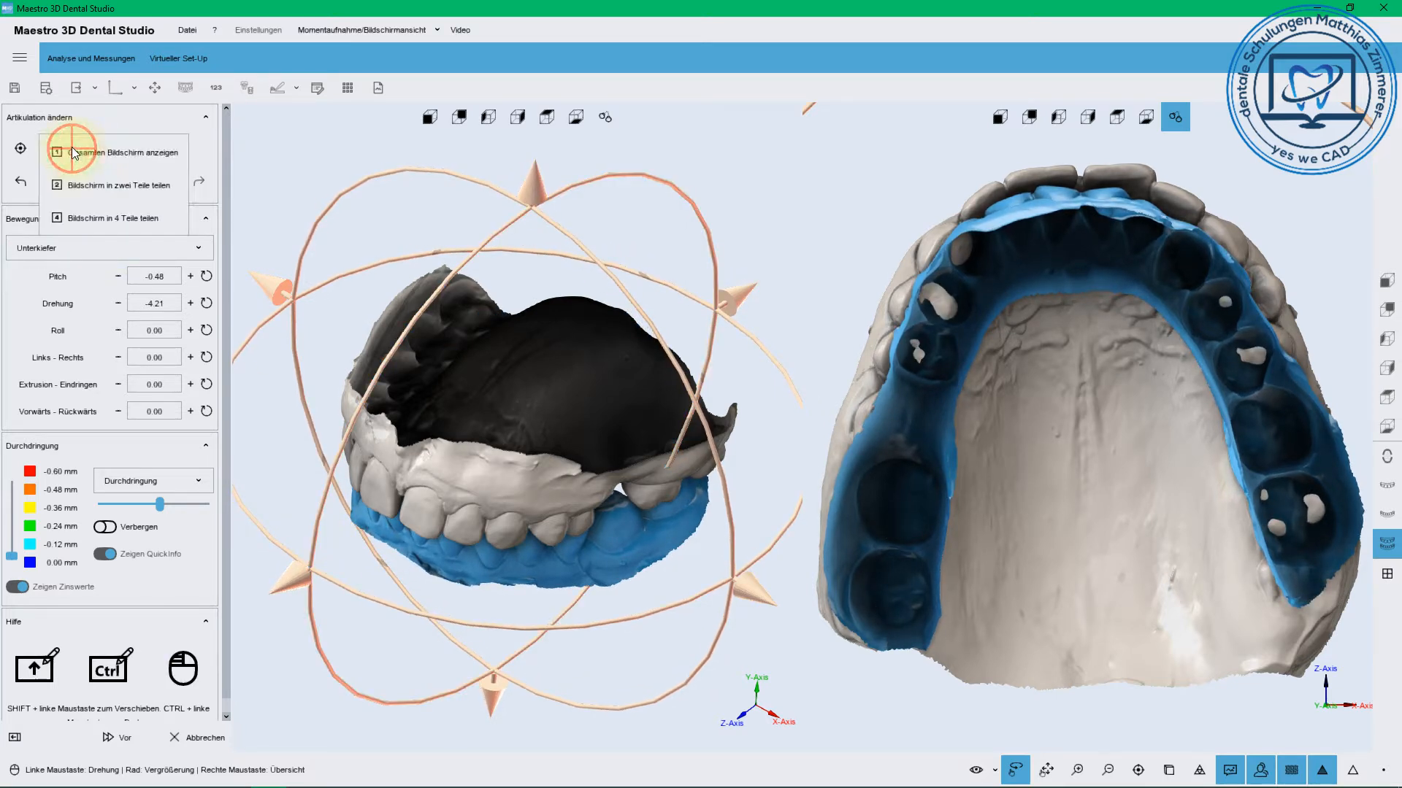
click(20, 151)
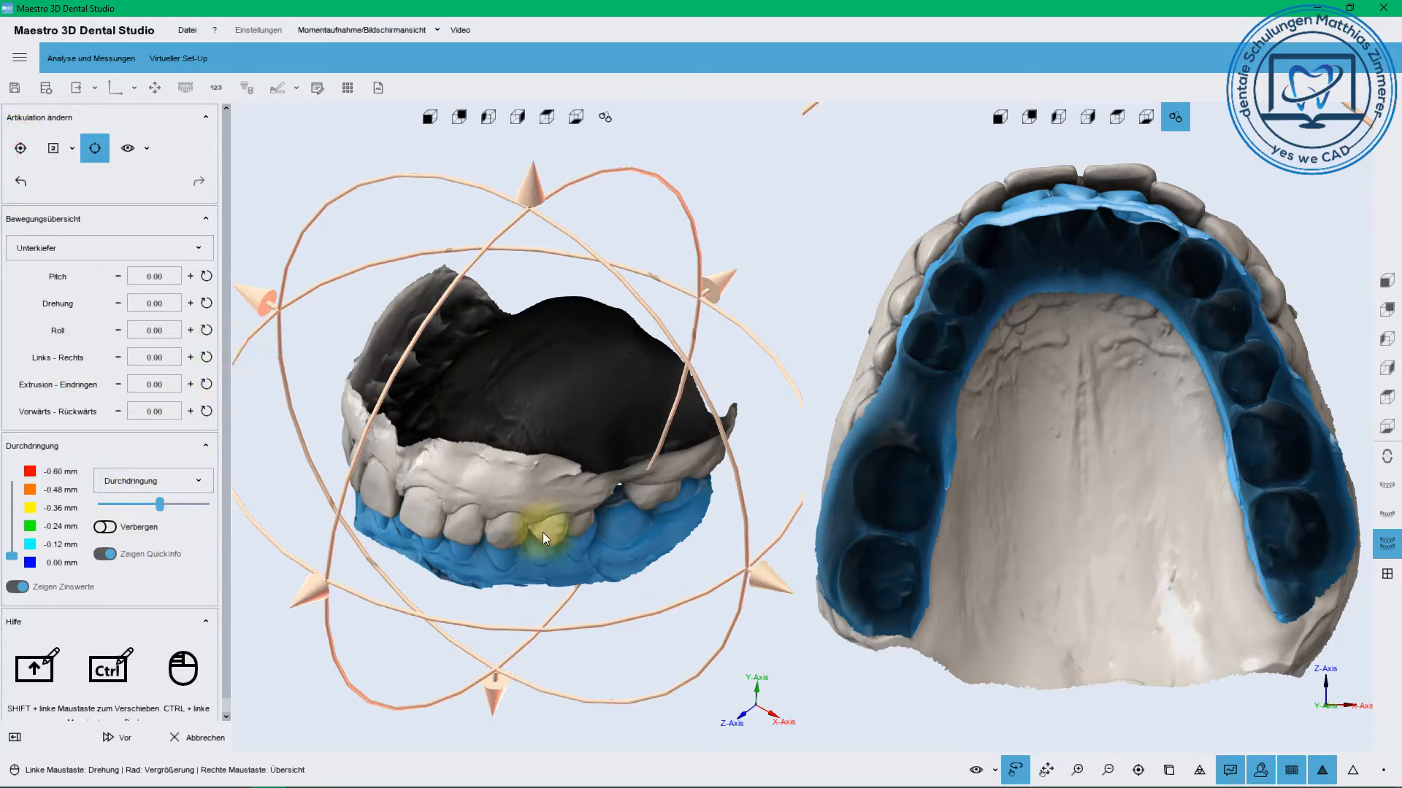
Replace the split screen with a single full-screen view of both jaws and inspect the bite from the side
drag(542, 533, 629, 391)
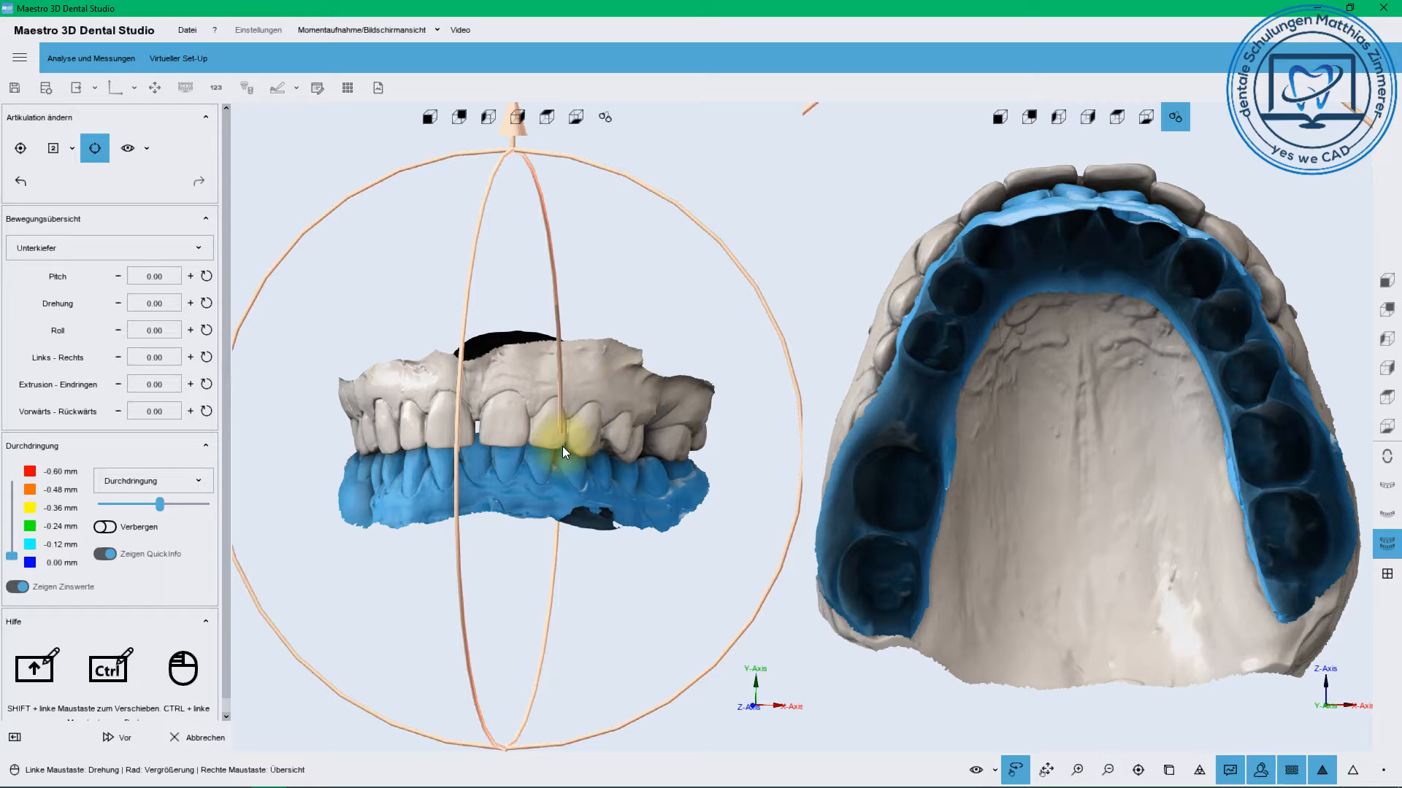
click(65, 149)
click(71, 147)
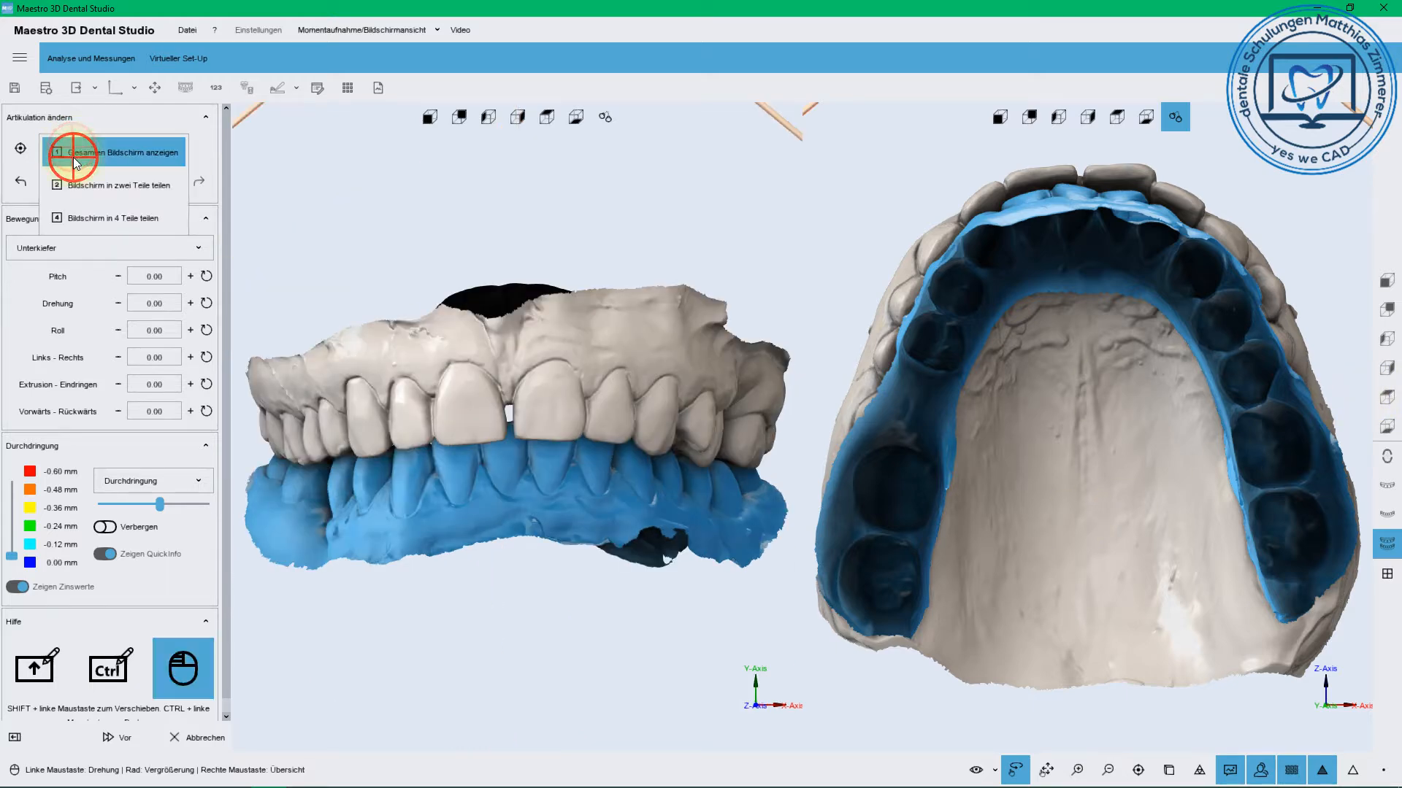
click(72, 152)
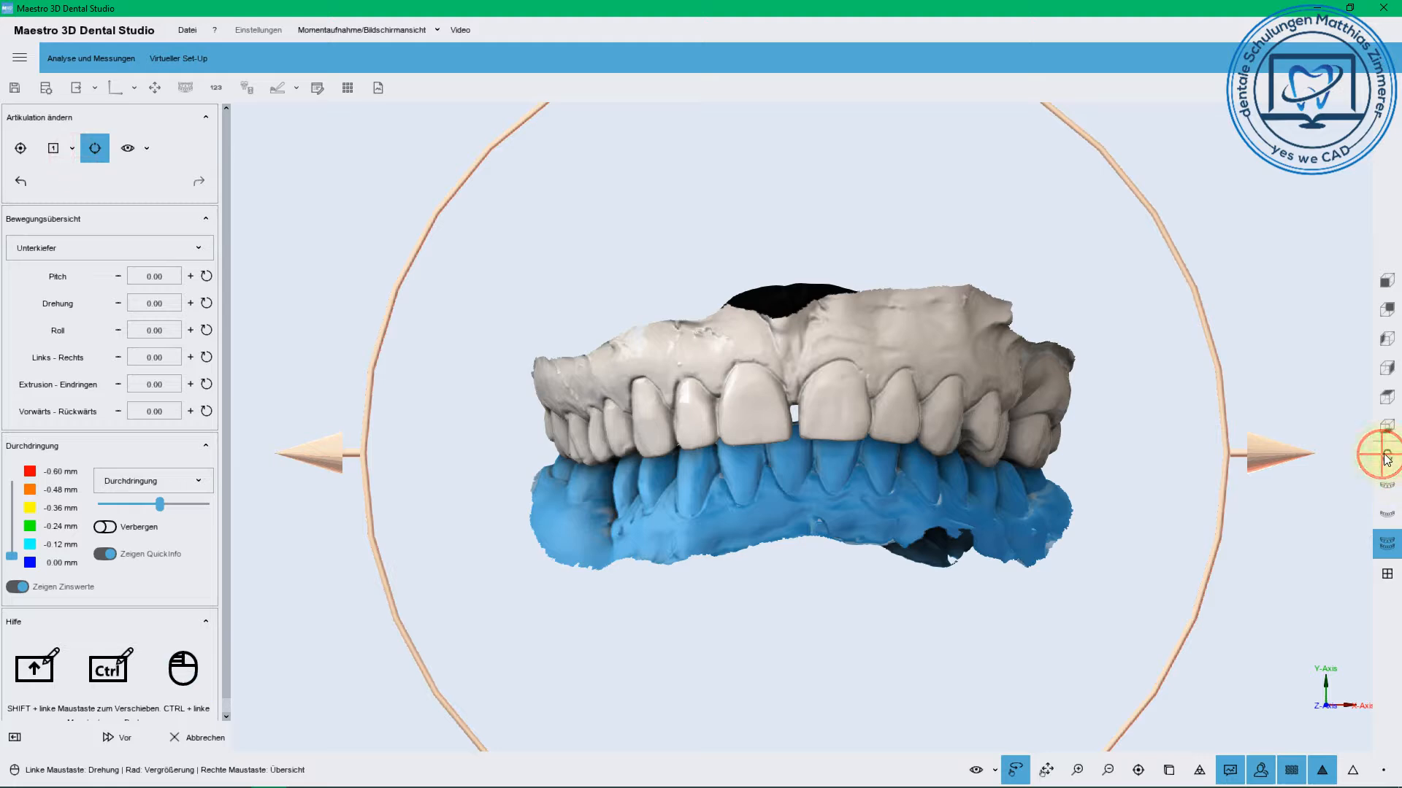
drag(701, 467, 650, 420)
Turn on the penetration display and show only the upper jaw, viewed from its chewing surfaces
click(109, 529)
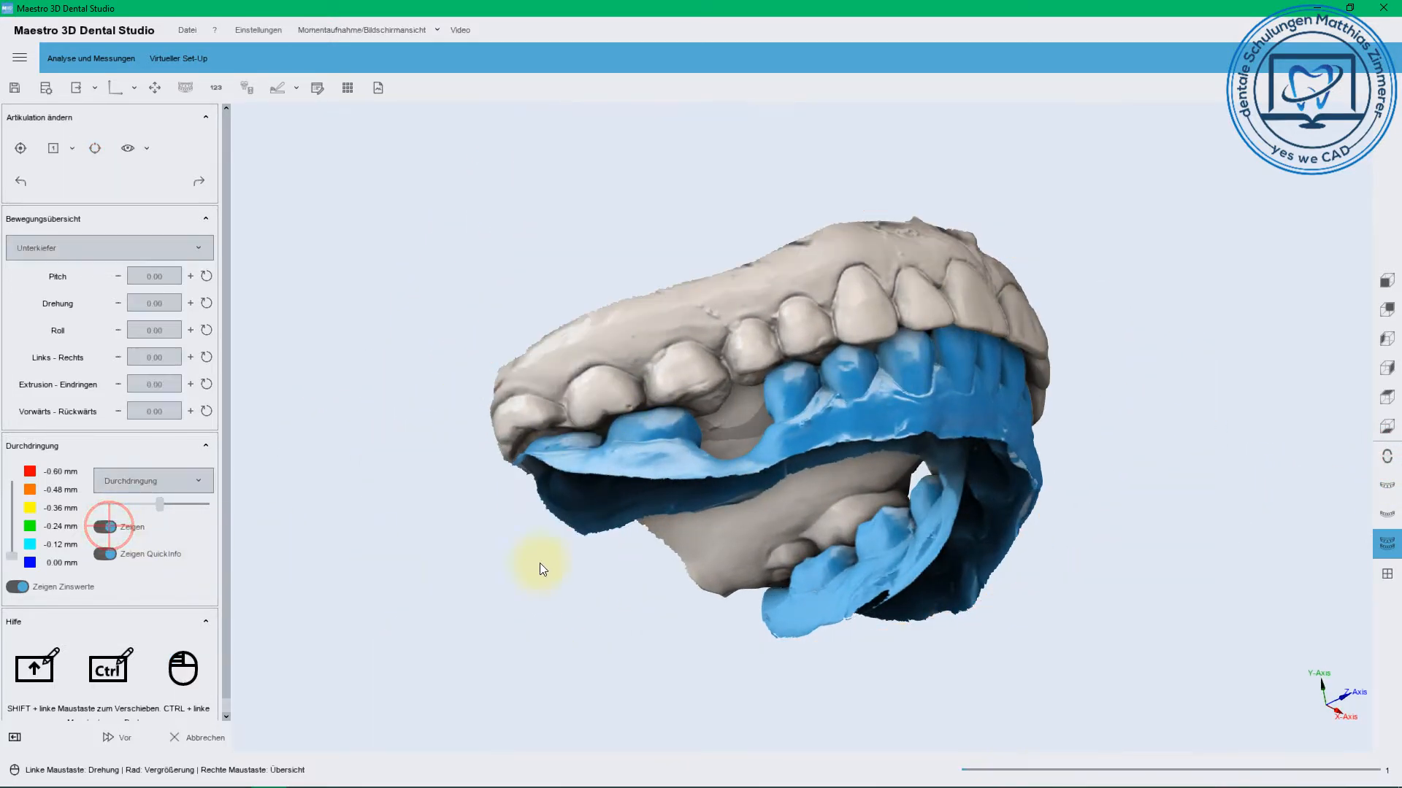
drag(540, 563, 851, 207)
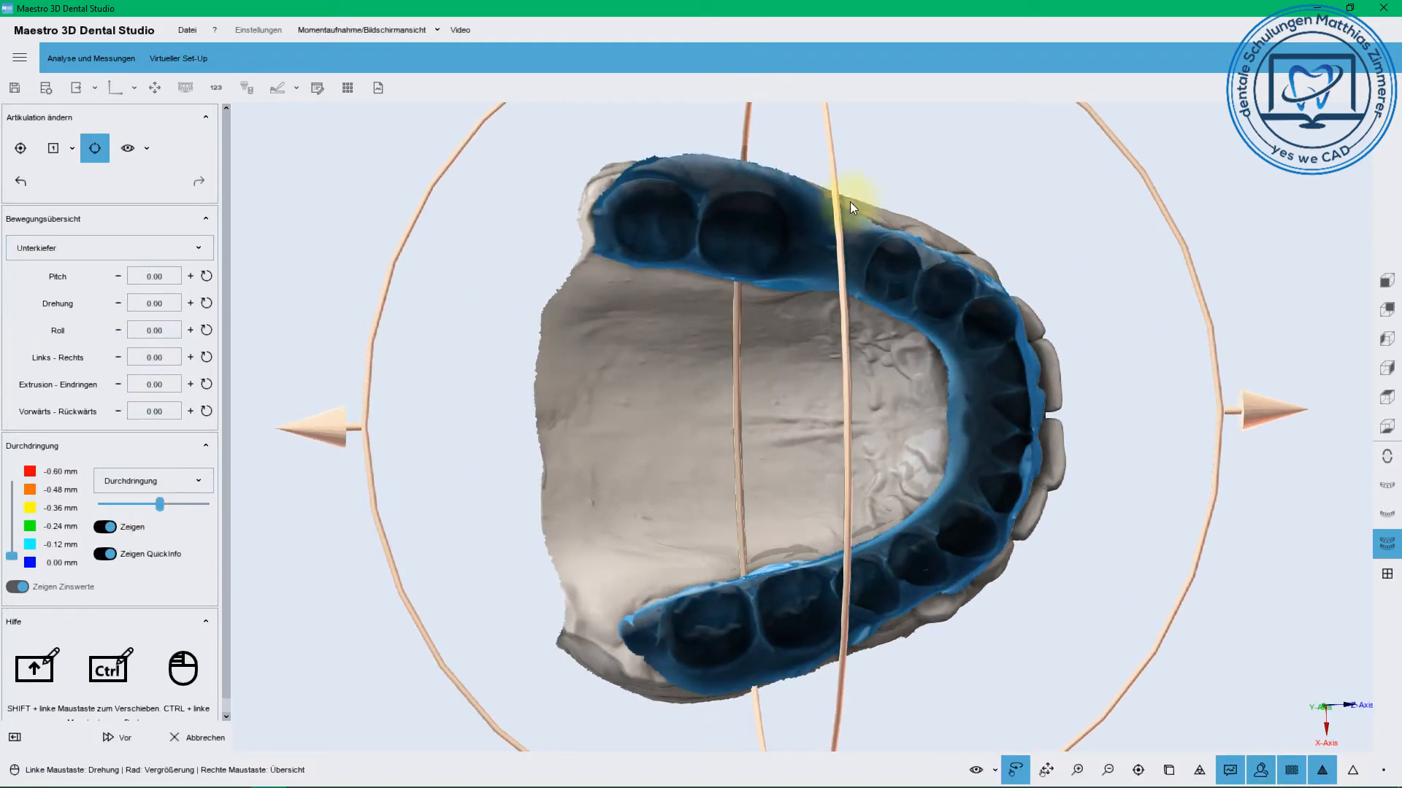
drag(952, 249, 1117, 559)
click(1385, 484)
drag(980, 355, 765, 313)
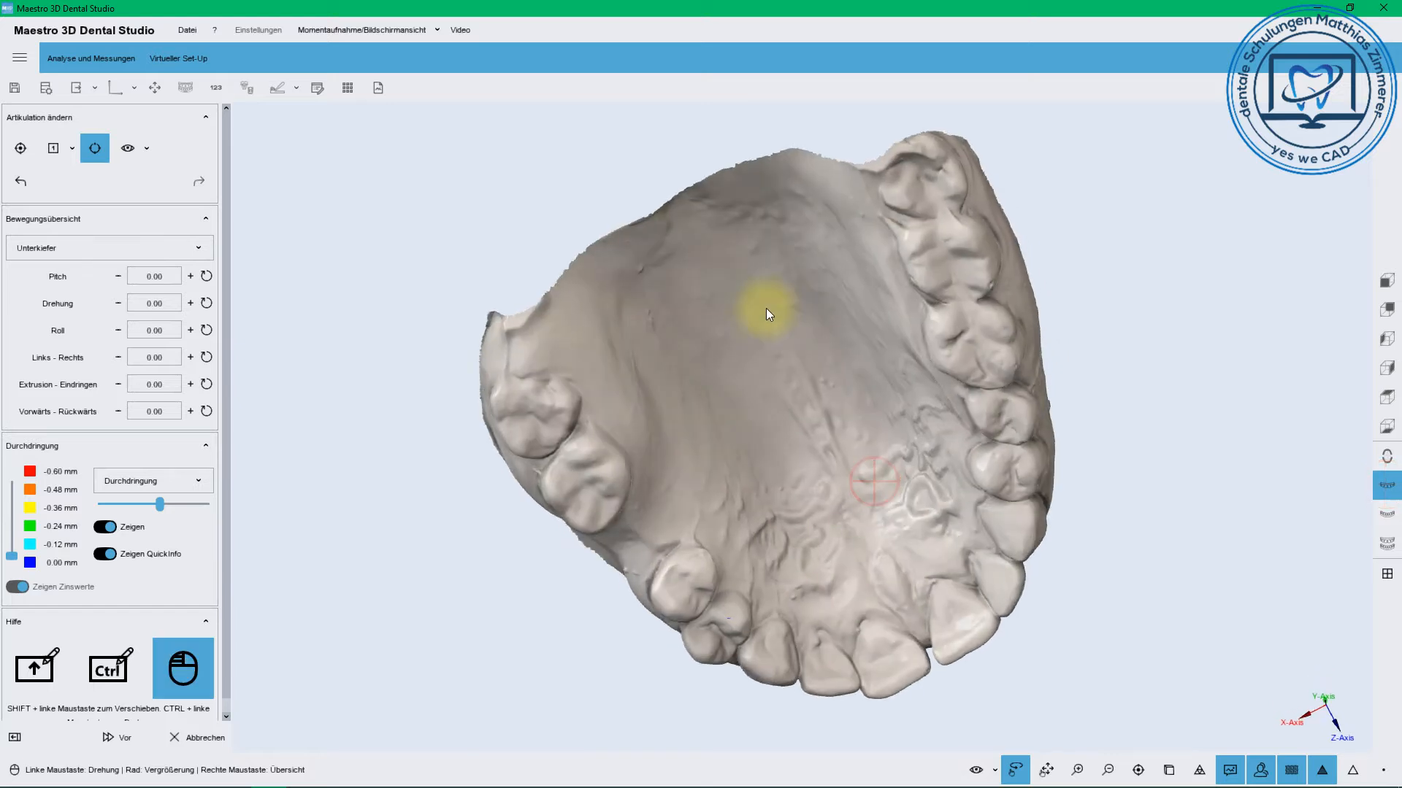
Switch the contact analysis to Abstand and shift its colour scale so distances from 0.00 to 0.24 mm are solid red
click(138, 480)
click(132, 504)
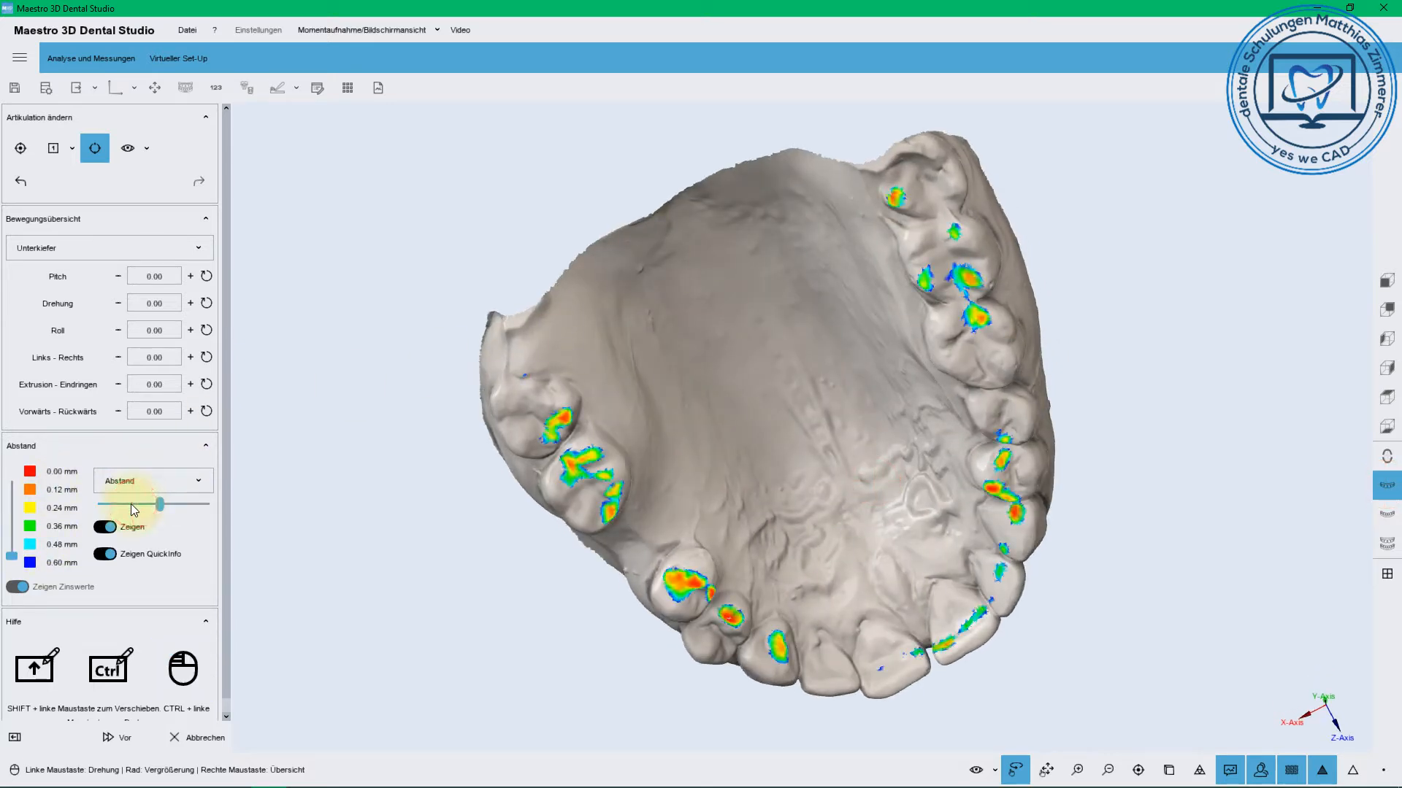
drag(11, 556, 13, 518)
mouse_move(153, 506)
mouse_down()
mouse_move(125, 506)
mouse_move(198, 513)
mouse_move(160, 506)
mouse_up()
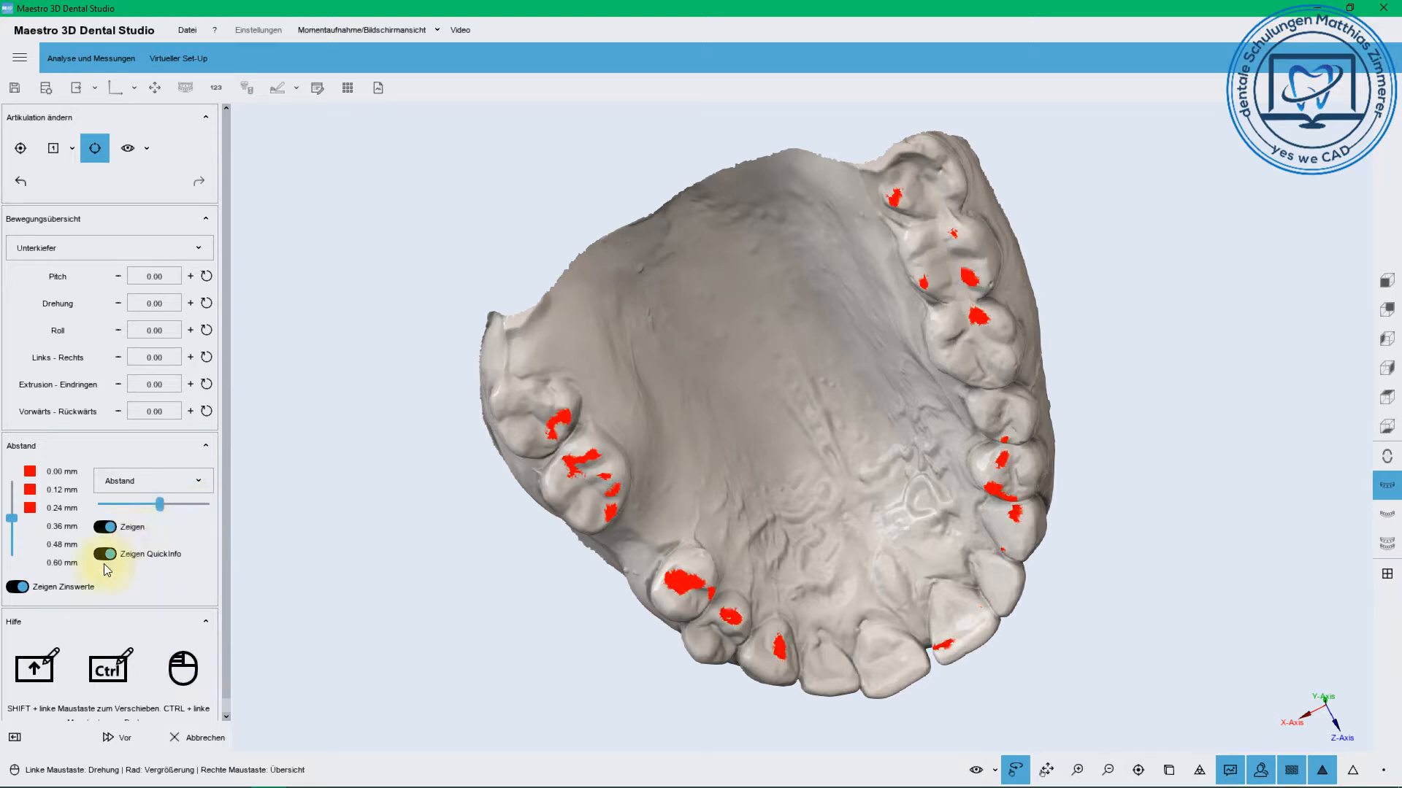
Switch the distance display off and on again, and read the QuickInfo distance at a molar contact
click(103, 527)
click(105, 528)
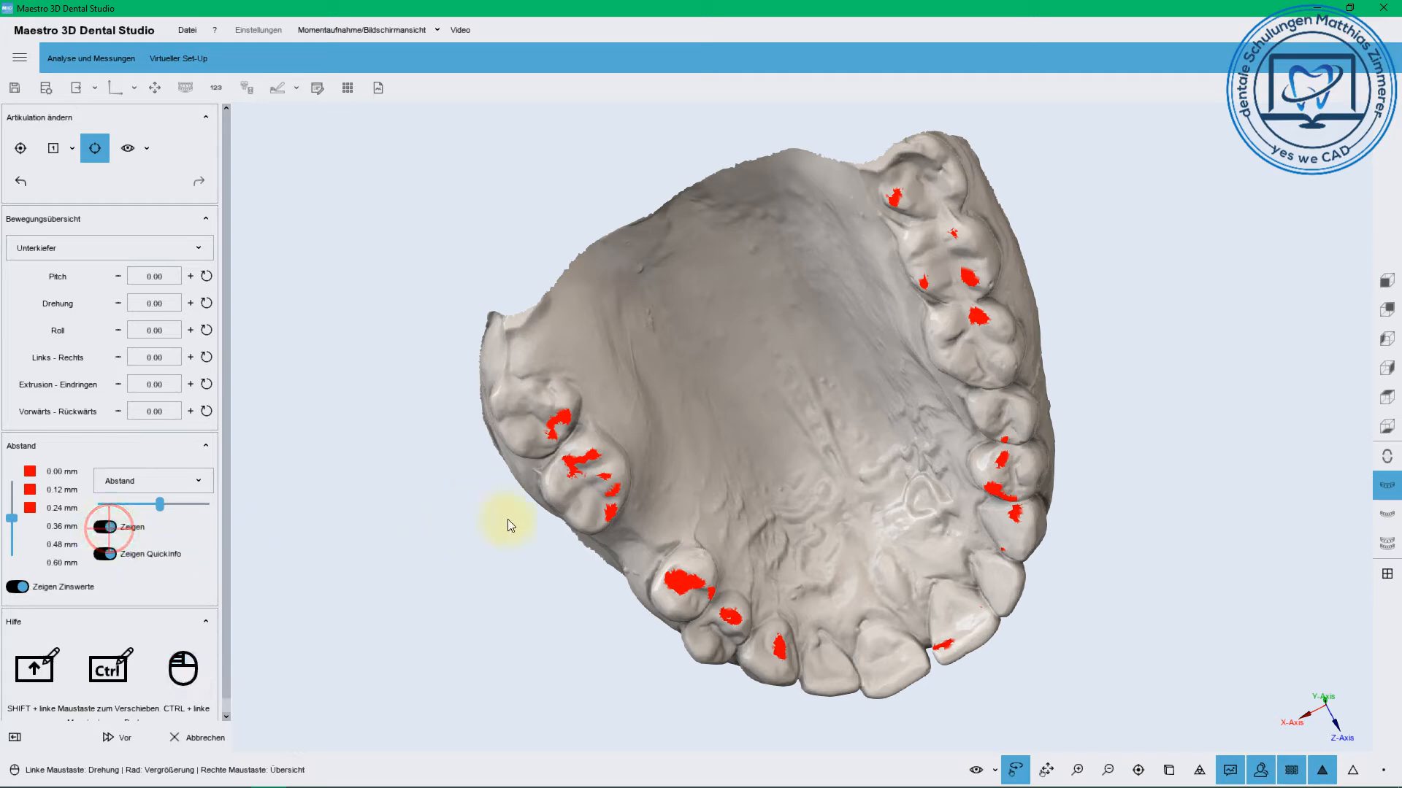
mouse_move(568, 465)
scroll(572, 467, down, 3)
scroll(572, 472, up, 8)
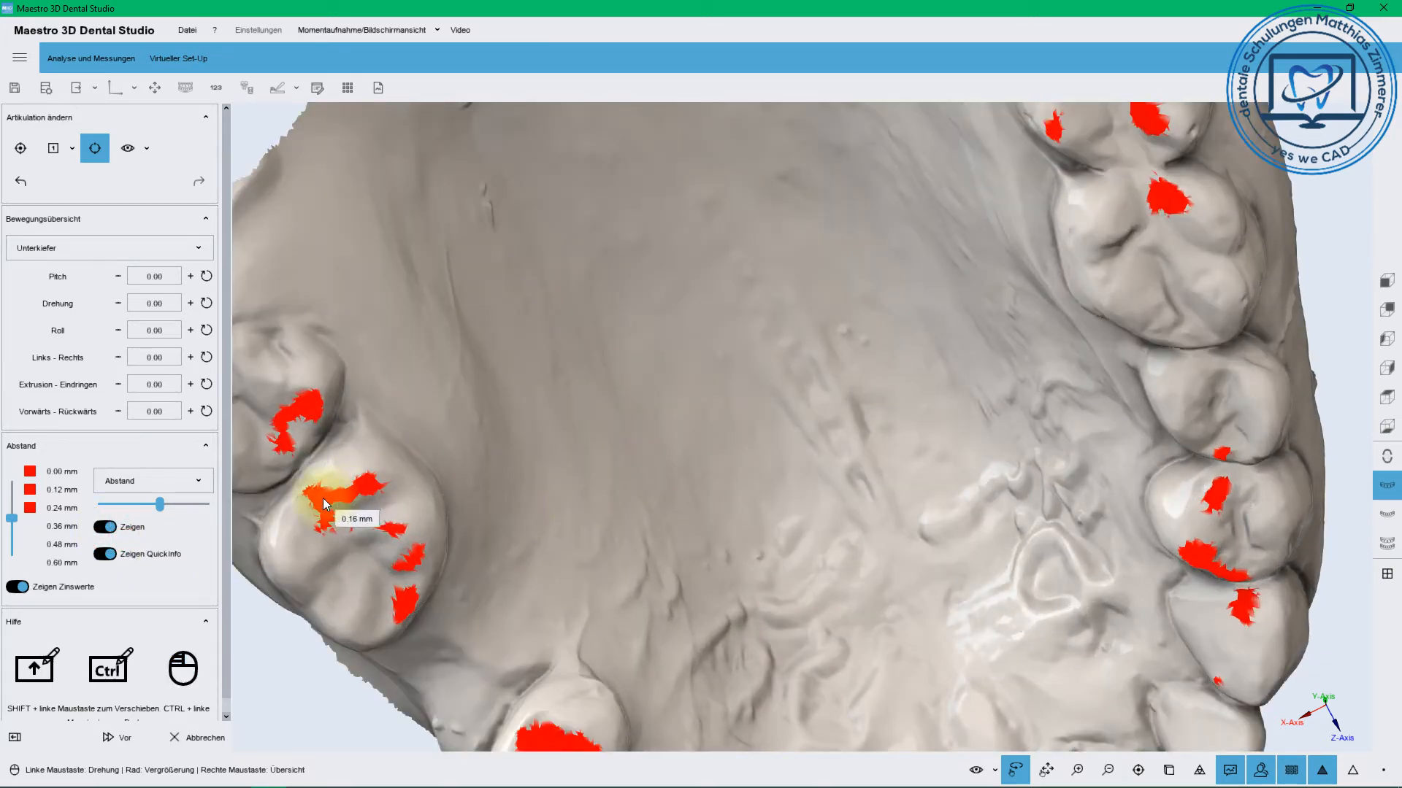
Switch the QuickInfo distances off and on again, and accept the articulation
click(105, 554)
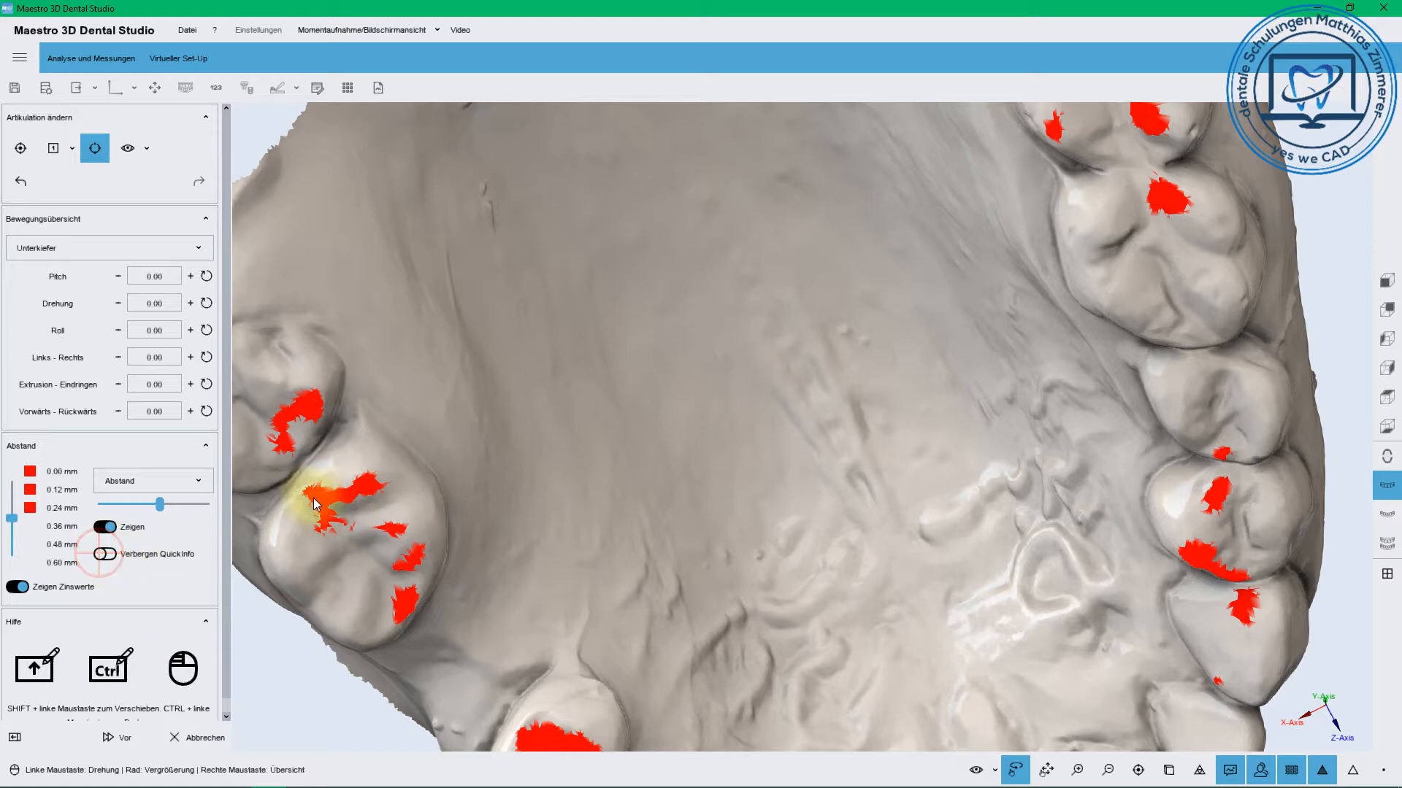
click(105, 554)
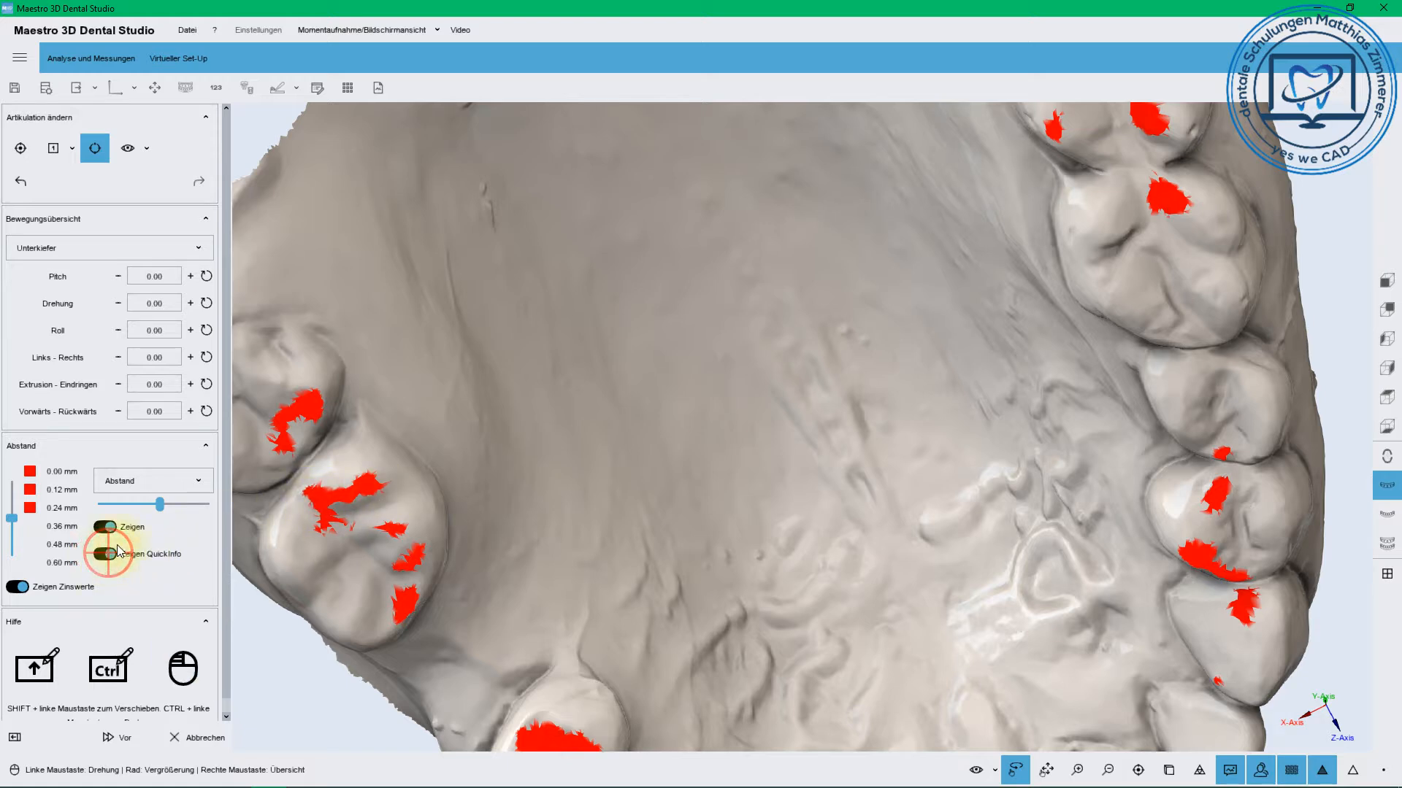
click(114, 737)
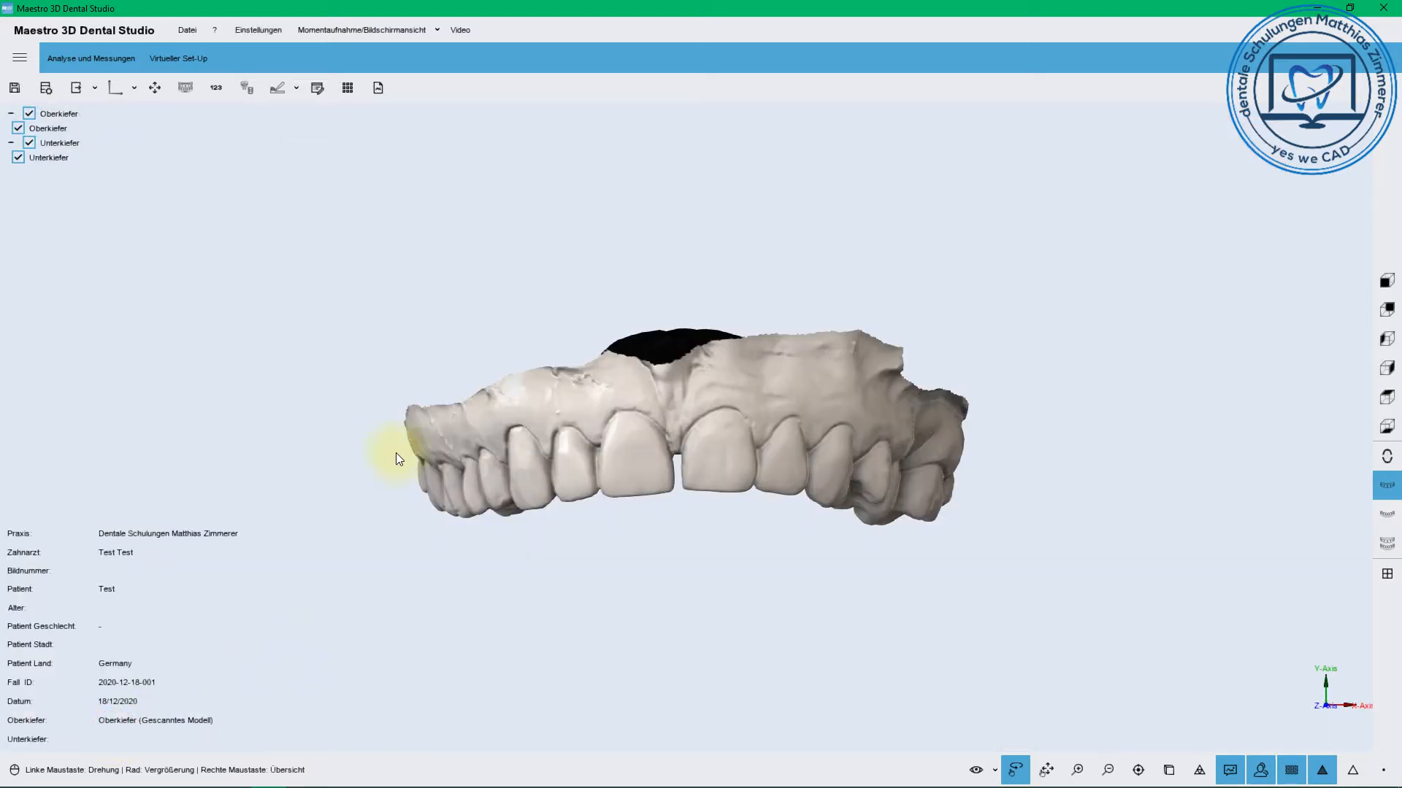
Start the virtual base and place cut-line points from the palate's rear edge along the buccal gum of the upper jaw's gap-free side
click(185, 87)
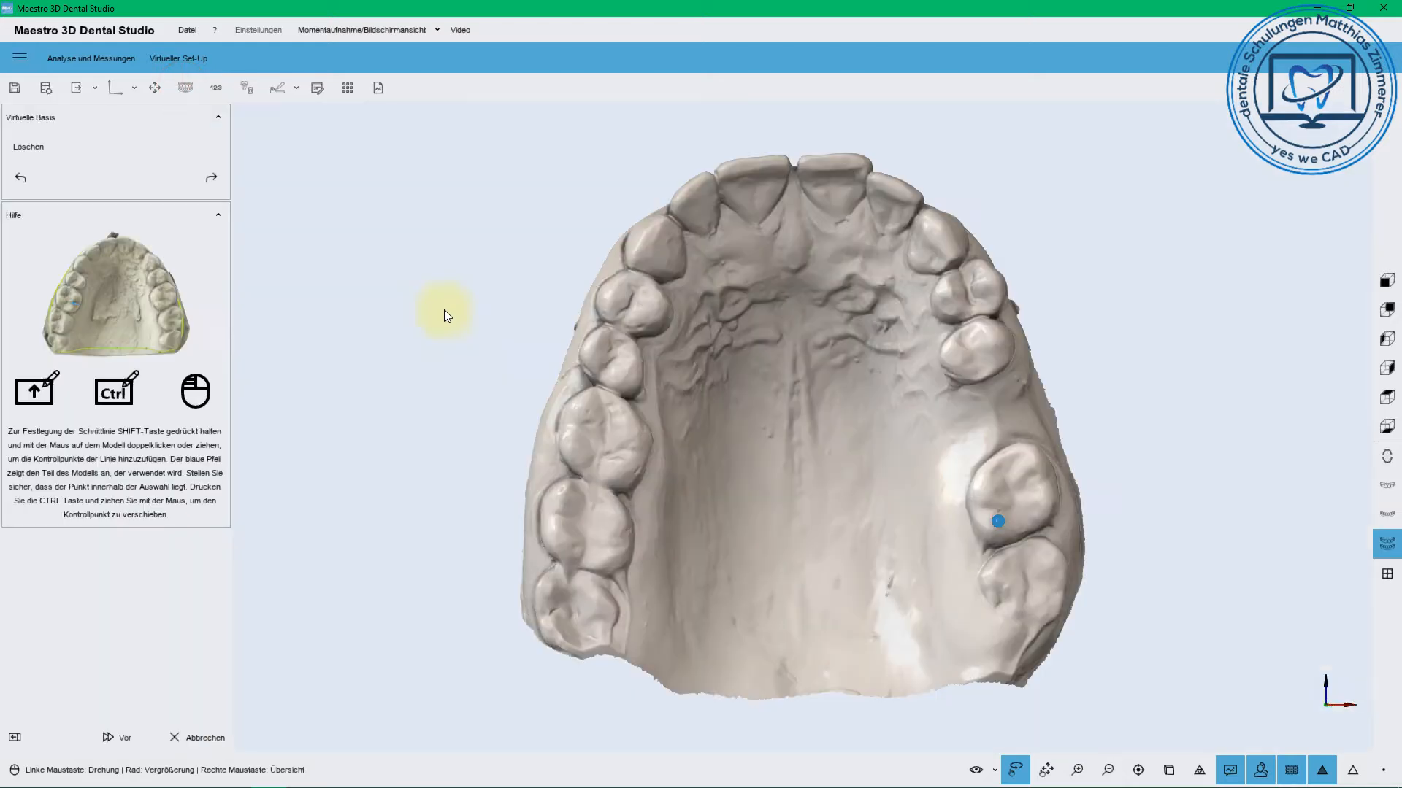
shift+double_click(805, 650)
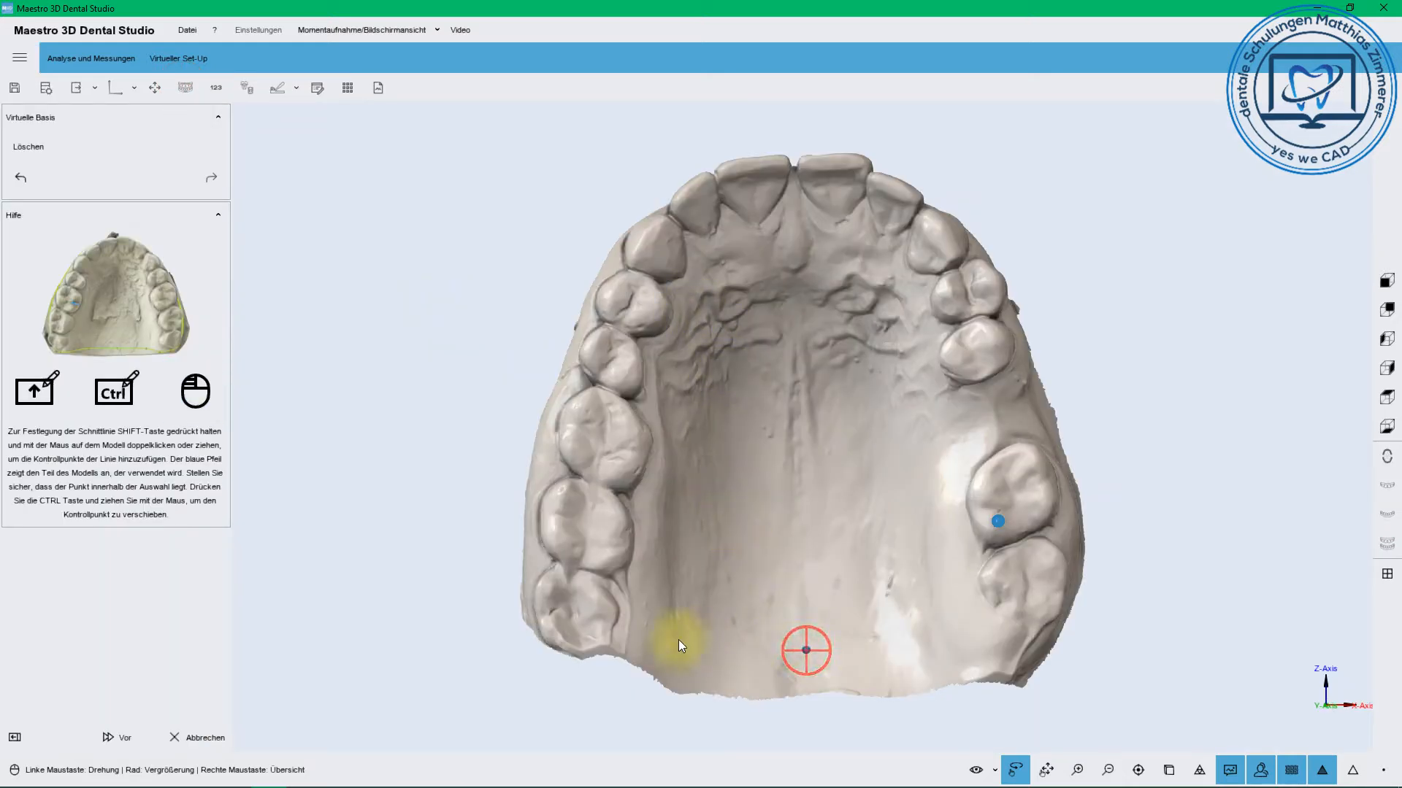
shift+double_click(655, 641)
drag(580, 649, 738, 576)
shift+double_click(739, 575)
shift+double_click(672, 455)
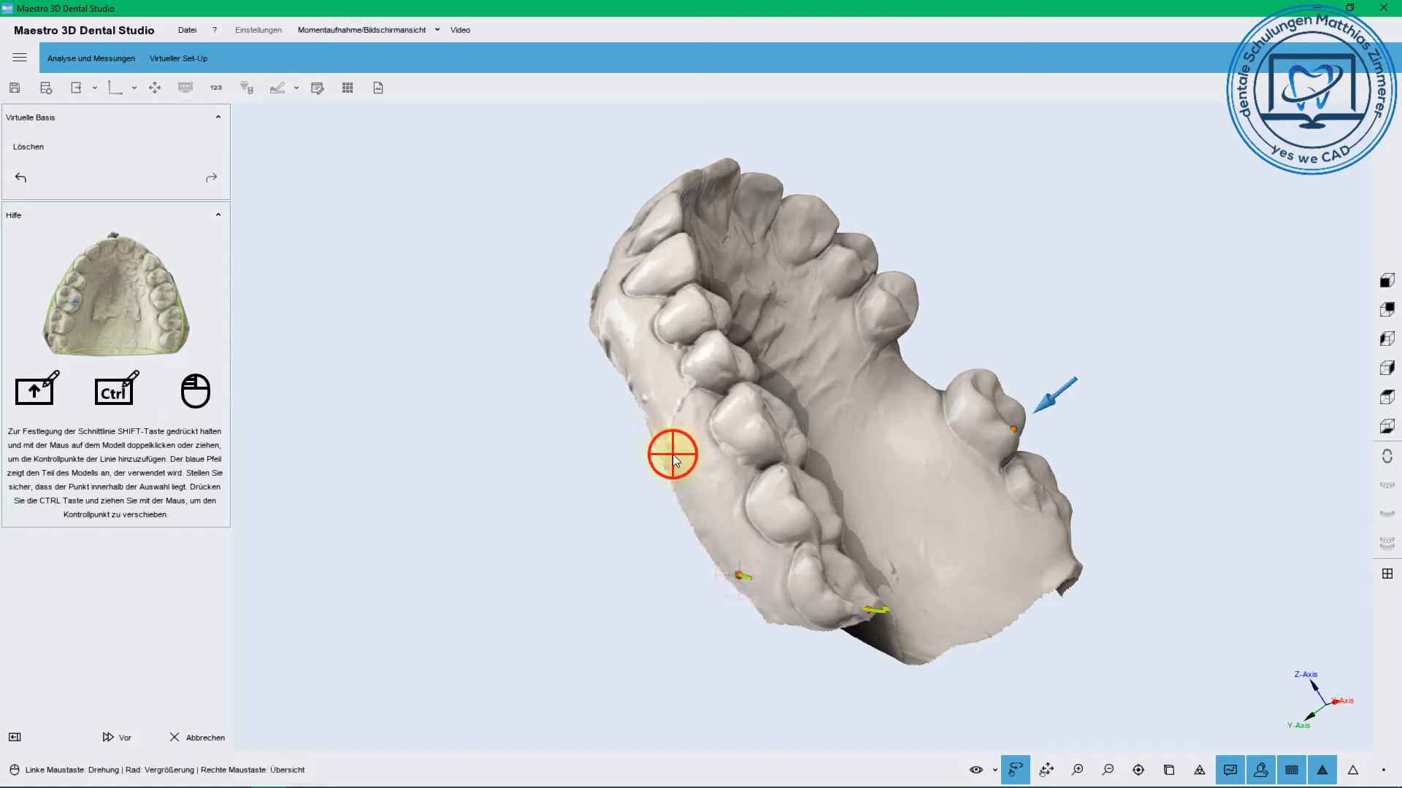
shift+double_click(619, 360)
Continue the upper jaw's cut line with two points along the gum edge above the front teeth
drag(603, 287, 744, 400)
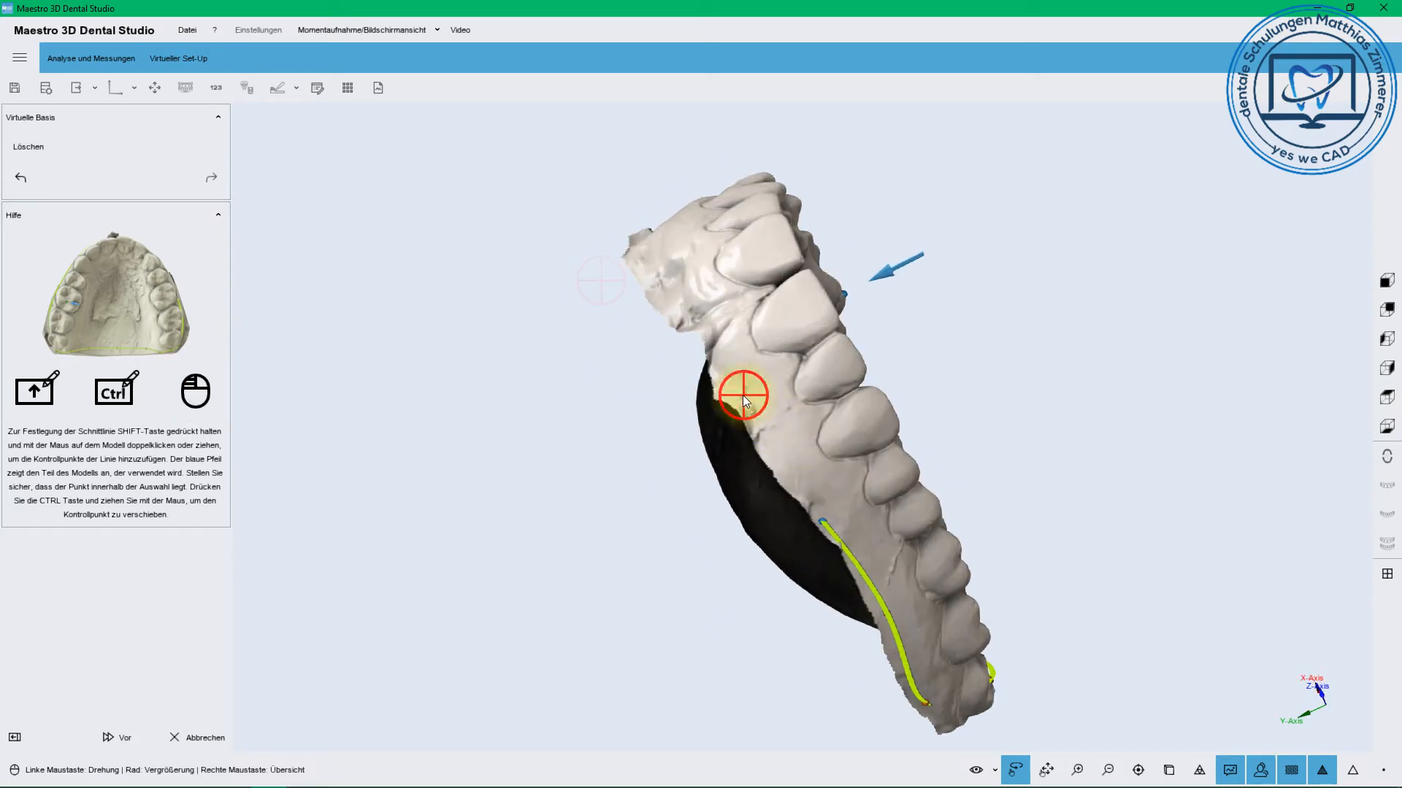
shift+double_click(708, 330)
shift+double_click(648, 268)
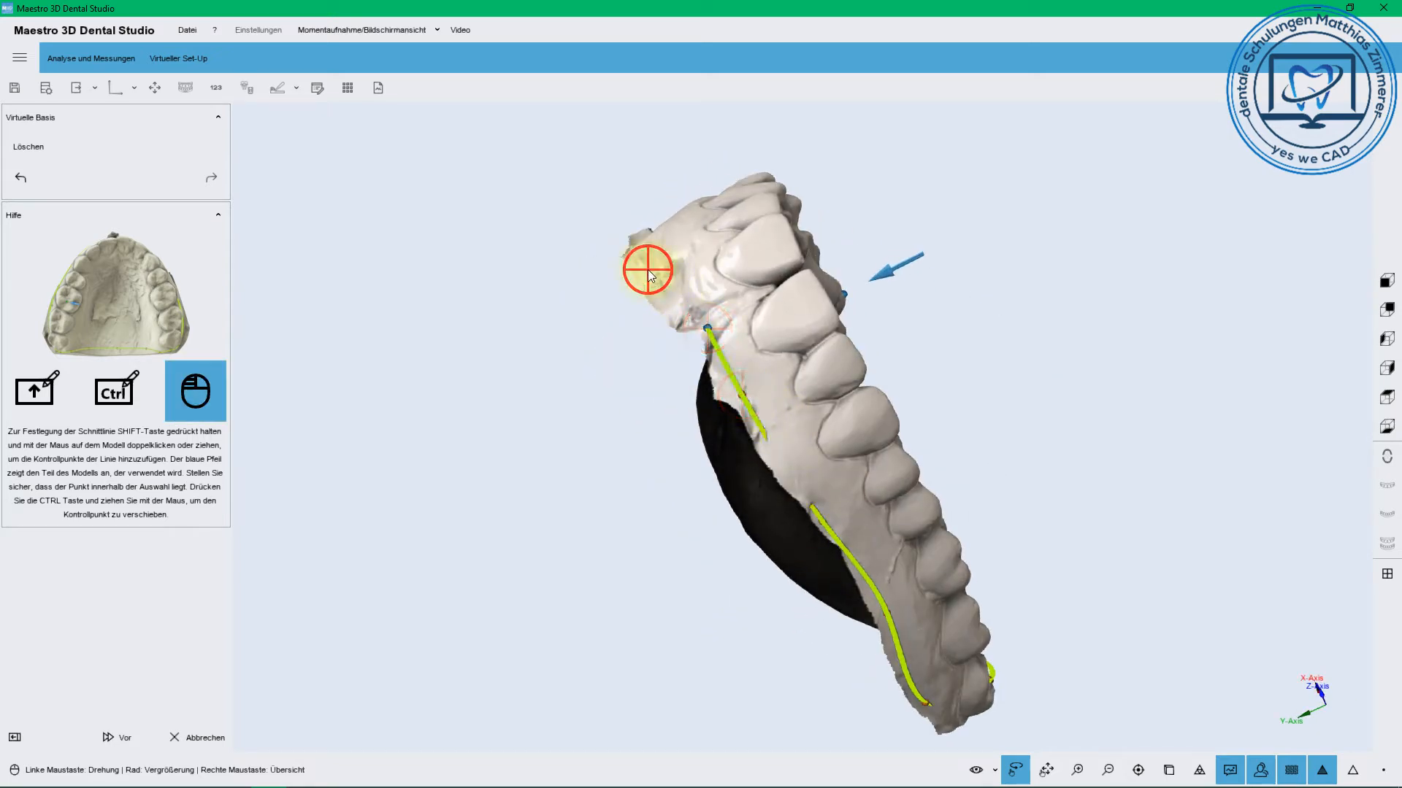
Continue the upper jaw's cut line with points along the buccal gum edge of the gap side back to the molars
drag(659, 264, 775, 406)
shift+double_click(773, 405)
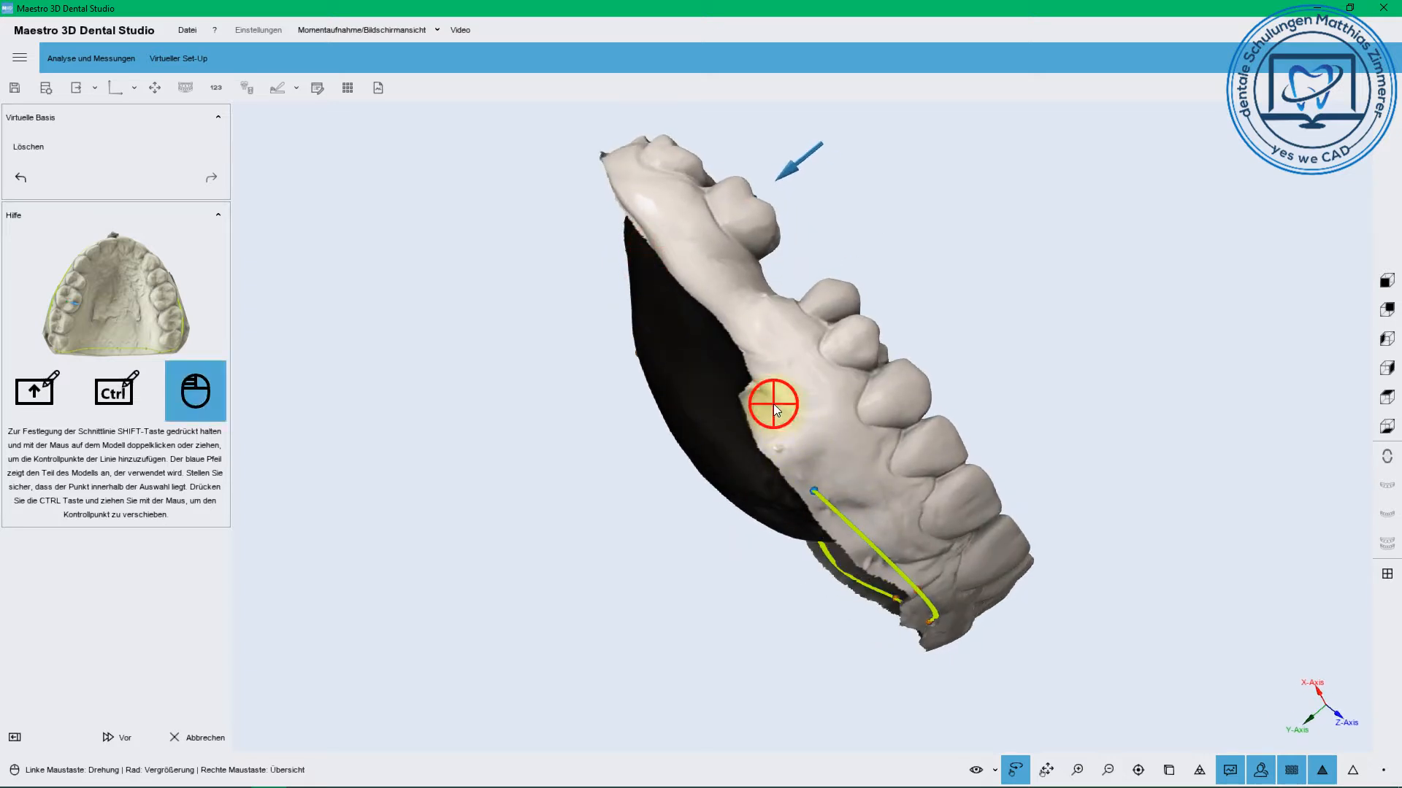
shift+double_click(731, 322)
shift+double_click(644, 214)
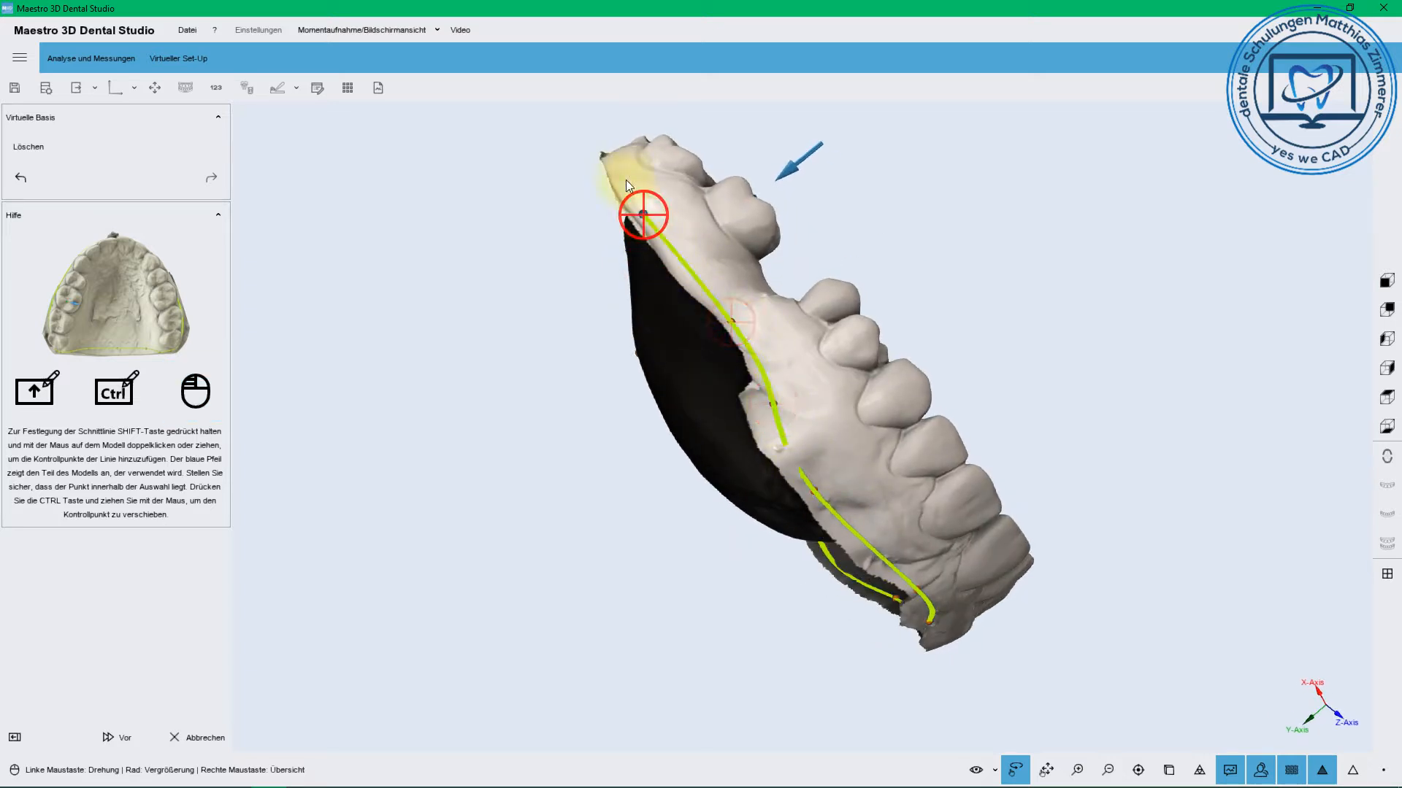
scroll(619, 164, up, 1)
shift+double_click(581, 108)
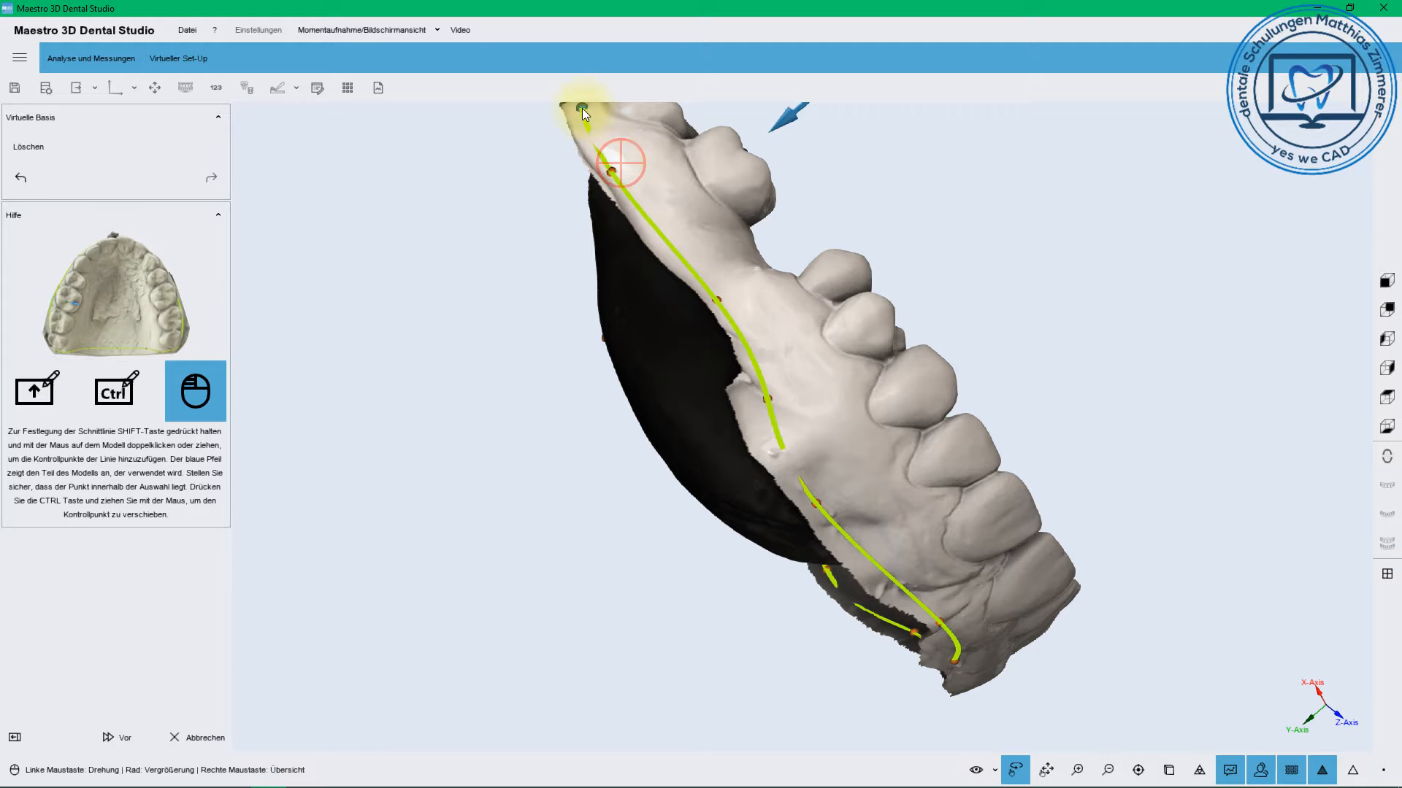
Finish the upper jaw's cut line around the gap side's rear molar to the palate's rear edge, and proceed to the lower jaw
drag(636, 132, 590, 650)
shift+double_click(583, 653)
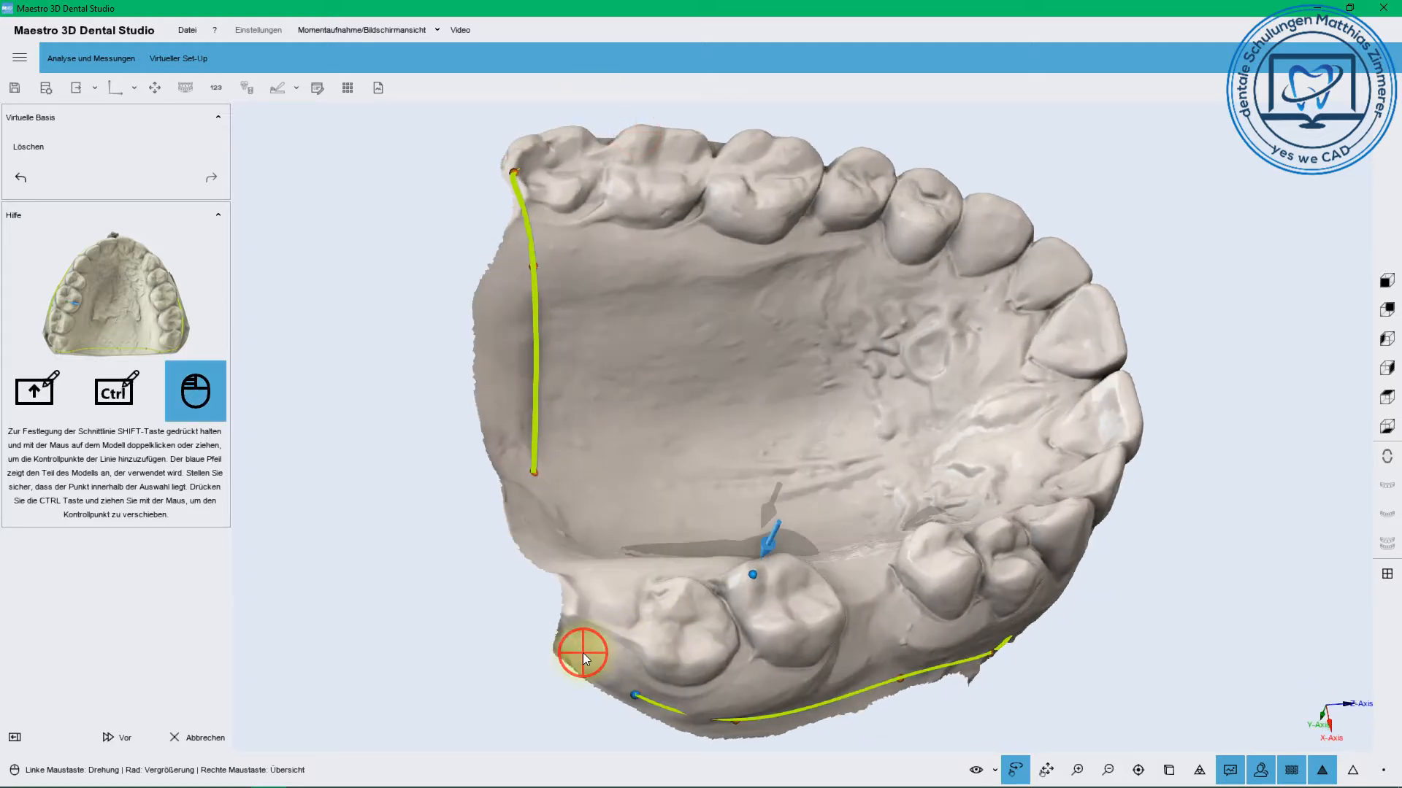
shift+double_click(582, 589)
shift+double_click(550, 533)
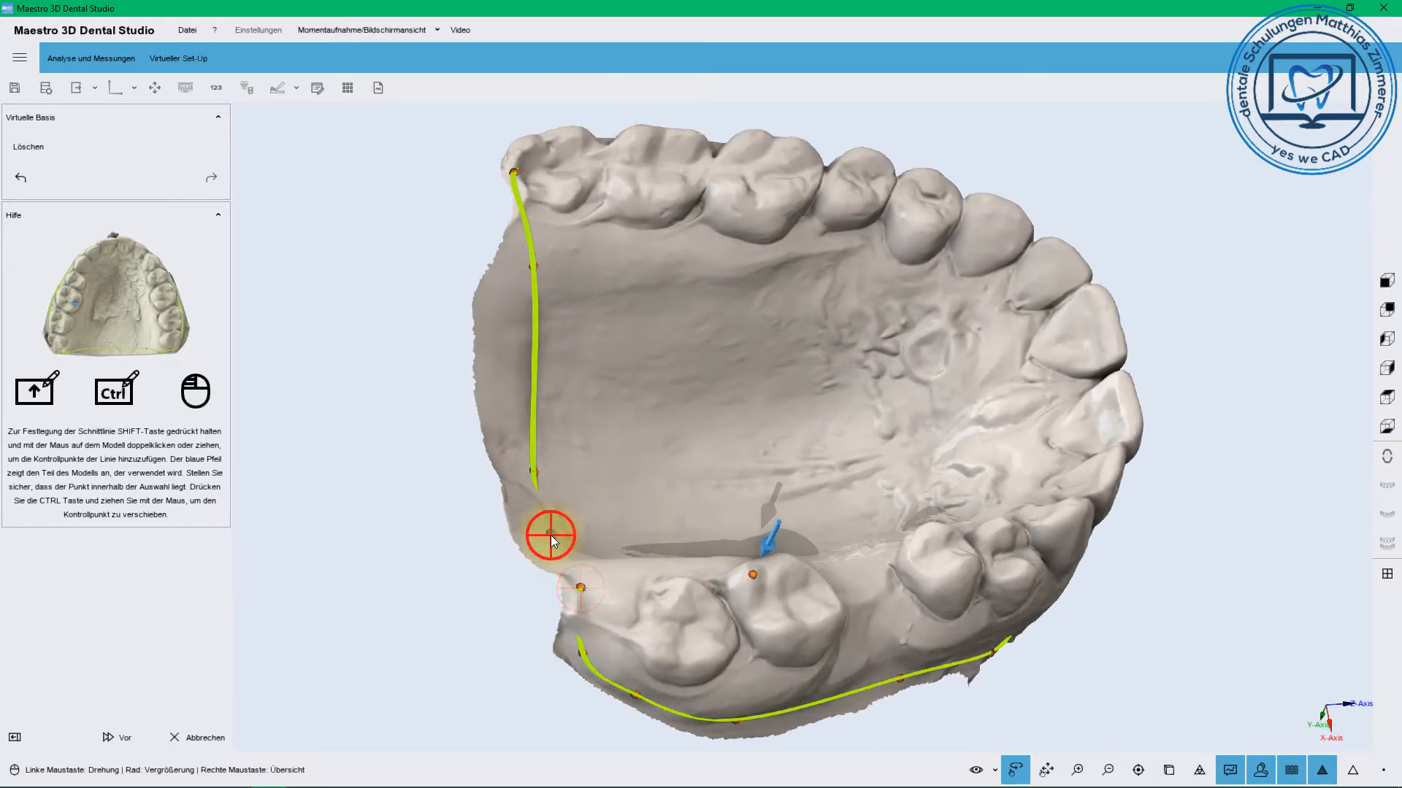
drag(620, 515, 617, 735)
shift+double_click(682, 715)
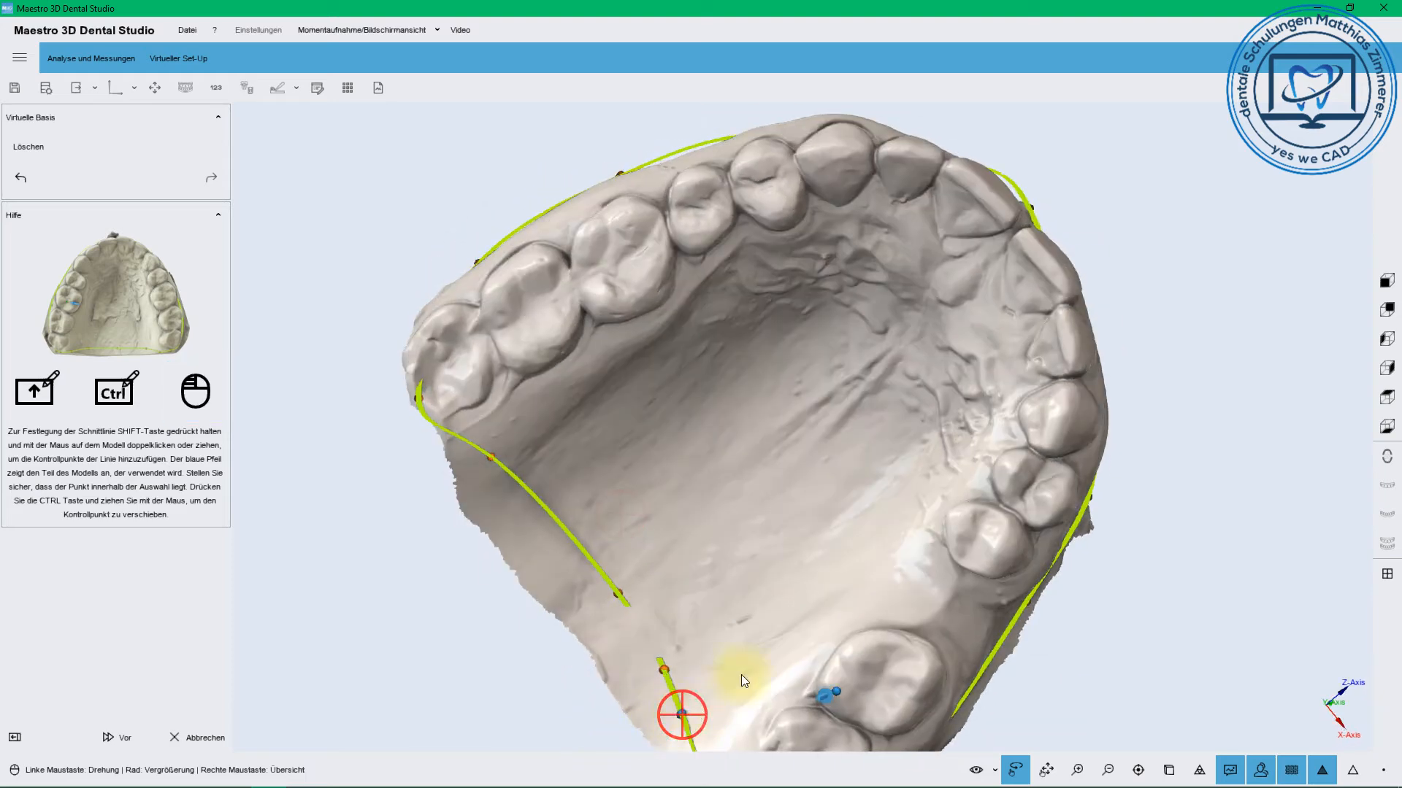
right_drag(759, 637, 735, 491)
drag(806, 522, 816, 516)
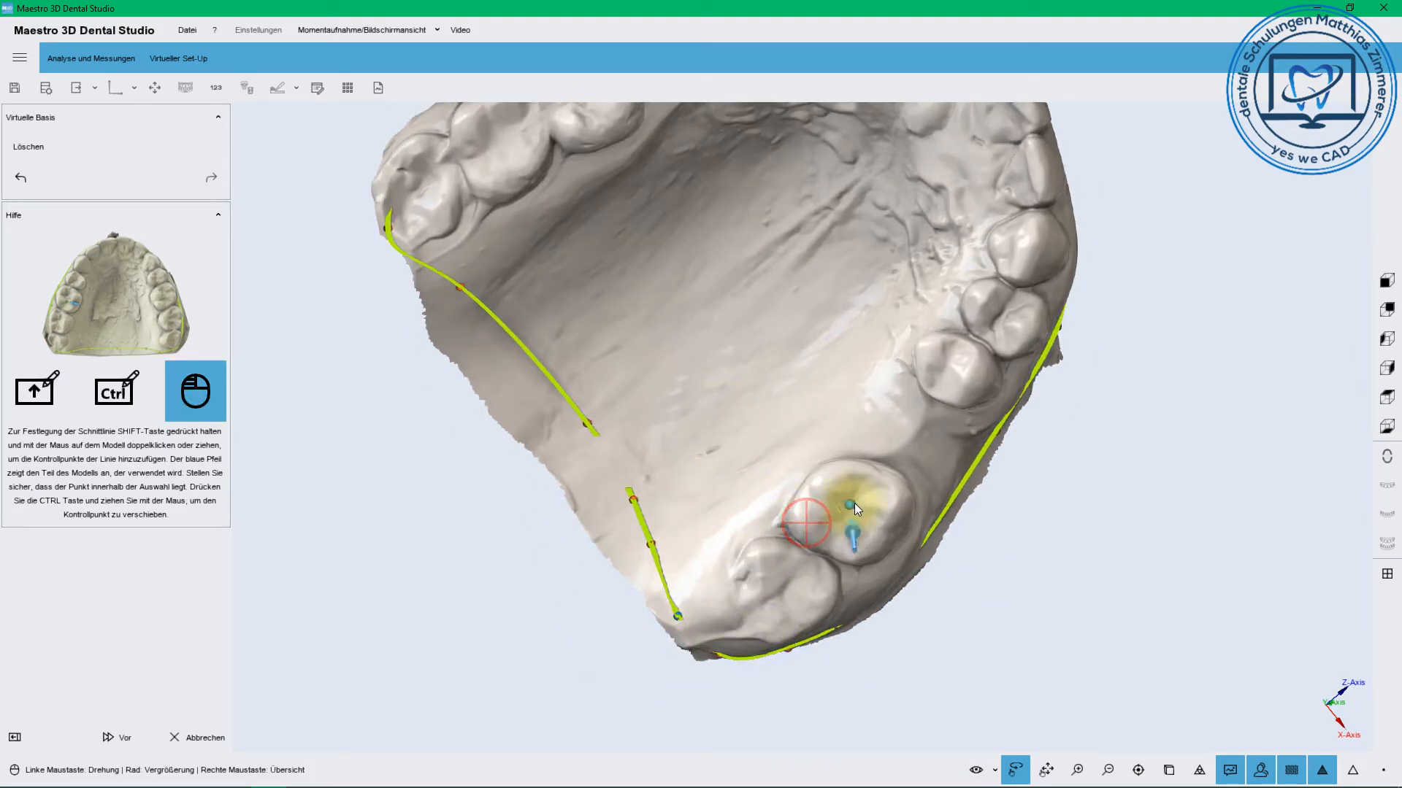
click(117, 737)
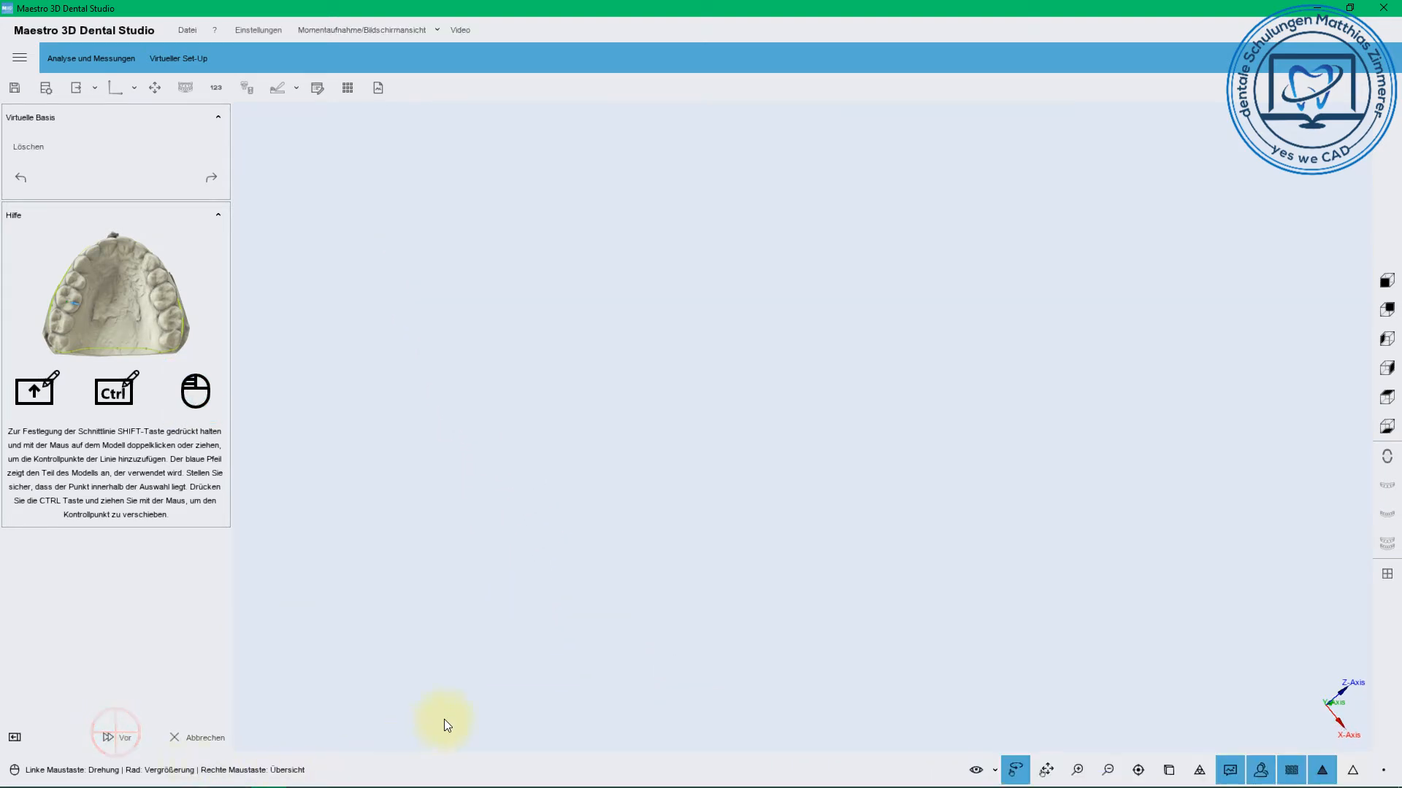
Place lower-jaw cut-line points along the buccal gum from below the front teeth to the last molar on the gap side
drag(769, 623, 785, 500)
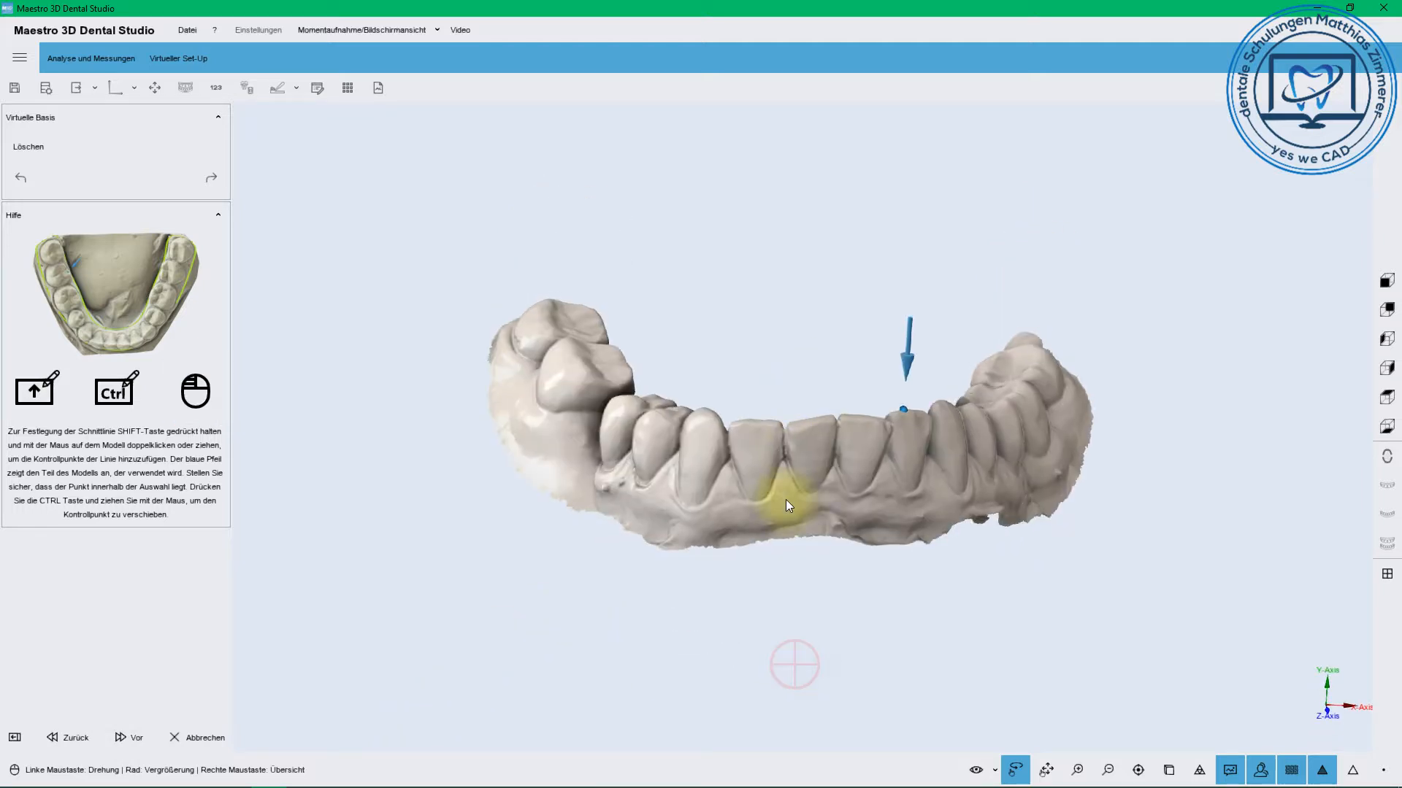
click(803, 523)
shift+drag(694, 534, 546, 474)
double_click(516, 453)
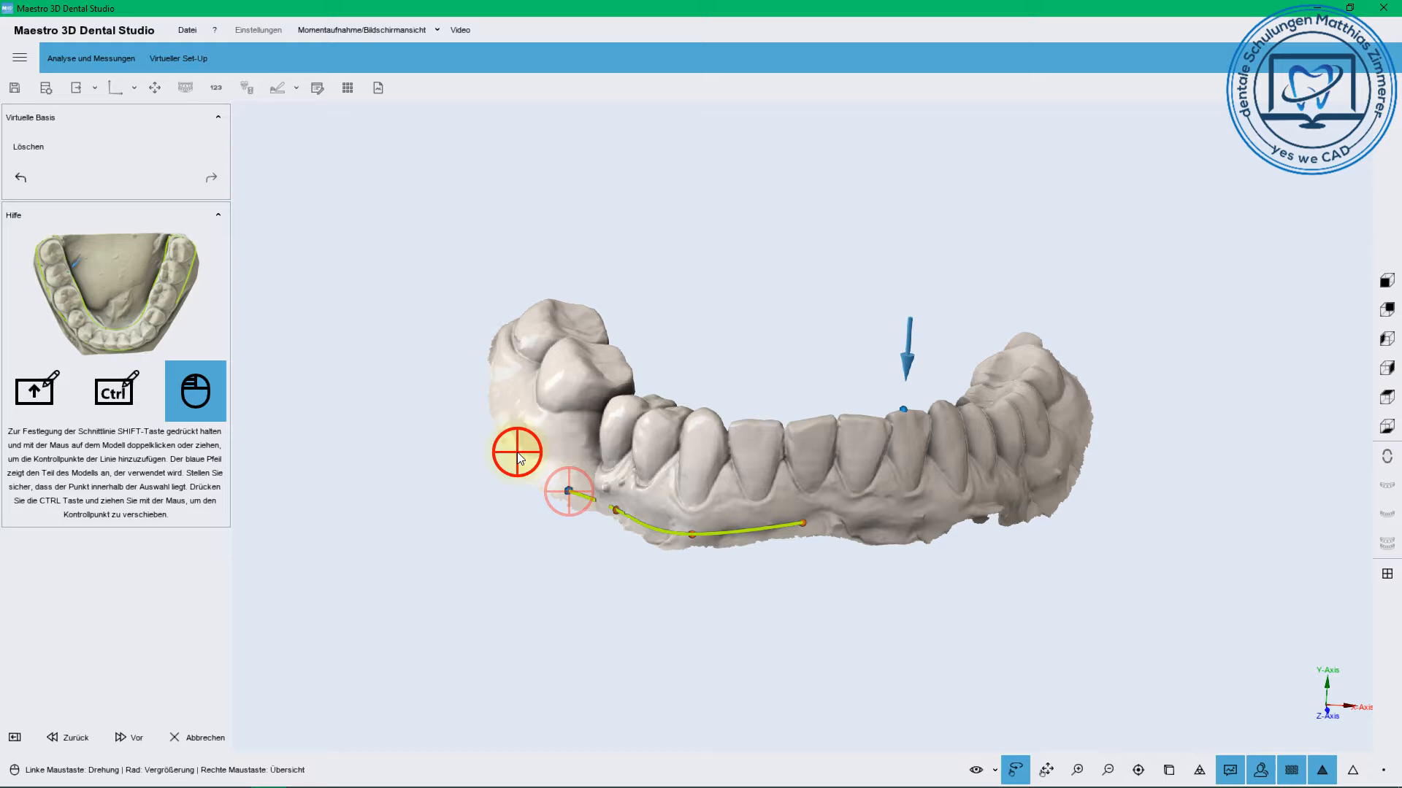
double_click(499, 356)
Continue the lower cut line behind the gap side's last molar and along the lingual gum edge to behind the front teeth
drag(530, 325, 885, 693)
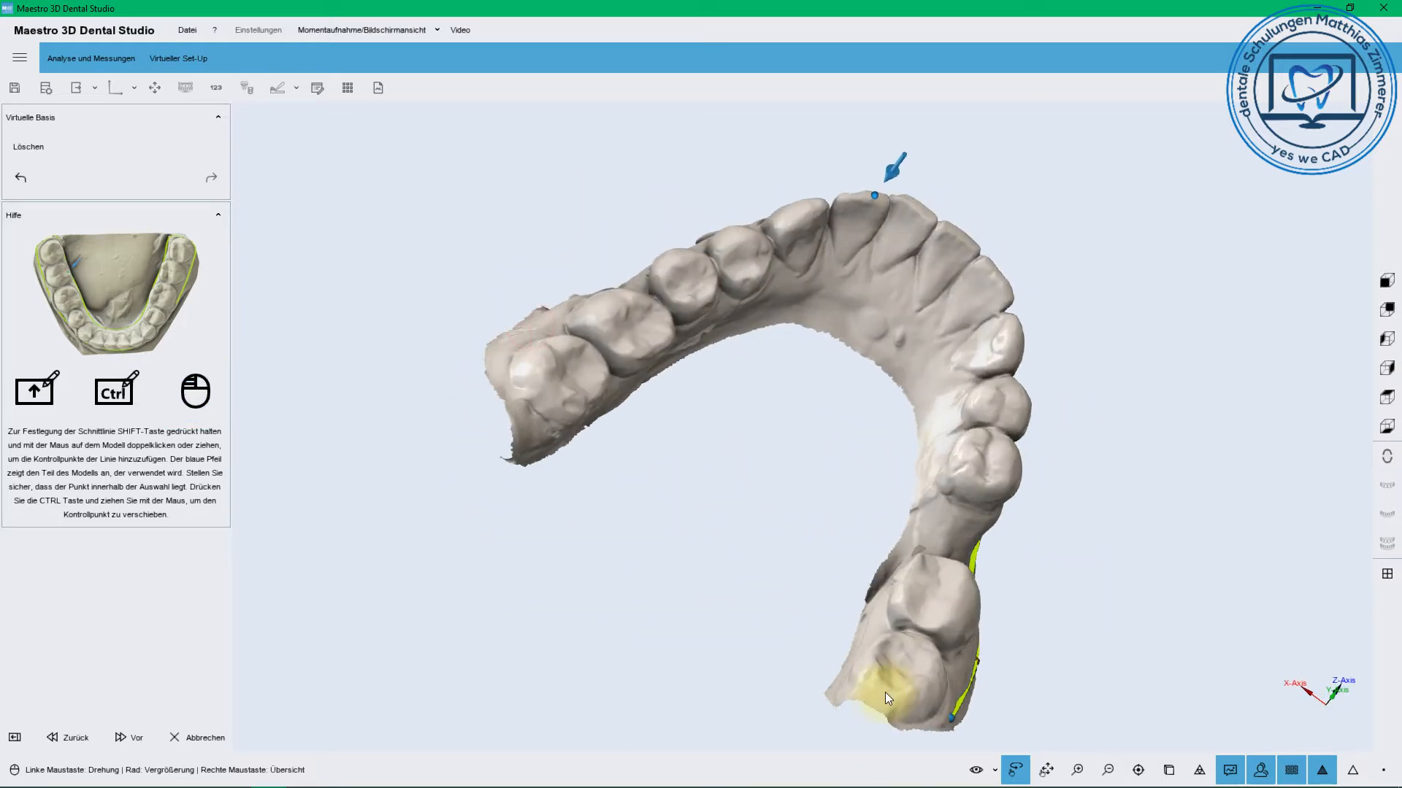
double_click(874, 701)
drag(878, 621, 1051, 650)
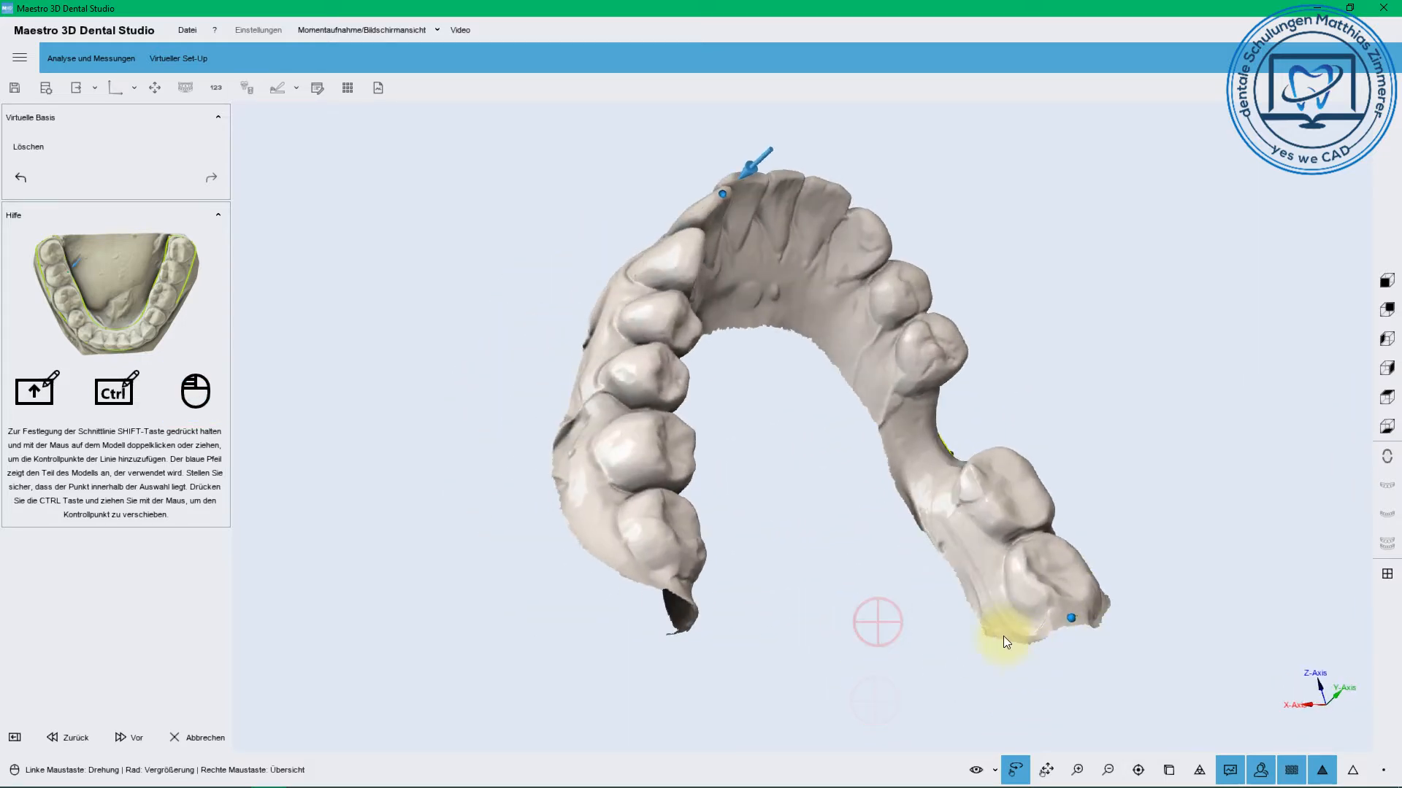
double_click(1001, 631)
double_click(956, 563)
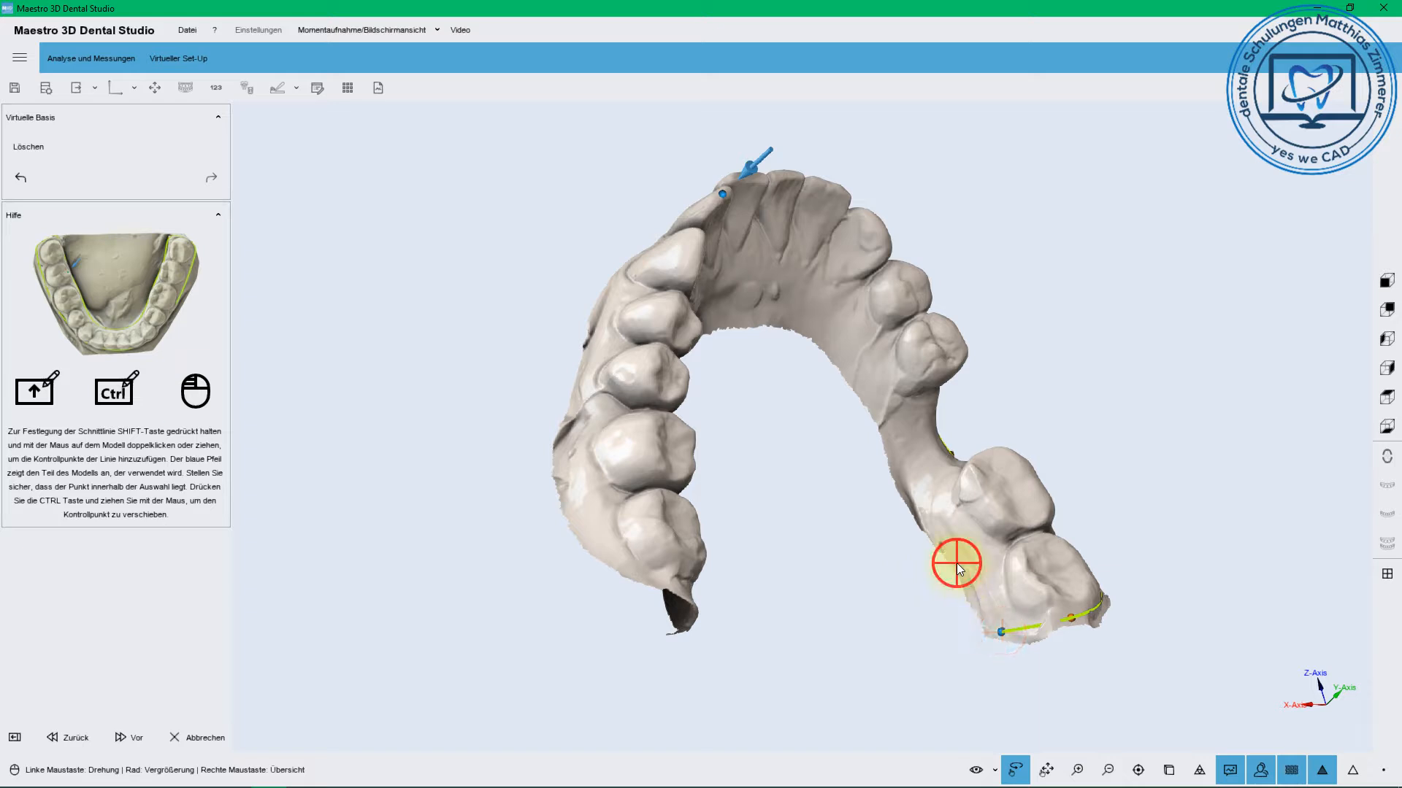
double_click(900, 476)
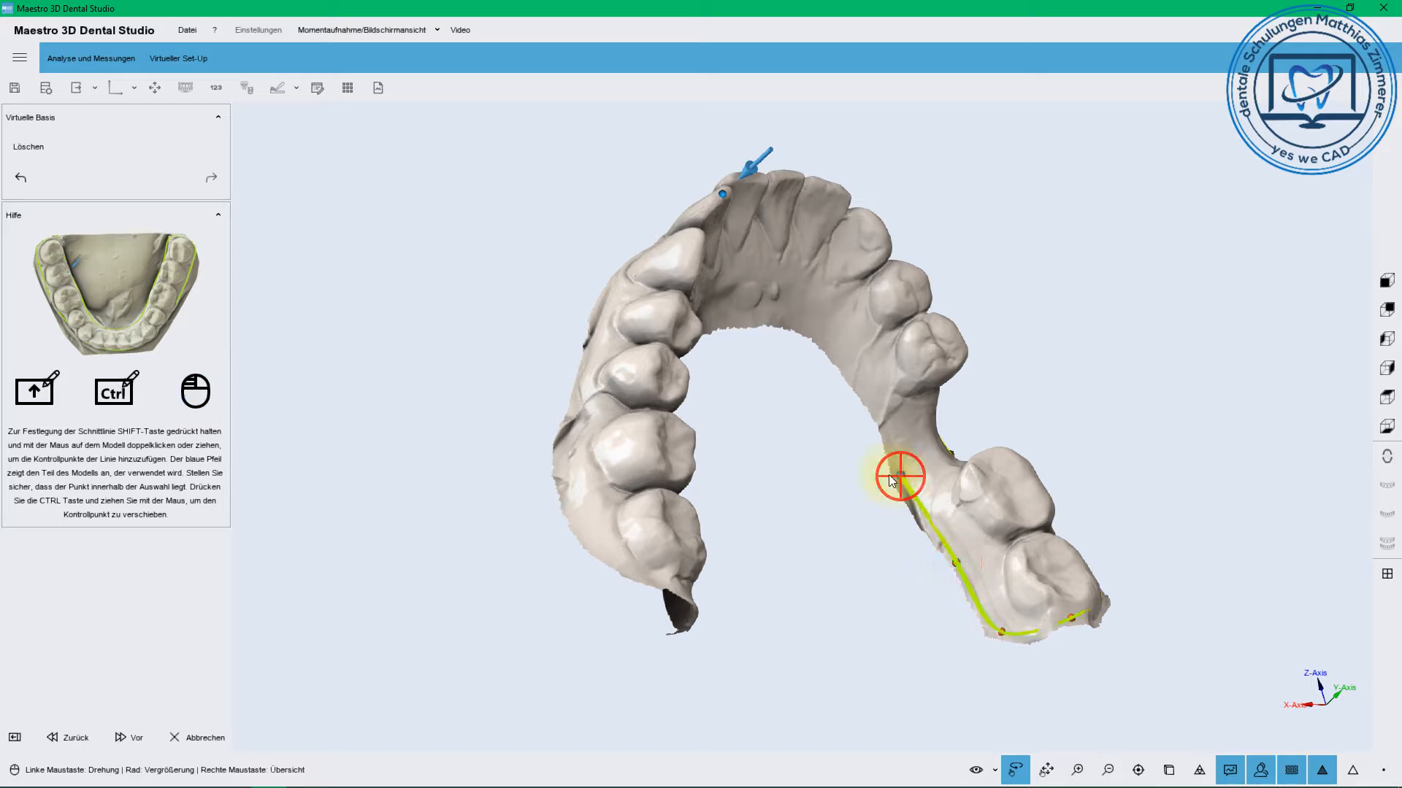
double_click(840, 361)
double_click(786, 322)
double_click(718, 312)
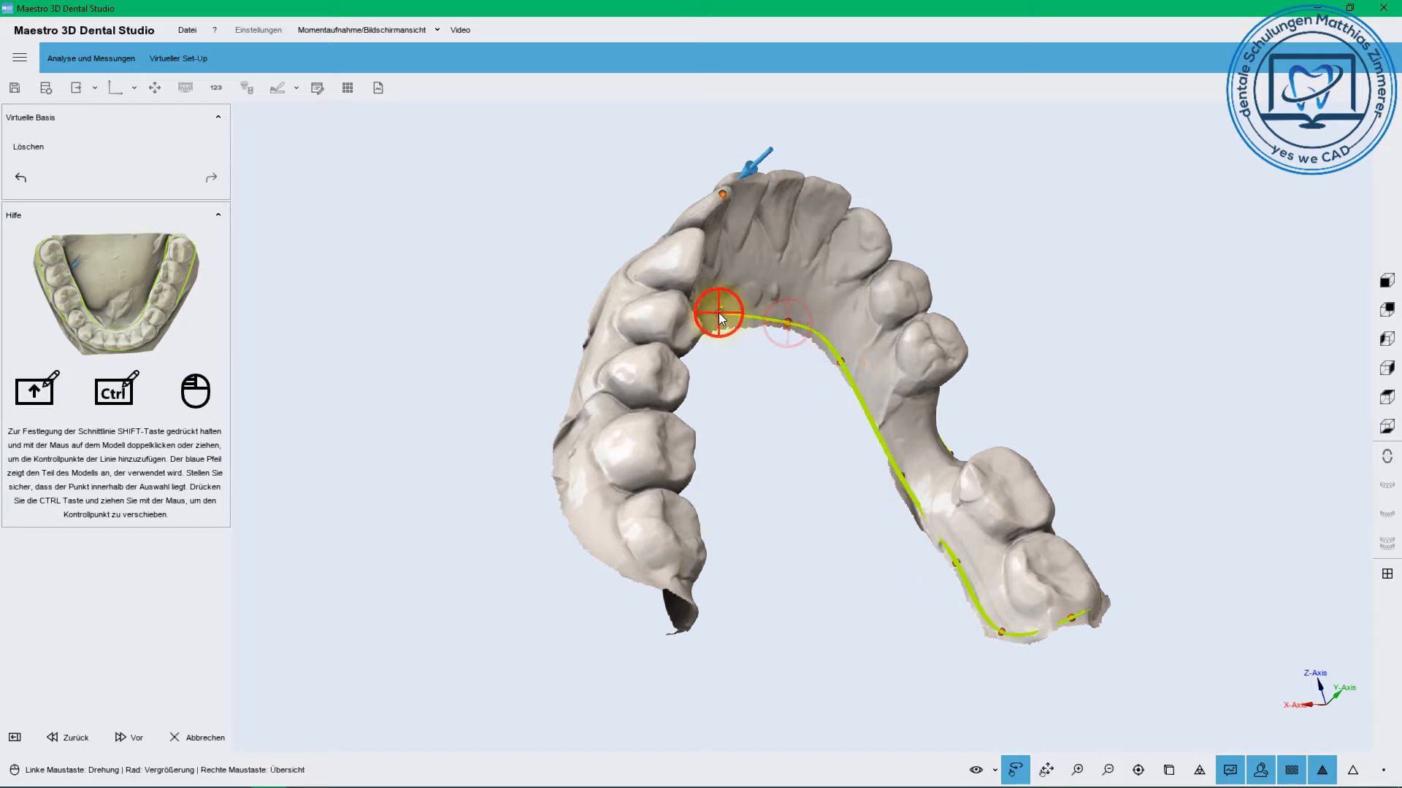
Extend the lower cut line along the lingual gum of the gap-free side to its last molar, inserting a correcting point behind the front teeth
drag(719, 313, 720, 371)
drag(636, 497, 677, 505)
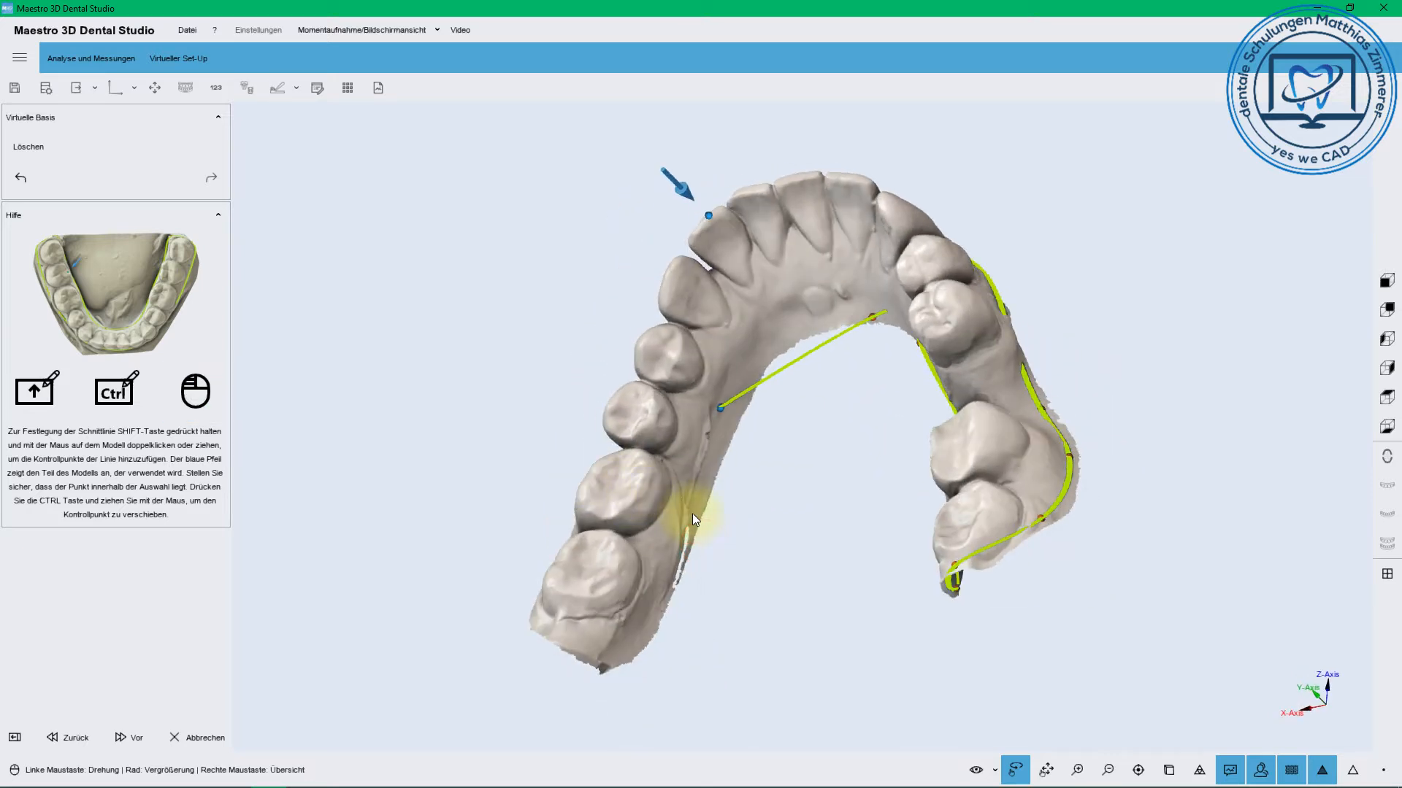
shift+double_click(692, 514)
shift+double_click(646, 606)
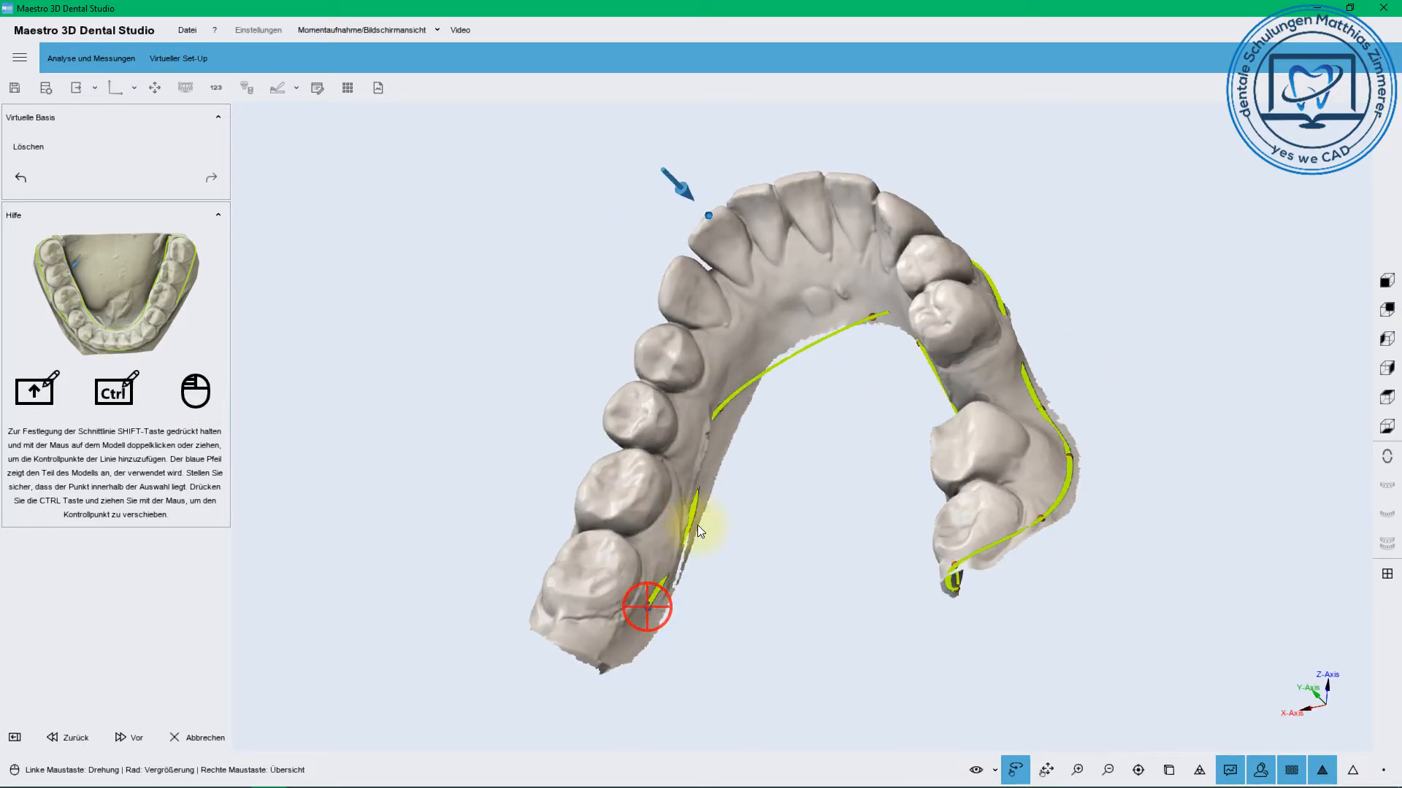
shift+double_click(784, 344)
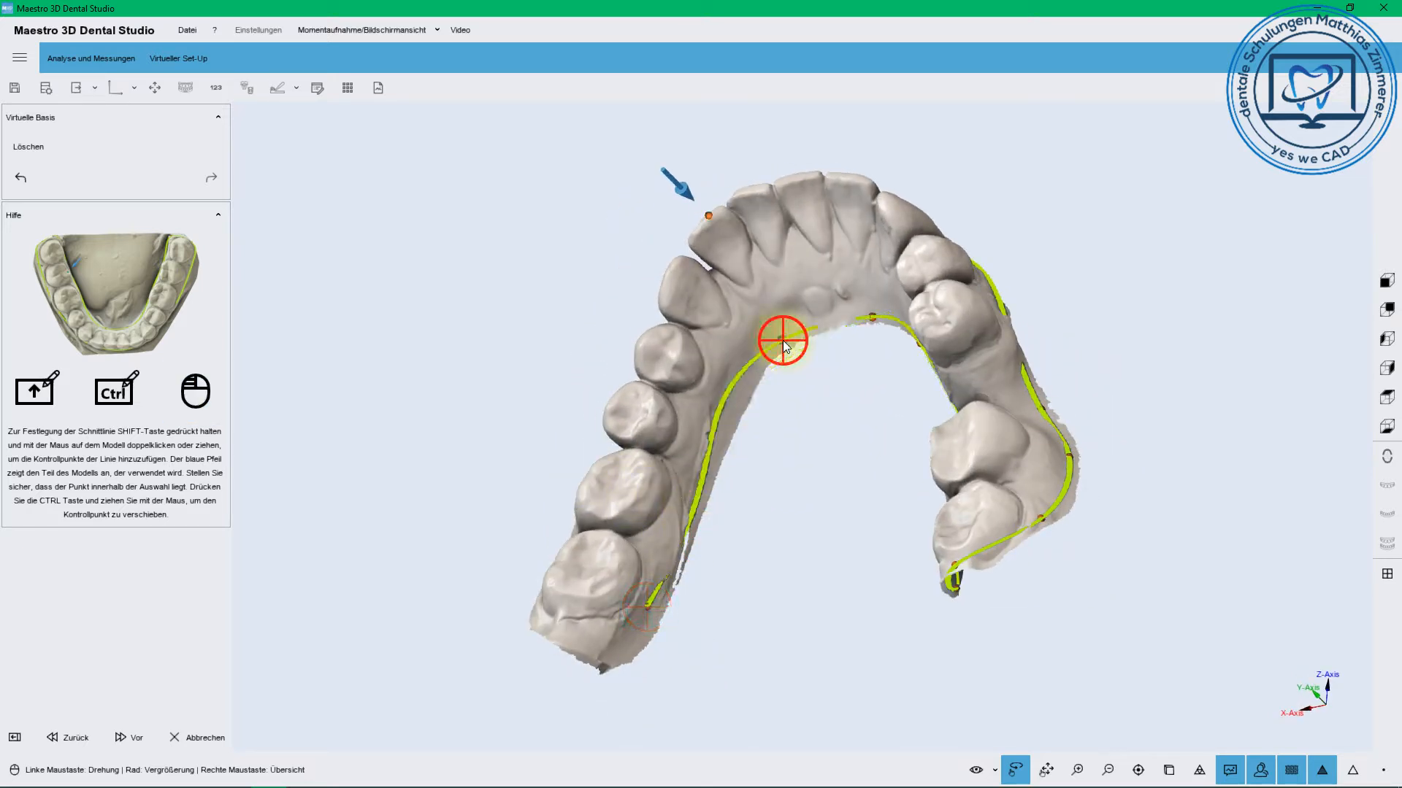
shift+double_click(572, 635)
Complete the lower cut line along the buccal gum from the gap-free side's last molar to the front teeth, and proceed to the base shape
drag(589, 536, 932, 575)
shift+double_click(745, 702)
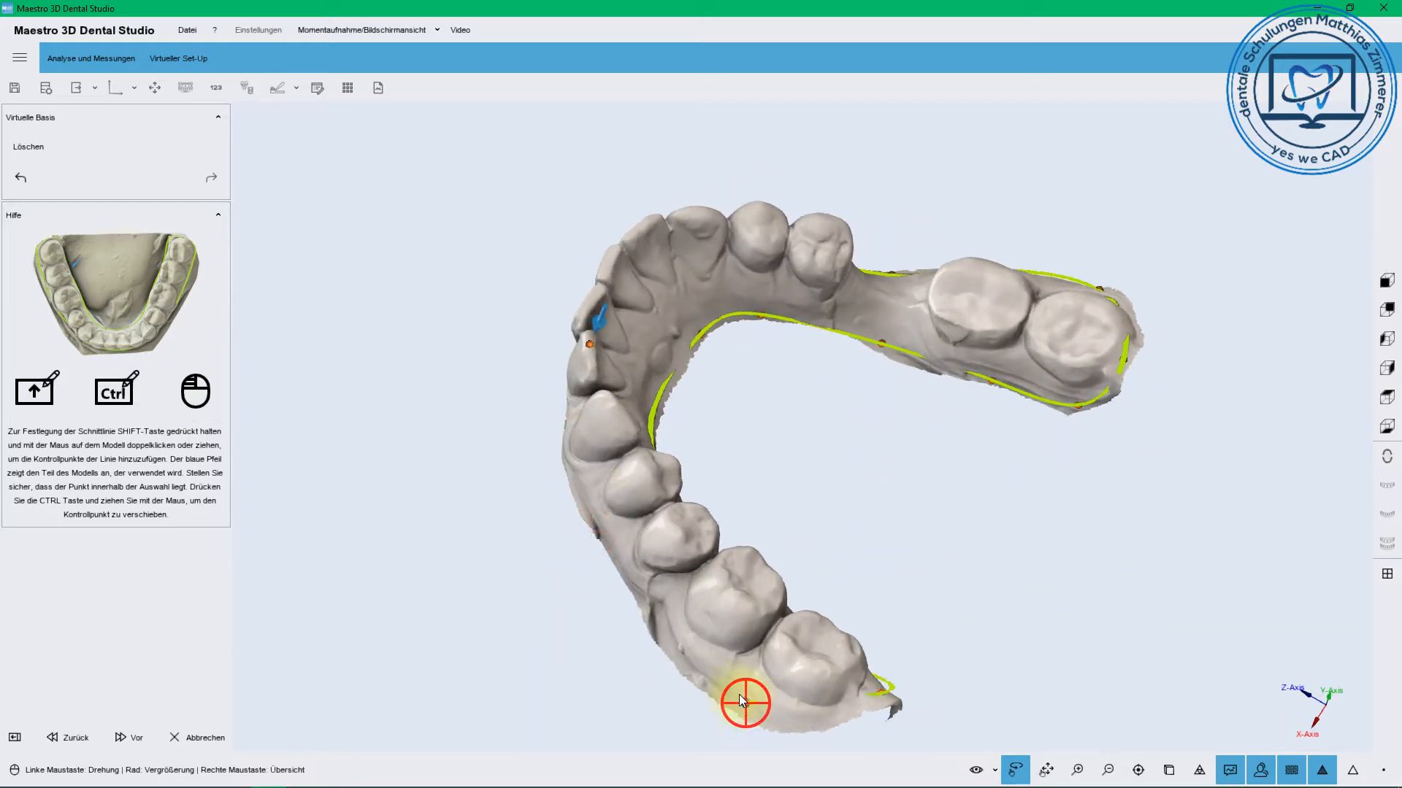
shift+double_click(664, 622)
shift+double_click(595, 521)
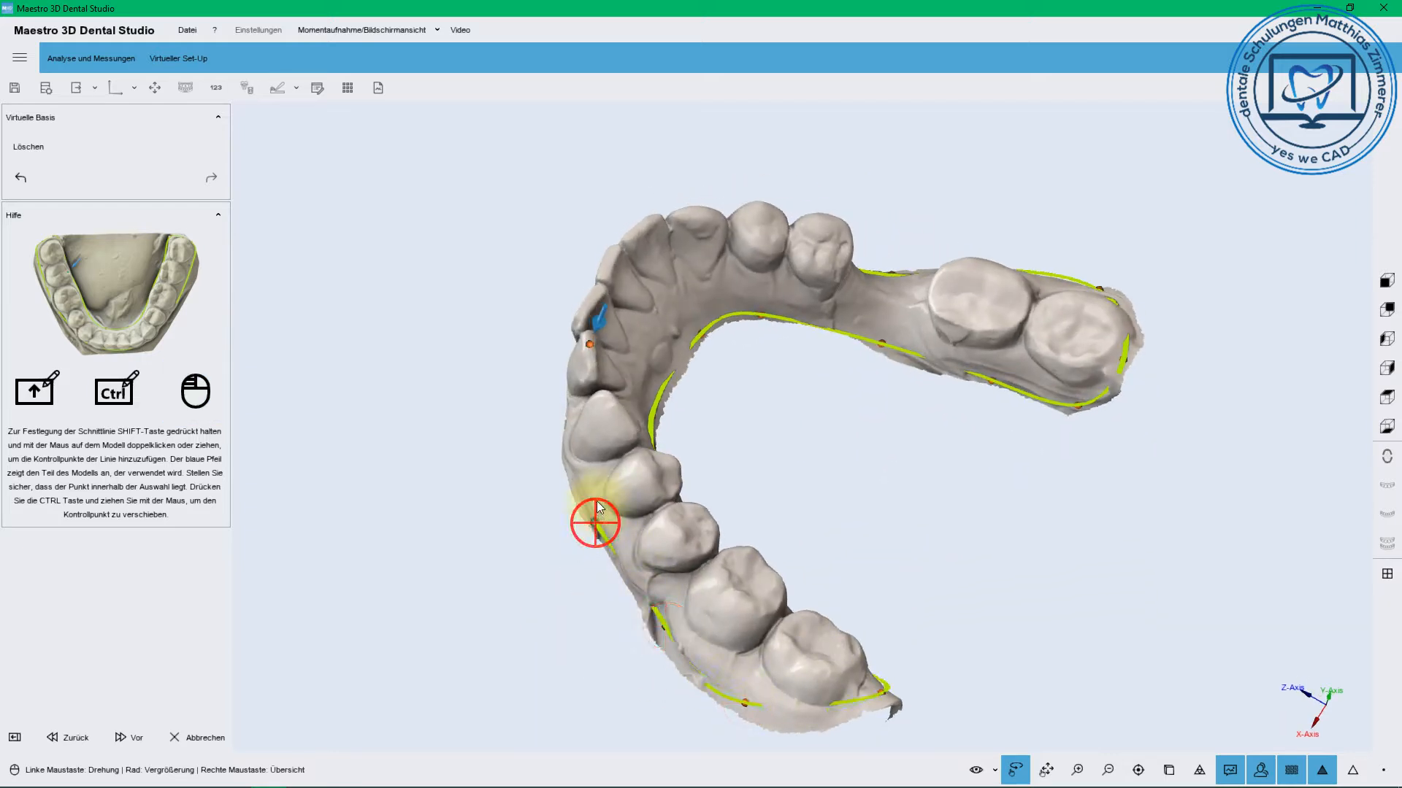
drag(597, 506, 818, 532)
shift+double_click(763, 519)
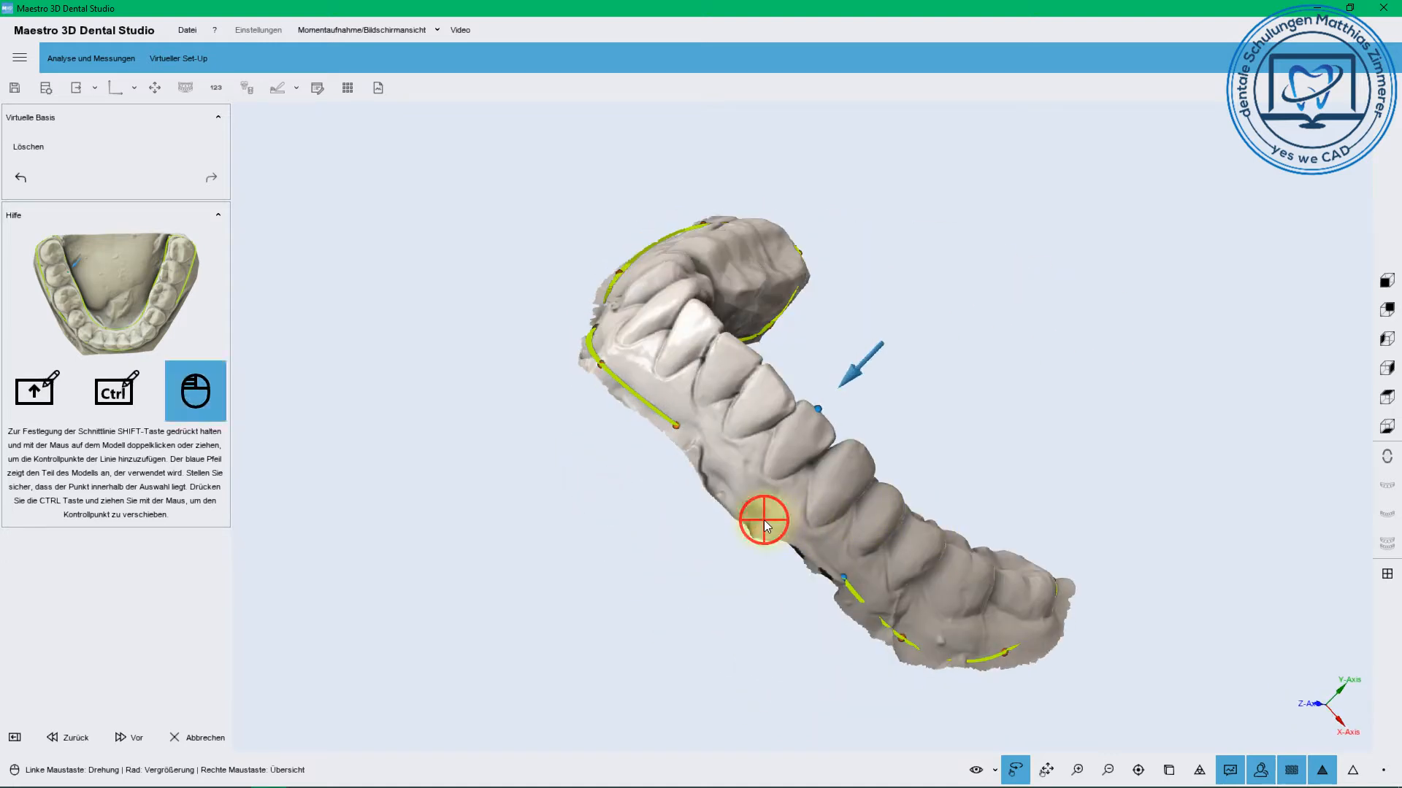
shift+double_click(718, 476)
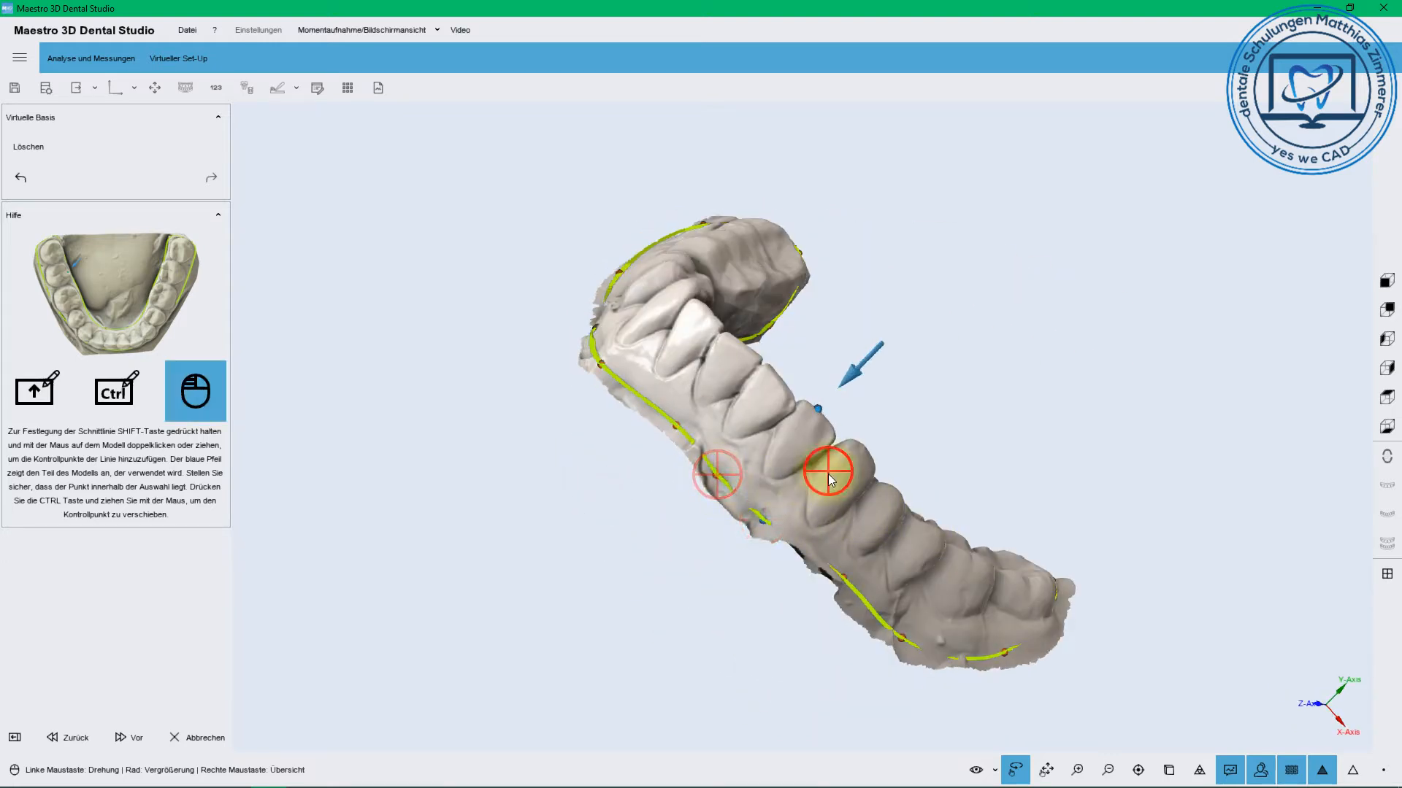
drag(724, 484, 575, 447)
shift+double_click(575, 445)
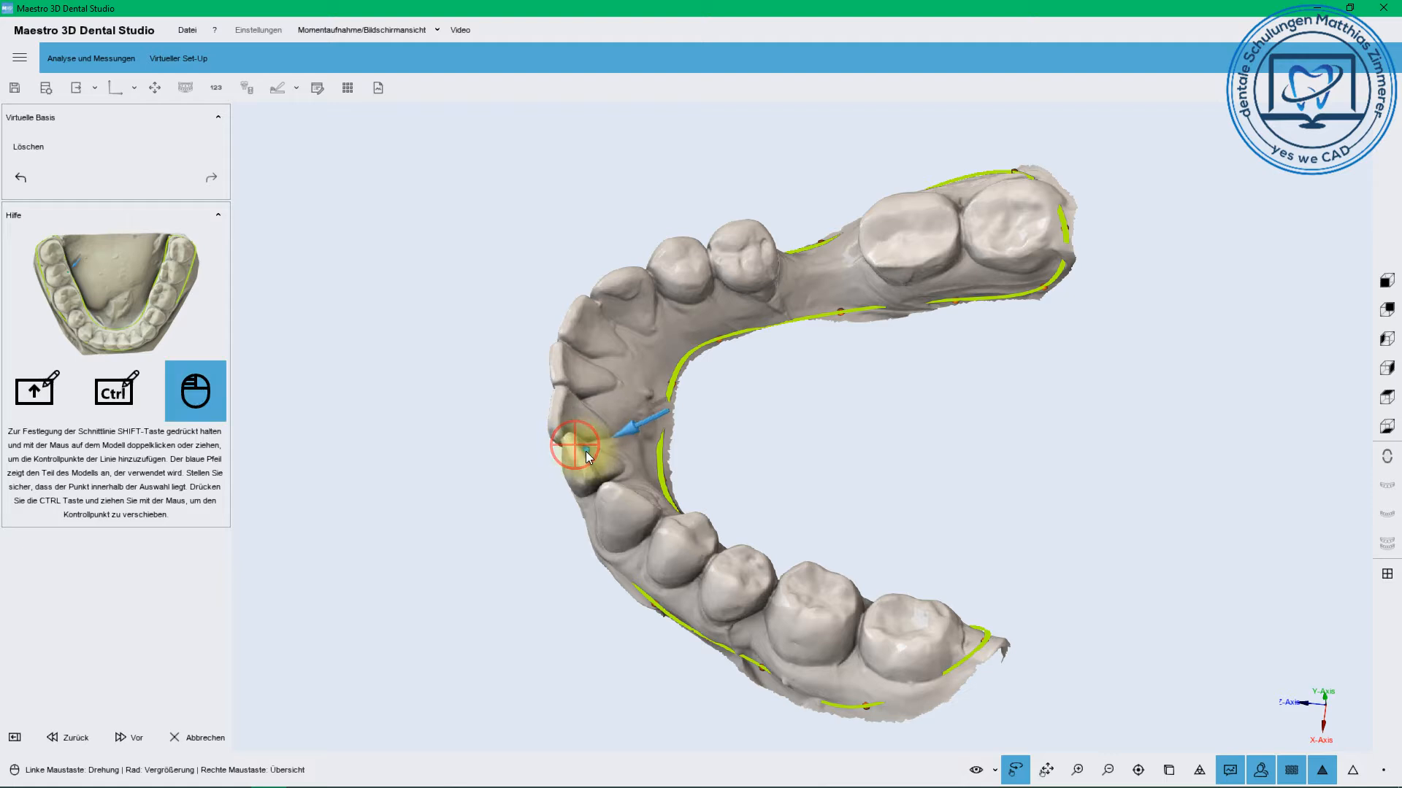
drag(727, 576, 555, 611)
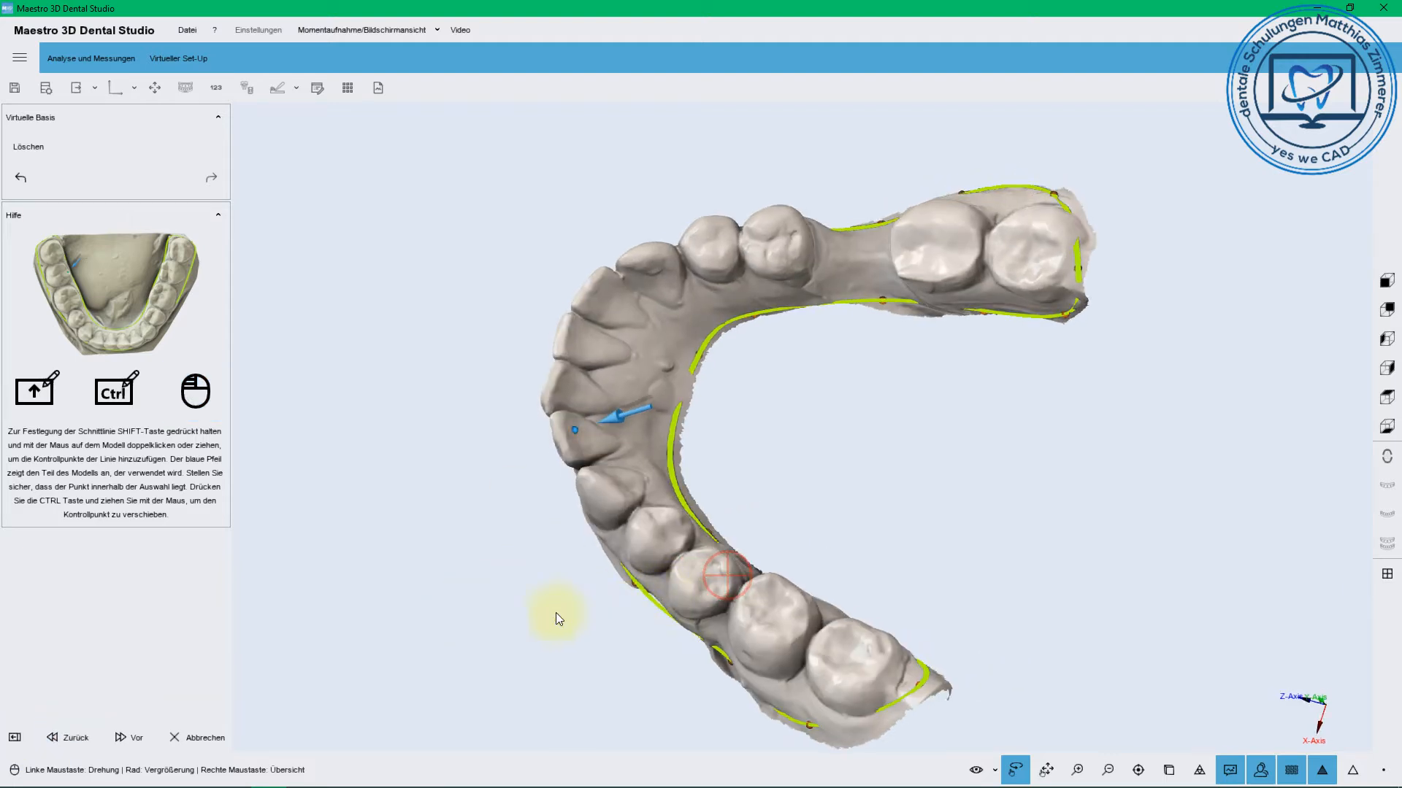
click(127, 737)
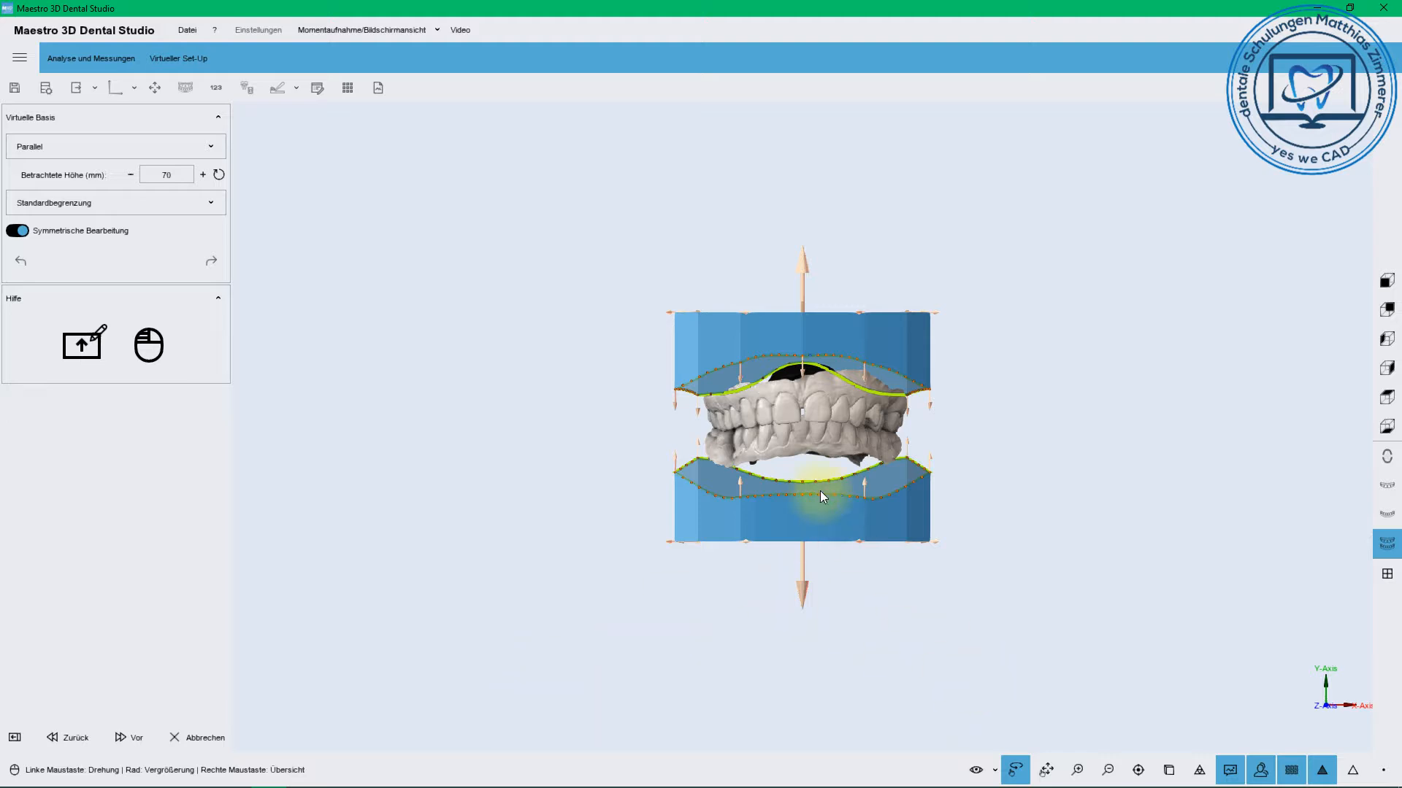
Try the ABO and Tweed base types on the virtual bases of both jaws
scroll(821, 491, up, 5)
scroll(866, 532, down, 2)
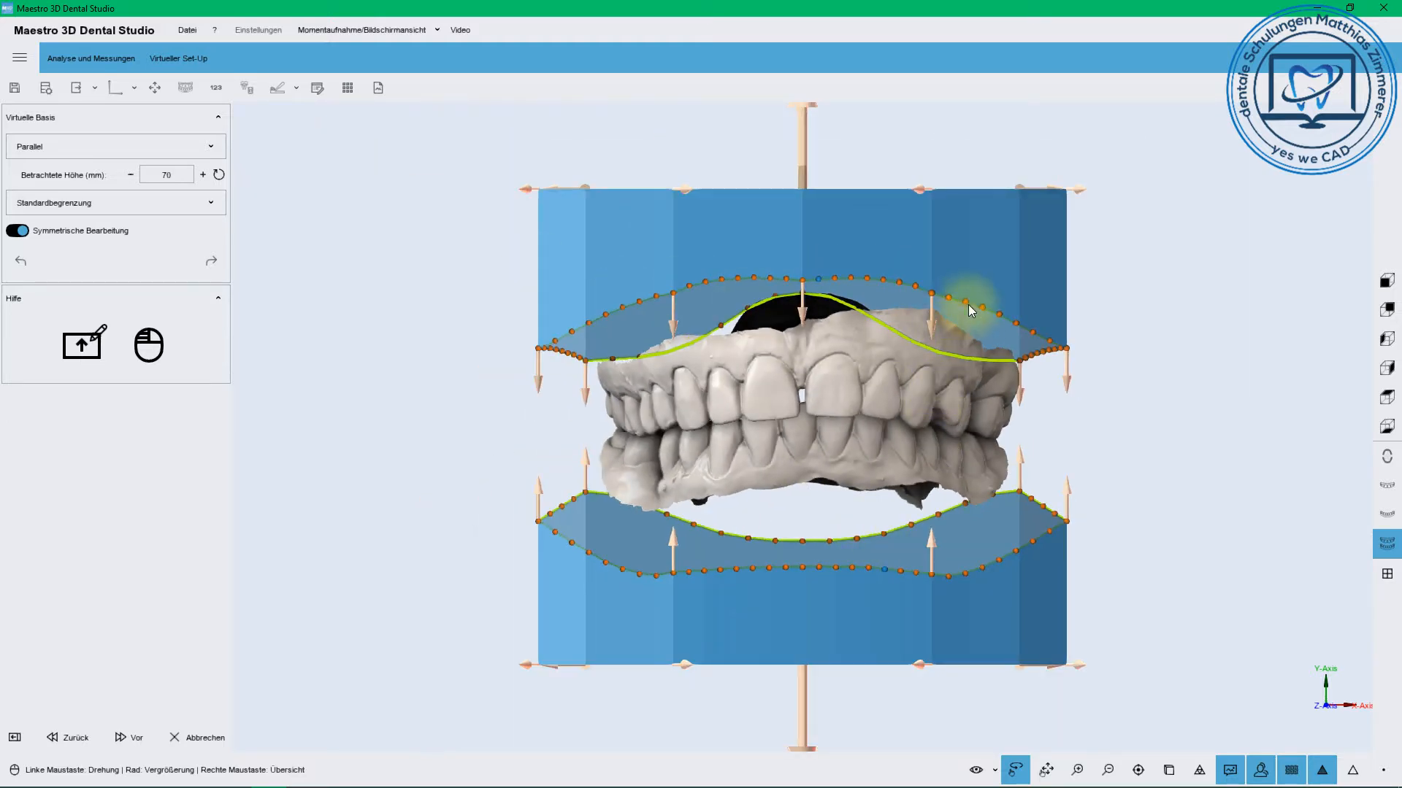
drag(968, 305, 917, 231)
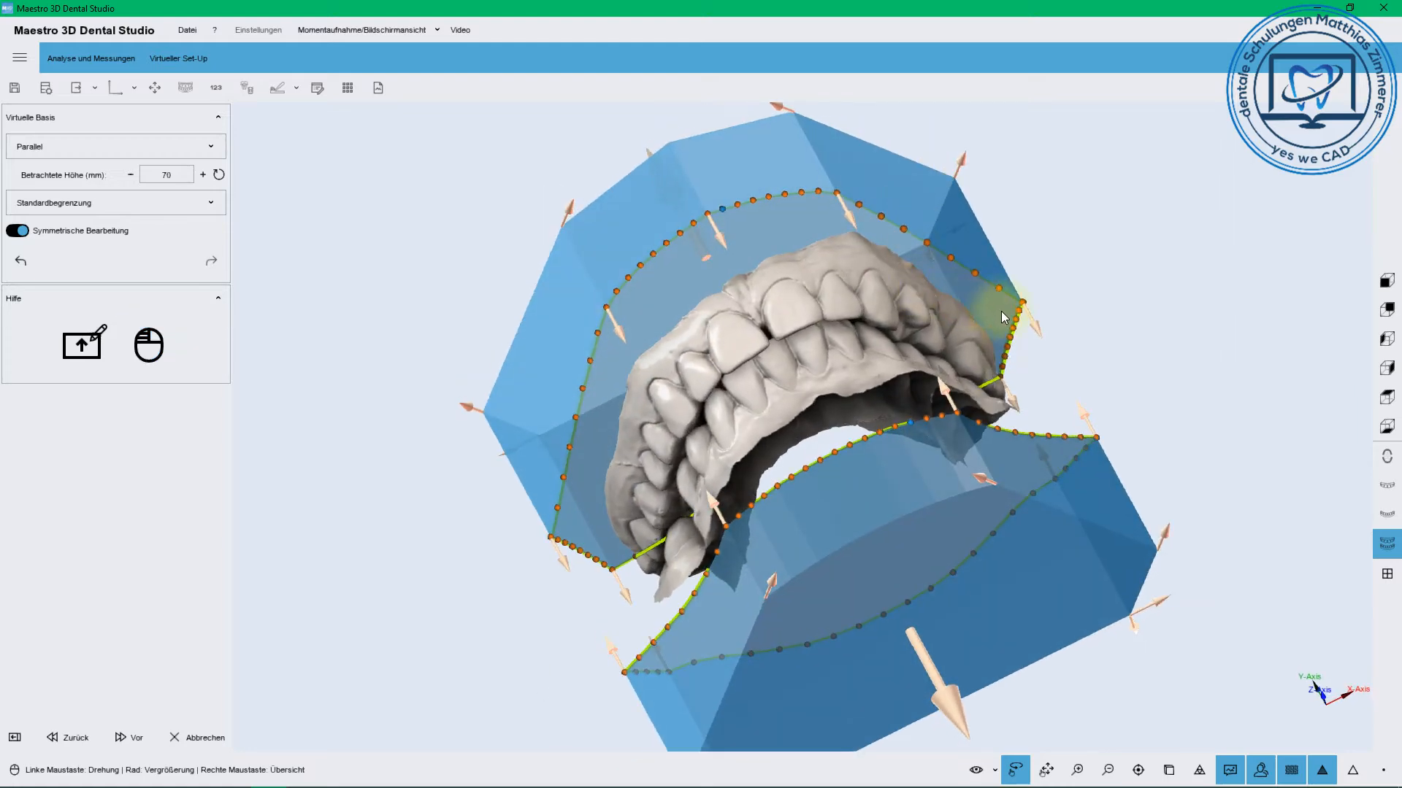
drag(956, 416, 805, 460)
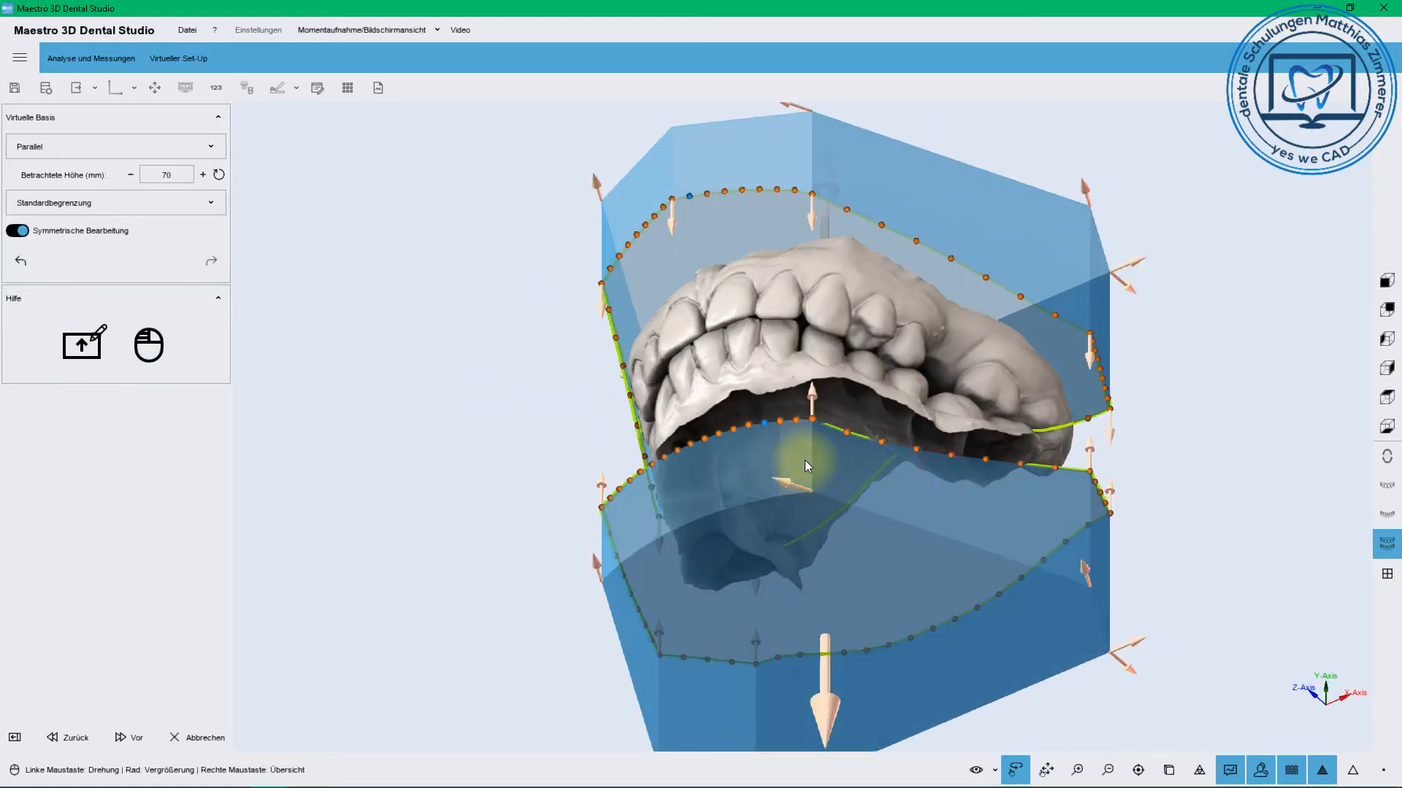
right_click(641, 407)
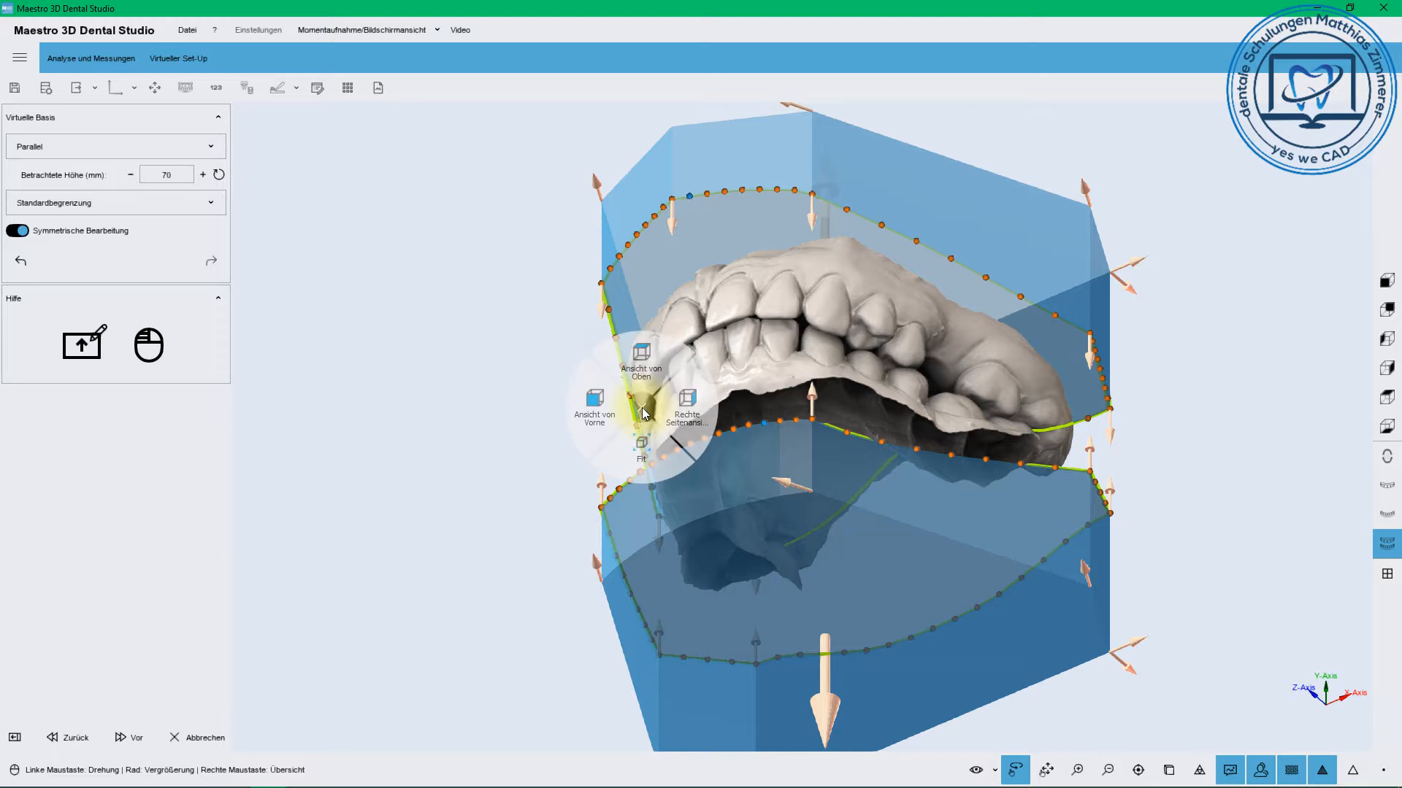
click(44, 146)
click(46, 178)
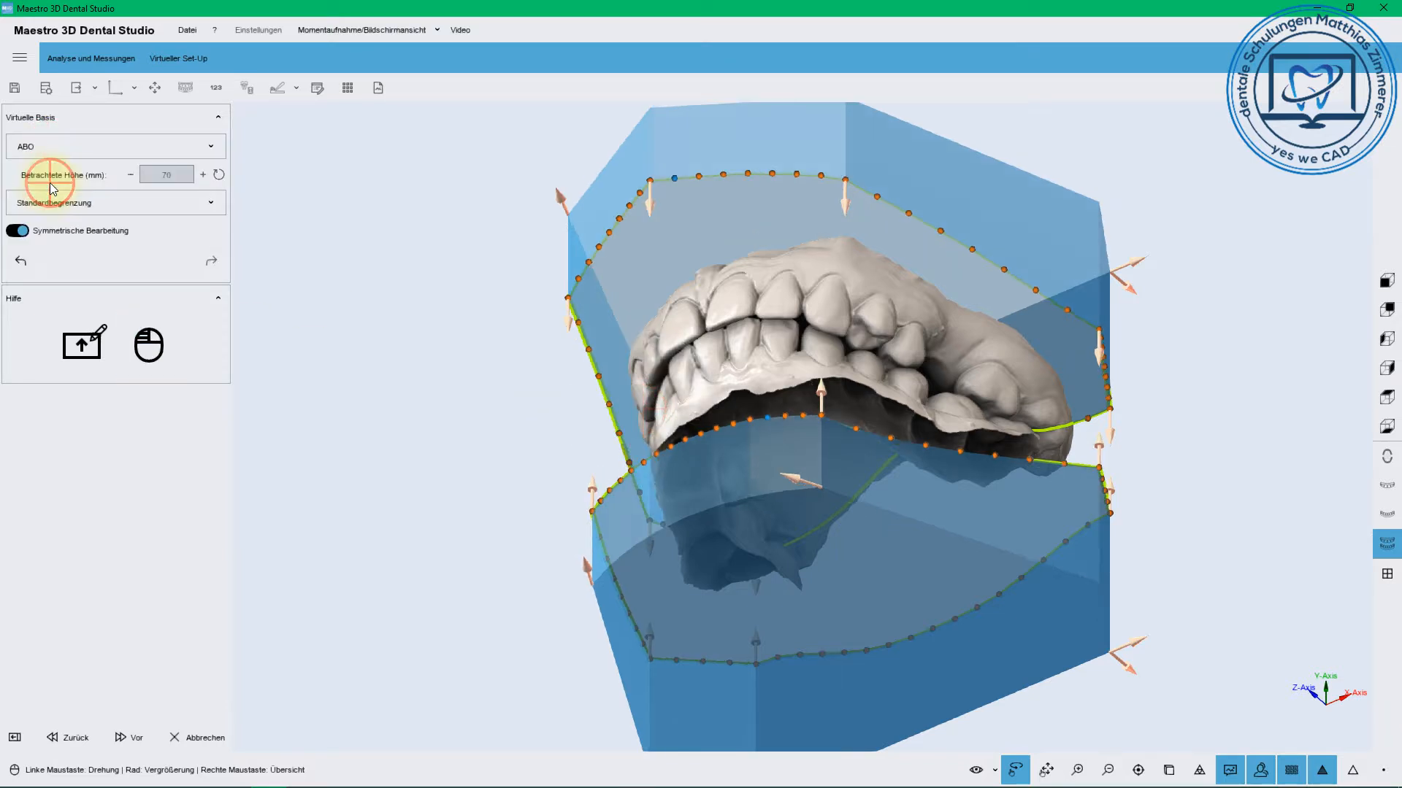
click(50, 150)
click(48, 203)
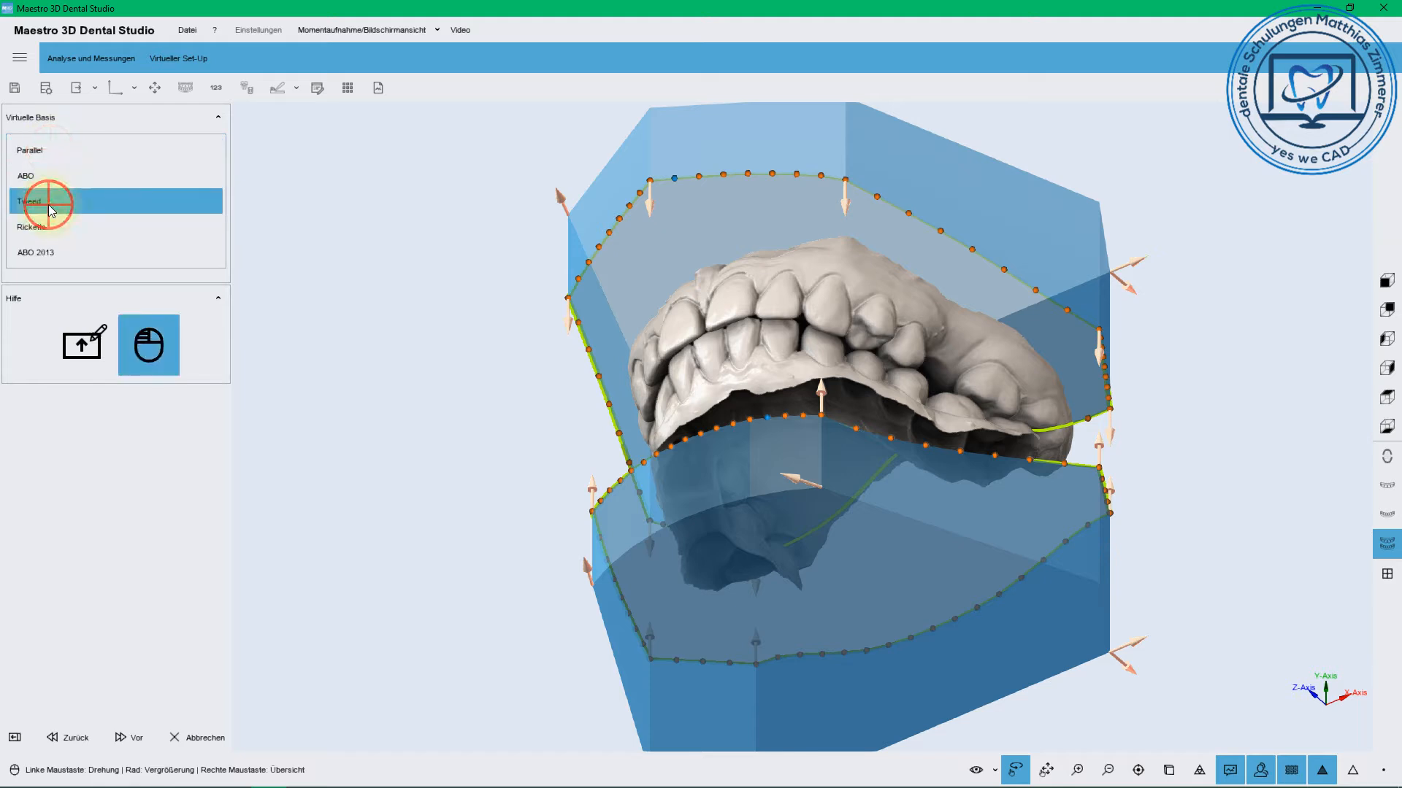
Try the ABO 2013 base type with the flat boundary (Flache Begrenzung) on both virtual bases
click(46, 146)
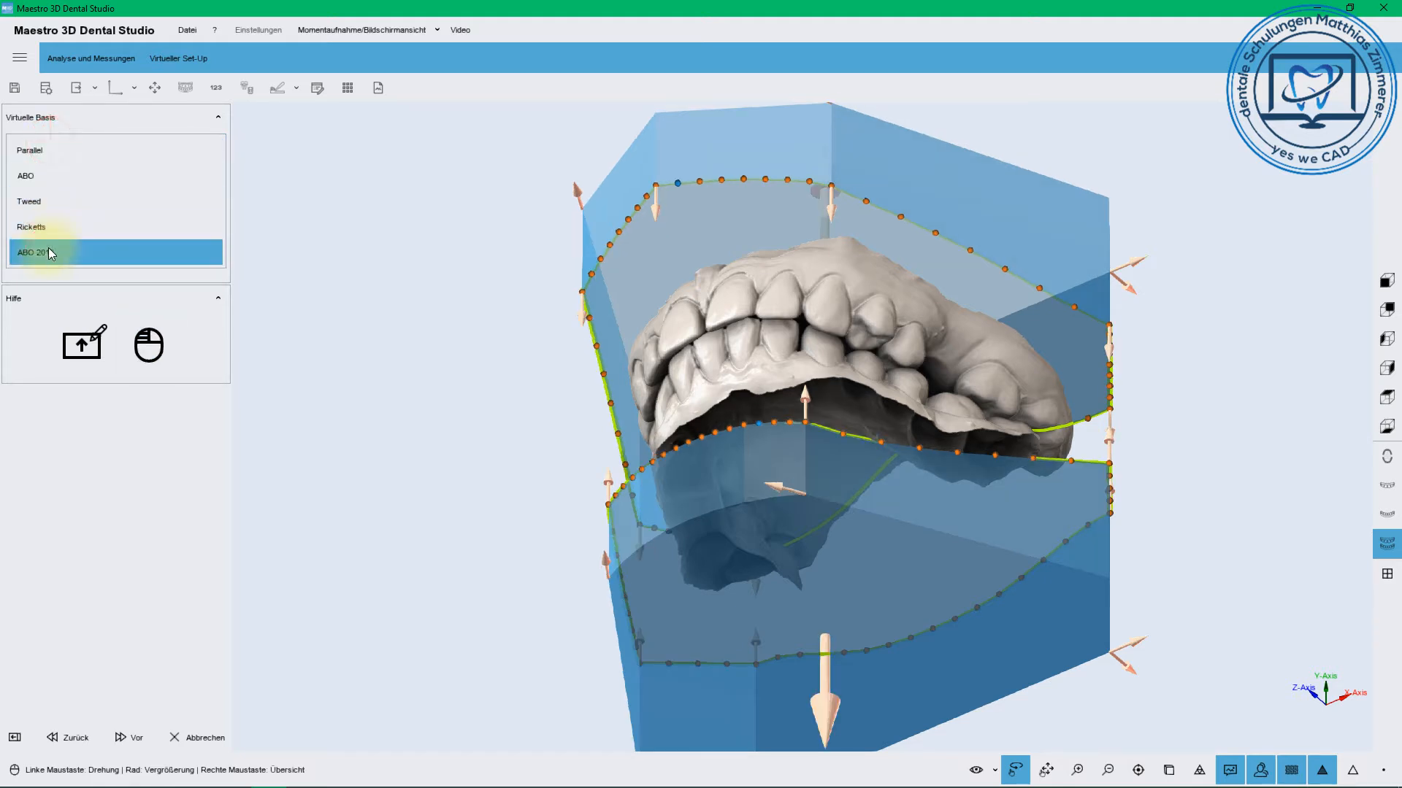
click(48, 253)
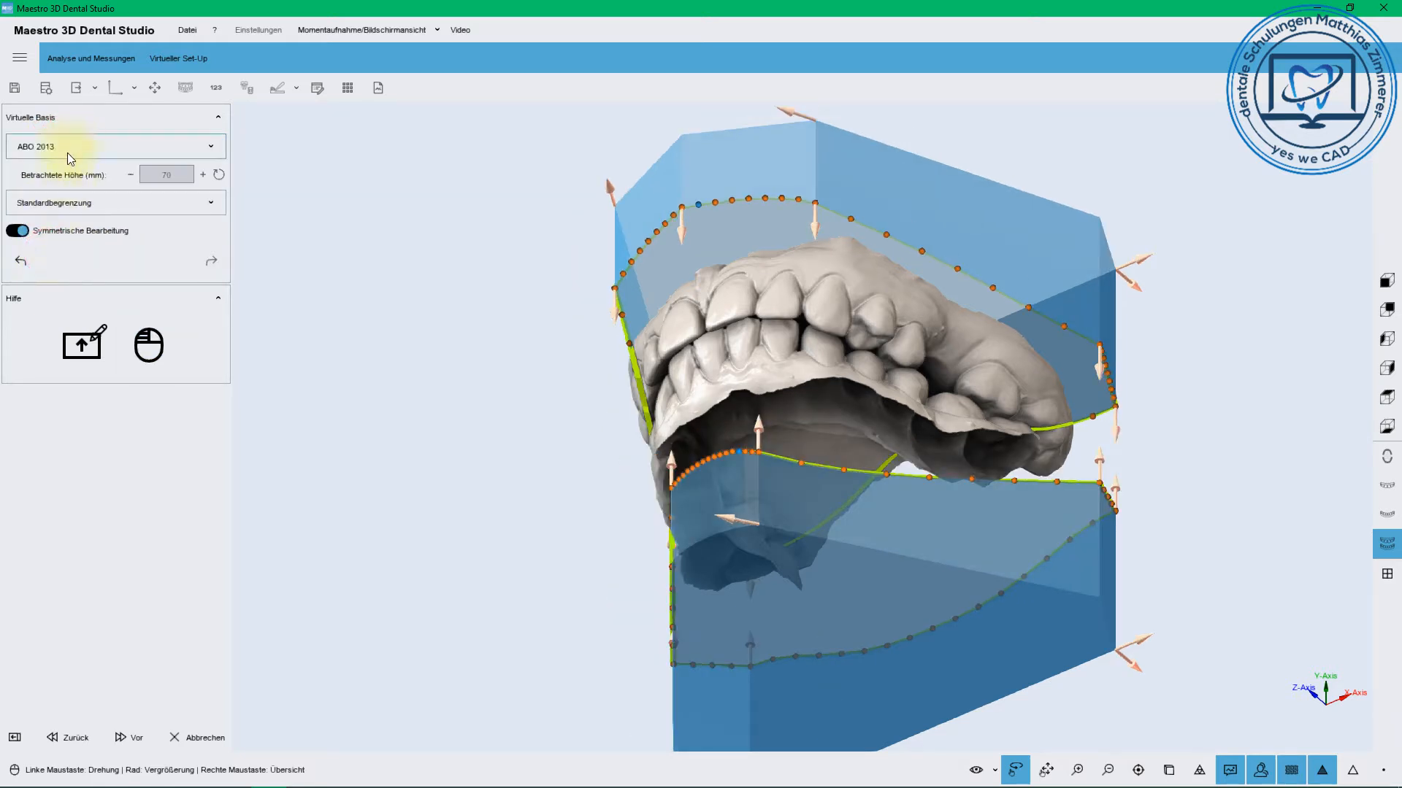
click(67, 195)
click(63, 227)
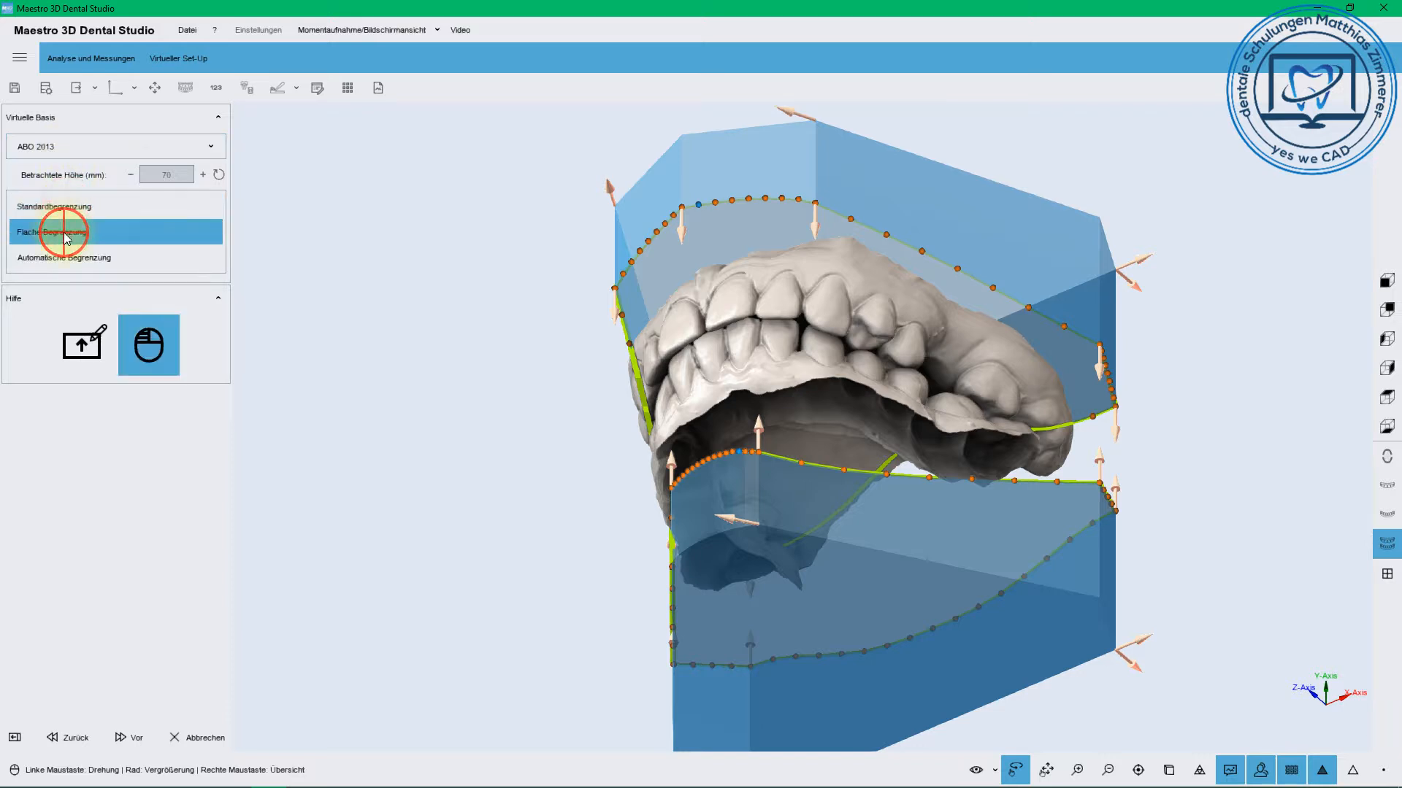
Set the base boundary to Automatische Begrenzung and the base type to Parallel
click(68, 197)
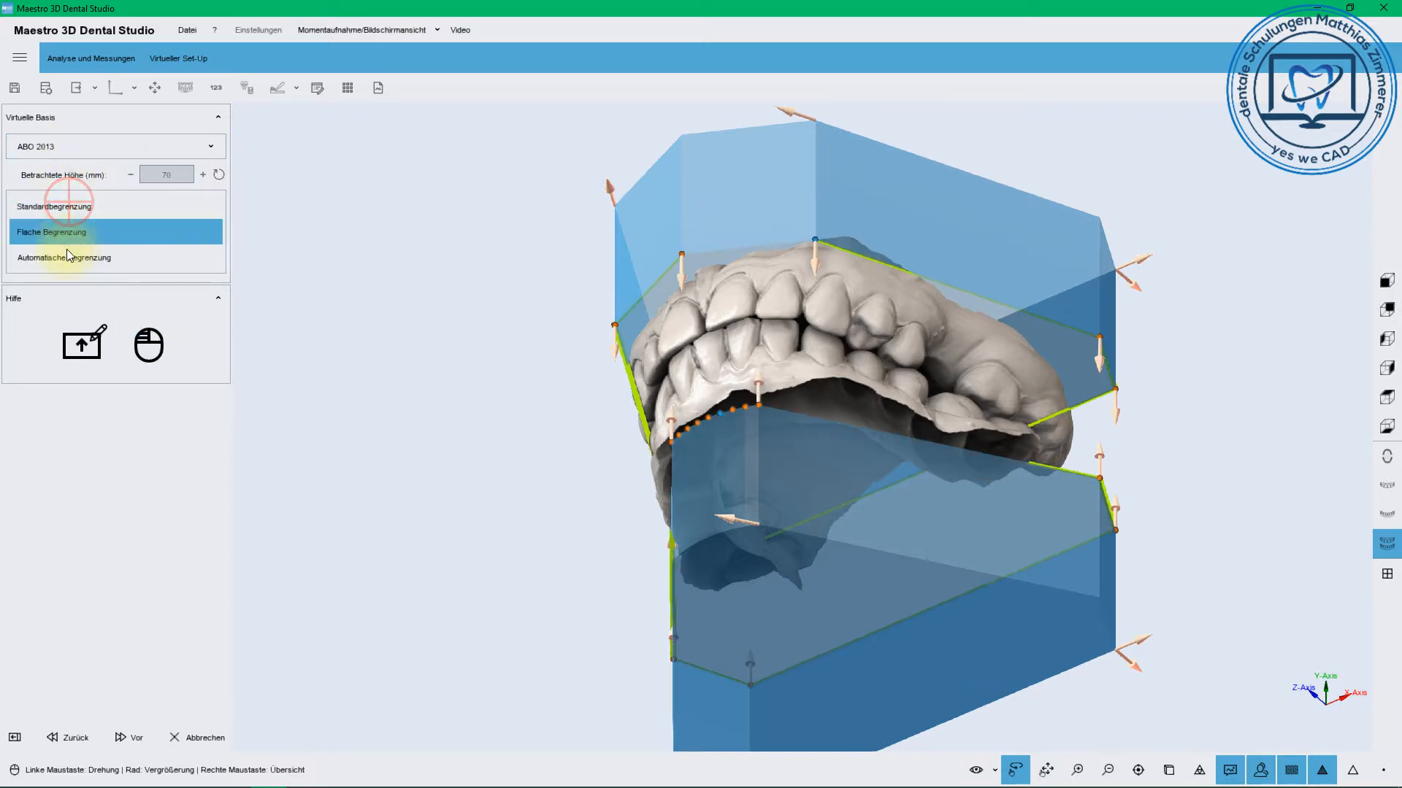
click(66, 257)
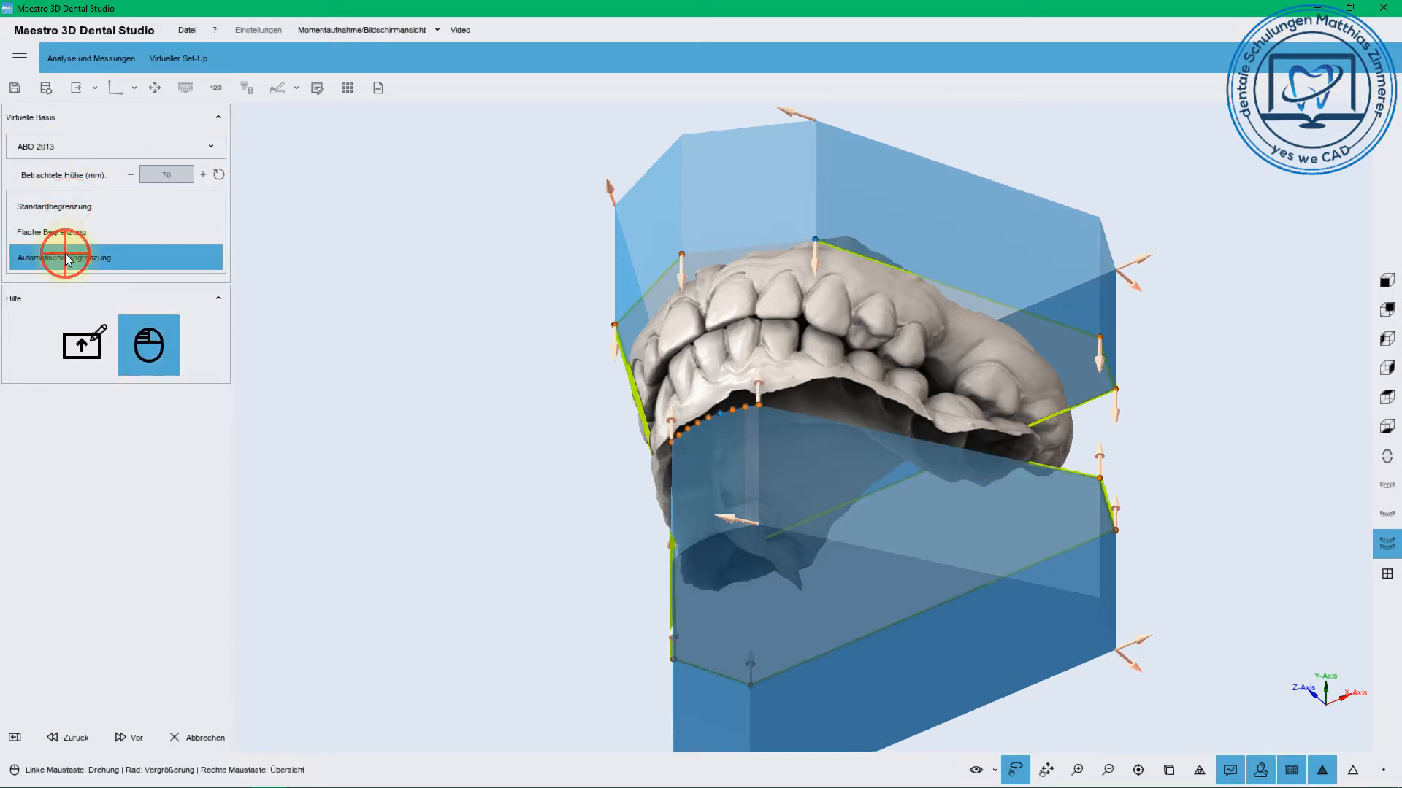
drag(601, 106, 766, 262)
click(73, 150)
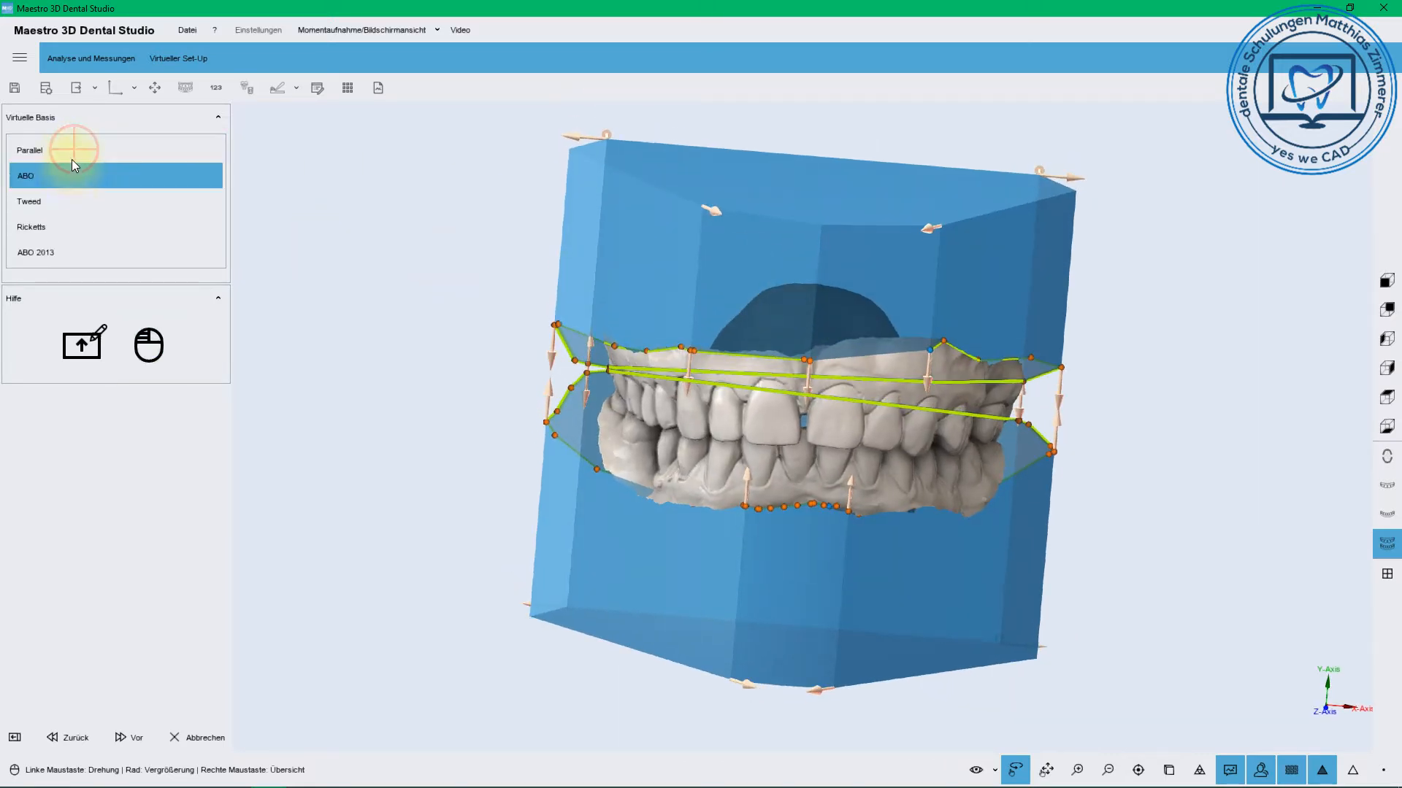
click(71, 150)
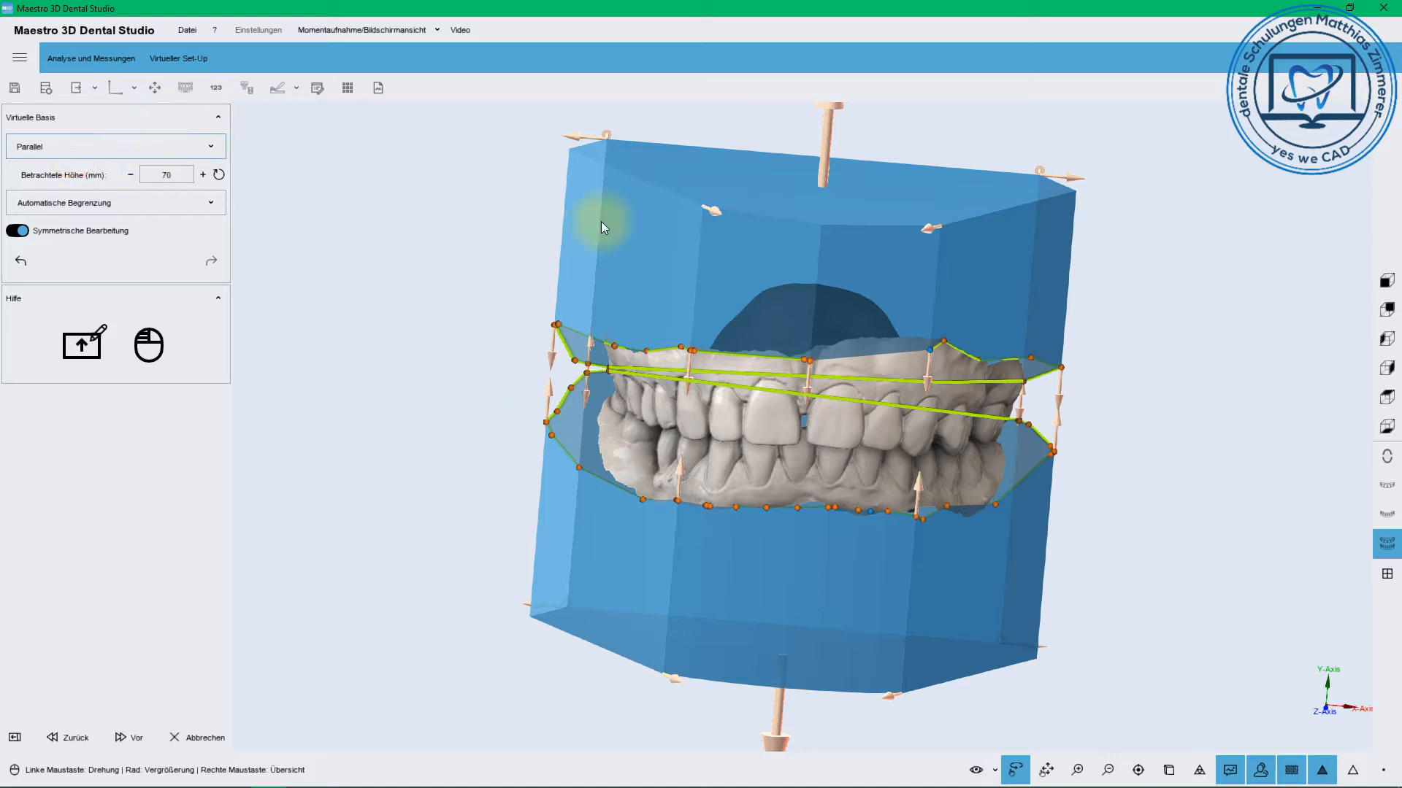
Adjust the boundary height of both bases at the molars with symmetric editing on
drag(601, 222, 890, 221)
drag(780, 206, 943, 374)
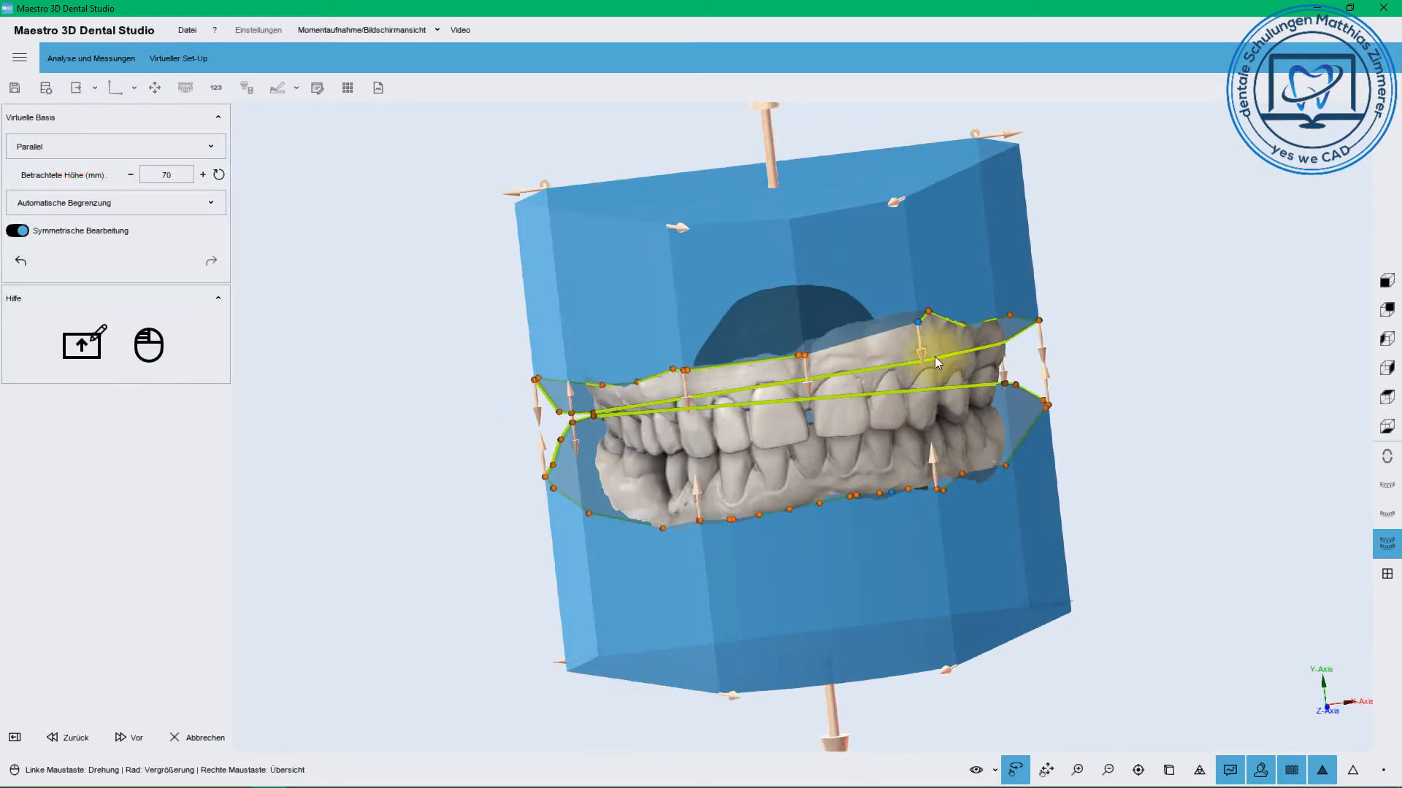
scroll(935, 357, up, 3)
drag(1009, 300, 1005, 279)
drag(676, 385, 1026, 406)
drag(553, 219, 632, 377)
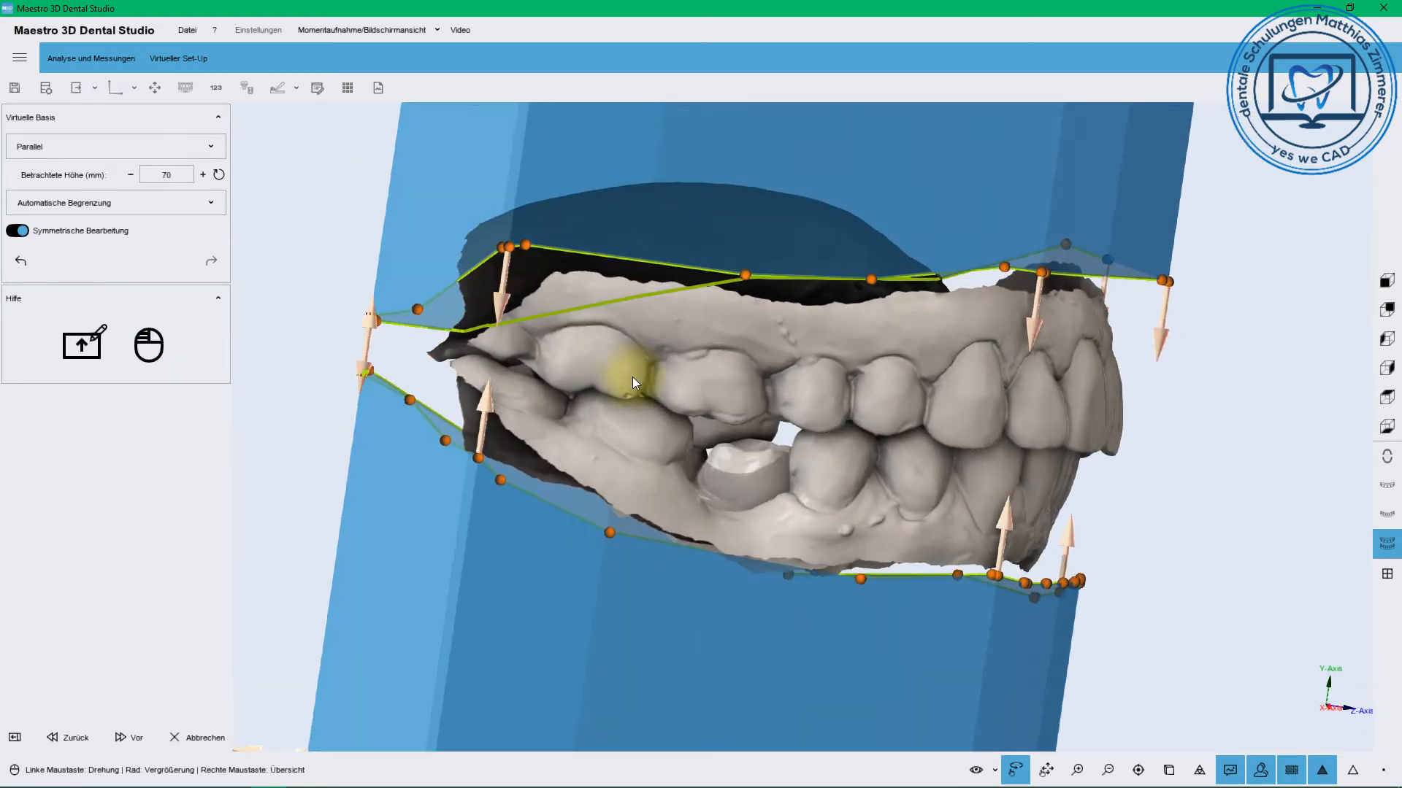
drag(483, 390, 484, 400)
Turn off symmetric editing and fine-tune the lower base's boundary along the gap side
click(15, 231)
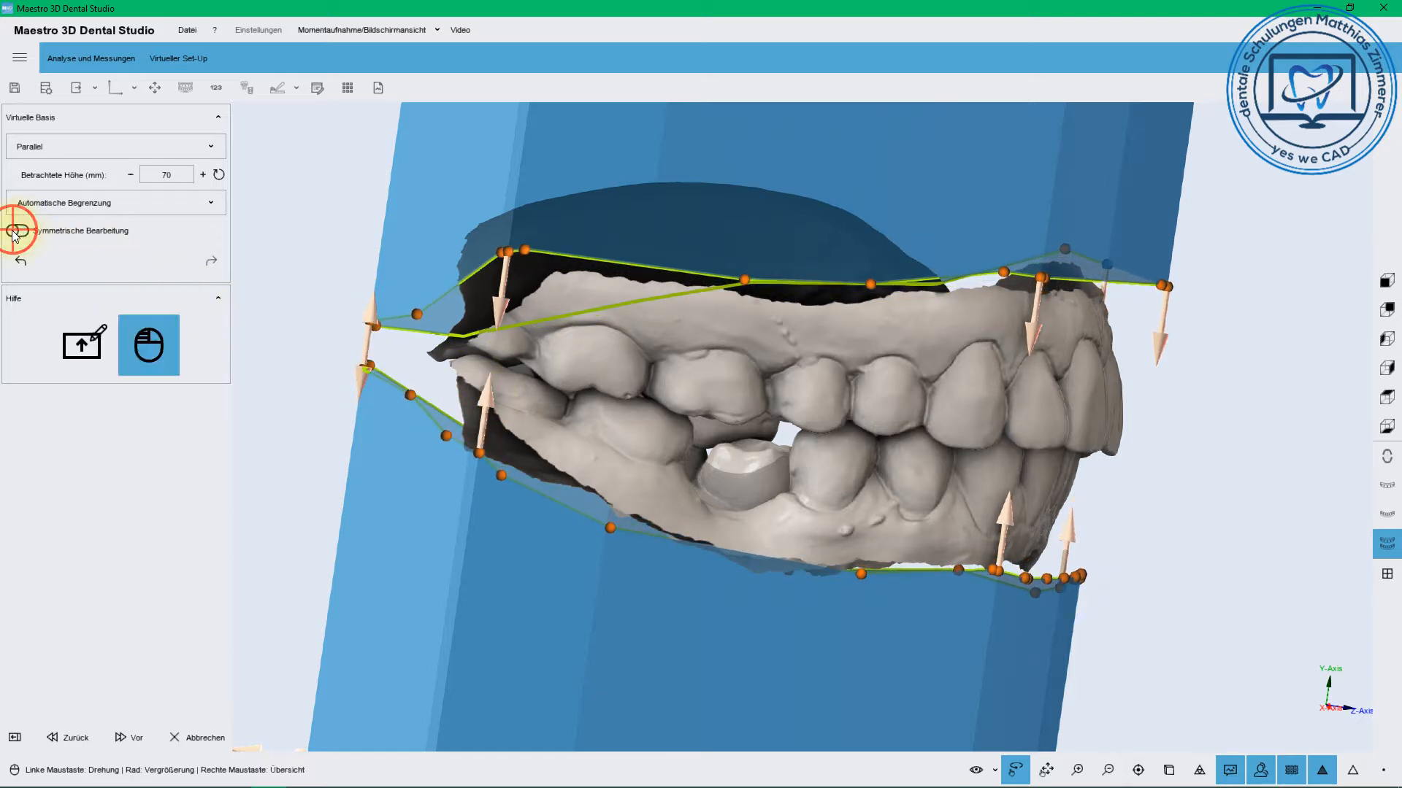
drag(483, 394, 485, 394)
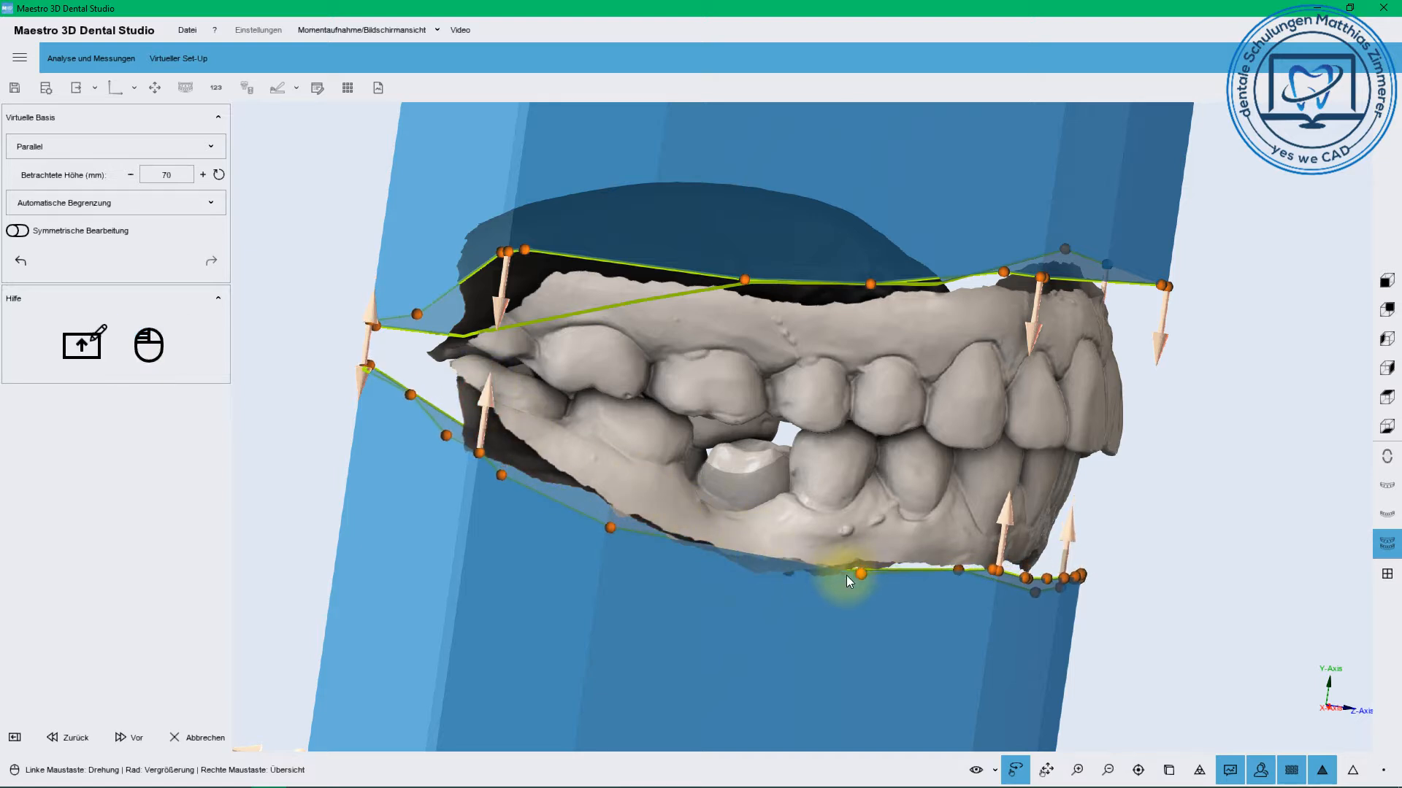
drag(858, 573, 852, 583)
drag(748, 533, 867, 358)
scroll(913, 483, up, 5)
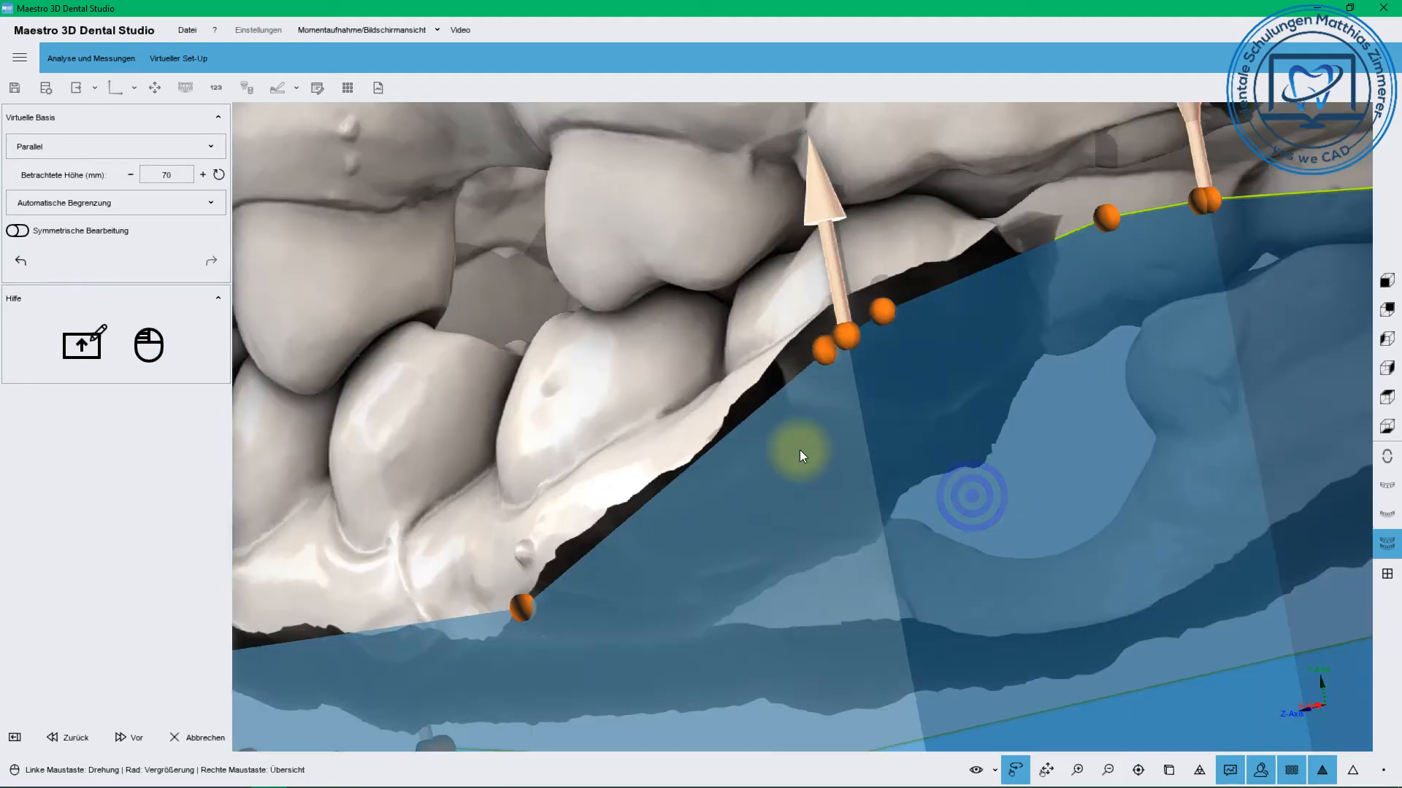
right_click(809, 452)
drag(816, 452, 715, 324)
Set the overall base height to 50 mm and generate the bases
scroll(699, 235, down, 5)
click(714, 276)
click(714, 280)
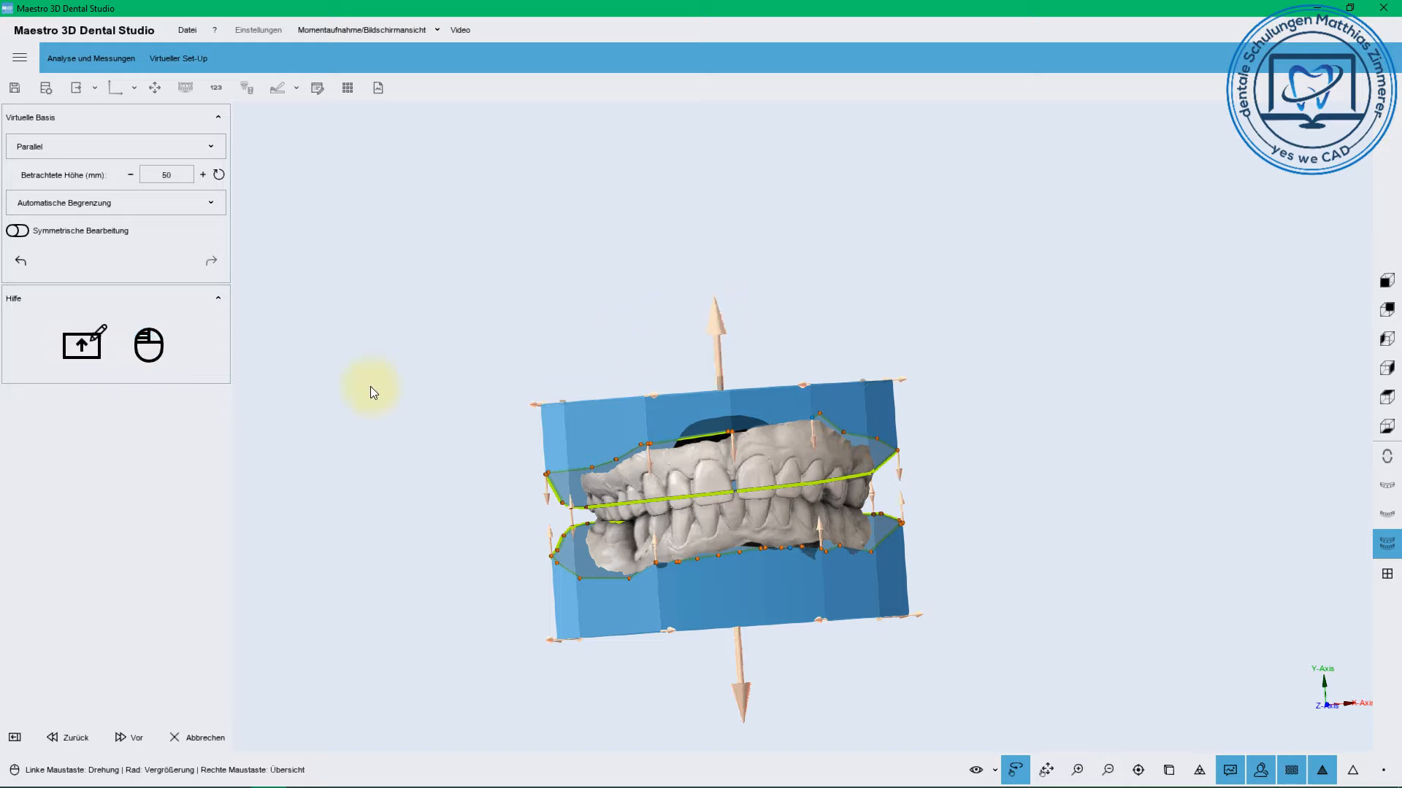
click(201, 174)
click(201, 175)
click(131, 175)
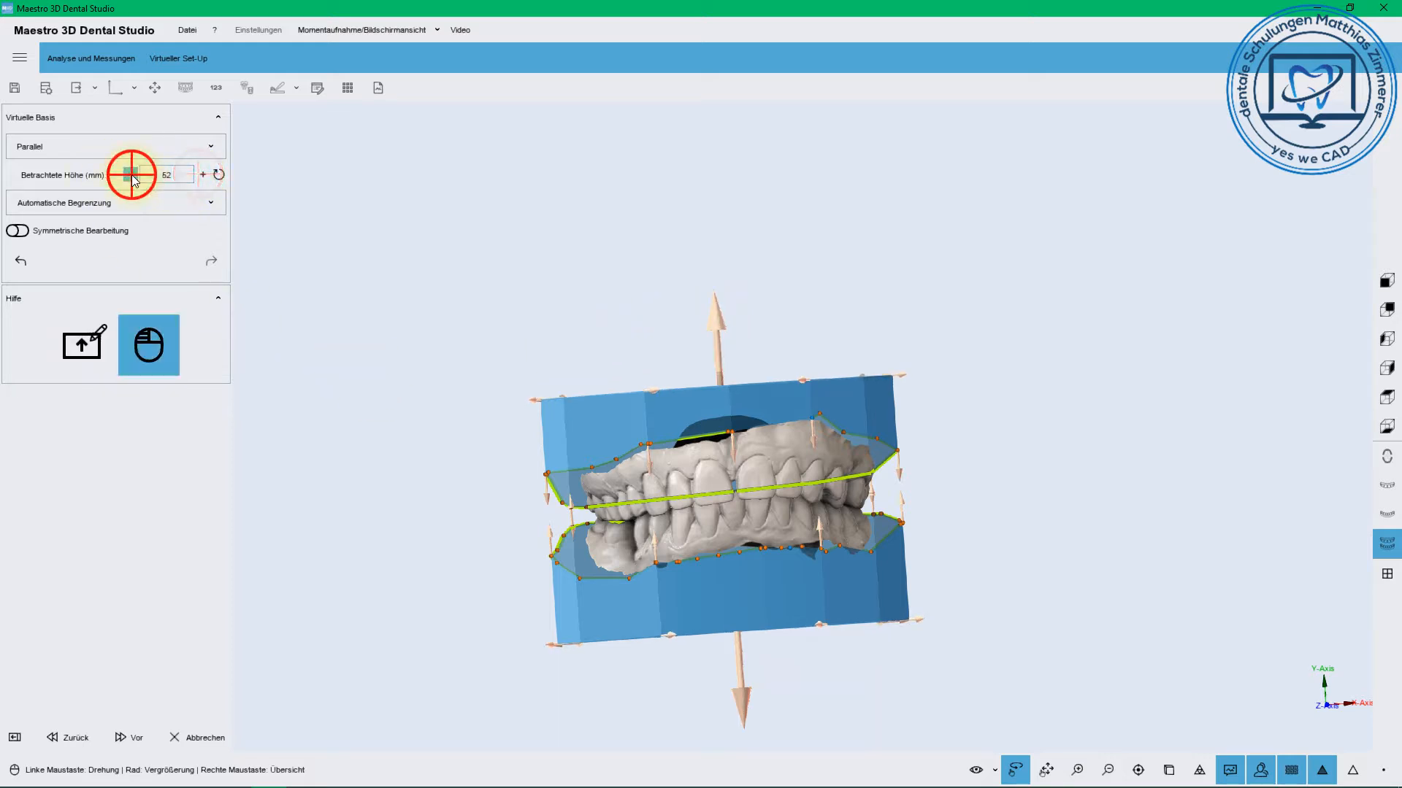
click(131, 174)
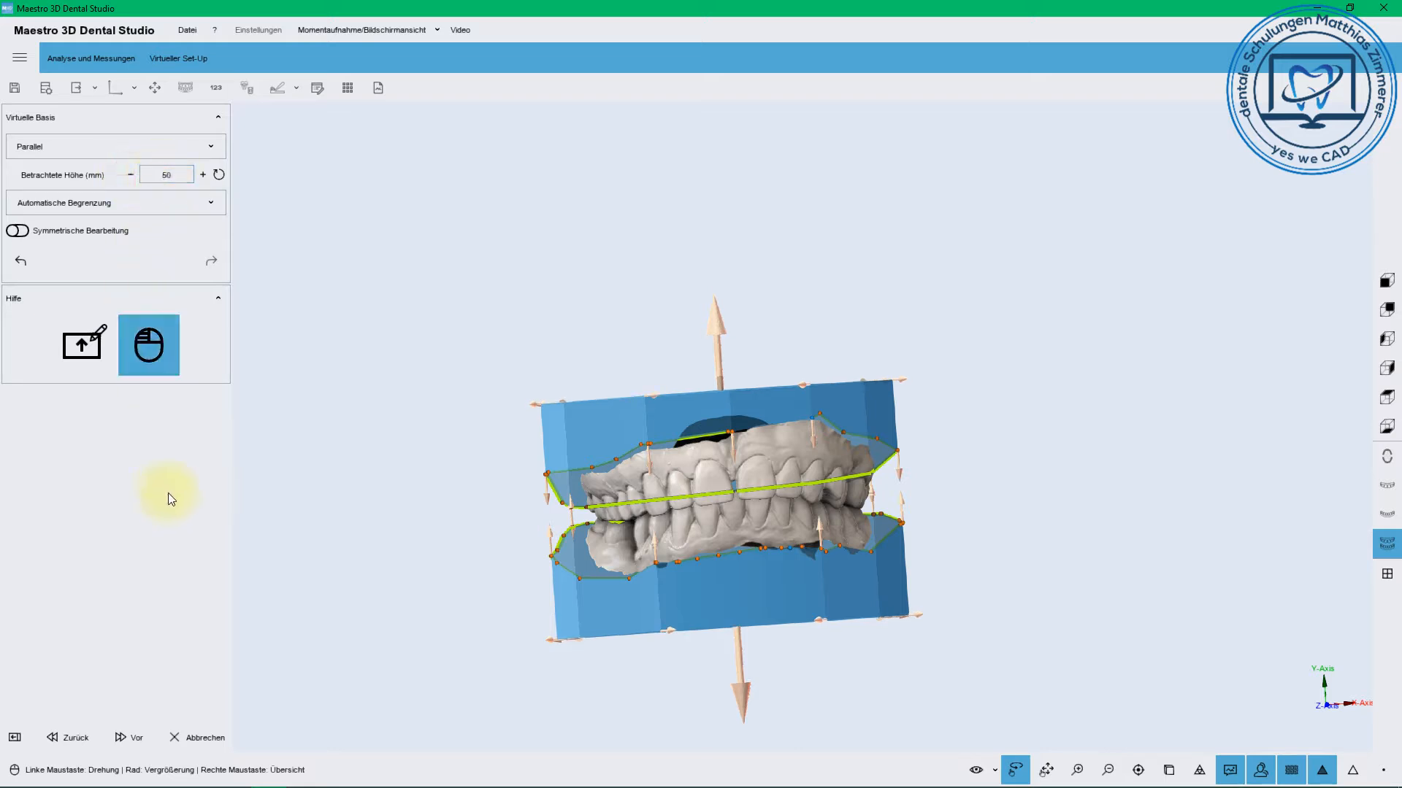
click(117, 737)
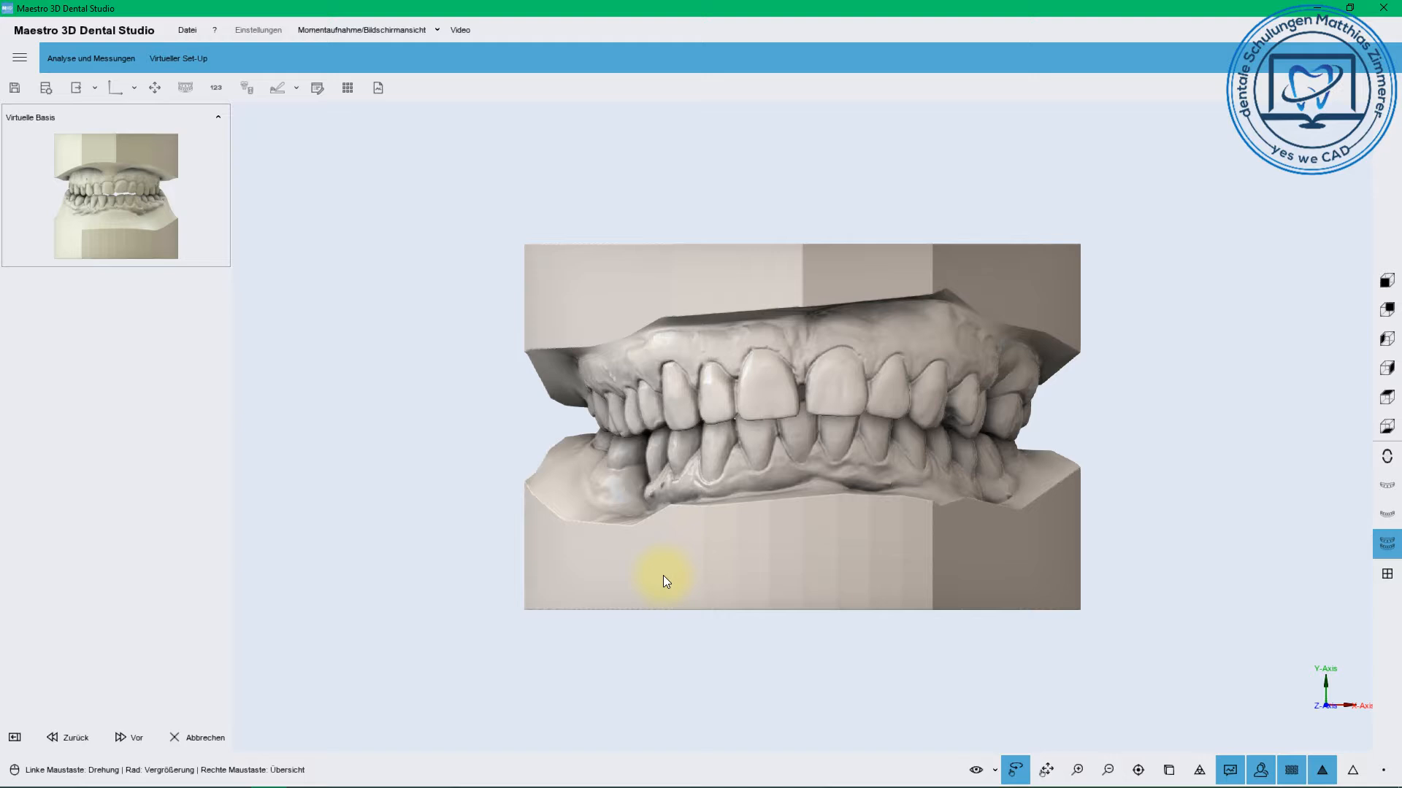
Inspect the generated upper and lower bases from the front, below and side, and accept them
drag(629, 407, 632, 356)
drag(810, 323, 777, 282)
drag(858, 369, 825, 345)
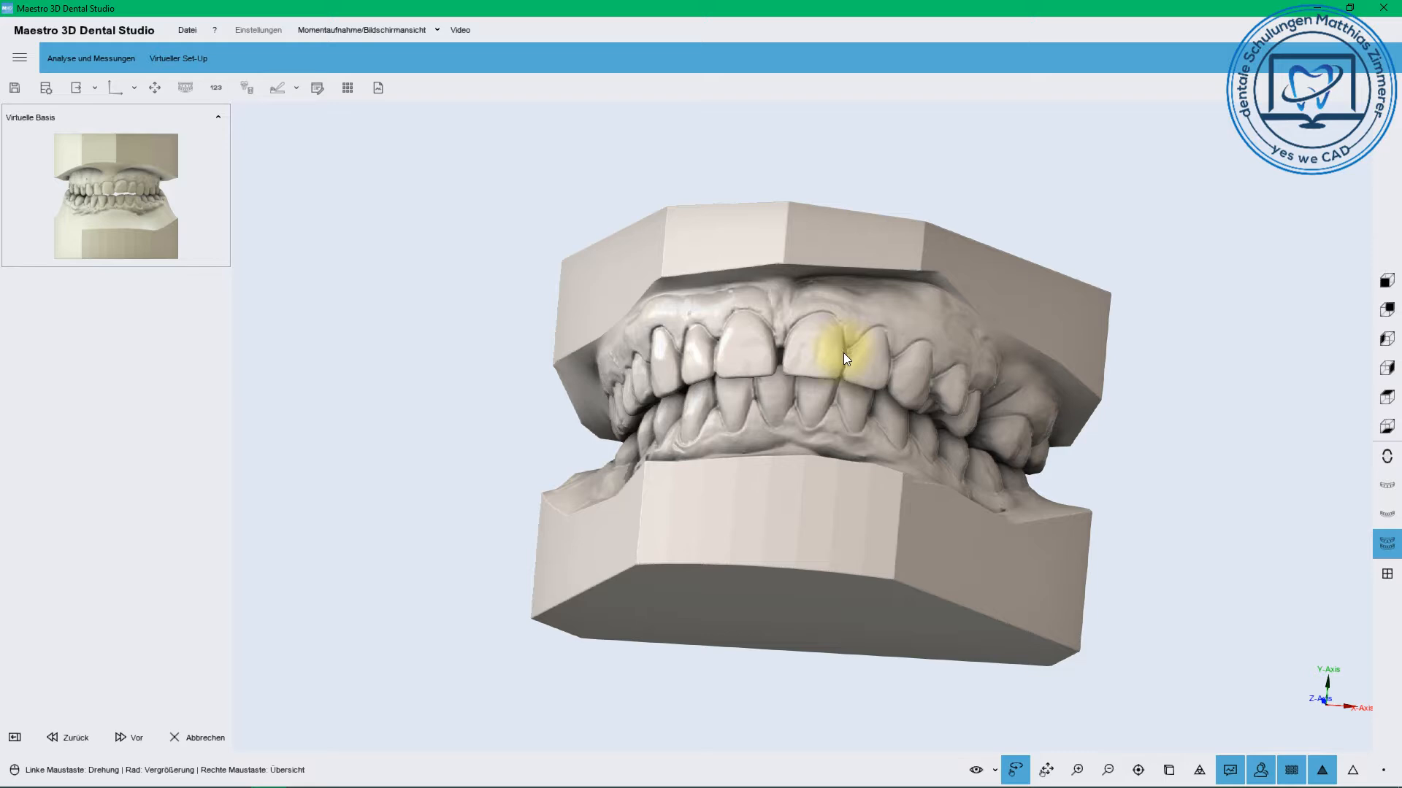
drag(843, 350, 562, 269)
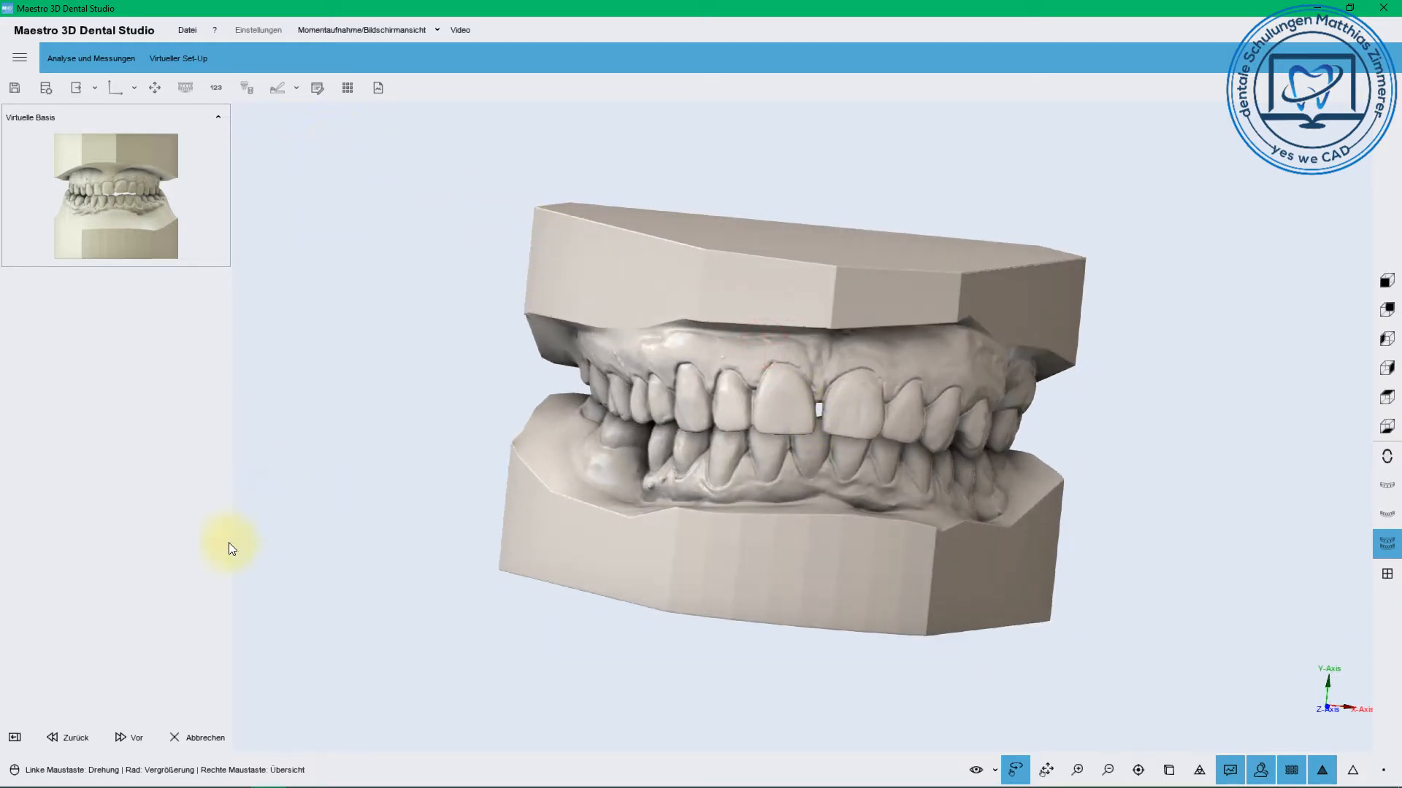
click(127, 738)
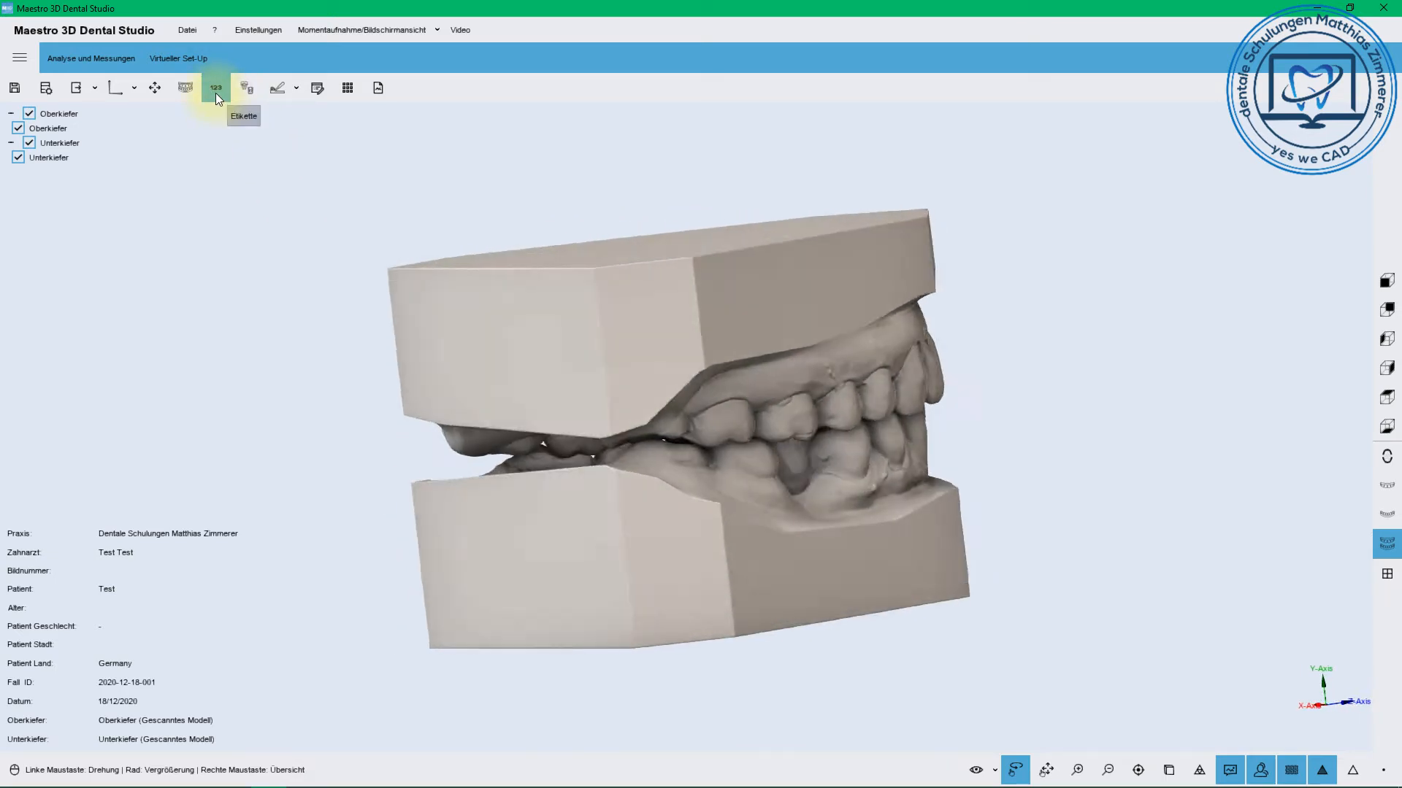
Add a label reading "Maestro Test" to the back face of the upper jaw's base
click(216, 90)
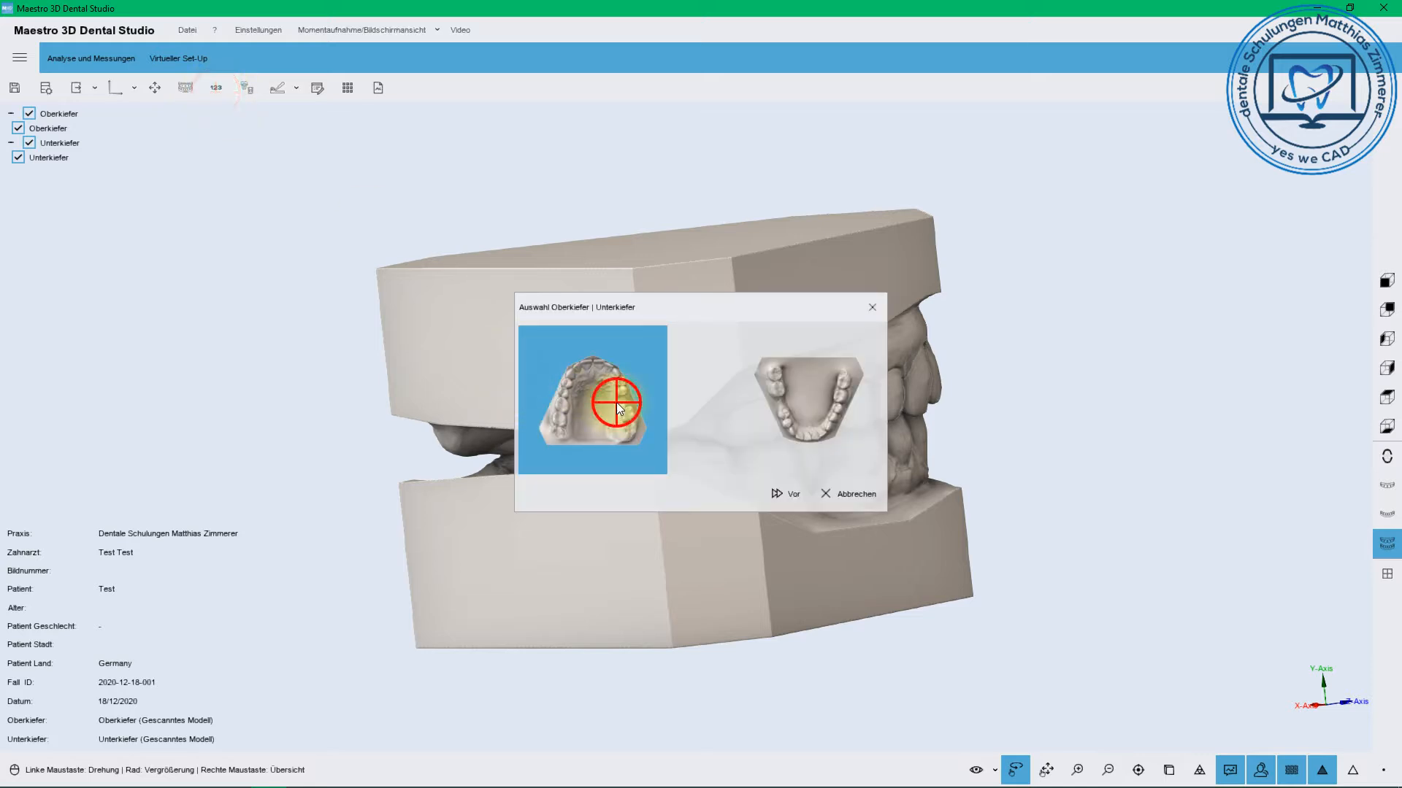
click(616, 401)
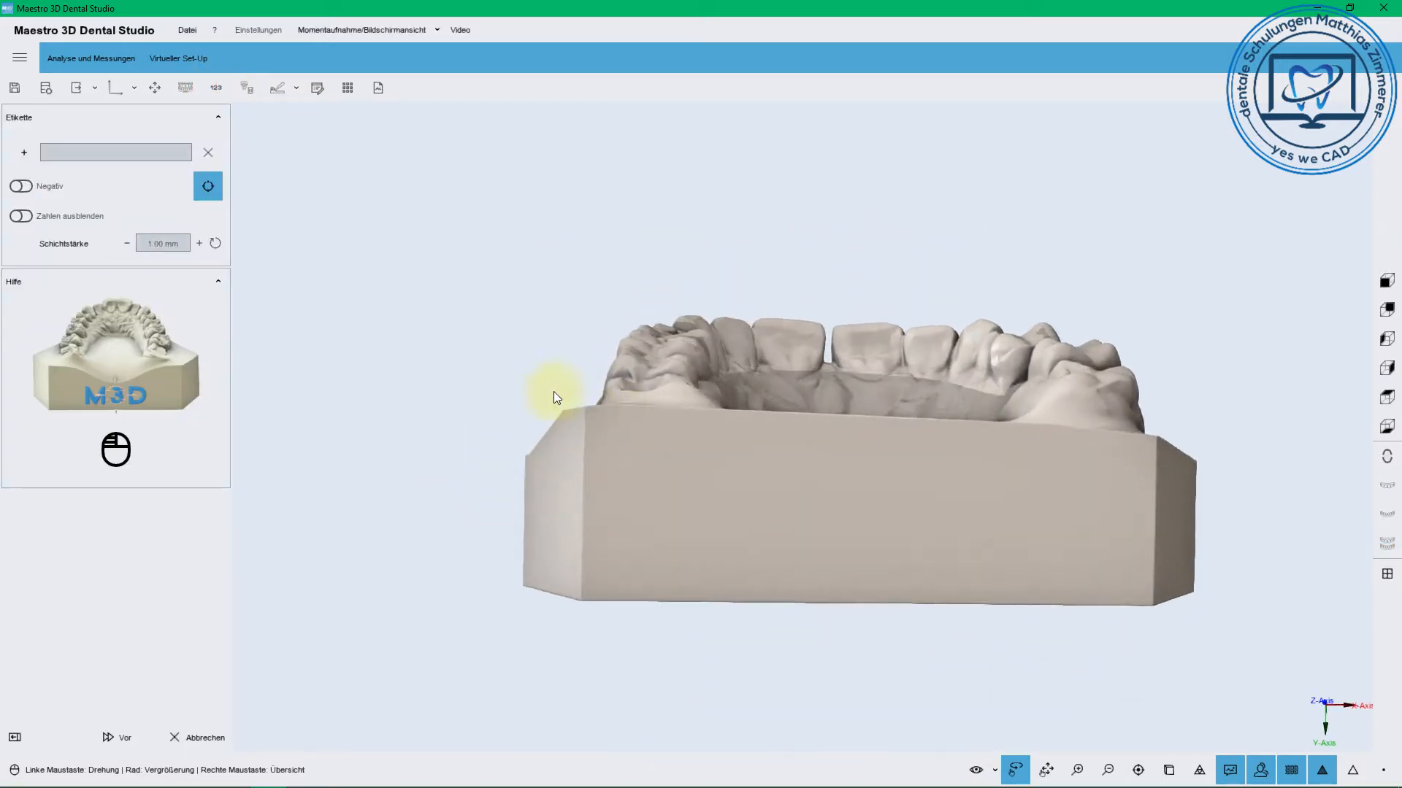
click(26, 156)
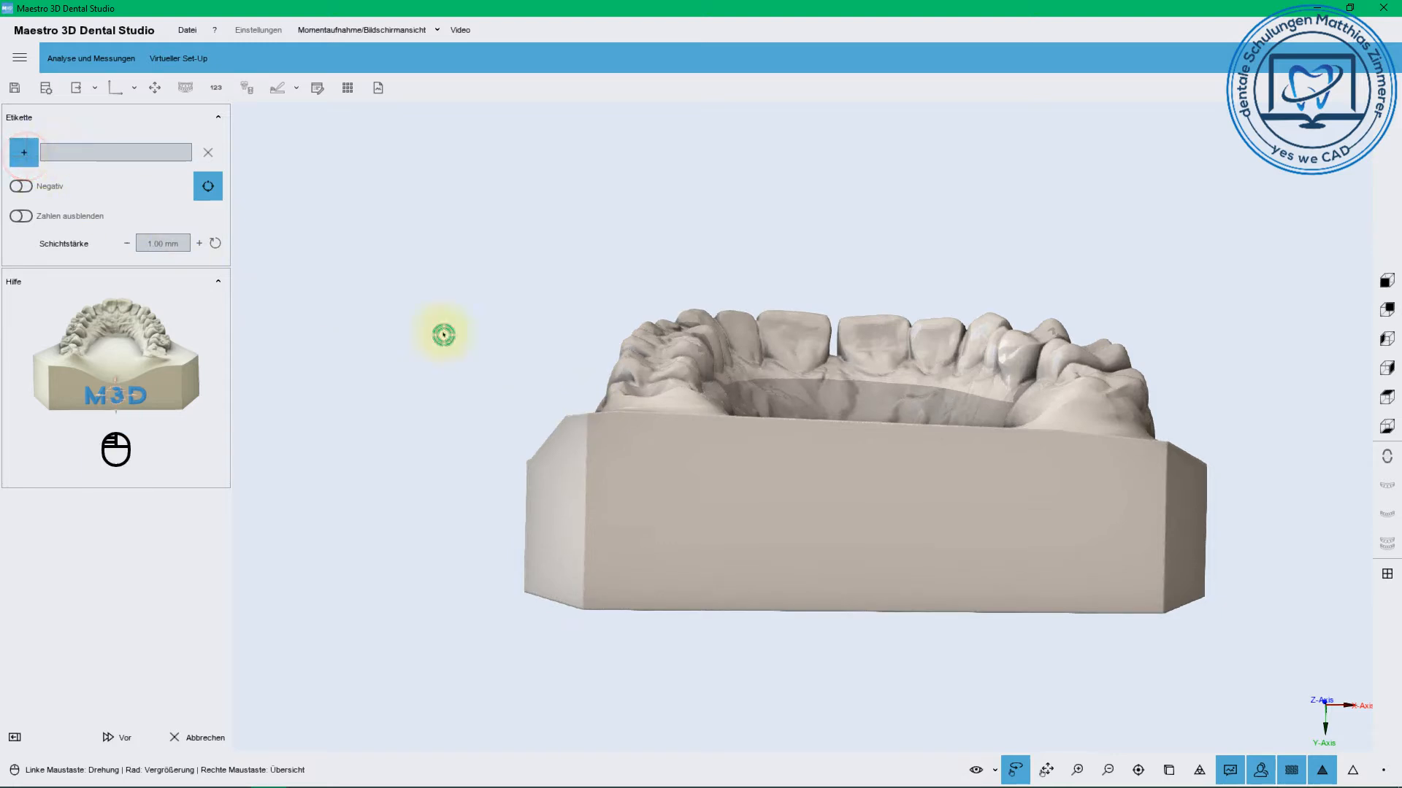
click(741, 538)
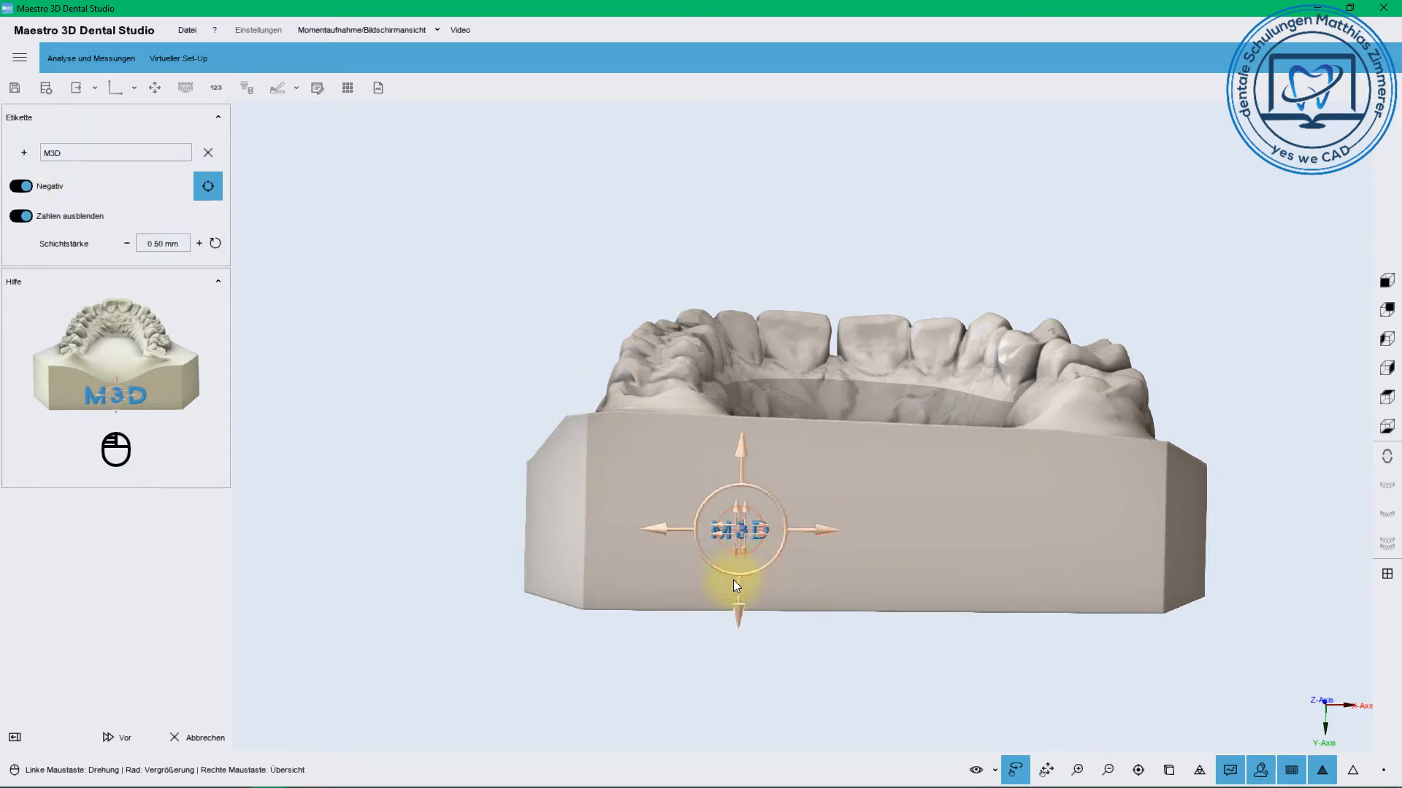
click(76, 152)
drag(85, 152, 46, 152)
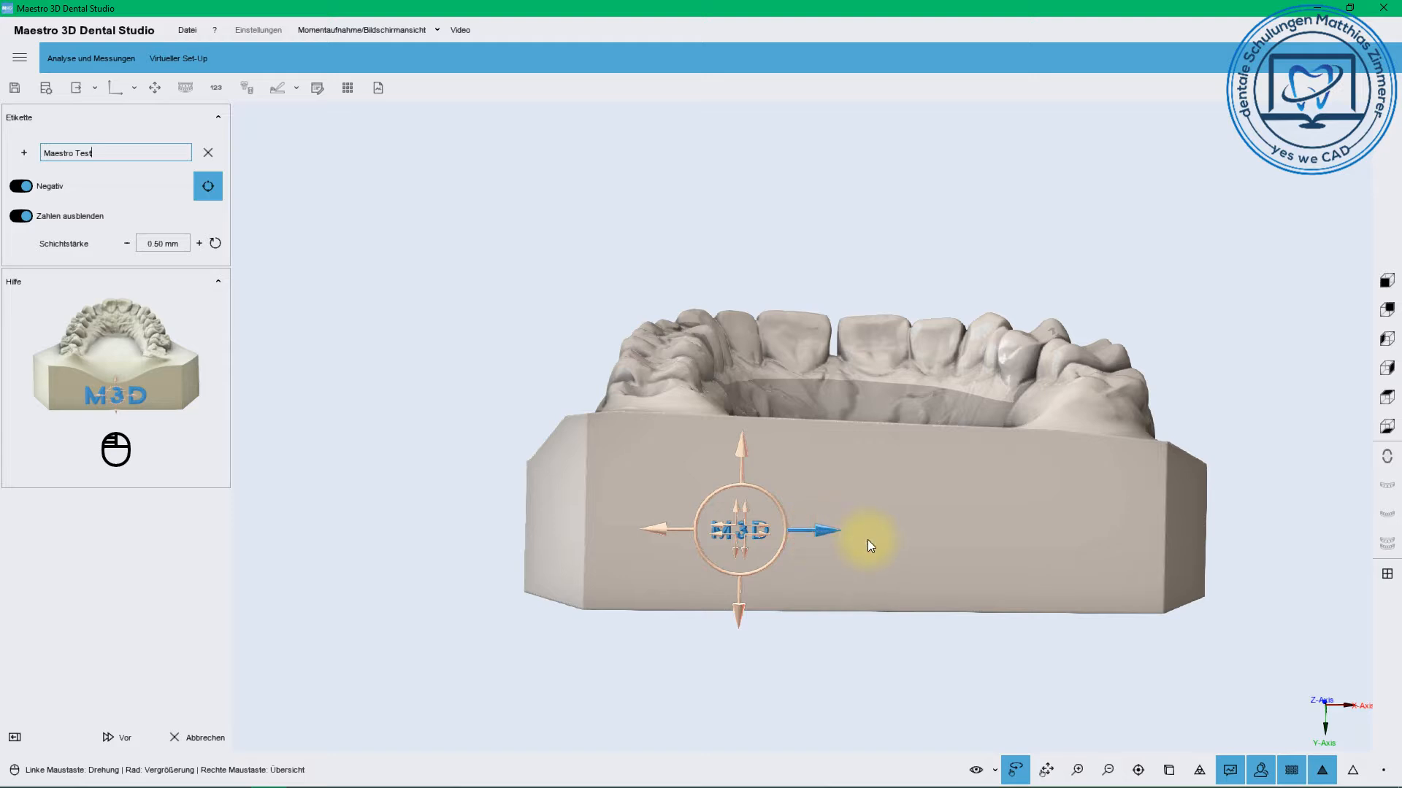
click(856, 563)
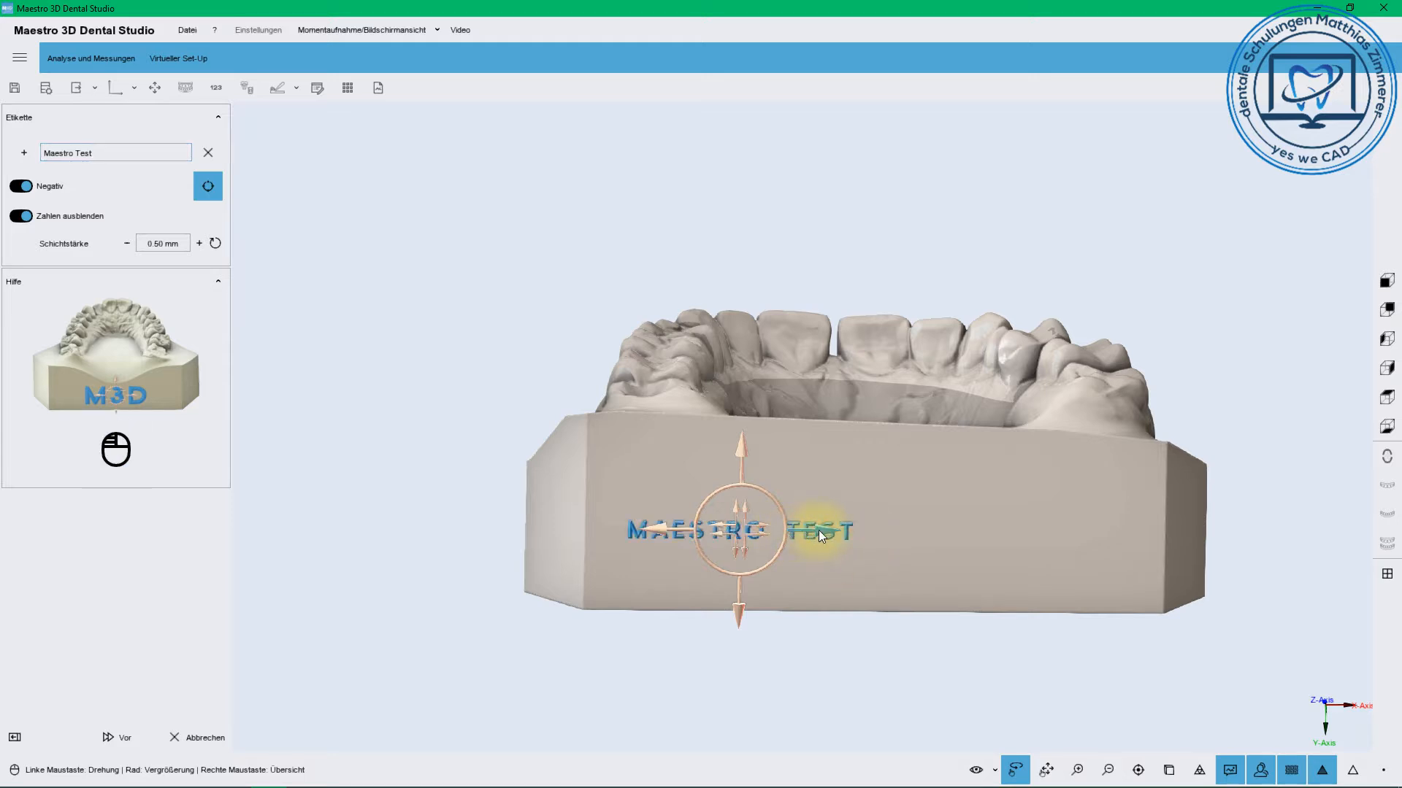
Centre and enlarge the upper base's label, keep it as Negativ, shift it toward the teeth-free edge, and apply it
drag(819, 535, 929, 542)
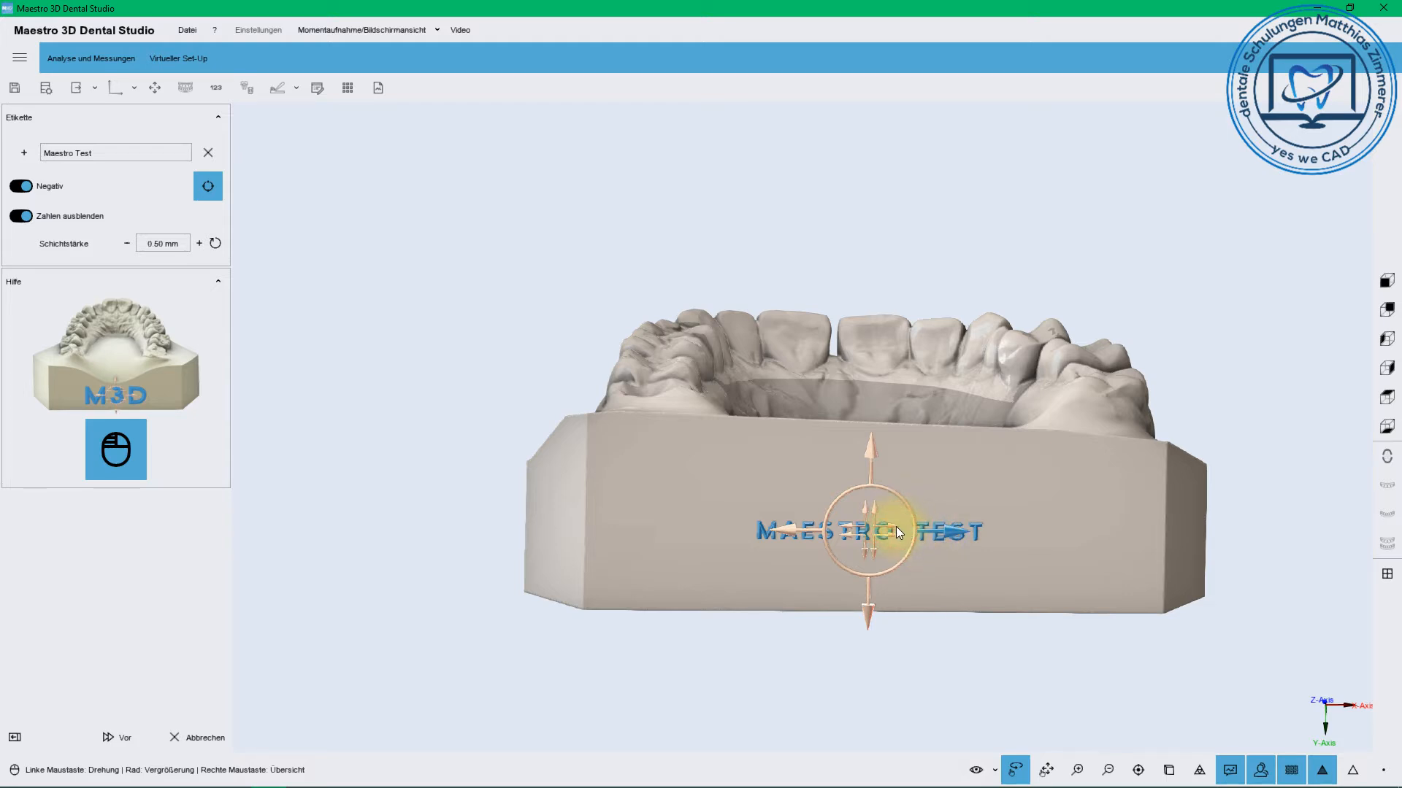
scroll(896, 531, up, 5)
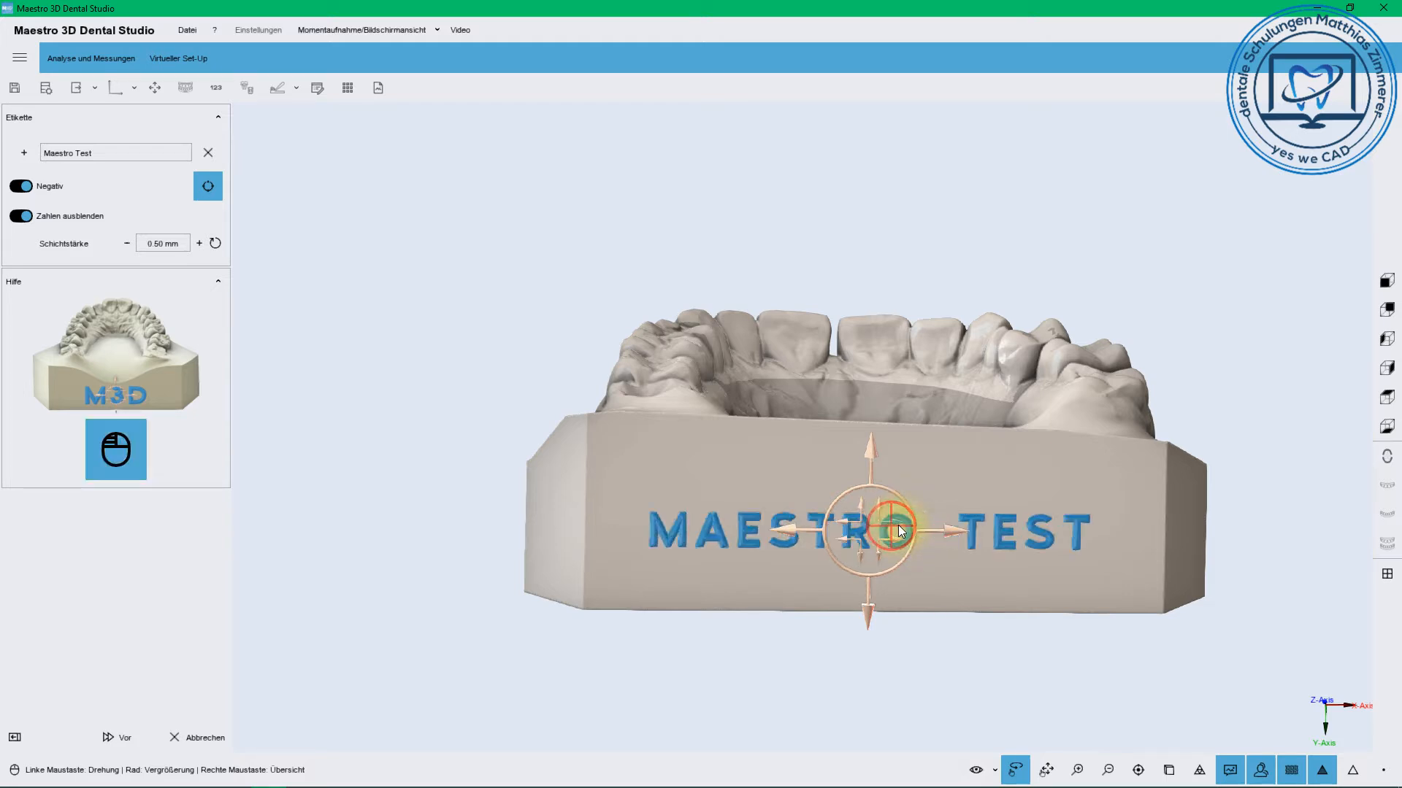
scroll(897, 525, down, 2)
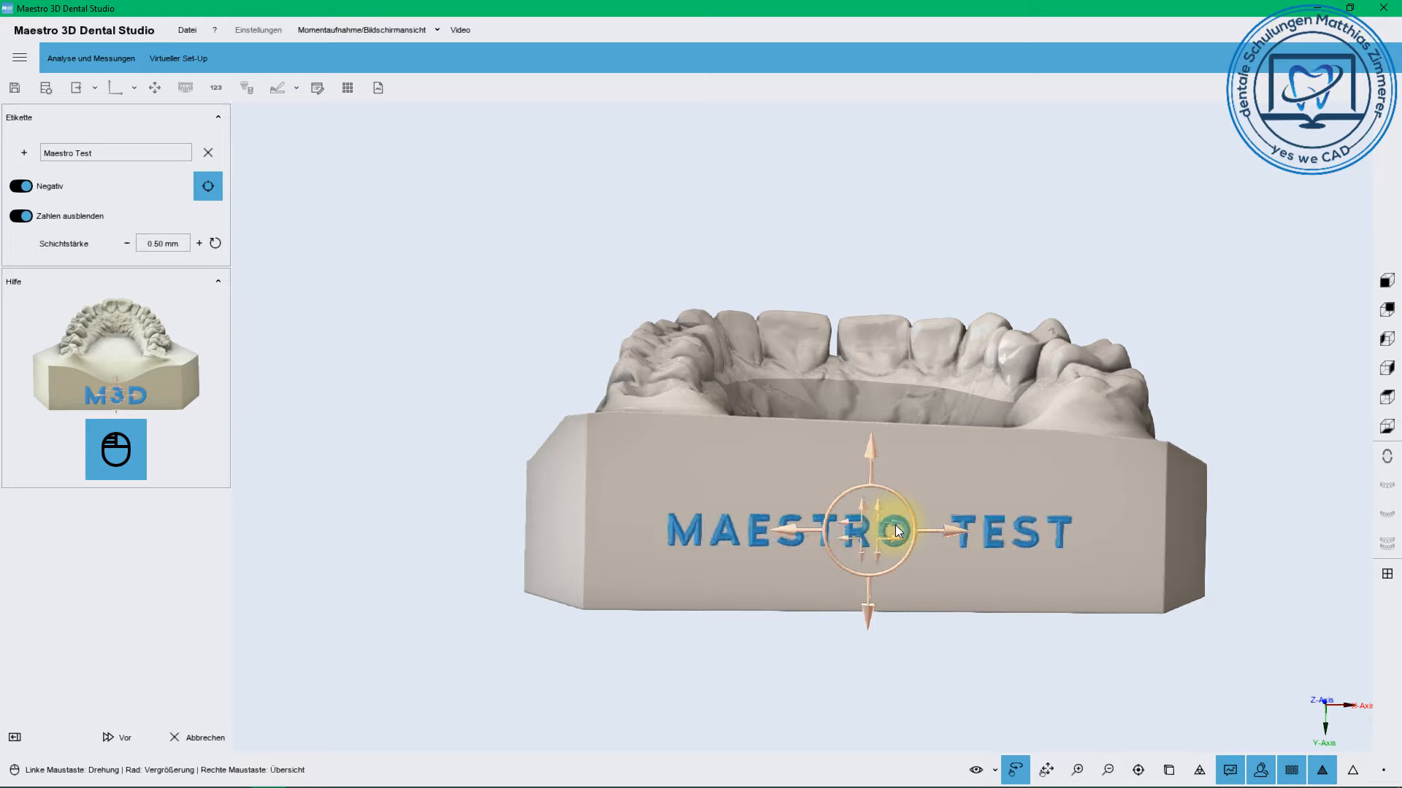
click(24, 187)
click(23, 187)
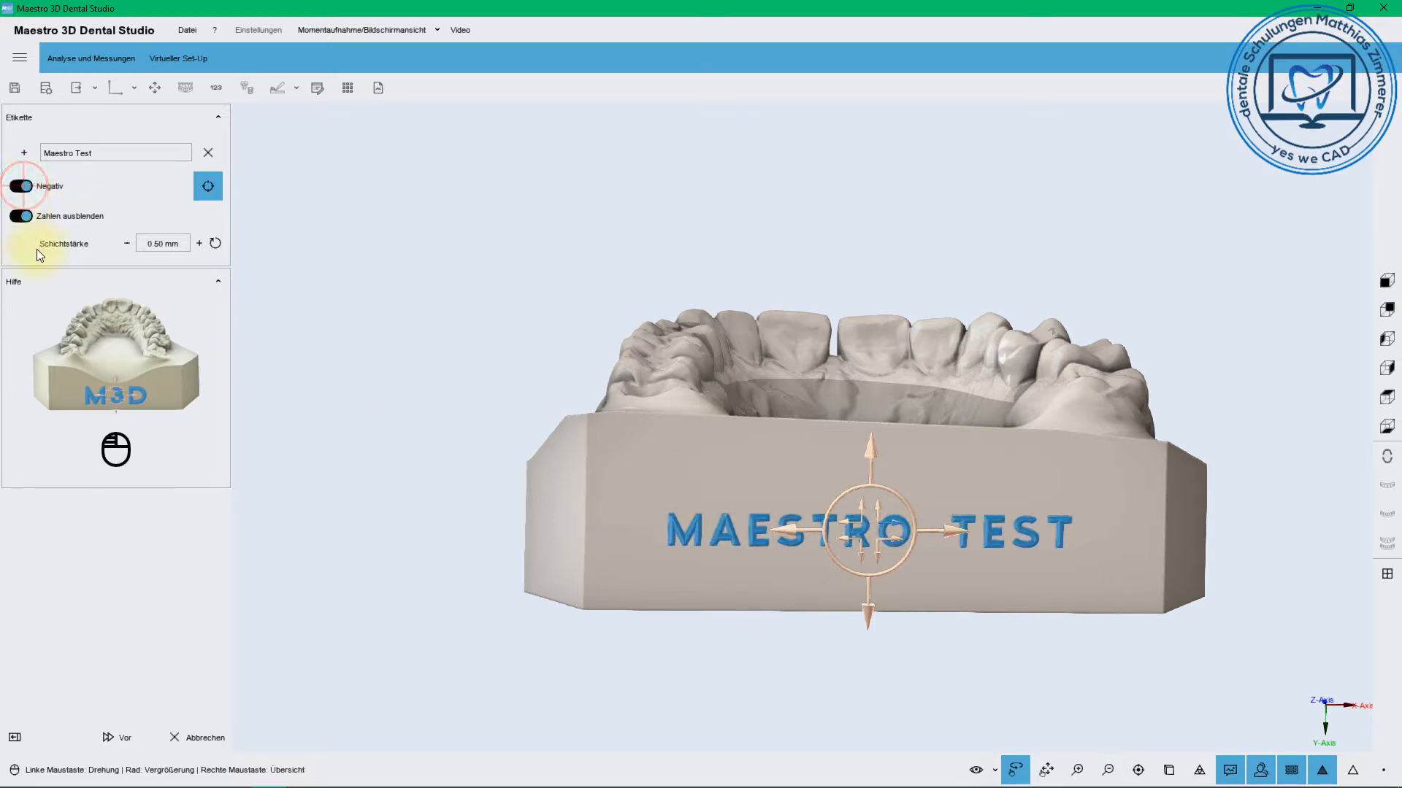
drag(376, 341, 492, 365)
drag(913, 445, 916, 483)
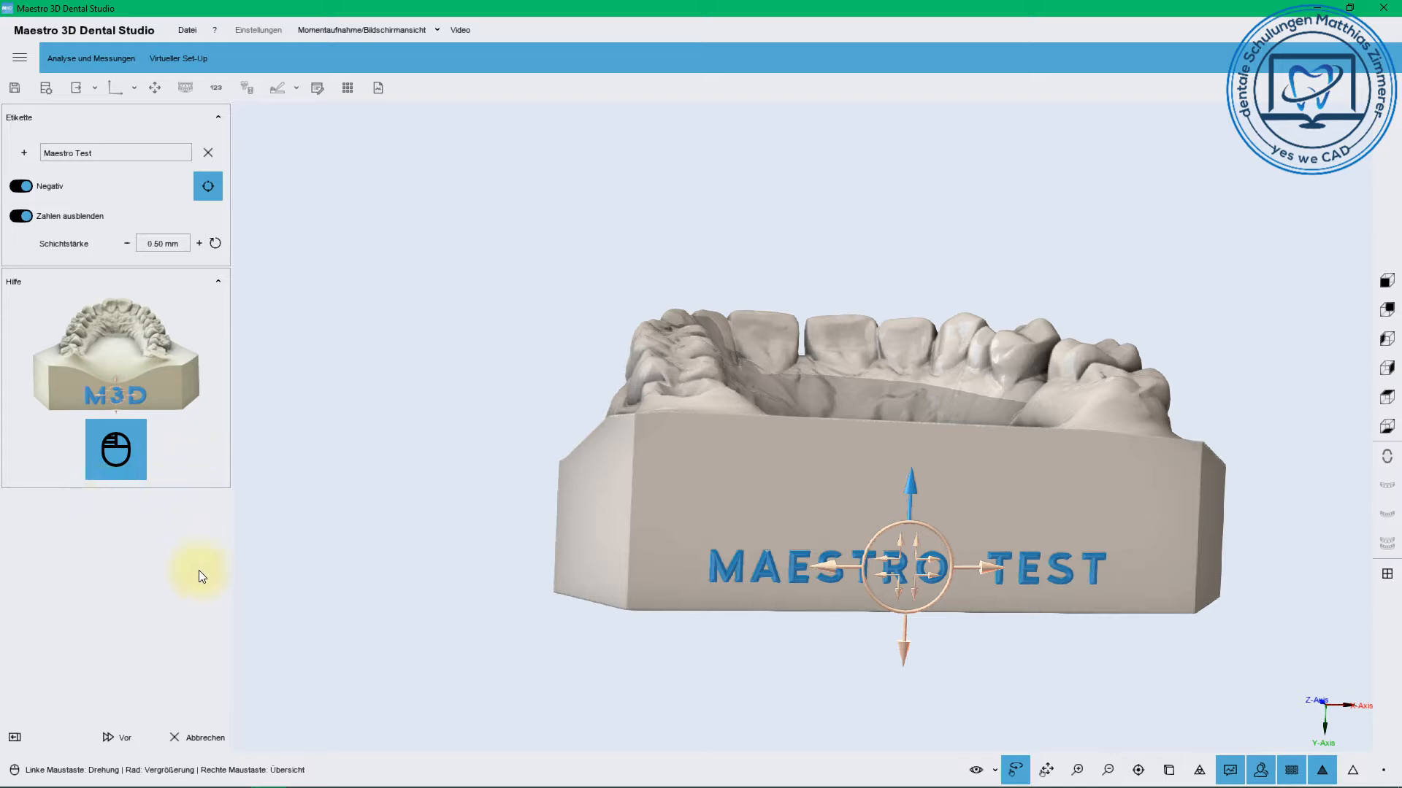
click(120, 734)
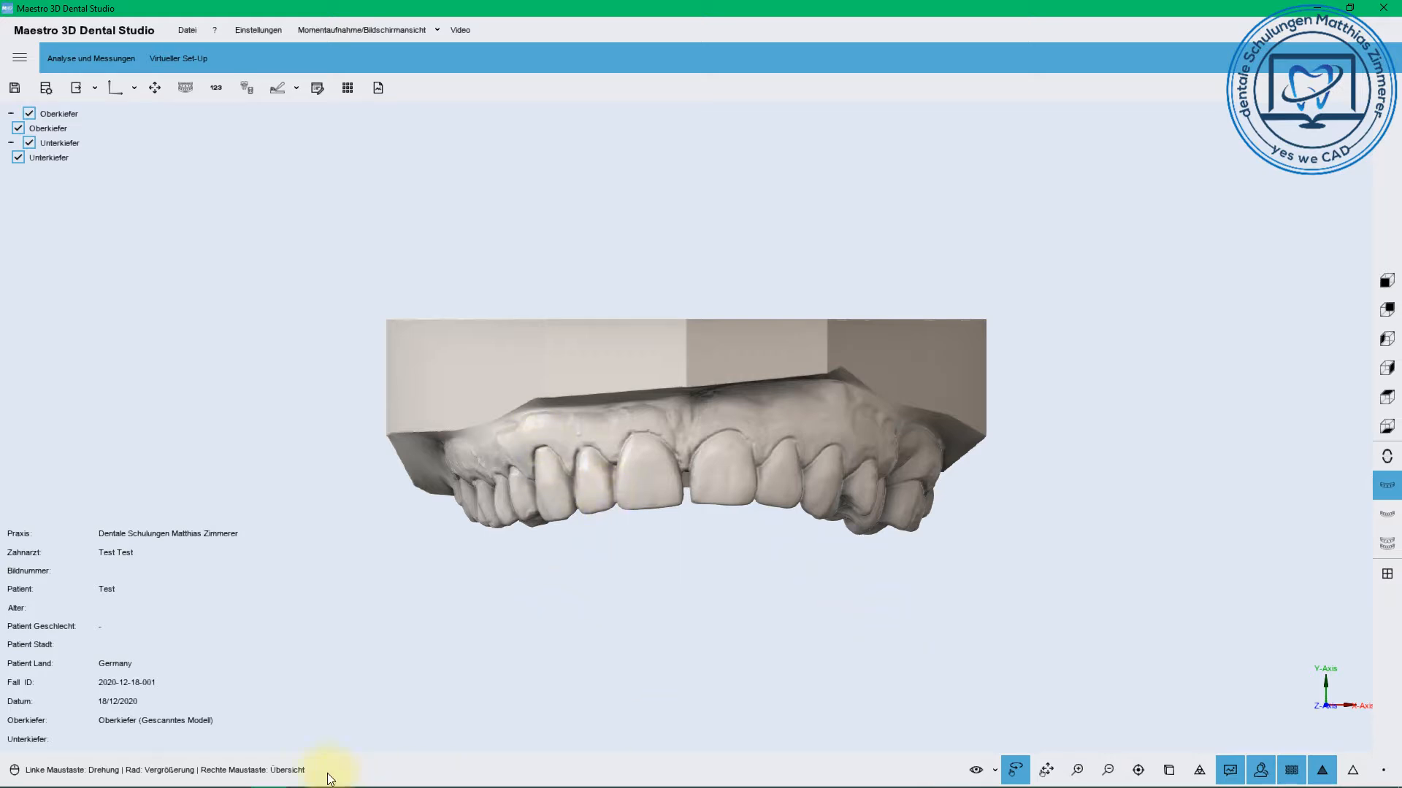
Add a label reading "Maestro Test lower" to the back face of the lower jaw's base
click(1385, 513)
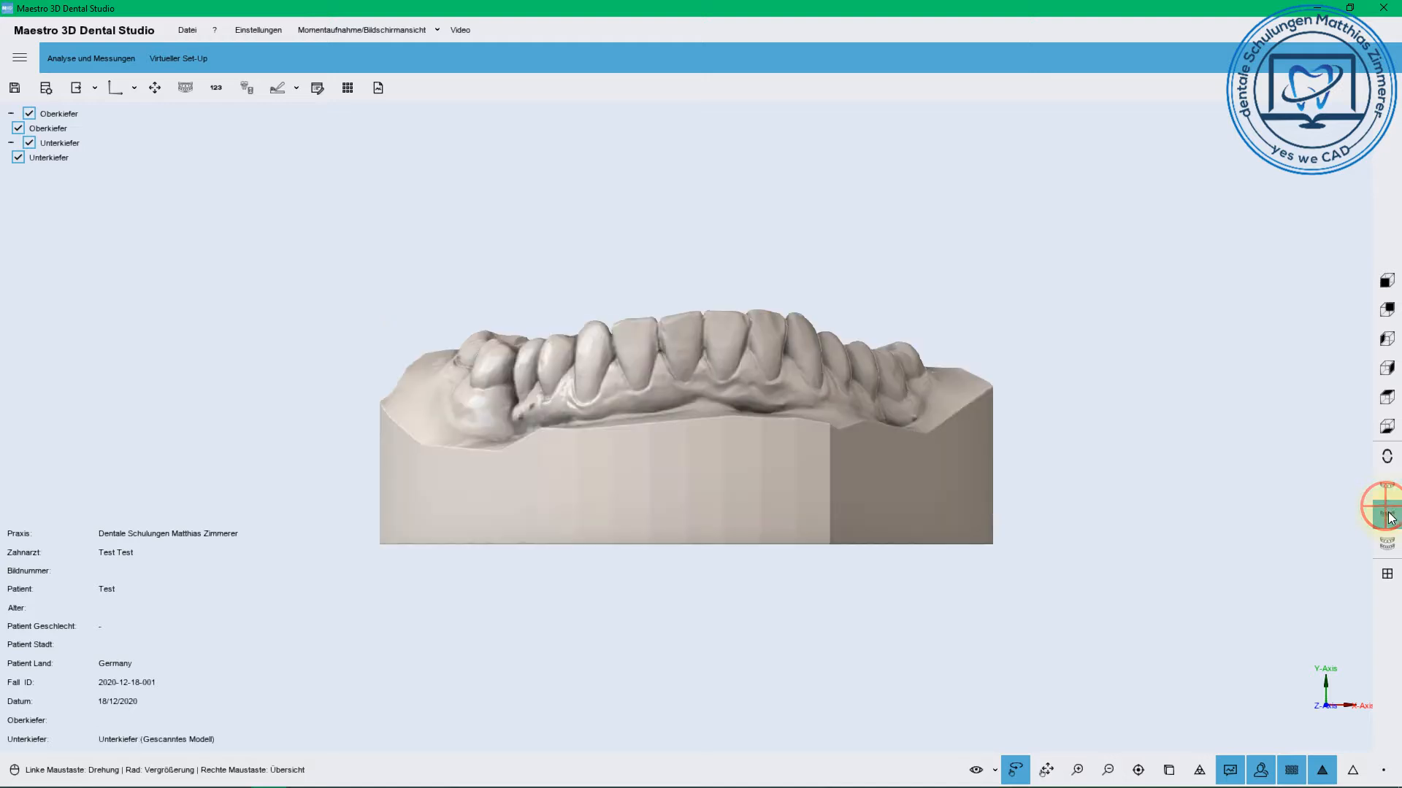
click(216, 90)
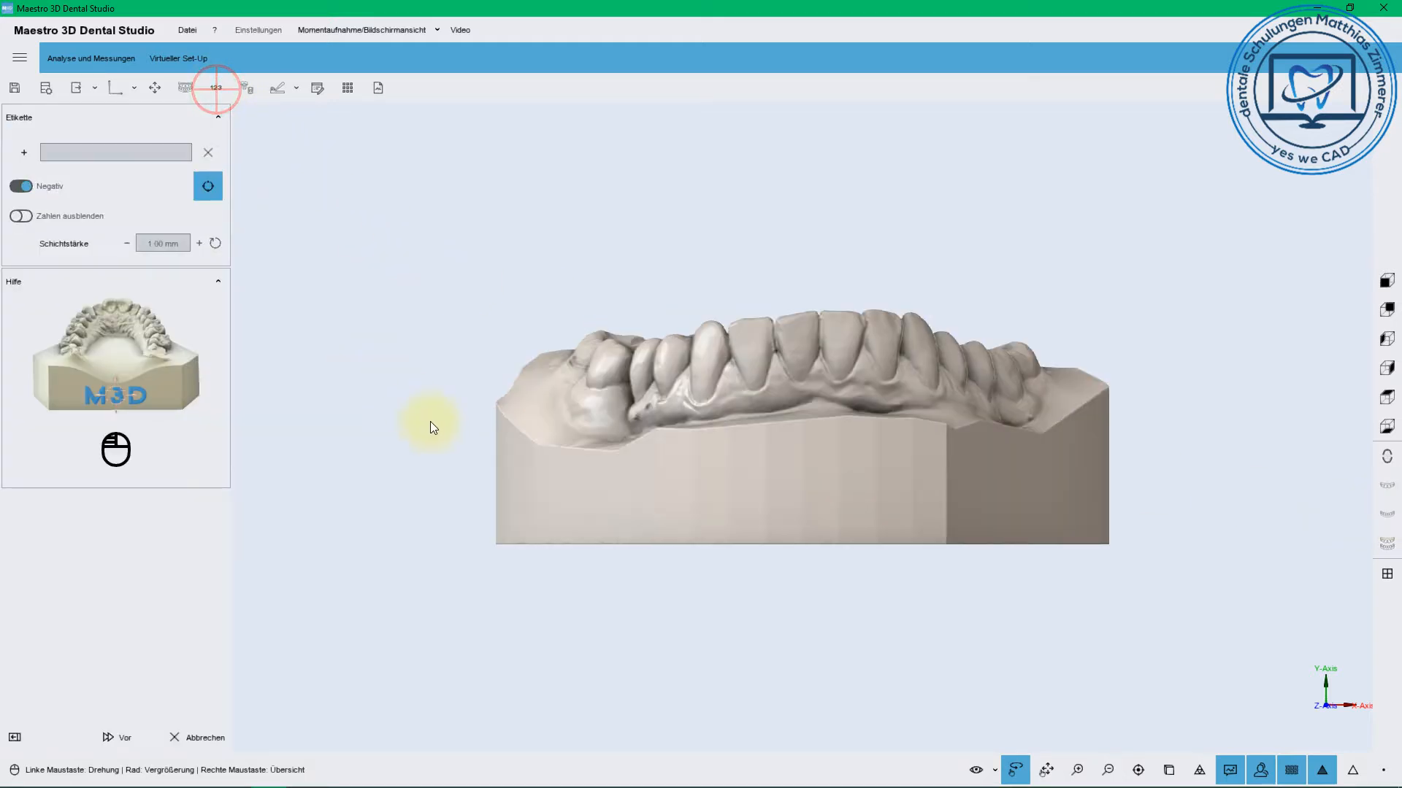
drag(557, 456, 703, 416)
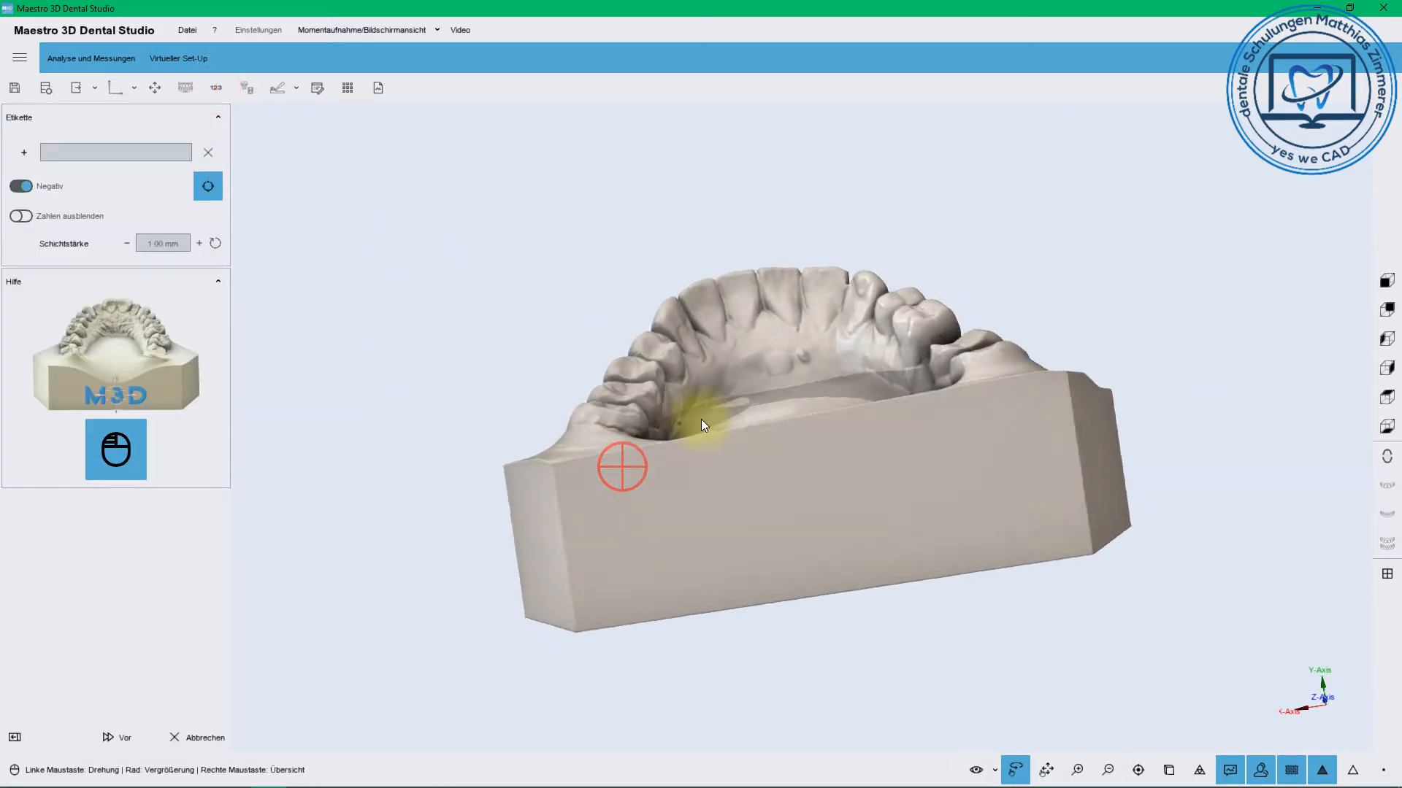
click(17, 152)
click(668, 495)
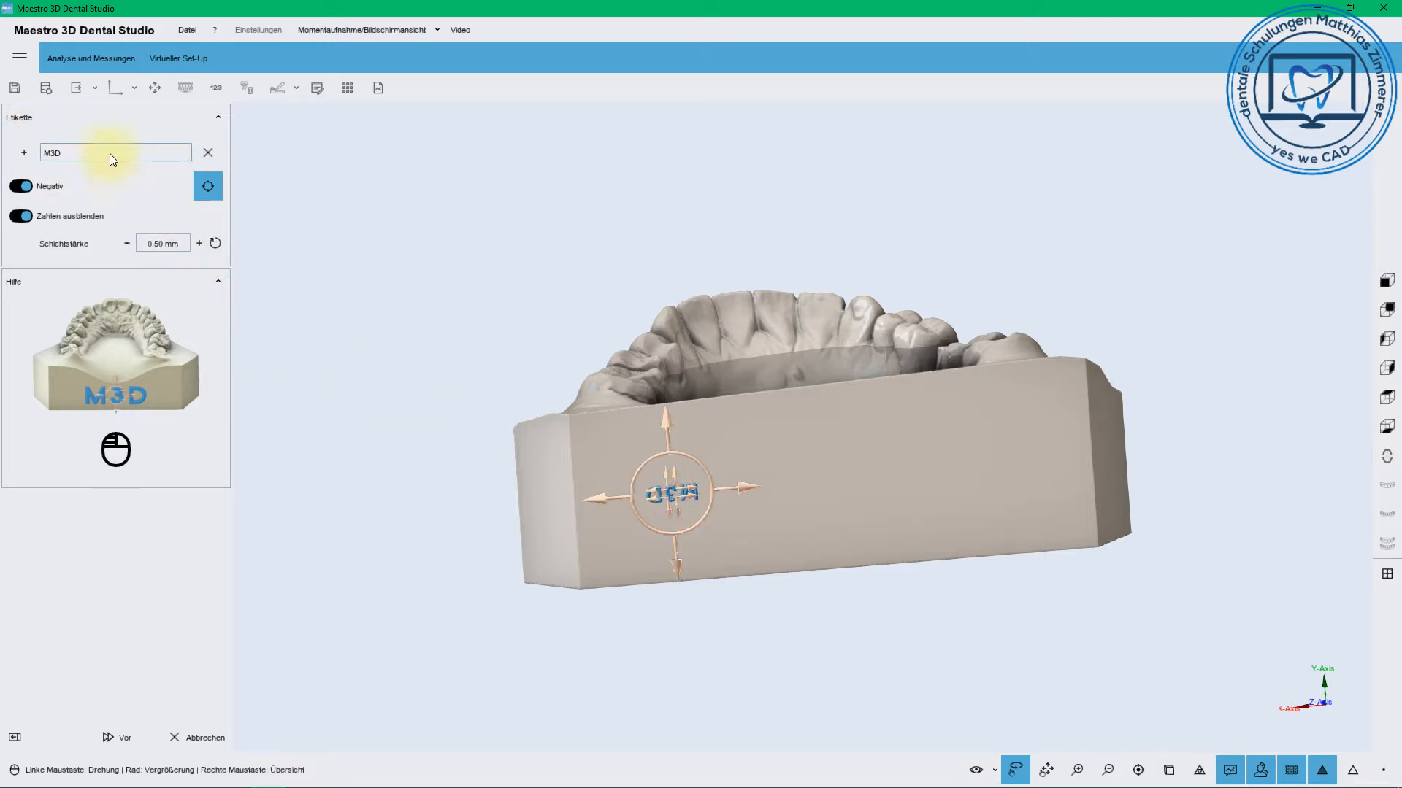
double_click(108, 153)
text(Maestro Test lower)
Turn the lower base's label upright, centre it on the back face, shift it toward the base's bottom edge, and apply it
click(746, 486)
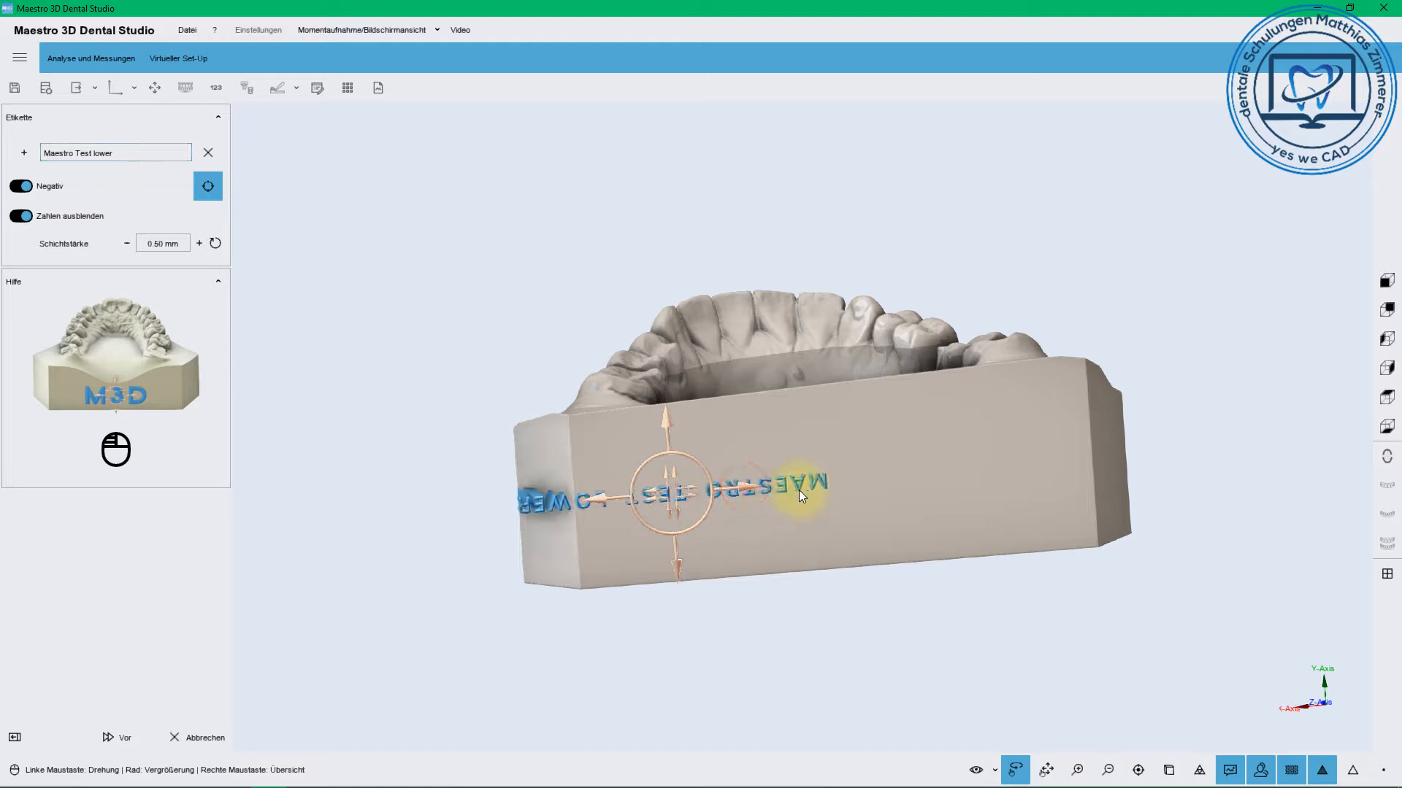
drag(768, 485, 961, 416)
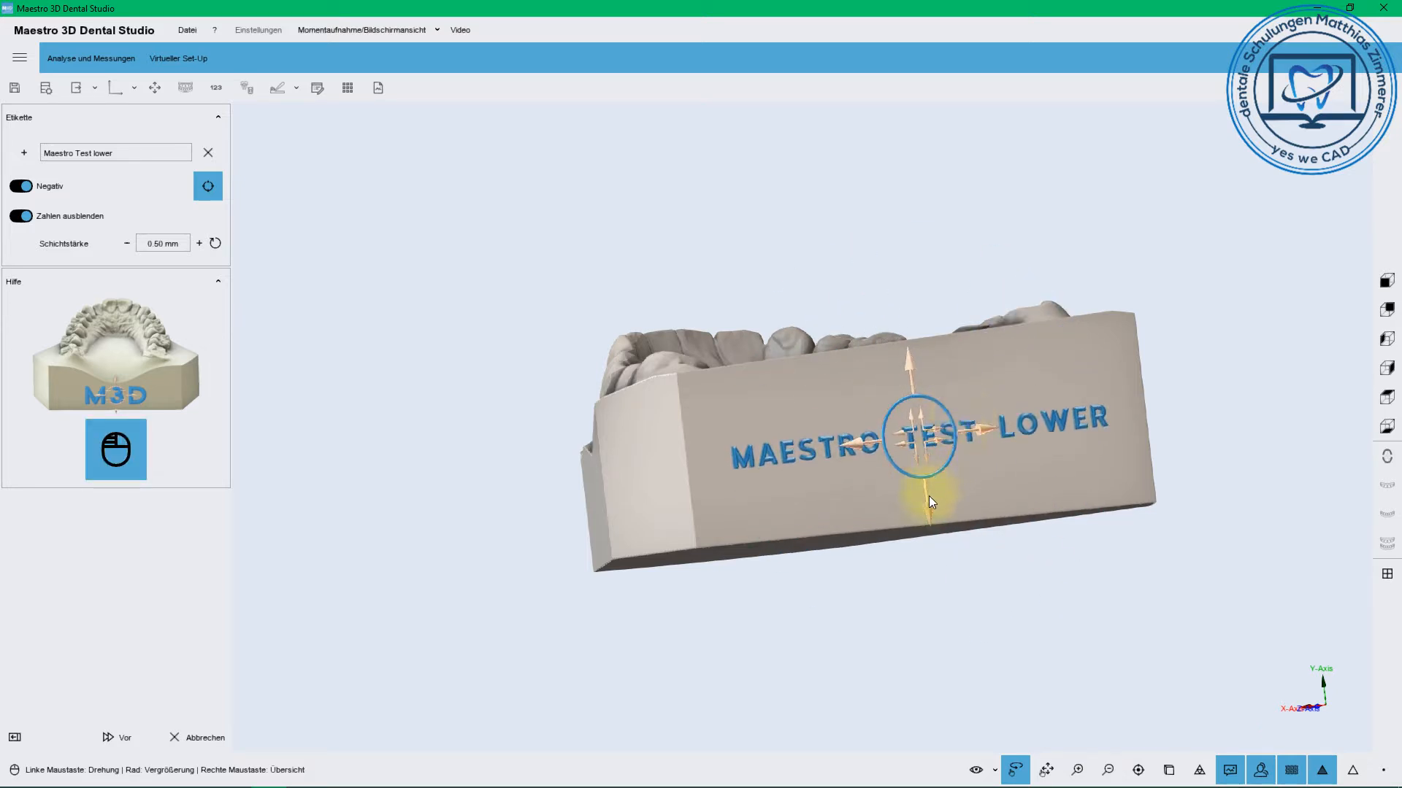
drag(930, 506, 933, 556)
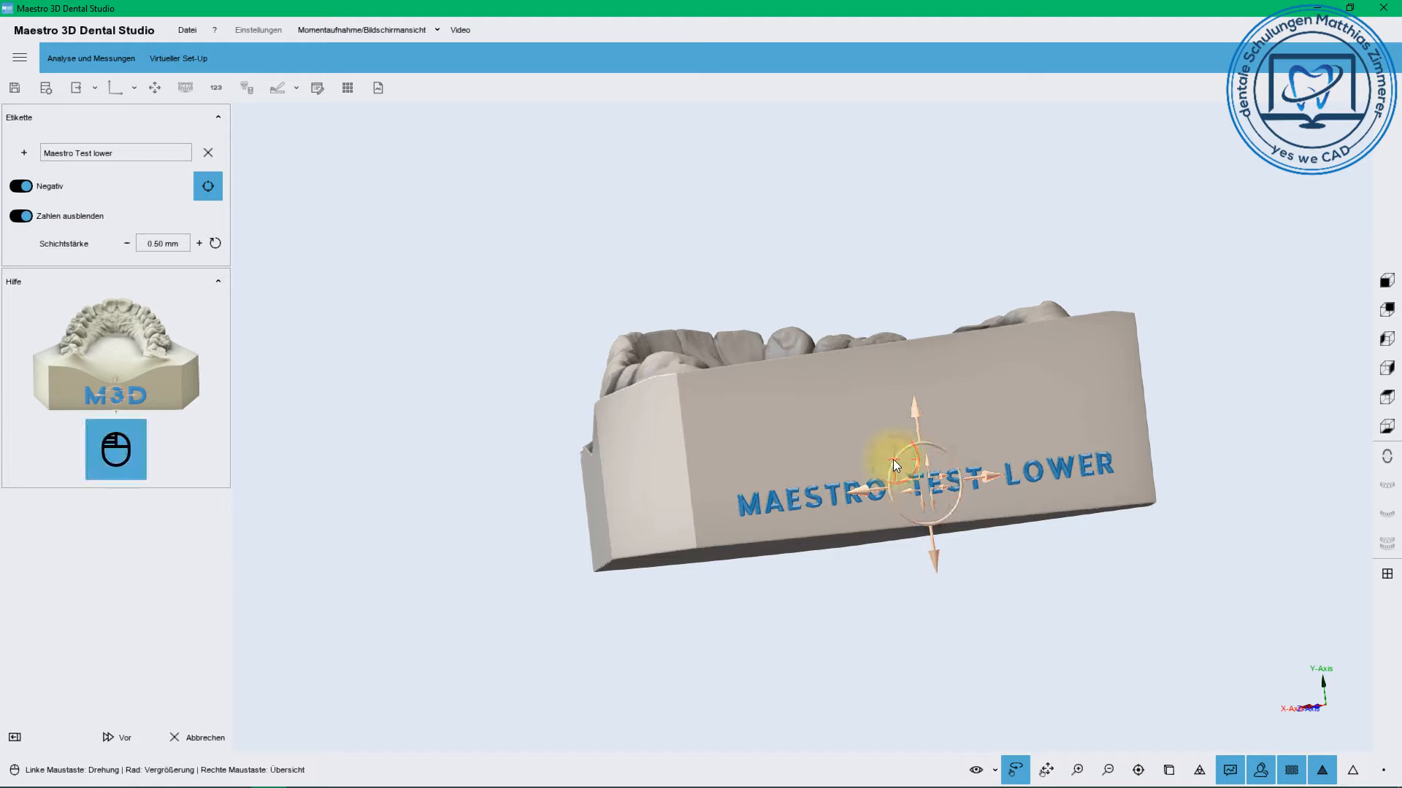
click(110, 738)
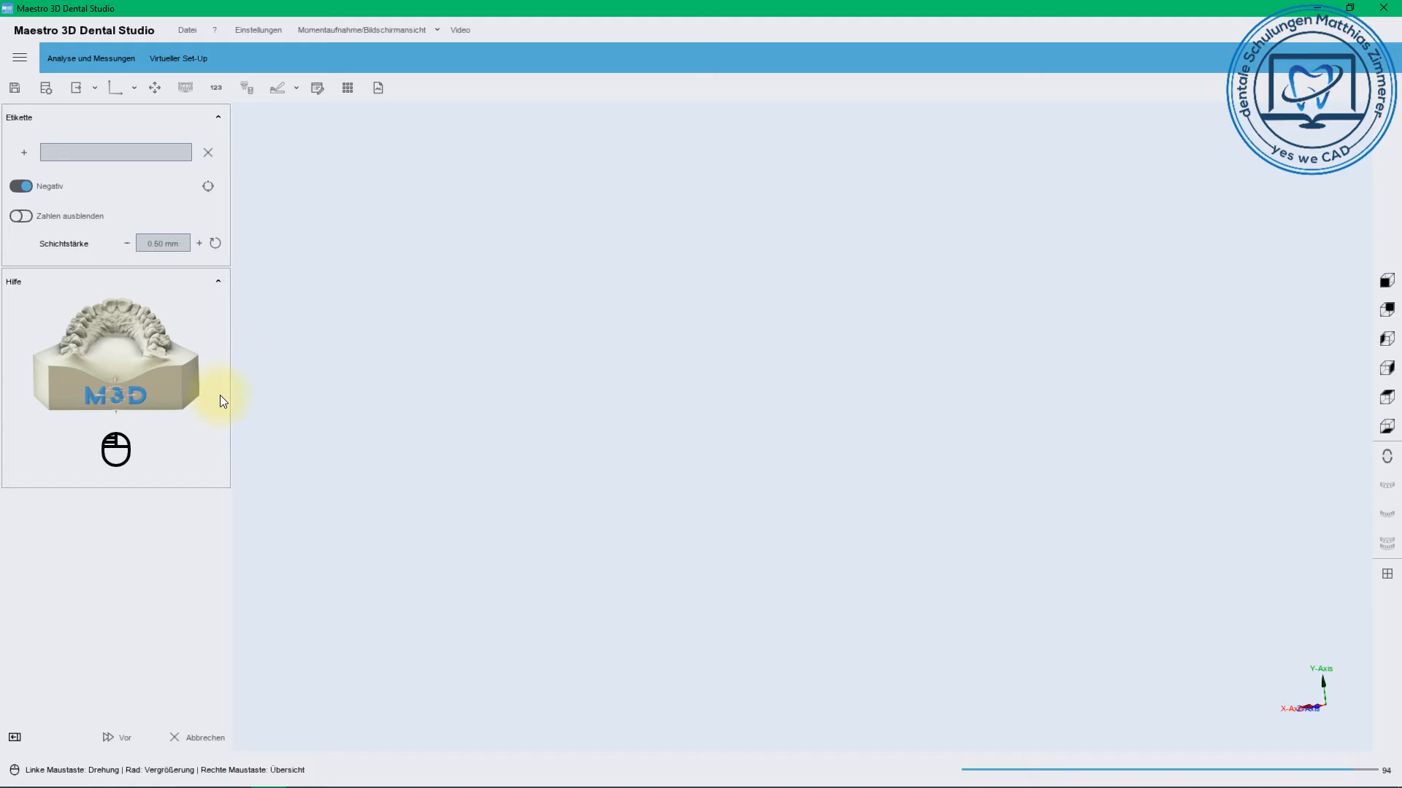
drag(409, 460, 475, 316)
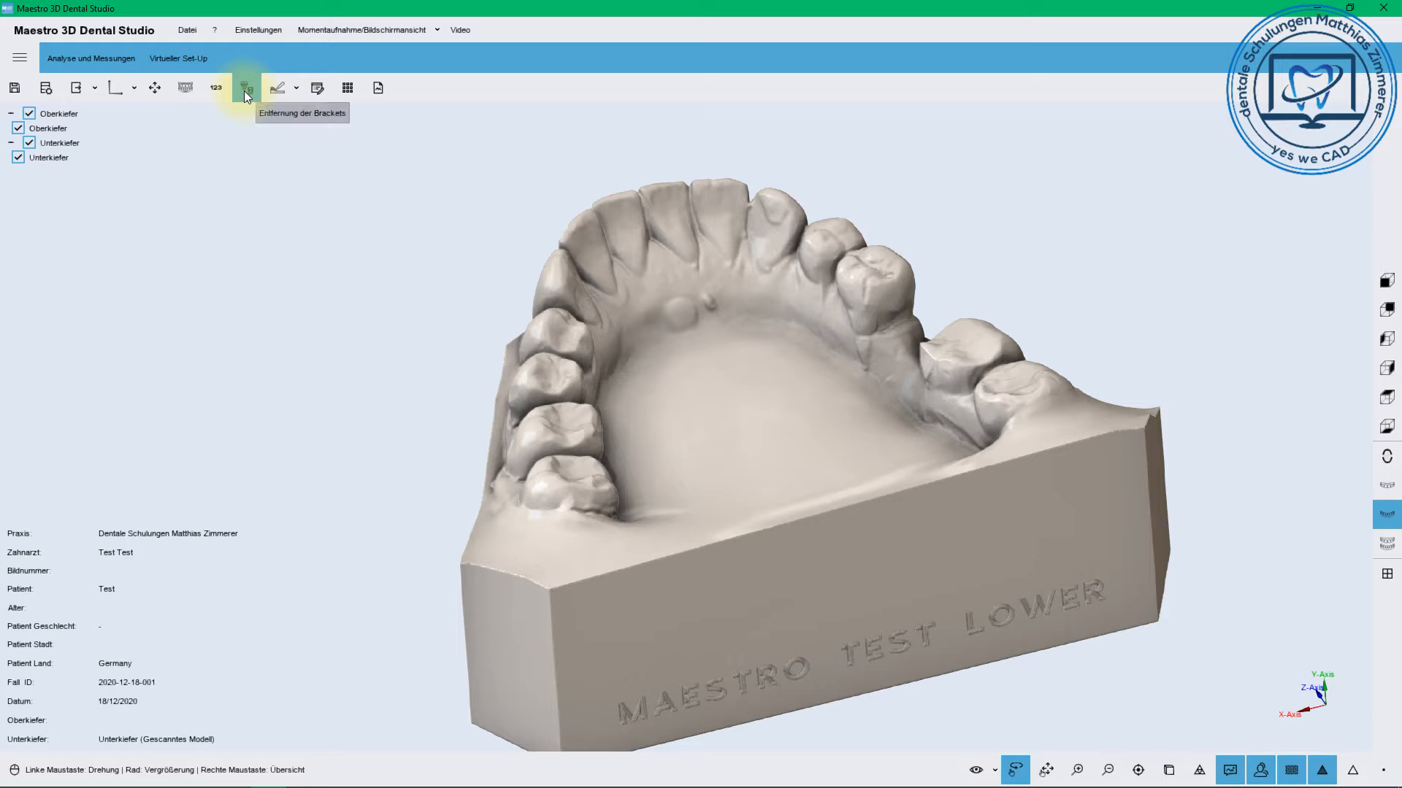
Start modelling the scanned lower arch with smoothing at size 6.00 and amplitude 0.11, and smooth the base's rim beside the tooth gap
drag(726, 336, 669, 434)
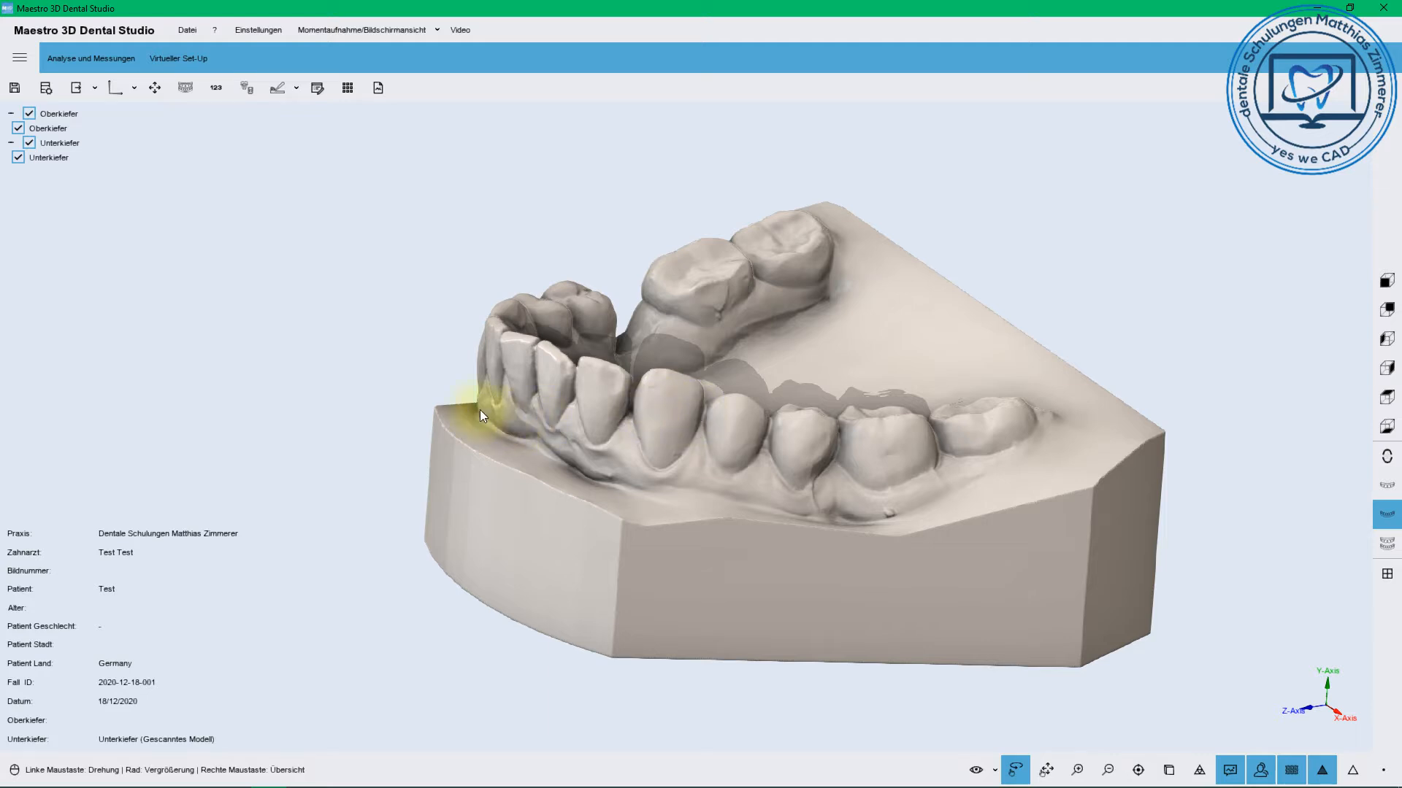
click(295, 87)
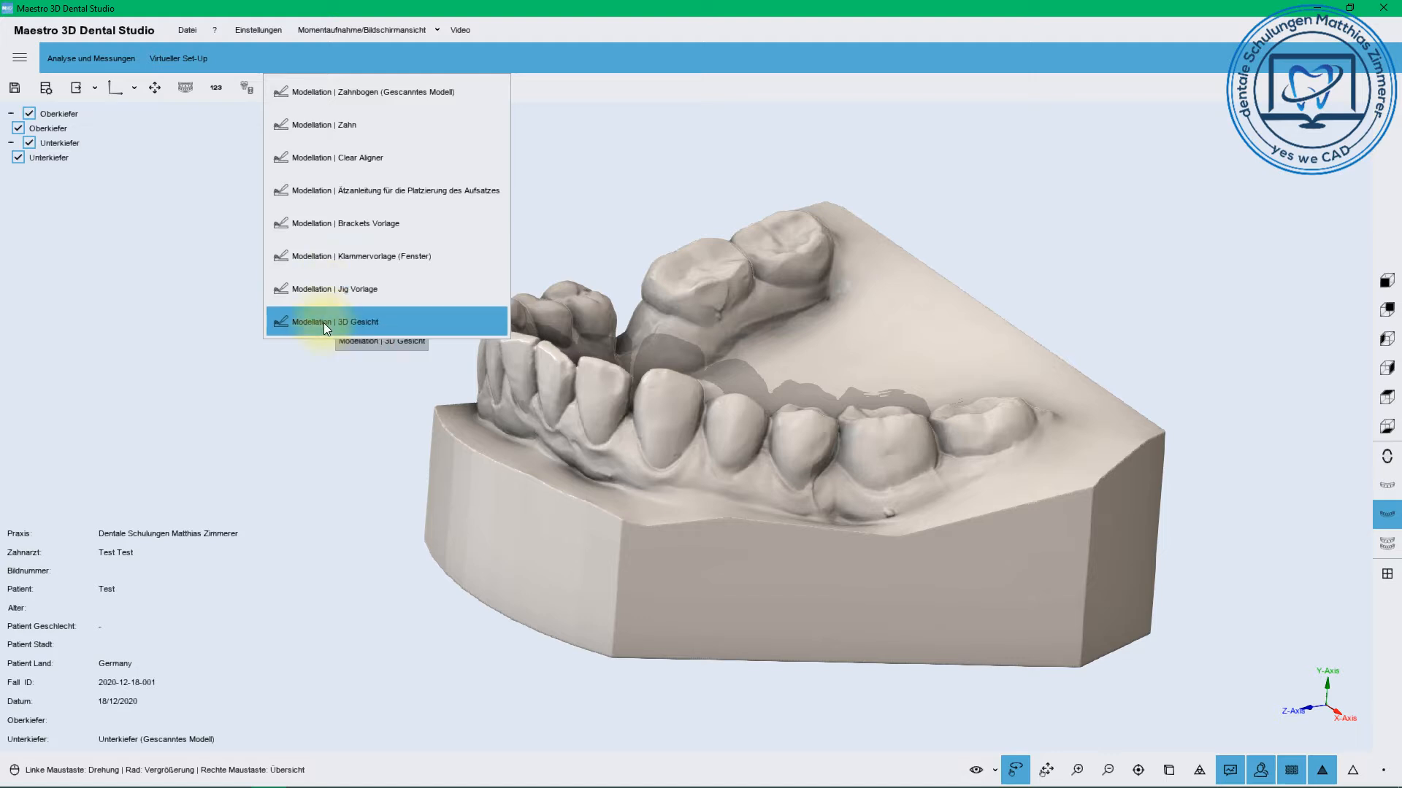
click(327, 95)
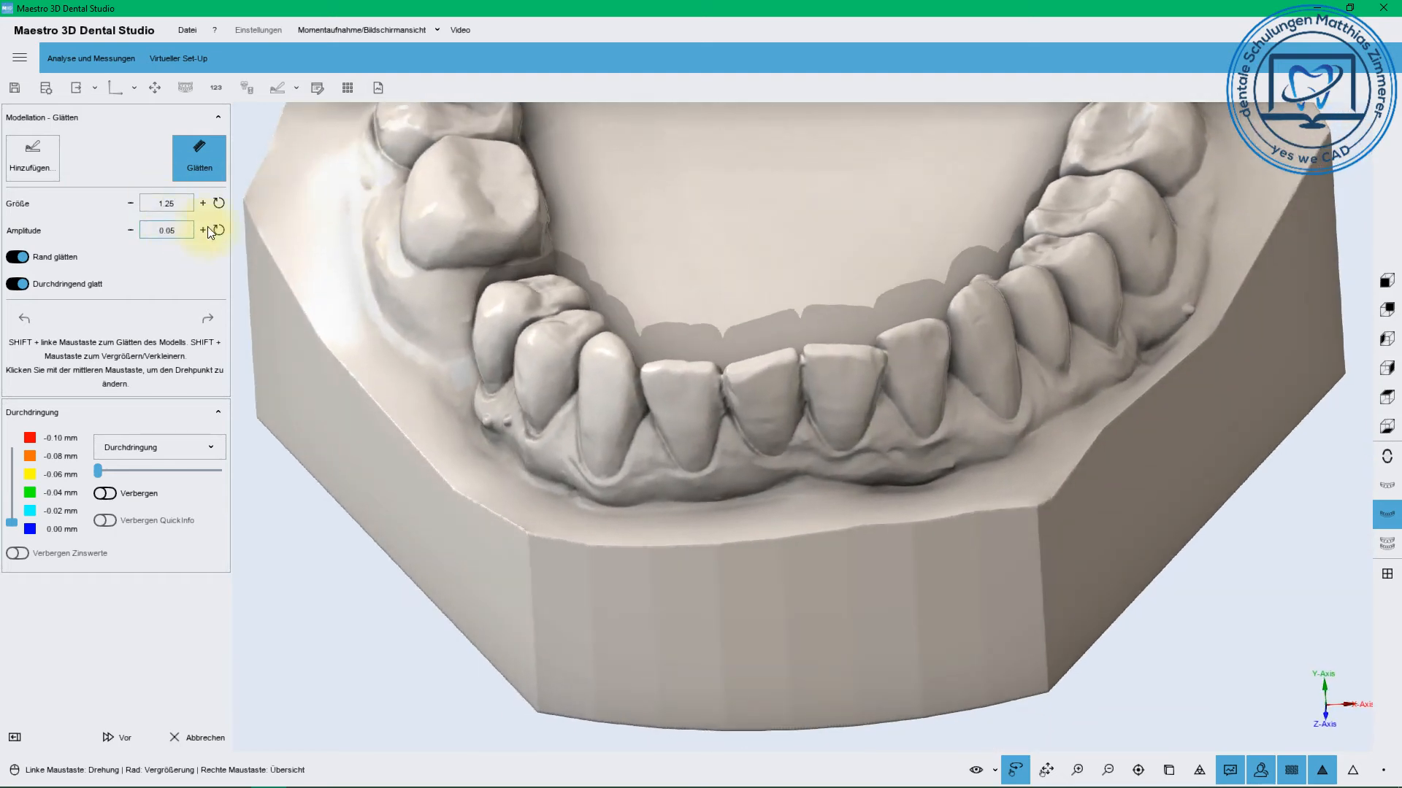
click(203, 204)
click(203, 204)
click(203, 203)
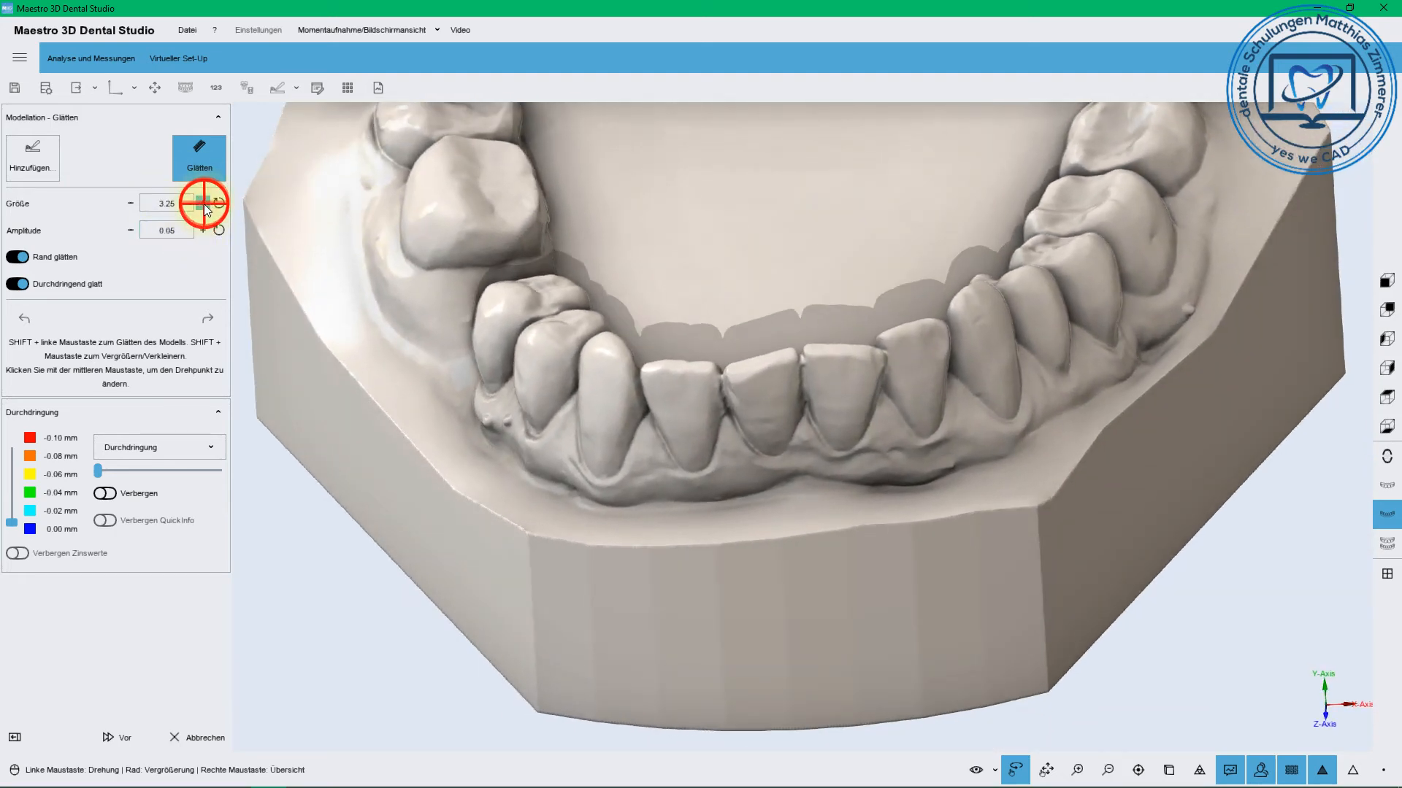
click(203, 204)
click(203, 203)
click(203, 230)
click(203, 230)
click(203, 230)
click(203, 230)
click(203, 230)
click(202, 230)
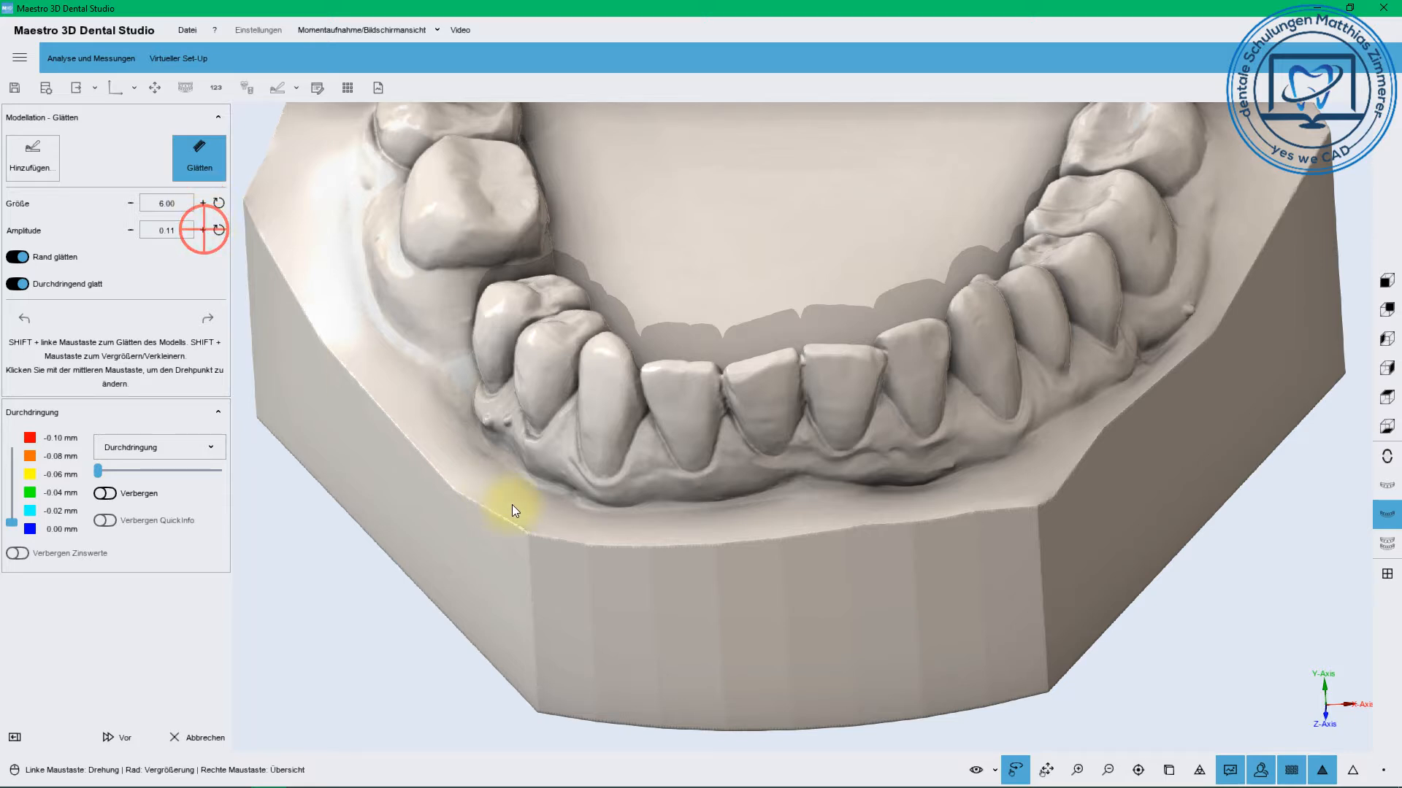
mouse_move(482, 503)
mouse_down()
mouse_move(537, 449)
mouse_move(410, 400)
mouse_move(348, 336)
mouse_move(329, 352)
mouse_up()
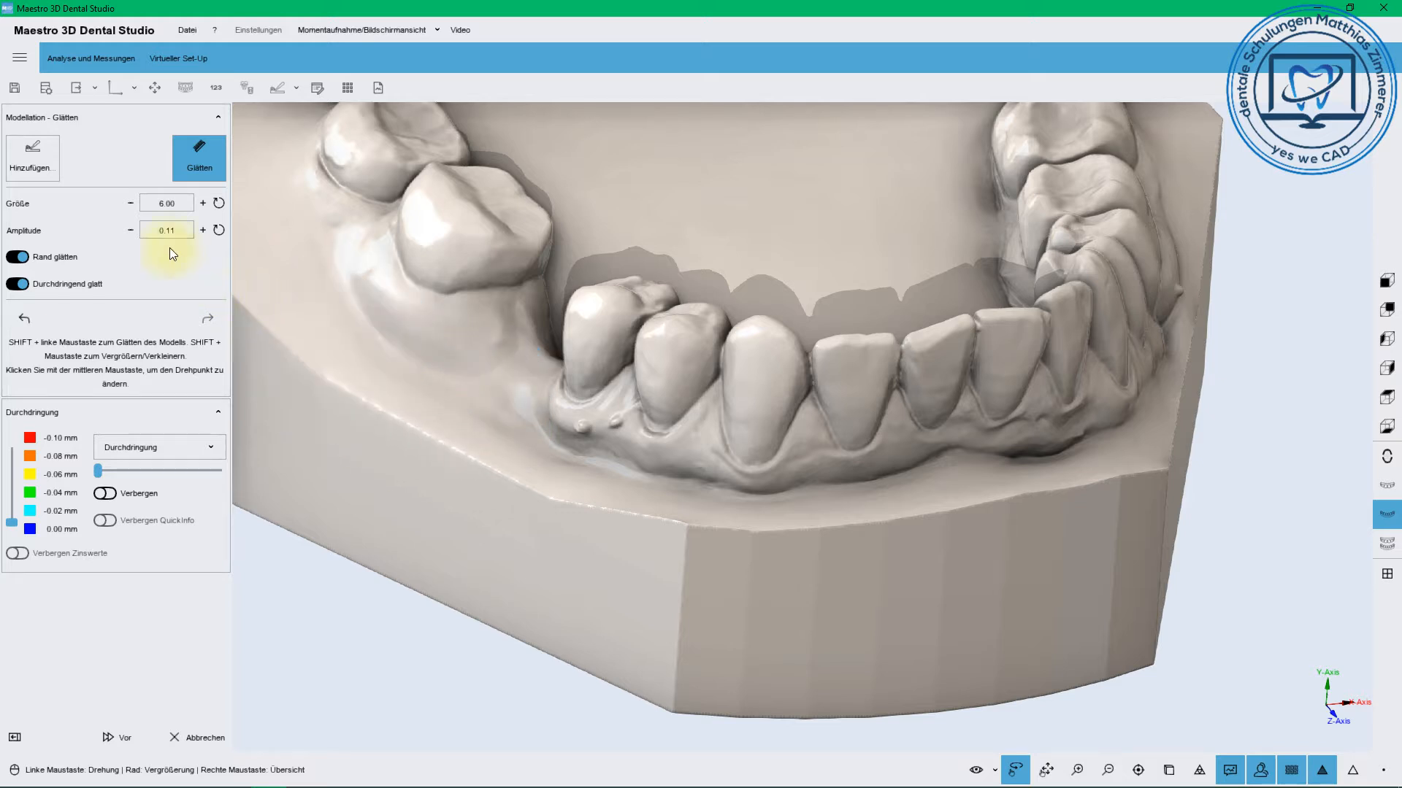
Set the smoothing size to 4.50 and amplitude to 0.20, and smooth the gum-to-base transition near the tooth gap
click(132, 202)
click(203, 230)
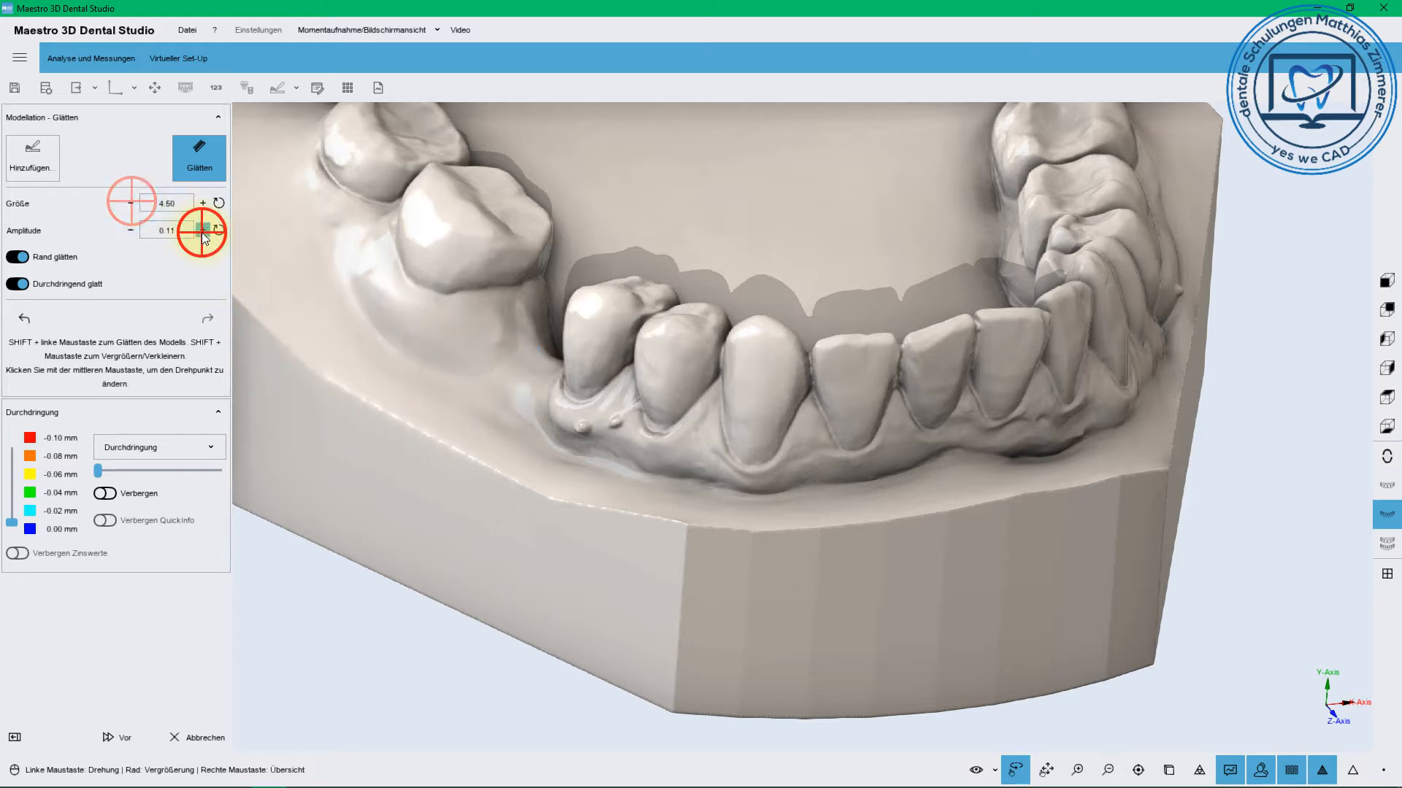
click(203, 230)
click(203, 230)
click(203, 230)
click(203, 230)
click(203, 230)
click(203, 230)
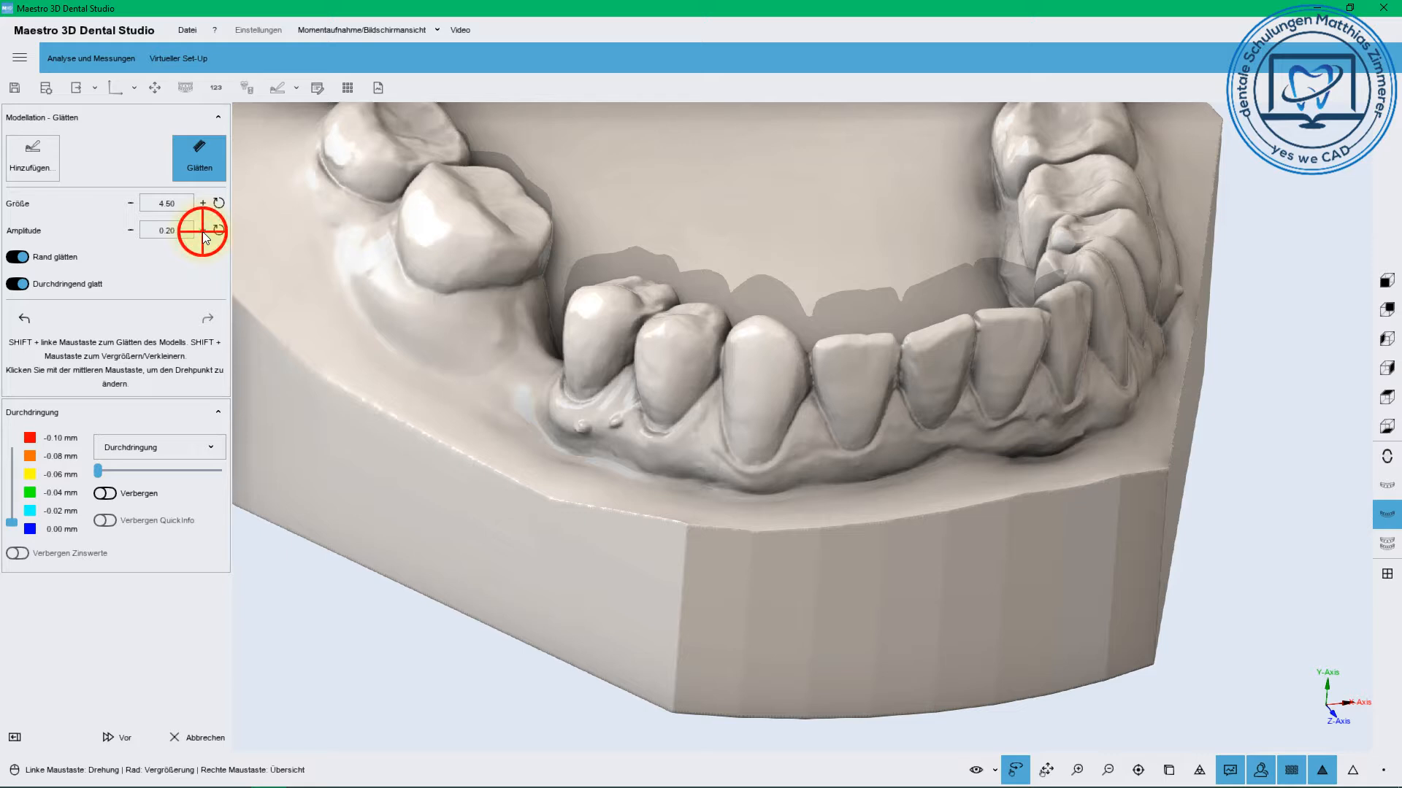
click(203, 230)
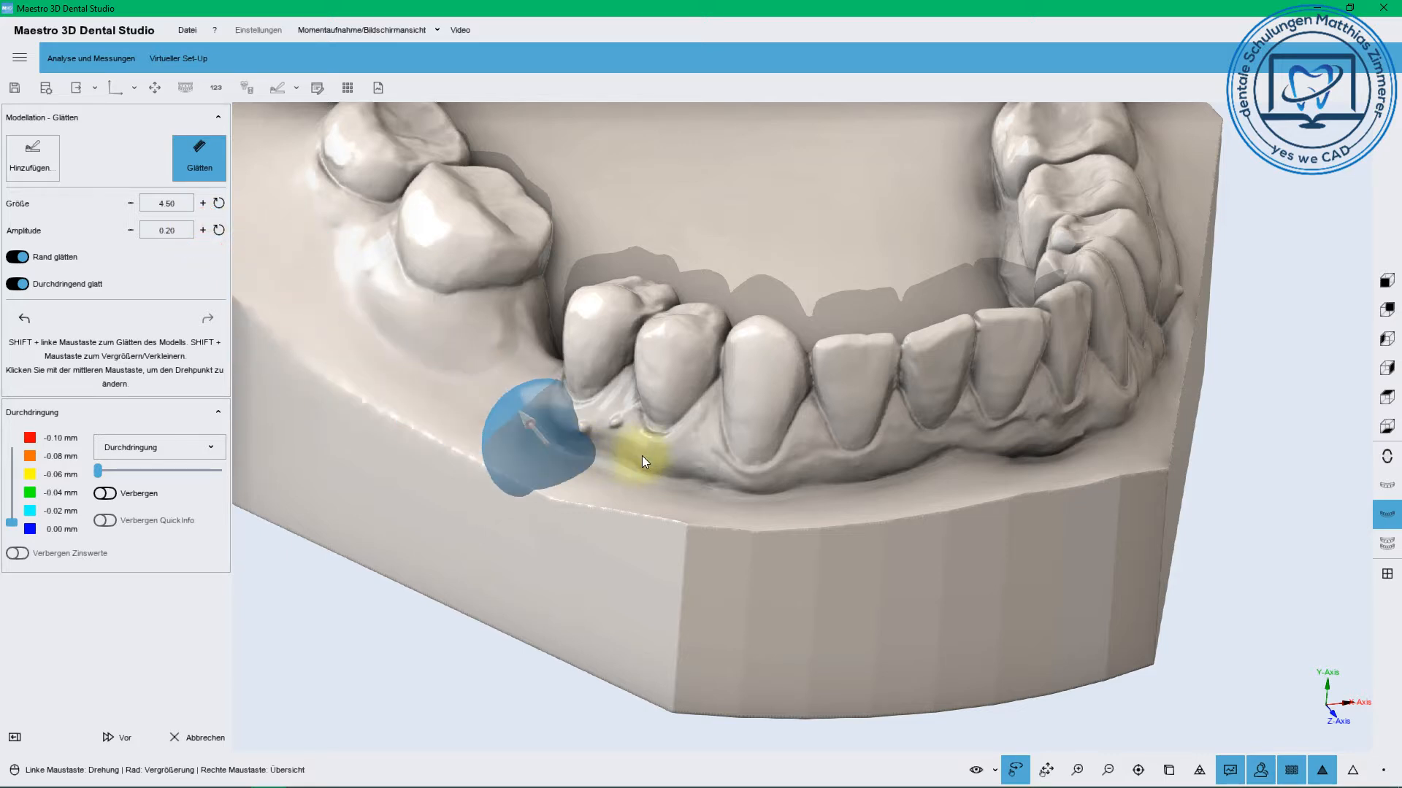
Smooth away the small bumps on the gum below the premolars beside the gap, reducing the smoothing size to 0.40 for the fine spots
scroll(597, 442, up, 3)
right_drag(589, 466, 717, 452)
drag(724, 451, 877, 434)
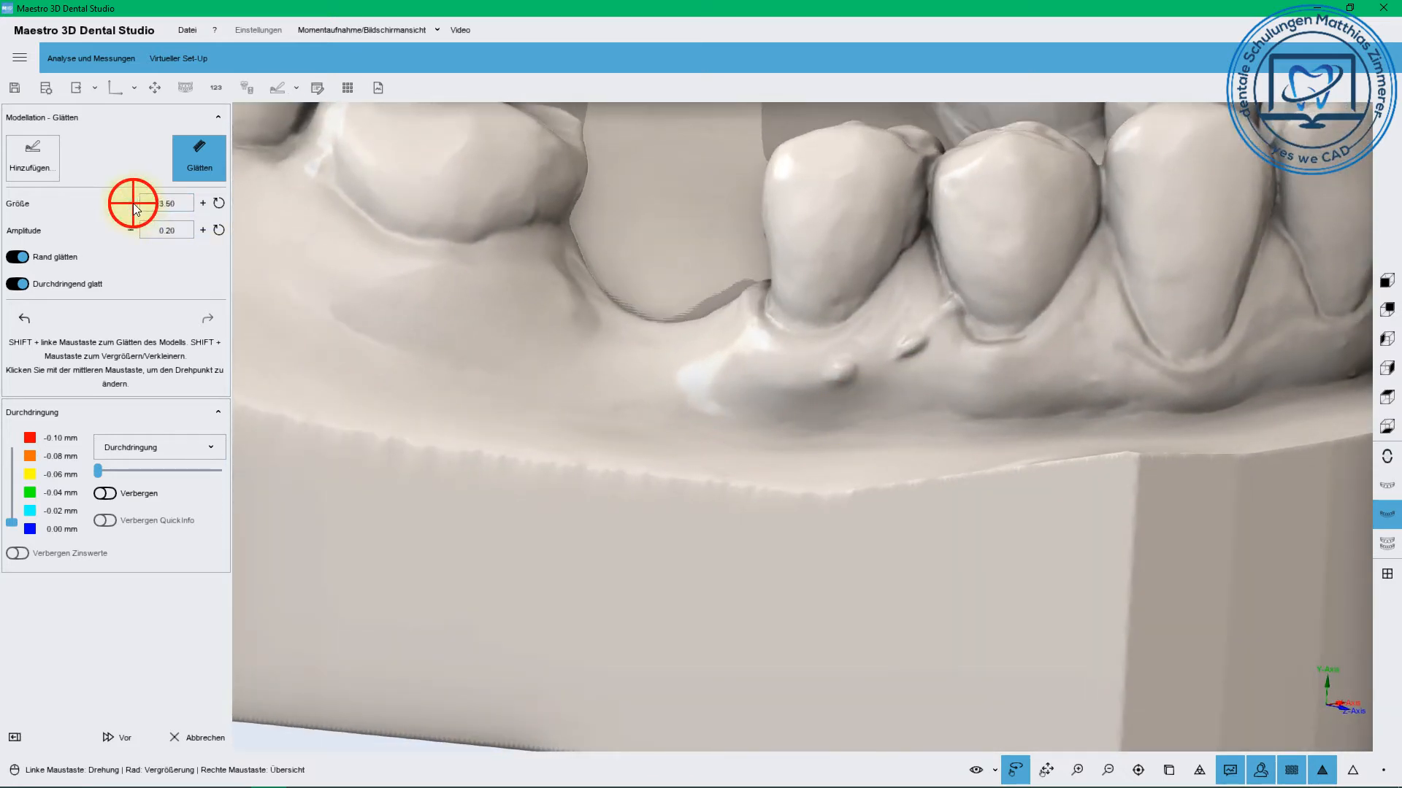
click(215, 203)
mouse_move(909, 340)
shift+mouse_down()
mouse_move(922, 322)
mouse_move(830, 378)
mouse_move(944, 327)
shift+mouse_up()
click(130, 203)
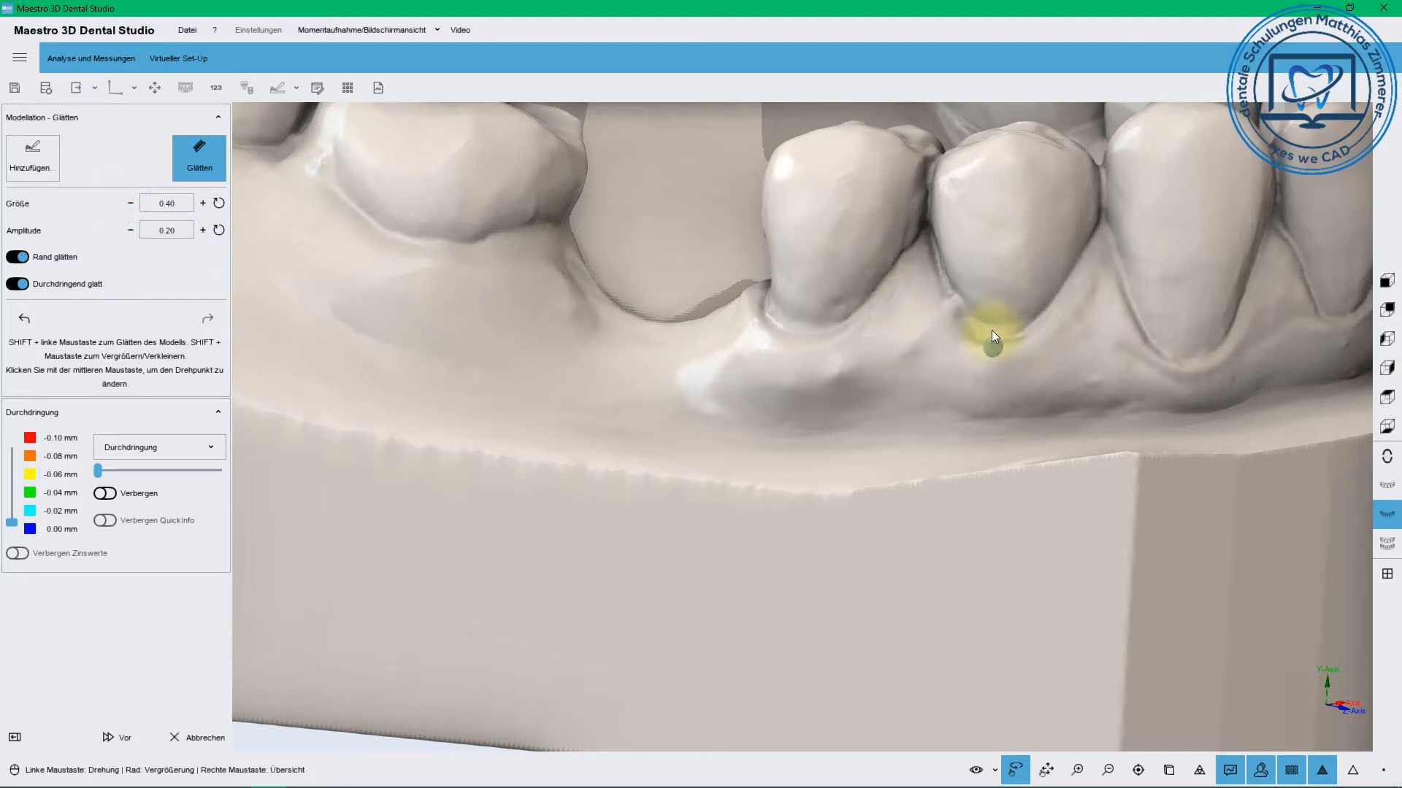
shift+drag(952, 299, 963, 313)
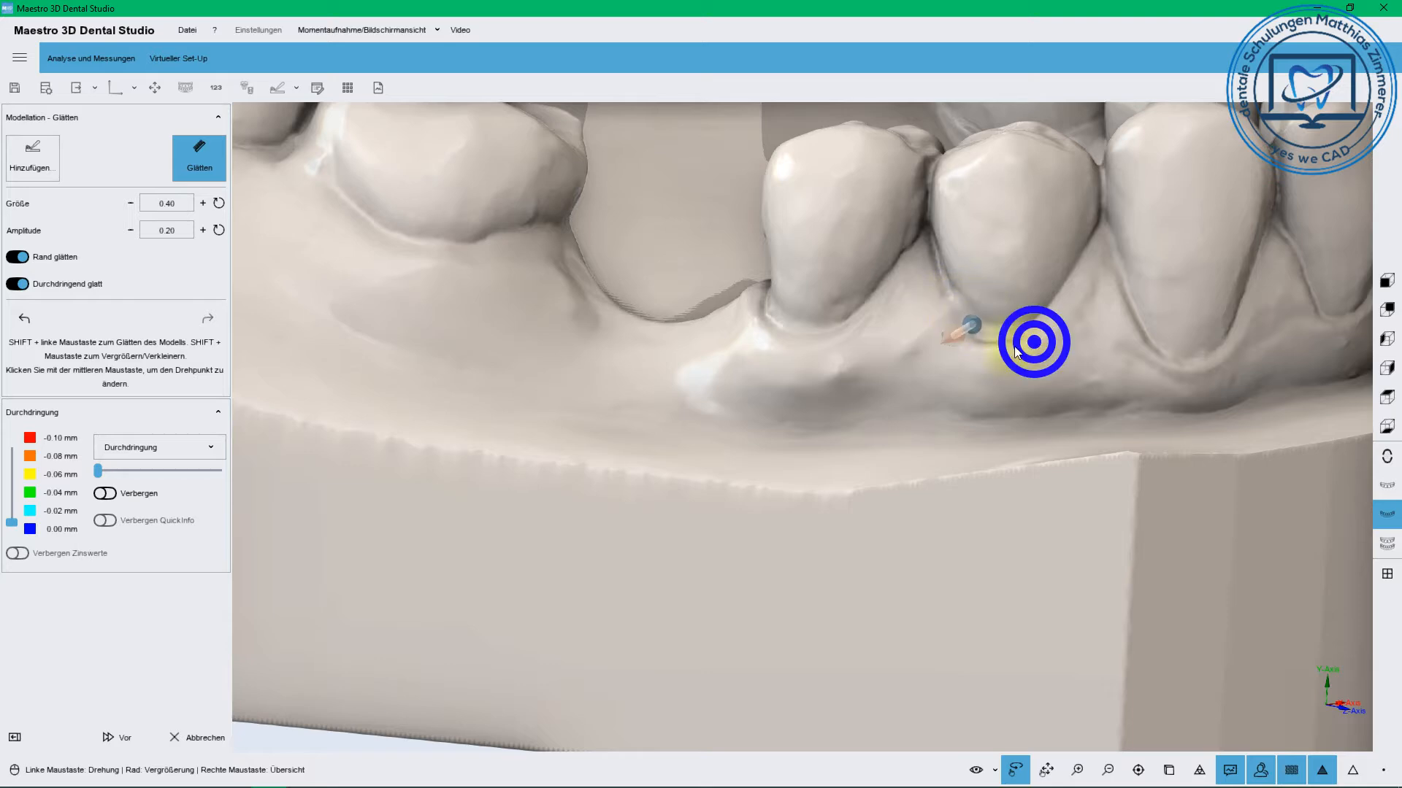
Set the smoothing size to 1.90 and smooth the gum below the molar on the opposite side of the lower arch
drag(1016, 350, 900, 434)
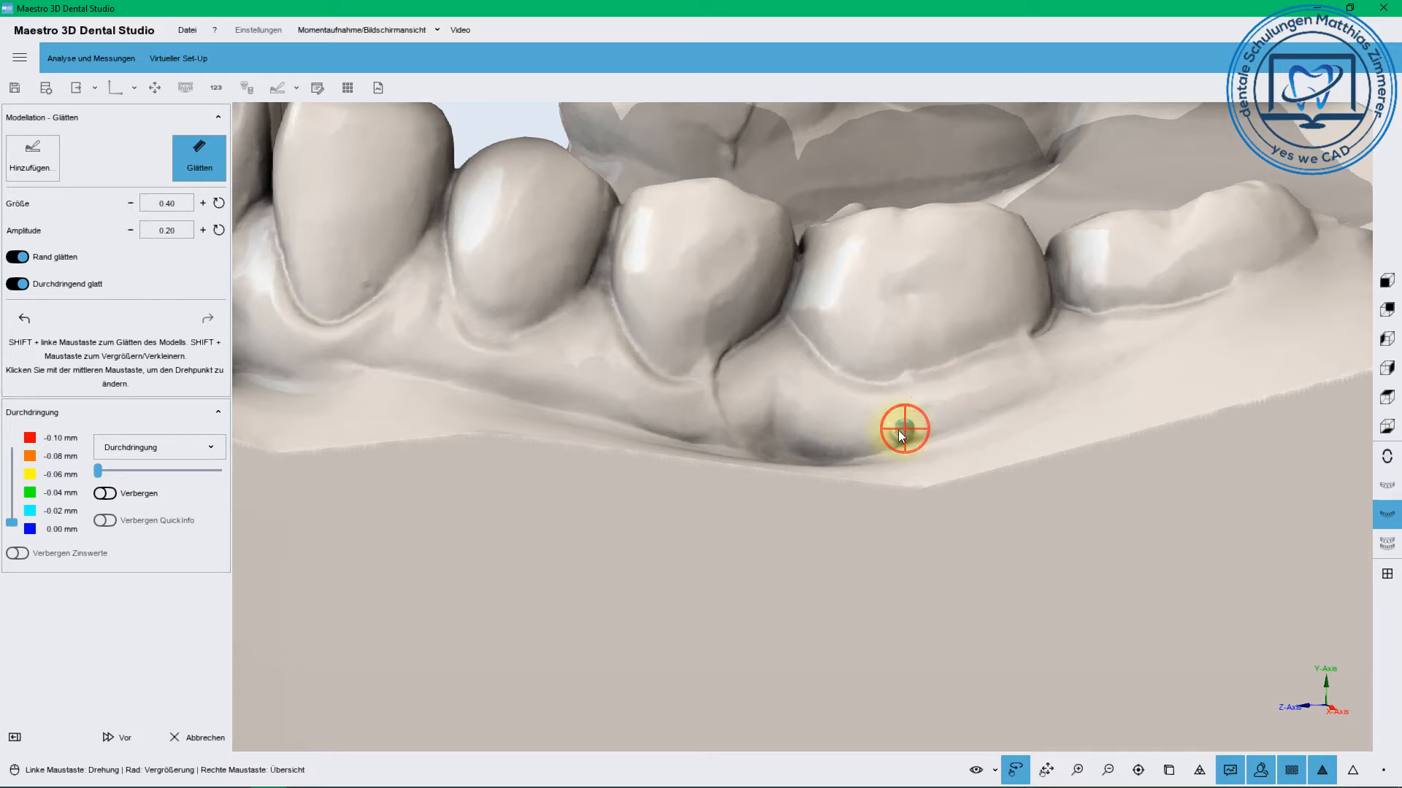
click(202, 203)
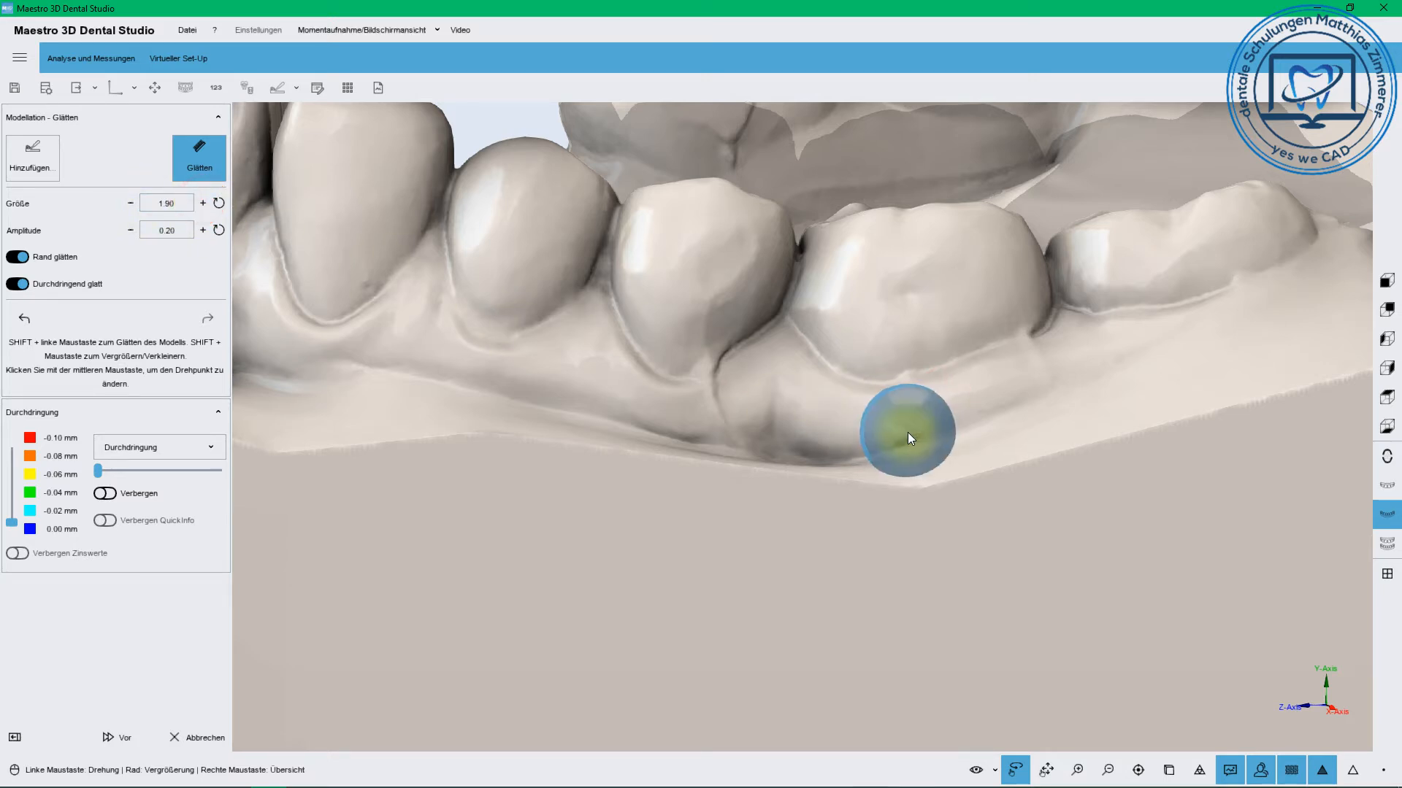
shift+drag(909, 432, 792, 457)
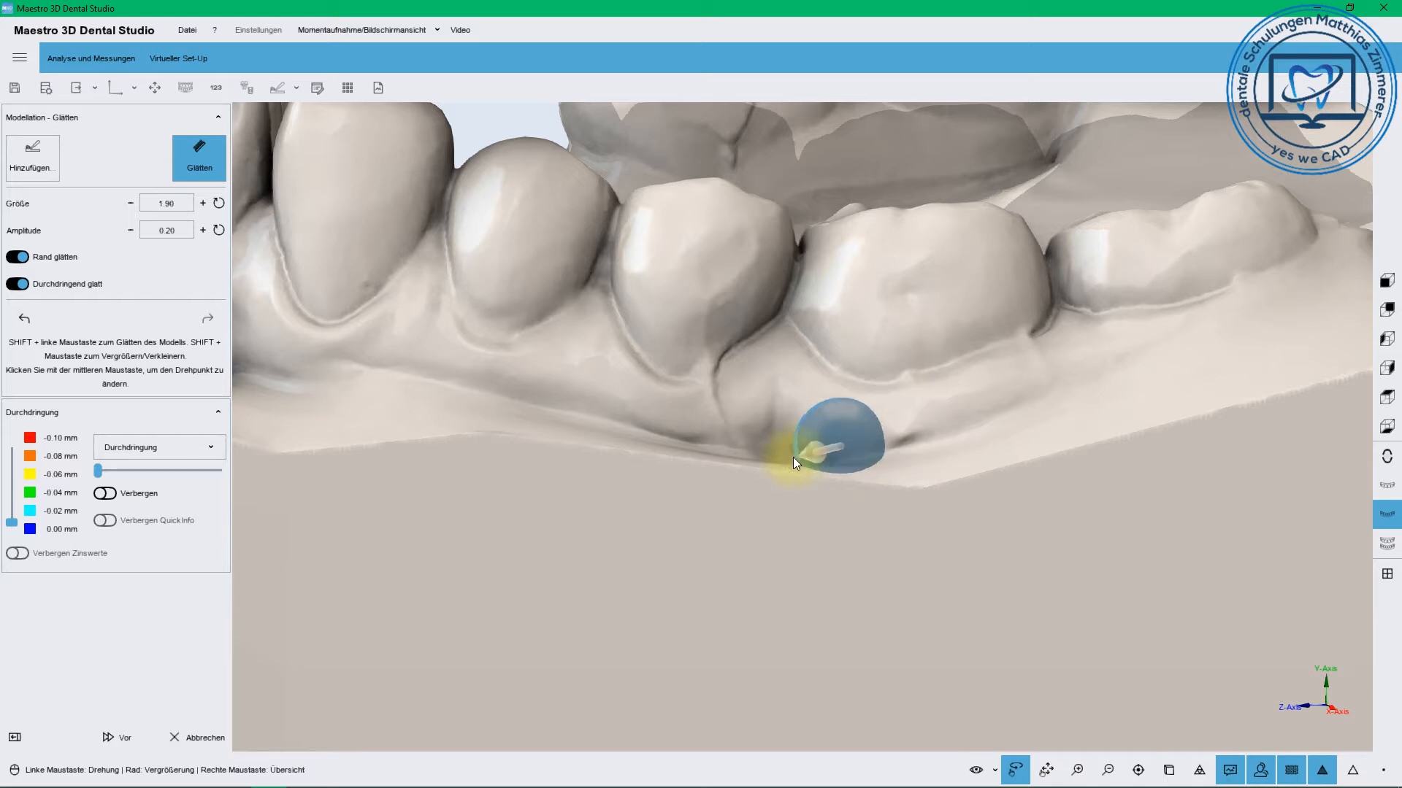
Smooth the uneven spots on the tongue-side gum around the lower arch, including the notches beside the premolars and molars
mouse_move(1164, 357)
mouse_down()
mouse_move(1027, 451)
mouse_move(899, 485)
mouse_up()
shift+drag(1098, 291, 1088, 281)
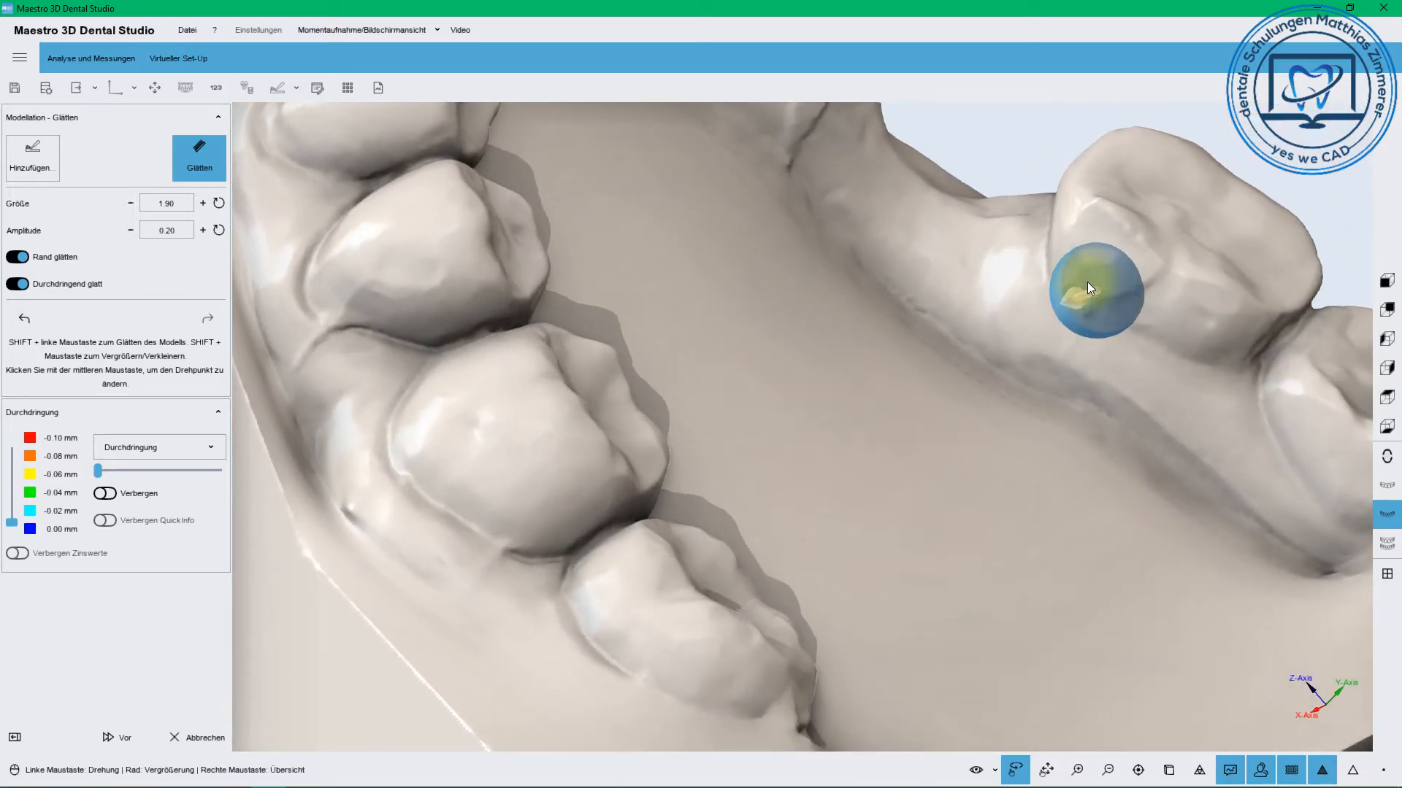
middle_click(1057, 410)
mouse_move(1057, 410)
mouse_down()
mouse_move(1145, 594)
mouse_move(883, 315)
mouse_move(909, 318)
mouse_move(894, 287)
mouse_move(900, 247)
mouse_move(928, 279)
mouse_up()
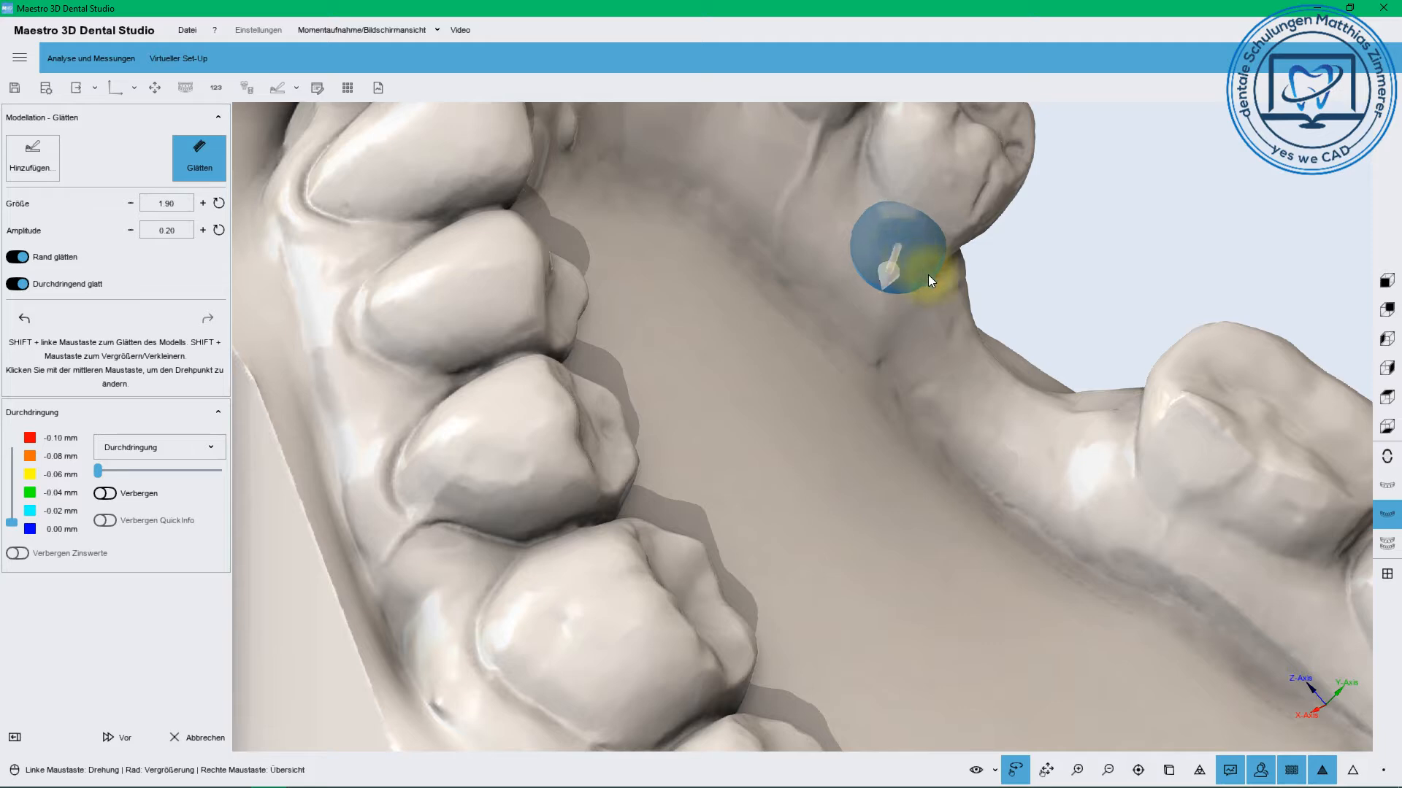
middle_click(852, 371)
mouse_move(851, 371)
mouse_down()
mouse_move(696, 296)
mouse_move(642, 307)
mouse_move(913, 335)
mouse_move(851, 469)
mouse_up()
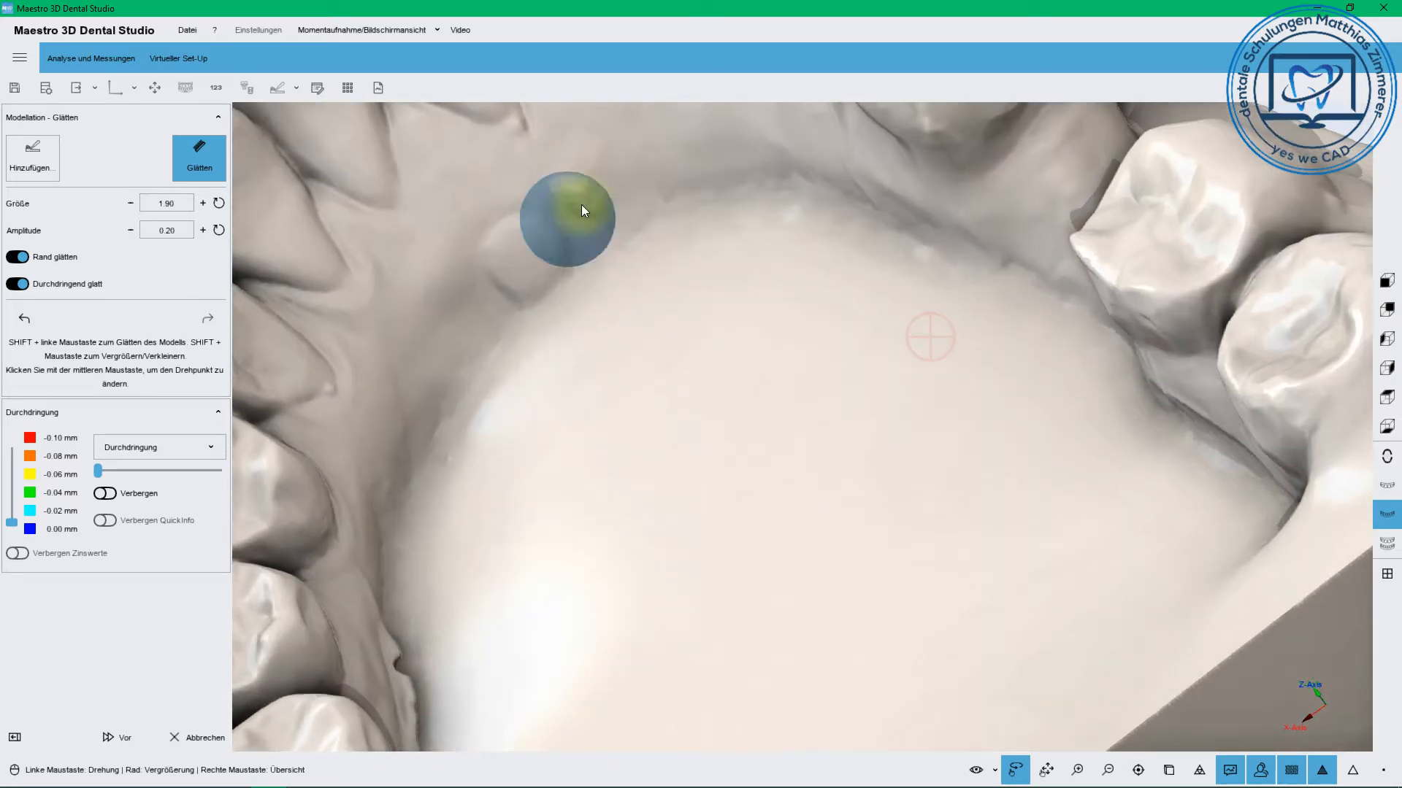
mouse_move(582, 206)
shift+mouse_down()
mouse_move(600, 196)
mouse_move(525, 251)
mouse_move(506, 286)
mouse_move(542, 250)
mouse_move(551, 334)
mouse_move(791, 447)
mouse_move(695, 516)
mouse_move(752, 289)
shift+mouse_up()
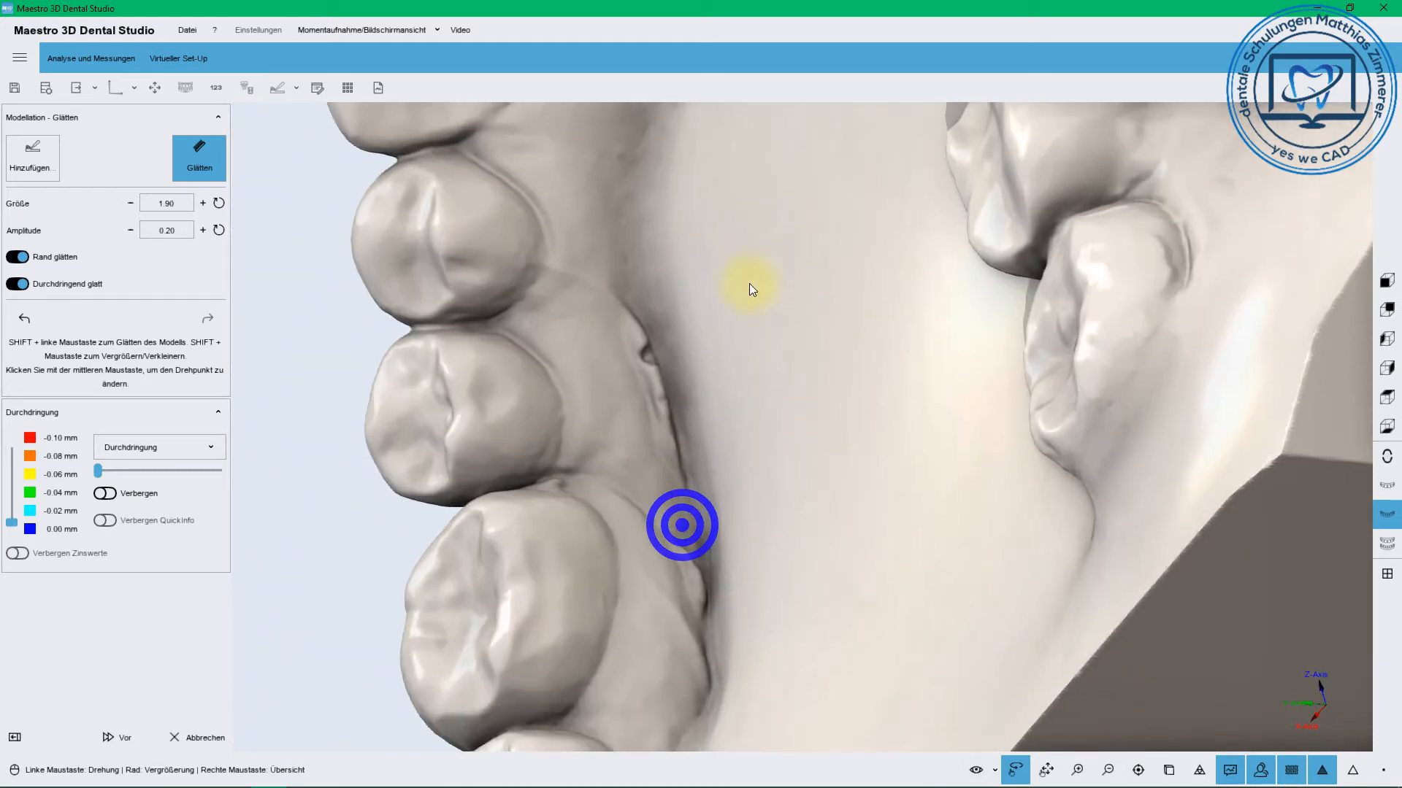
mouse_move(641, 331)
shift+mouse_down()
mouse_move(666, 397)
mouse_move(652, 330)
mouse_move(713, 574)
mouse_move(690, 576)
mouse_move(689, 659)
mouse_move(673, 483)
mouse_move(620, 359)
mouse_move(664, 393)
mouse_move(657, 383)
mouse_move(648, 515)
mouse_move(662, 458)
mouse_move(627, 344)
mouse_move(707, 558)
mouse_move(694, 692)
mouse_move(680, 552)
shift+mouse_up()
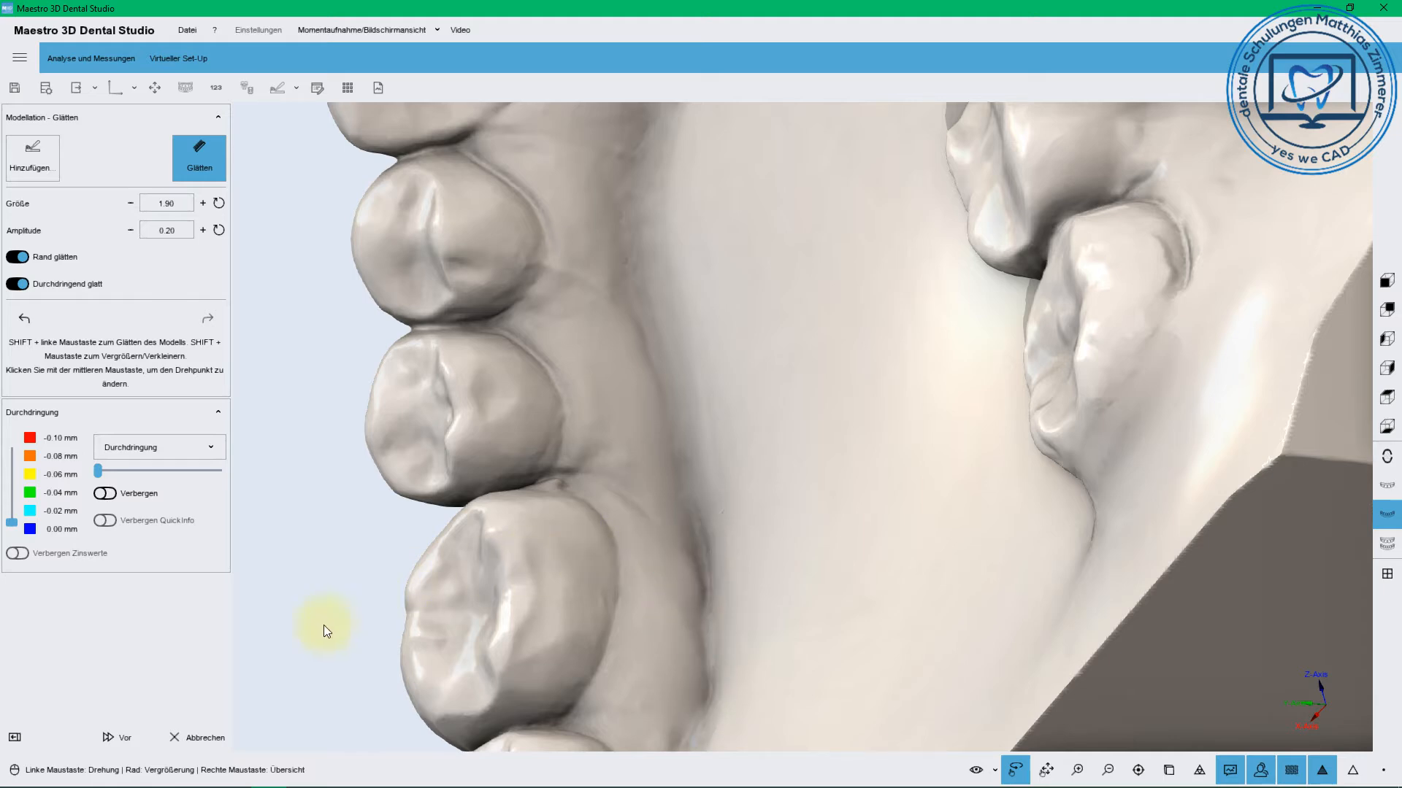
Check the smoothed lower arch from above and apply the modelling
drag(422, 592, 549, 482)
scroll(550, 487, up, 4)
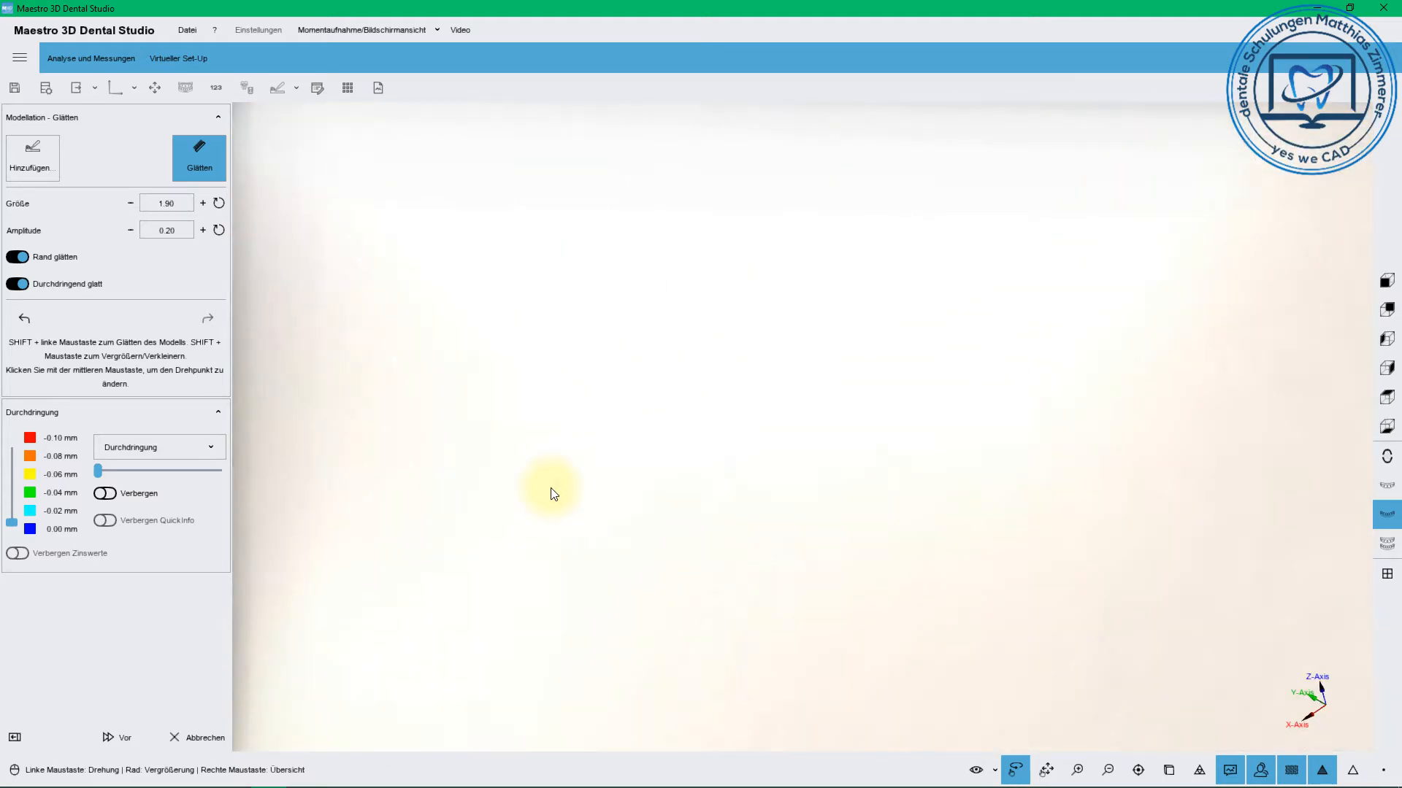
scroll(552, 500, down, 7)
drag(593, 432, 841, 499)
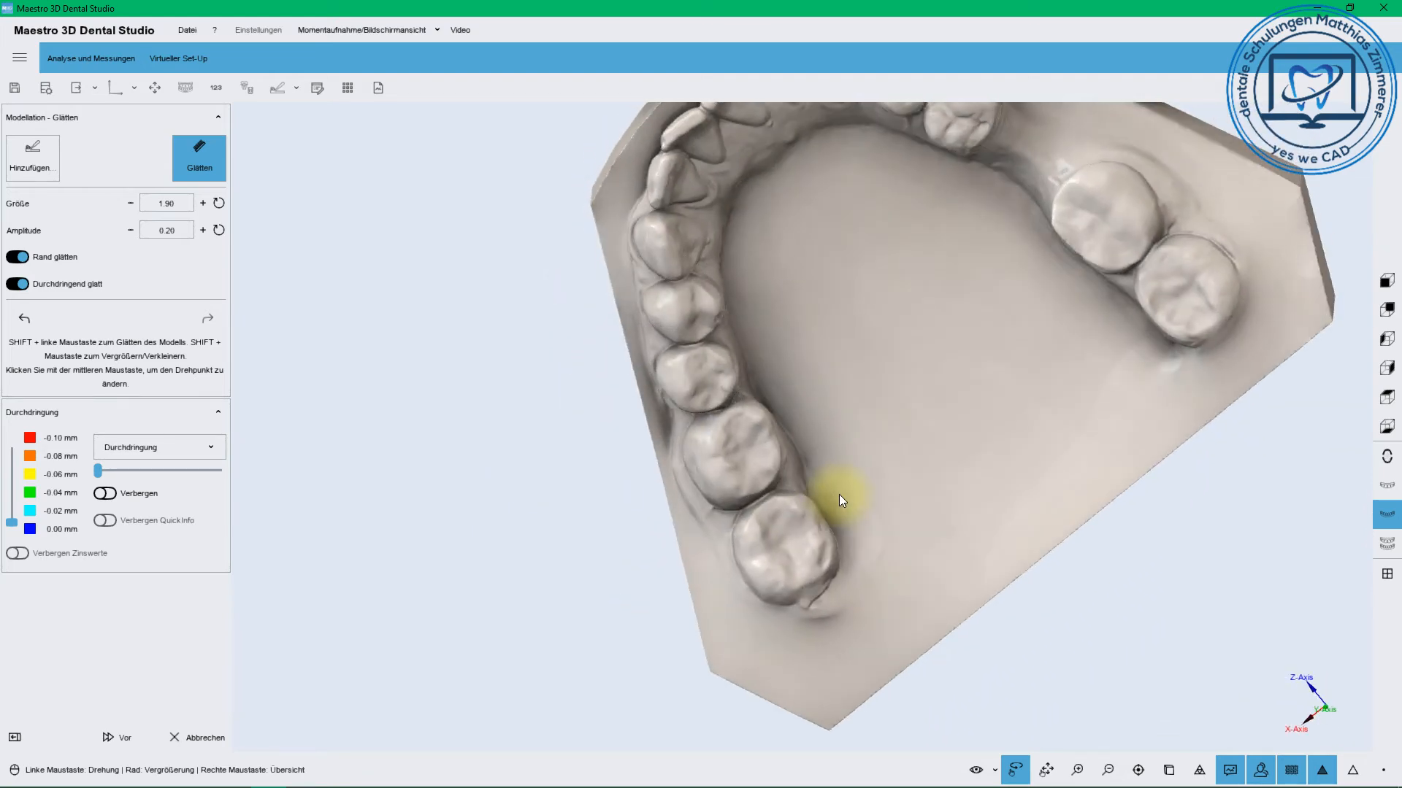
click(125, 738)
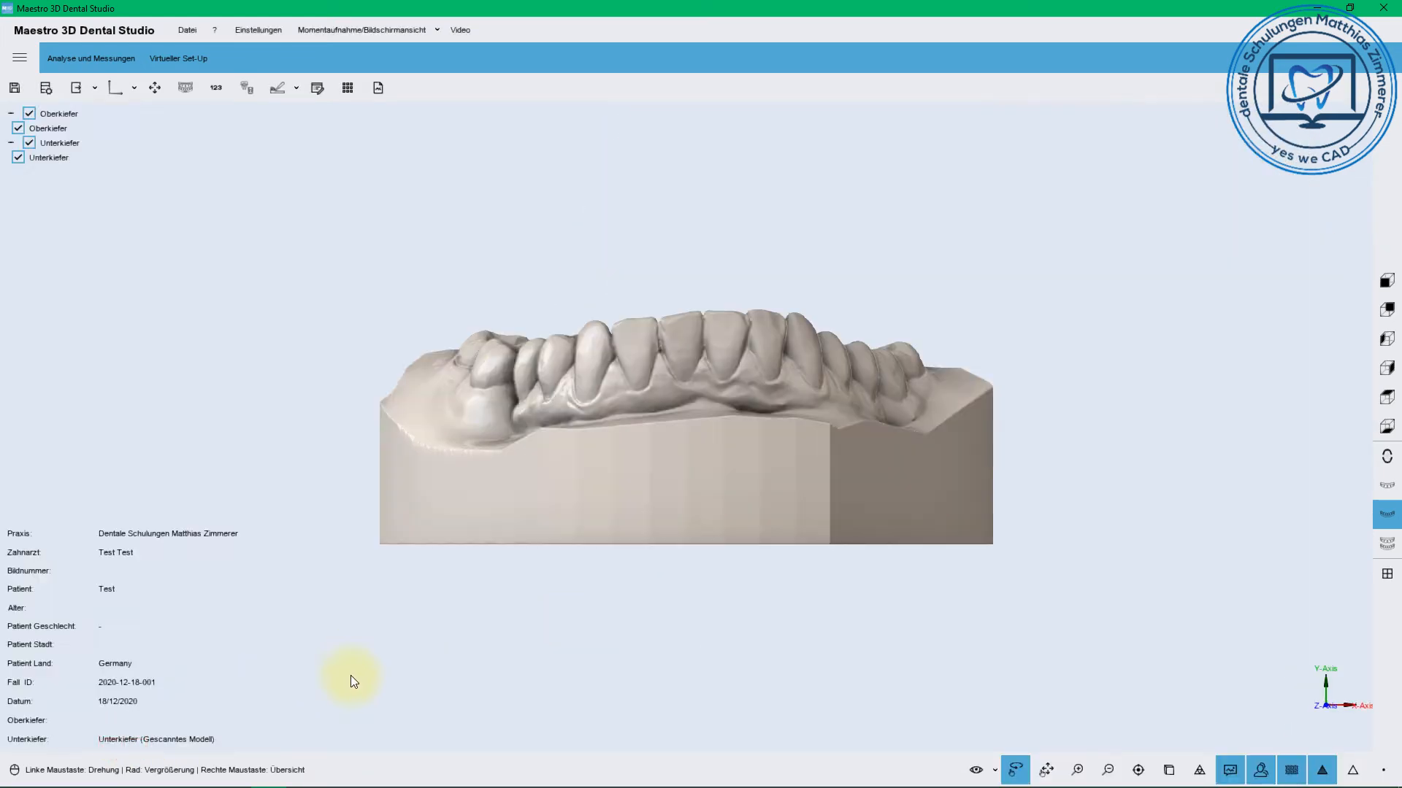
Inspect the smoothed lower model, display both jaws in occlusion from the side, and open the list of modelling types
drag(441, 379, 584, 555)
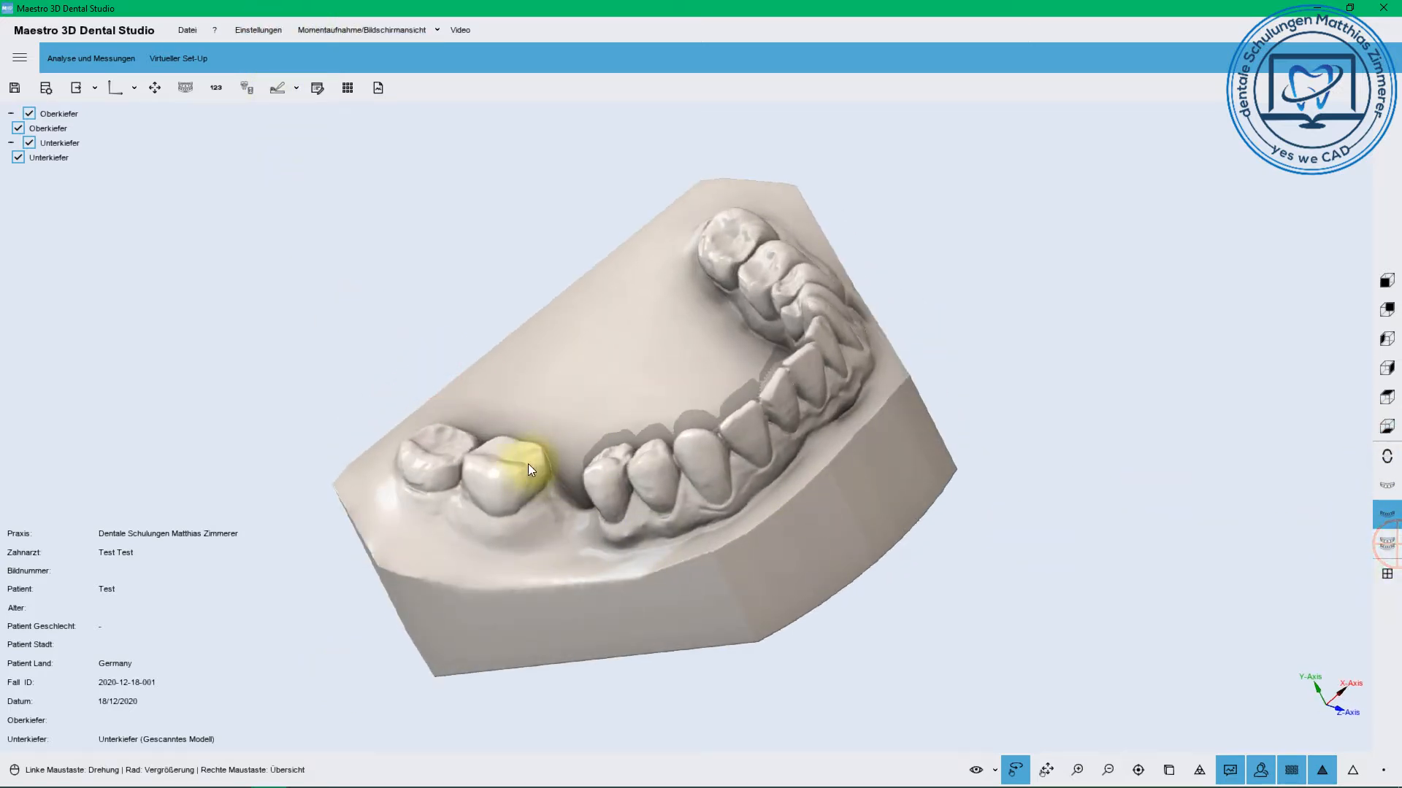
click(1387, 543)
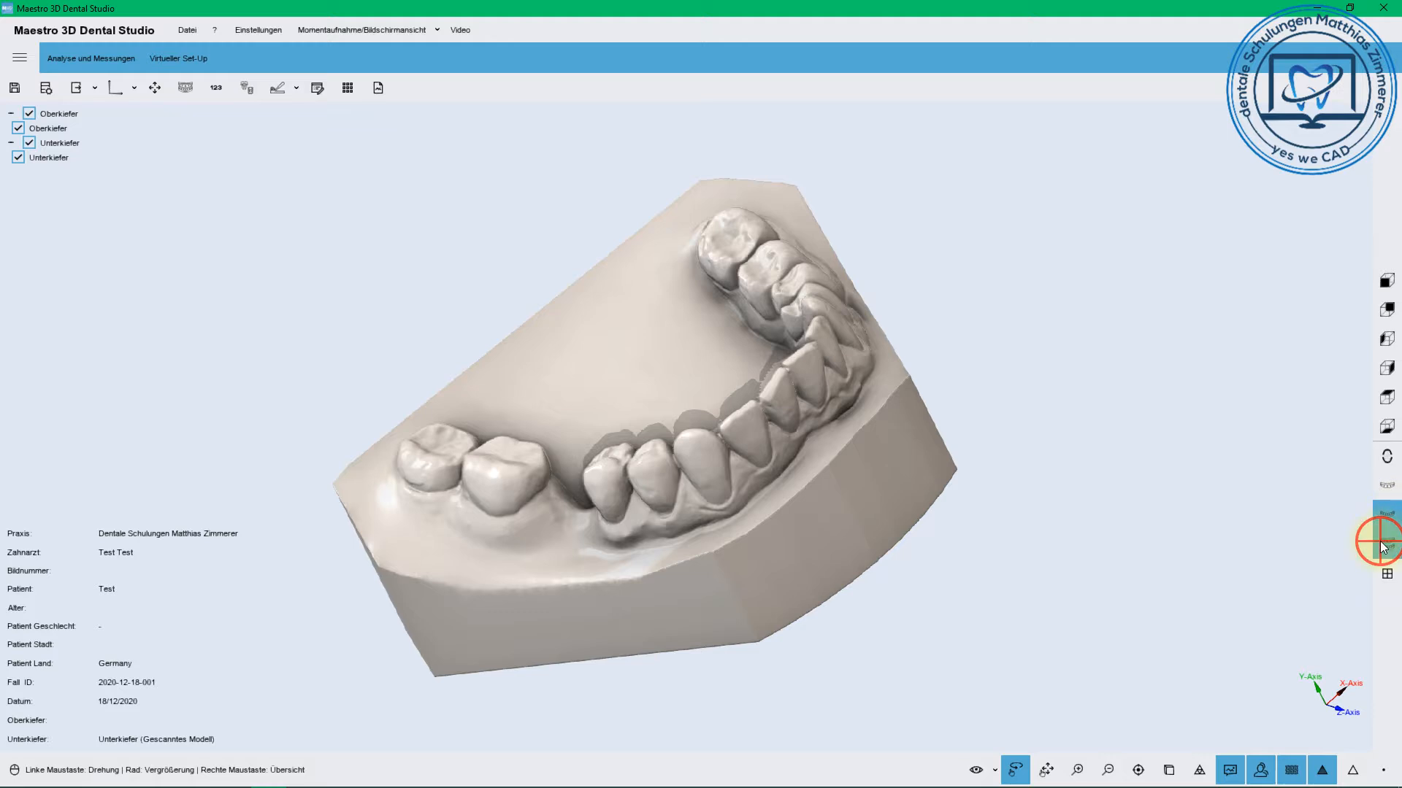
drag(648, 336, 315, 137)
click(295, 90)
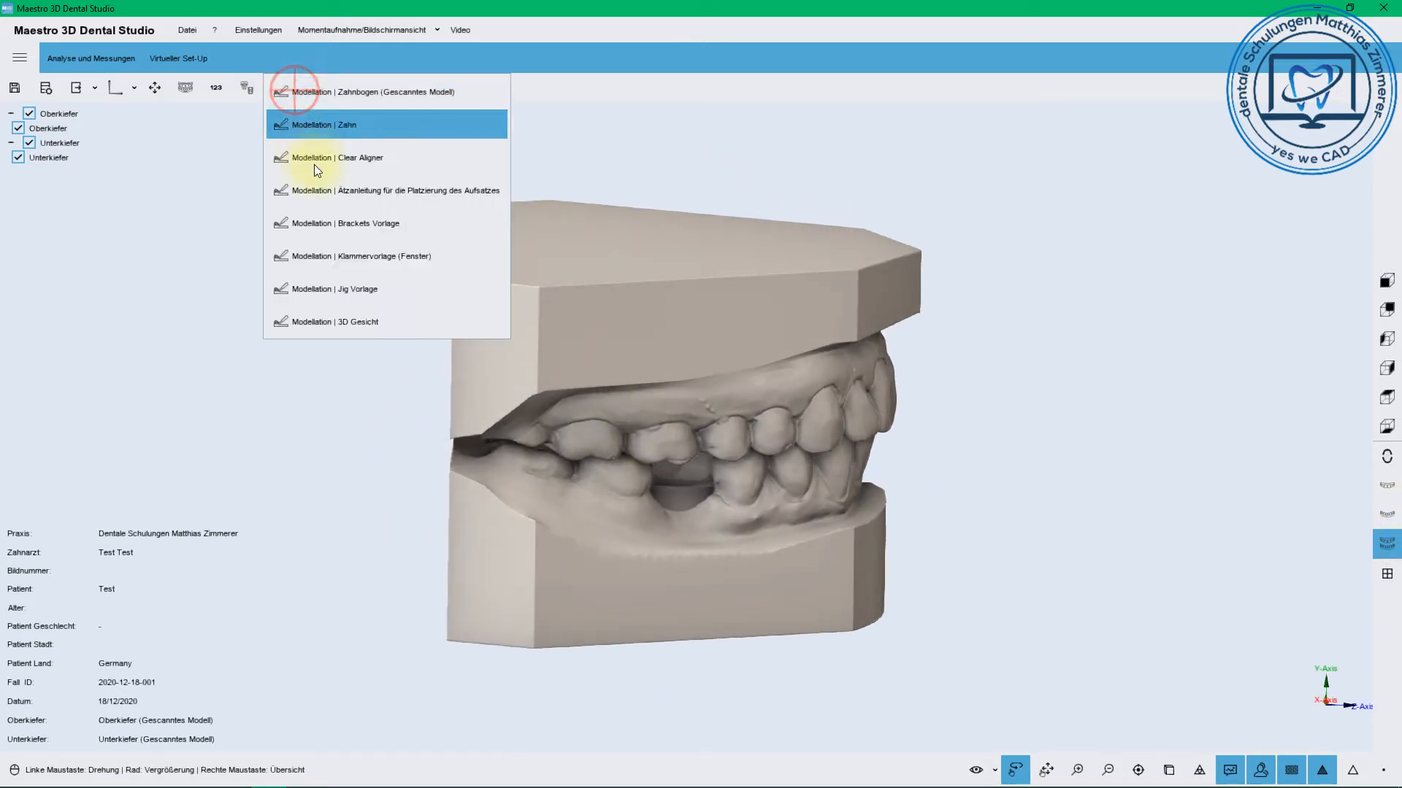
click(223, 177)
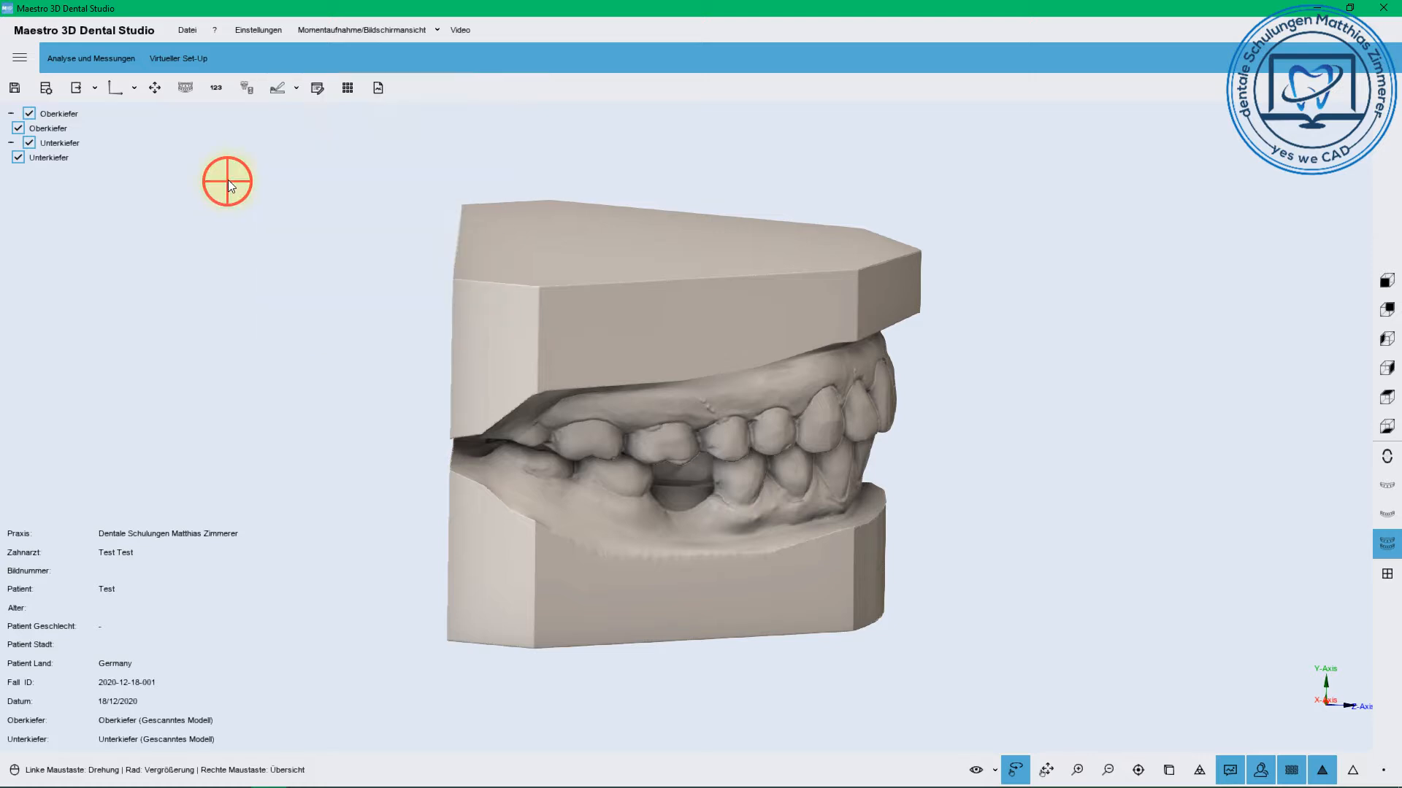
click(317, 88)
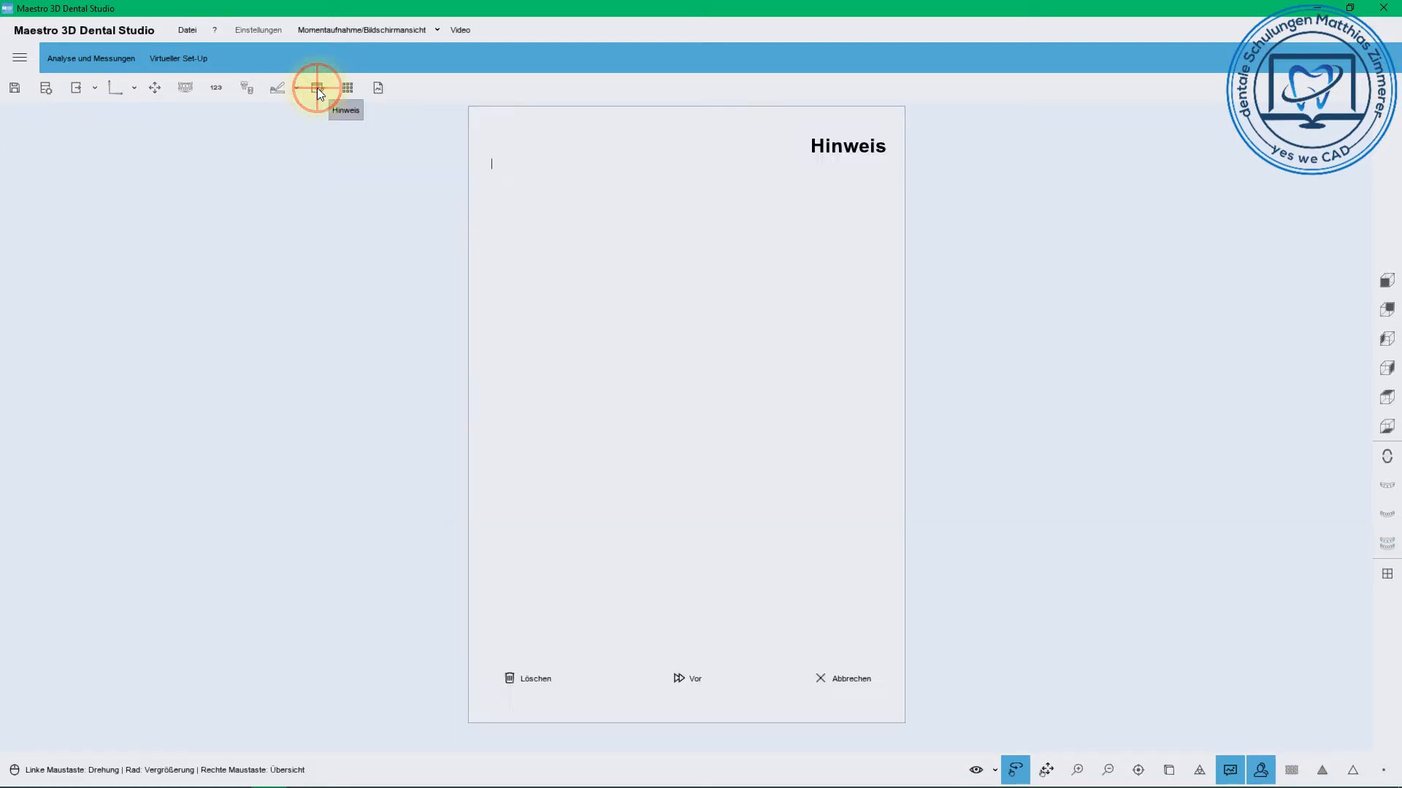
click(844, 678)
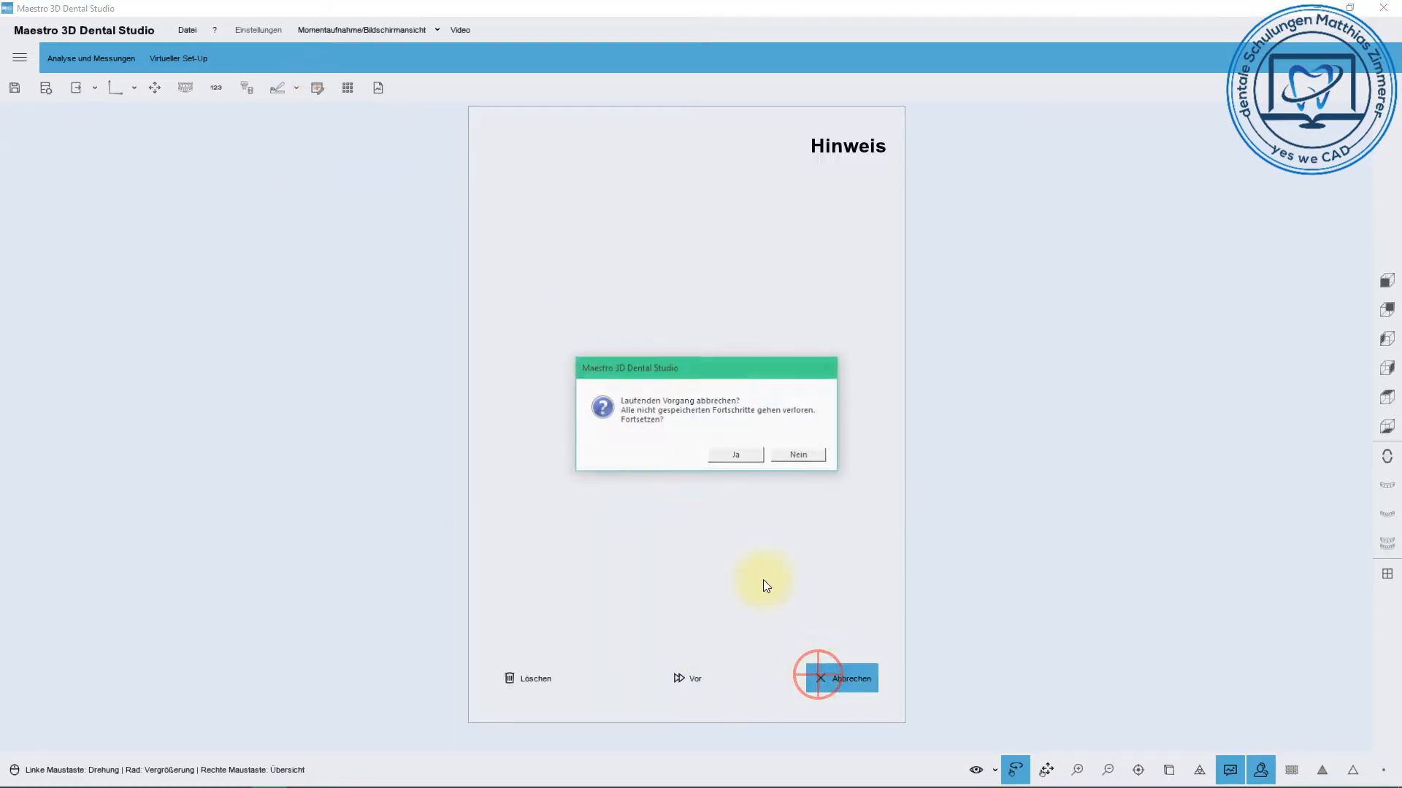
click(752, 456)
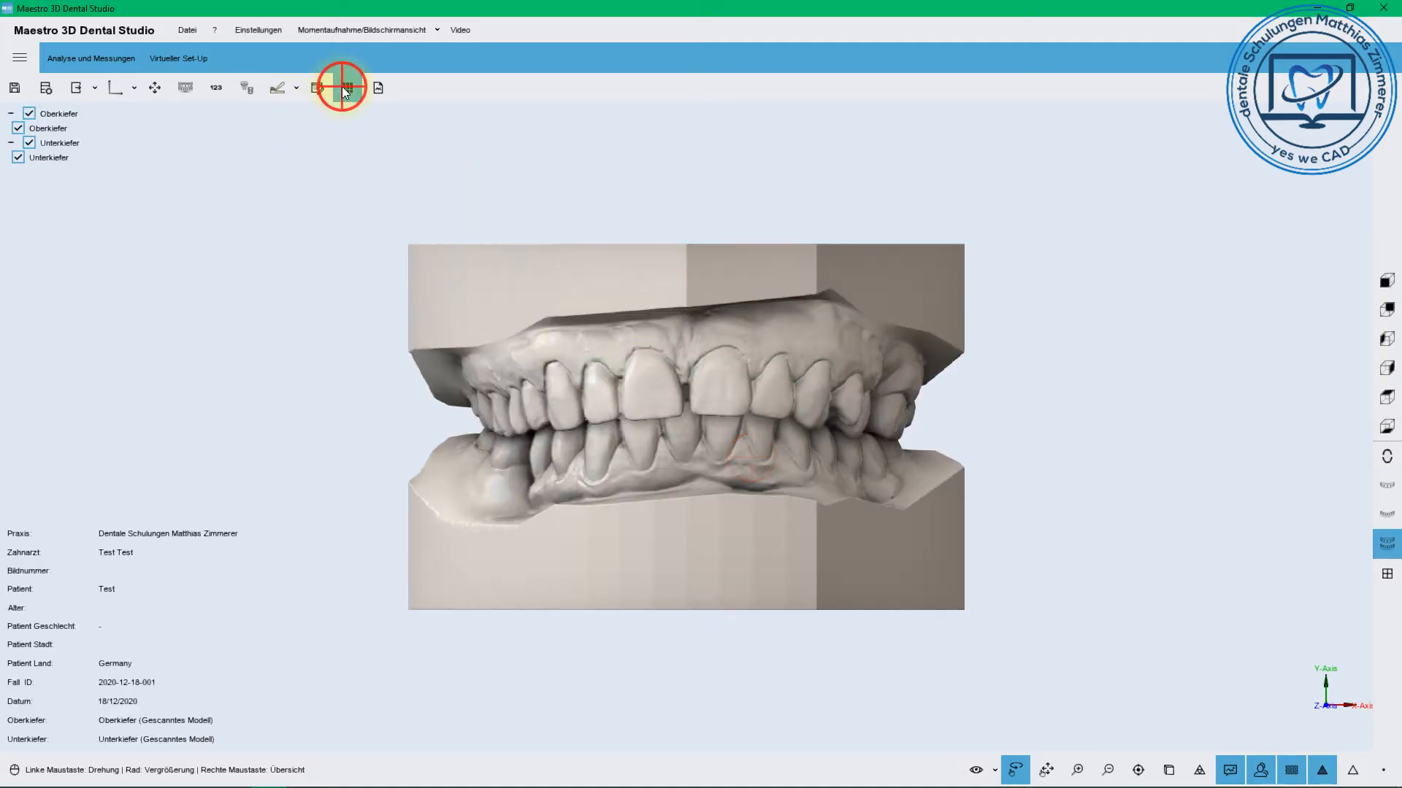
Display both jaws in the six-view overview and return to the single model view
click(347, 88)
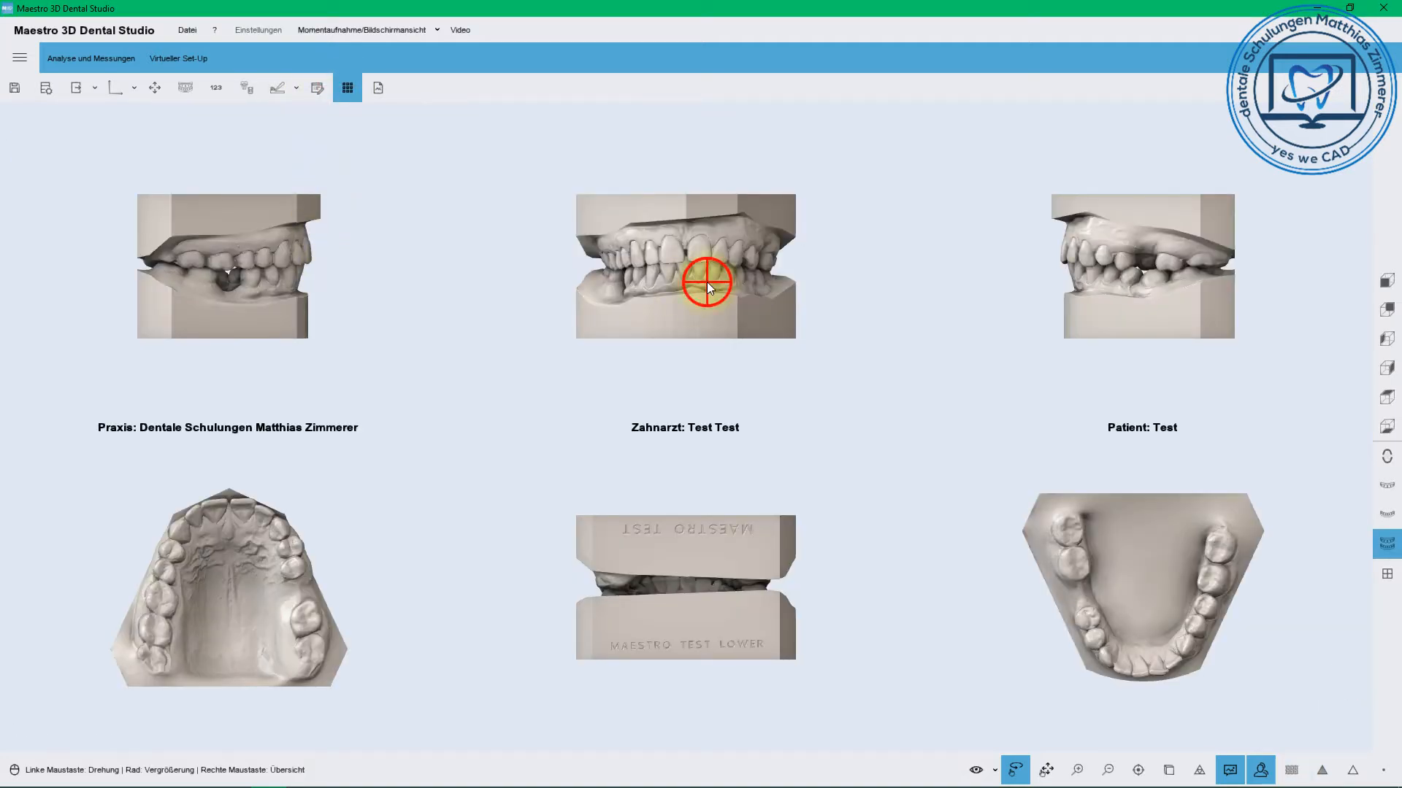
click(696, 526)
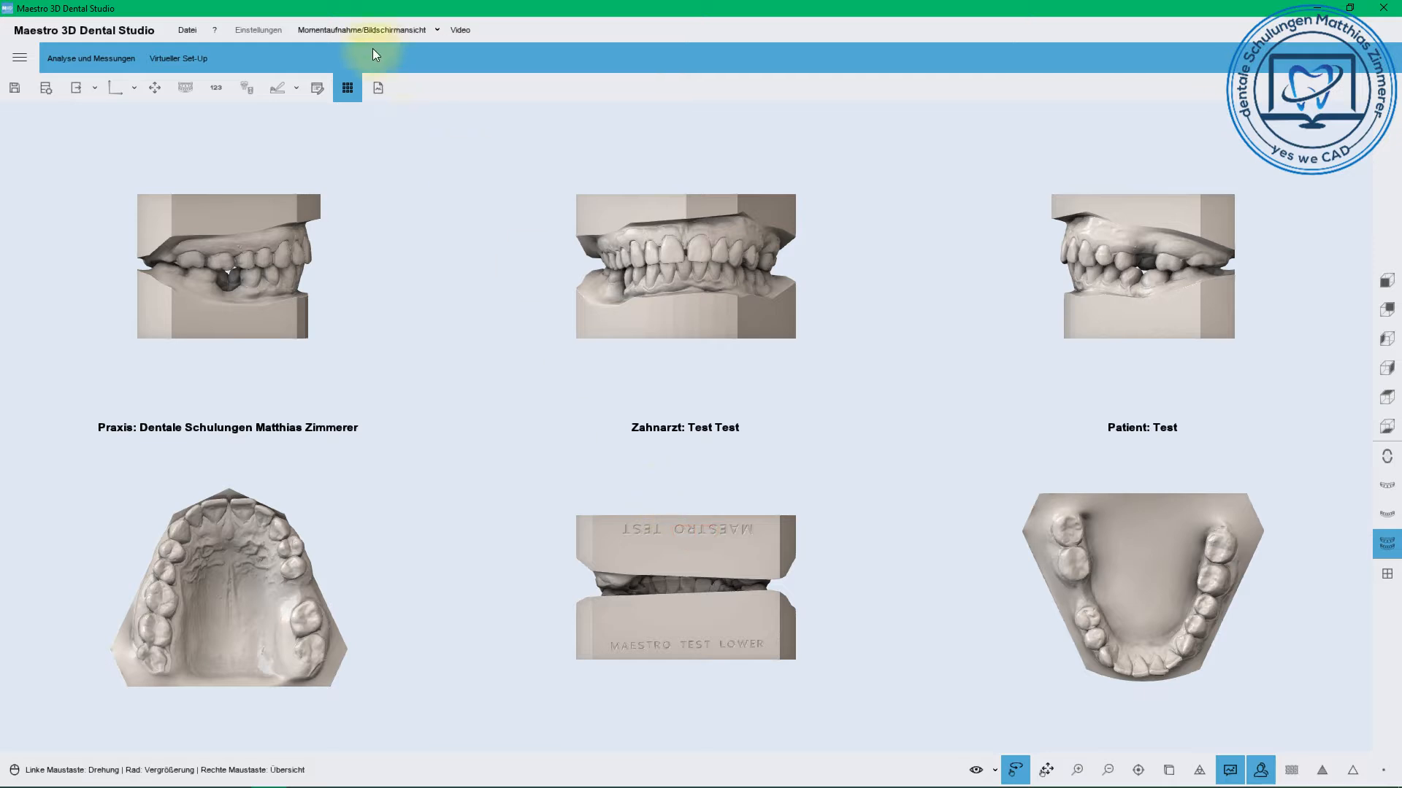
click(349, 86)
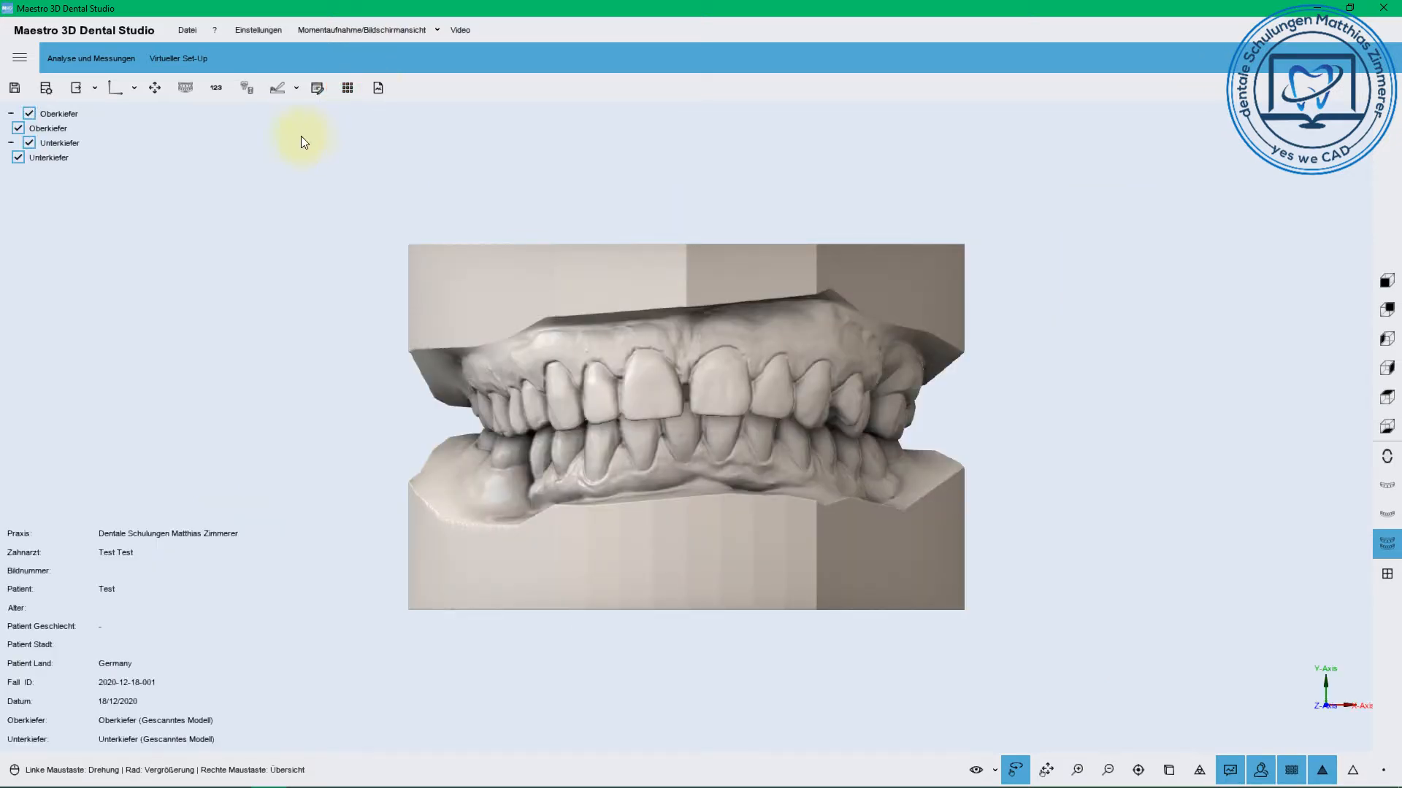
Start the occlusion inspection, swing the jaws open and switch the color map to distance (Abstand)
click(98, 56)
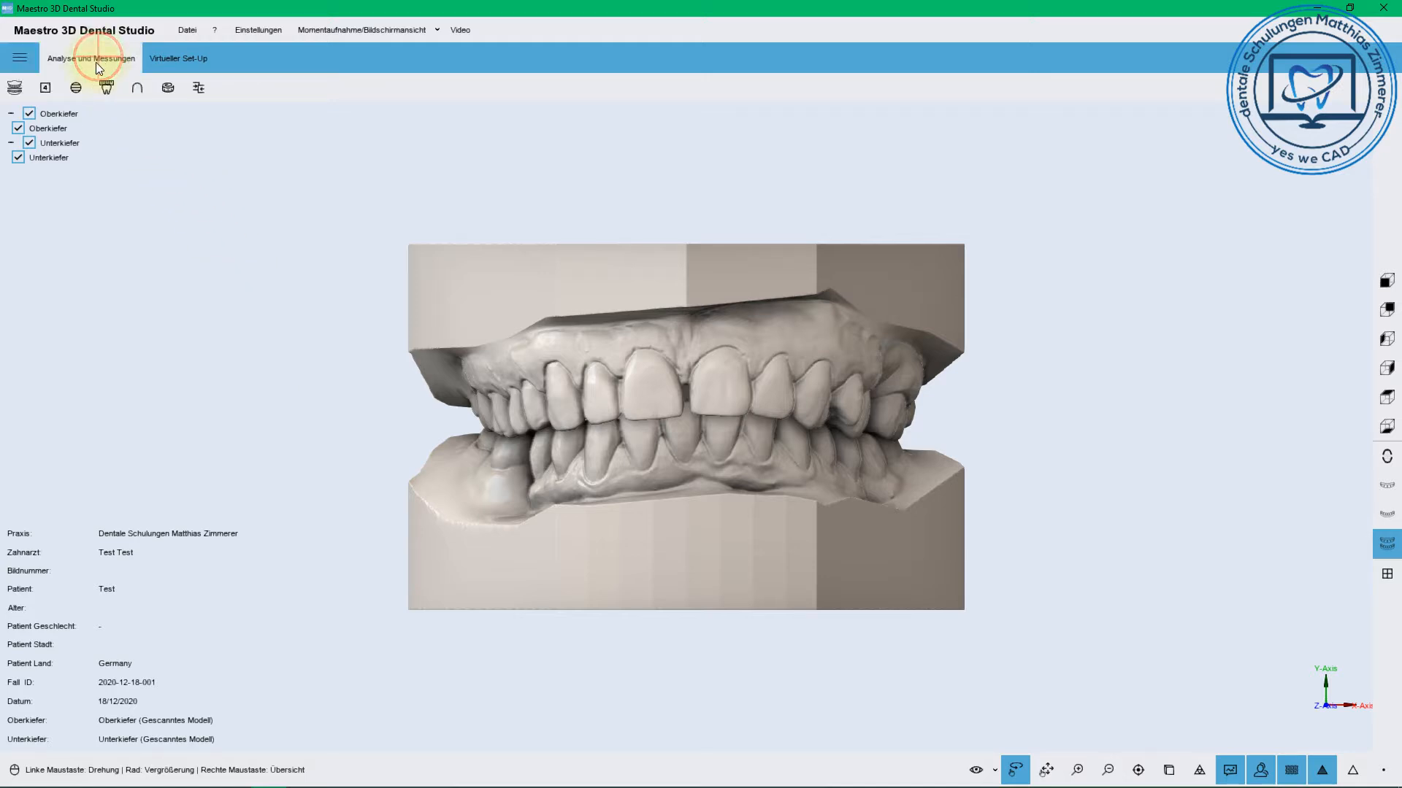
click(15, 88)
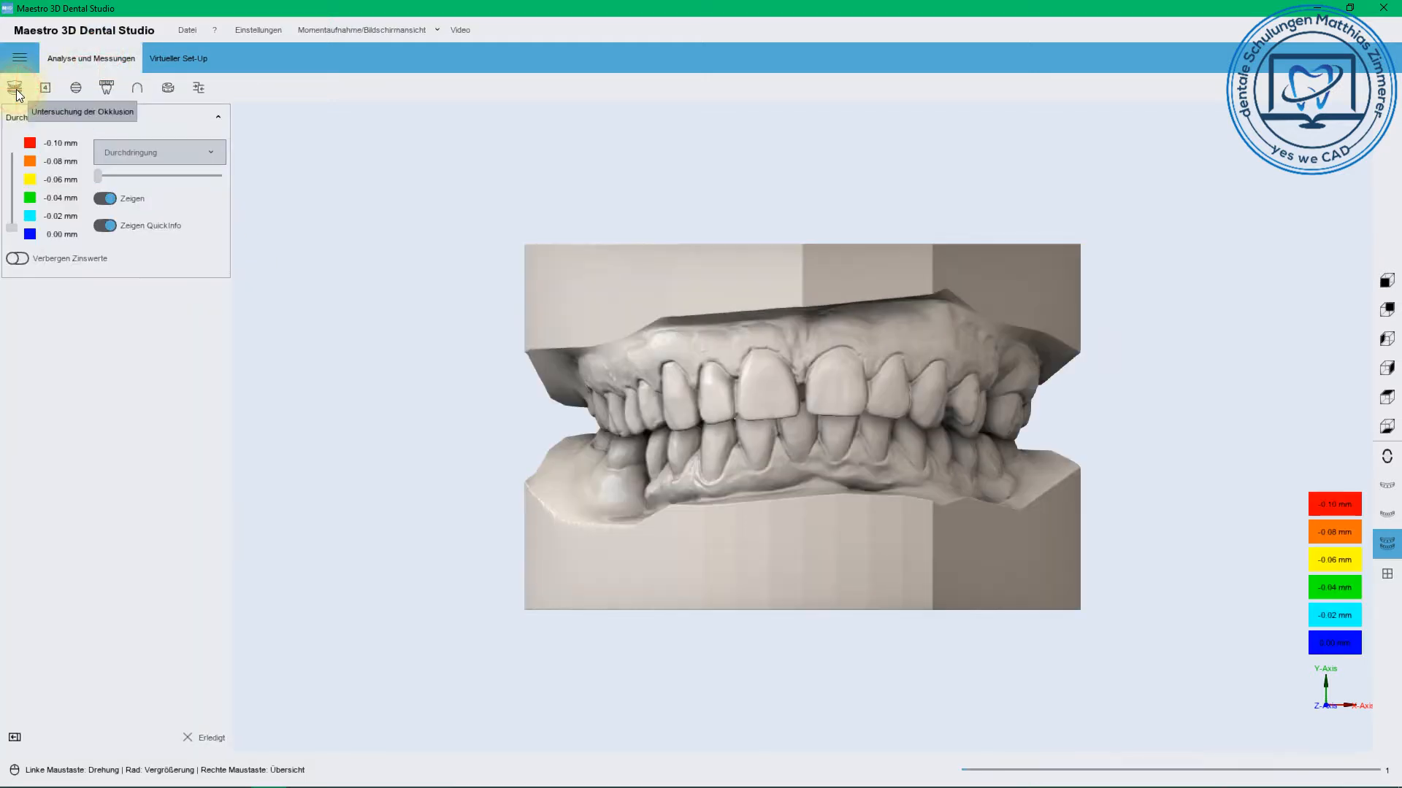
click(1387, 456)
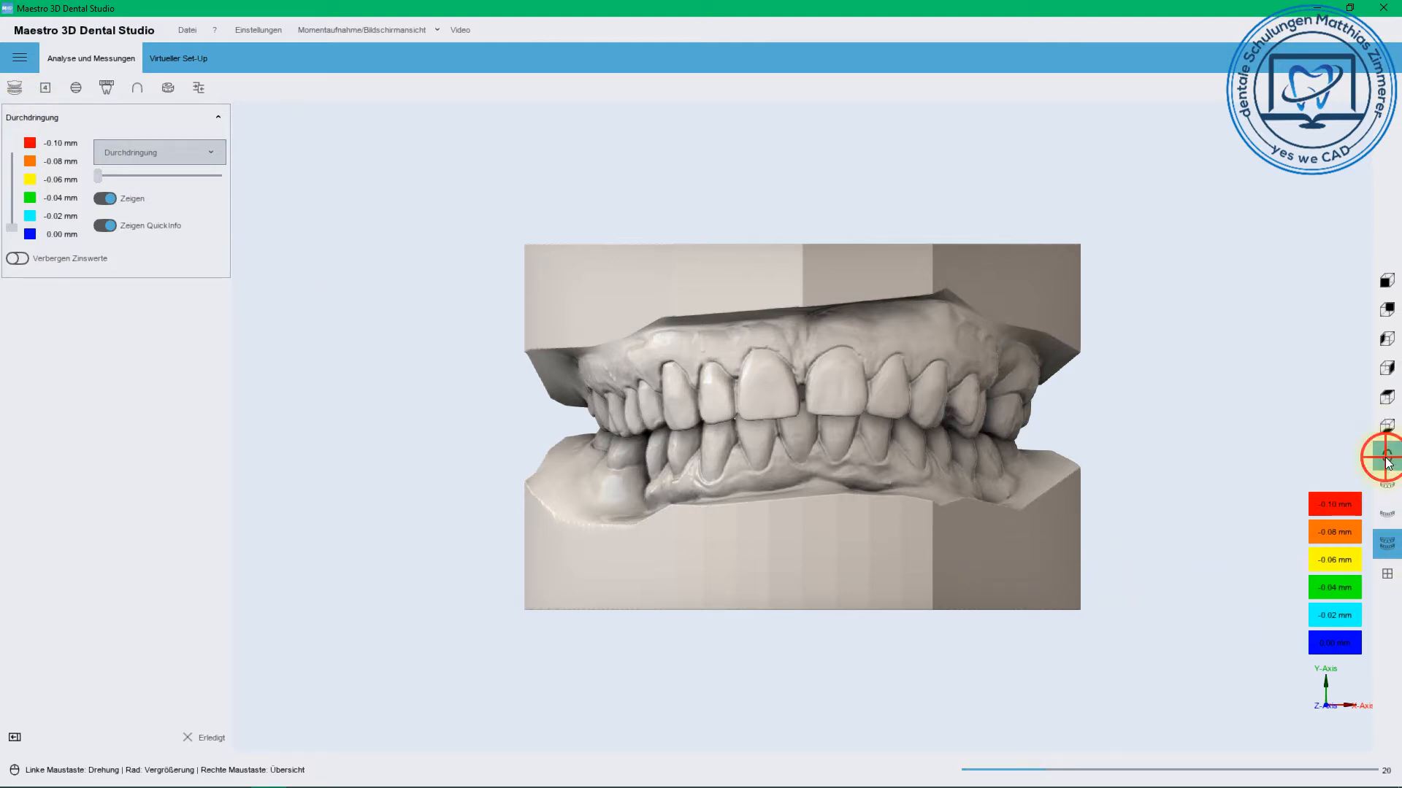
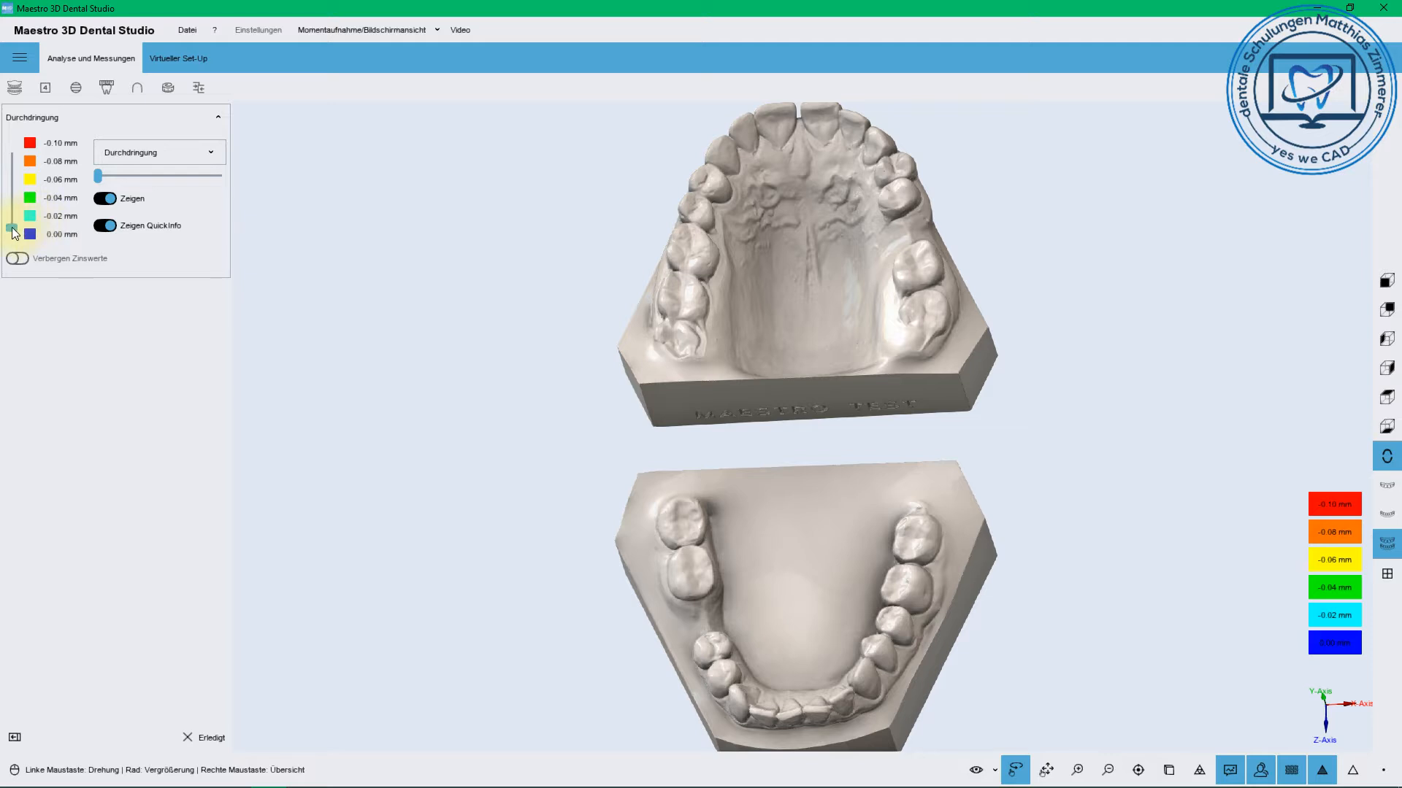
click(115, 155)
click(116, 181)
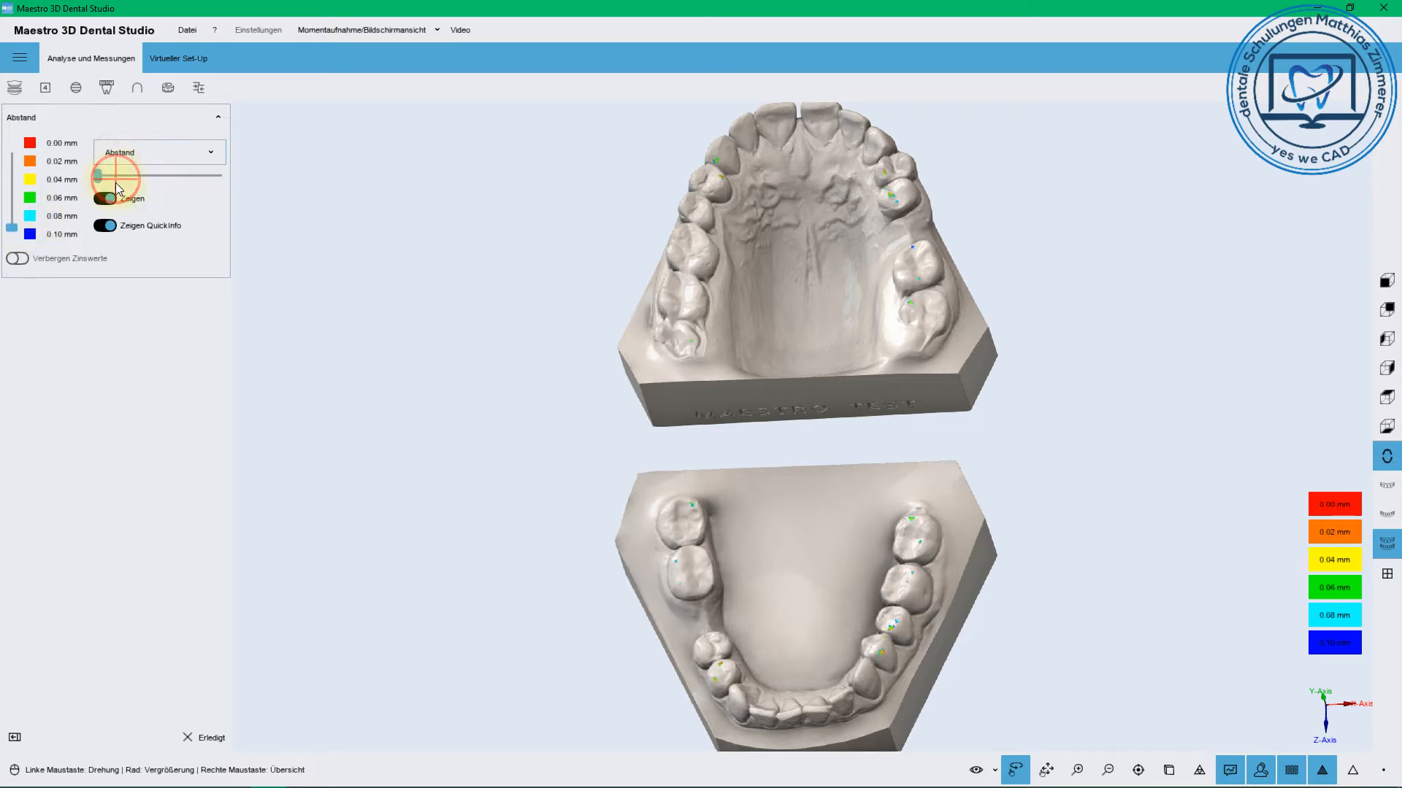
Set the upper limit of the distance color scale to 0.50 mm for the upper molars' contact areas
scroll(669, 281, up, 3)
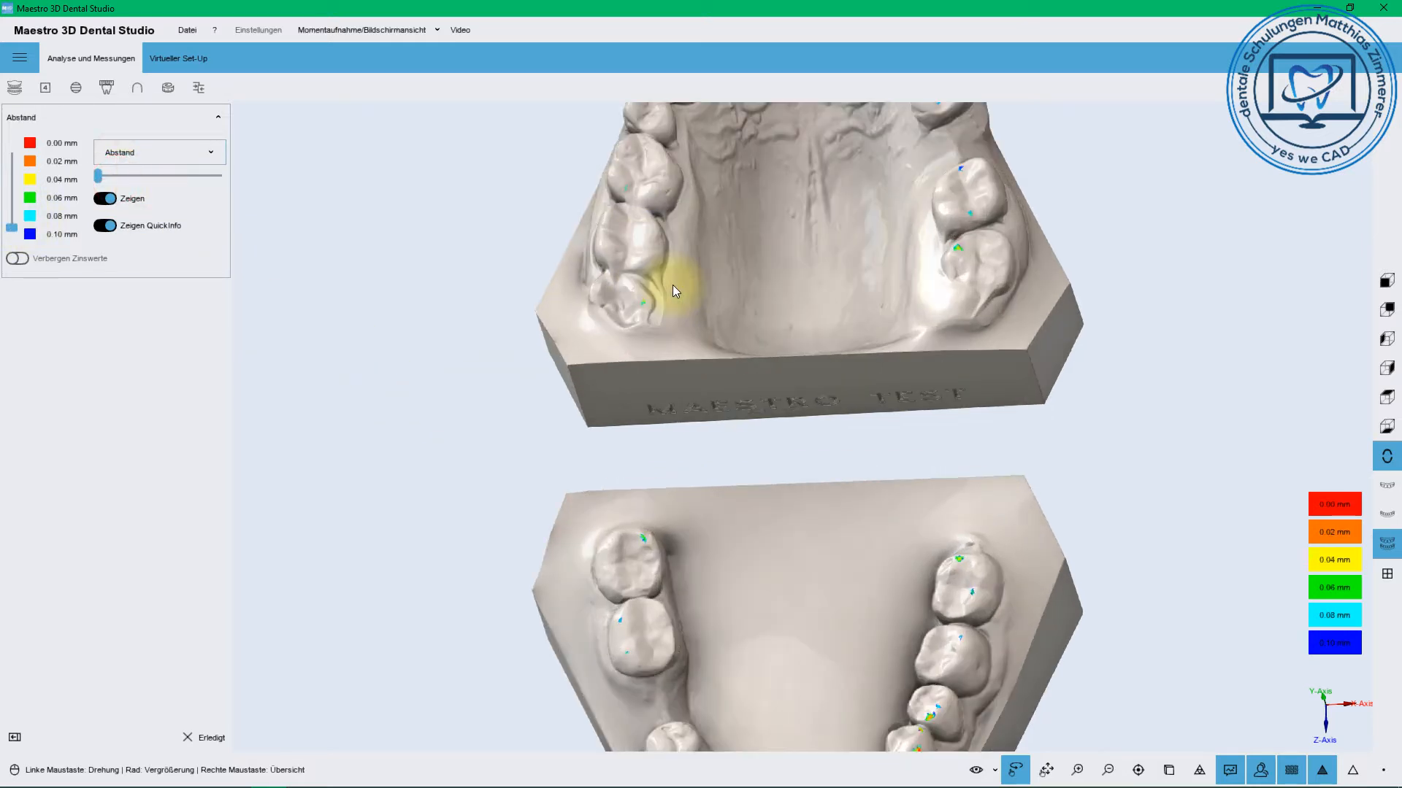
right_drag(673, 286, 601, 546)
scroll(562, 530, up, 5)
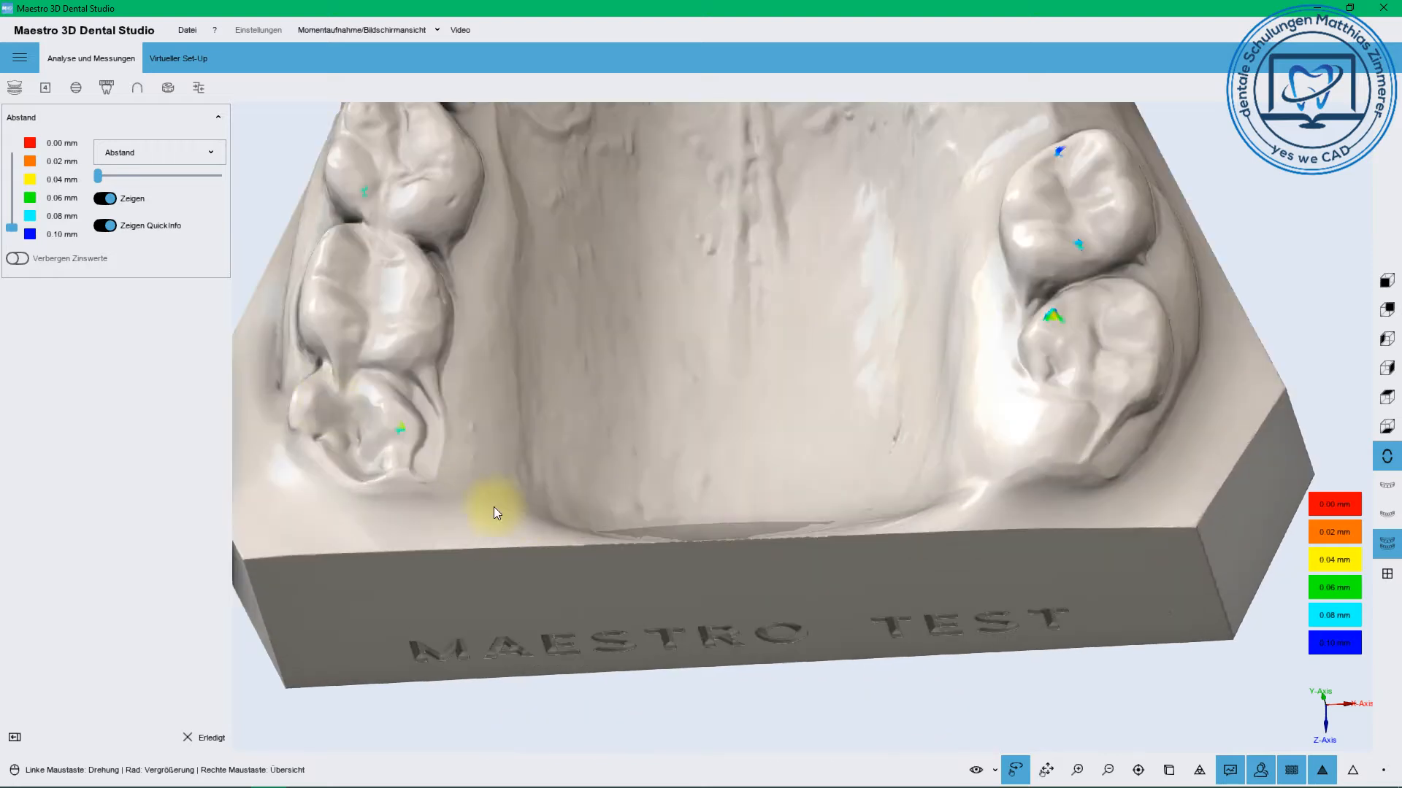
drag(99, 176, 148, 176)
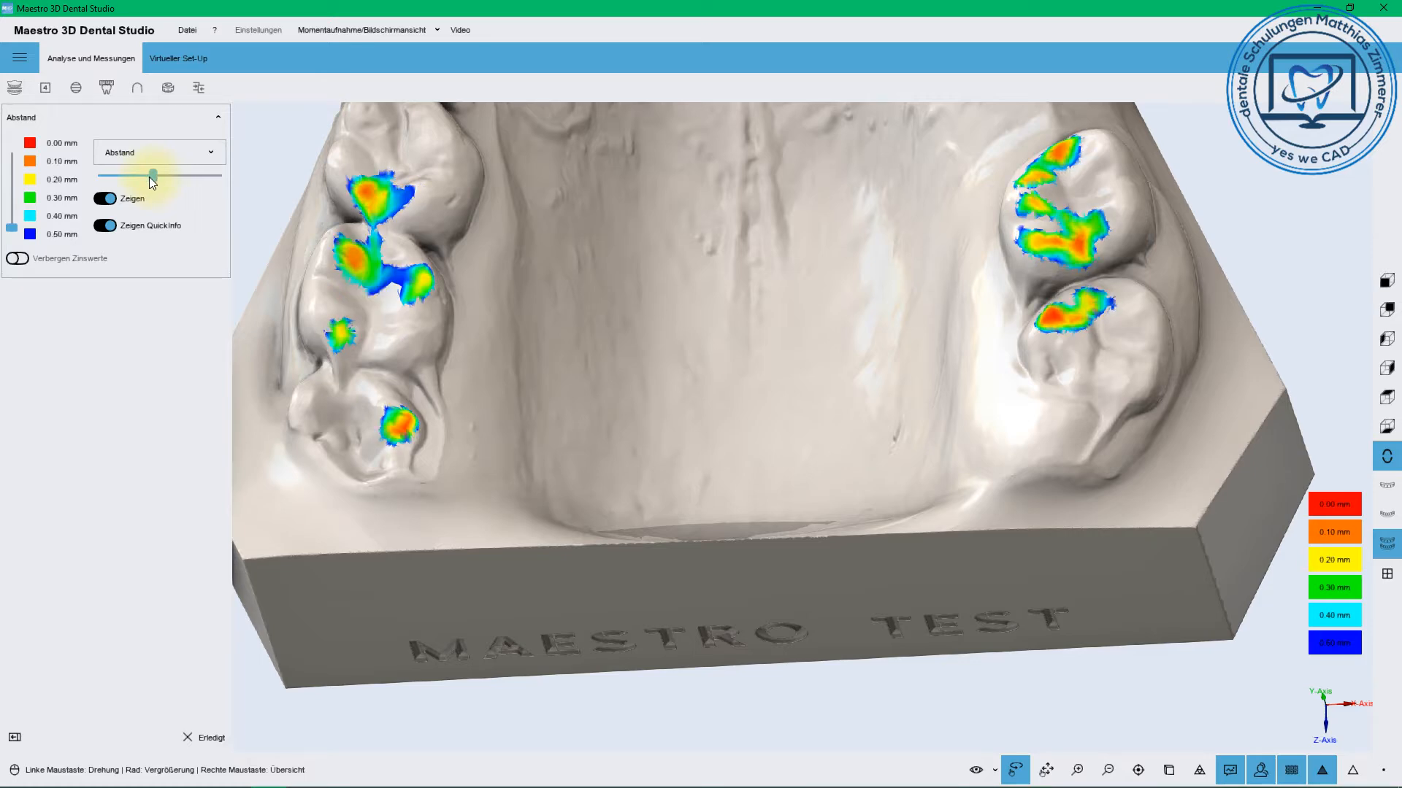
Examine the color-coded contact distances on both whole arches and finish the occlusion inspection
scroll(559, 340, up, 3)
scroll(559, 340, down, 10)
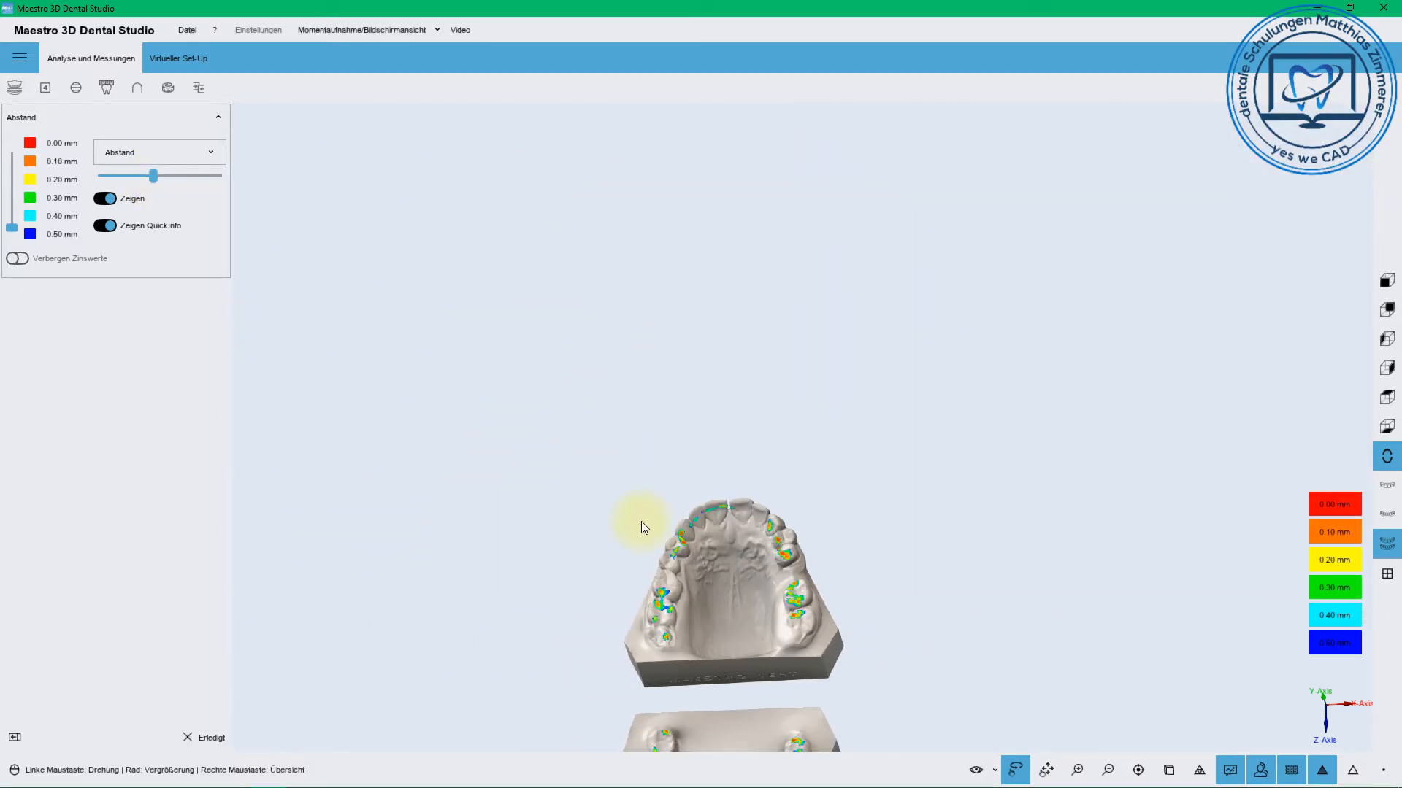
right_drag(668, 562, 592, 311)
scroll(607, 433, up, 1)
scroll(611, 439, up, 1)
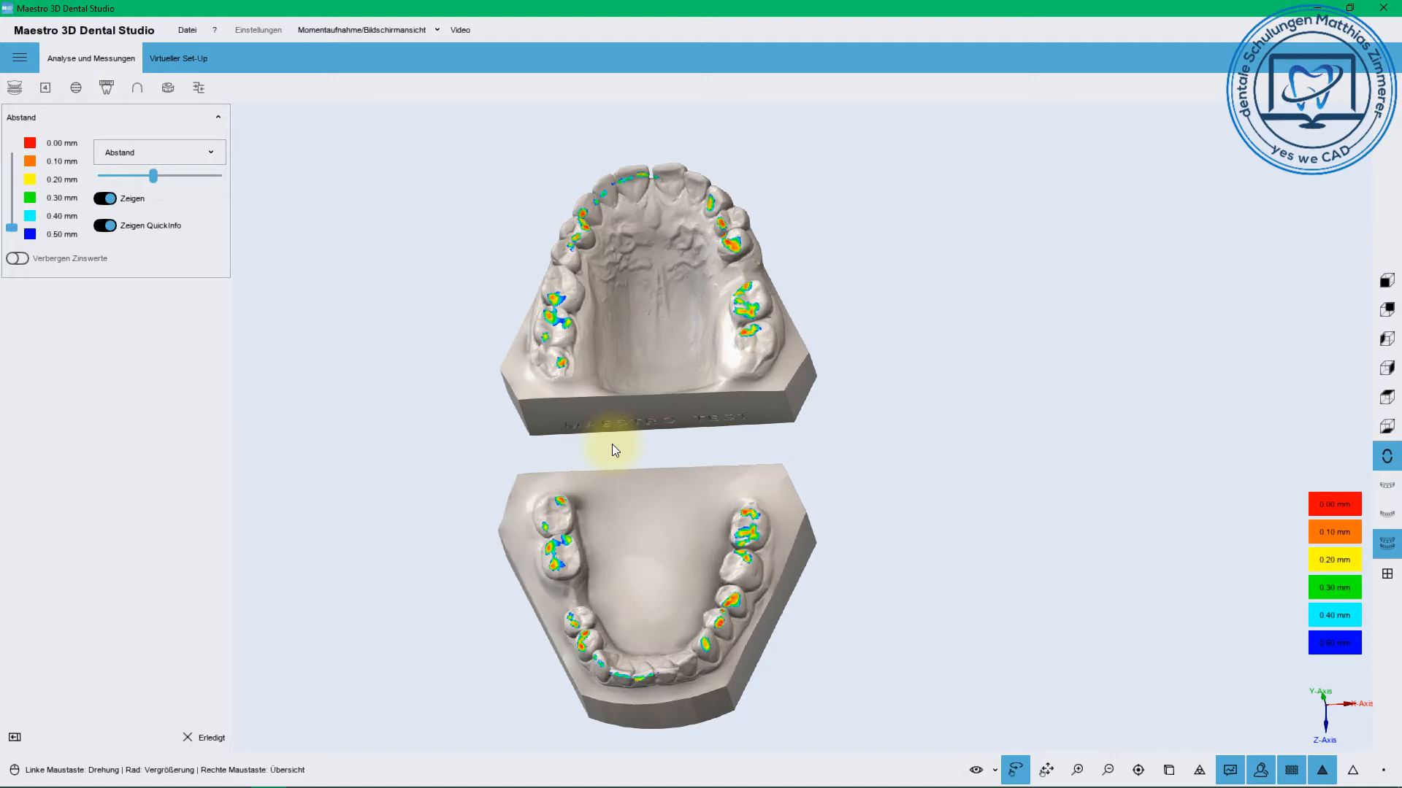
right_click(611, 427)
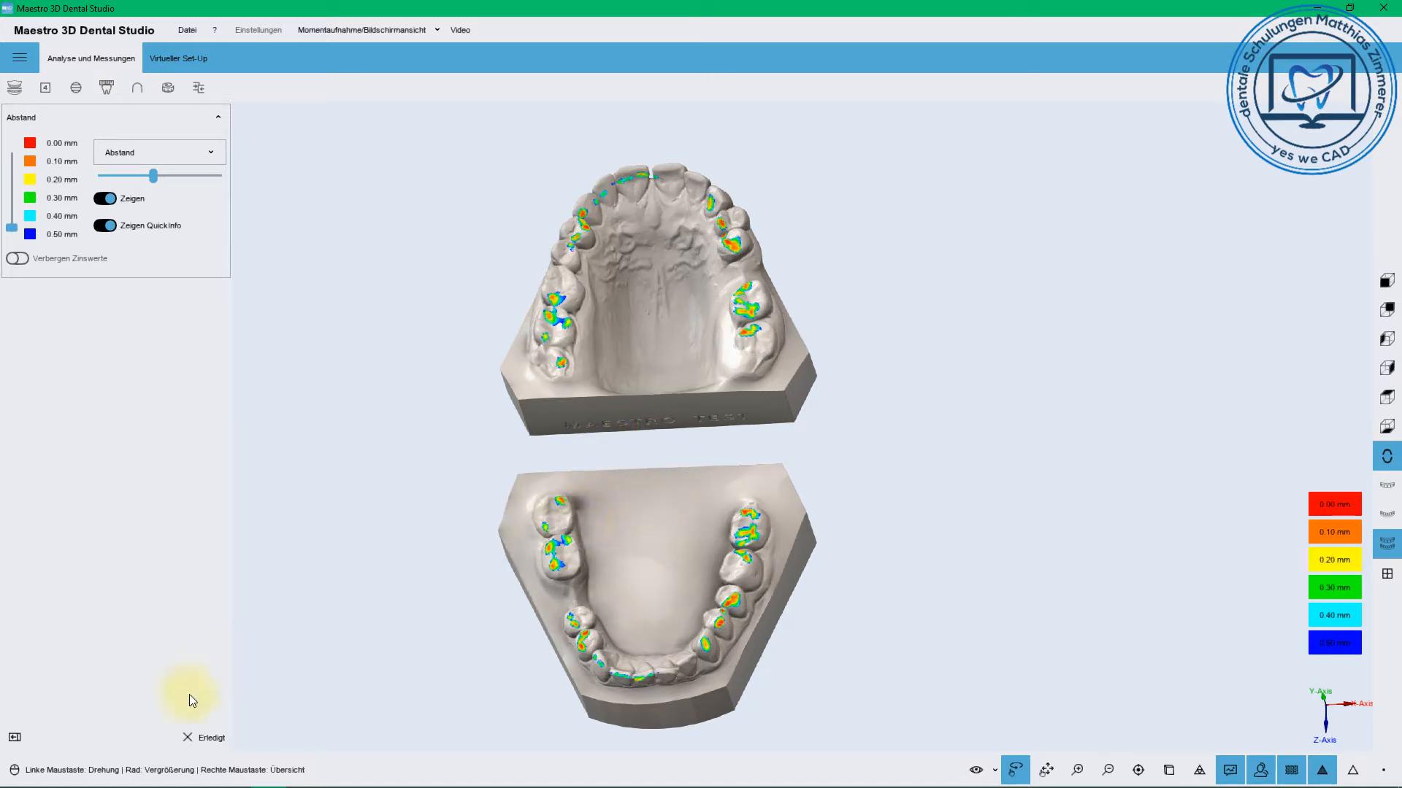
click(13, 740)
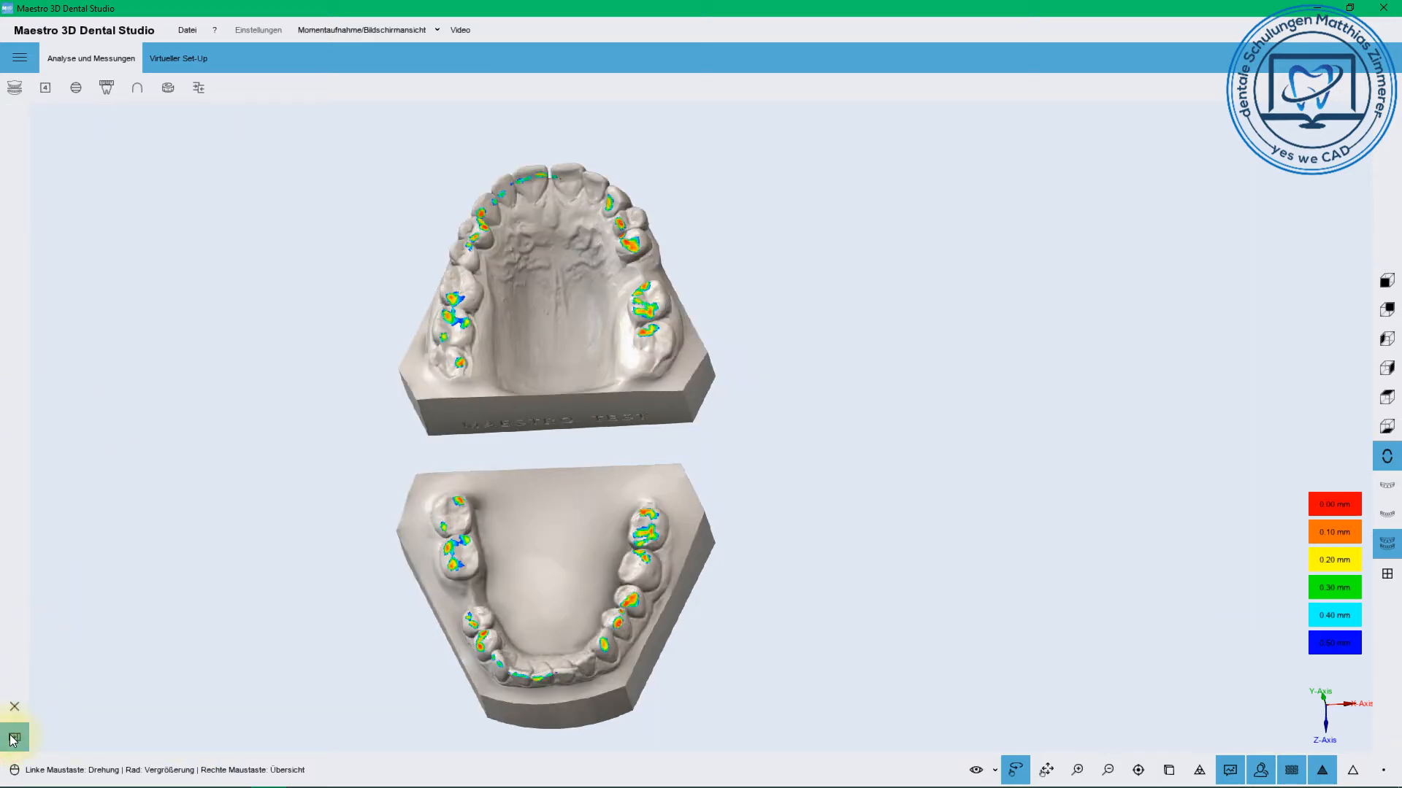
click(13, 740)
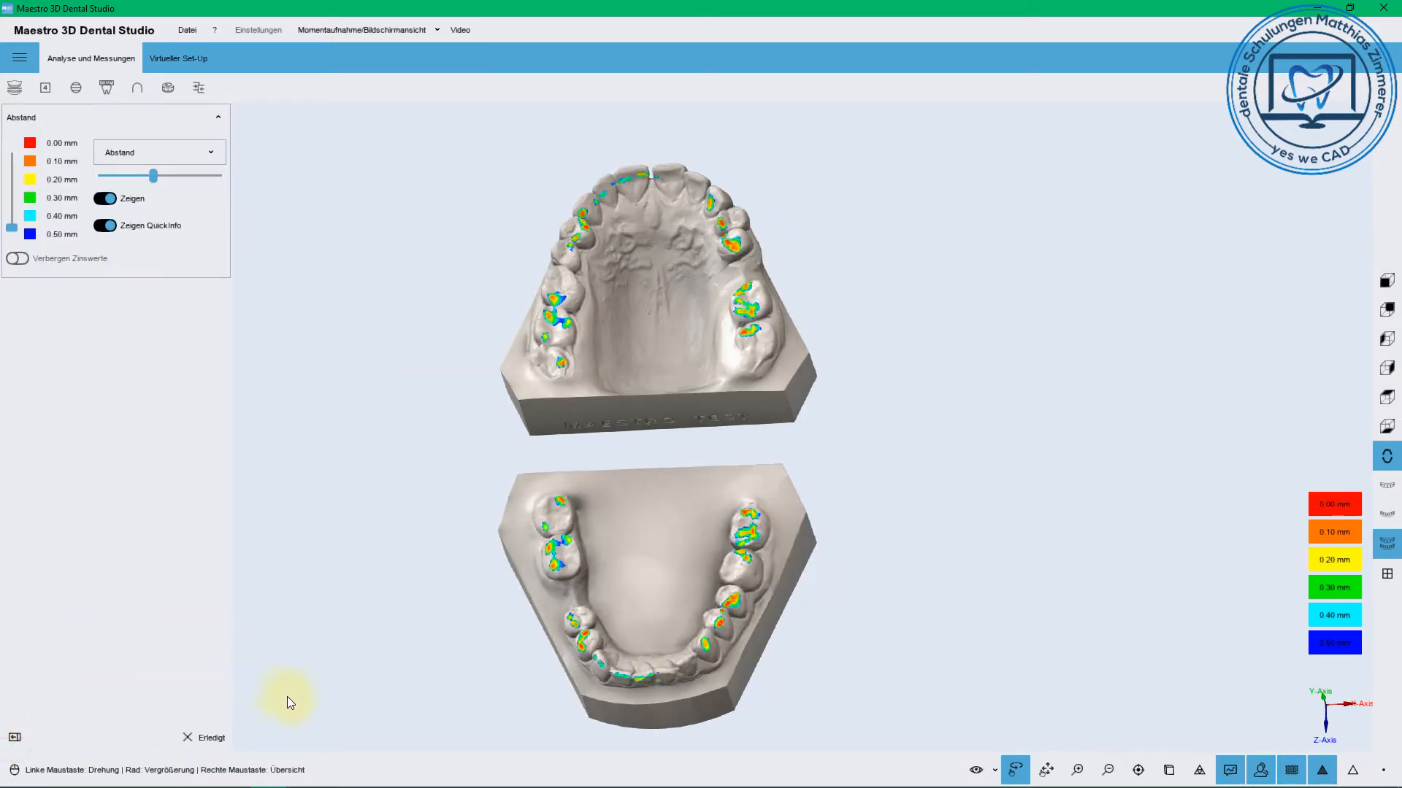
click(219, 740)
click(729, 457)
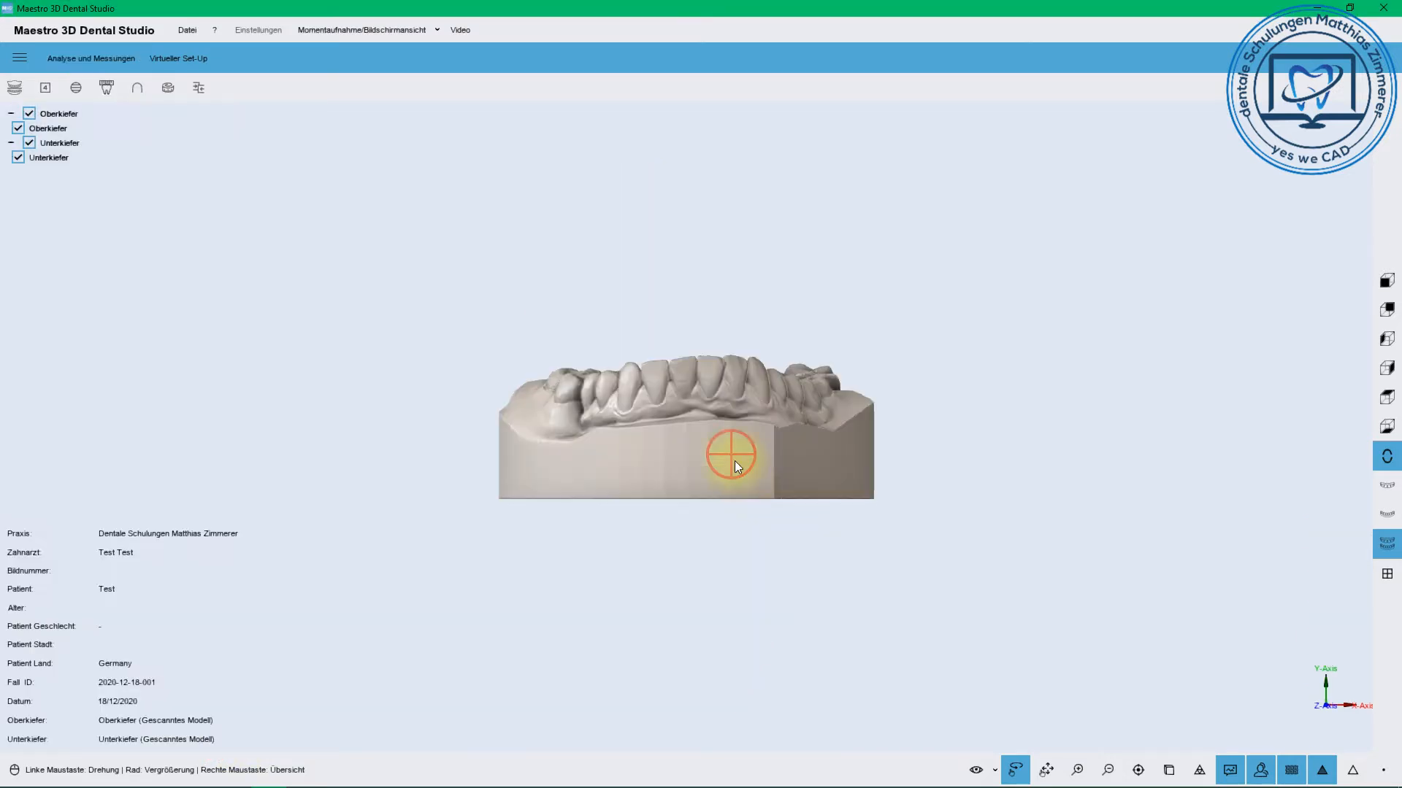
Create a YZ cross-section through both jaws, move the plane to 56 and start its animation
click(72, 89)
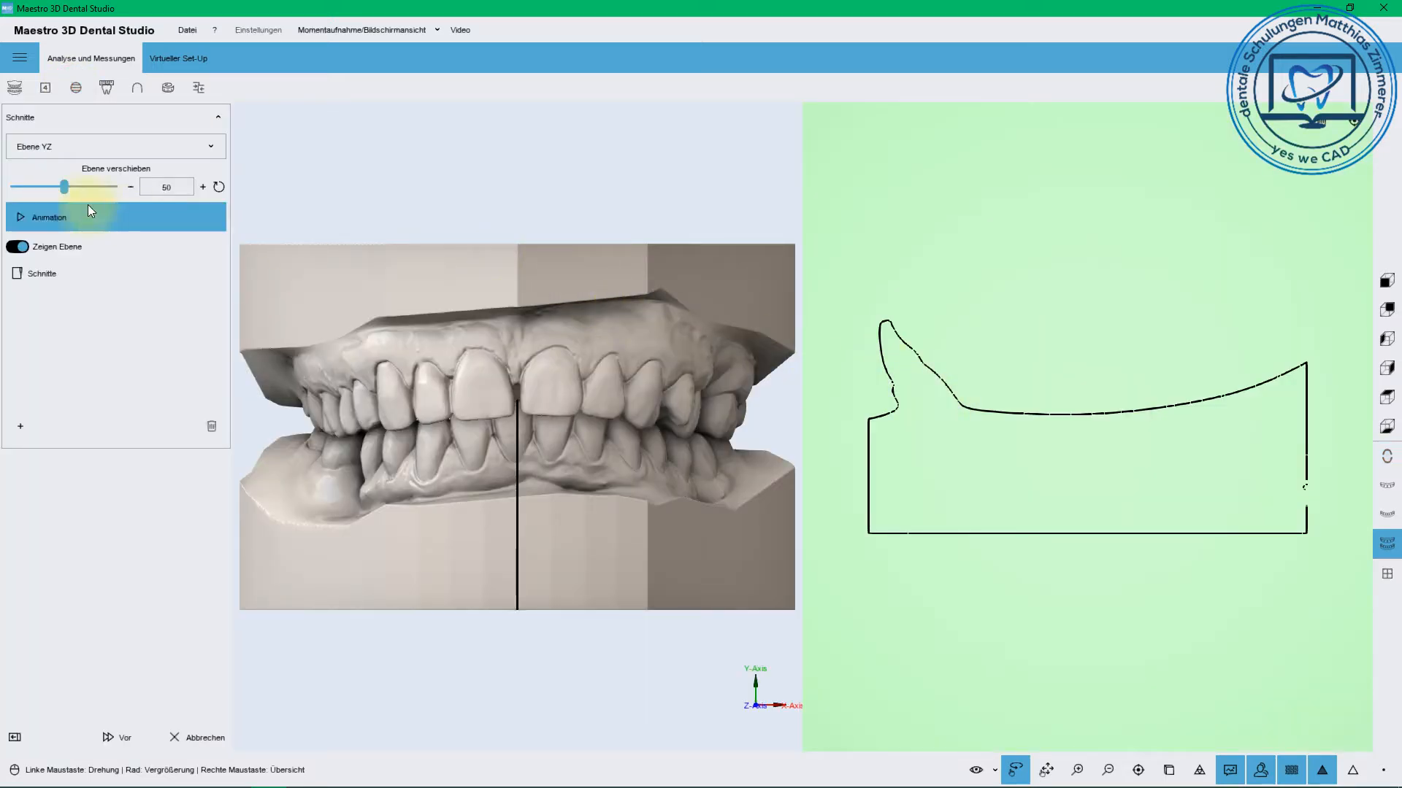
mouse_move(65, 186)
mouse_down()
mouse_move(25, 188)
mouse_move(113, 192)
mouse_move(68, 191)
mouse_up()
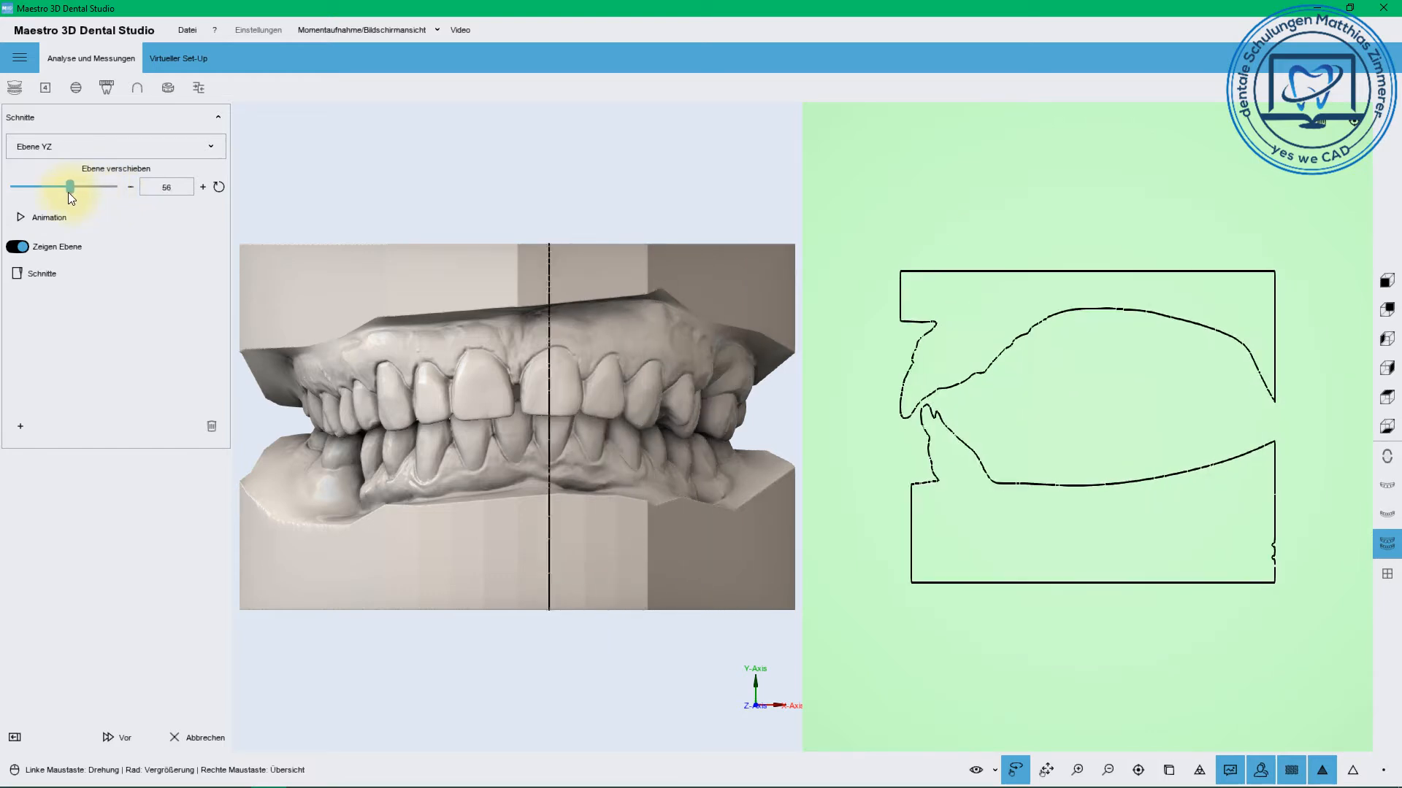
click(29, 219)
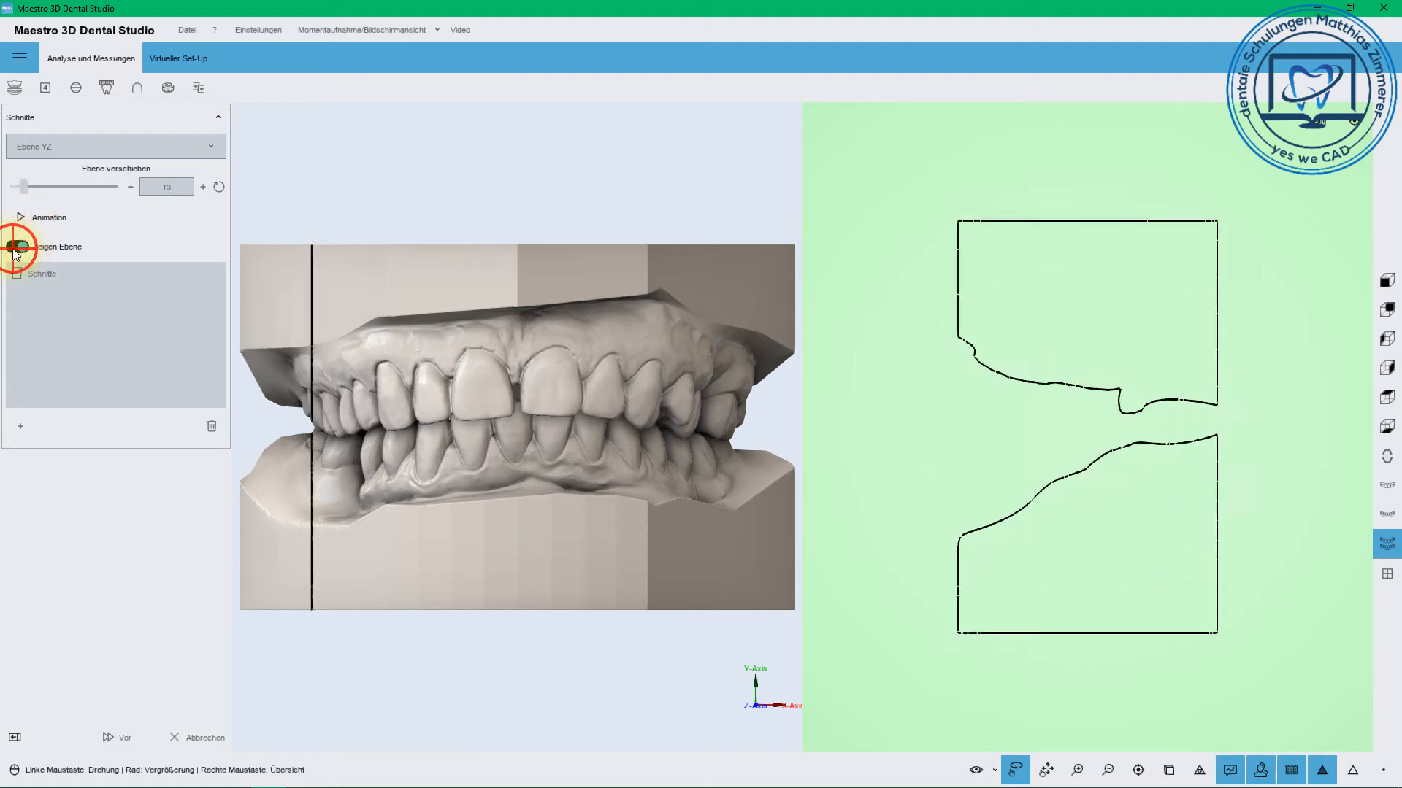
Toggle the section plane's display off and on, examine the animated cut from the side, and finish the section analysis
click(18, 248)
click(18, 248)
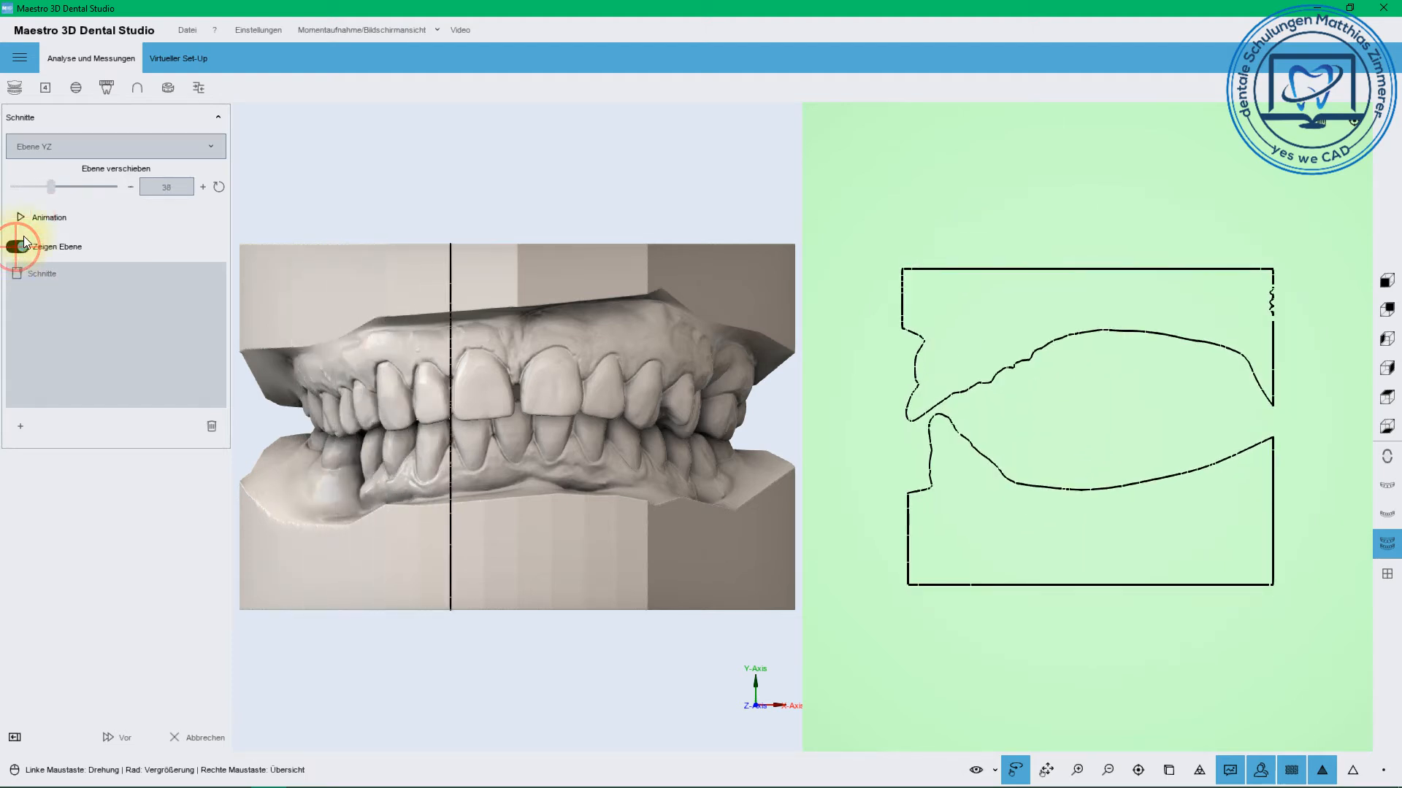
click(27, 221)
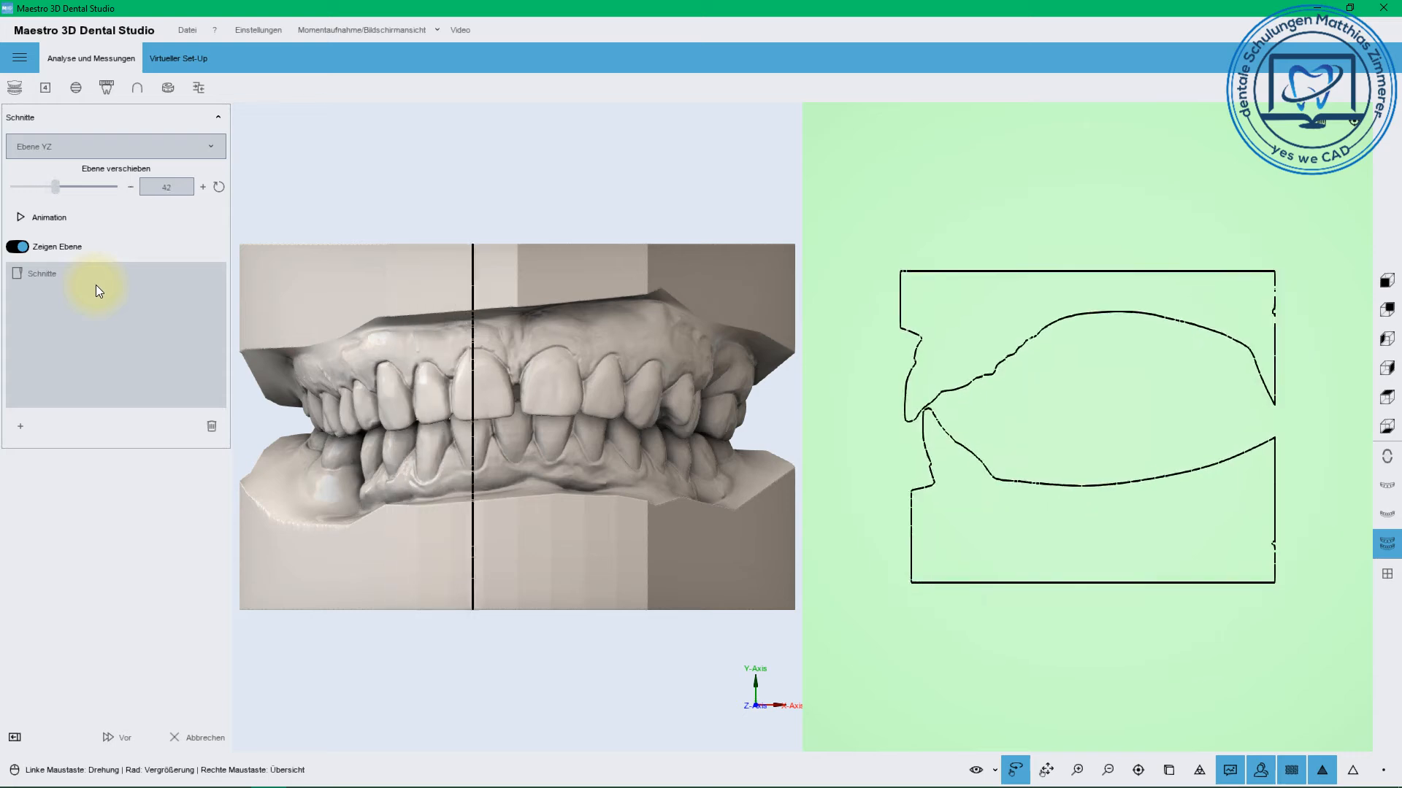
drag(685, 456, 468, 410)
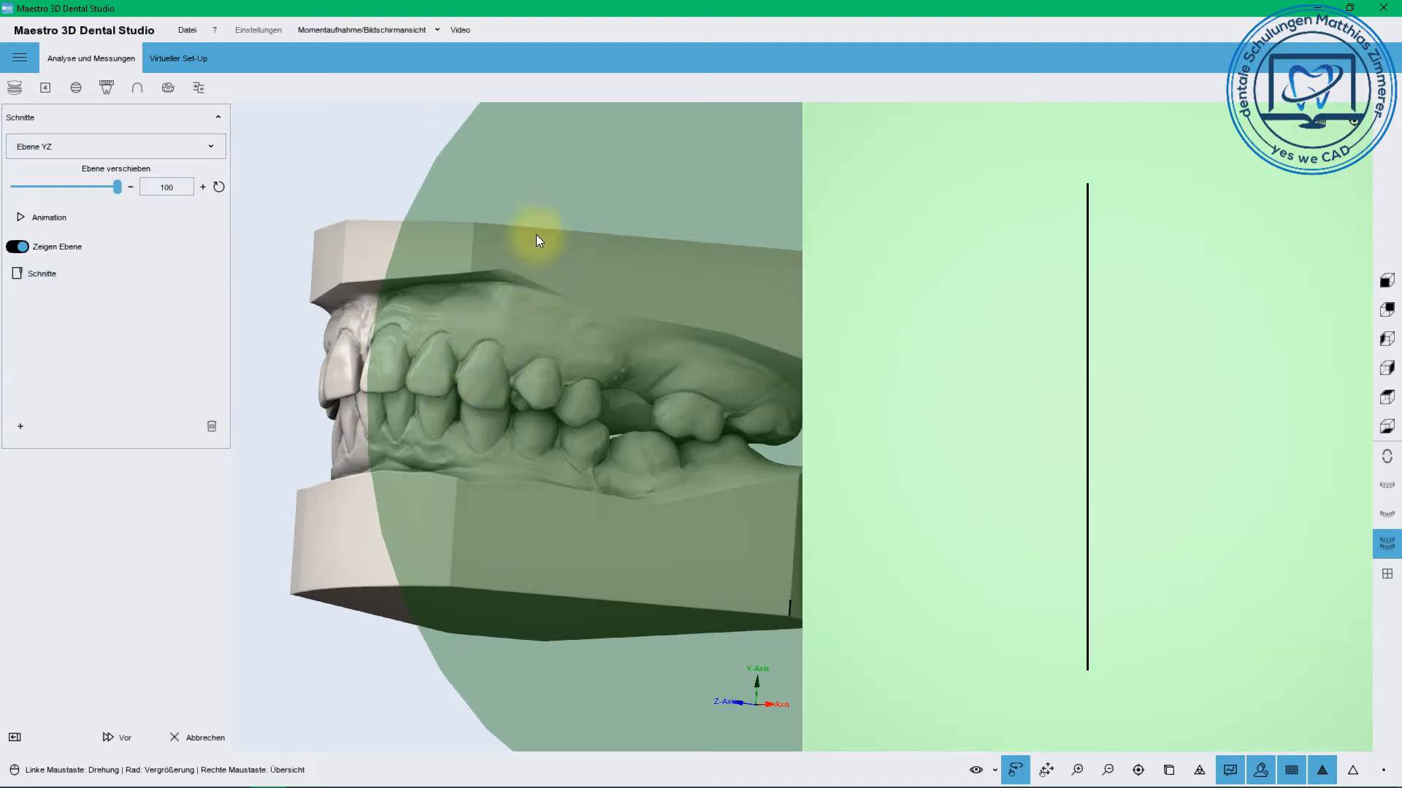
click(121, 739)
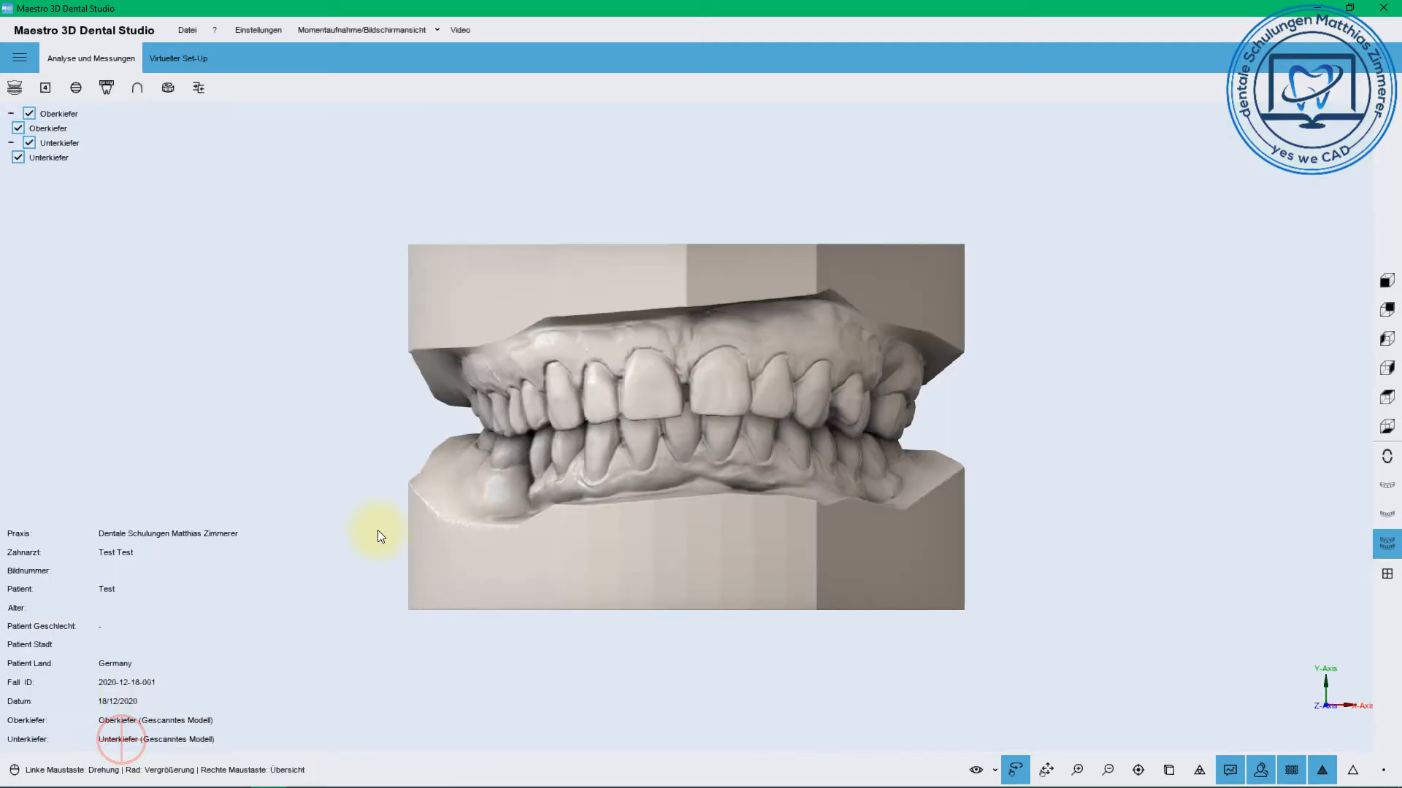
Start the tooth dimension analysis and measure the mesiodistal width of the upper first molar on the model's full-molar side
click(103, 89)
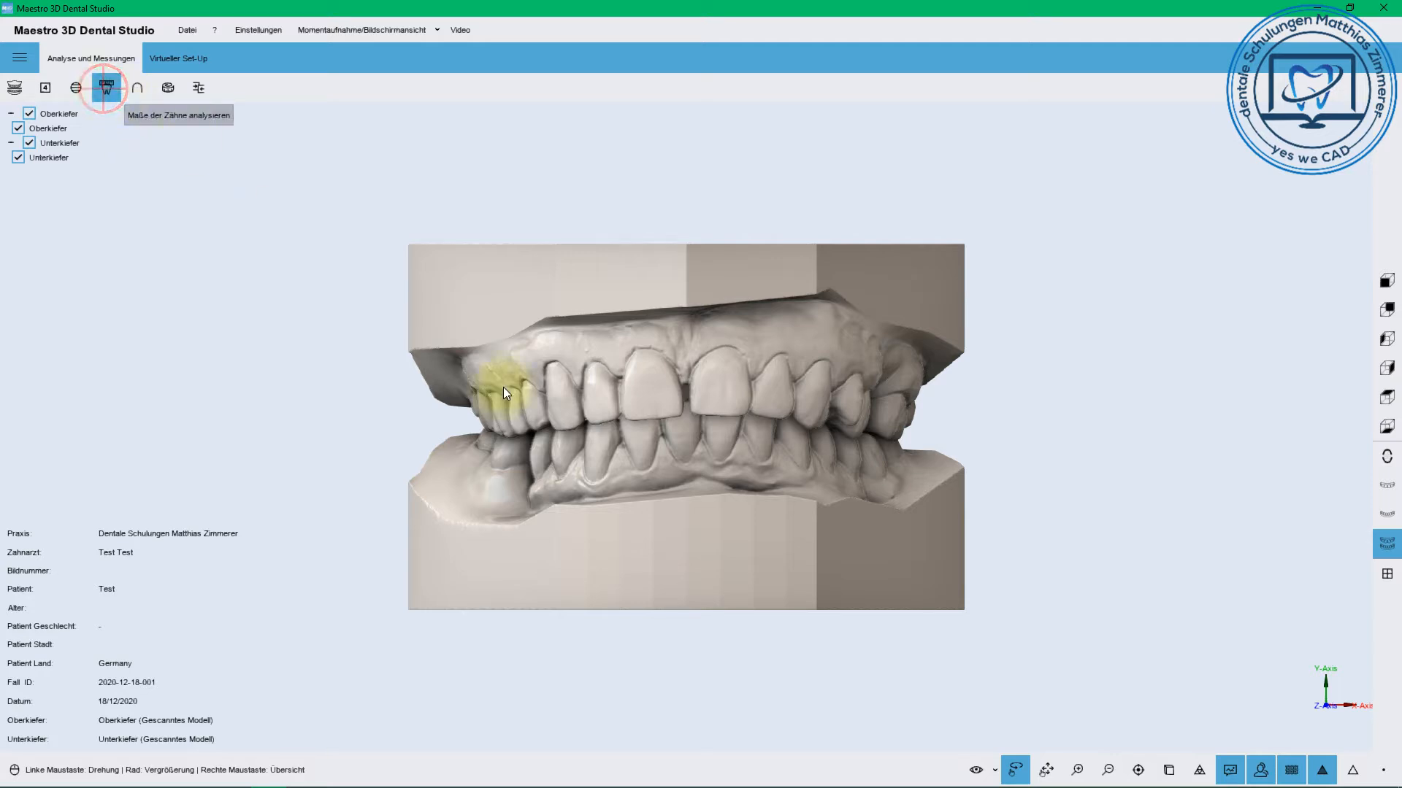
click(590, 389)
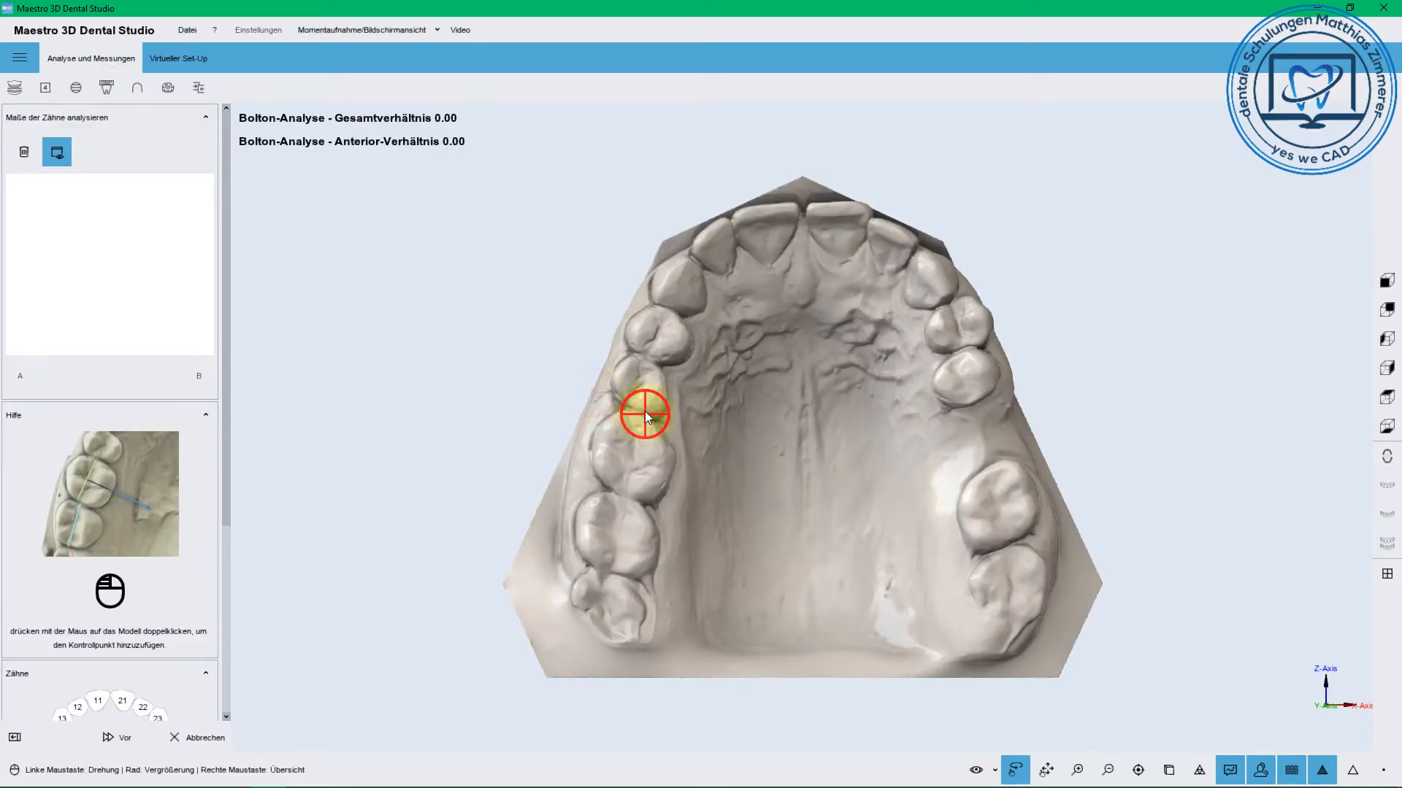
drag(645, 414, 611, 475)
double_click(610, 475)
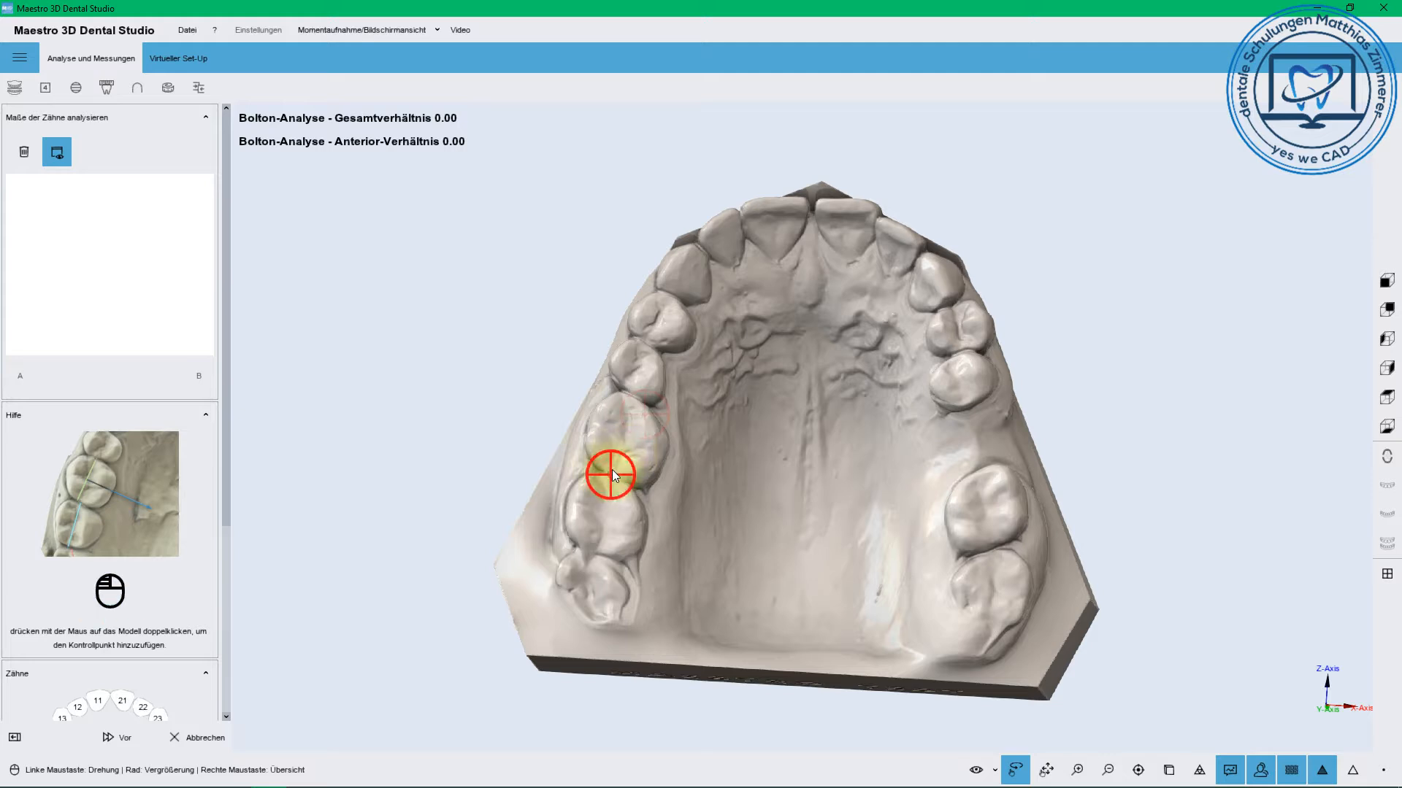
double_click(630, 393)
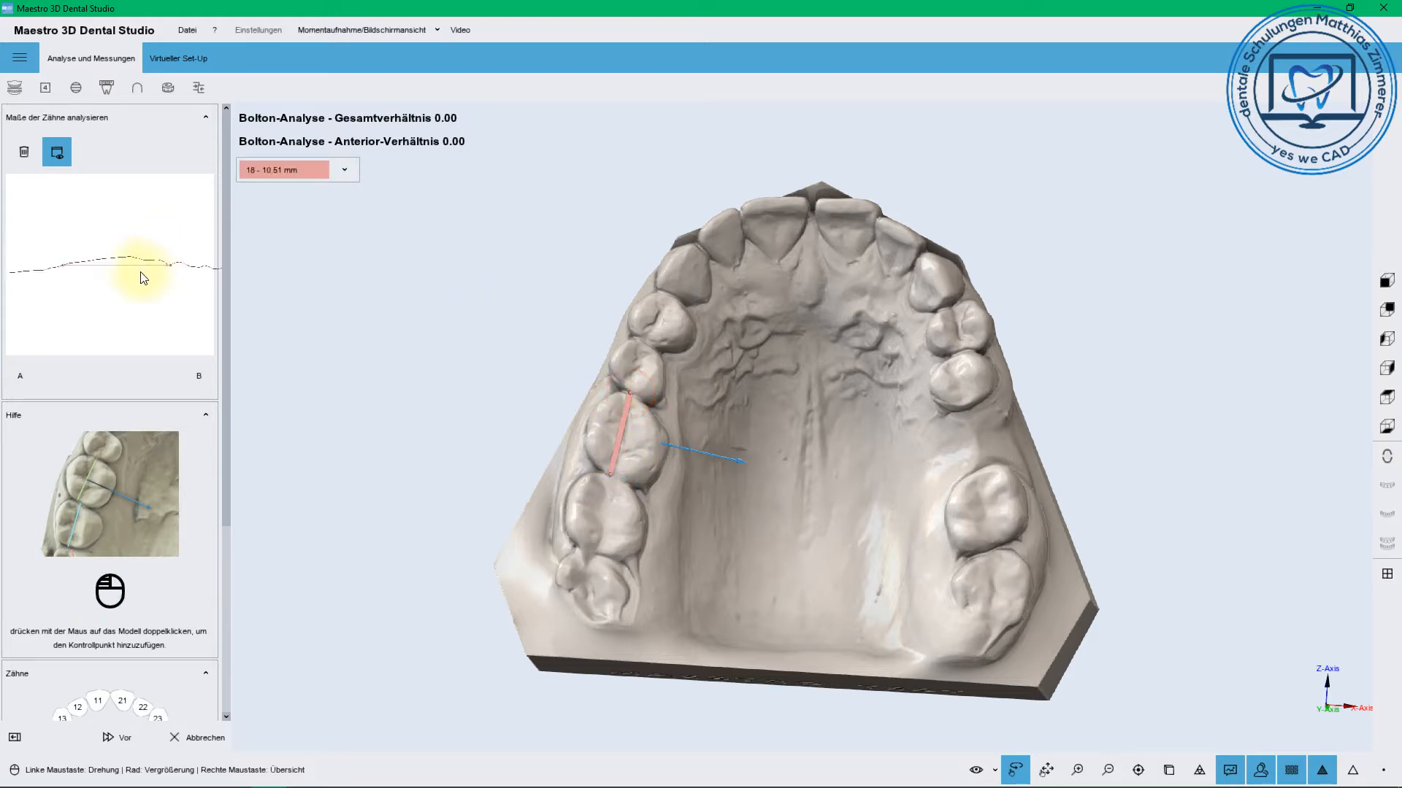
Refine the end point of the molar's width in the cross-section profile and assign the measurement to tooth 16
right_drag(157, 270, 93, 265)
drag(184, 265, 183, 265)
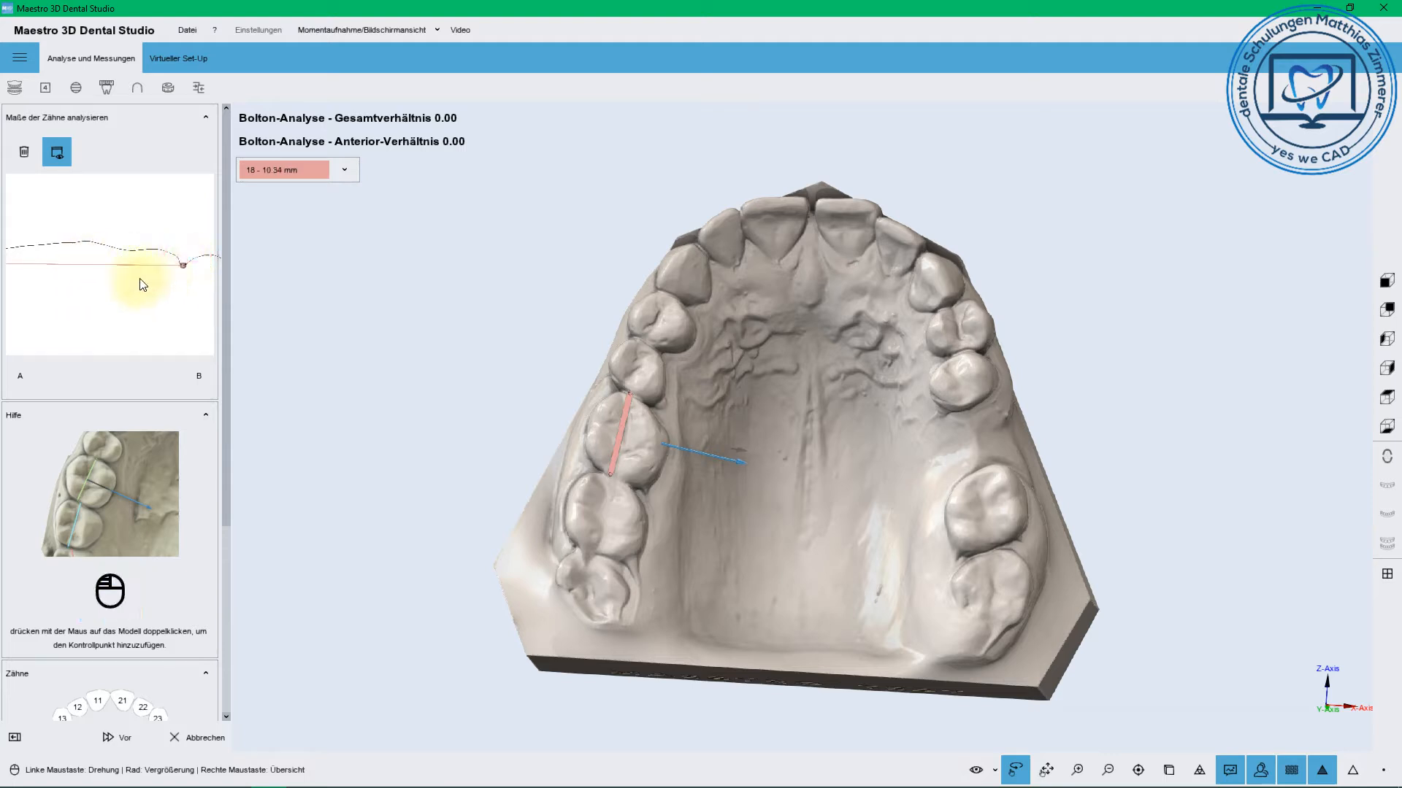
click(344, 171)
click(322, 220)
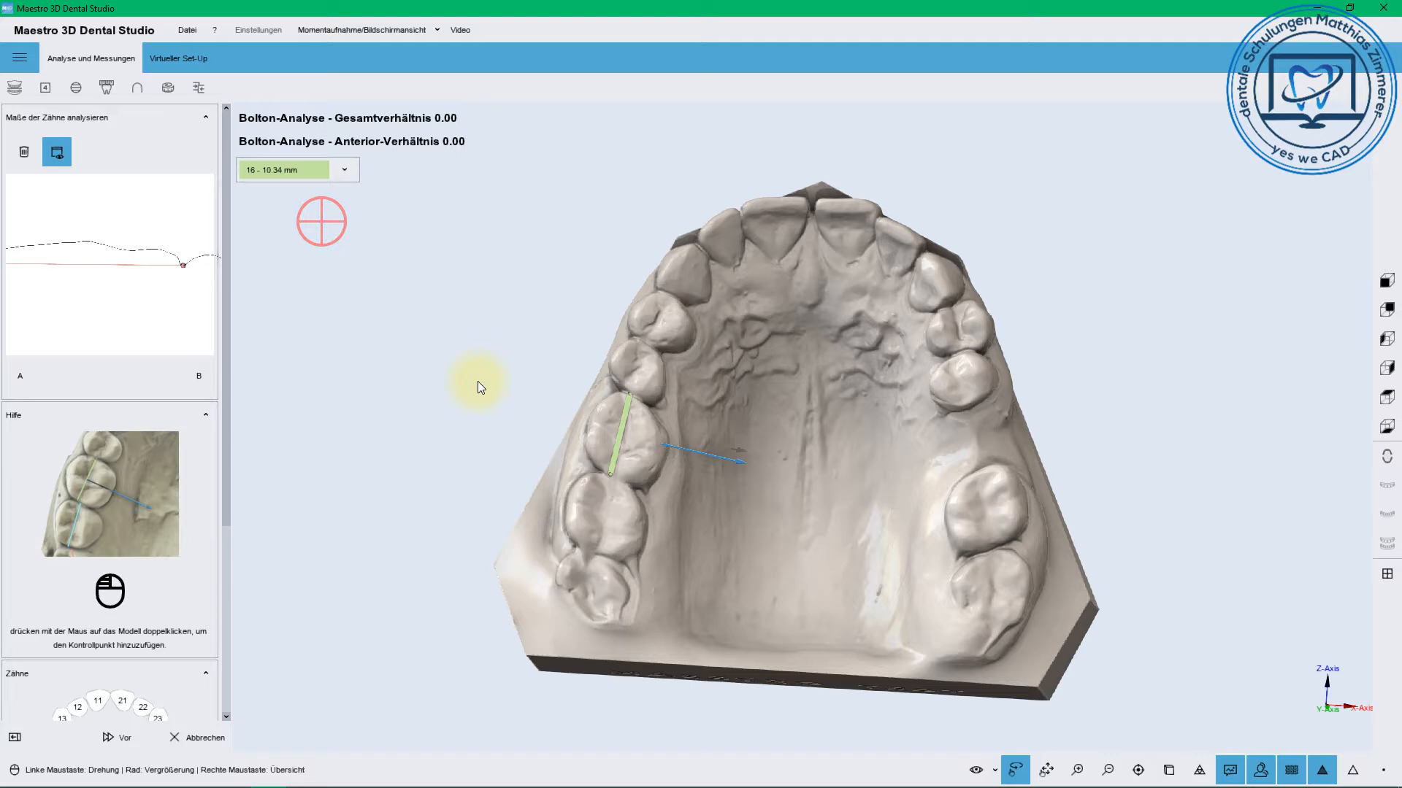
Measure the mesiodistal width of upper premolar 15 and refine both end points in the cross-section profile
click(622, 387)
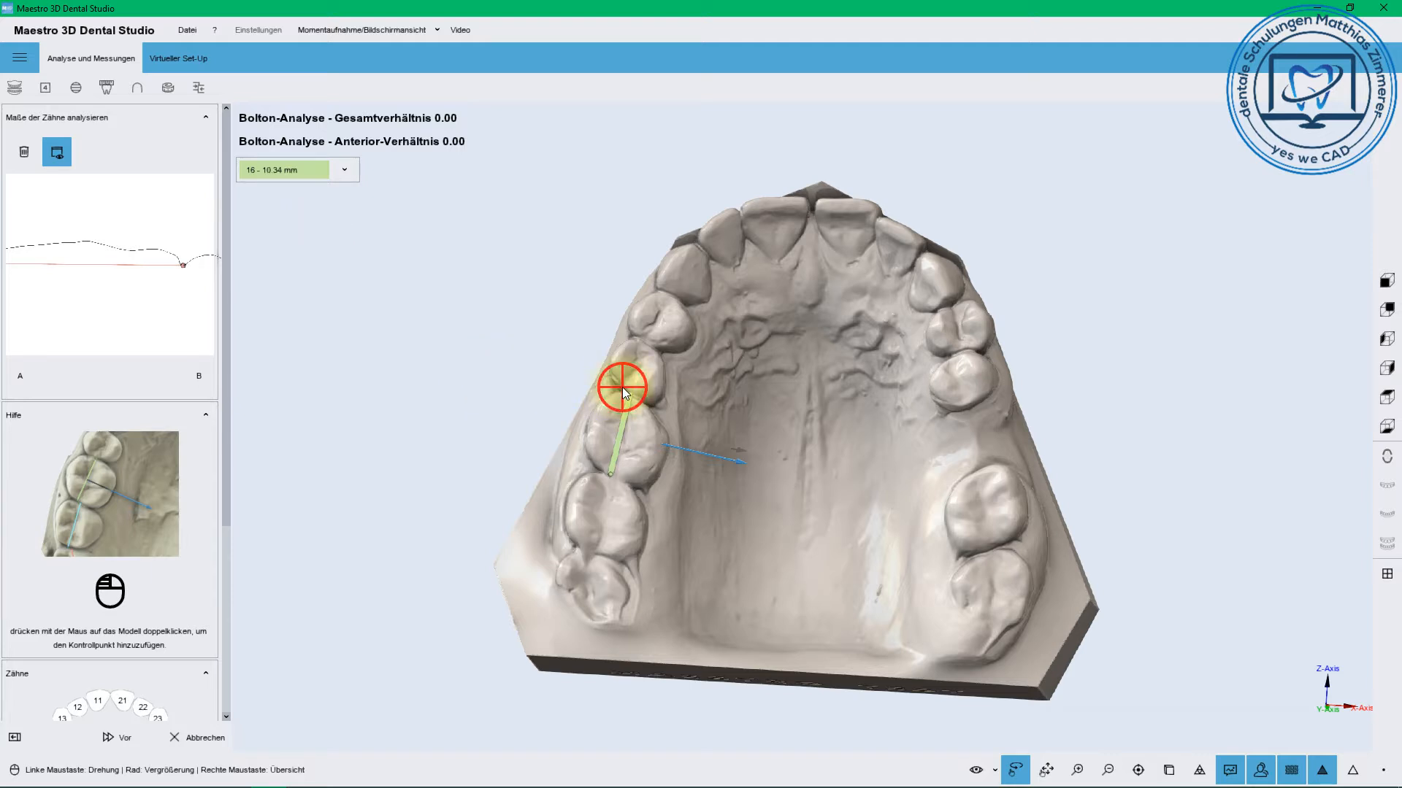
double_click(645, 345)
click(82, 266)
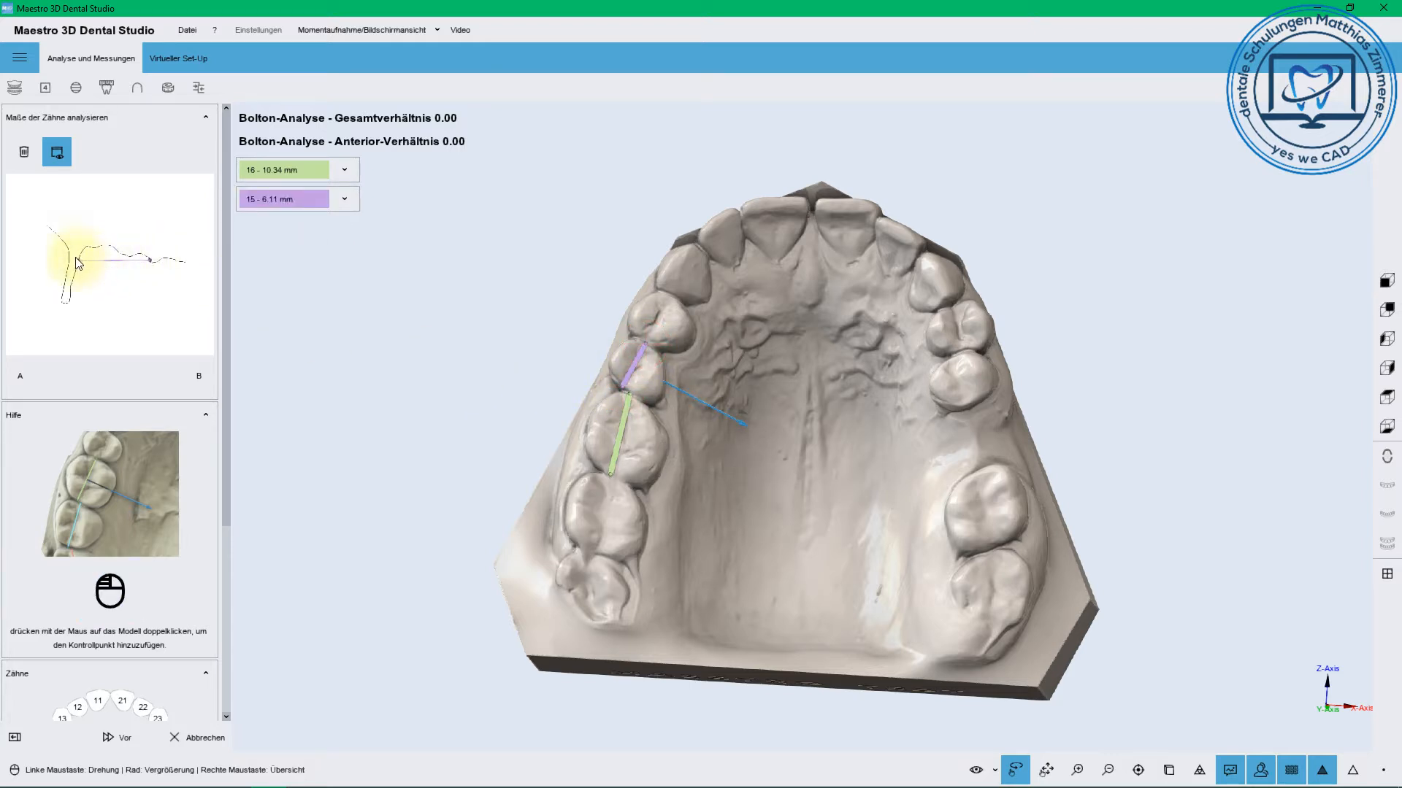
click(79, 263)
click(151, 262)
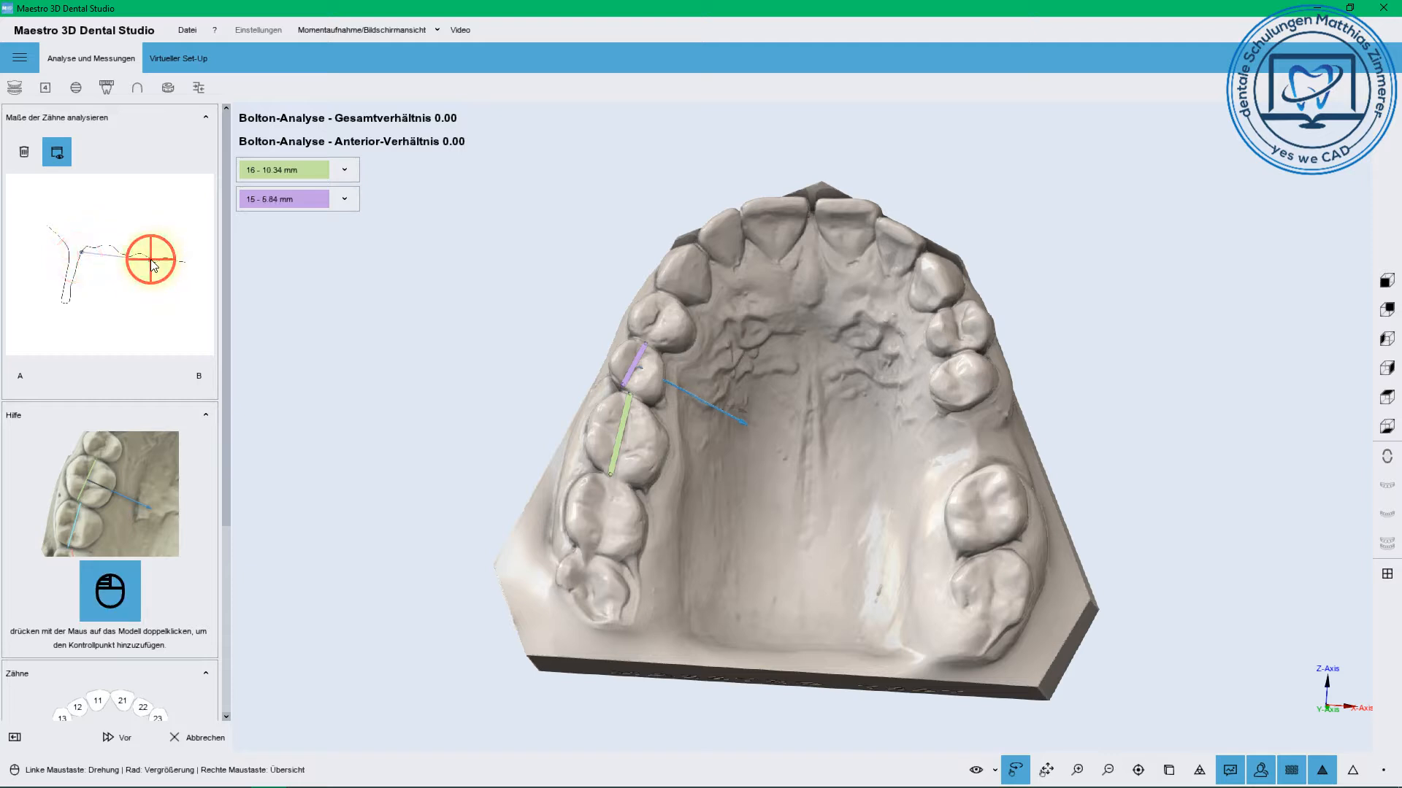
Measure the mesiodistal width of premolar 14 and move its mesial or distal end point into the contact groove of the profile
double_click(645, 339)
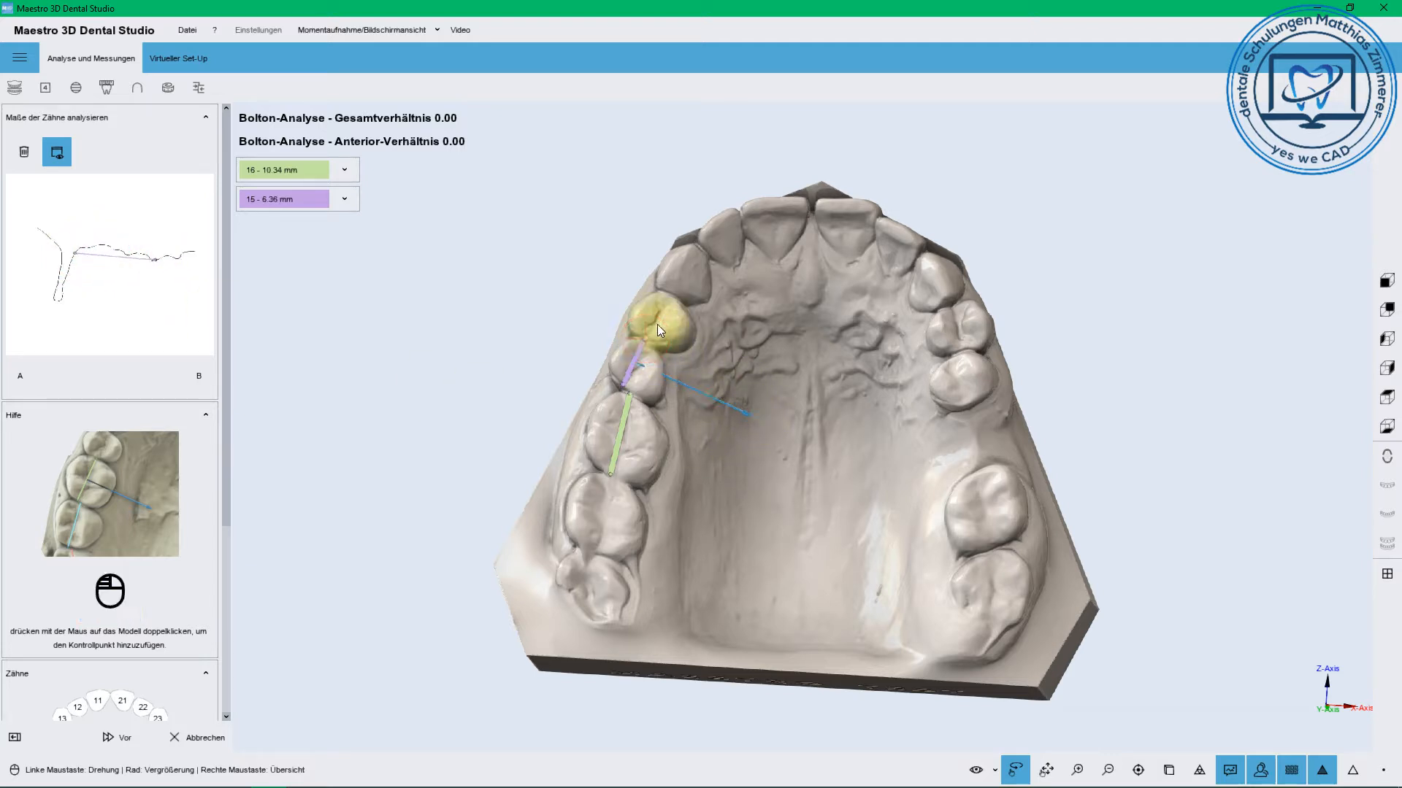
double_click(671, 297)
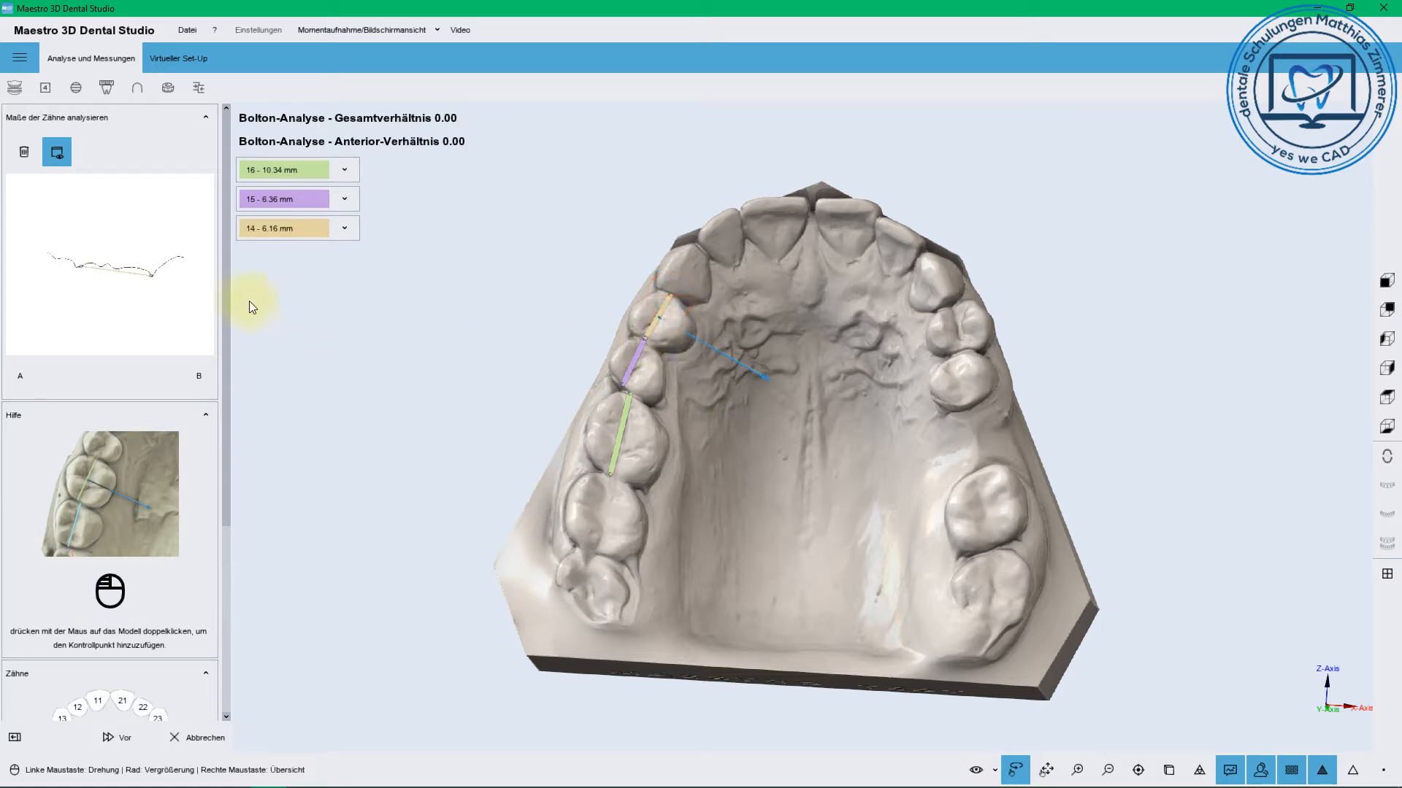
scroll(133, 274, up, 5)
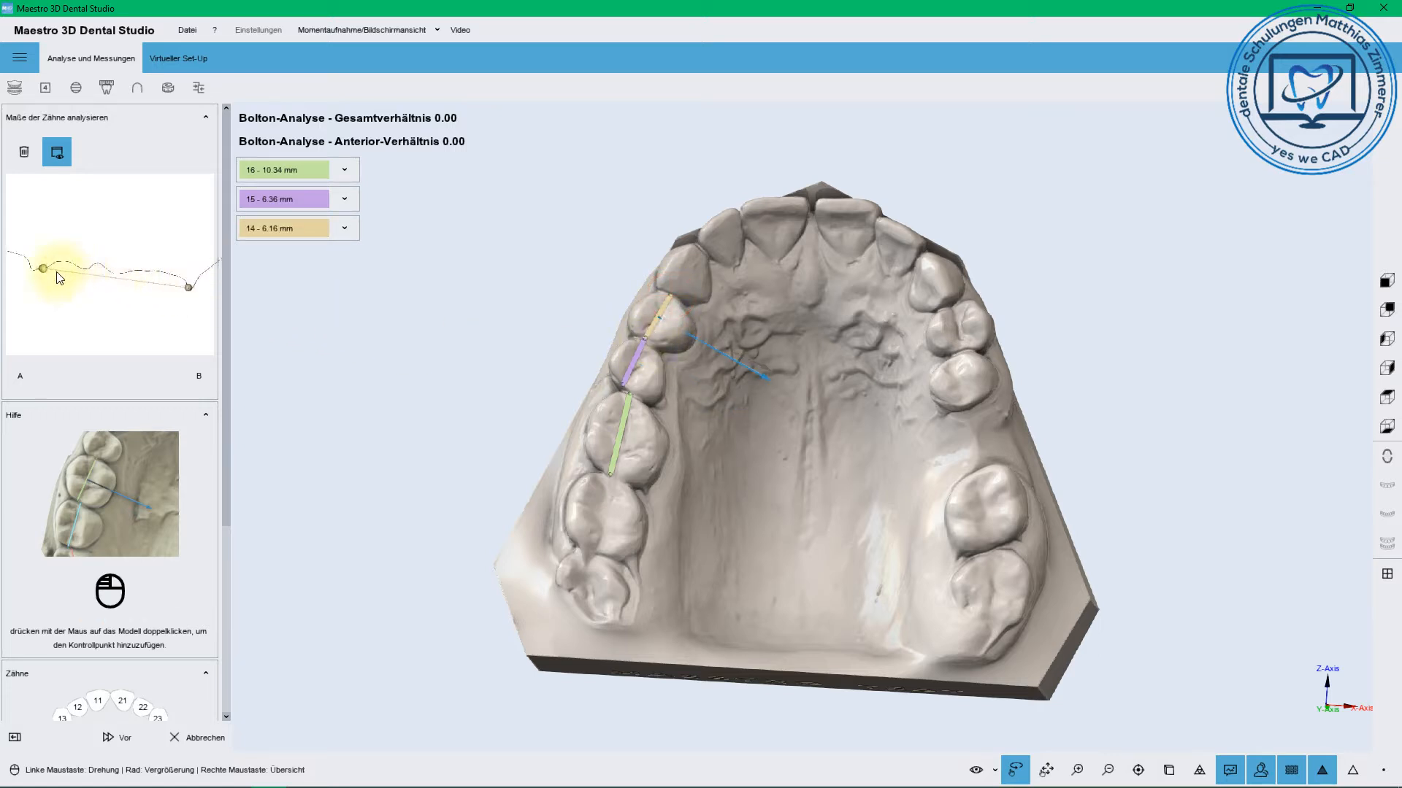
drag(43, 269, 35, 269)
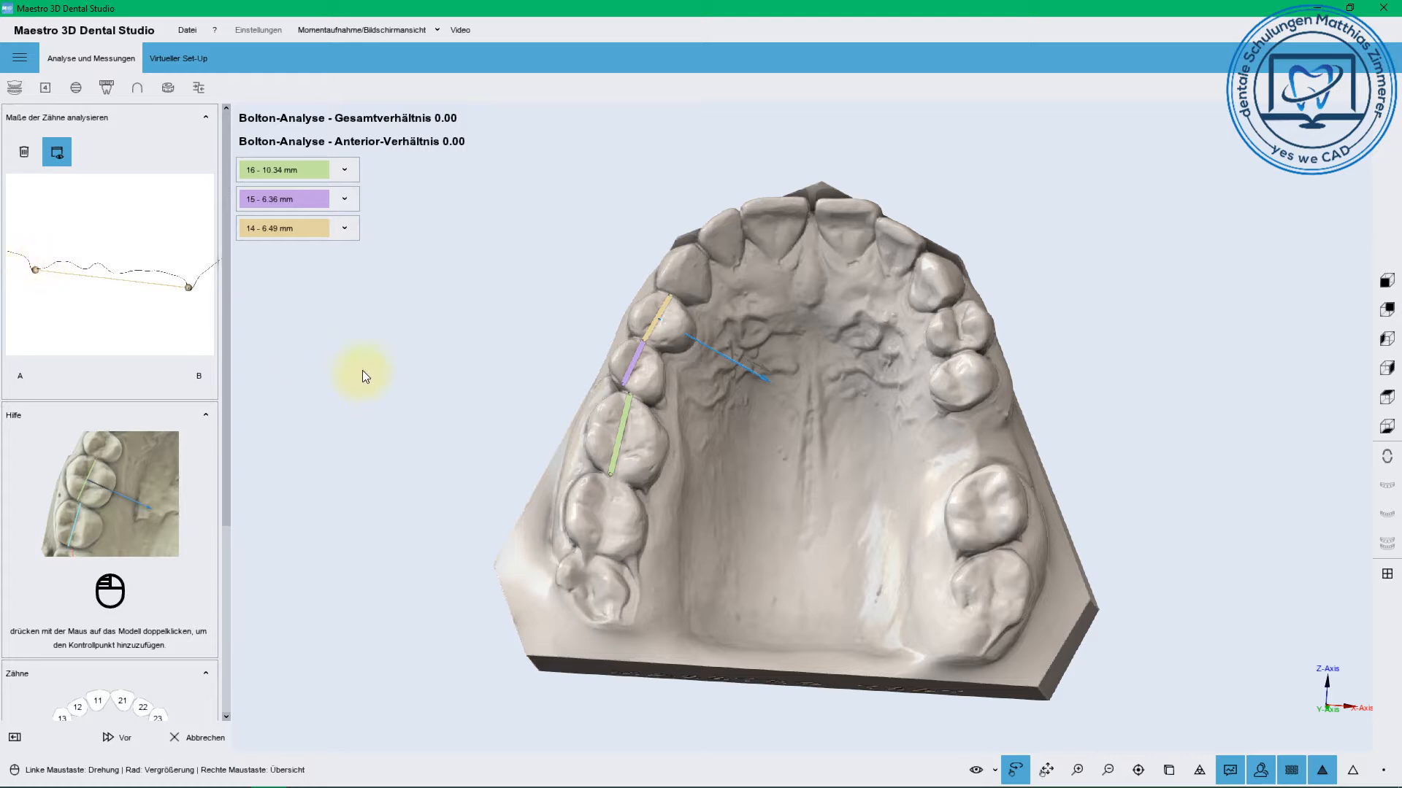
drag(160, 296, 148, 244)
right_drag(148, 244, 244, 356)
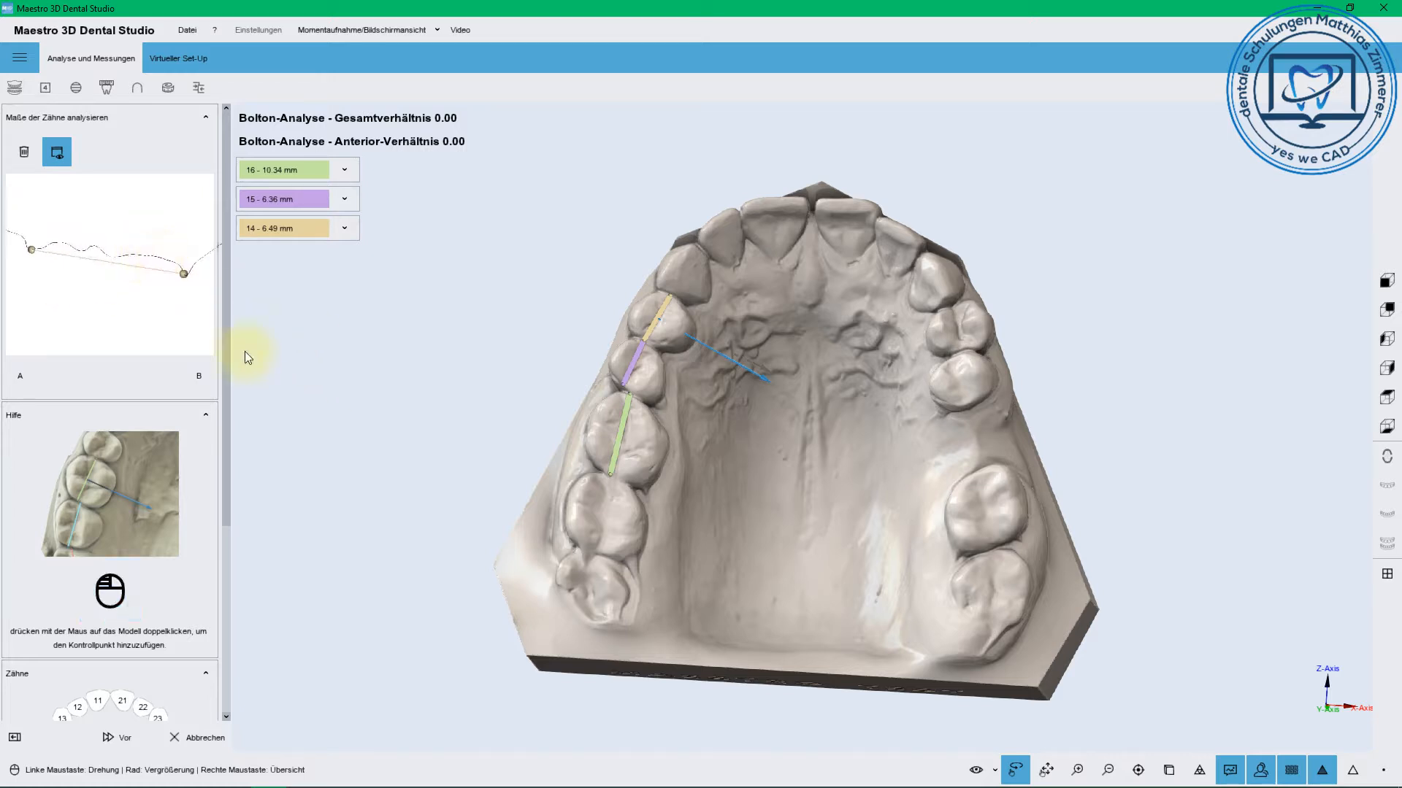
Measure the width of canine 13 and shift both end points up the tooth flanks in the cross-section profile
click(226, 536)
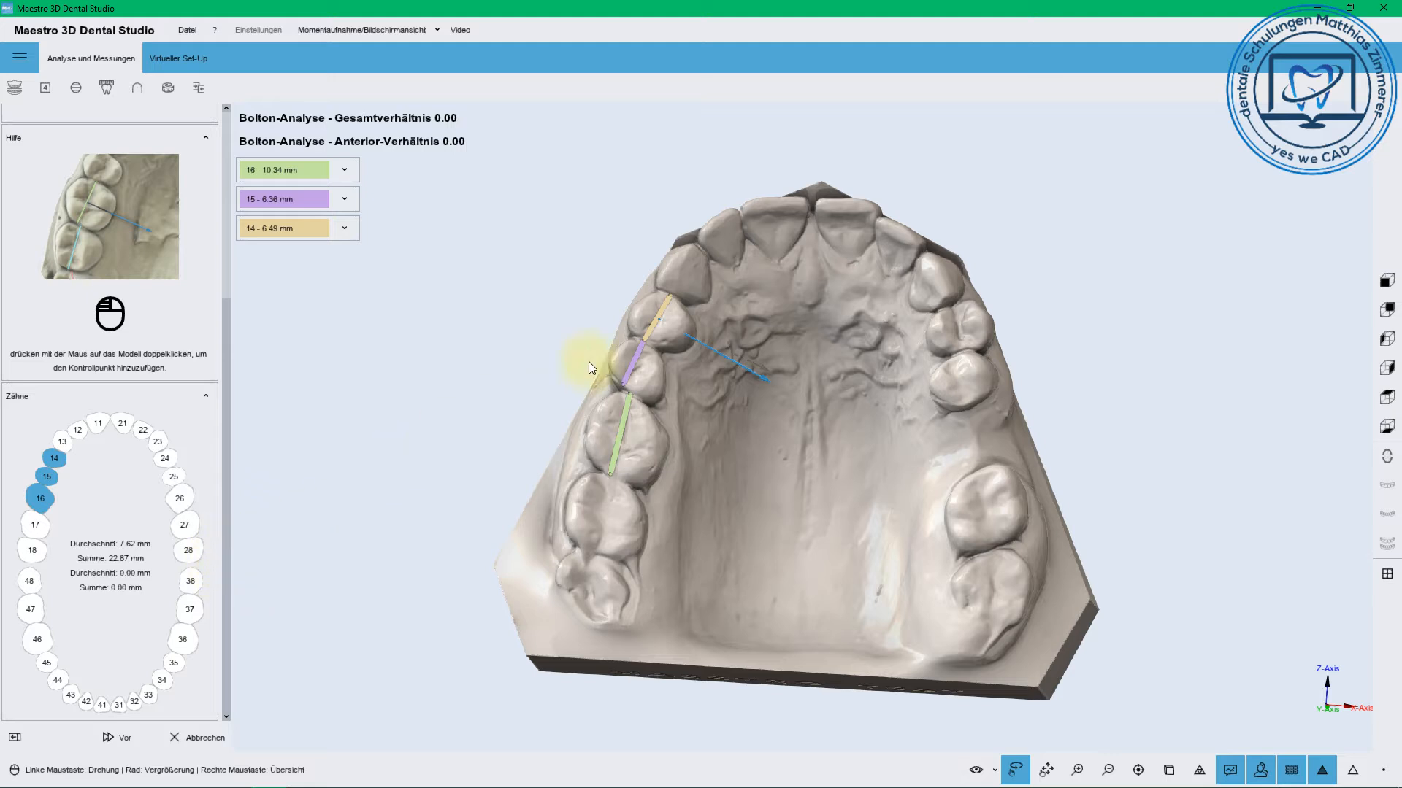
double_click(699, 247)
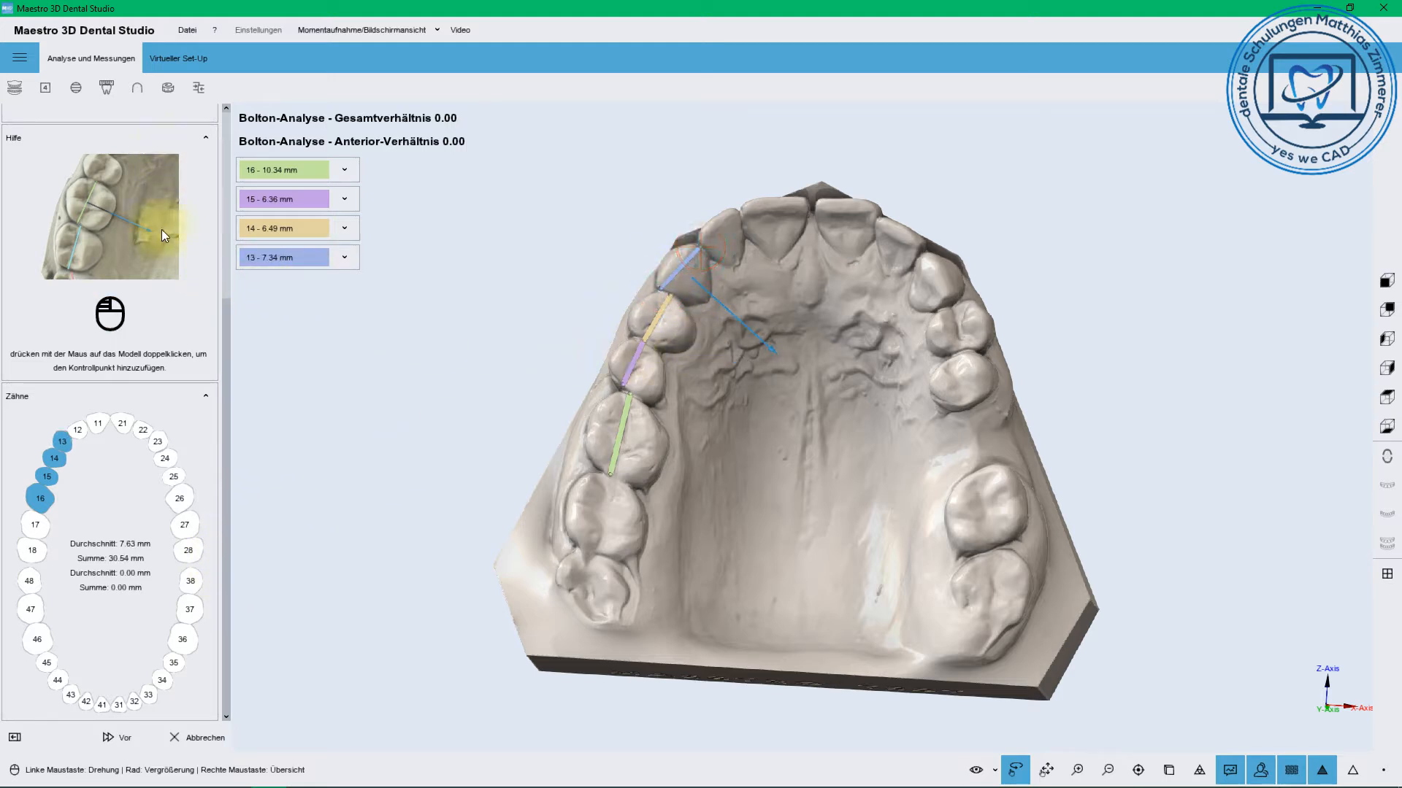
click(227, 310)
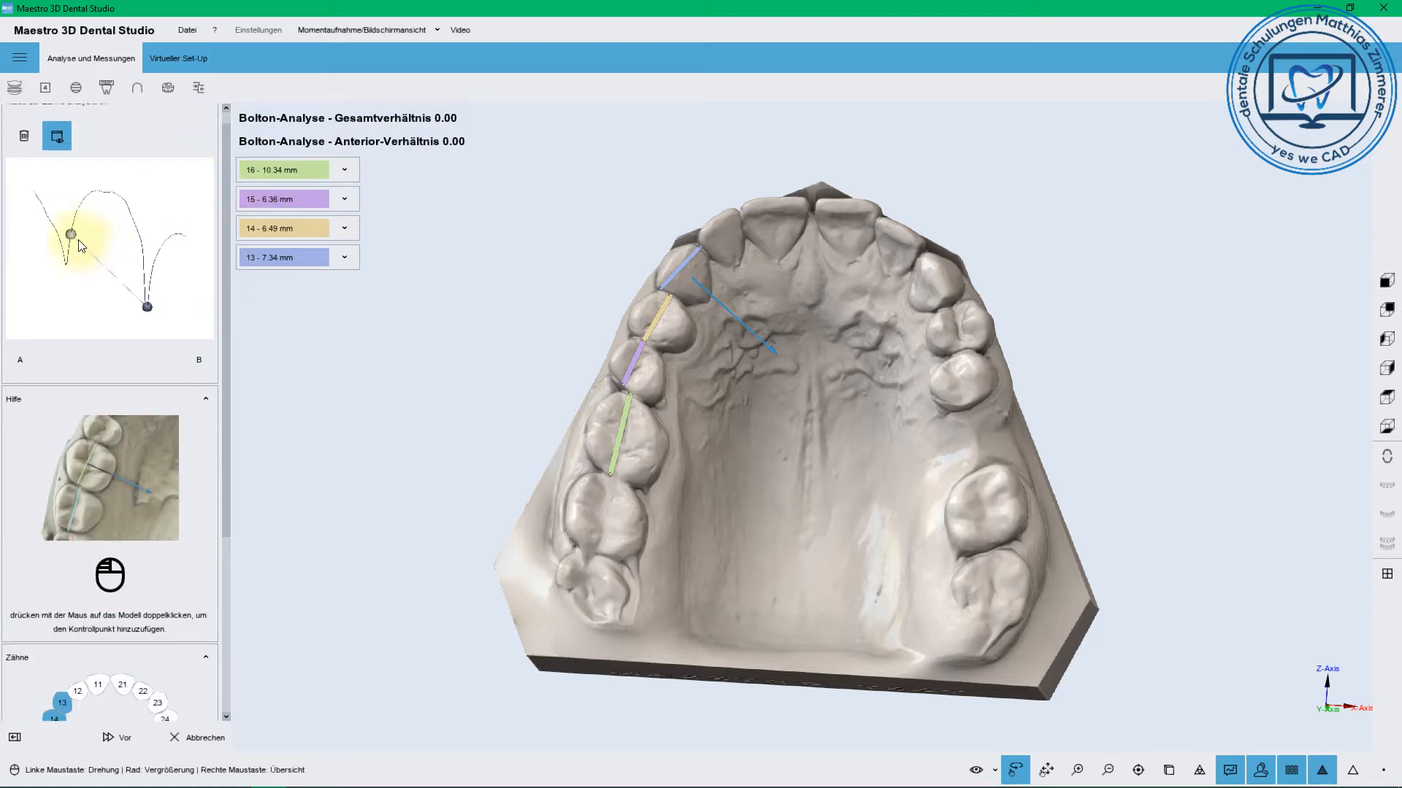
drag(72, 233, 74, 220)
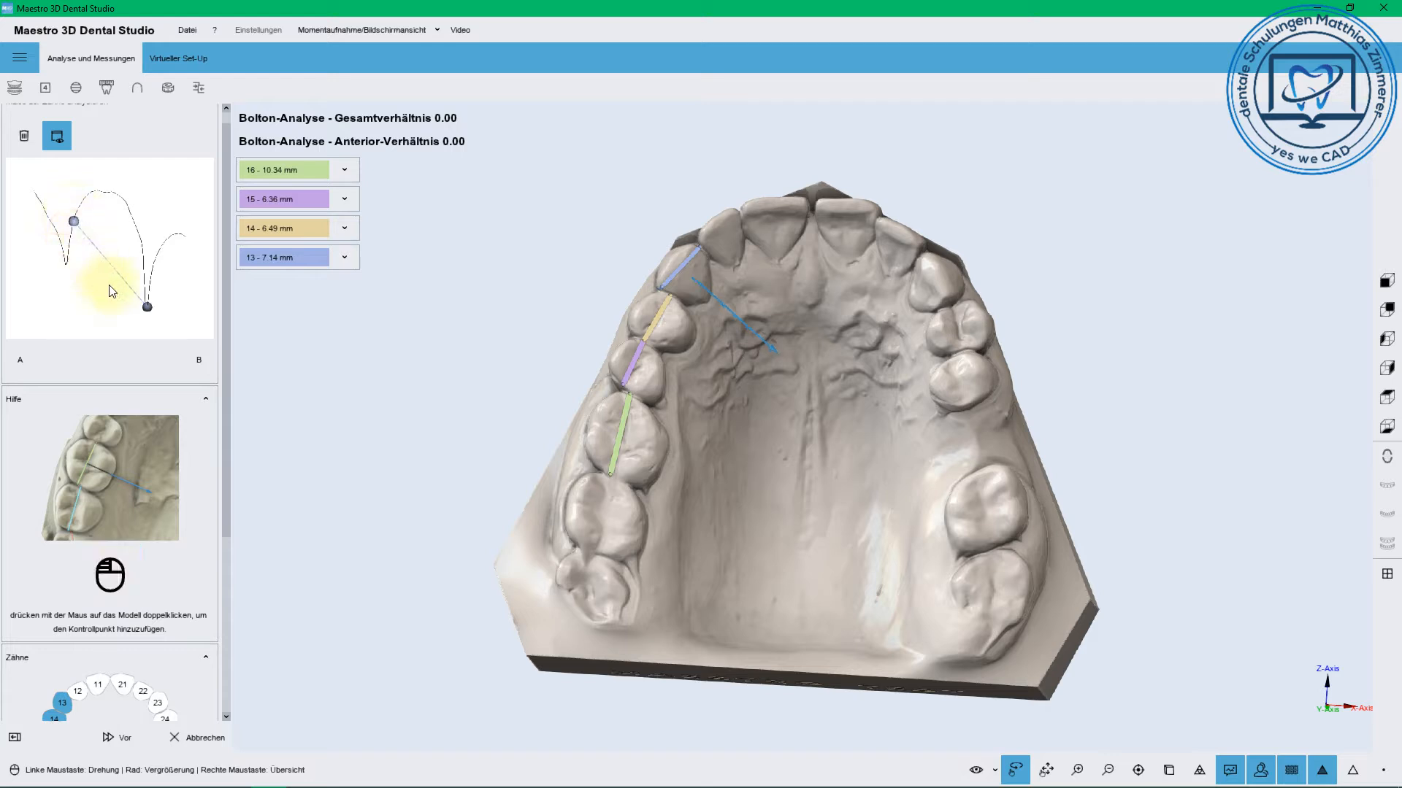
drag(148, 309, 143, 260)
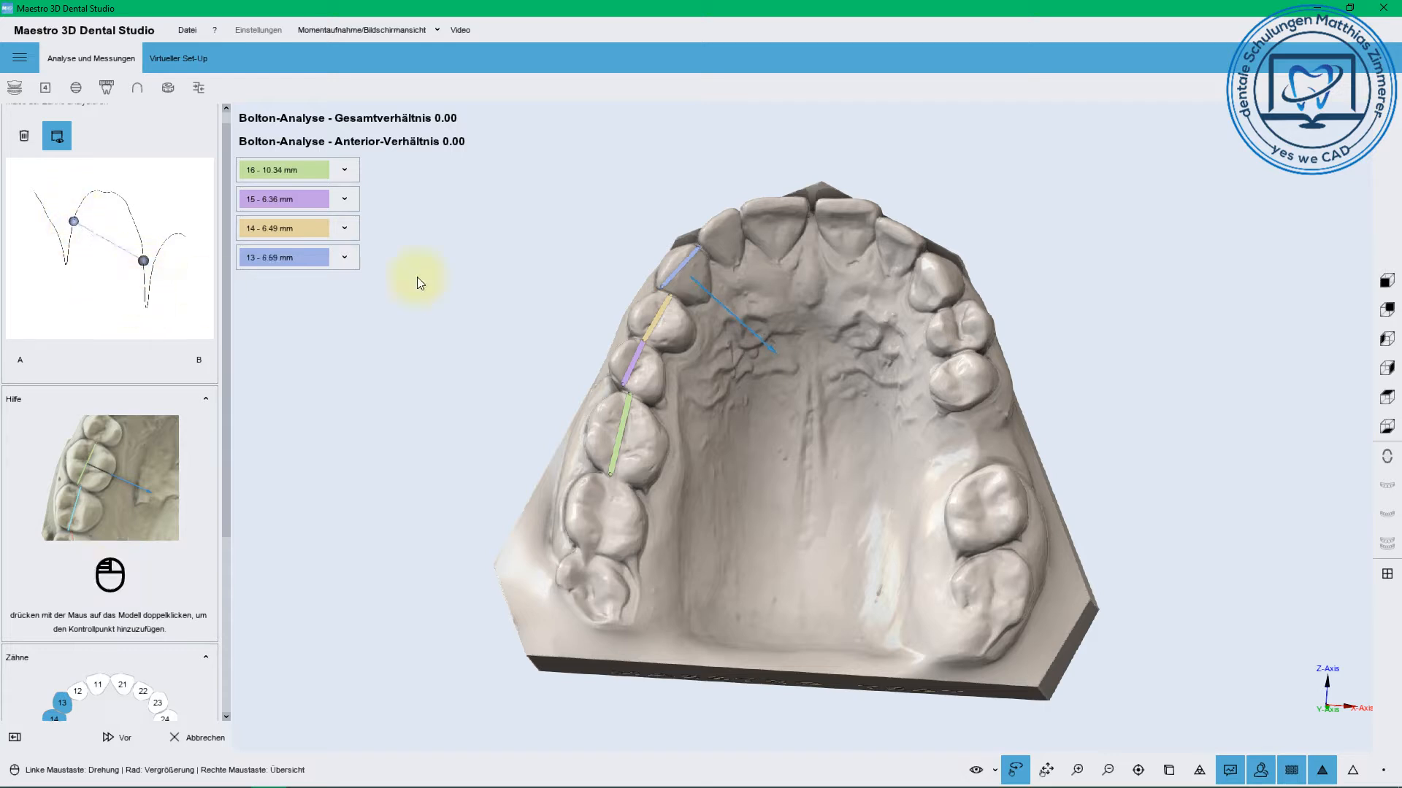
Measure the width of lateral incisor 12 and correct its end points in the enlarged cross-section profile
double_click(702, 245)
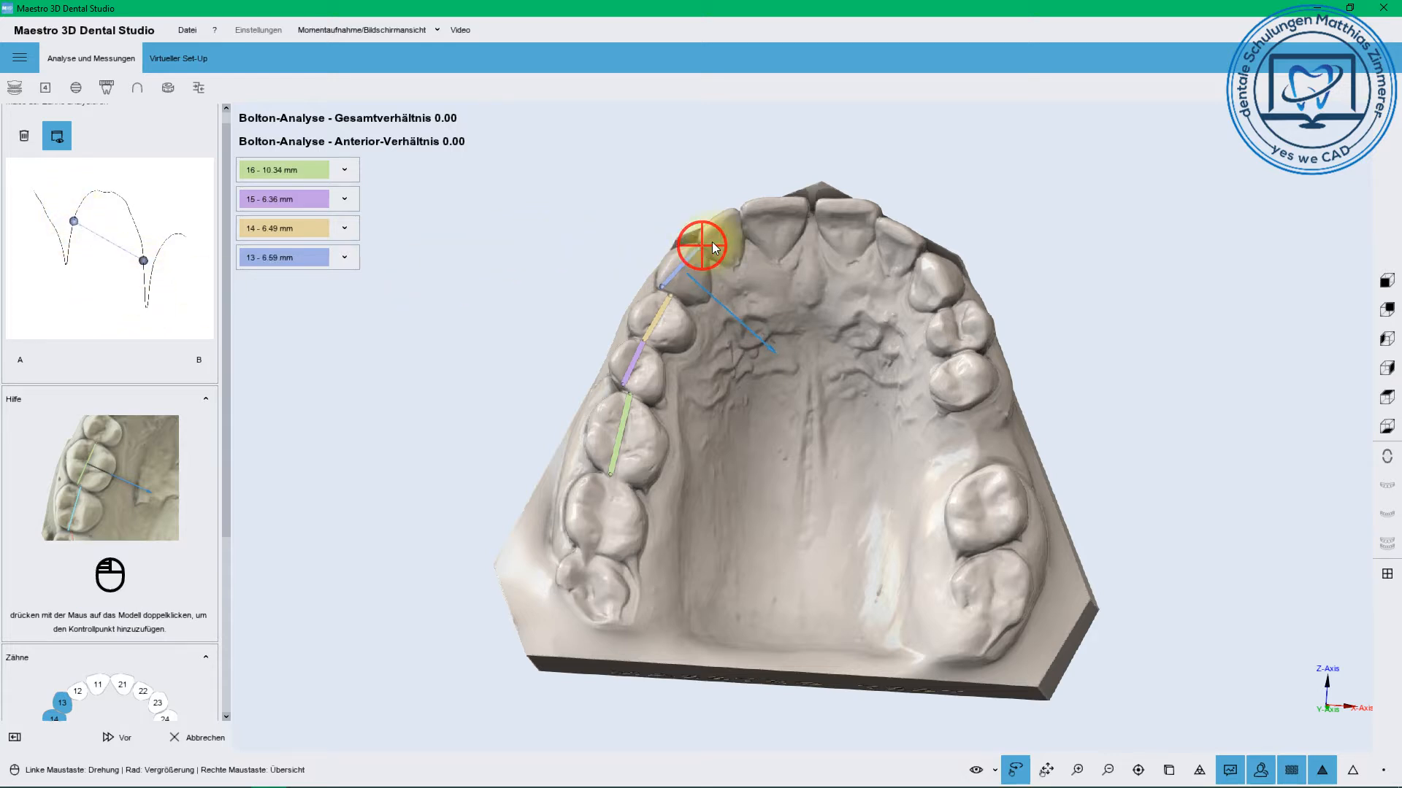
double_click(740, 215)
scroll(106, 229, up, 5)
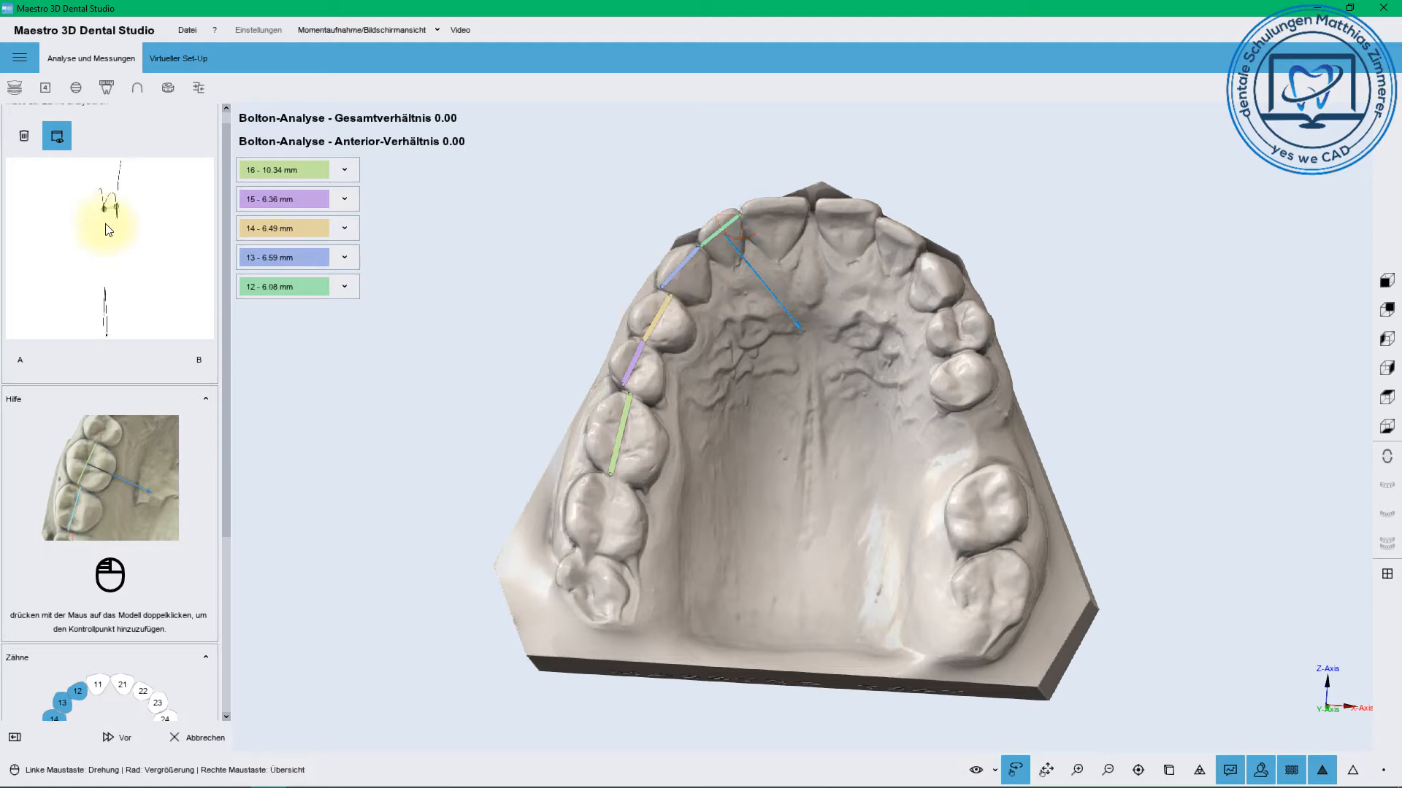
right_drag(125, 178, 113, 318)
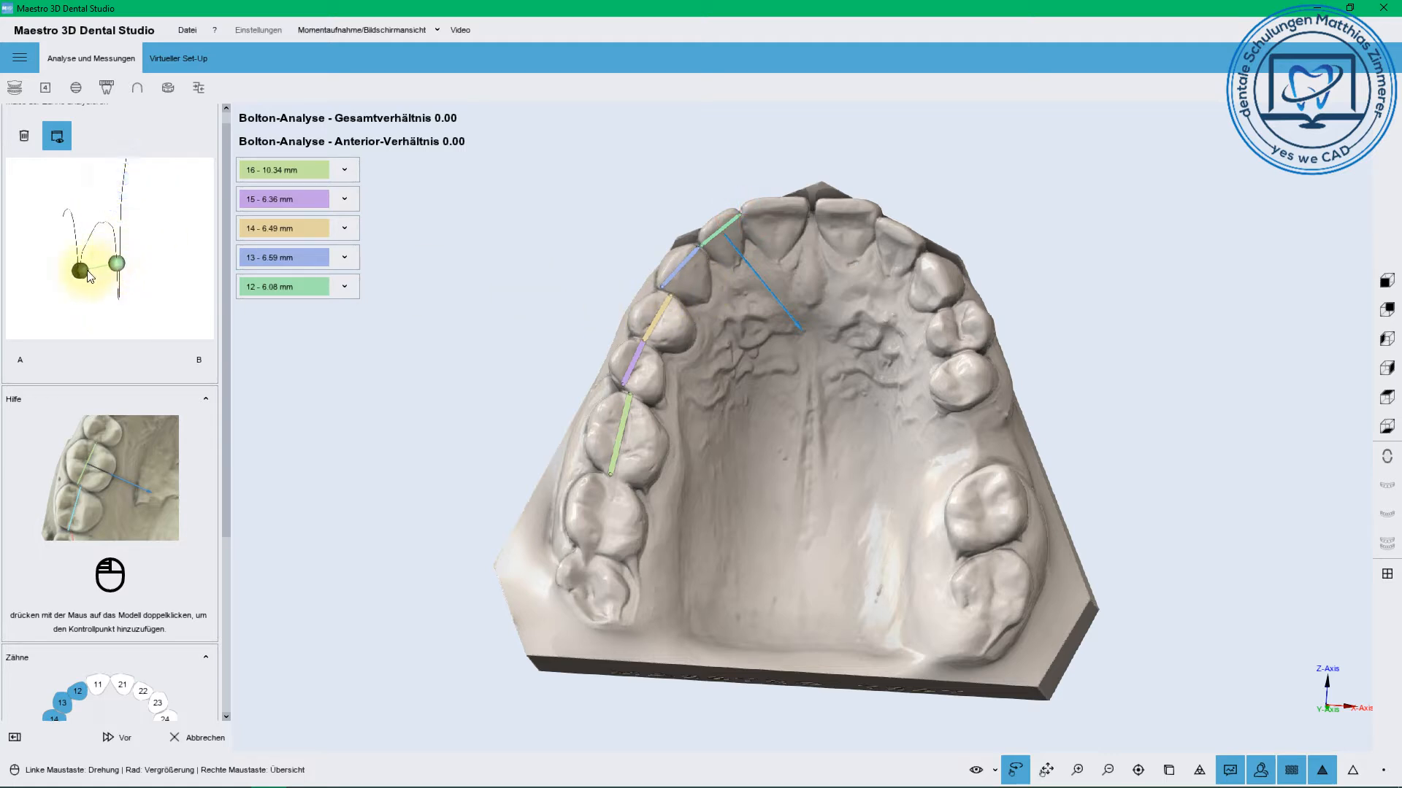
drag(80, 267, 115, 236)
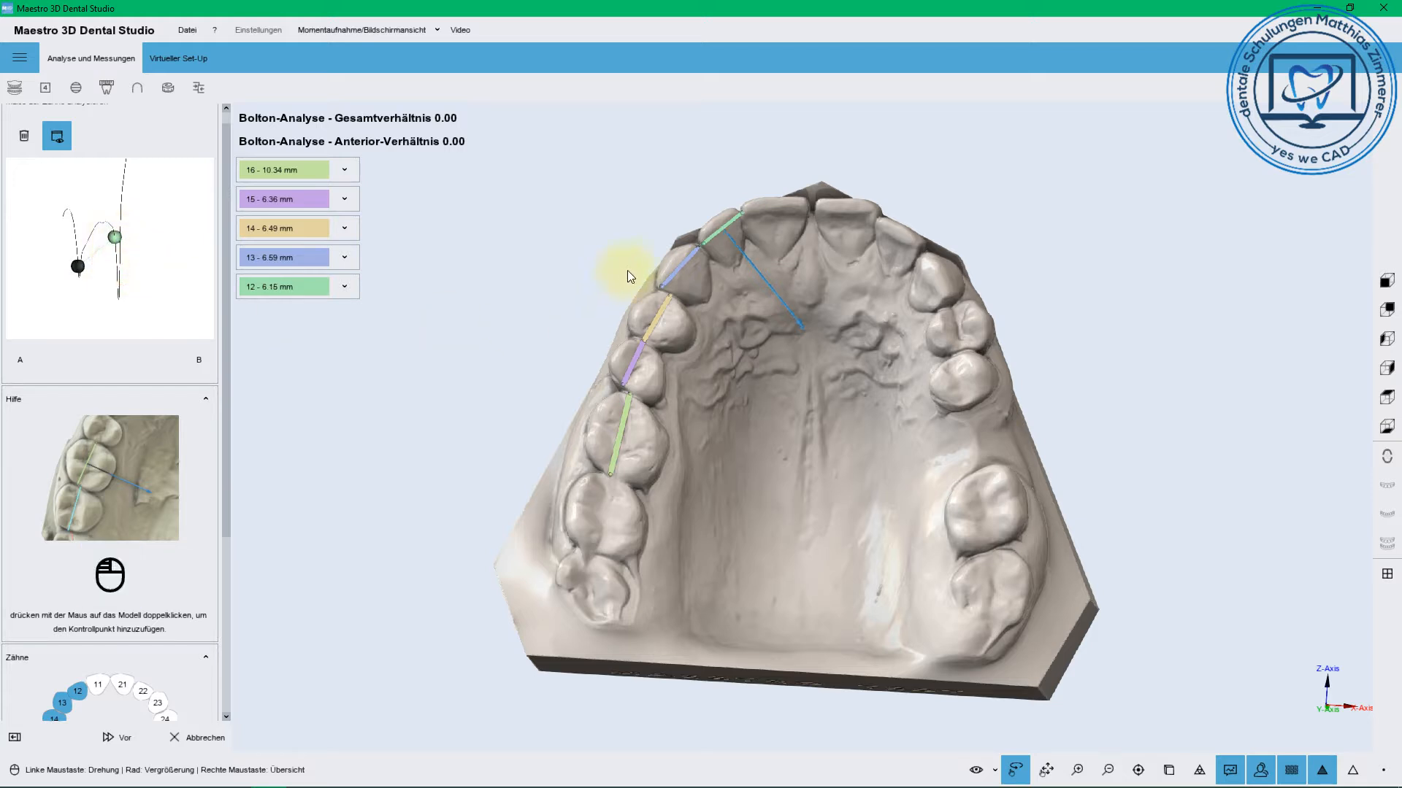
Measure the widths of central incisors 11 and 21, moving one end point of each down its proximal flank
double_click(806, 211)
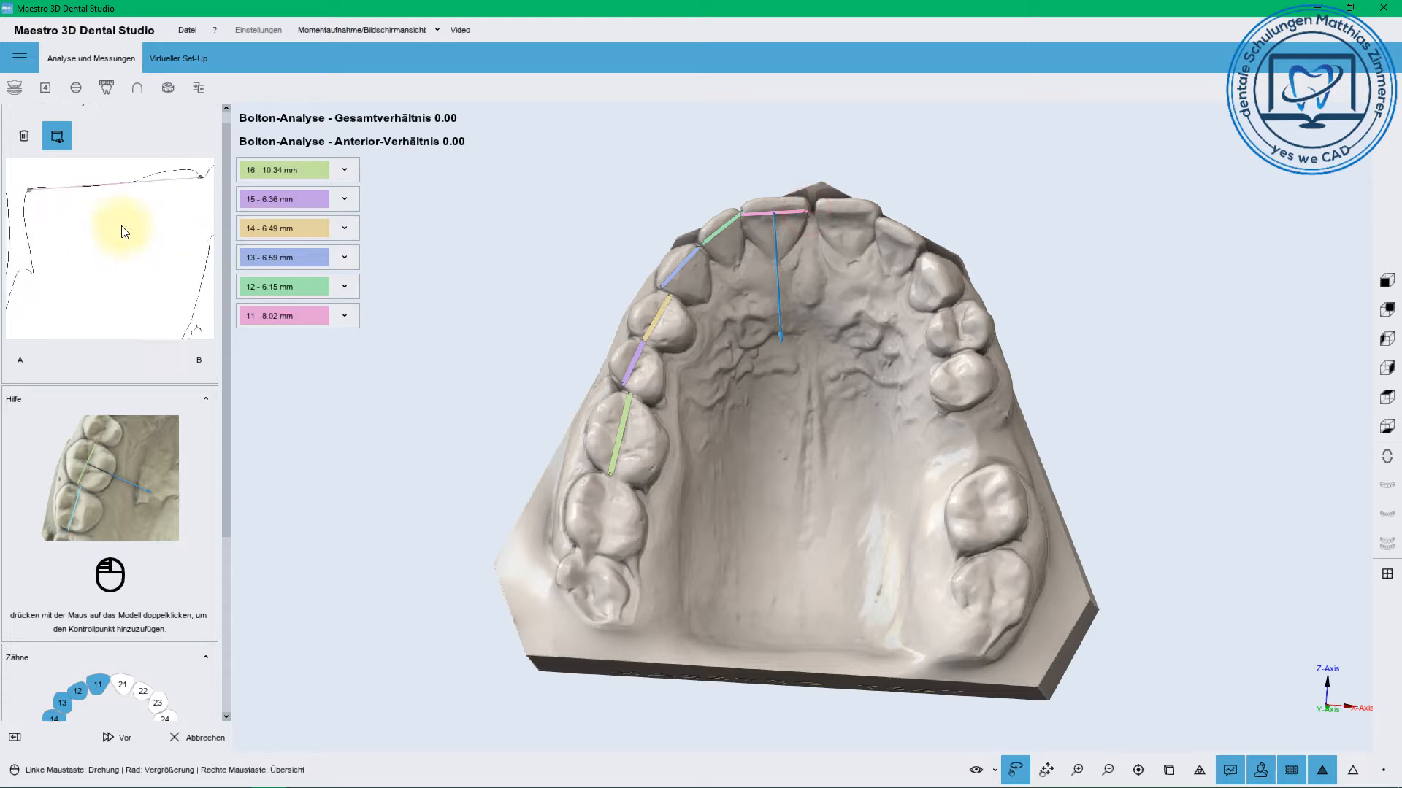
drag(29, 190, 24, 214)
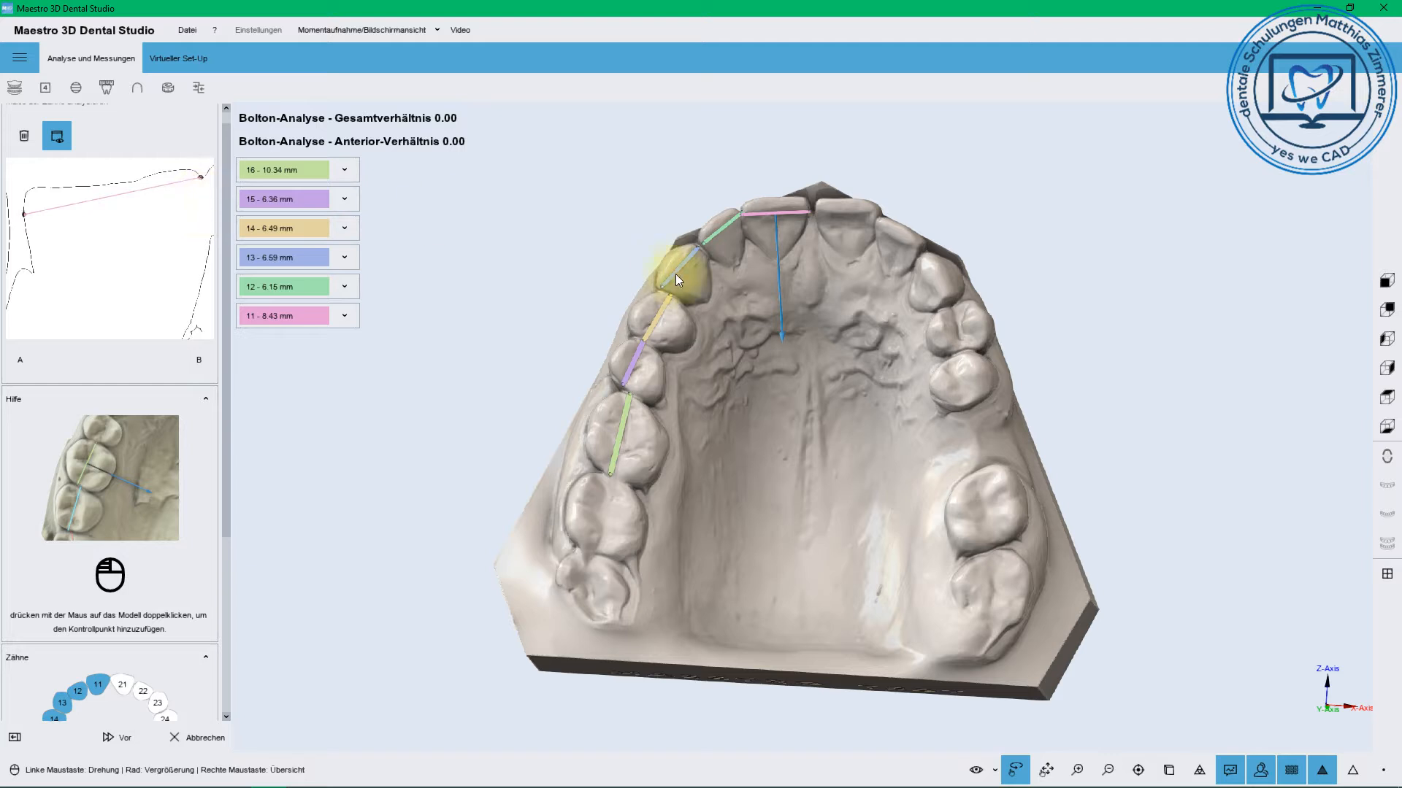
click(817, 214)
click(880, 212)
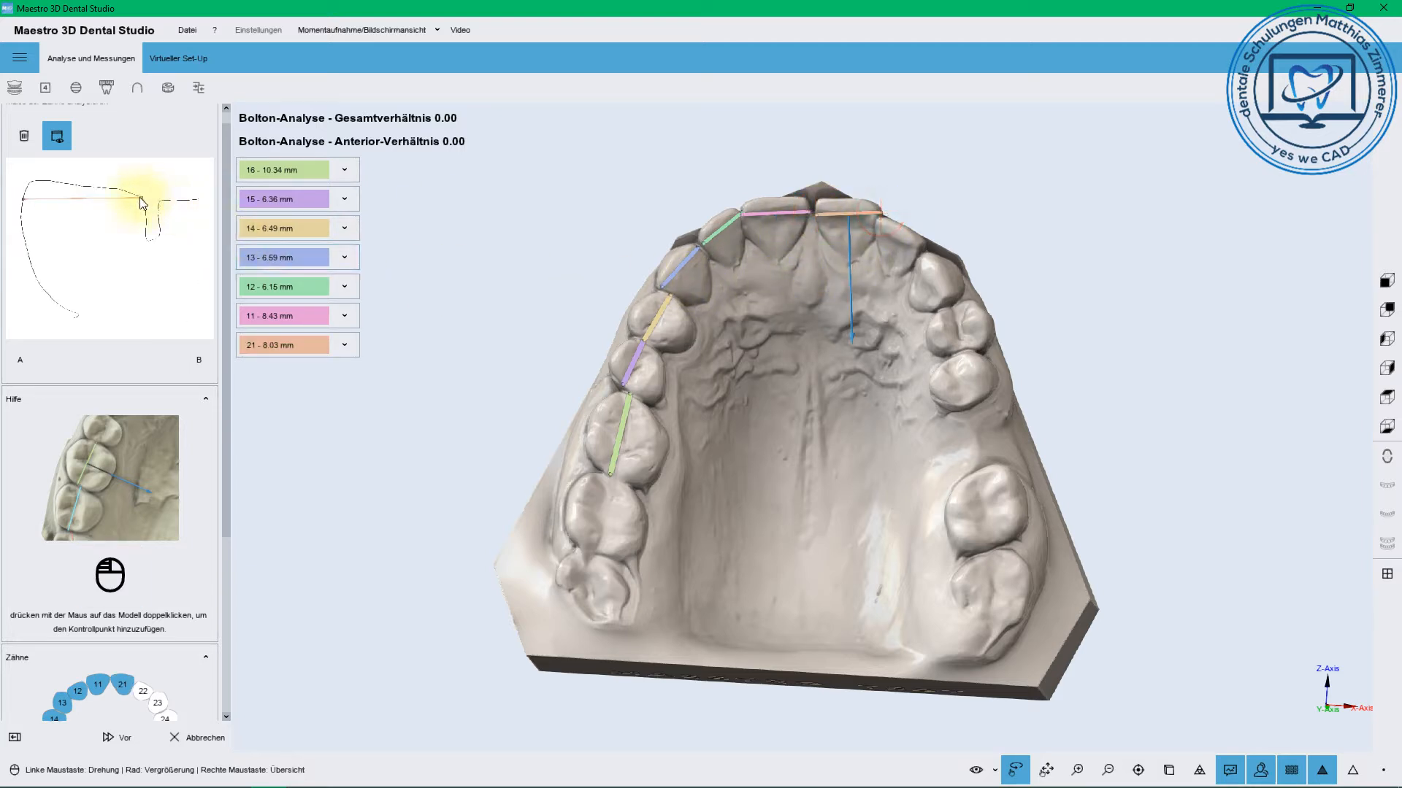
drag(141, 203, 149, 218)
Measure the width of lateral incisor 22 and widen the measurement at the profile's end points
click(877, 225)
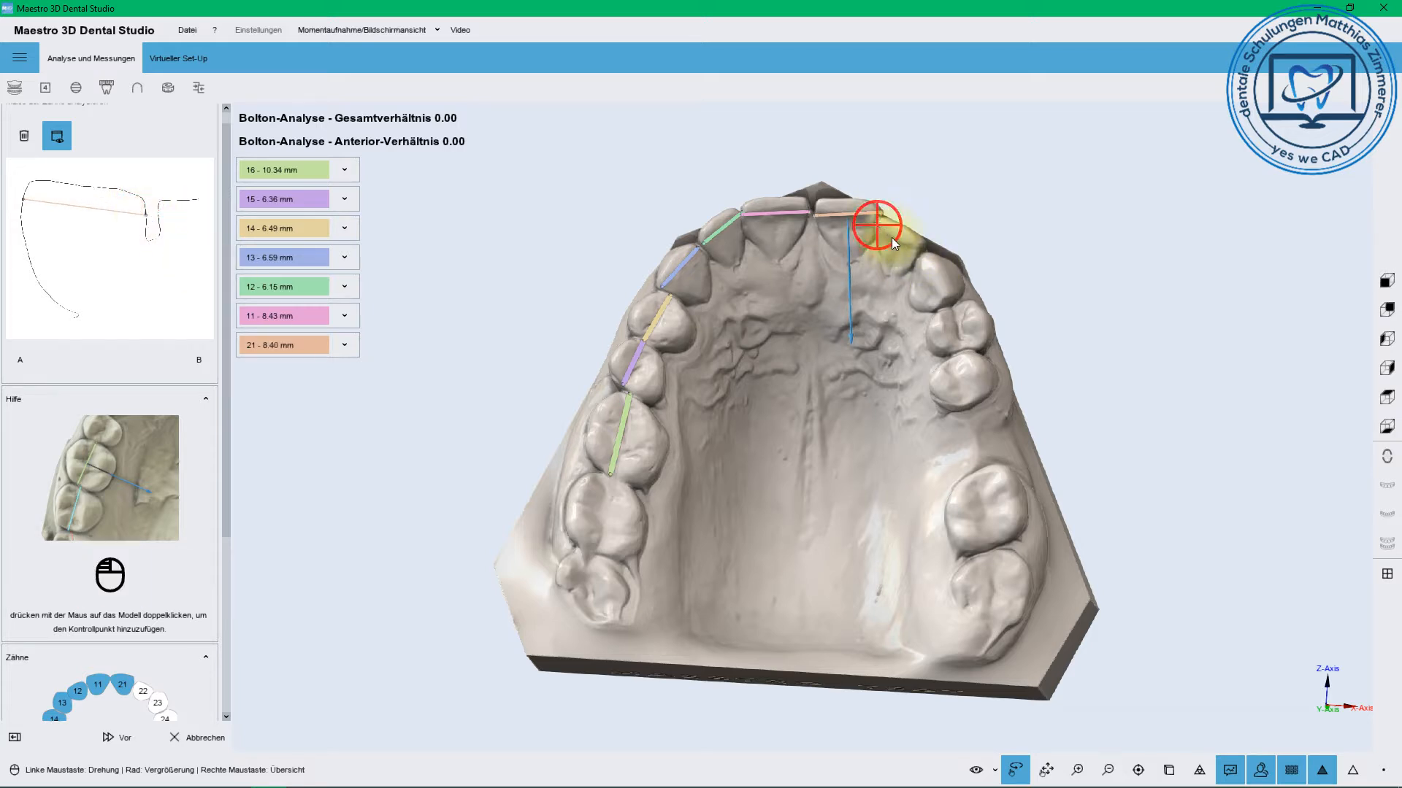
click(916, 252)
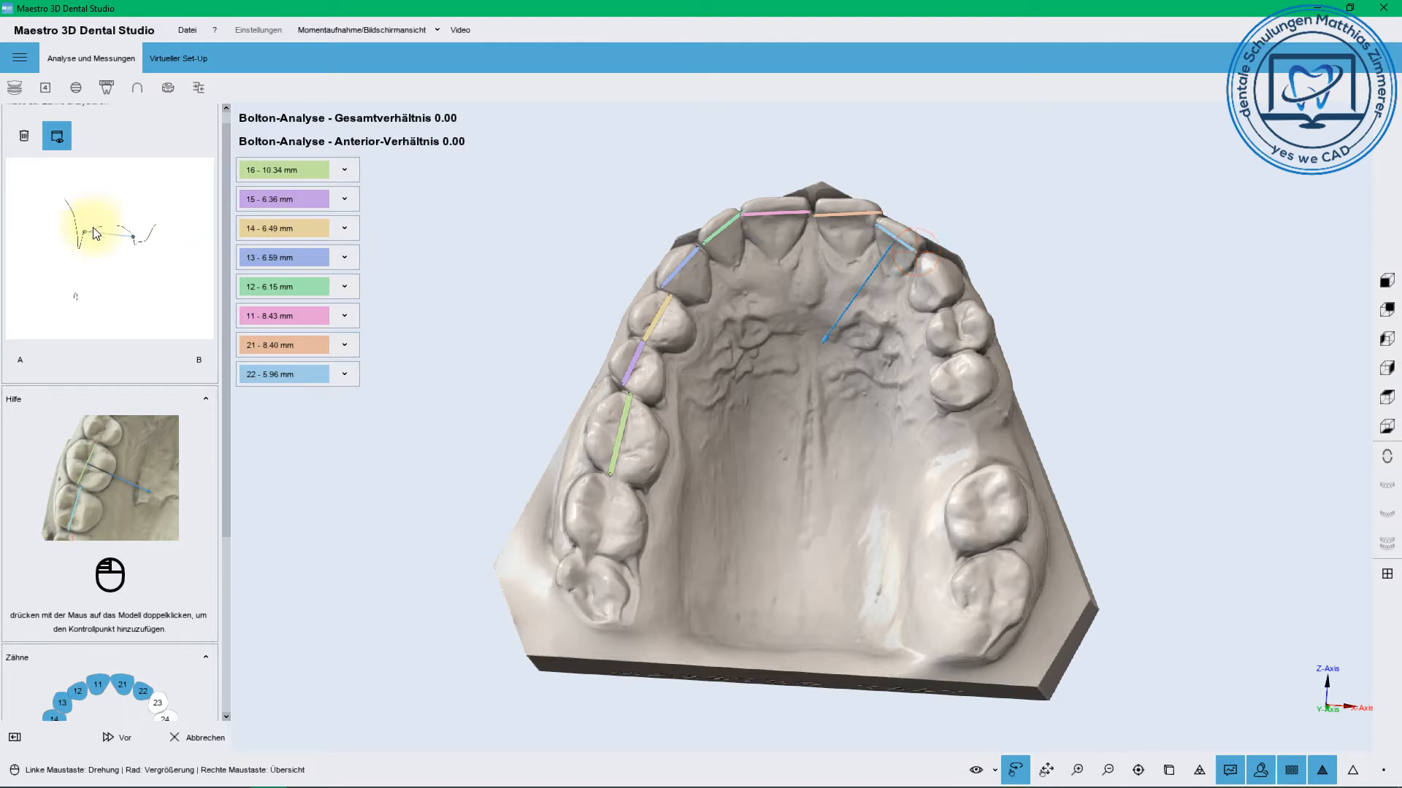
drag(73, 223, 145, 238)
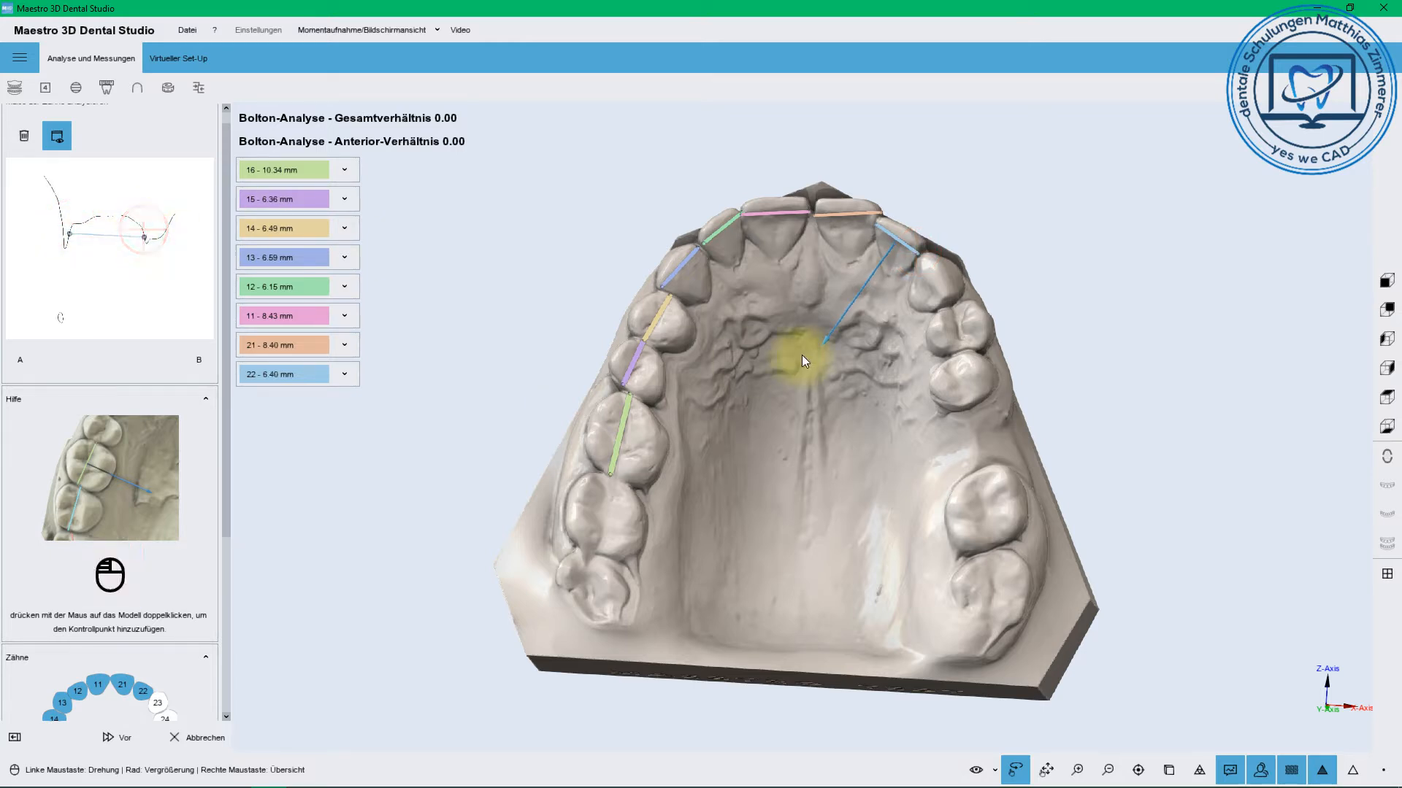
Measure the width of canine 23 and fine-tune both end points in the enlarged cross-section profile
double_click(949, 301)
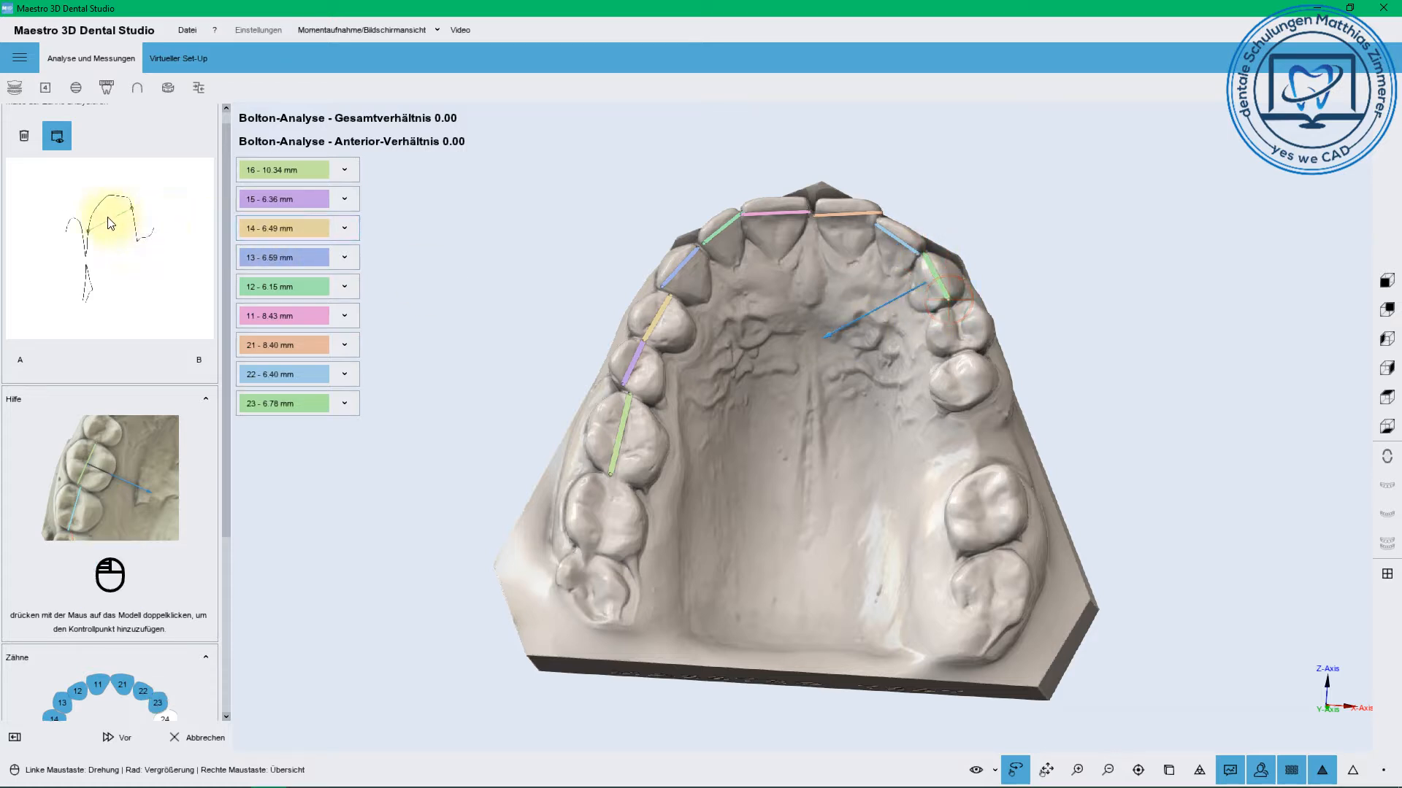
scroll(110, 221, up, 3)
drag(142, 189, 141, 189)
click(142, 190)
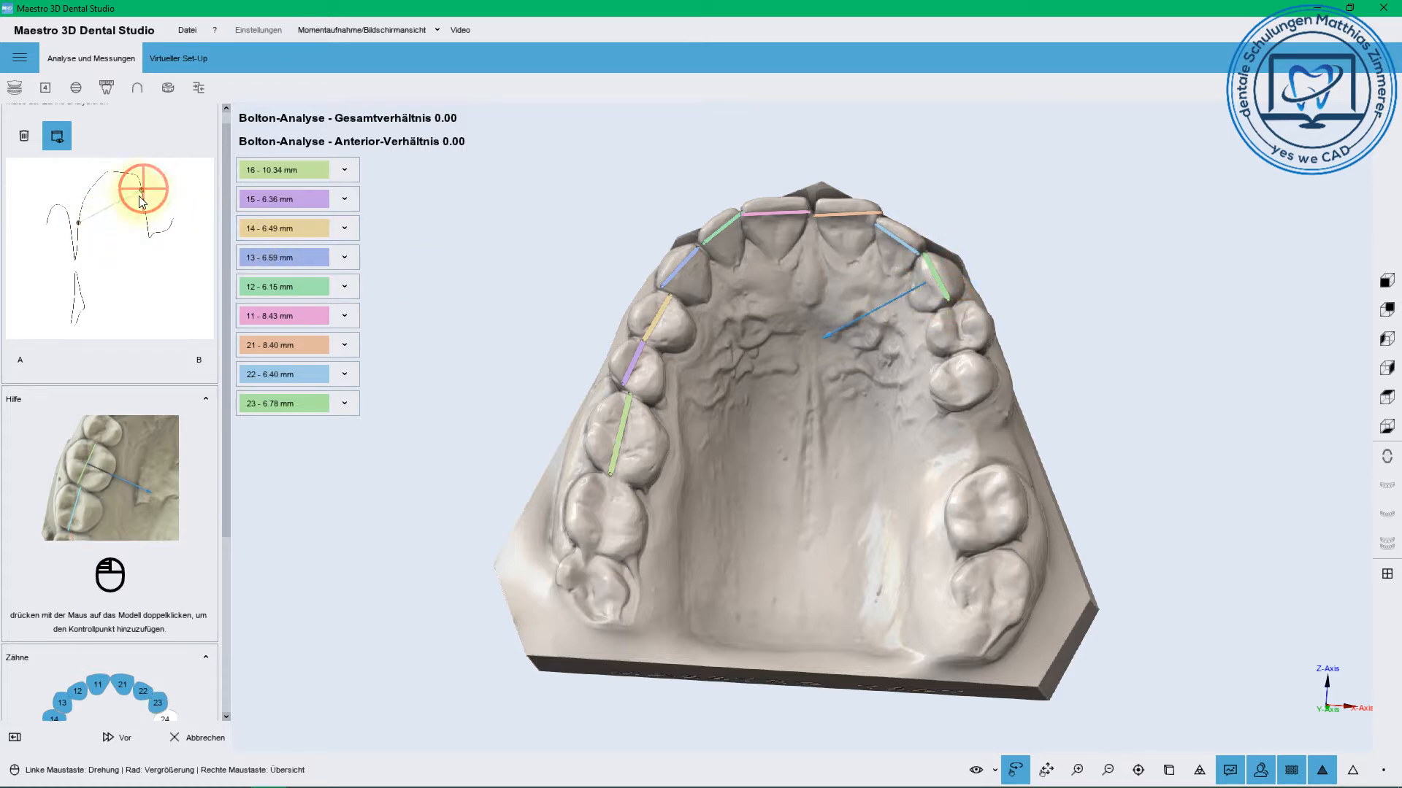
drag(80, 224, 78, 225)
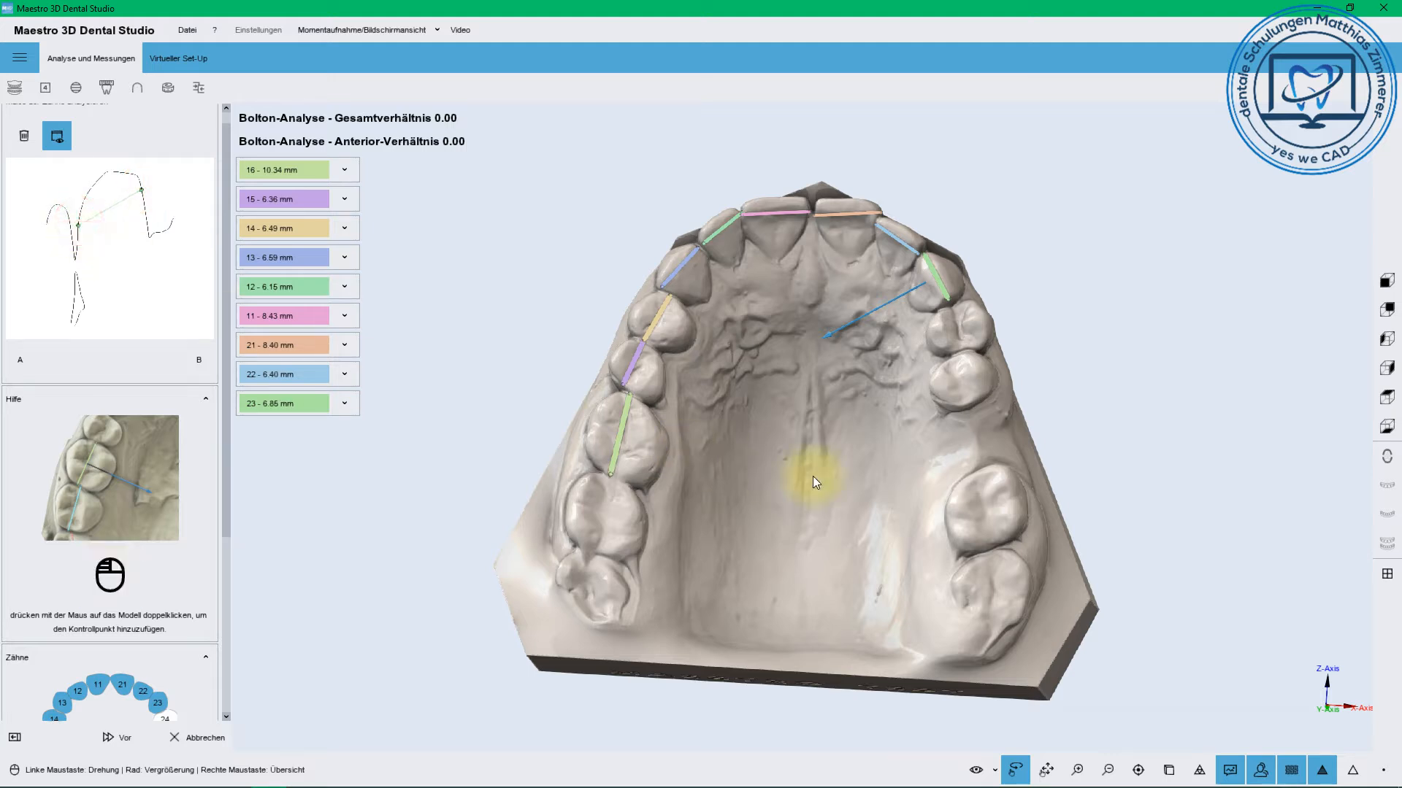
Measure the width of premolar 24 and move both end points into the contact grooves of the profile
double_click(949, 306)
double_click(961, 346)
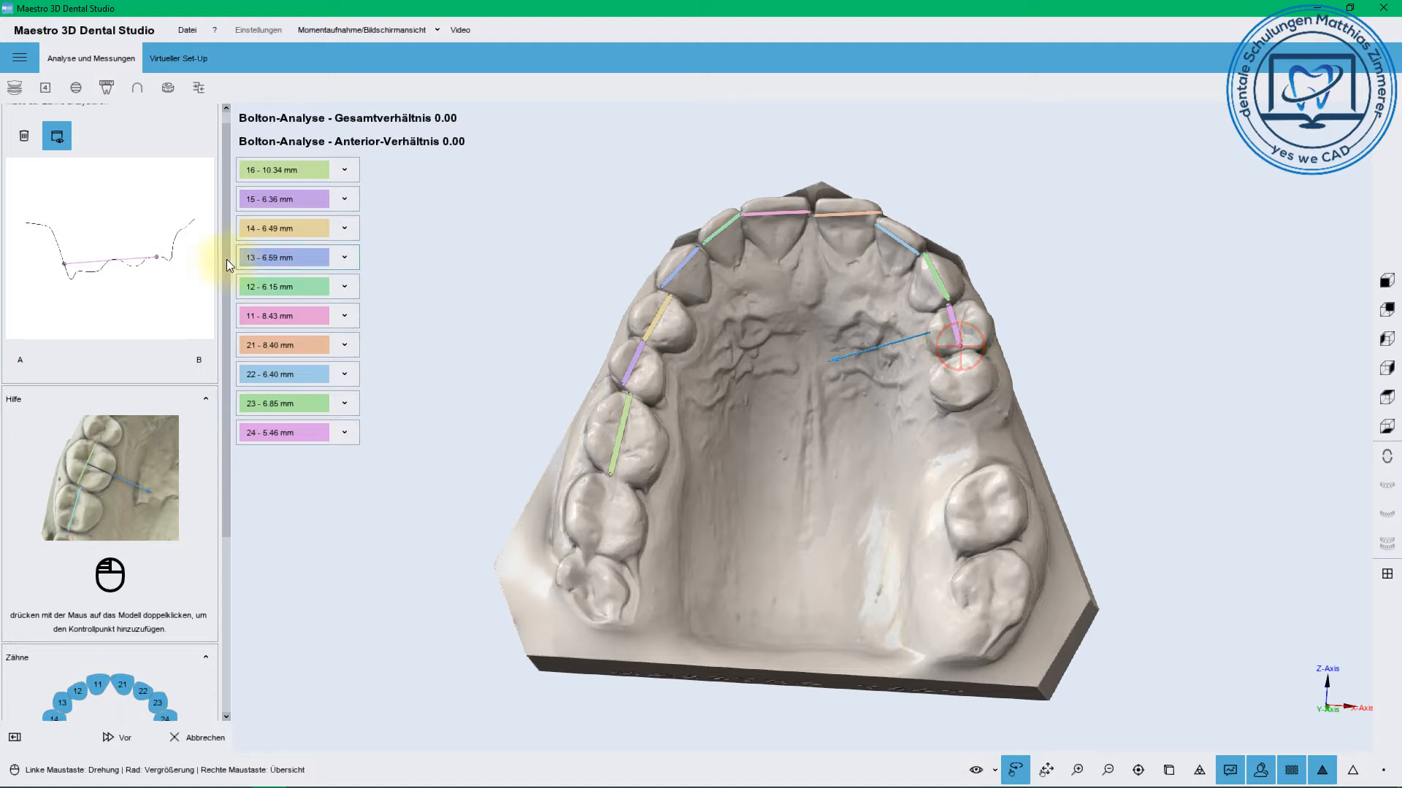
drag(157, 257, 170, 260)
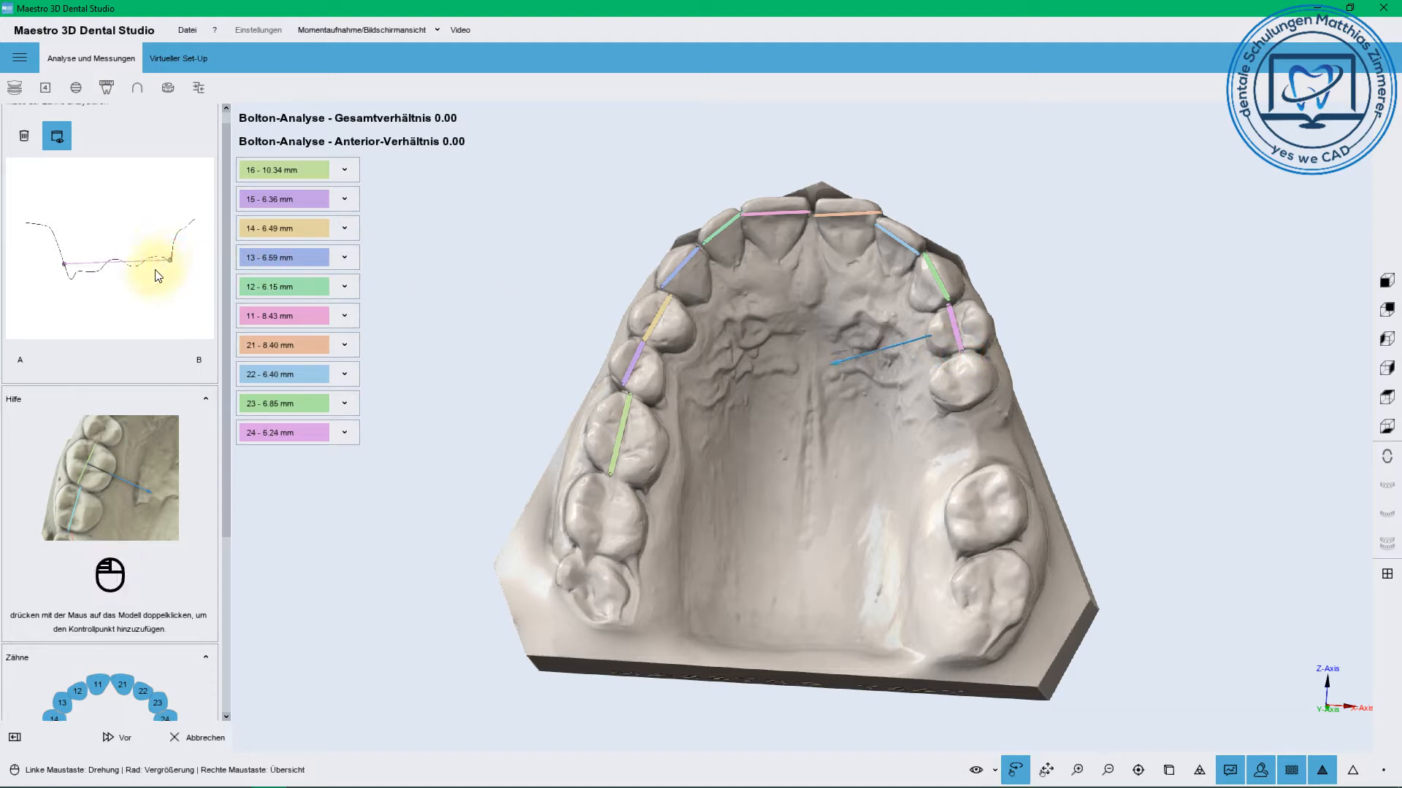
mouse_move(68, 268)
mouse_down()
mouse_move(58, 276)
mouse_move(72, 277)
mouse_up()
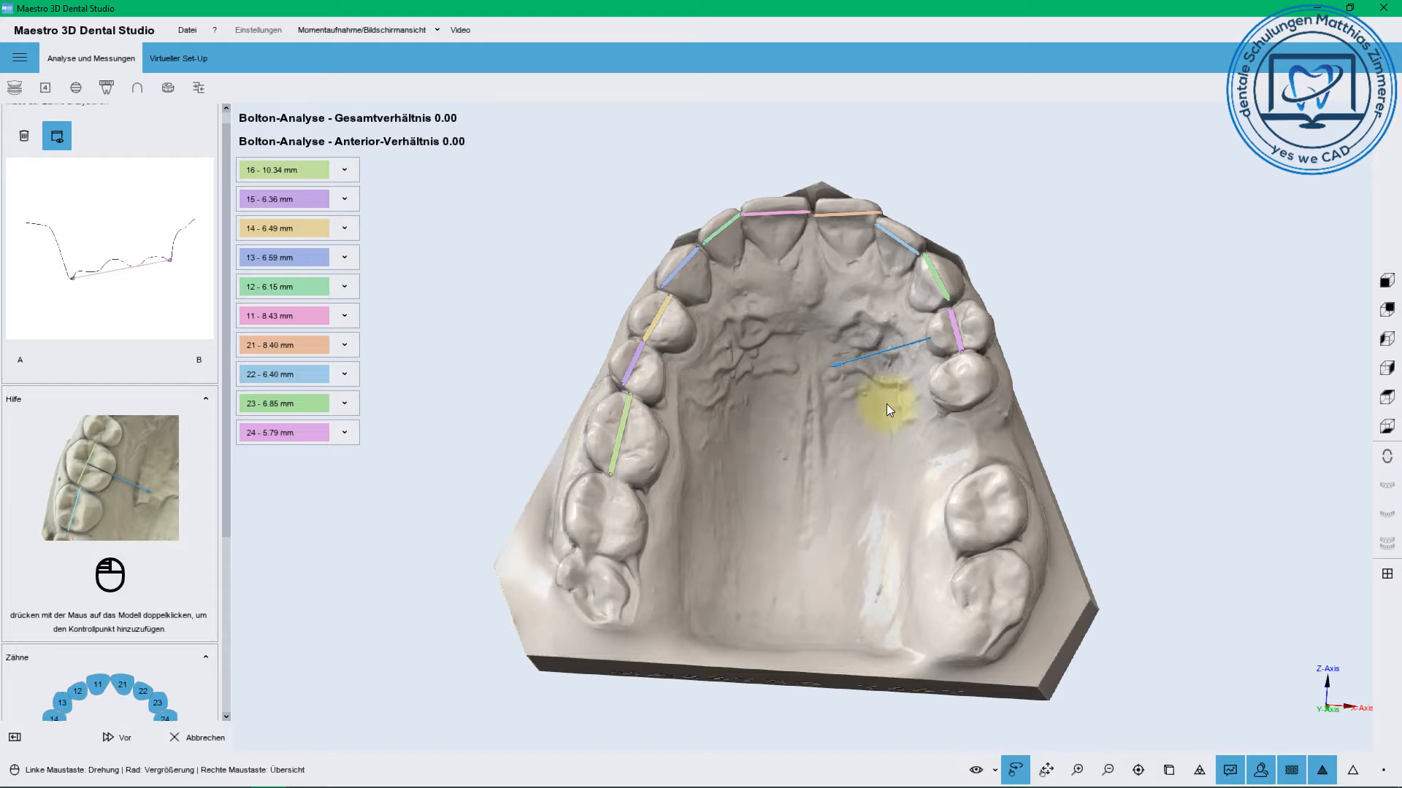
Measure the width of premolar 25 and lower both end points onto the tooth's widest flanks in the profile
click(950, 362)
click(950, 361)
click(968, 402)
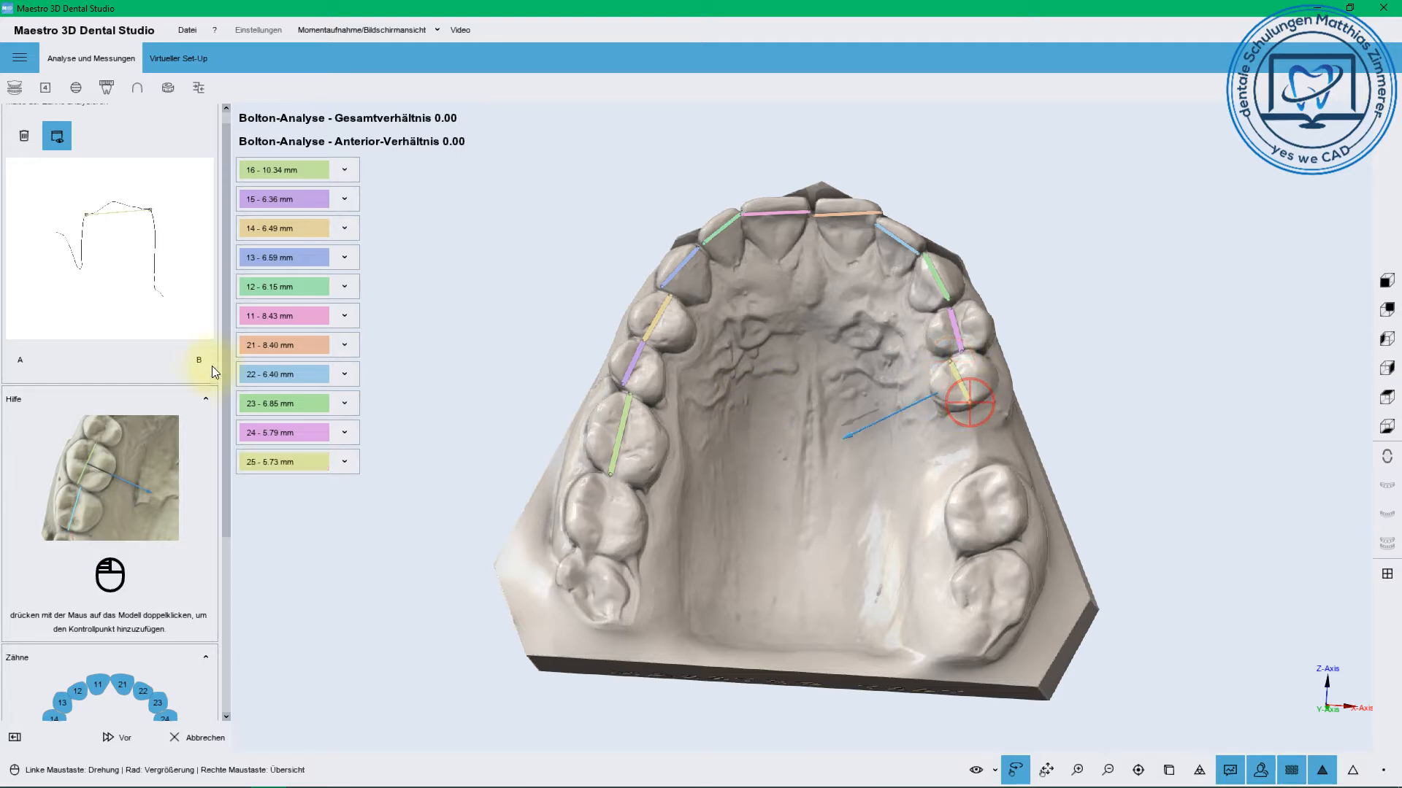
drag(87, 215, 154, 232)
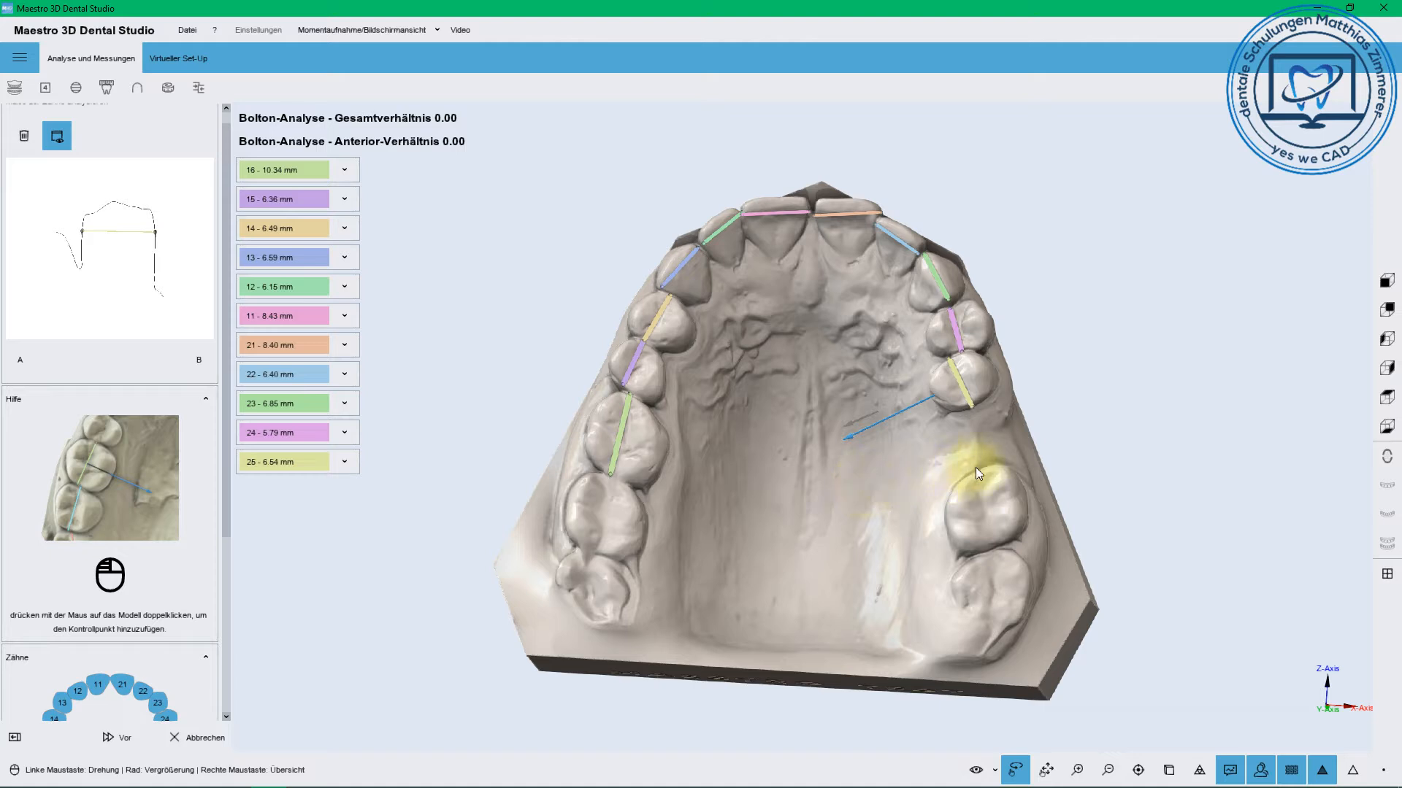
Measure the width of first molar 26 and lower both end points along its flanks in the profile
click(992, 545)
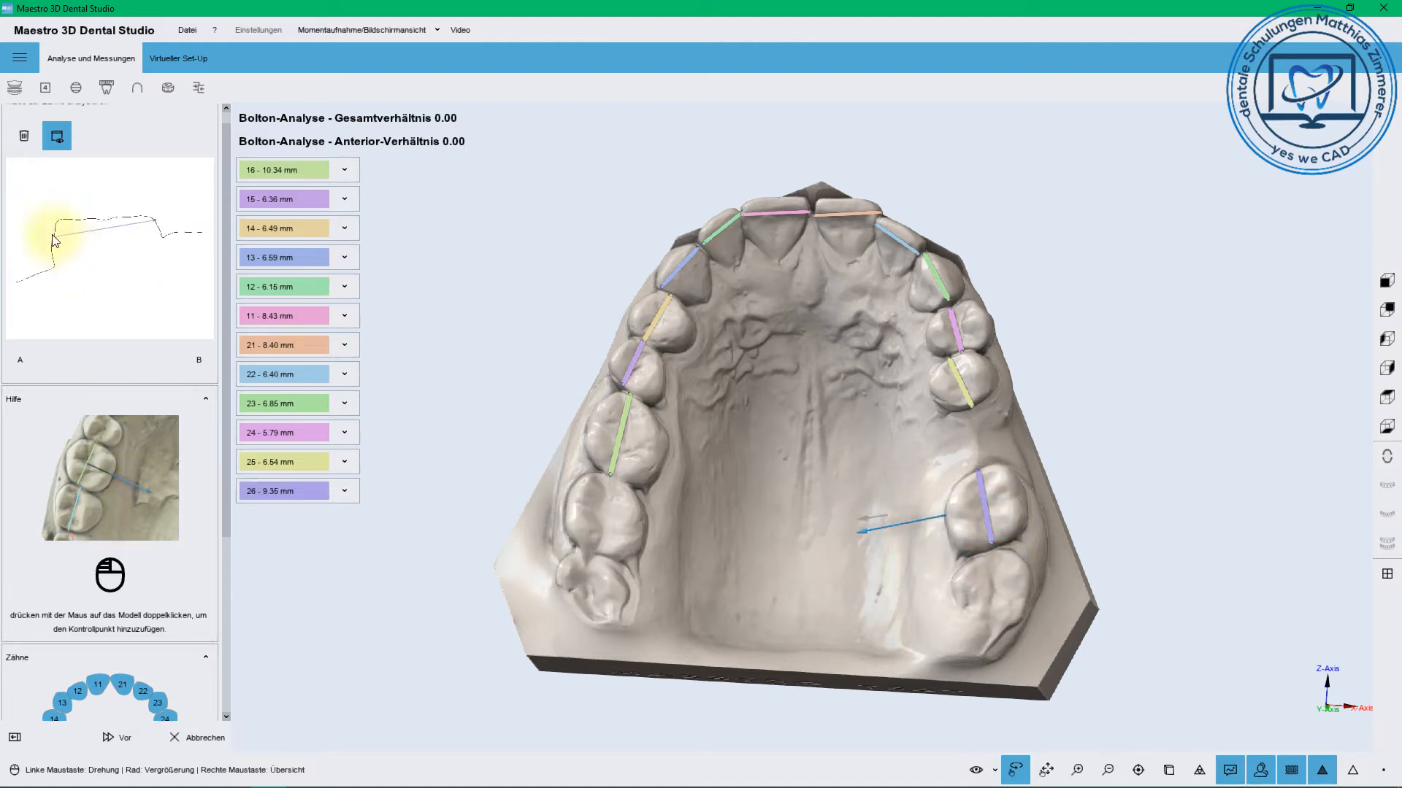
drag(52, 235, 51, 245)
drag(156, 221, 158, 226)
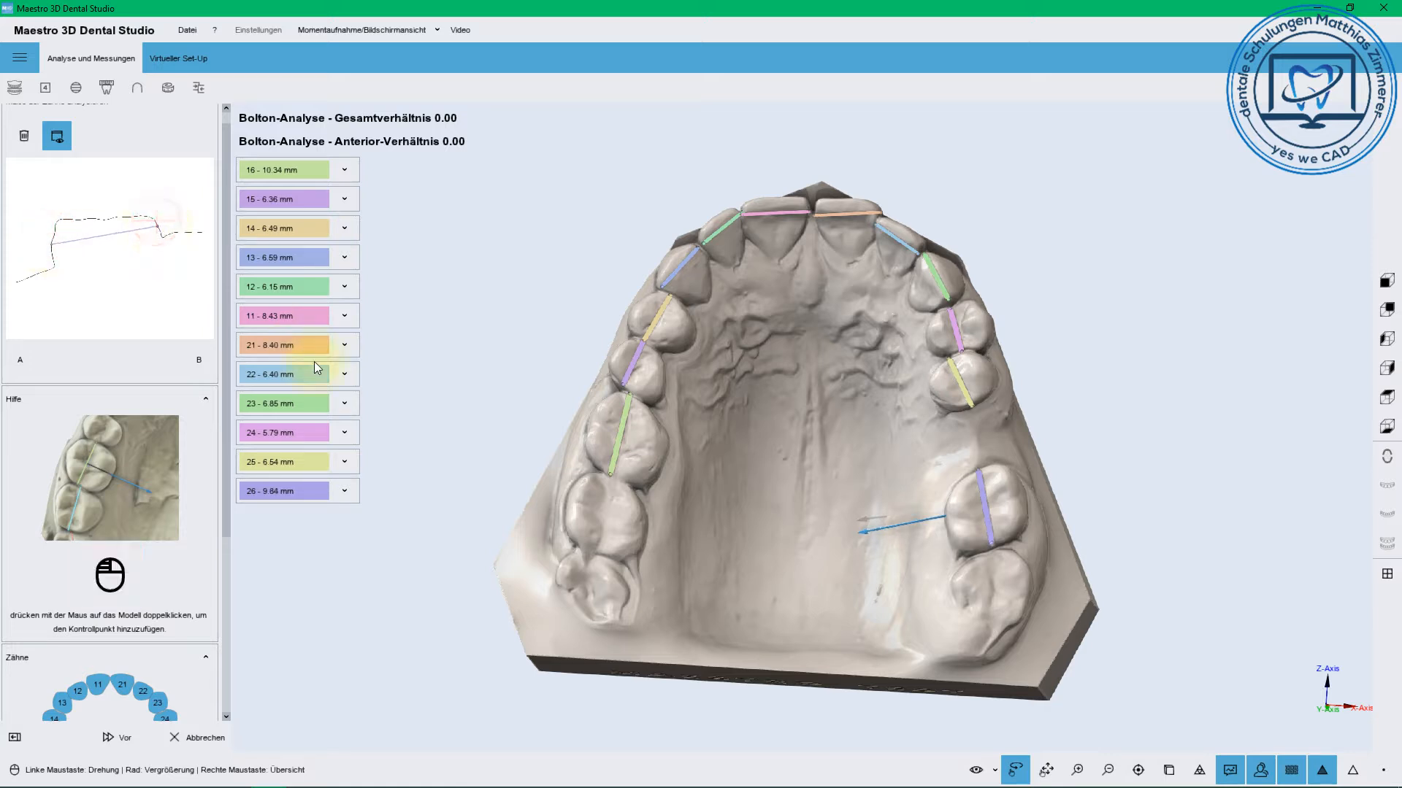
Reassign the last tooth width measurement in the list to tooth 27 and check the assignment in the tooth chart
click(345, 492)
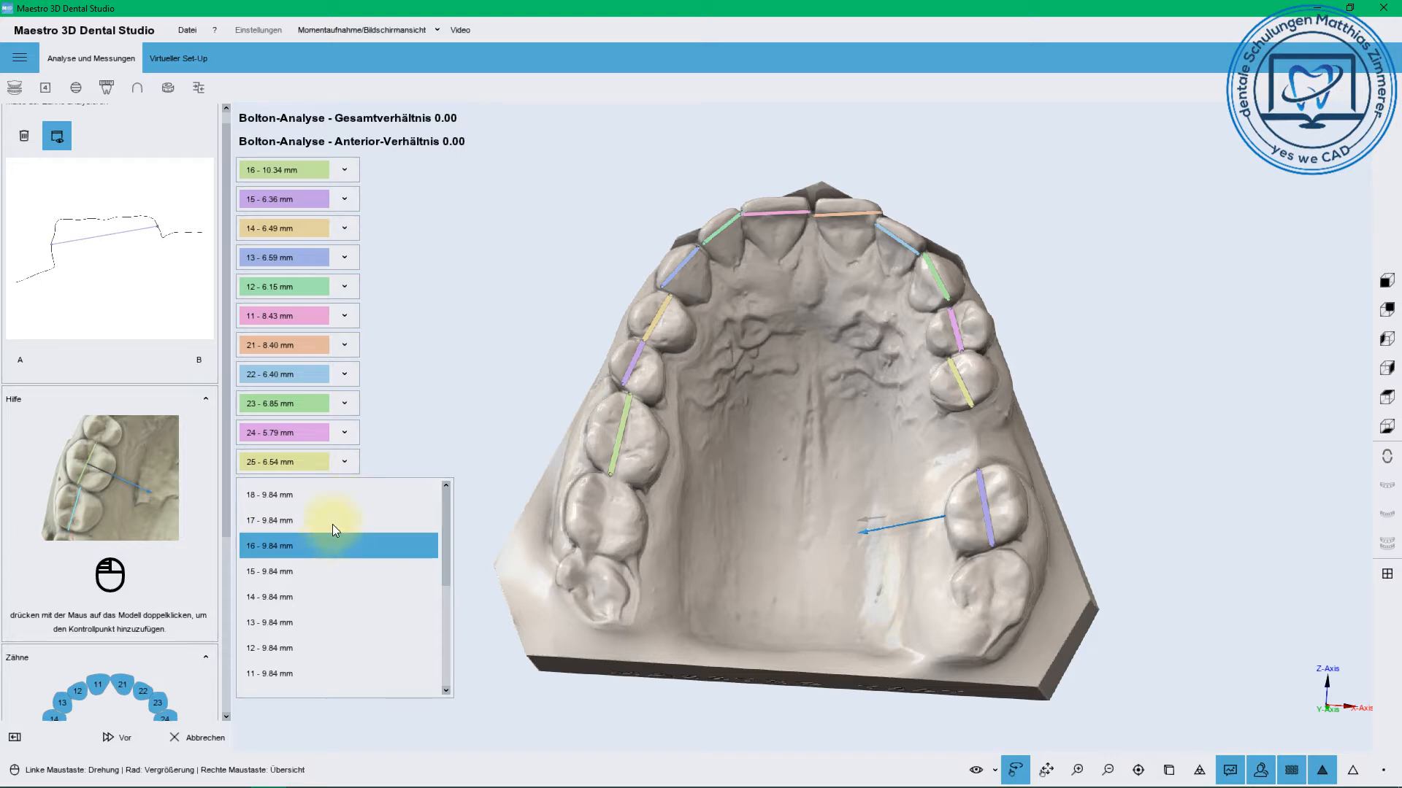
click(406, 419)
click(344, 490)
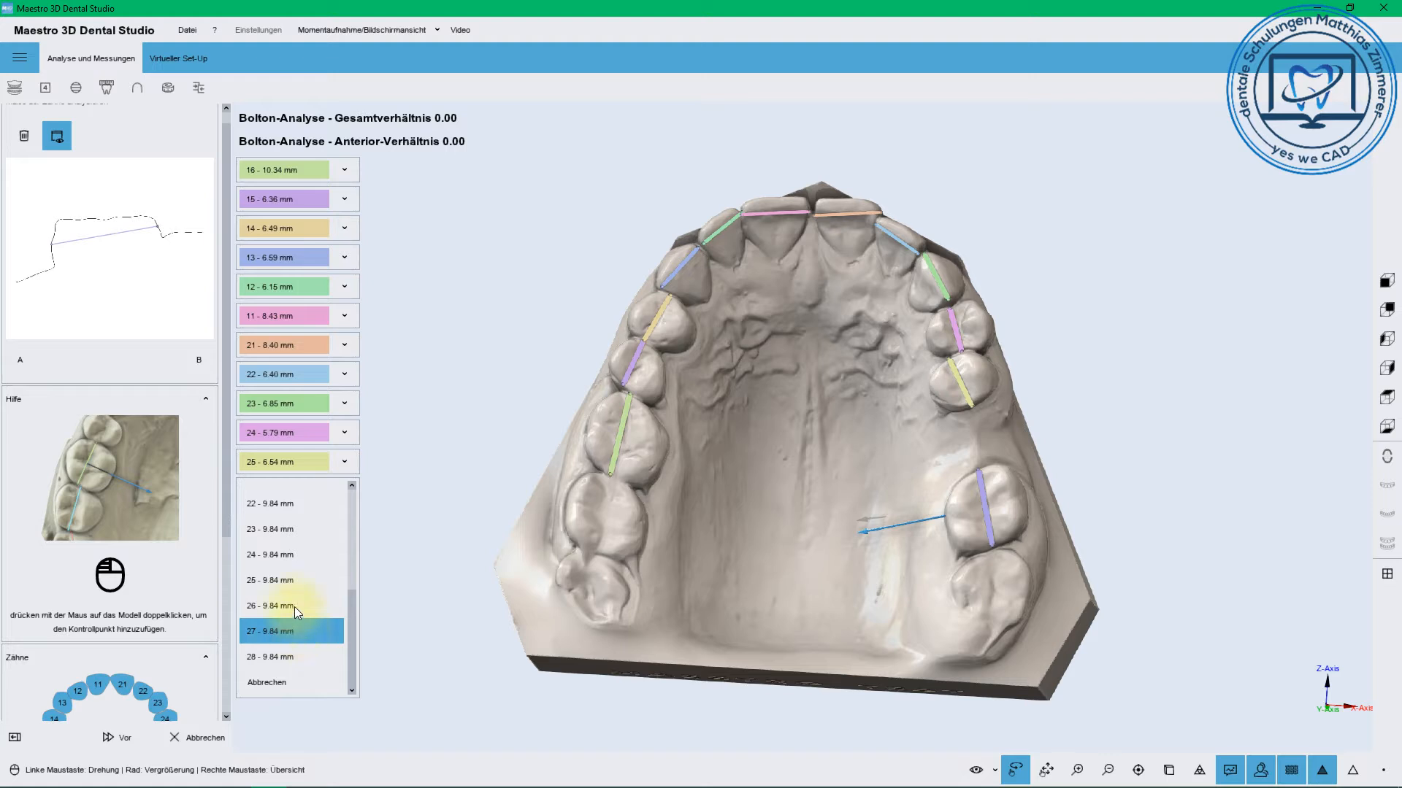
click(295, 631)
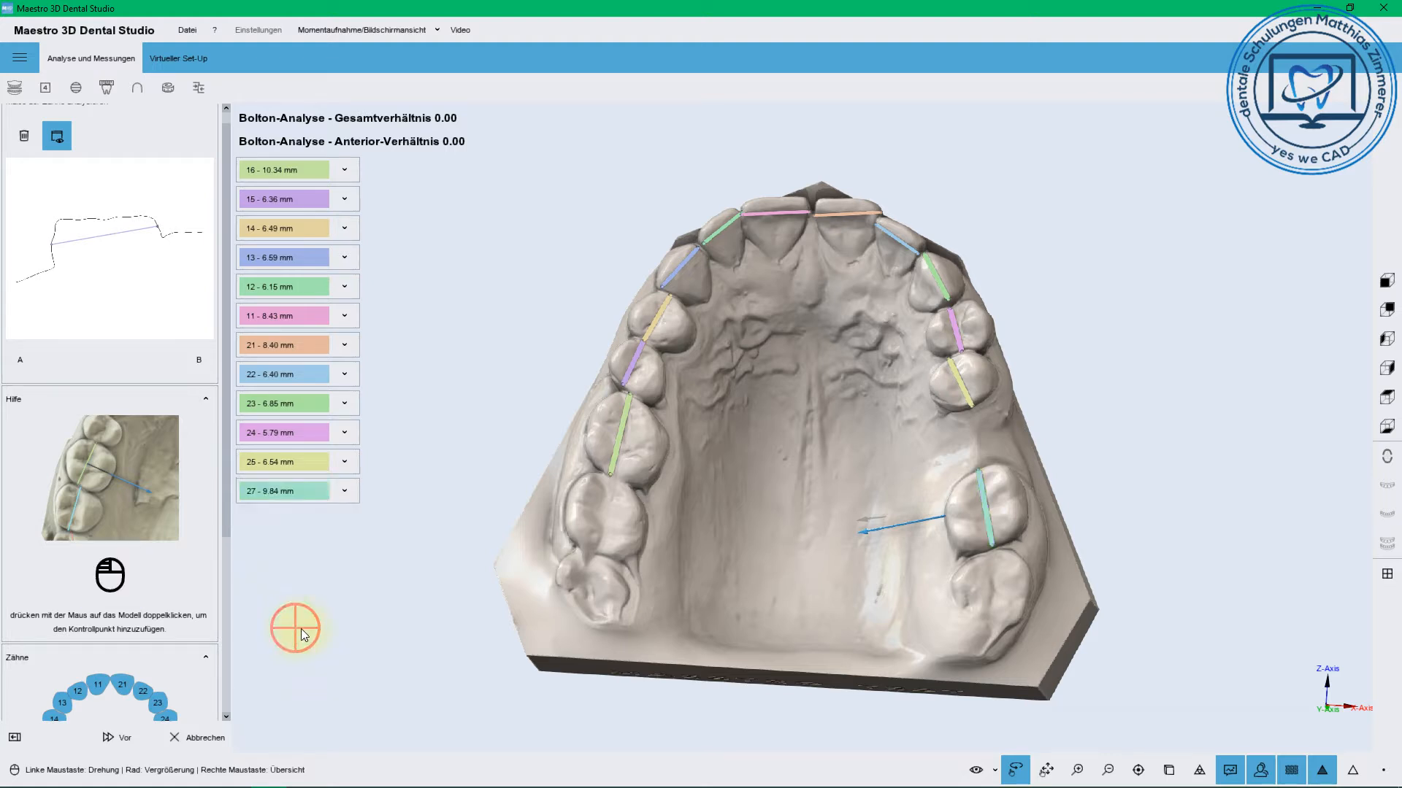
click(227, 648)
click(186, 524)
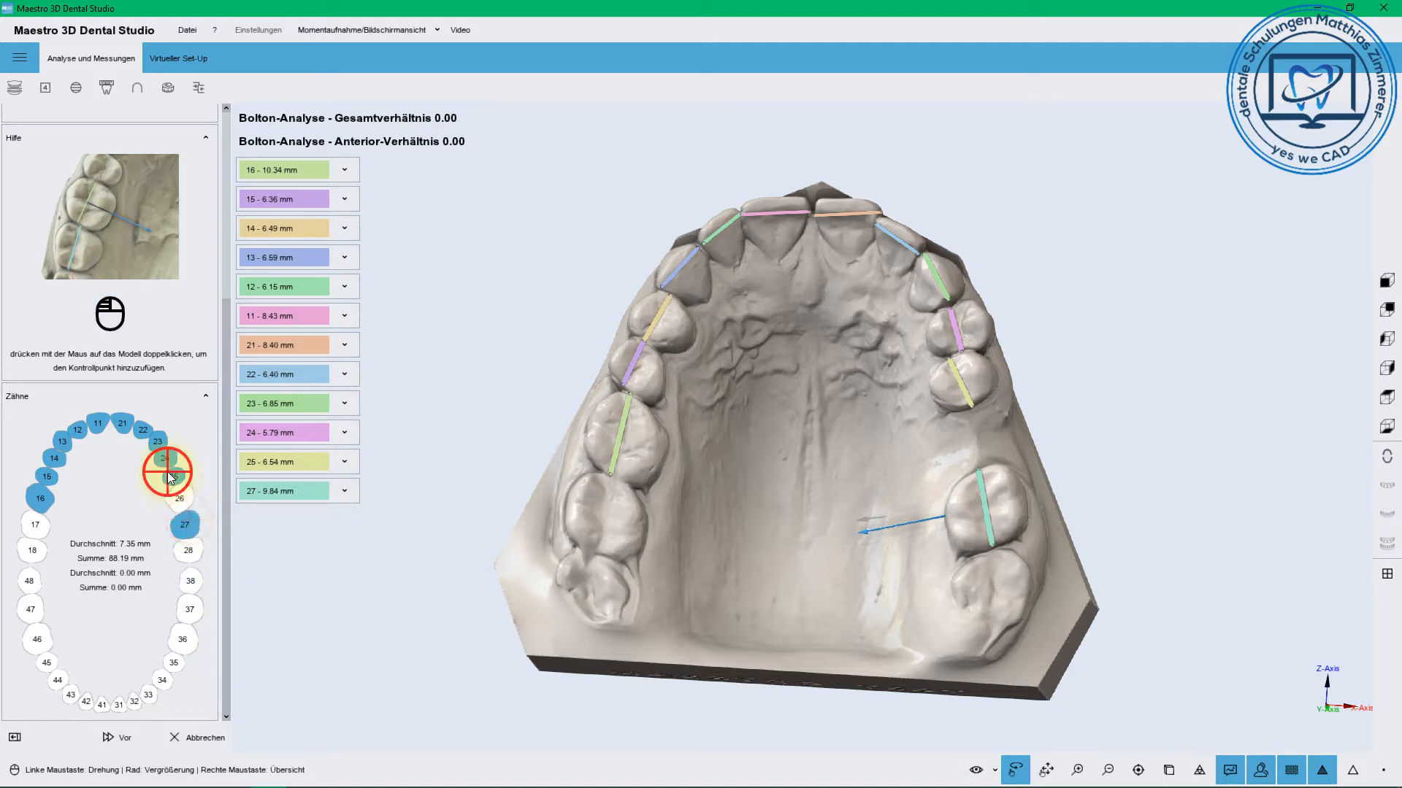
Continue to tooth segmentation and pull the spiked outline of tooth 16 closer to the crown at its palatal corner beside the second molar
click(121, 735)
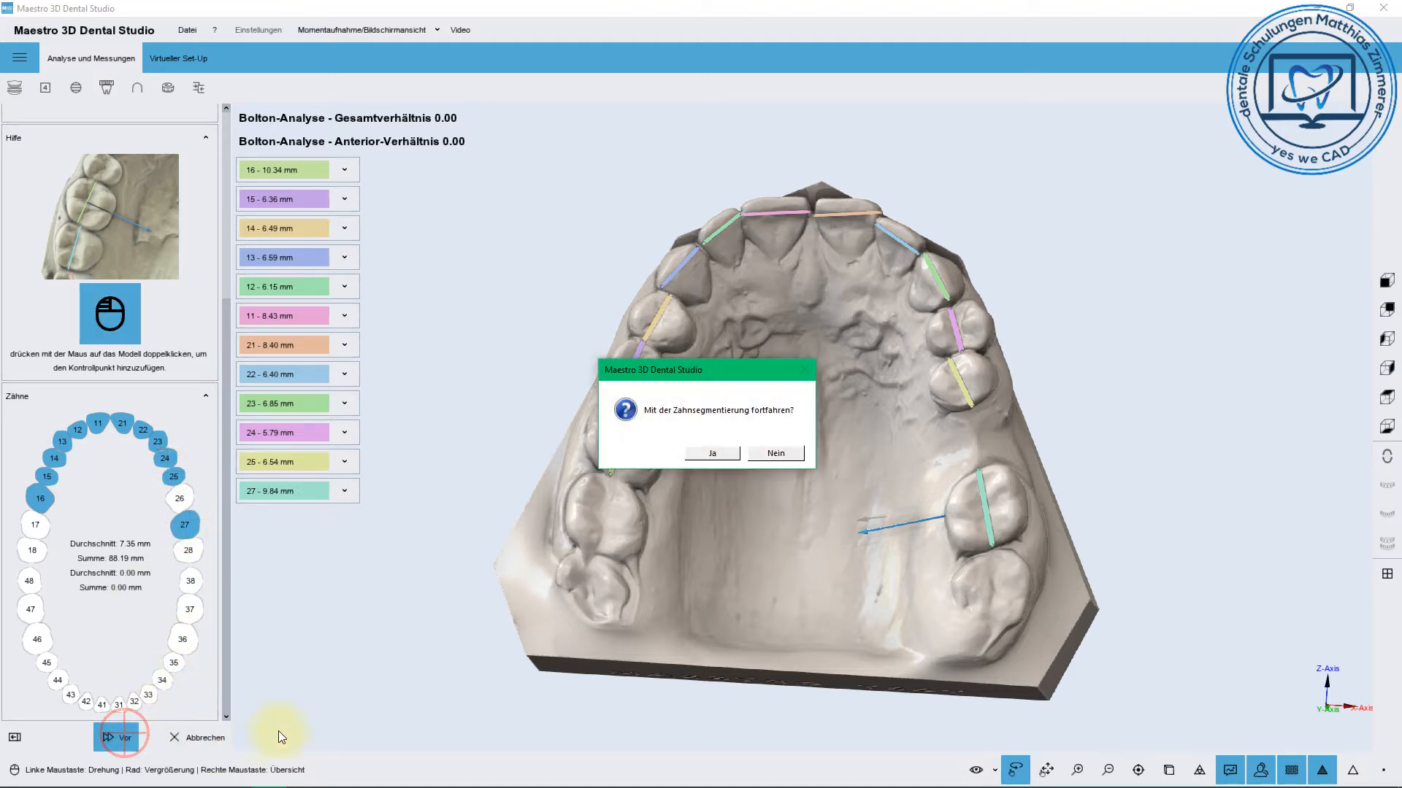
click(692, 453)
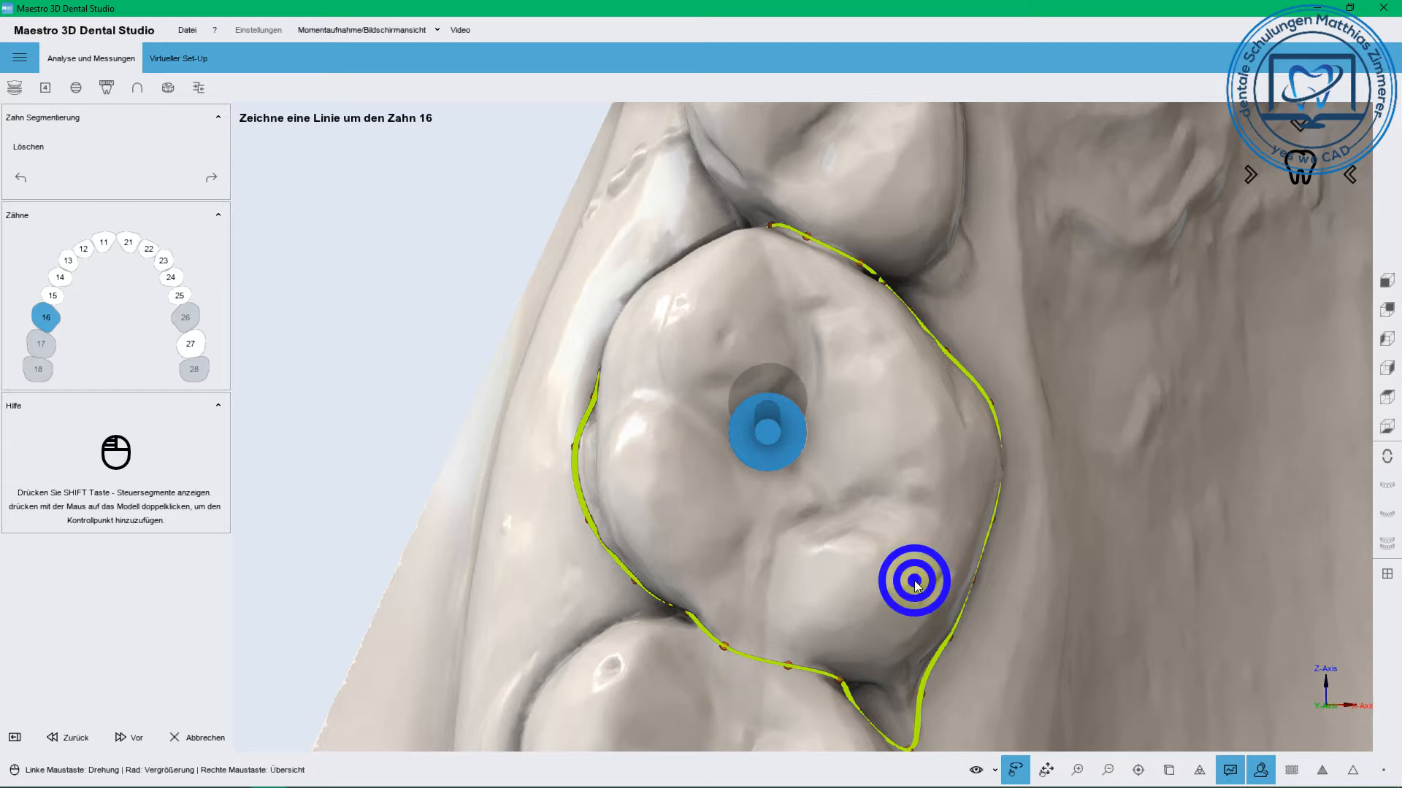
drag(913, 580, 805, 404)
scroll(820, 506, up, 2)
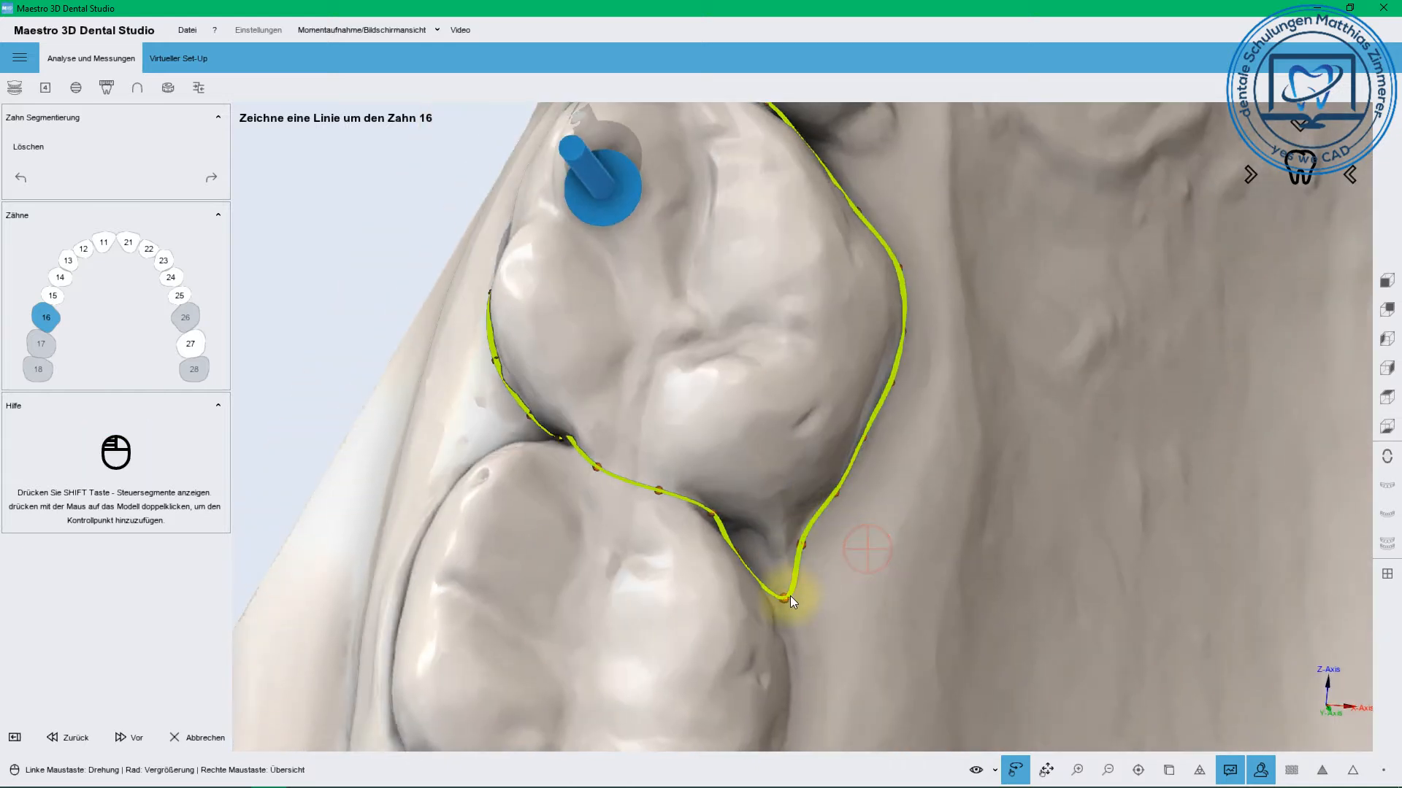
mouse_move(703, 440)
mouse_down()
mouse_move(926, 553)
mouse_move(795, 420)
mouse_move(940, 622)
mouse_move(920, 565)
mouse_up()
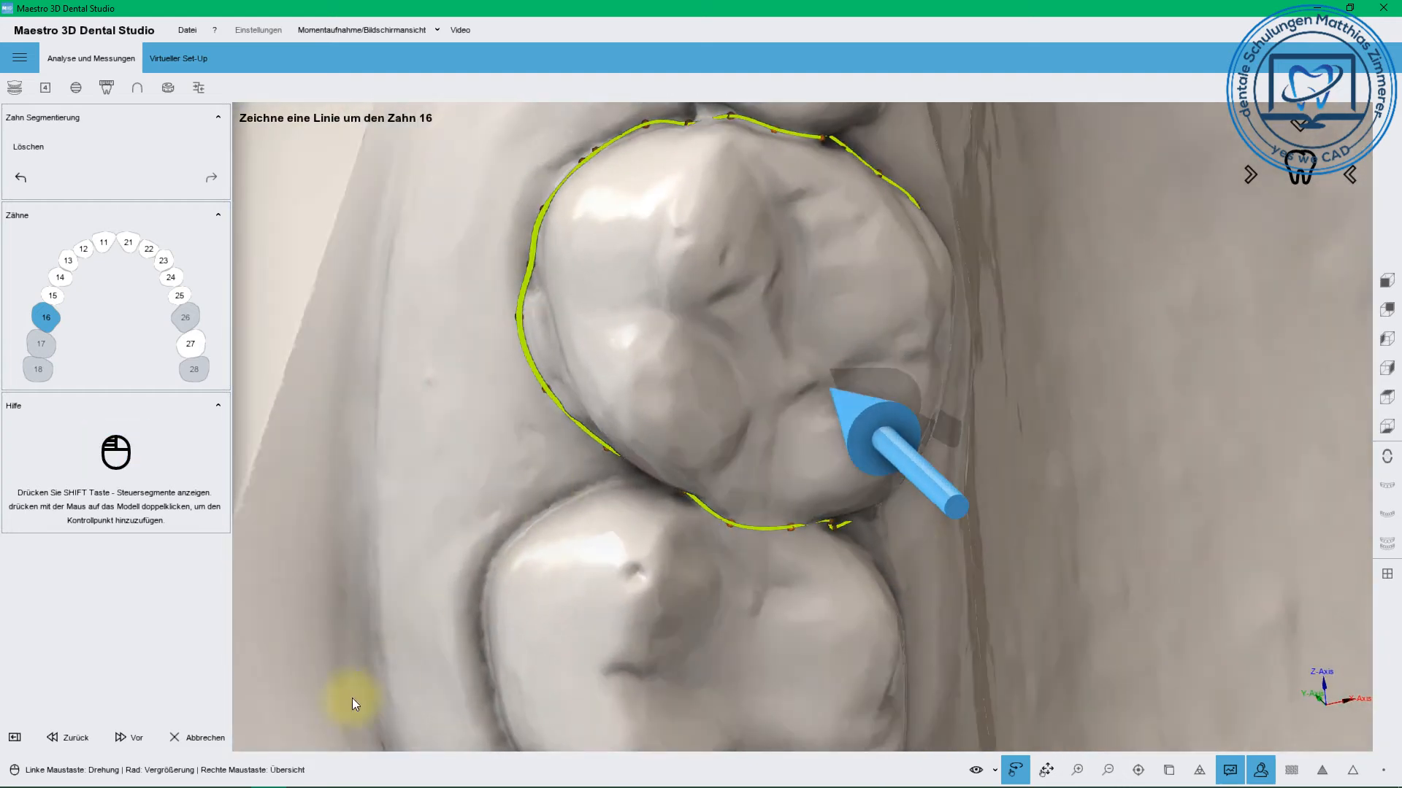
Check and accept the segmentation outlines of teeth 16, 15, 14 and 13
click(129, 737)
drag(768, 457, 375, 646)
click(129, 736)
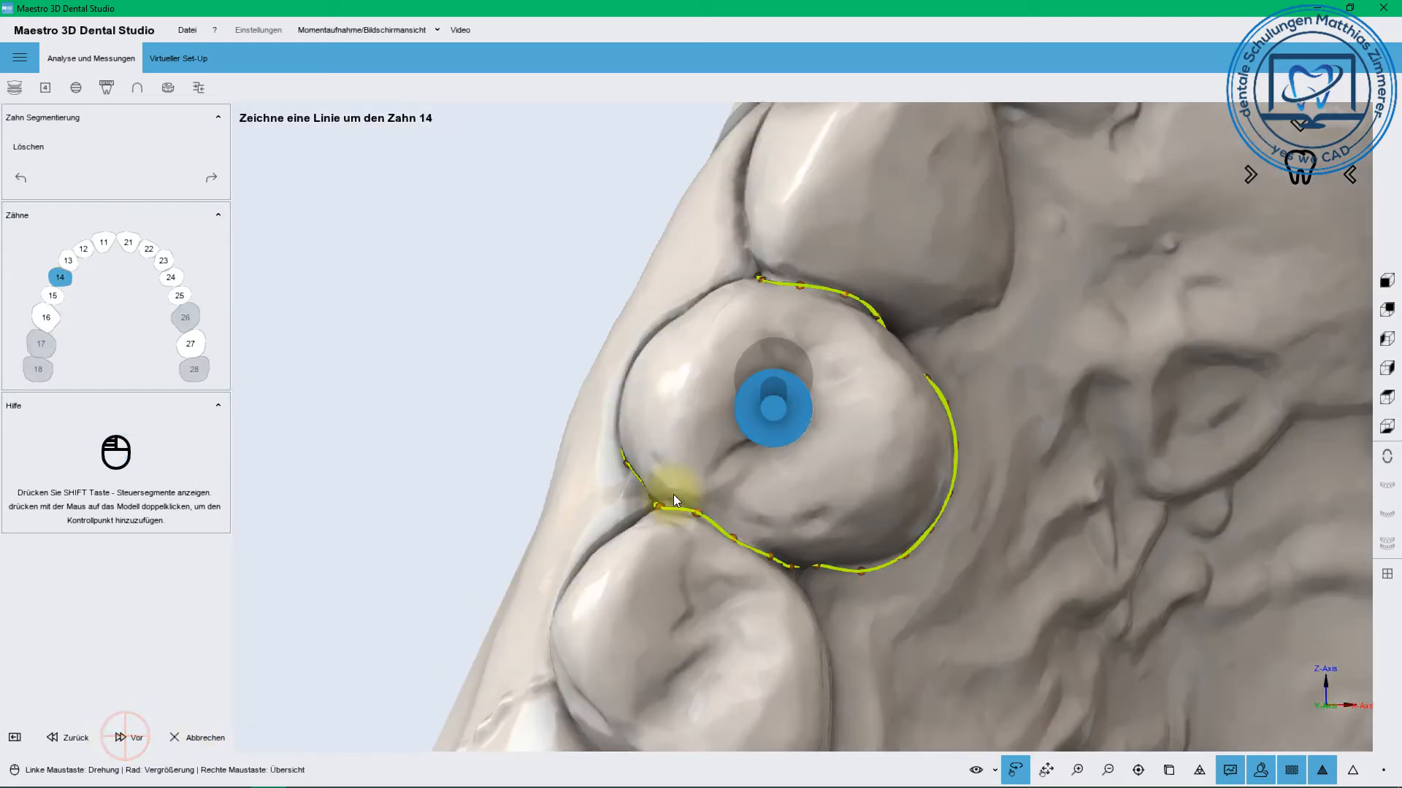
click(131, 738)
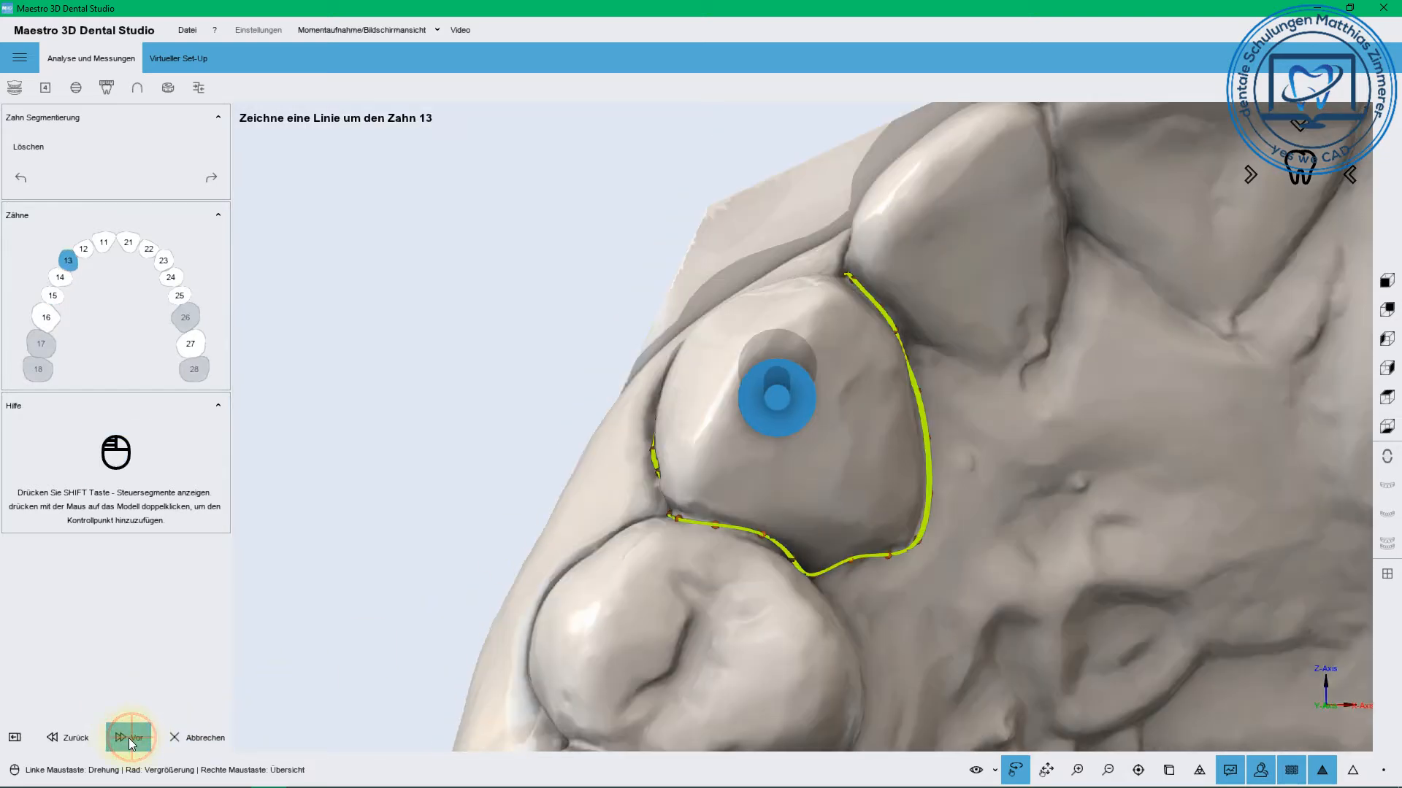
drag(610, 418, 438, 694)
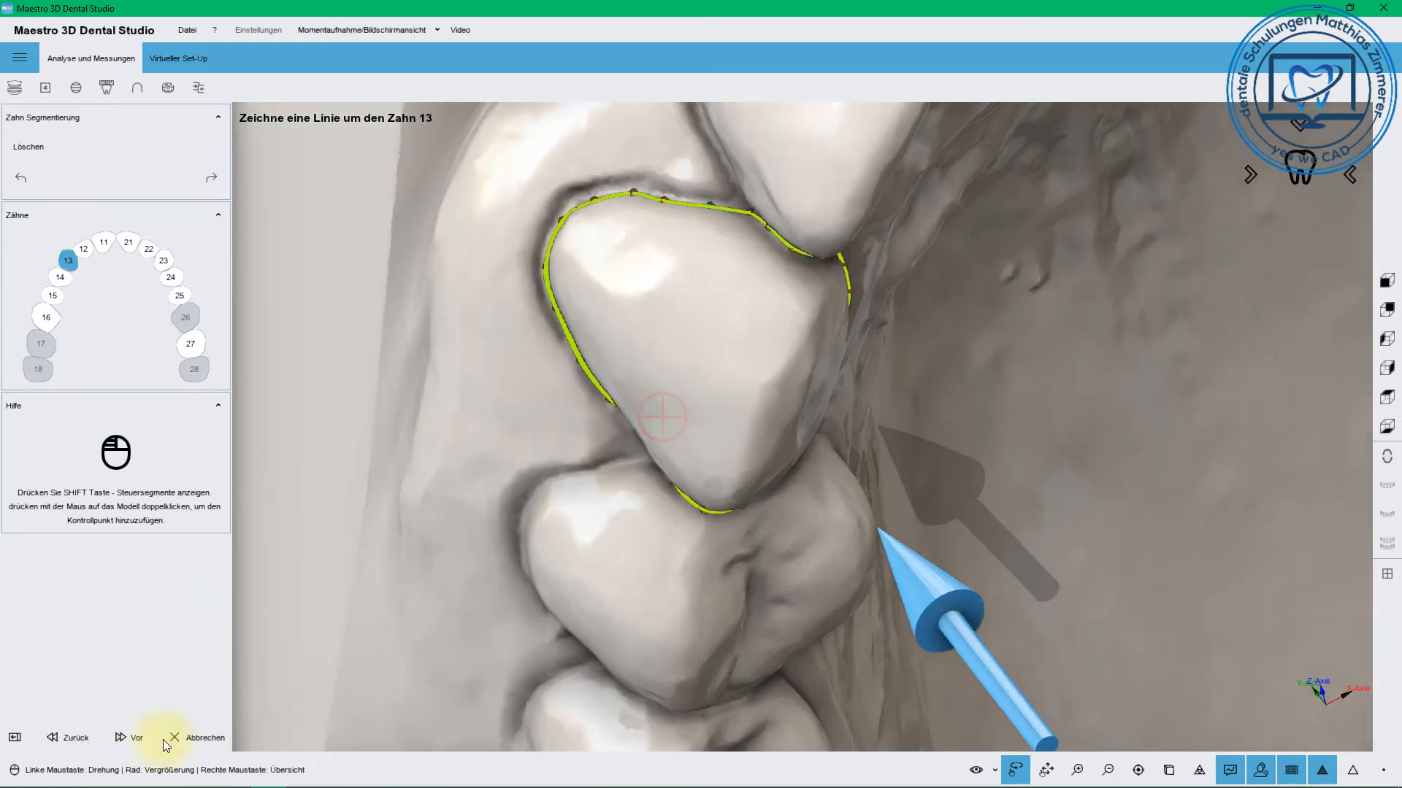
click(132, 737)
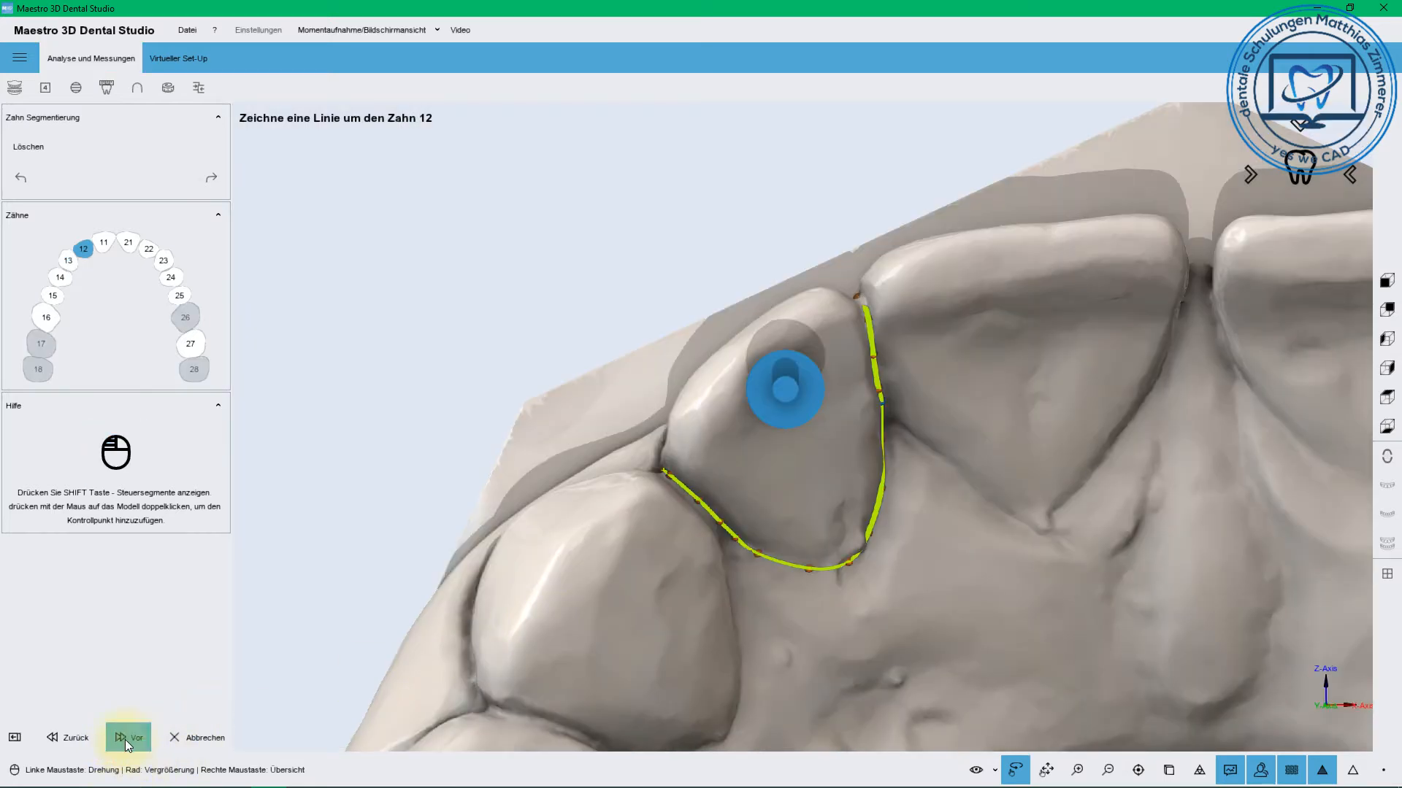
Check and accept the segmentation outlines of teeth 12, 11 and 21
click(125, 738)
drag(579, 471, 939, 578)
click(133, 737)
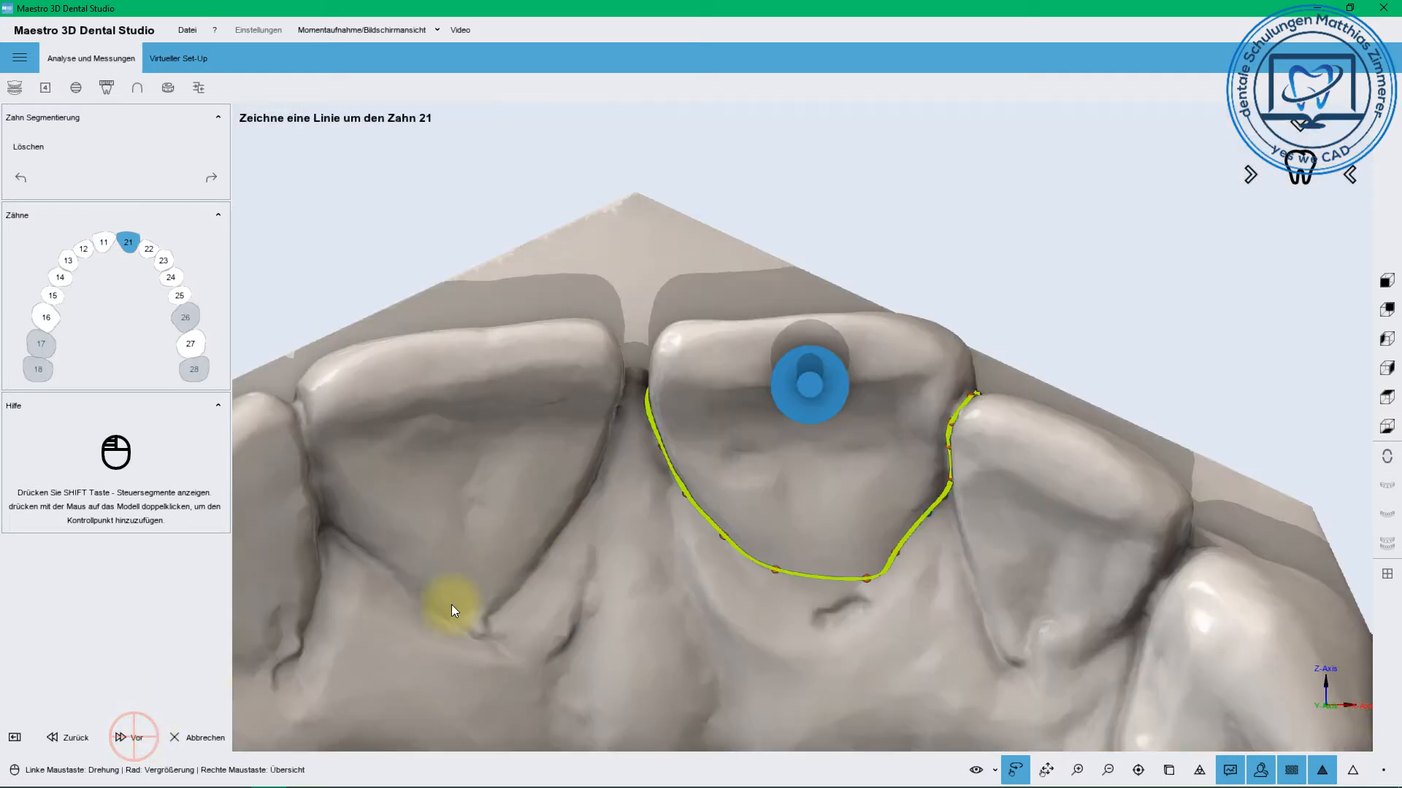
drag(469, 498, 480, 652)
drag(828, 322, 511, 561)
click(121, 733)
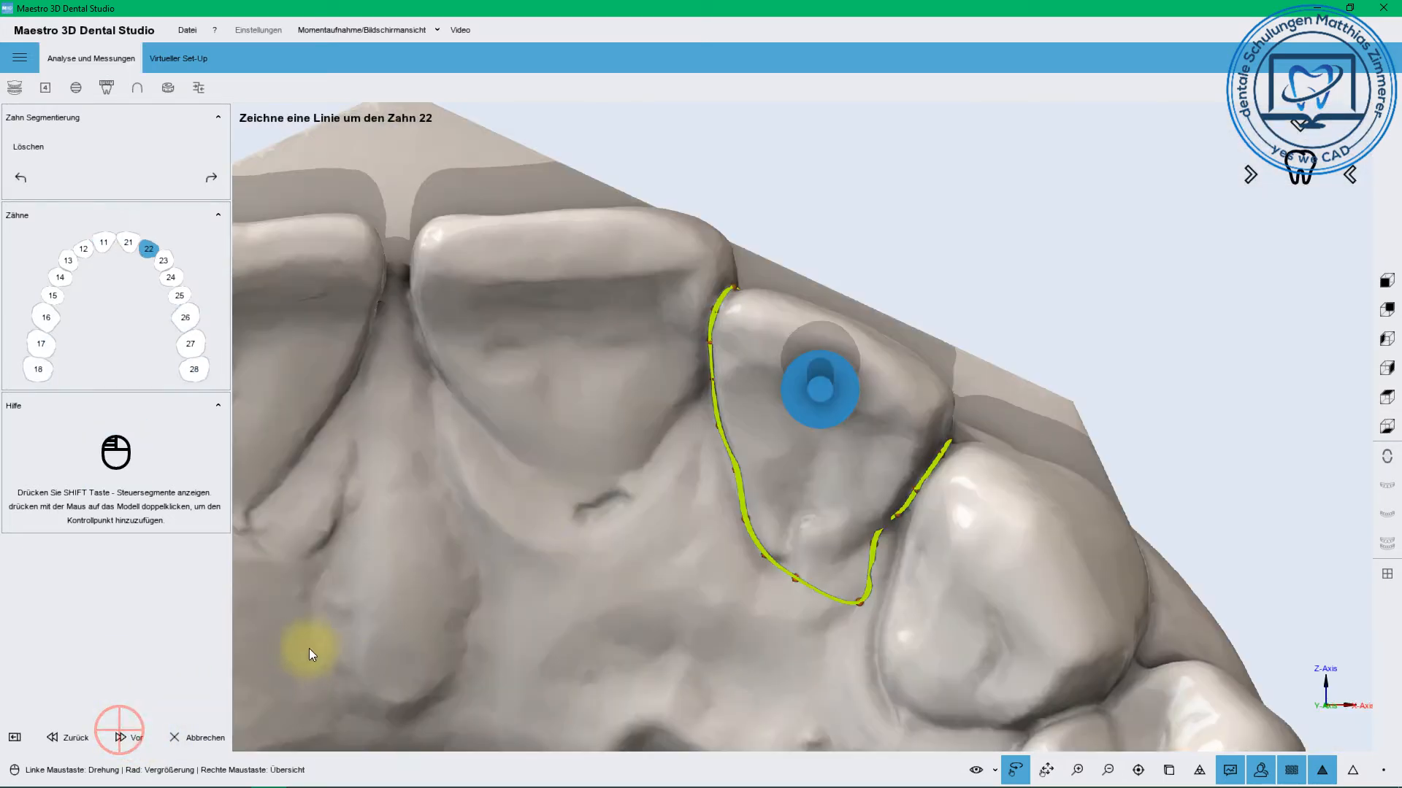
Pull the outline of tooth 22 closer to the crown at its palatal tip and accept it
click(850, 590)
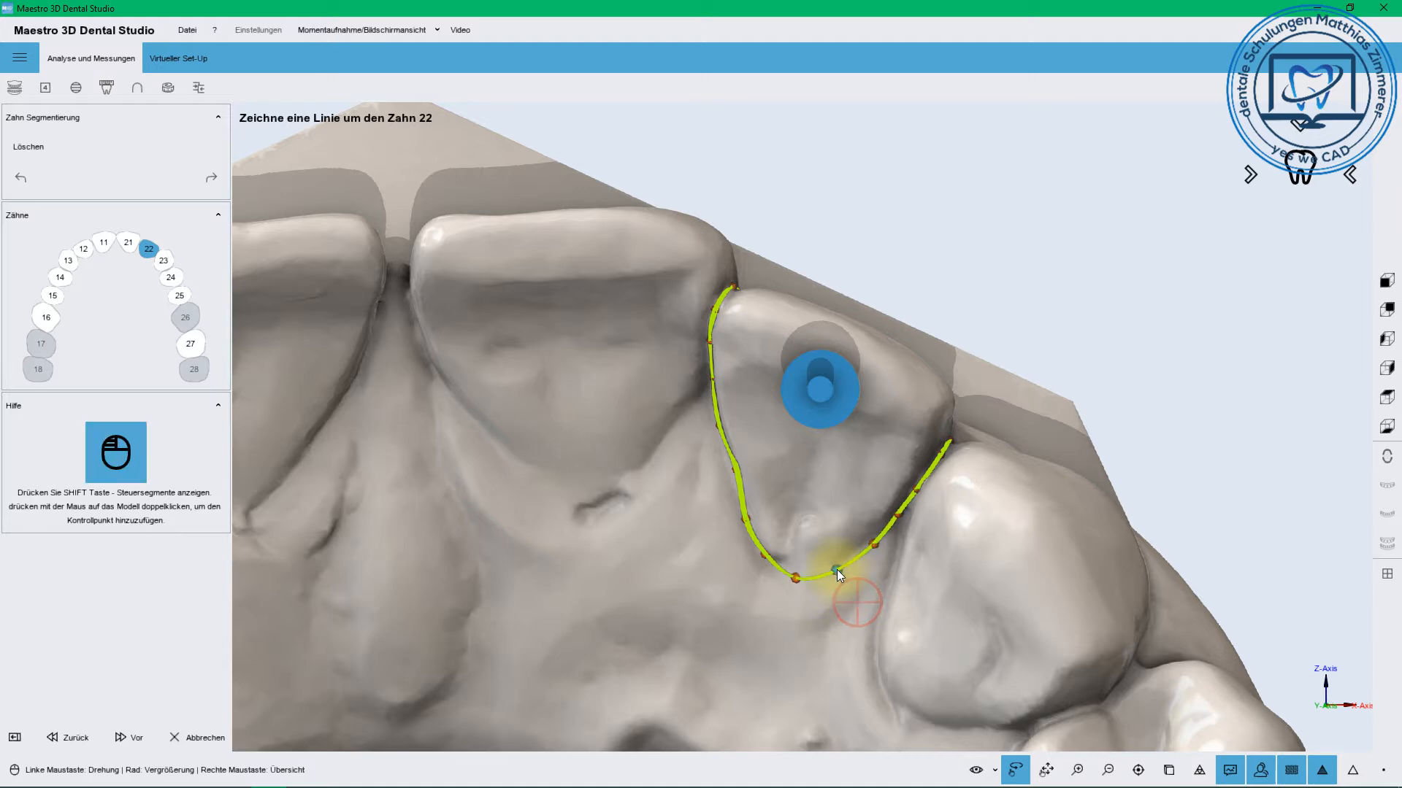
drag(880, 394, 865, 449)
key(shift)
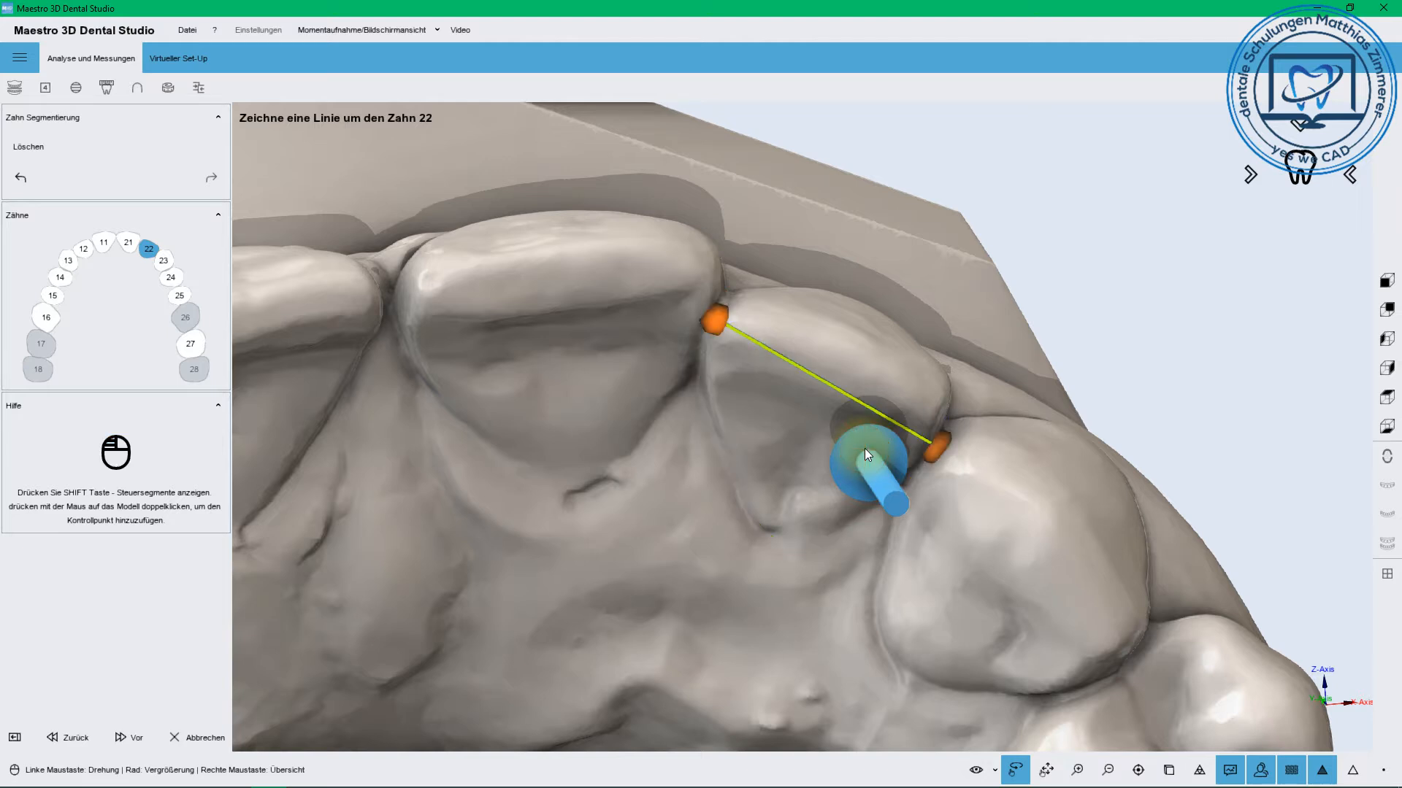
click(120, 734)
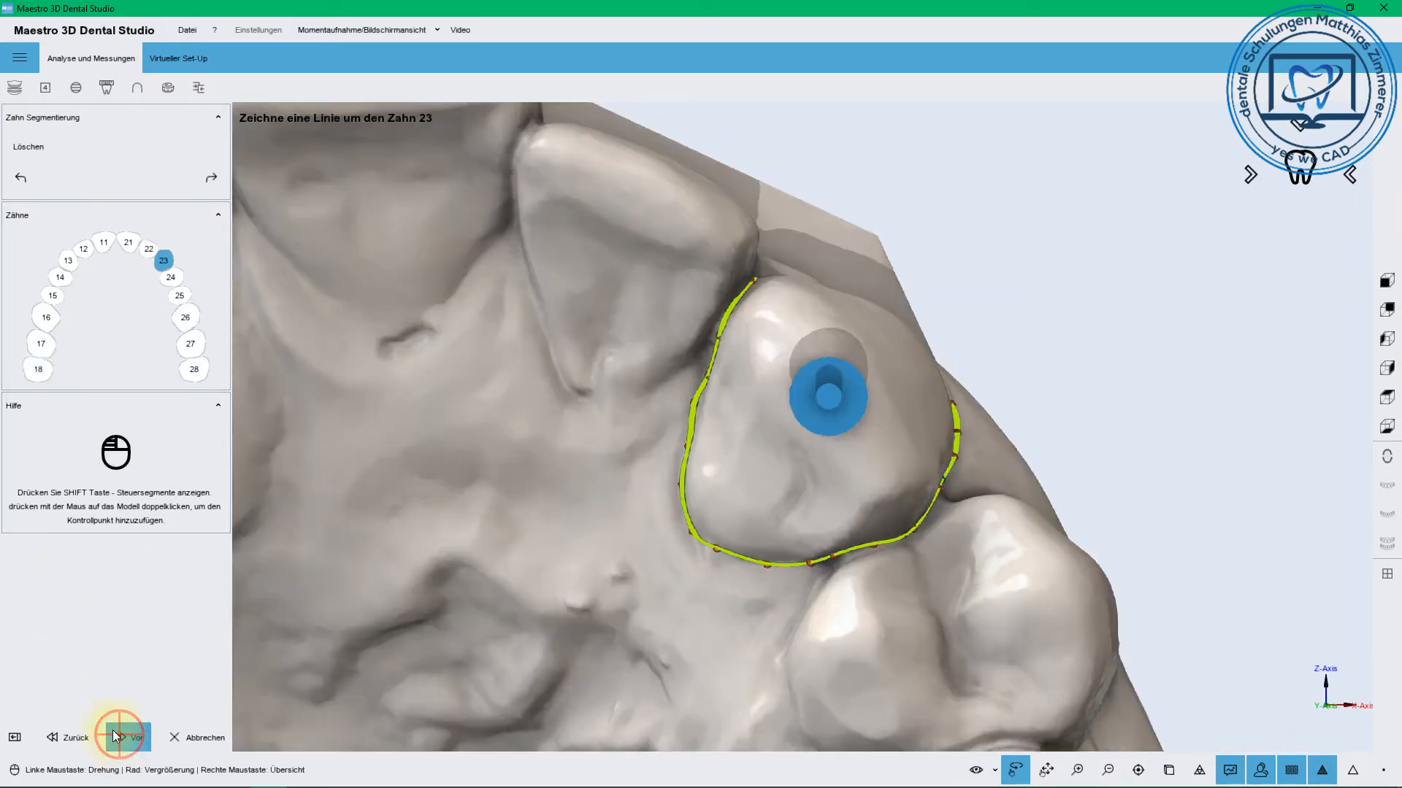
Accept the outlines of teeth 23, 24 and 25, correcting the stray control point on the palatal rear edge of tooth 25
drag(835, 485, 803, 496)
click(133, 735)
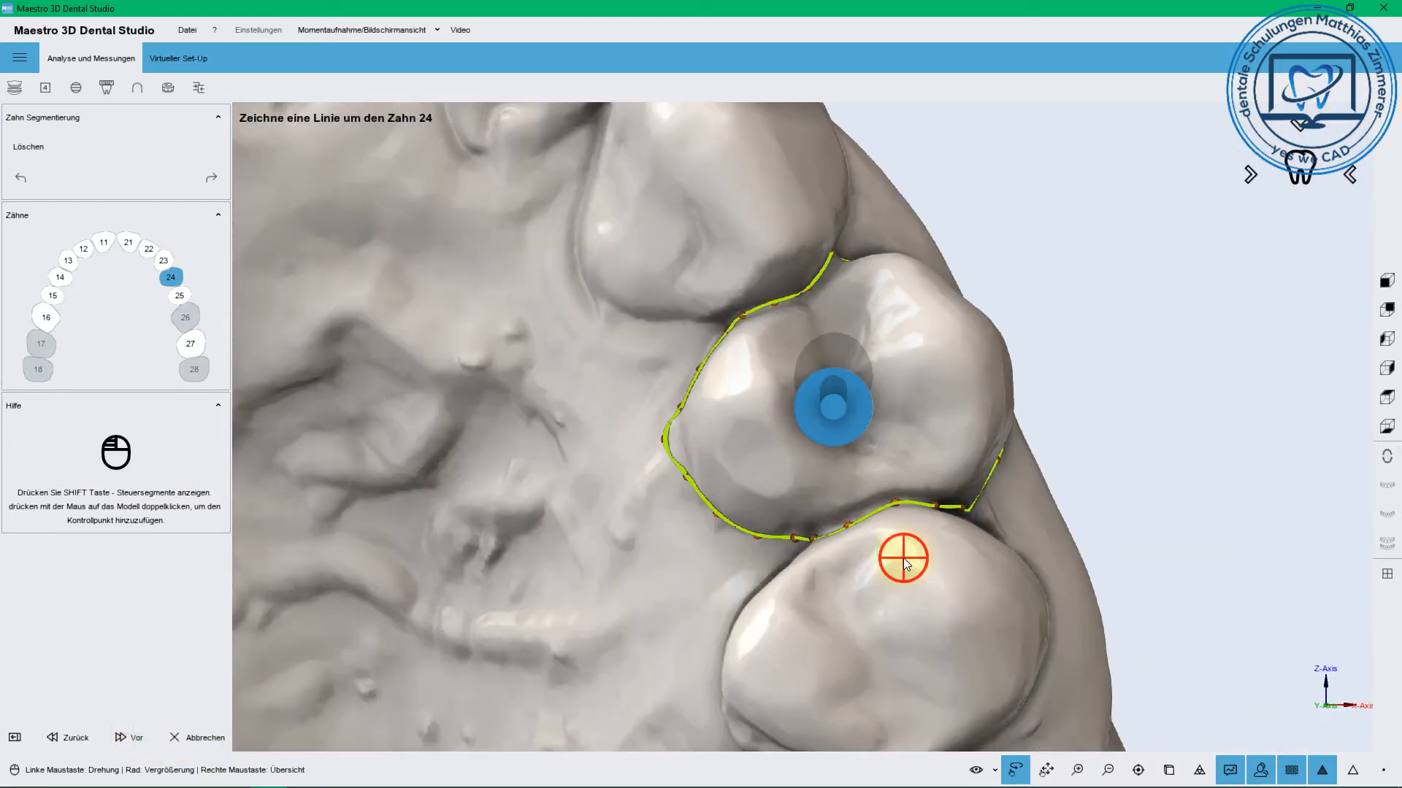
drag(903, 558, 359, 628)
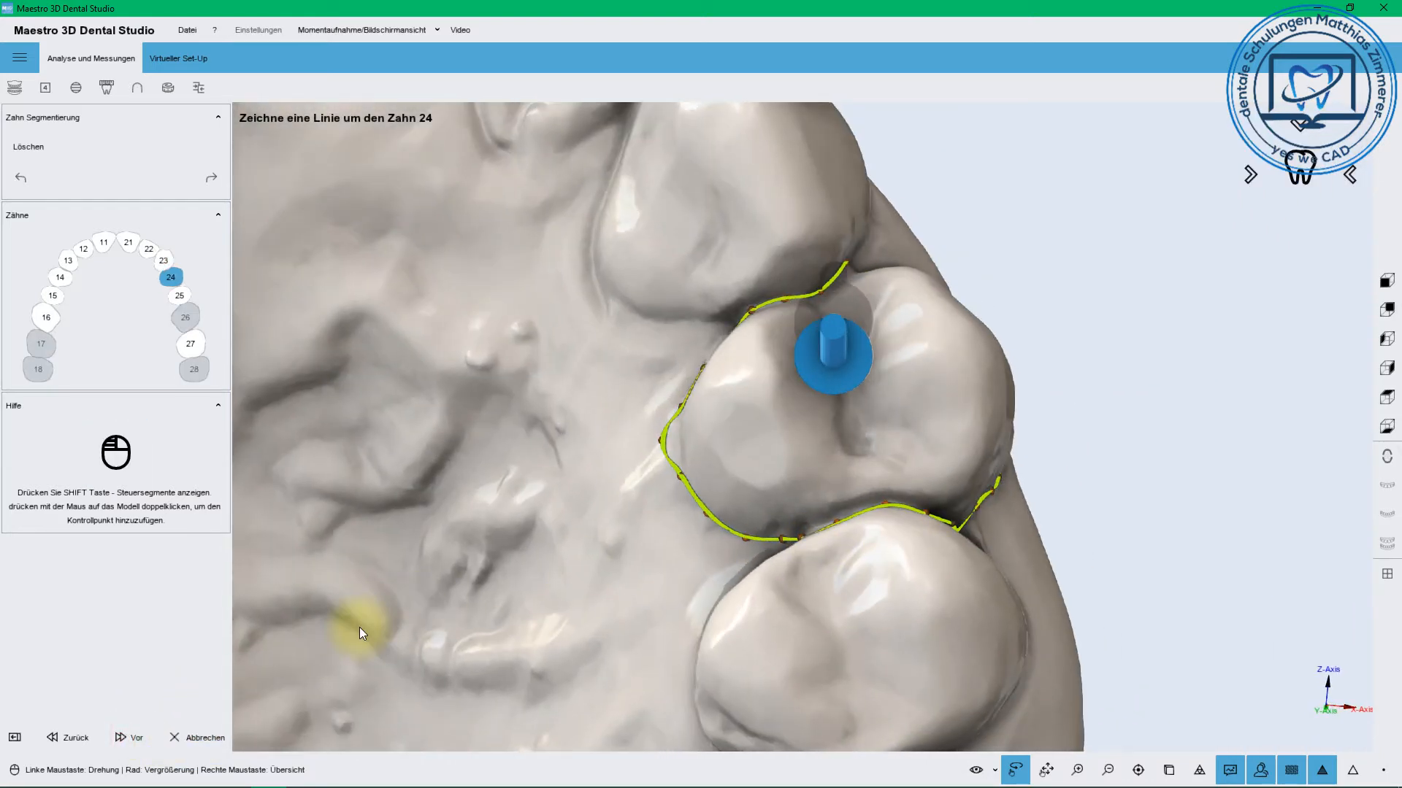
click(136, 736)
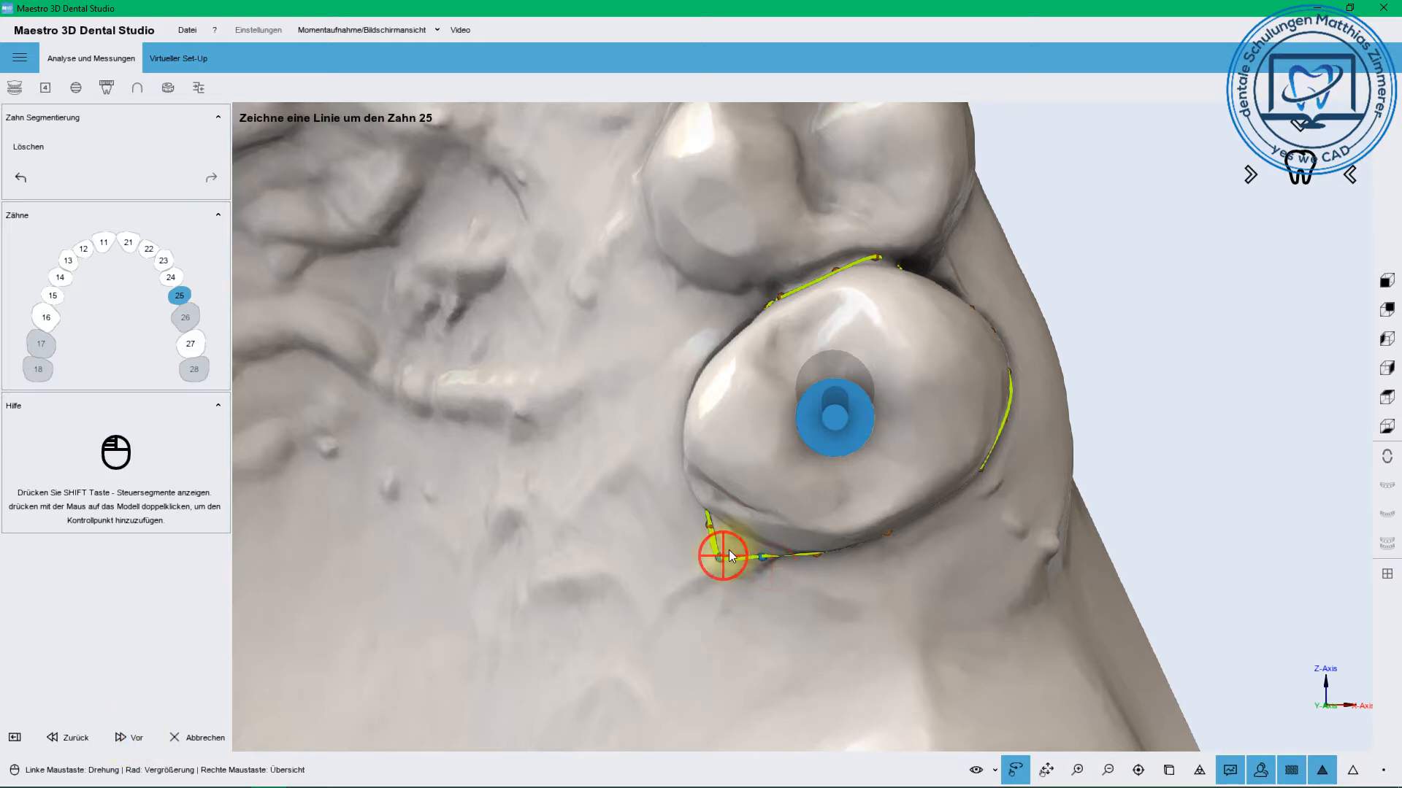
double_click(729, 549)
click(139, 736)
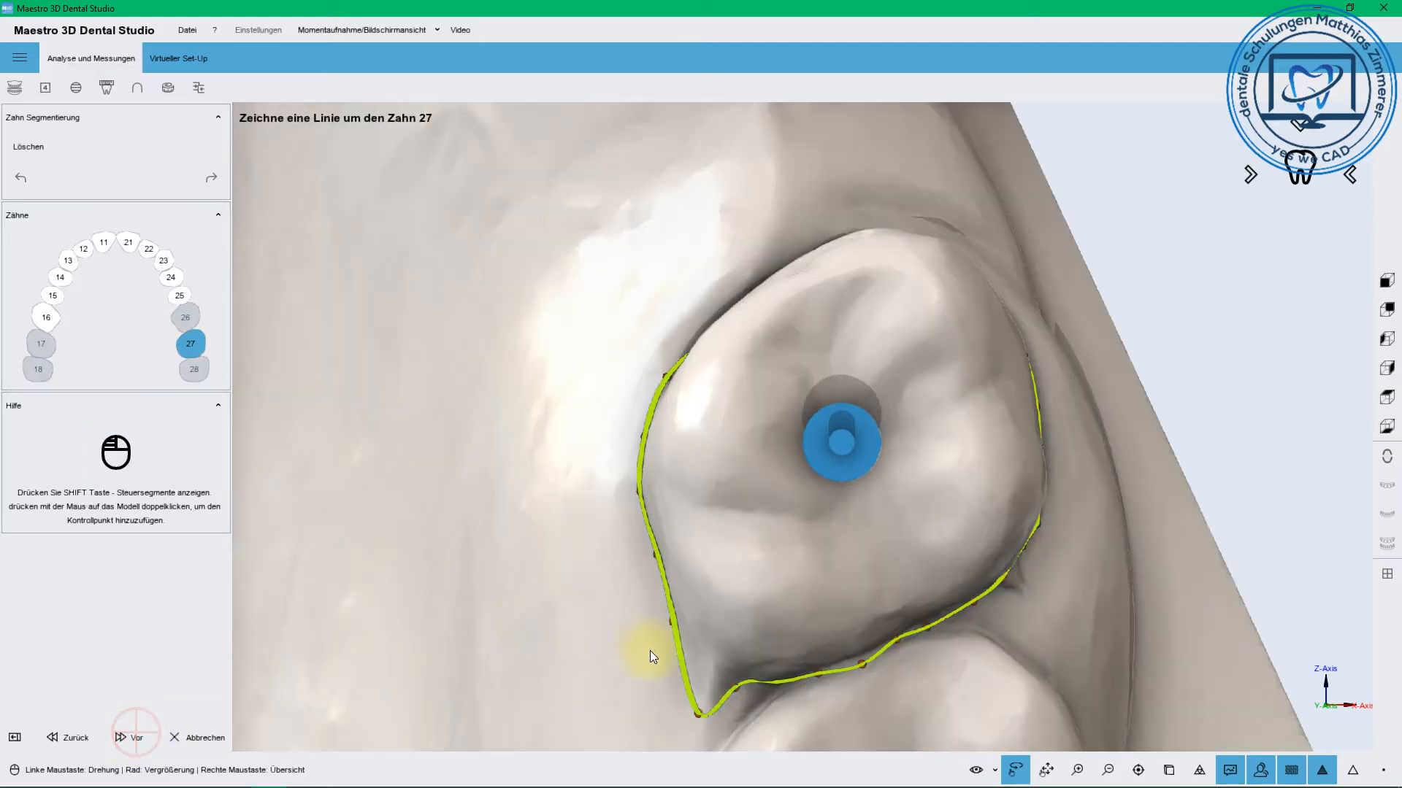
Accept the outline of tooth 27 and save the segmentation before continuing to the cutting-line stage
drag(900, 499, 598, 613)
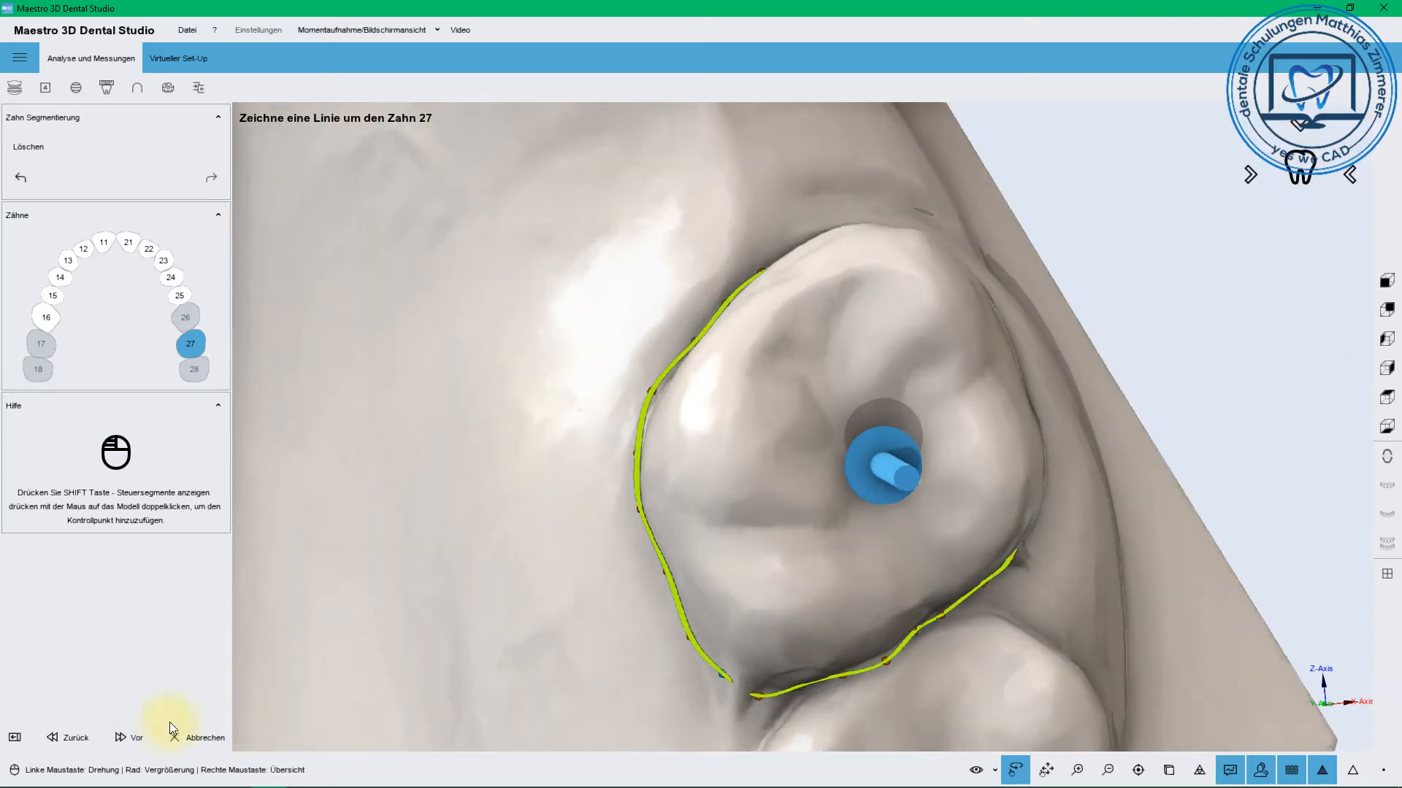
click(129, 731)
click(118, 737)
click(720, 450)
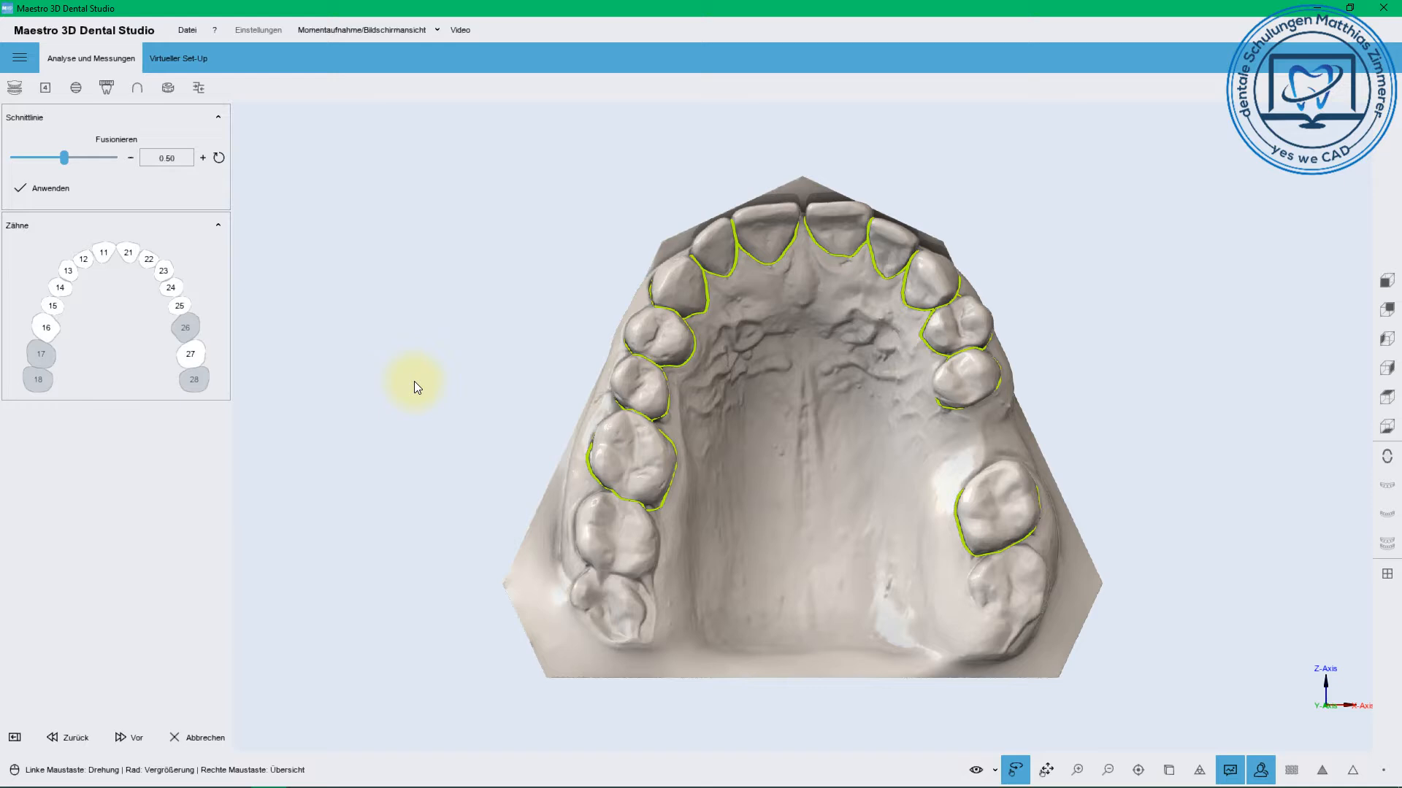
Set the cutting-line fusion (Fusionieren) value to 0.67 and apply it to the tooth outlines
mouse_move(738, 396)
mouse_down()
mouse_move(891, 499)
mouse_move(940, 483)
mouse_move(810, 463)
mouse_move(399, 288)
mouse_up()
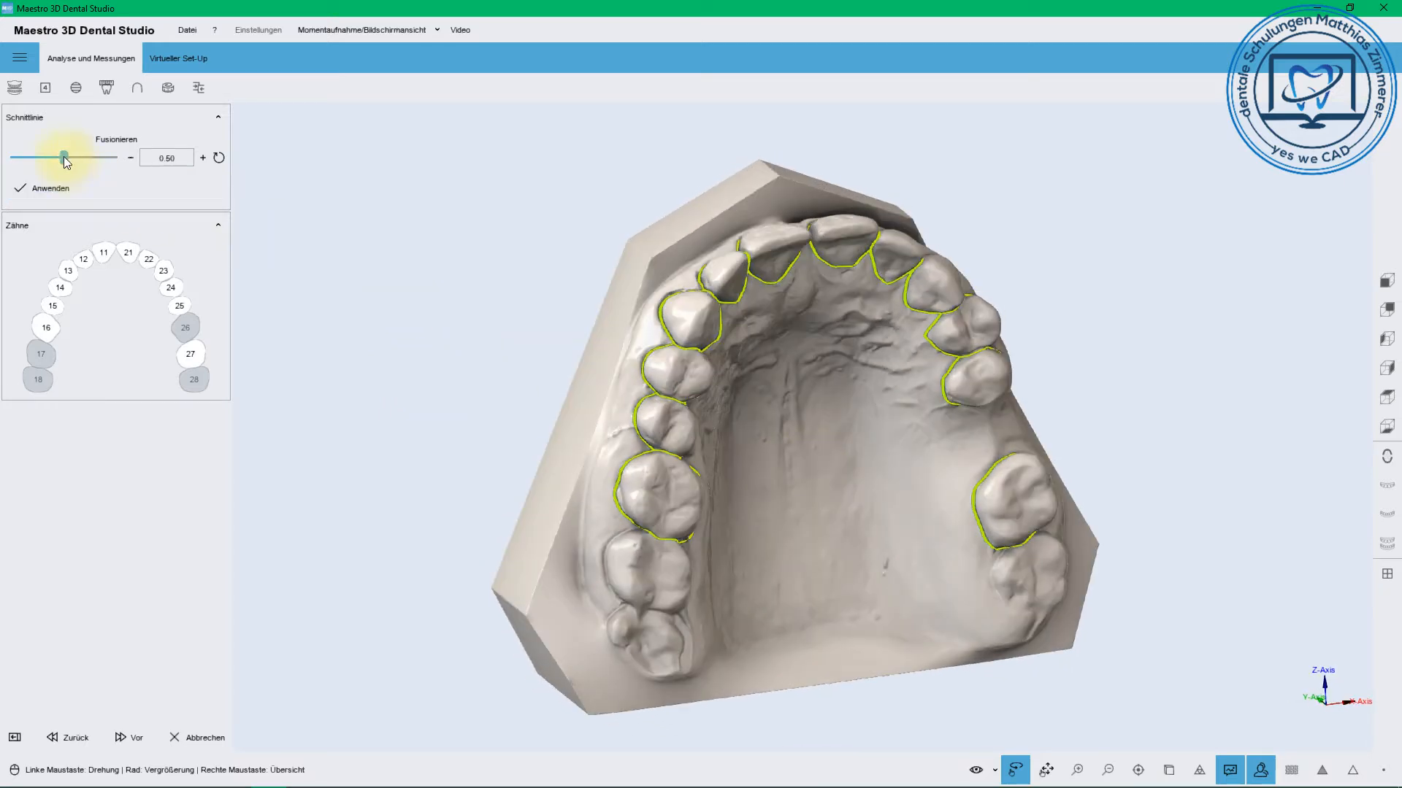
drag(64, 156, 84, 158)
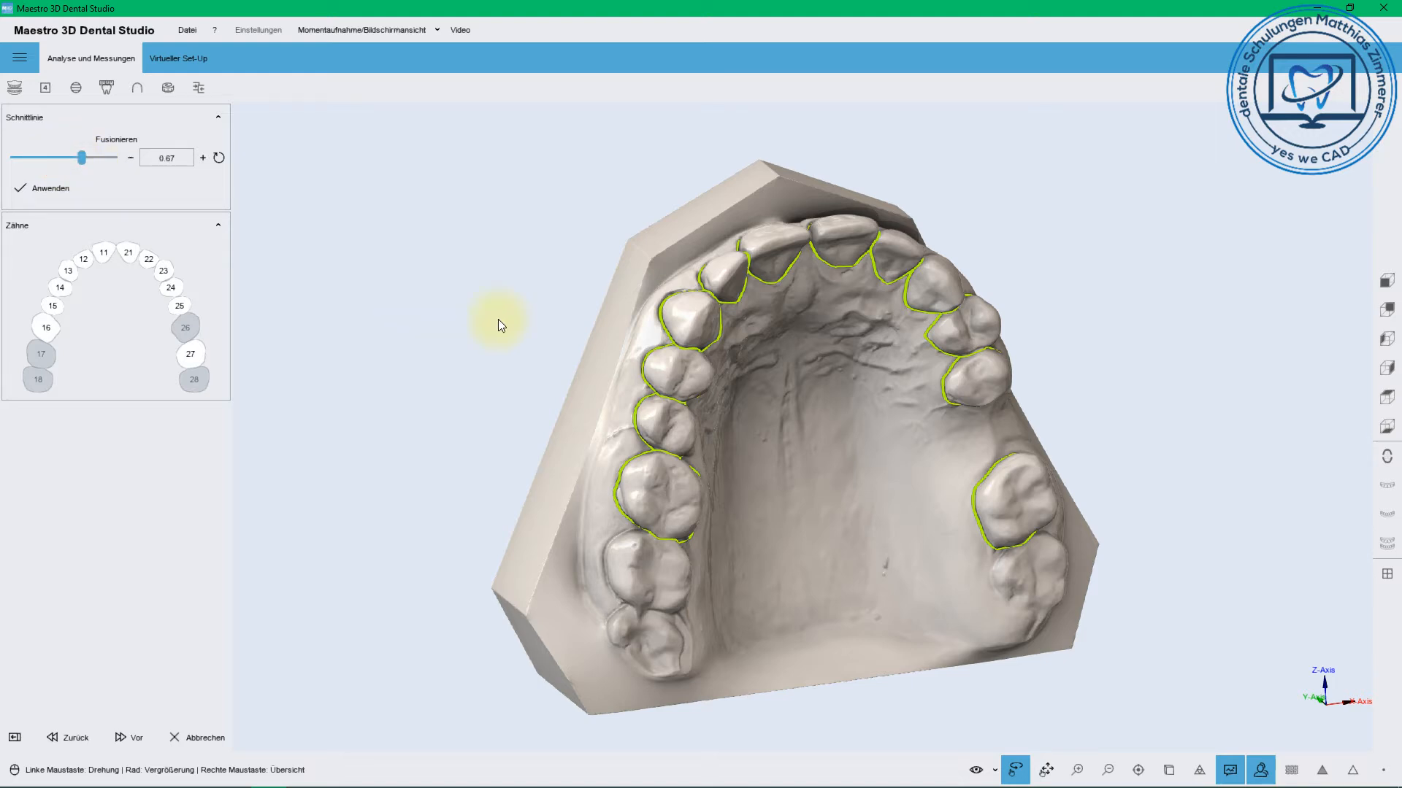
drag(748, 355, 760, 336)
scroll(760, 336, up, 5)
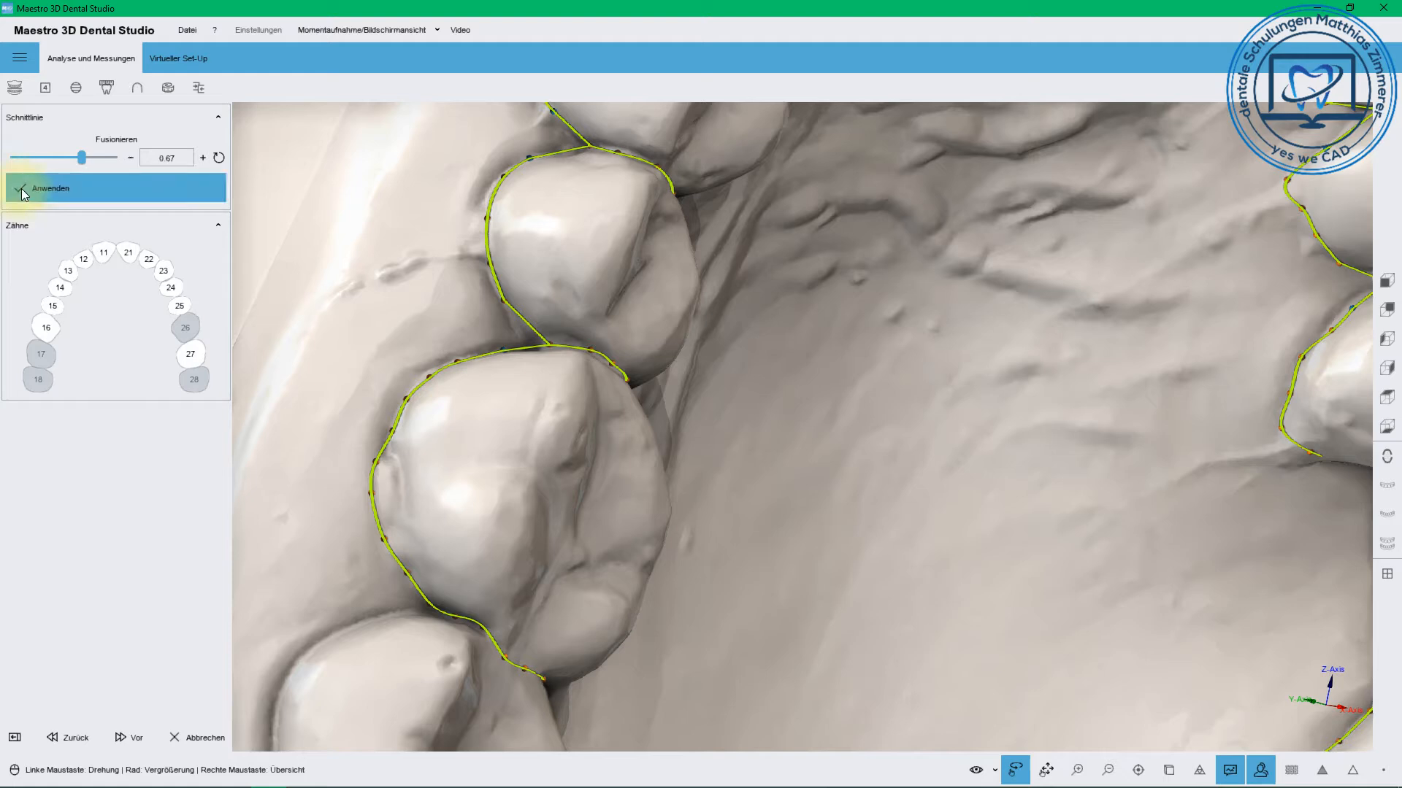
click(66, 273)
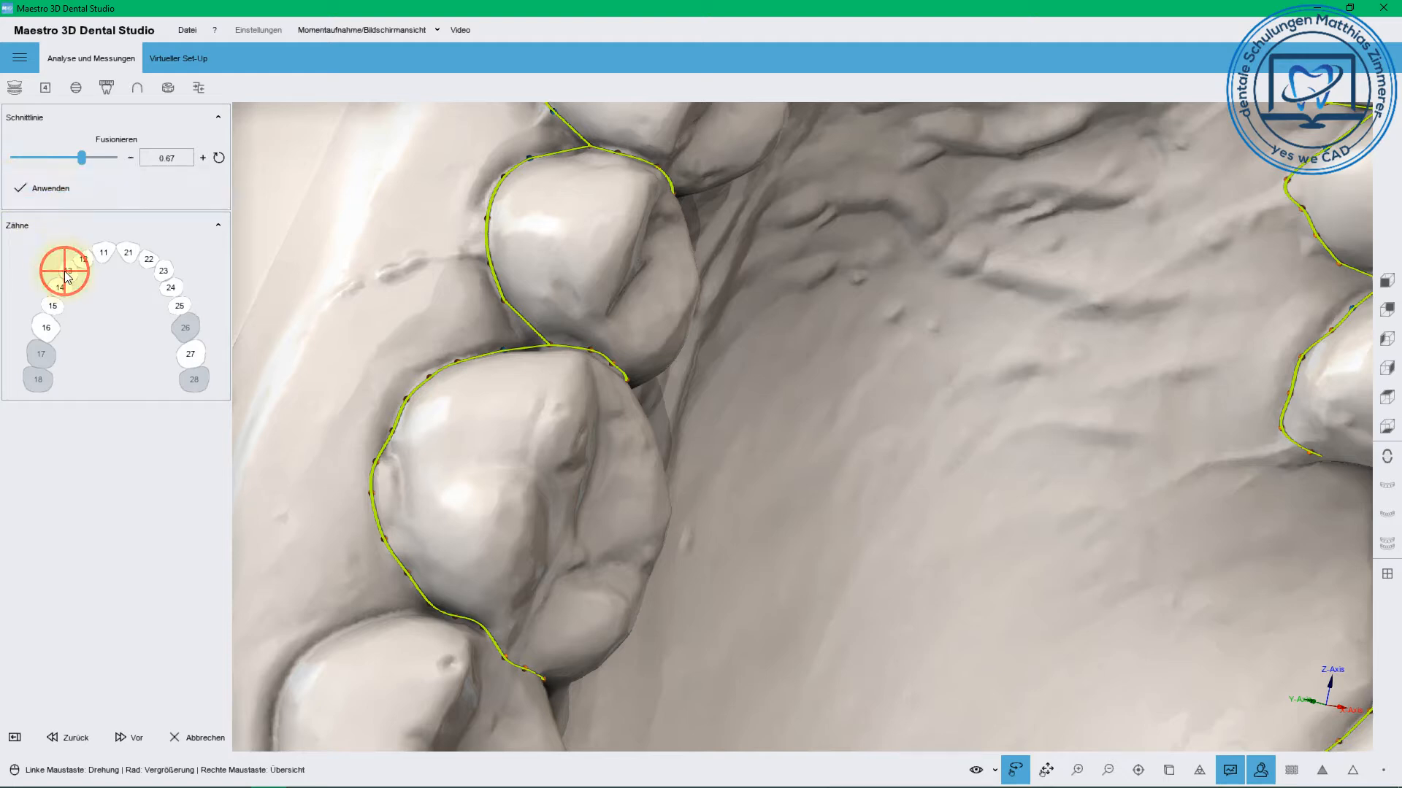
click(36, 188)
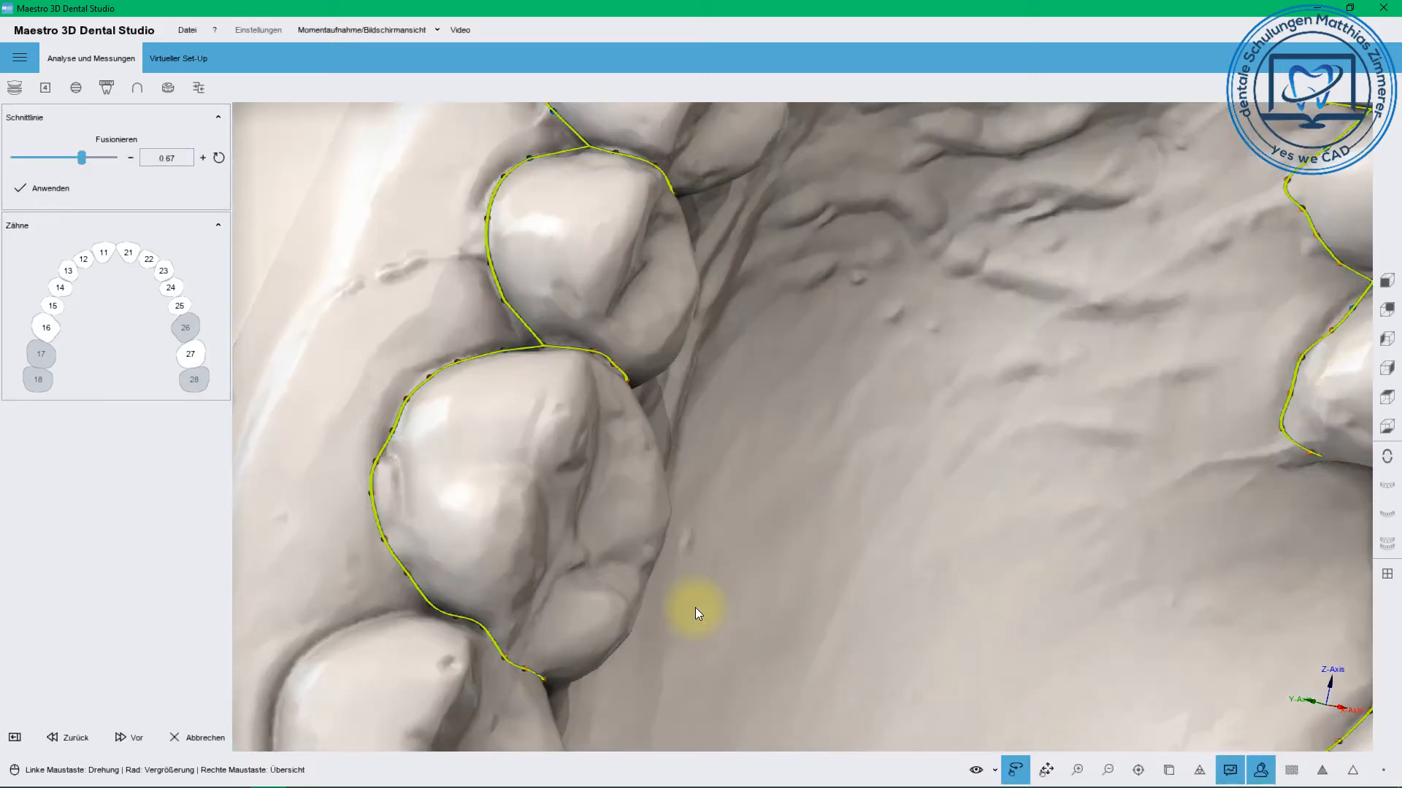
Inspect the fused cutting lines between the teeth, proceed with the tooth separation and save before continuing
drag(590, 513, 530, 541)
scroll(454, 522, up, 2)
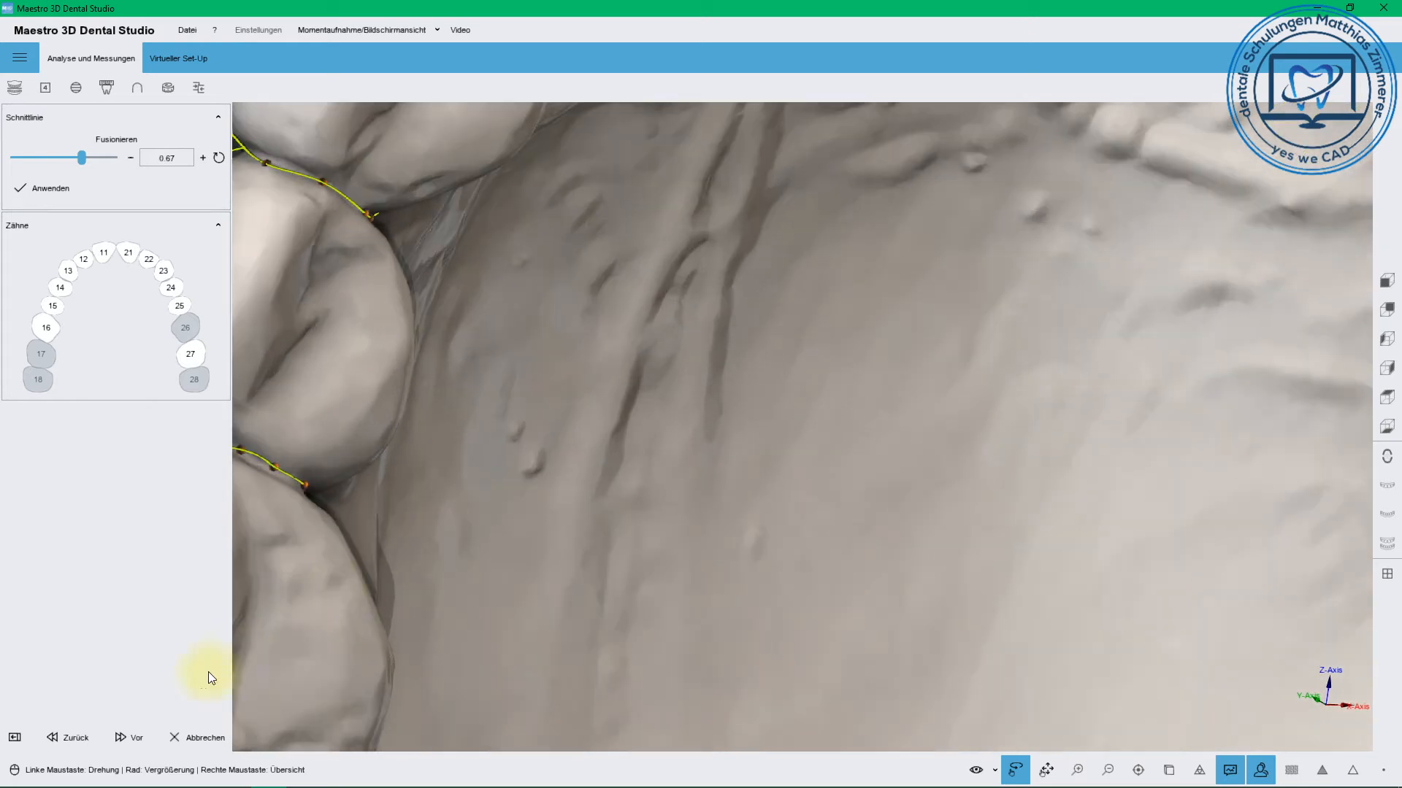
click(128, 734)
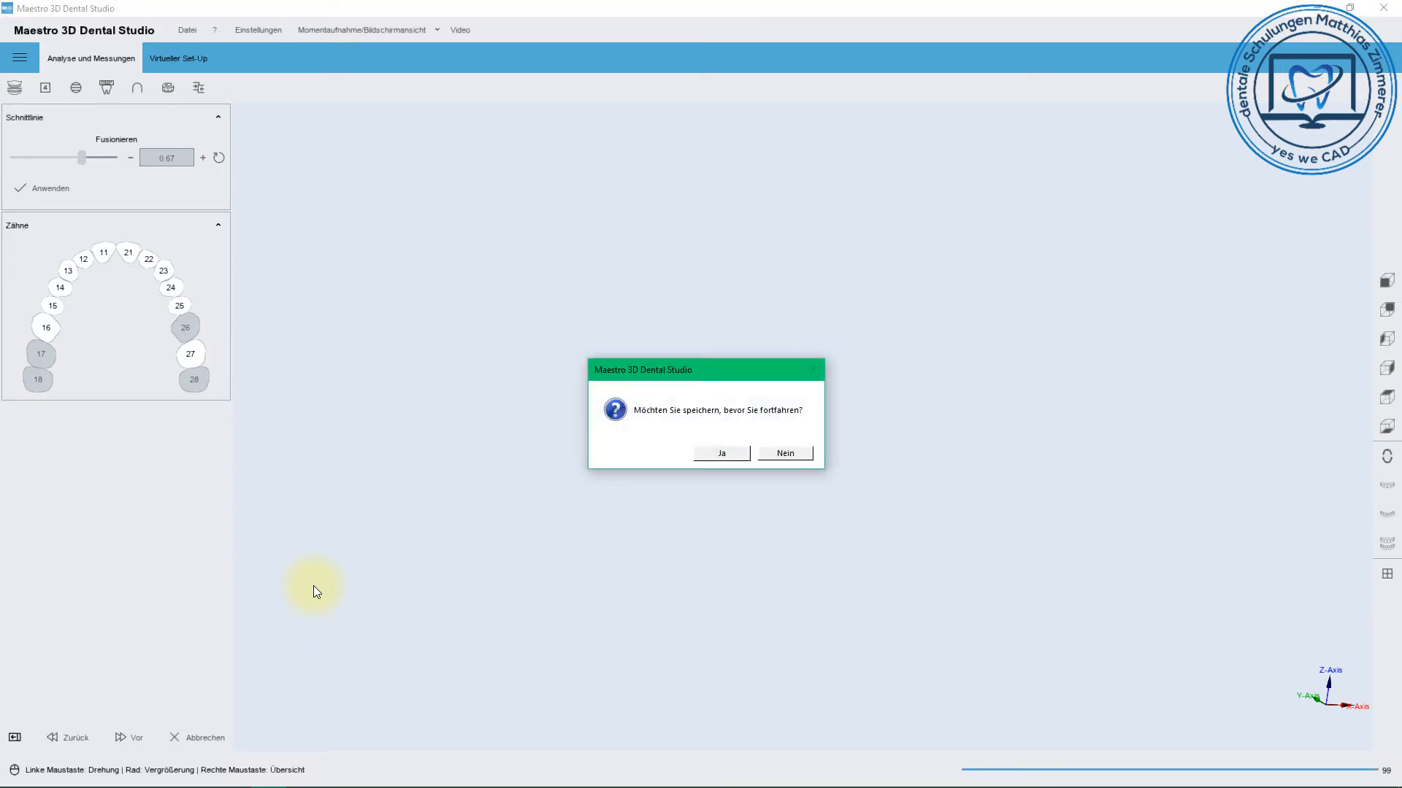
click(719, 454)
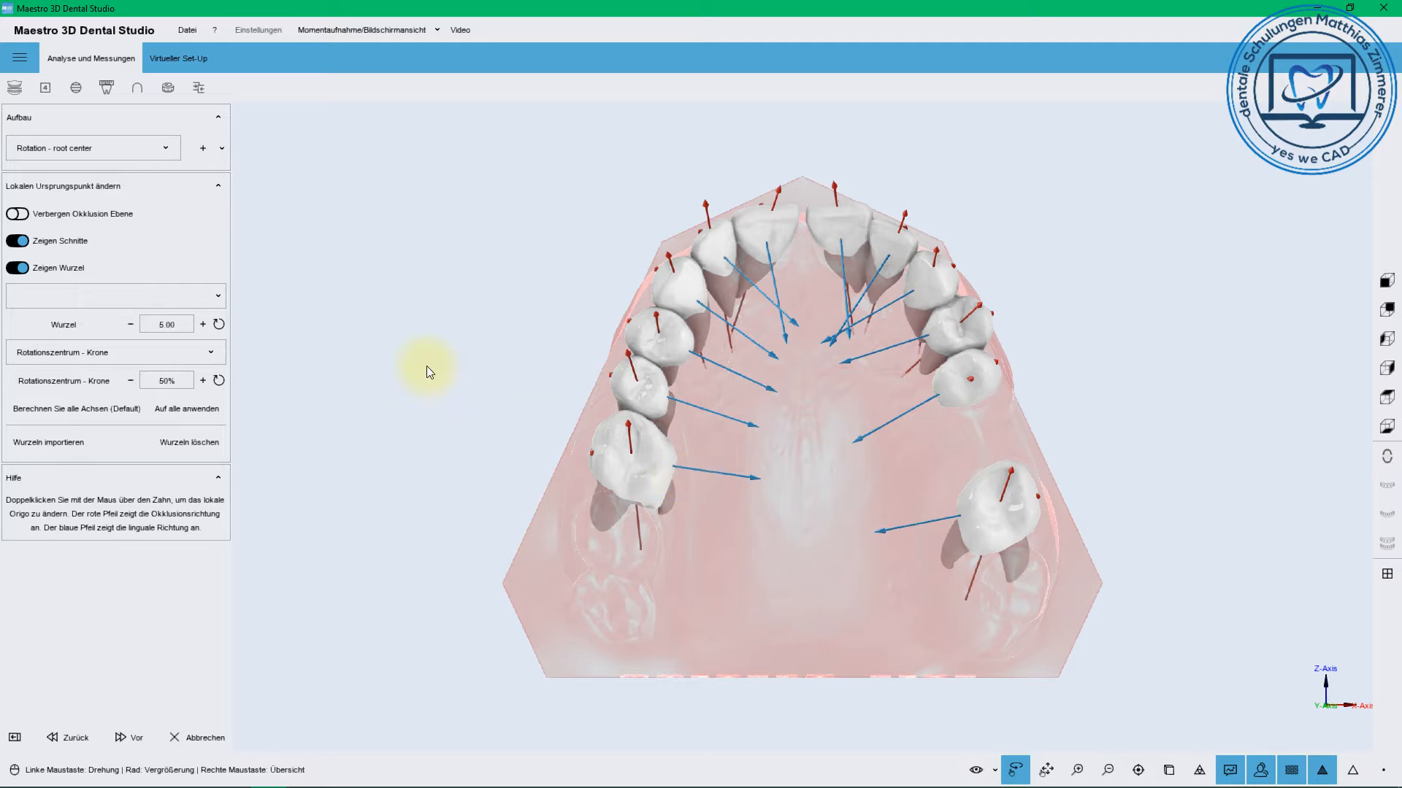
Show the occlusal plane and choose the "Rotation - root center" setup for the tooth axes
click(17, 214)
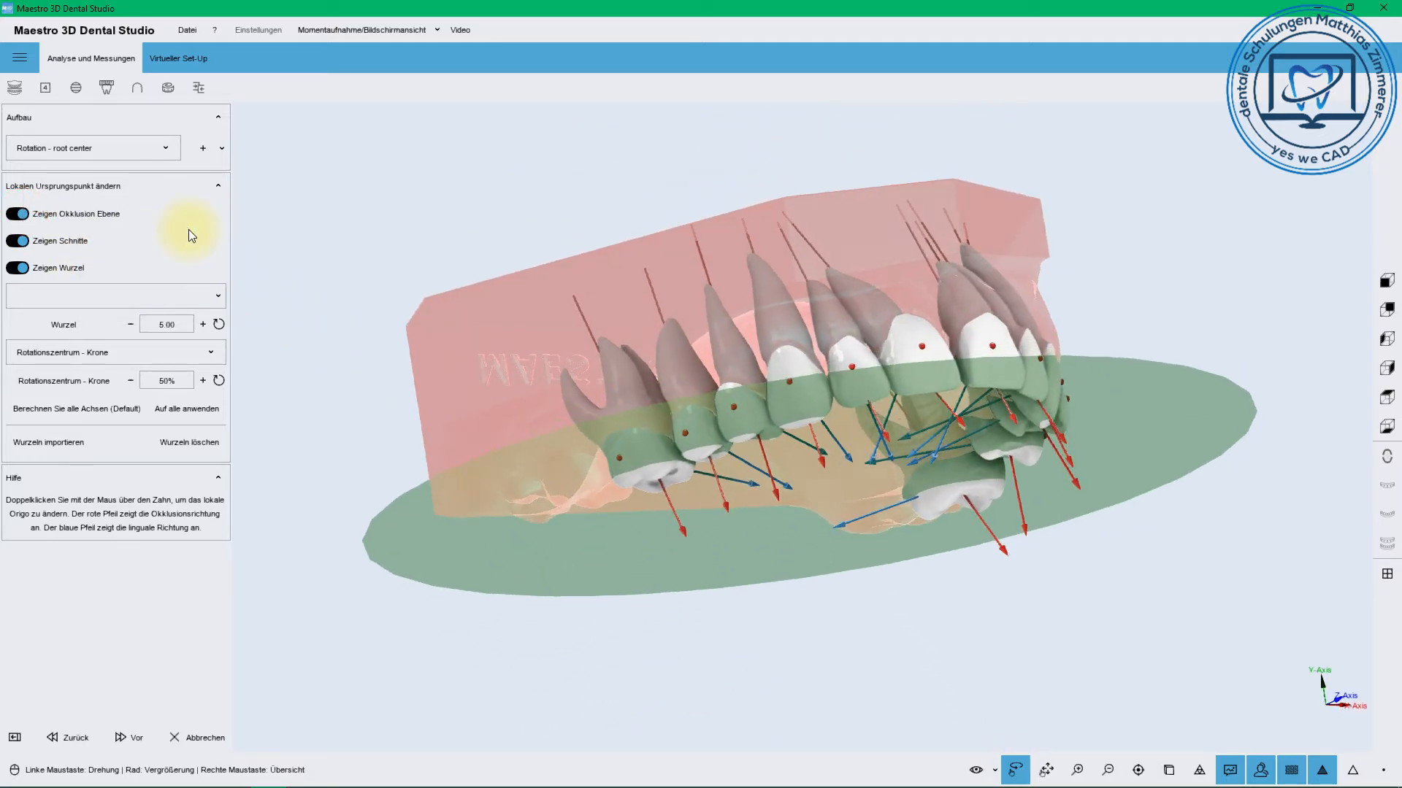
click(77, 147)
click(50, 153)
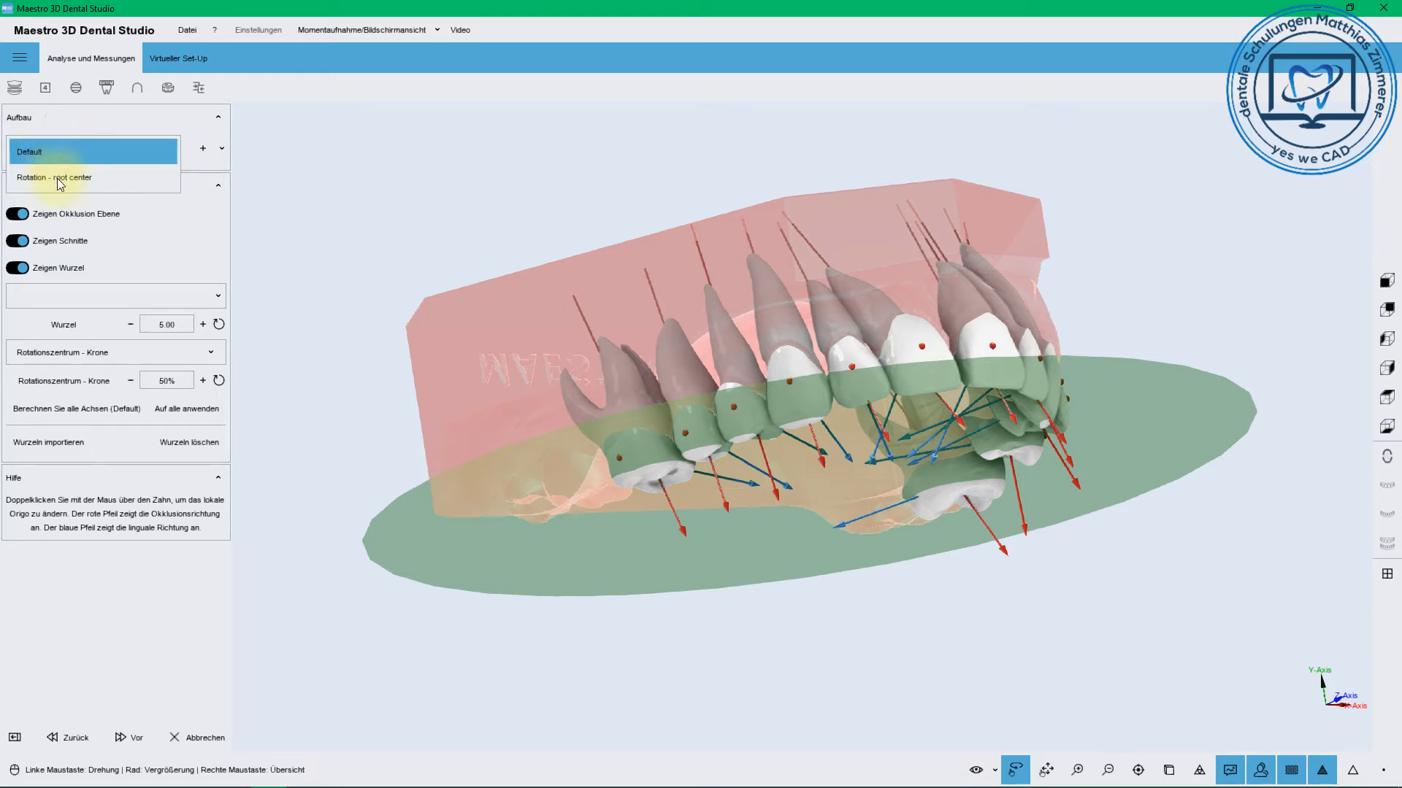
click(208, 235)
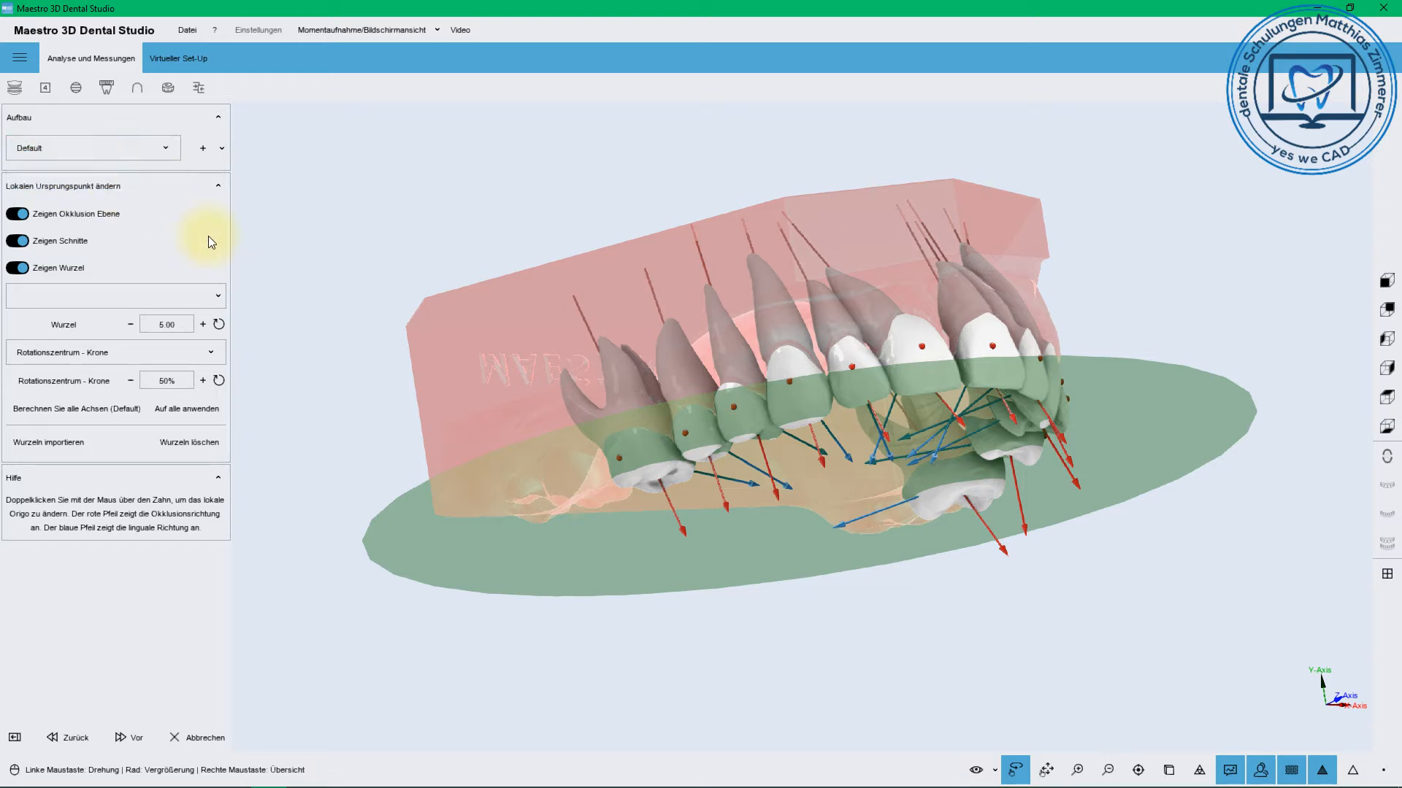
click(166, 150)
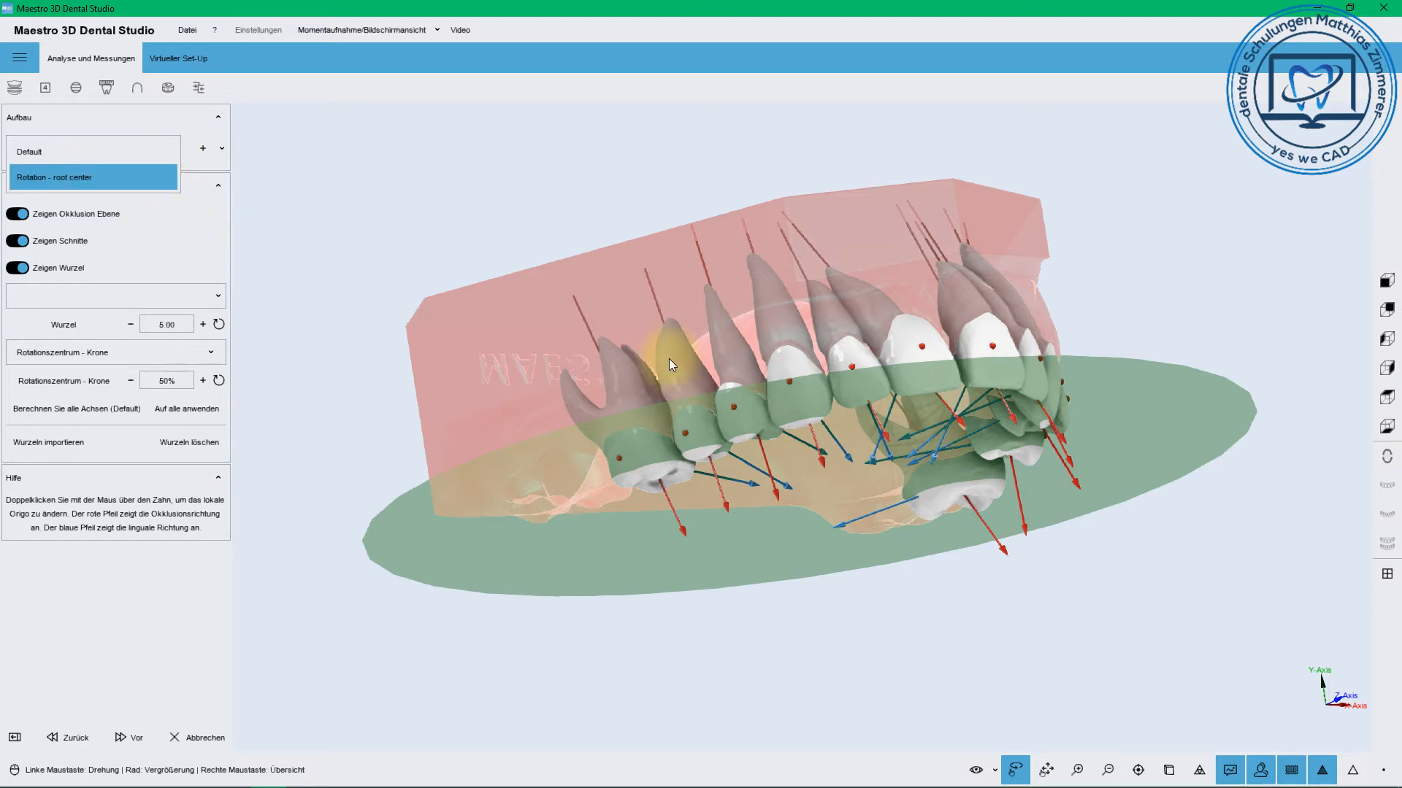
Examine the rotation-center and per-tooth root length settings for a new setup, without adding one
click(204, 149)
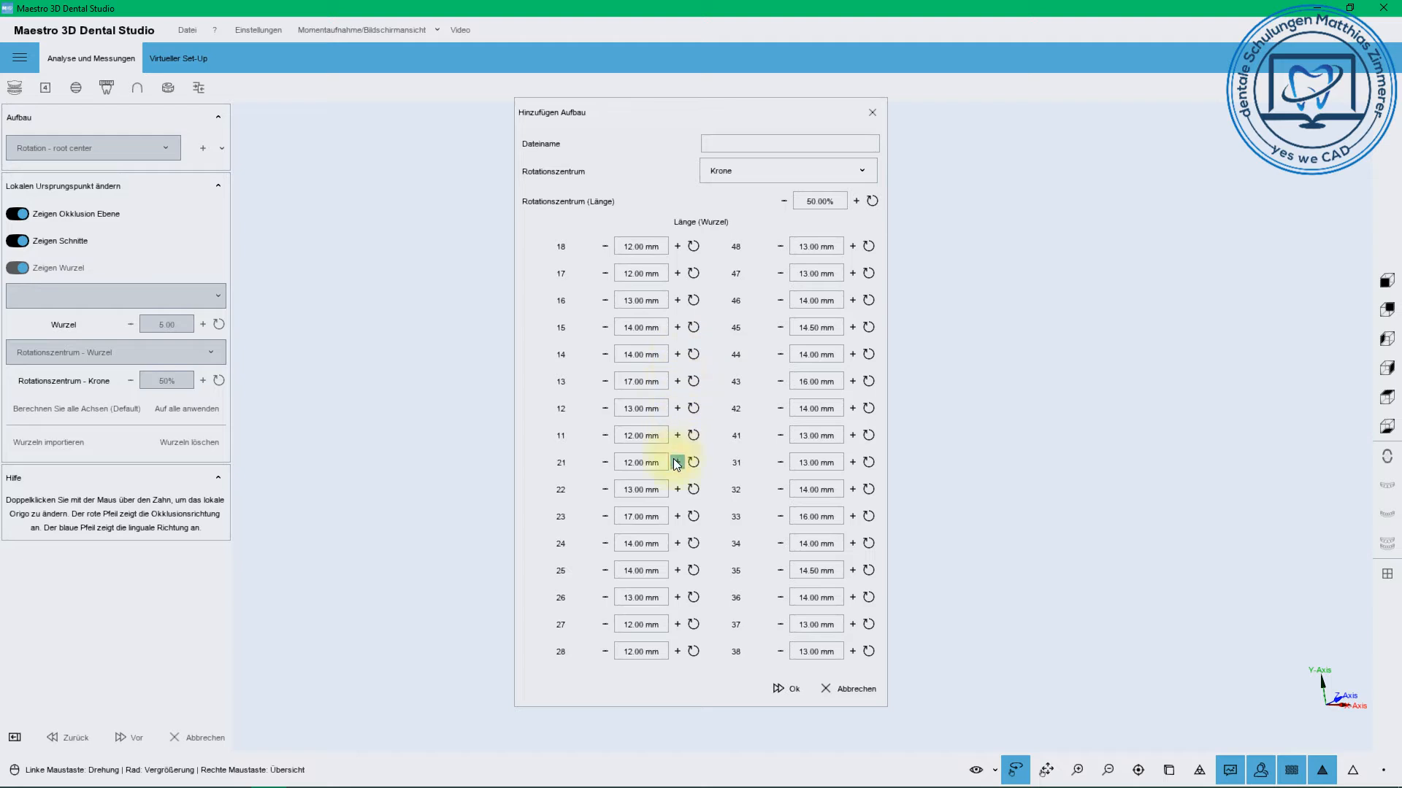
click(839, 687)
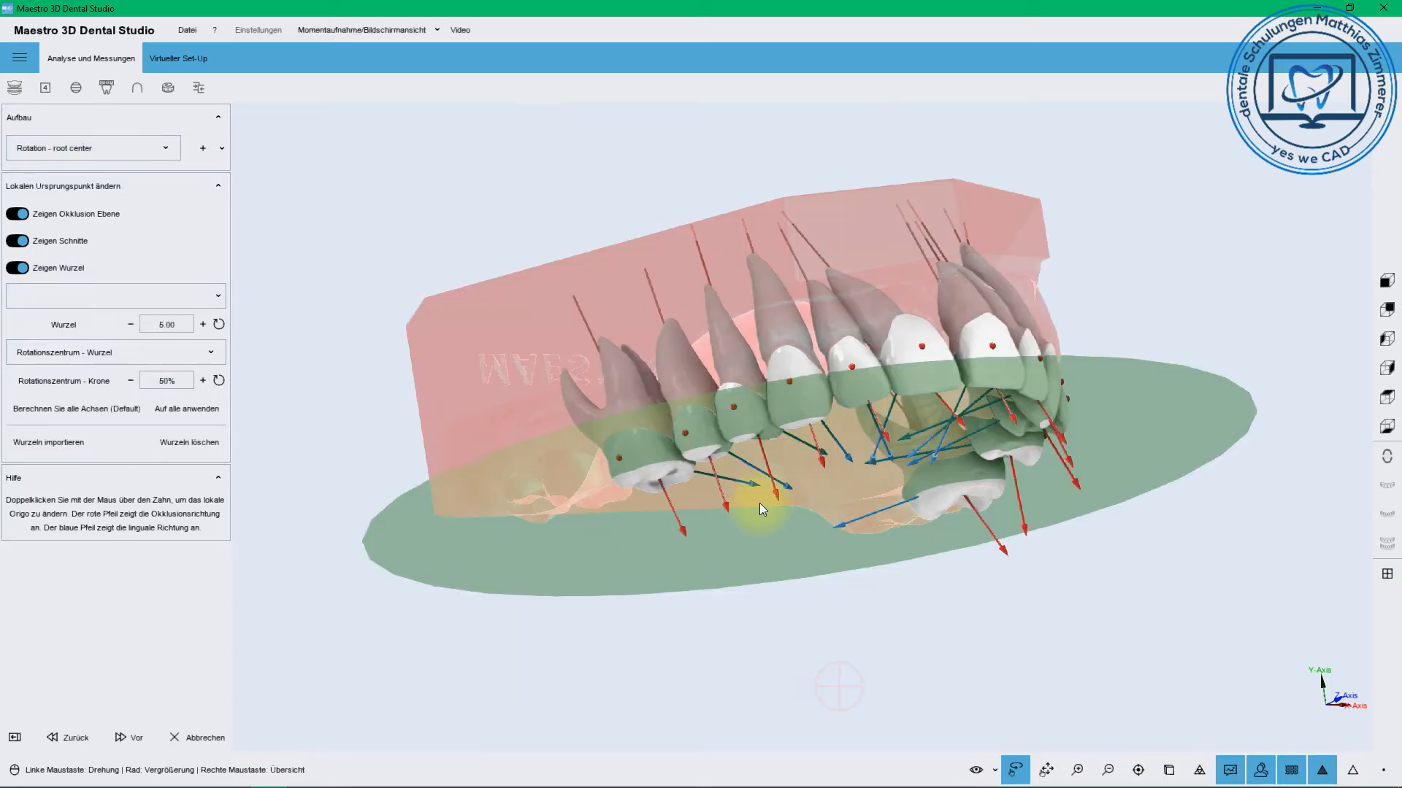
Select tooth 16 and tilt its local axis to a tip of about 20° and a torque of about -1.25°
drag(759, 502, 746, 462)
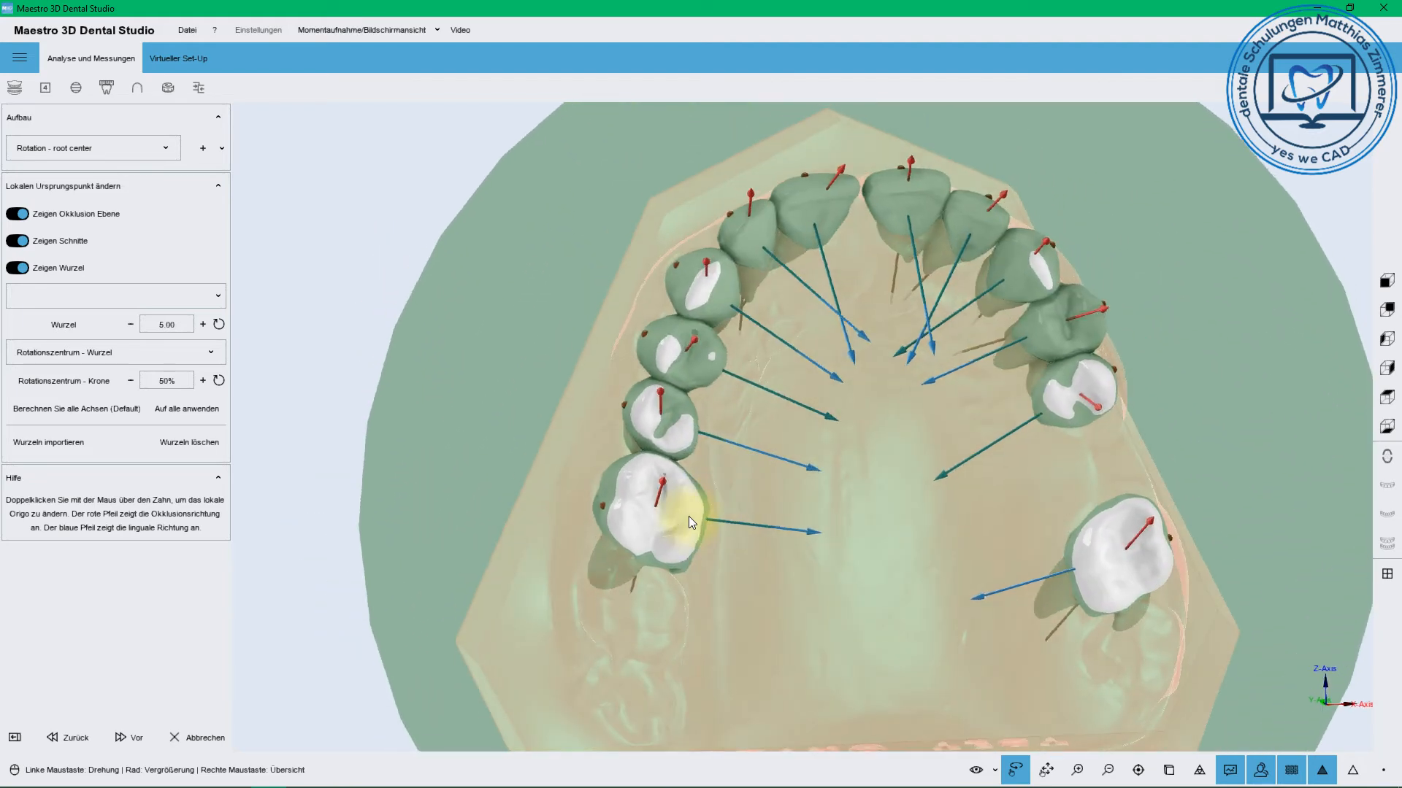
double_click(661, 511)
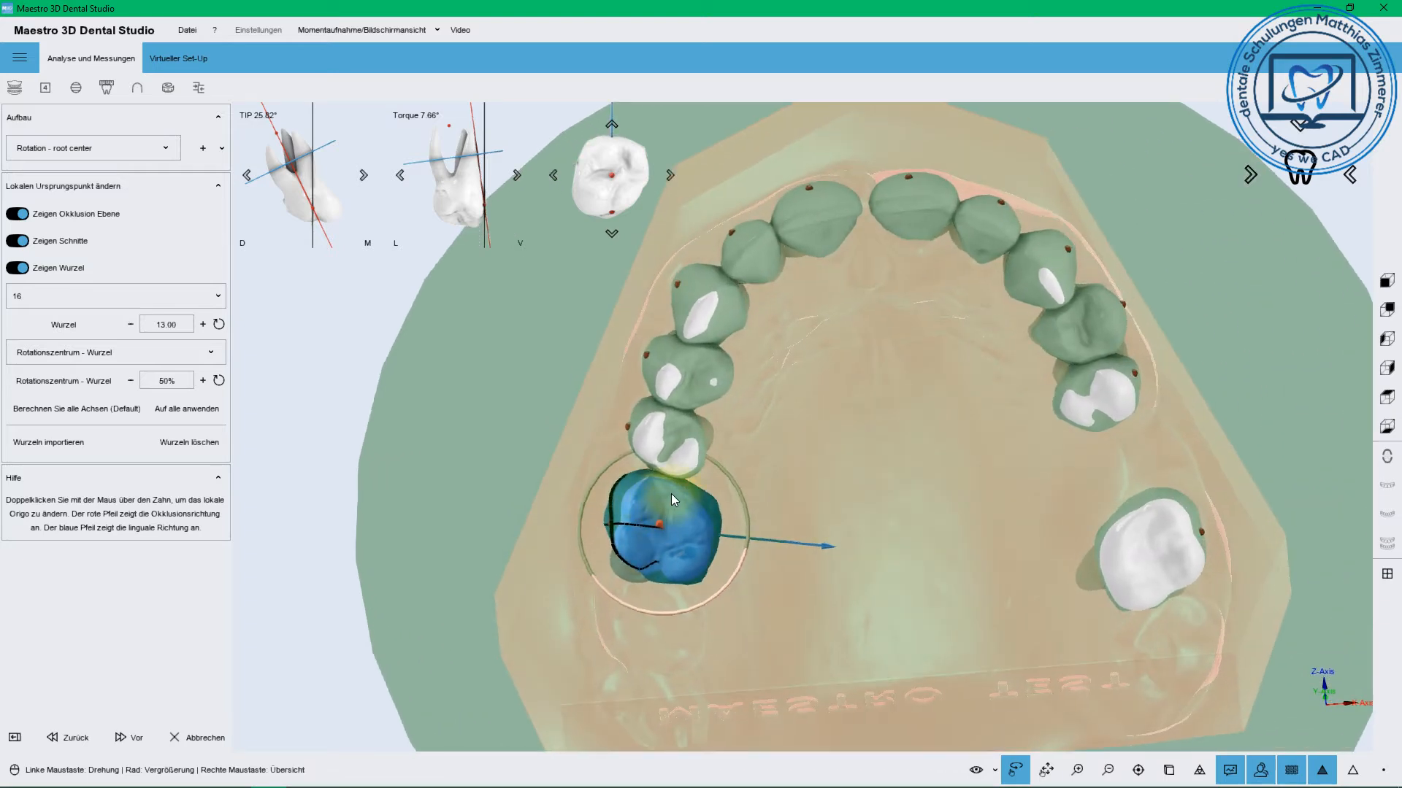
mouse_move(671, 493)
mouse_down()
mouse_move(673, 522)
mouse_move(622, 502)
mouse_move(664, 553)
mouse_move(690, 489)
mouse_move(681, 445)
mouse_move(672, 459)
mouse_up()
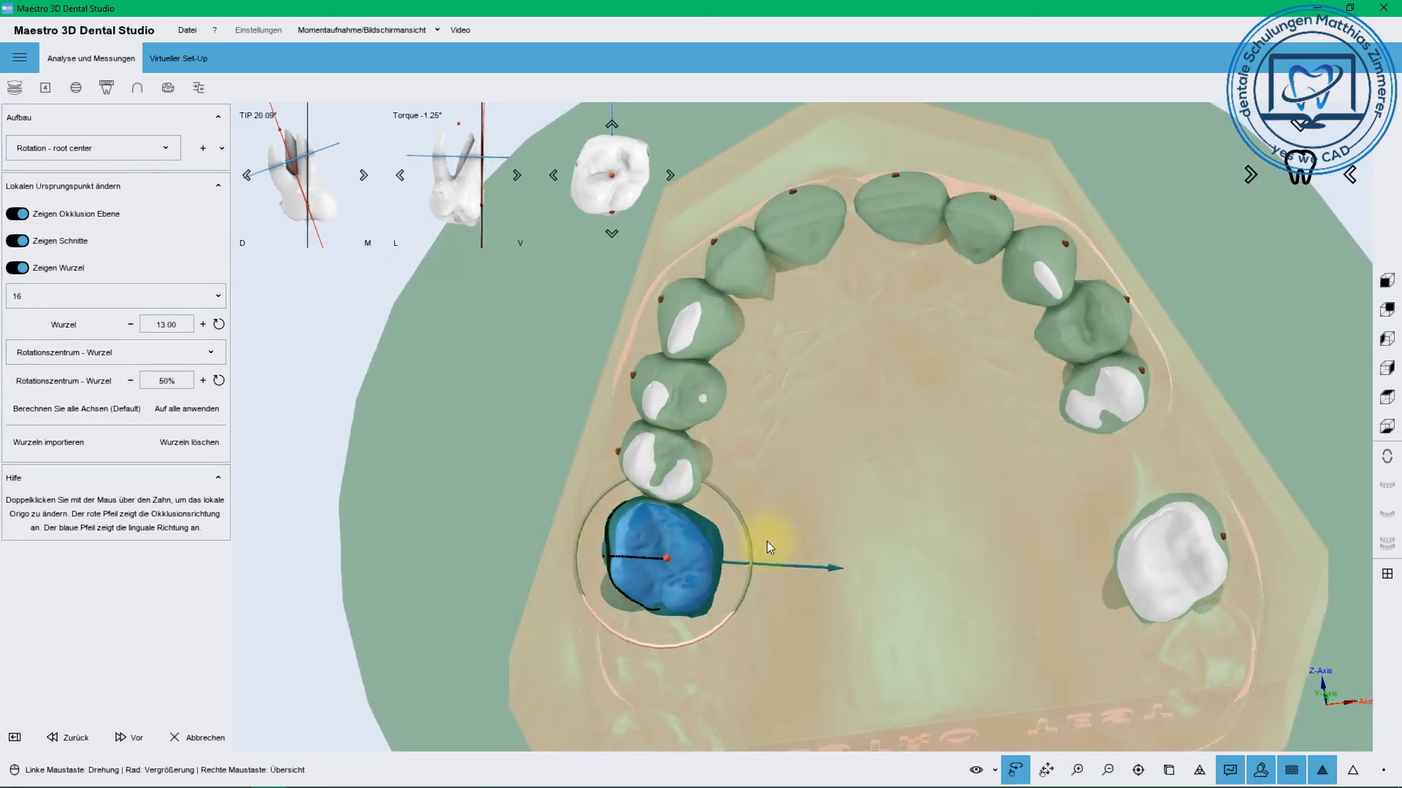
mouse_move(872, 786)
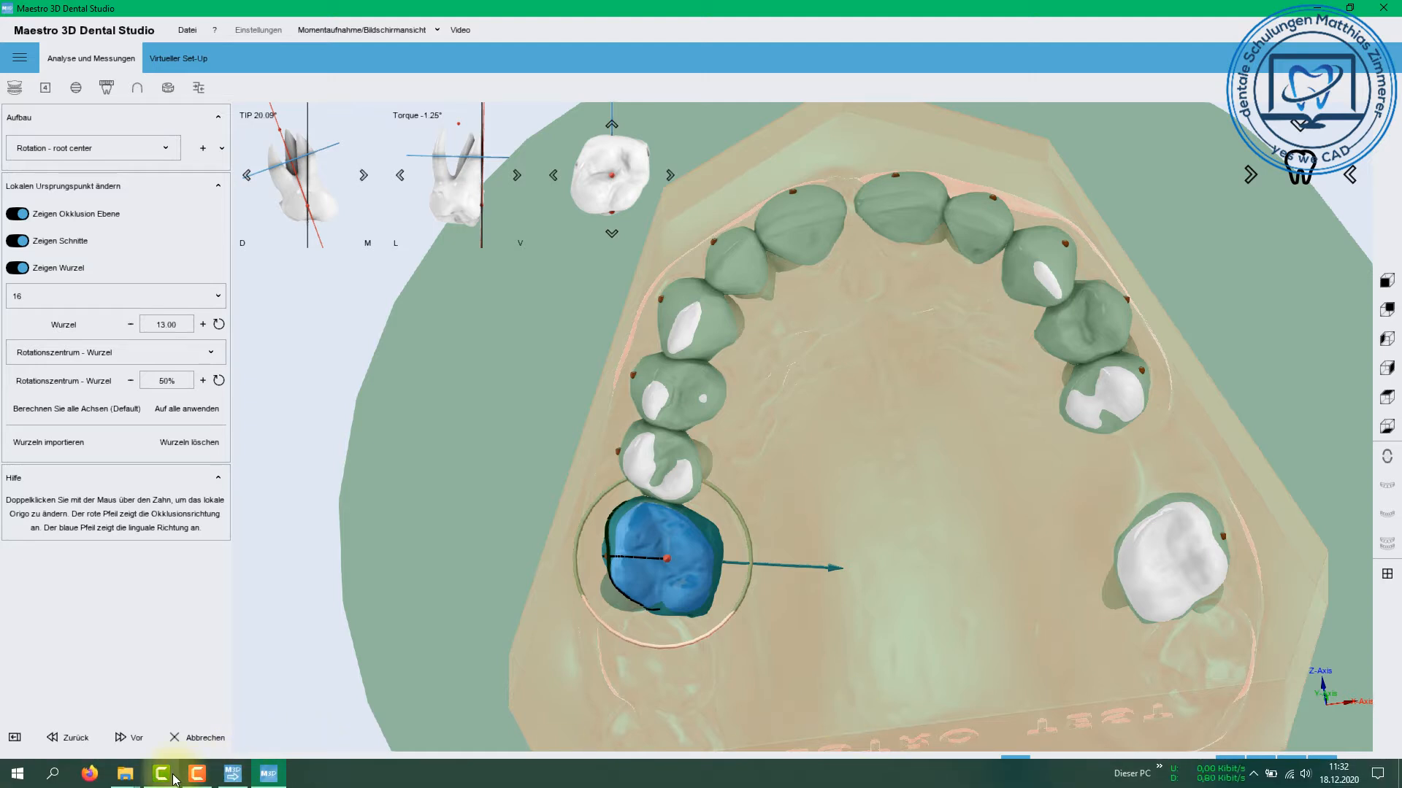
click(234, 773)
click(1327, 741)
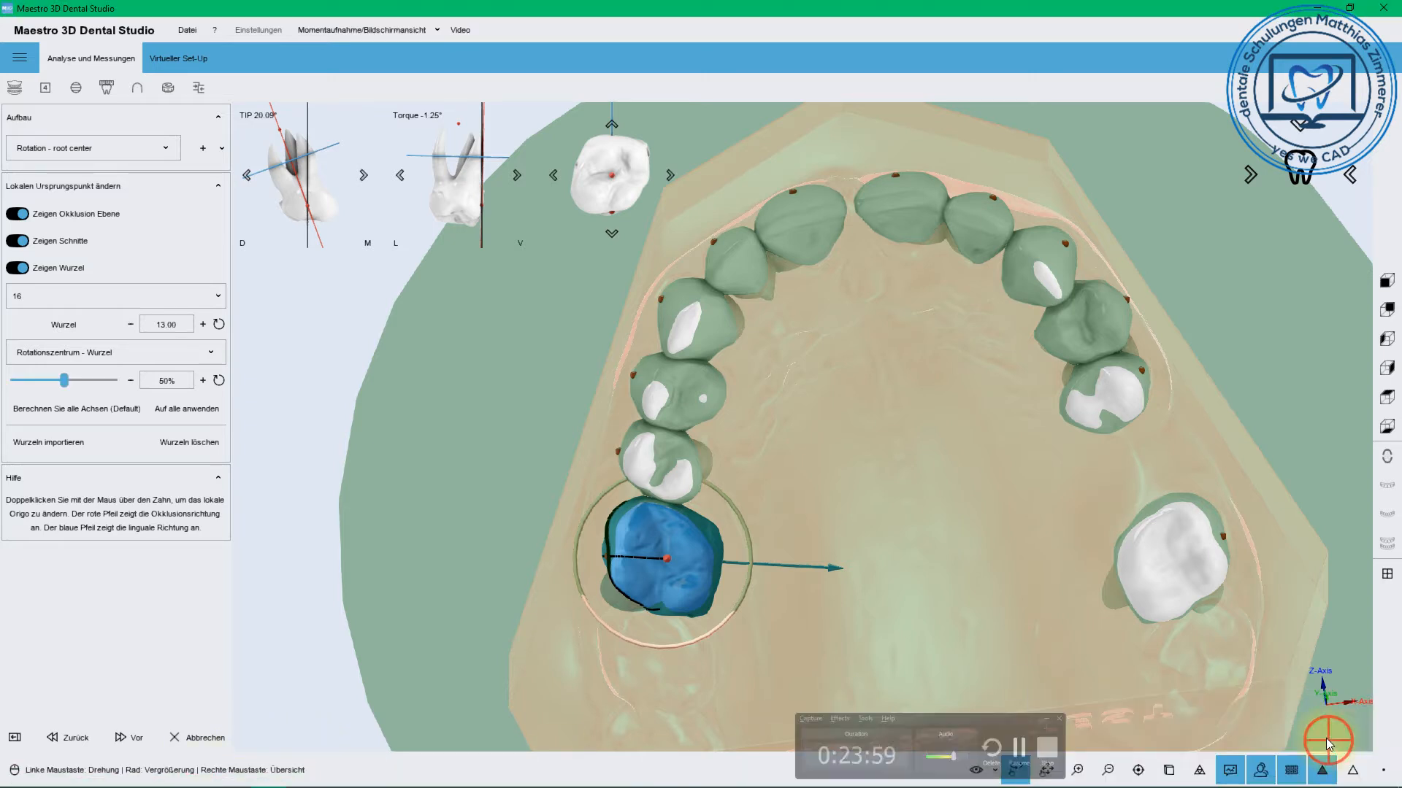
drag(765, 555, 511, 314)
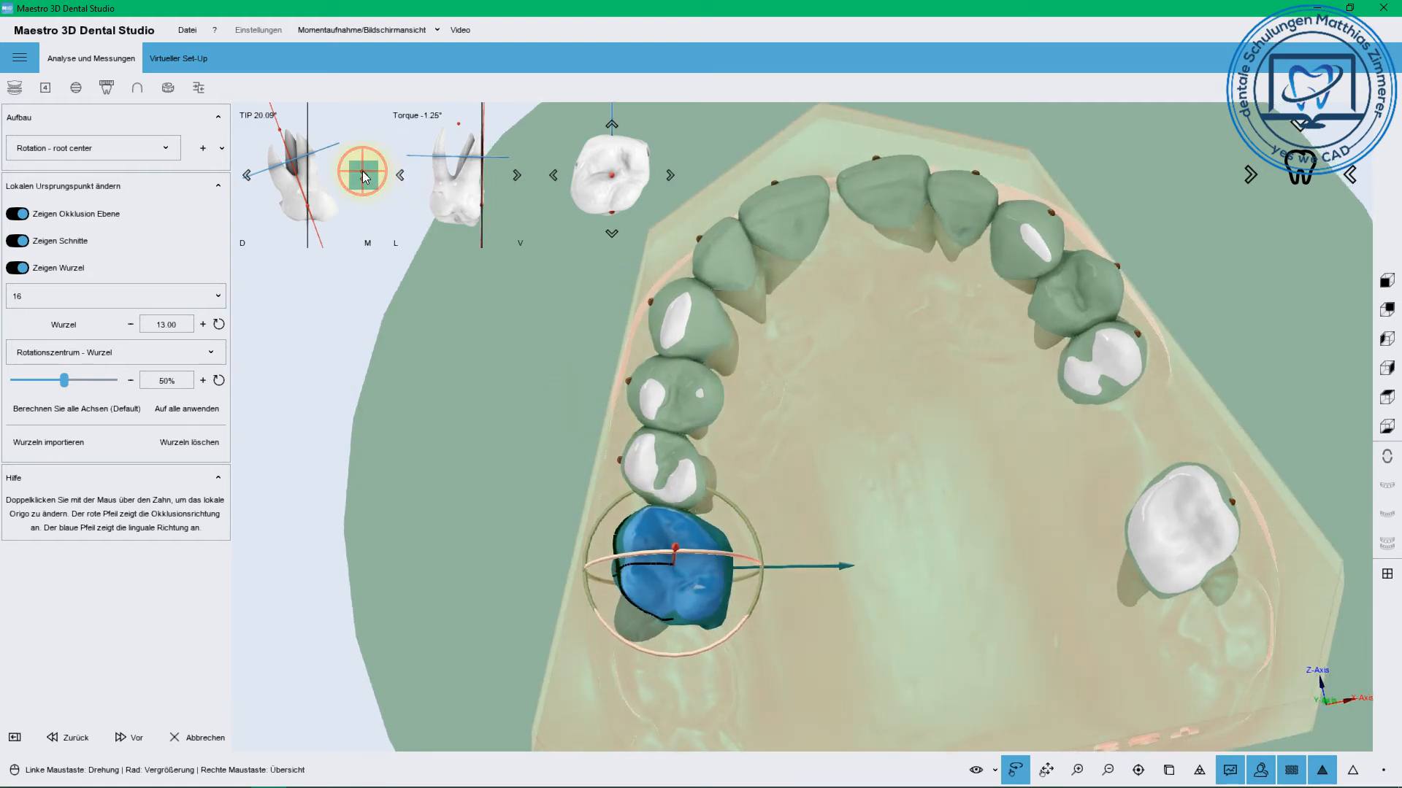
Tilt the local axis of tooth 16 to a tip of about 14°
click(363, 175)
click(362, 175)
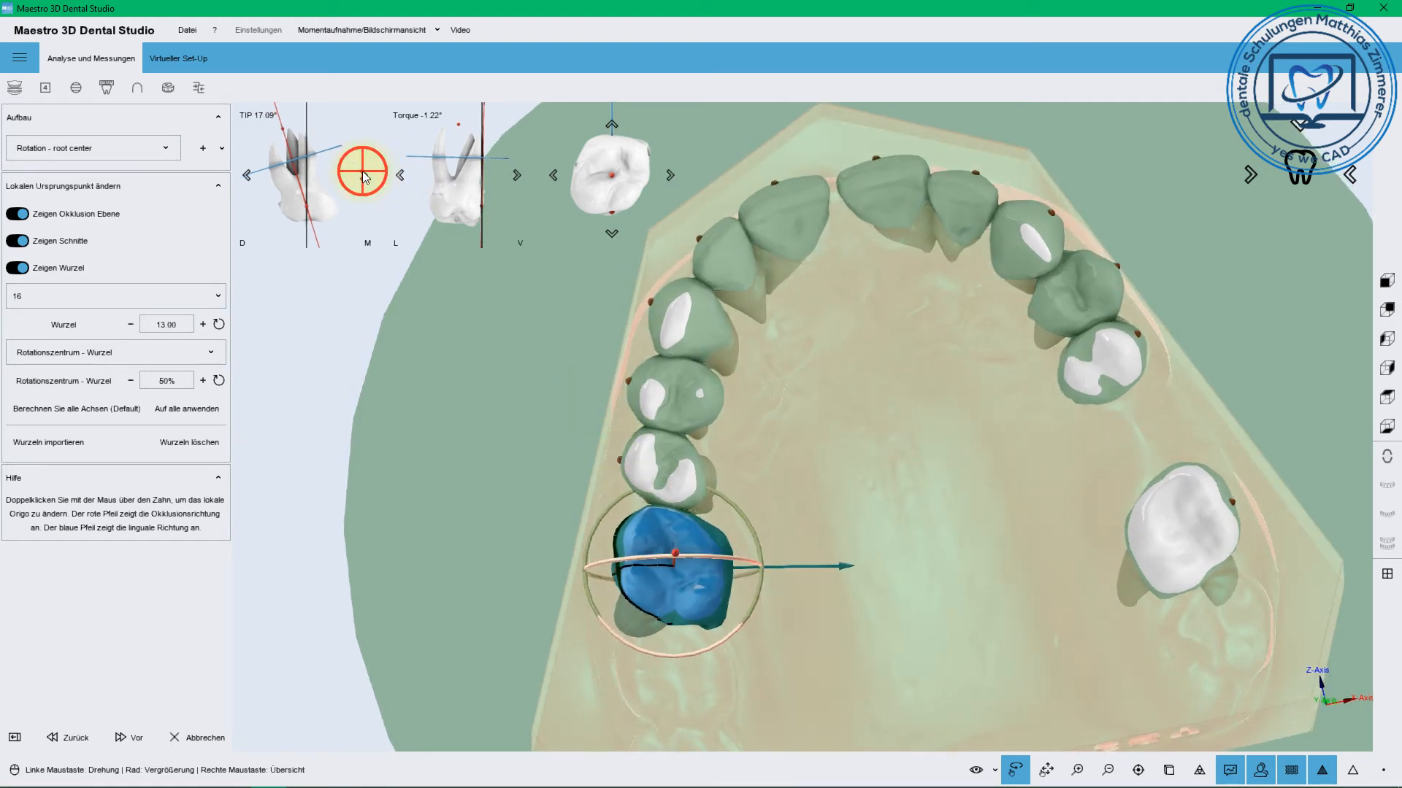
click(363, 175)
click(362, 175)
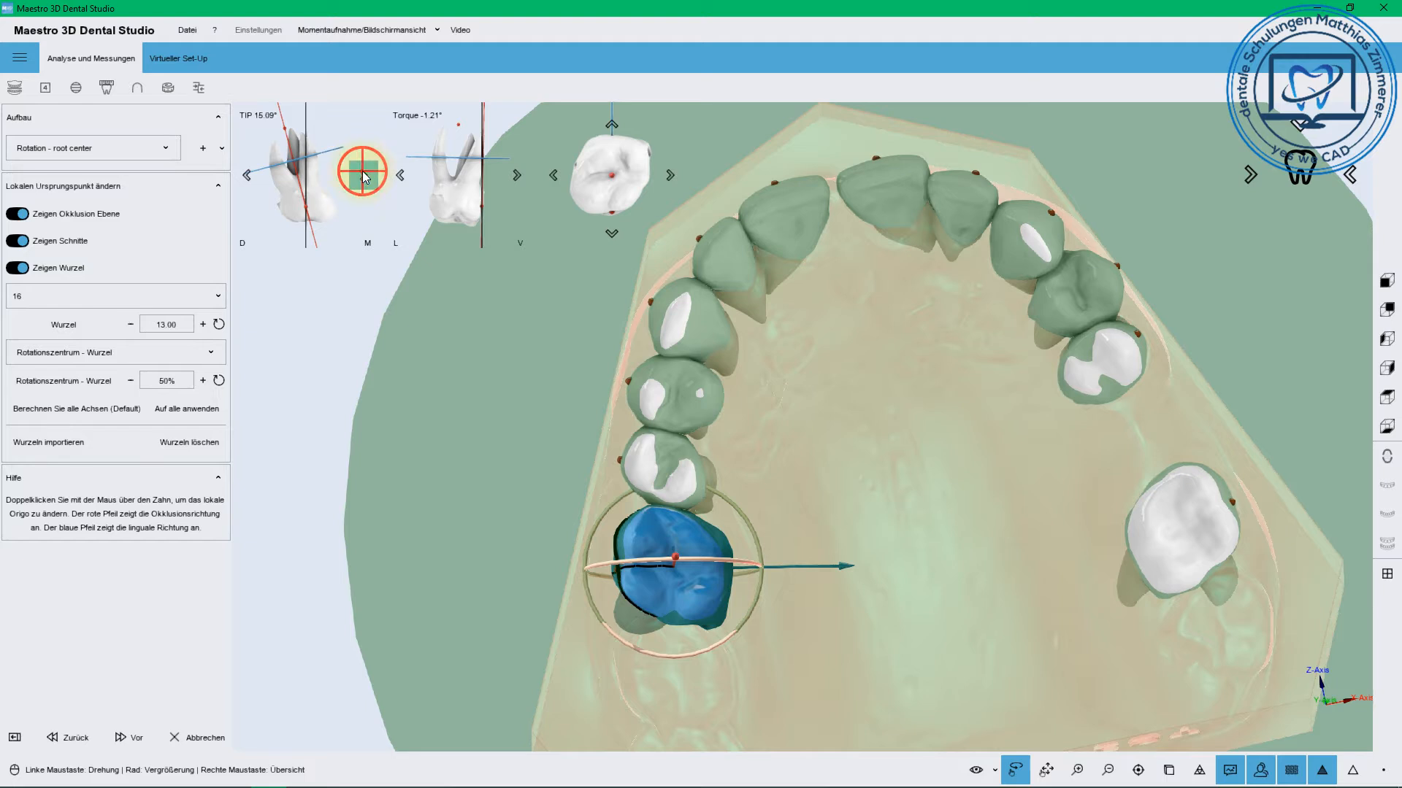
Try the crown as rotation center for tooth 16 and switch back to the root rotation center
click(203, 352)
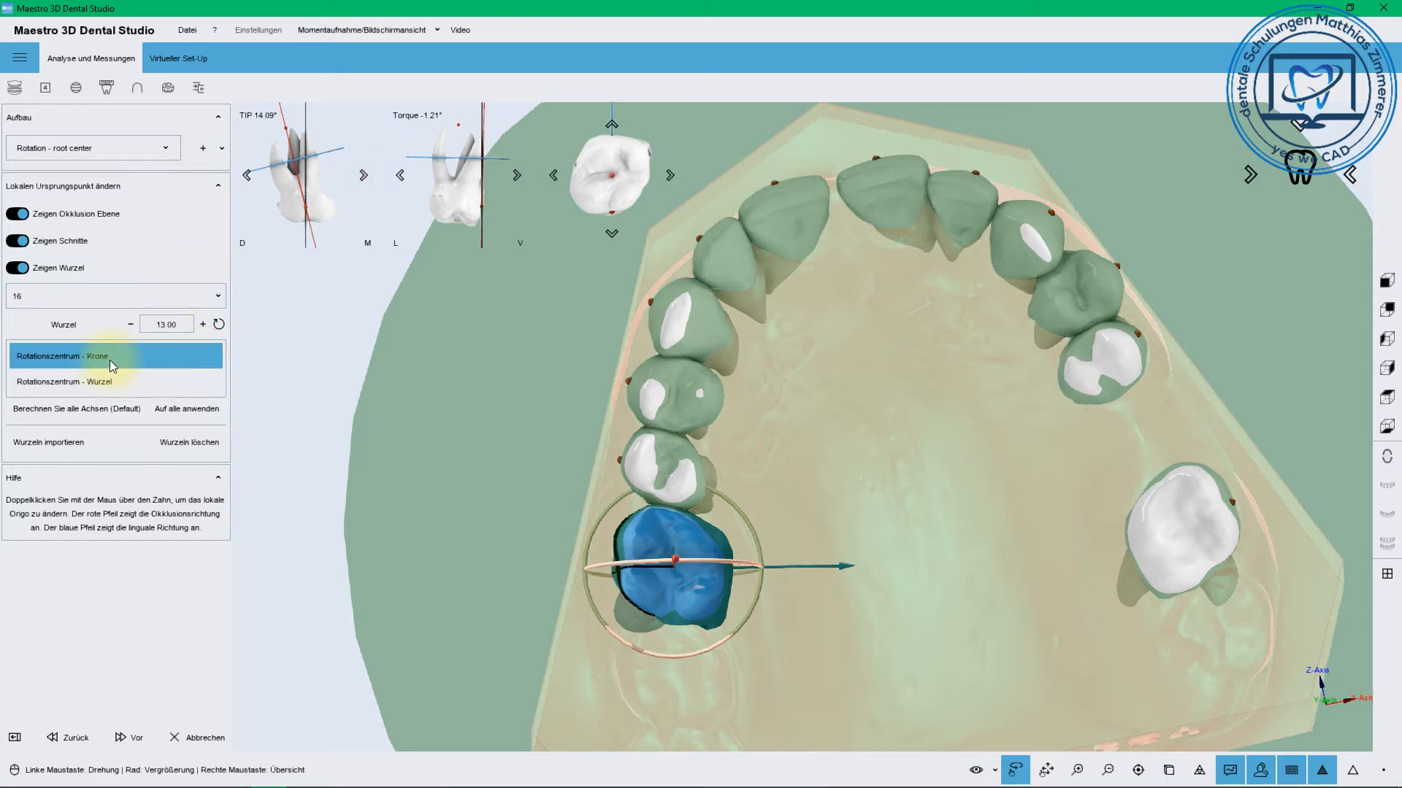
click(109, 358)
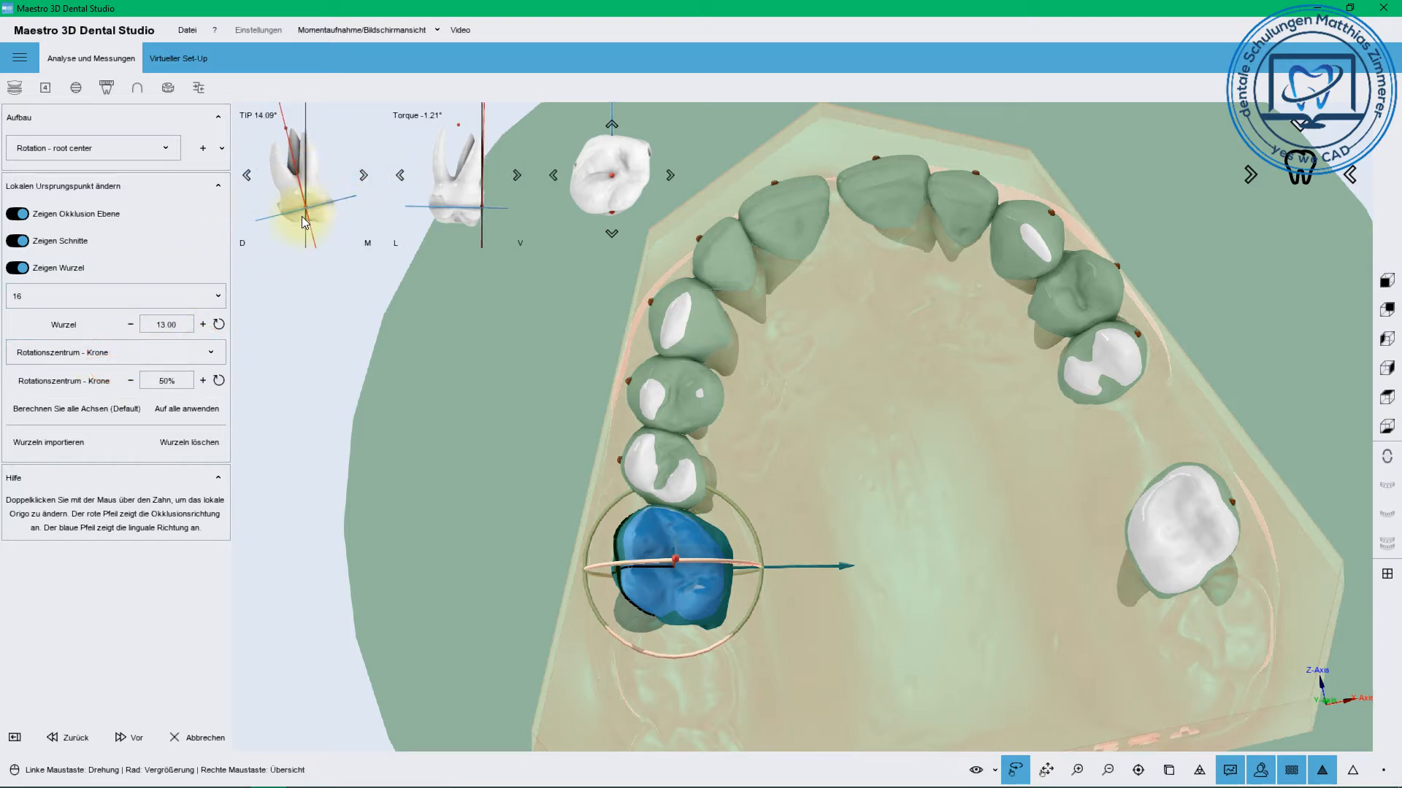
click(208, 352)
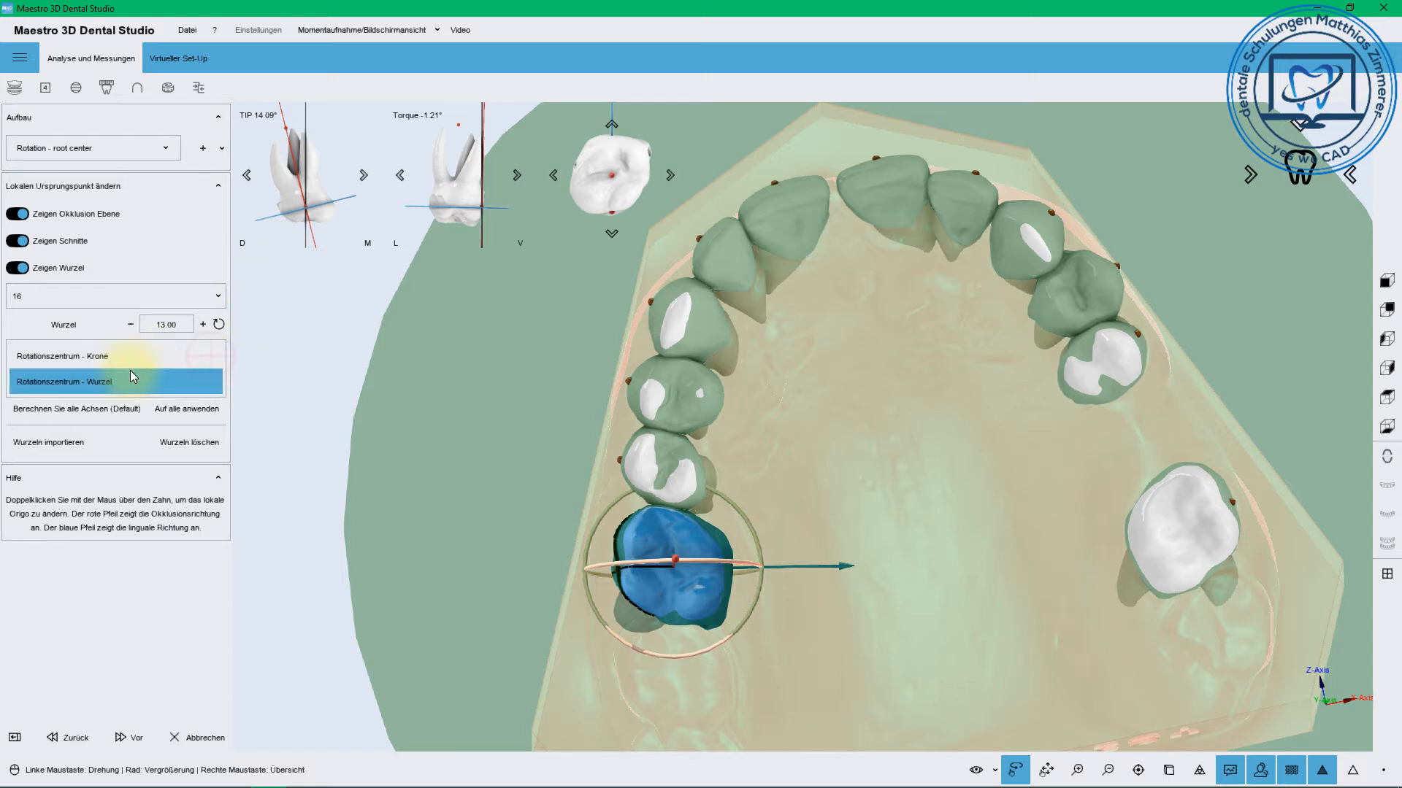
click(128, 381)
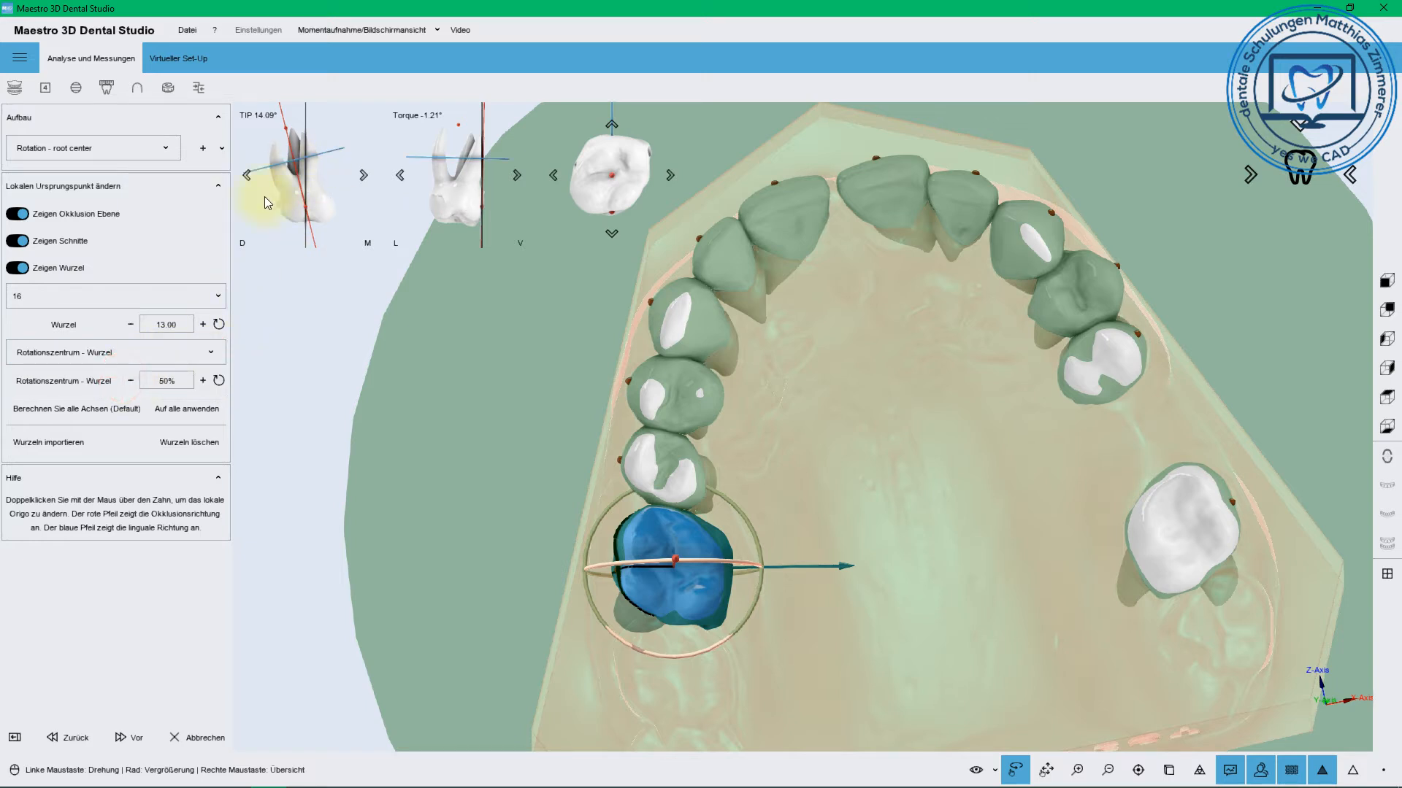
Try a root length of 17.00 for tooth 16, reset it to the default, and shorten the root to 11.00
click(203, 325)
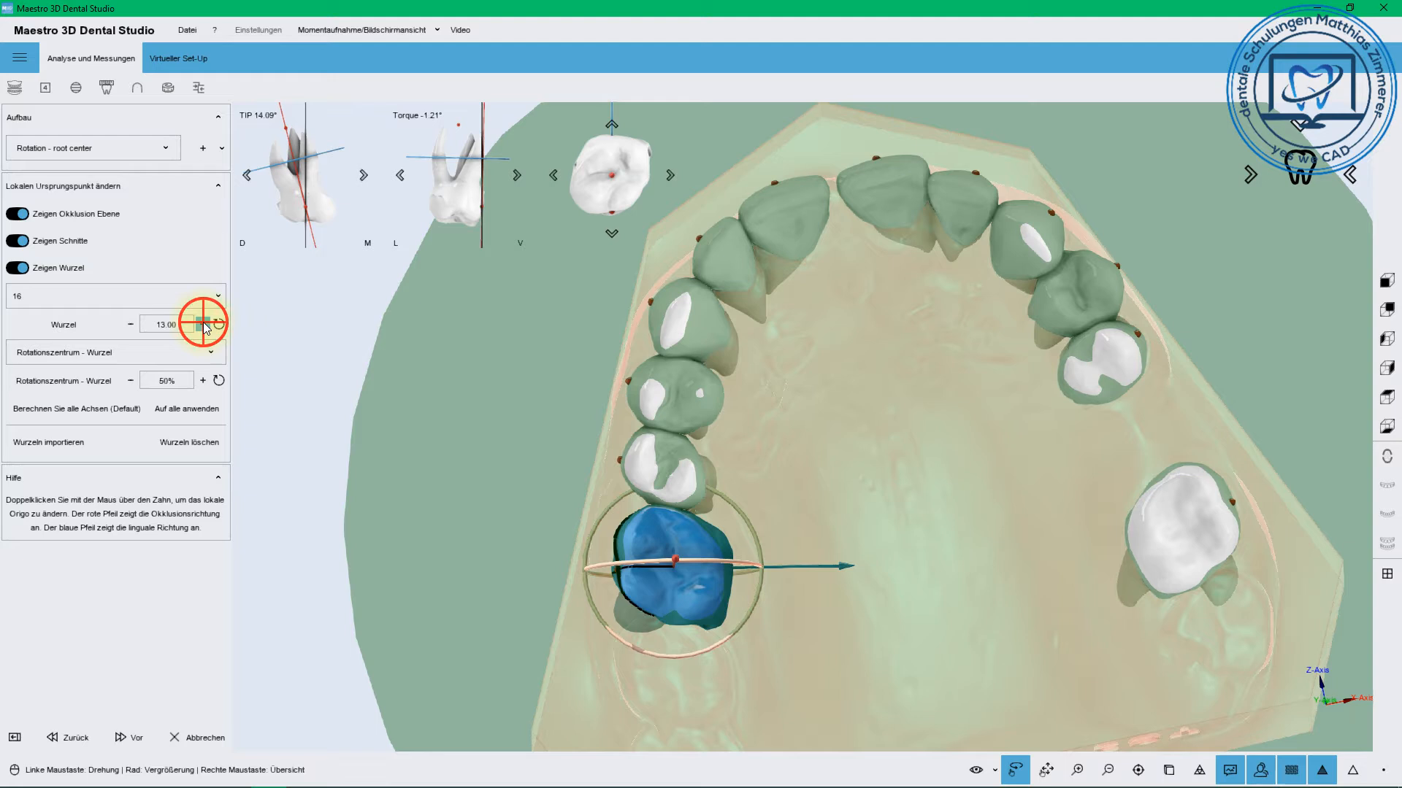
click(203, 324)
click(203, 324)
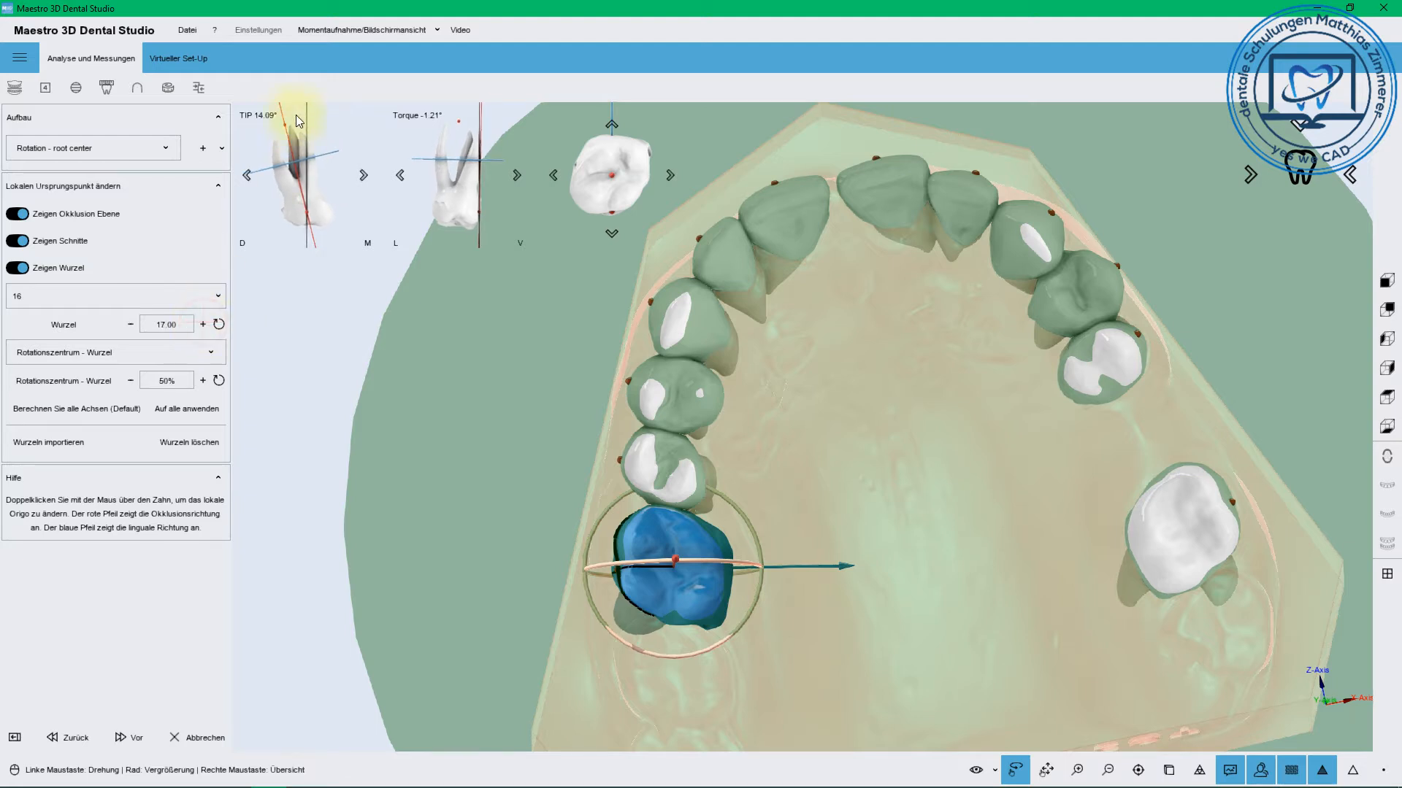
click(218, 326)
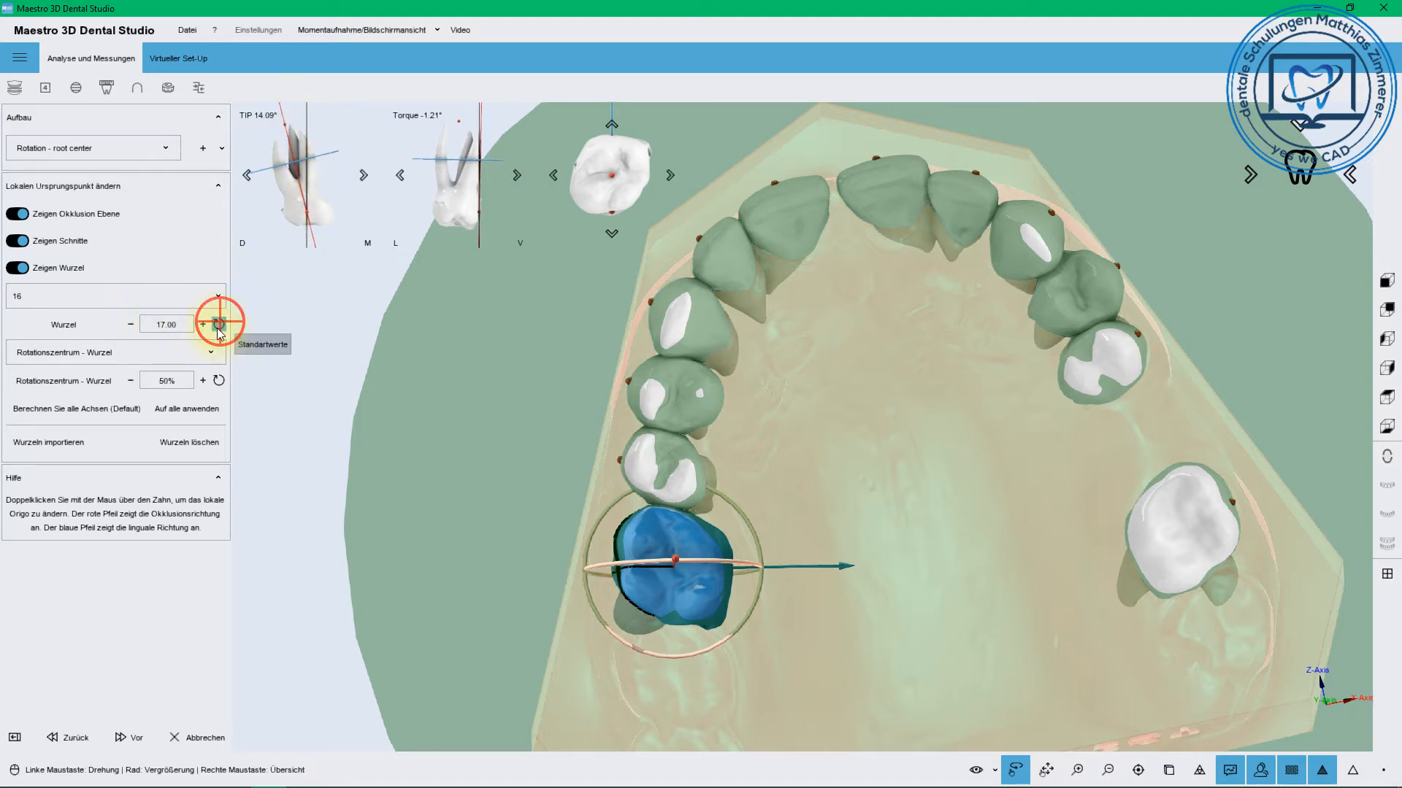
click(131, 324)
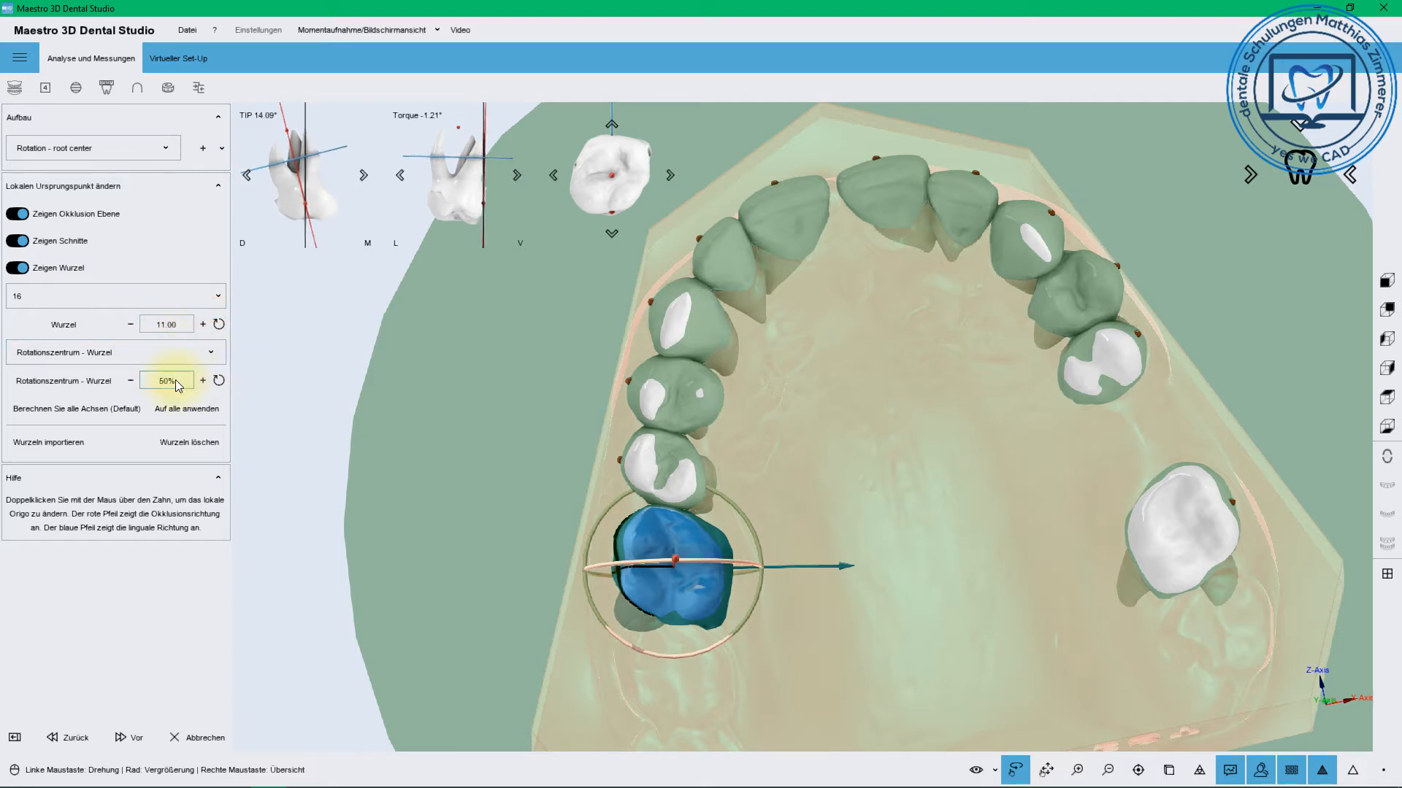
Move the root rotation center of tooth 16 to 80%
click(202, 381)
click(203, 381)
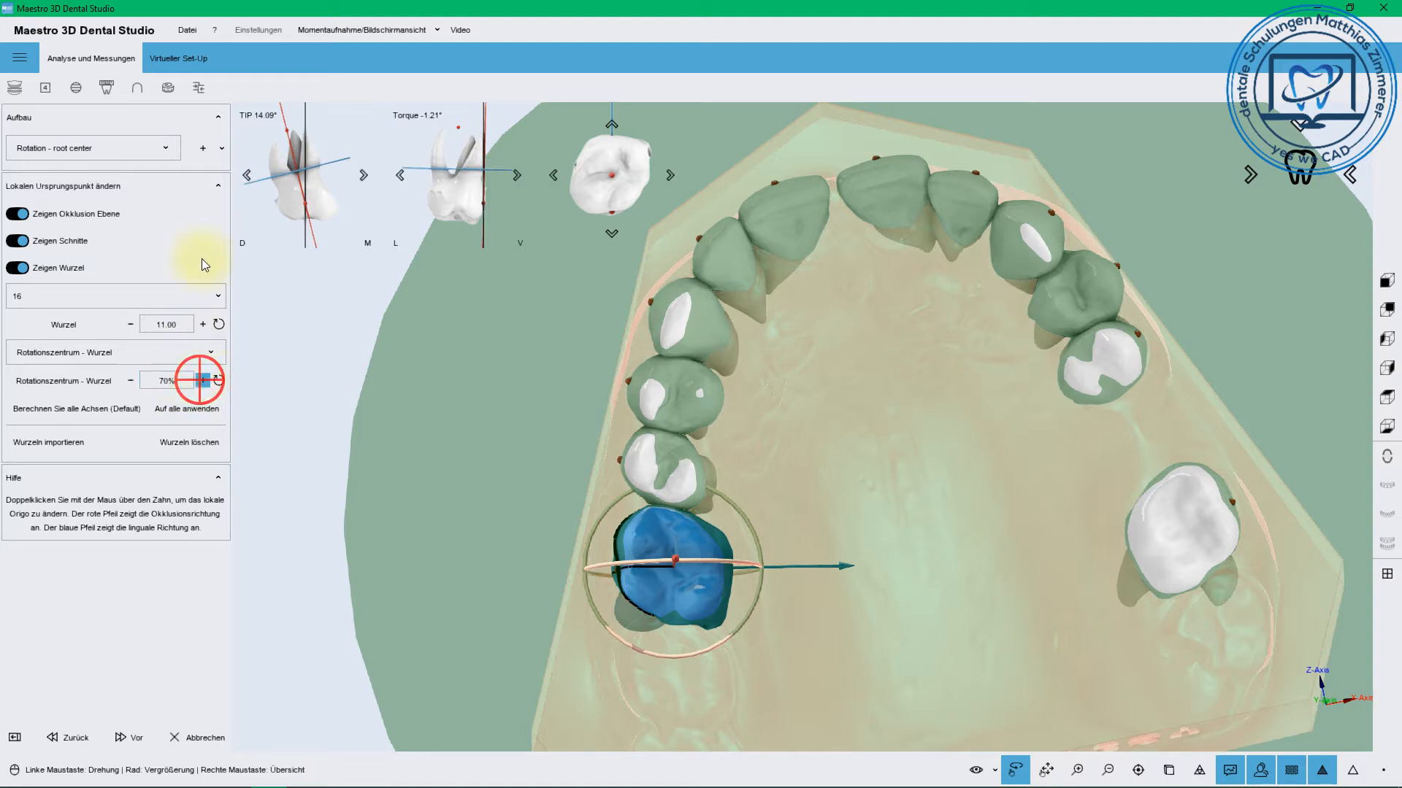
click(203, 381)
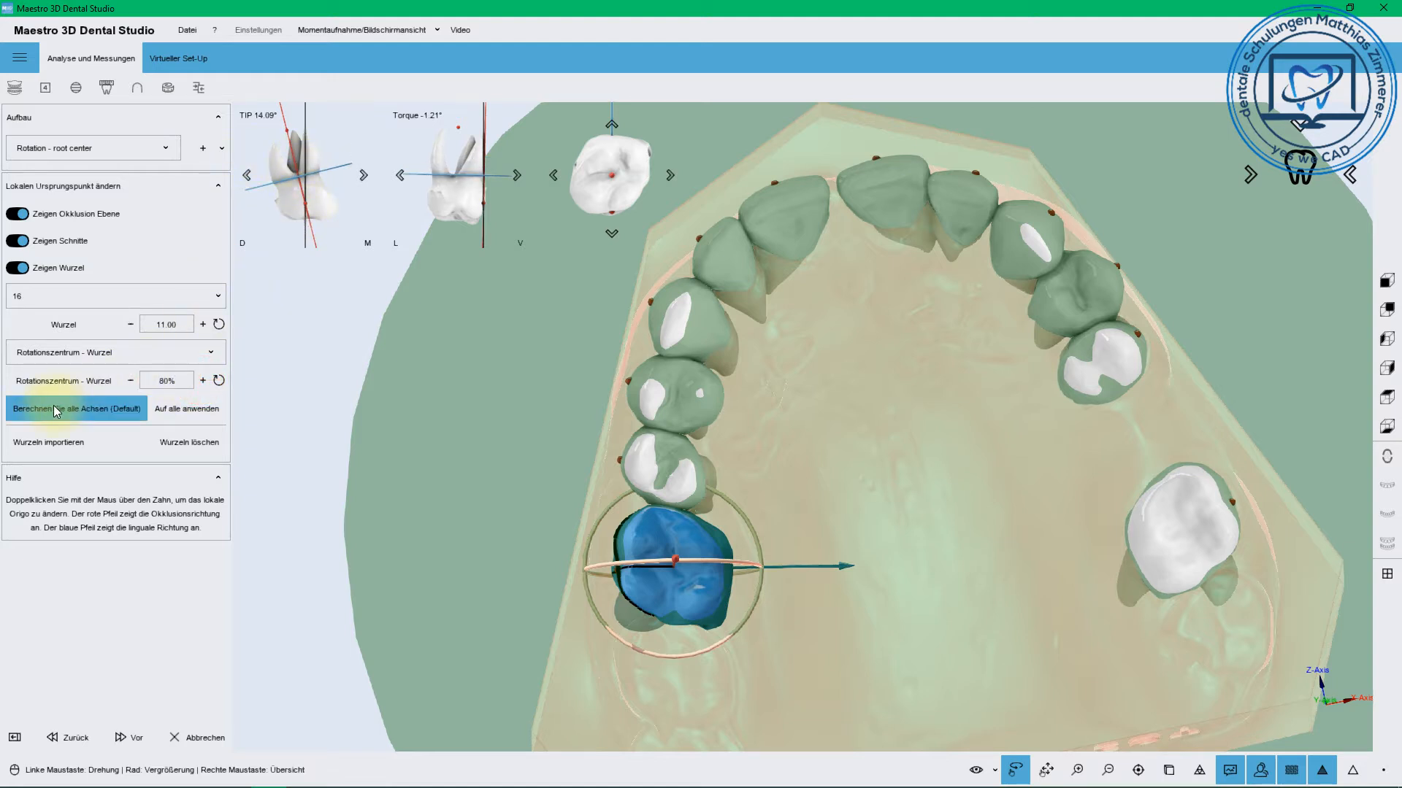
Recalculate all tooth axes with the default method and apply the current settings to all teeth
click(106, 411)
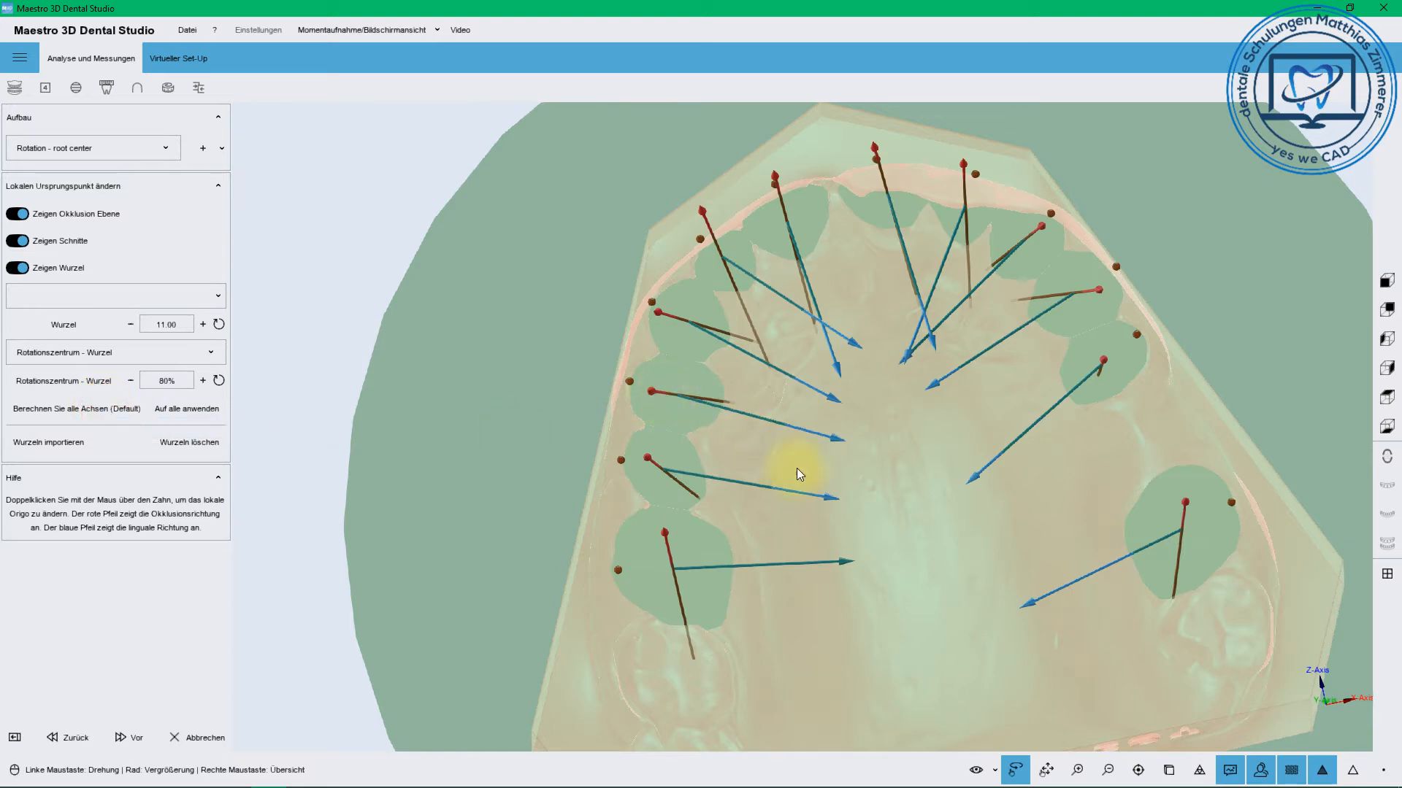
mouse_move(798, 467)
mouse_down()
mouse_move(649, 430)
mouse_move(666, 386)
mouse_move(759, 288)
mouse_move(711, 387)
mouse_move(655, 429)
mouse_move(404, 424)
mouse_up()
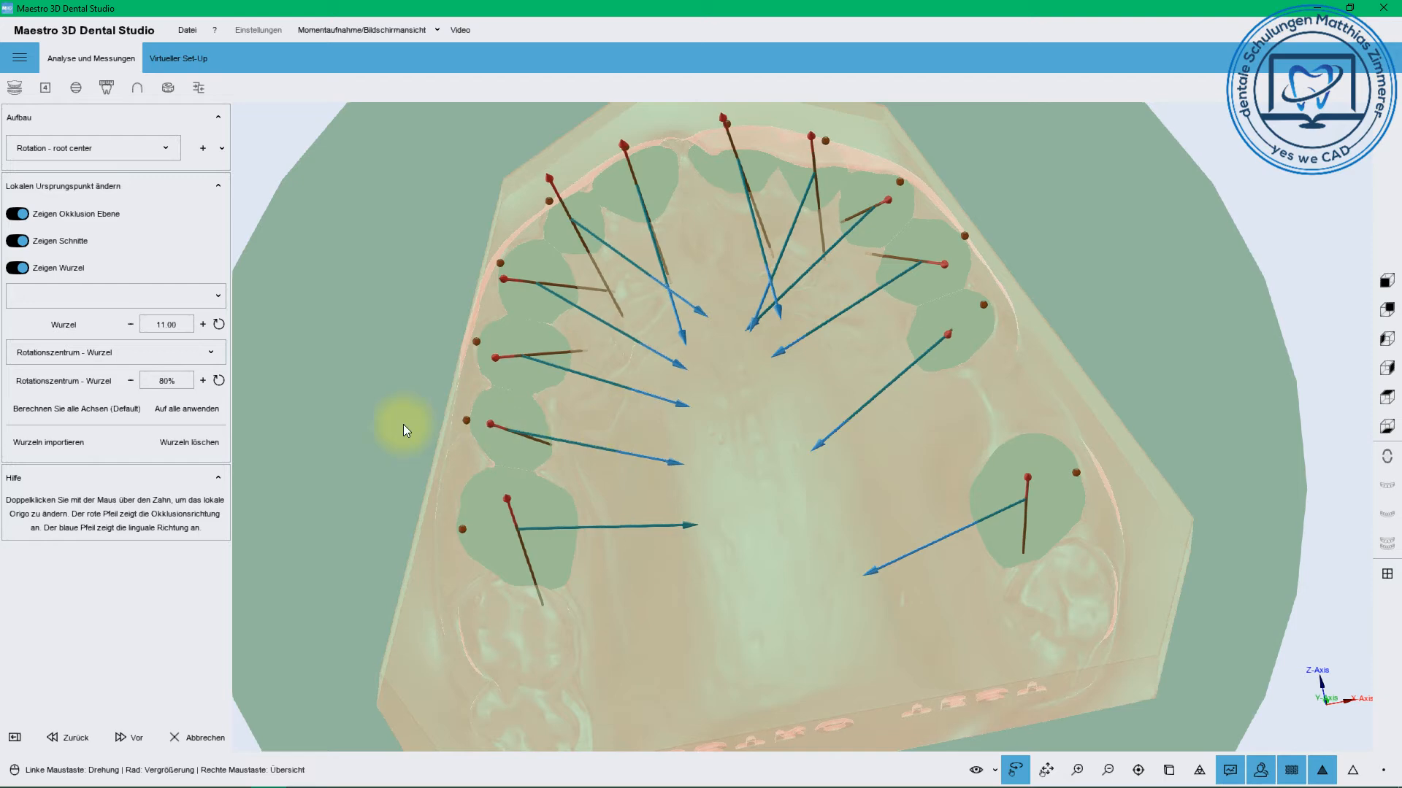
click(193, 410)
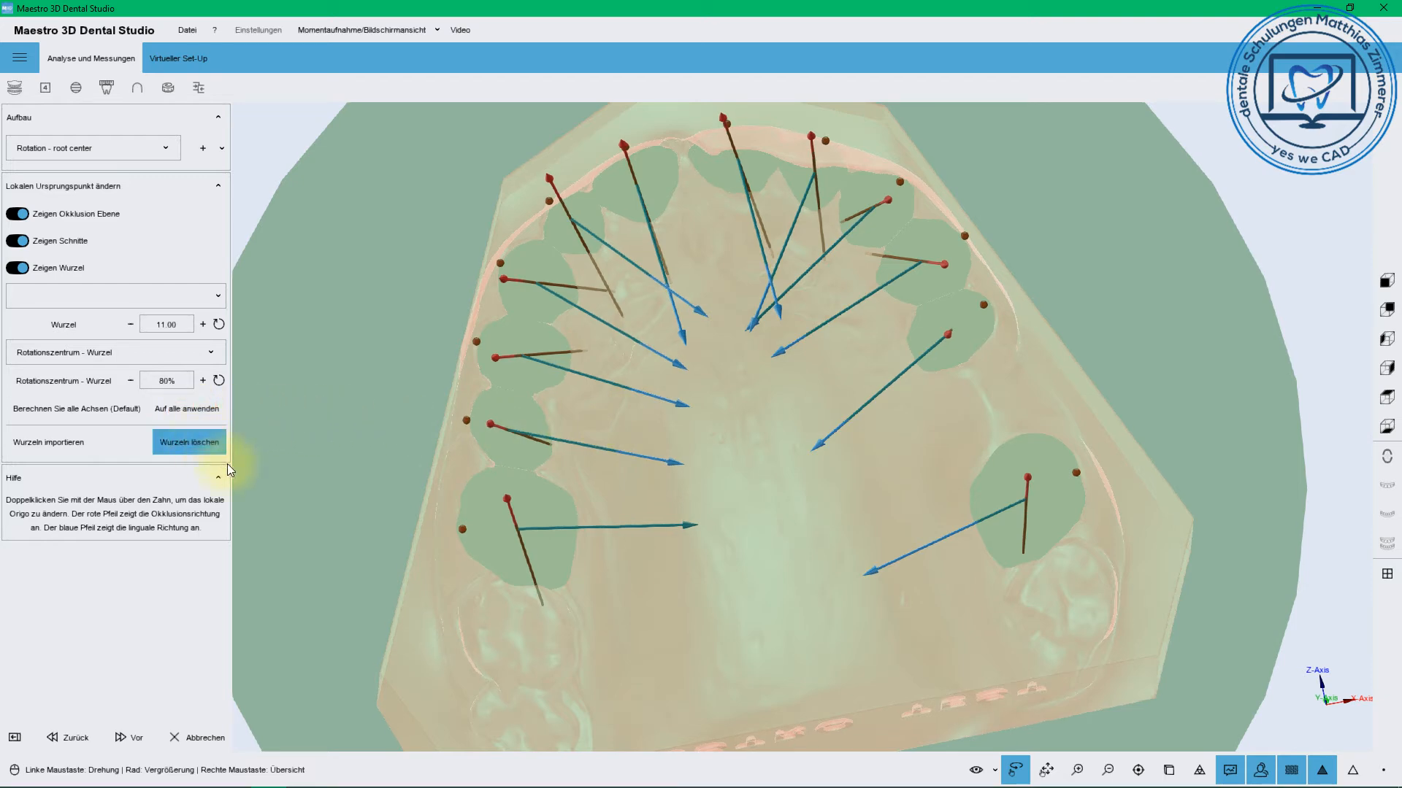
mouse_move(467, 523)
mouse_down()
mouse_move(564, 384)
mouse_move(397, 396)
mouse_move(423, 448)
mouse_move(502, 432)
mouse_up()
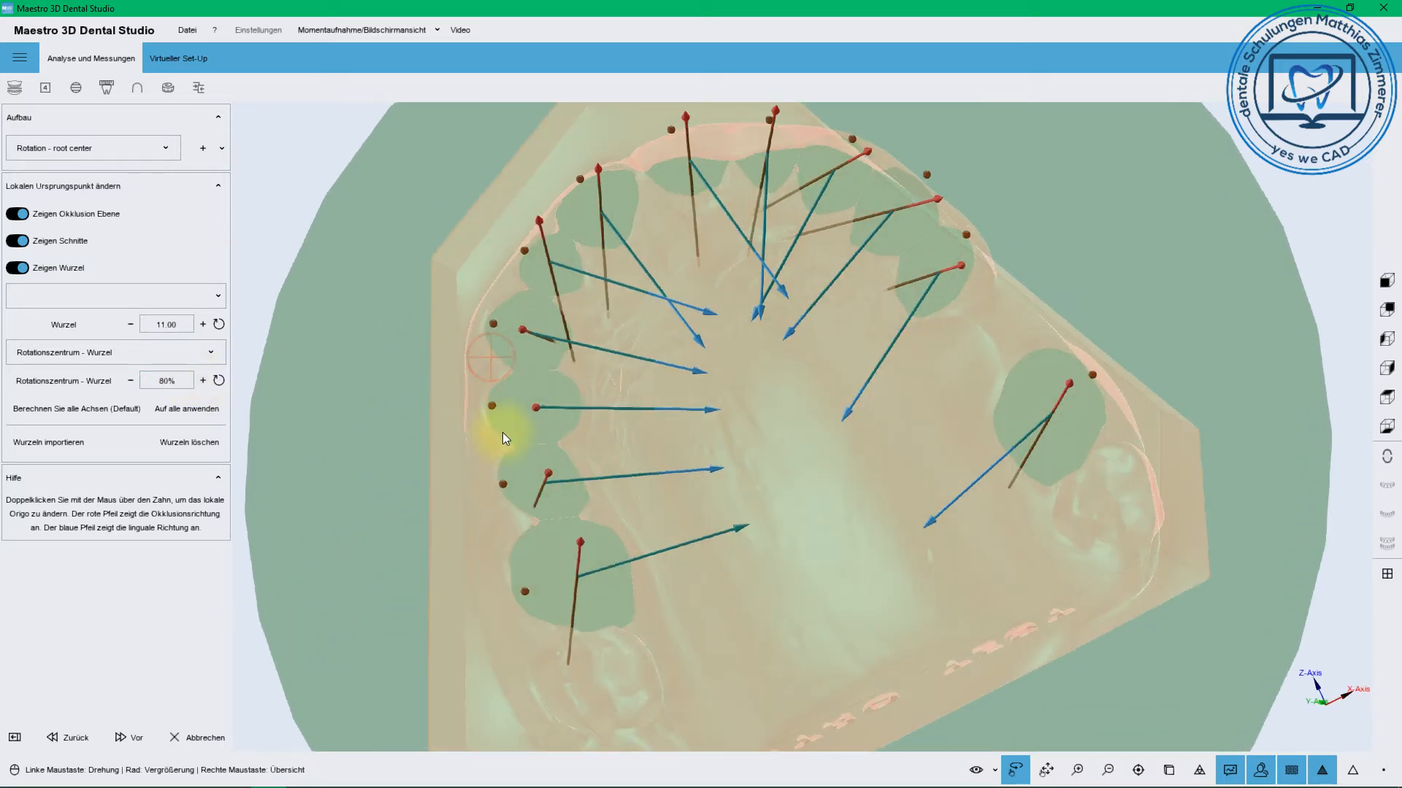
Hide the gingiva and show it again, check the teeth visibility, and examine the recalculated axes
click(993, 771)
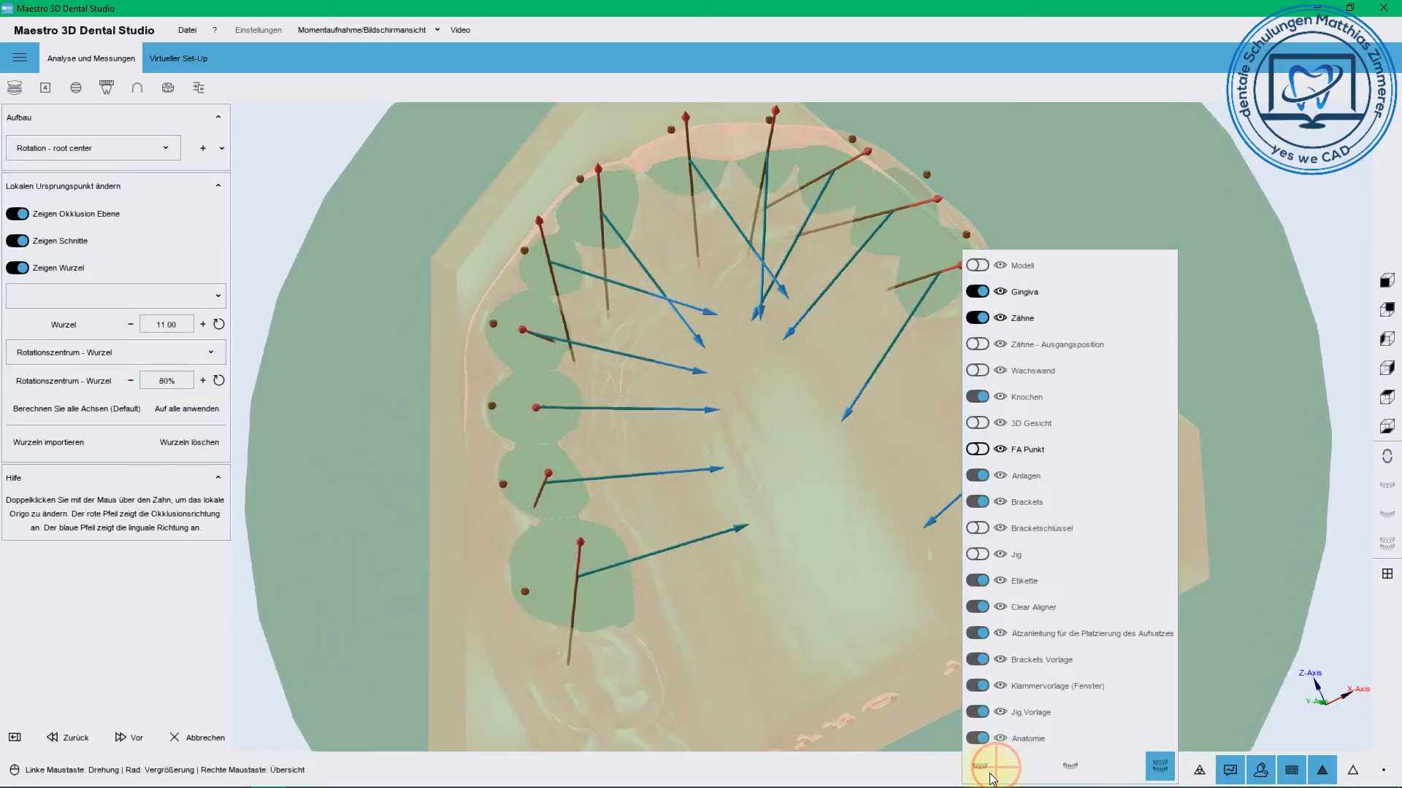
click(976, 291)
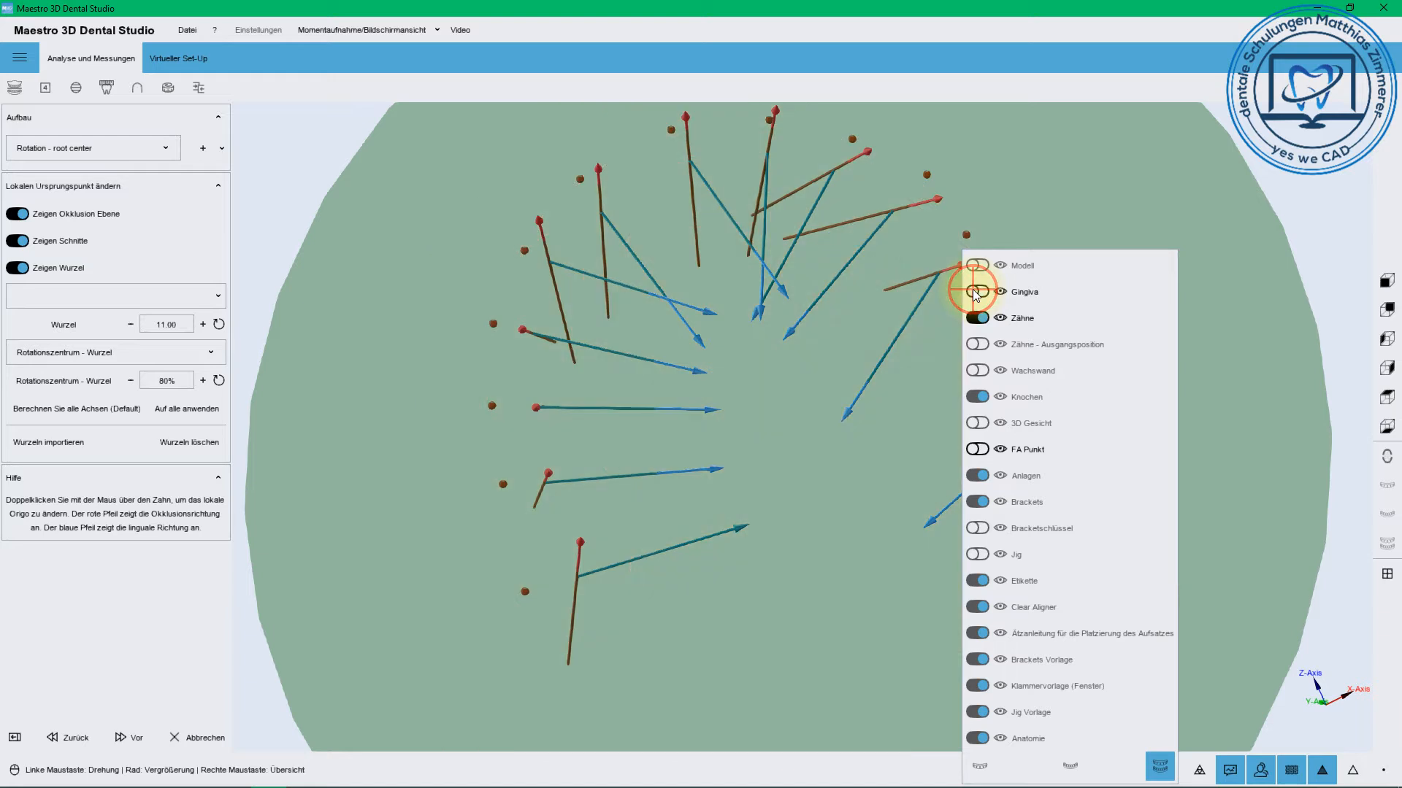
click(976, 292)
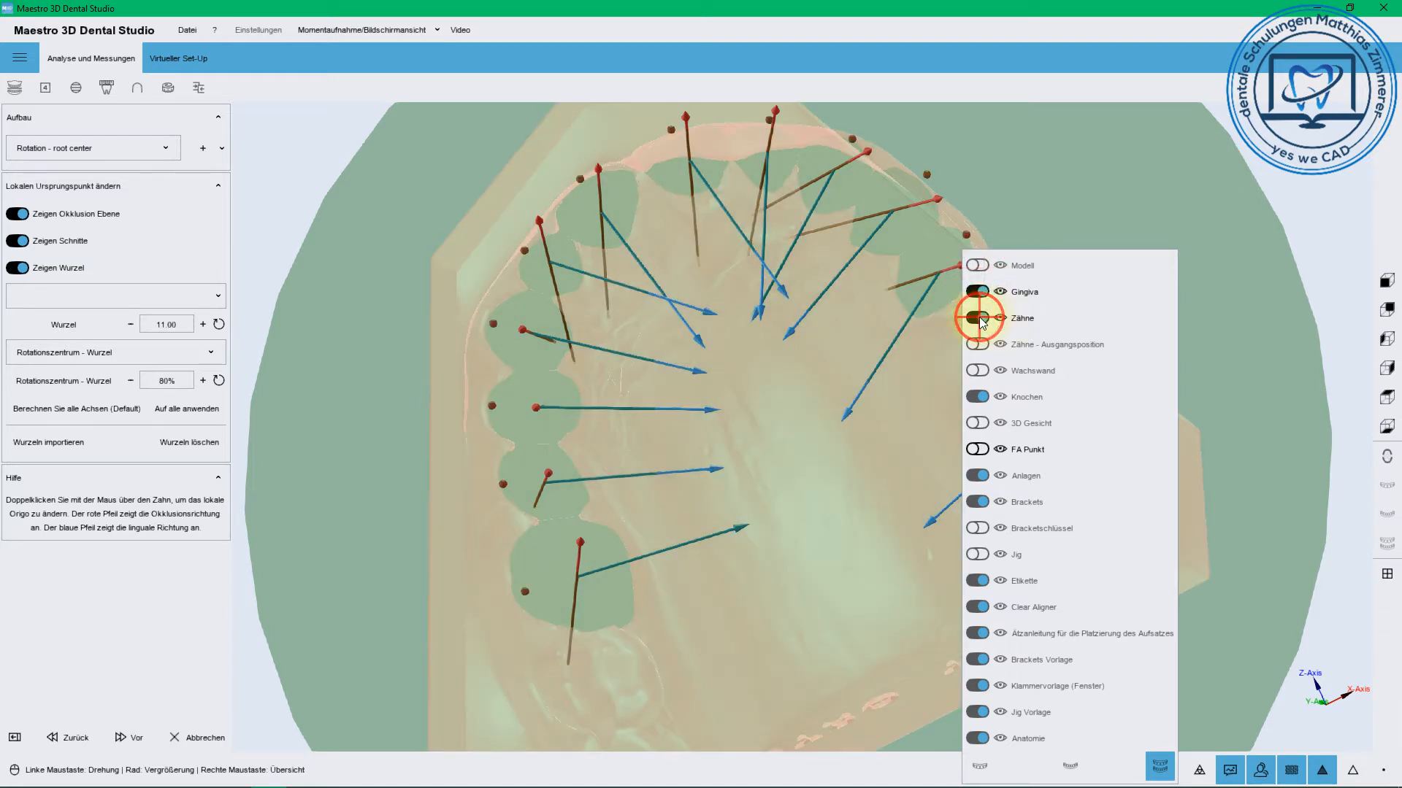
drag(983, 323, 1026, 323)
drag(691, 467, 661, 457)
drag(588, 540, 697, 621)
click(670, 430)
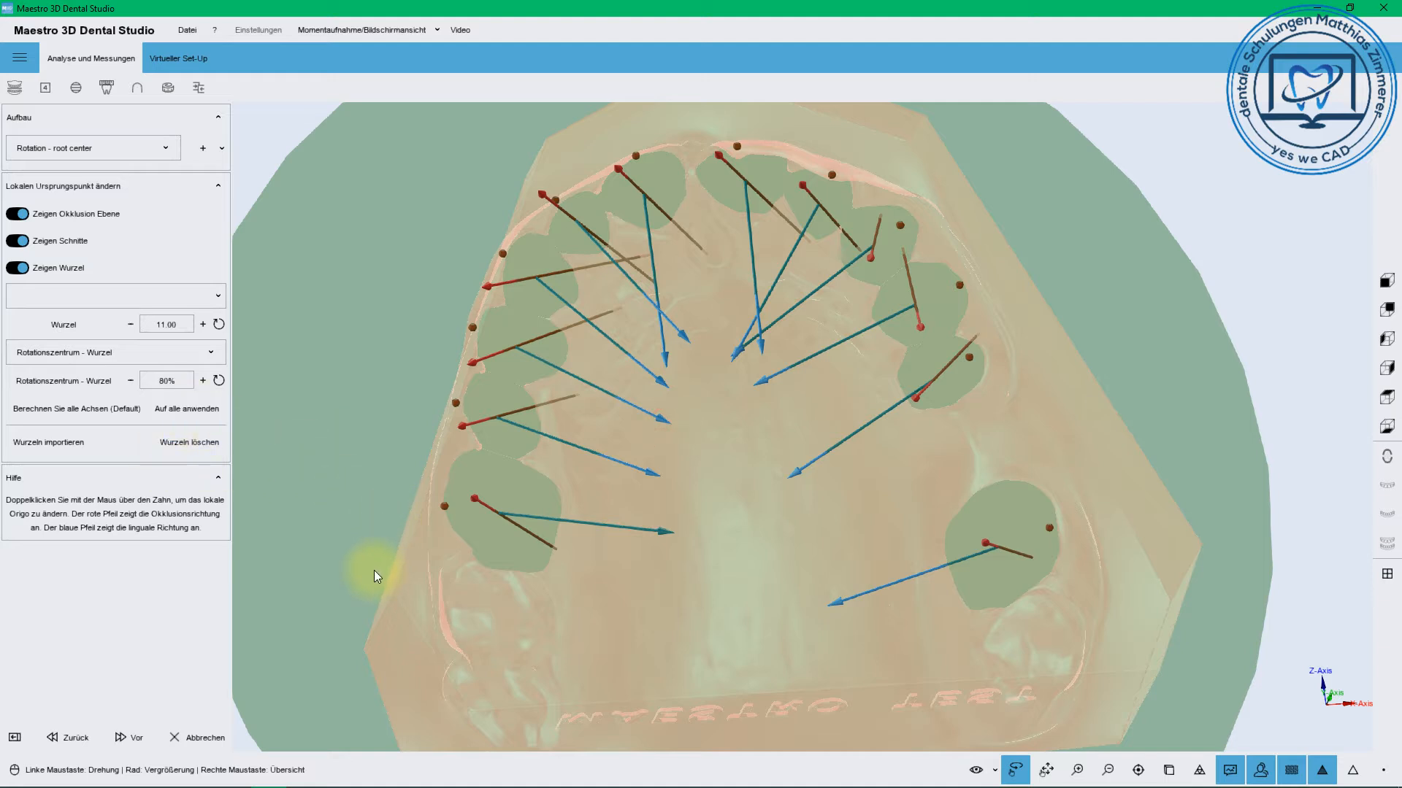
Hide the occlusal plane and examine the tooth axes from the side of the model
drag(670, 657, 1033, 241)
click(16, 214)
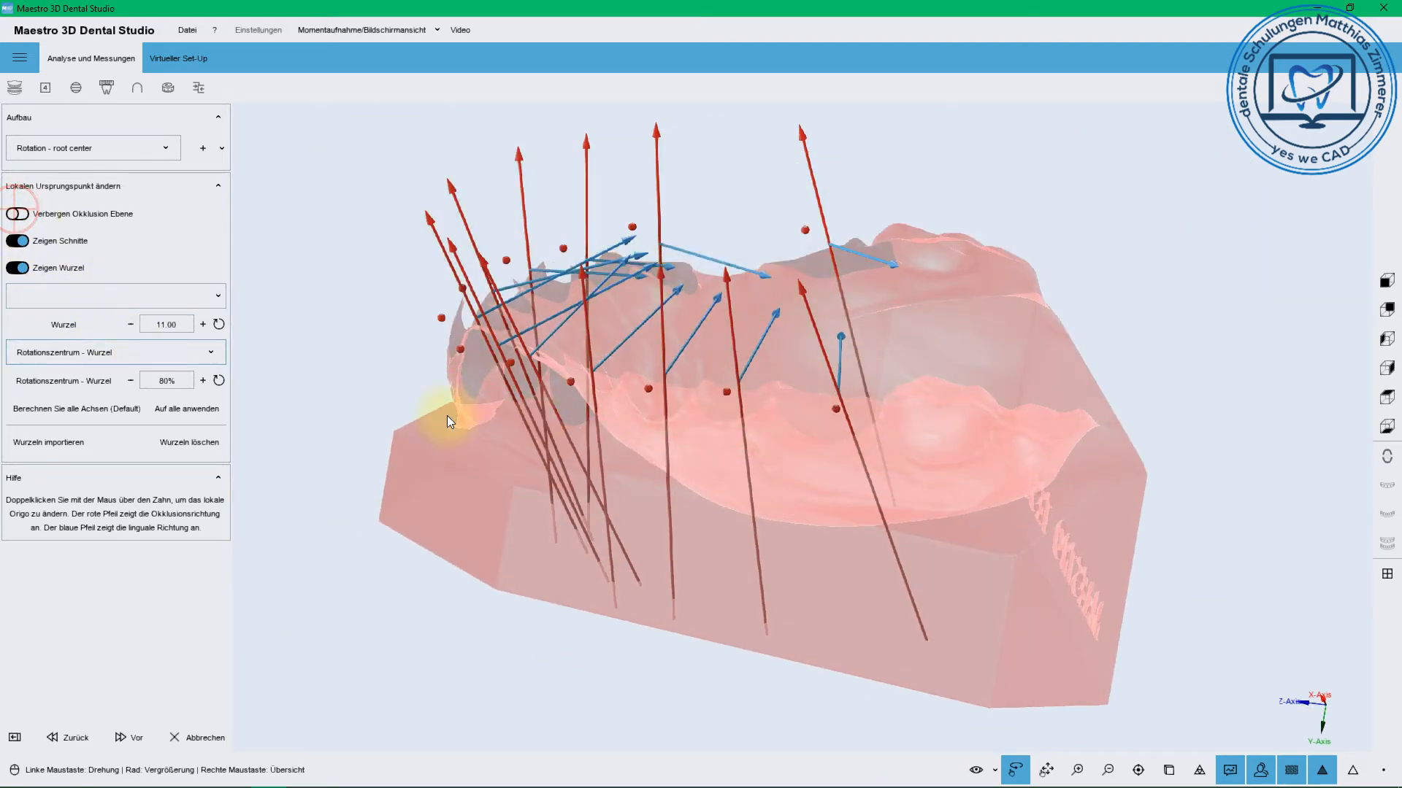
drag(572, 460, 686, 452)
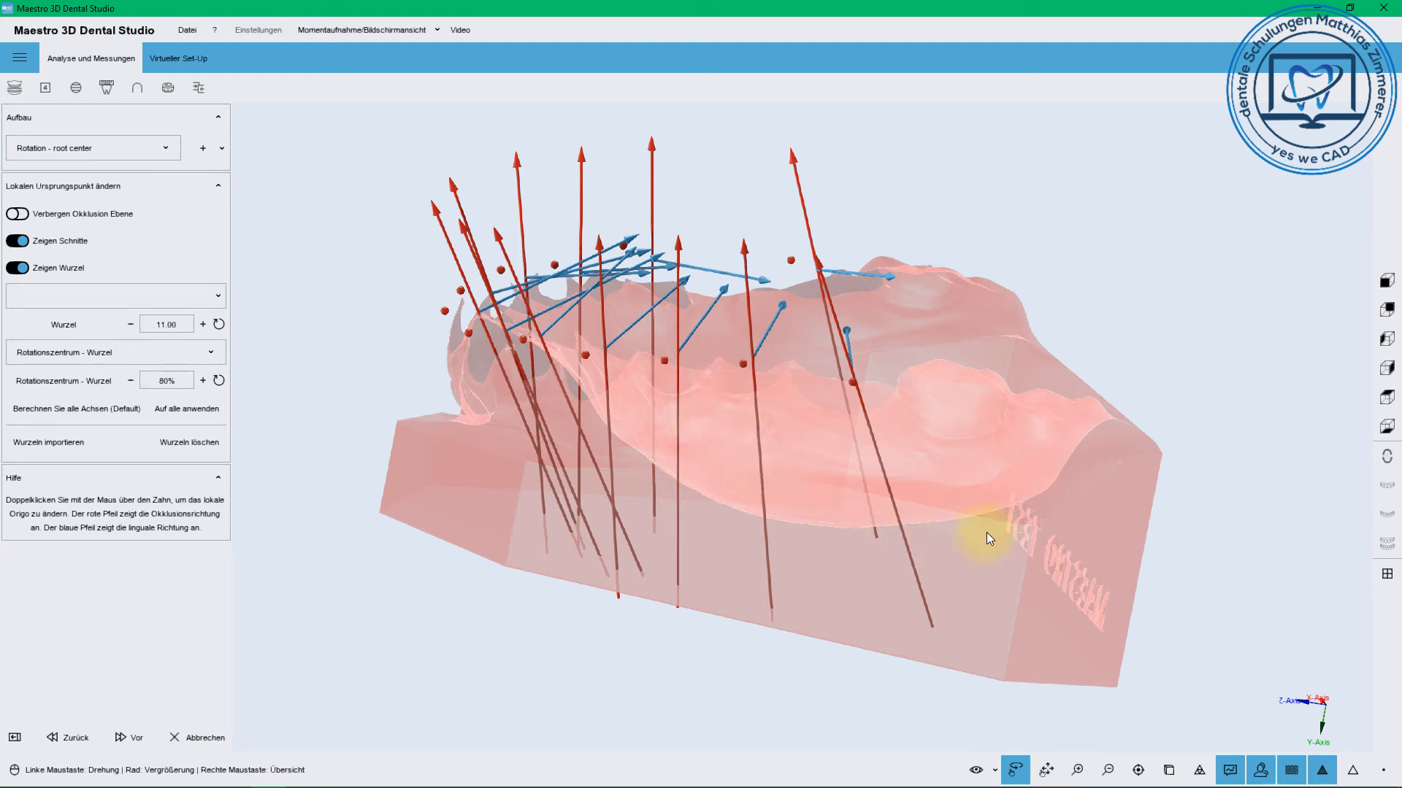
drag(987, 532, 947, 532)
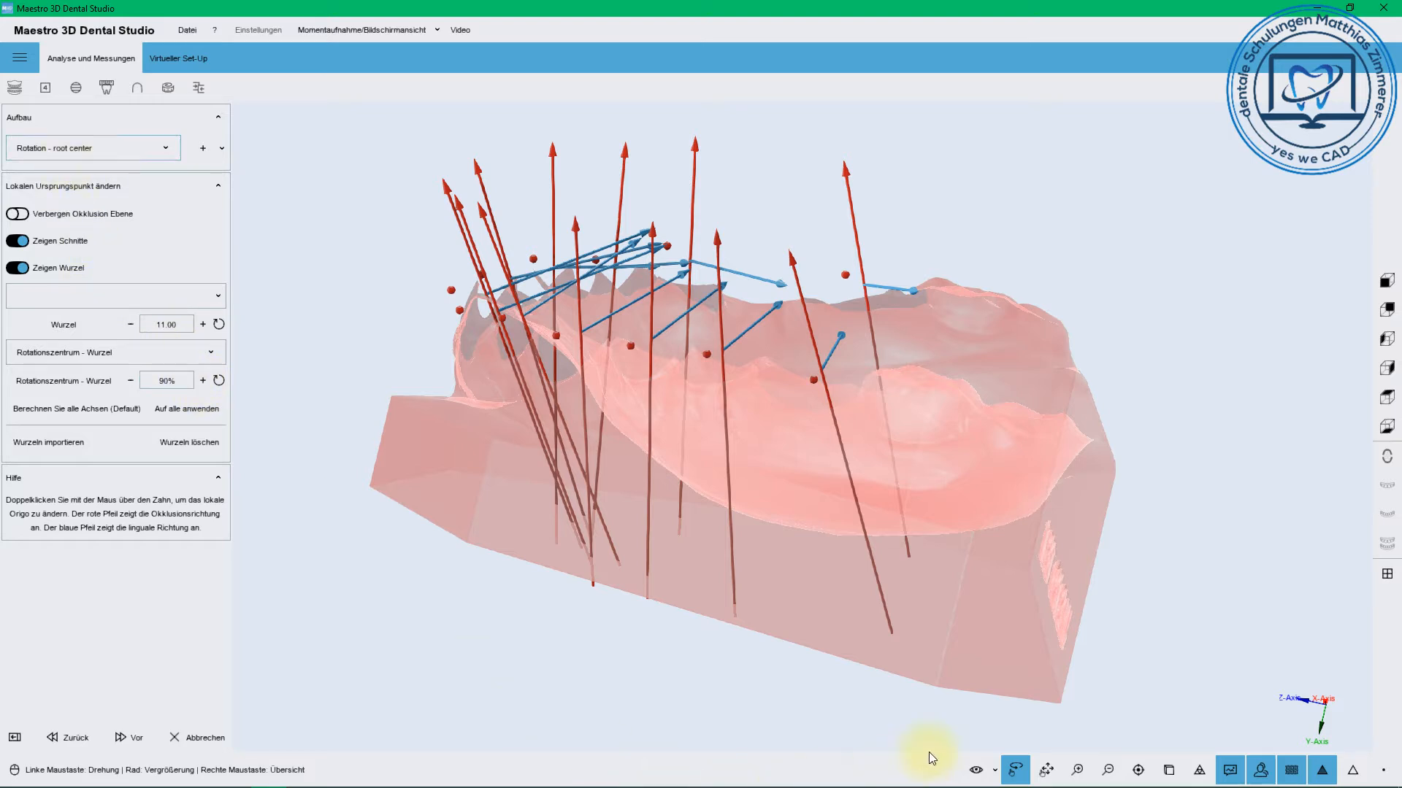
Try to bring the teeth back into view through their visibility setting
click(976, 770)
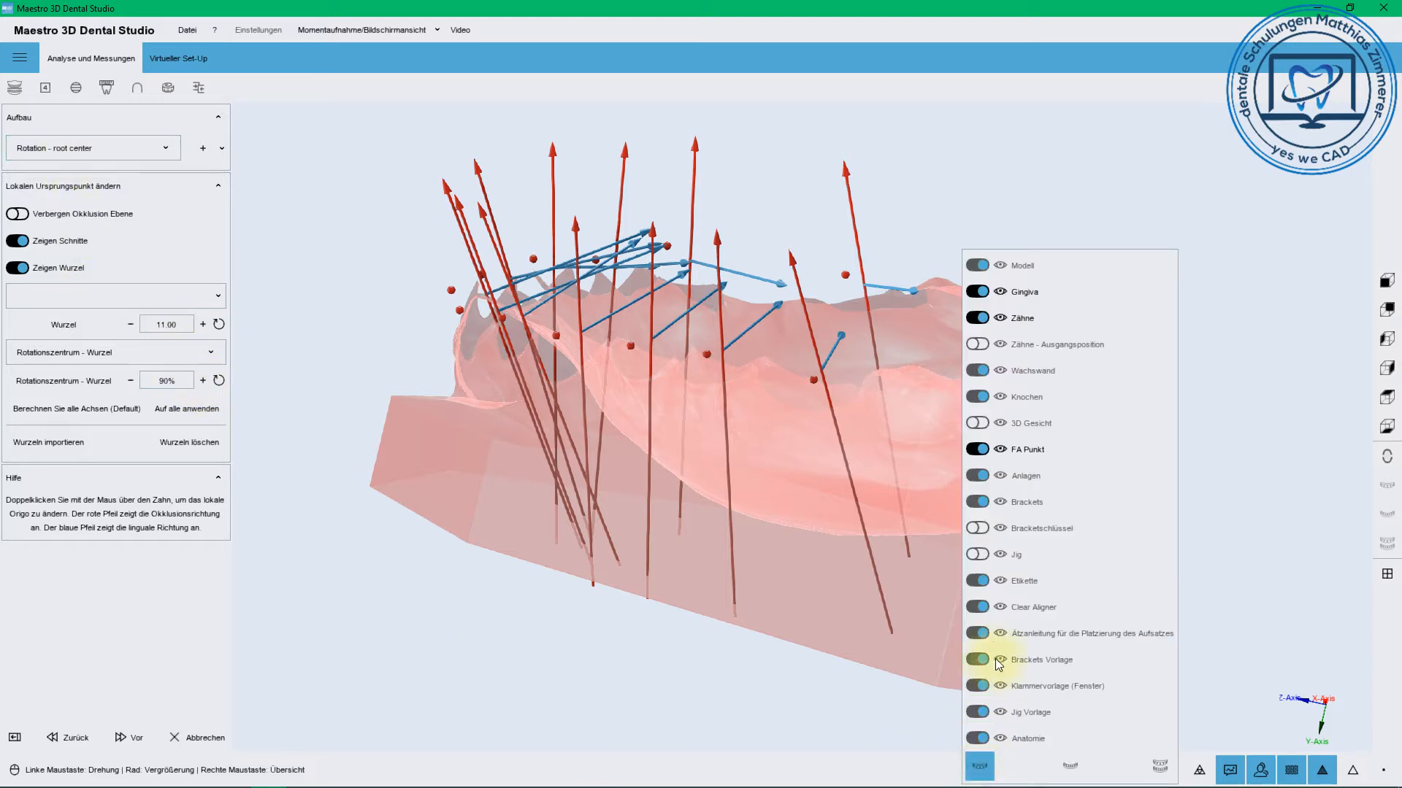
click(977, 319)
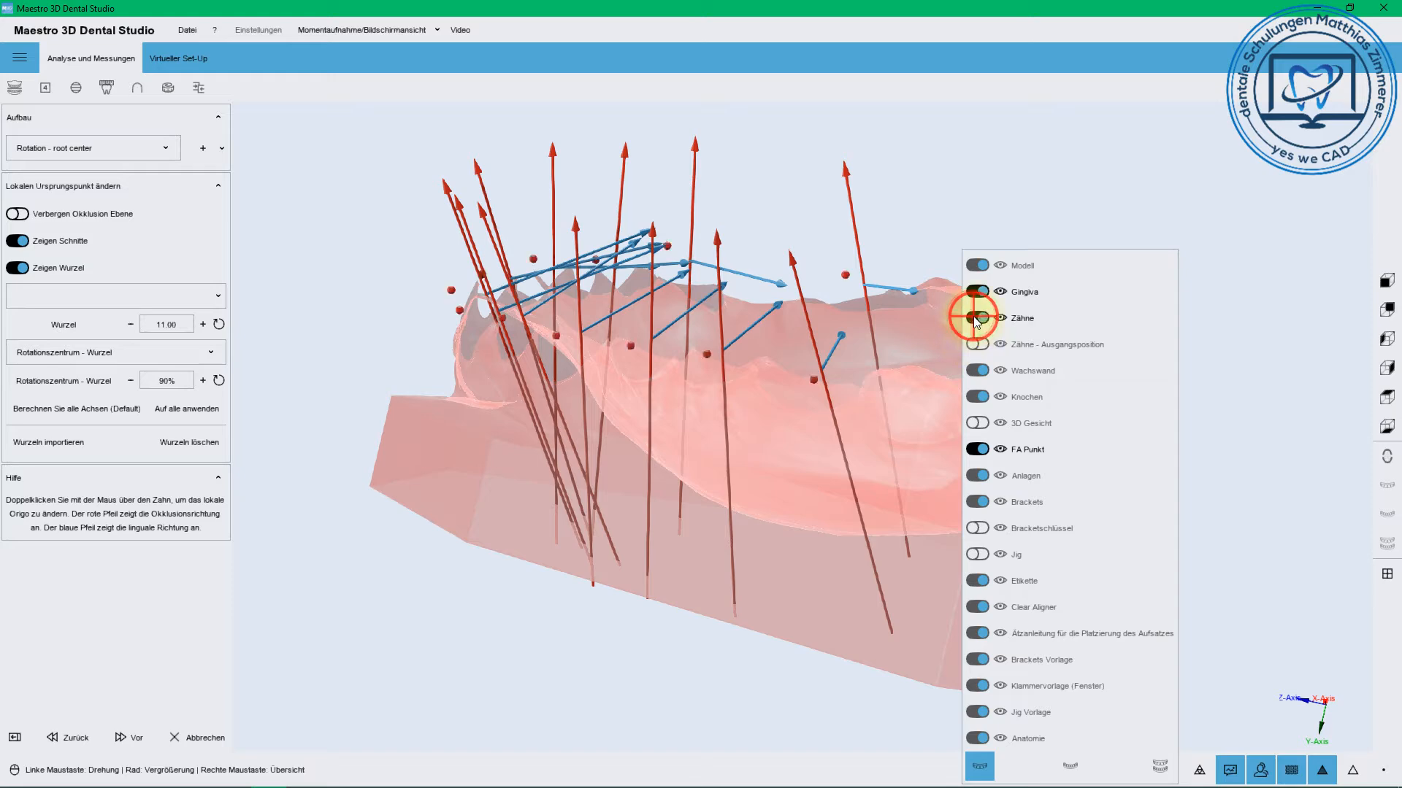
drag(937, 238, 850, 392)
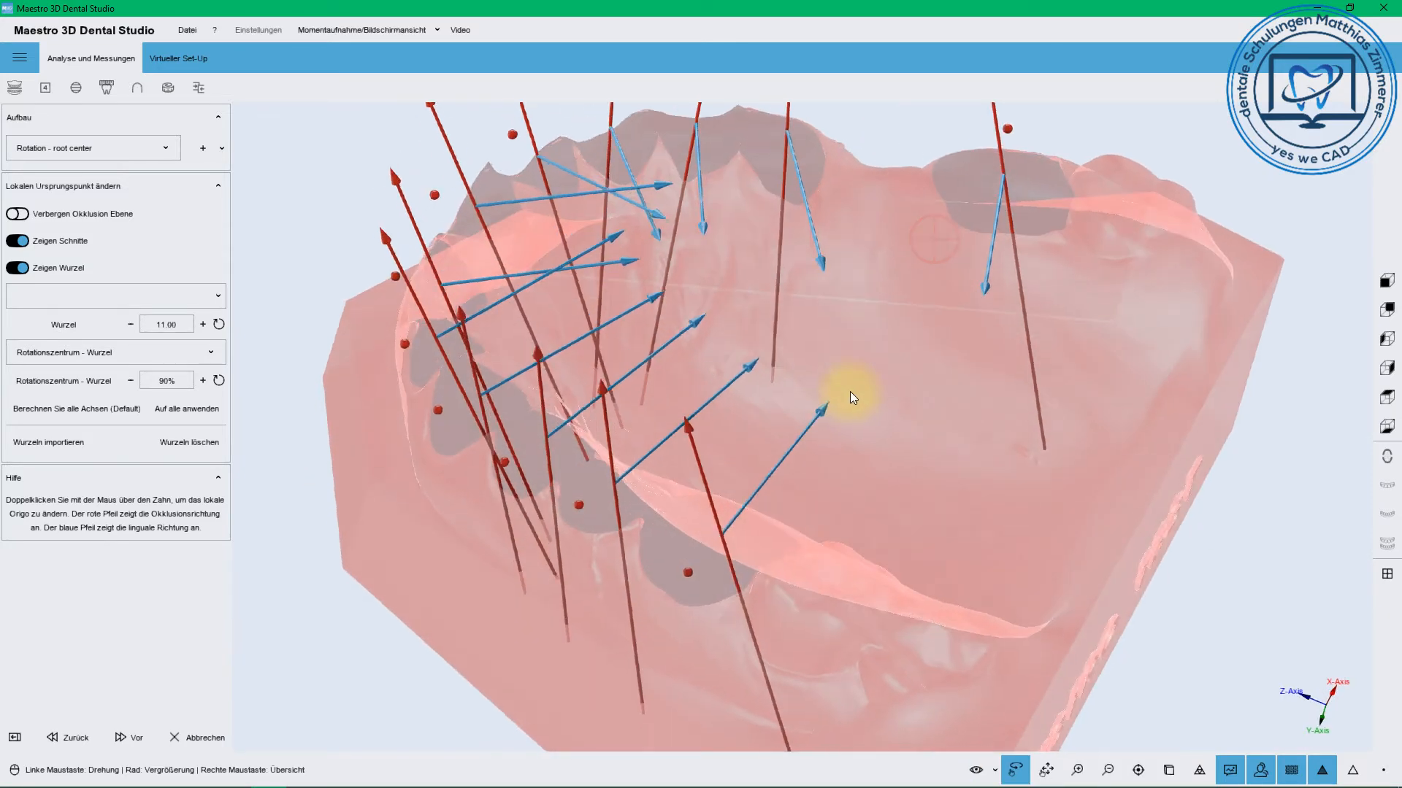
Reset the root rotation center to its default of 50%
scroll(830, 492, up, 3)
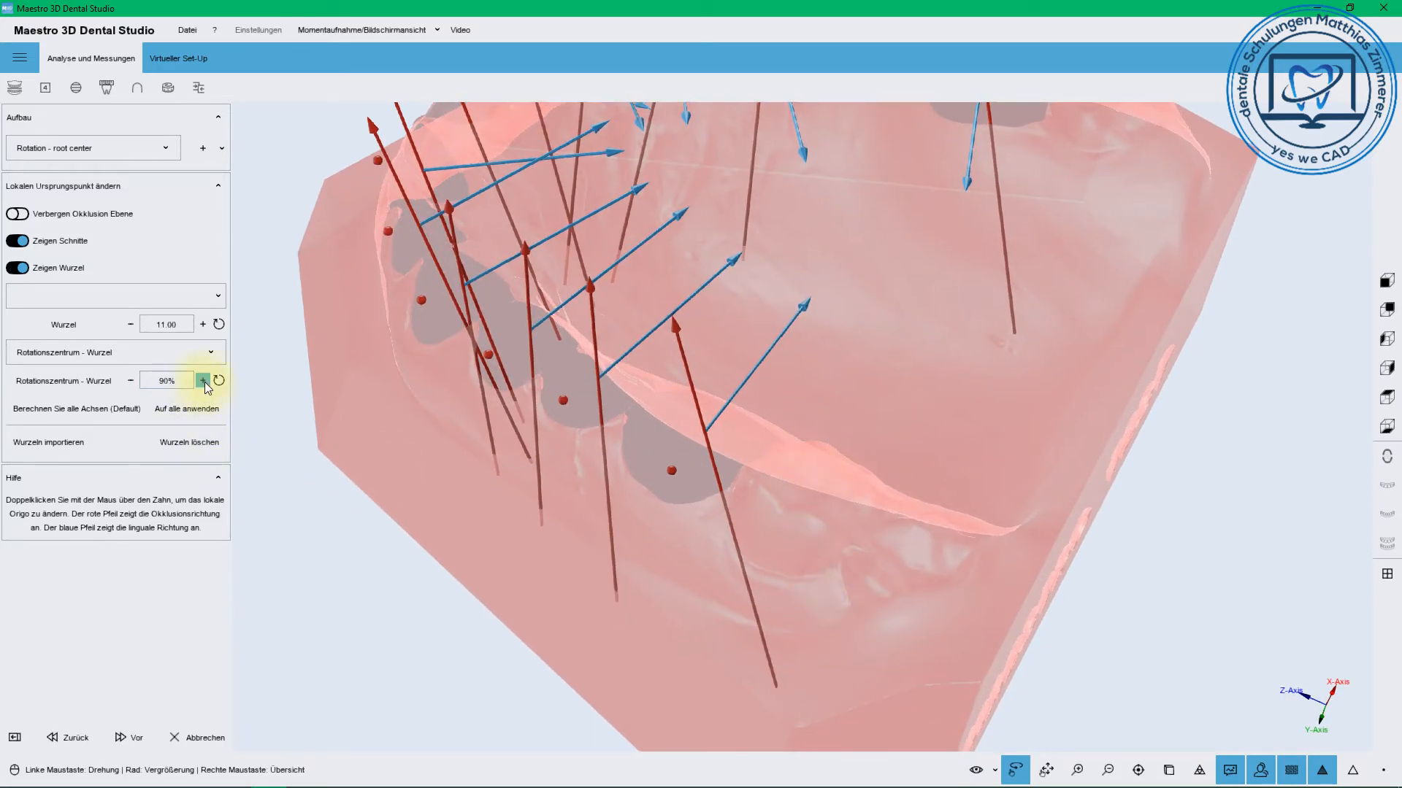
click(217, 381)
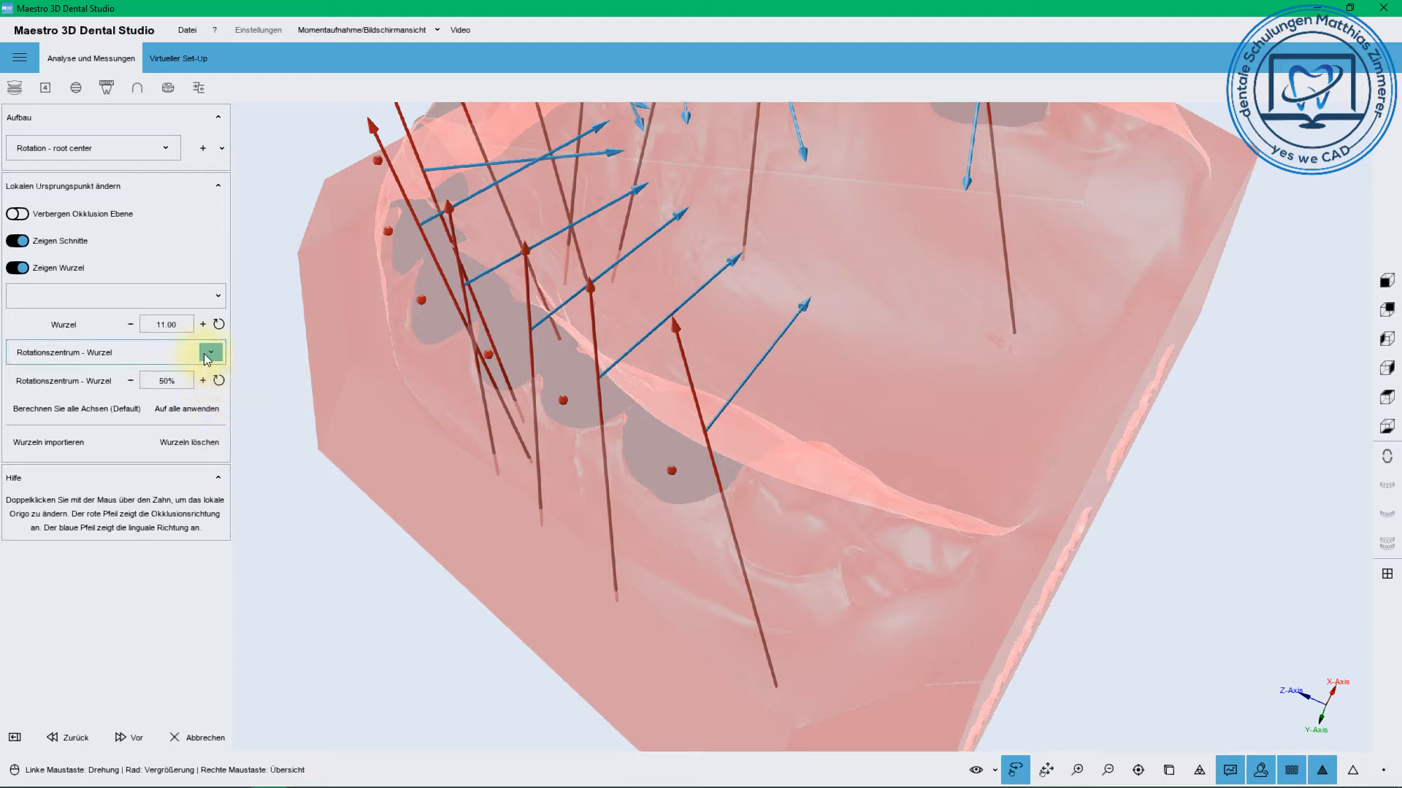
drag(548, 410, 494, 485)
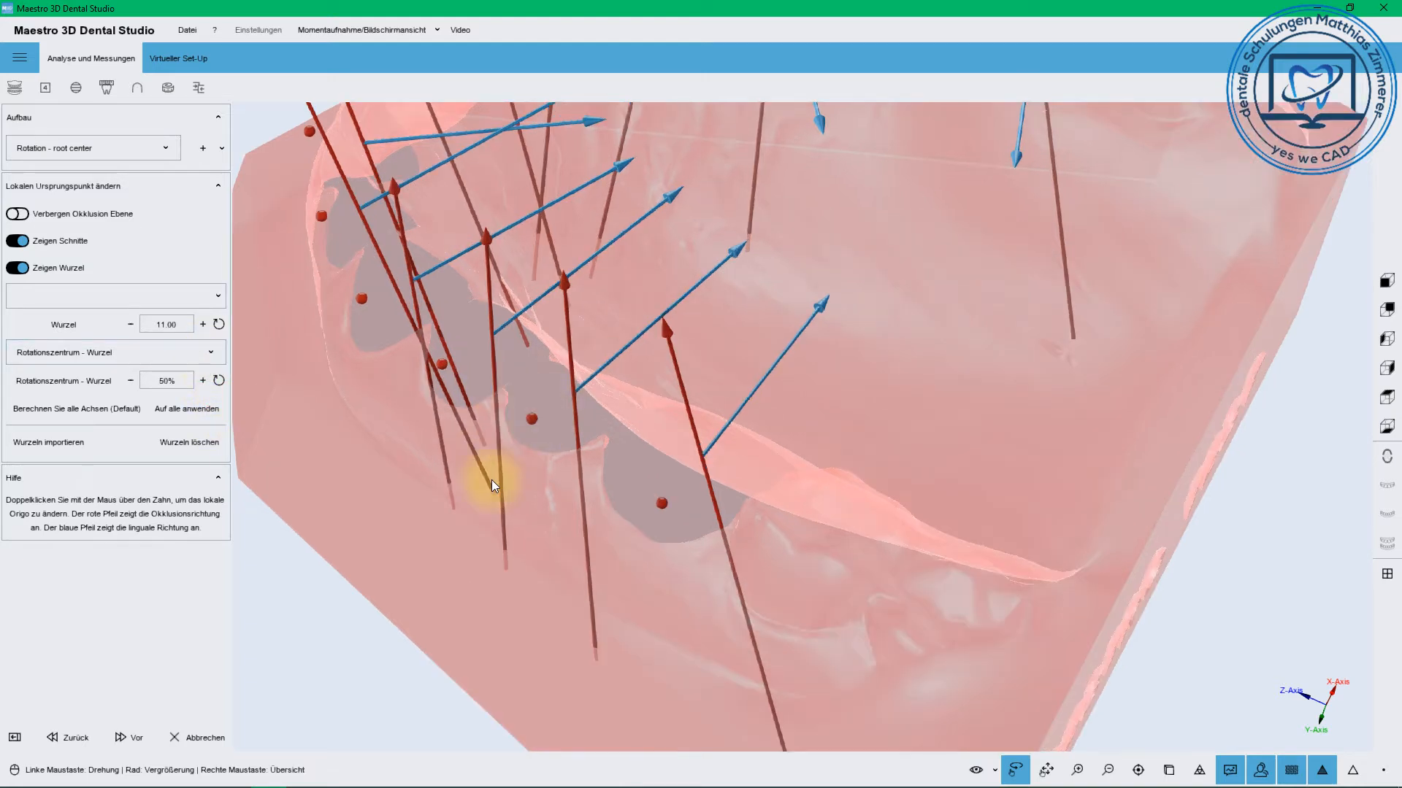
Cancel the running axis set-up, discarding its unsaved changes, and reopen the tooth measurement analysis
click(222, 727)
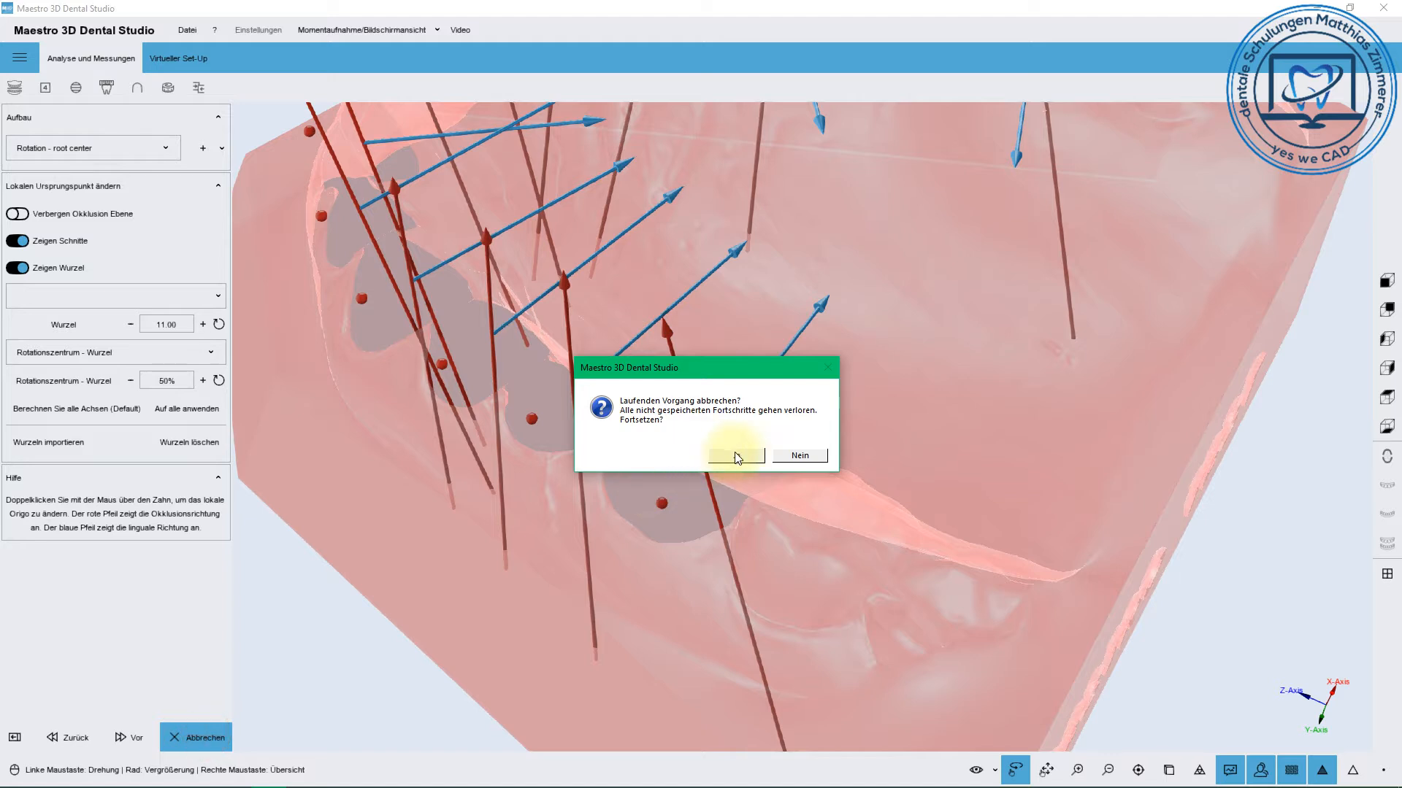
click(736, 455)
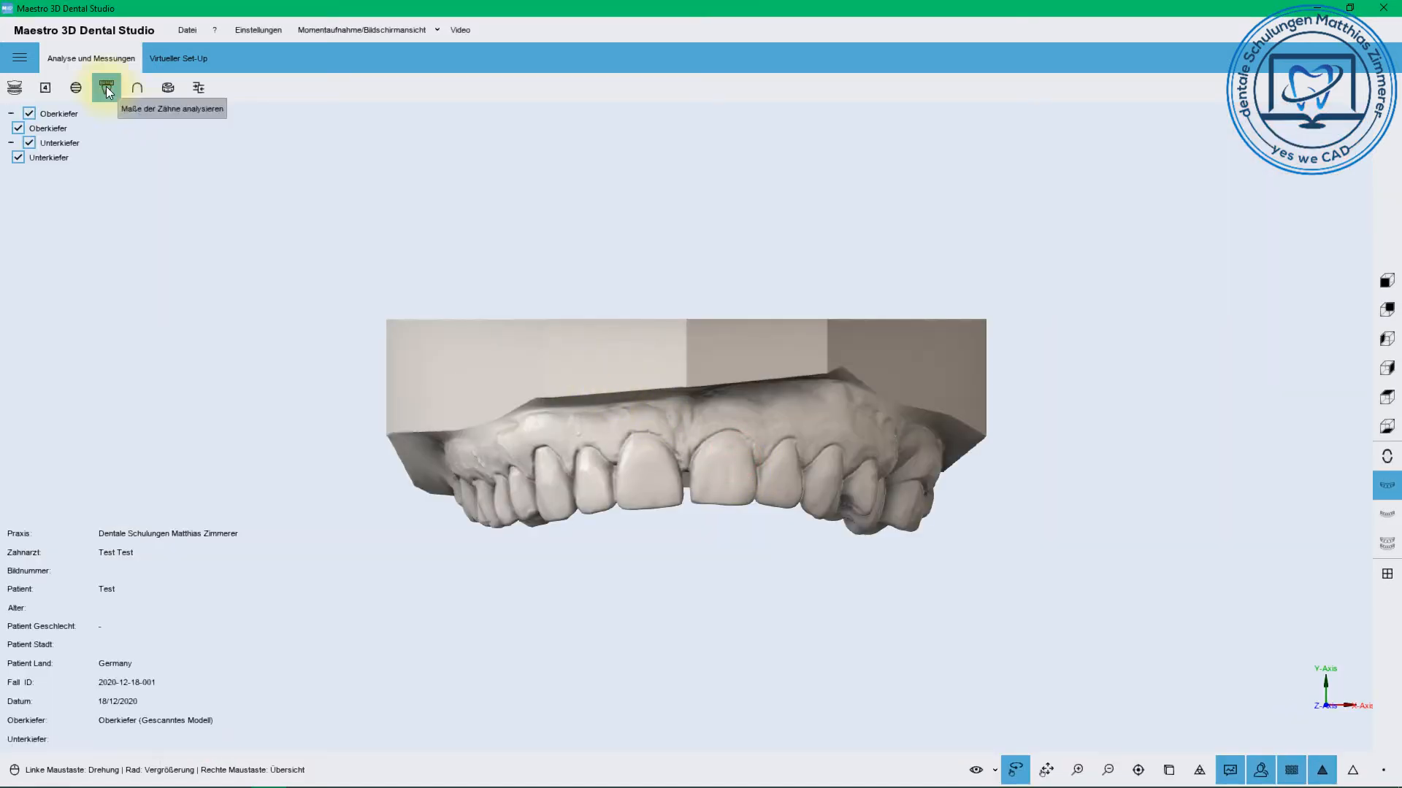
click(106, 86)
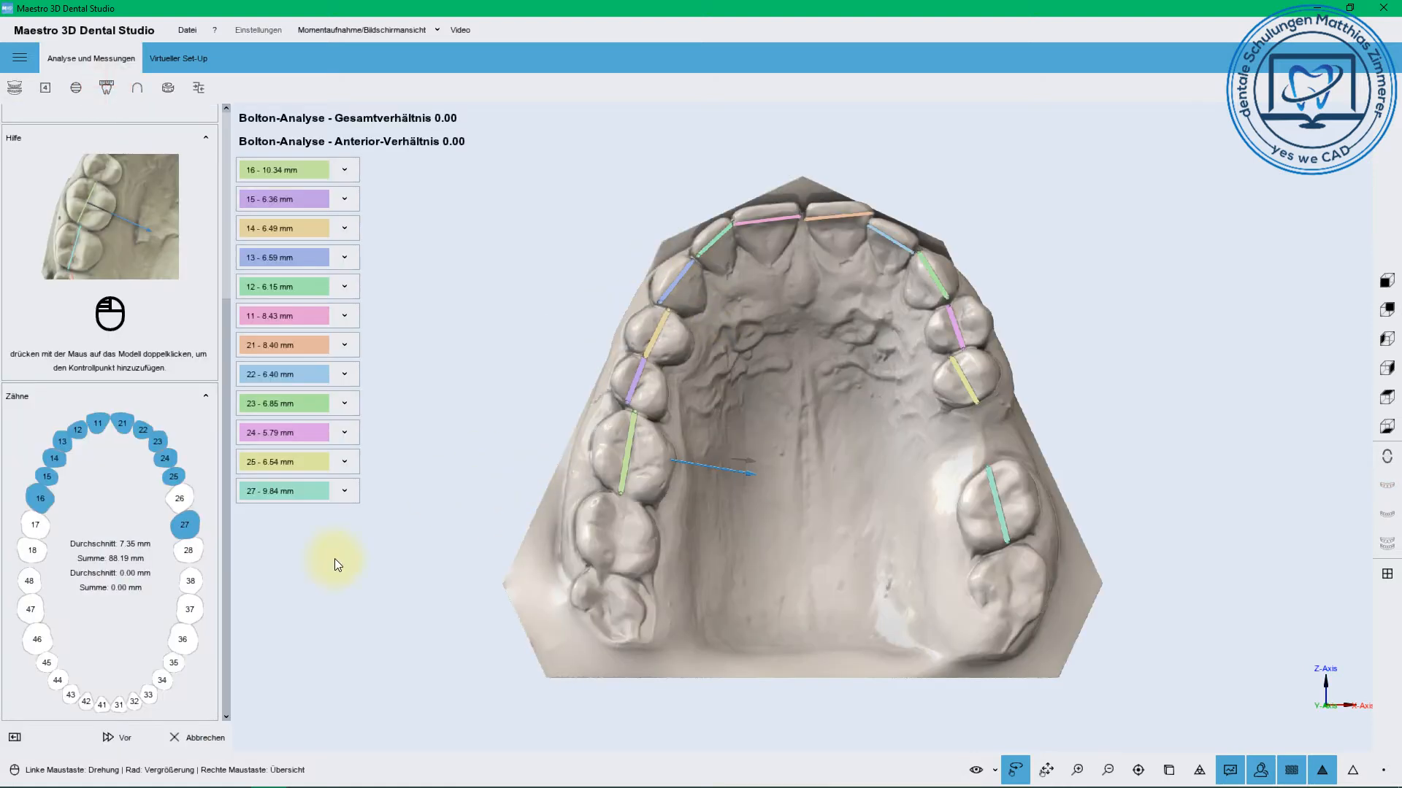
Accept the tooth measurements and proceed through the tooth segmentation to the local axis settings
click(117, 737)
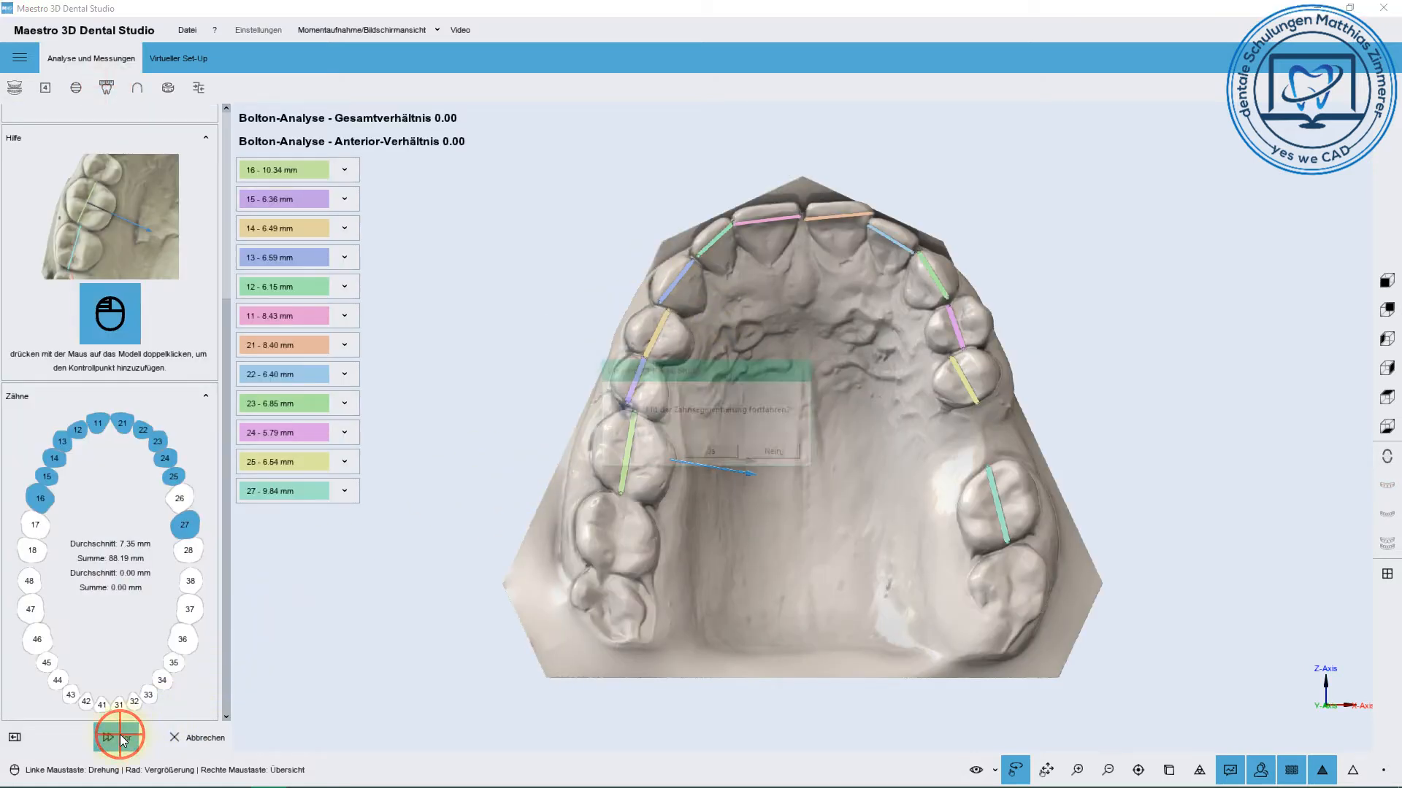
click(699, 459)
click(687, 453)
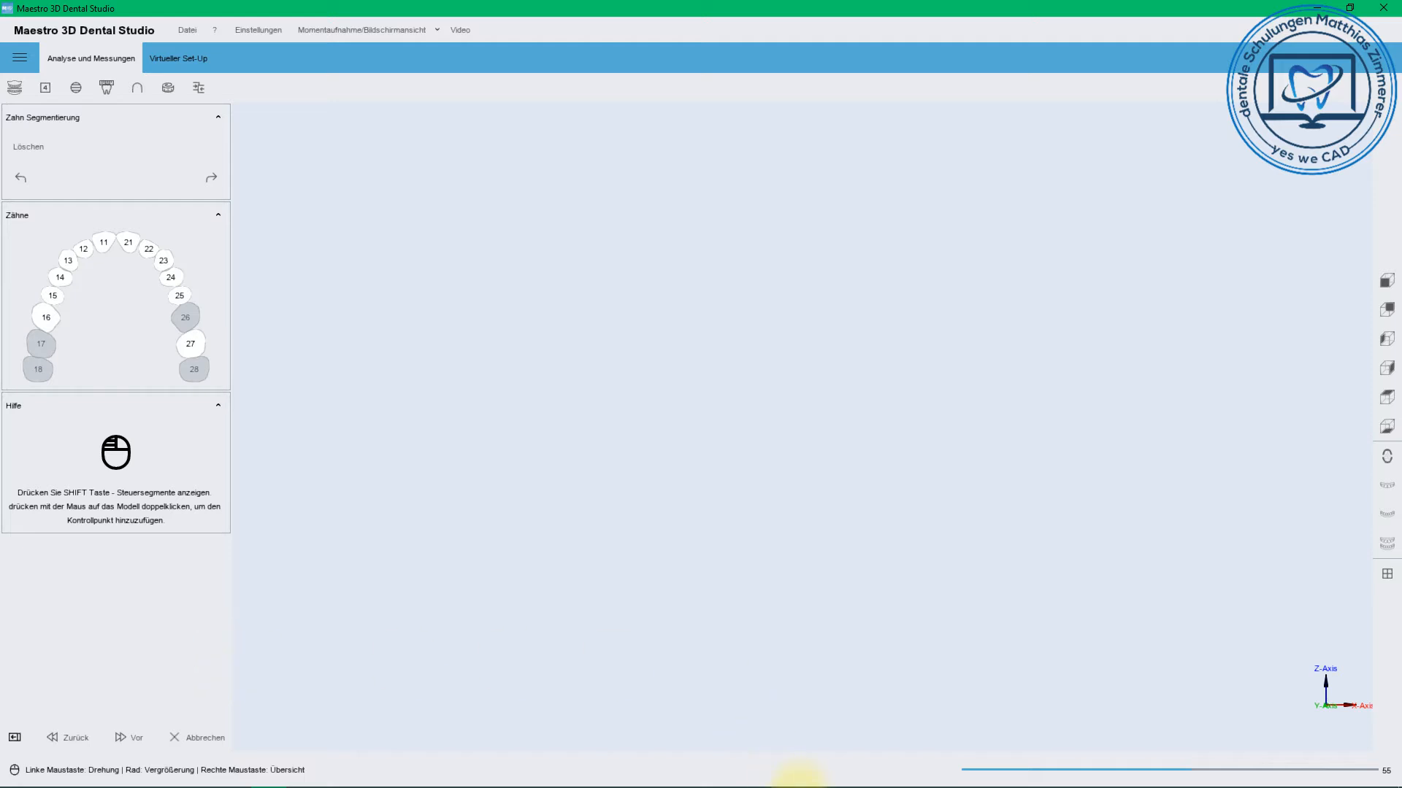
mouse_move(917, 786)
click(198, 773)
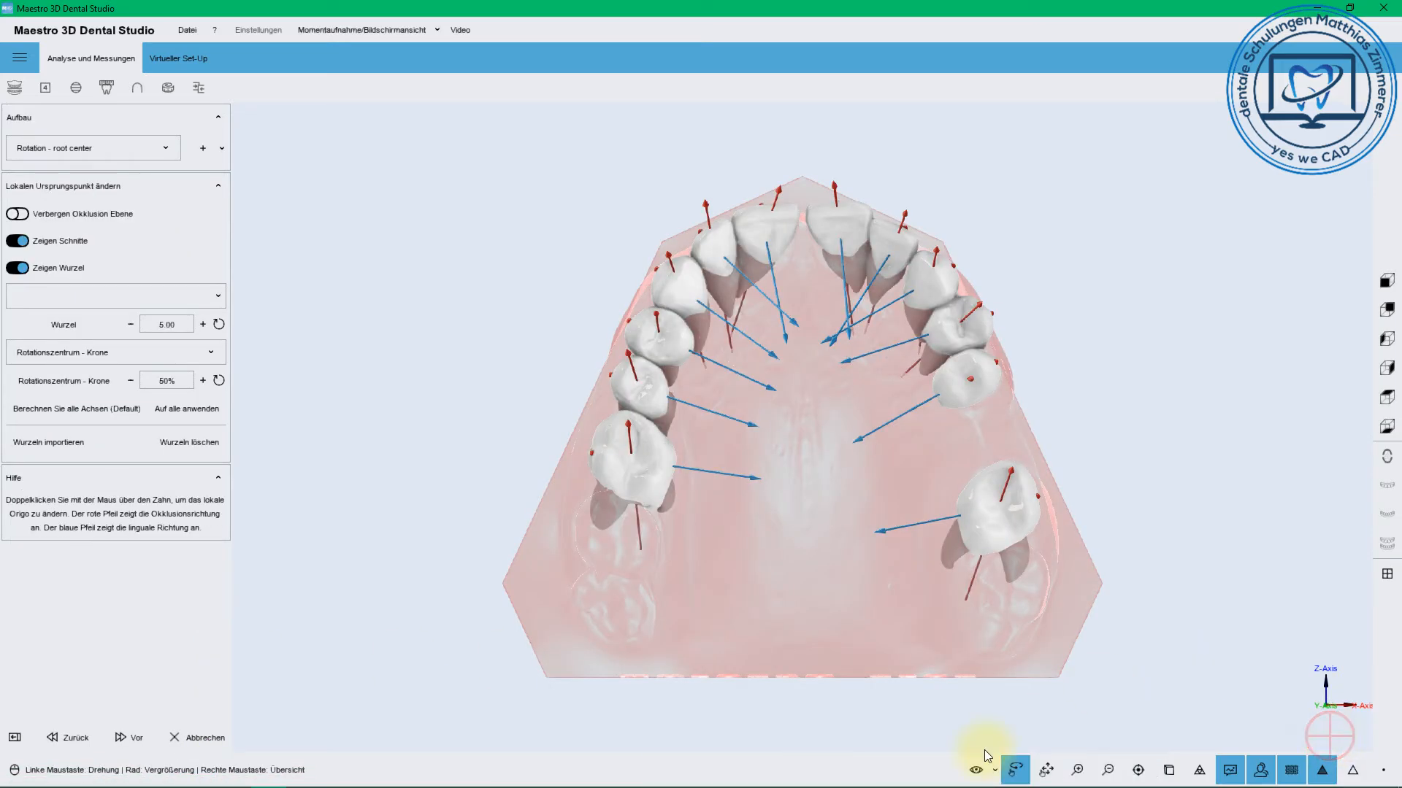
Select the first molar, tooth 16, for editing its local axes
mouse_move(837, 579)
mouse_down()
mouse_move(829, 493)
mouse_move(843, 580)
mouse_up()
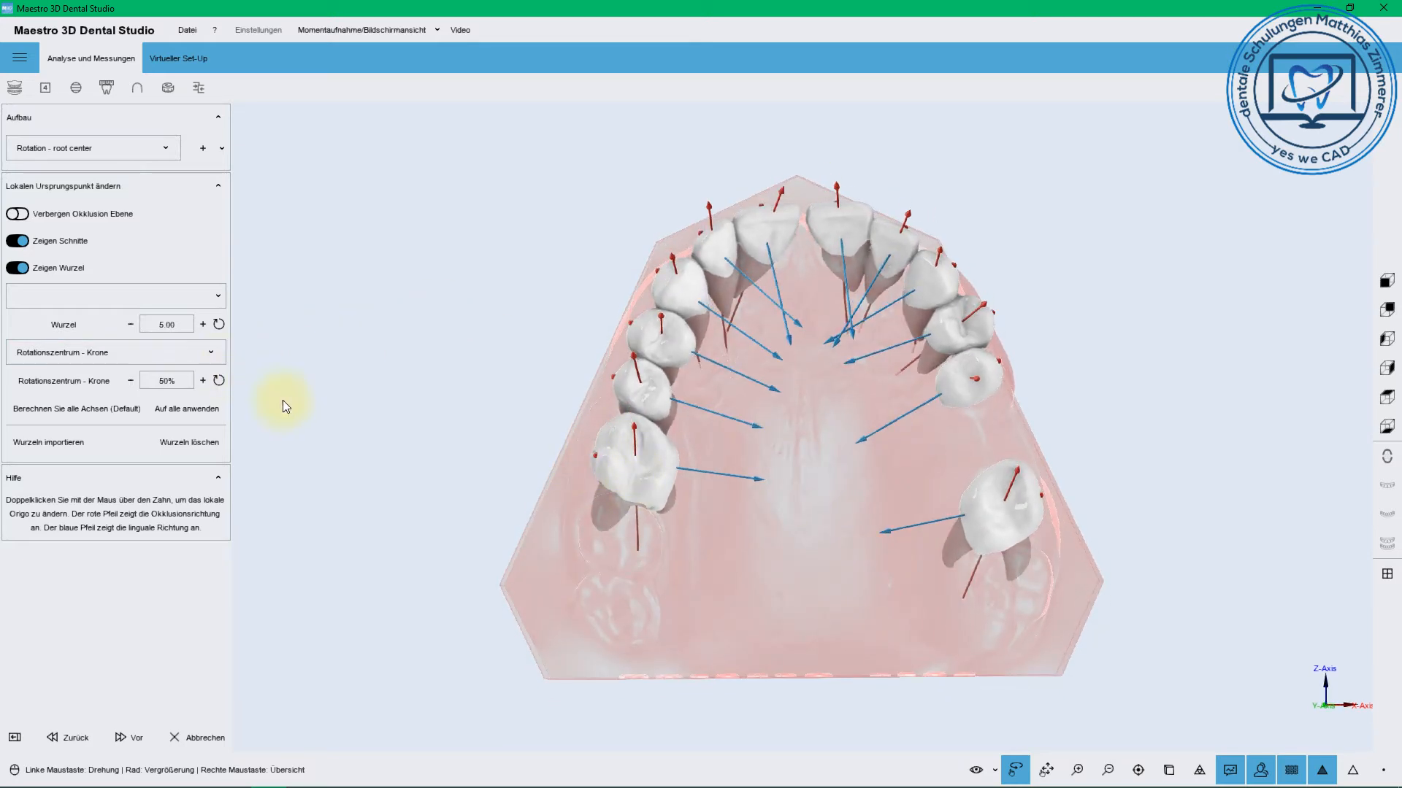
mouse_move(283, 400)
mouse_down()
mouse_move(936, 345)
mouse_move(1111, 356)
mouse_move(1005, 370)
mouse_up()
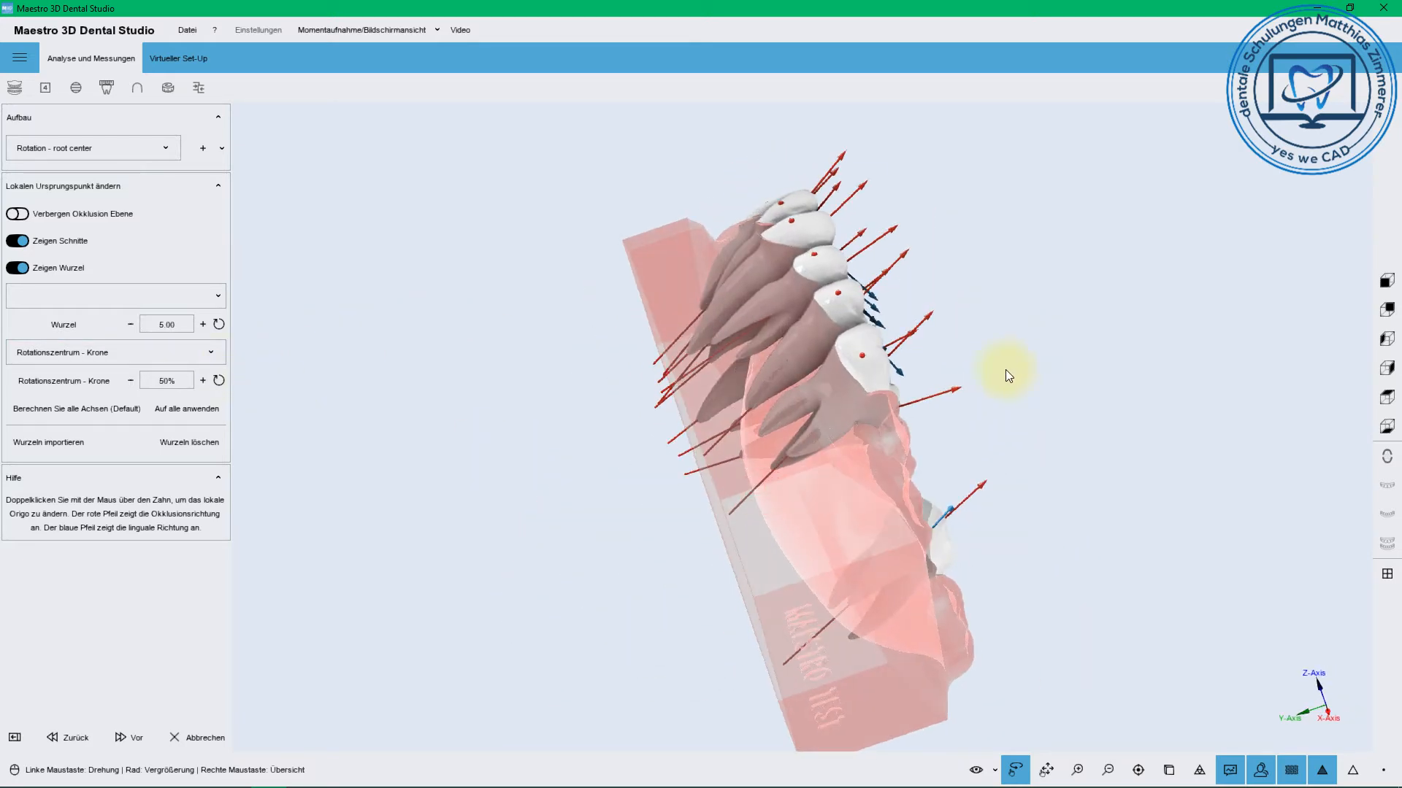
double_click(879, 380)
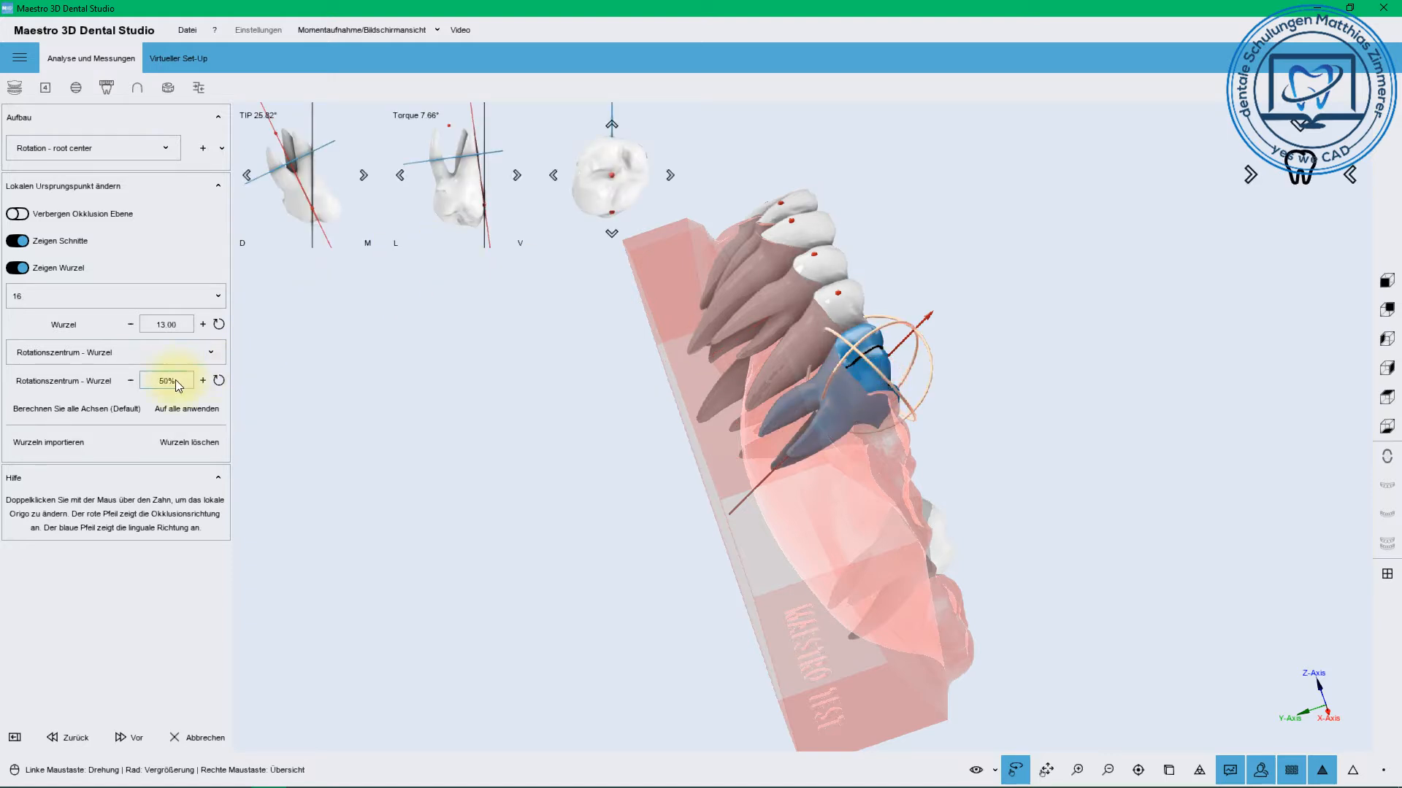
Try a root rotation center of 60% and a root length of 11.00 on tooth 16, and restore both defaults
click(201, 381)
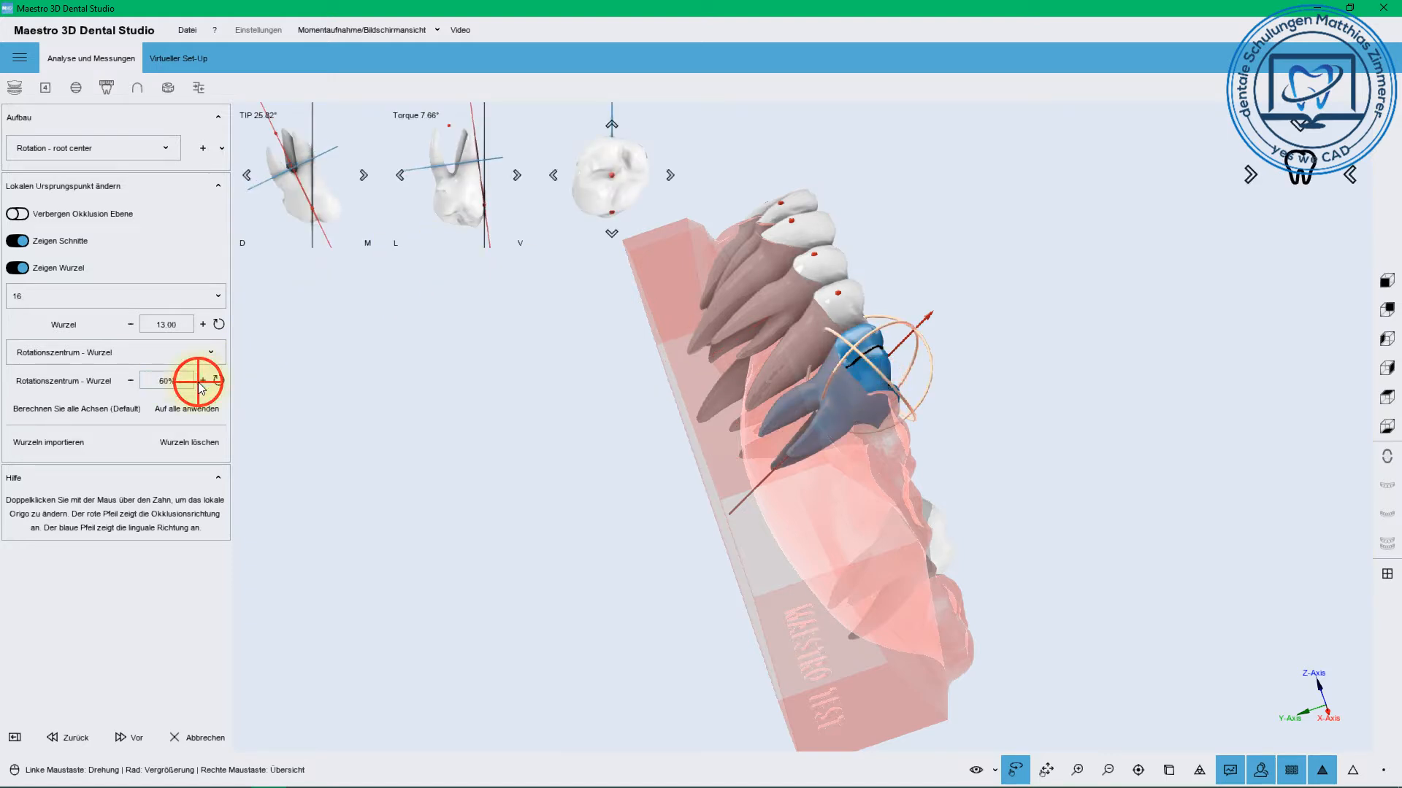
click(128, 379)
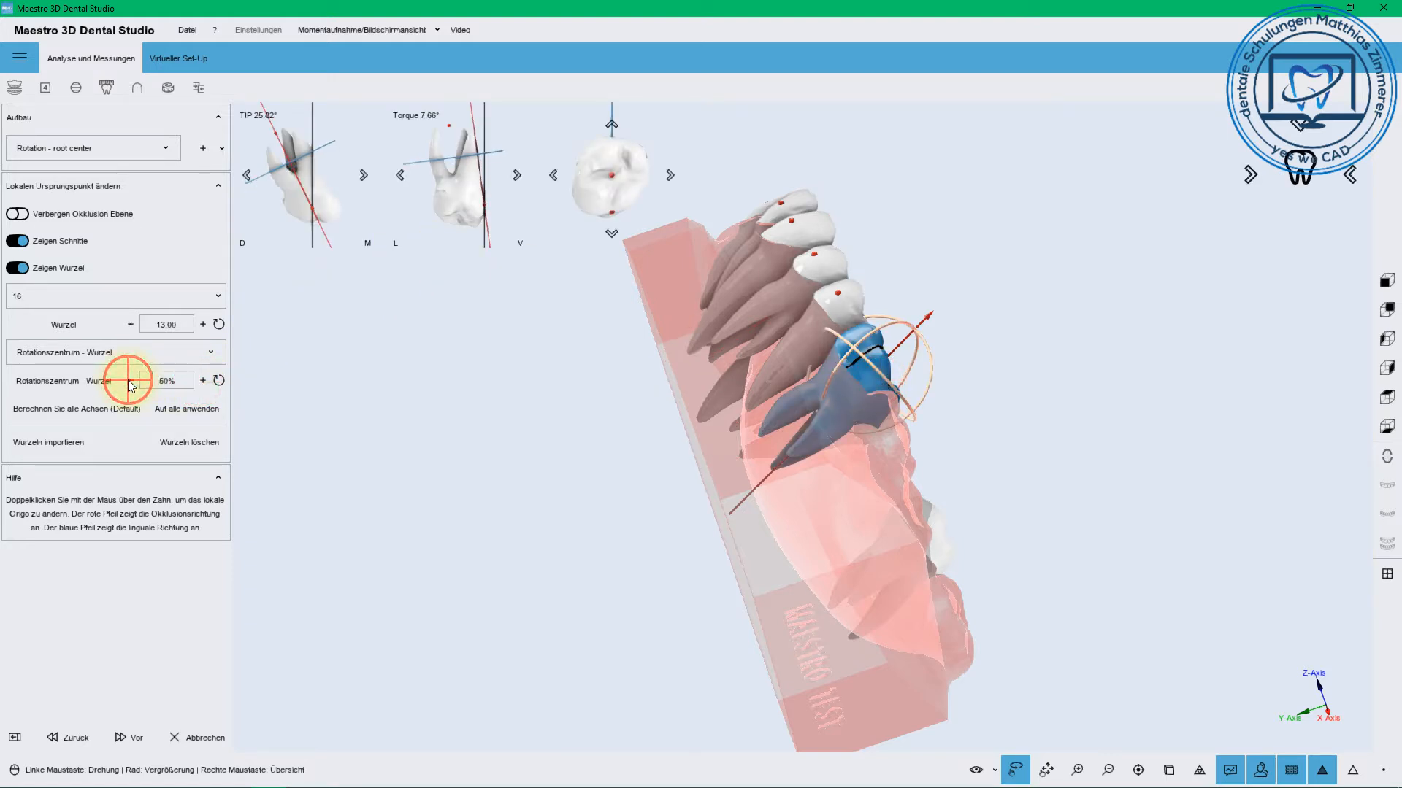
click(129, 321)
click(129, 321)
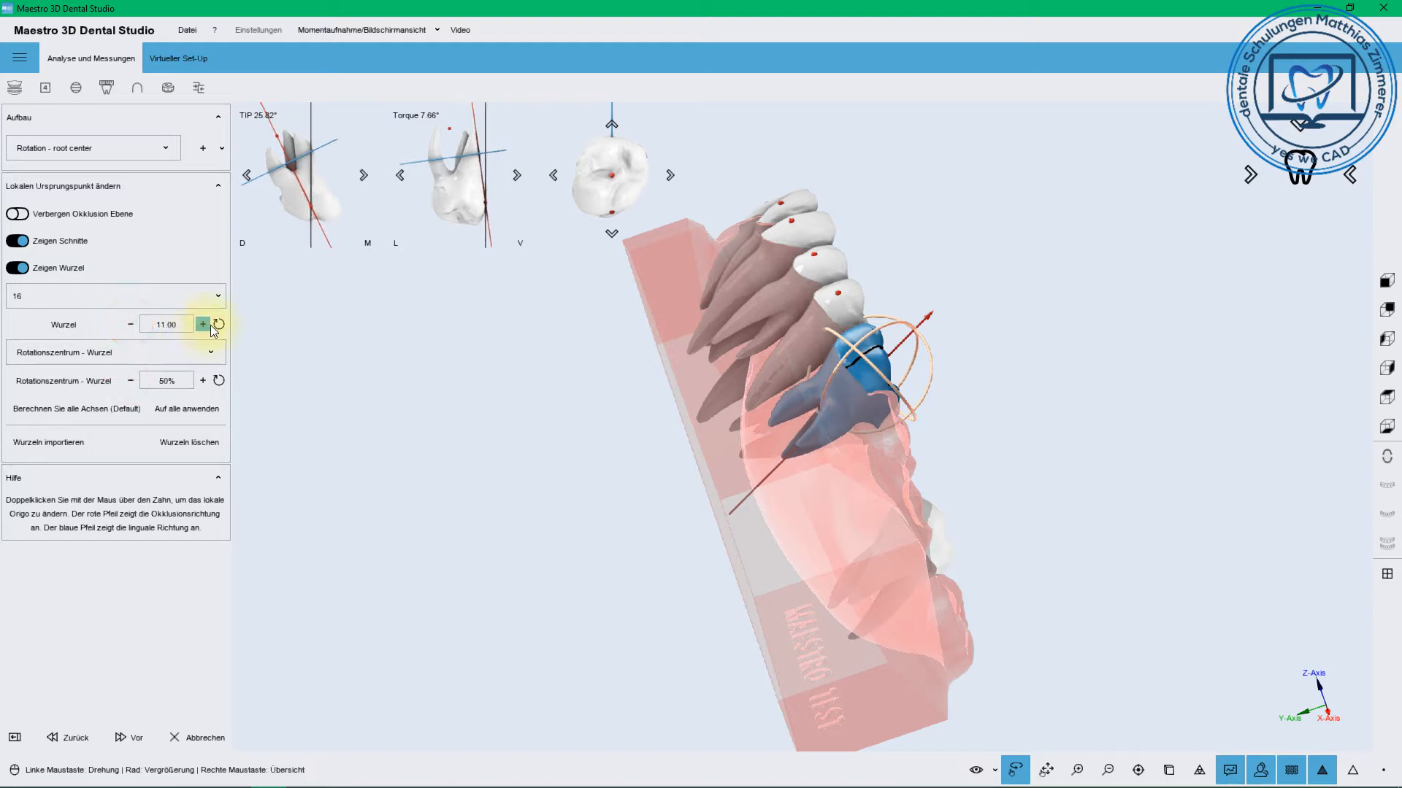
click(218, 324)
click(219, 380)
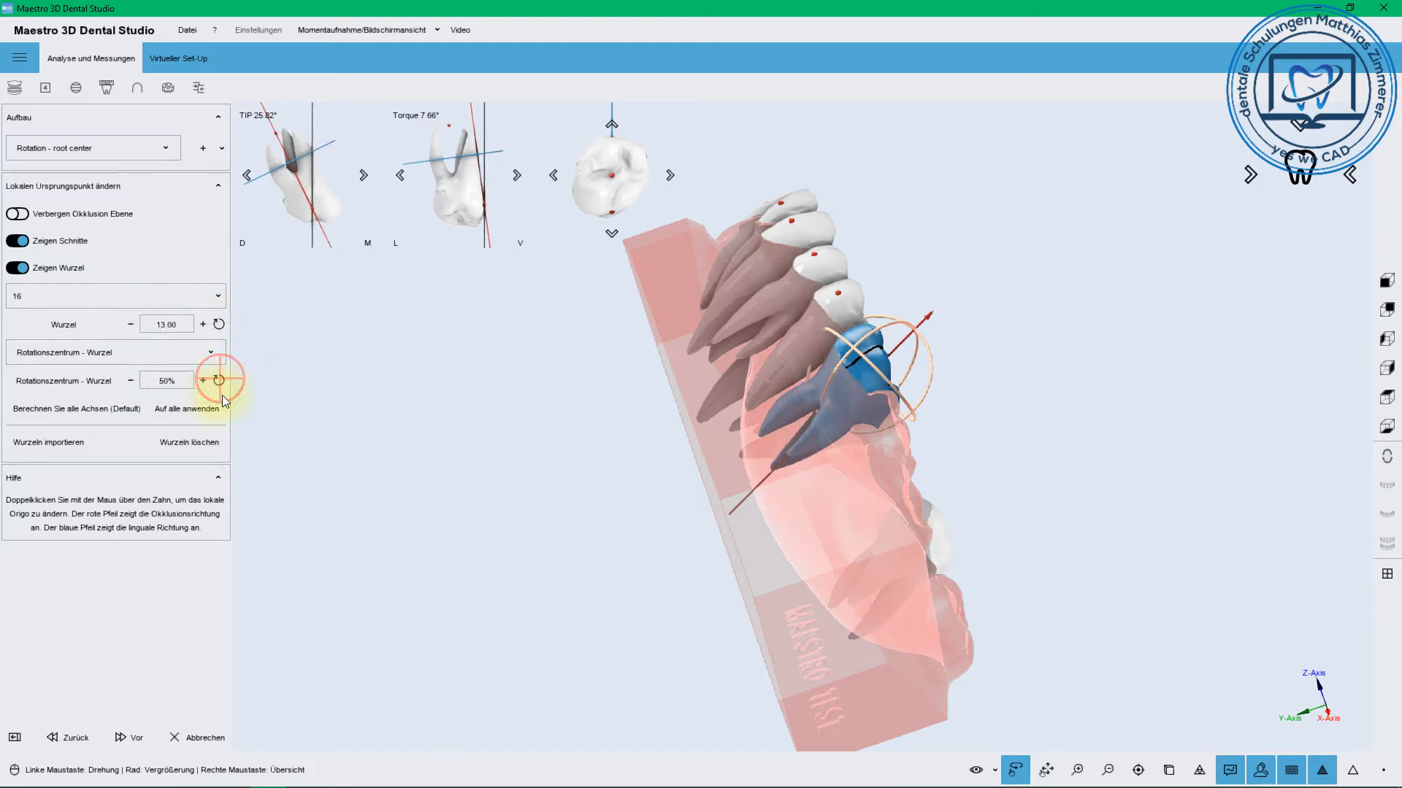
Rotate the local axes of tooth 16 freehand to about 17.8° tip and -4.5° torque, and nudge its origin in the occlusal section
drag(675, 403, 582, 496)
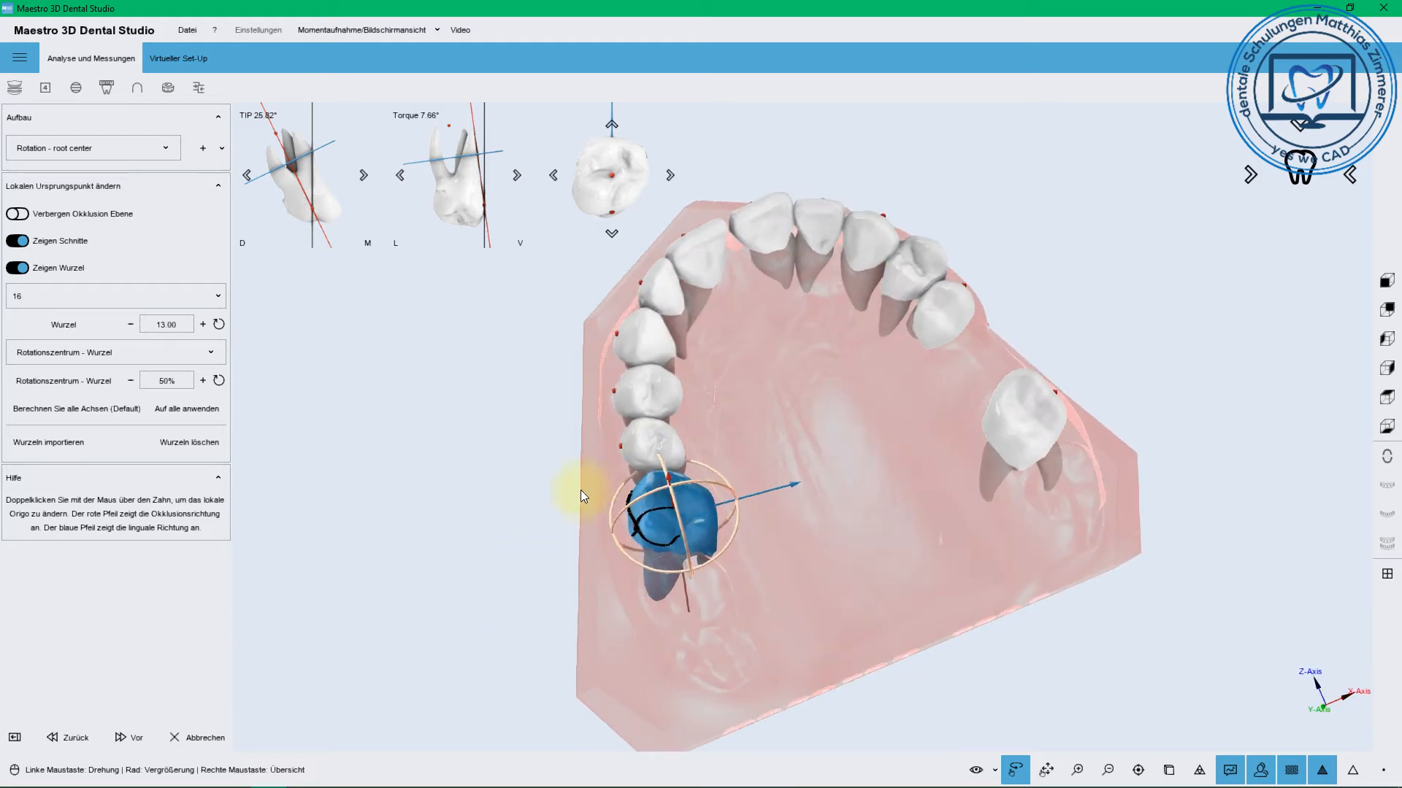
drag(786, 504, 501, 523)
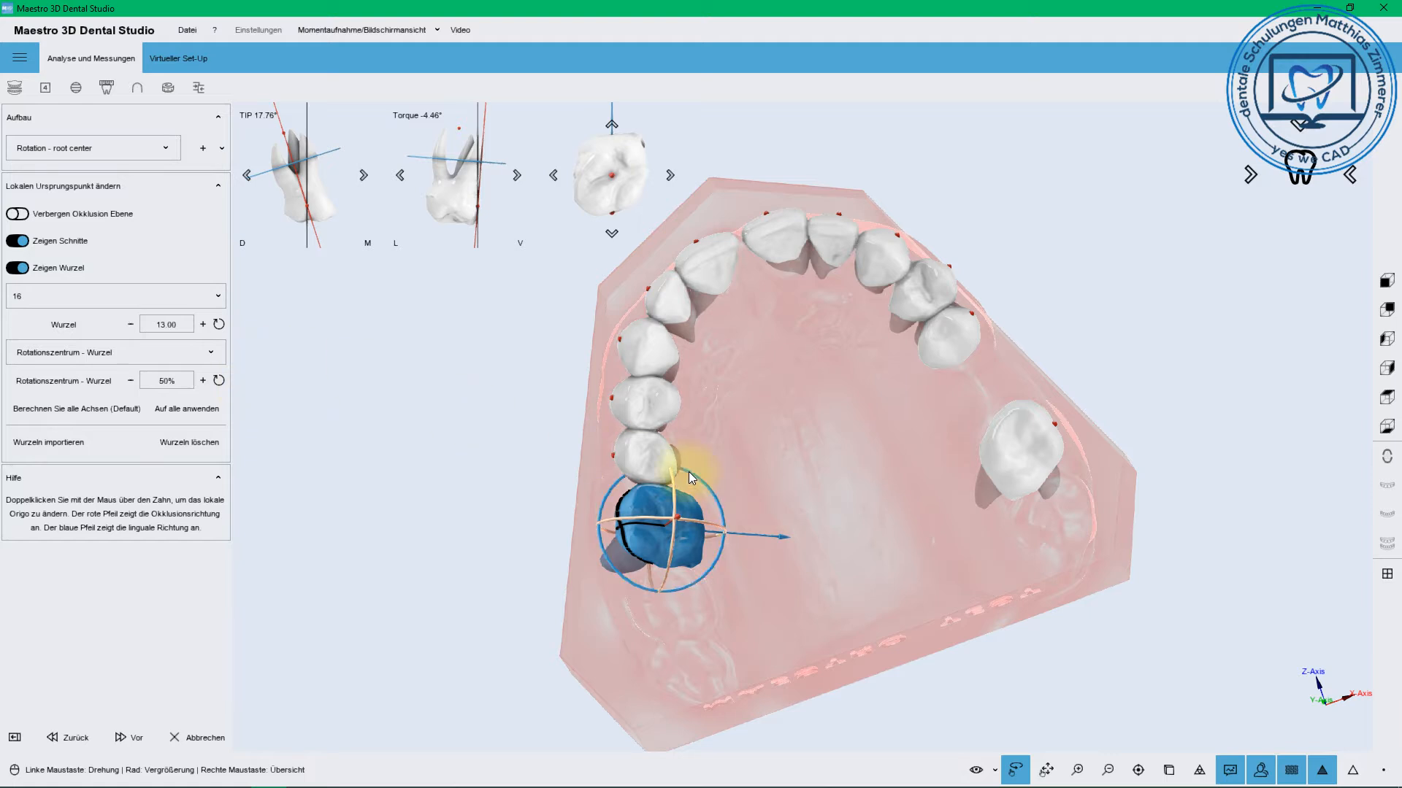
drag(891, 497, 810, 549)
click(613, 125)
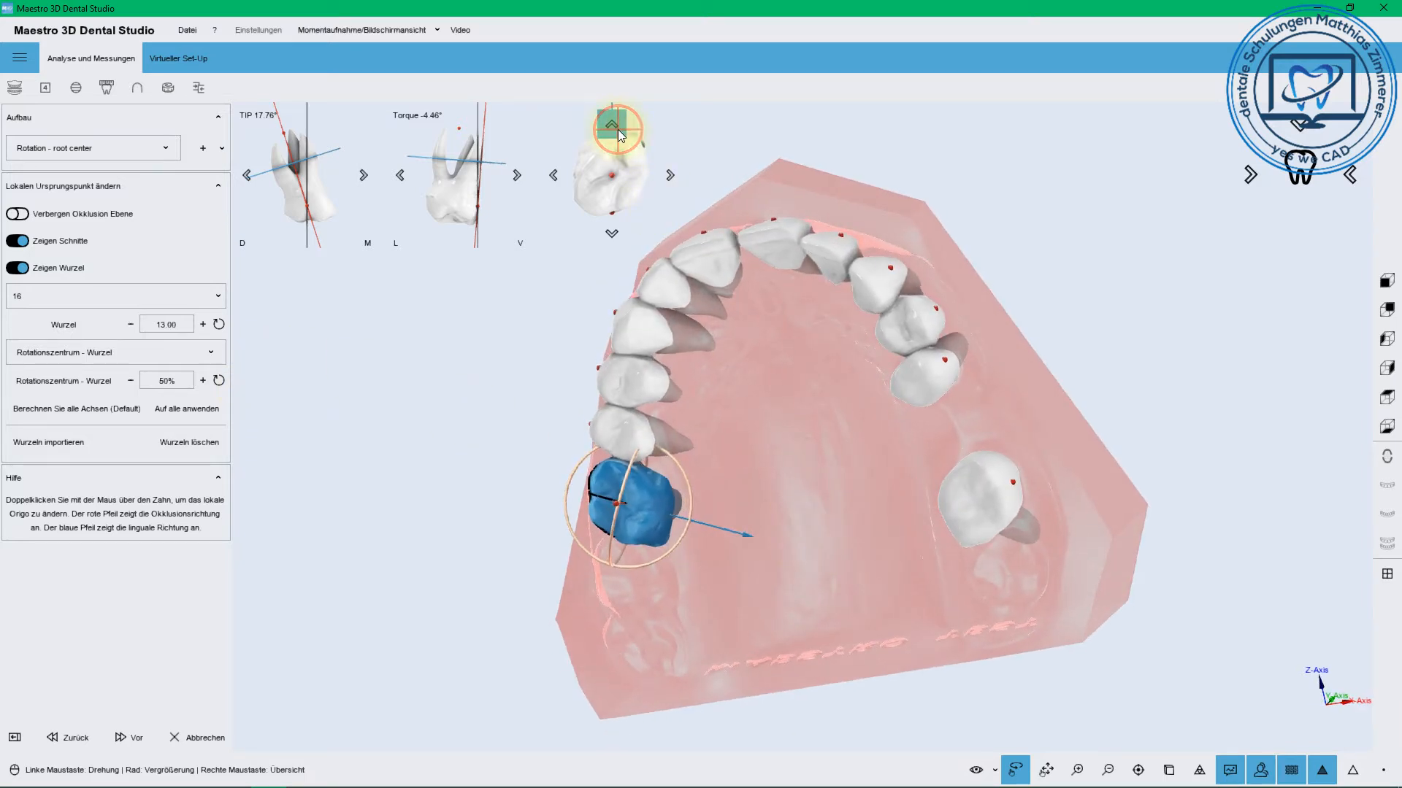
click(669, 176)
Adjust the torque of tooth 16 in small increments to 0.54°
click(400, 175)
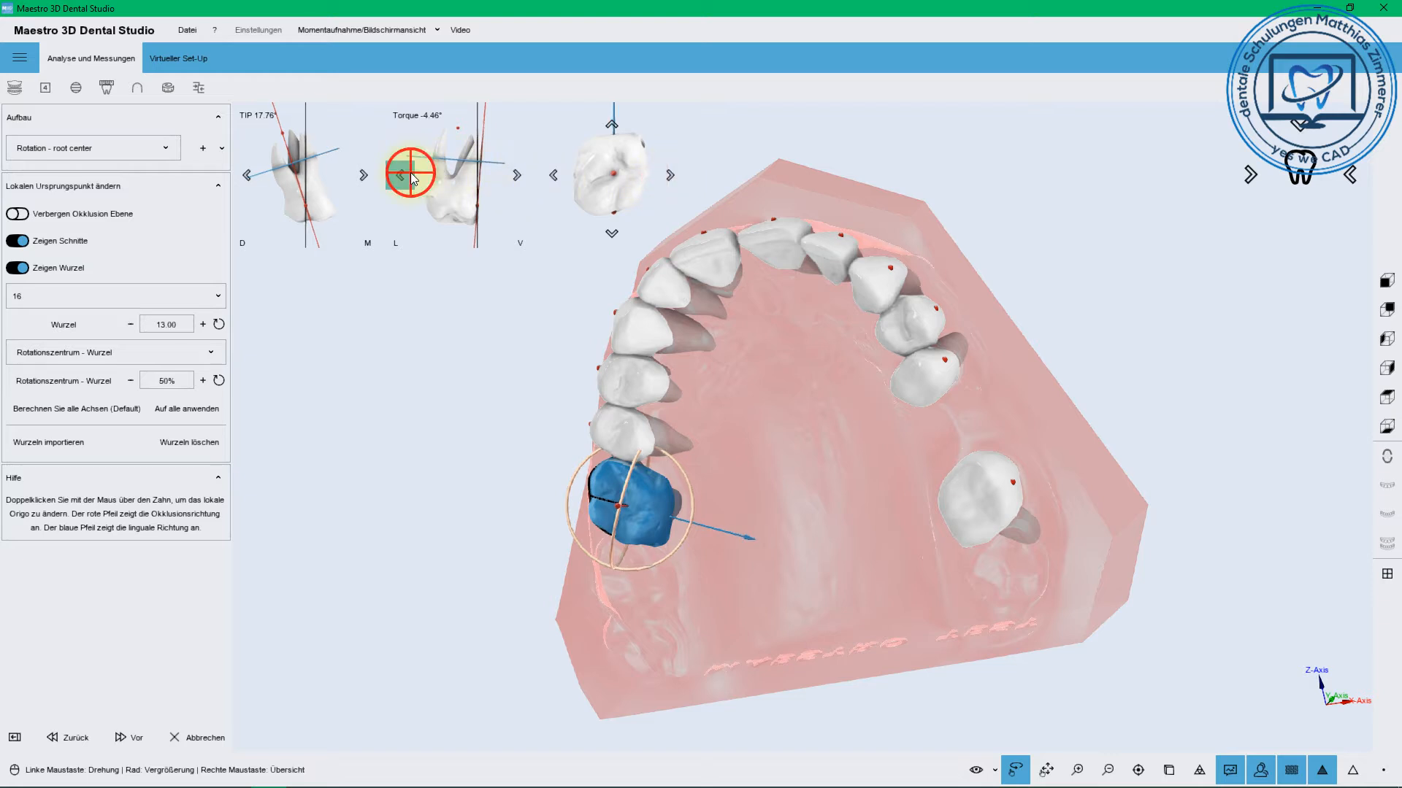
click(400, 175)
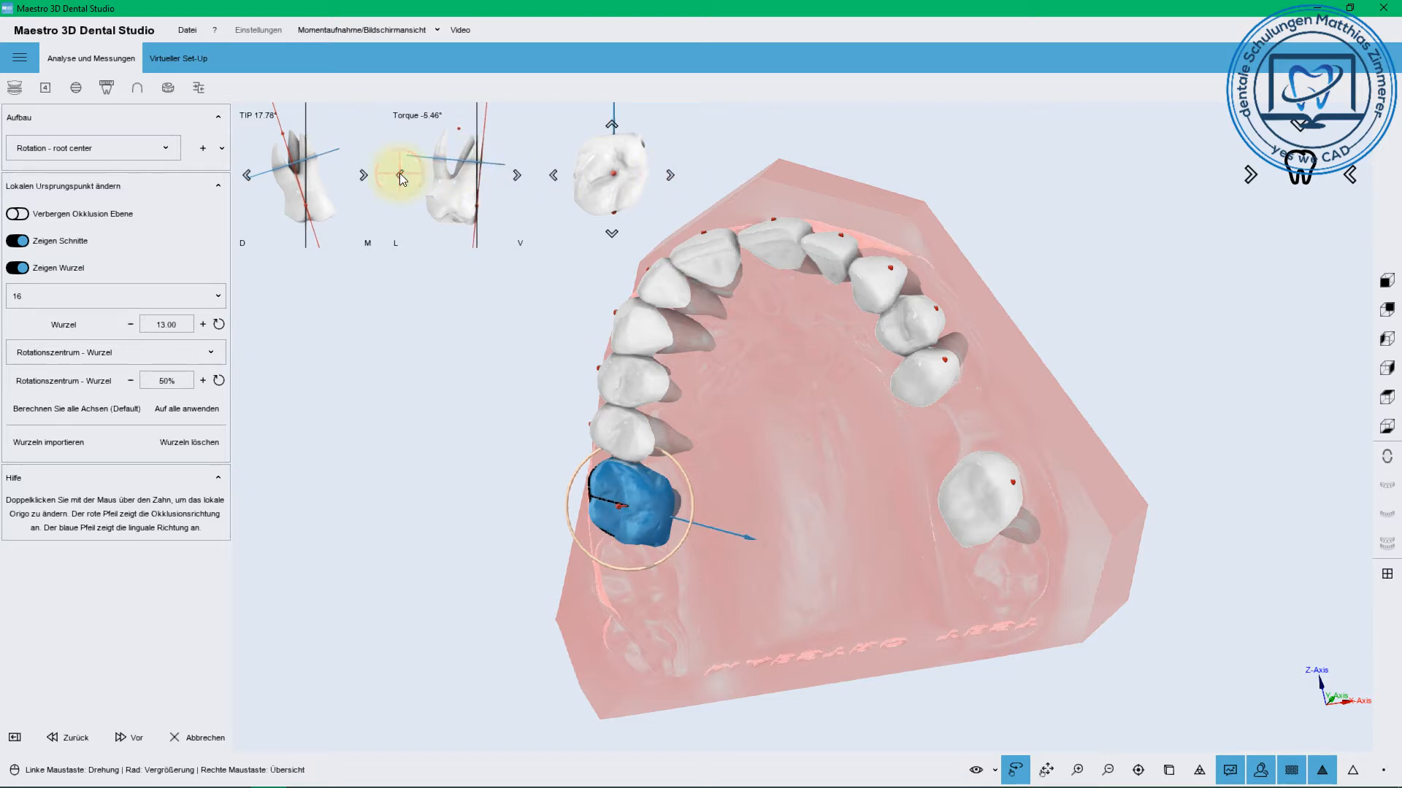
click(400, 175)
click(516, 176)
click(517, 177)
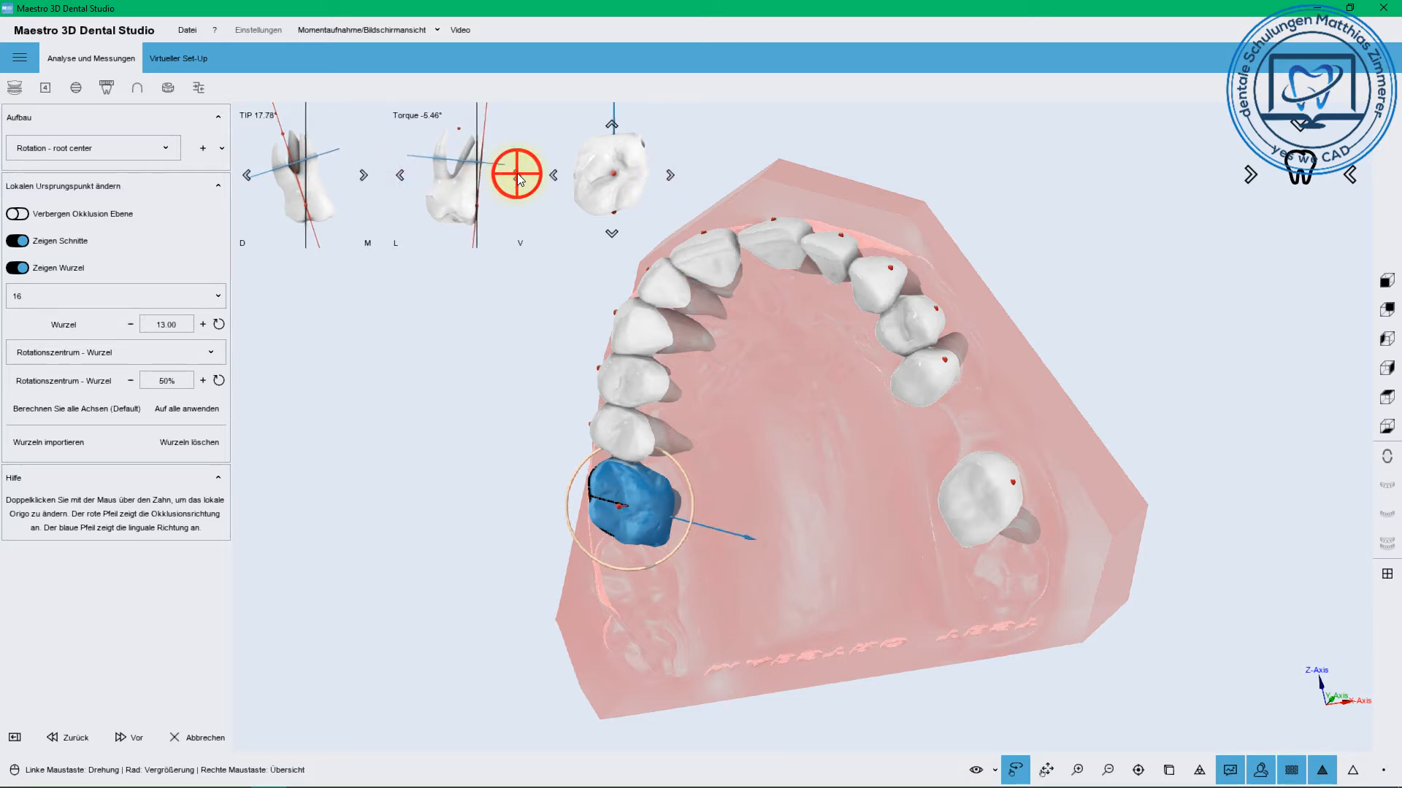
click(519, 176)
click(517, 177)
click(516, 177)
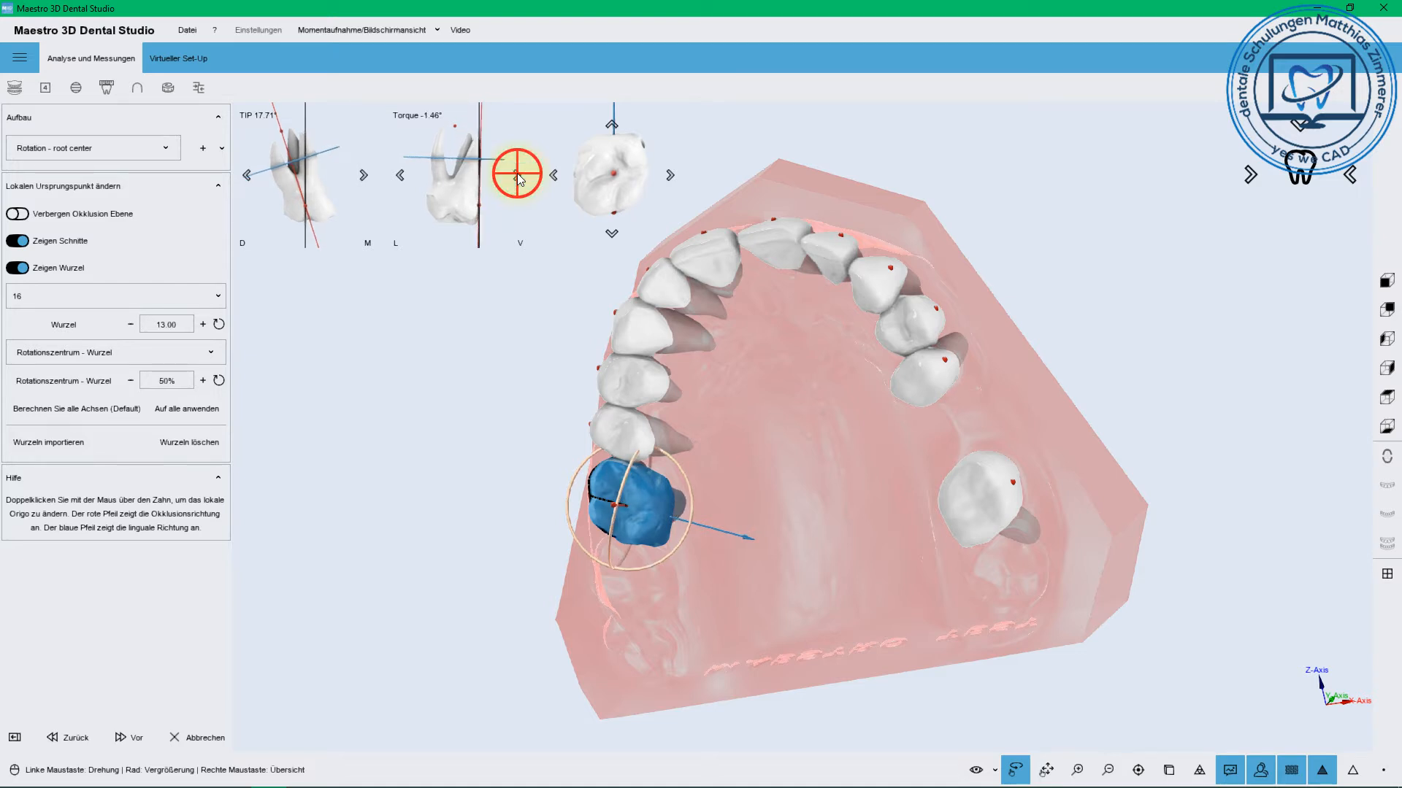
click(517, 177)
Reduce the tip of tooth 16 in small increments to 8.71°
click(364, 176)
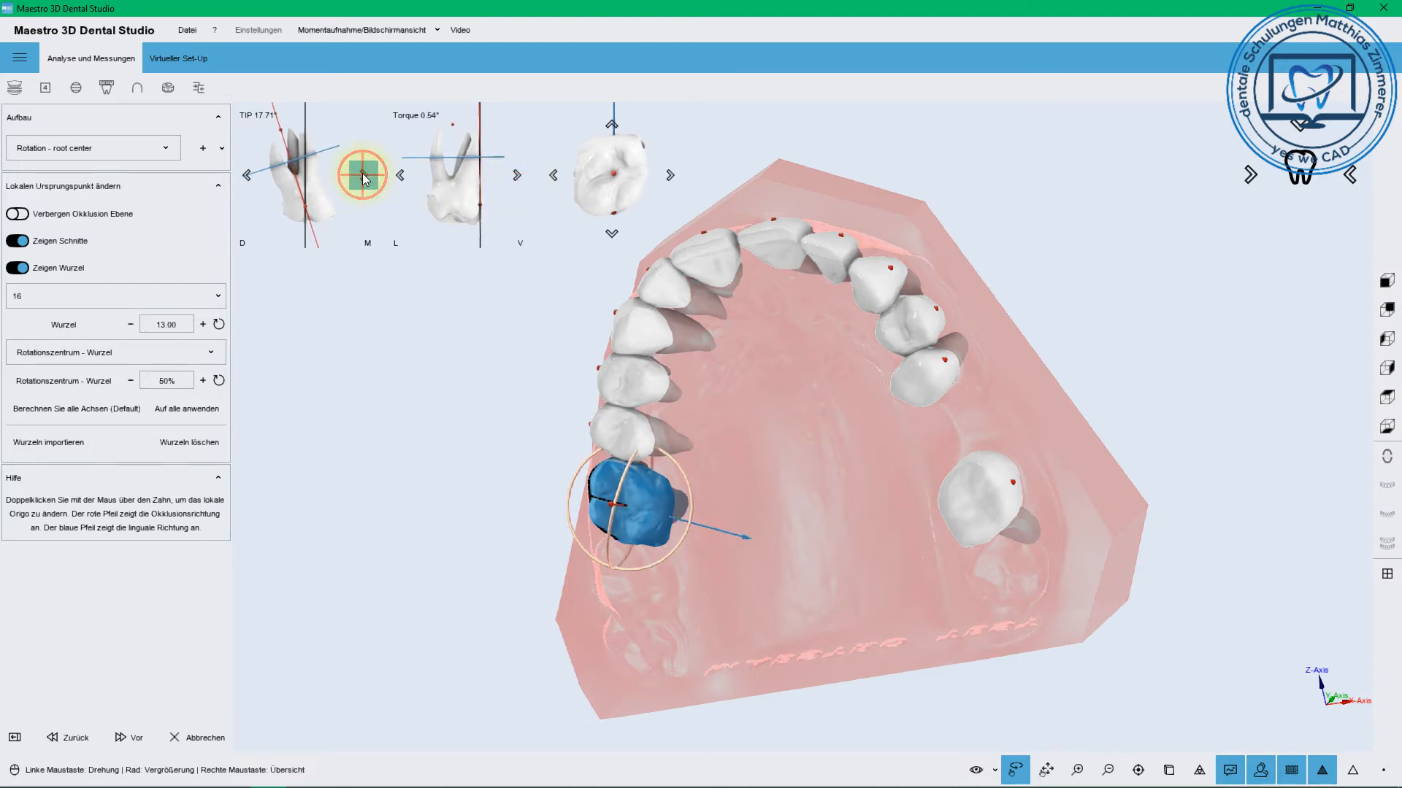
click(363, 176)
click(363, 175)
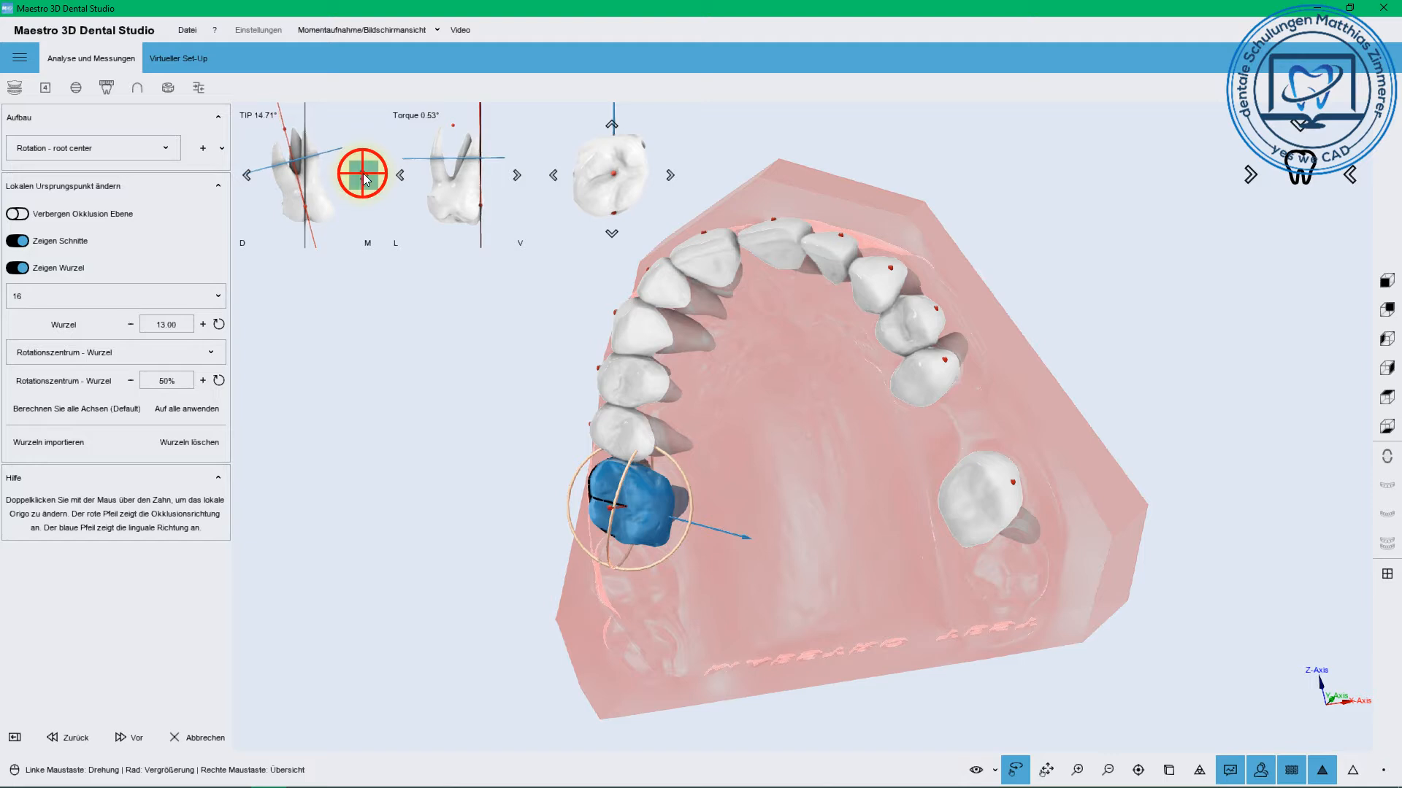
click(363, 175)
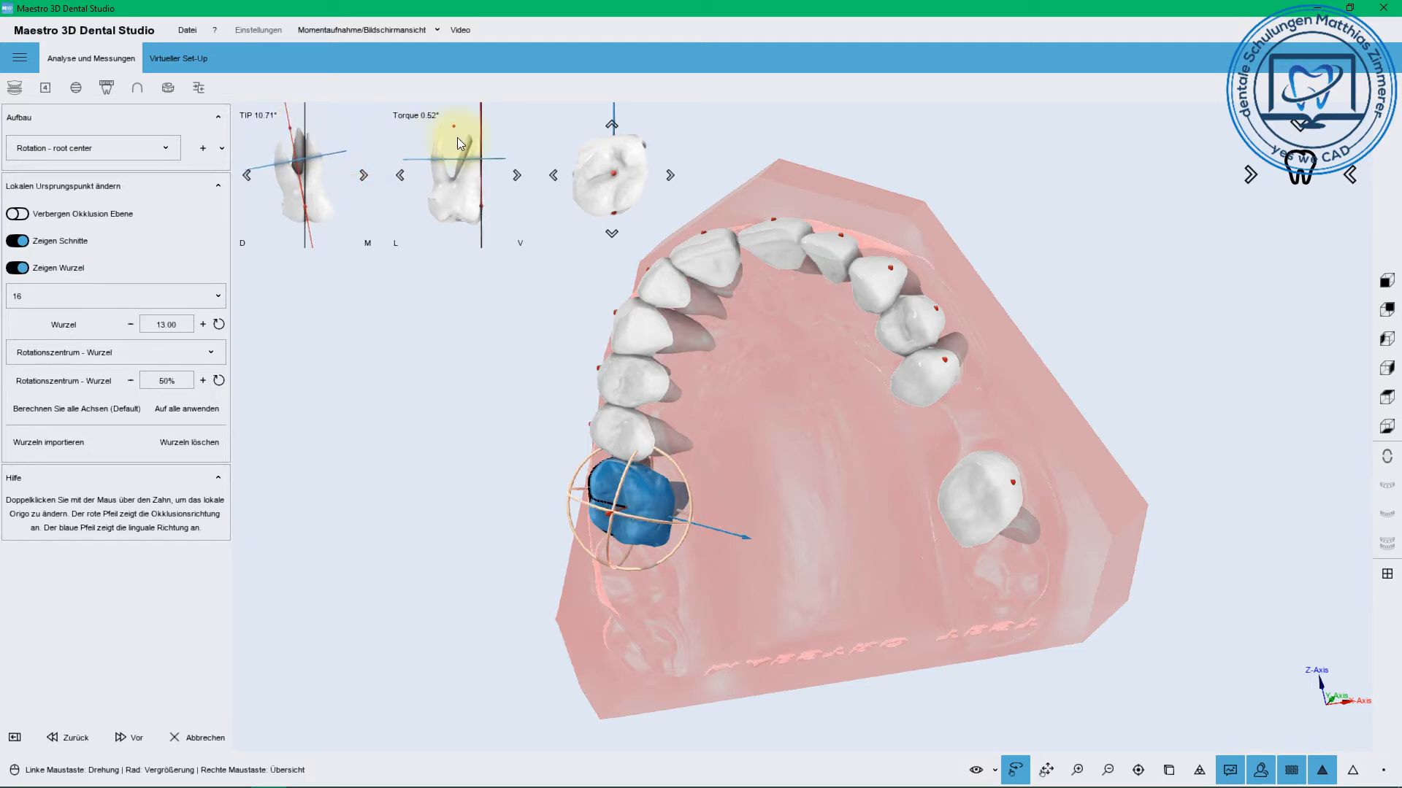
click(363, 175)
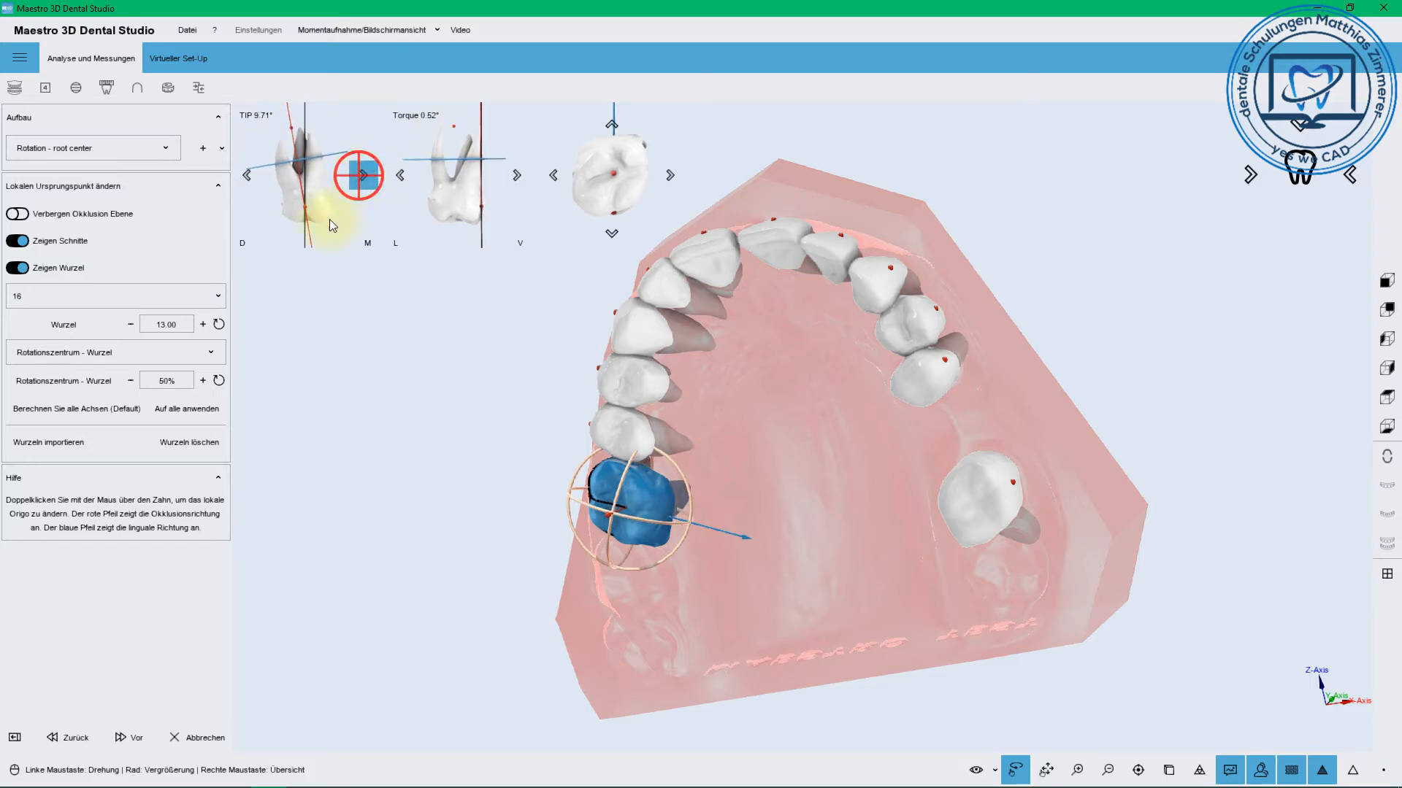
Set the root rotation center of tooth 16 to 30% and apply the setting to all teeth
click(130, 381)
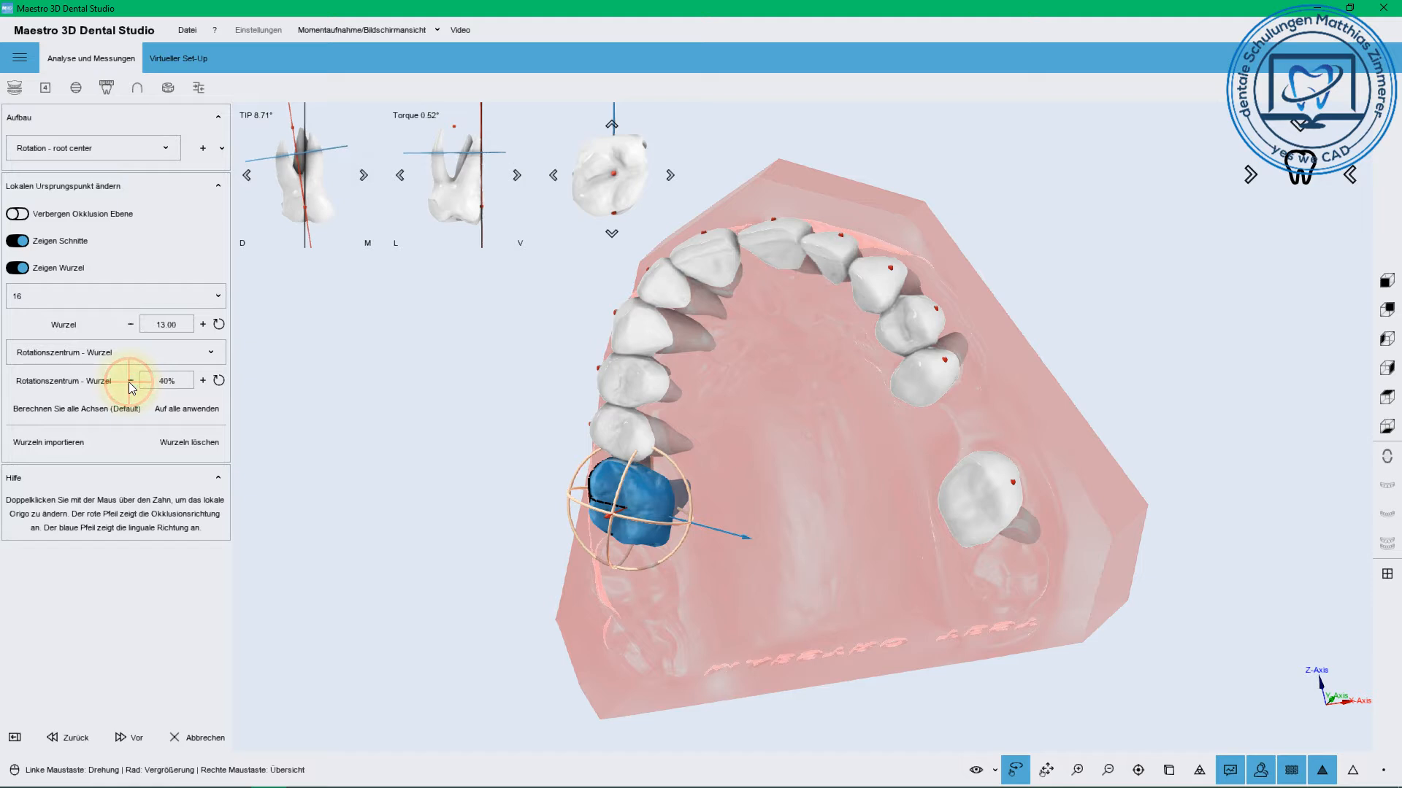
click(129, 381)
click(130, 381)
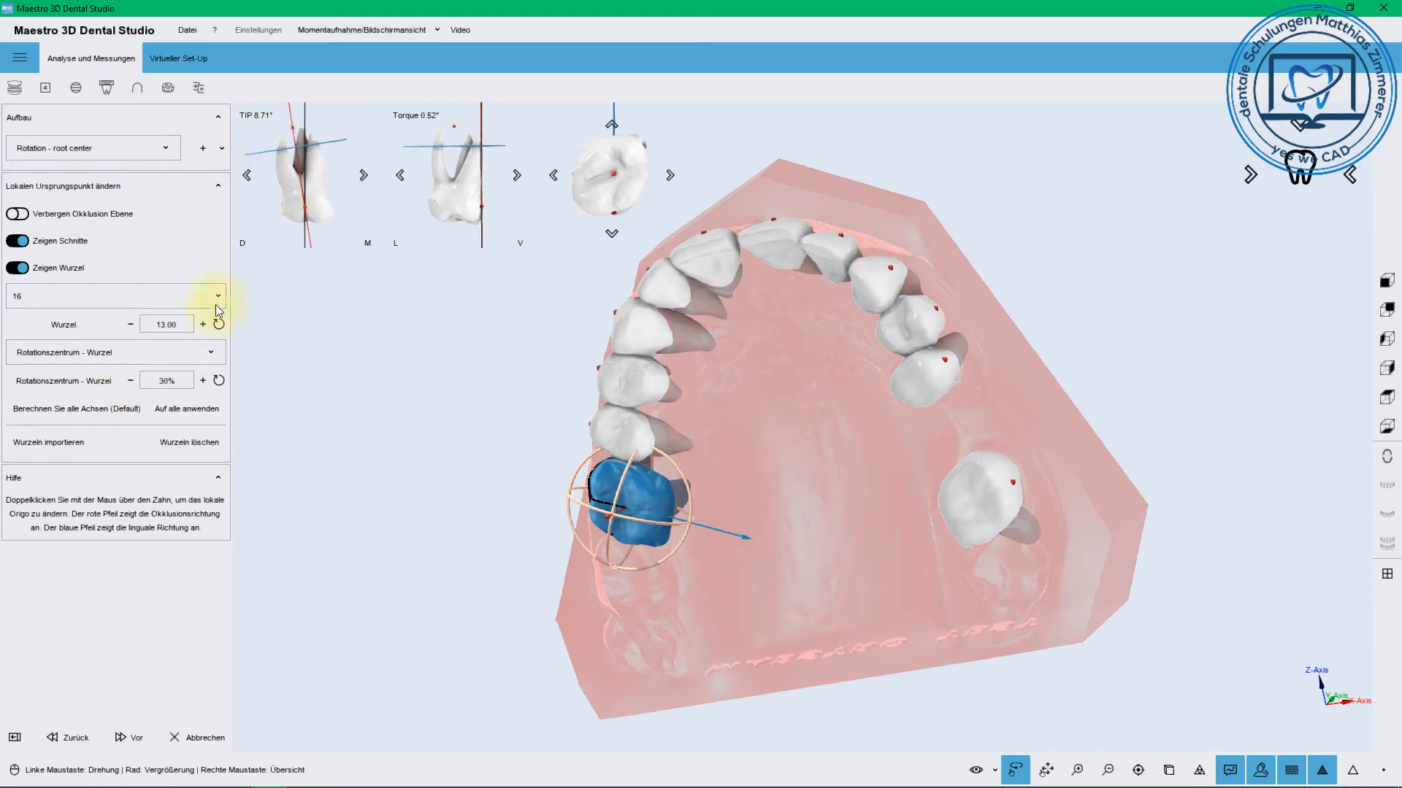
click(205, 414)
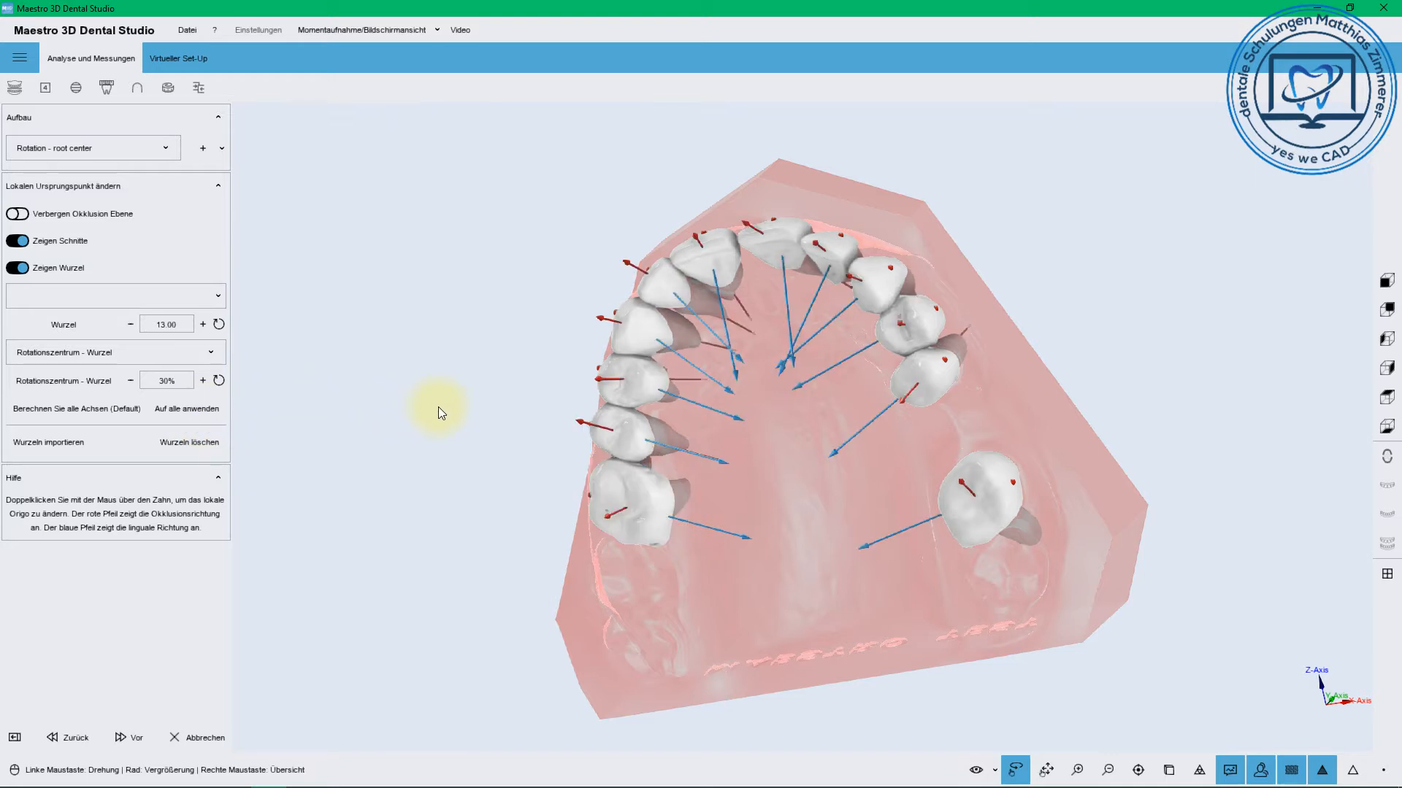
Reselect tooth 16, reduce its tip to 5.71° and nudge its origin in the occlusal section
click(637, 485)
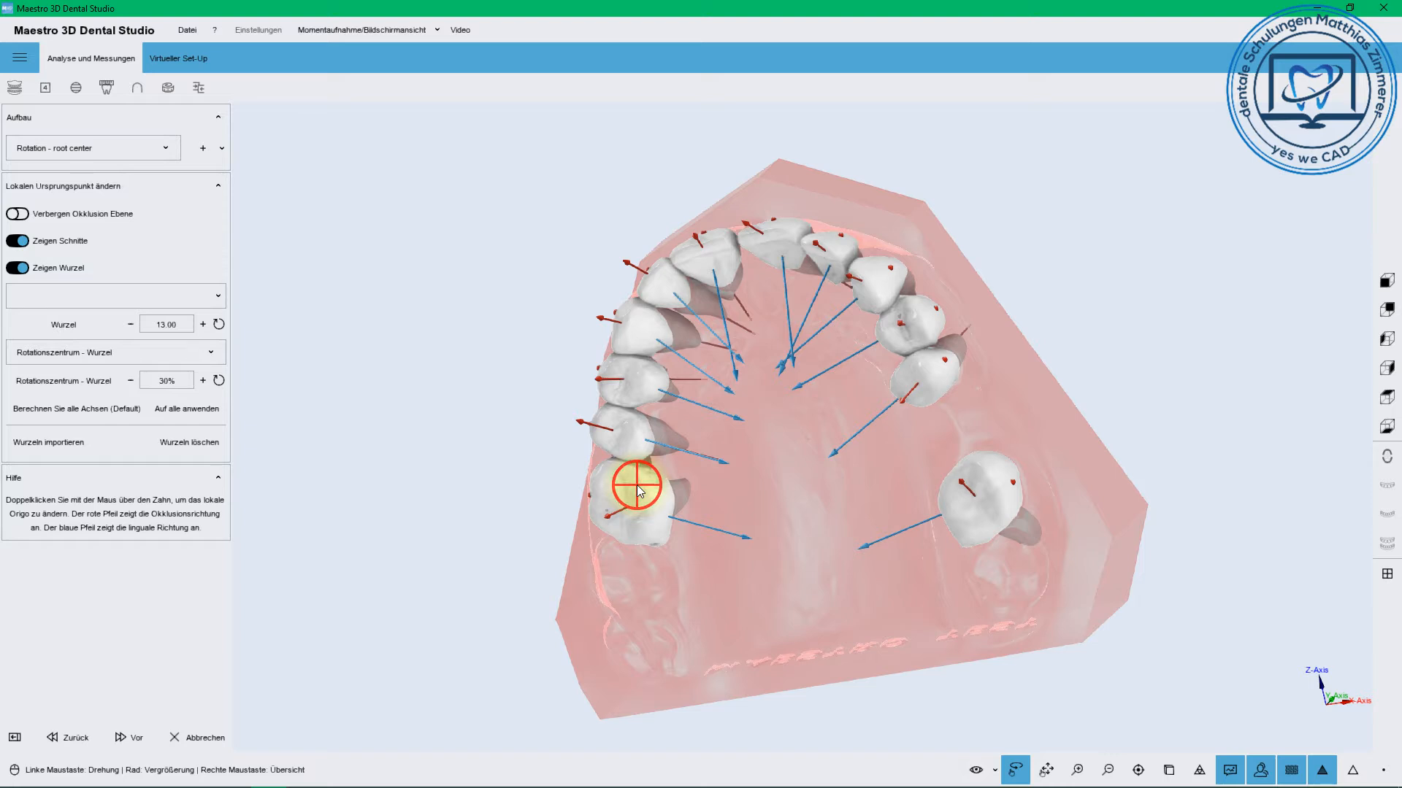
click(364, 173)
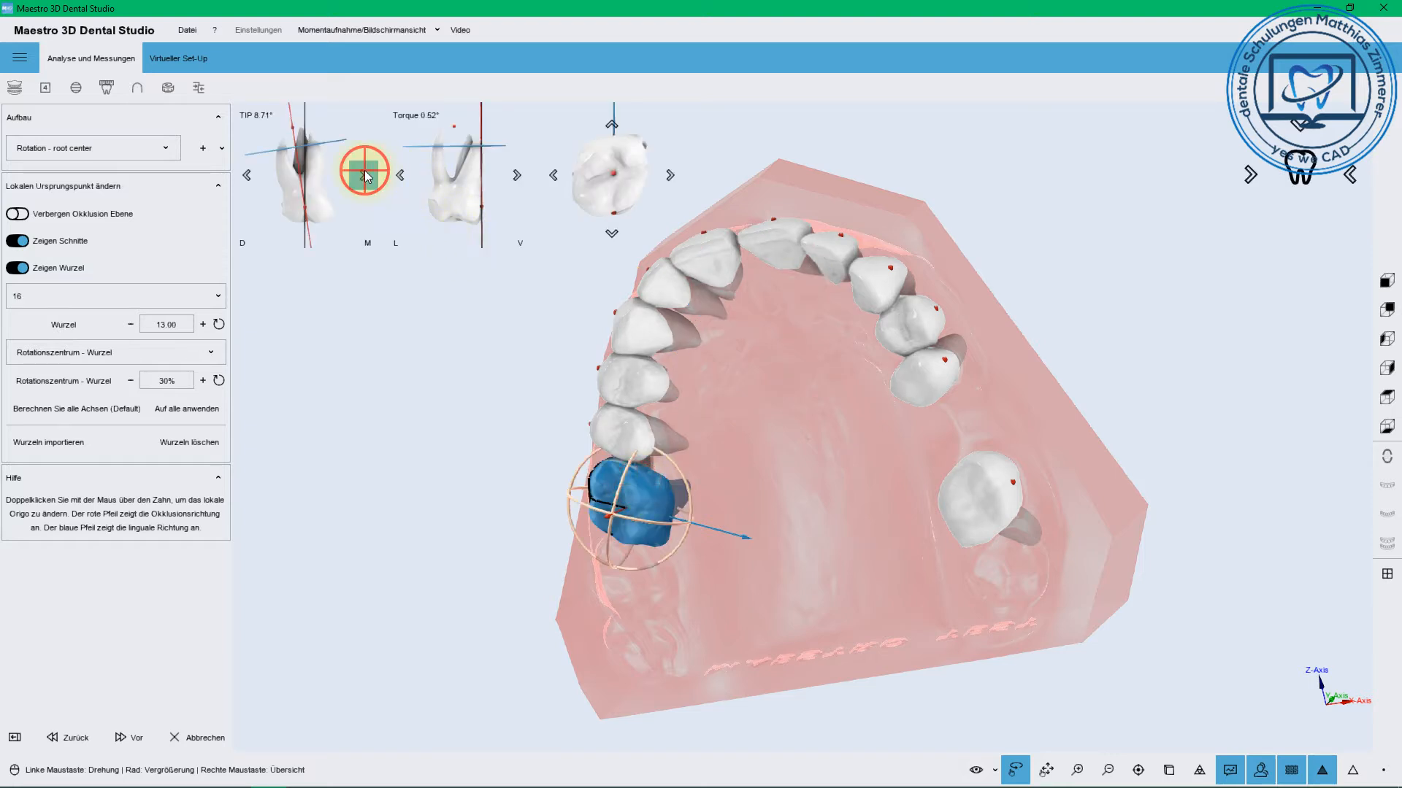
click(364, 173)
click(365, 171)
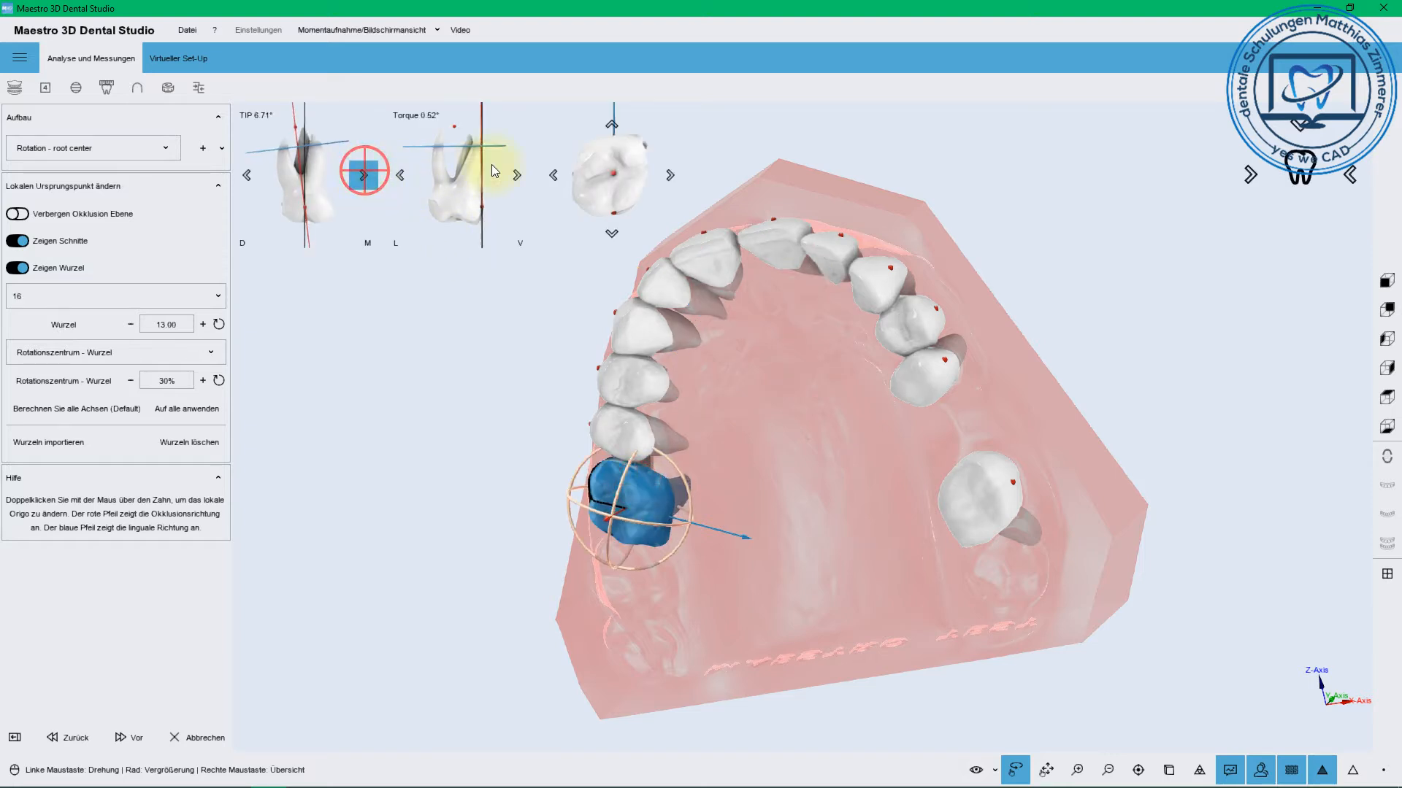
click(614, 122)
click(614, 433)
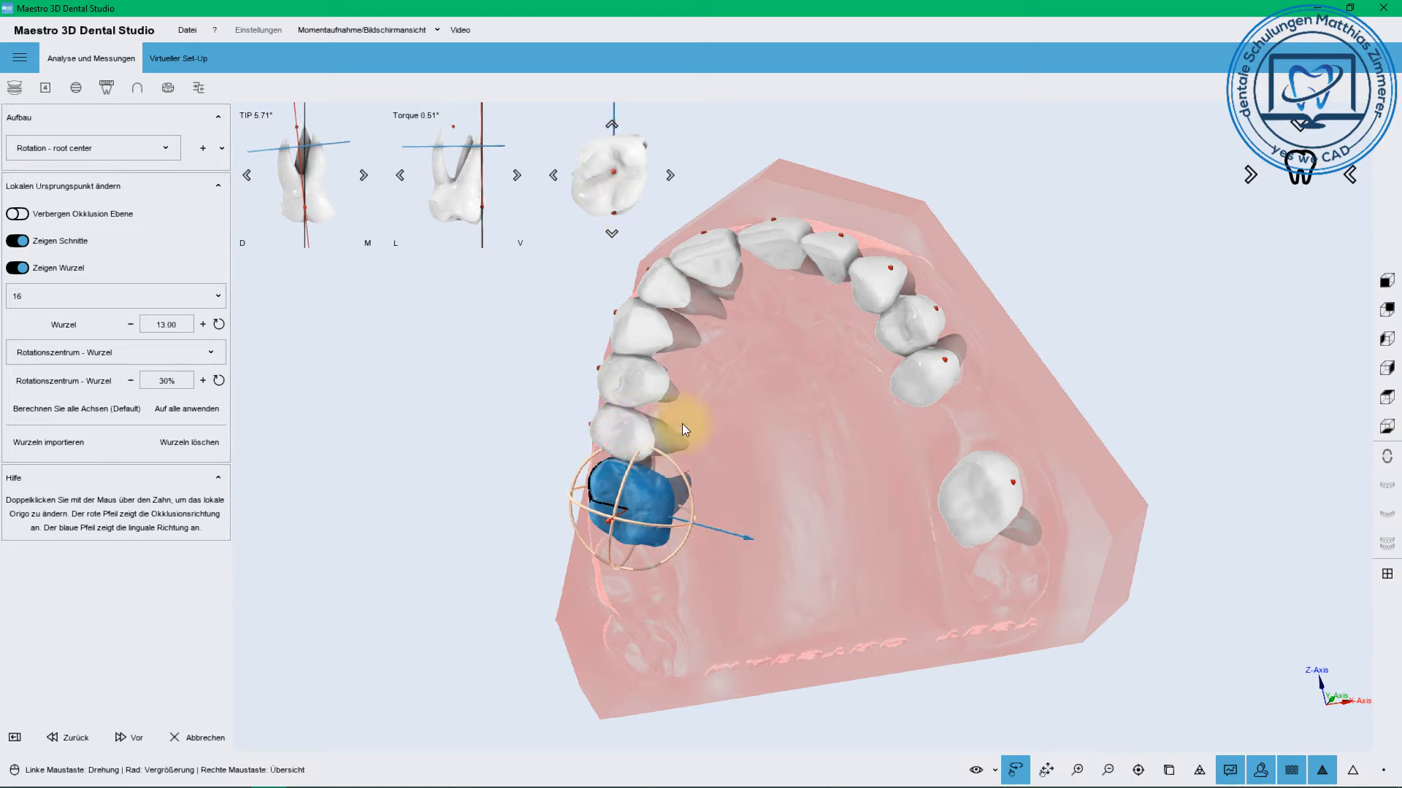
Rotate the axis of tooth 16 freehand in the view facing its outer side, to a tip of about 7°
drag(825, 446, 864, 431)
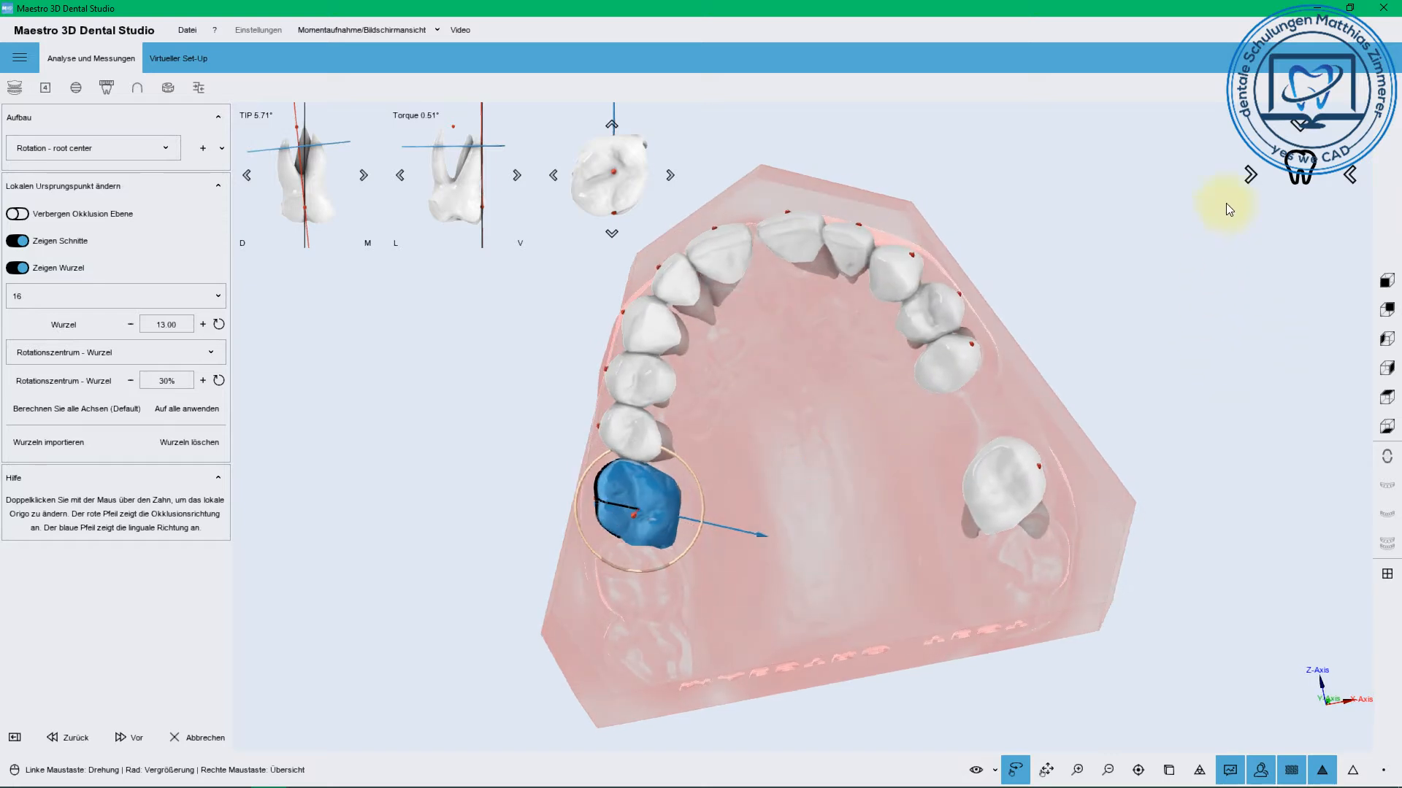
click(1250, 174)
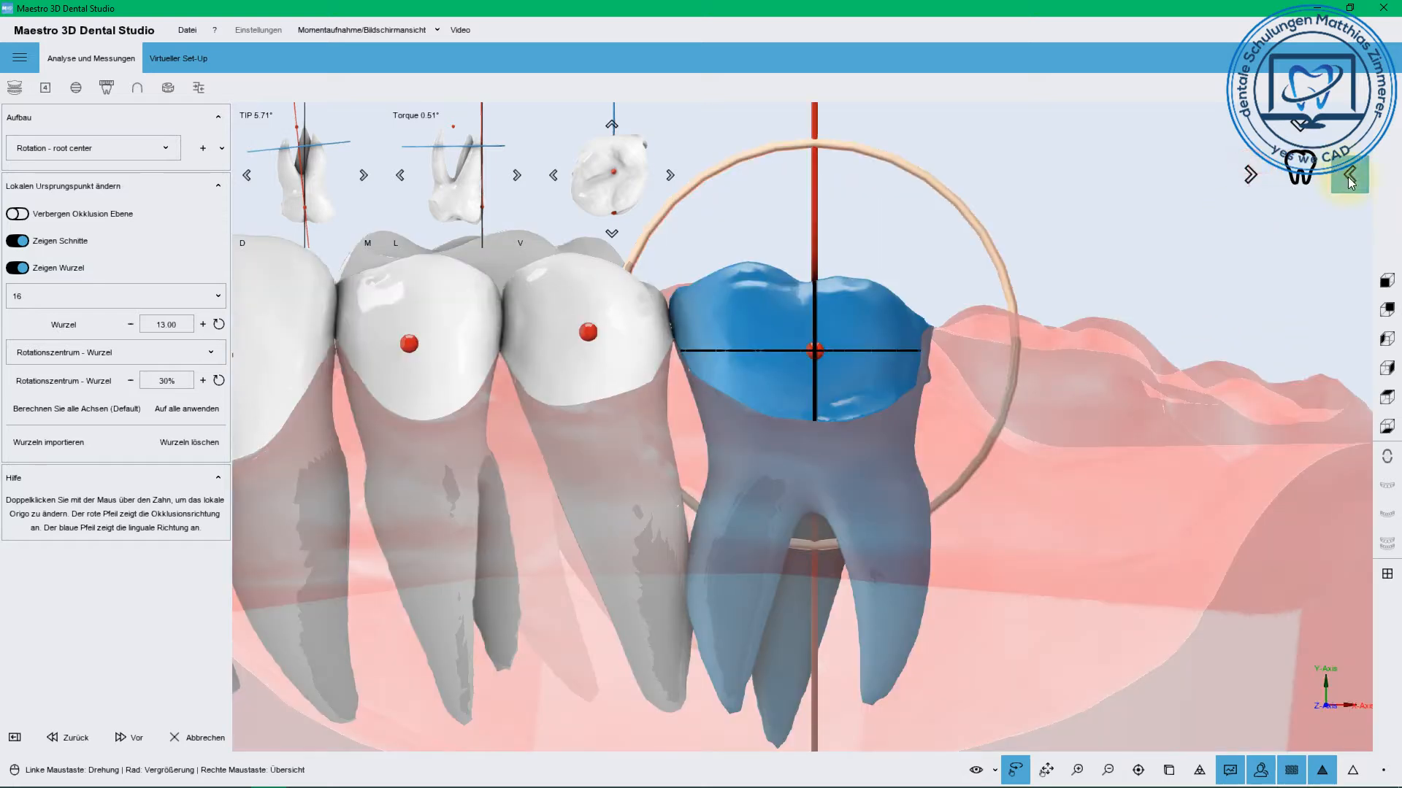
drag(937, 184, 936, 186)
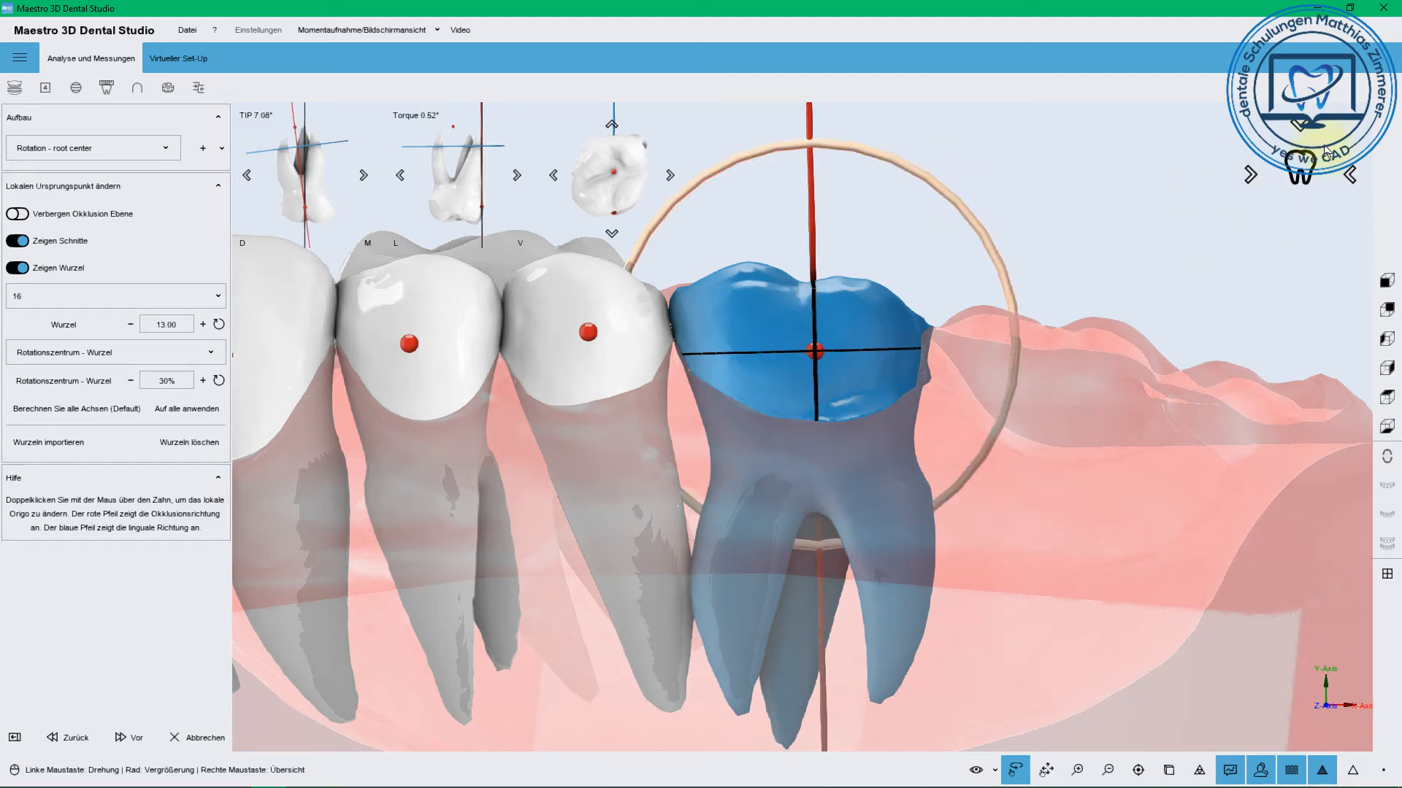
Examine the axis and roots of tooth 16 from the occlusal, lingual and remaining sides
click(1310, 133)
click(1302, 173)
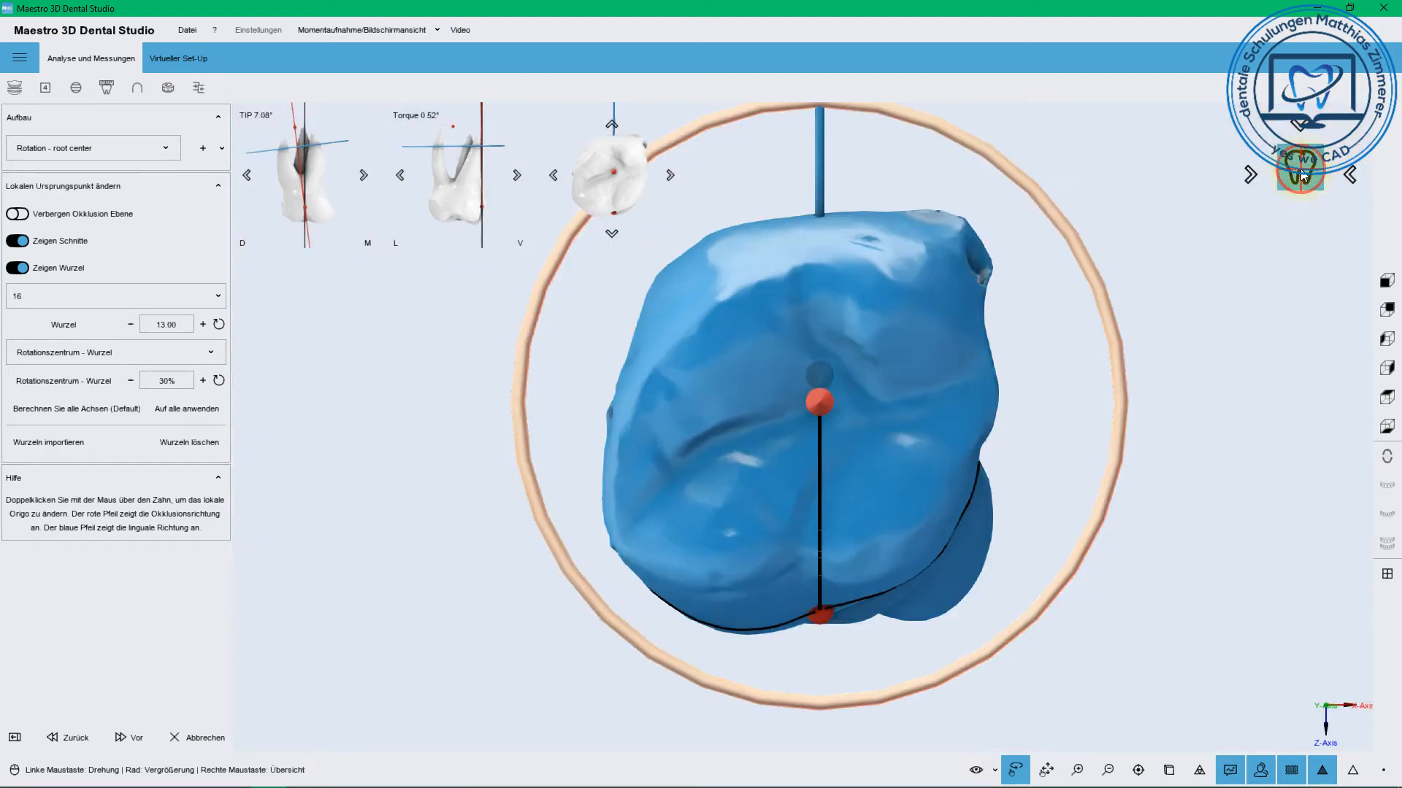
click(1349, 177)
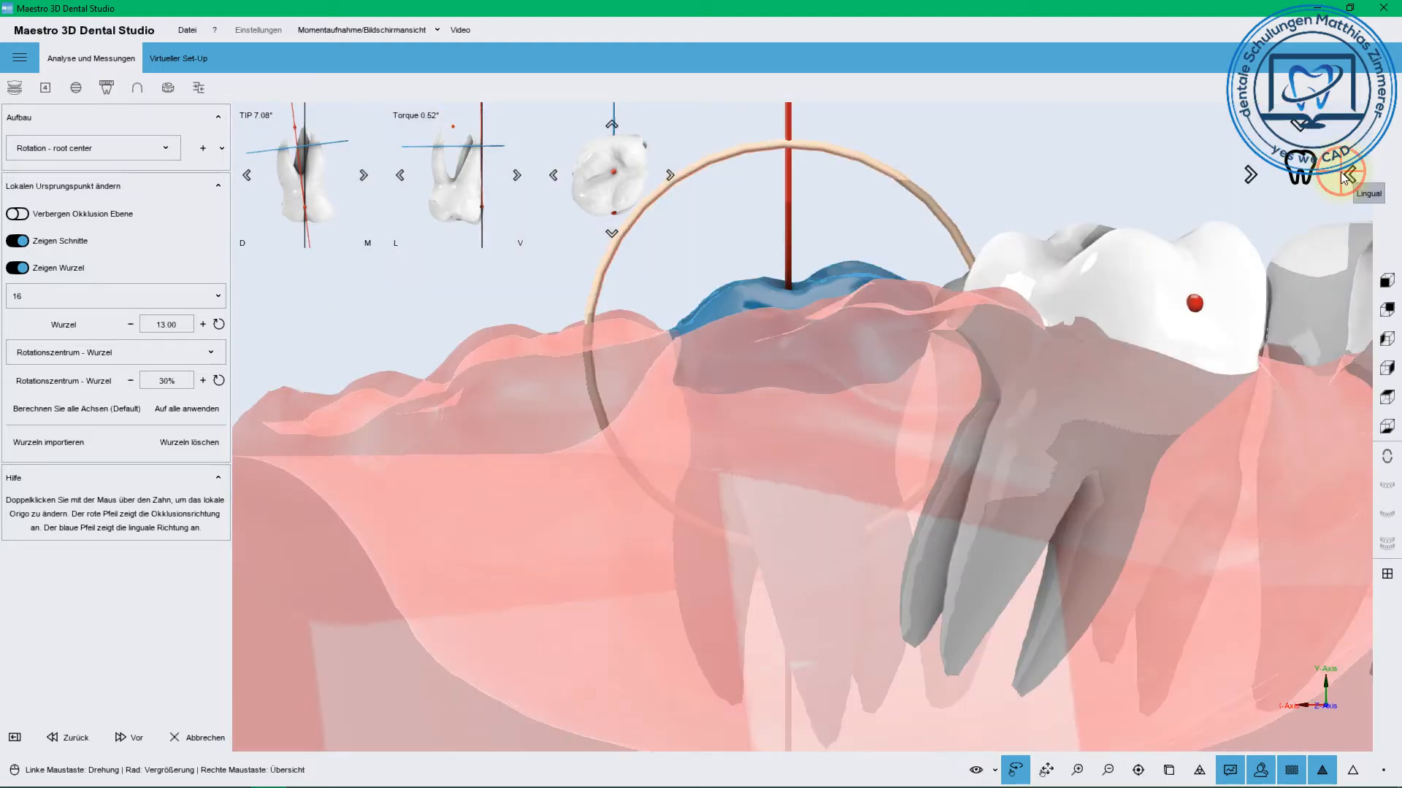
click(1307, 172)
click(1308, 172)
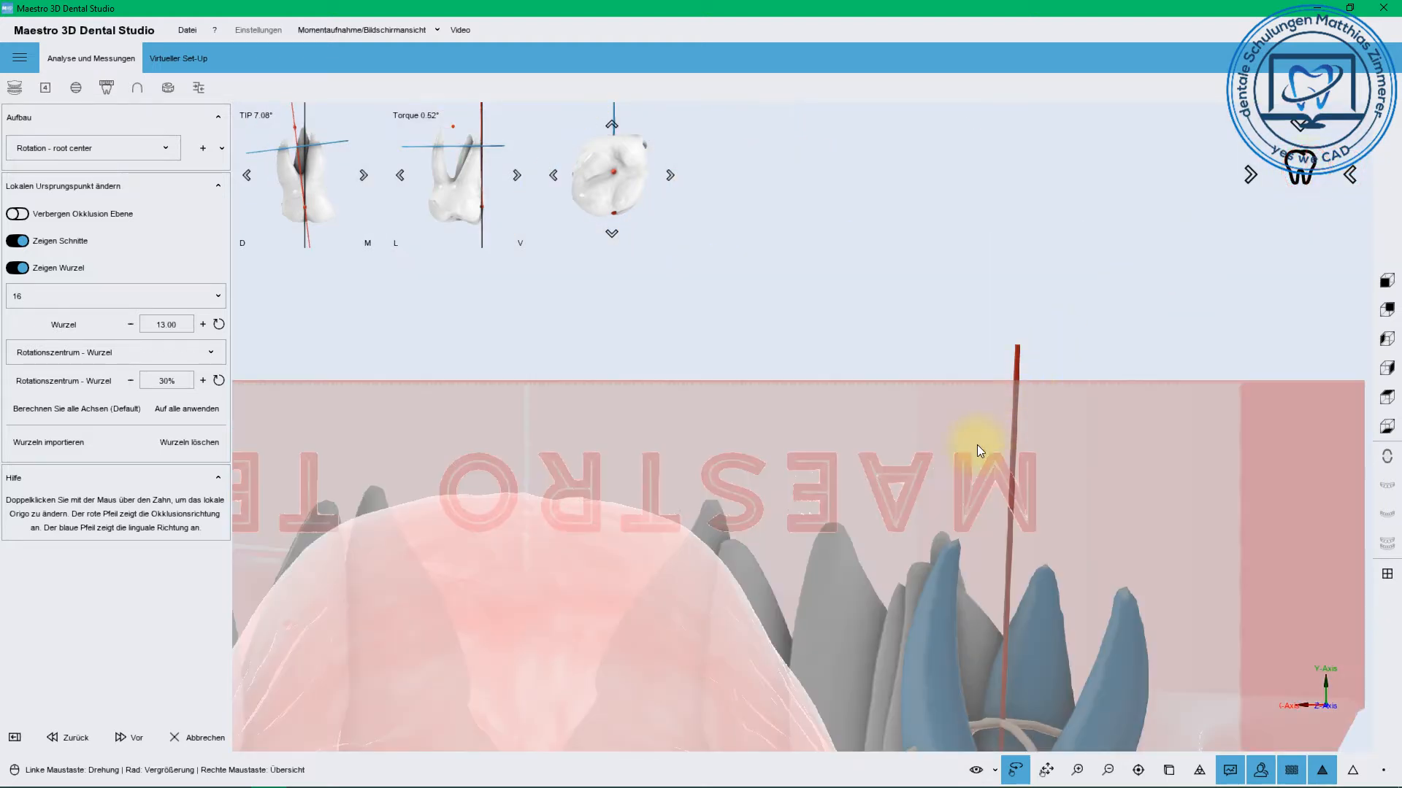
right_drag(949, 503, 981, 488)
scroll(984, 493, up, 2)
scroll(984, 493, down, 3)
drag(1053, 538, 961, 300)
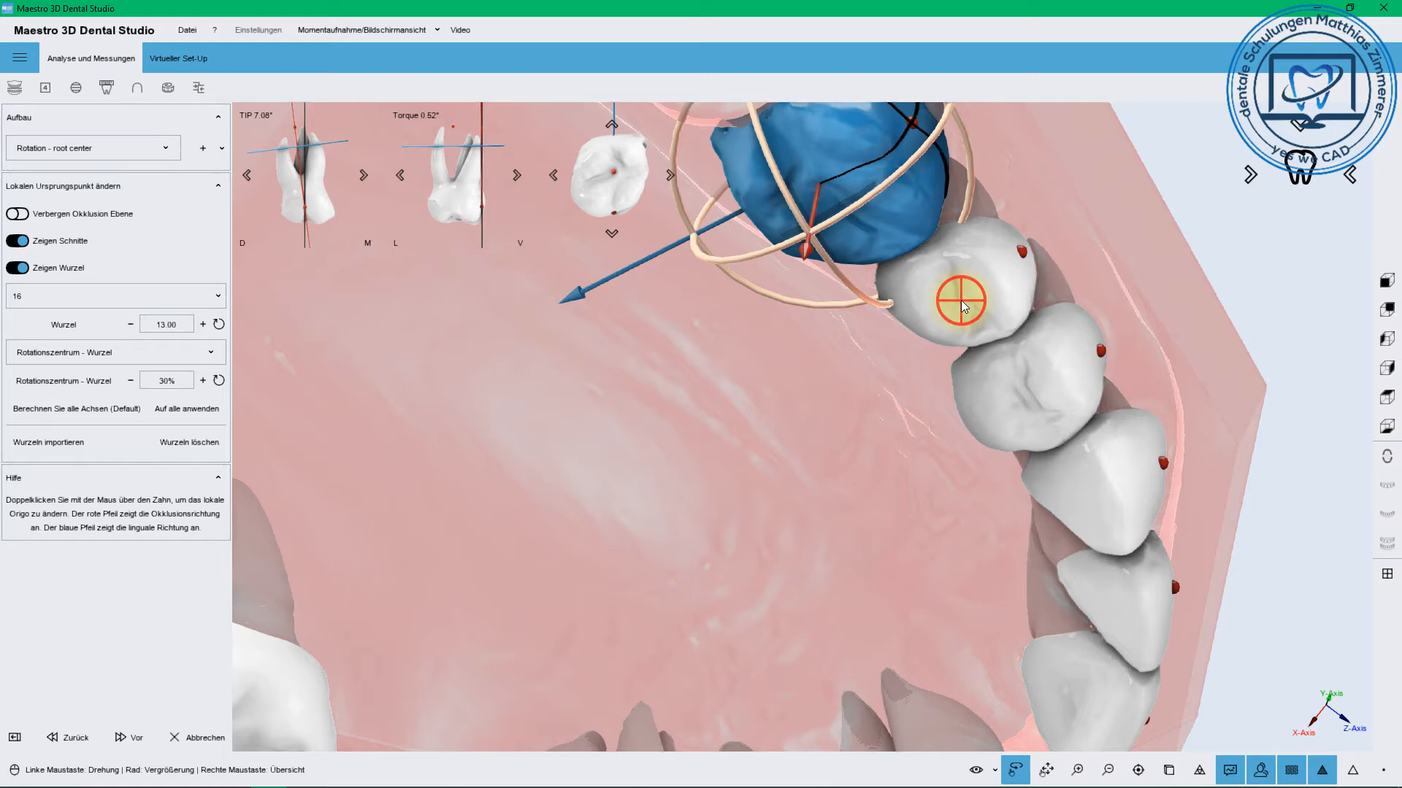
Select tooth 15 and rotate its axis freehand in the view of its outer side, to a tip of about 6°
double_click(961, 300)
click(1255, 175)
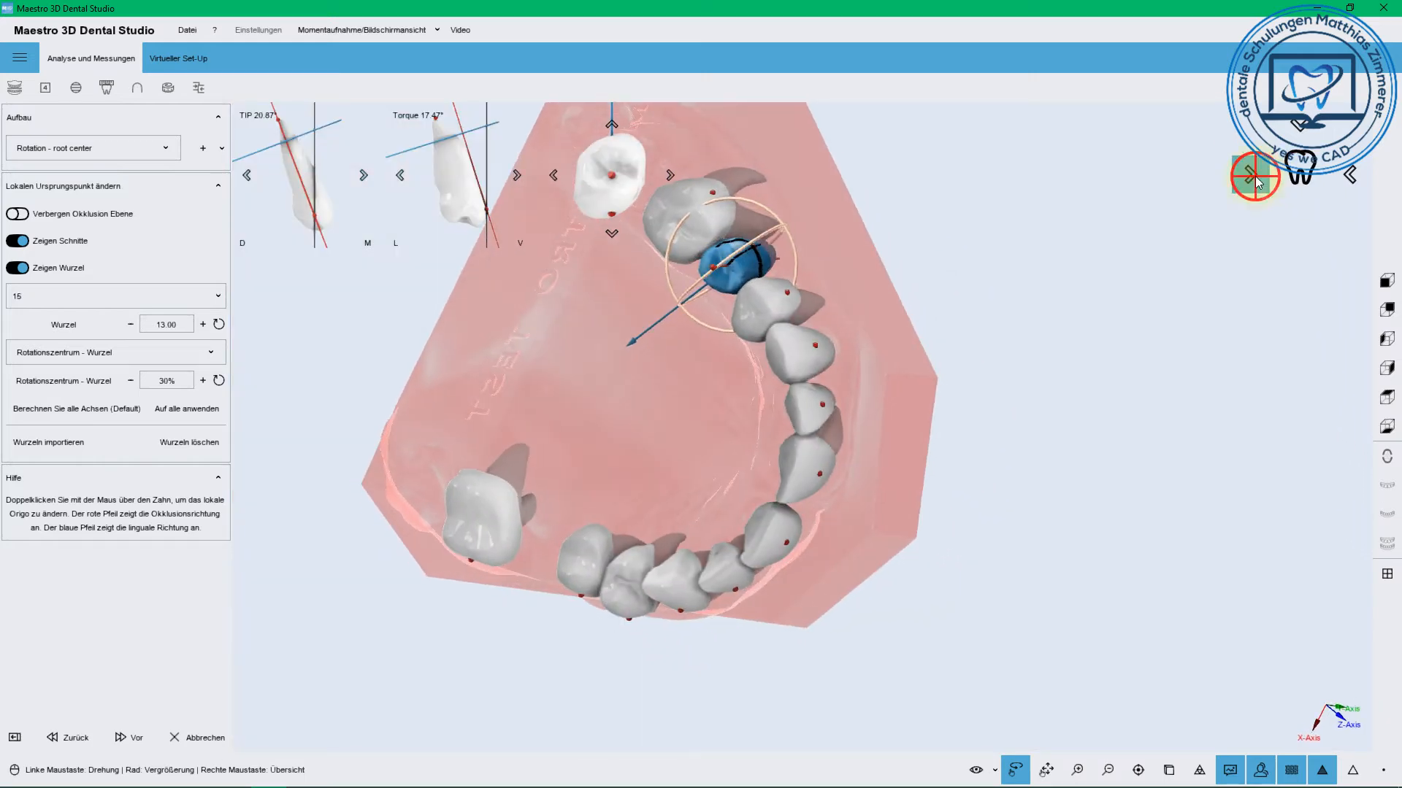
drag(952, 156, 834, 244)
click(1350, 176)
click(1299, 131)
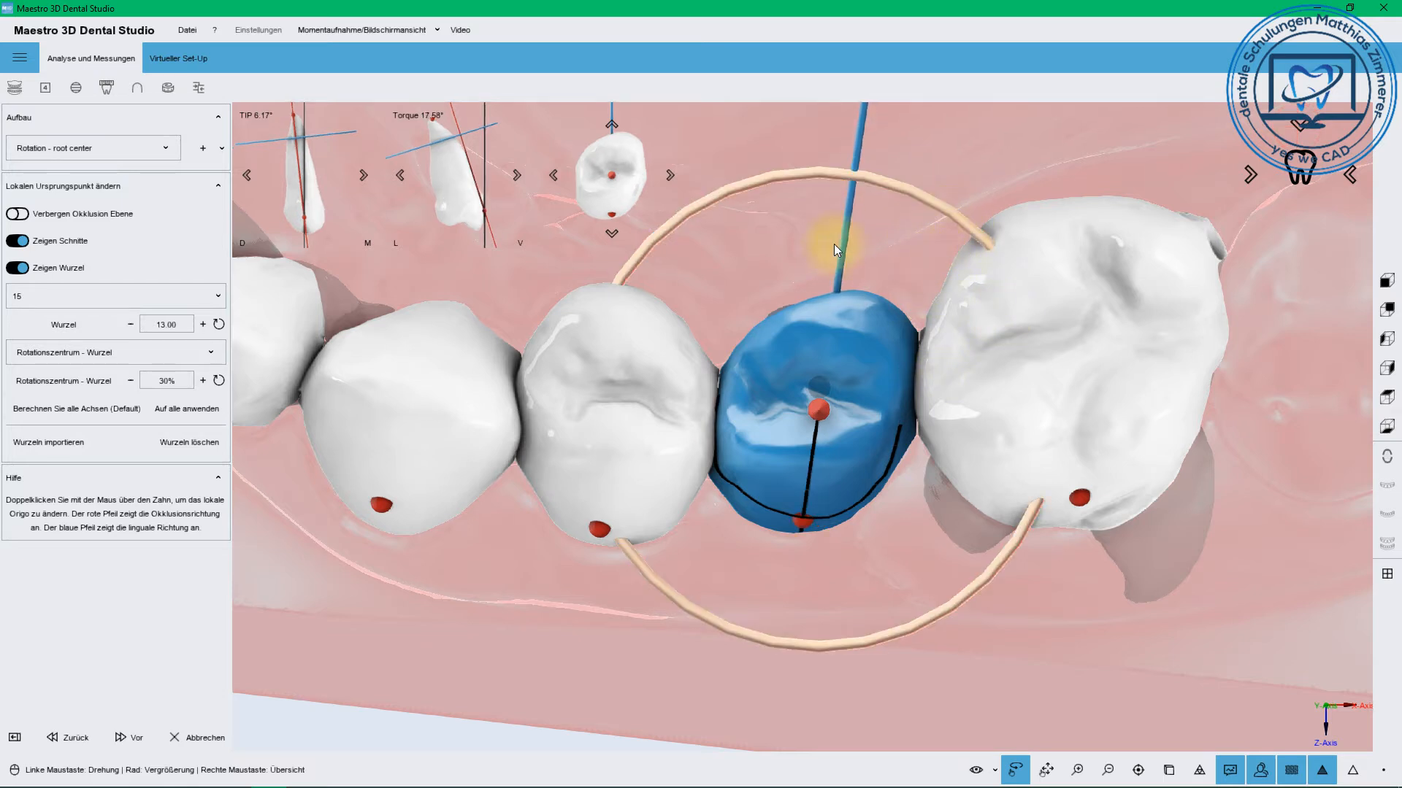
Reduce the torque of tooth 15 to about 10.5° and its tip to about 3°
click(400, 175)
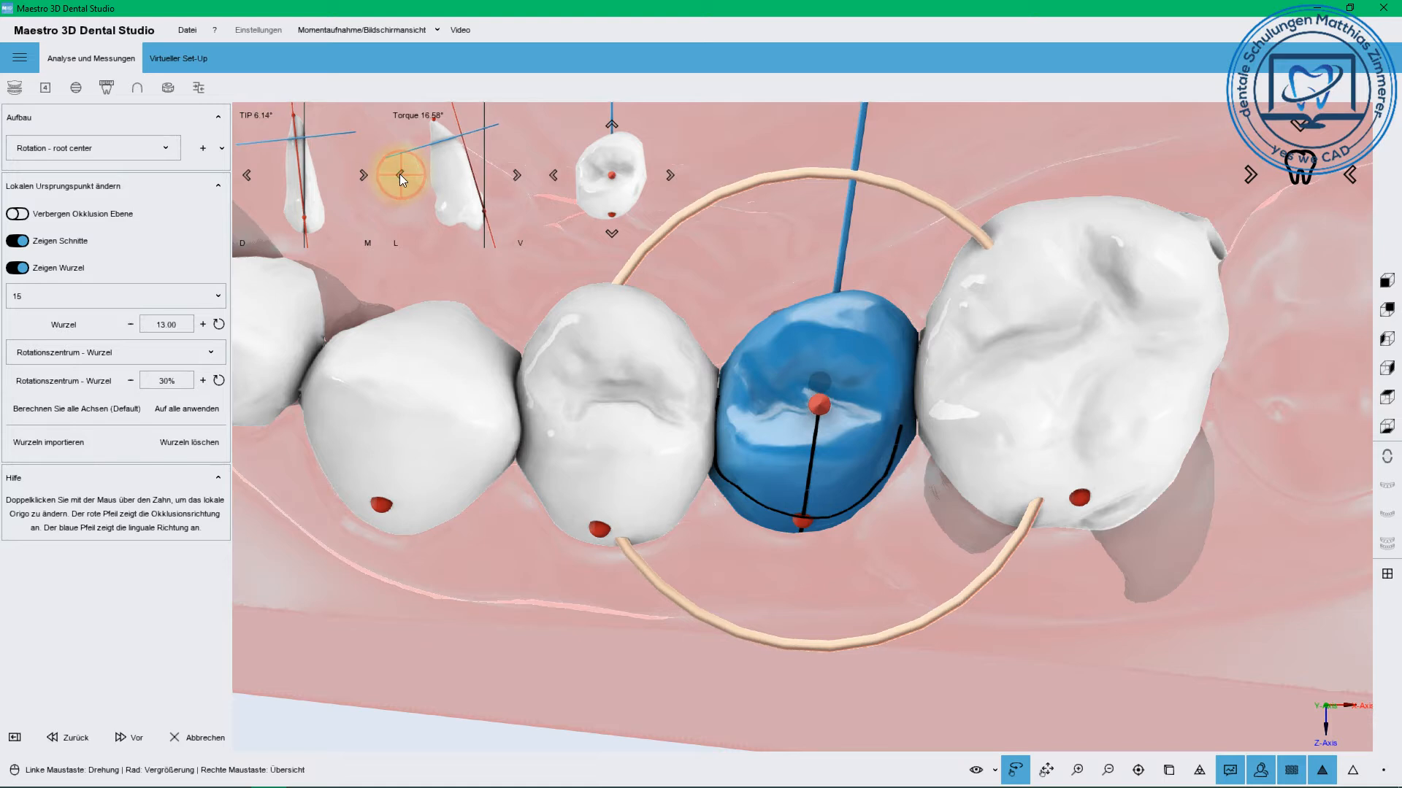
click(400, 175)
click(400, 176)
click(362, 175)
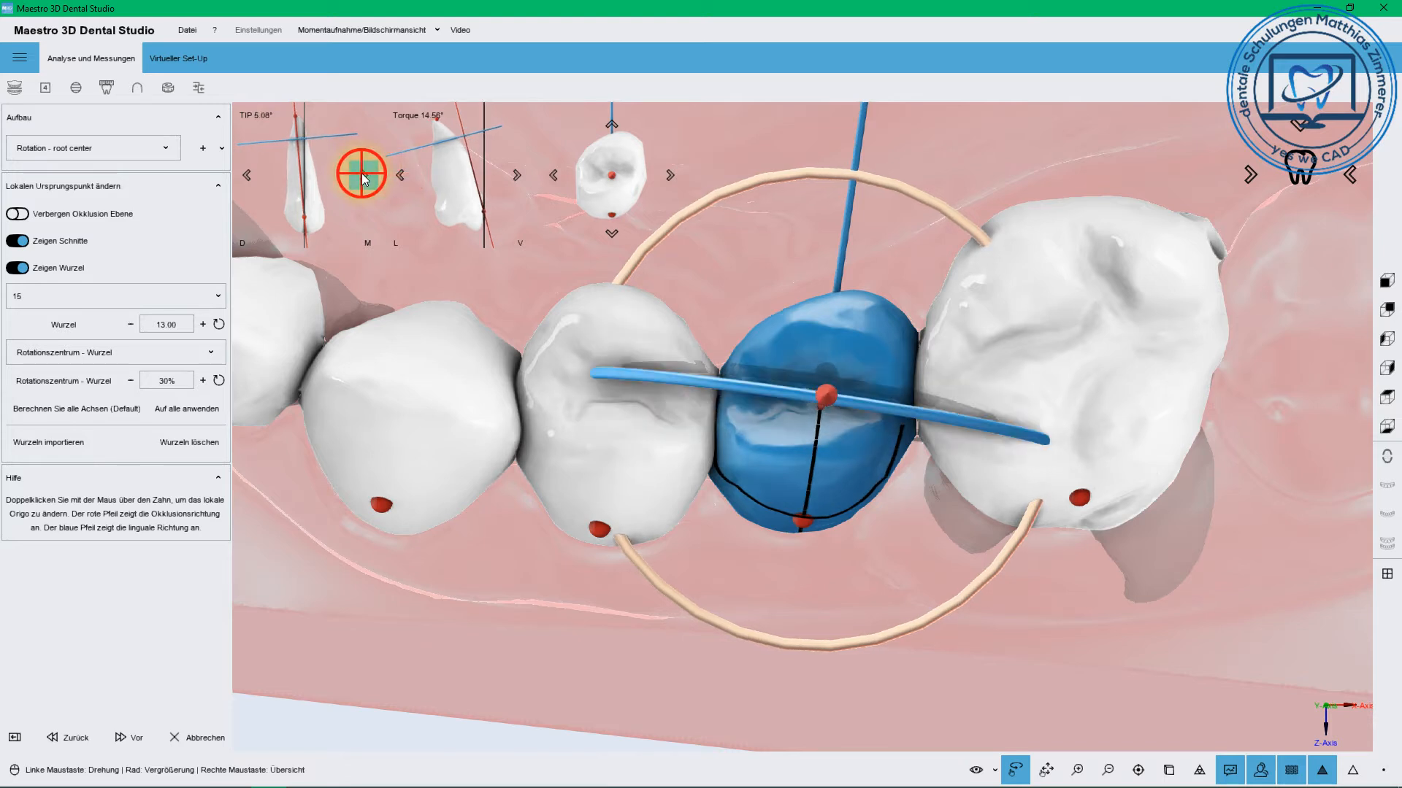
click(362, 176)
click(400, 176)
click(400, 175)
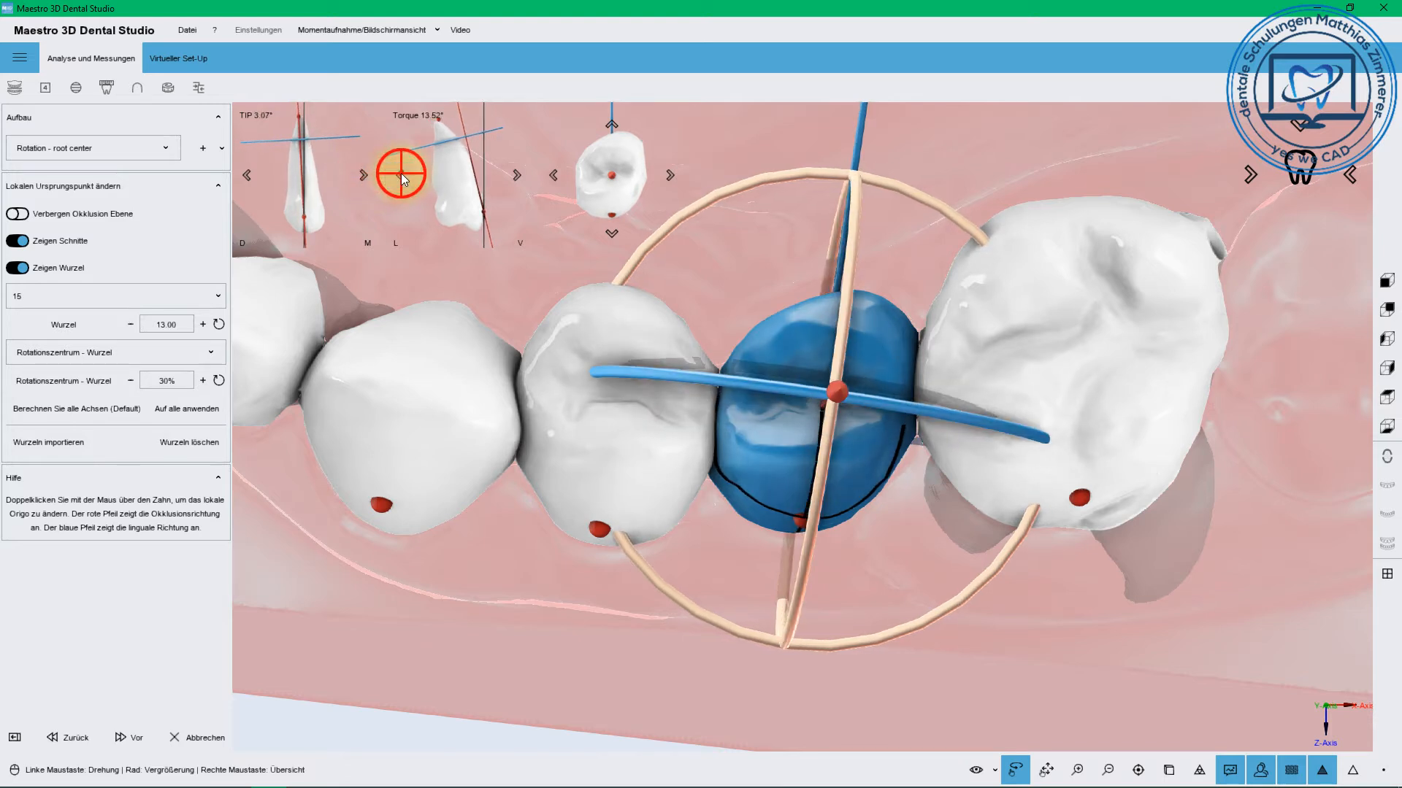
click(400, 175)
Nudge the origin of tooth 15 lingually and mesially in the occlusal section
click(609, 124)
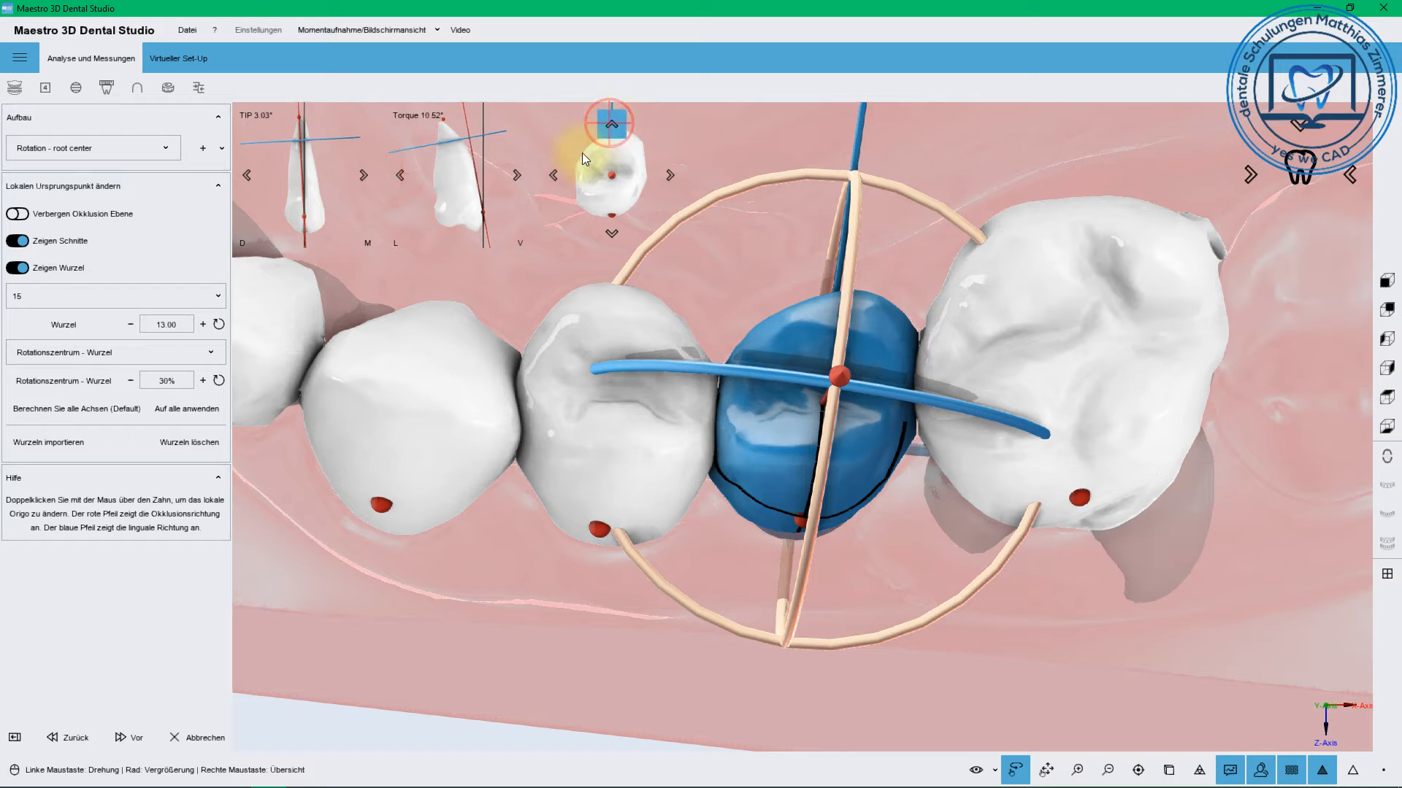
click(555, 172)
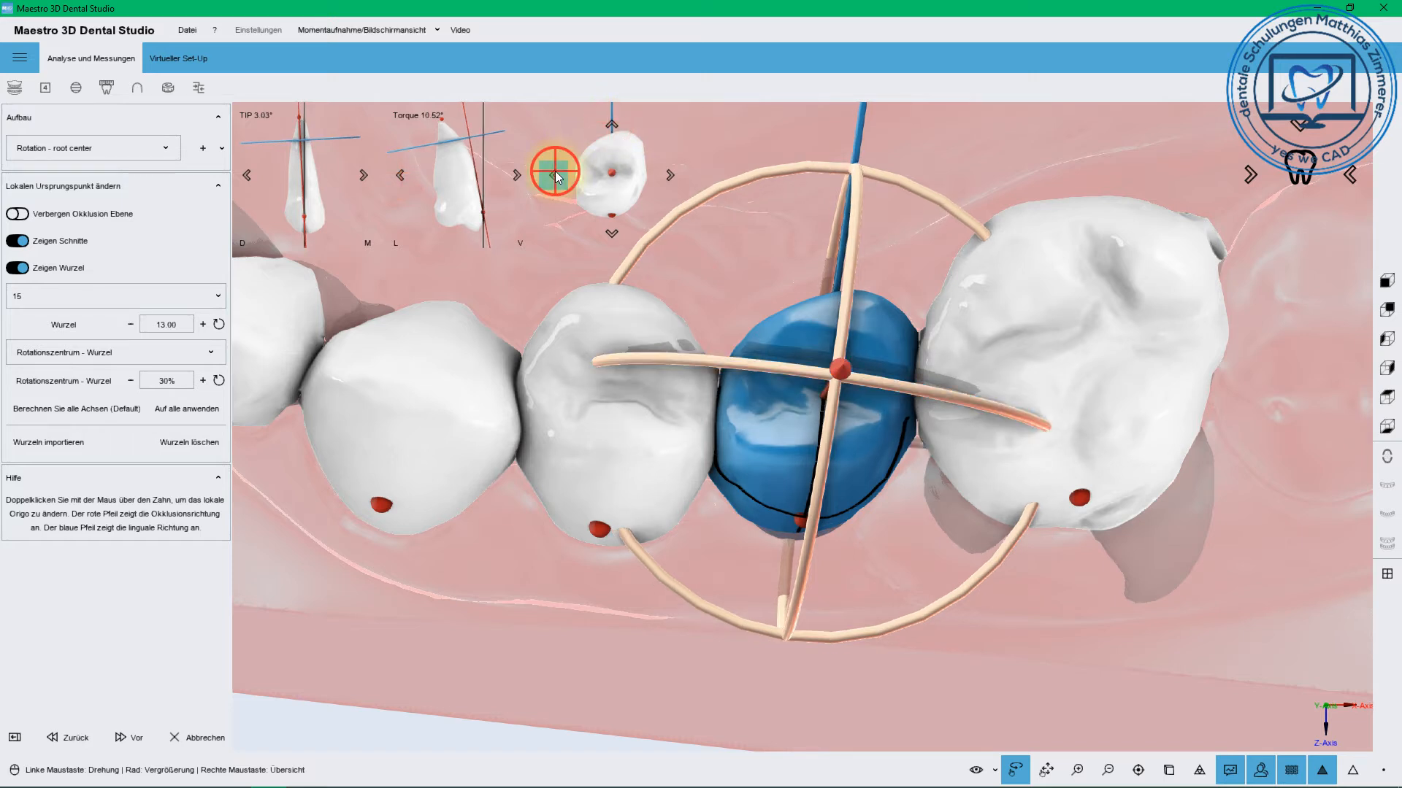
click(624, 431)
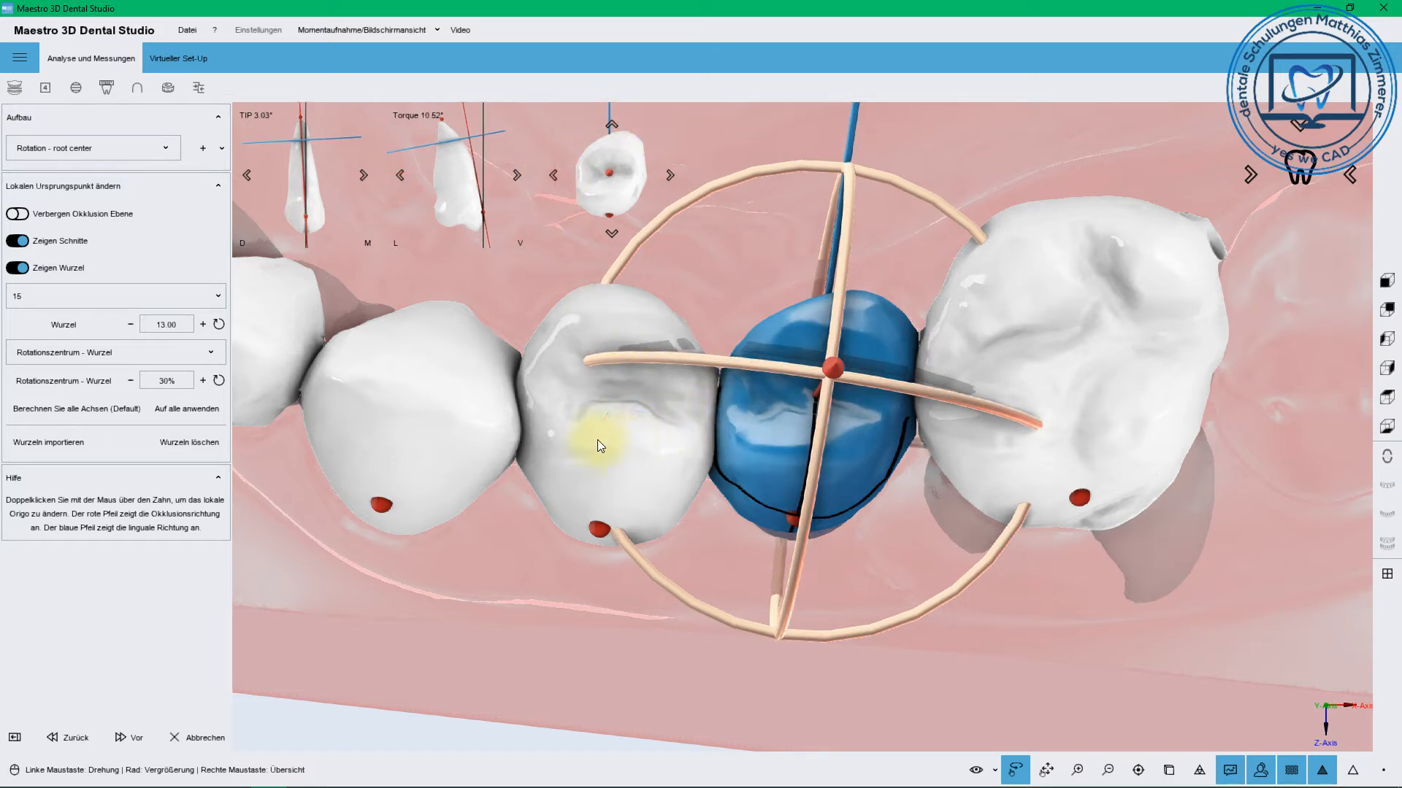
Select tooth 14, rotate its axis freehand to a tip of about 8° and fine-tune its rotation in the occlusal view
double_click(595, 438)
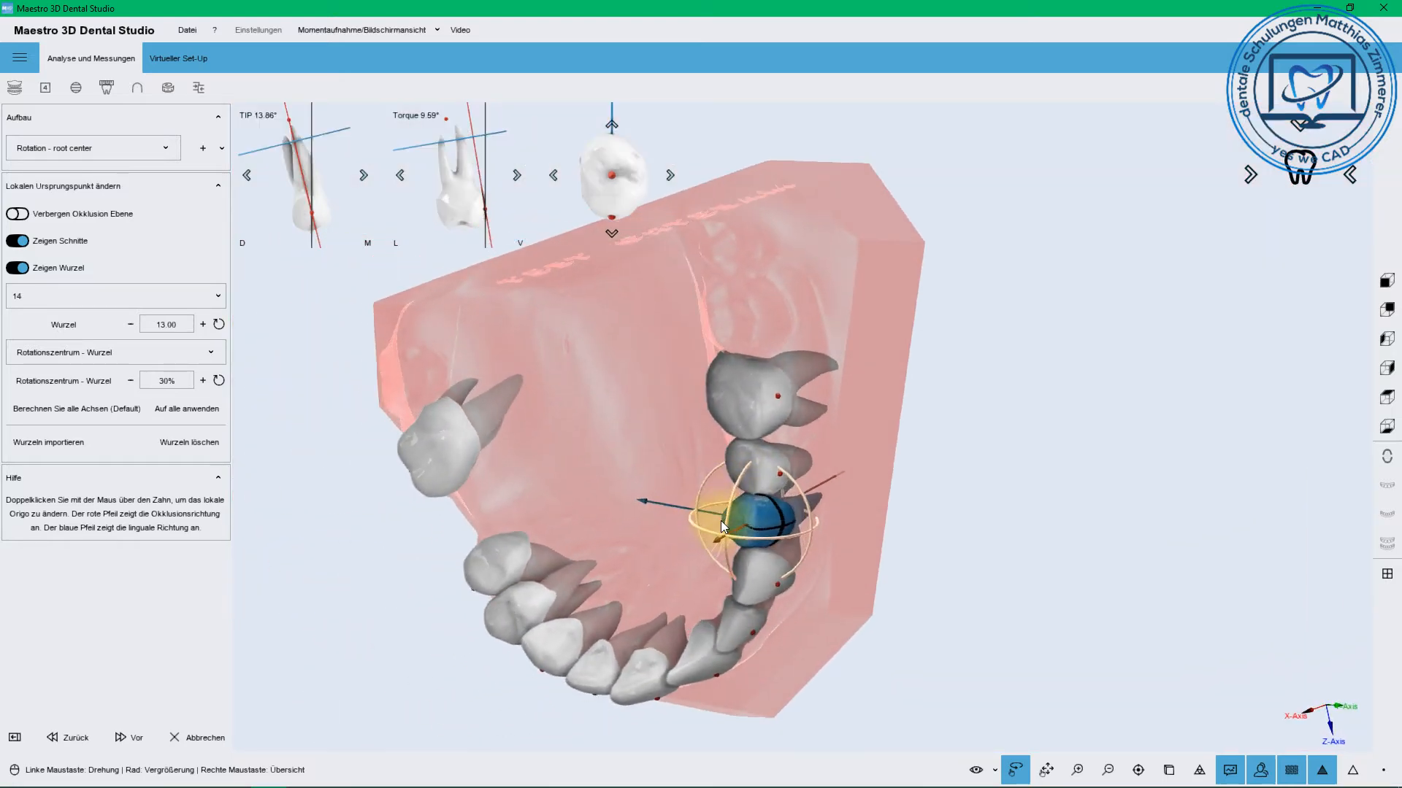
double_click(668, 515)
click(1257, 176)
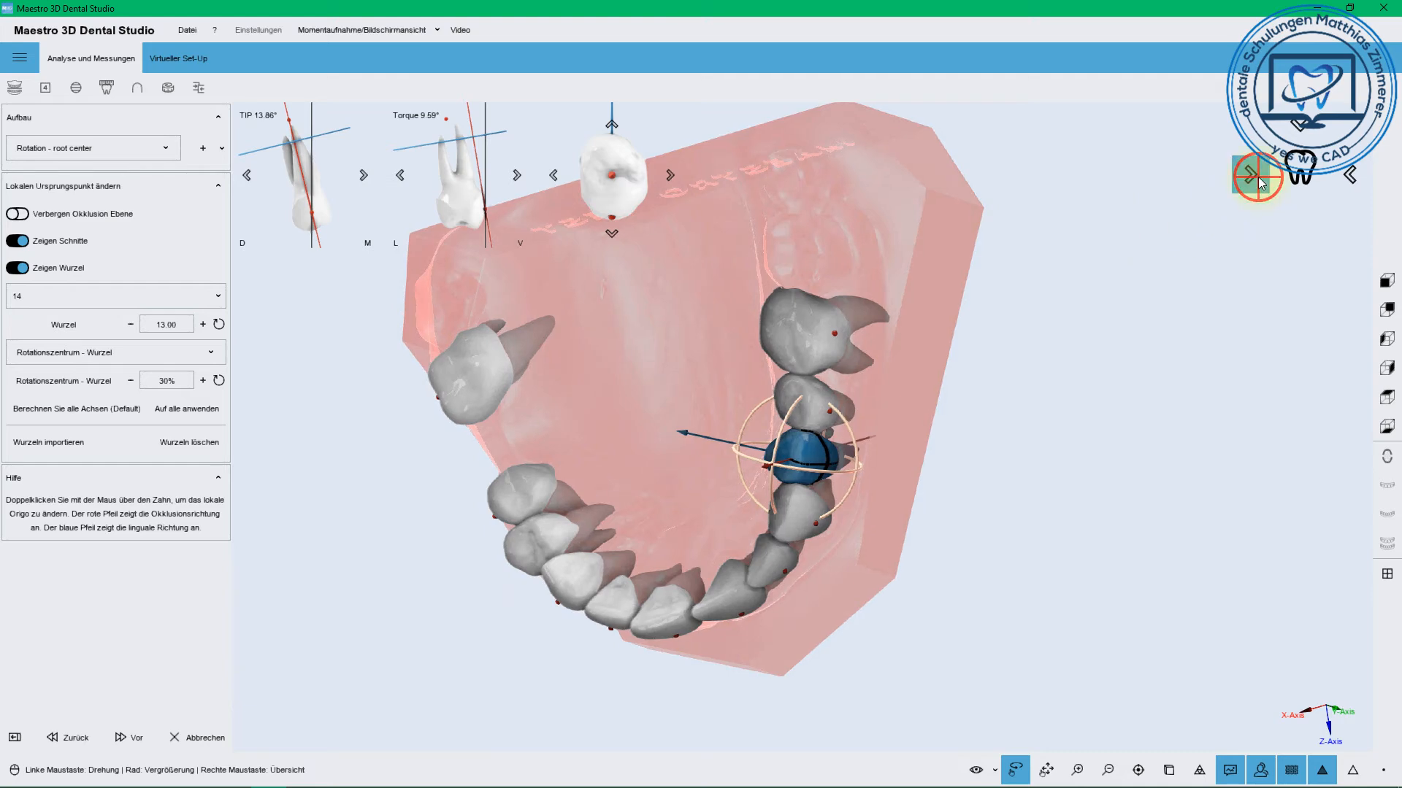
drag(905, 140, 1305, 131)
click(1346, 176)
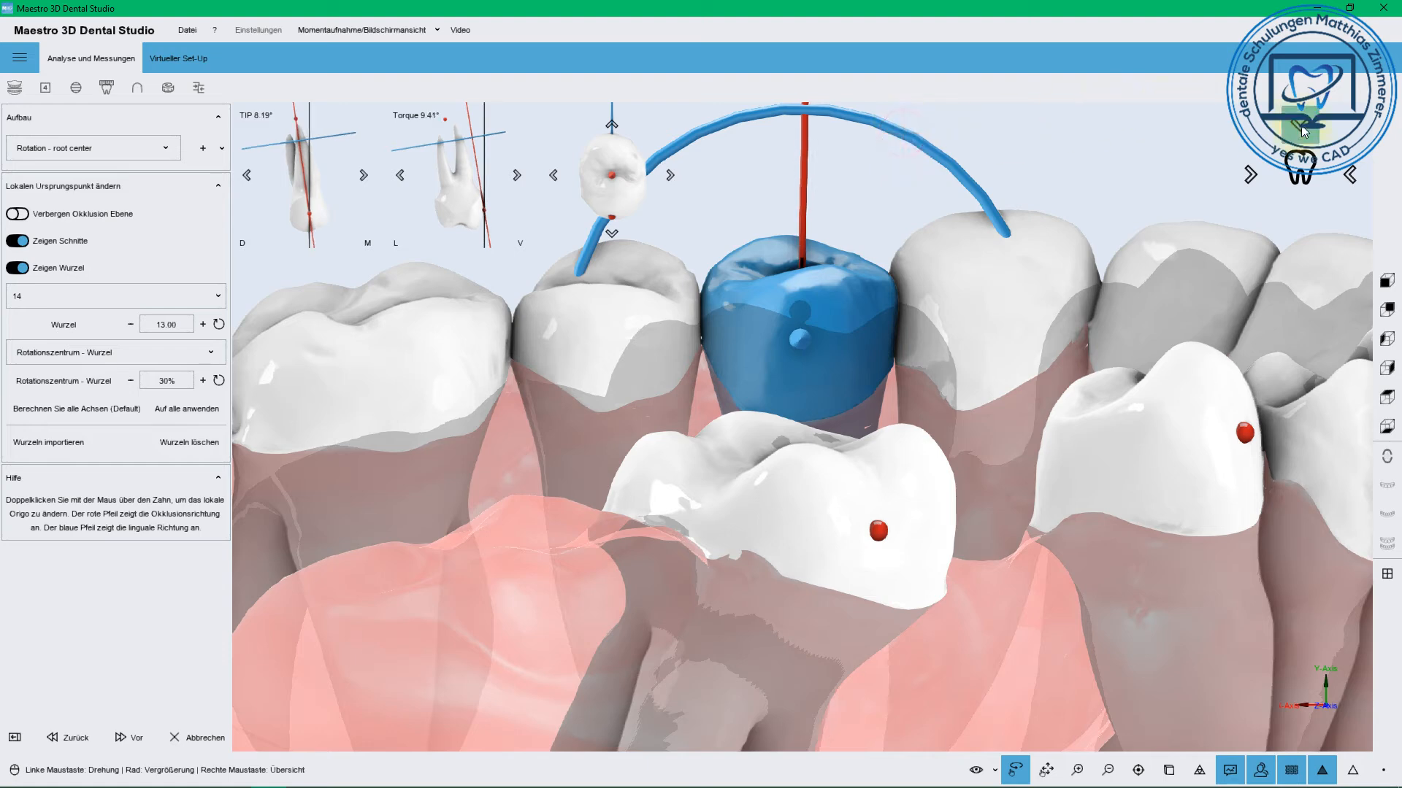
click(1303, 128)
drag(873, 194, 876, 195)
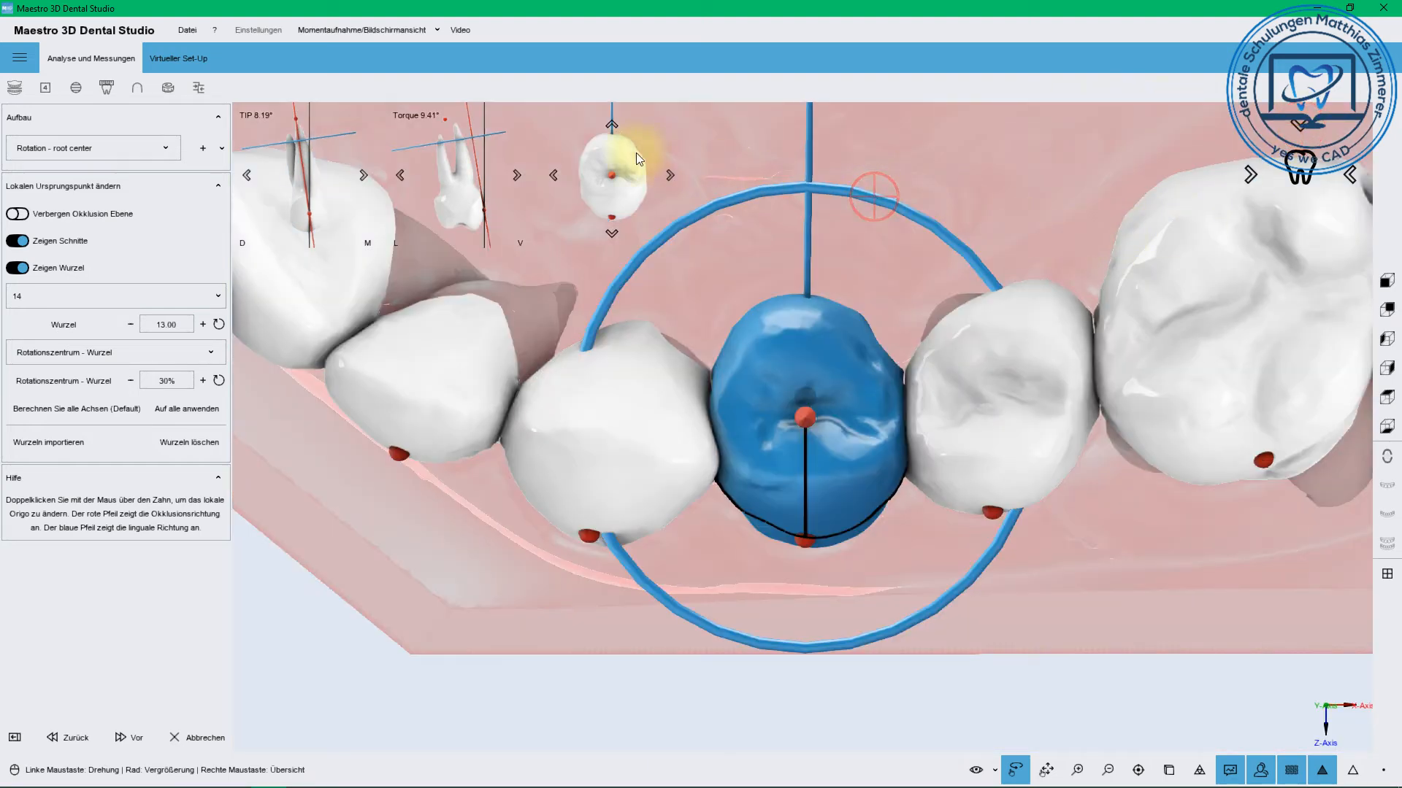
Nudge the origin of tooth 14 lingually and reduce its torque to 3.50° and its tip to 5.96°
click(610, 128)
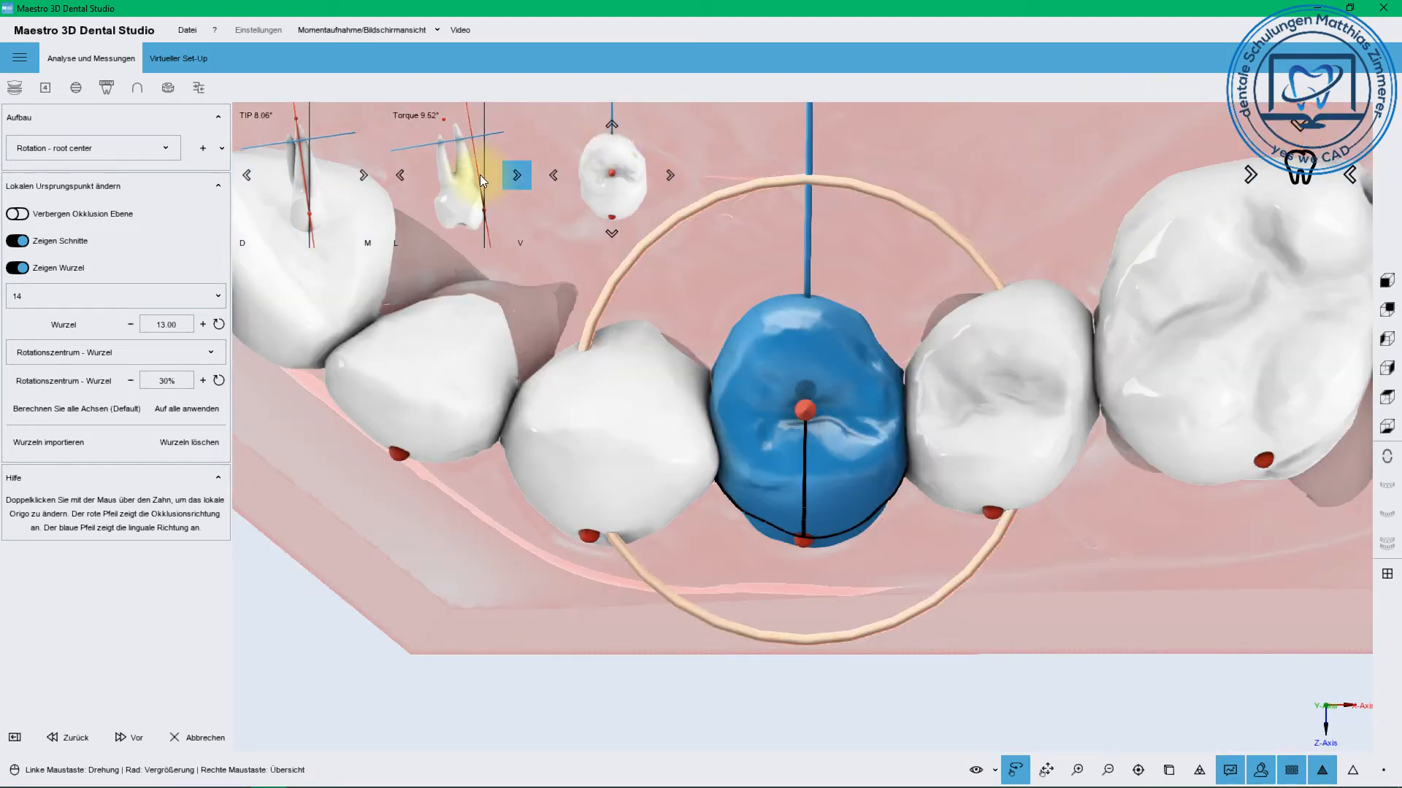
click(400, 176)
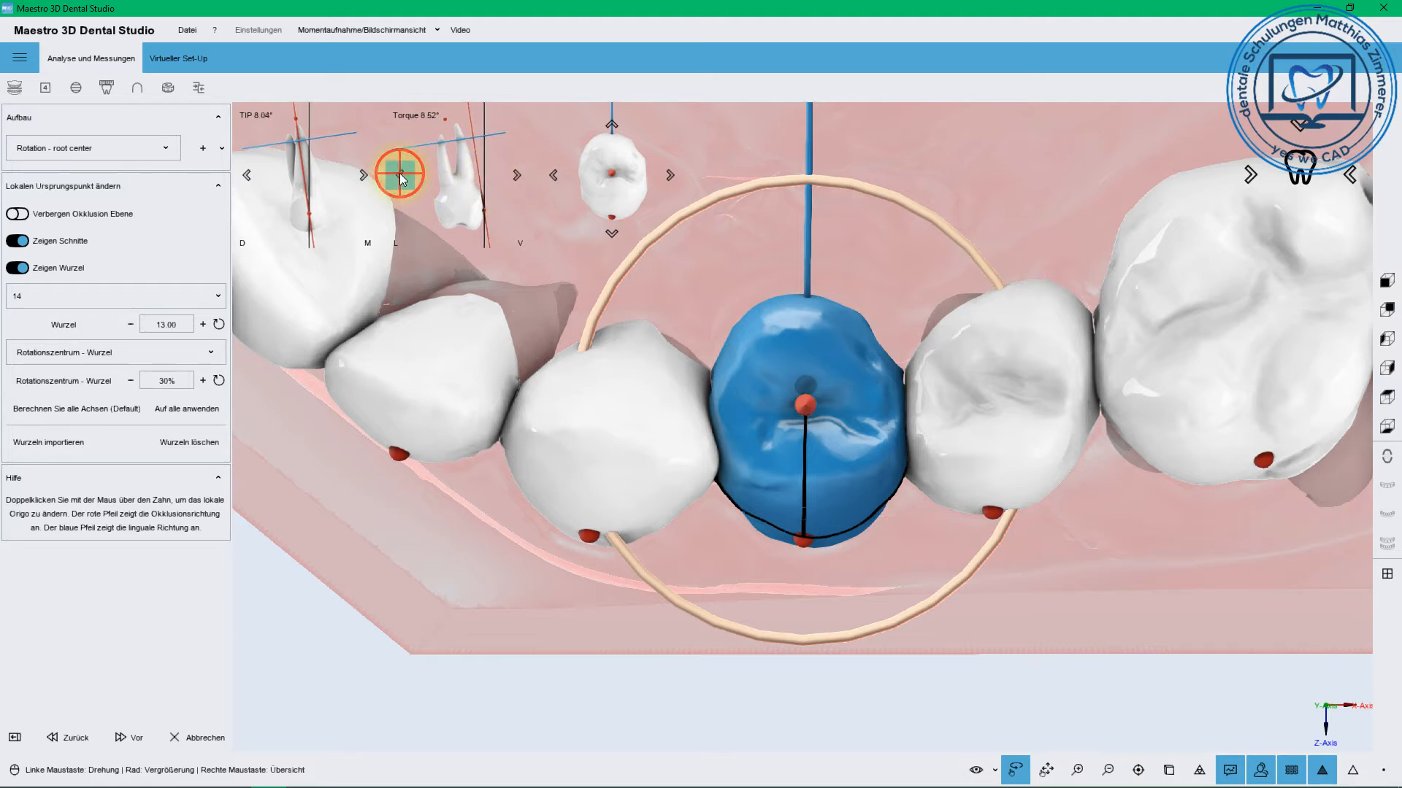
click(400, 176)
click(400, 175)
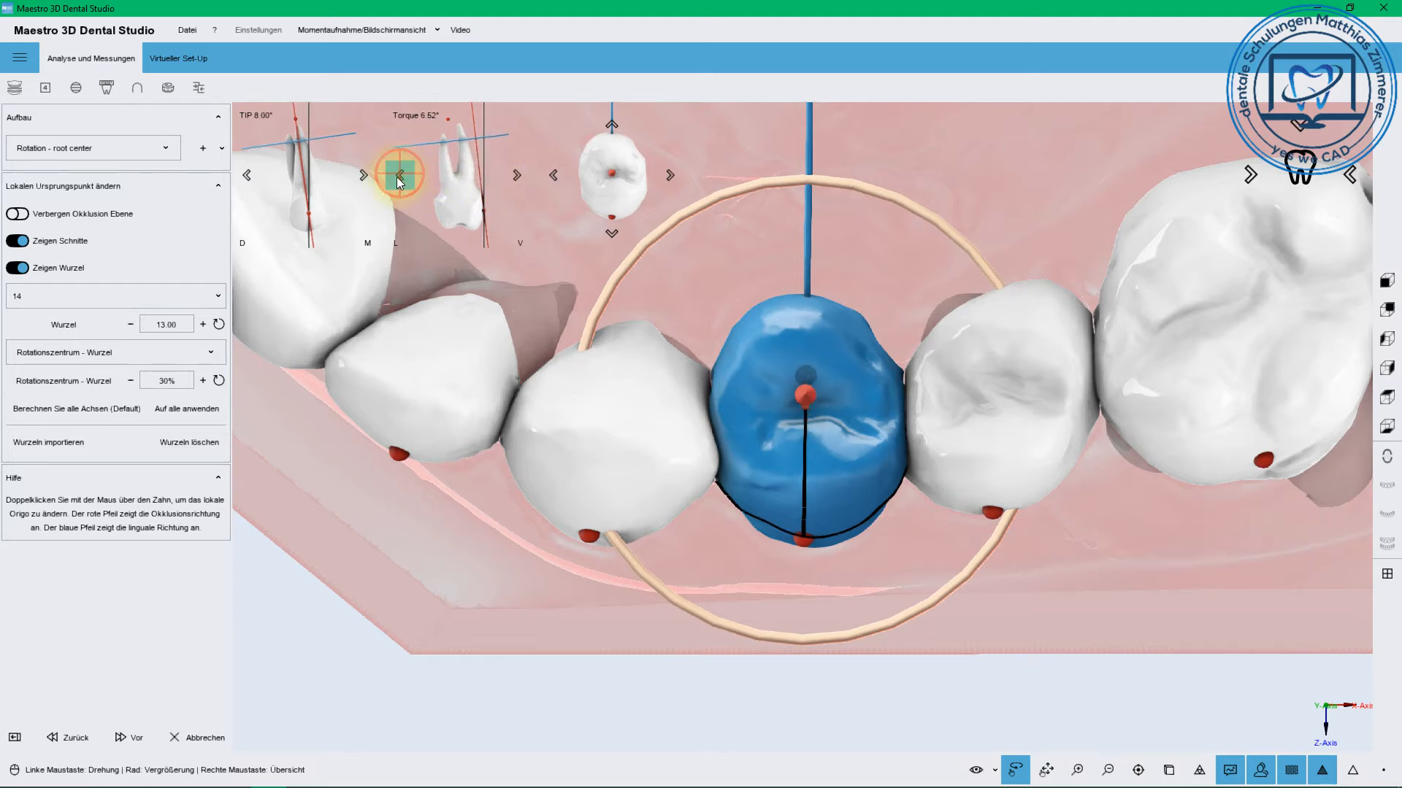
click(400, 175)
drag(612, 335, 650, 335)
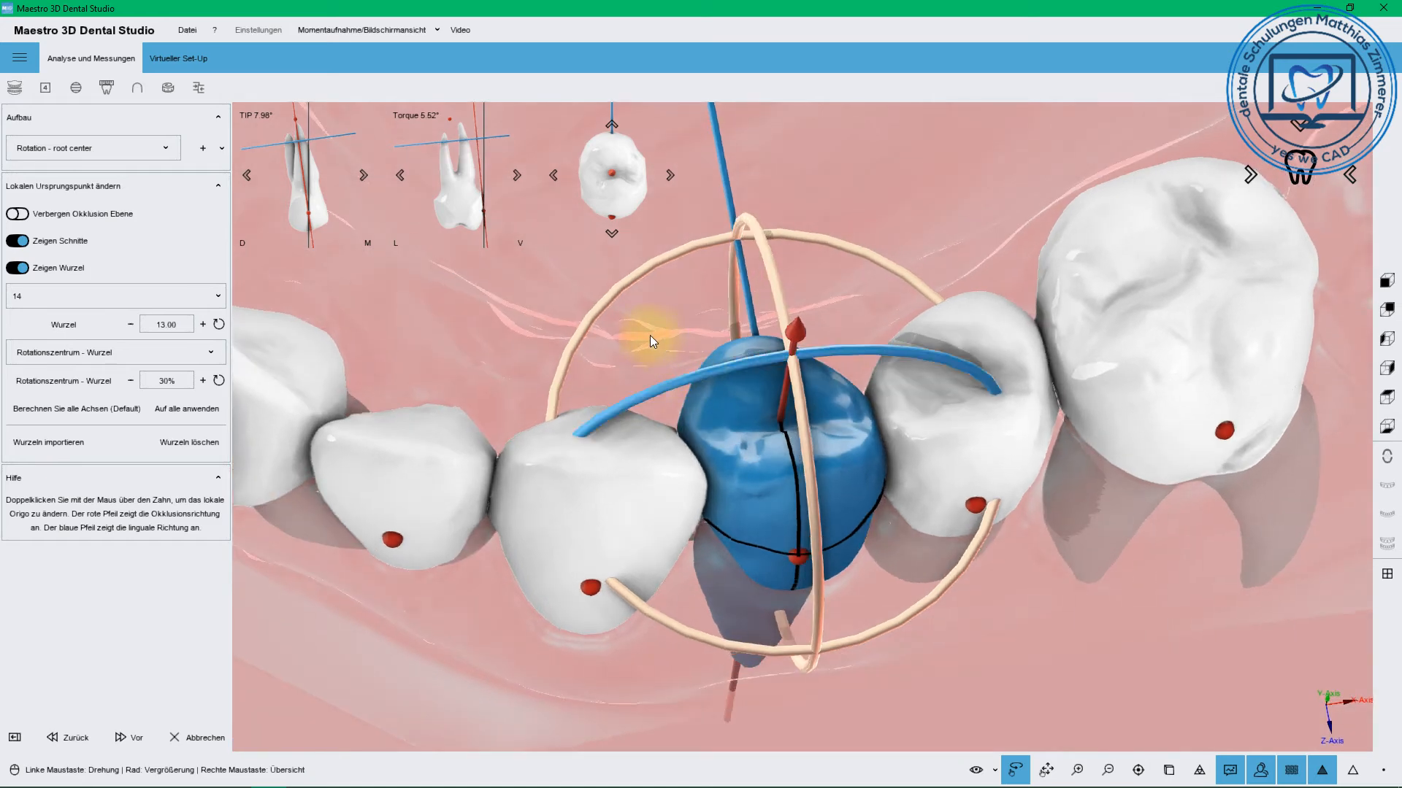
click(400, 175)
click(400, 175)
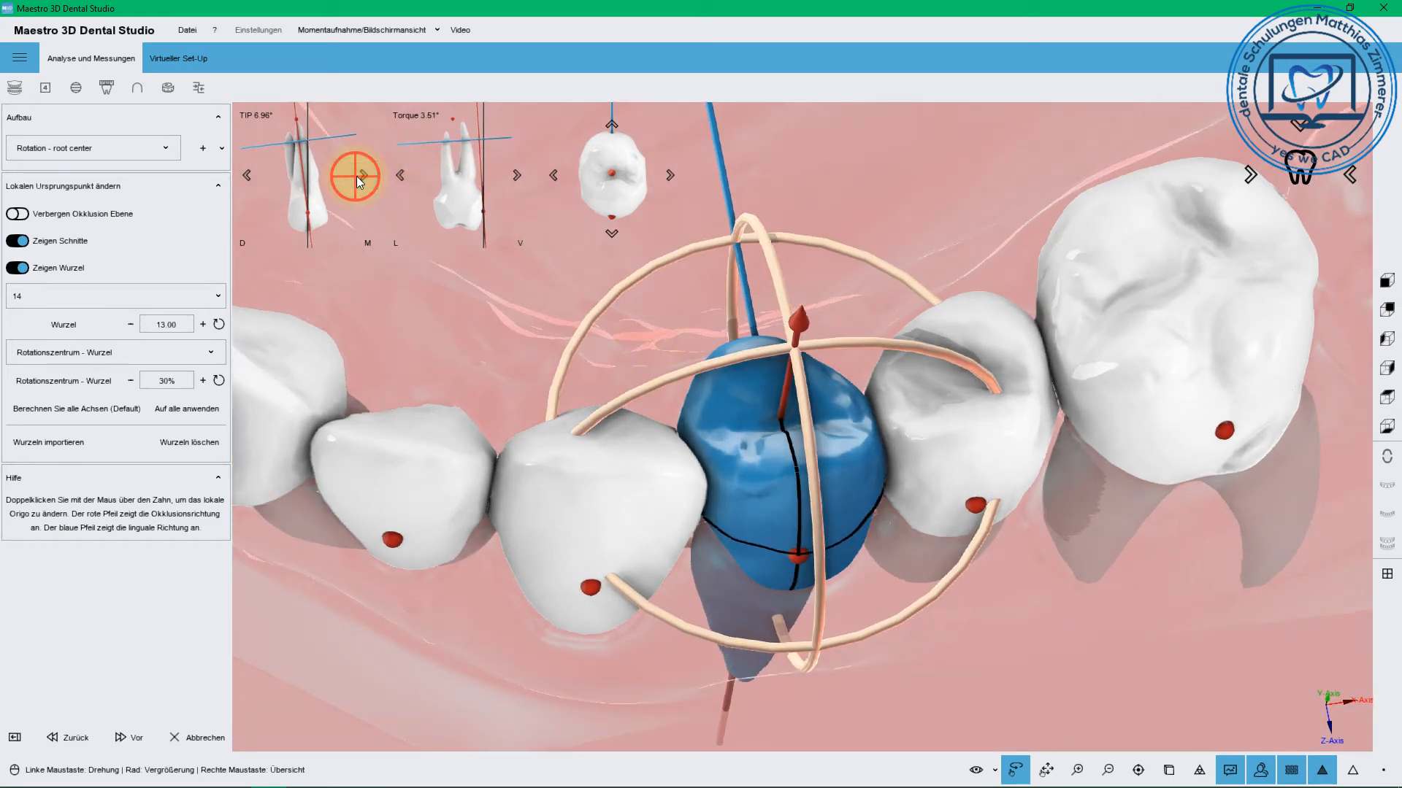
click(356, 177)
Select tooth 13, rotate its axis freehand to a tip of about 9° and fine-tune its rotation in the occlusal view
double_click(629, 495)
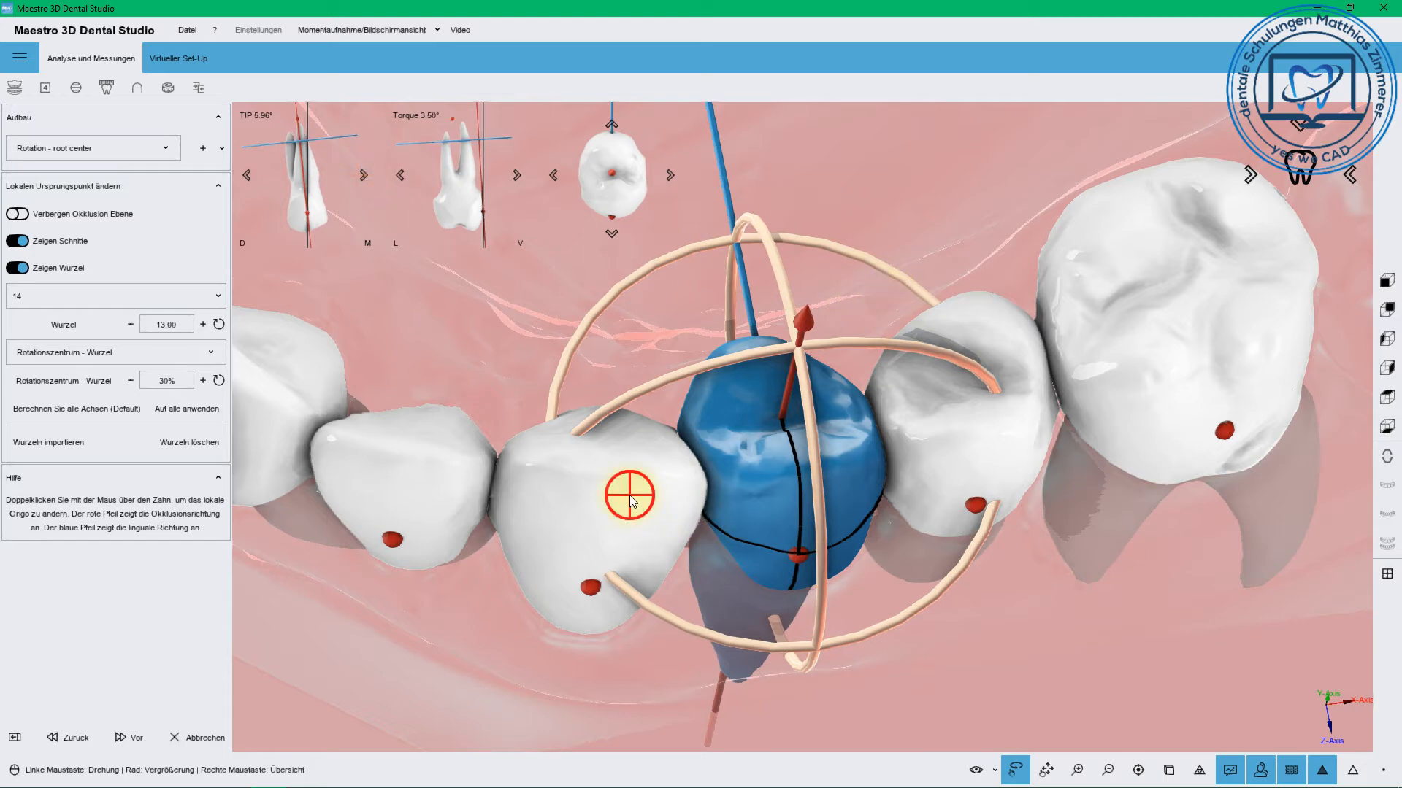
click(1252, 176)
drag(938, 170, 975, 182)
click(1351, 176)
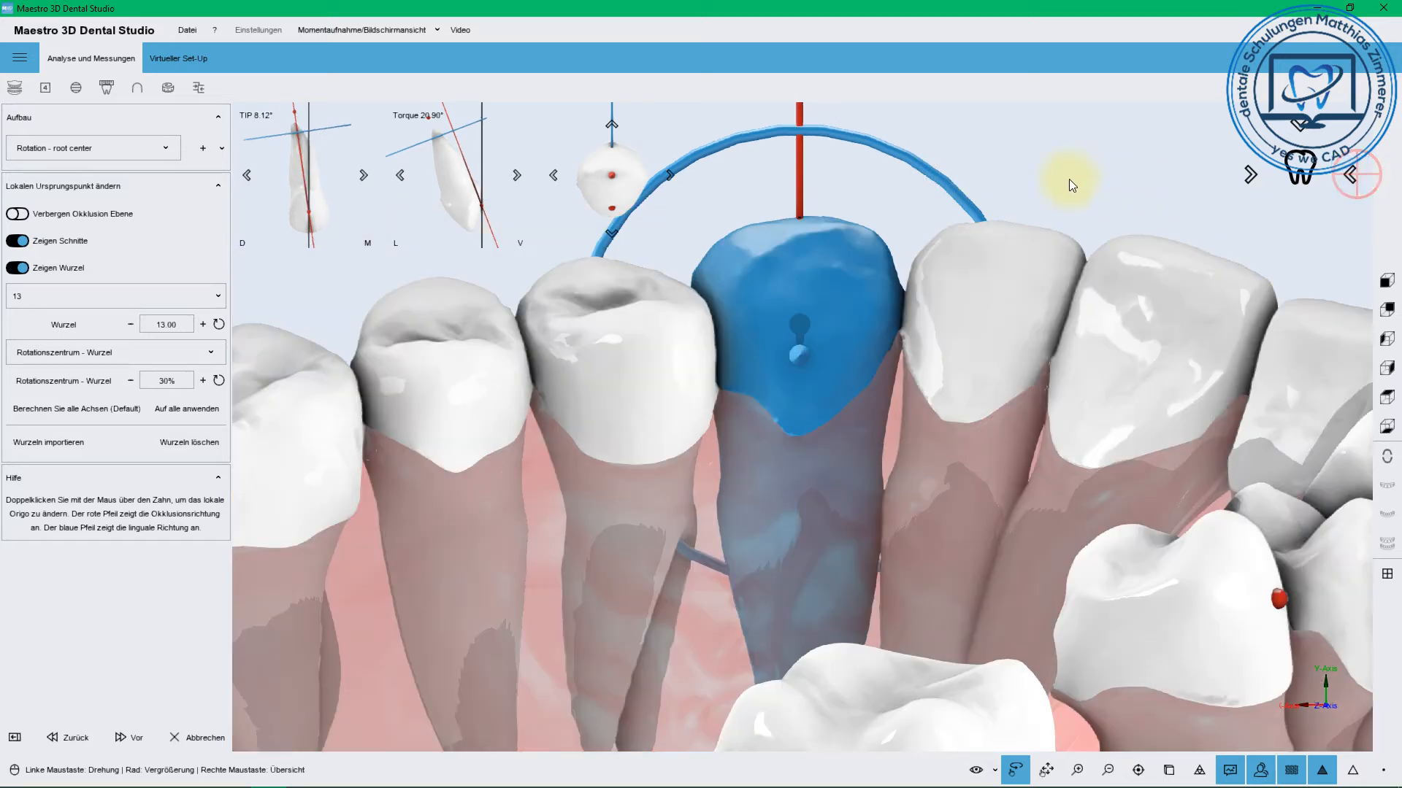
drag(909, 152, 917, 157)
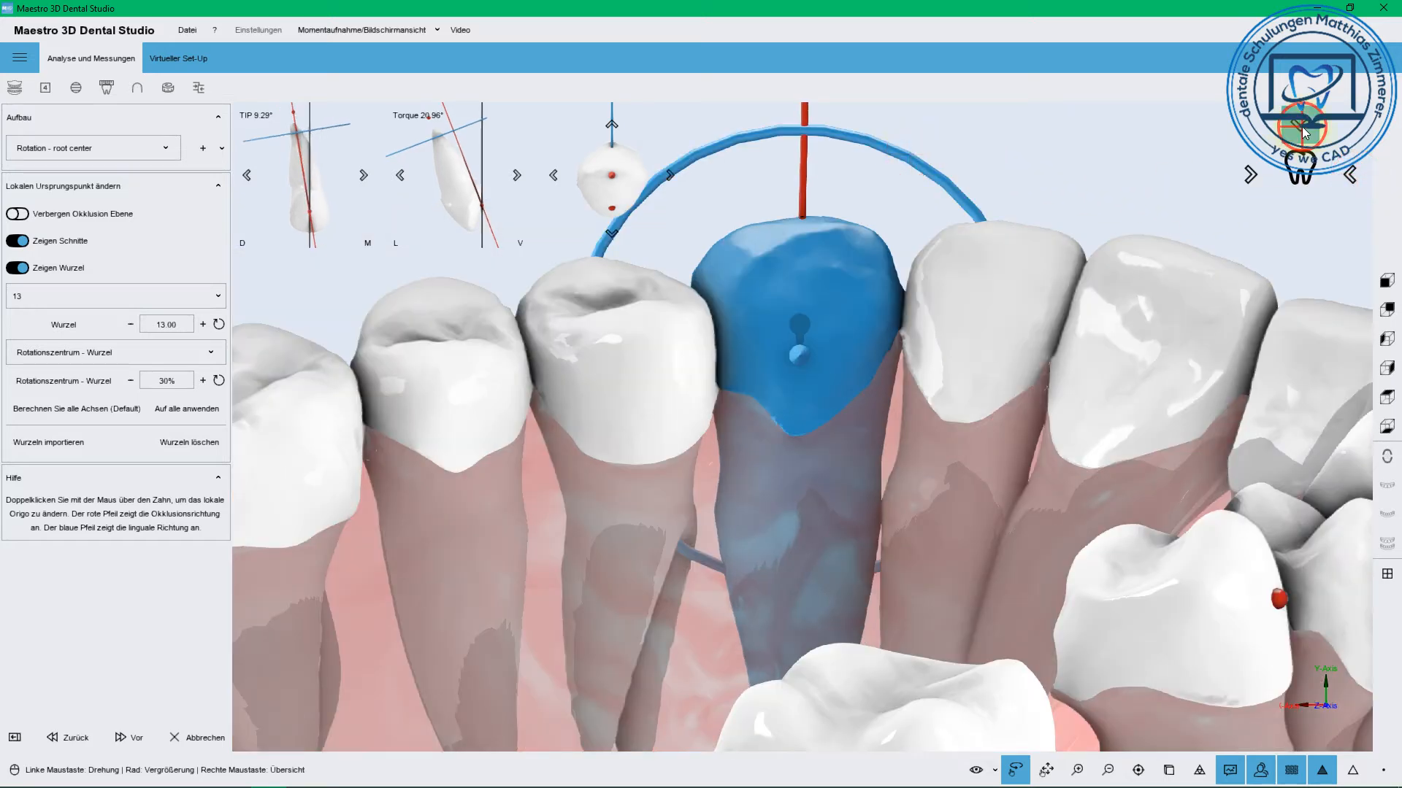
click(1300, 126)
drag(900, 209, 906, 207)
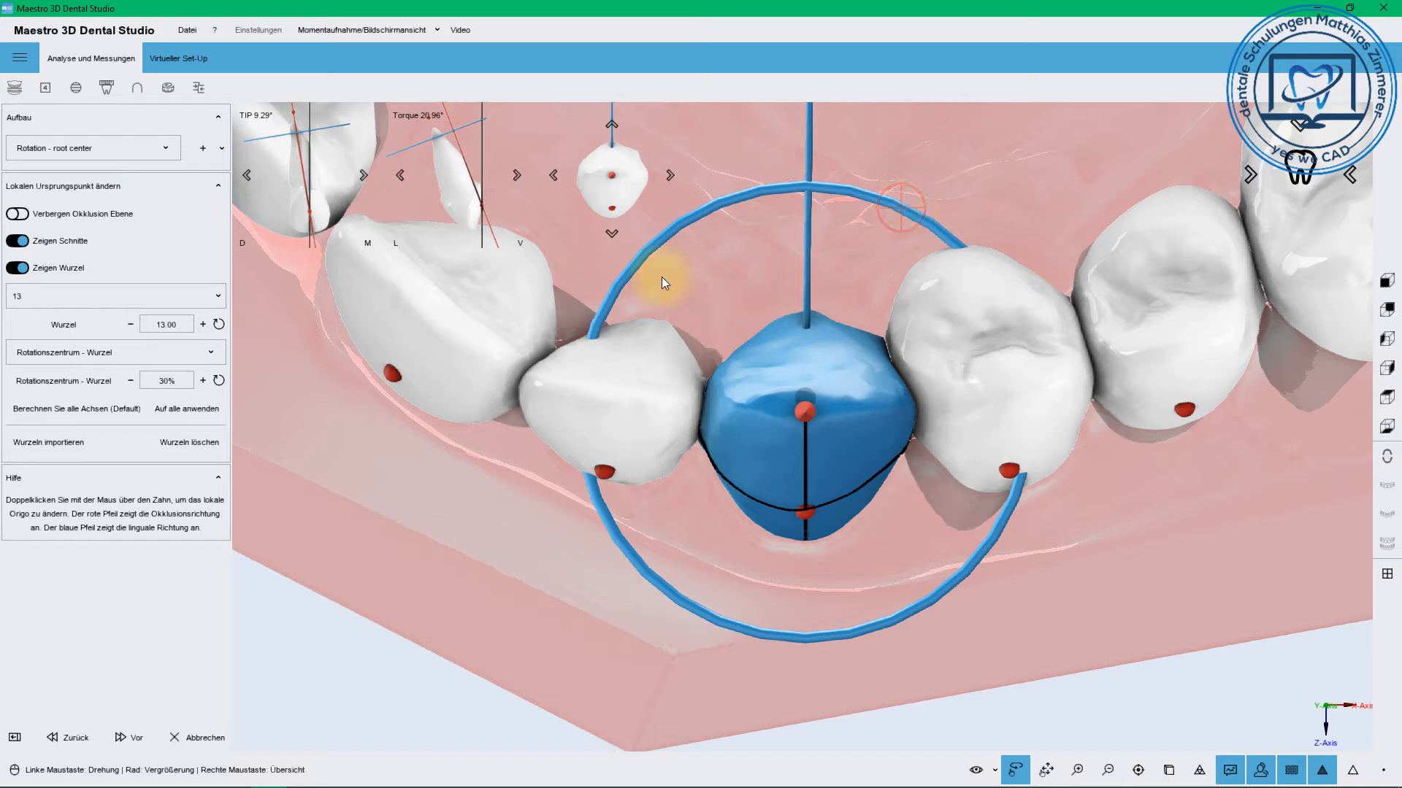
Nudge the origin of tooth 13 lingually in the occlusal section and reduce its torque to about 17°
click(611, 126)
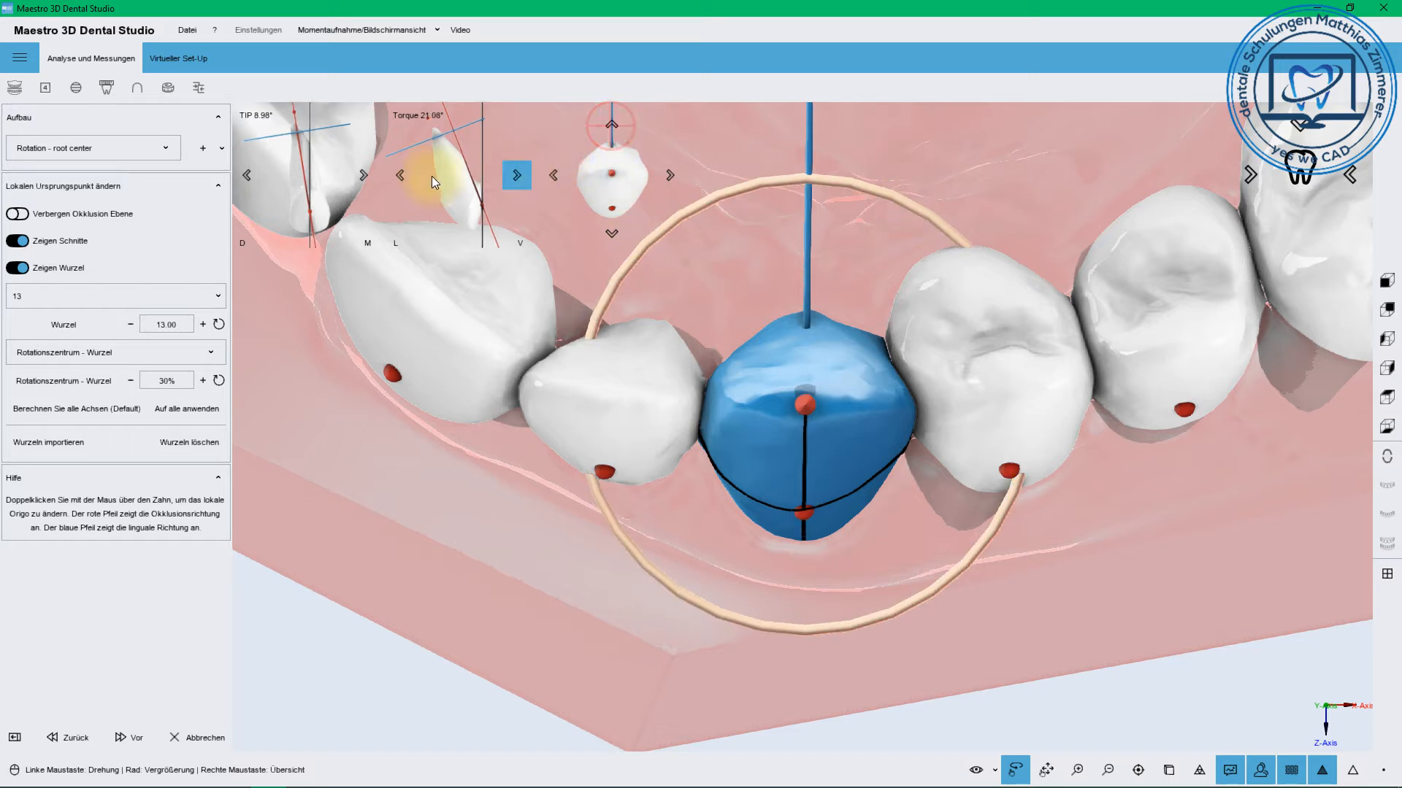
click(404, 175)
click(405, 175)
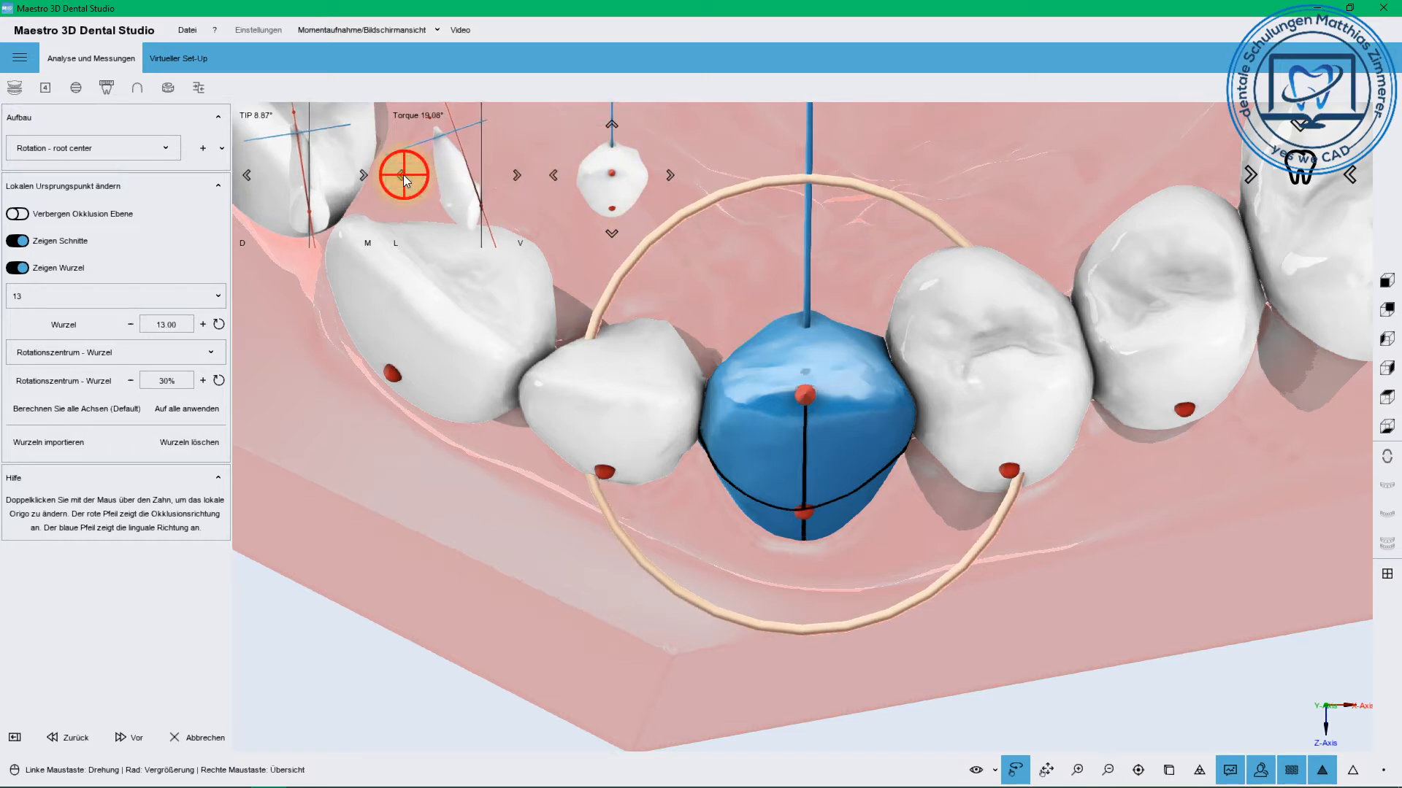
click(405, 175)
Adjust the tip of tooth 13 to 6.77°
click(364, 175)
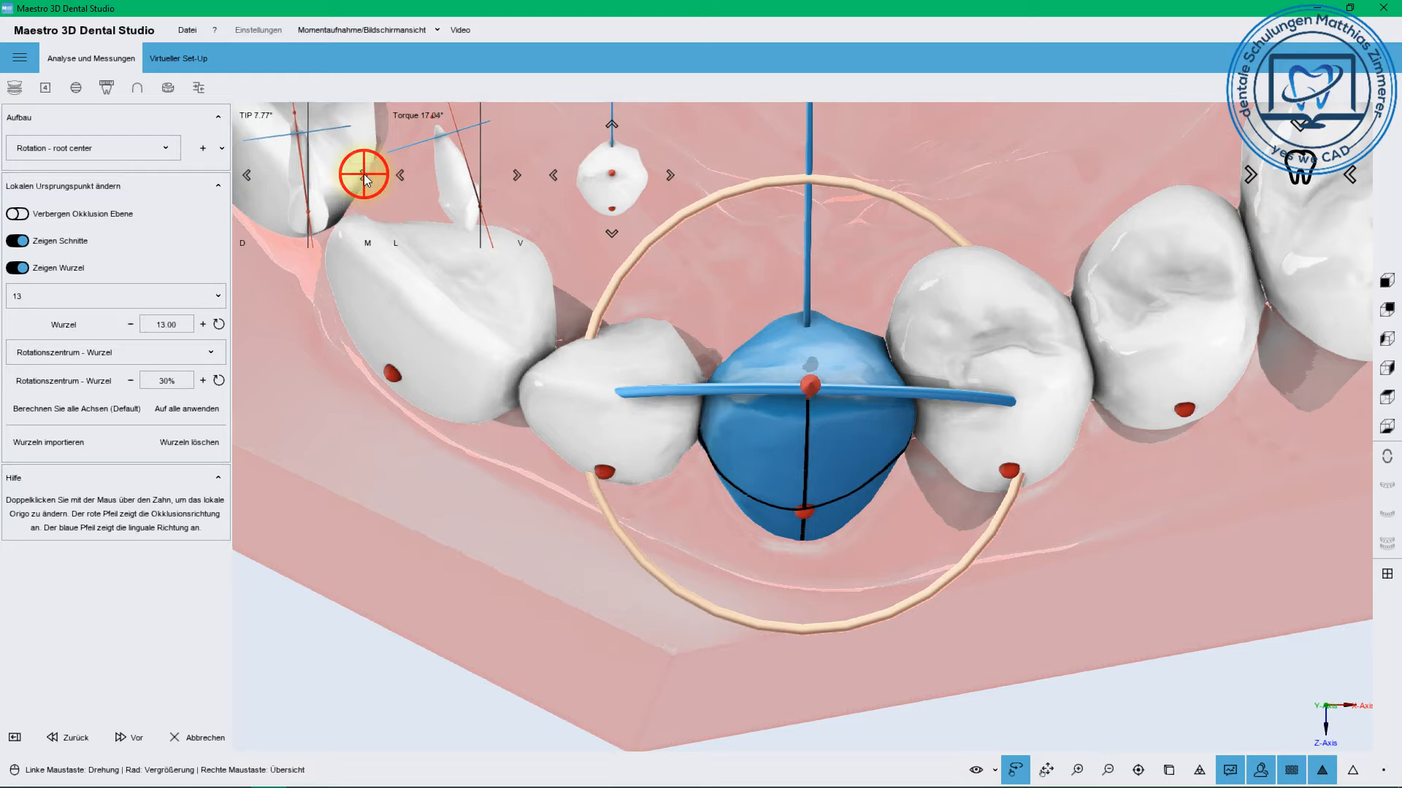
click(364, 175)
click(365, 175)
click(365, 174)
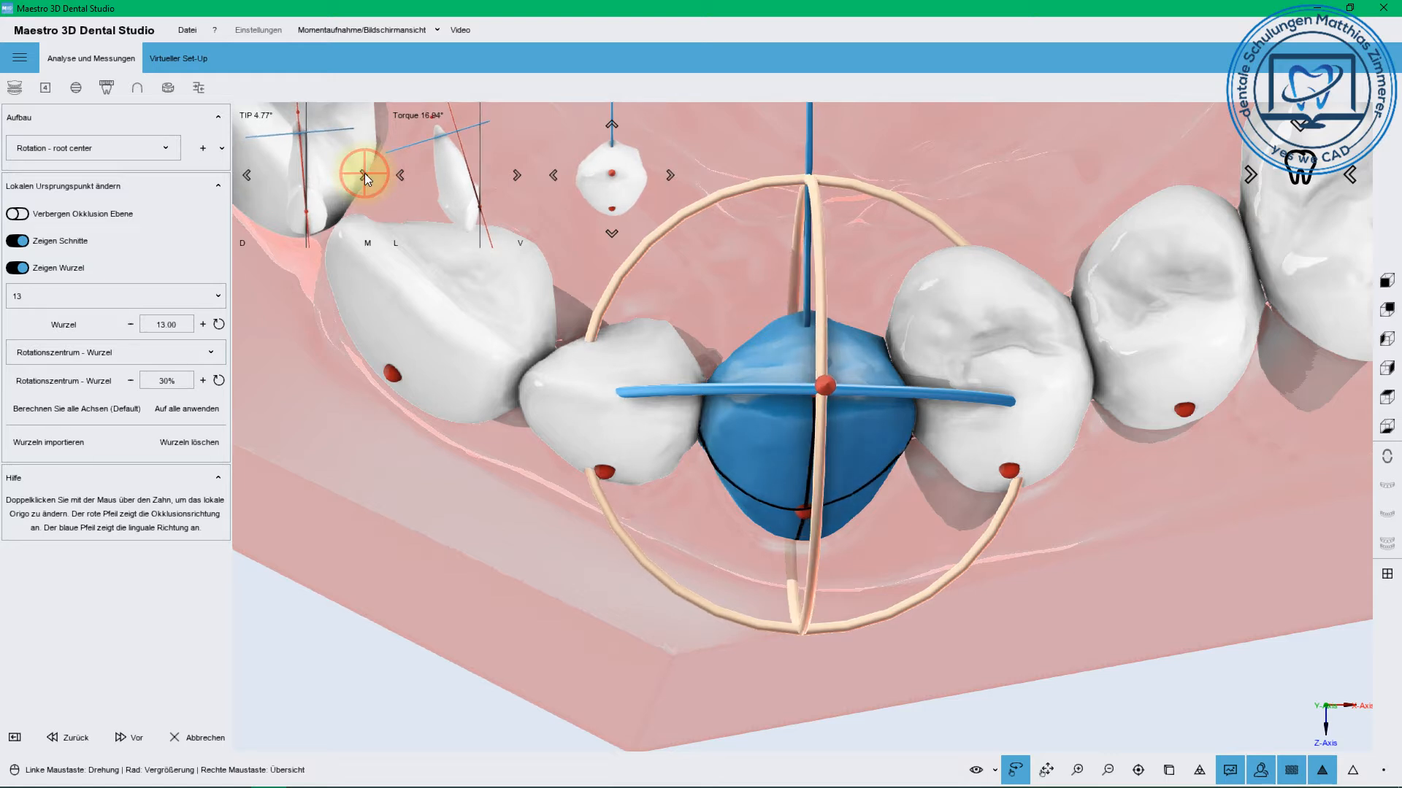
click(247, 176)
click(246, 175)
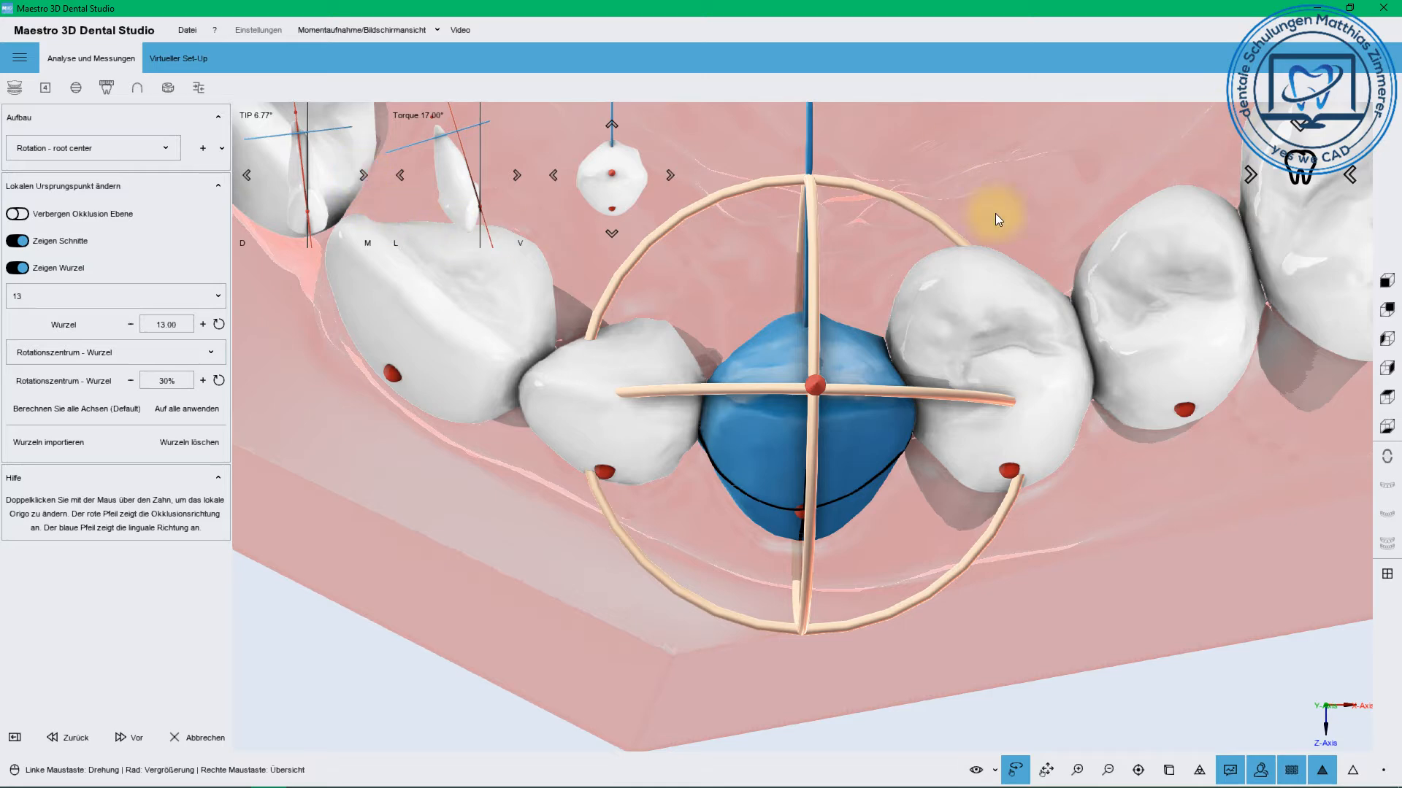
Select tooth 12, rotate its axis freehand to a tip of about 15° and fine-tune its rotation in the occlusal view
double_click(576, 395)
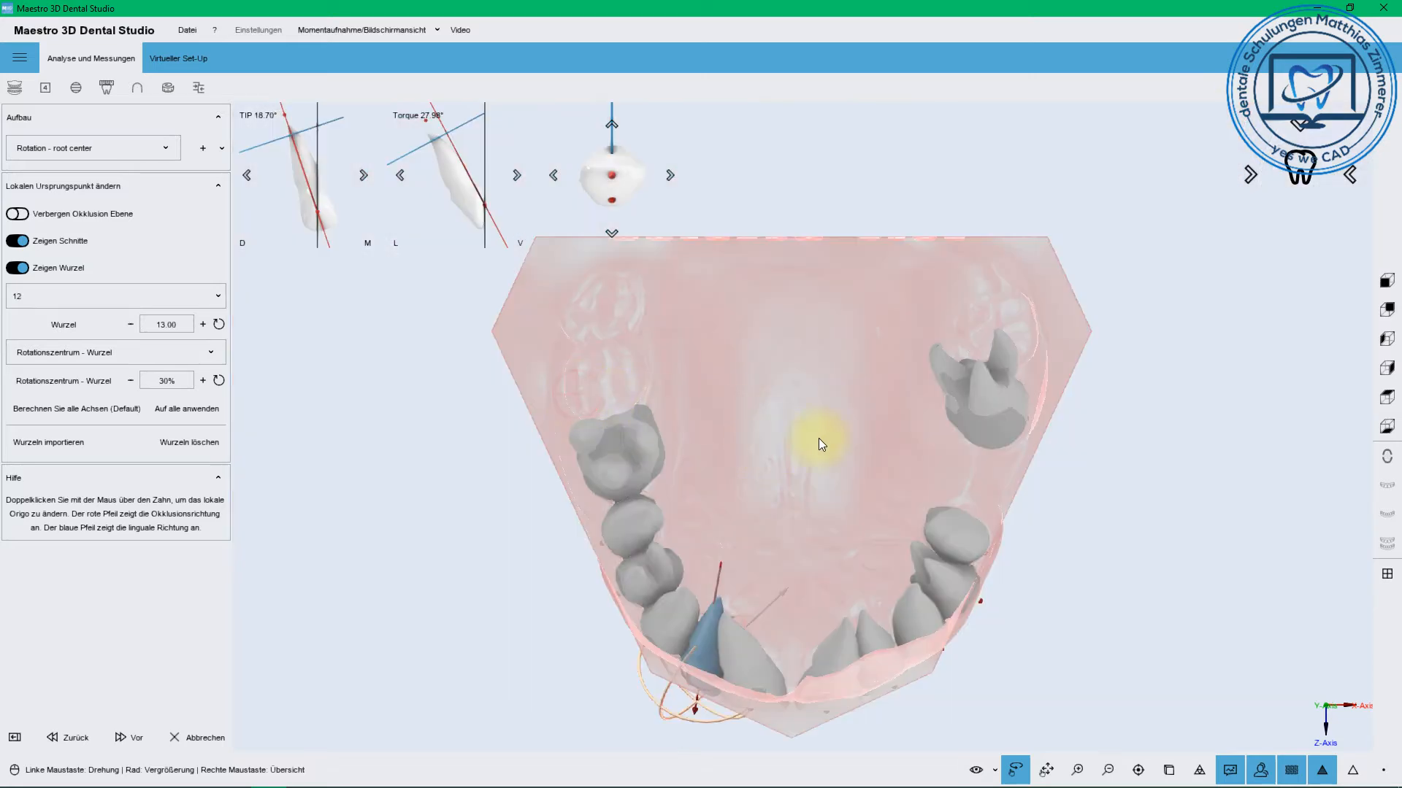
click(1251, 175)
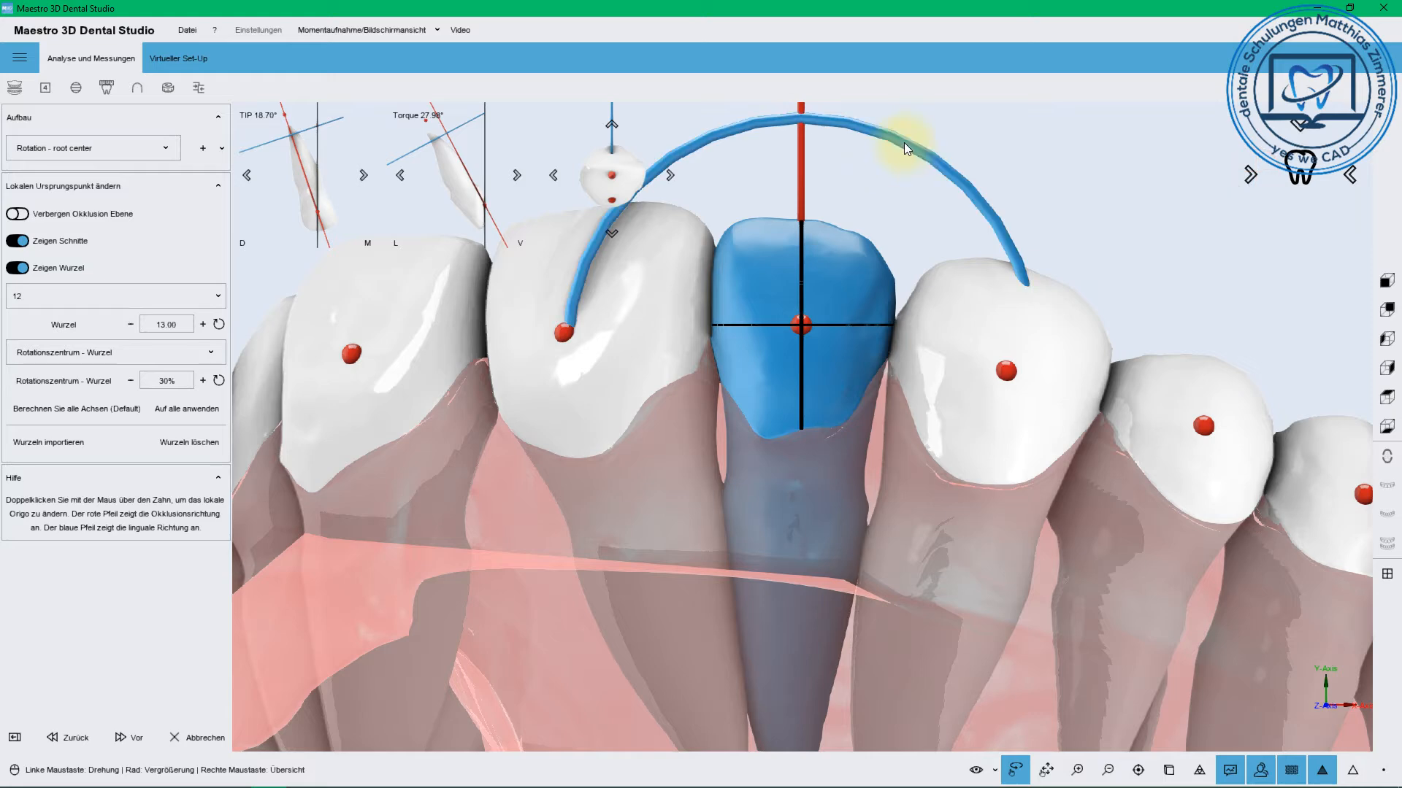
drag(905, 143, 919, 146)
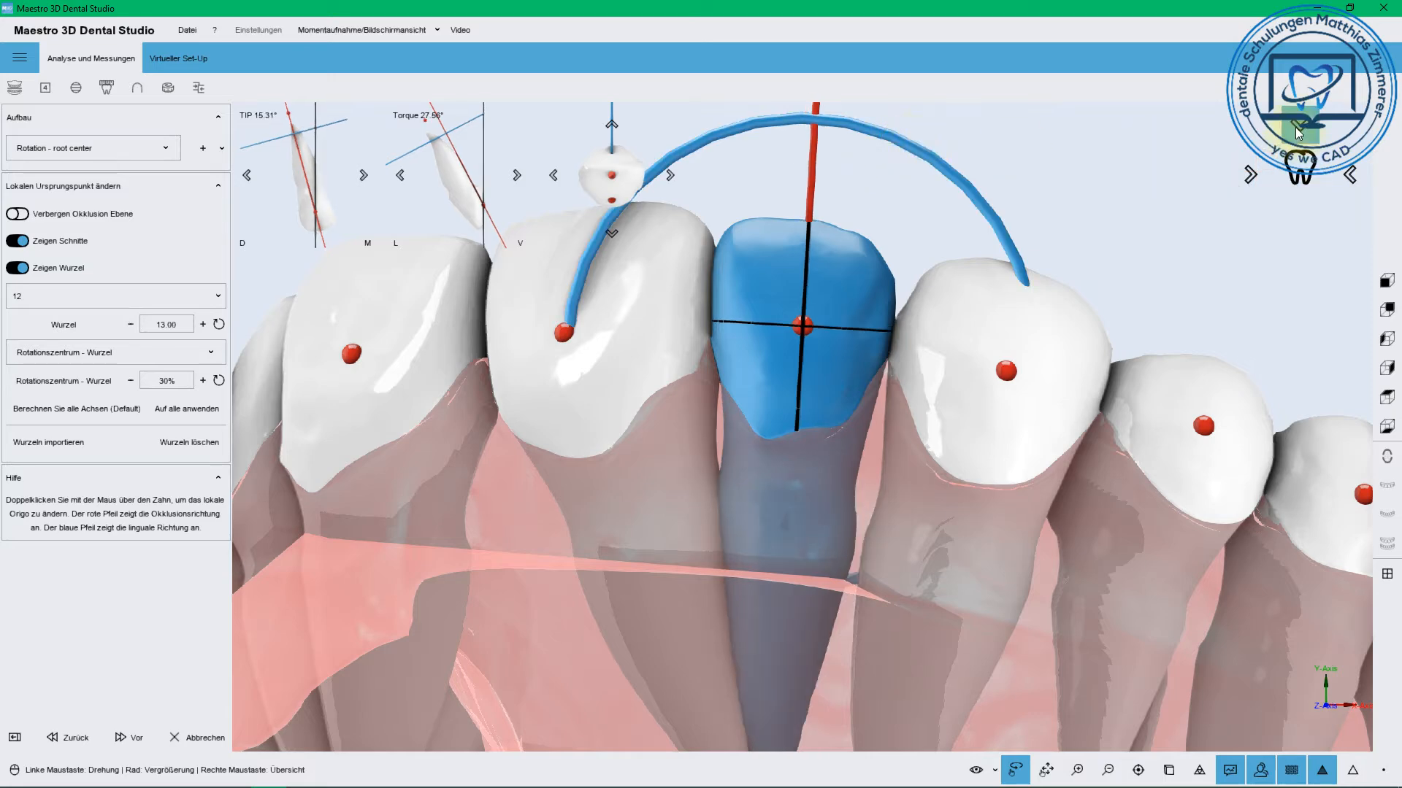
click(1251, 175)
drag(920, 216, 930, 219)
Nudge the origin of tooth 12 lingually in the occlusal section and reduce its torque to about 22°
click(610, 124)
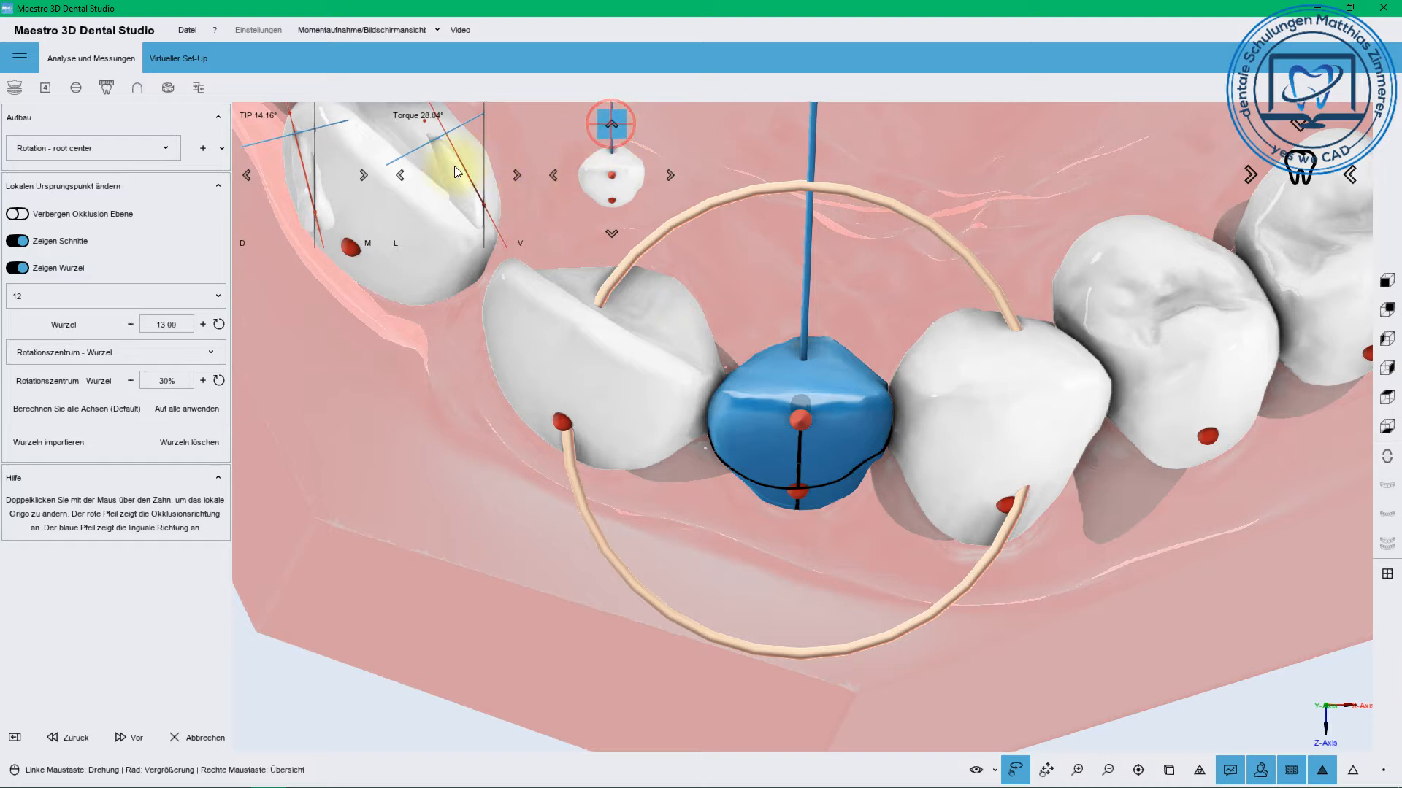
click(400, 175)
click(401, 177)
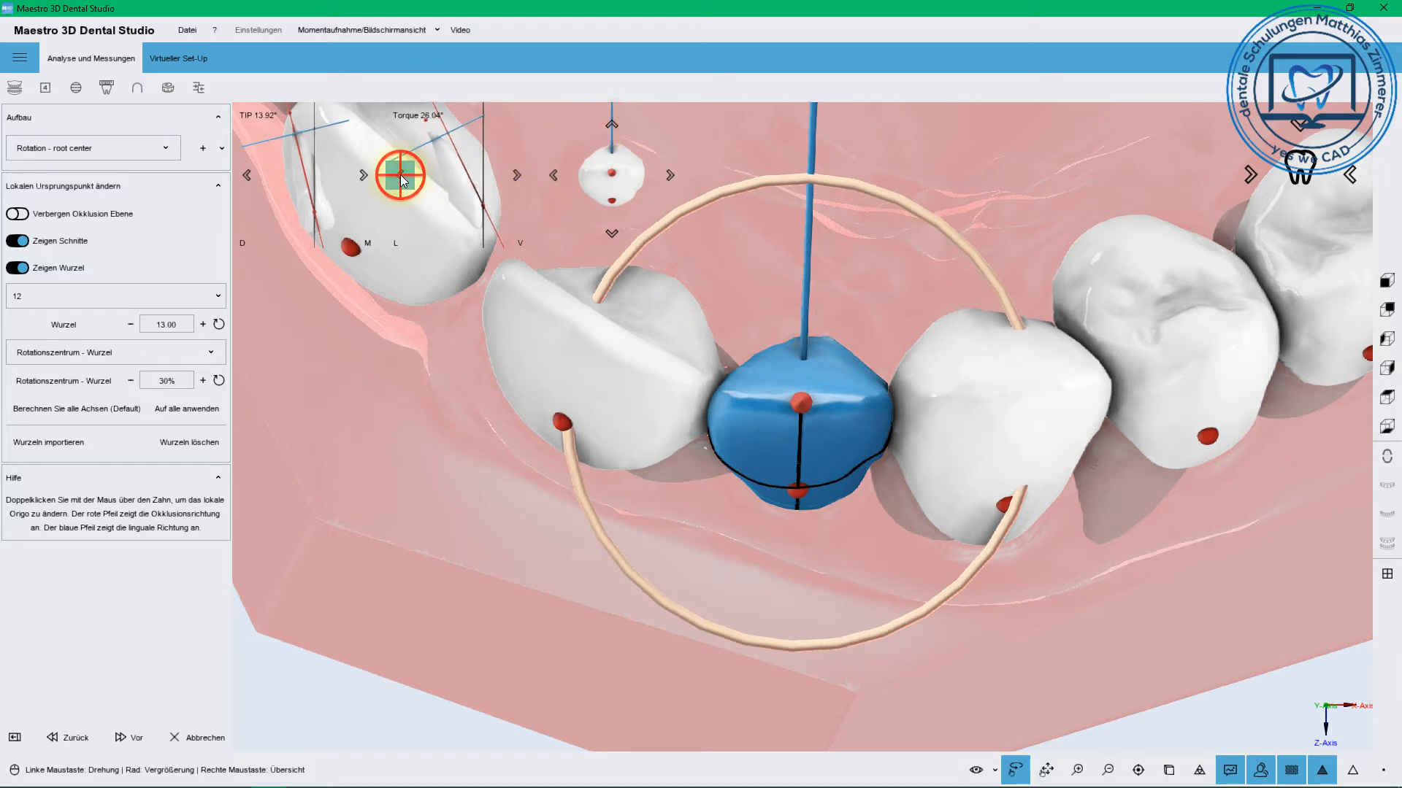
click(402, 176)
click(402, 176)
click(402, 175)
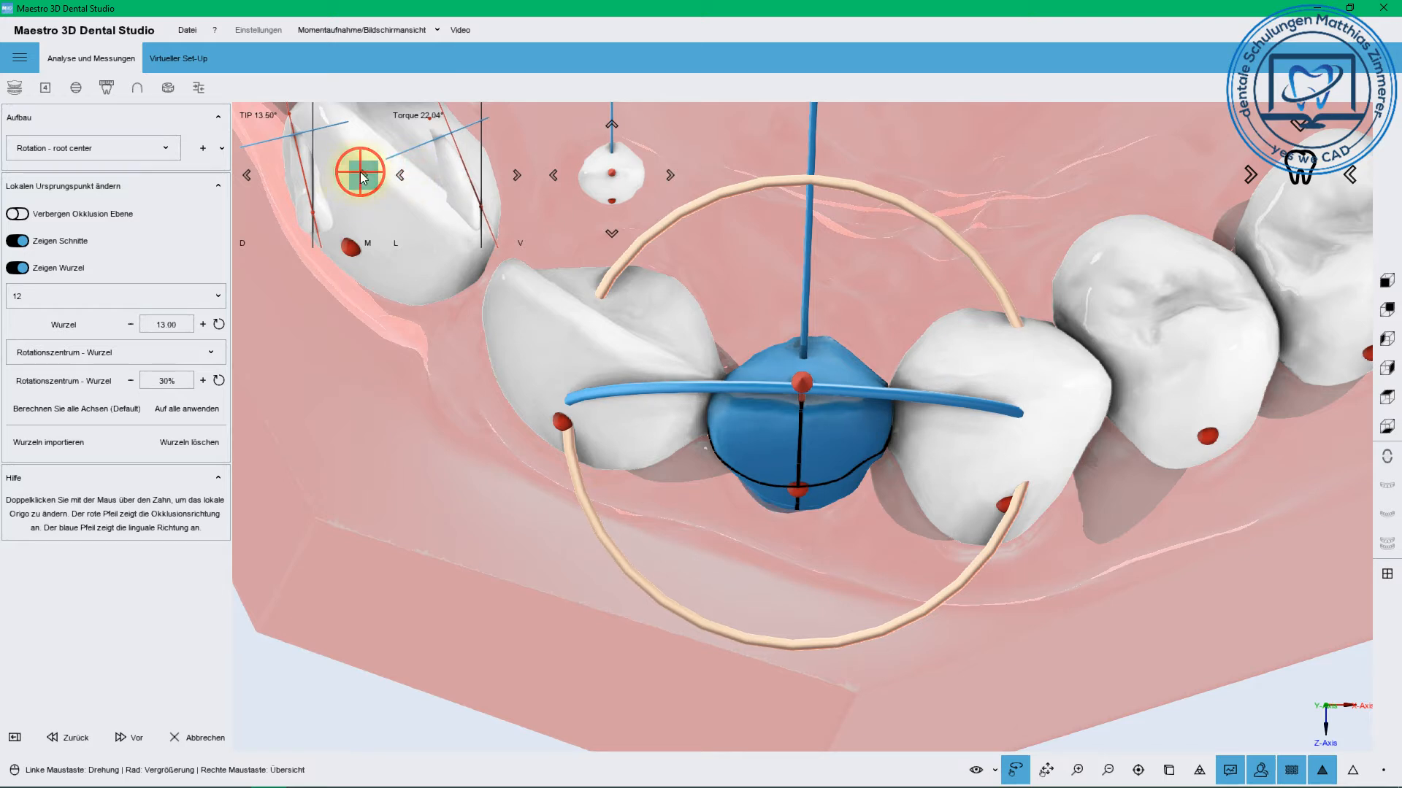
Adjust the tip of tooth 12 to 11.50°
click(361, 172)
click(362, 172)
click(362, 172)
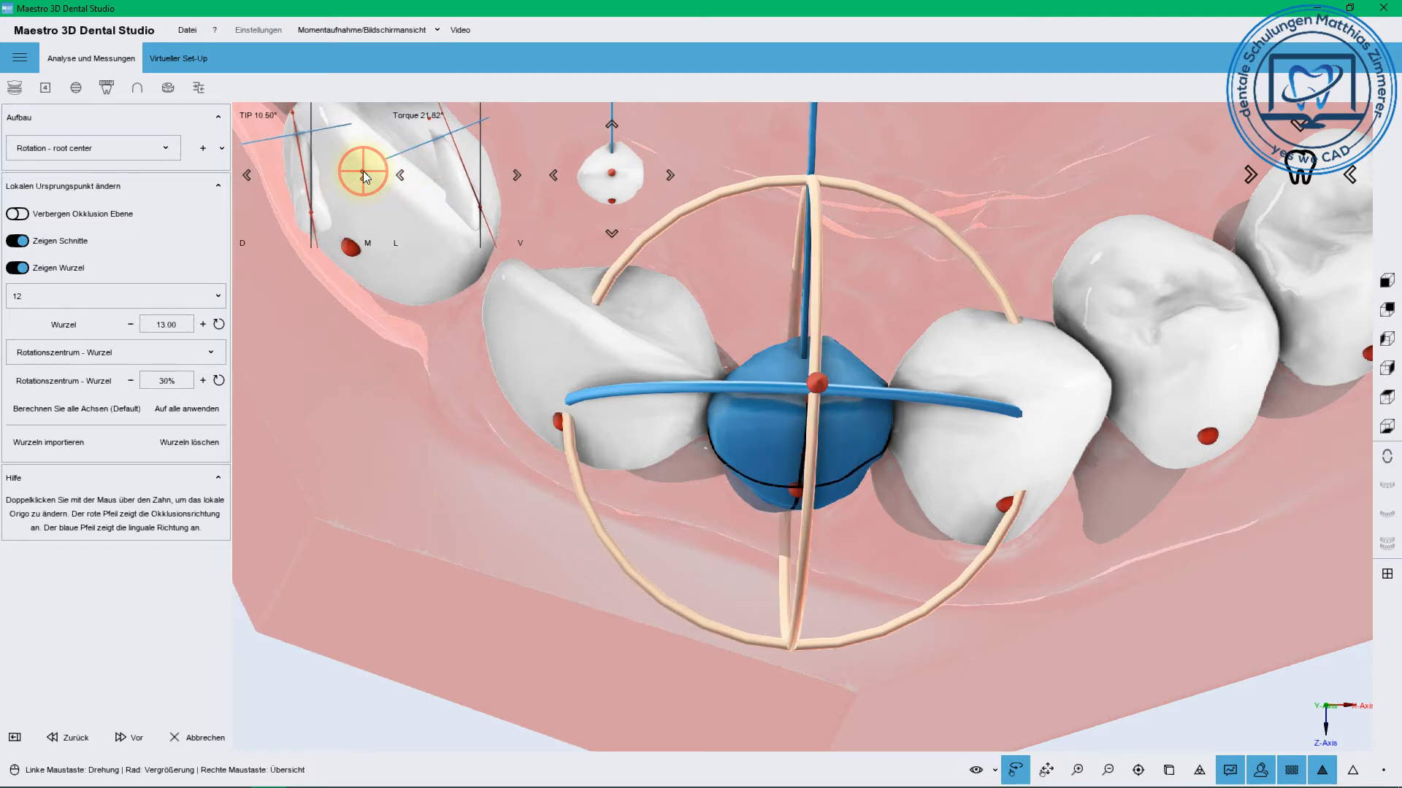
click(362, 172)
click(250, 175)
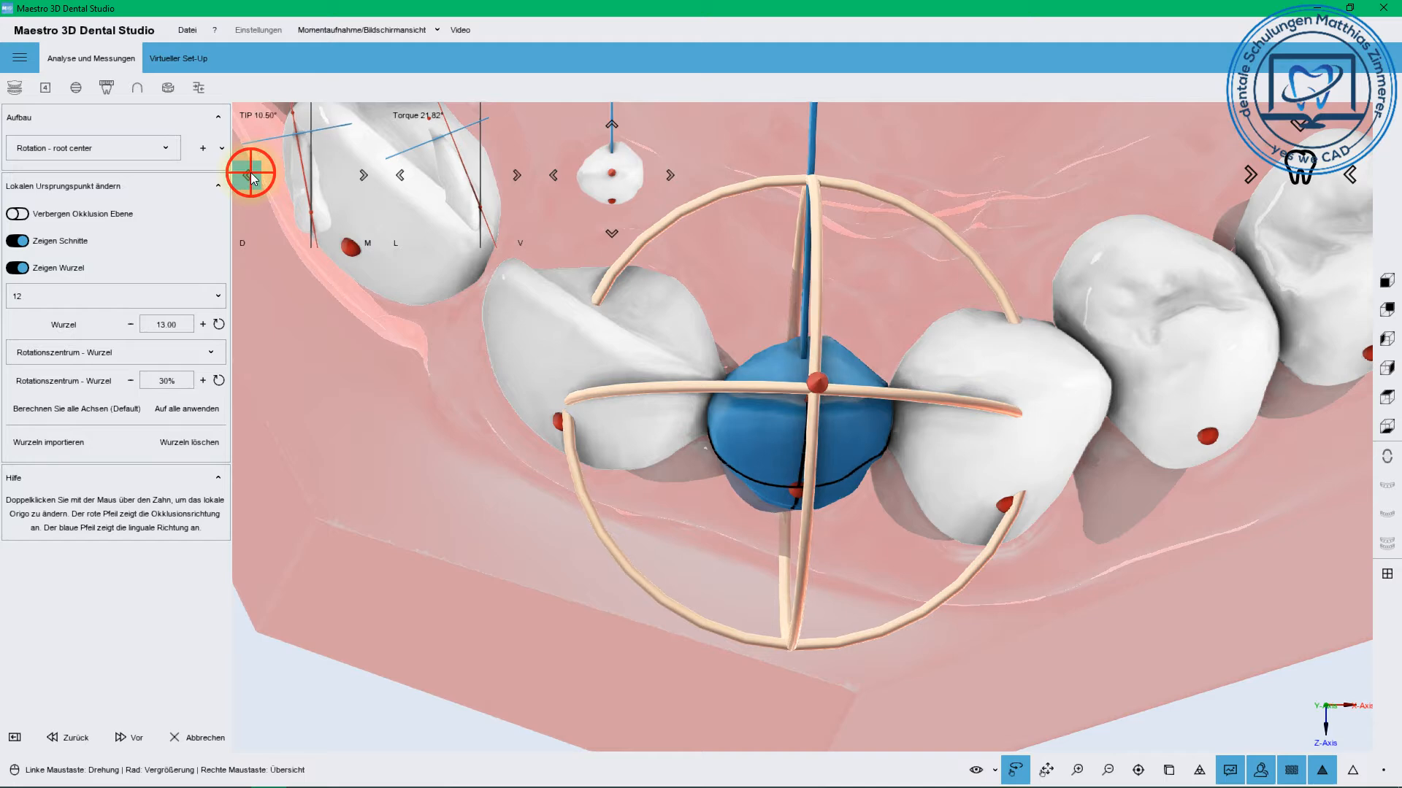
click(250, 175)
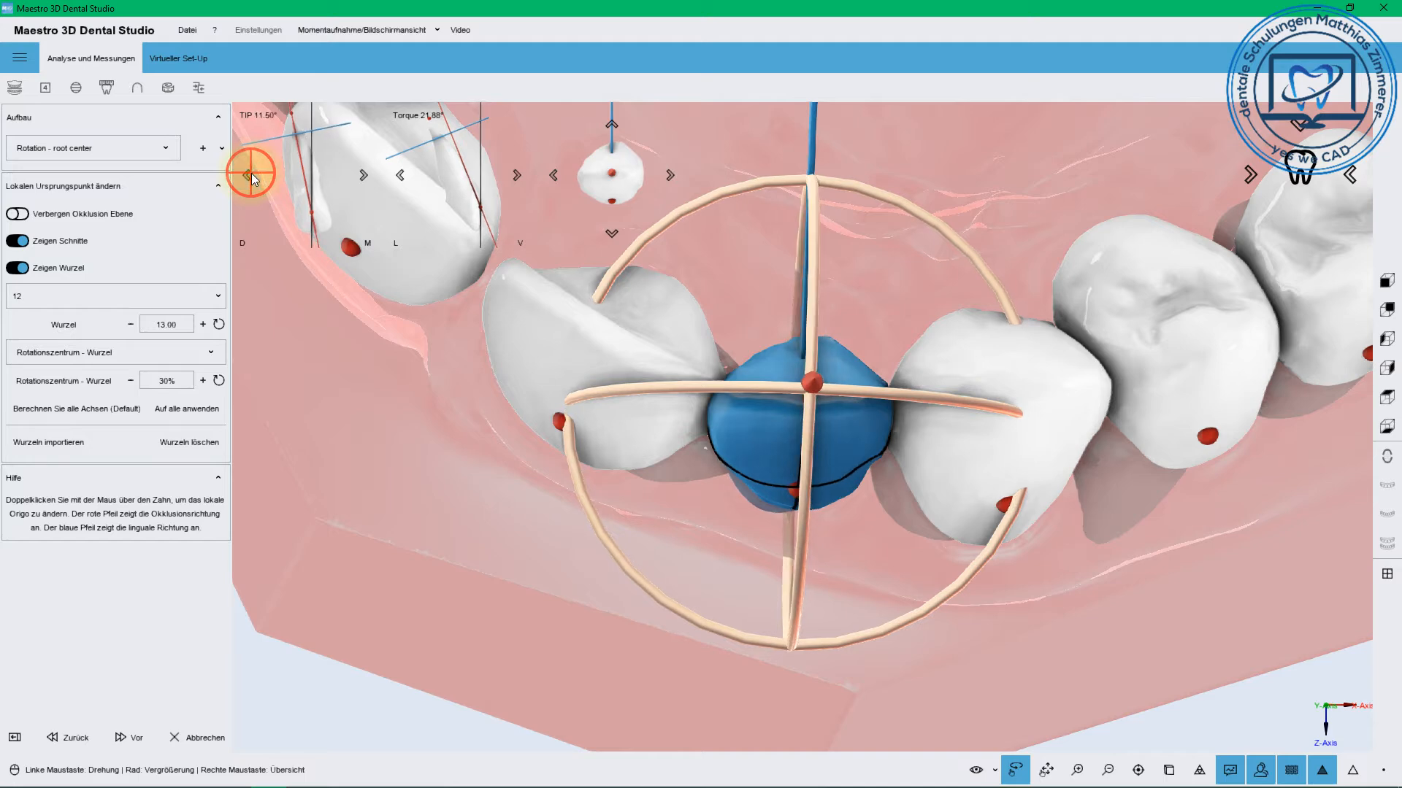
Select tooth 11 and rotate its axis freehand to a tip of about 6°
double_click(532, 299)
click(1303, 127)
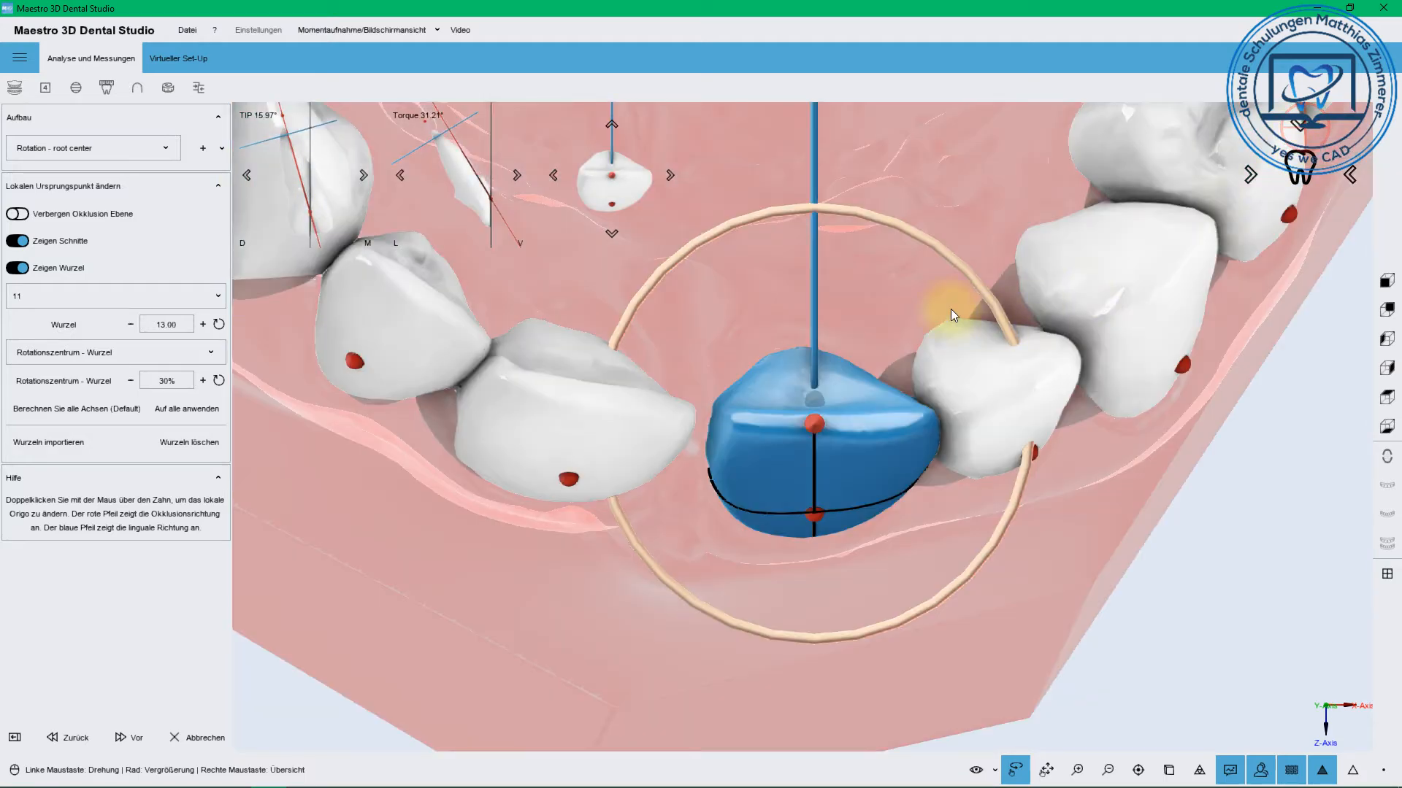
click(1251, 174)
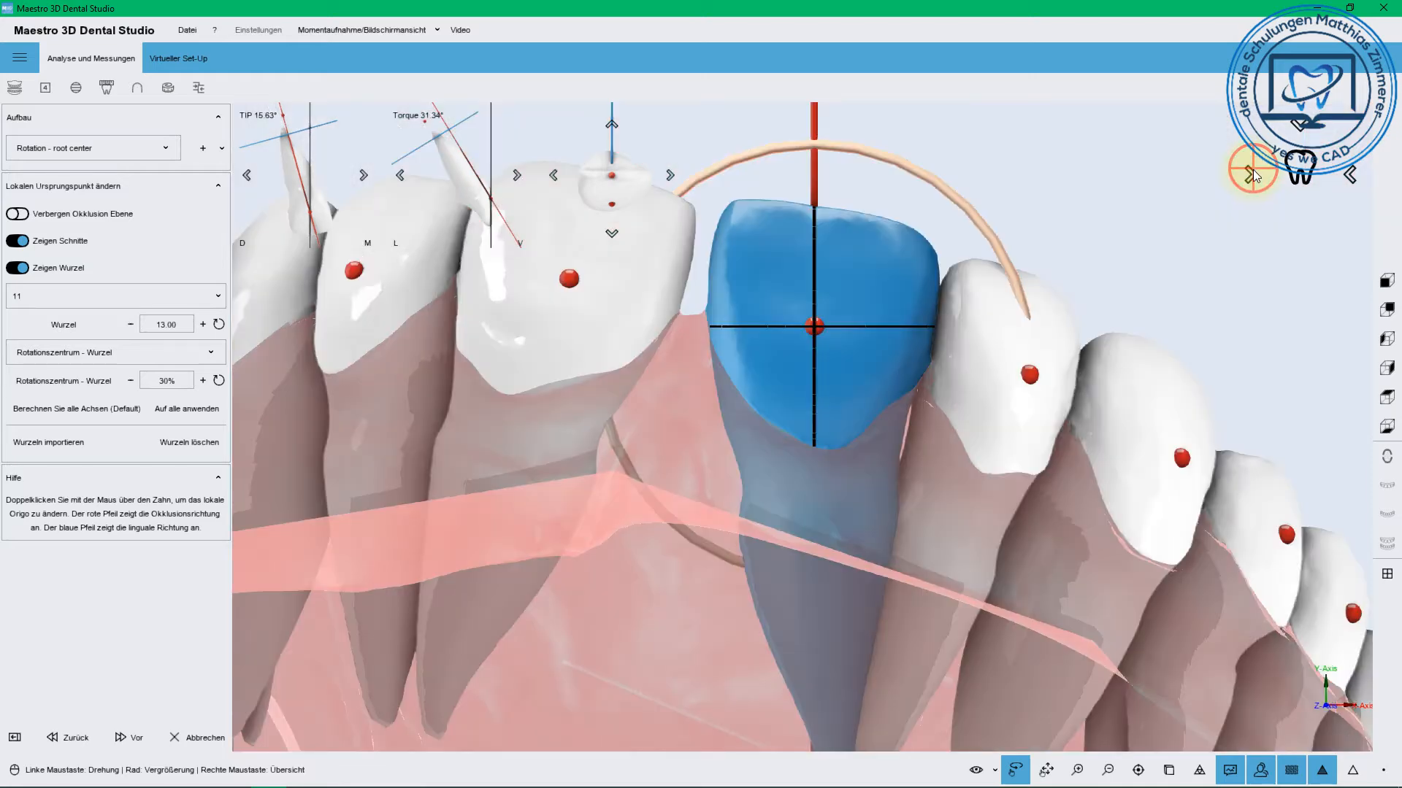
drag(897, 165, 923, 243)
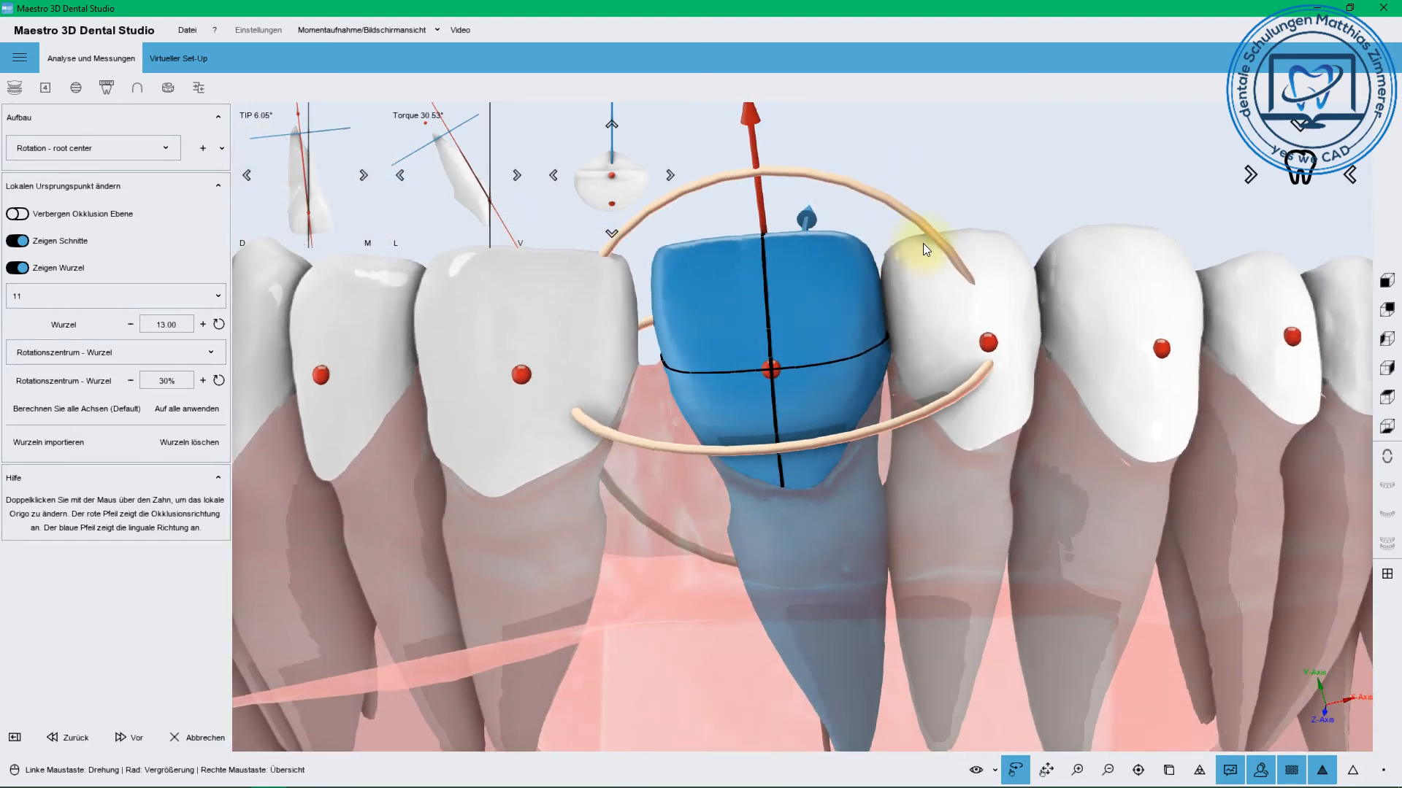
drag(1047, 221, 980, 264)
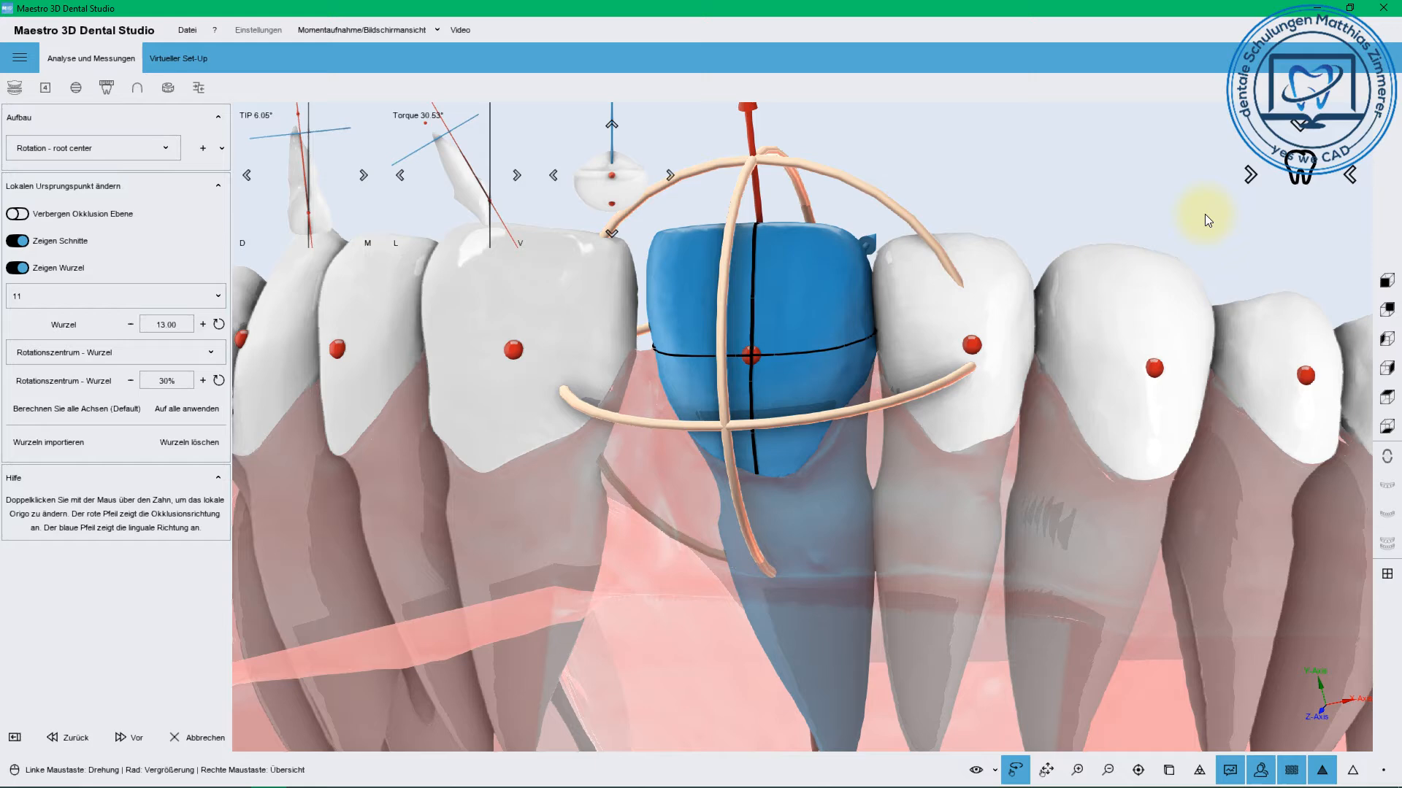
Fine-tune the axis of tooth 11 from the lingual side to a tip of about 4.8°
click(1301, 127)
click(1348, 174)
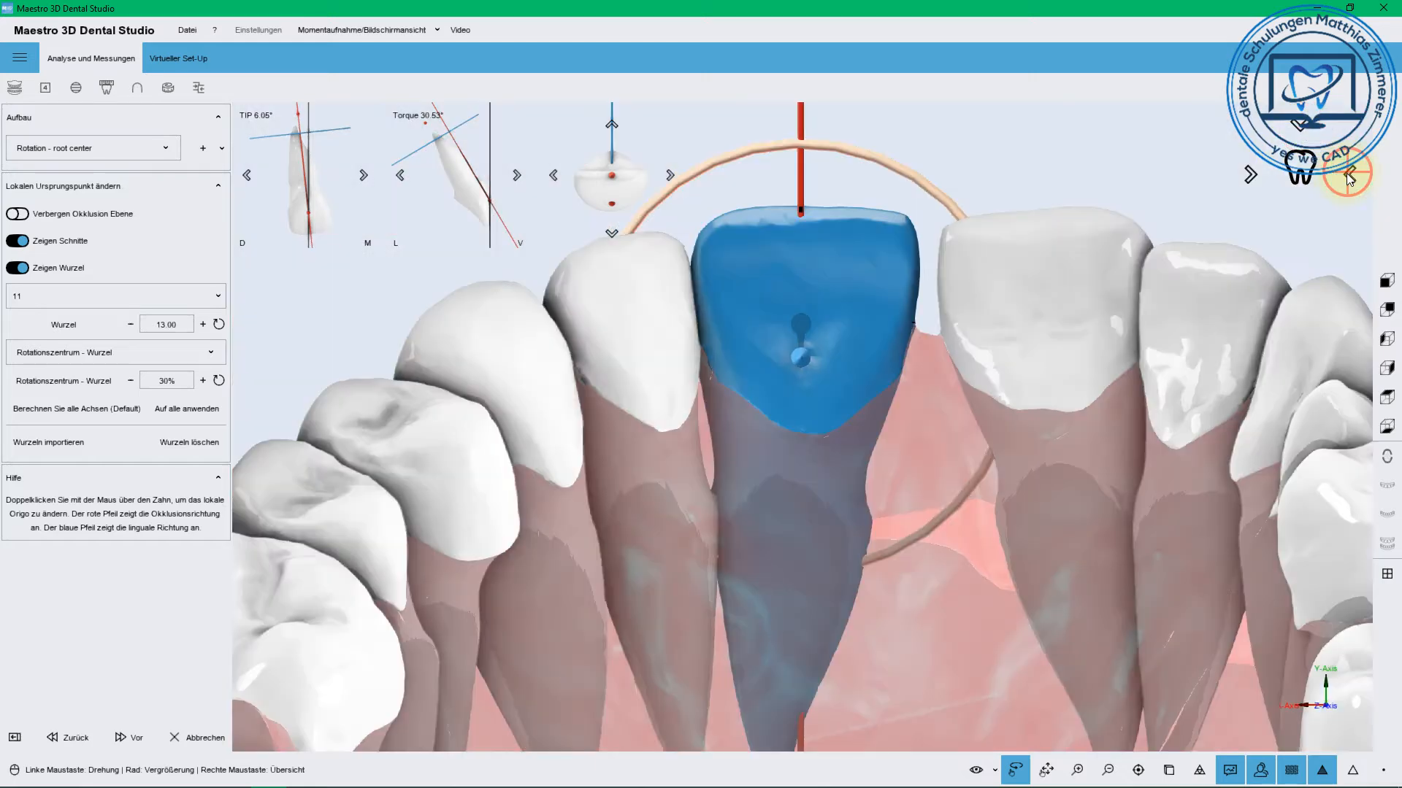
drag(845, 143, 838, 146)
drag(821, 252, 869, 268)
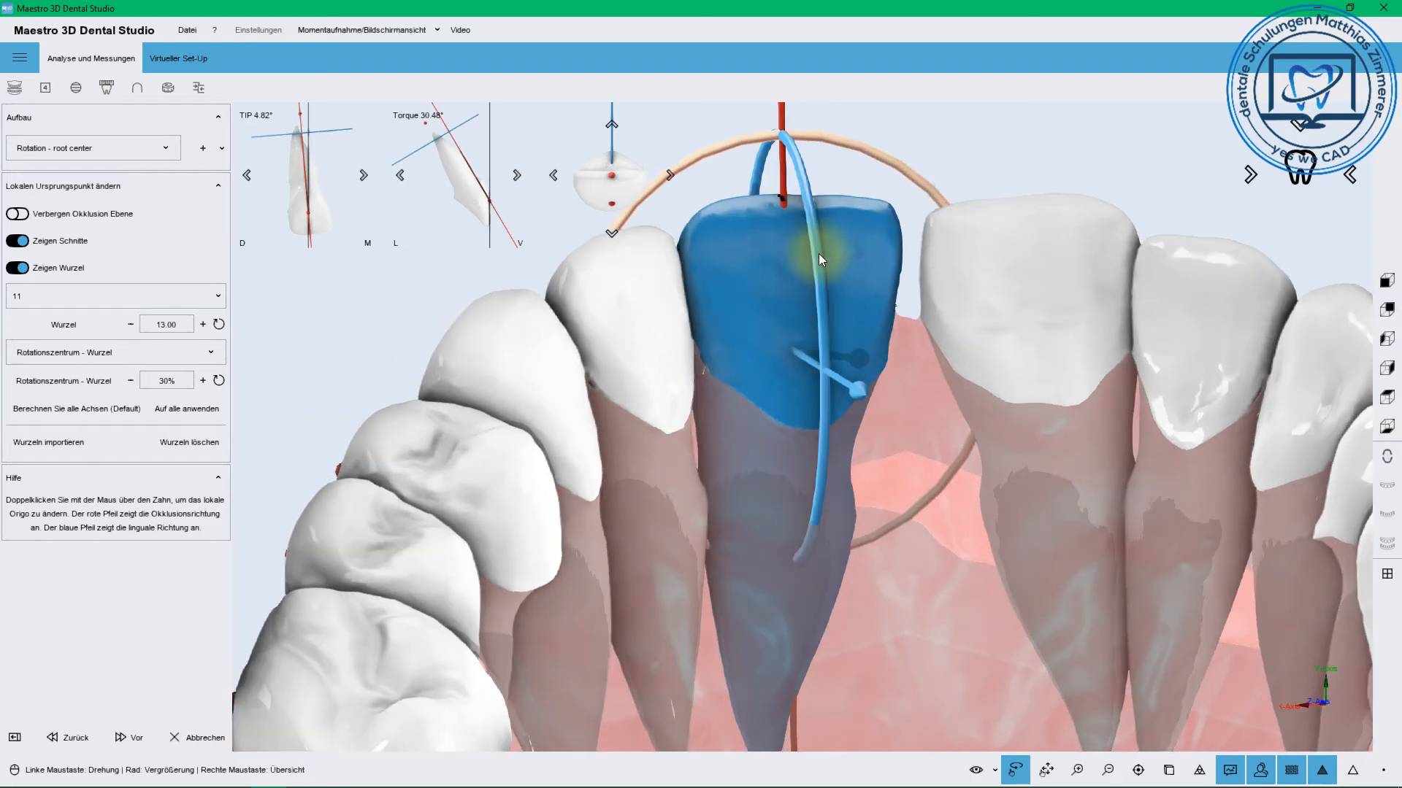
Start importing roots and choose to use the roots already contained in the project
drag(977, 476, 8, 400)
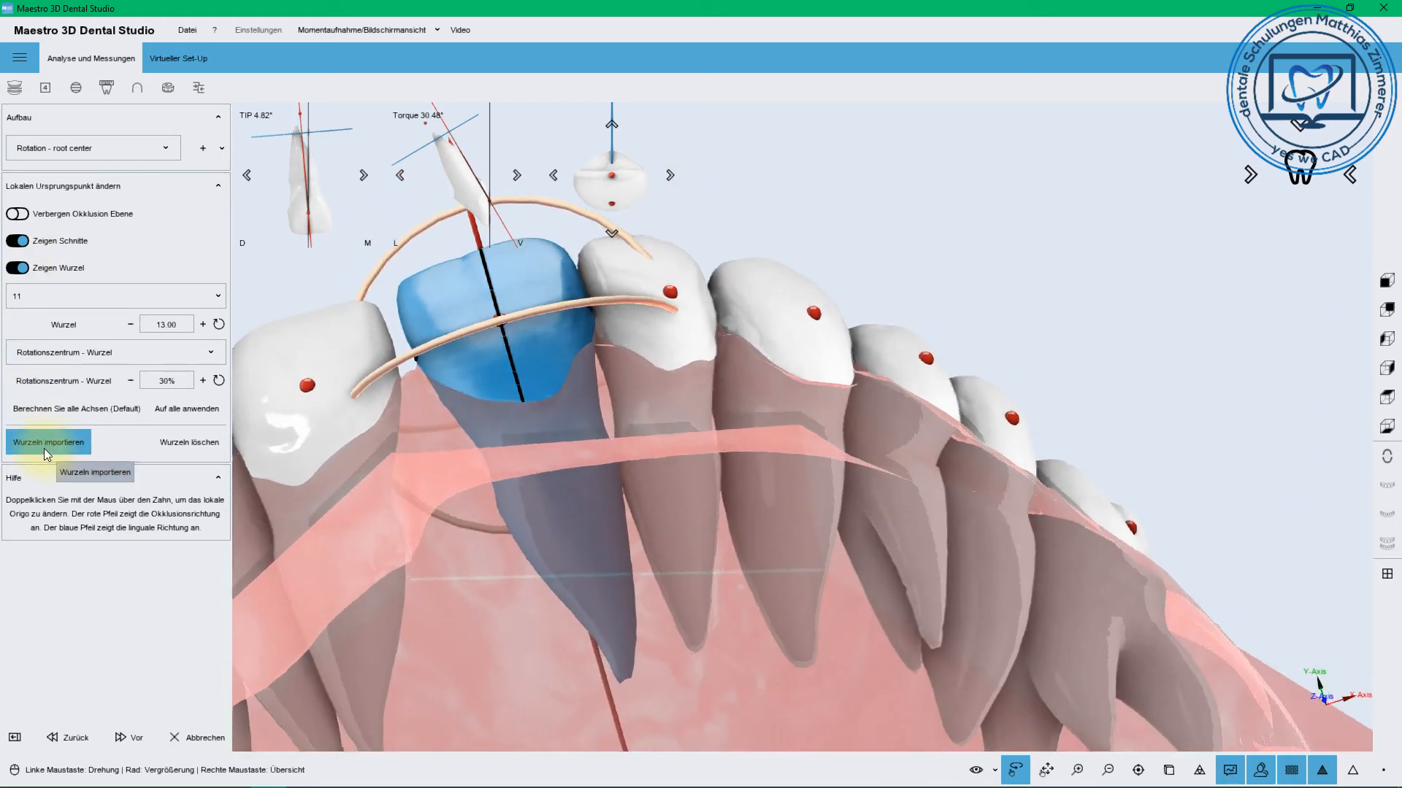
click(44, 449)
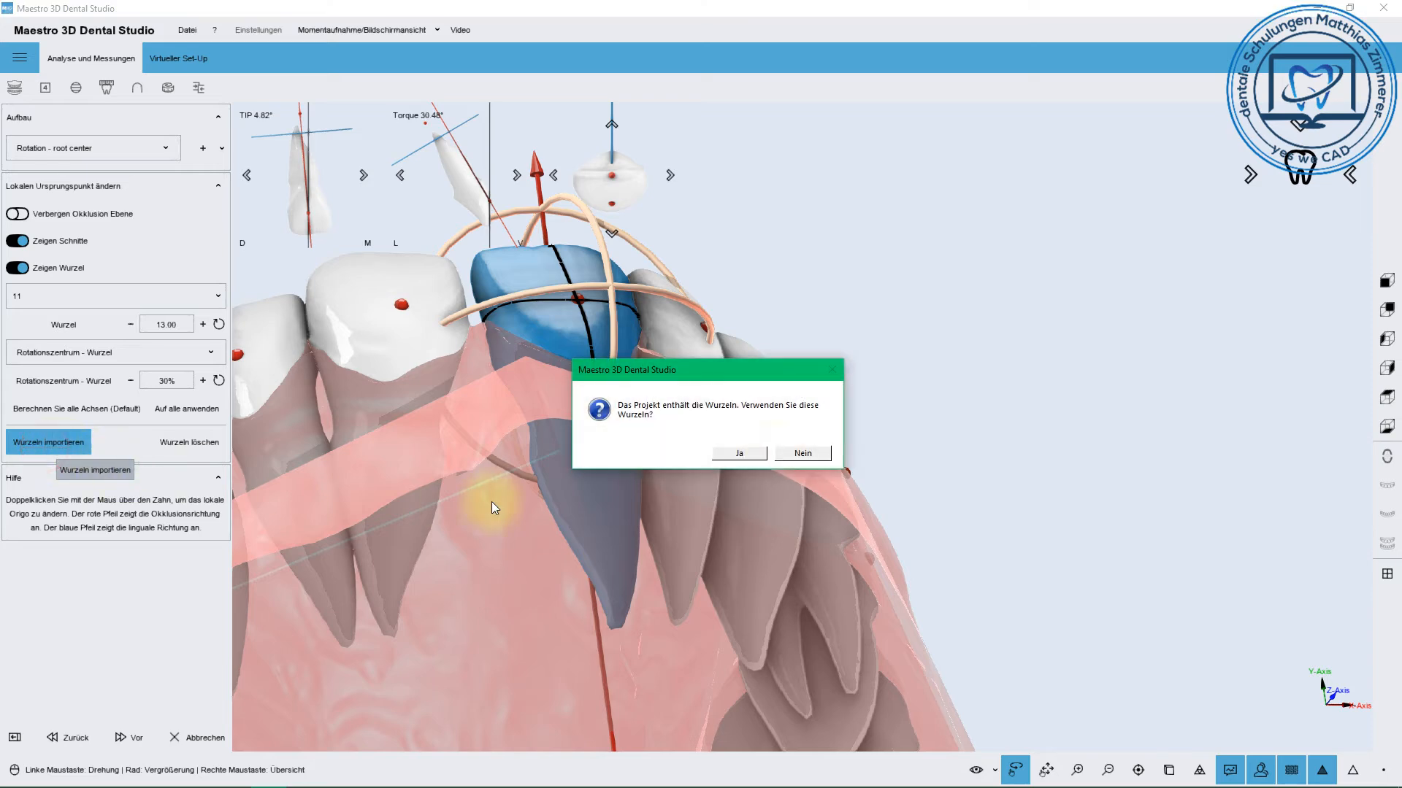
click(738, 457)
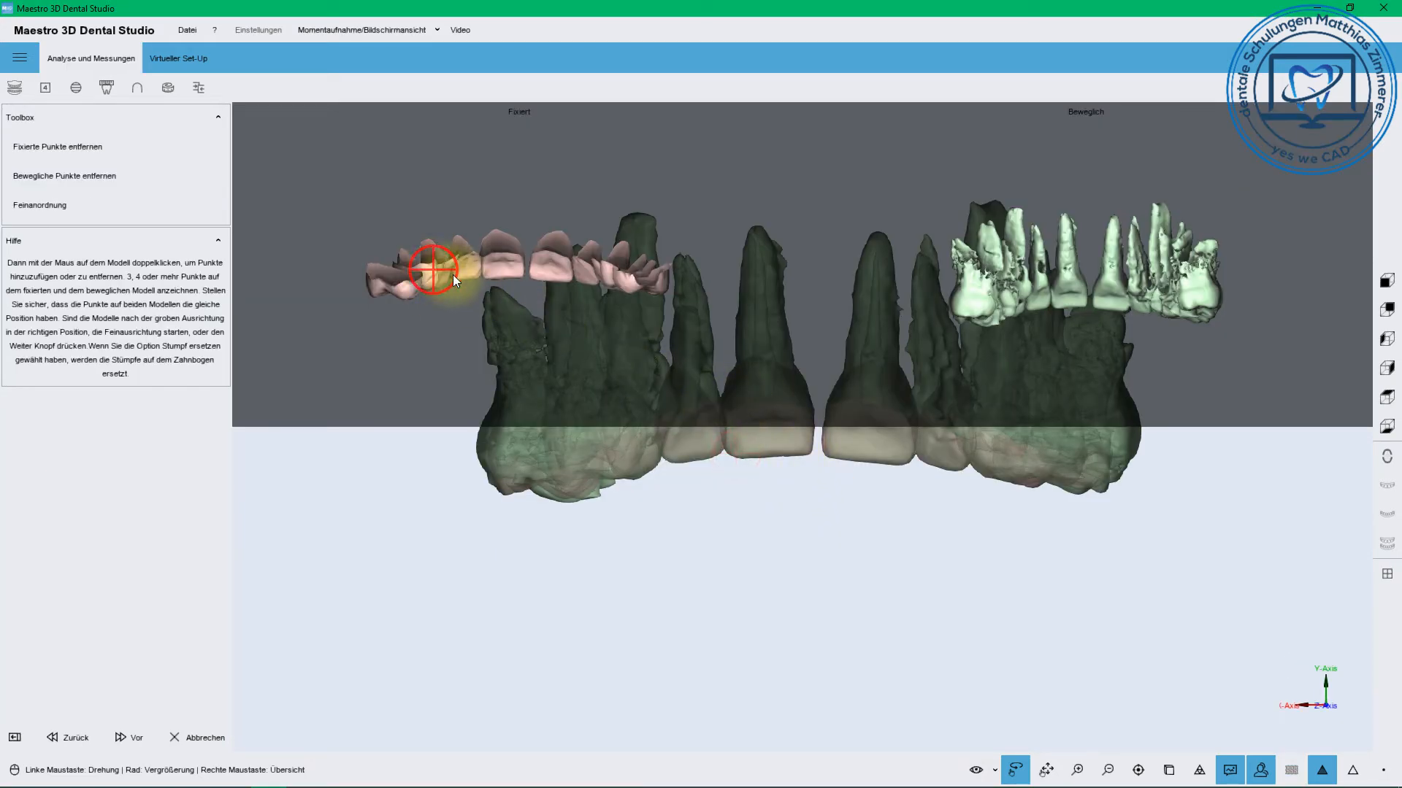
Place alignment point 1 on the molar and point 2 on the canine of the fixed crown model
drag(453, 274, 763, 270)
drag(504, 271, 537, 270)
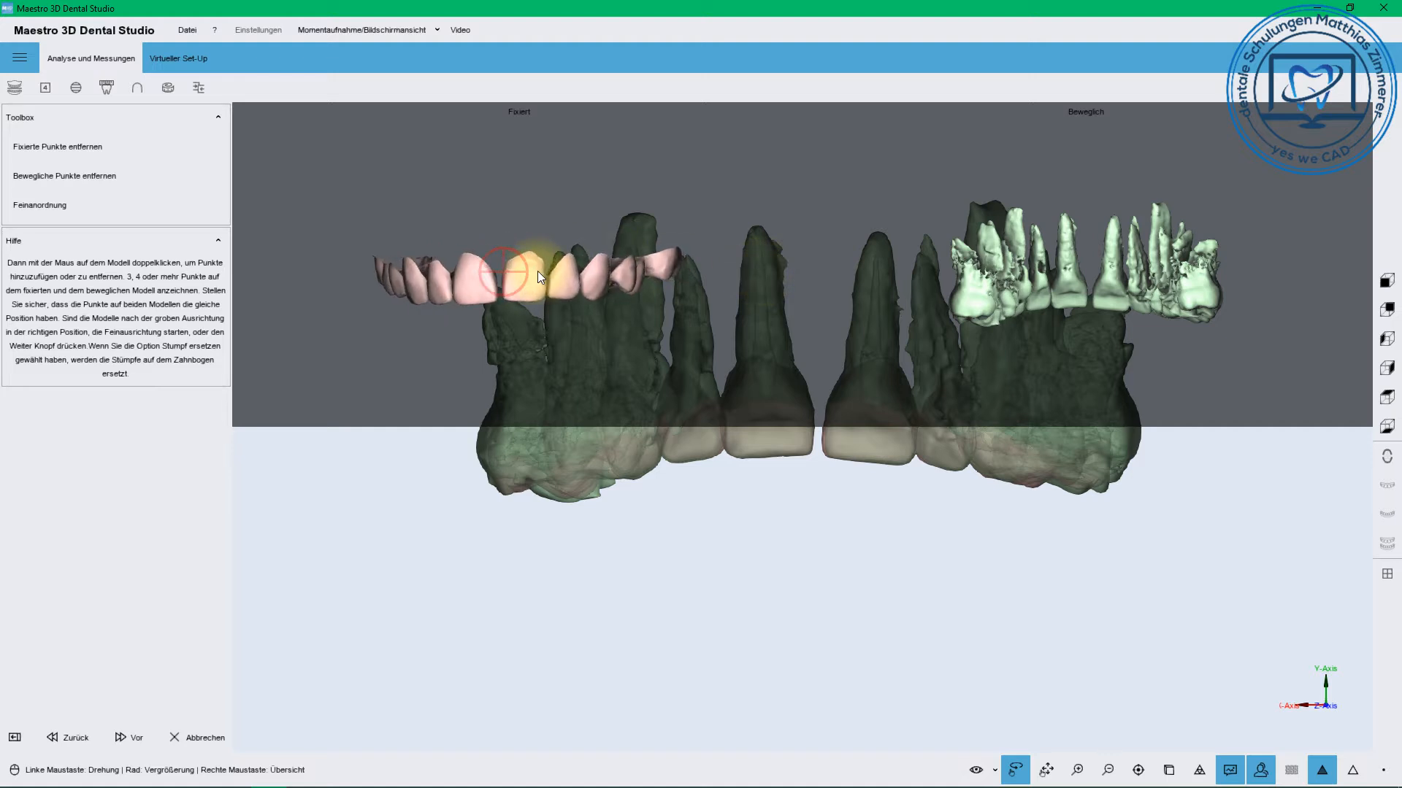
scroll(527, 286, up, 3)
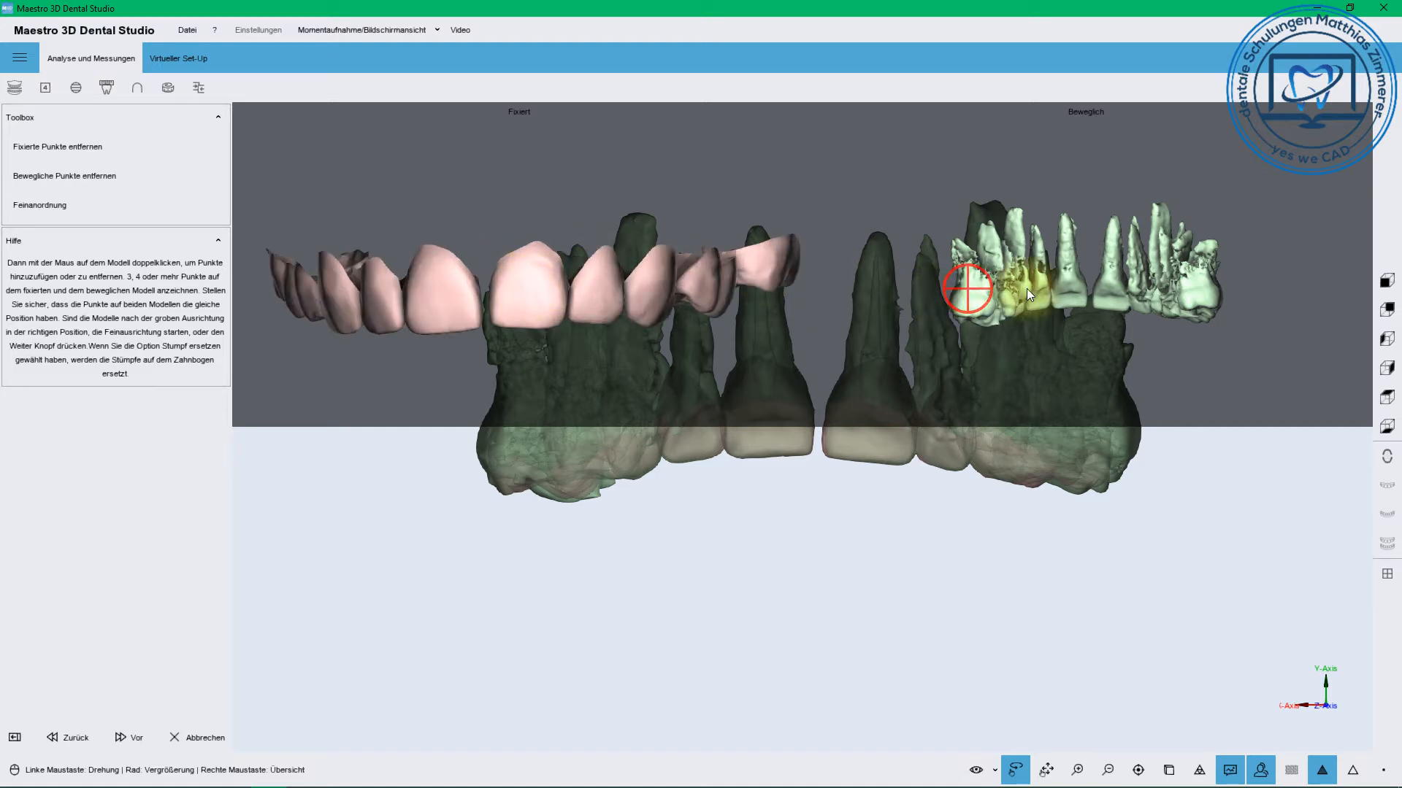
drag(1026, 287, 1316, 274)
drag(1052, 301, 1163, 251)
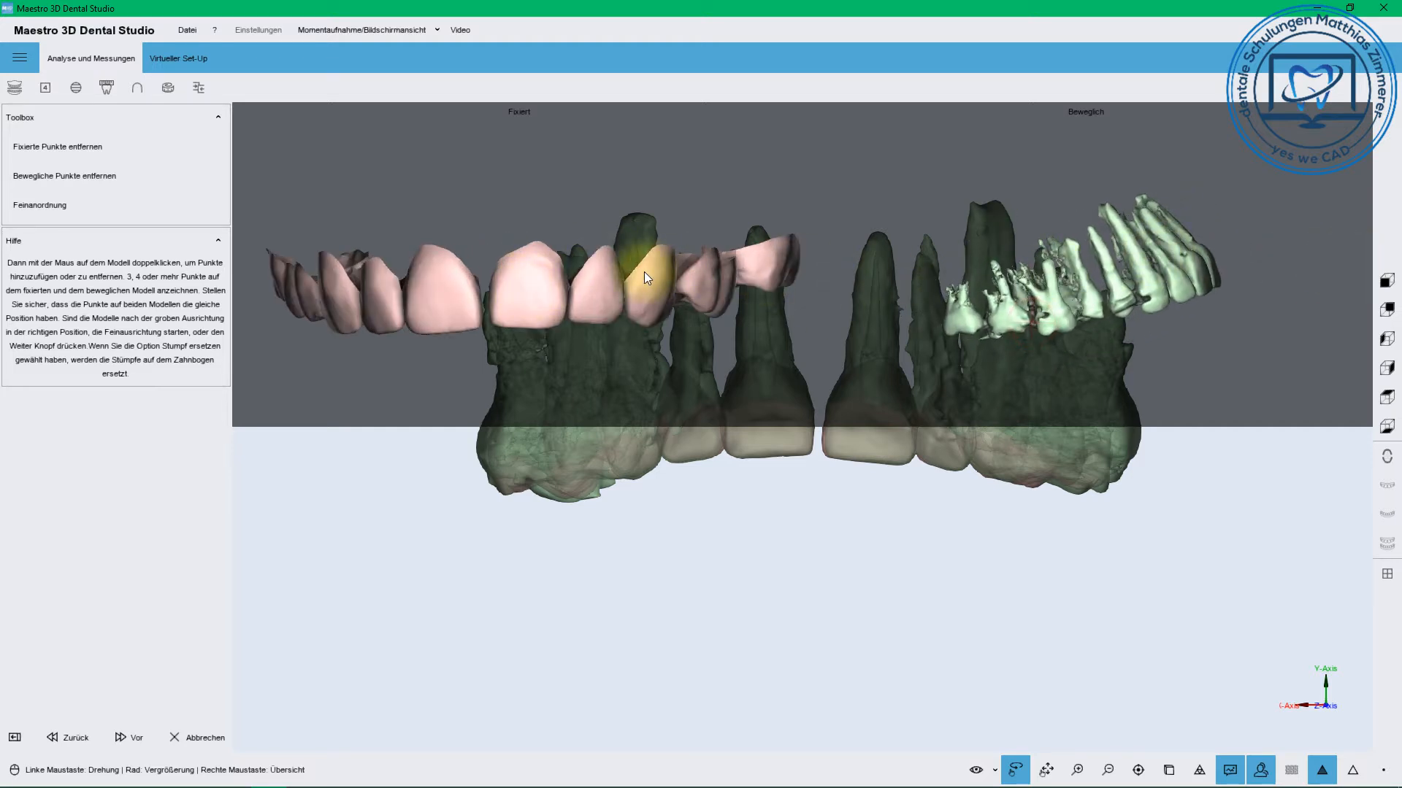
drag(644, 272, 388, 326)
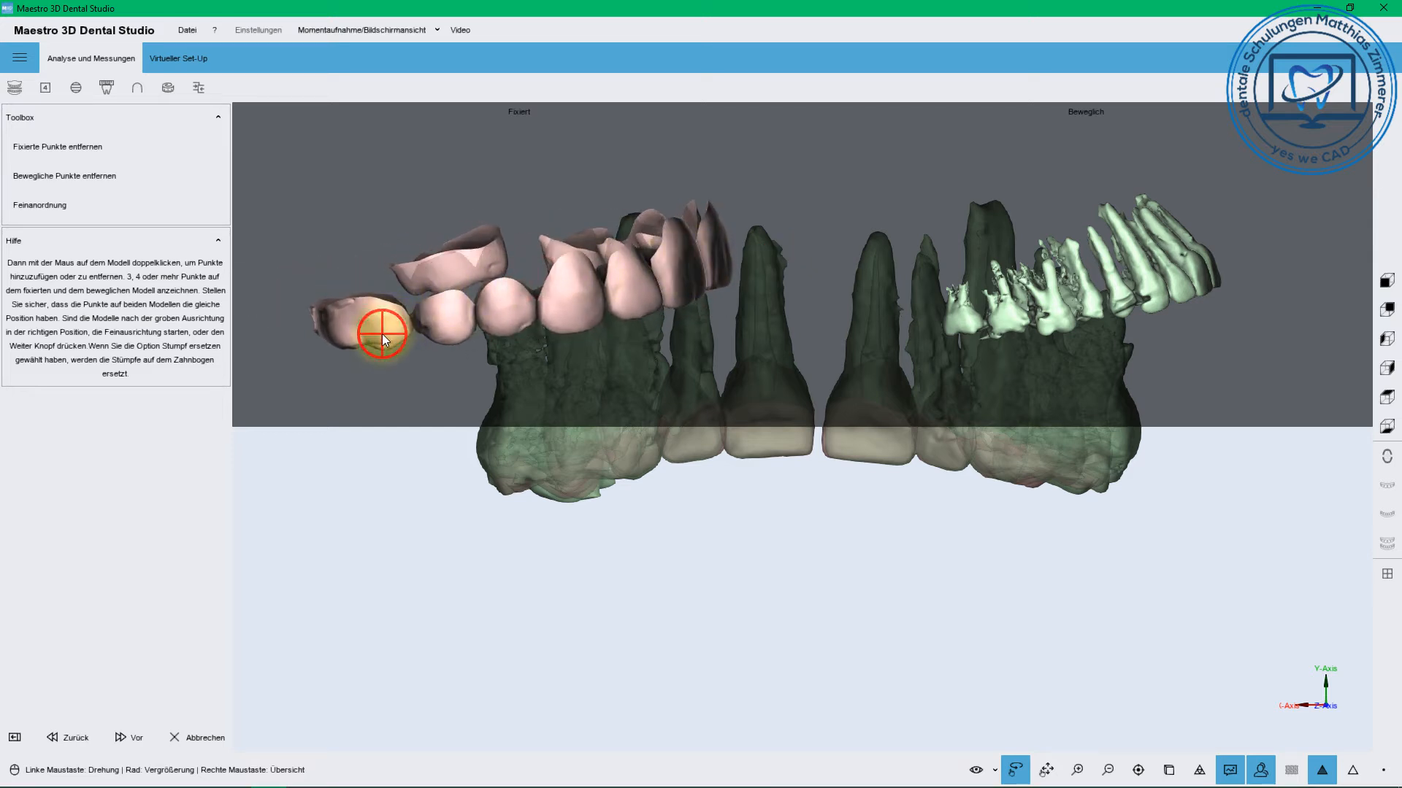
double_click(383, 335)
double_click(566, 323)
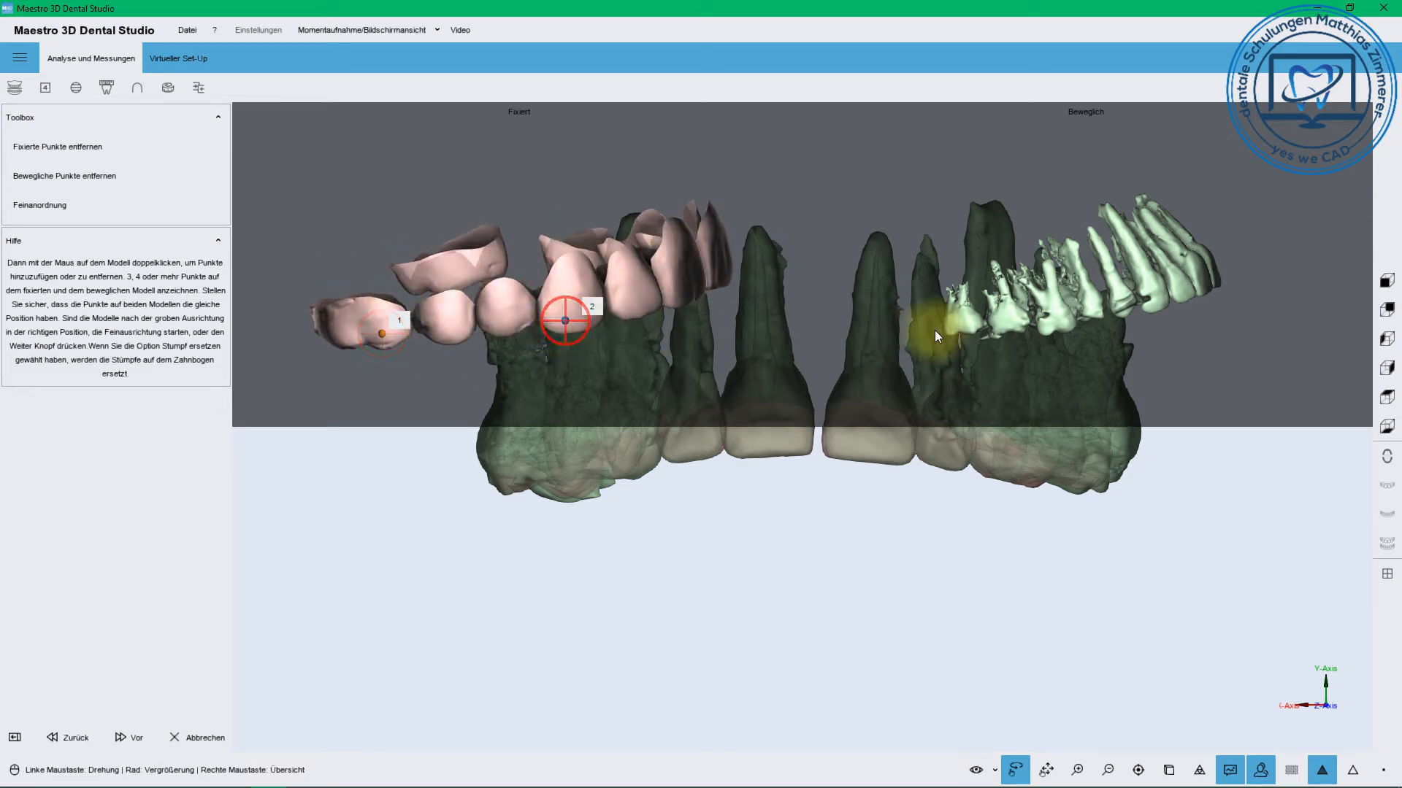
Place the matching points 1 and 2 on the movable root model and point 3 on the central incisor of both models
double_click(963, 325)
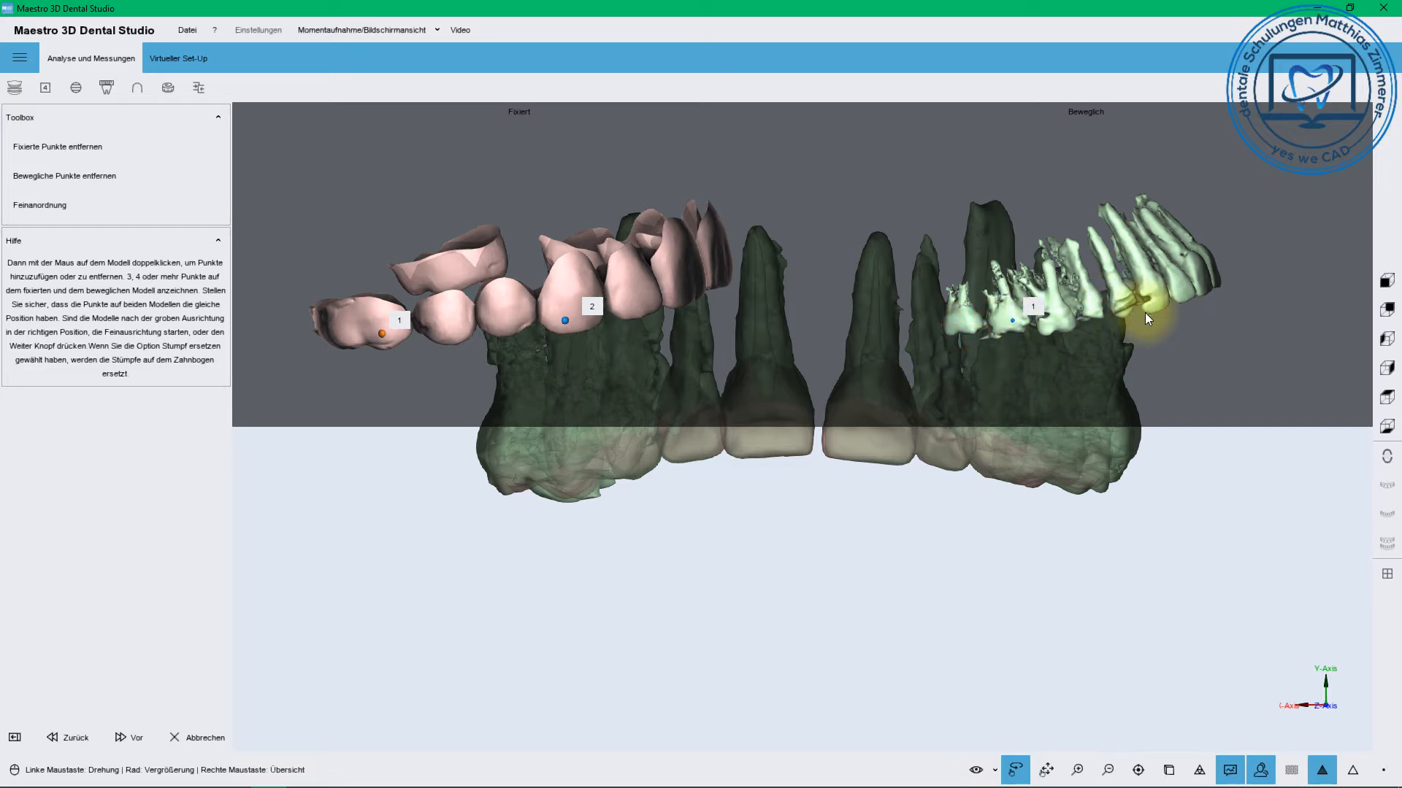
drag(1153, 286, 1051, 312)
mouse_move(1149, 295)
mouse_down()
mouse_move(1116, 274)
mouse_move(1035, 292)
mouse_up()
double_click(1036, 292)
drag(685, 279, 529, 283)
double_click(537, 287)
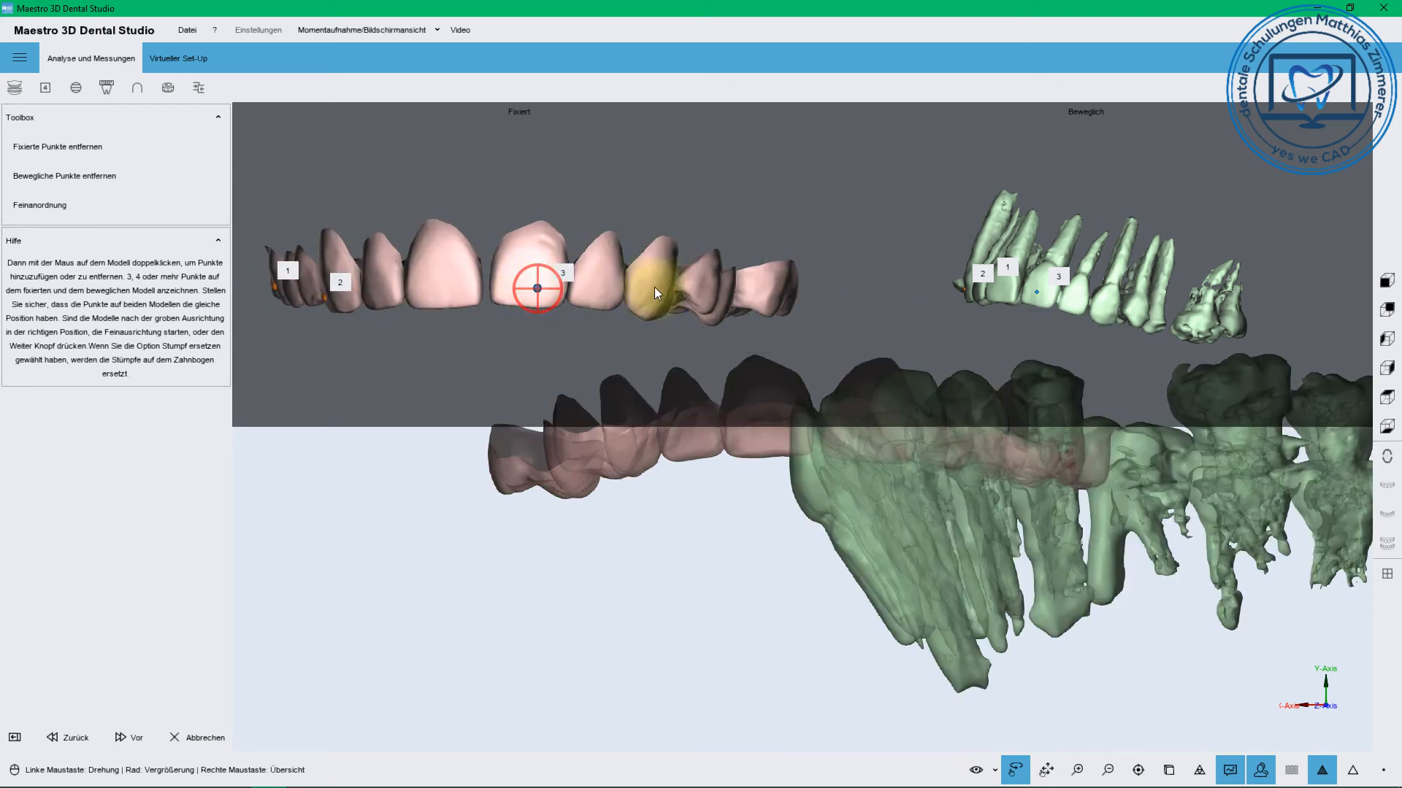
Place point 4 on the first premolar and point 5 on the molar across the gap on both models
drag(655, 287, 552, 289)
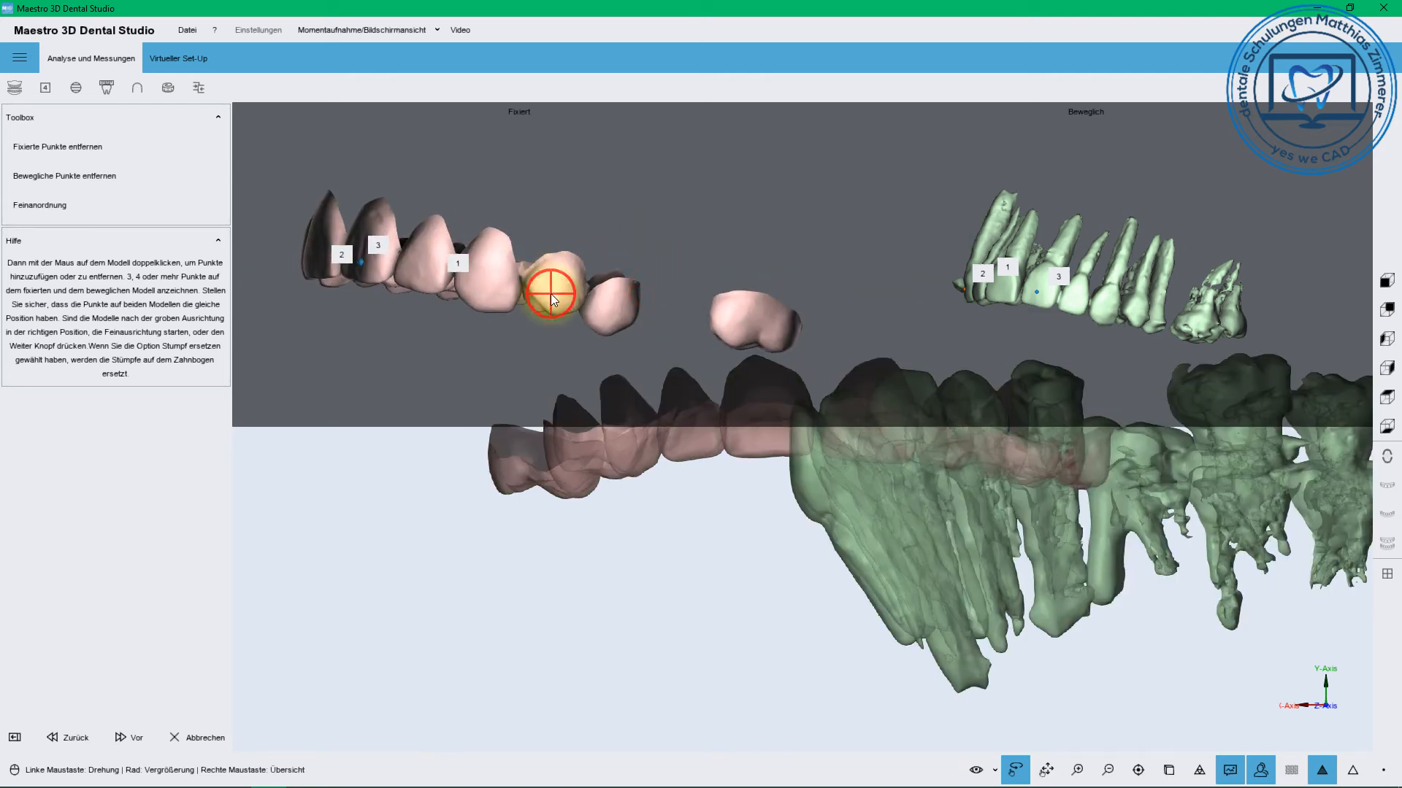
double_click(551, 294)
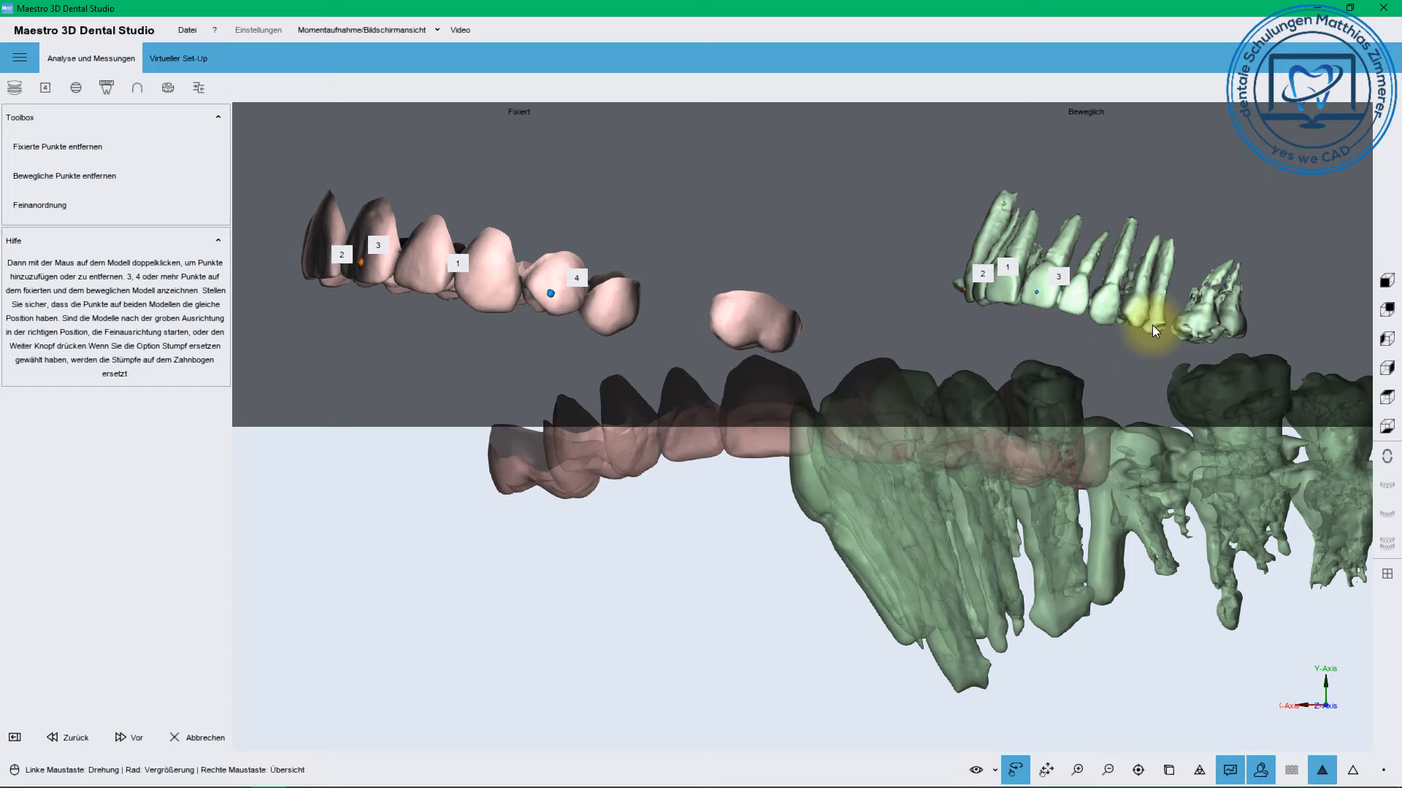
double_click(1137, 315)
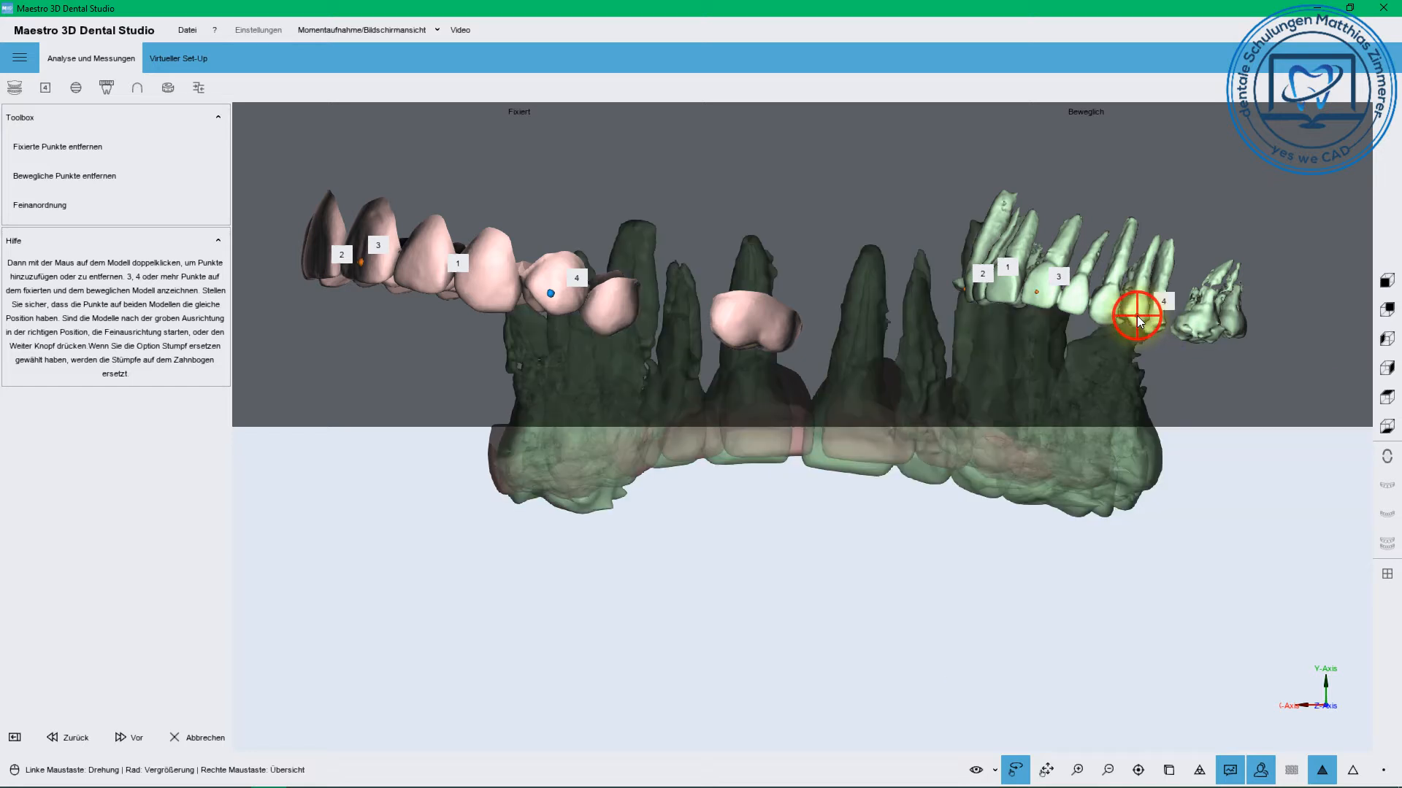
double_click(733, 330)
drag(1228, 338, 1176, 341)
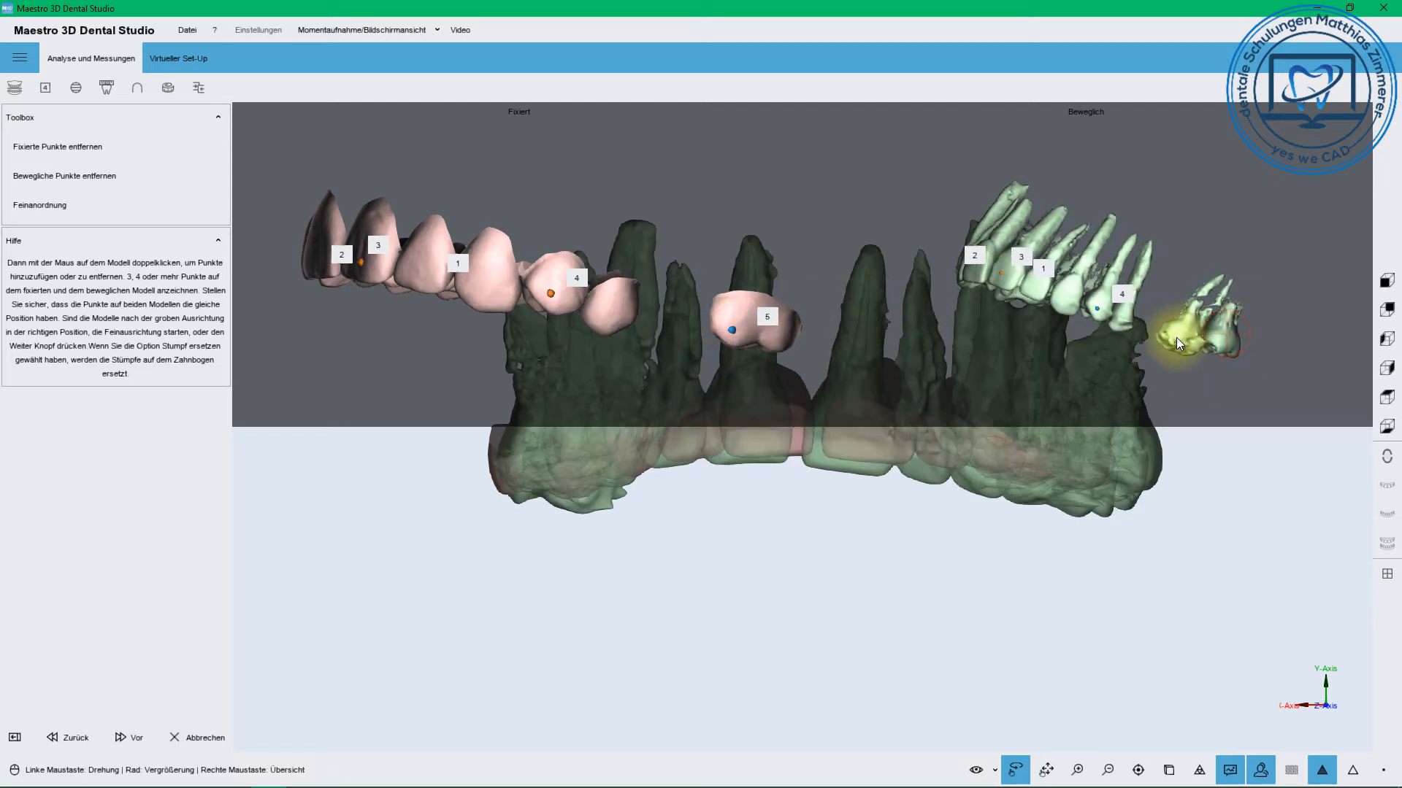
double_click(1176, 338)
Run the fine alignment of the movable roots onto the fixed crowns and apply the aligned roots to the model
click(839, 454)
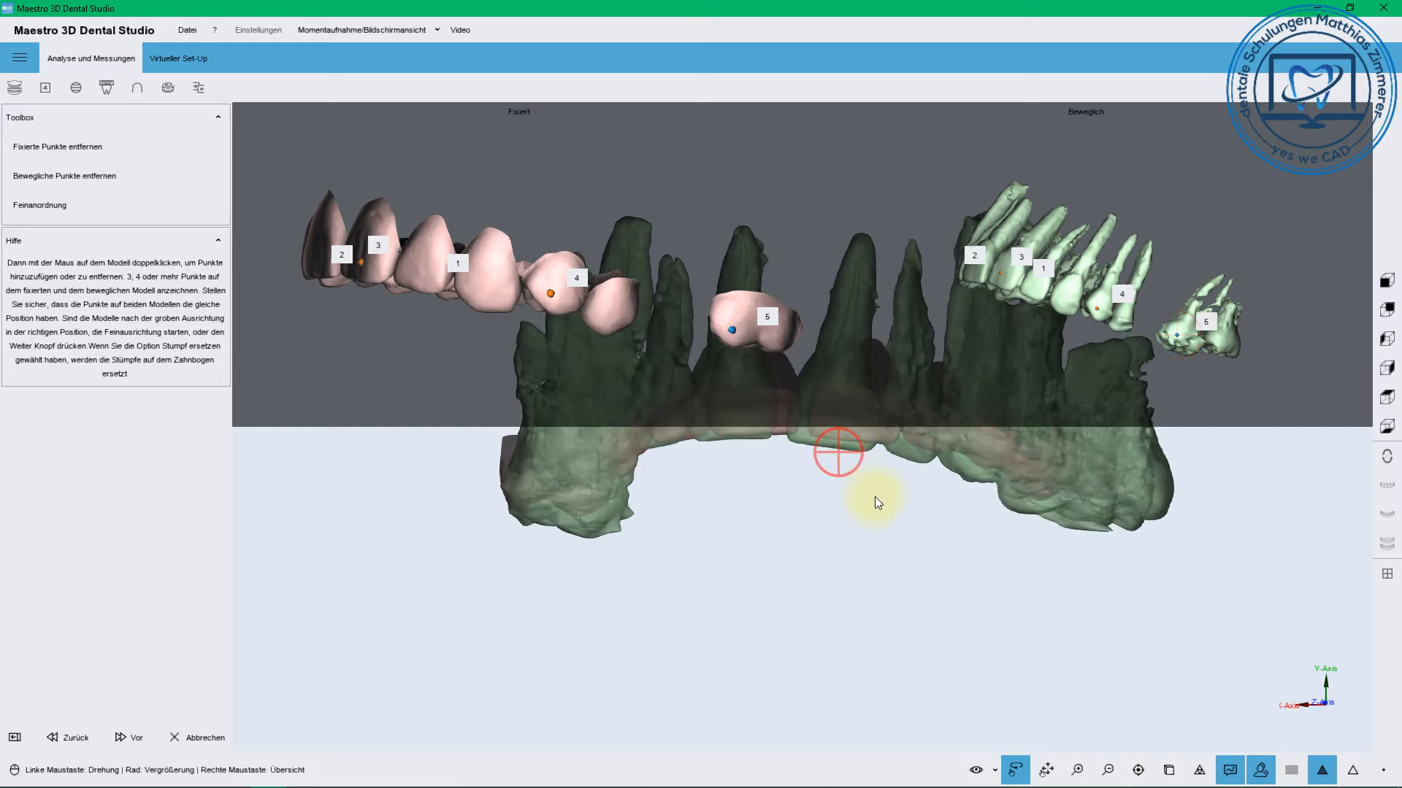
drag(892, 423, 882, 392)
right_drag(791, 473, 761, 607)
scroll(760, 607, up, 5)
drag(767, 588, 560, 457)
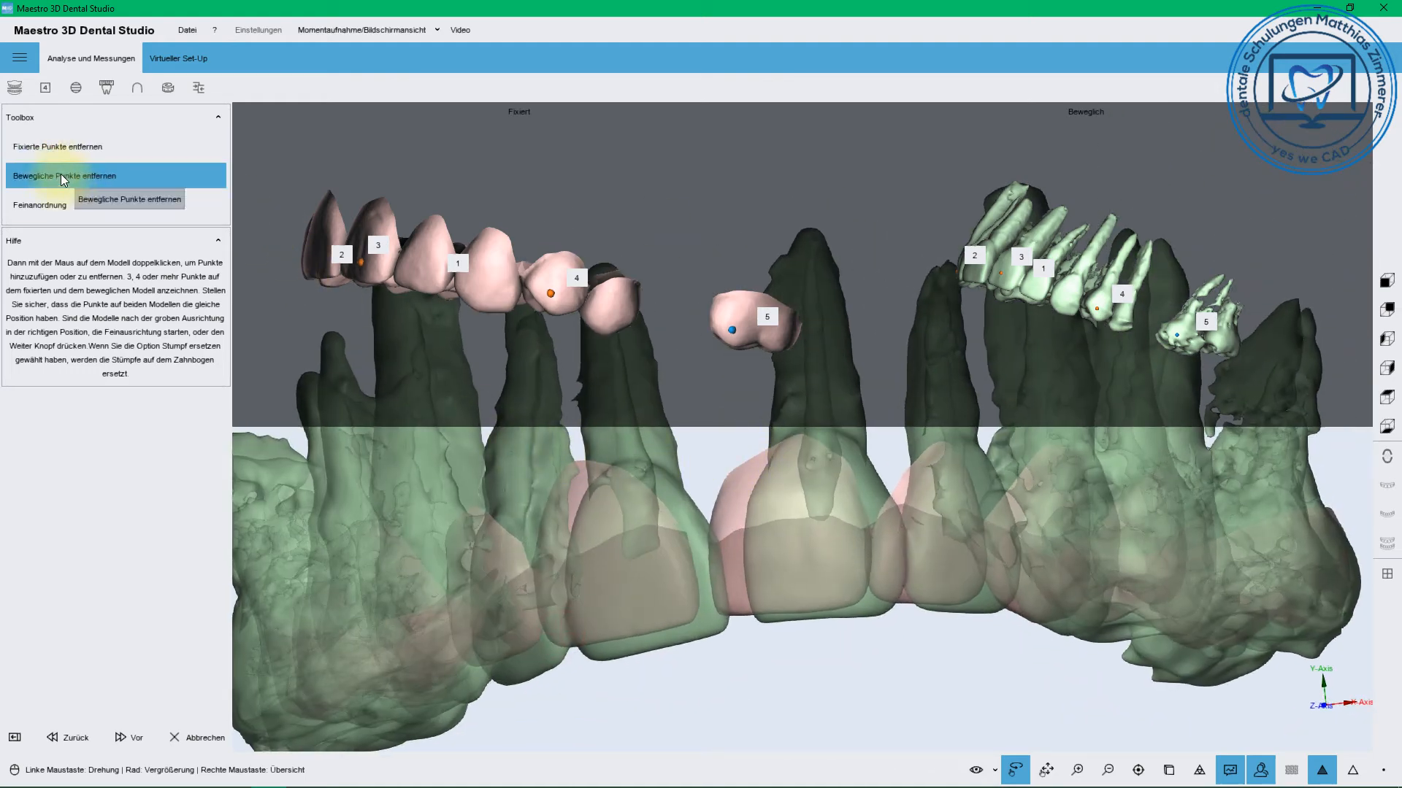
click(47, 206)
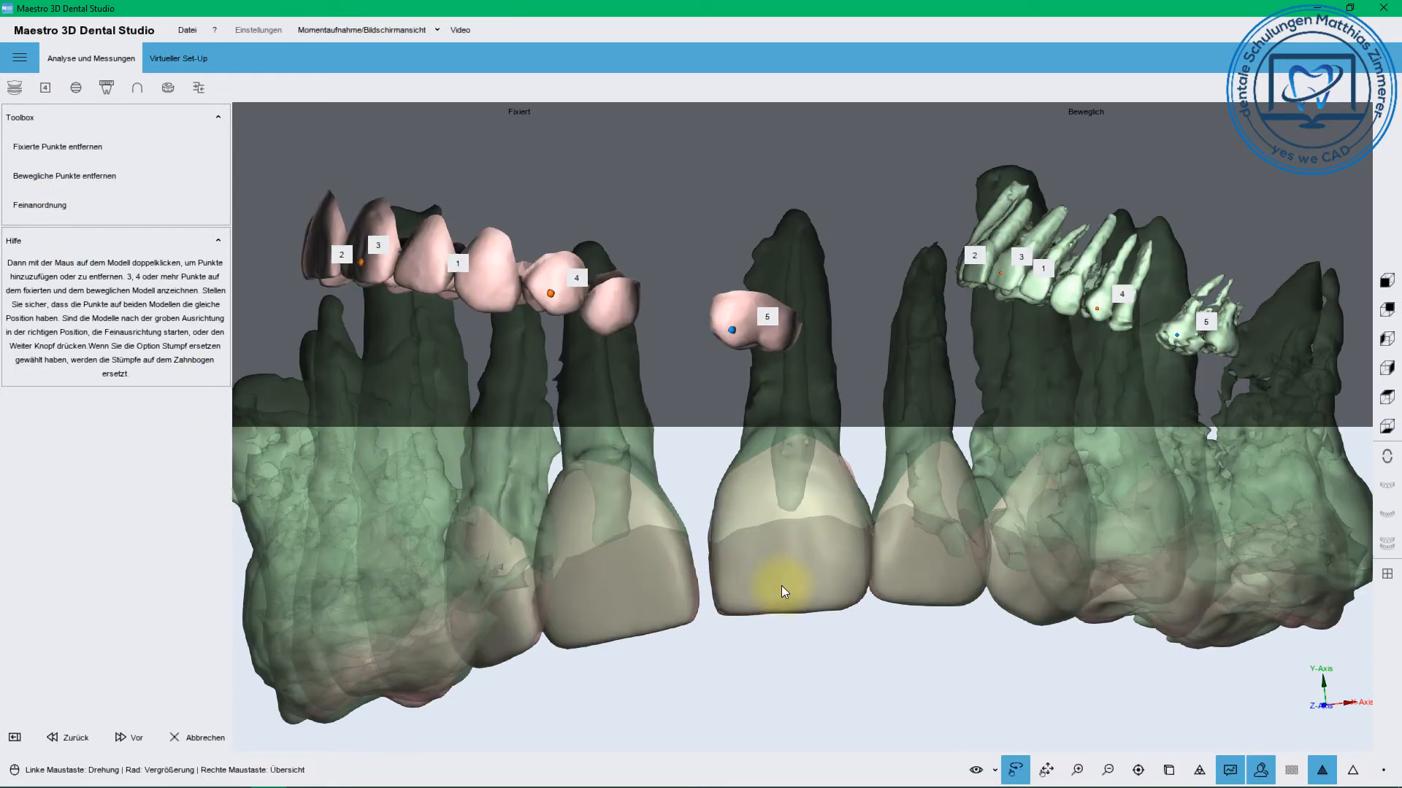
drag(783, 589, 553, 537)
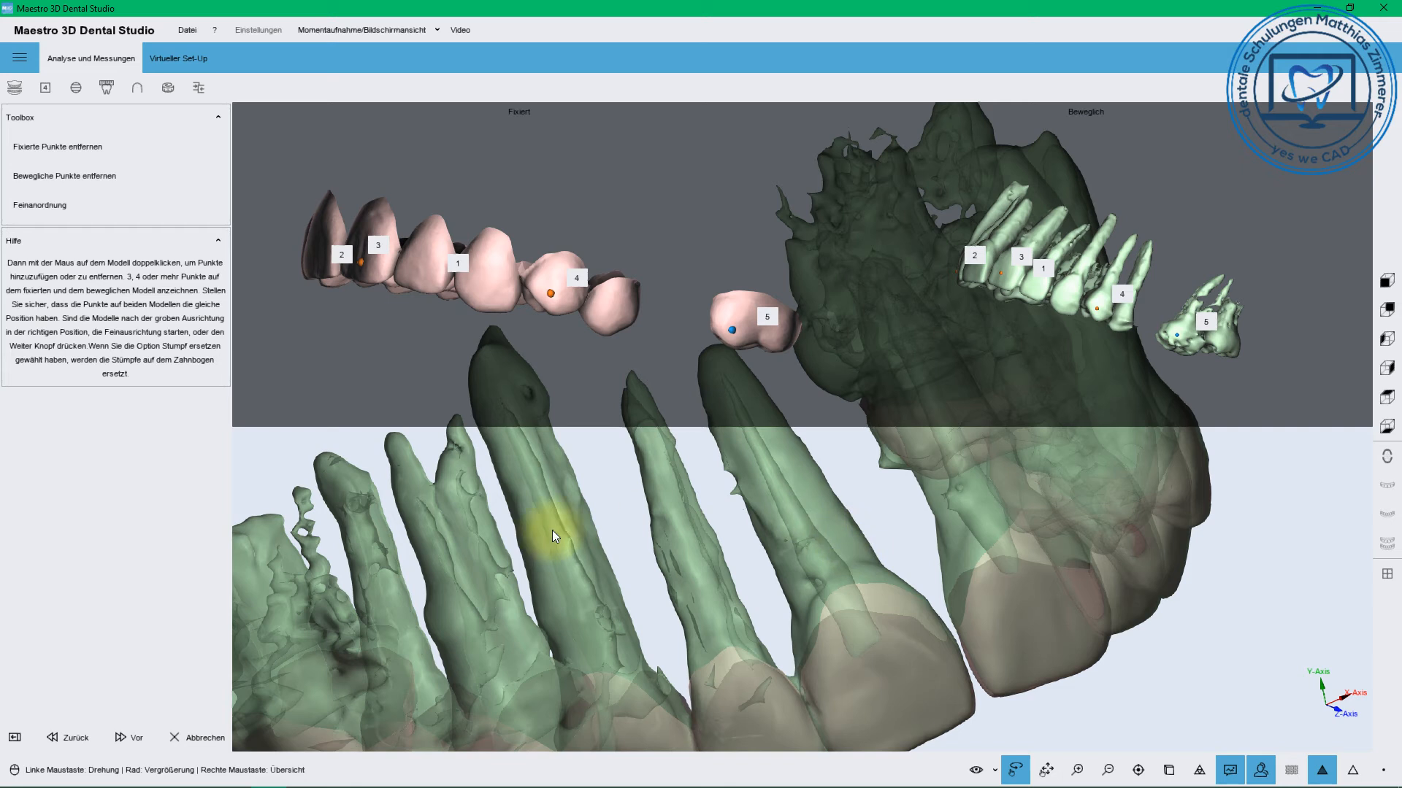
click(129, 736)
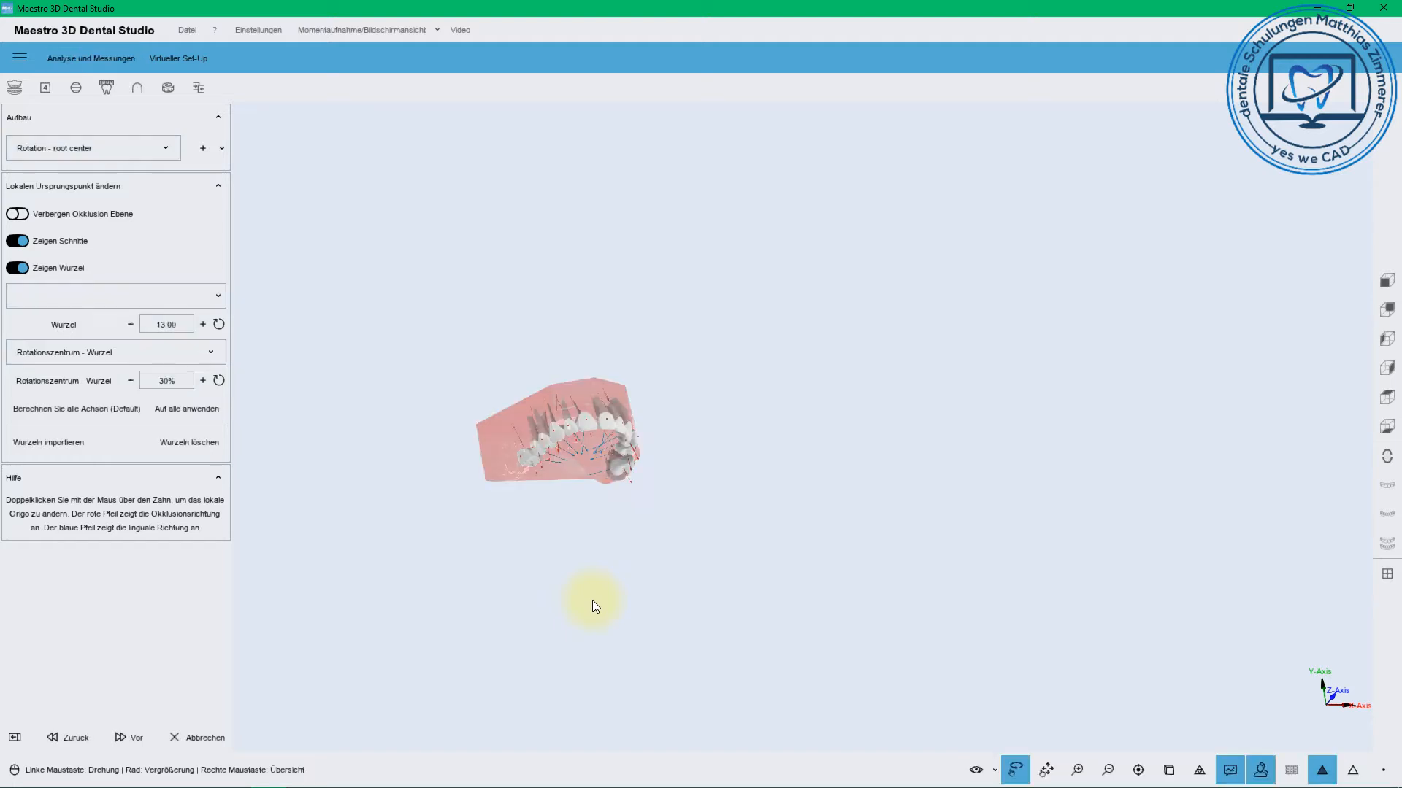
Select tooth 15 and rotate its axis freehand in the buccal view to a tip of about 5.4°
scroll(529, 420, up, 5)
mouse_move(582, 588)
mouse_down()
mouse_move(579, 338)
mouse_move(720, 391)
mouse_move(902, 273)
mouse_move(945, 358)
mouse_move(917, 392)
mouse_up()
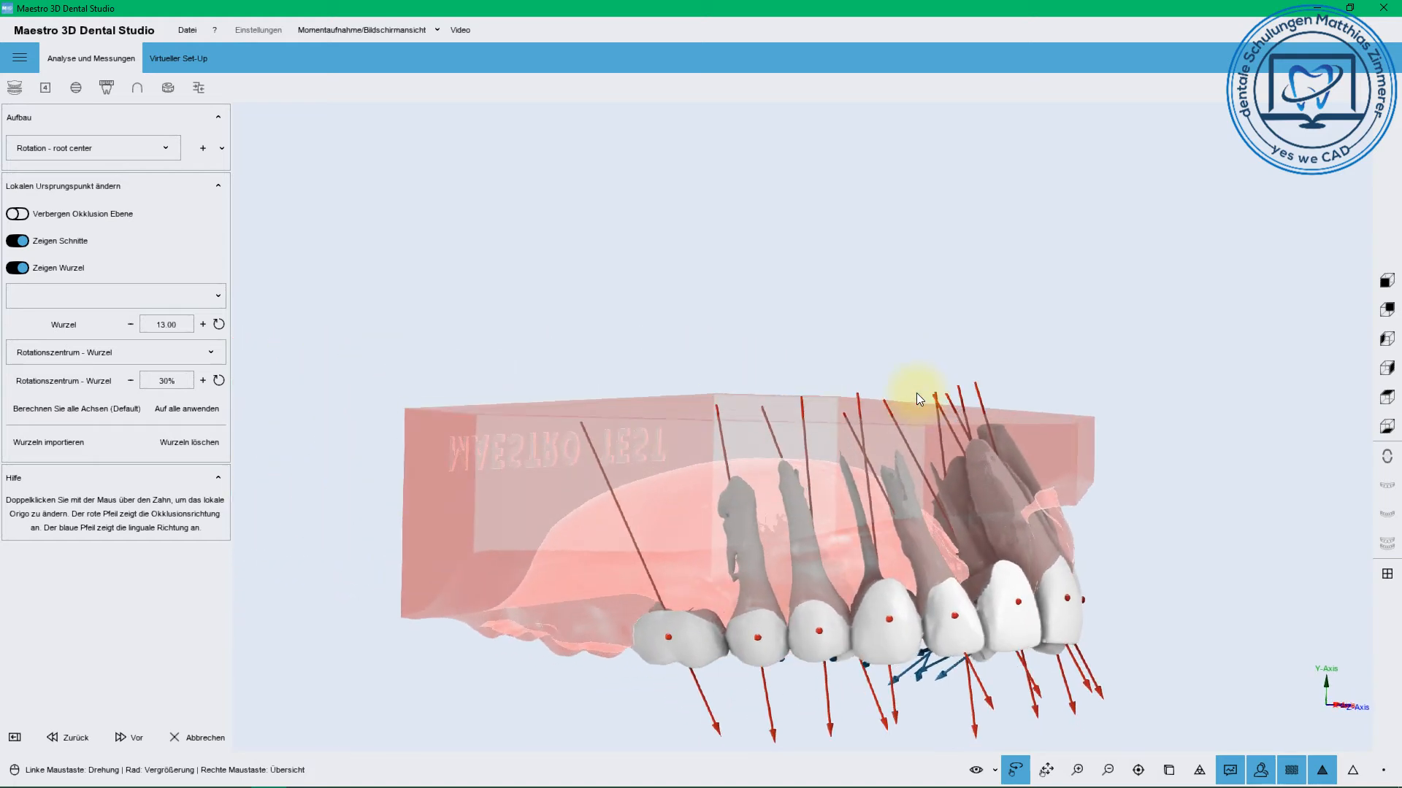
double_click(698, 630)
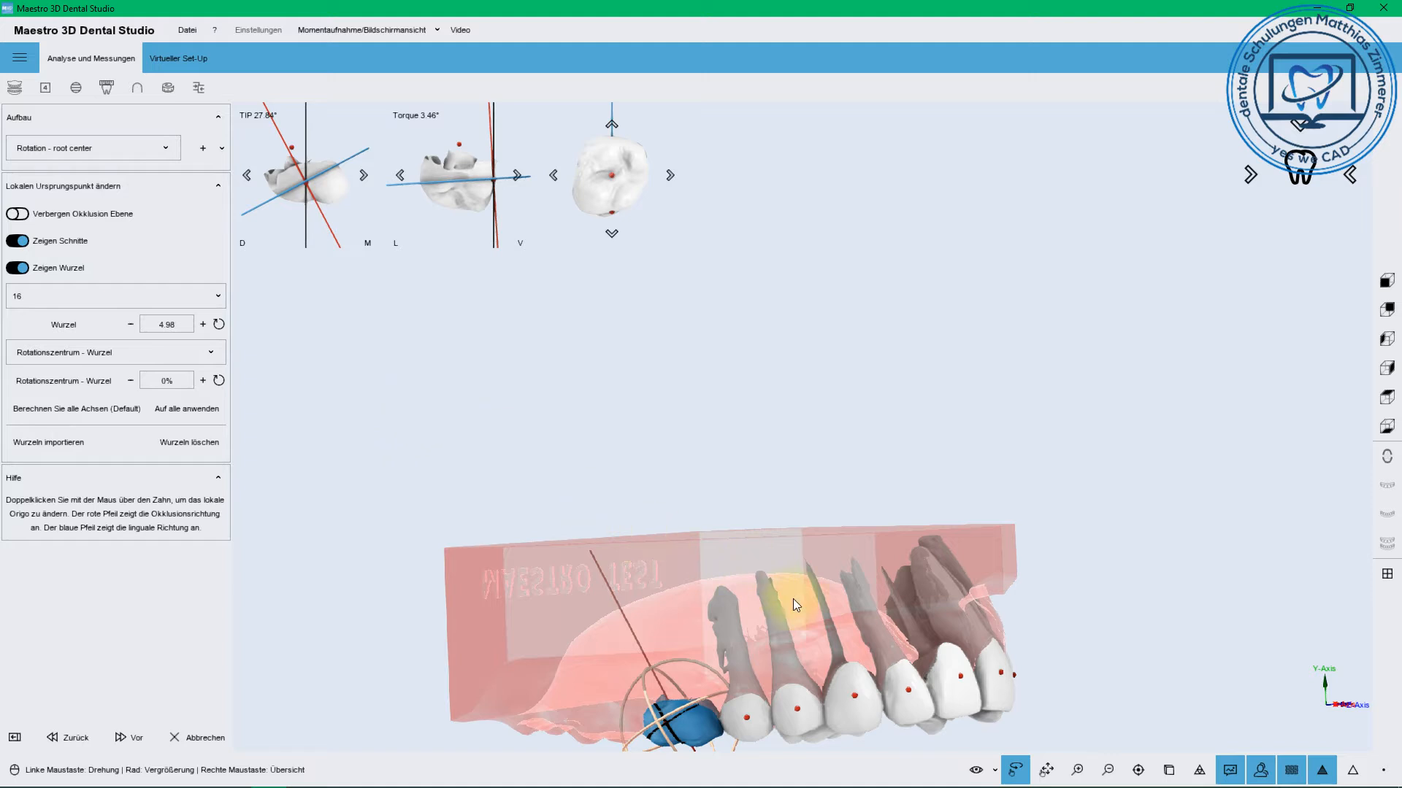
double_click(760, 707)
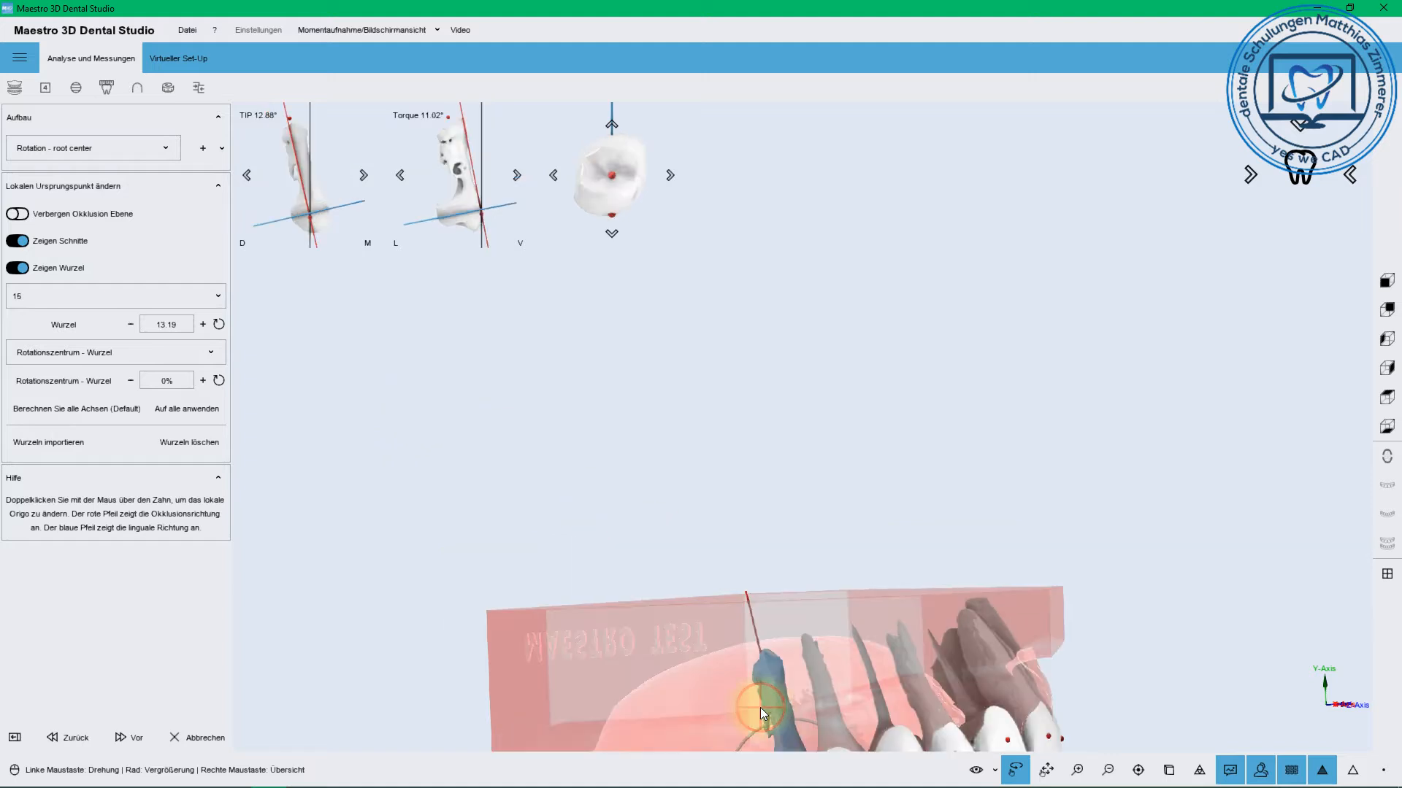
drag(759, 707, 775, 670)
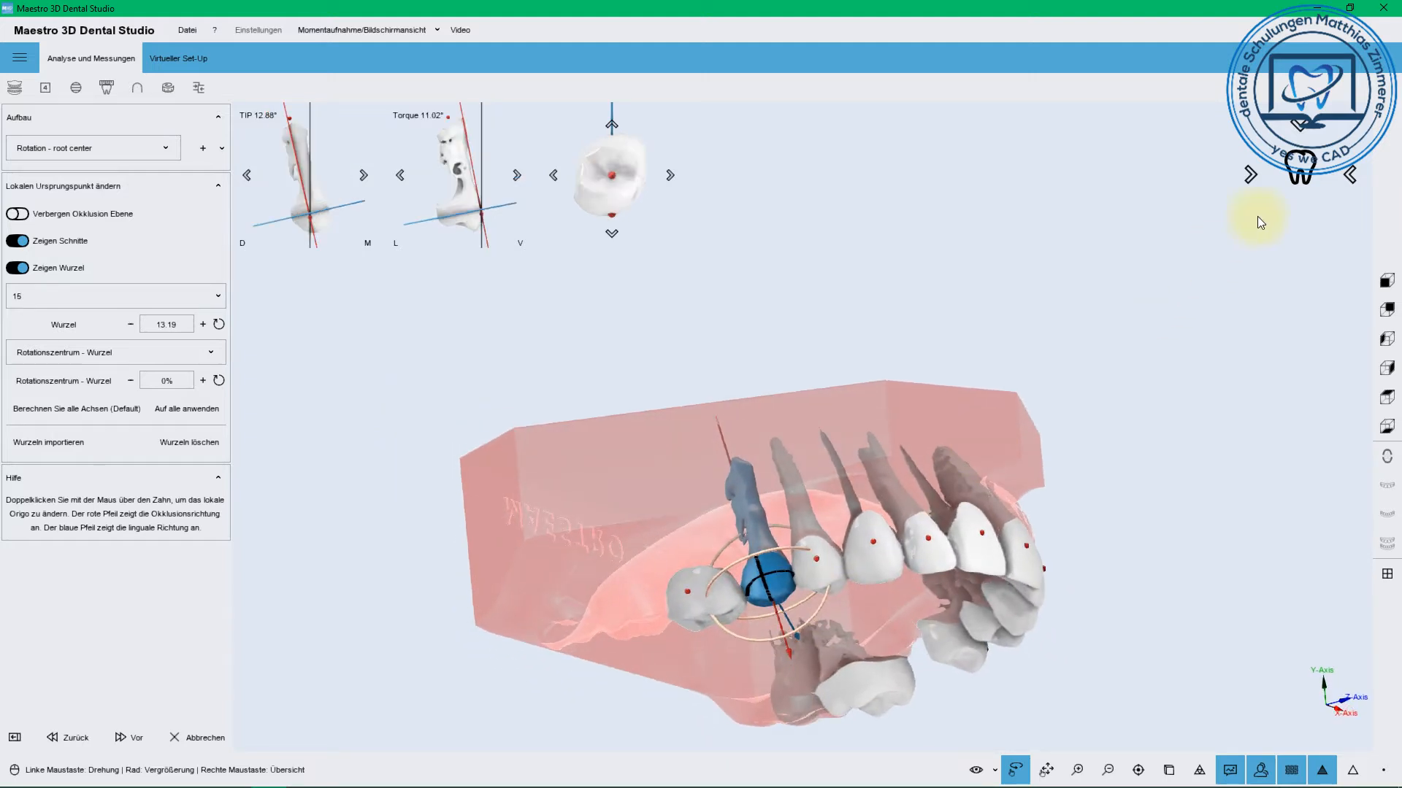
click(1258, 182)
drag(958, 160, 908, 221)
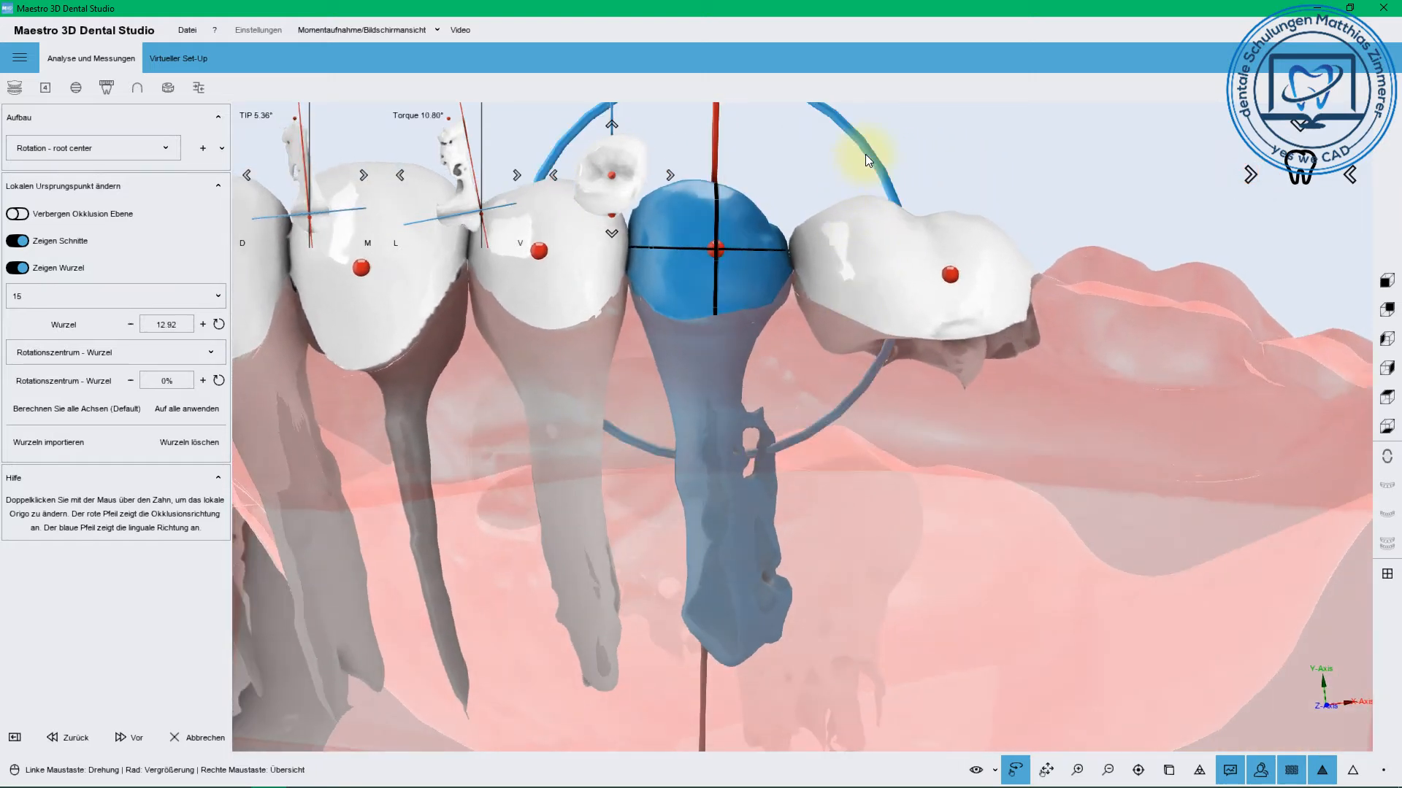
Calculate the default axes for all teeth
click(64, 409)
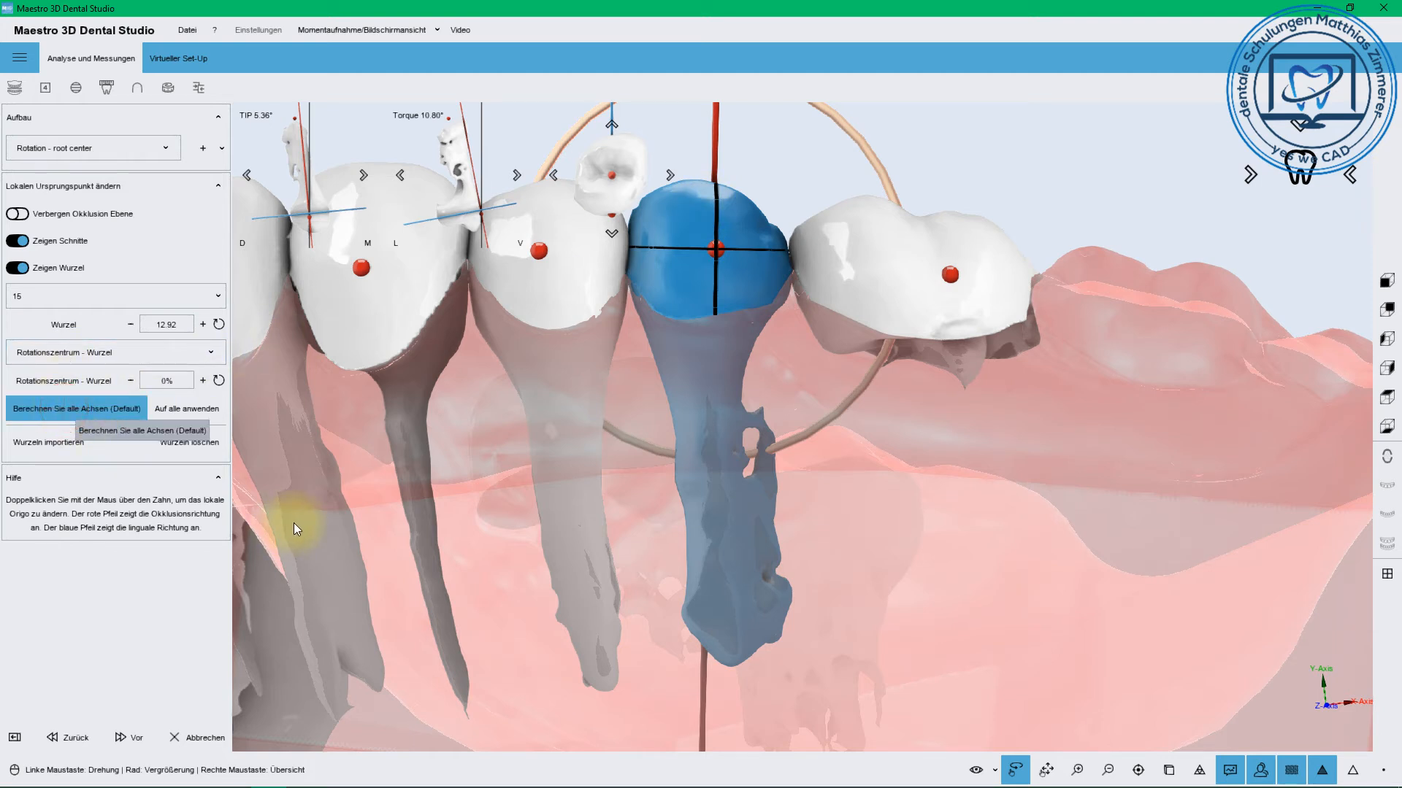
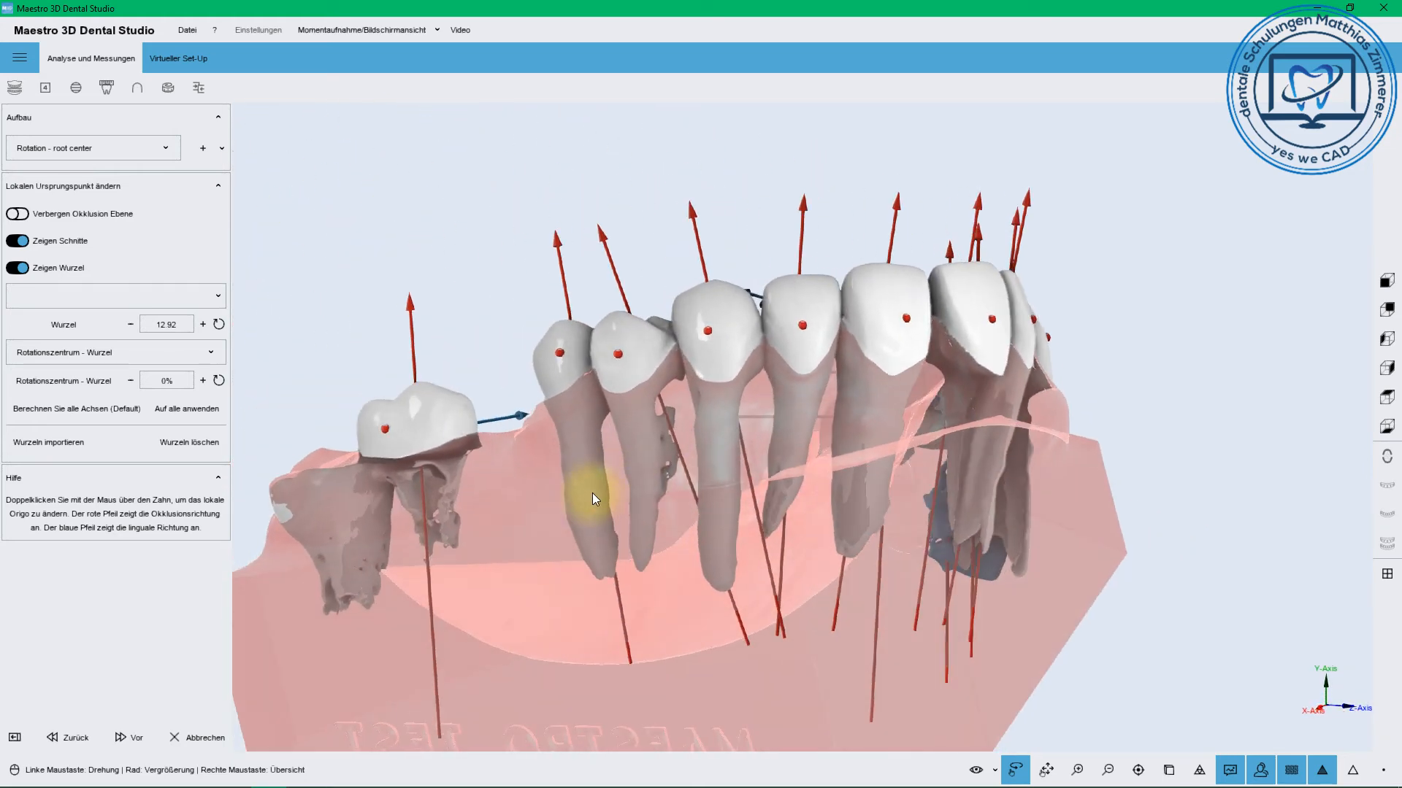
Select tooth 23 and reduce its torque to 13.78°
double_click(751, 343)
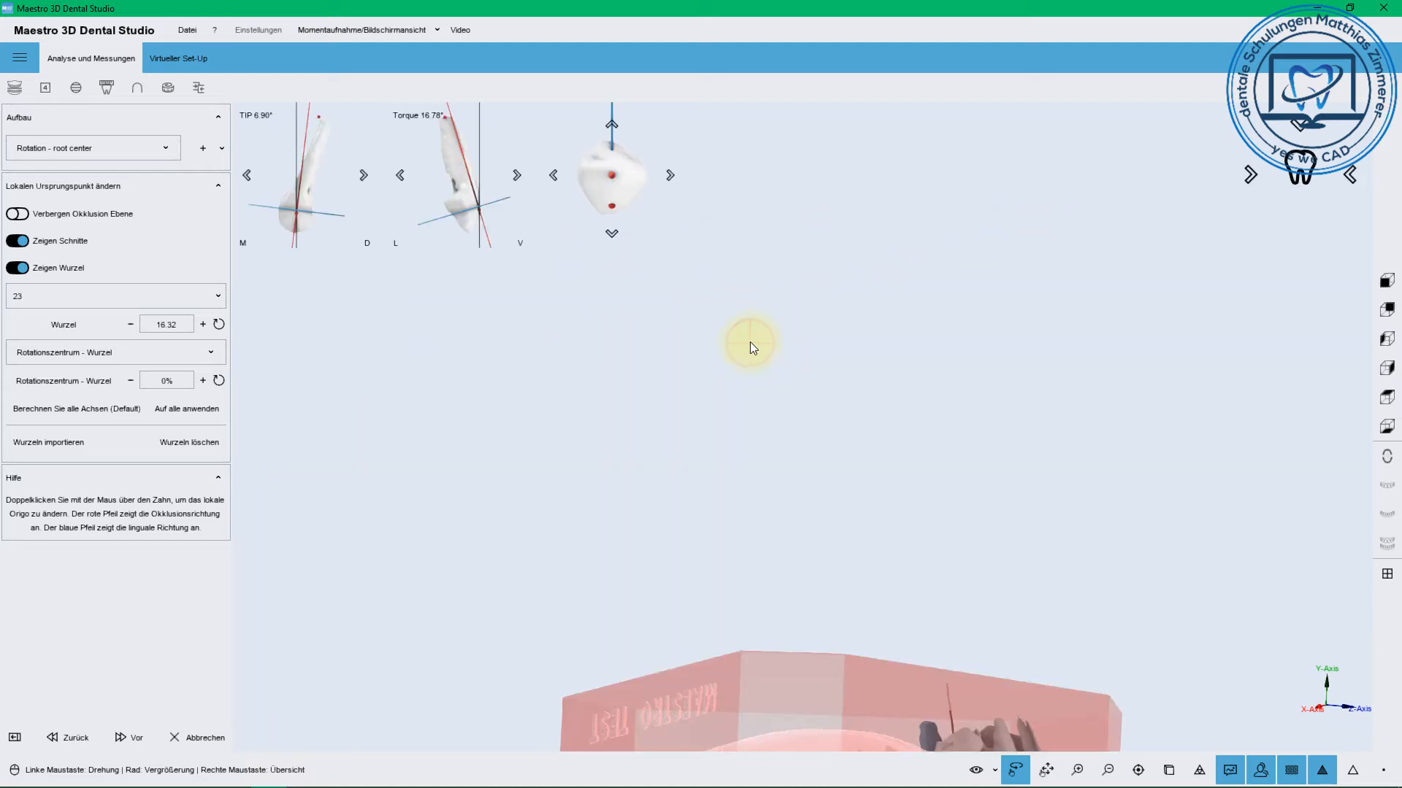
click(404, 176)
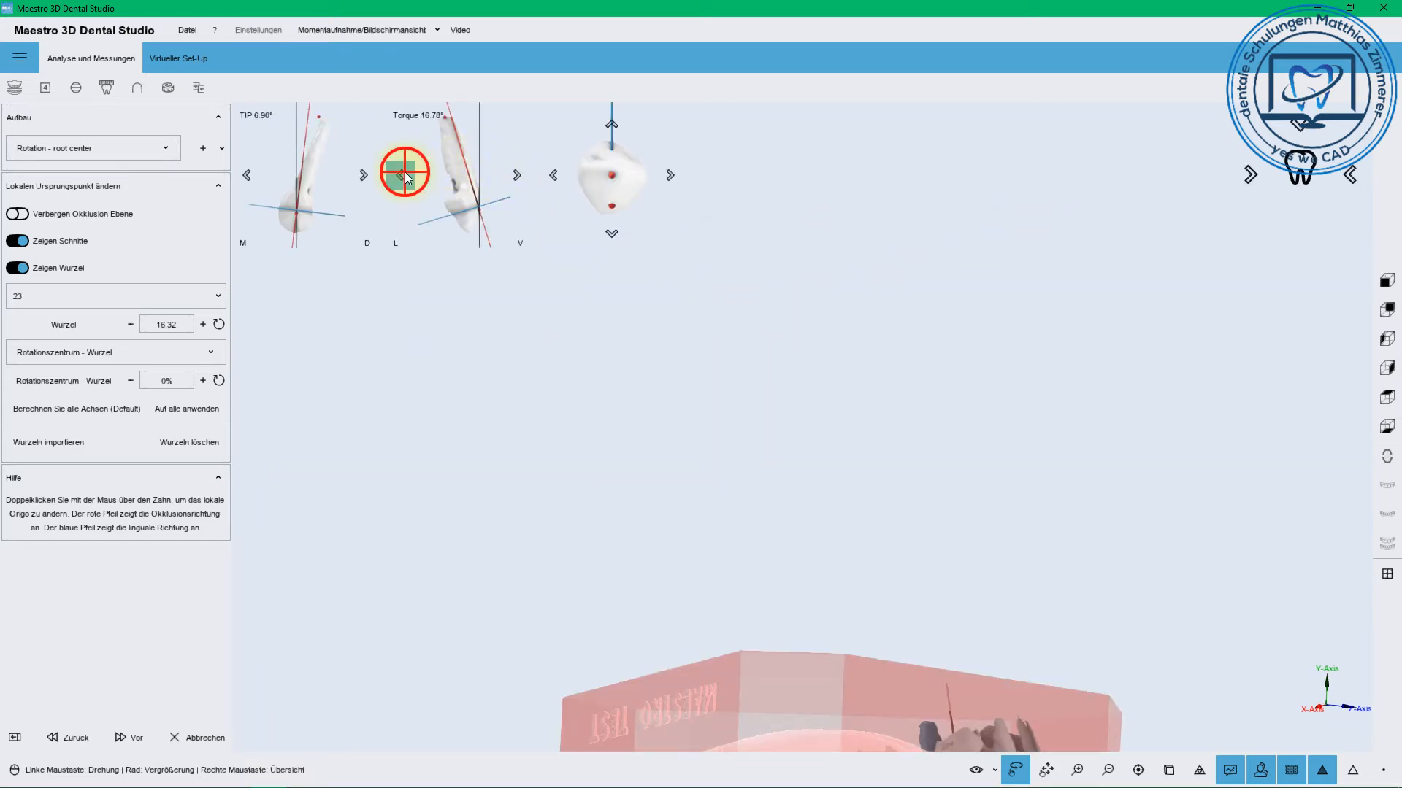
click(404, 176)
click(403, 175)
click(404, 176)
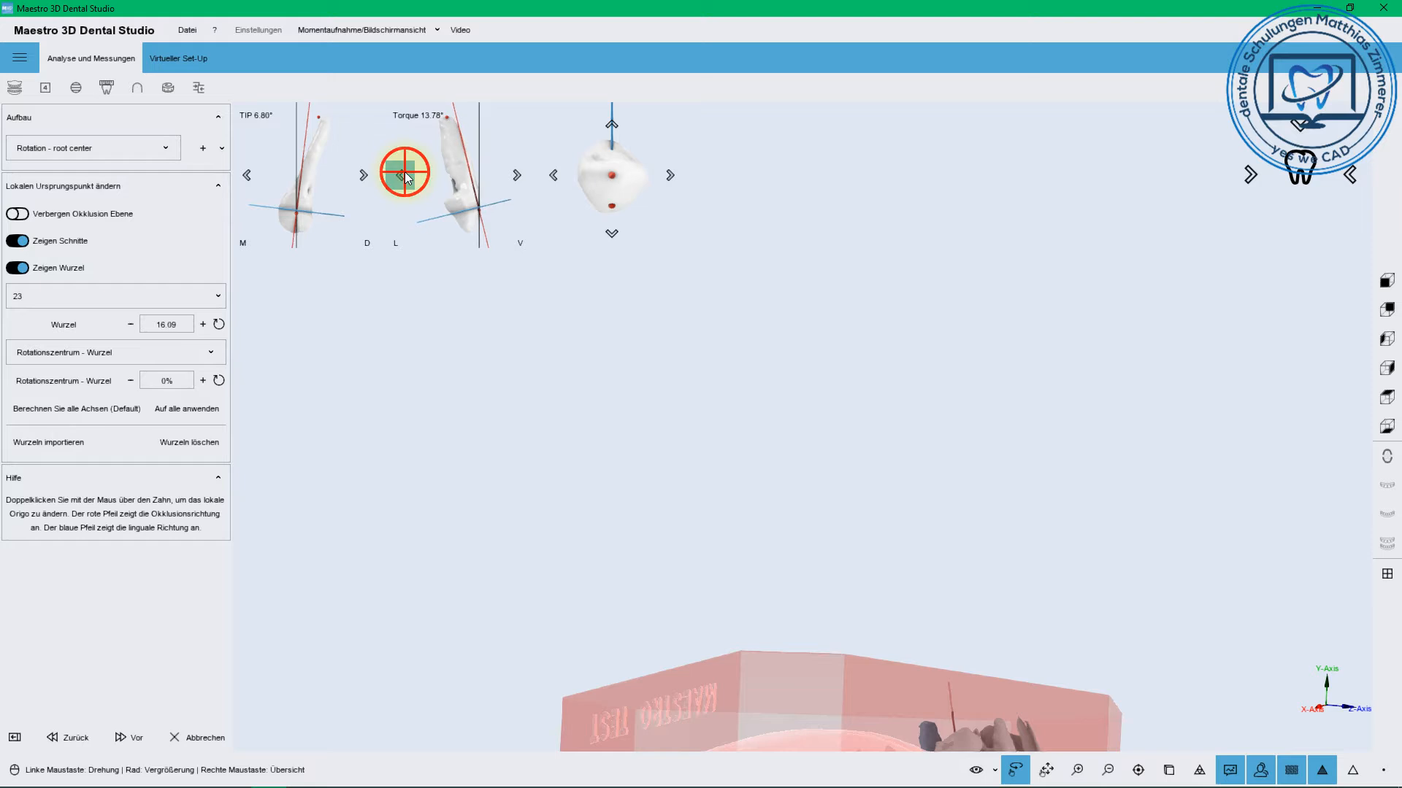
Lower tooth 23's torque to 9.76° and its tip to 5.71°
click(404, 175)
click(363, 177)
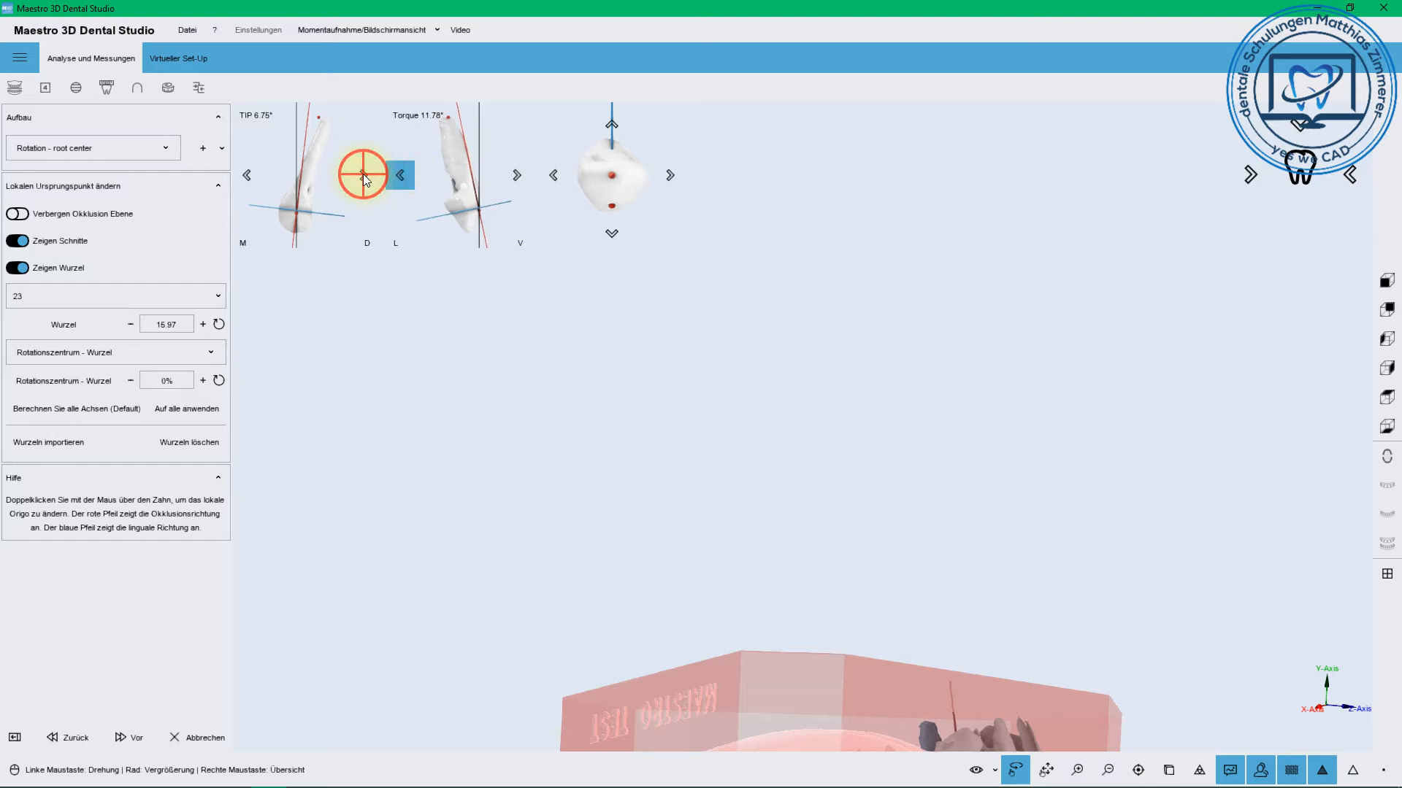
click(360, 175)
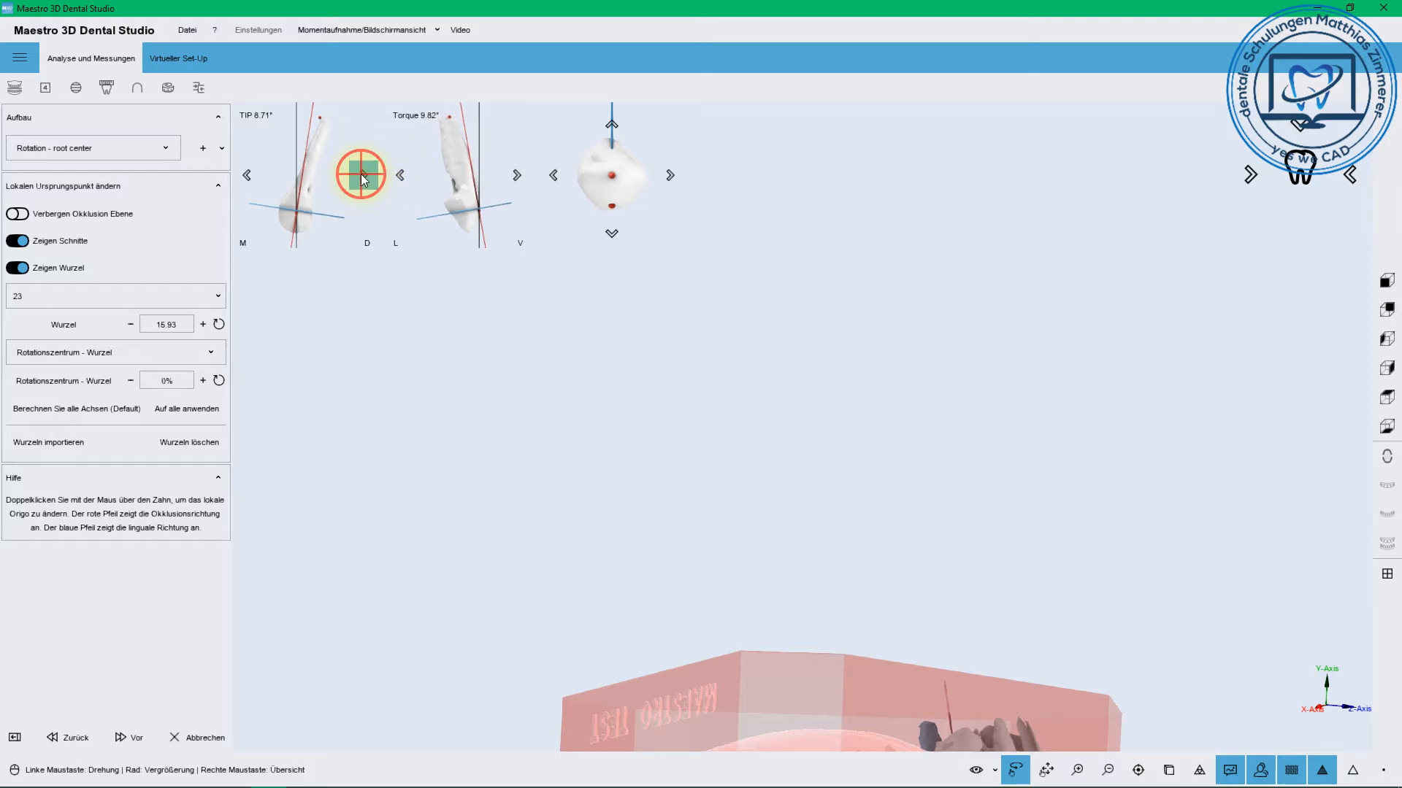
click(244, 172)
click(244, 172)
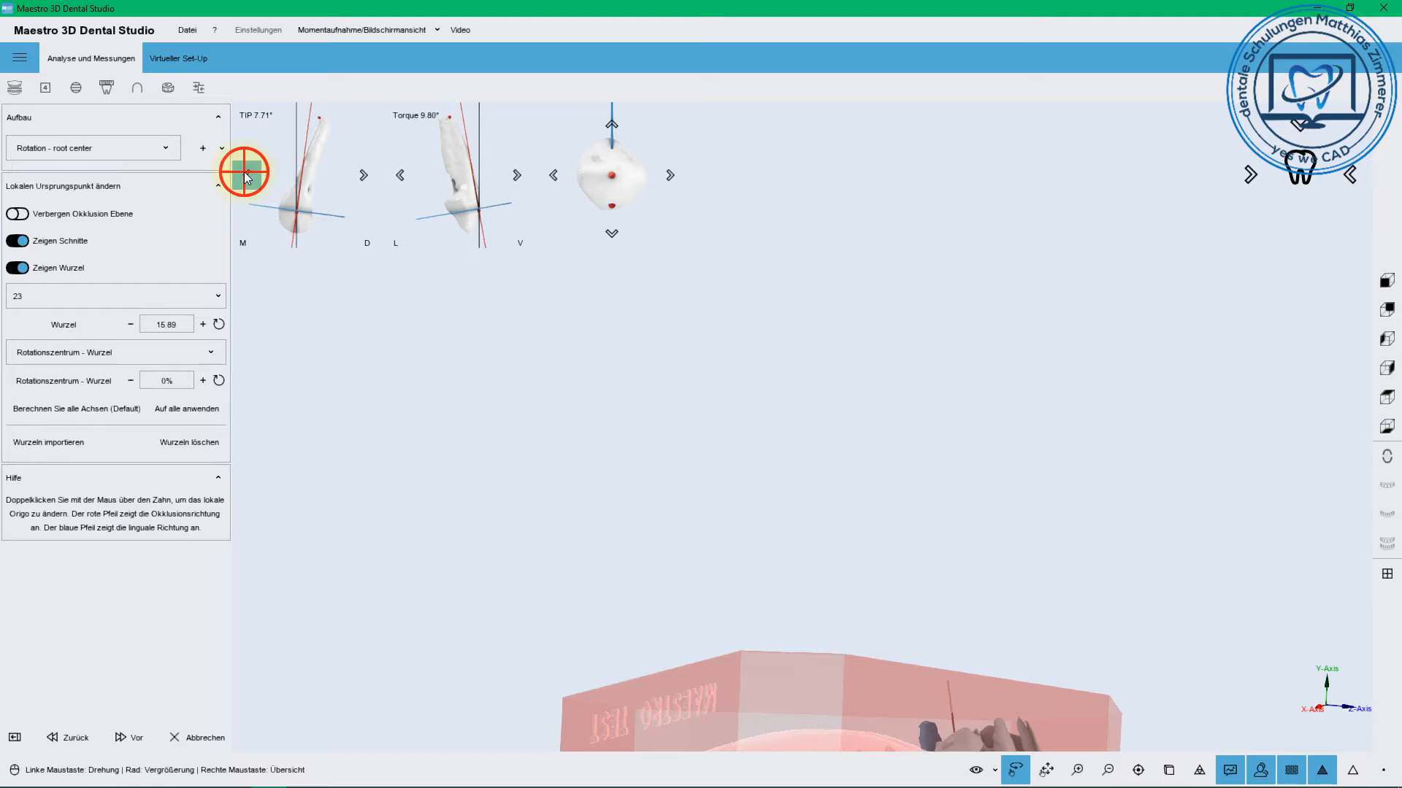
click(244, 172)
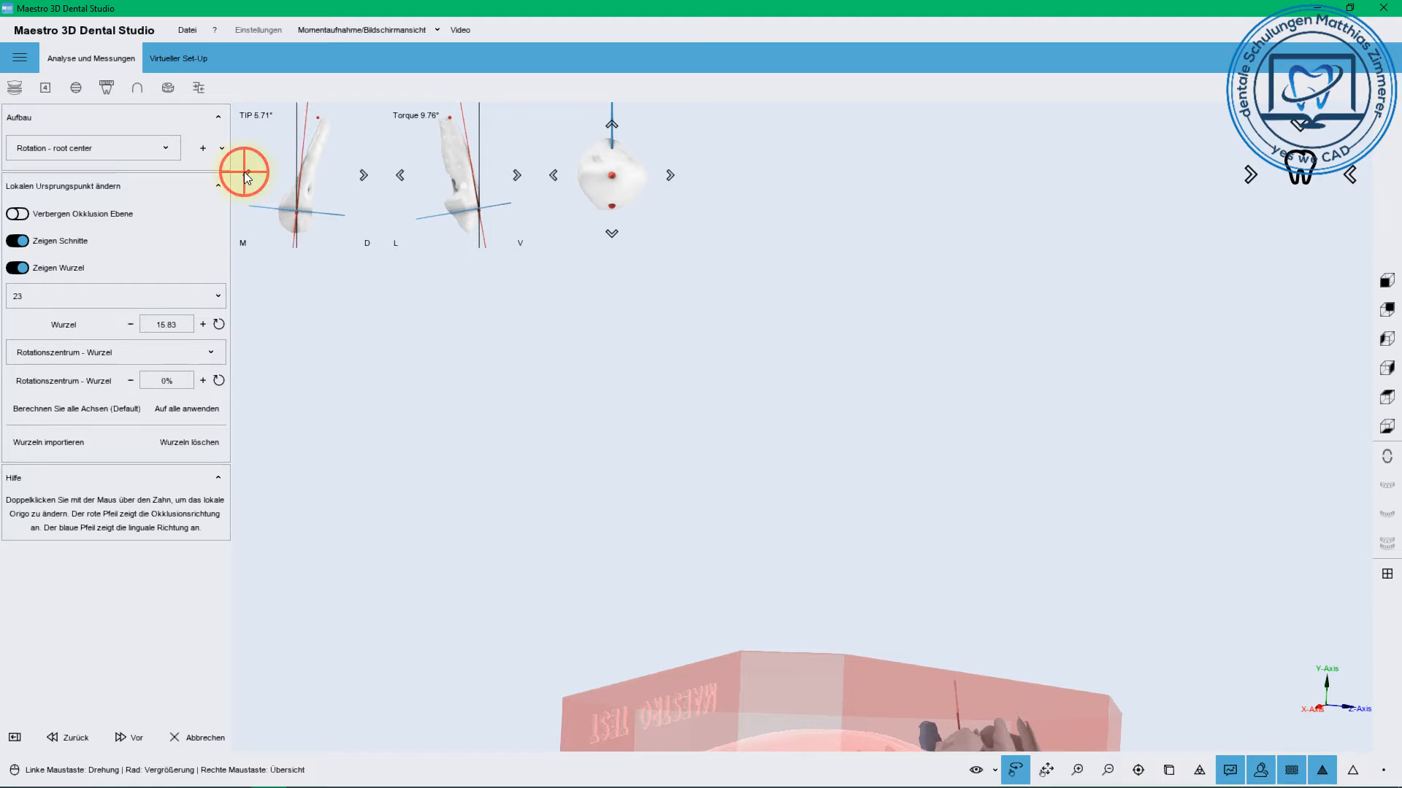
Try lowering tooth 23's torque to 5.72°, and bring it back up to 9.72°
click(397, 174)
click(400, 175)
click(612, 126)
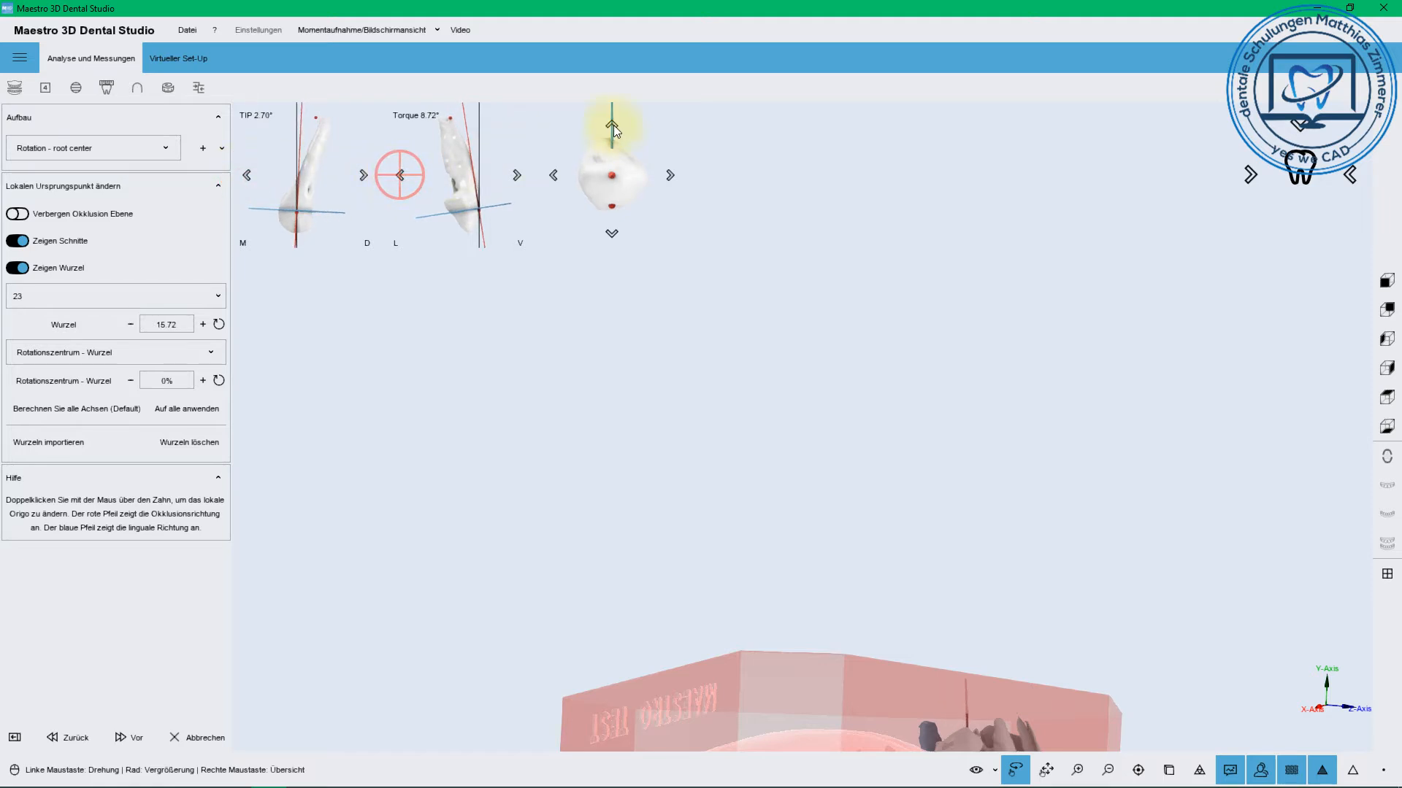
click(400, 175)
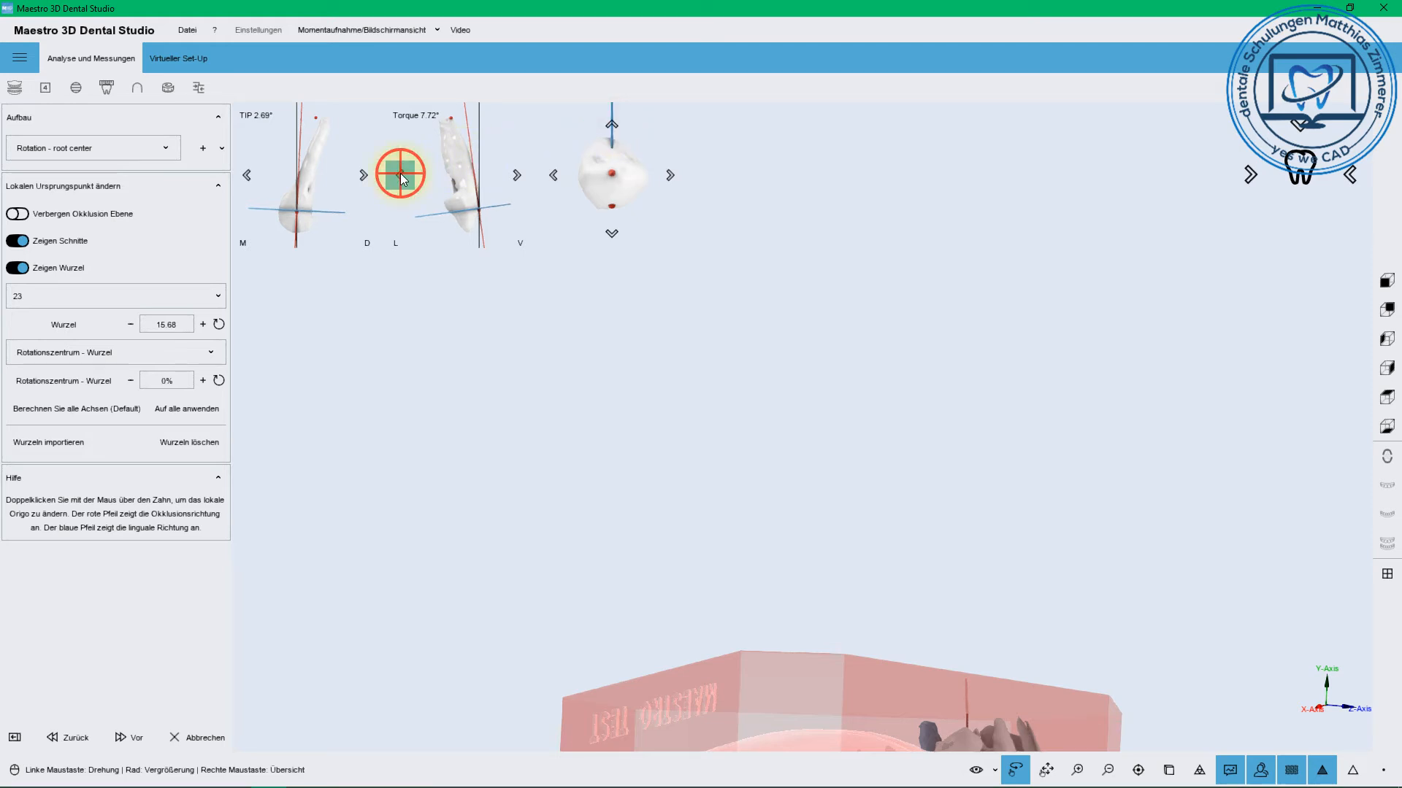
click(400, 176)
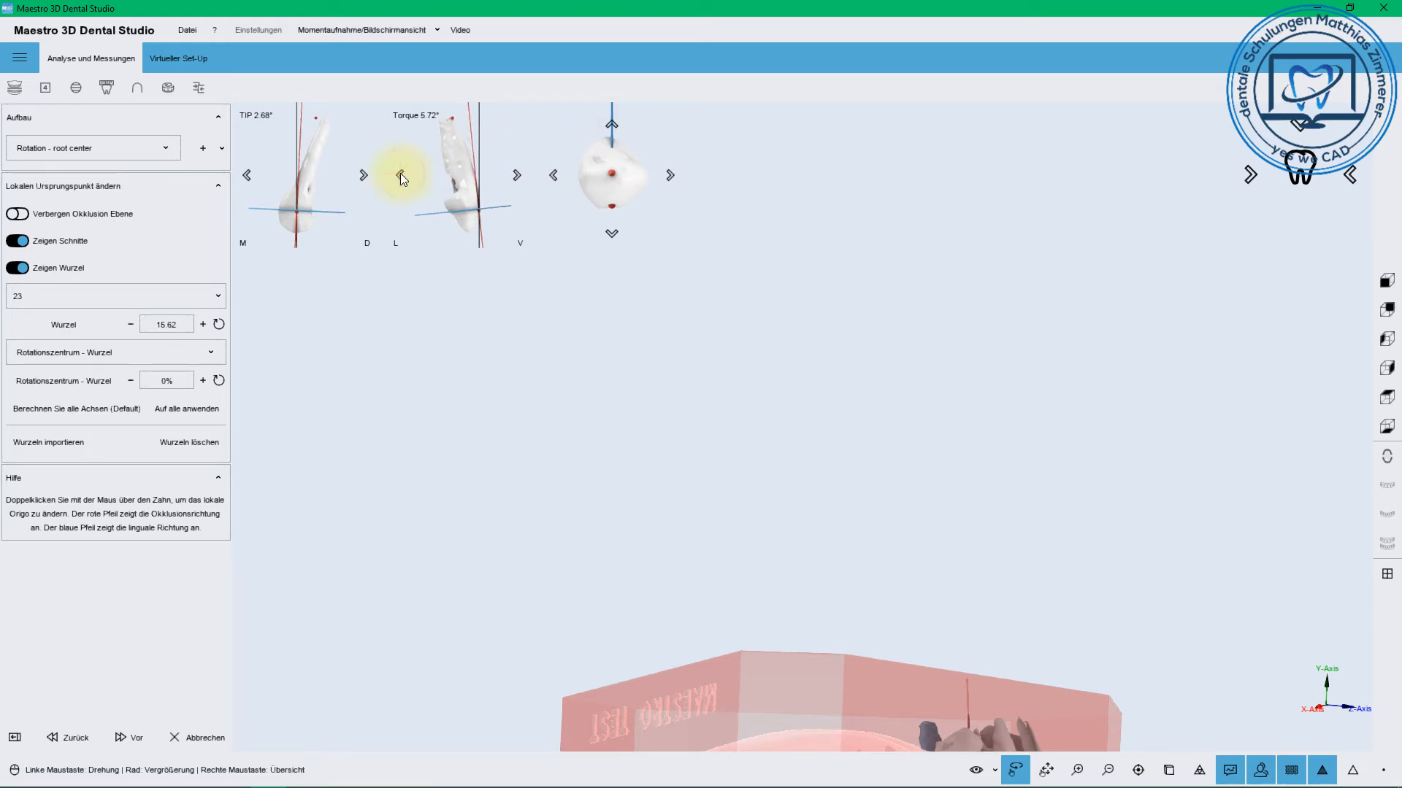
click(515, 173)
click(516, 174)
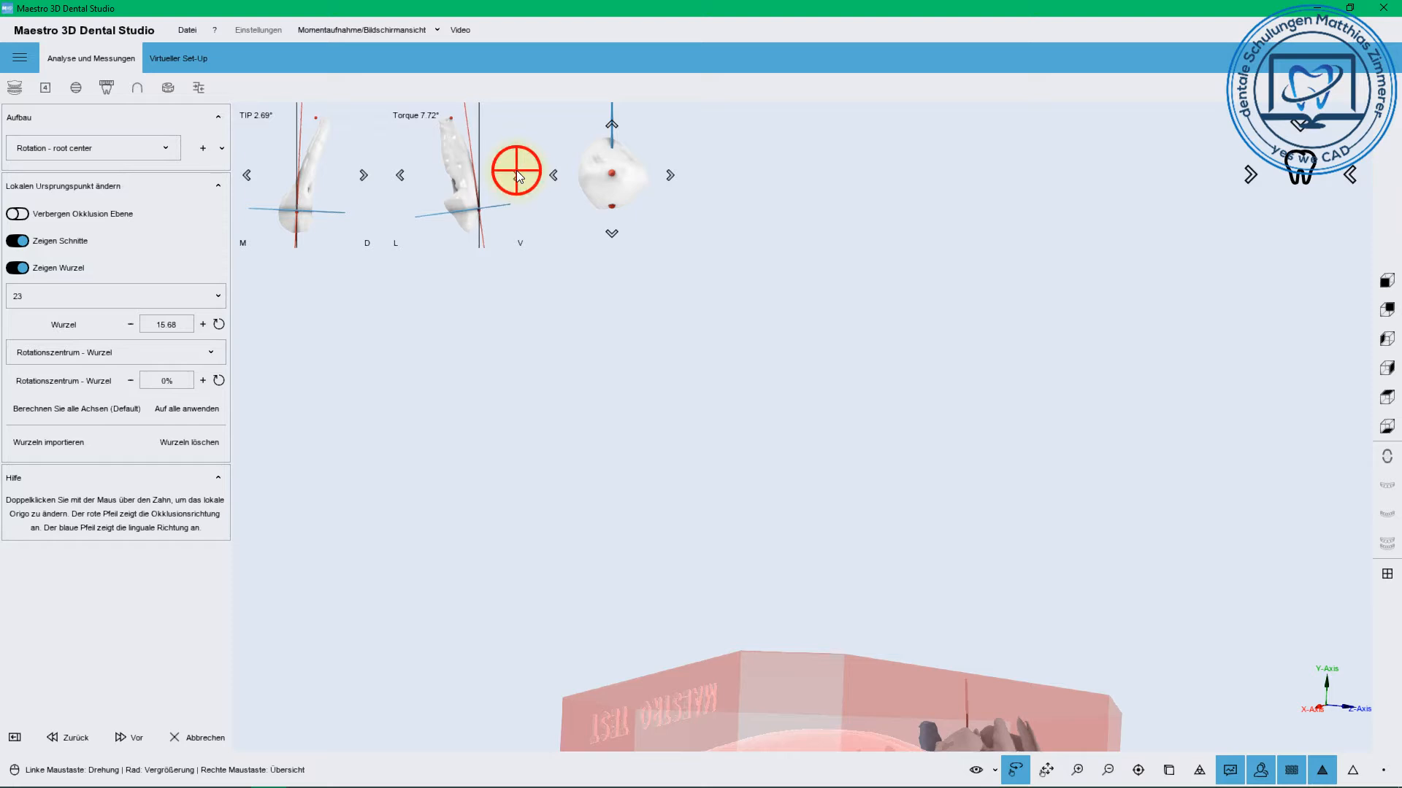
click(515, 173)
Increase tooth 23's tip in the mesial-distal section to 14.71°
click(363, 174)
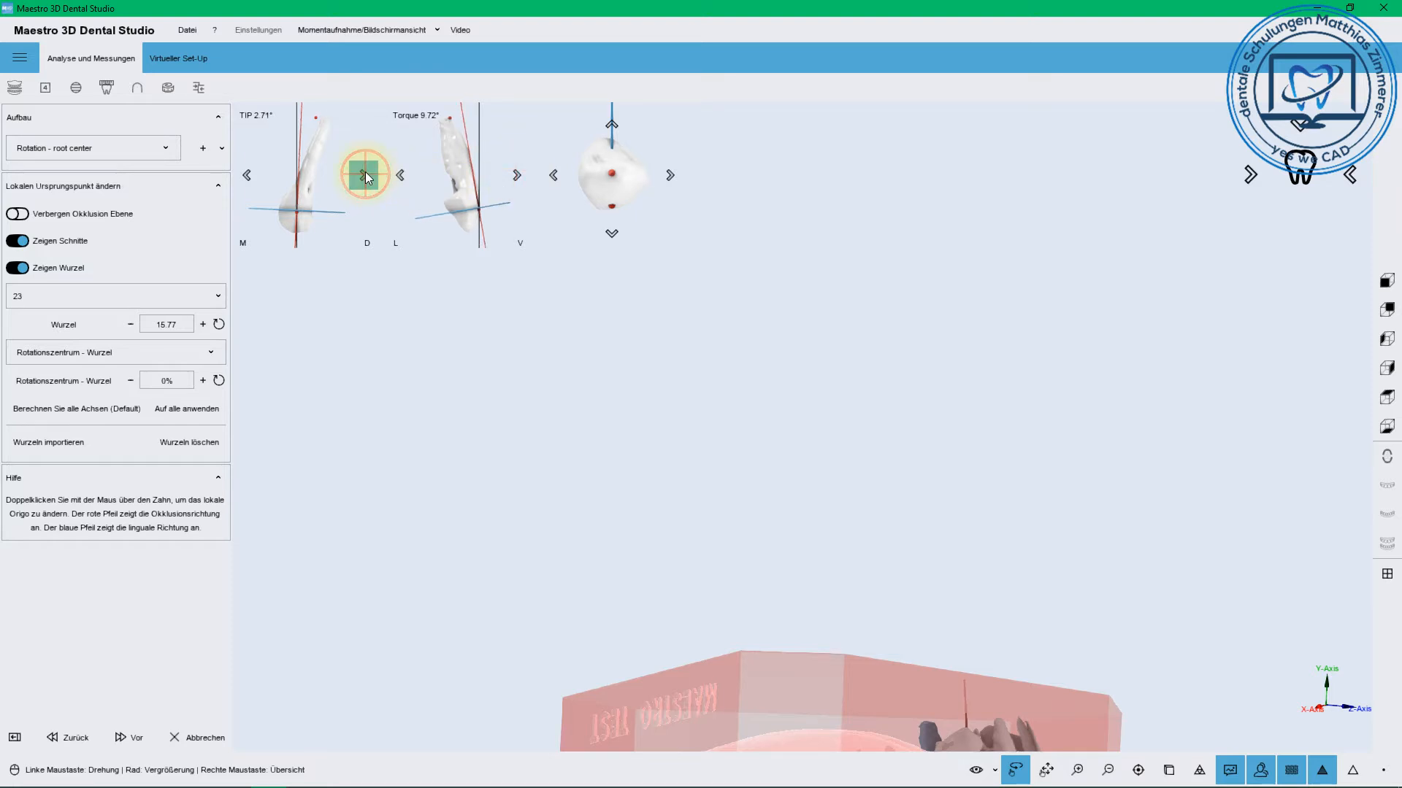
click(365, 176)
click(367, 176)
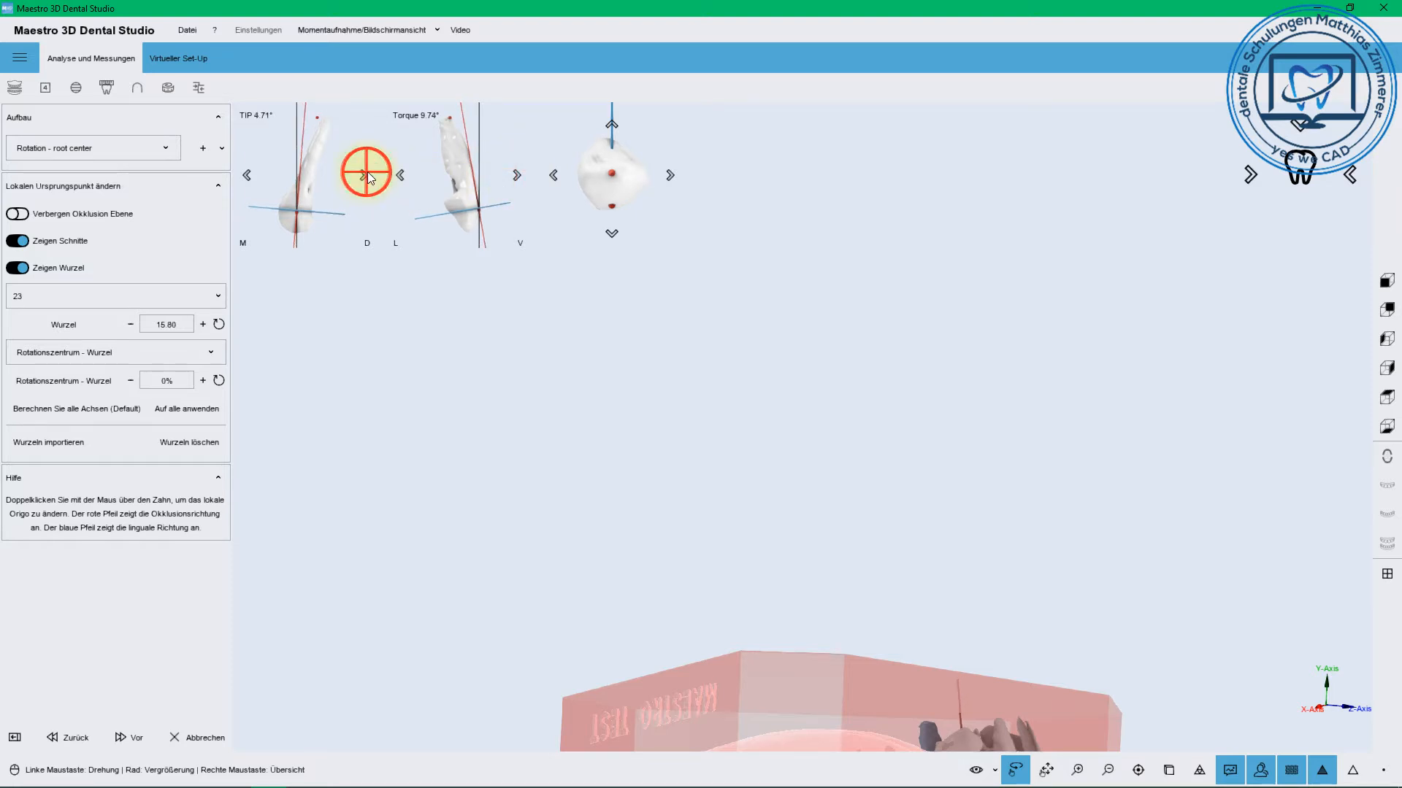
click(368, 177)
click(368, 177)
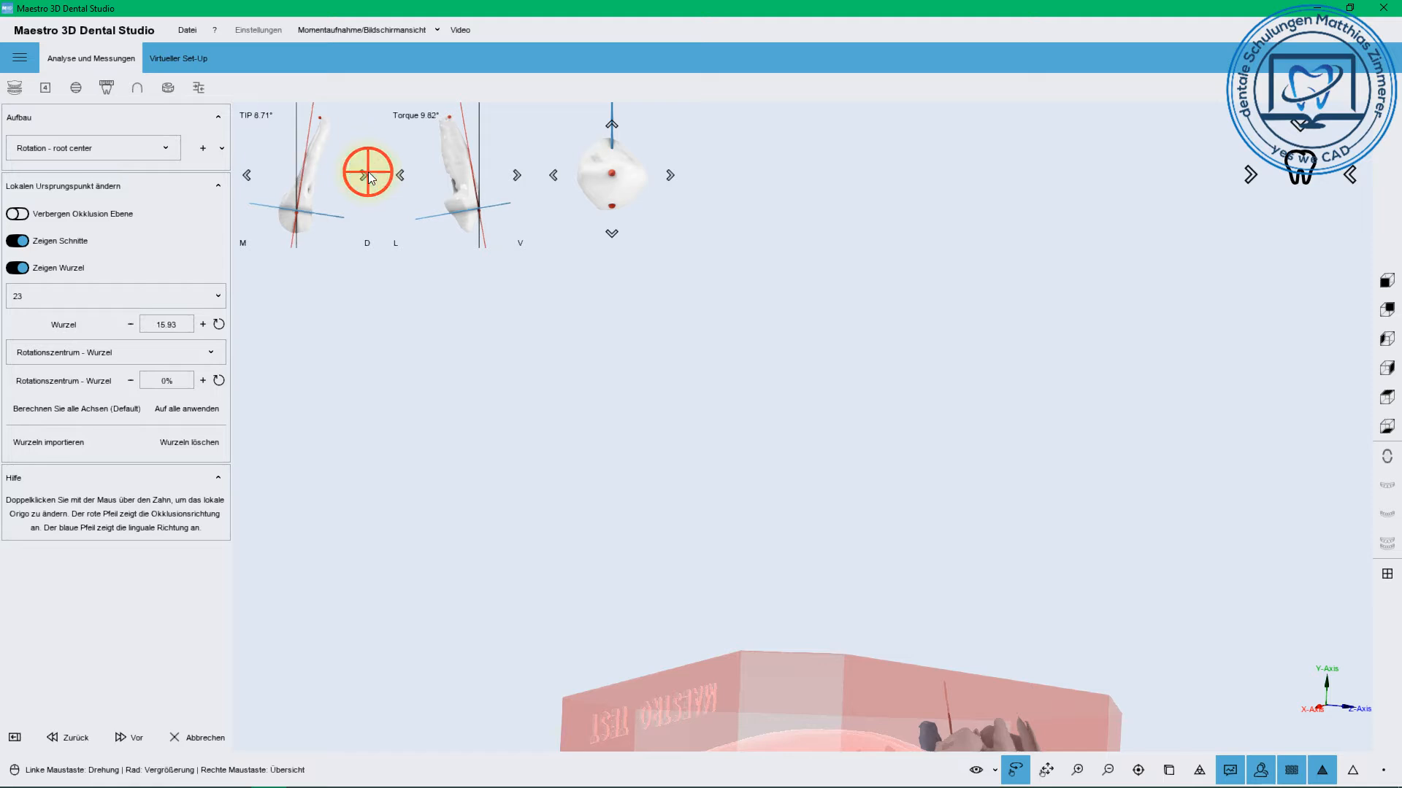
click(370, 178)
click(370, 177)
click(371, 178)
click(370, 174)
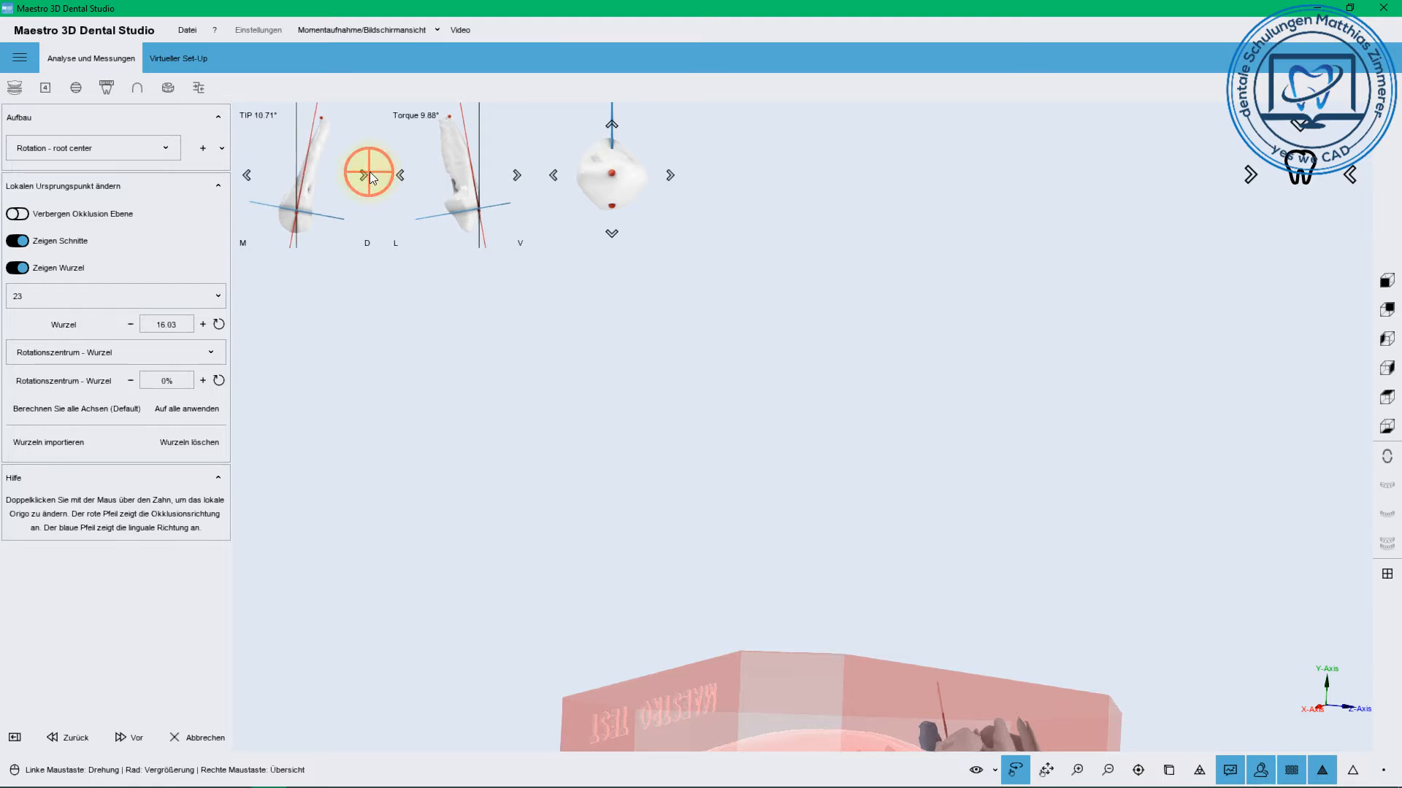
click(370, 174)
click(370, 174)
click(370, 173)
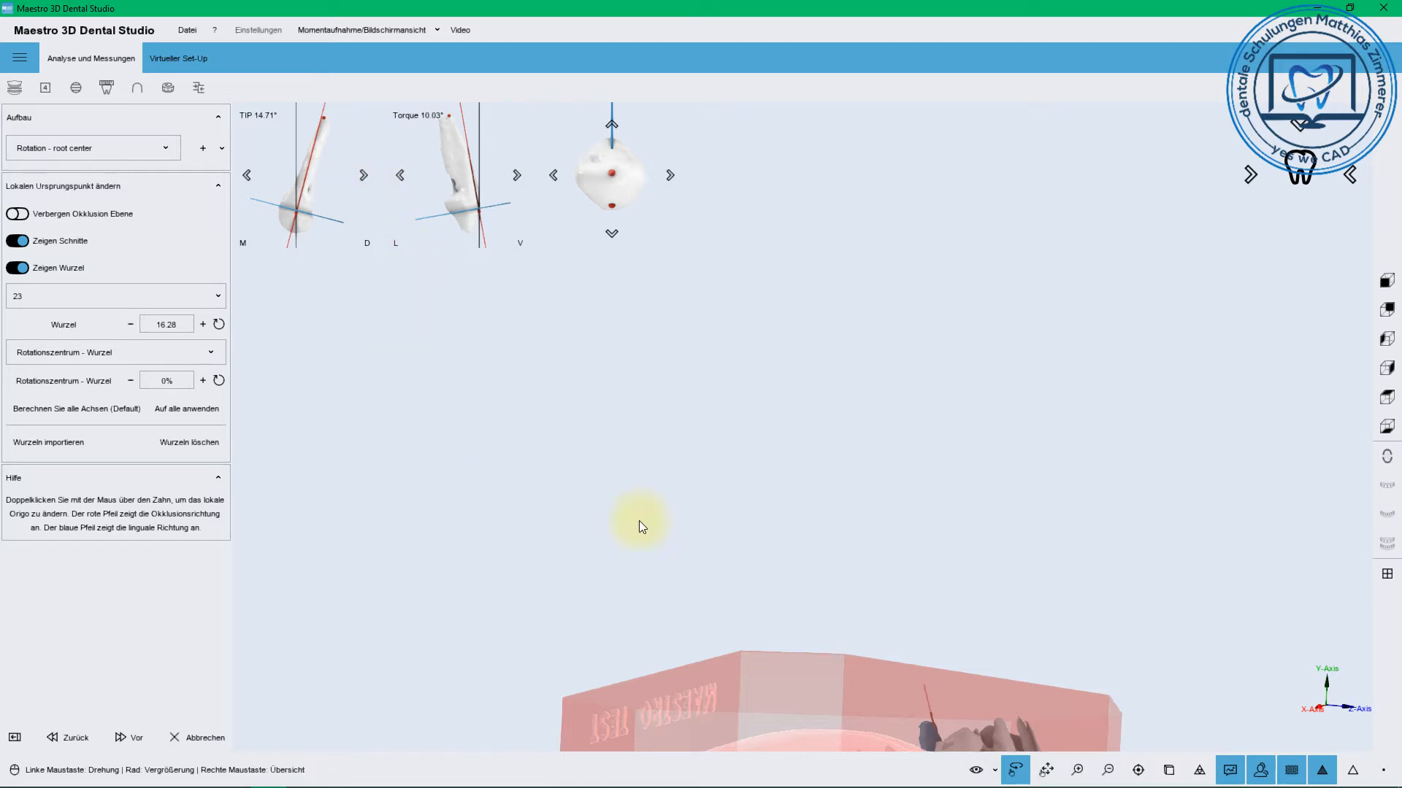
Inspect the axes, tip and torque of teeth 22, 21, 11, 12, 13, 14 and 15 one after another
right_drag(917, 633, 846, 289)
drag(866, 352, 674, 480)
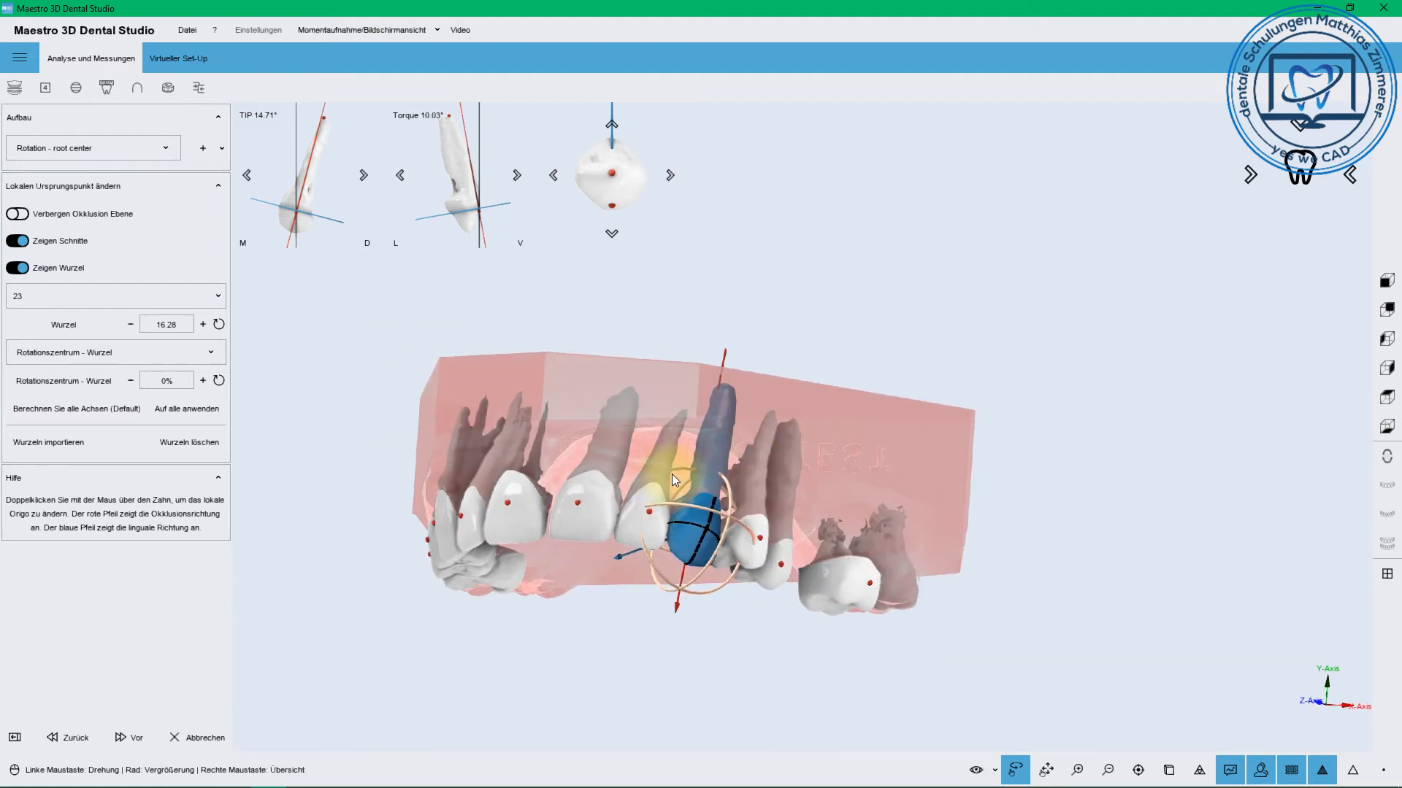
double_click(640, 506)
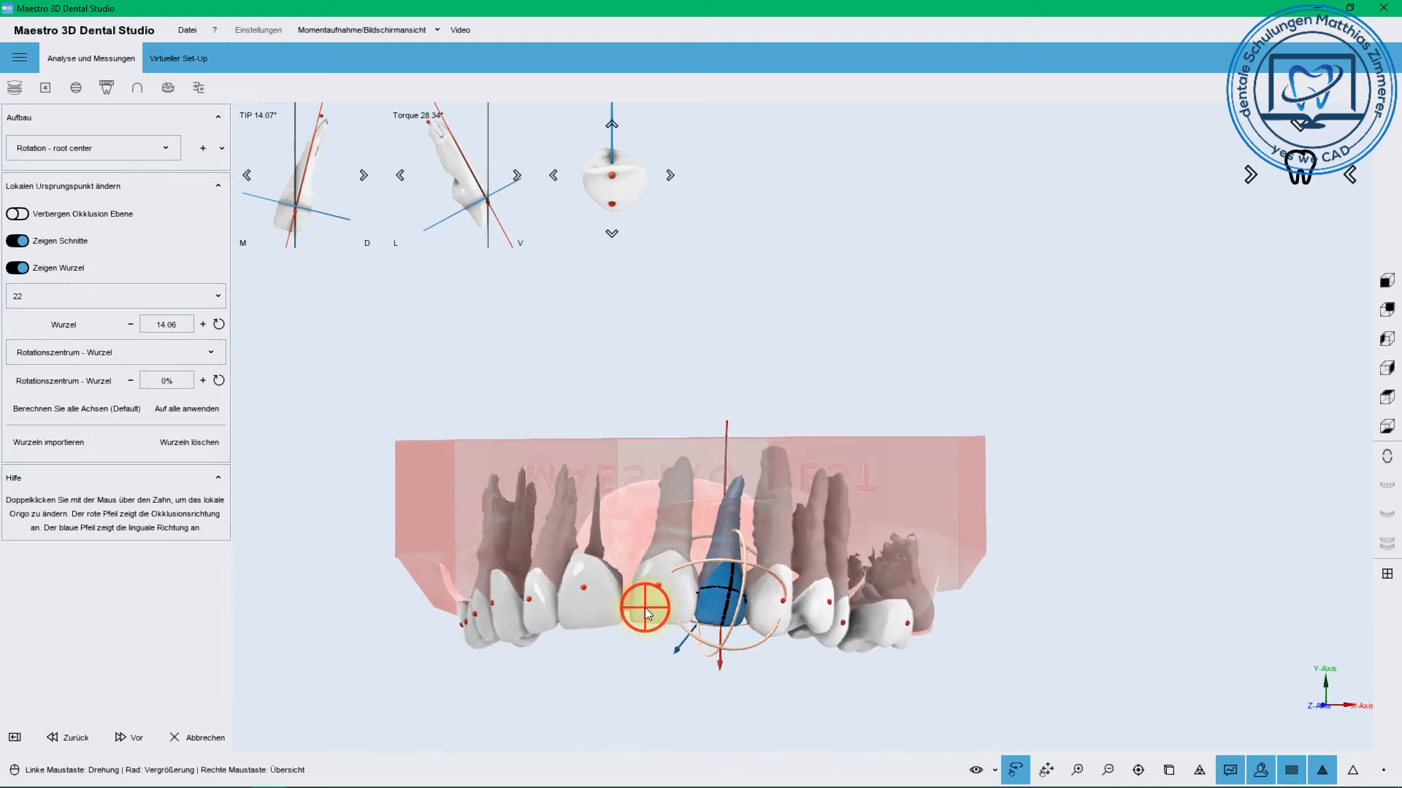
double_click(645, 607)
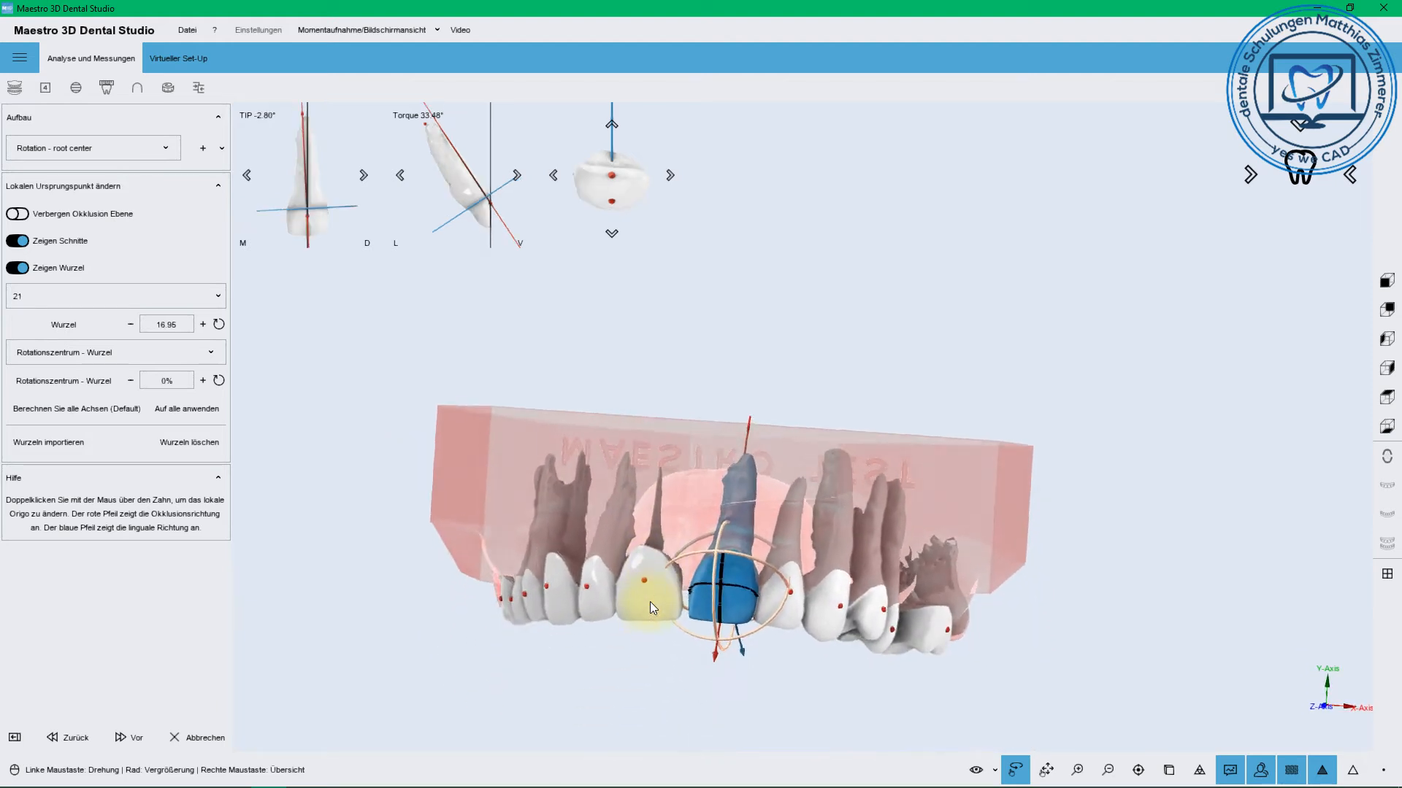
double_click(650, 589)
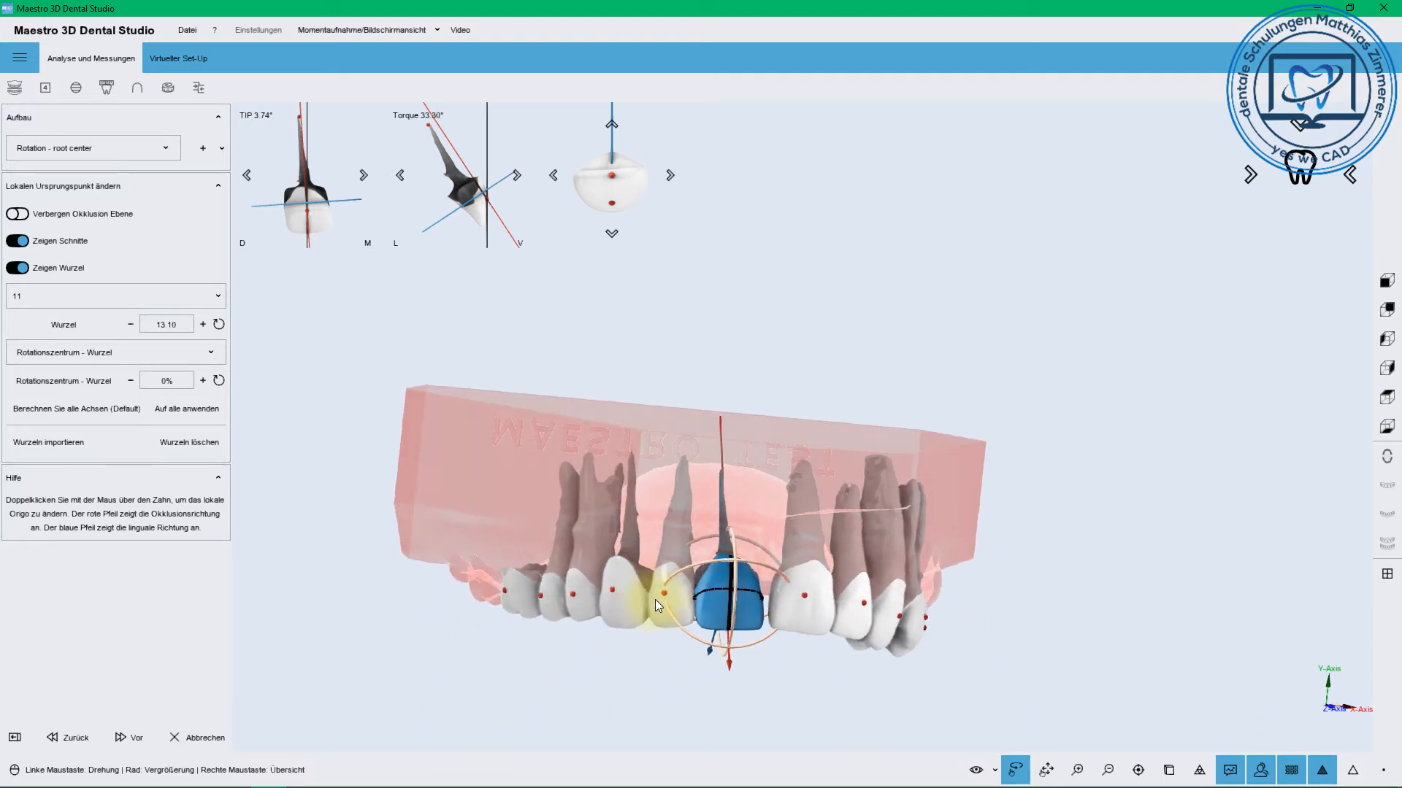
double_click(656, 603)
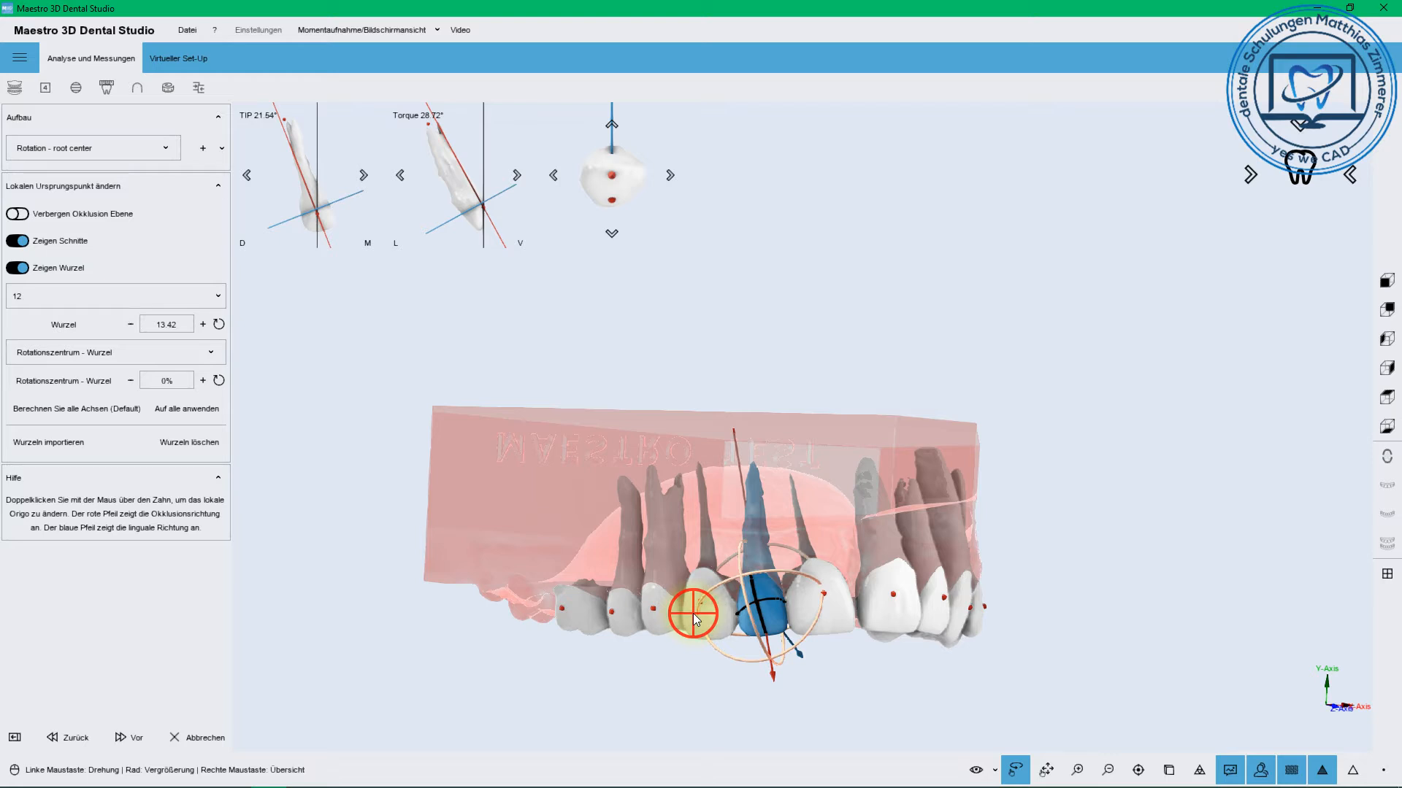
double_click(694, 613)
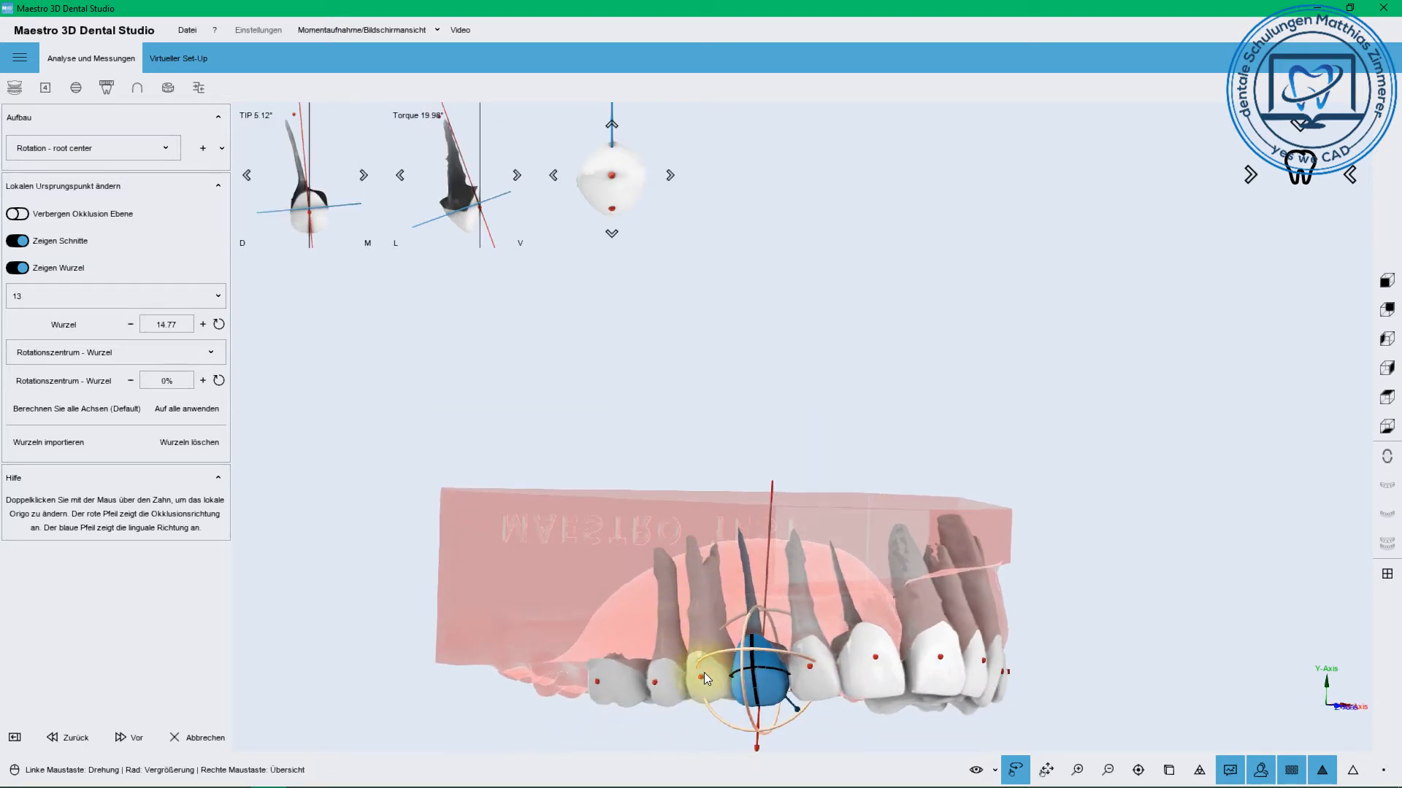
double_click(707, 673)
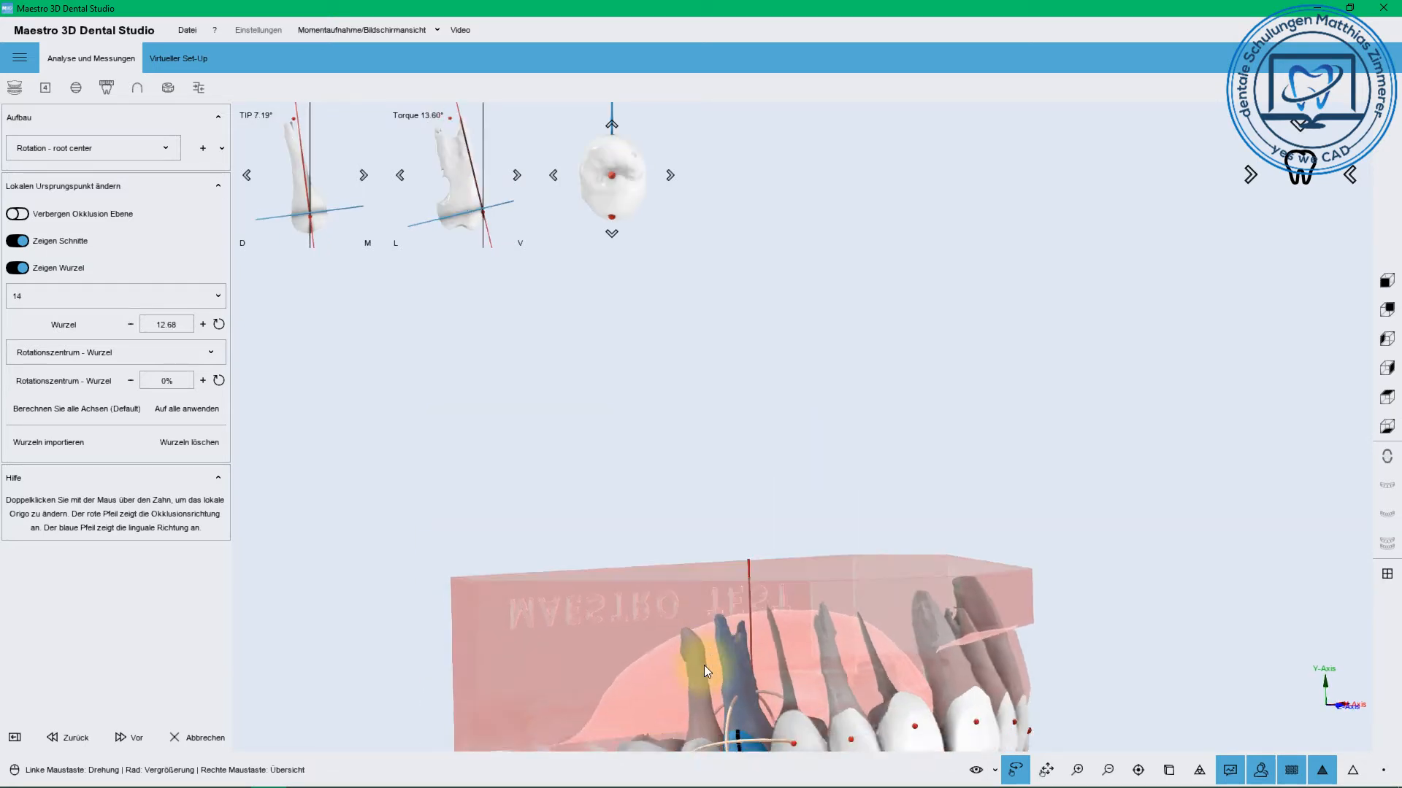
double_click(733, 629)
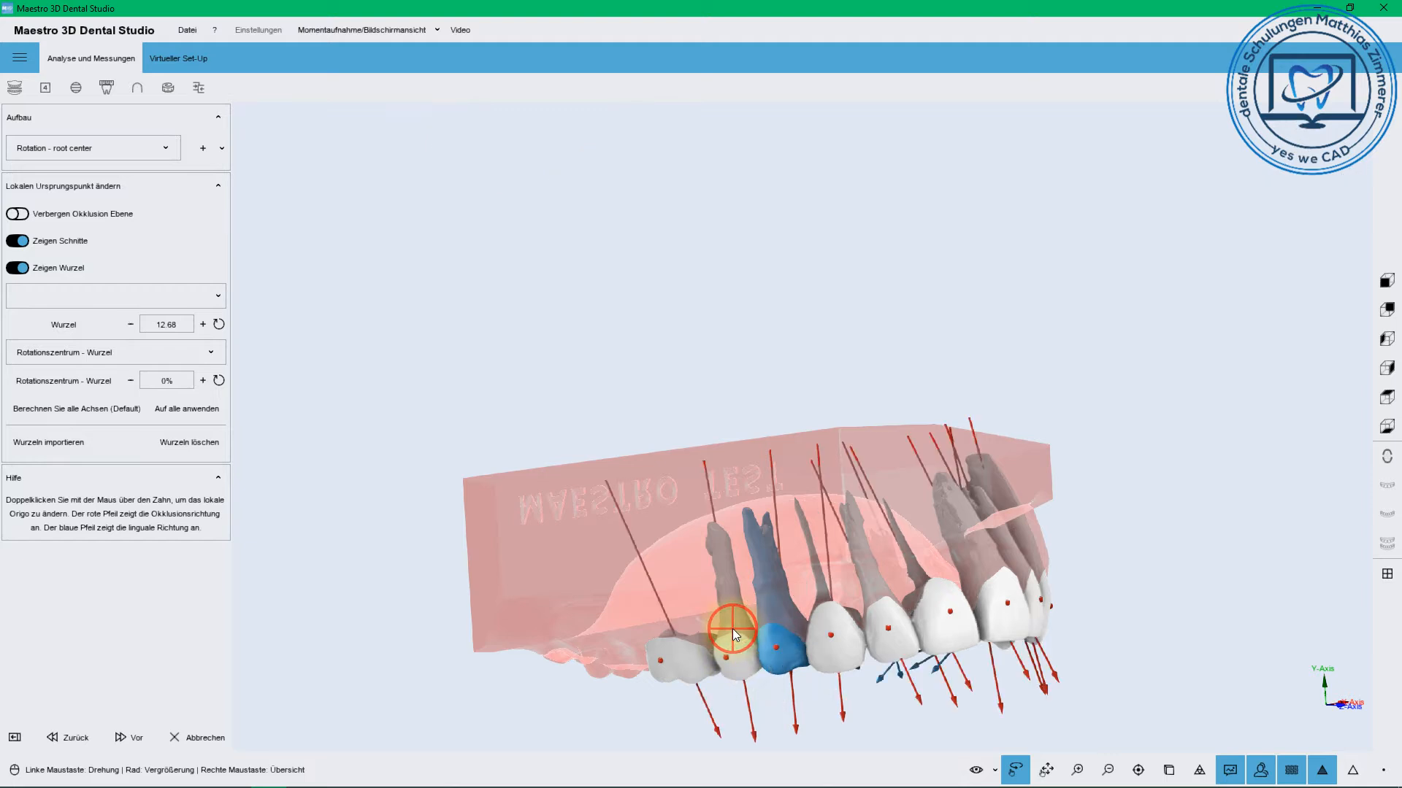
click(743, 650)
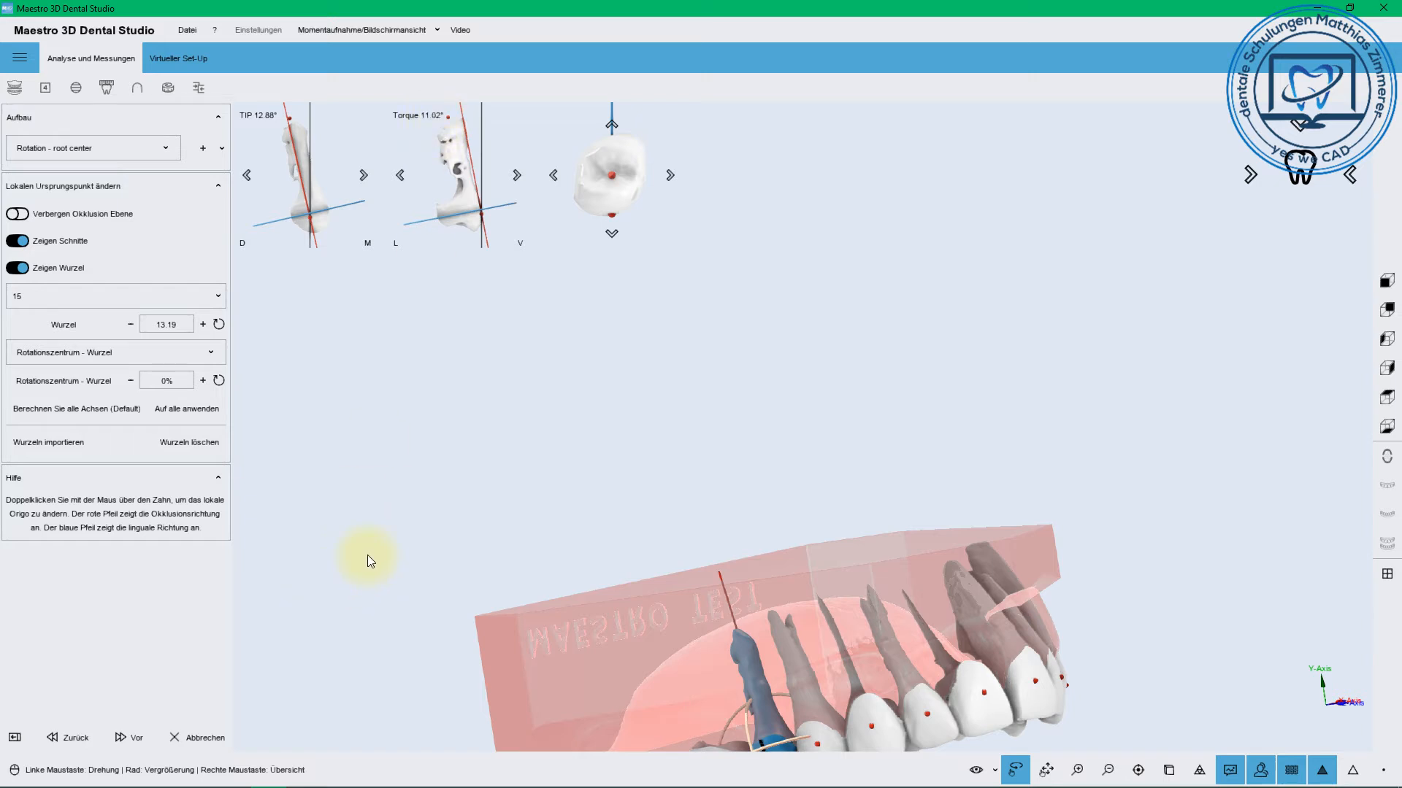
Move tooth 15's rotation center to the root with the Rotationszentrum - Wurzel option at 0% and apply it to all teeth
click(138, 353)
click(128, 379)
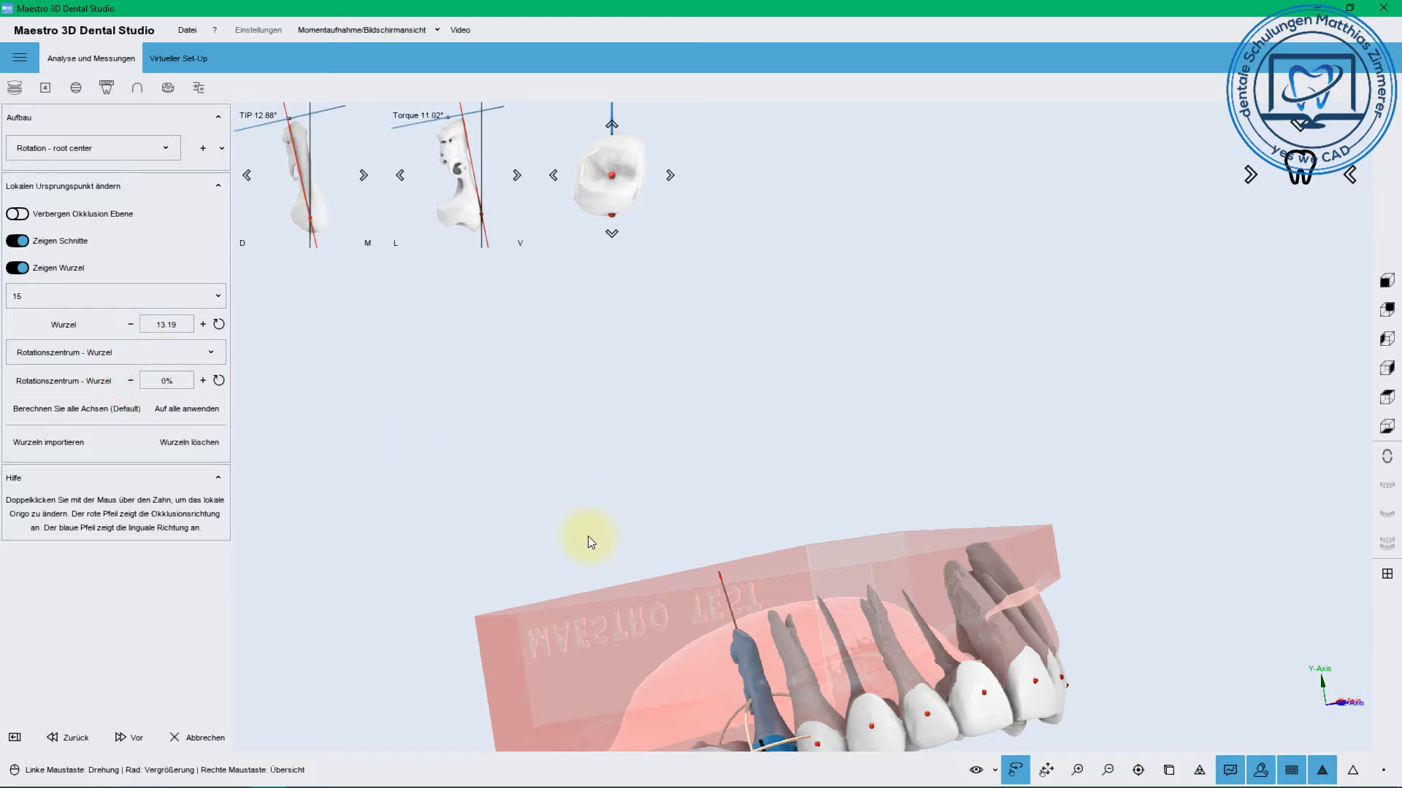
click(212, 408)
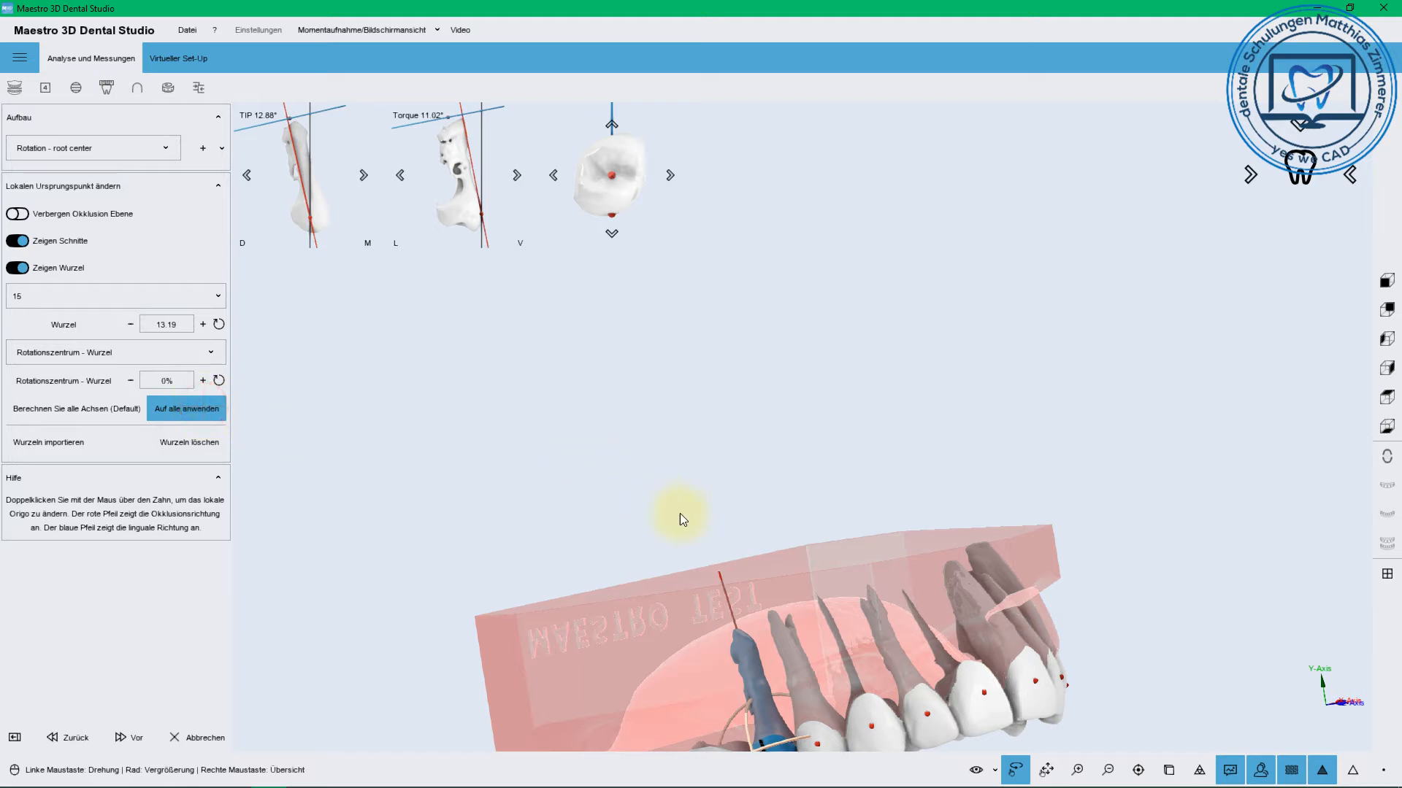
Check the position of the root rotation center in the sections of teeth 15, 13 and 23
click(757, 595)
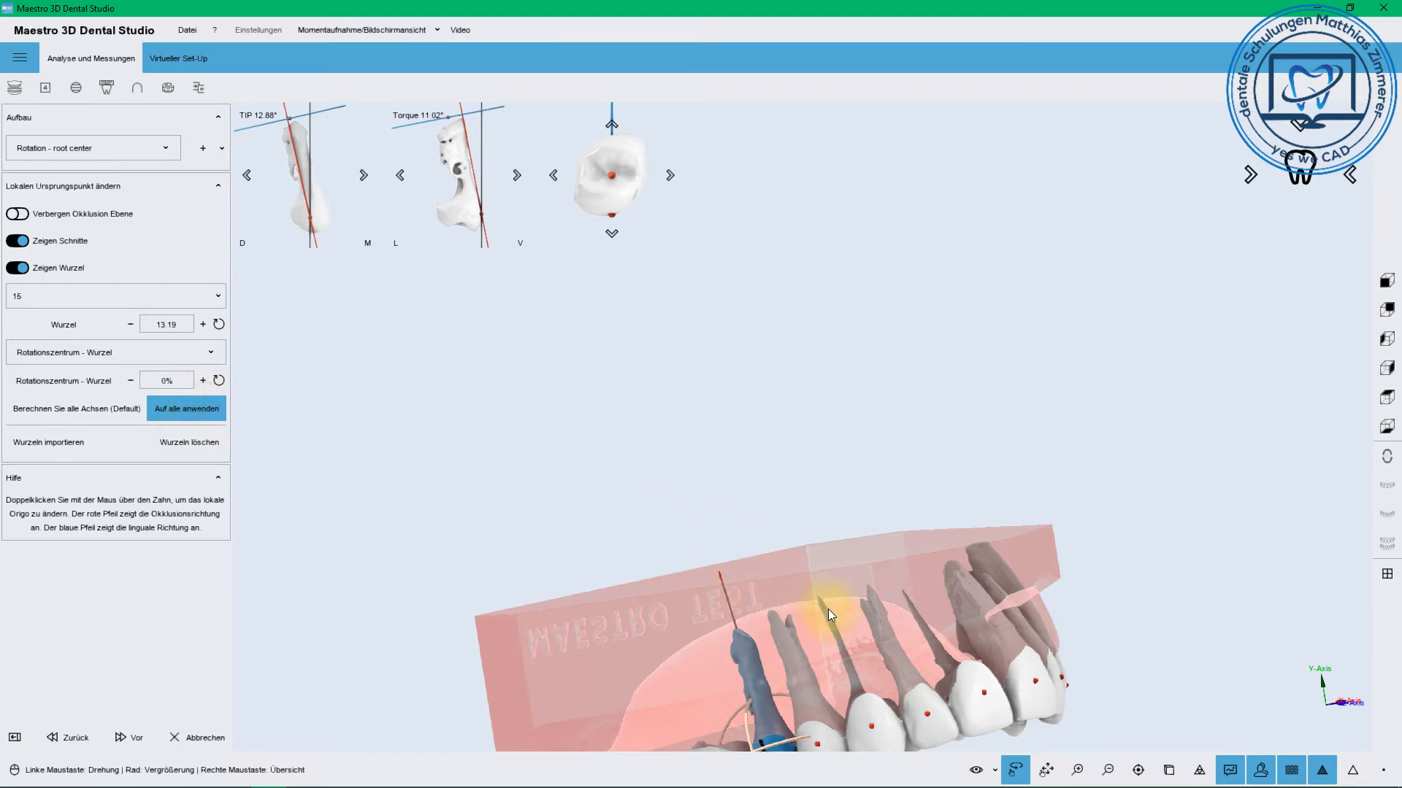
mouse_move(832, 615)
mouse_down()
mouse_move(709, 577)
mouse_move(740, 587)
mouse_up()
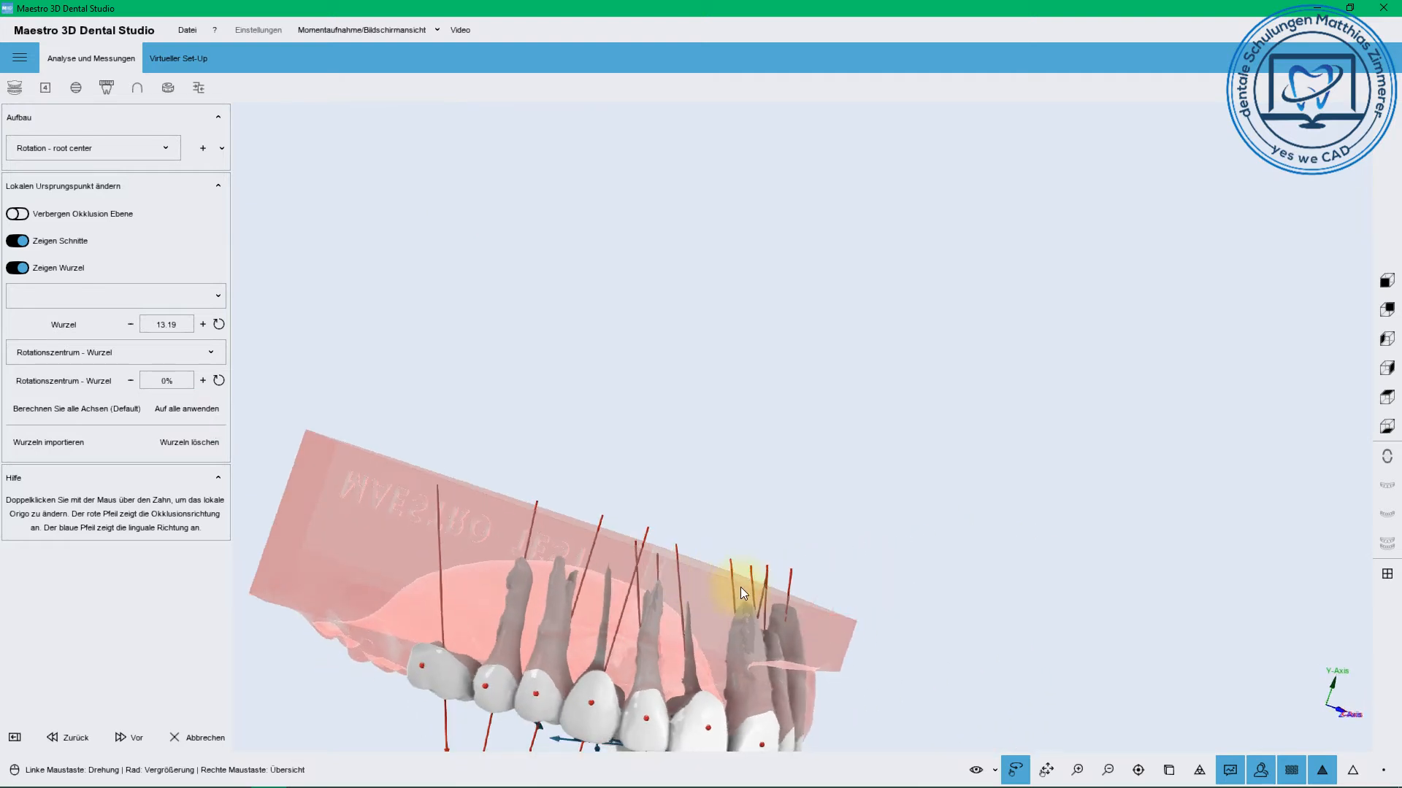
drag(504, 493, 591, 646)
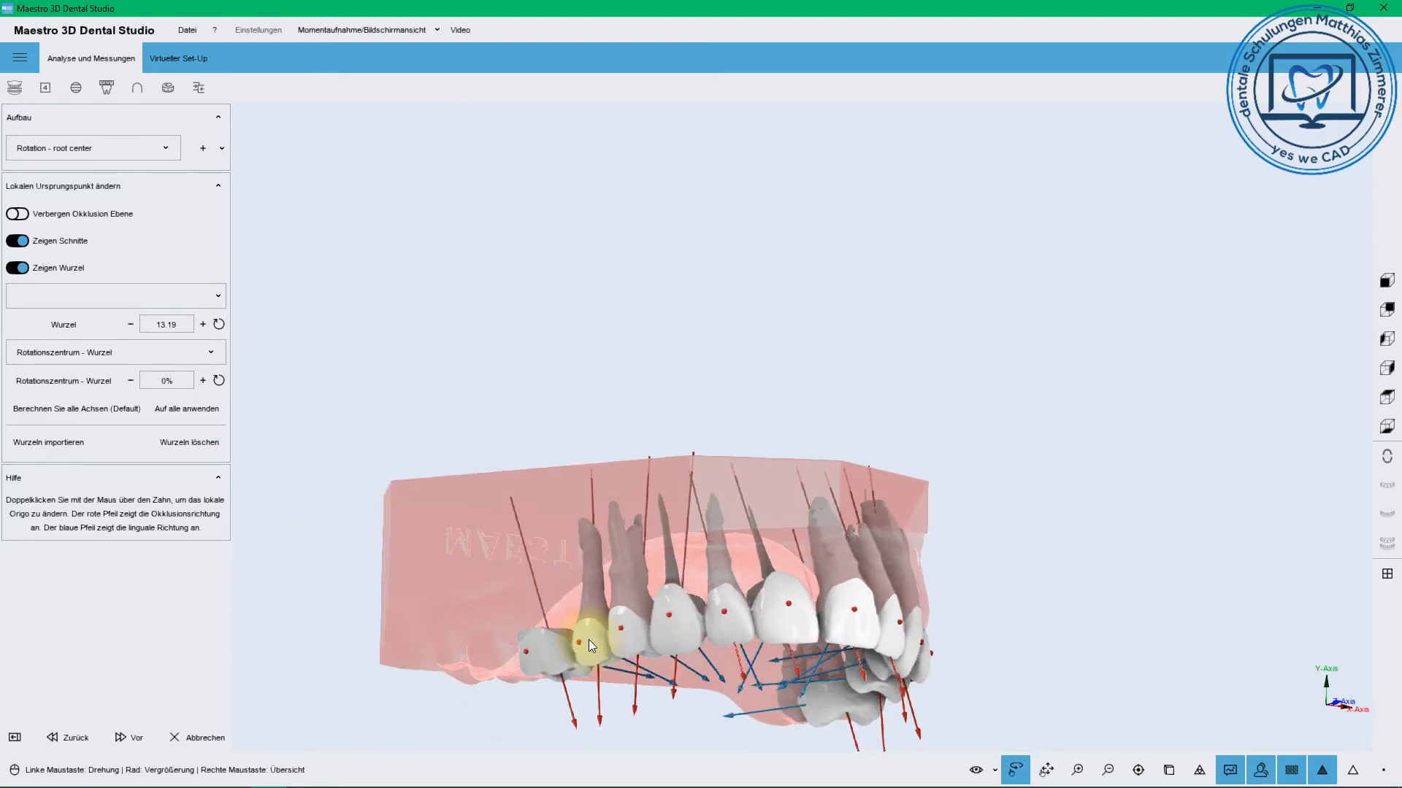
double_click(592, 638)
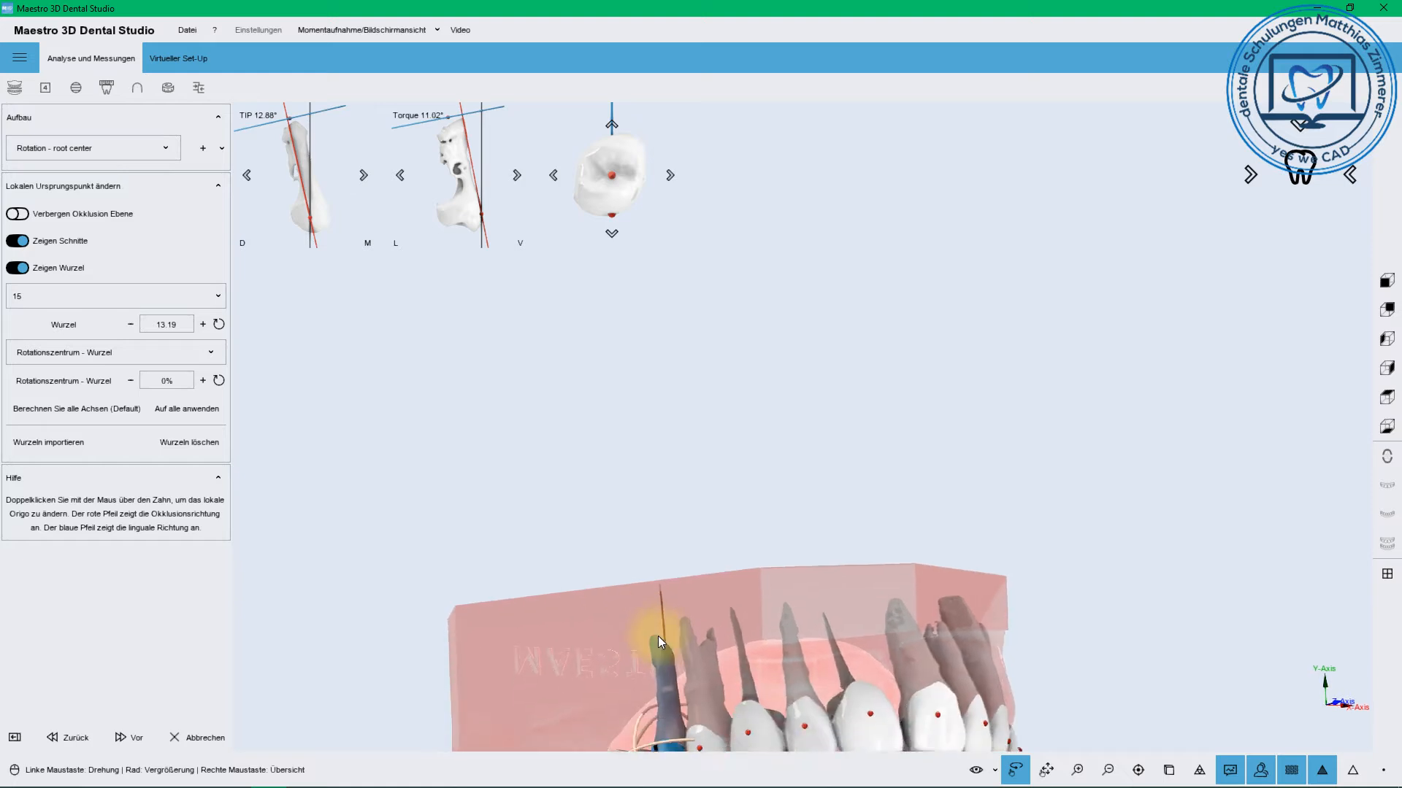
double_click(748, 680)
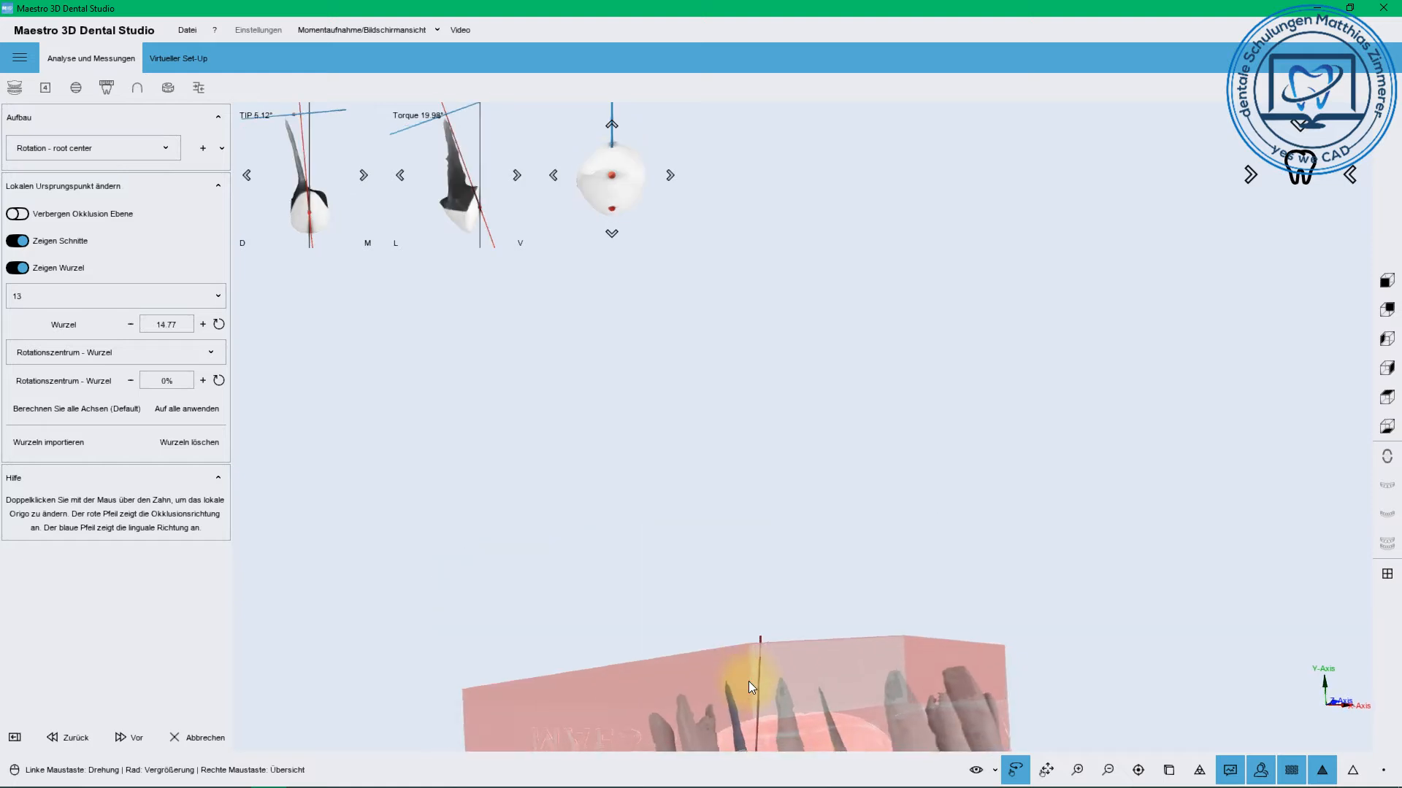
double_click(711, 714)
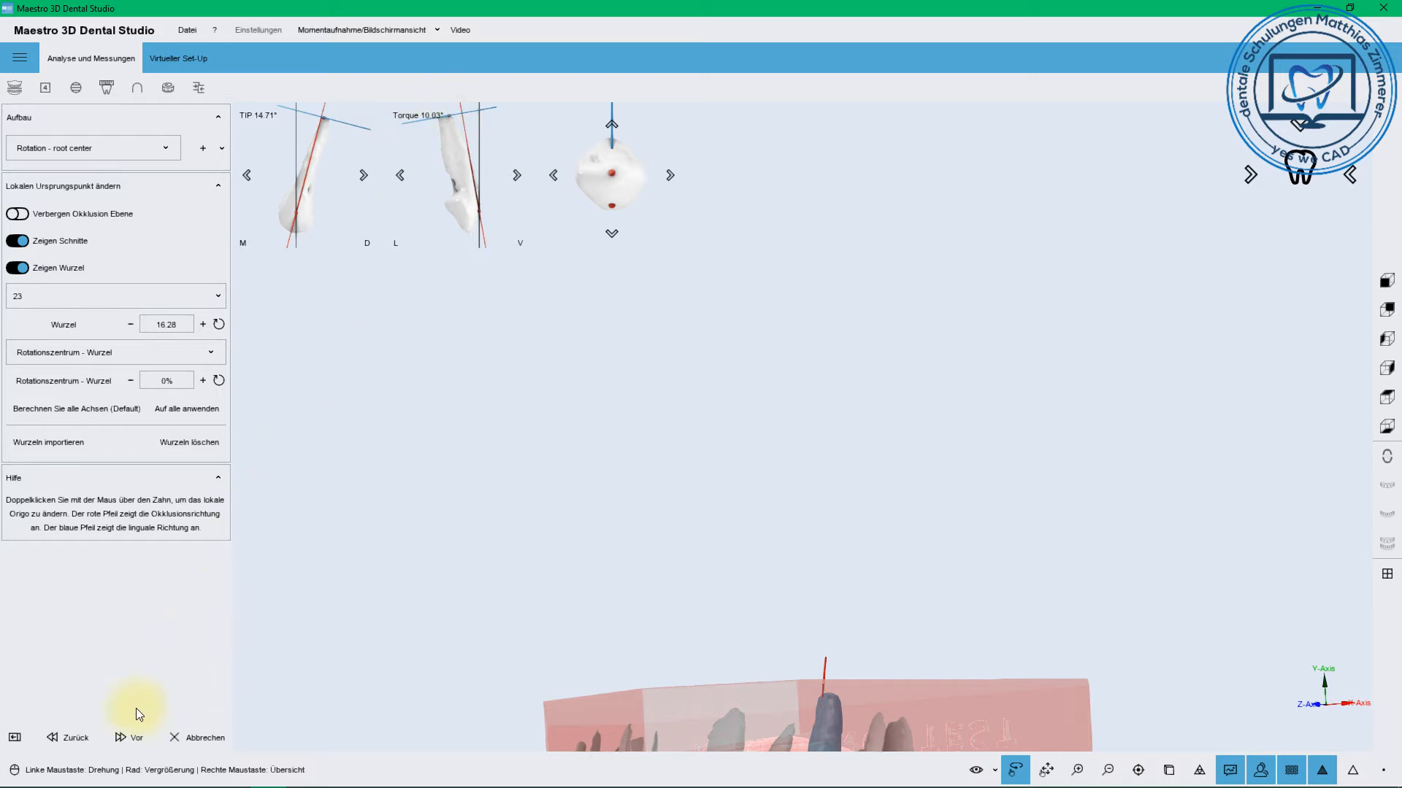
Finish editing the local origins and save the changes
click(138, 738)
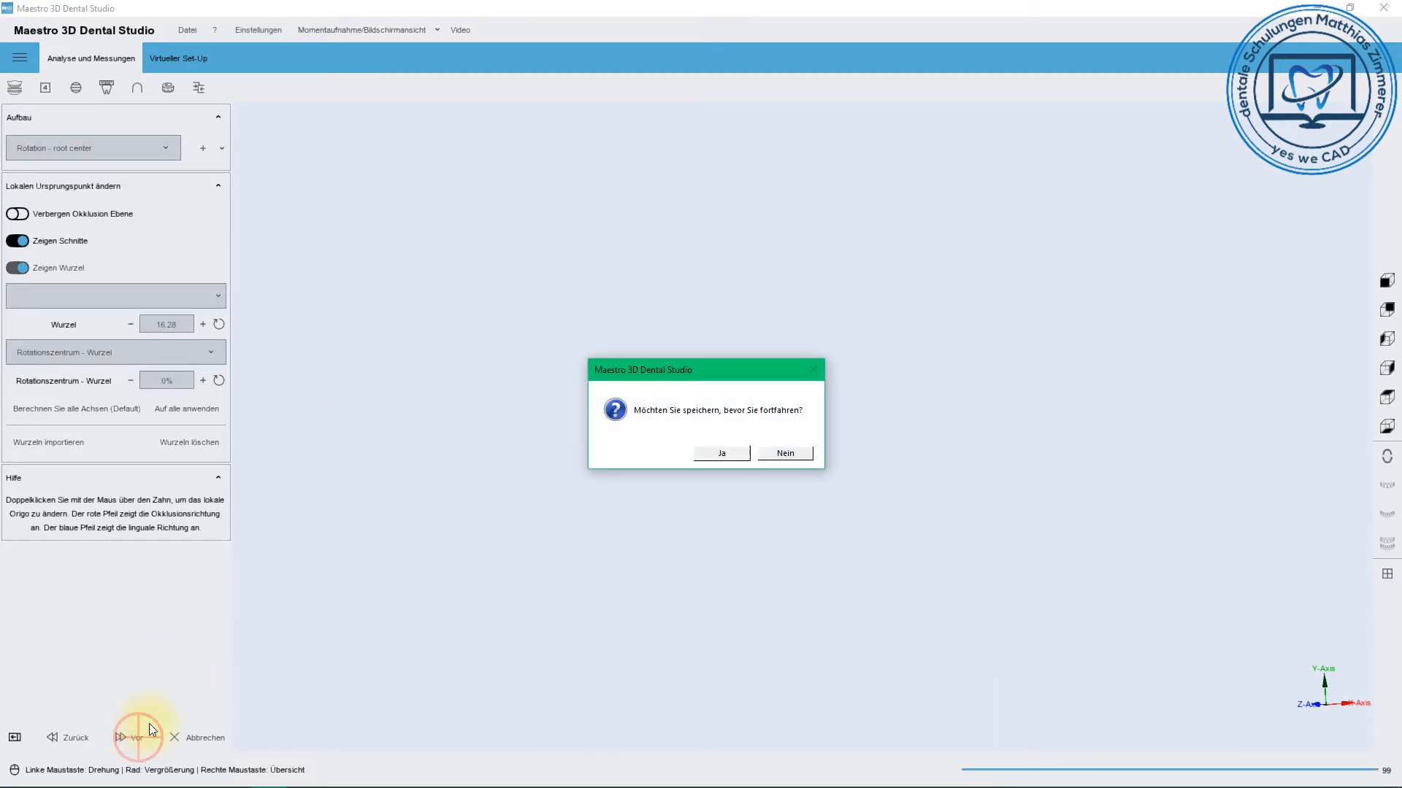
click(700, 456)
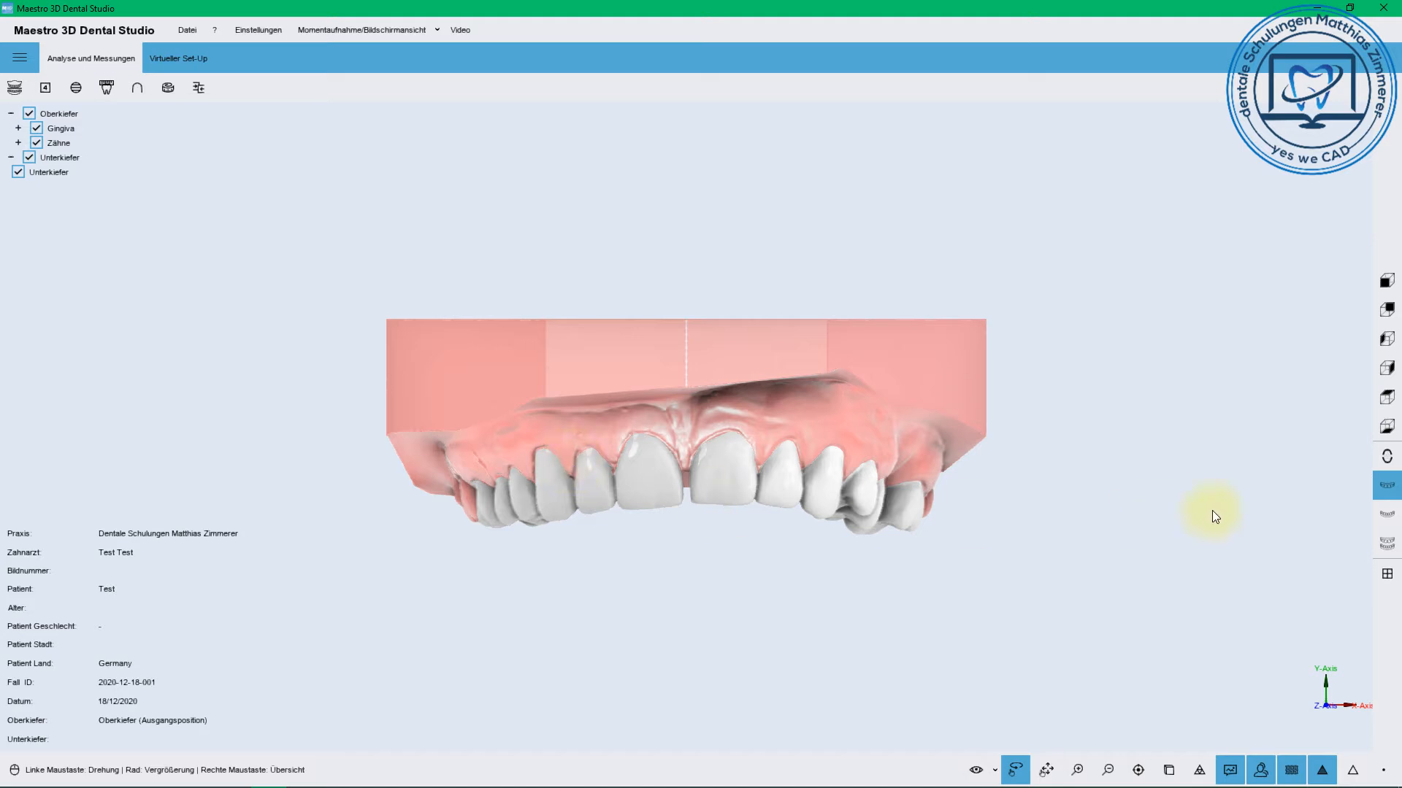
Define the upper dental arch curve with control points on the last molar of each side and between the central incisors
click(1386, 515)
click(1386, 544)
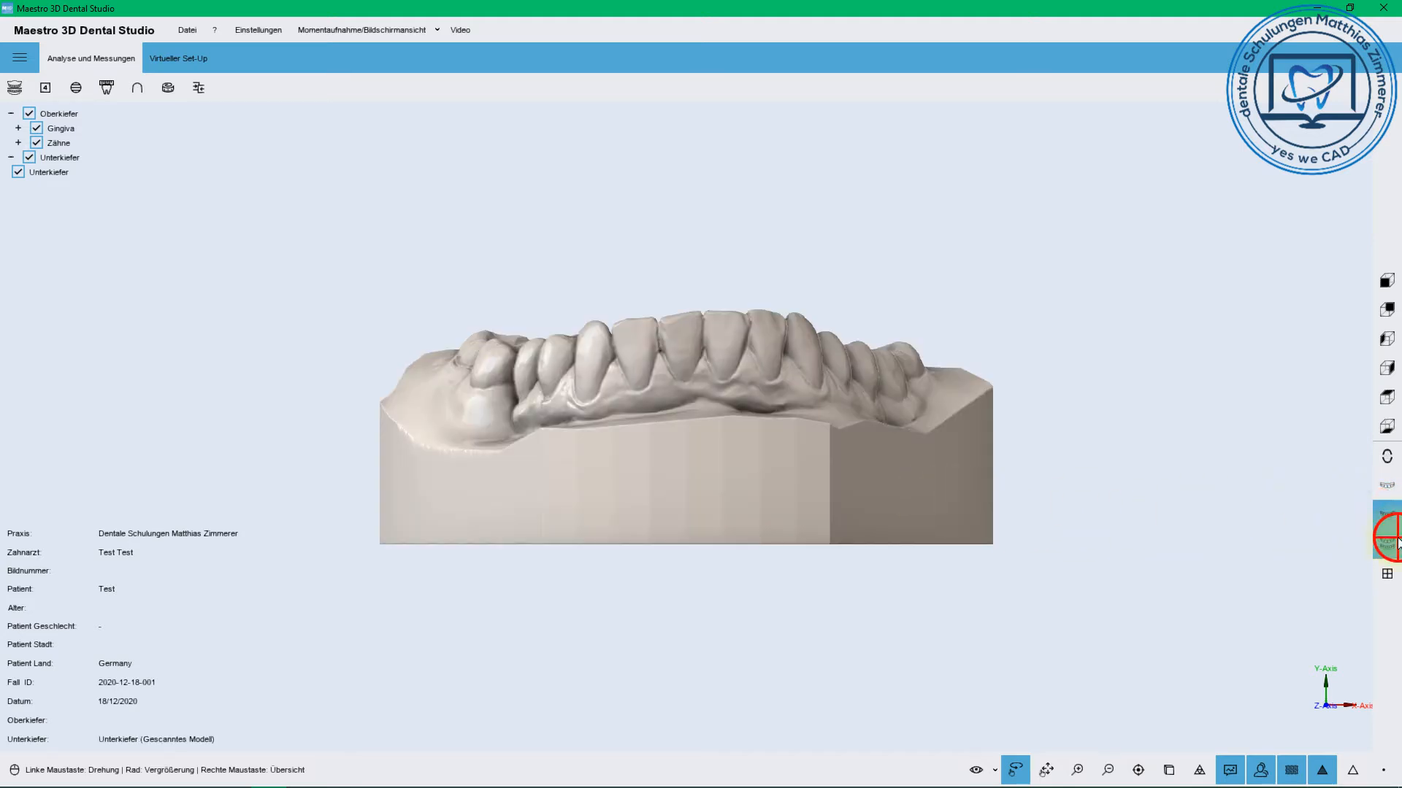
scroll(729, 415, up, 2)
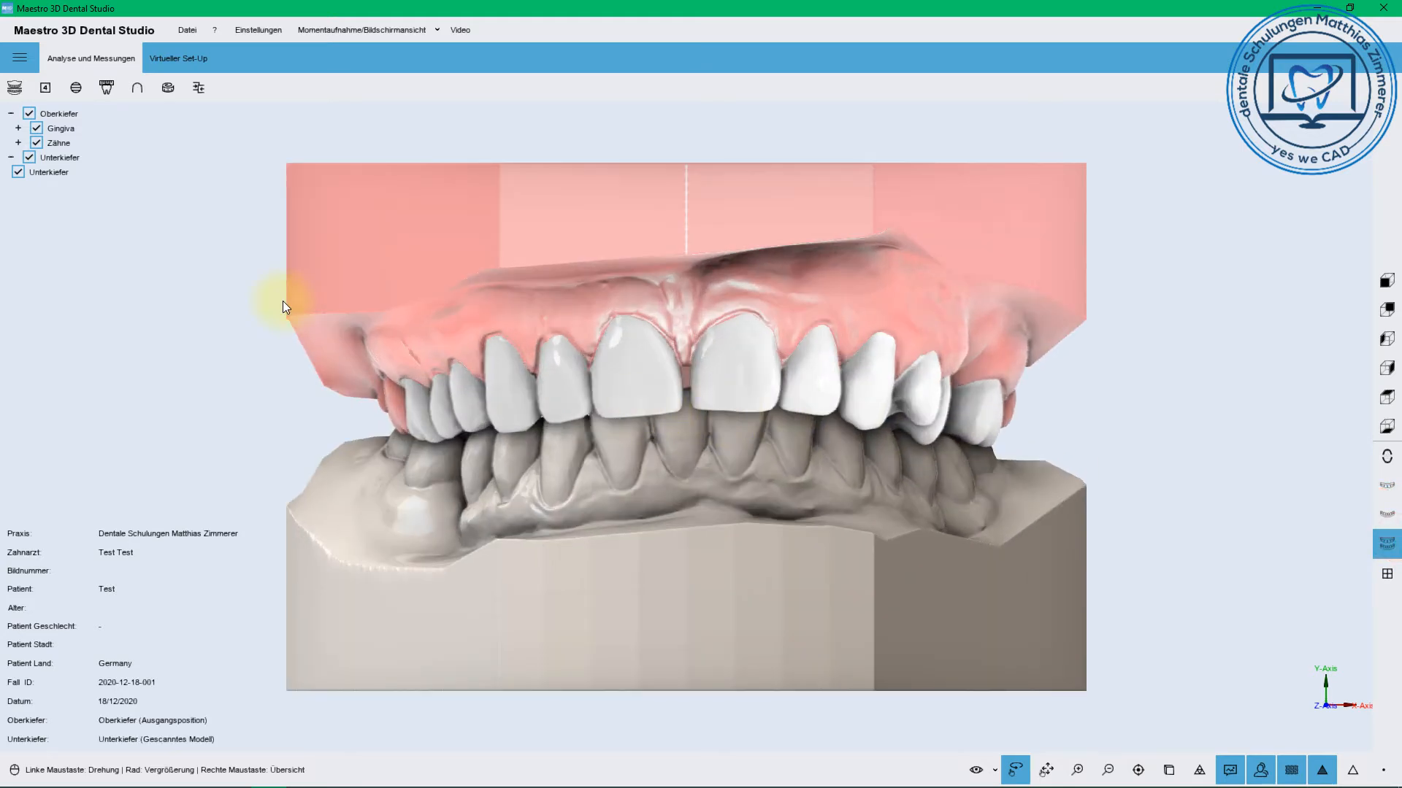
click(135, 88)
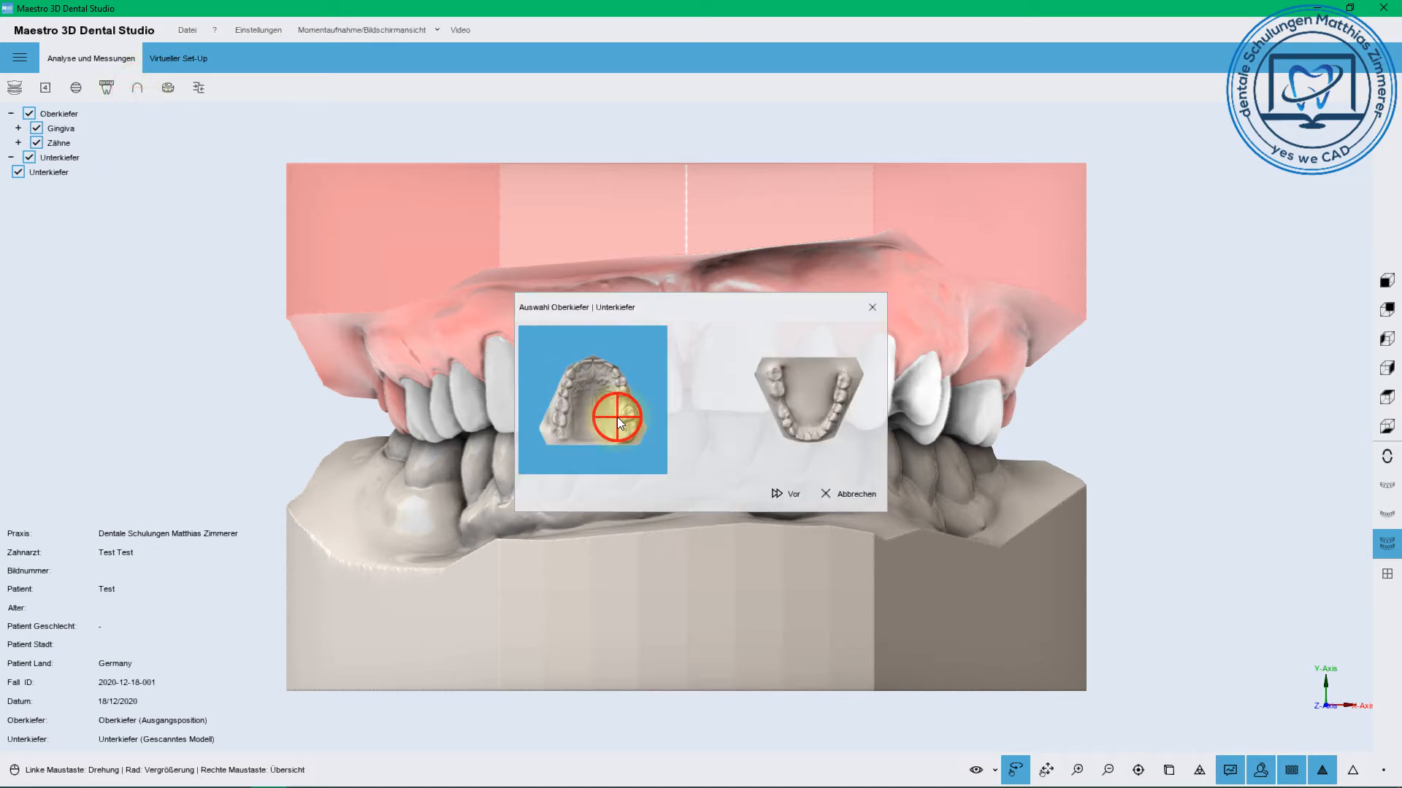
click(617, 418)
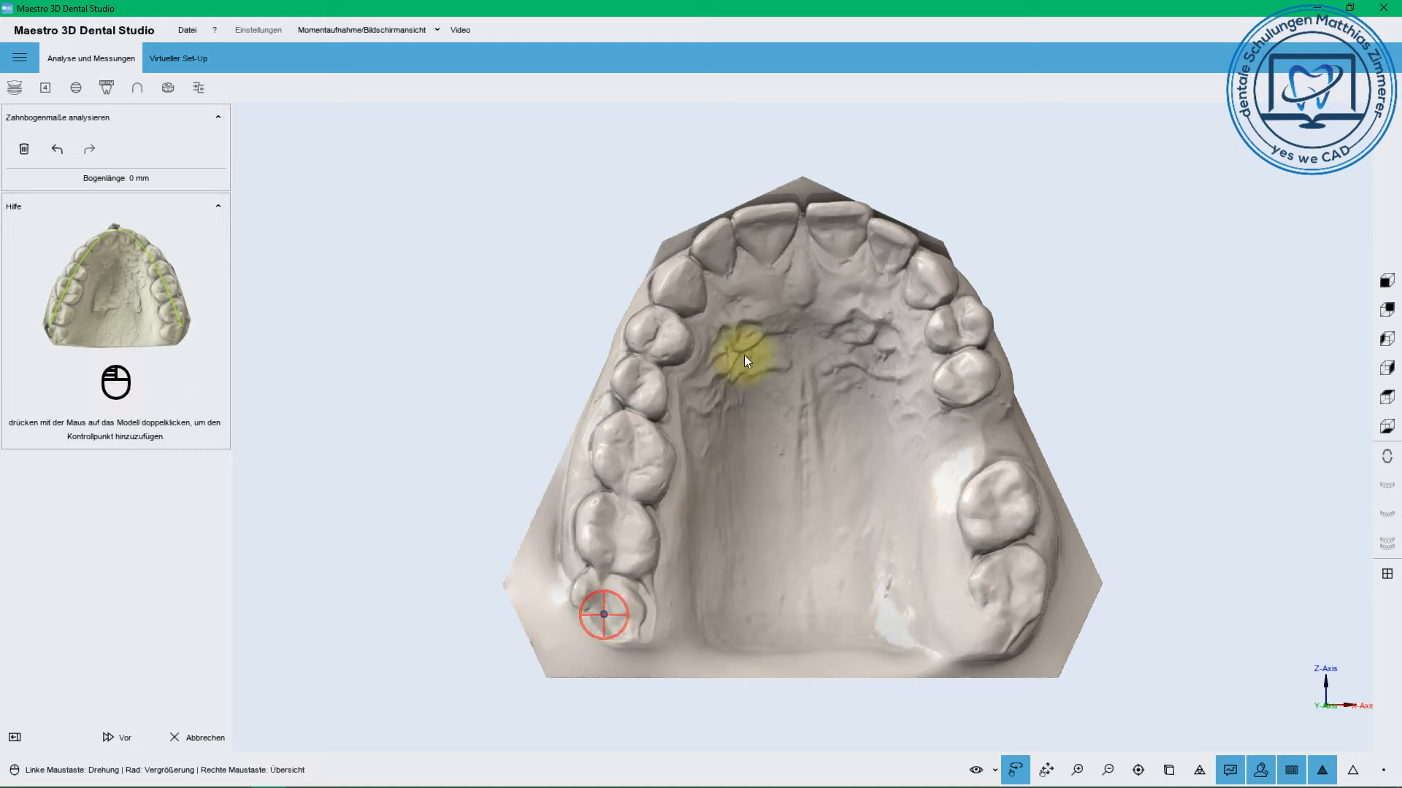
double_click(790, 219)
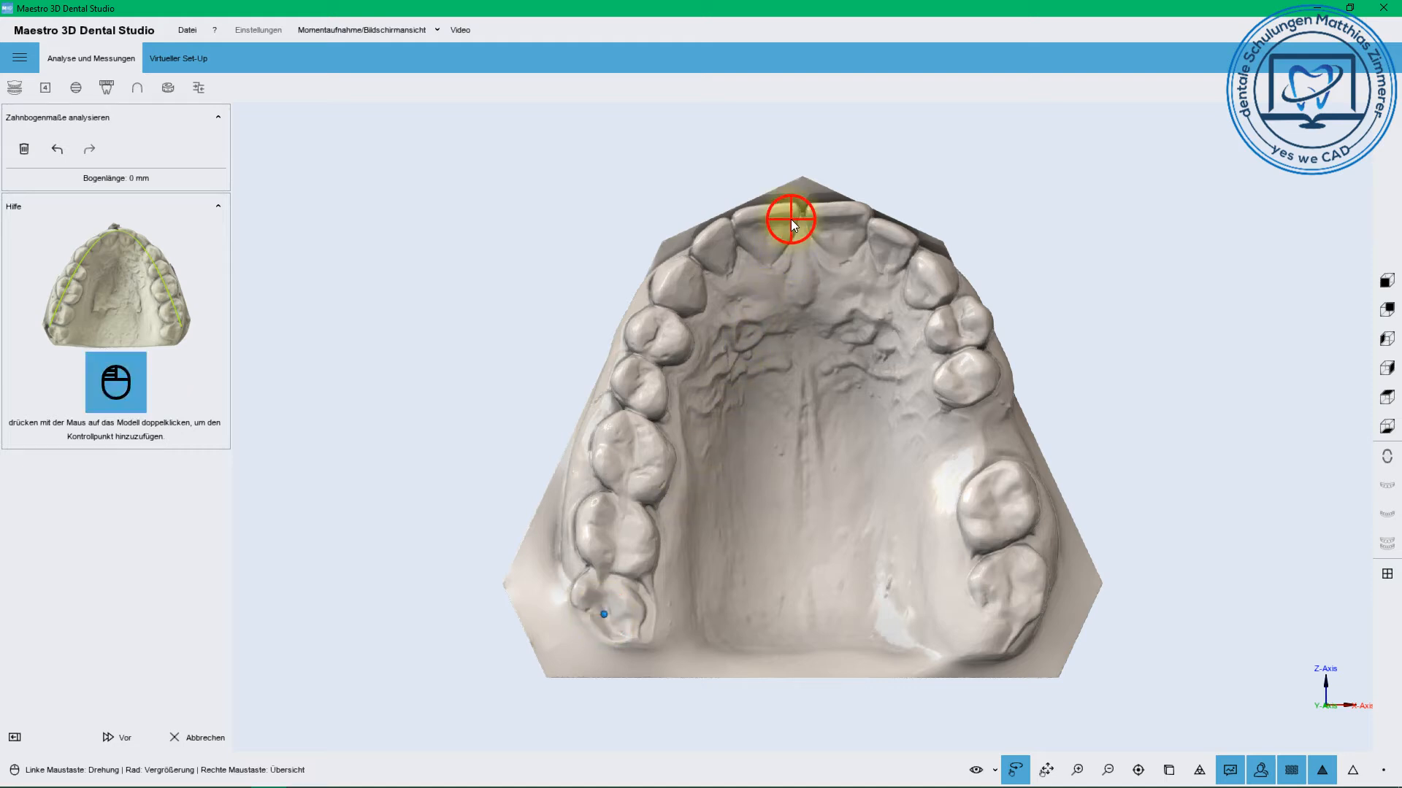
double_click(1013, 617)
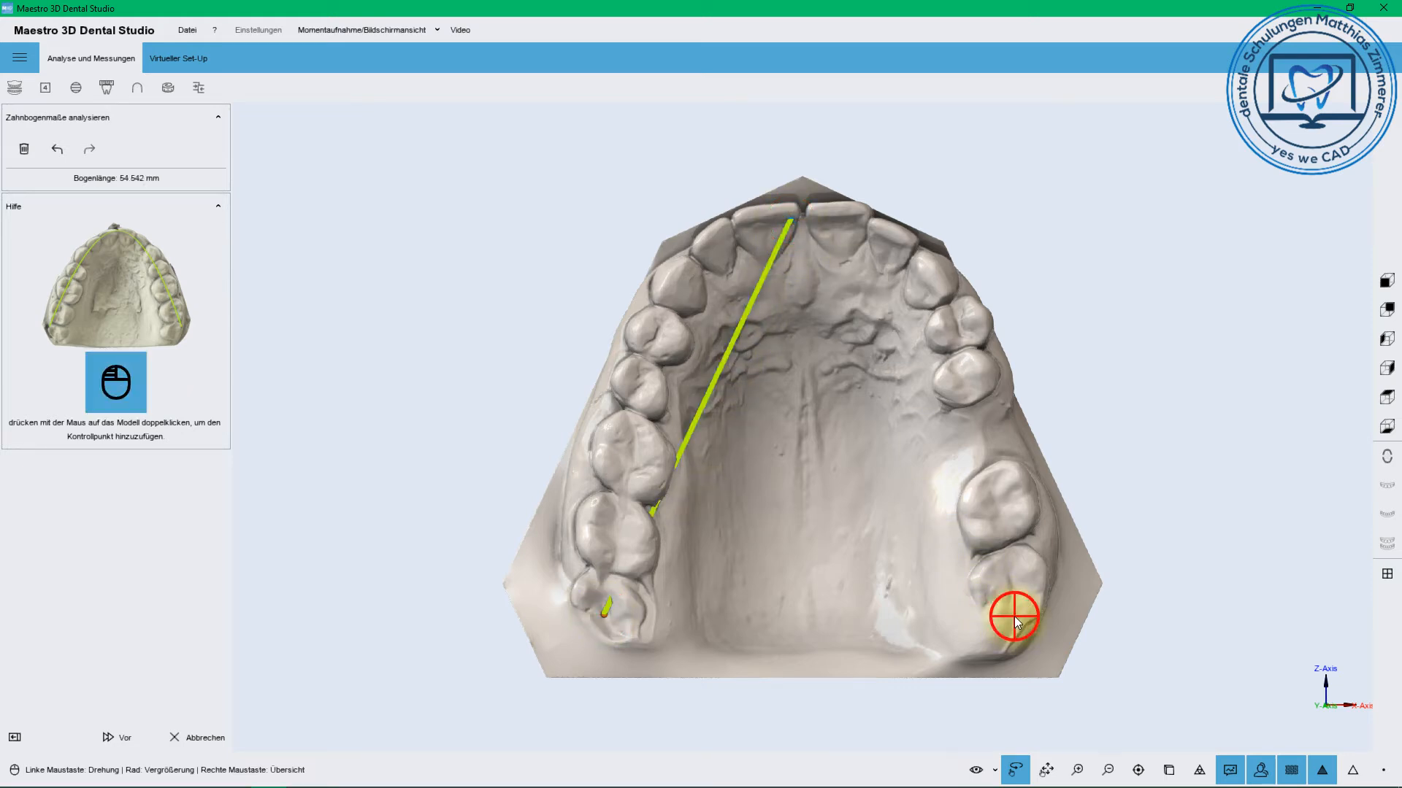
click(118, 737)
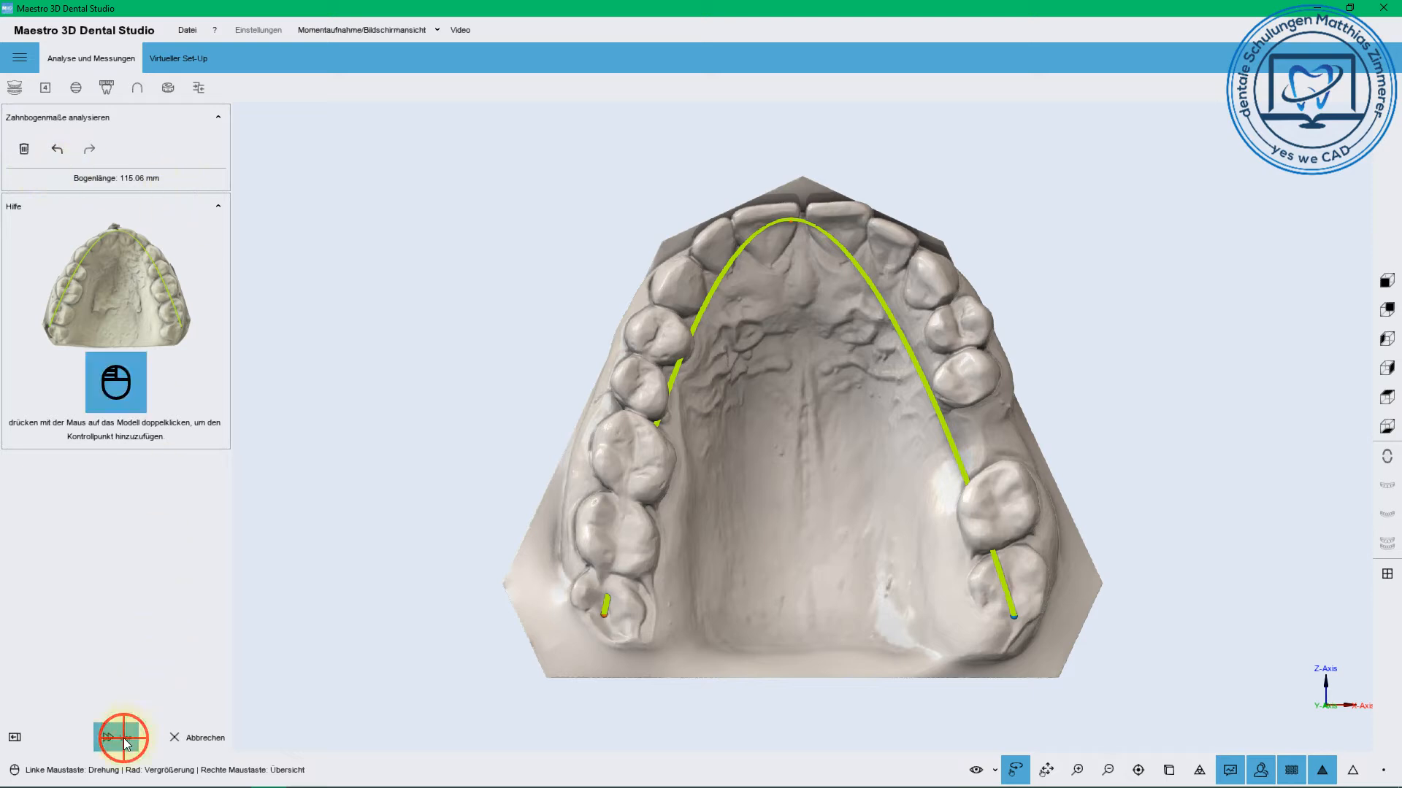
Define the lower dental arch curve through the last molar of each side and the midline of the lower incisors
click(1387, 515)
click(137, 86)
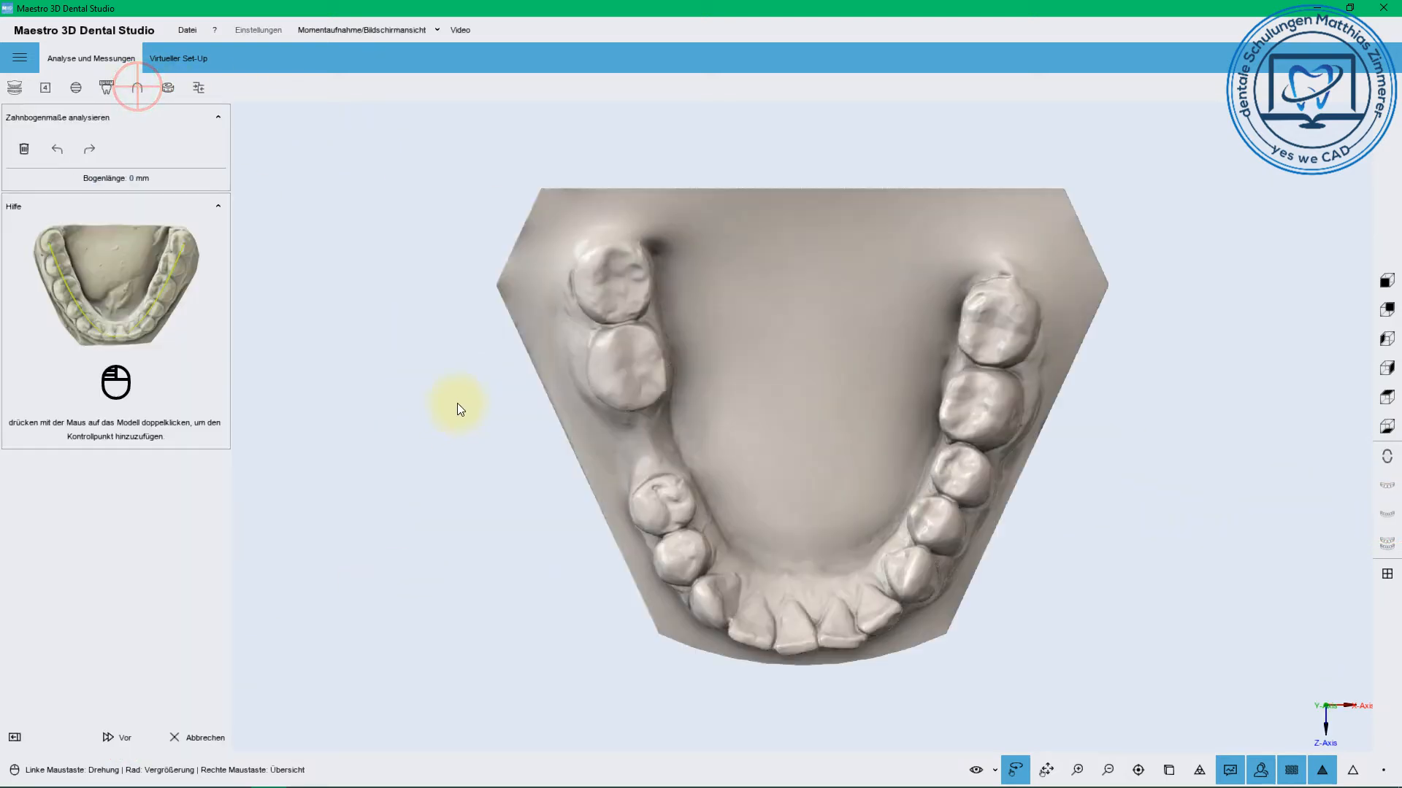
double_click(595, 256)
double_click(815, 643)
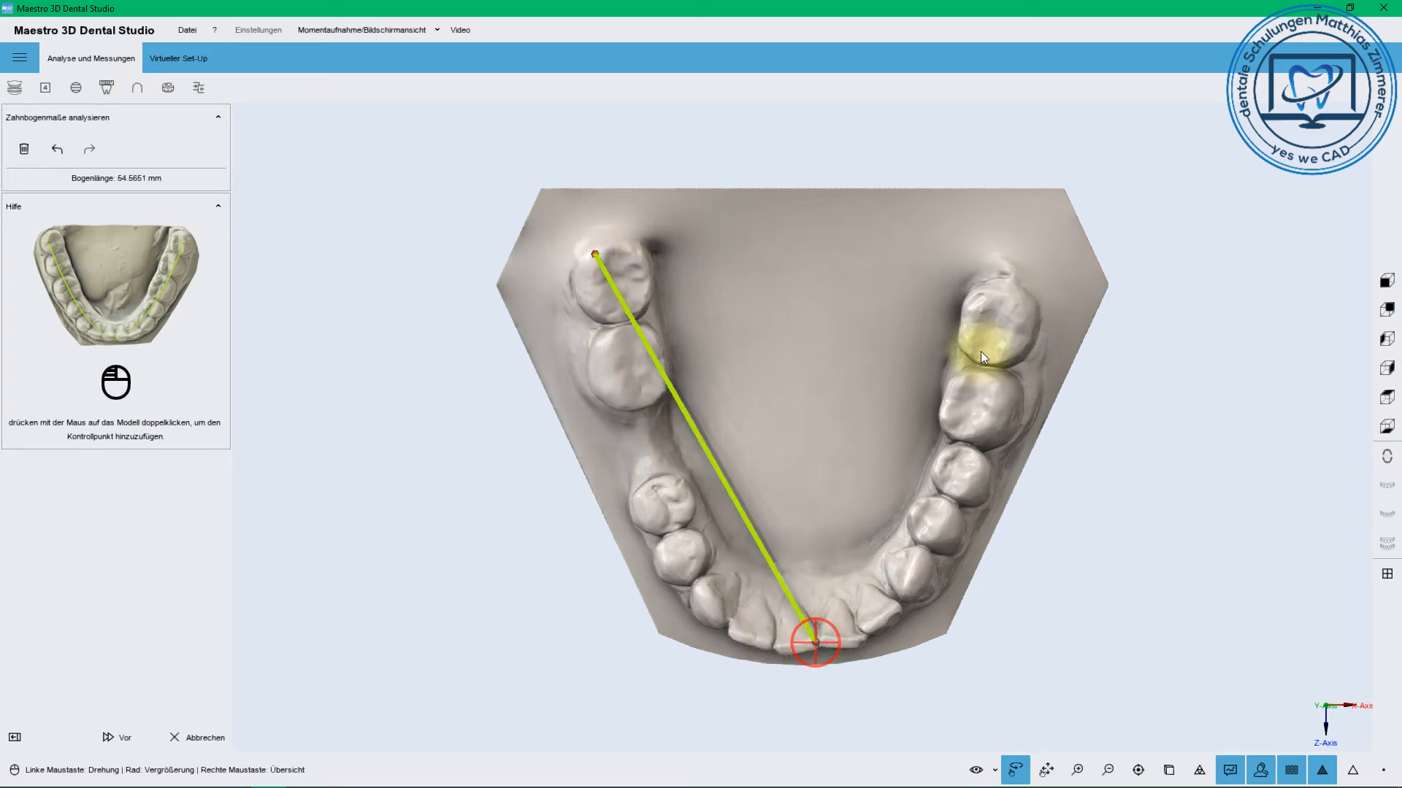
double_click(1014, 290)
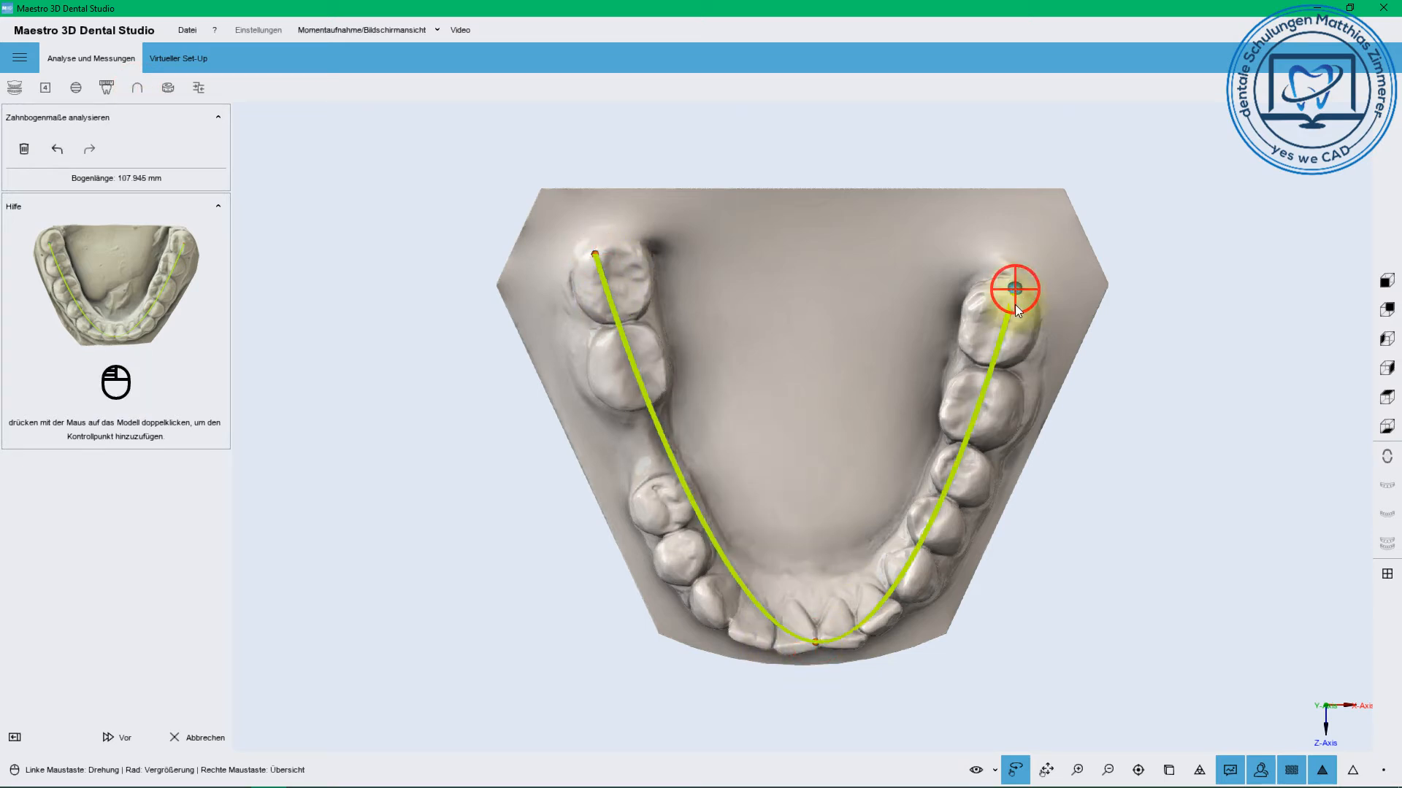
click(115, 736)
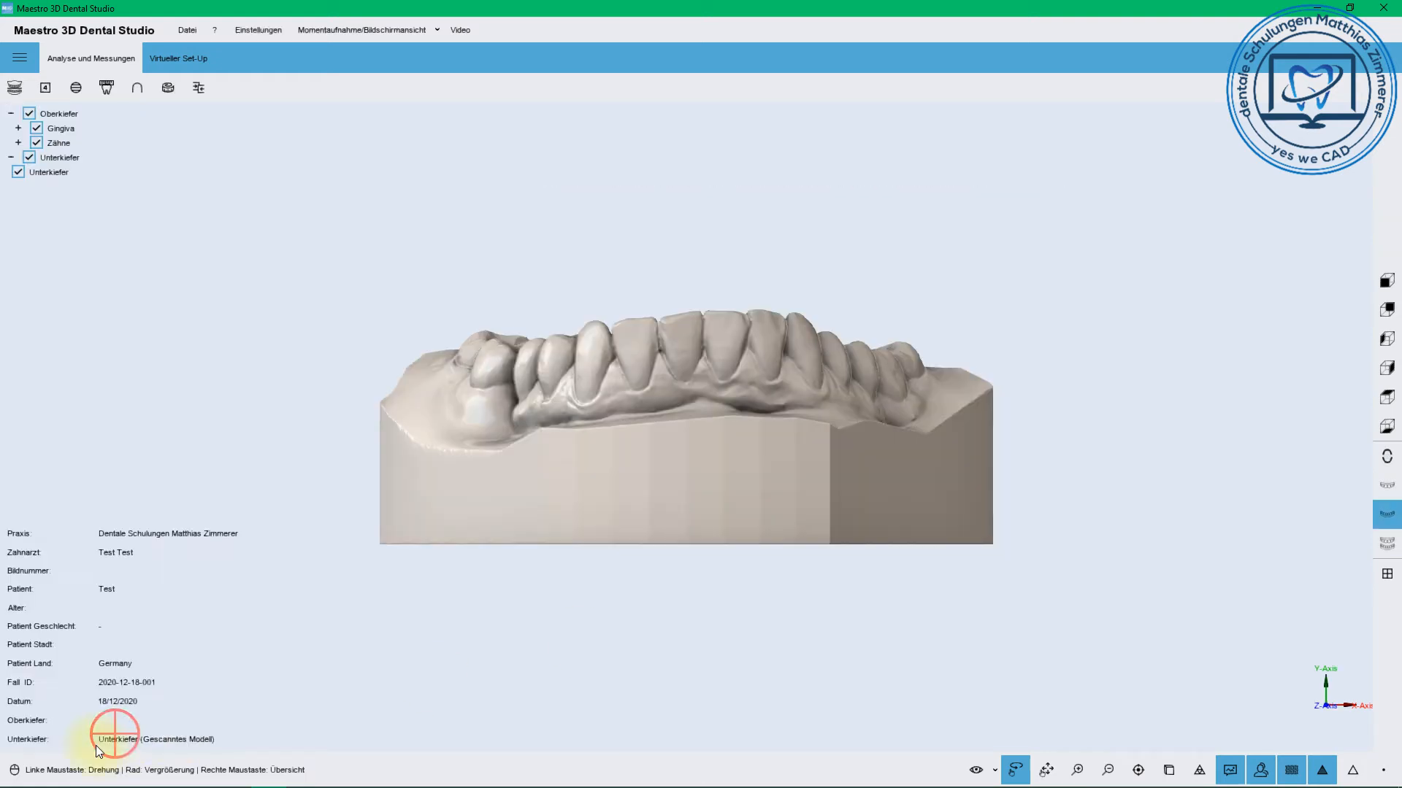
Measure the transverse distance between the two first premolars of the upper jaw
click(168, 88)
click(833, 361)
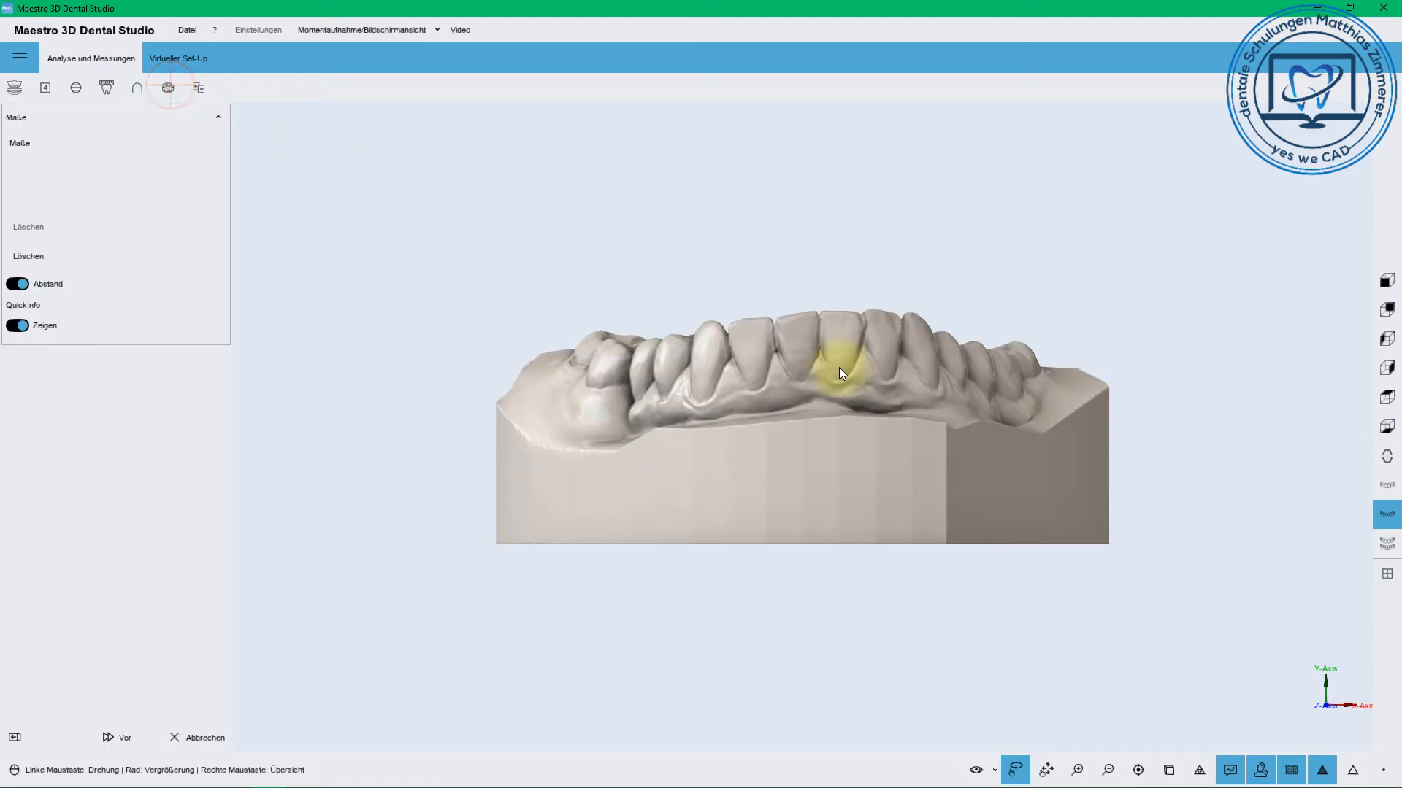
click(1387, 486)
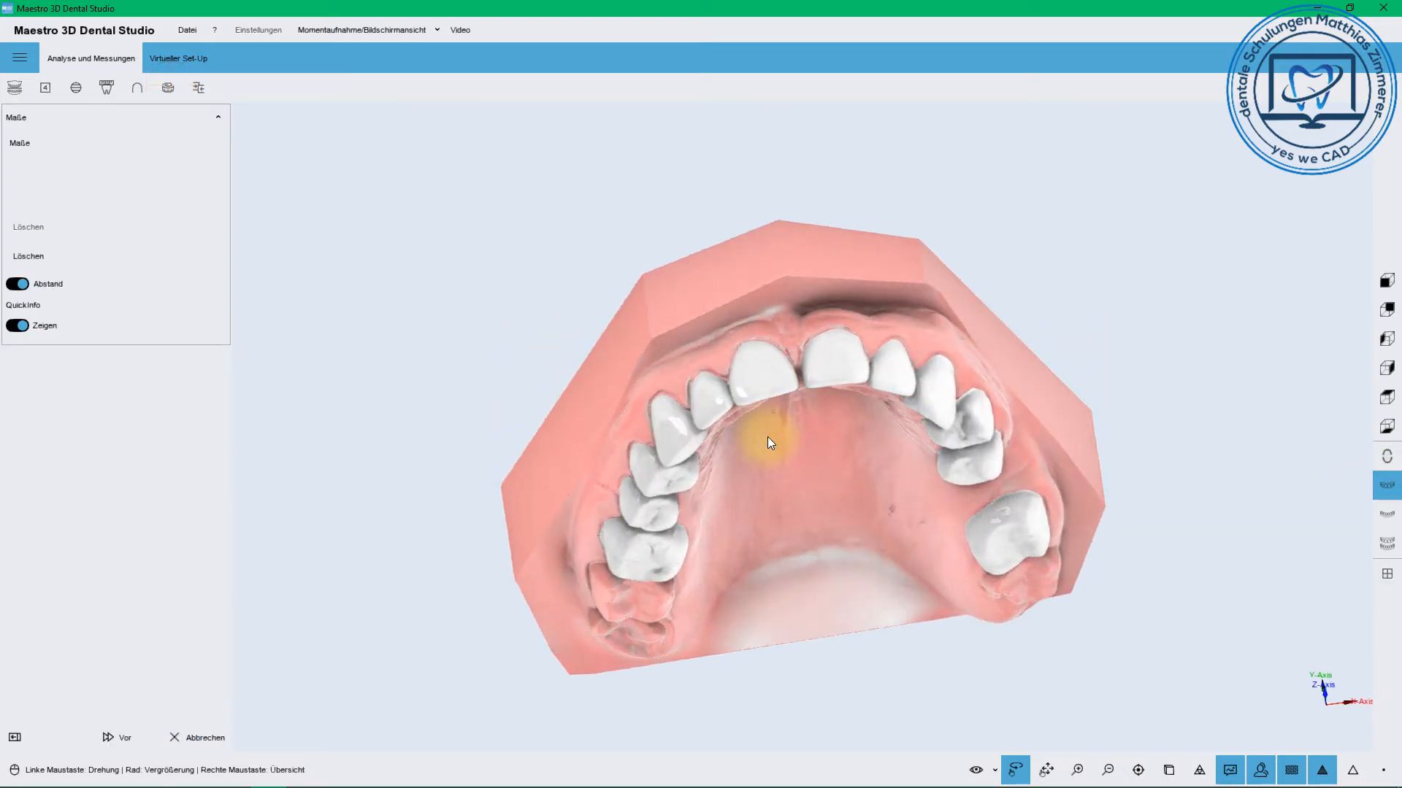
drag(759, 442, 671, 391)
click(645, 378)
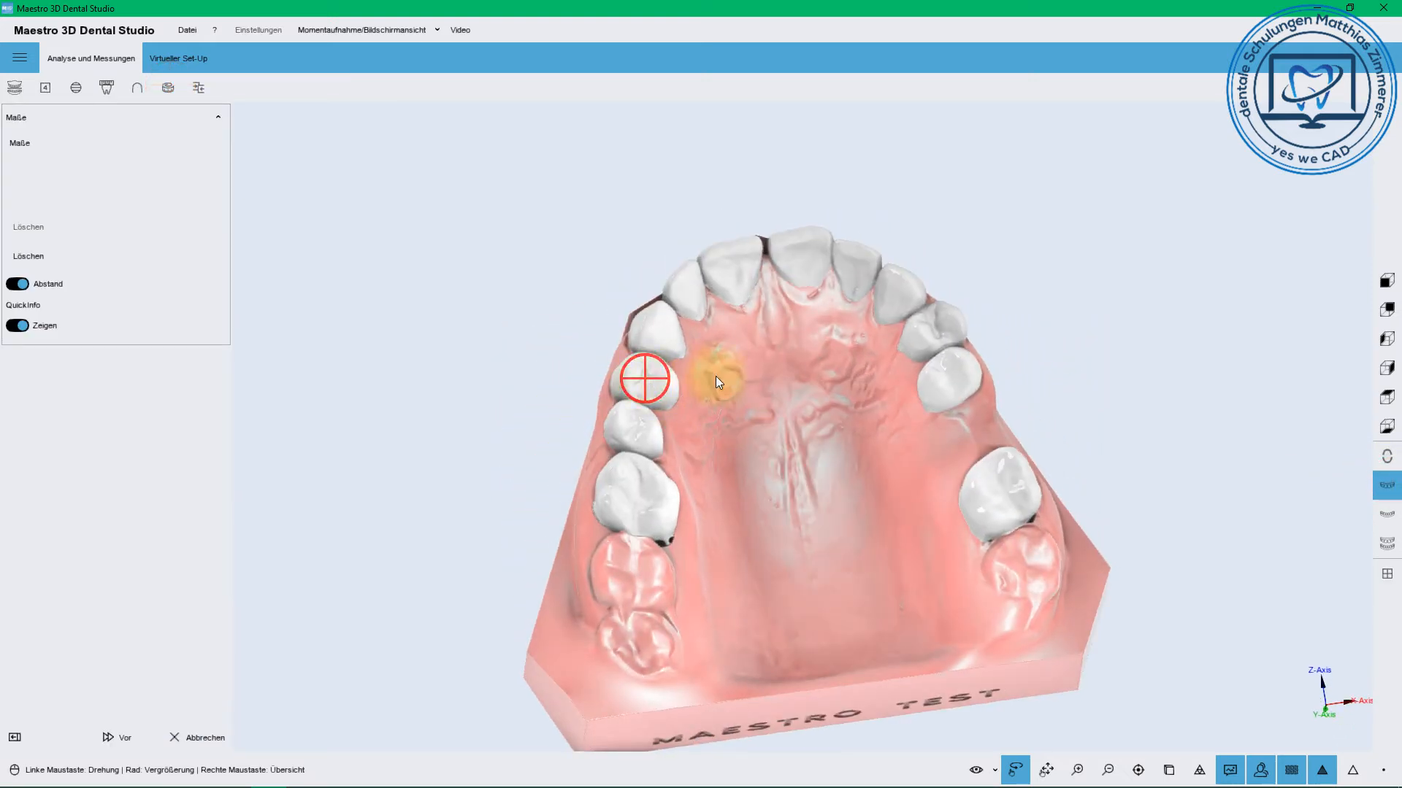
drag(895, 351, 948, 343)
click(948, 343)
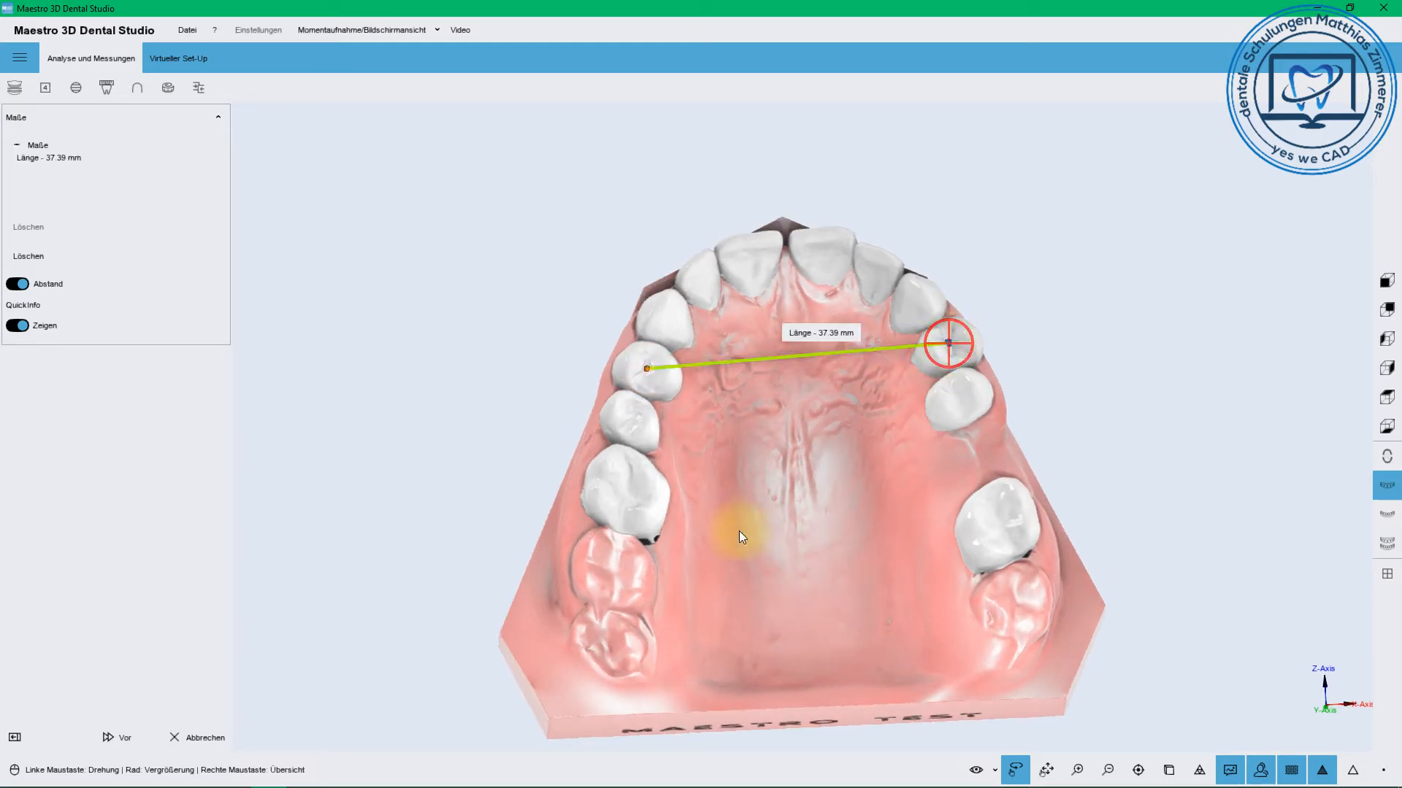
Measure the upper posterior arch width from tooth 16, placing the opposite endpoint in the gap in front of the left molar
click(629, 496)
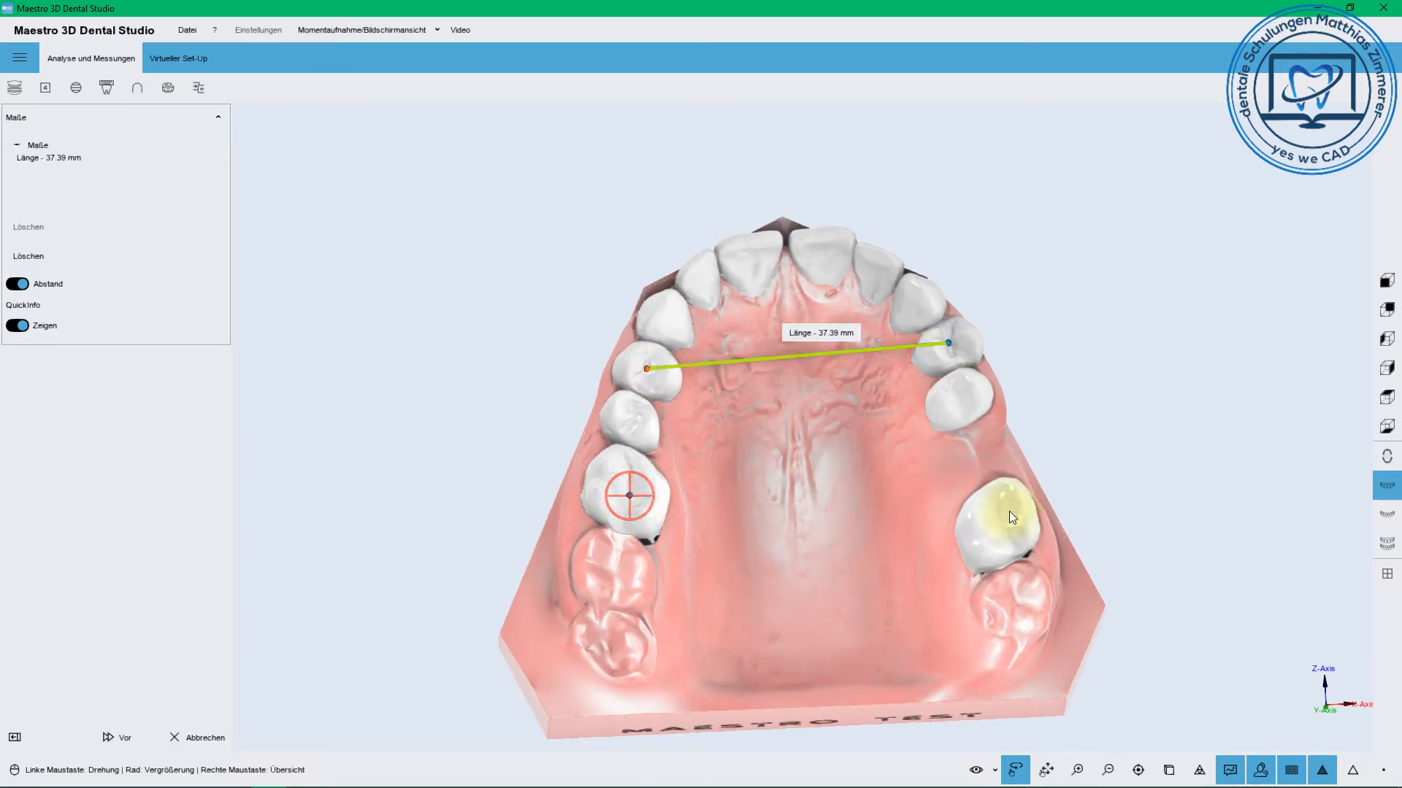
click(1000, 520)
drag(817, 471, 822, 507)
drag(999, 564, 984, 497)
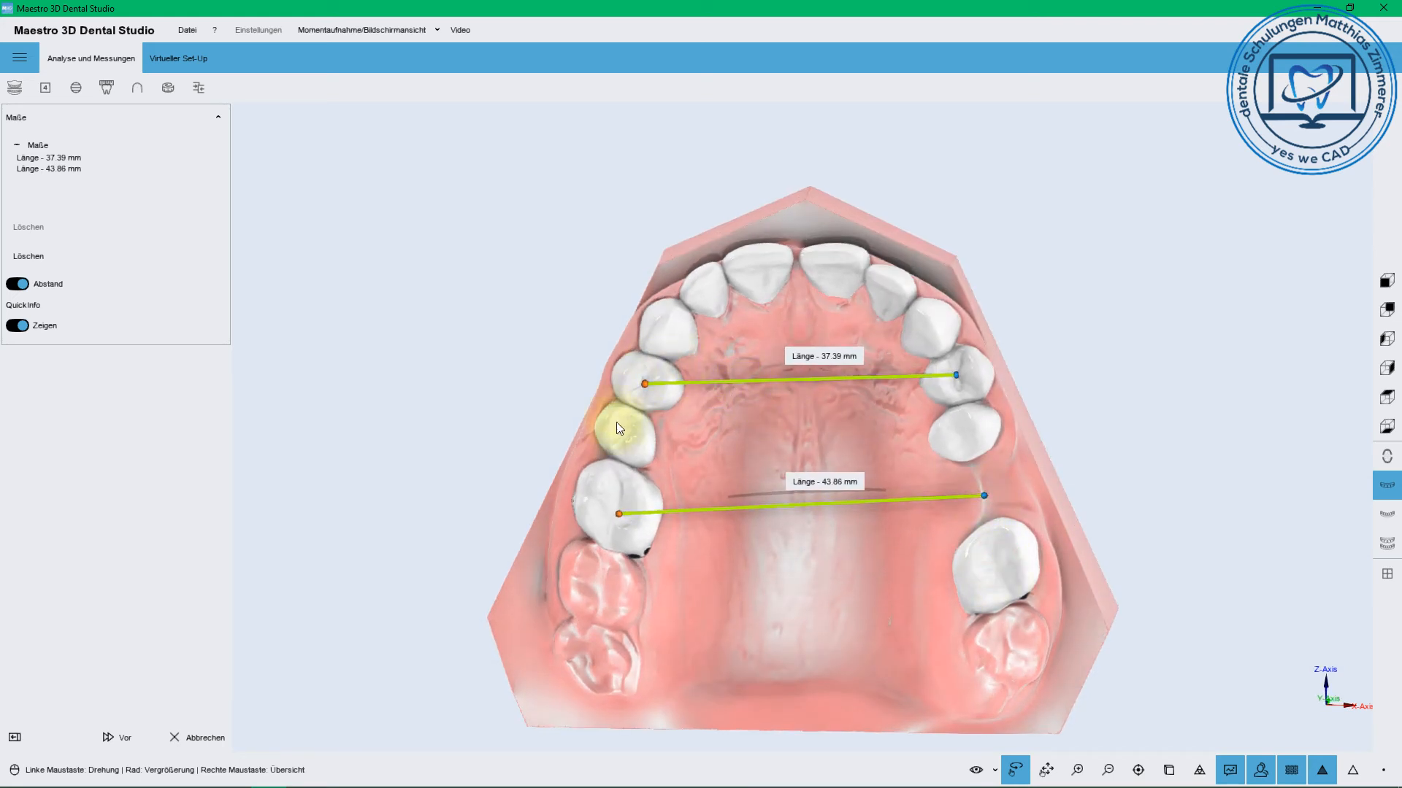
Measure the canine-to-second-premolar segment on both sides of the upper jaw and finish the measurements
click(615, 457)
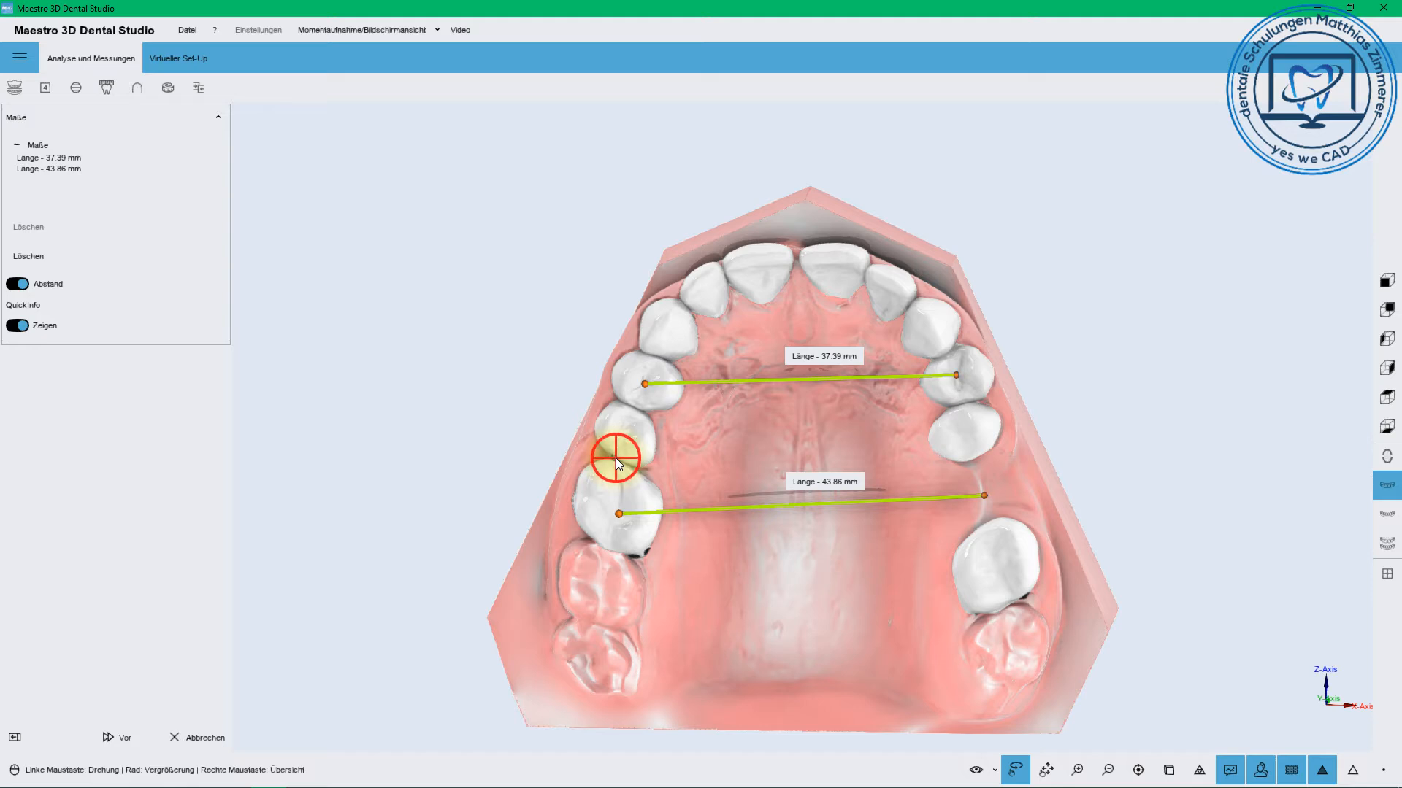
click(679, 301)
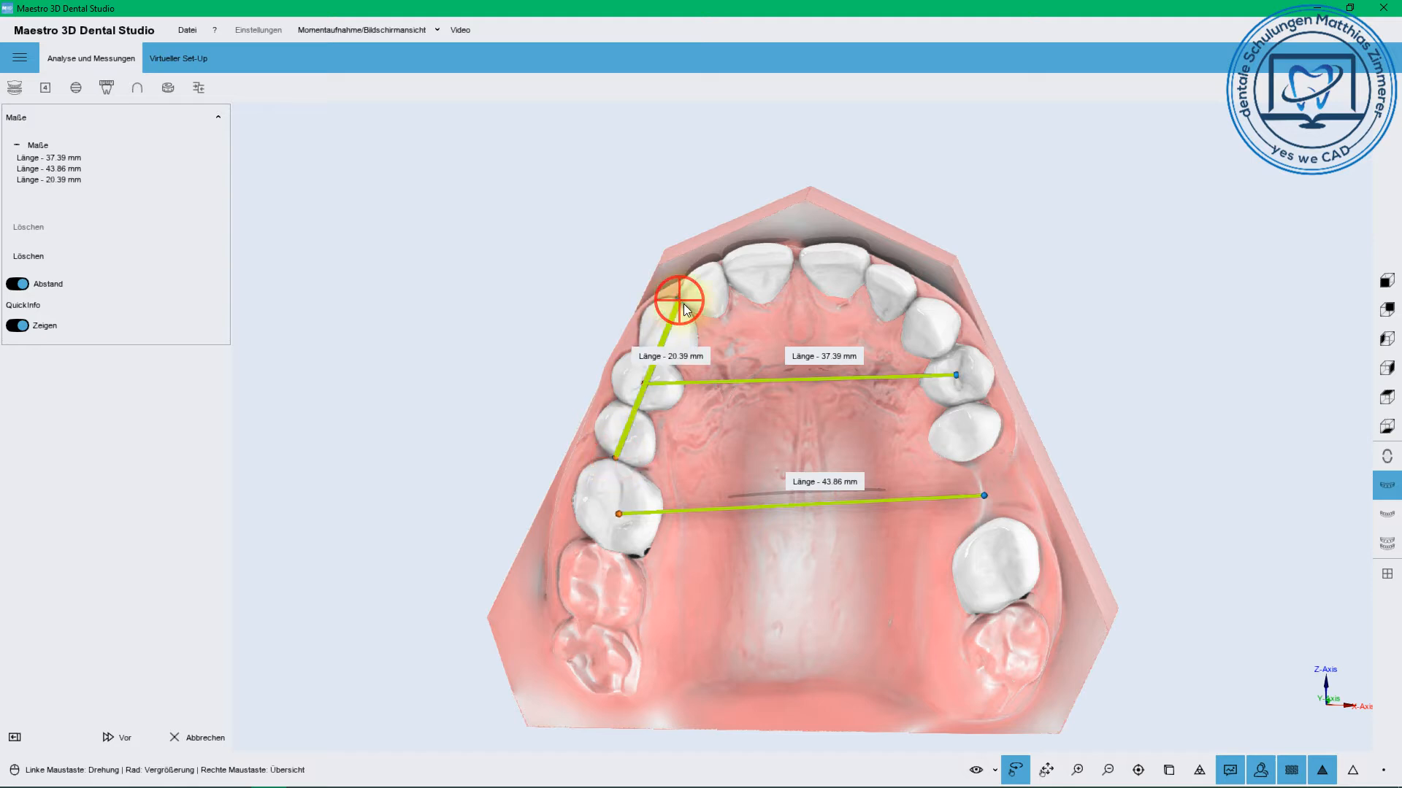
click(916, 300)
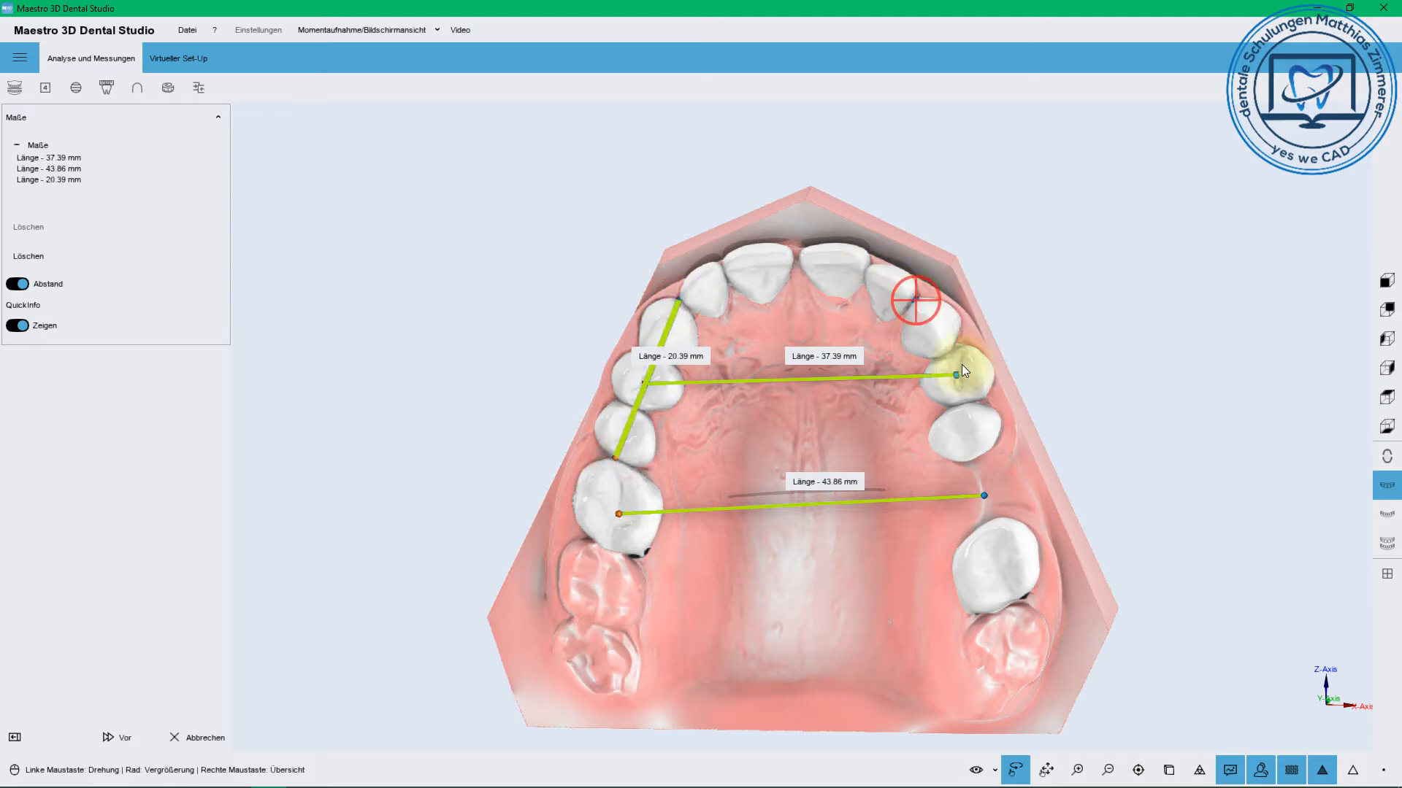
click(987, 449)
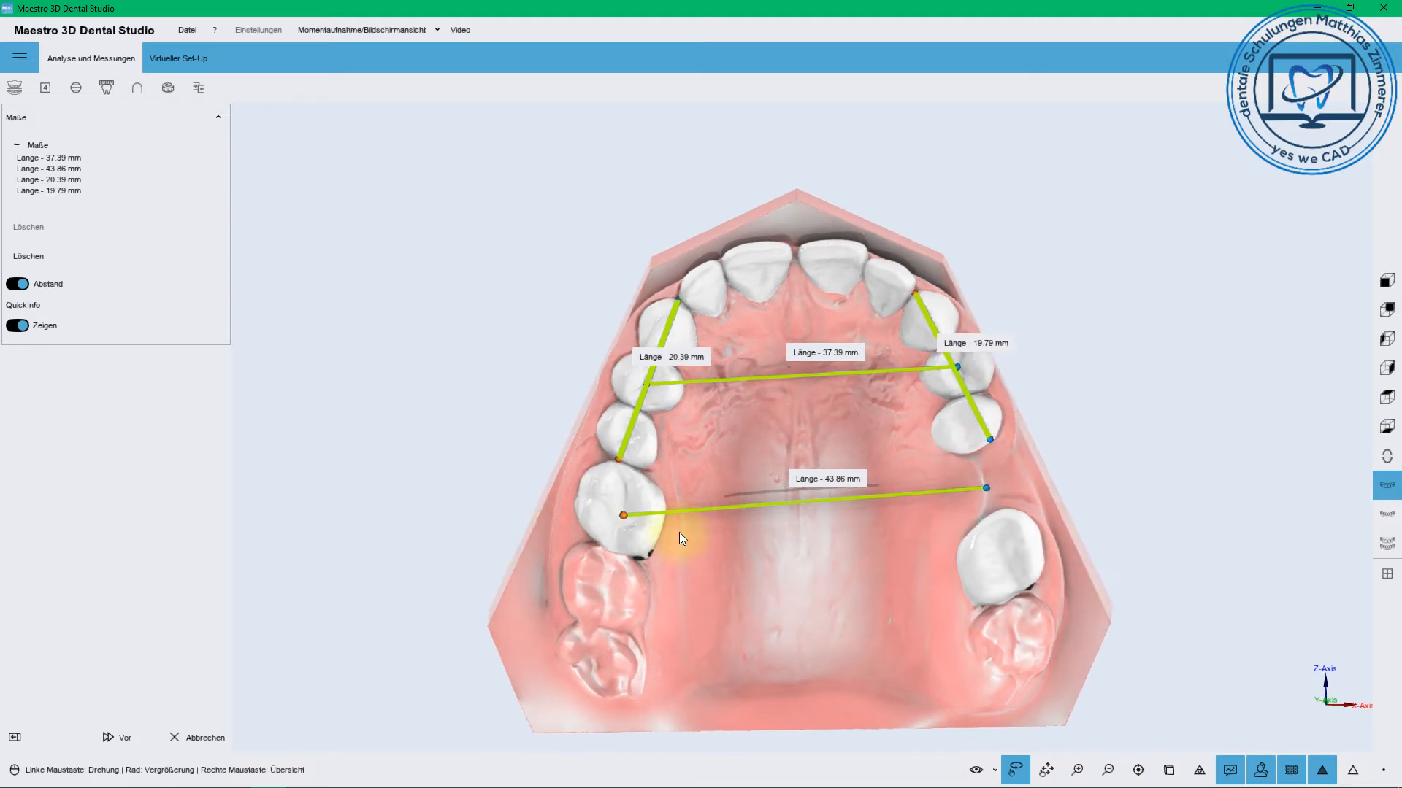
click(121, 737)
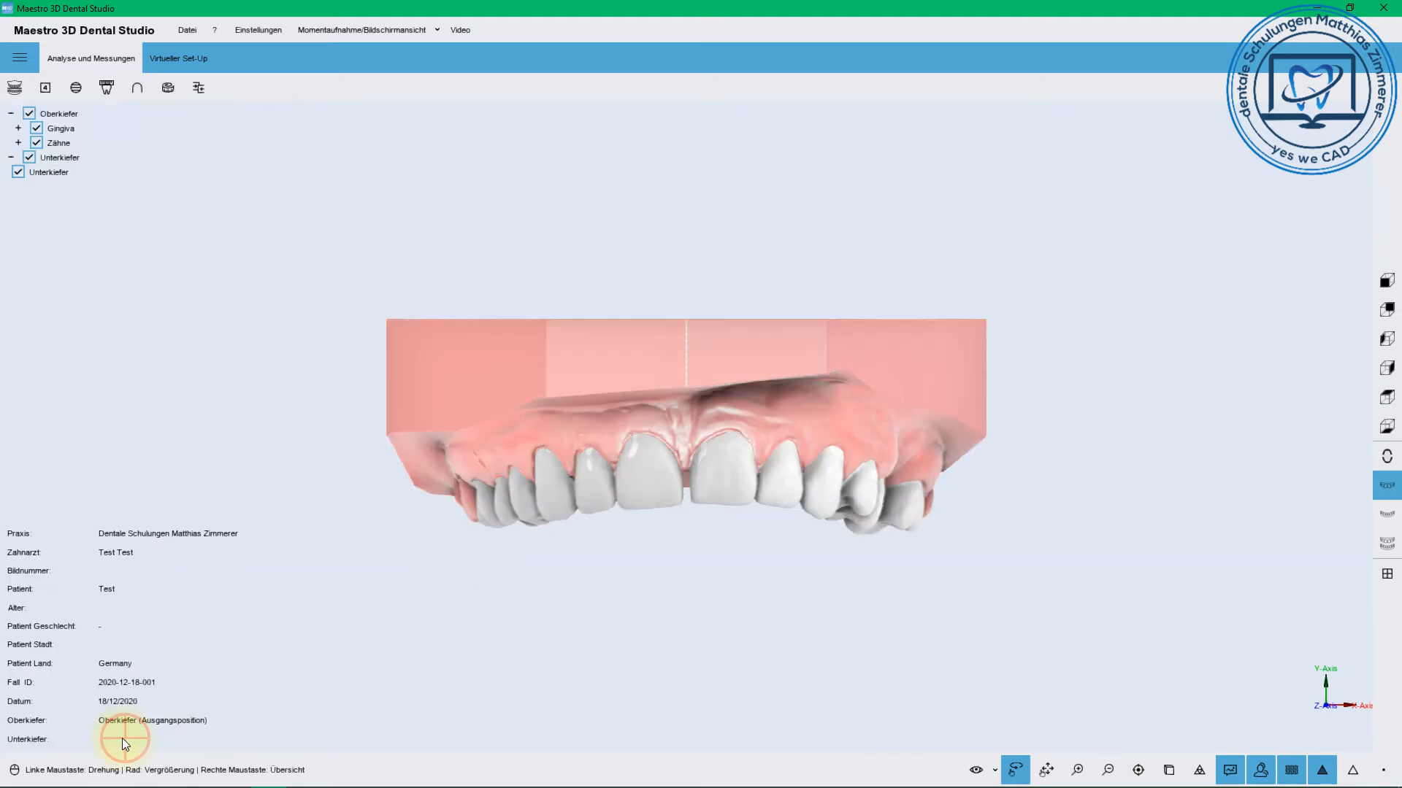
Run a 3D comparison with the scanned upper jaw model as both the reference and the test model
drag(652, 434, 660, 341)
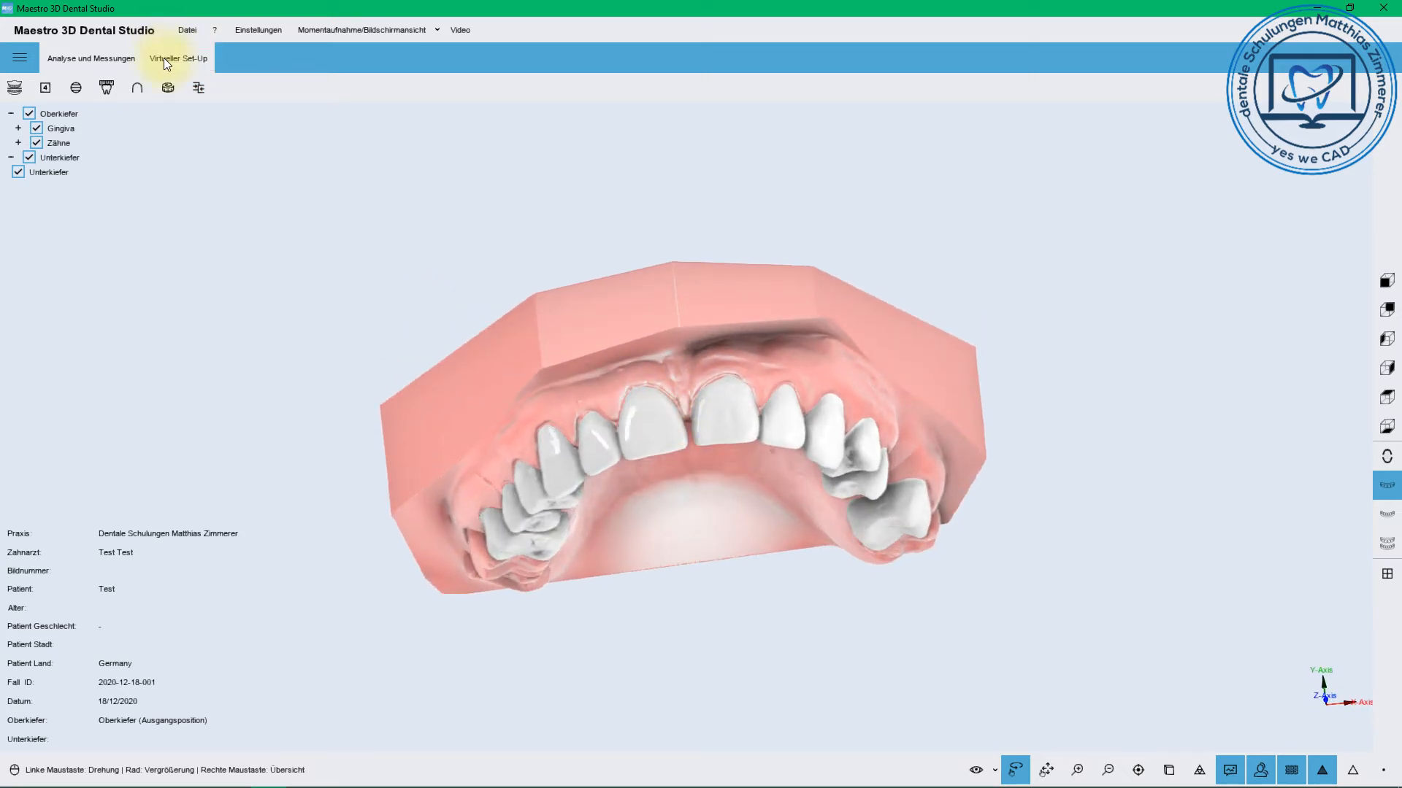
click(197, 88)
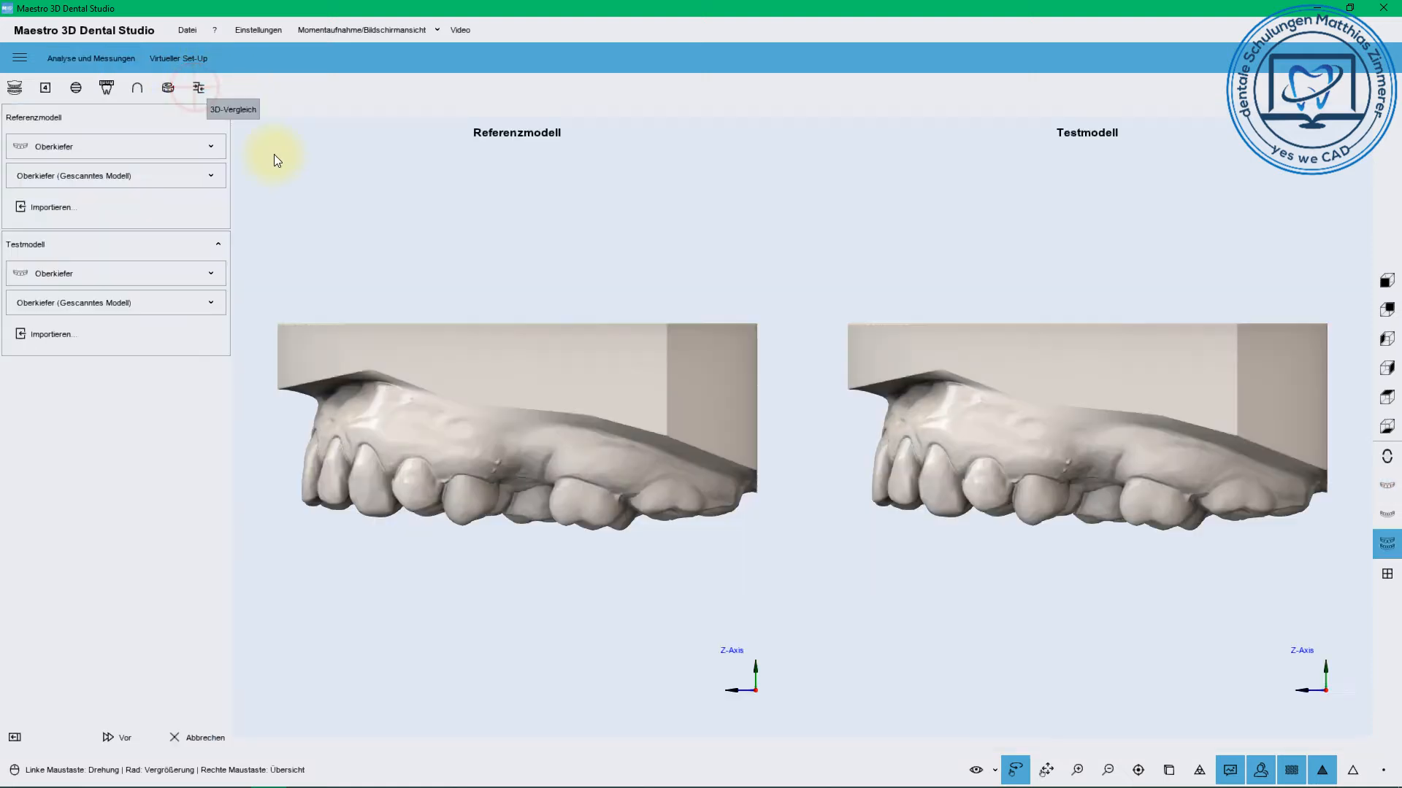
mouse_move(473, 361)
mouse_down()
mouse_move(696, 358)
mouse_move(737, 233)
mouse_up()
drag(932, 350, 1159, 168)
scroll(1159, 167, up, 2)
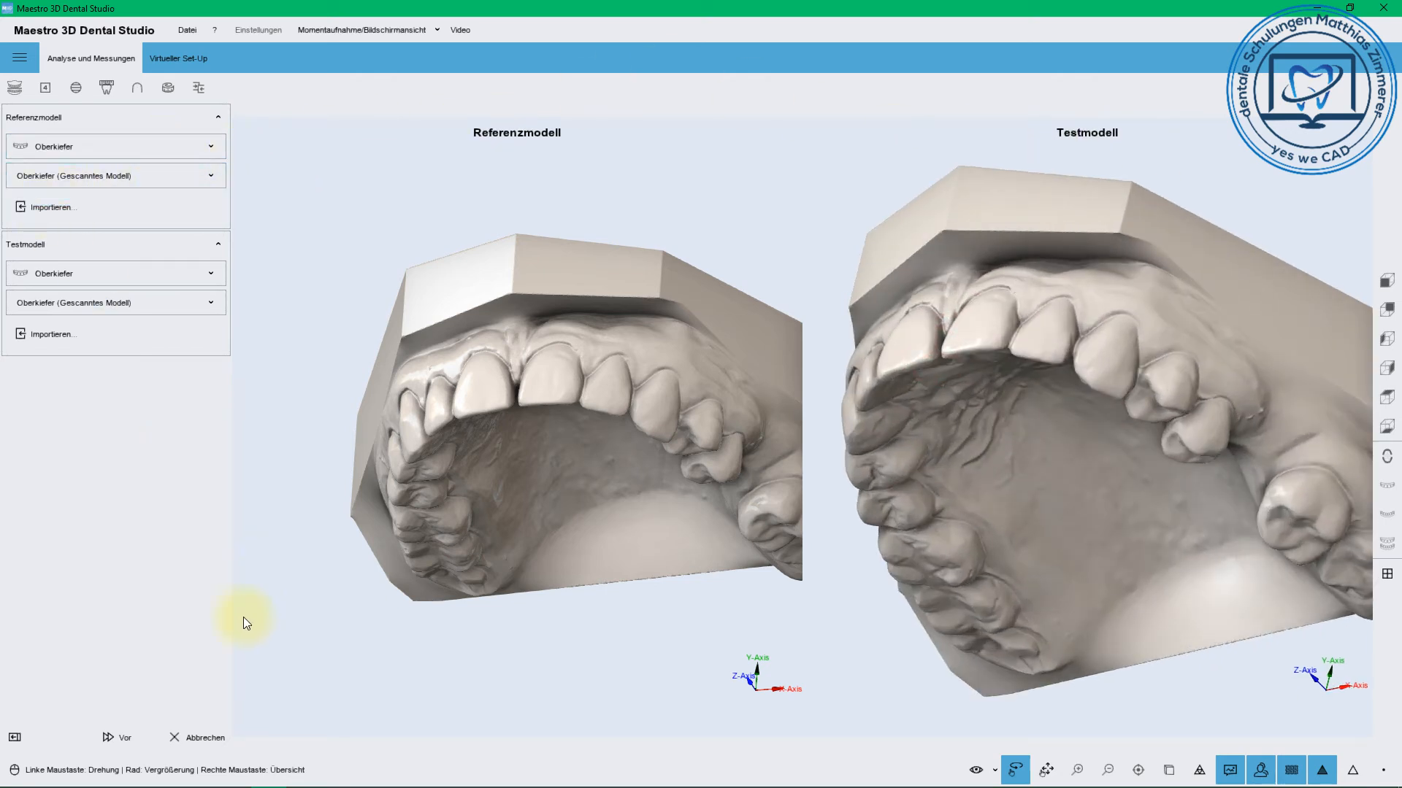
click(123, 738)
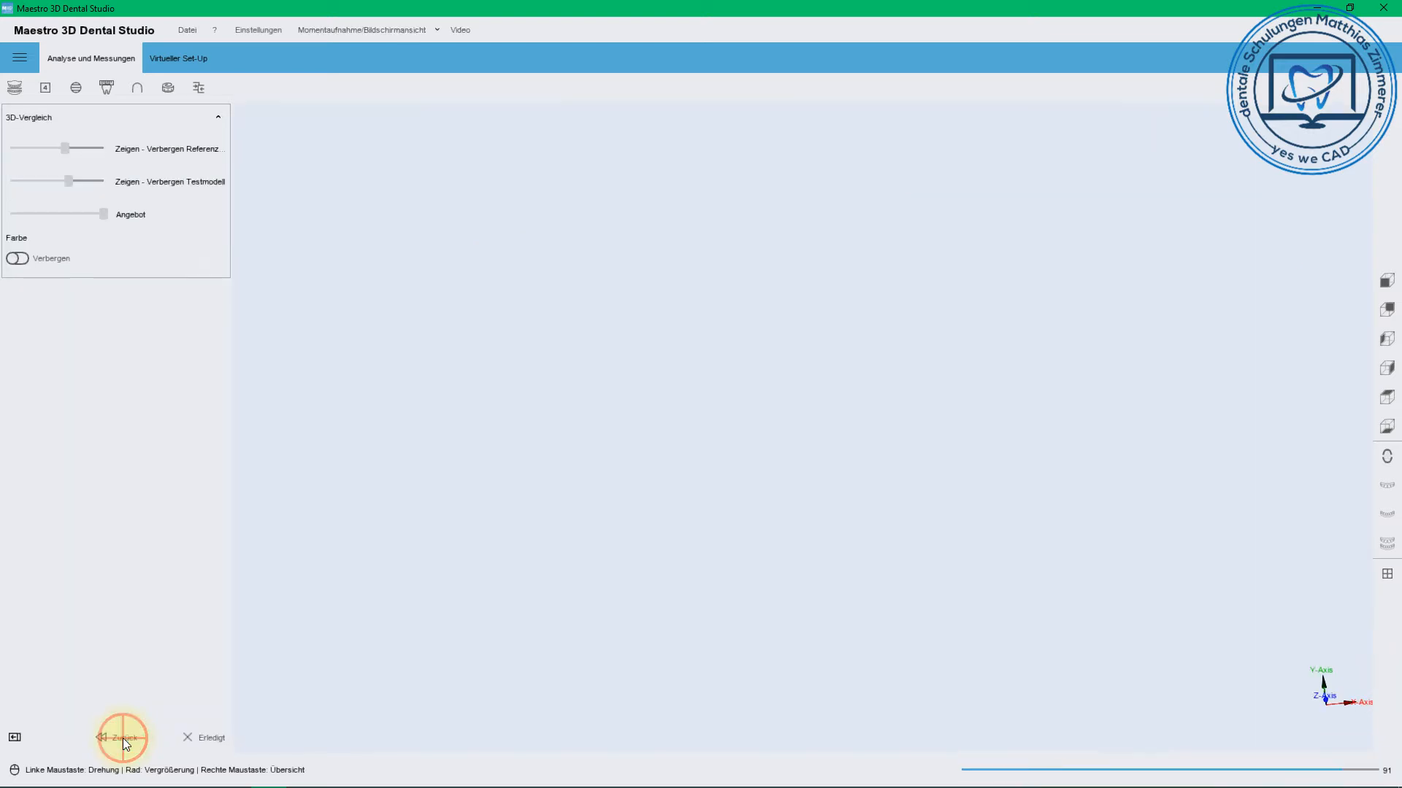
Switch to the virtual set-up module and close the 3D comparison after viewing the superimposed models
click(178, 58)
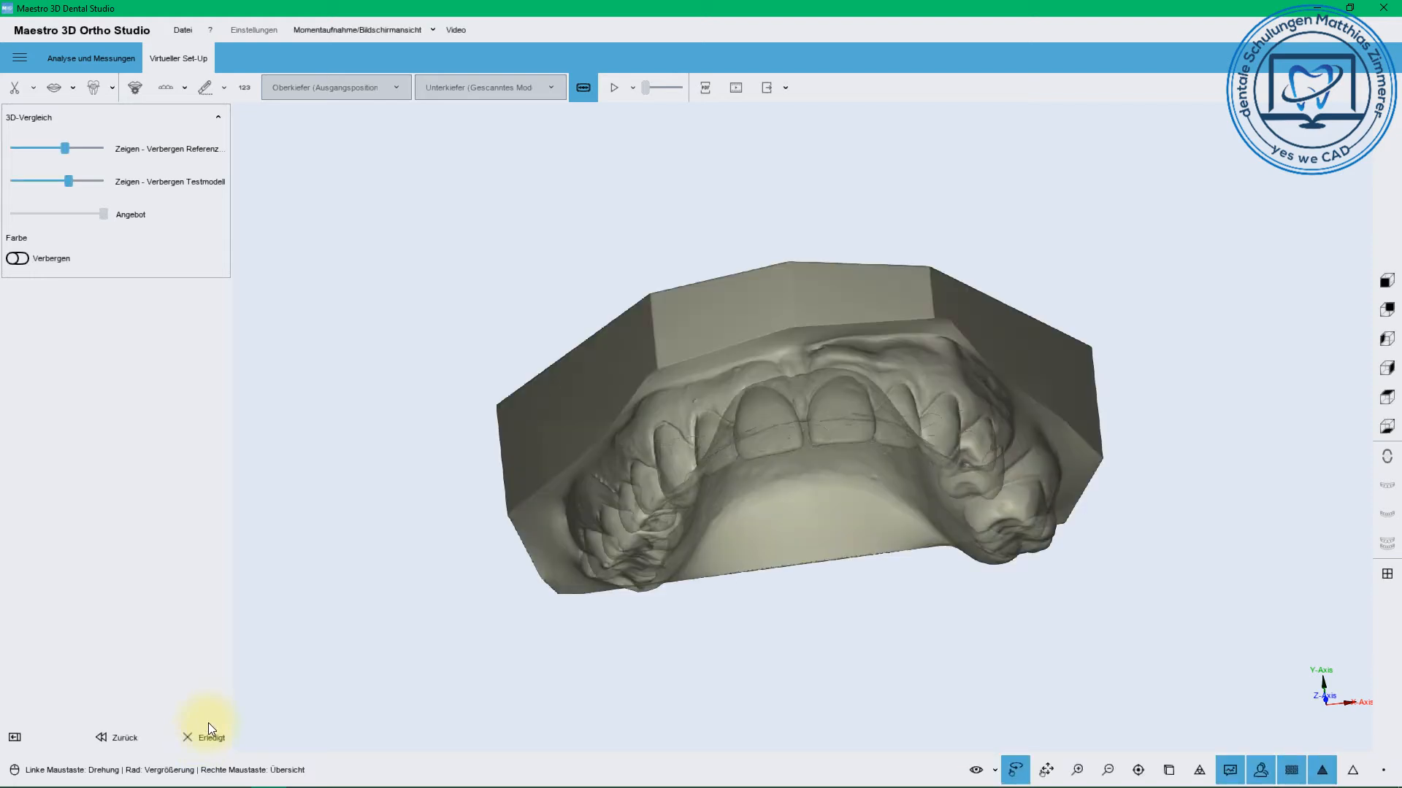
drag(690, 424, 718, 223)
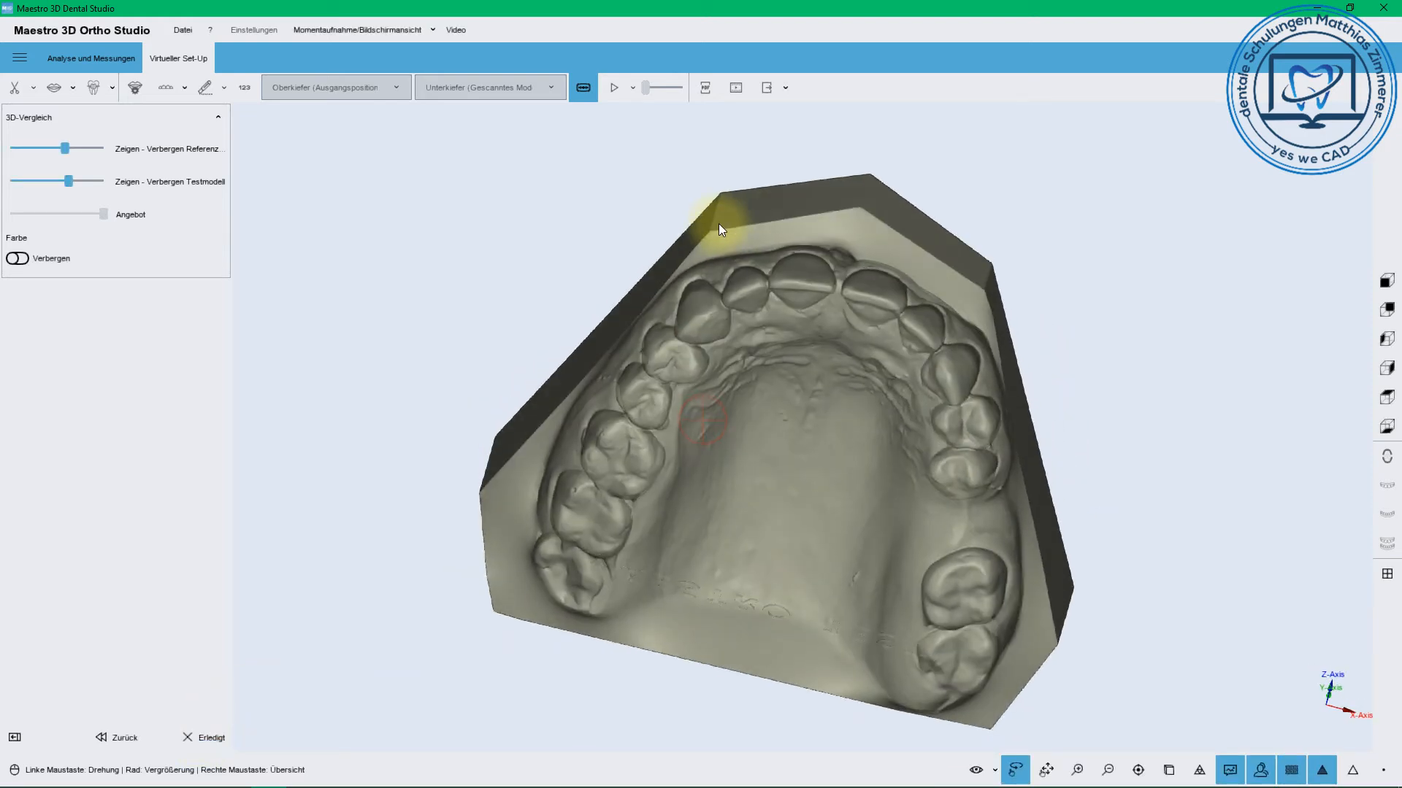
click(221, 736)
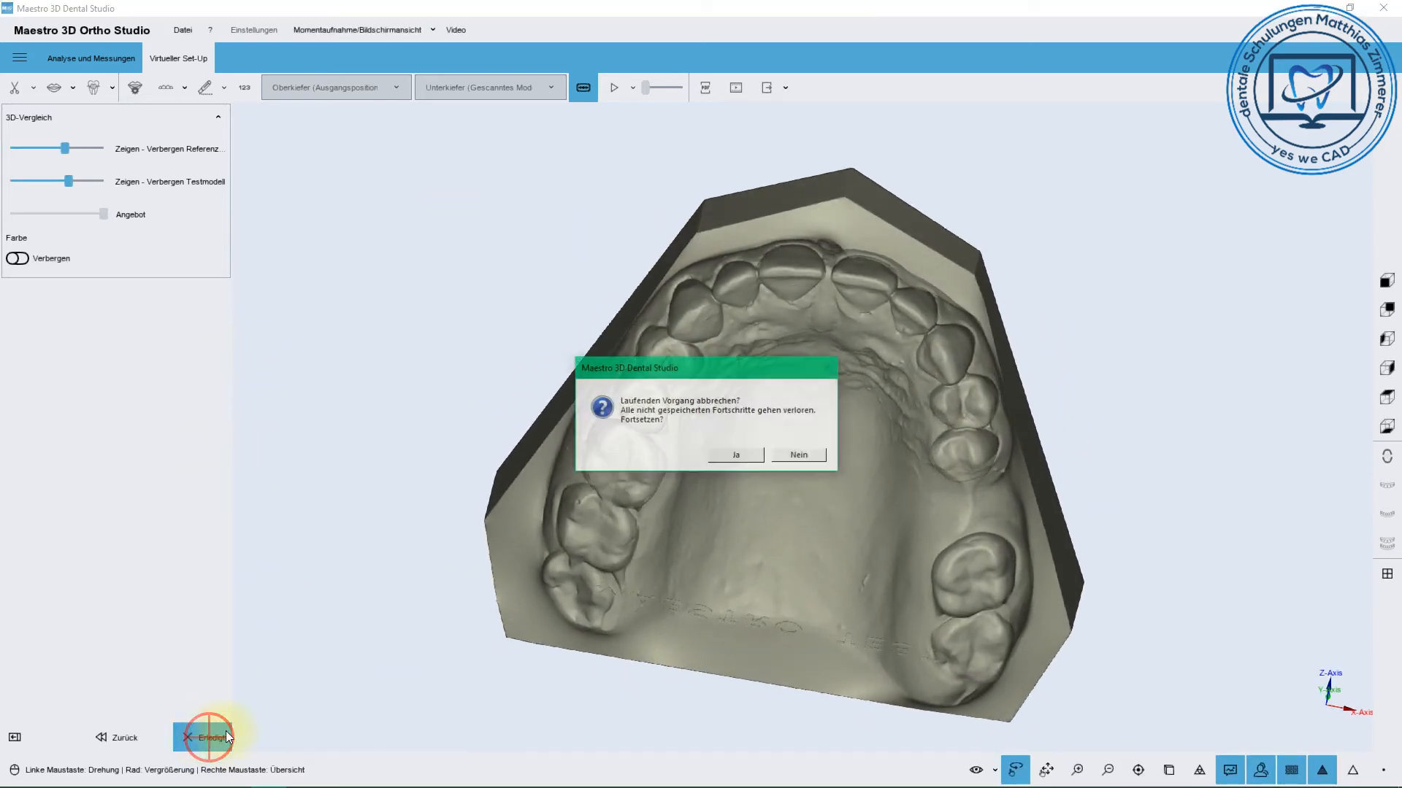
click(737, 450)
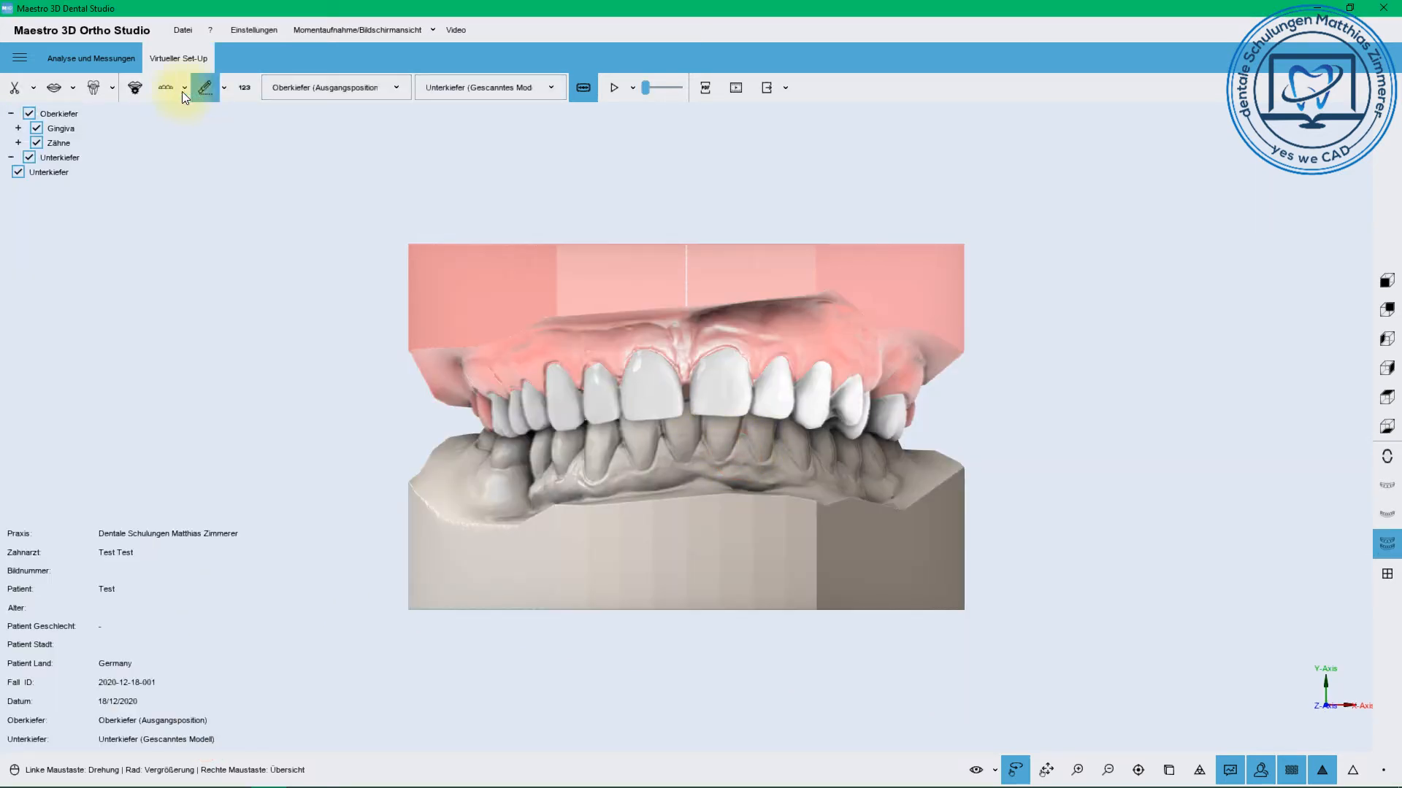
Open the virtual set-up for both jaws and look through its layer, tooth movement, attachment and penetration settings
click(33, 87)
click(224, 265)
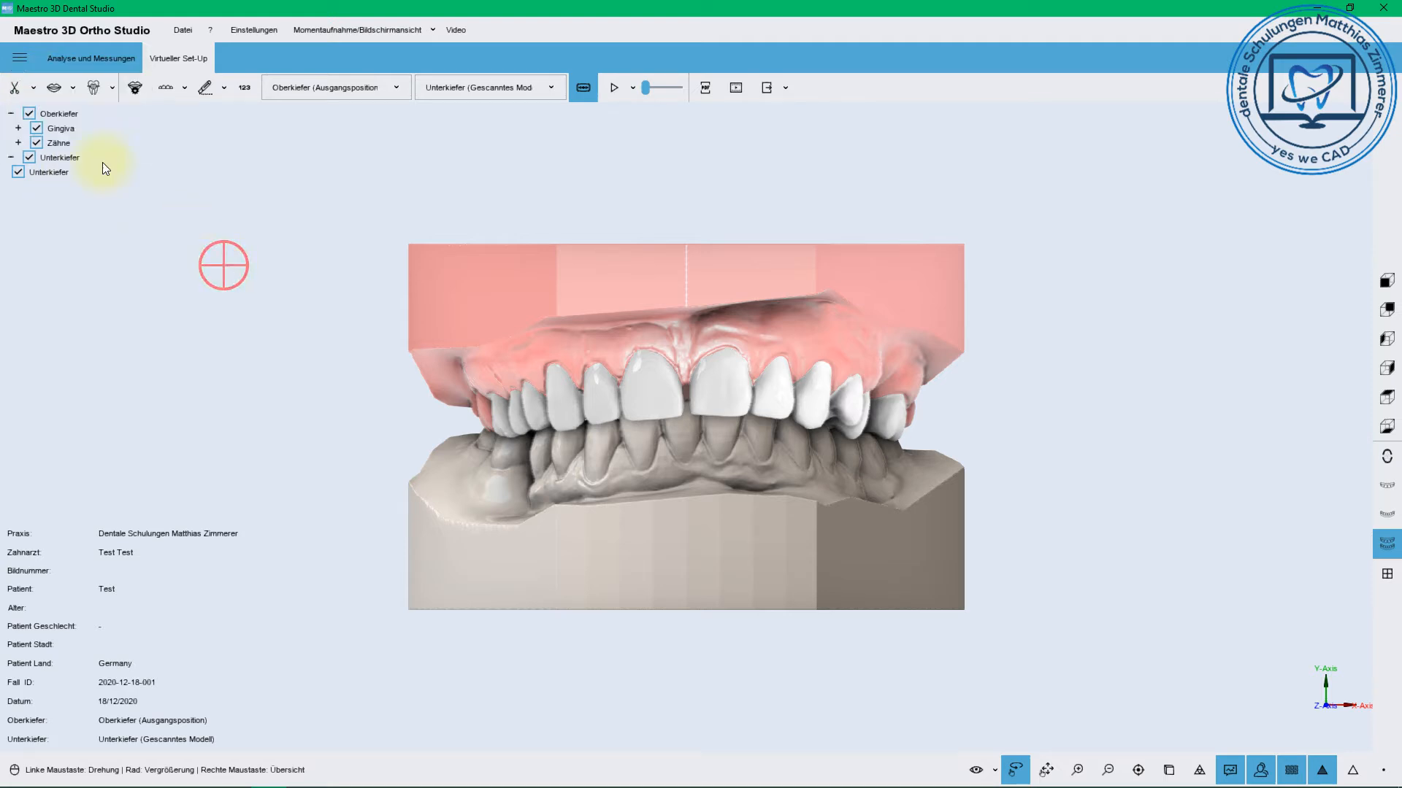
click(72, 89)
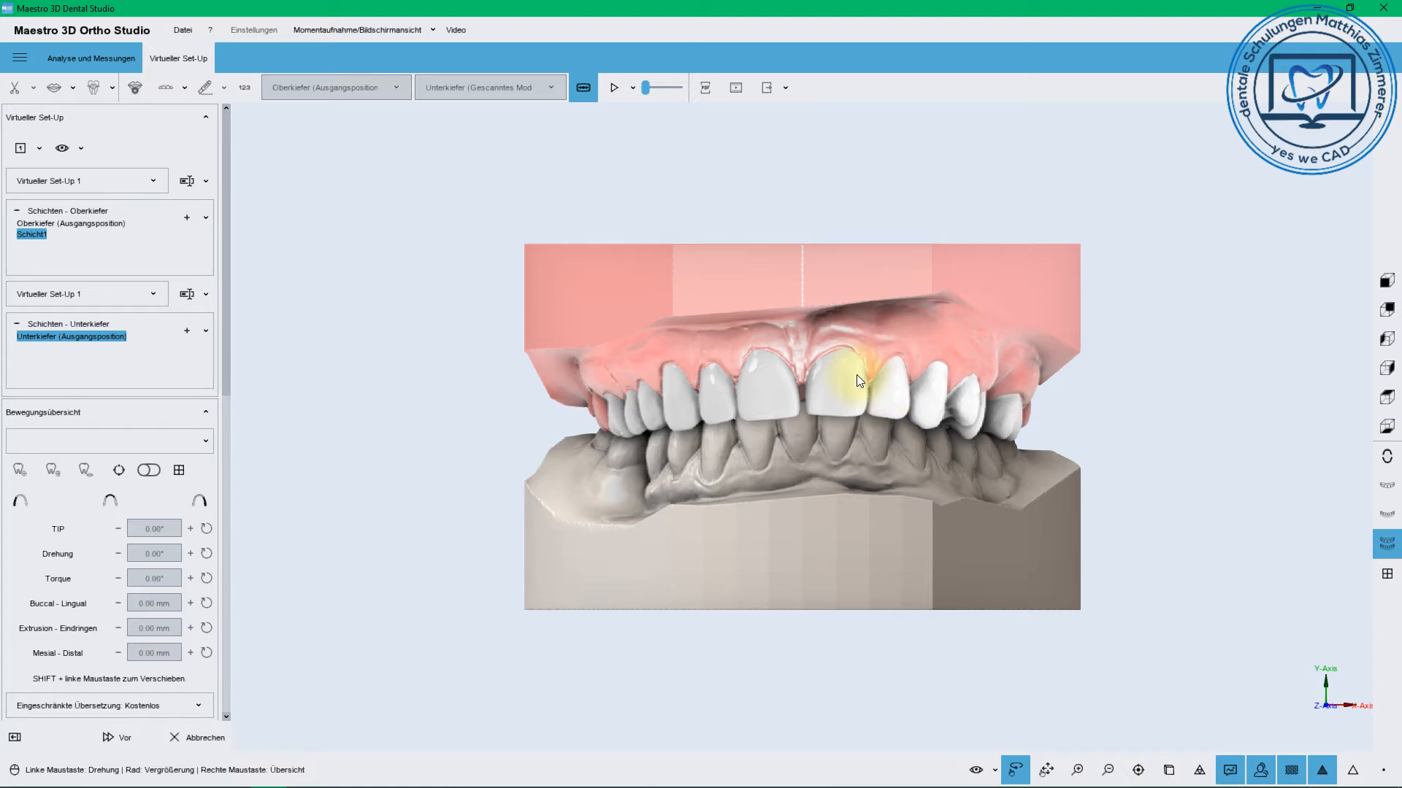
scroll(829, 396, up, 5)
scroll(829, 397, up, 2)
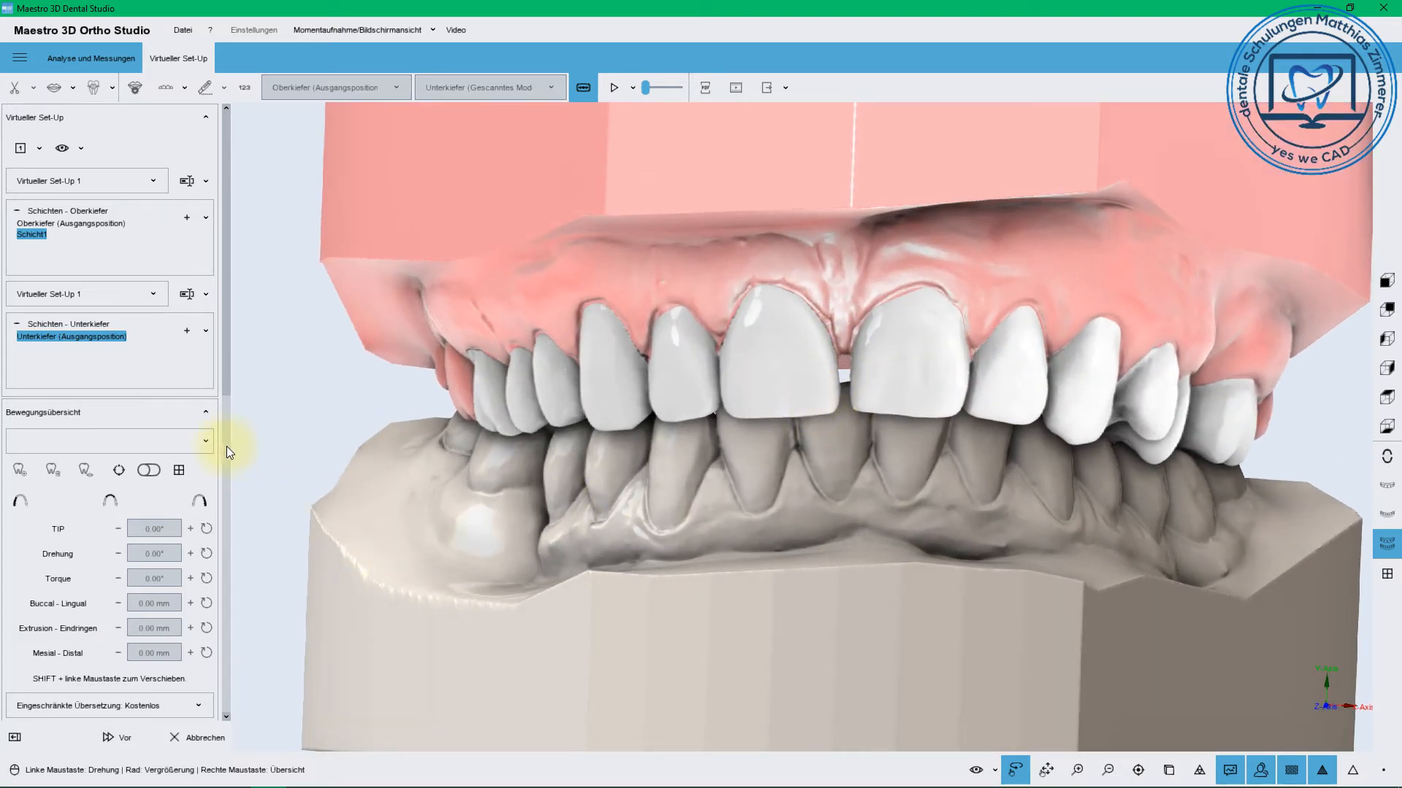
scroll(227, 445, down, 10)
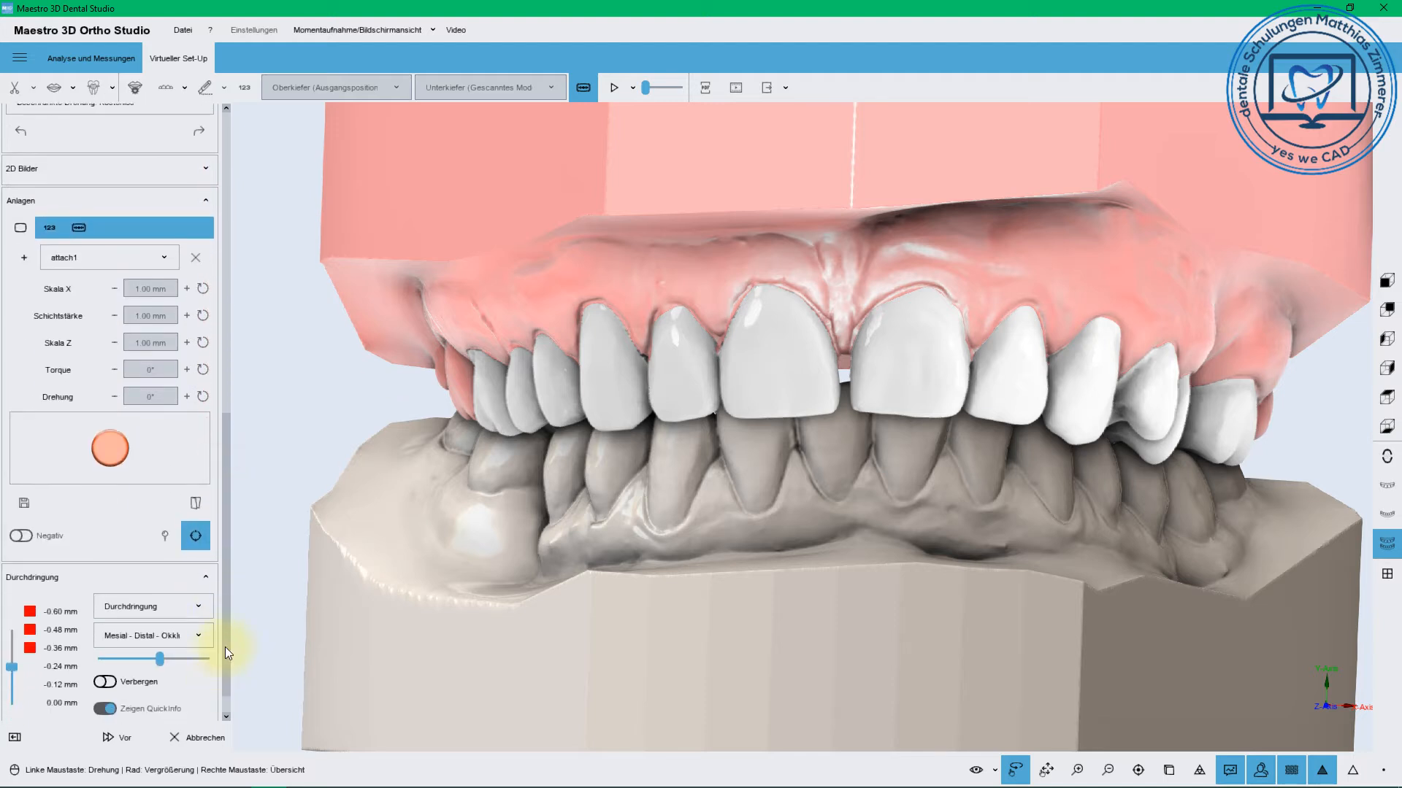
drag(224, 646, 267, 176)
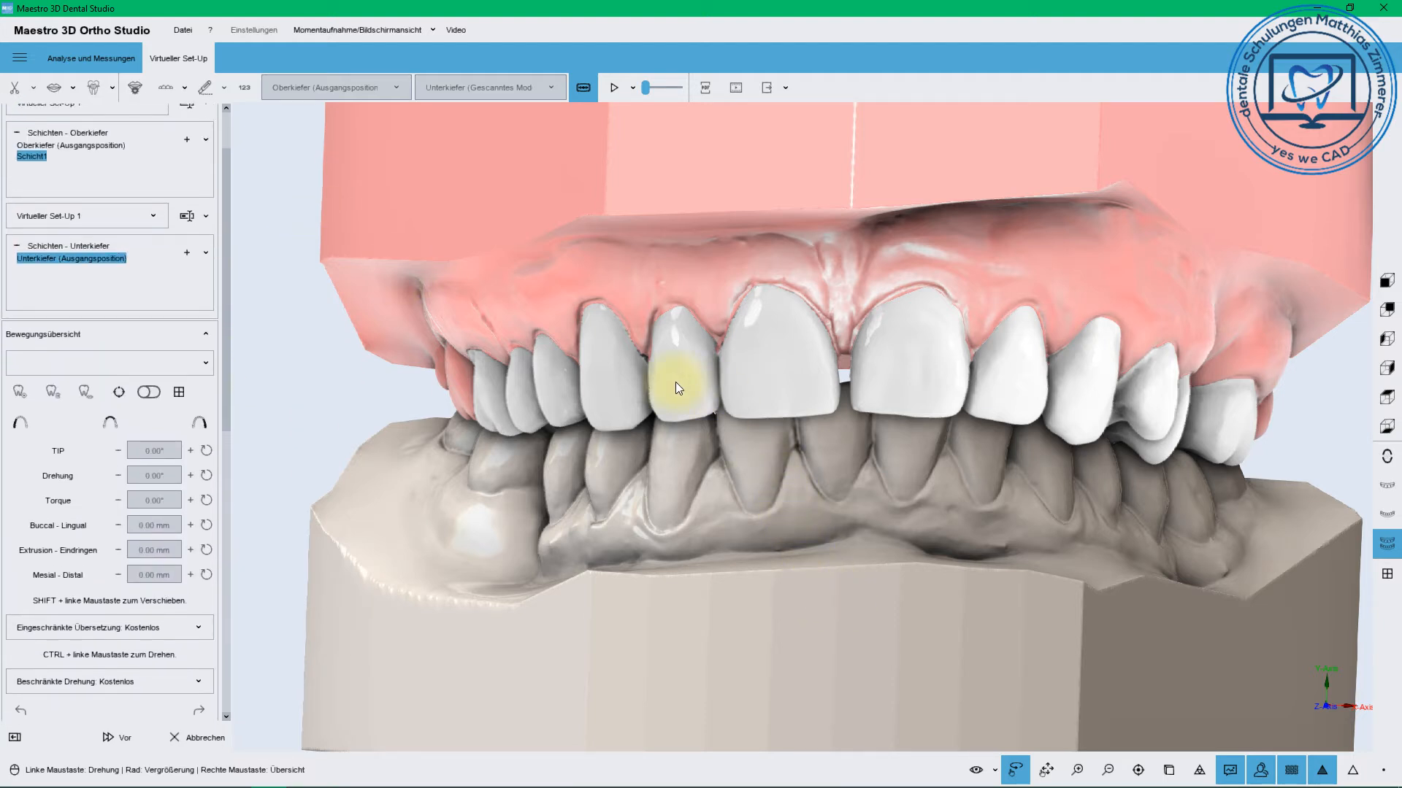
Look through the virtual set-up's plane and axis display options and its screen division options
drag(226, 371, 238, 232)
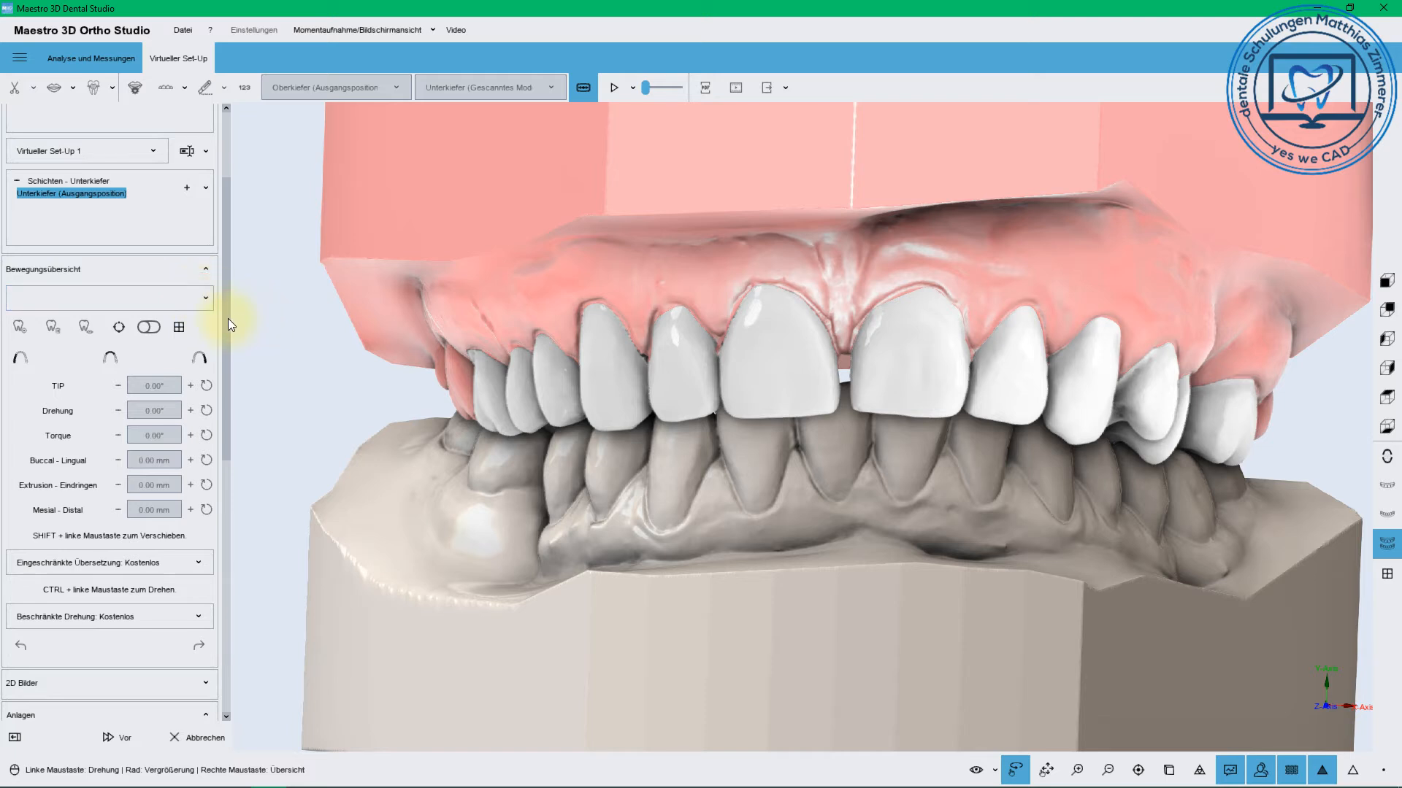
scroll(228, 290, up, 5)
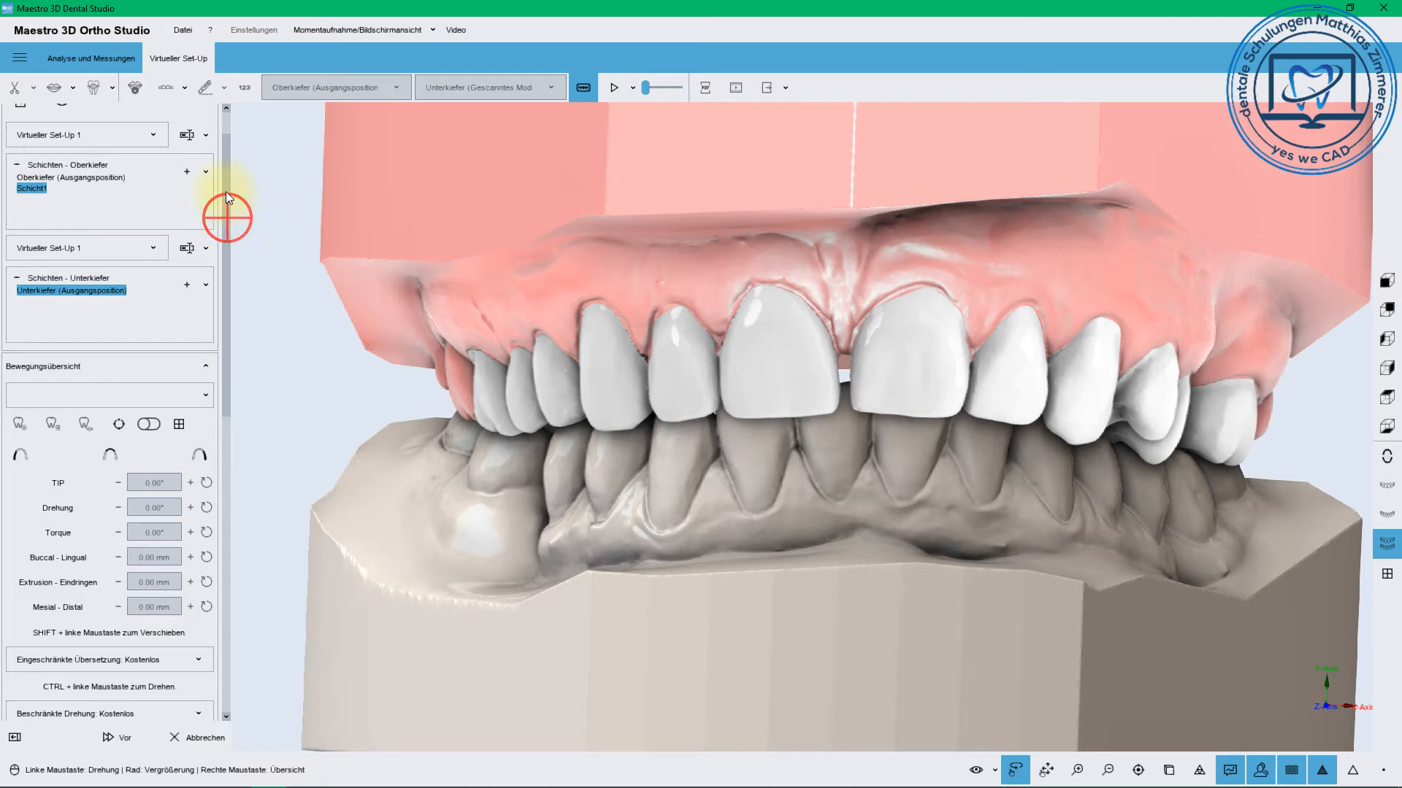
scroll(223, 175, up, 3)
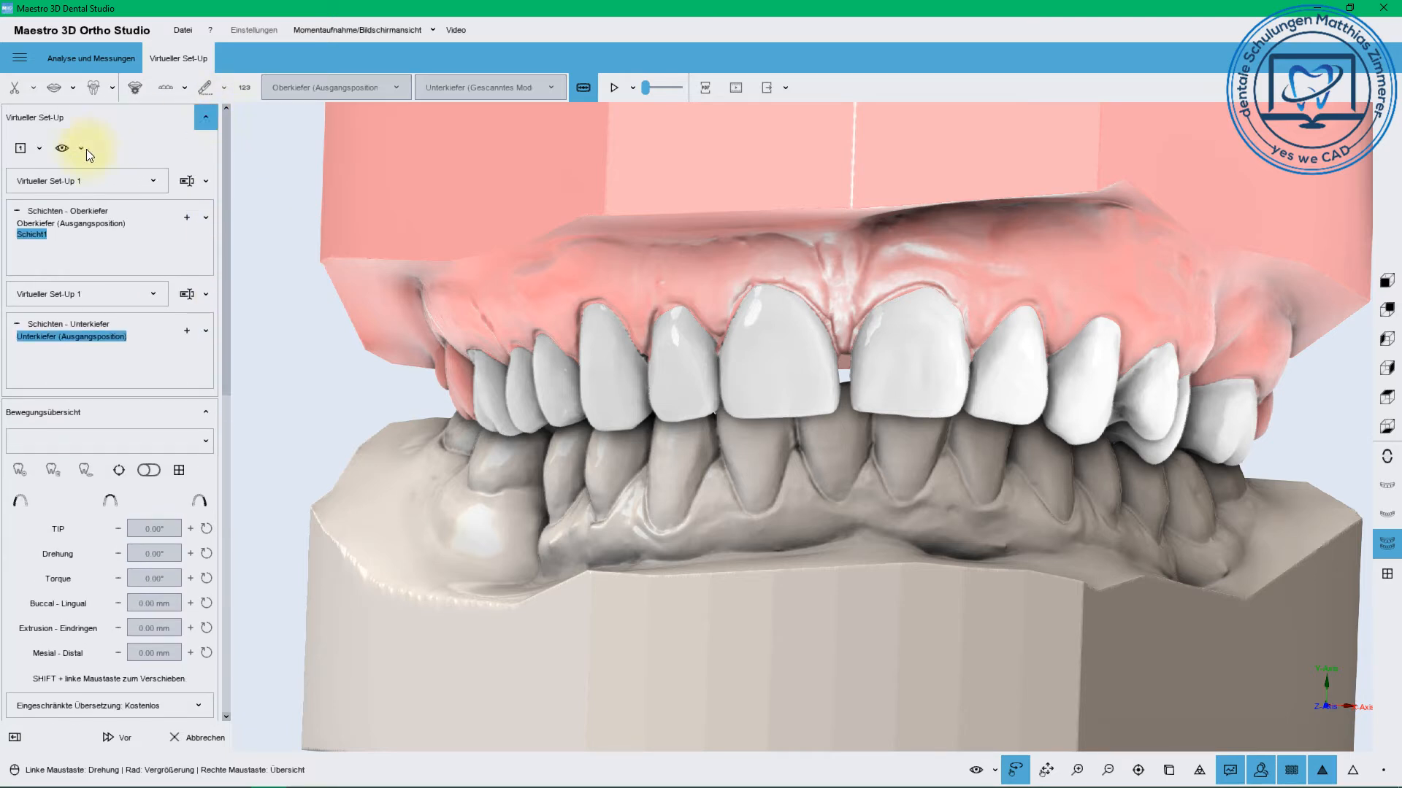
click(82, 147)
click(37, 147)
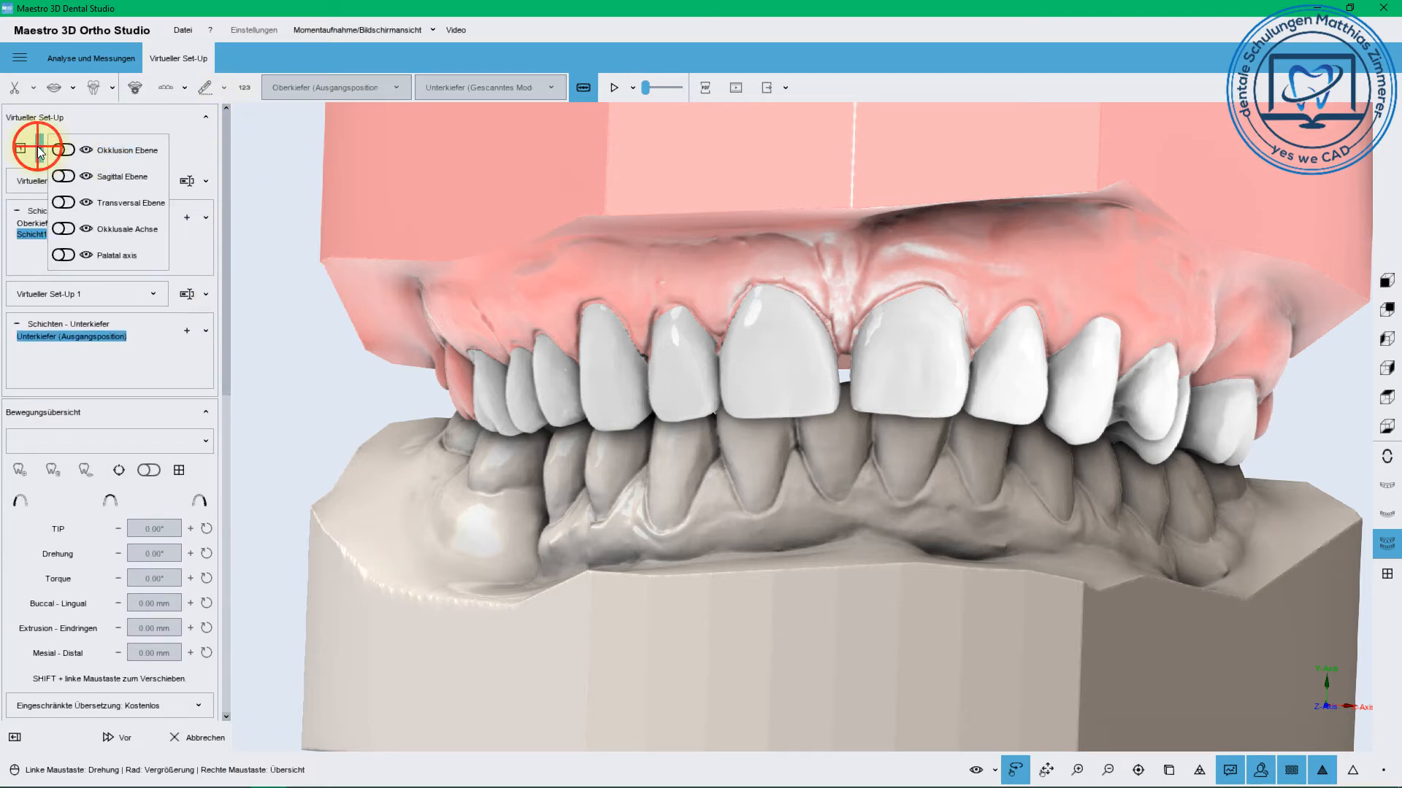
click(186, 134)
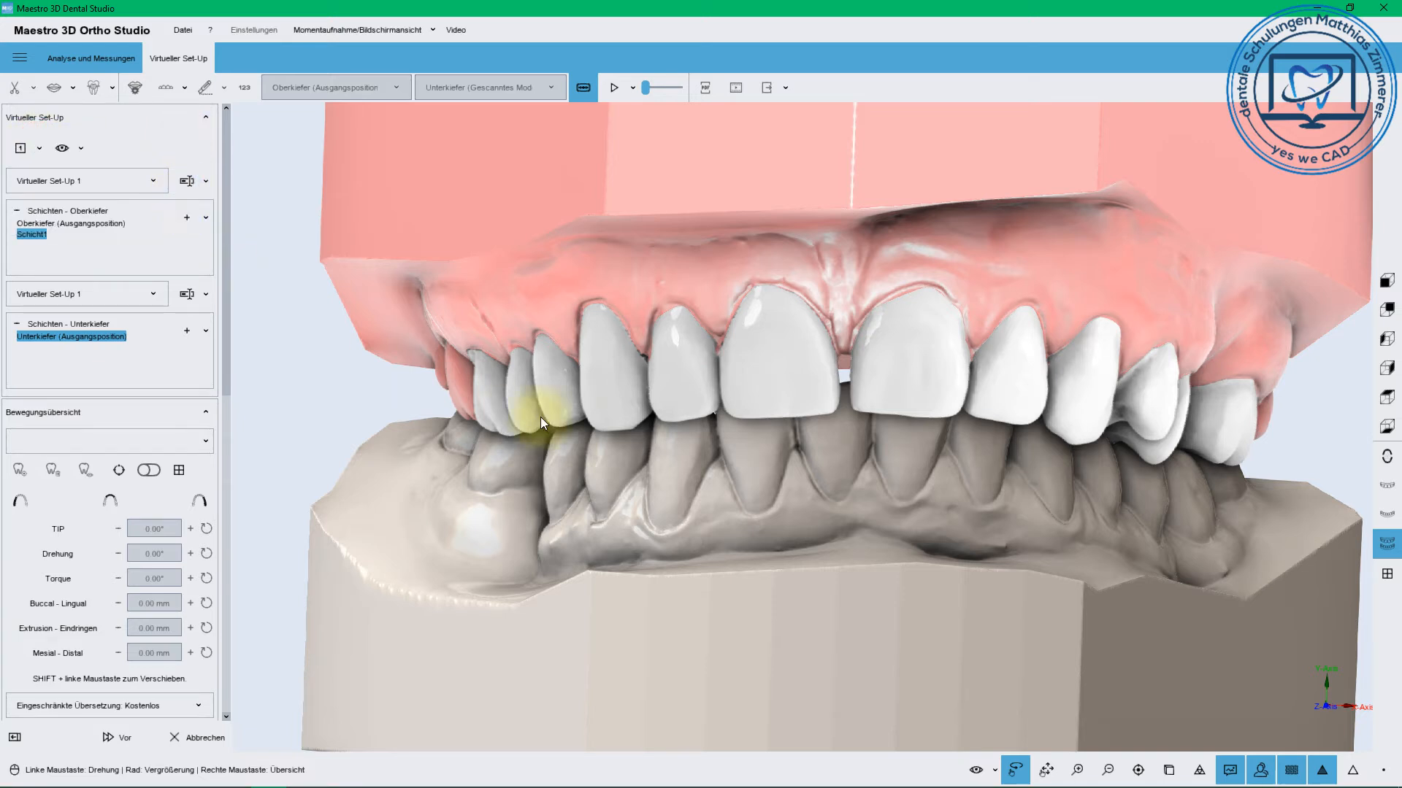
Examine the context options of tooth 13 and the object visibility lists for the upper, lower and both jaws
right_click(616, 396)
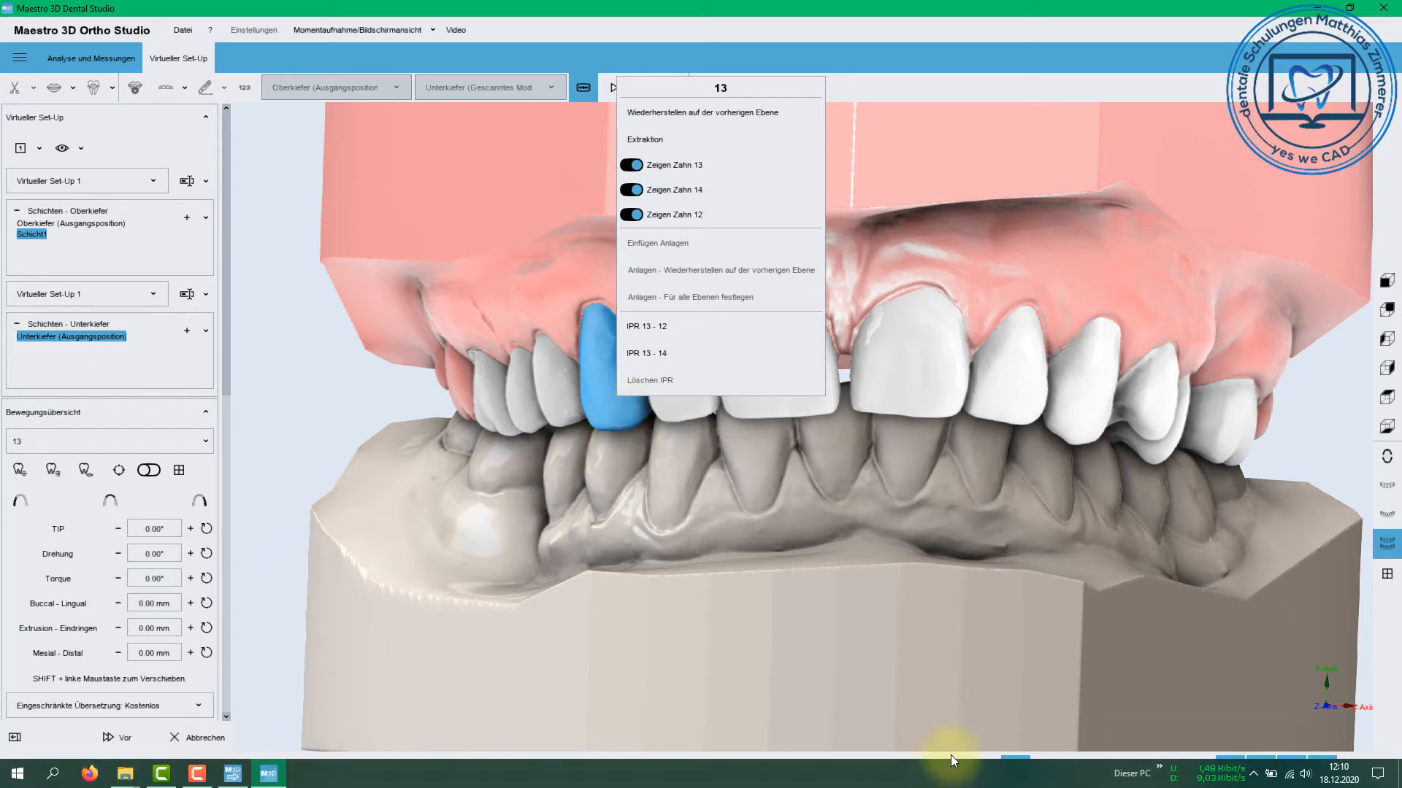
click(997, 773)
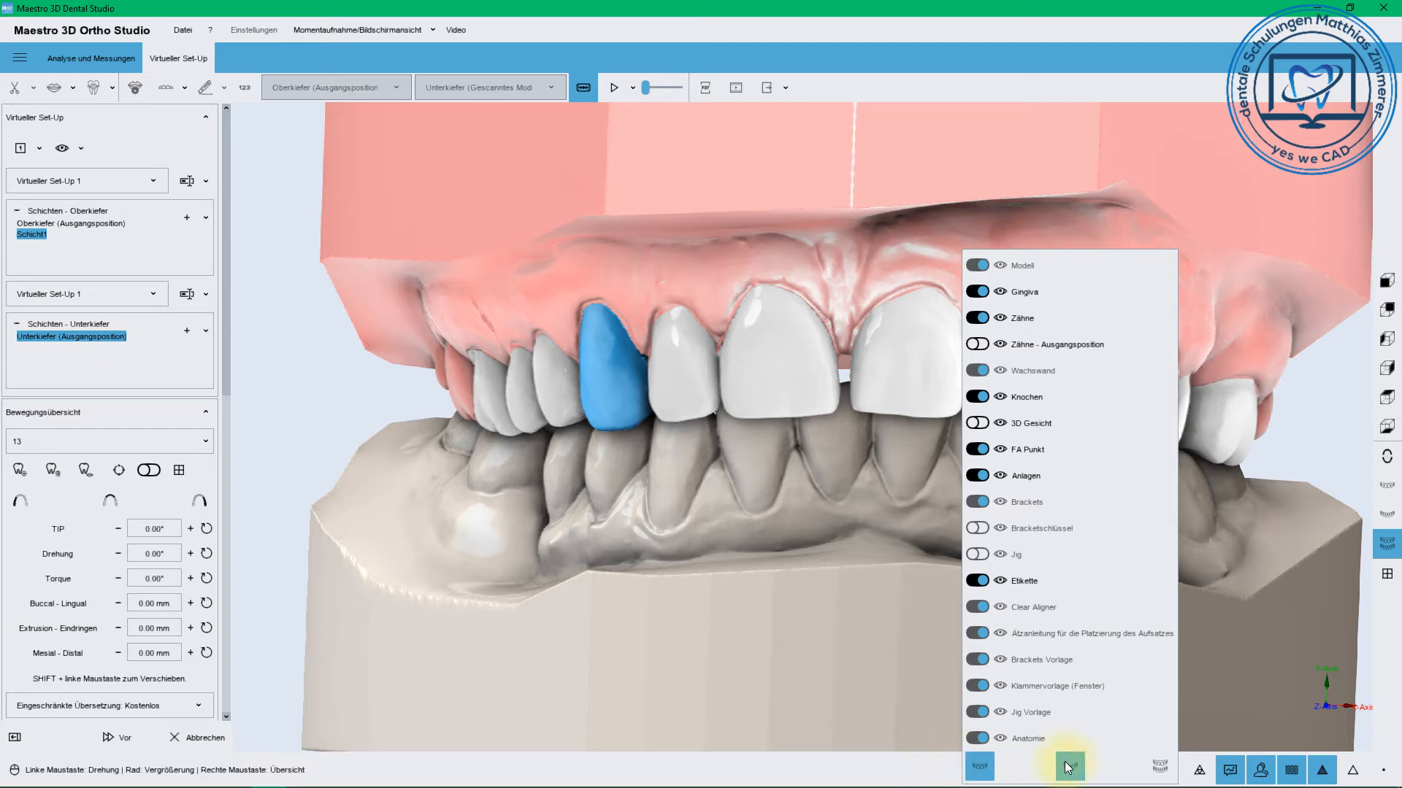
click(1072, 766)
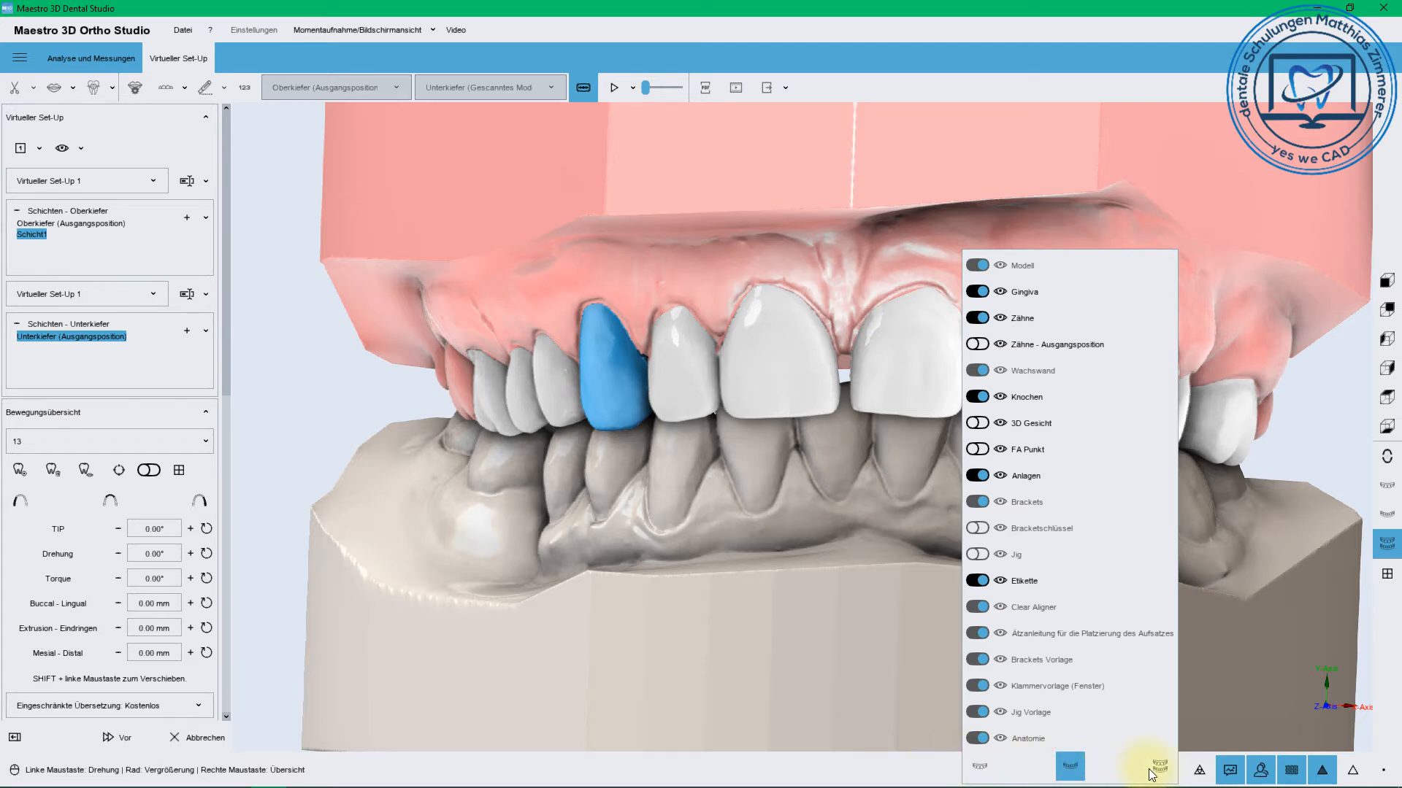
click(979, 766)
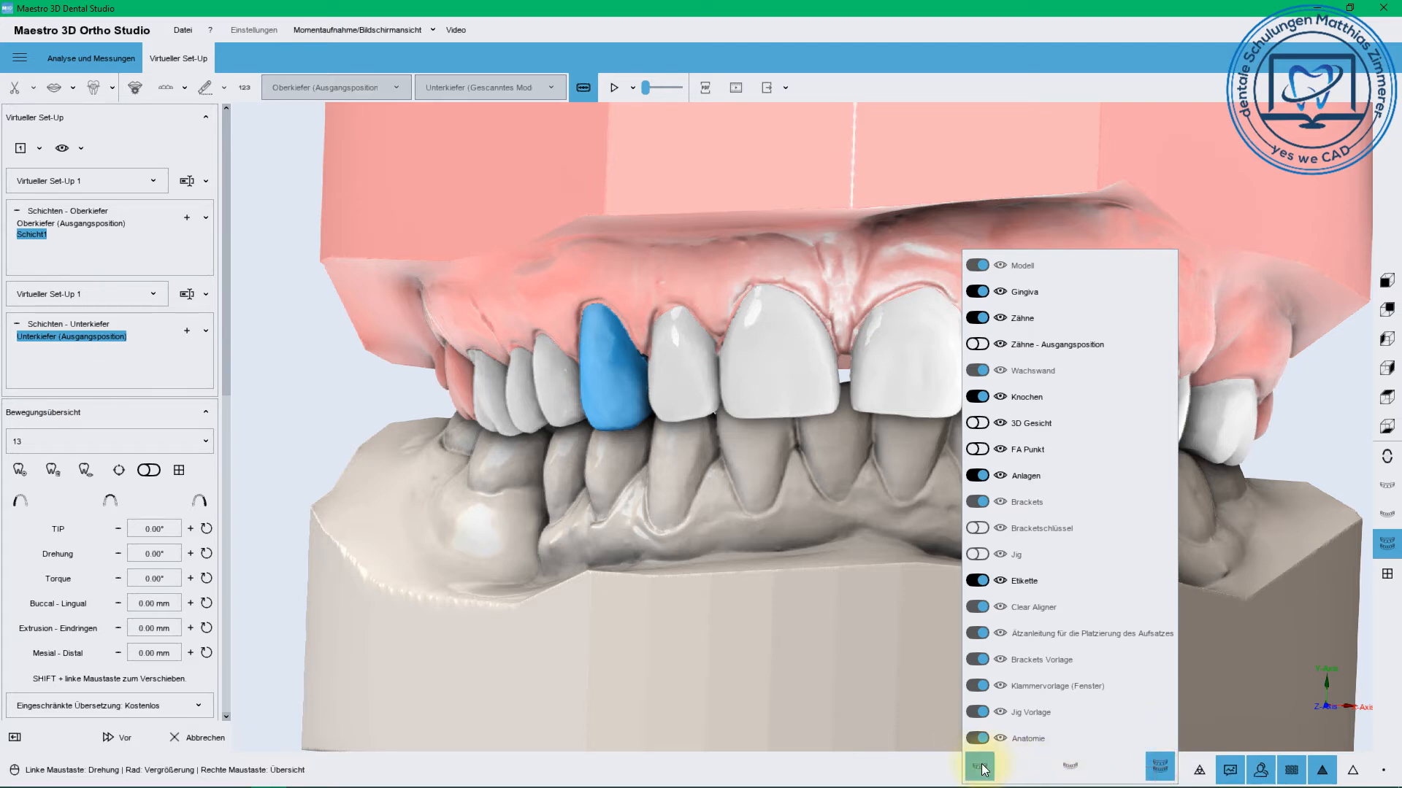
click(938, 765)
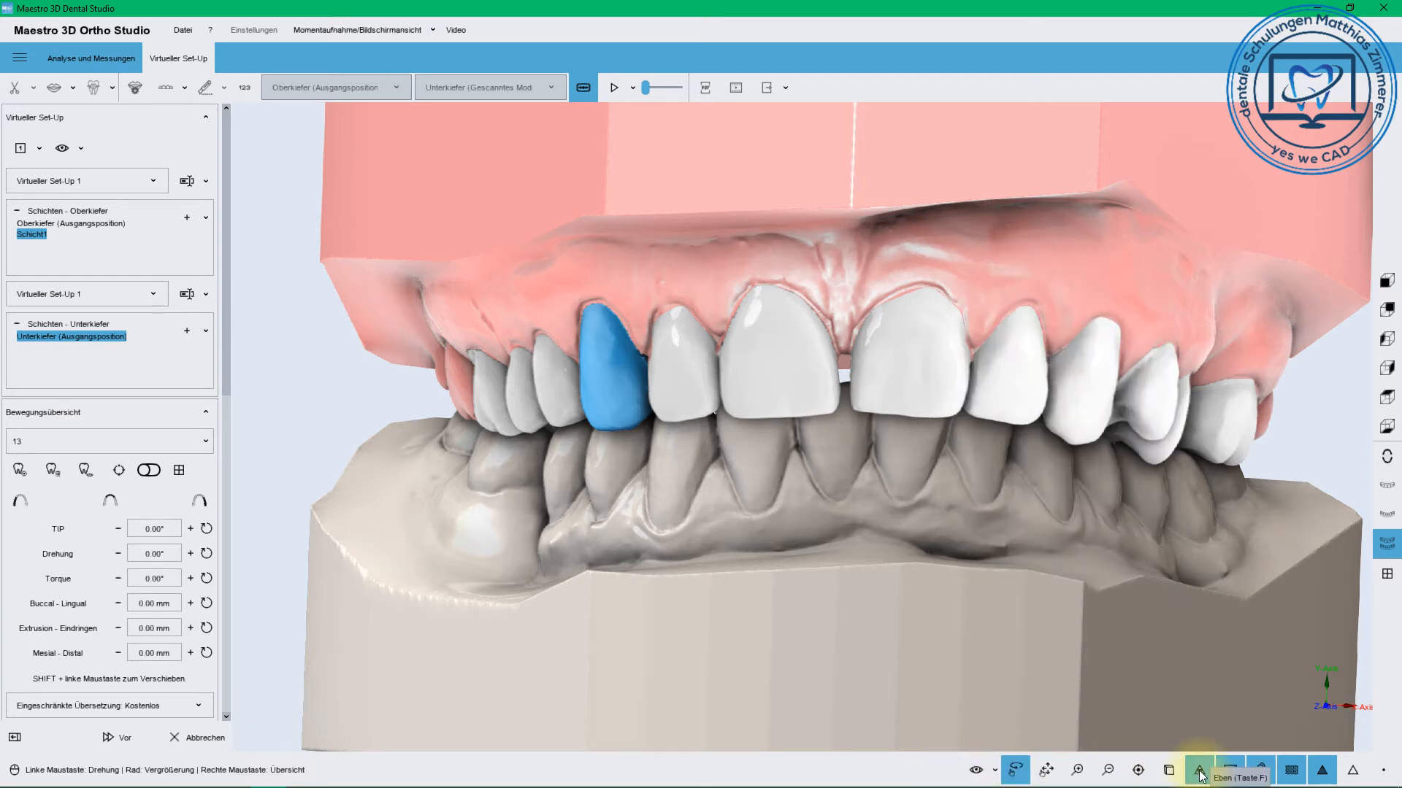
Compare the models with flat shading on and off and with perspective projection on and off
click(1201, 776)
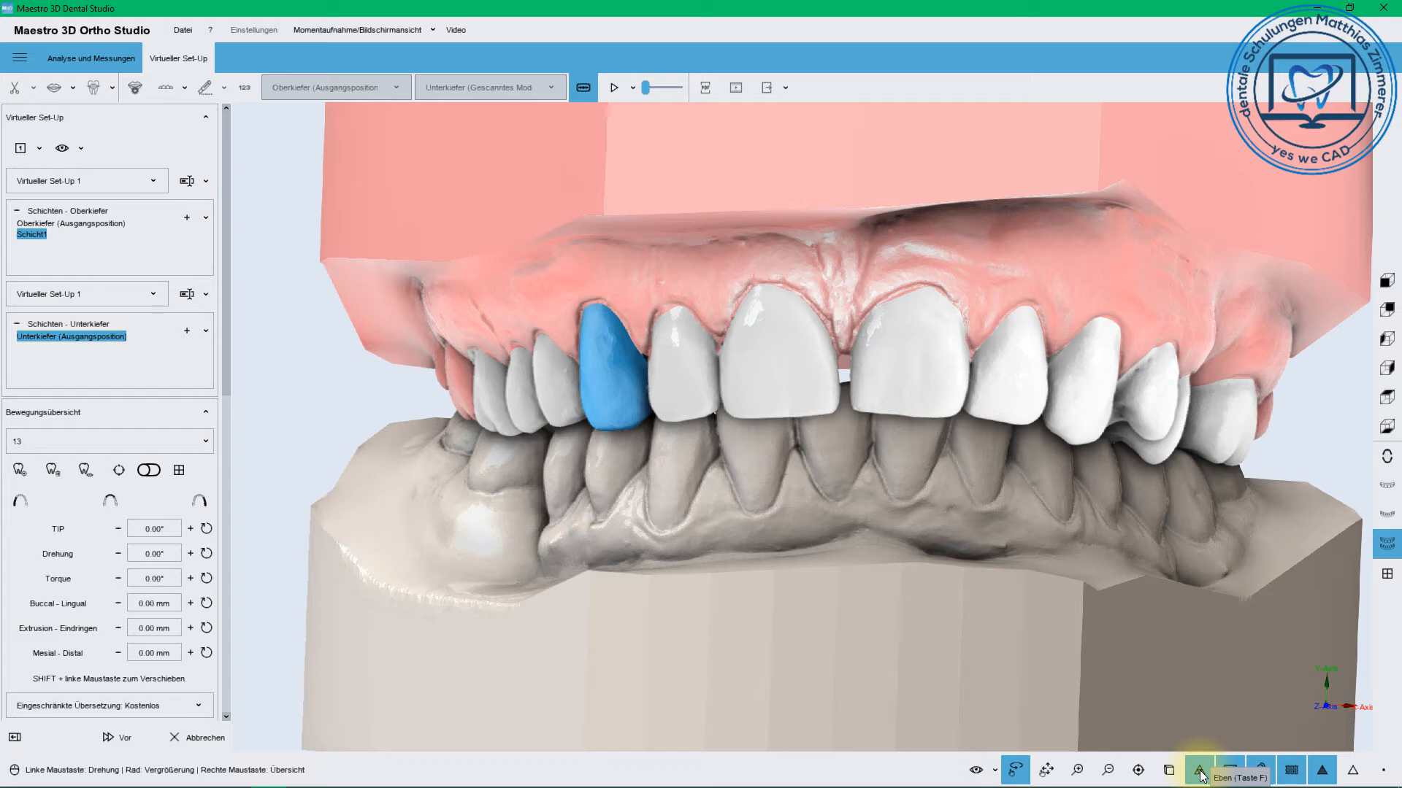
click(1201, 775)
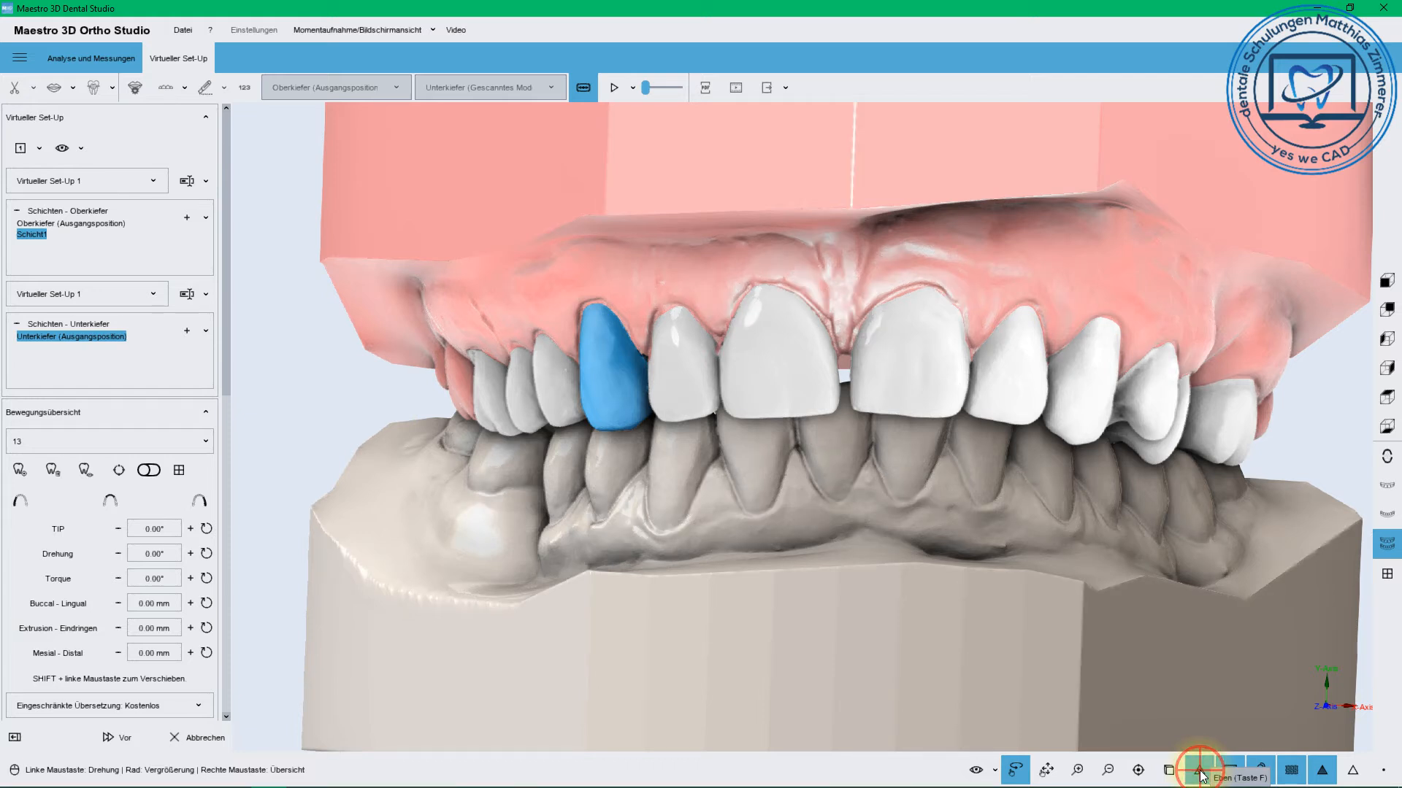
click(1201, 775)
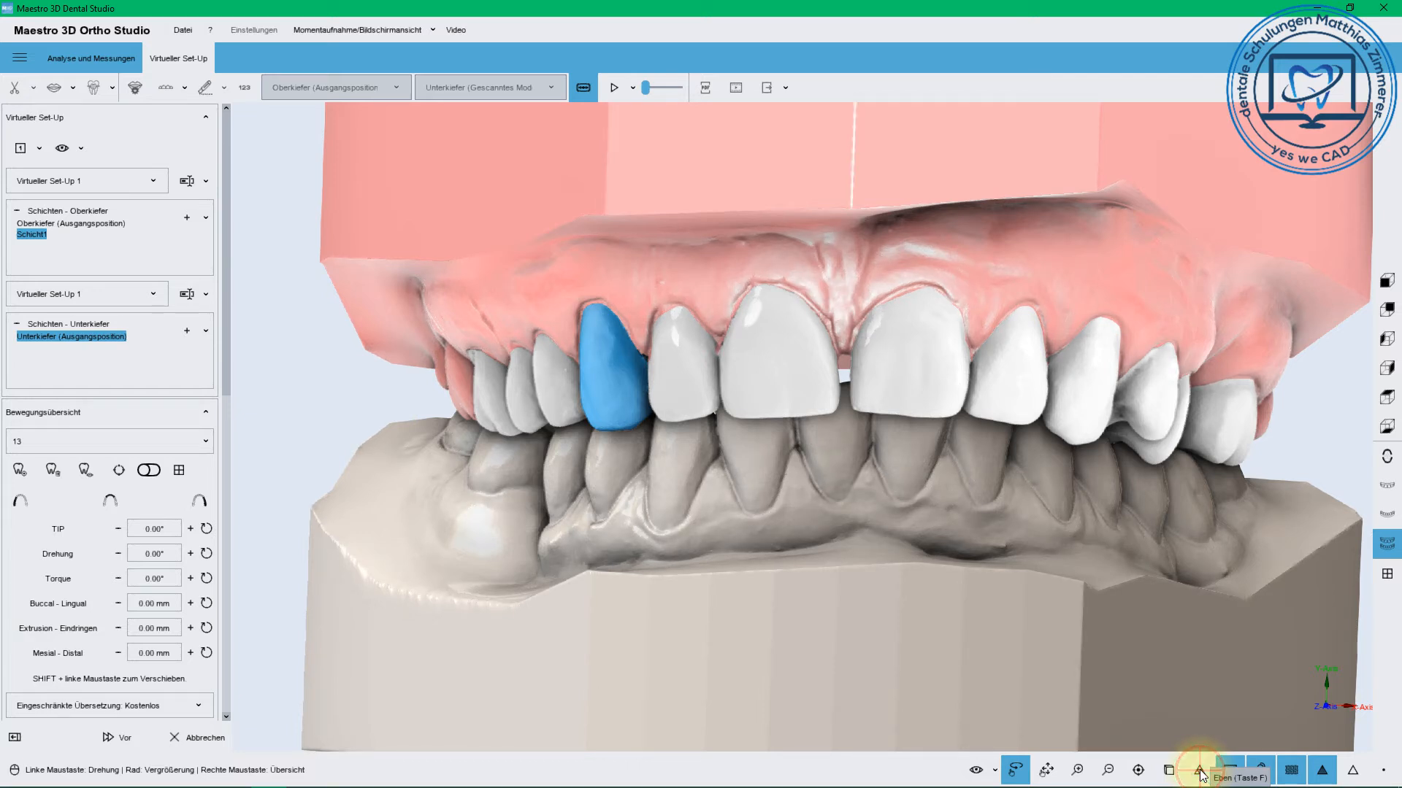
click(1201, 775)
click(1201, 775)
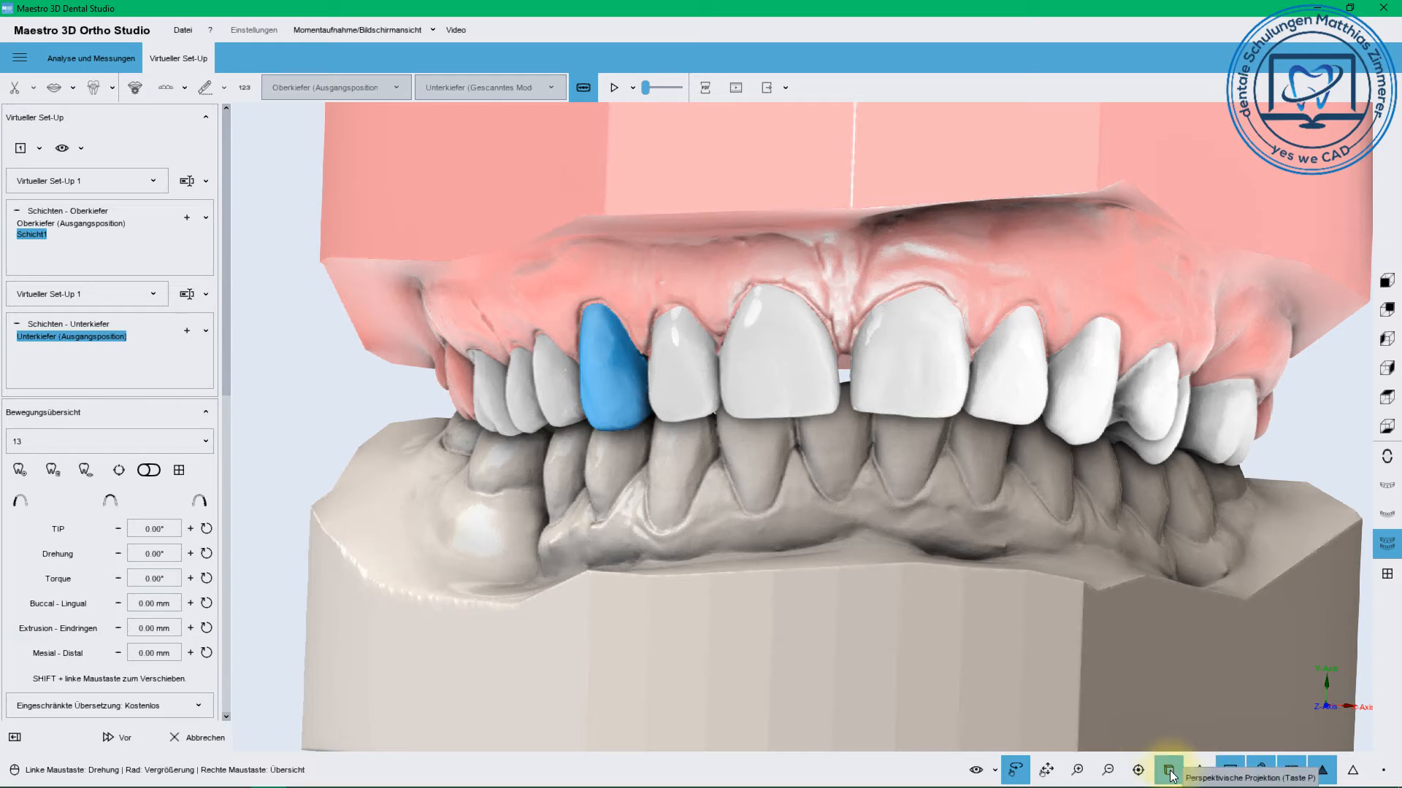
click(1169, 773)
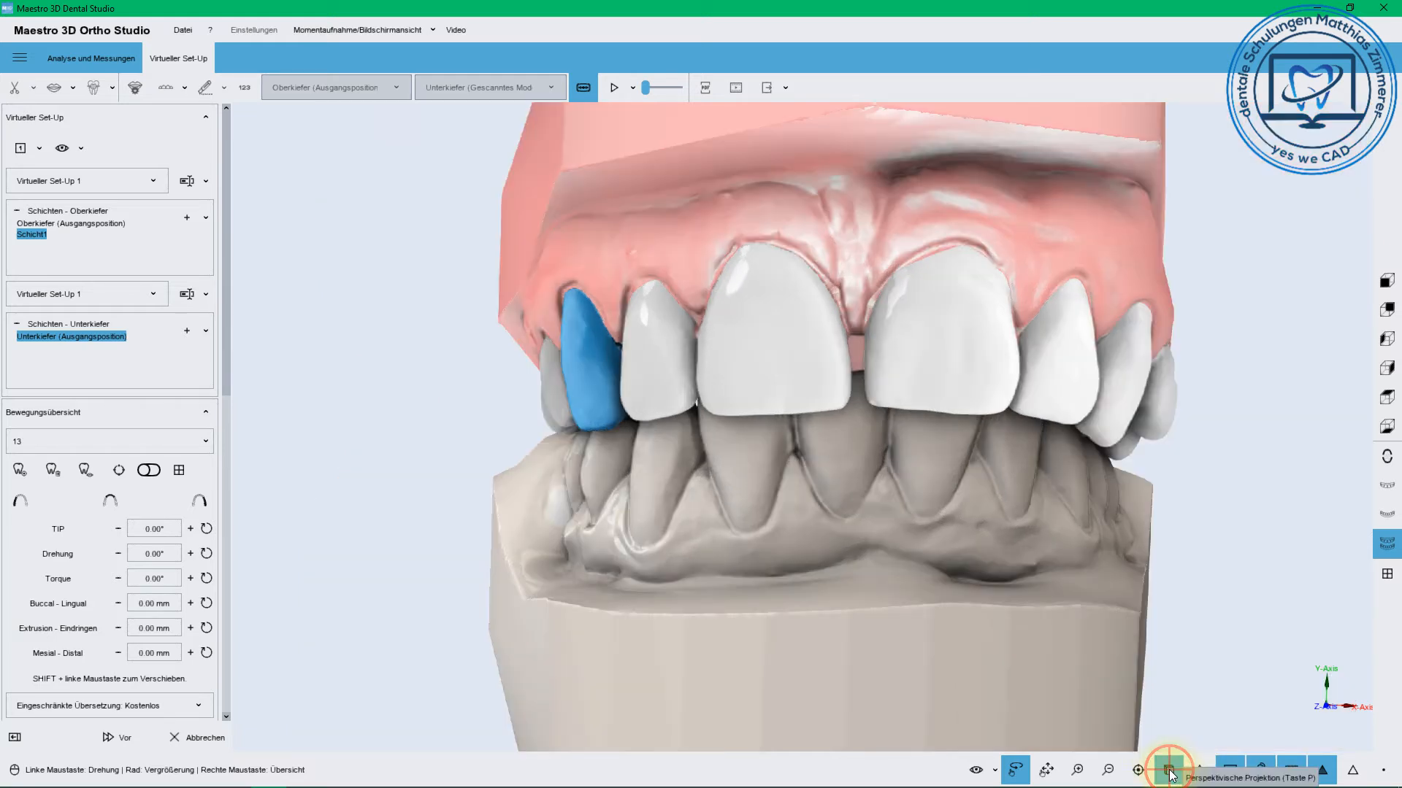
click(1169, 772)
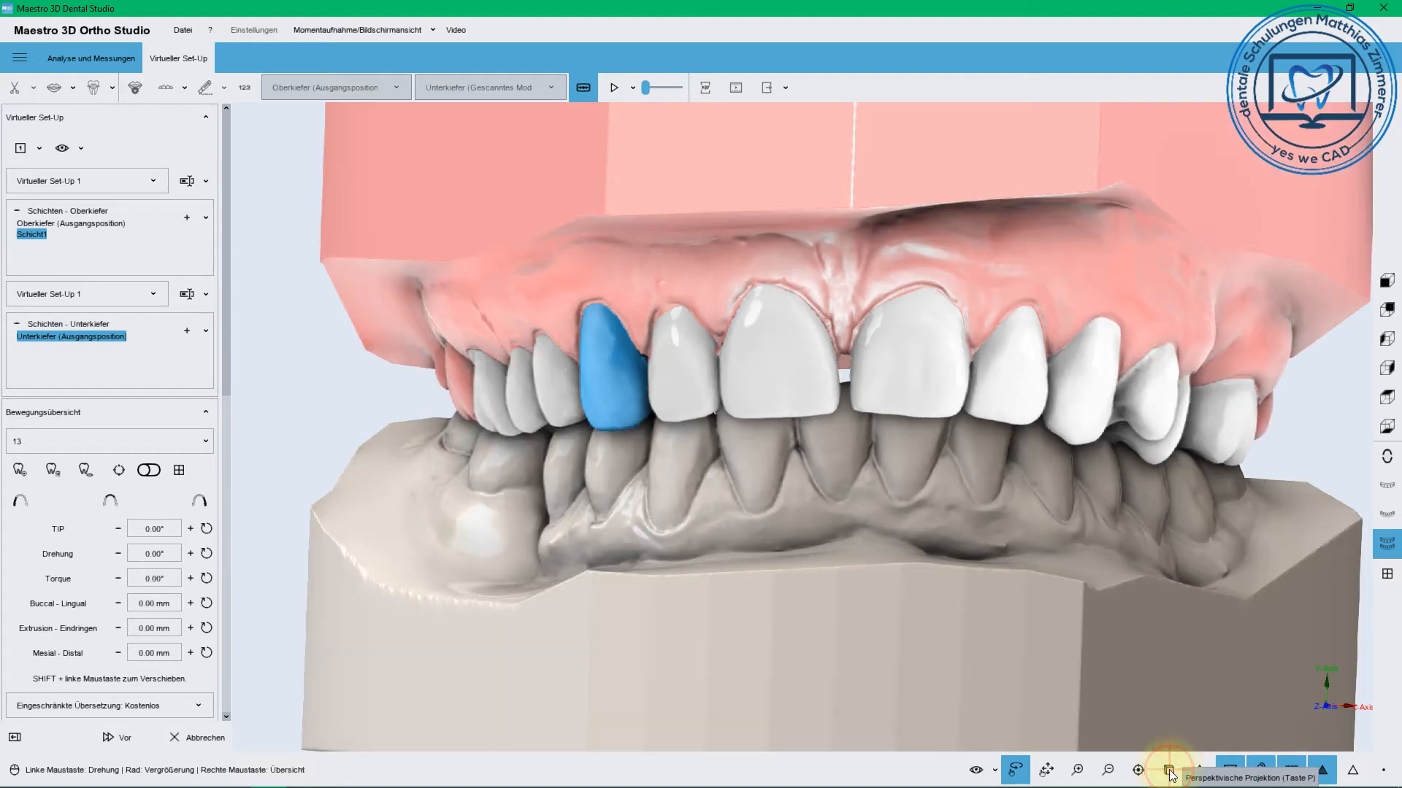
Reset the view of both jaws and switch briefly to touchscreen pan mode before returning to rotation mode
click(1137, 771)
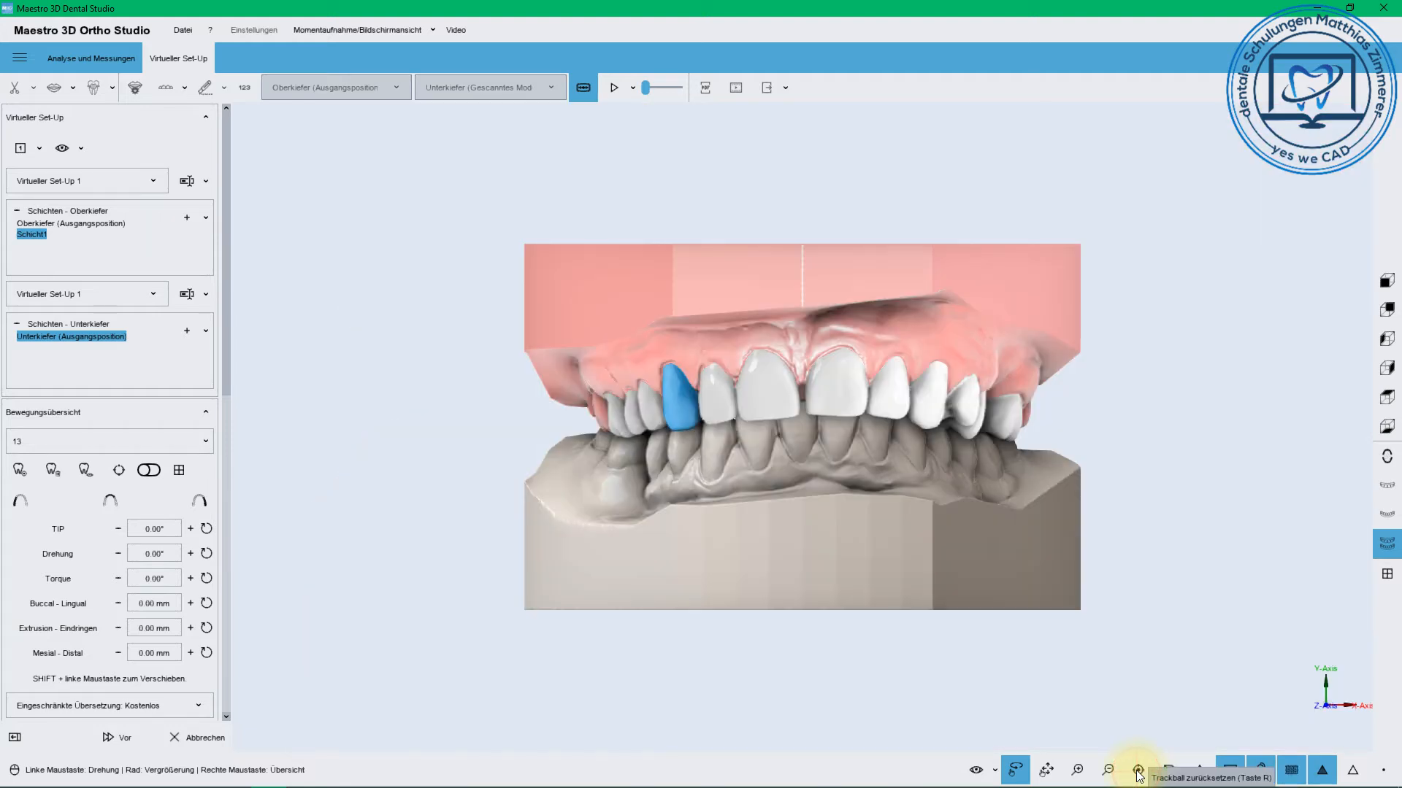
click(1047, 771)
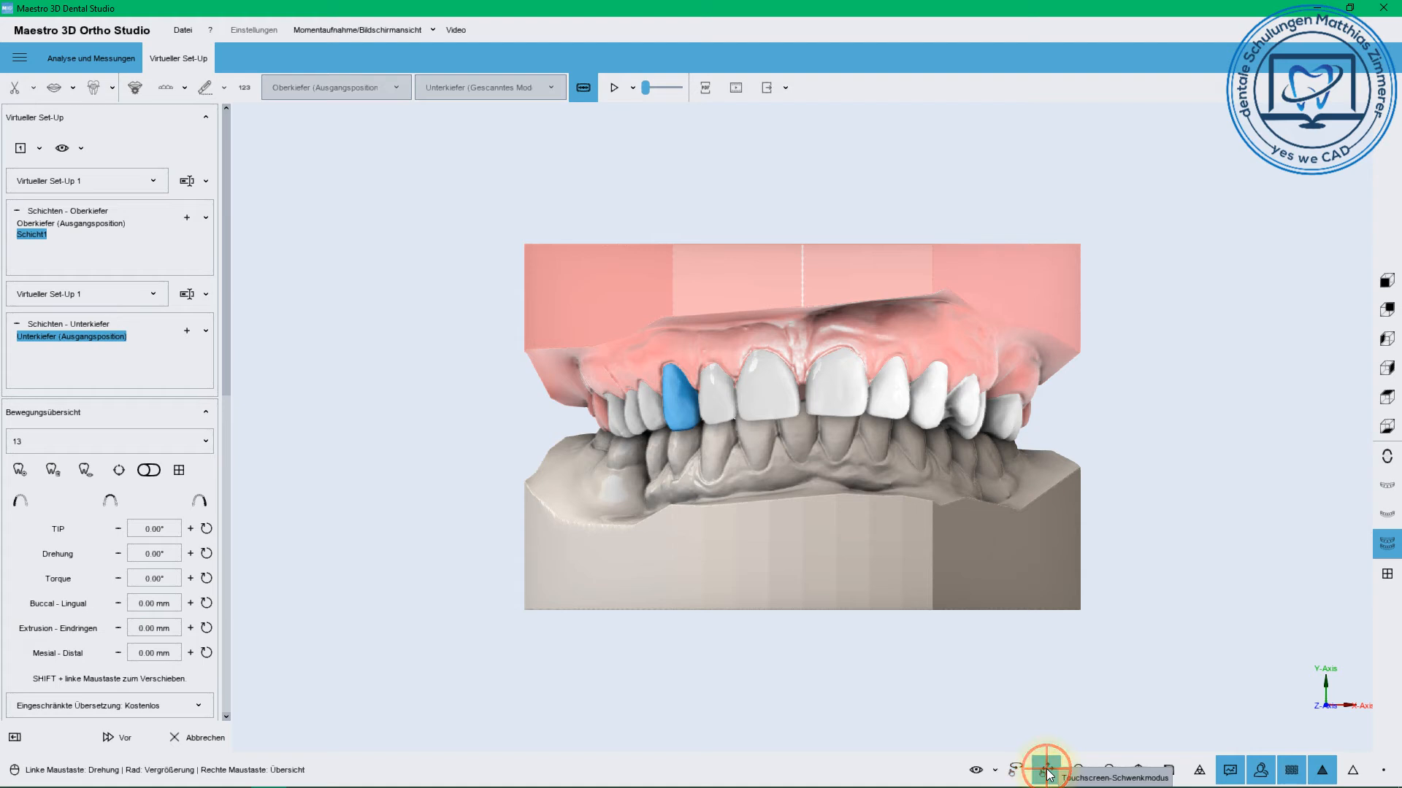
click(1015, 770)
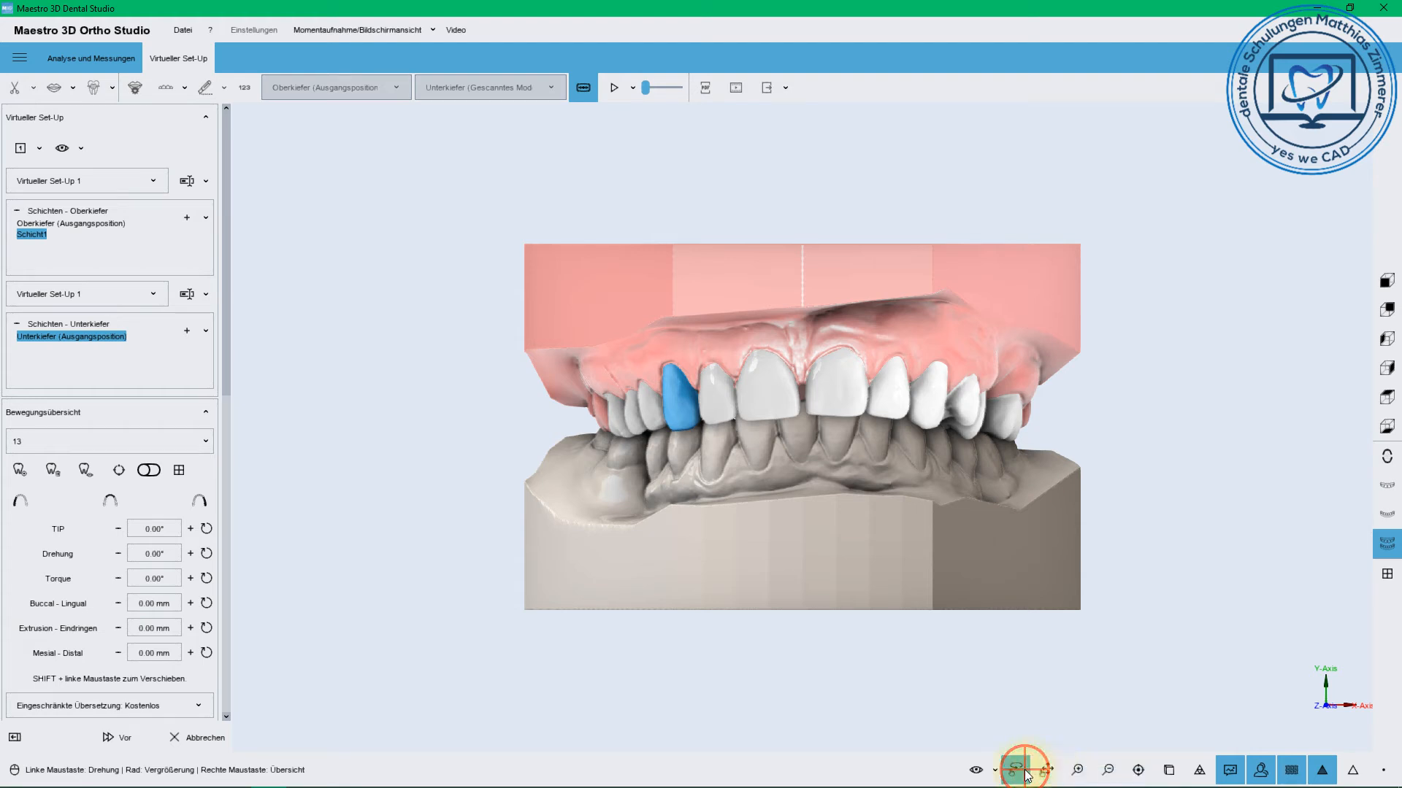
Compare the models with photorealistic rendering and shadows each turned off and back on
click(1230, 771)
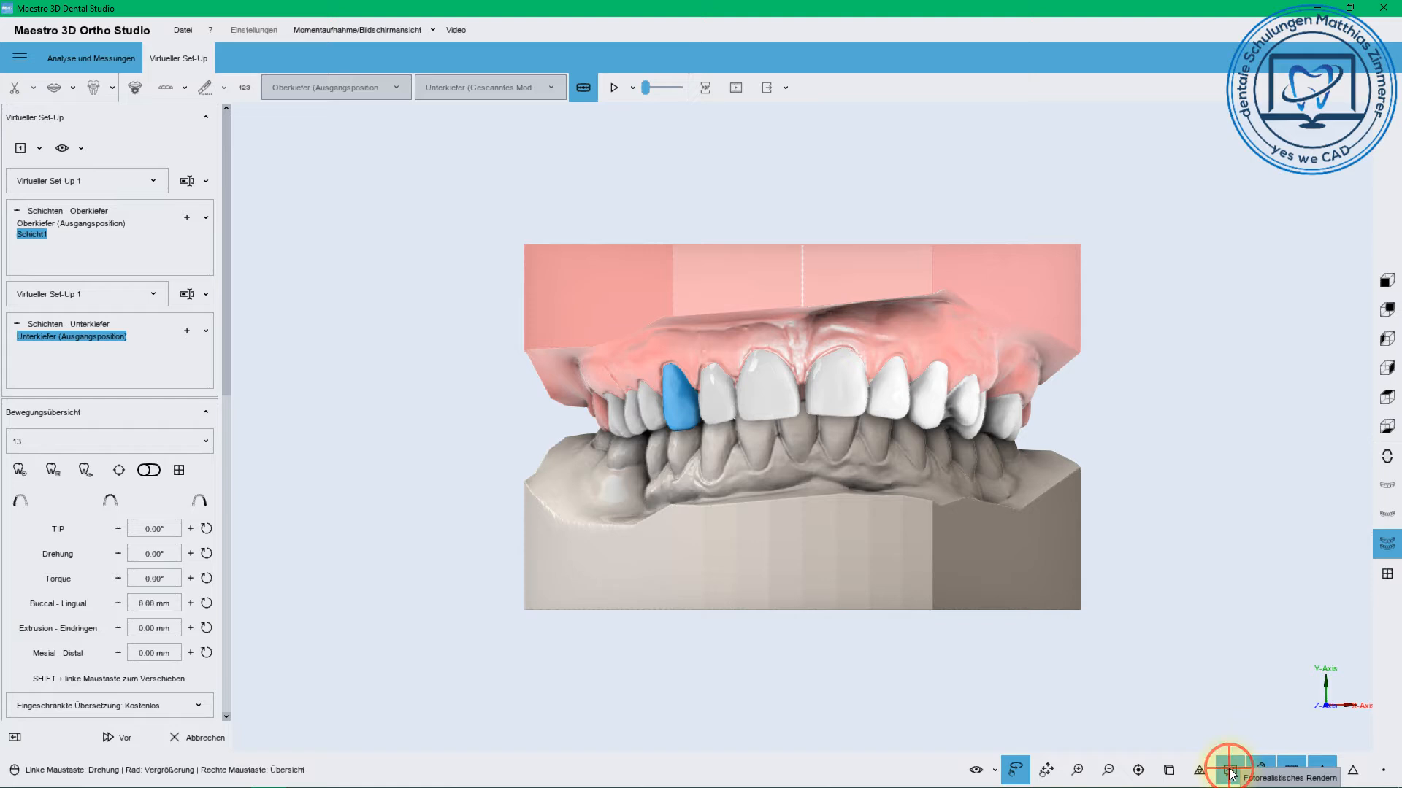
click(1230, 771)
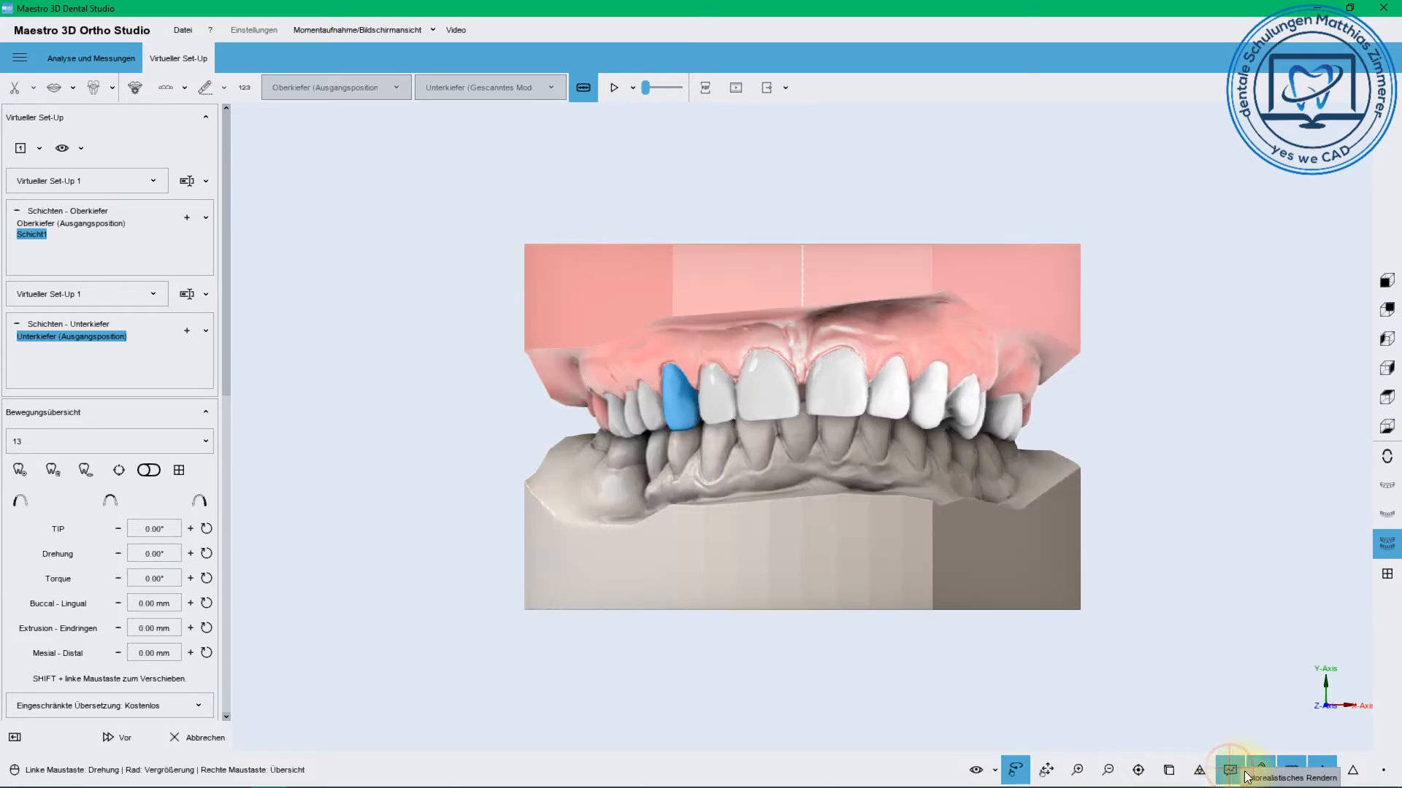
click(1262, 771)
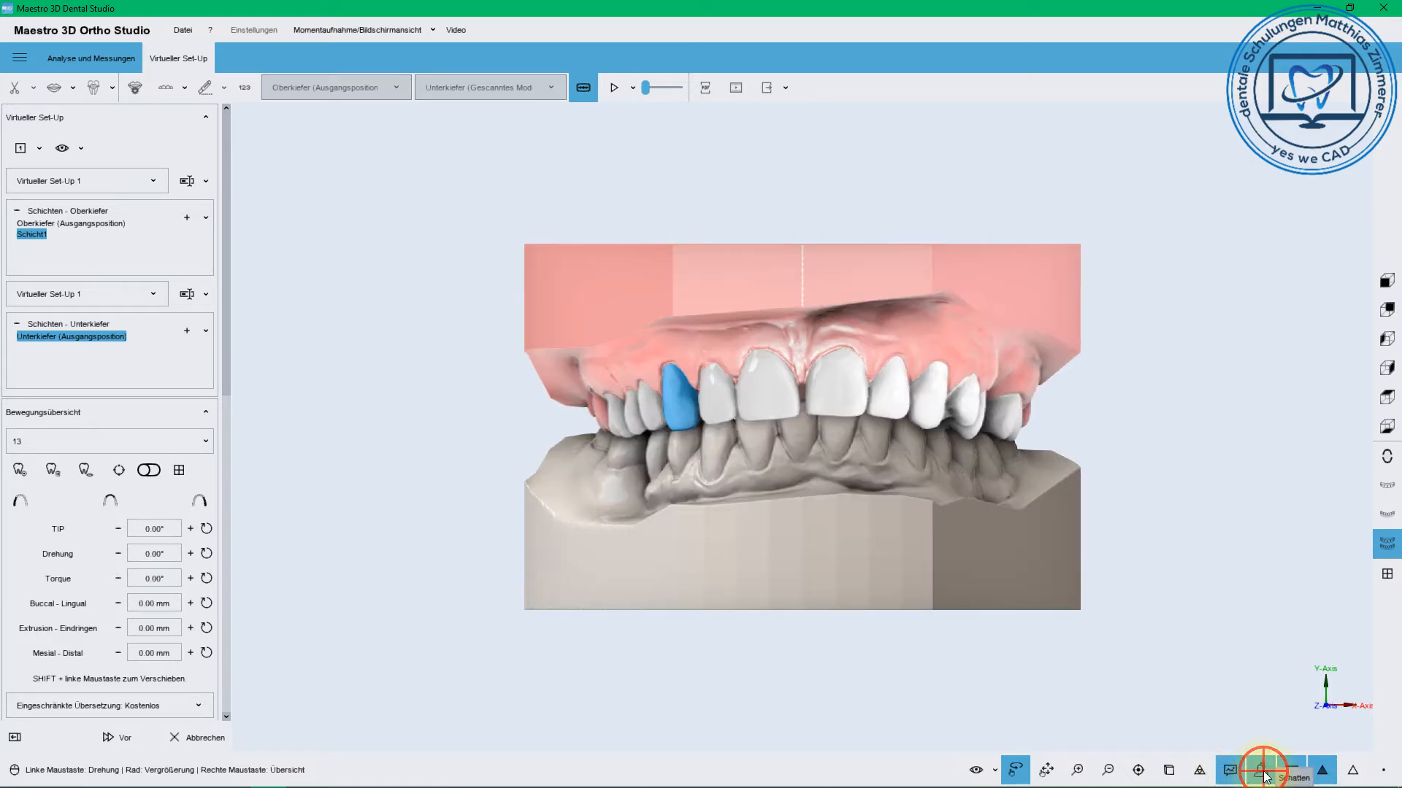
click(1261, 771)
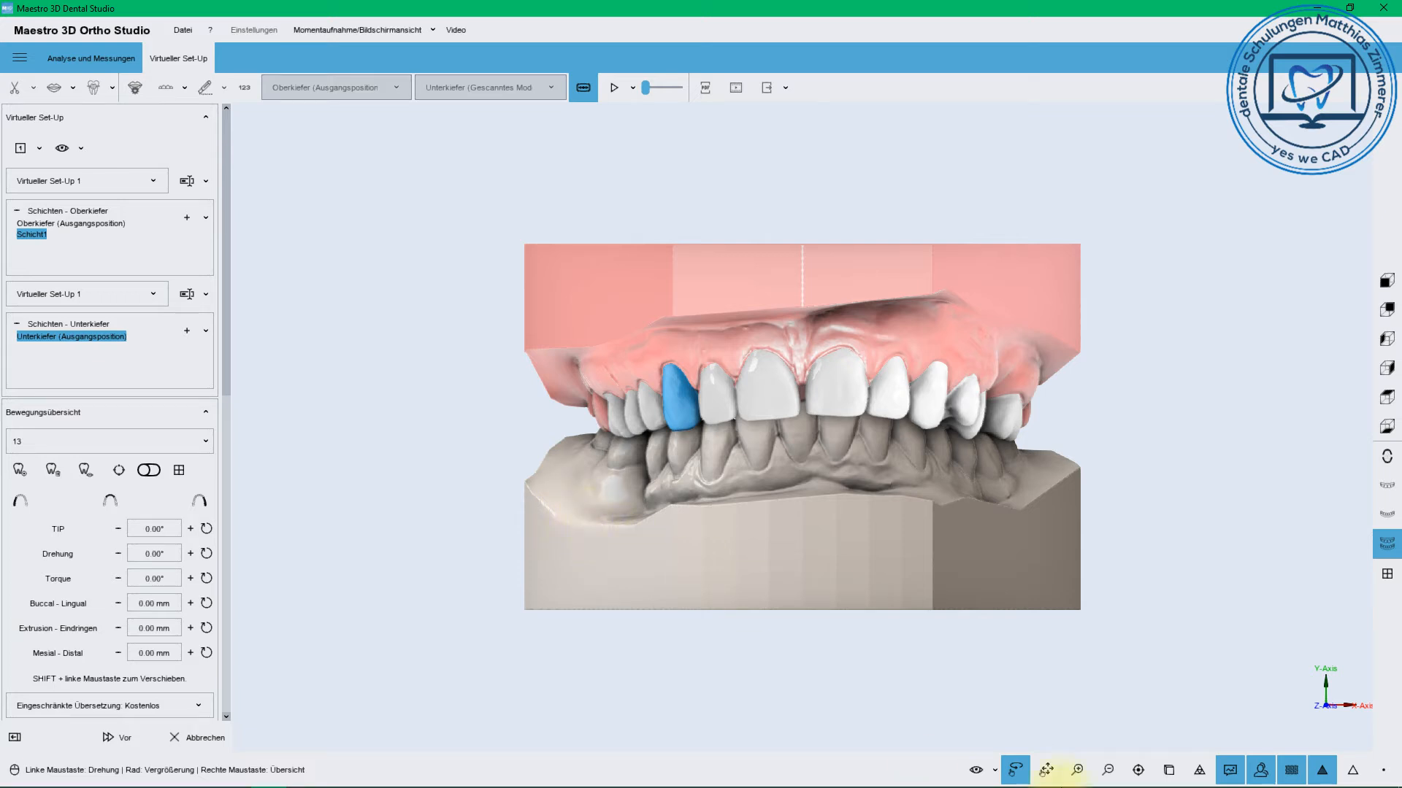
mouse_move(264, 787)
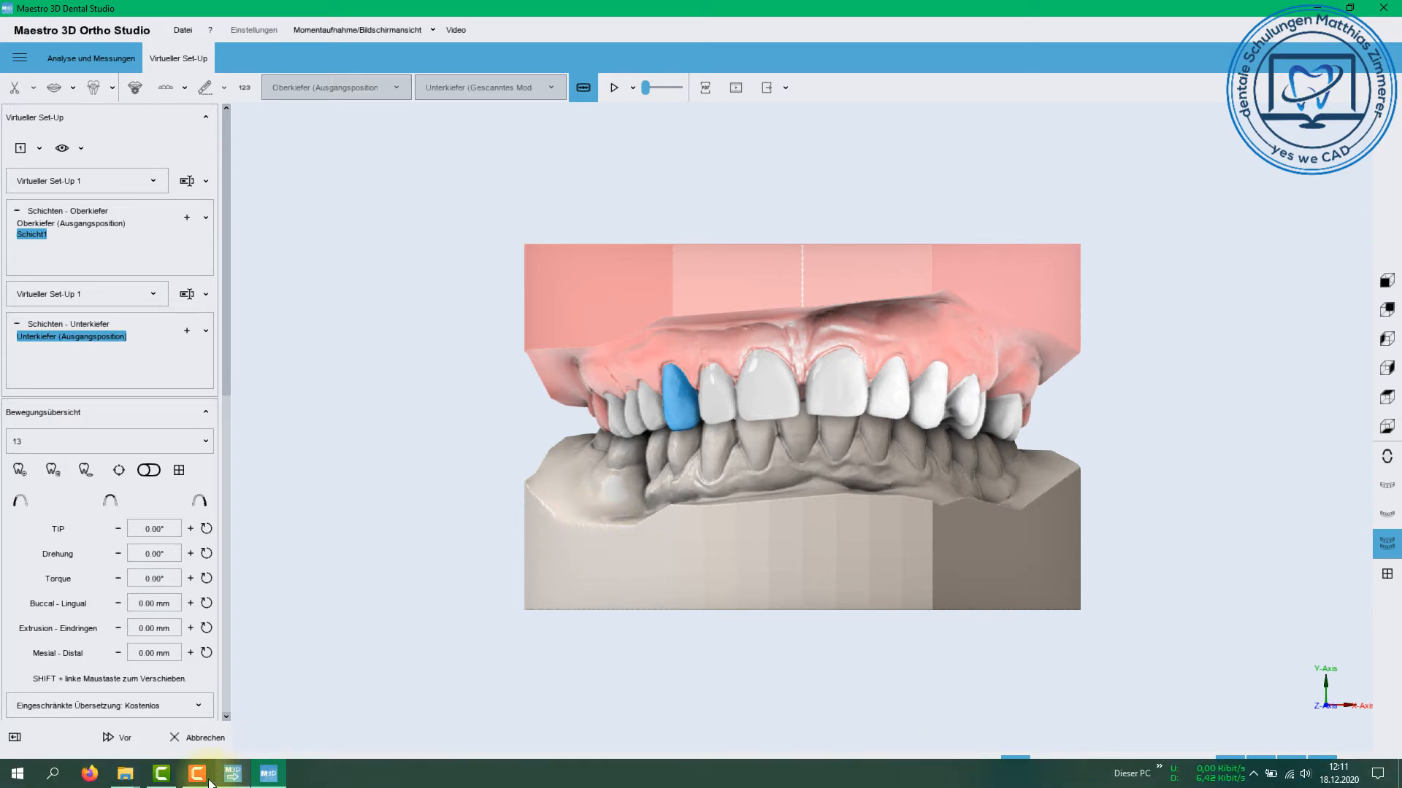
click(195, 773)
click(1331, 730)
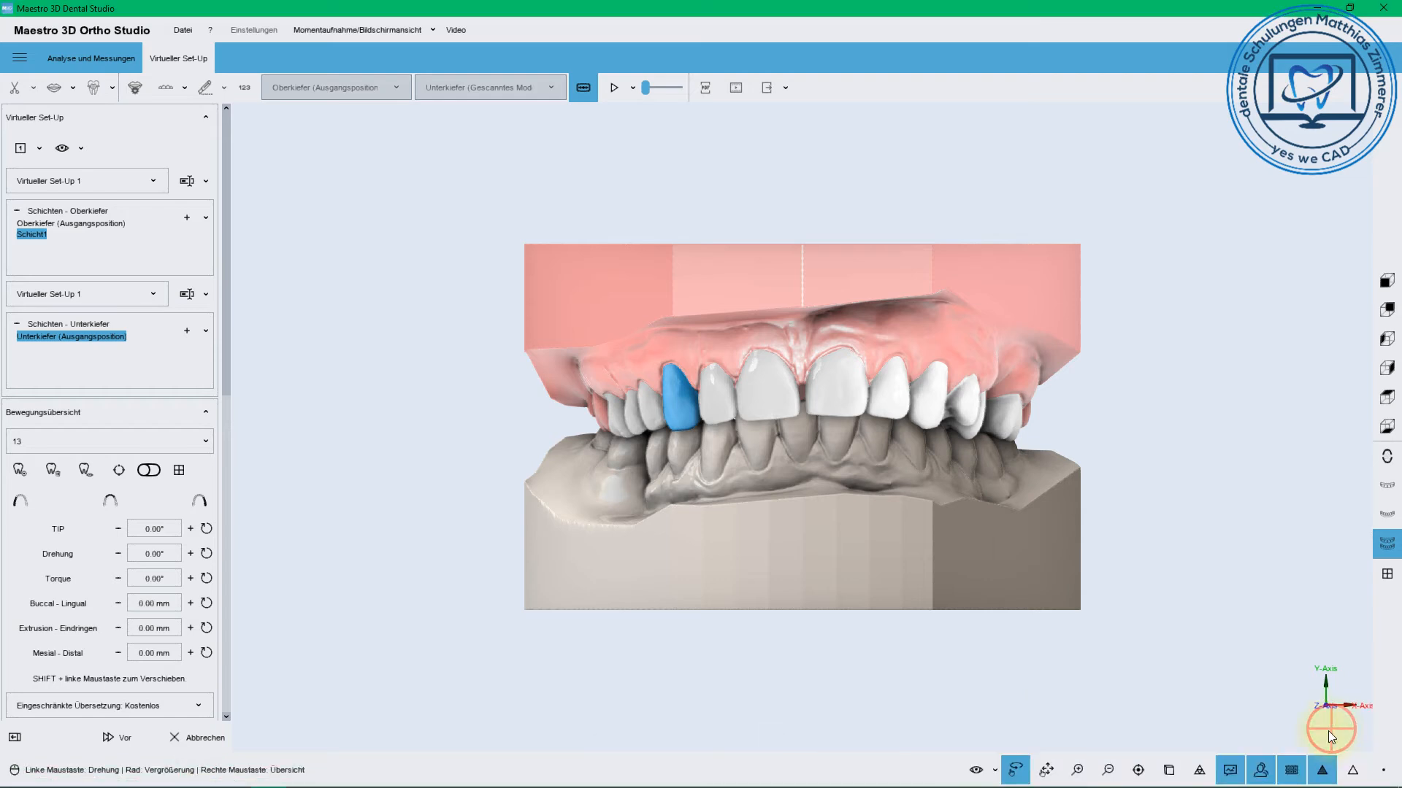
Review the upper jaw's set-up list and its rename, add, duplicate, delete and reset options, plus the plane display and screen division choices
click(155, 180)
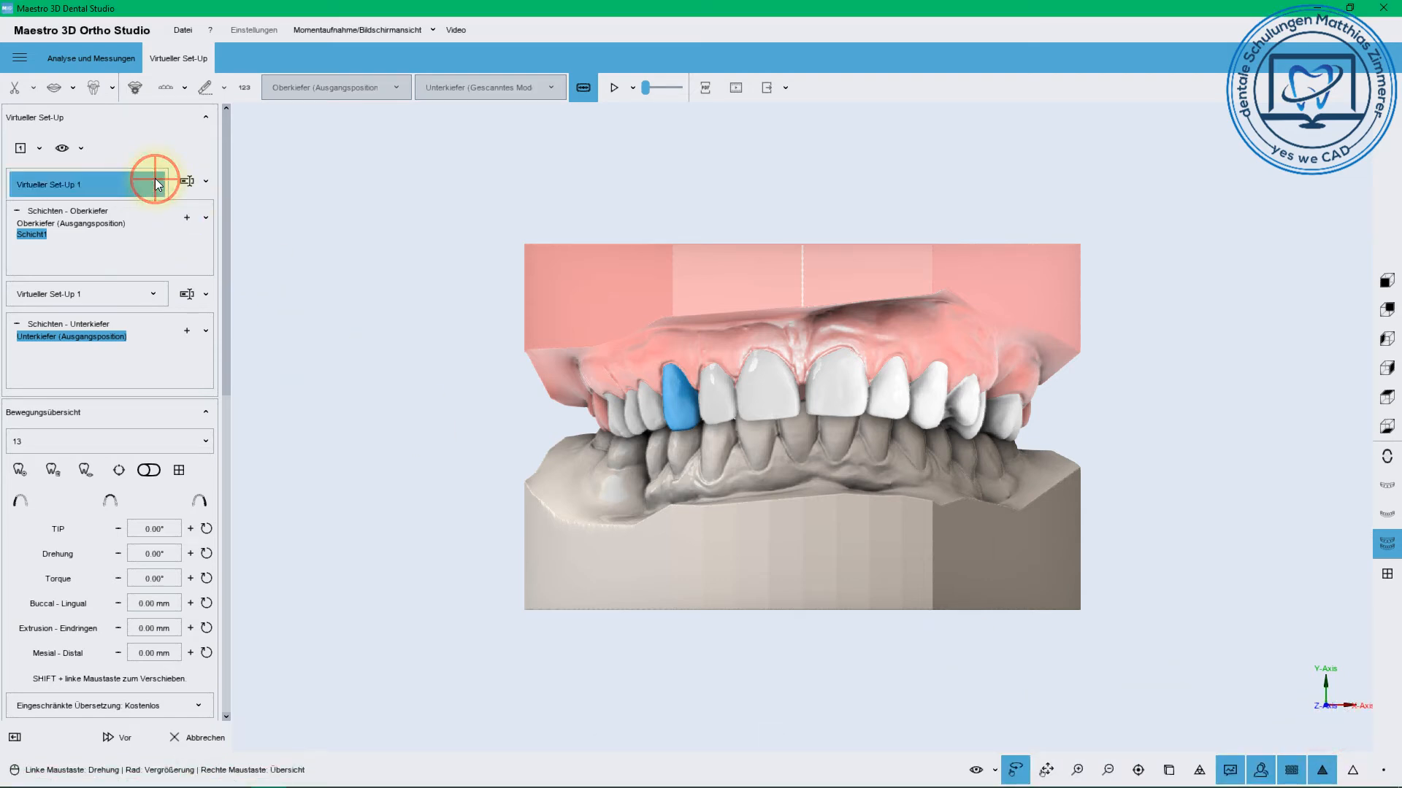
click(160, 135)
click(82, 148)
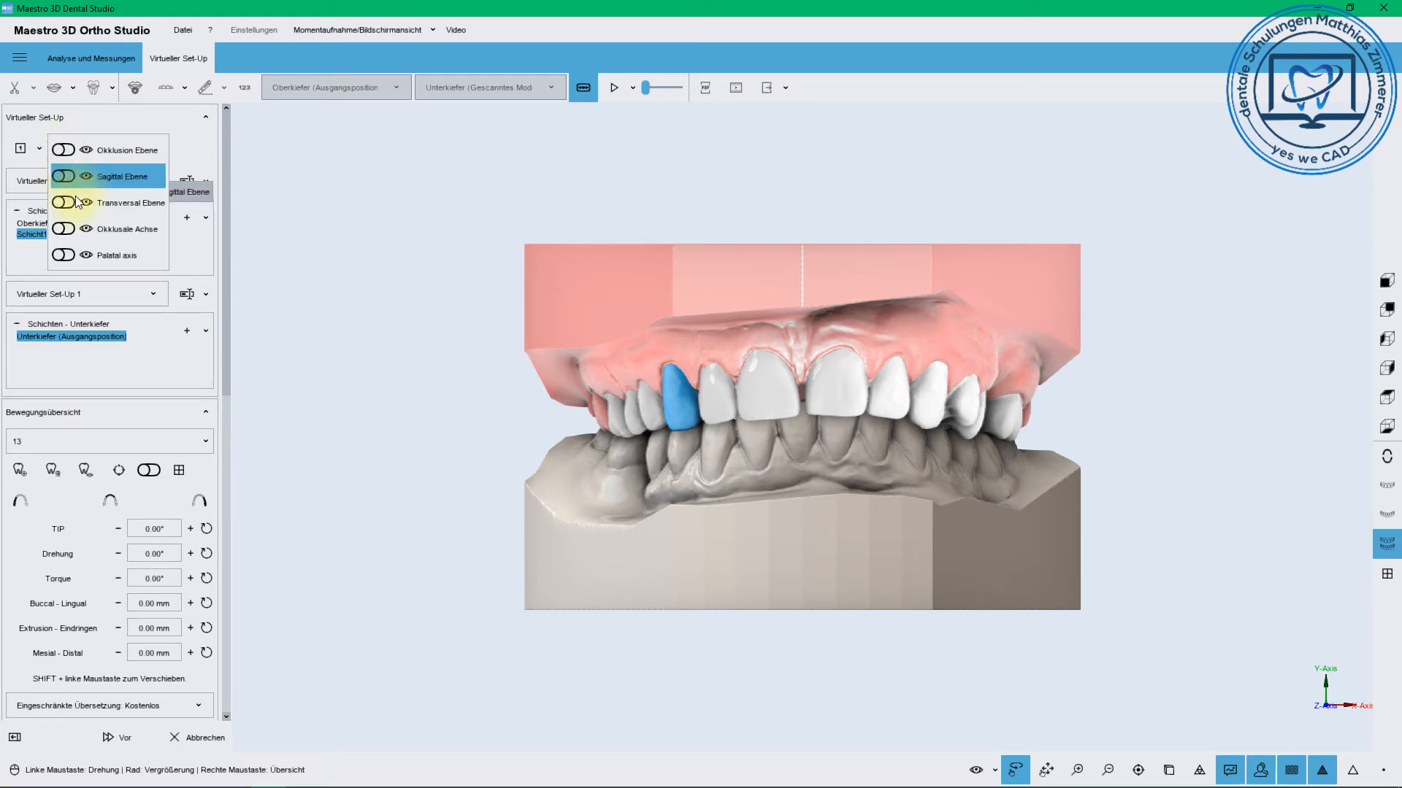
click(41, 150)
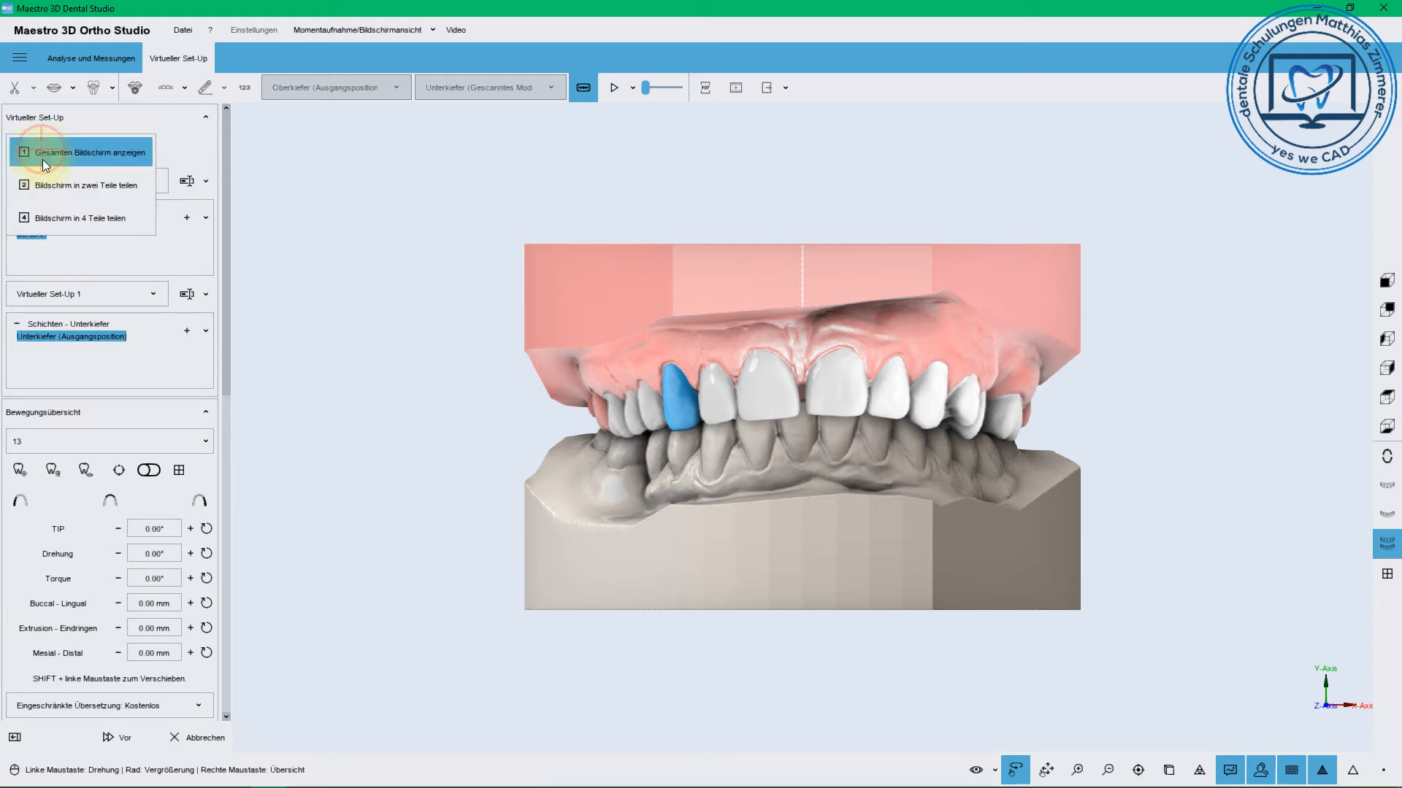
click(165, 120)
click(205, 182)
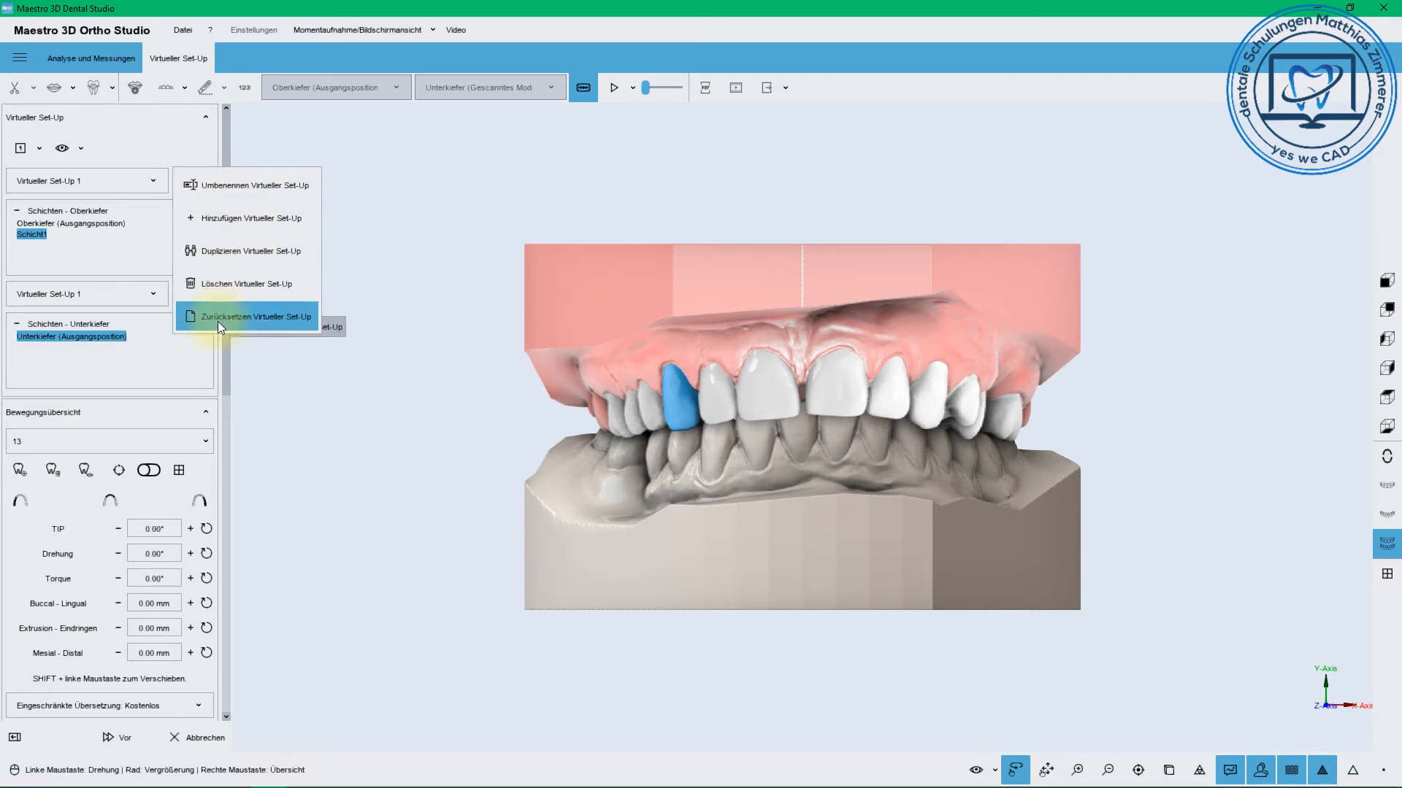
click(174, 133)
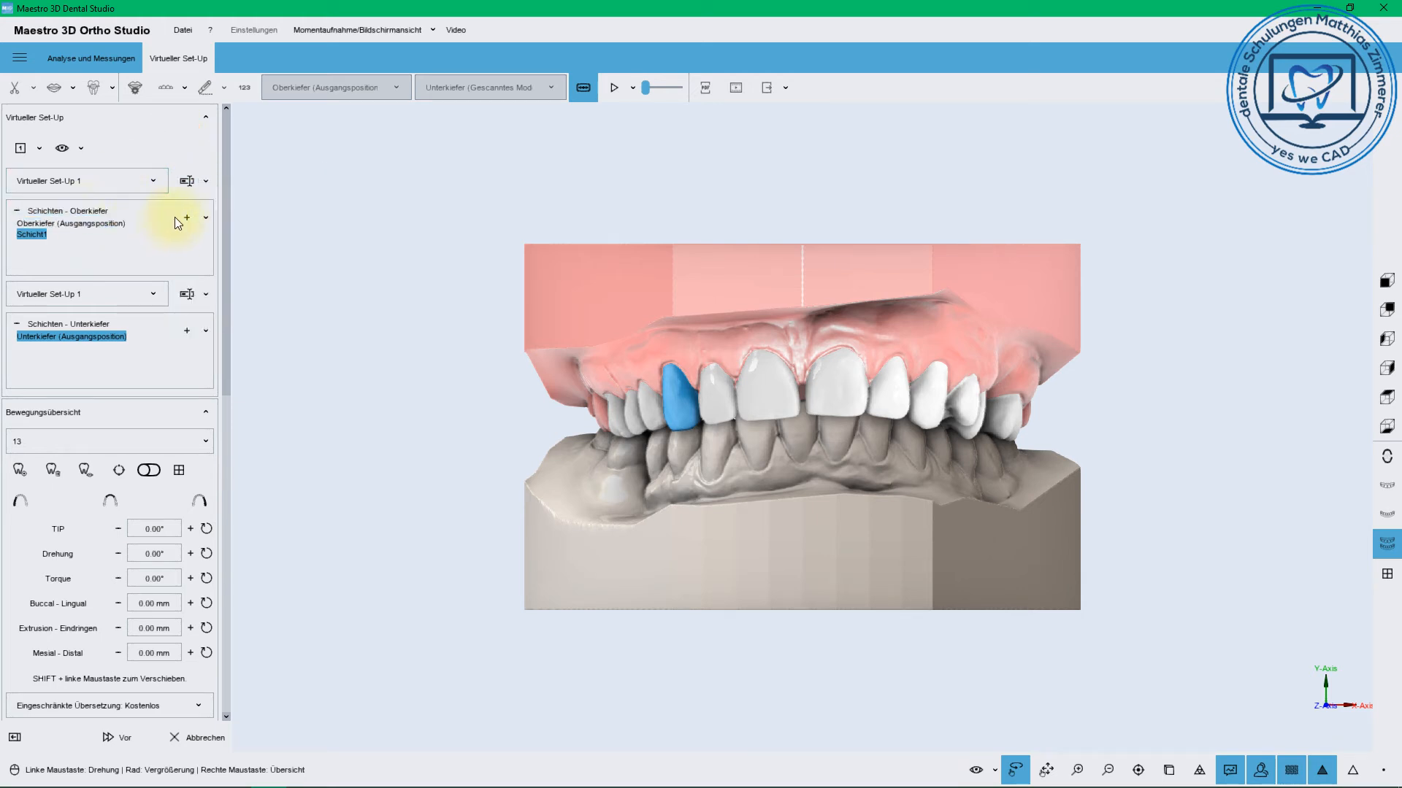
Review the upper jaw's layer options and try to add a new layer after Schicht1
click(206, 217)
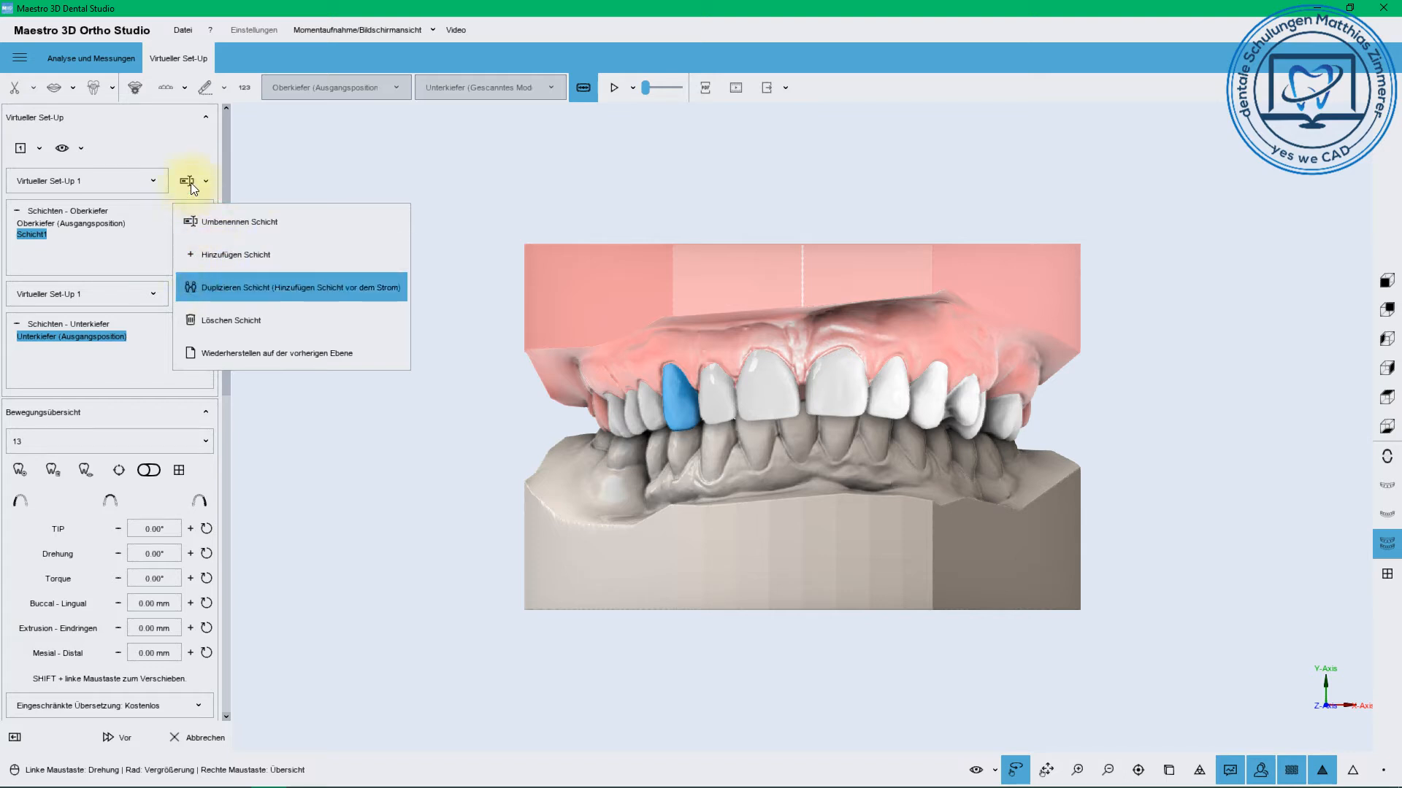
click(195, 151)
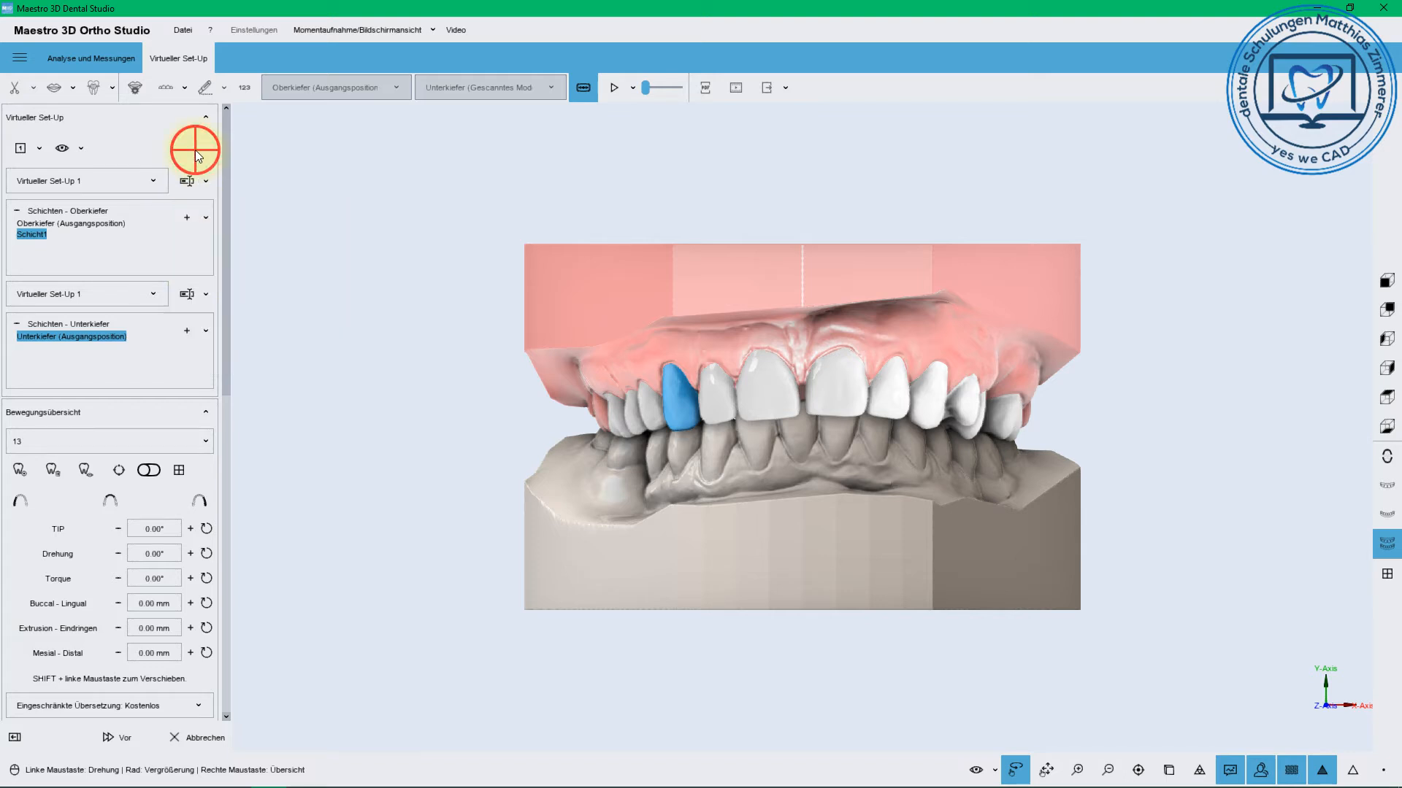
click(184, 216)
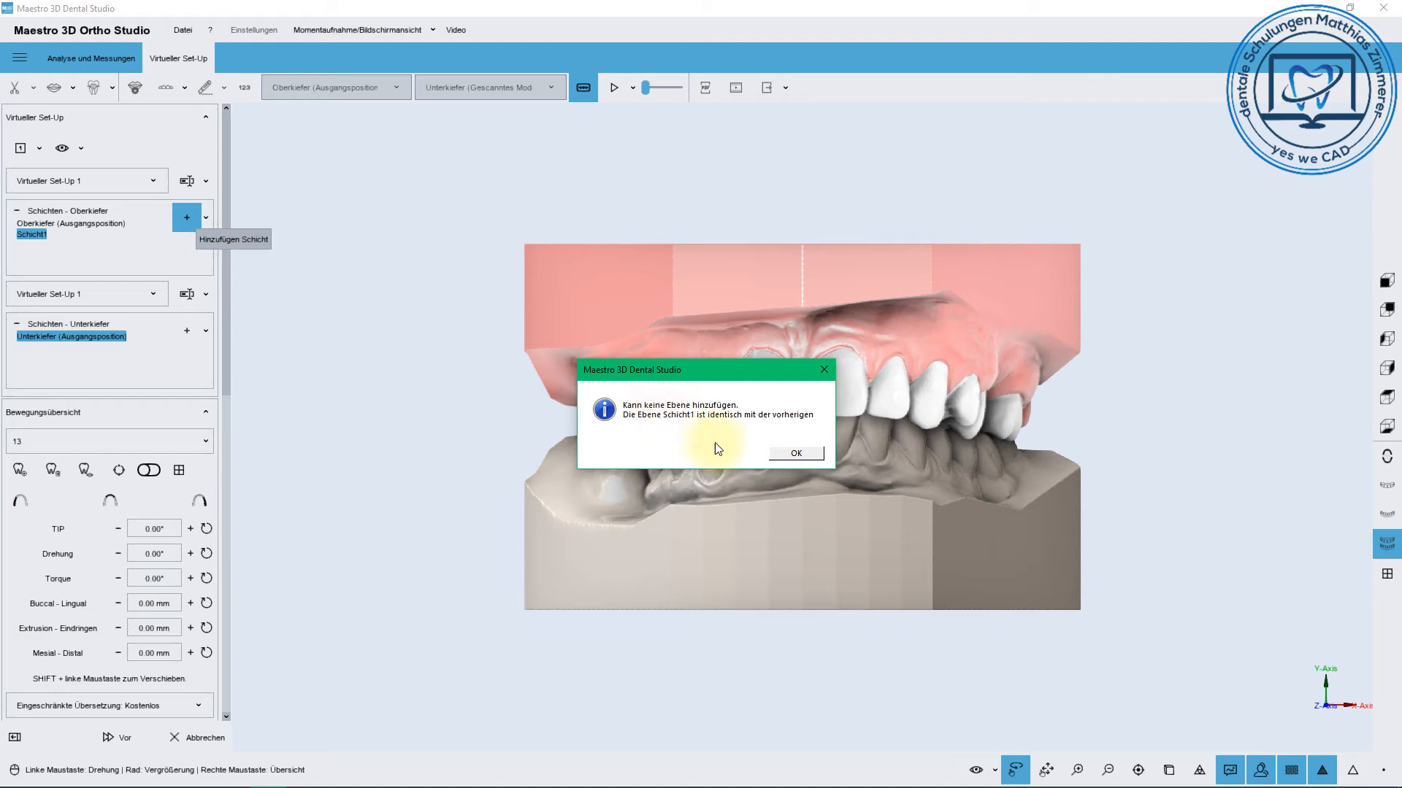
click(796, 453)
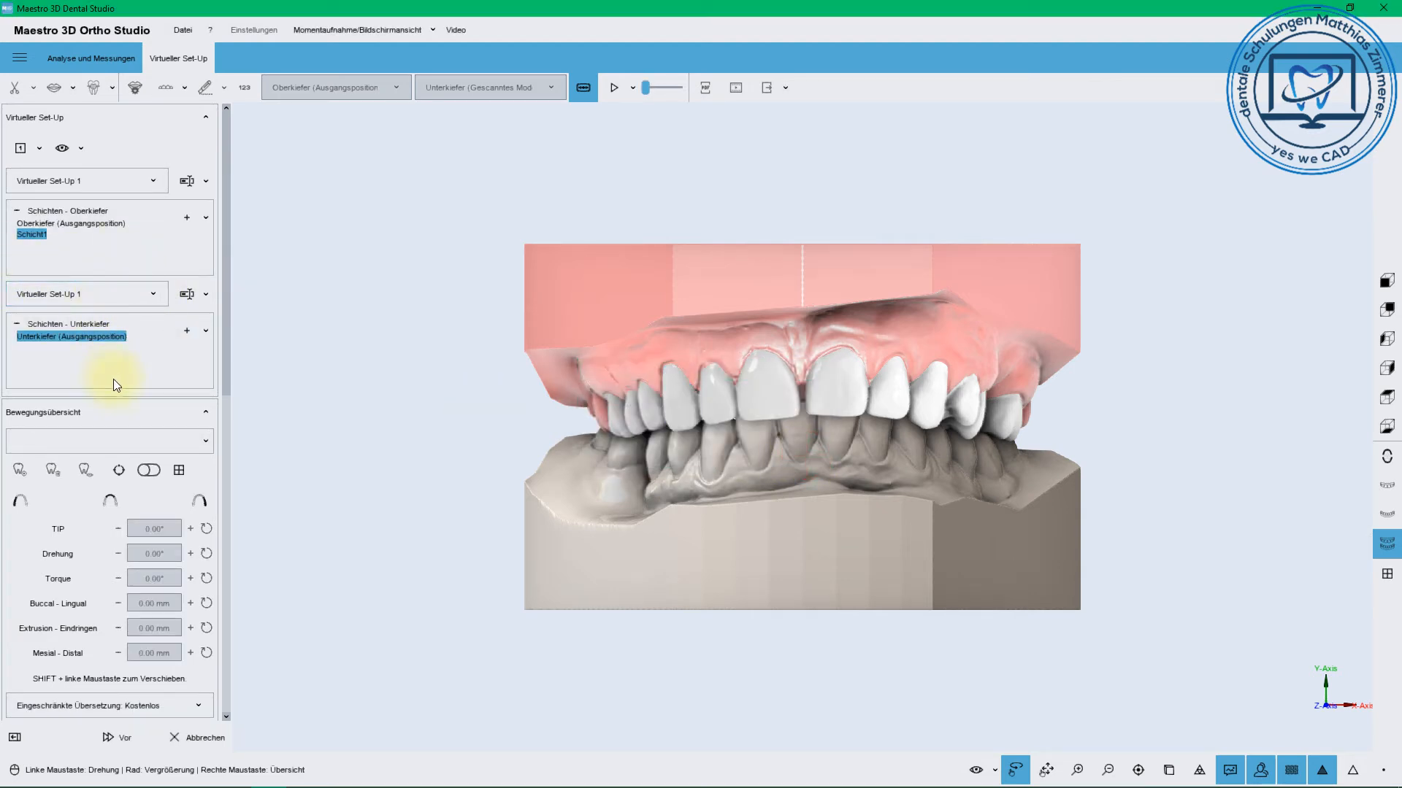
Select teeth 21, 11 and 24 in turn in the movement overview and on the model to review their movement values
click(204, 440)
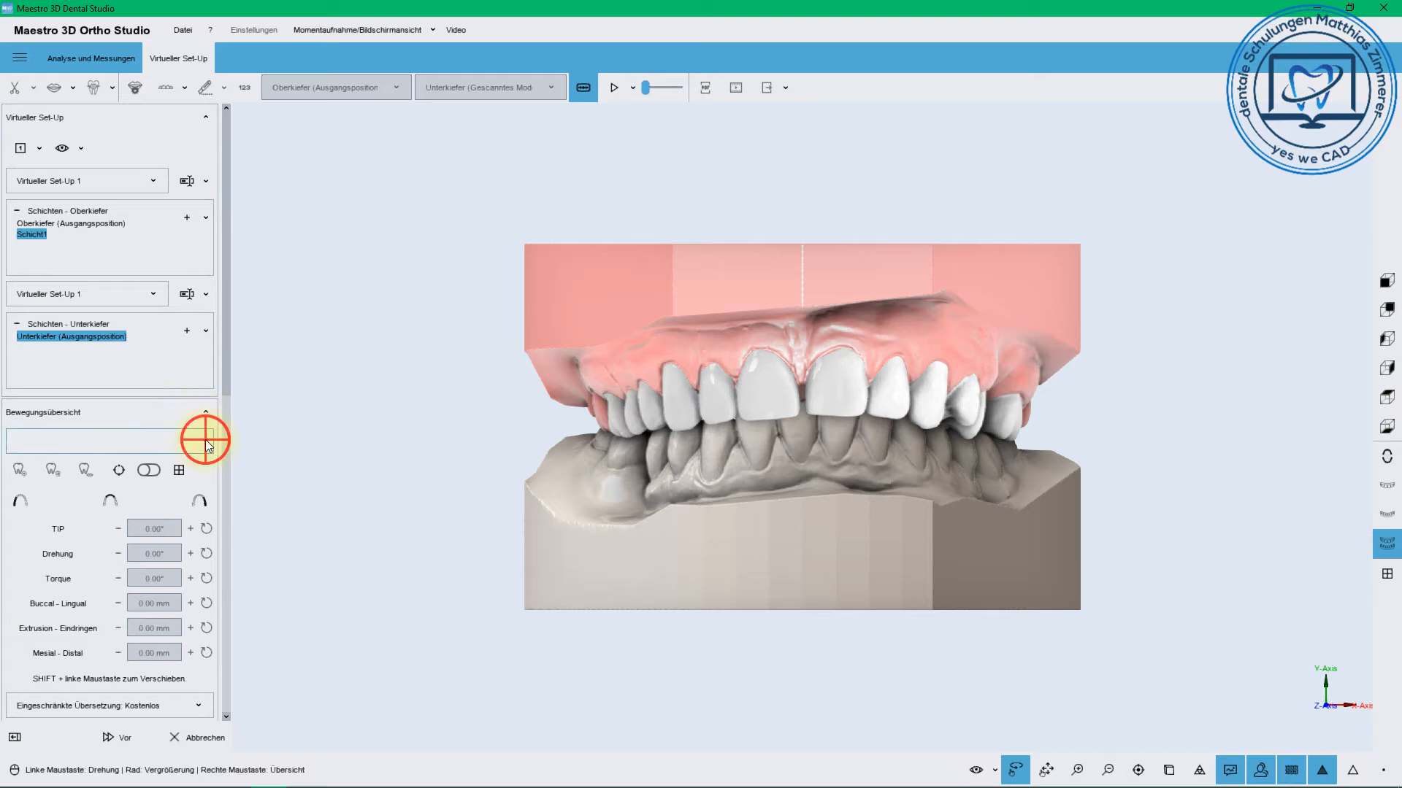
click(216, 479)
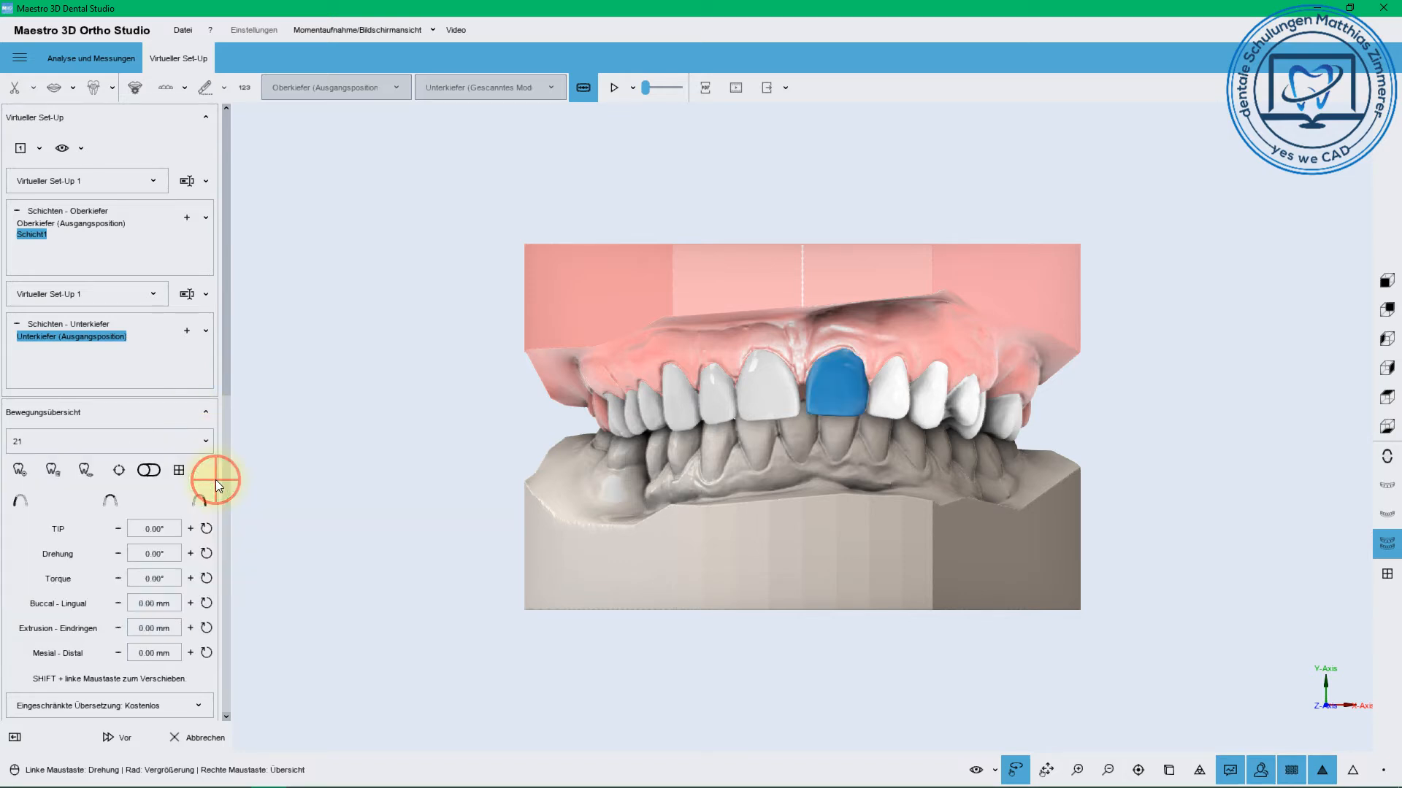
scroll(223, 378, down, 5)
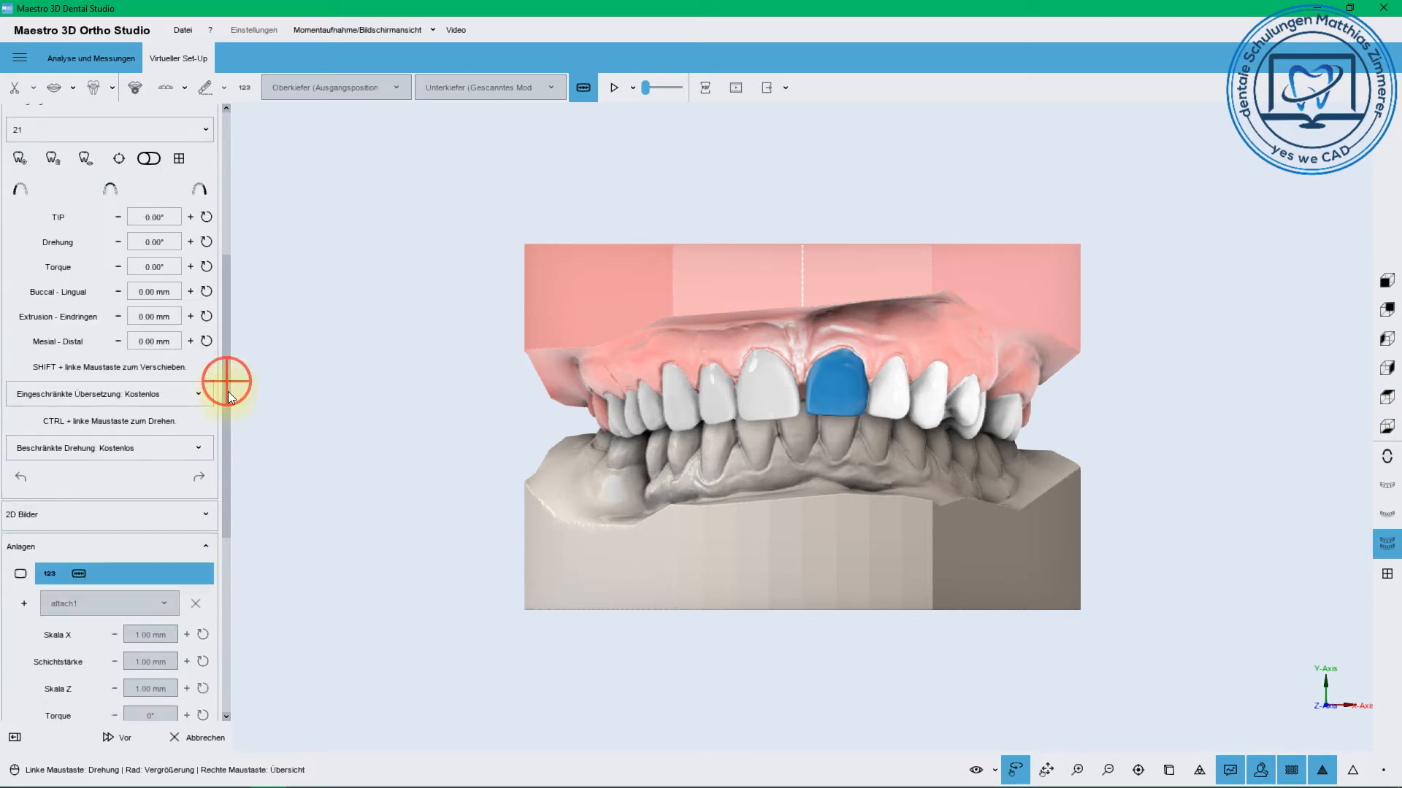
scroll(227, 365, up, 2)
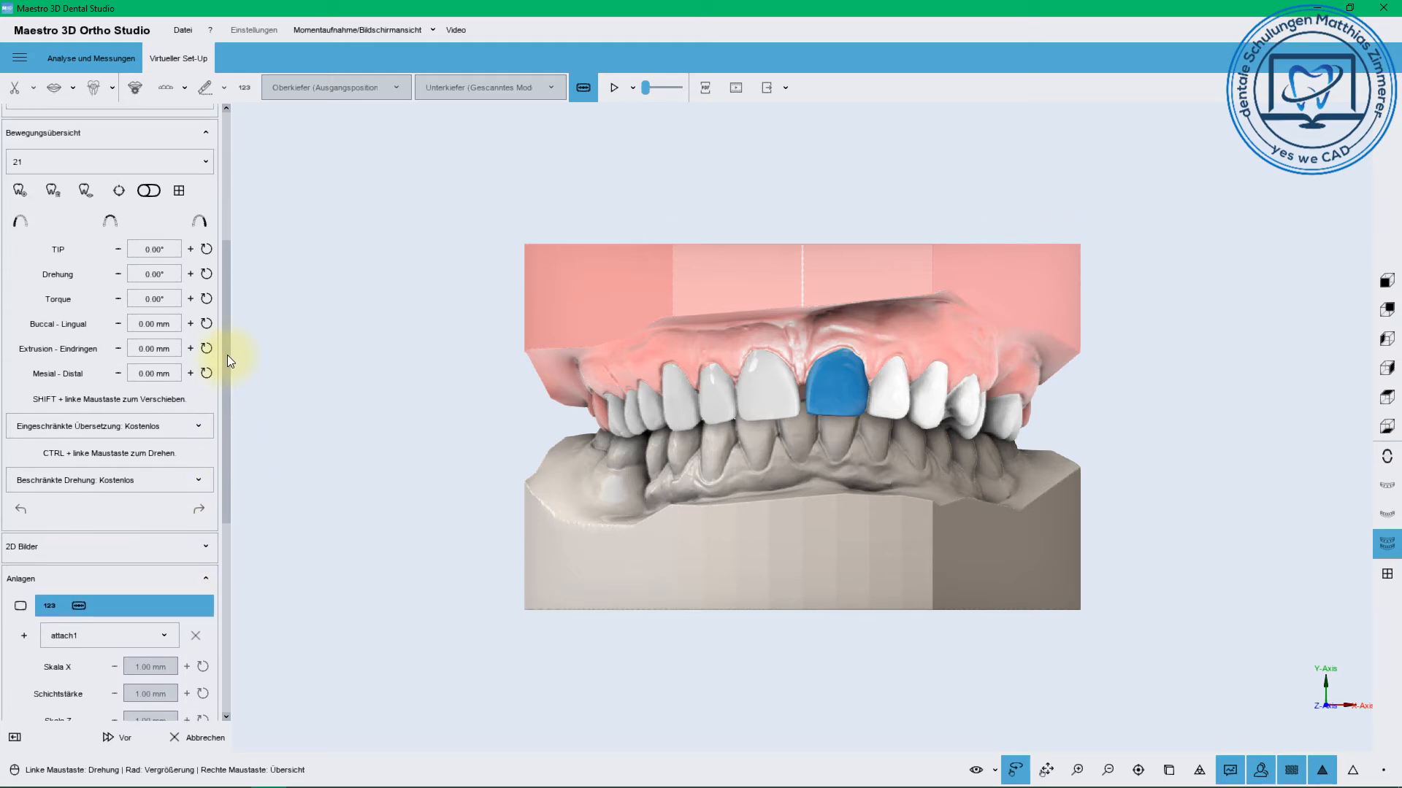
click(20, 220)
click(851, 384)
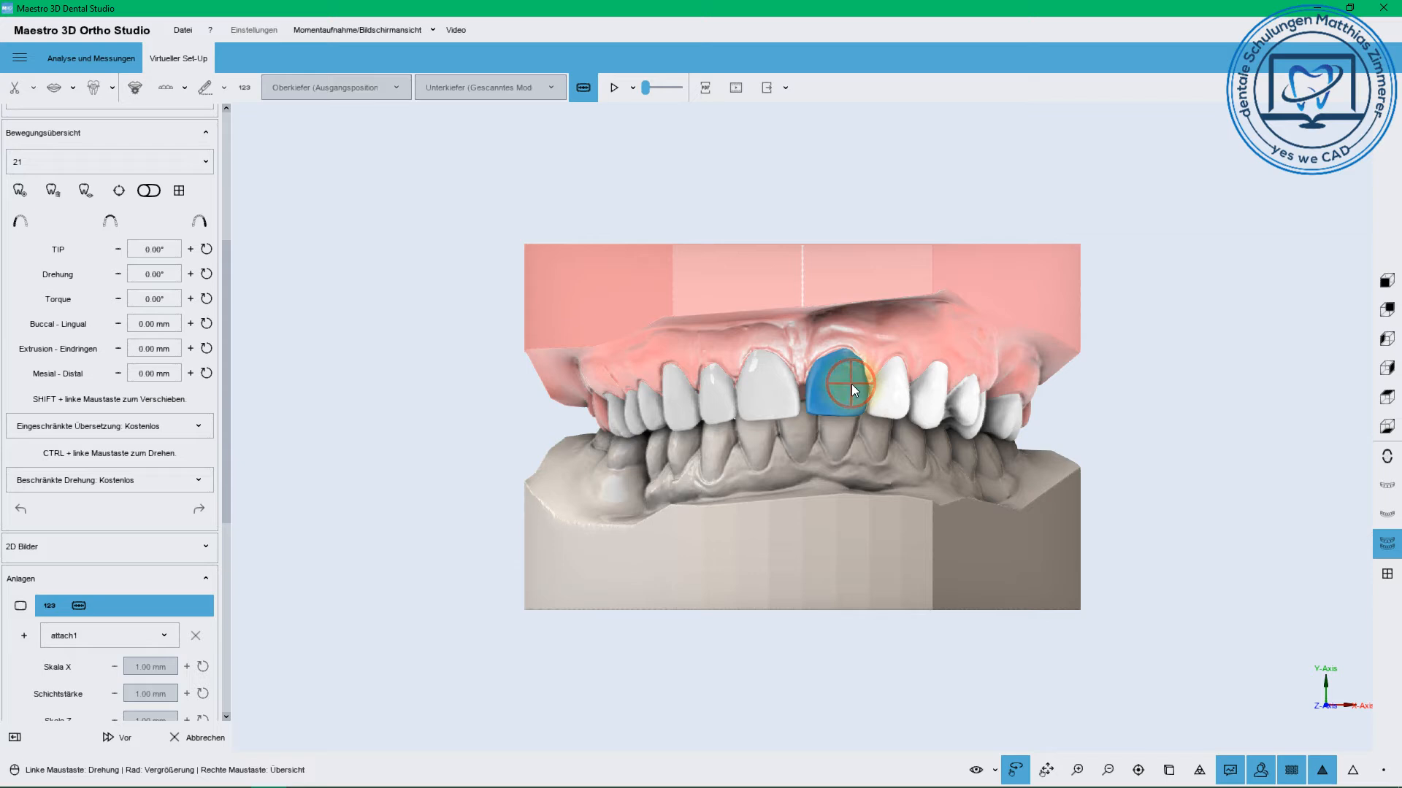
click(774, 399)
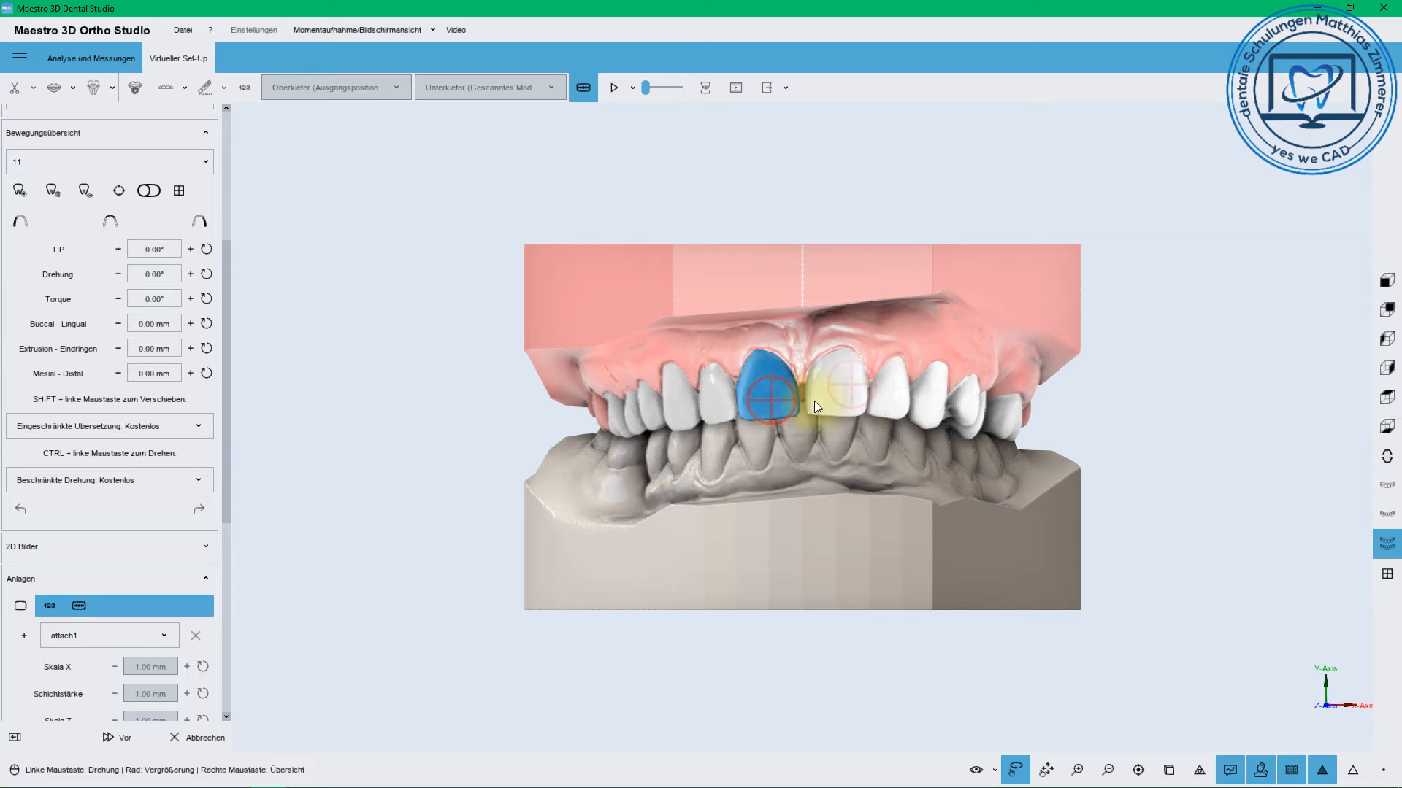
click(975, 413)
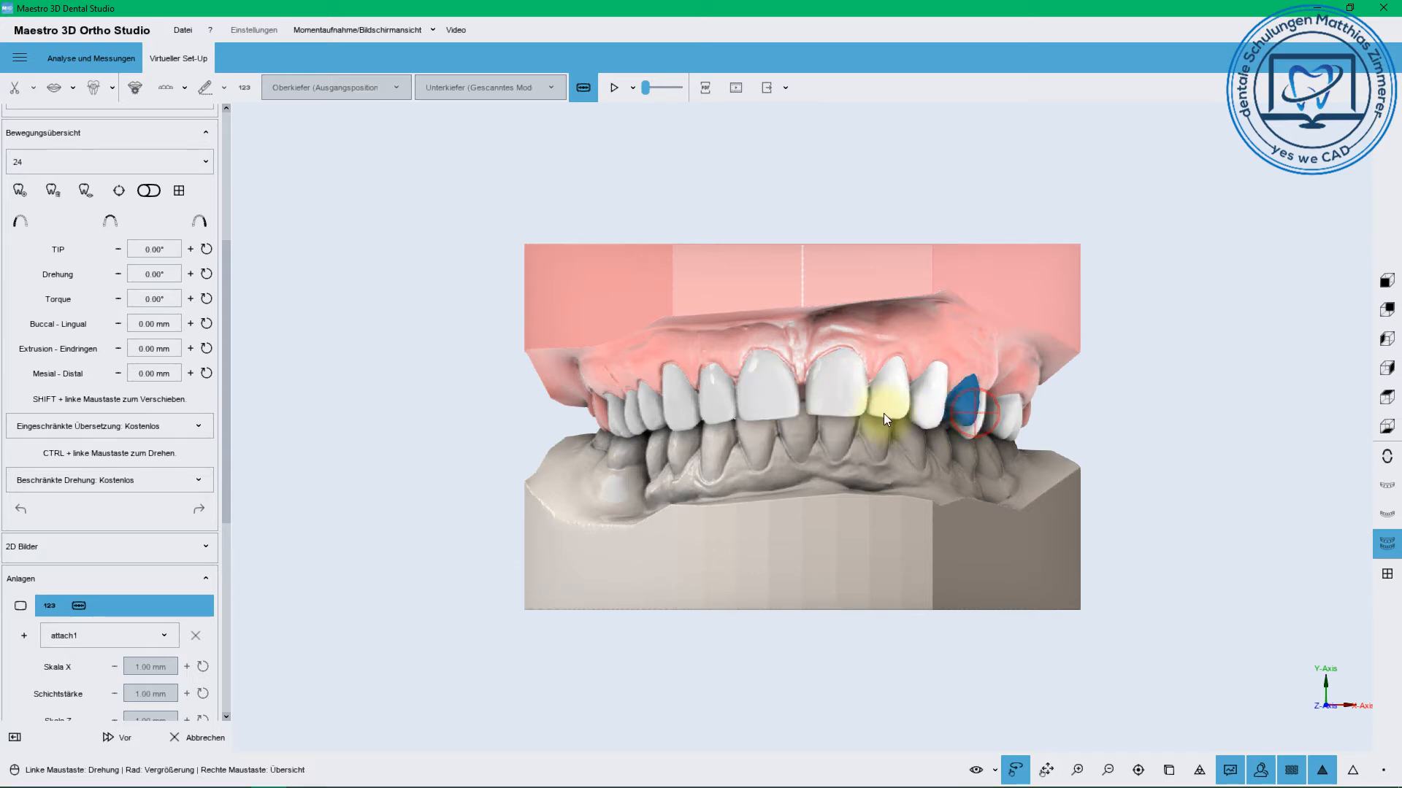
Try the group selections for the right posterior, left posterior and incisor teeth, clearing each selection again
click(201, 221)
click(20, 221)
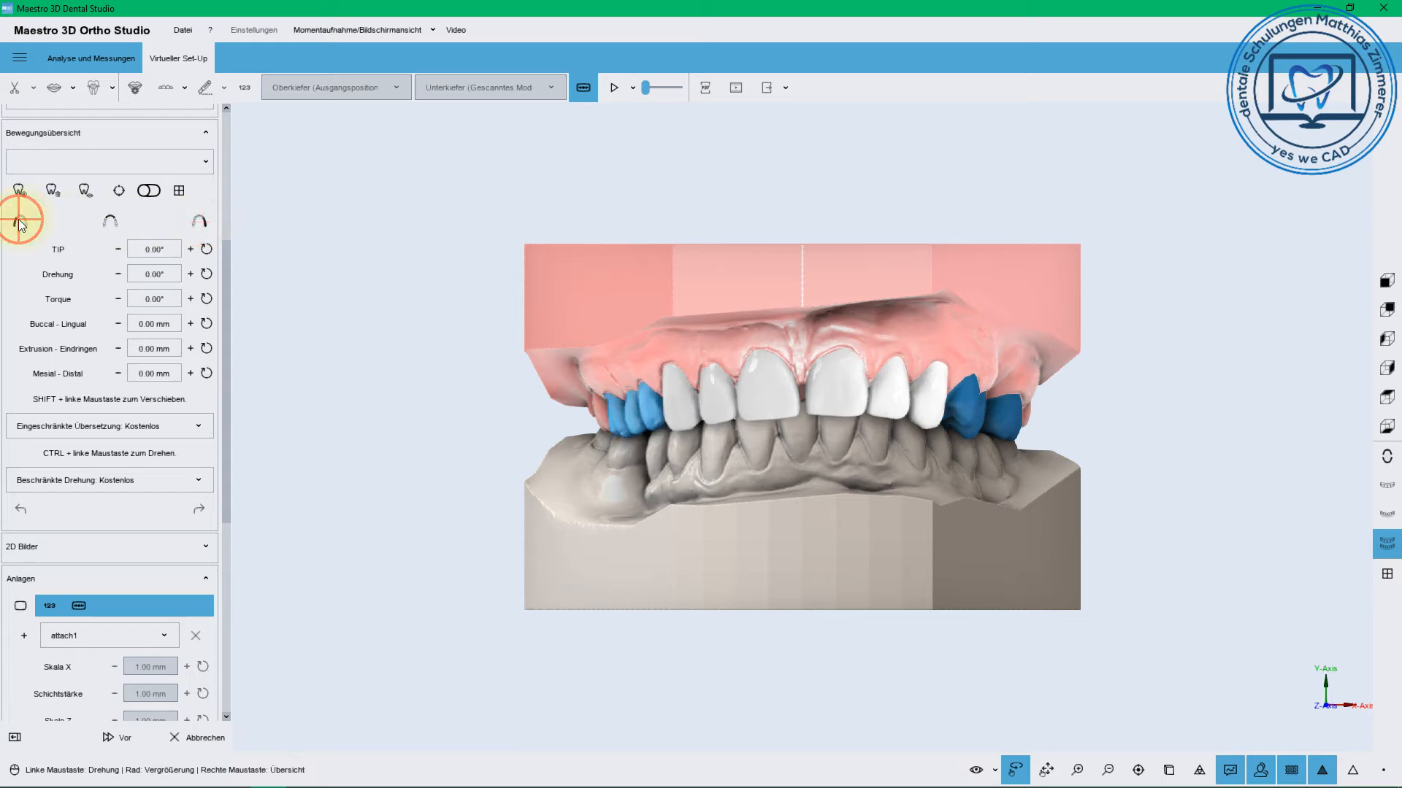
click(19, 222)
click(193, 223)
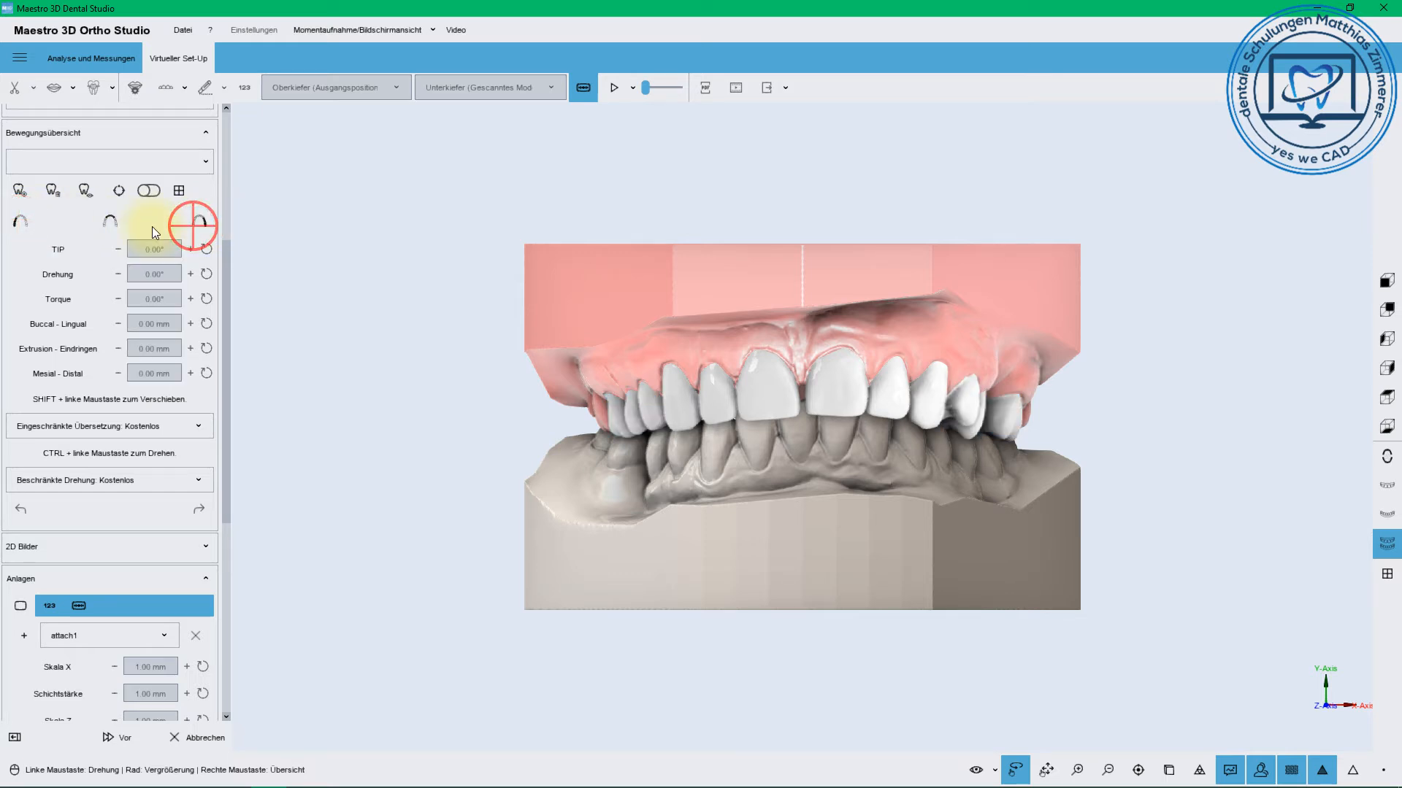
click(108, 226)
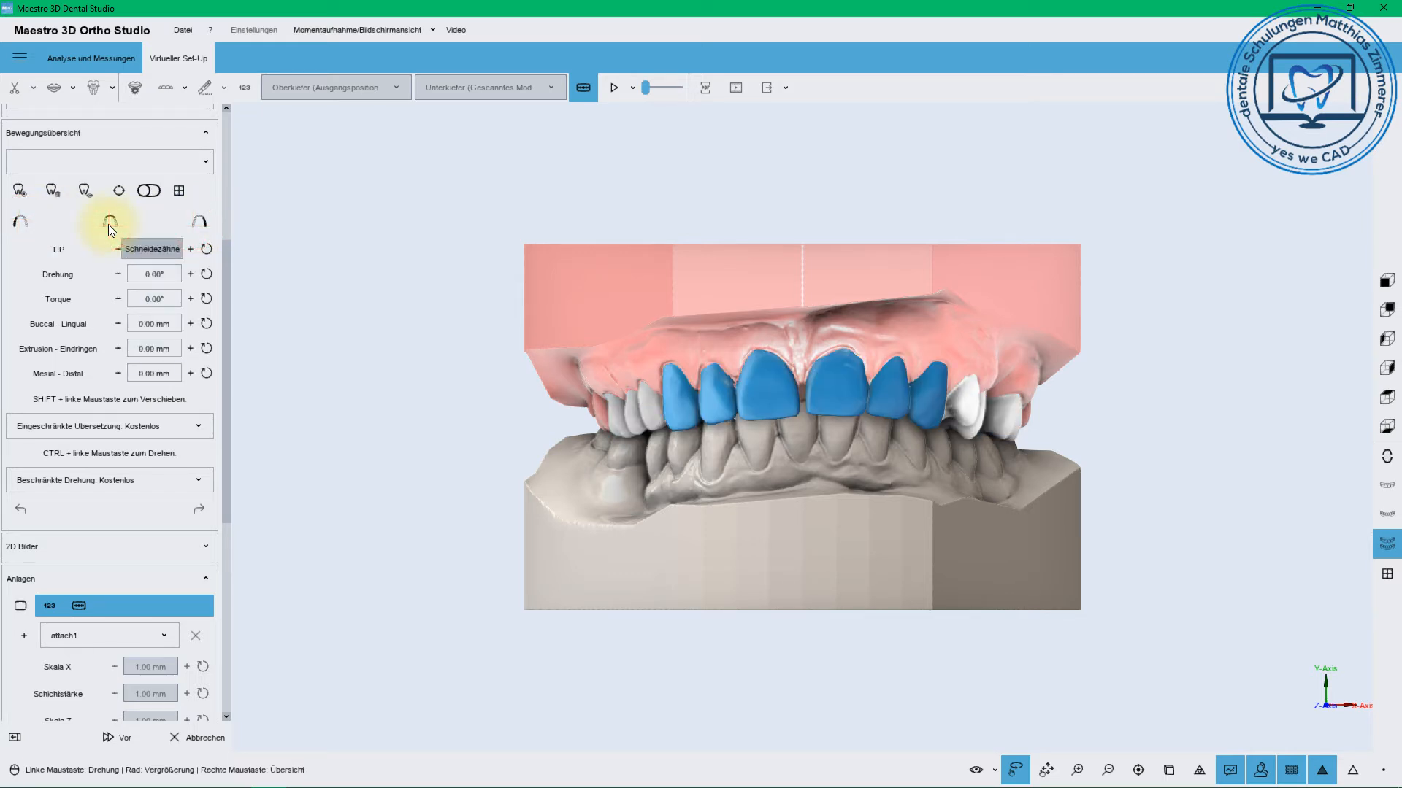
click(108, 225)
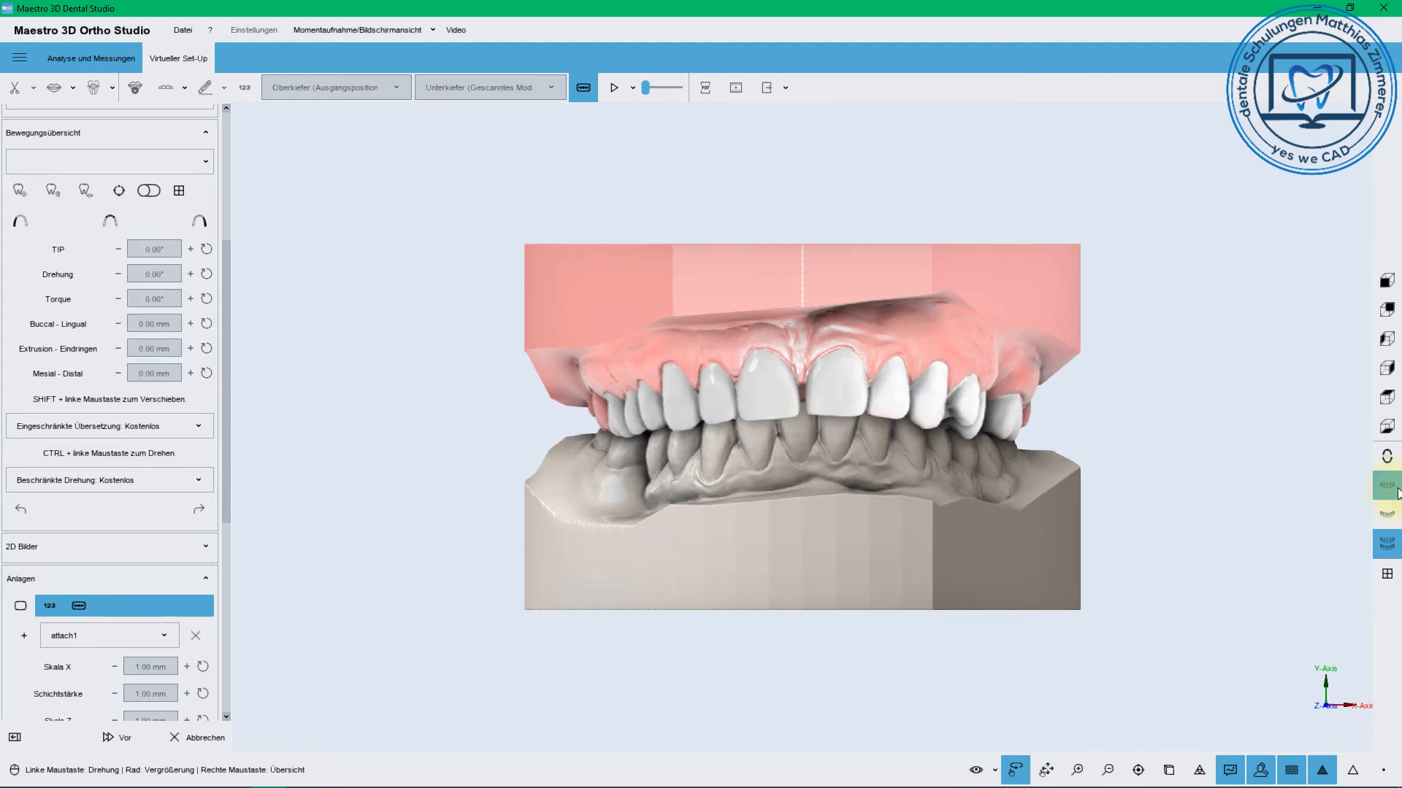
Show only the upper jaw from the occlusal side and shift the front teeth group forward, about 0.89 mm buccally at tooth 11
click(1382, 479)
drag(909, 493, 809, 384)
click(111, 222)
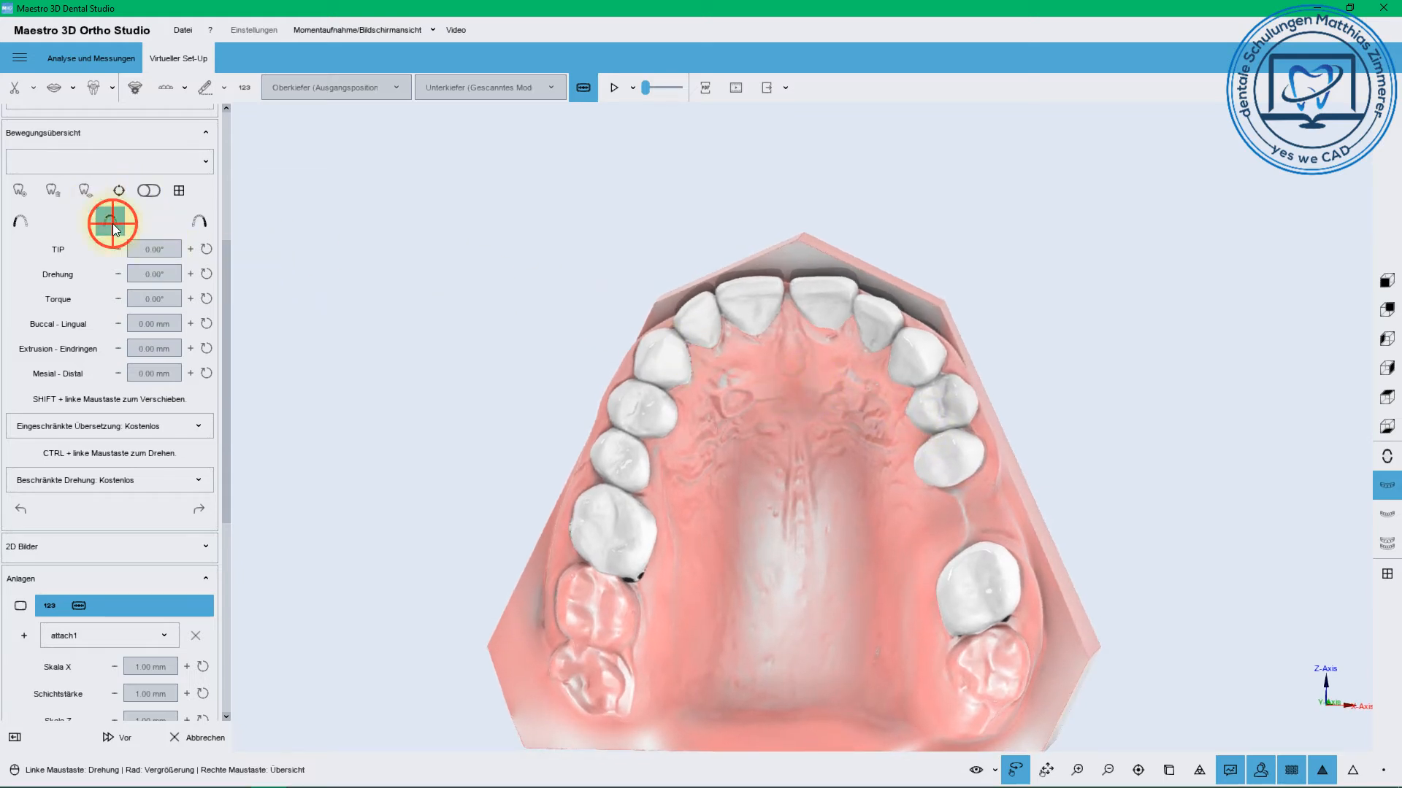
click(746, 294)
mouse_move(747, 285)
shift+mouse_down()
mouse_move(746, 270)
mouse_move(746, 293)
mouse_move(746, 273)
mouse_move(685, 283)
mouse_move(755, 287)
mouse_move(743, 287)
shift+mouse_up()
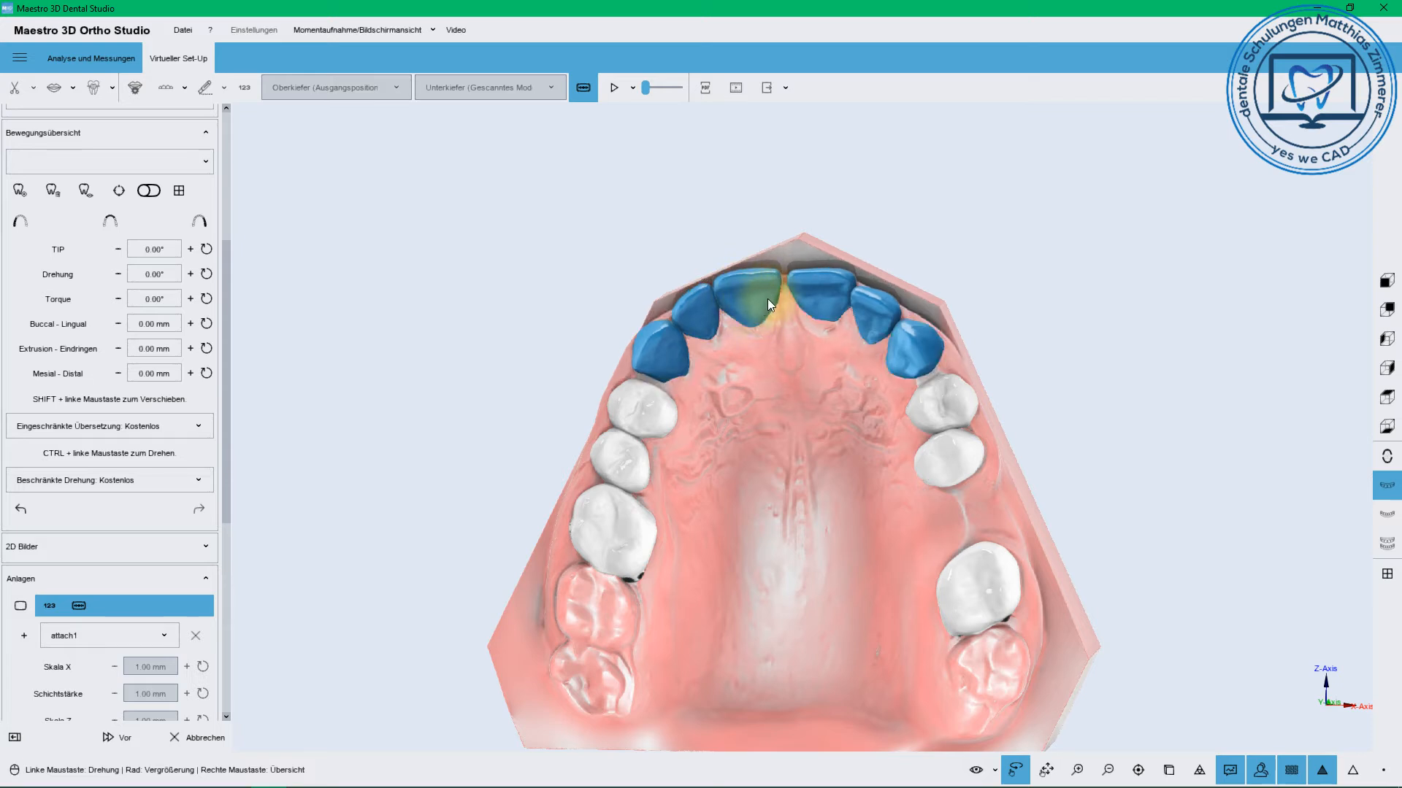
click(760, 327)
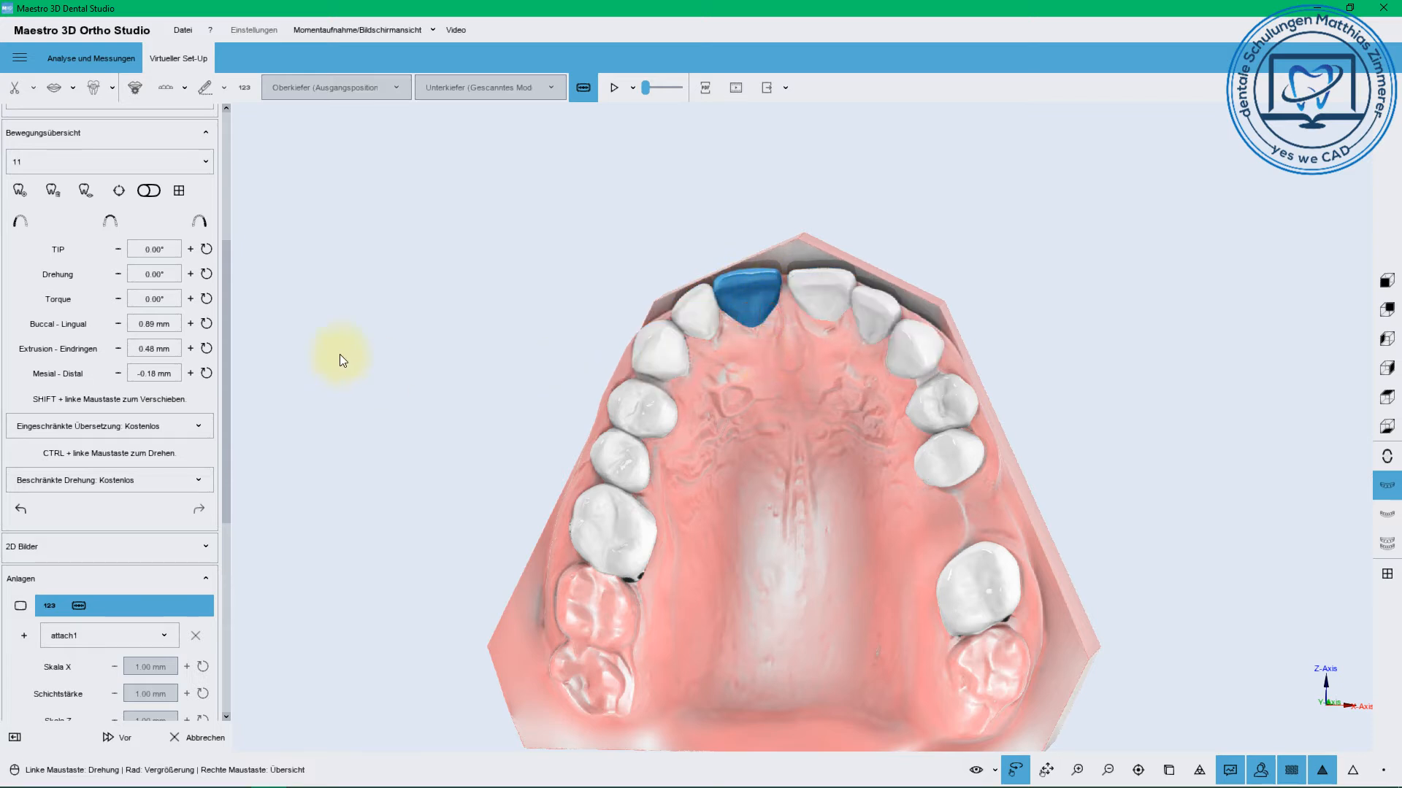
Move teeth 11 and 21 slightly towards the midline, bringing tooth 21 to about 0.41 mm mesial-distal
mouse_move(706, 409)
mouse_down()
mouse_move(619, 406)
mouse_move(668, 409)
mouse_up()
scroll(681, 340, up, 5)
right_drag(683, 275, 677, 411)
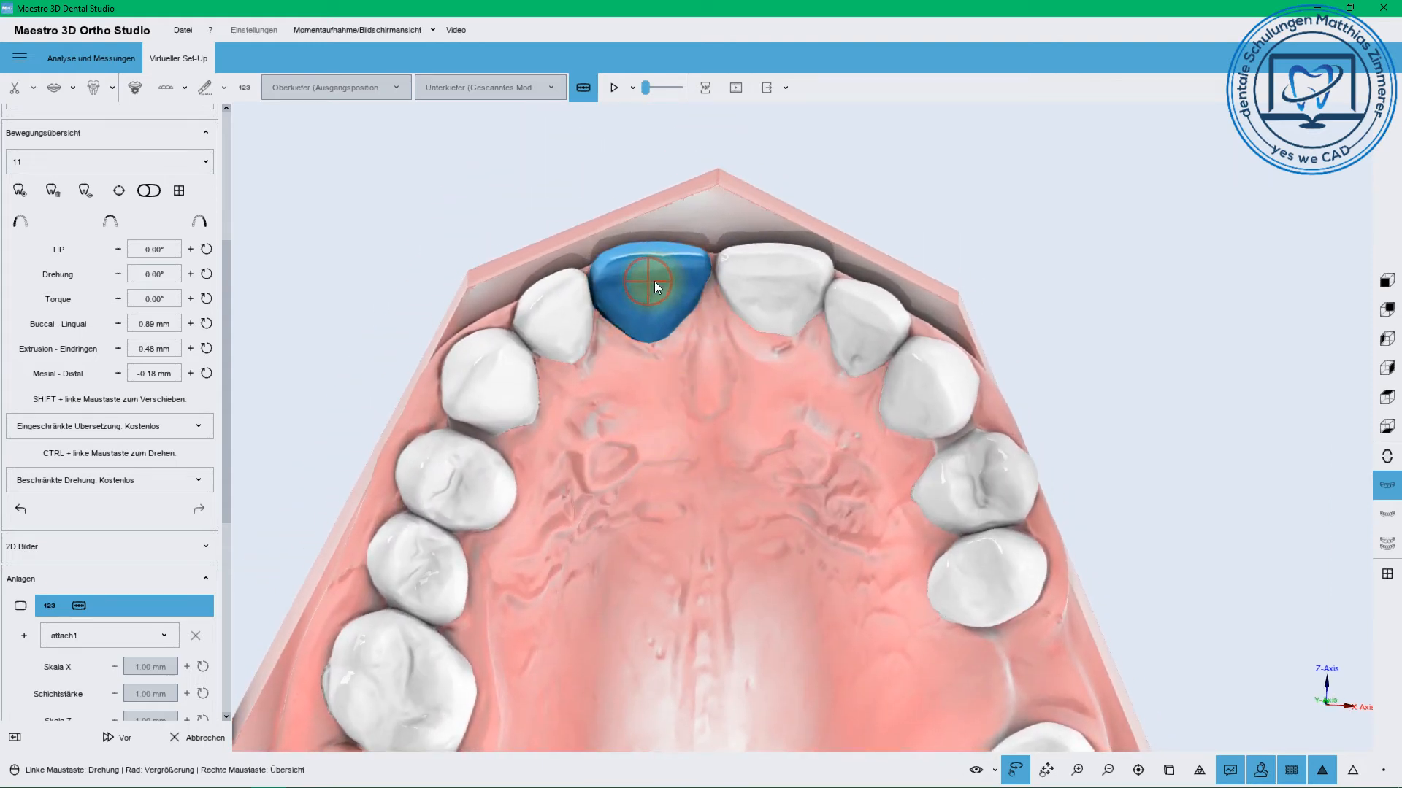
drag(647, 278, 654, 277)
click(744, 276)
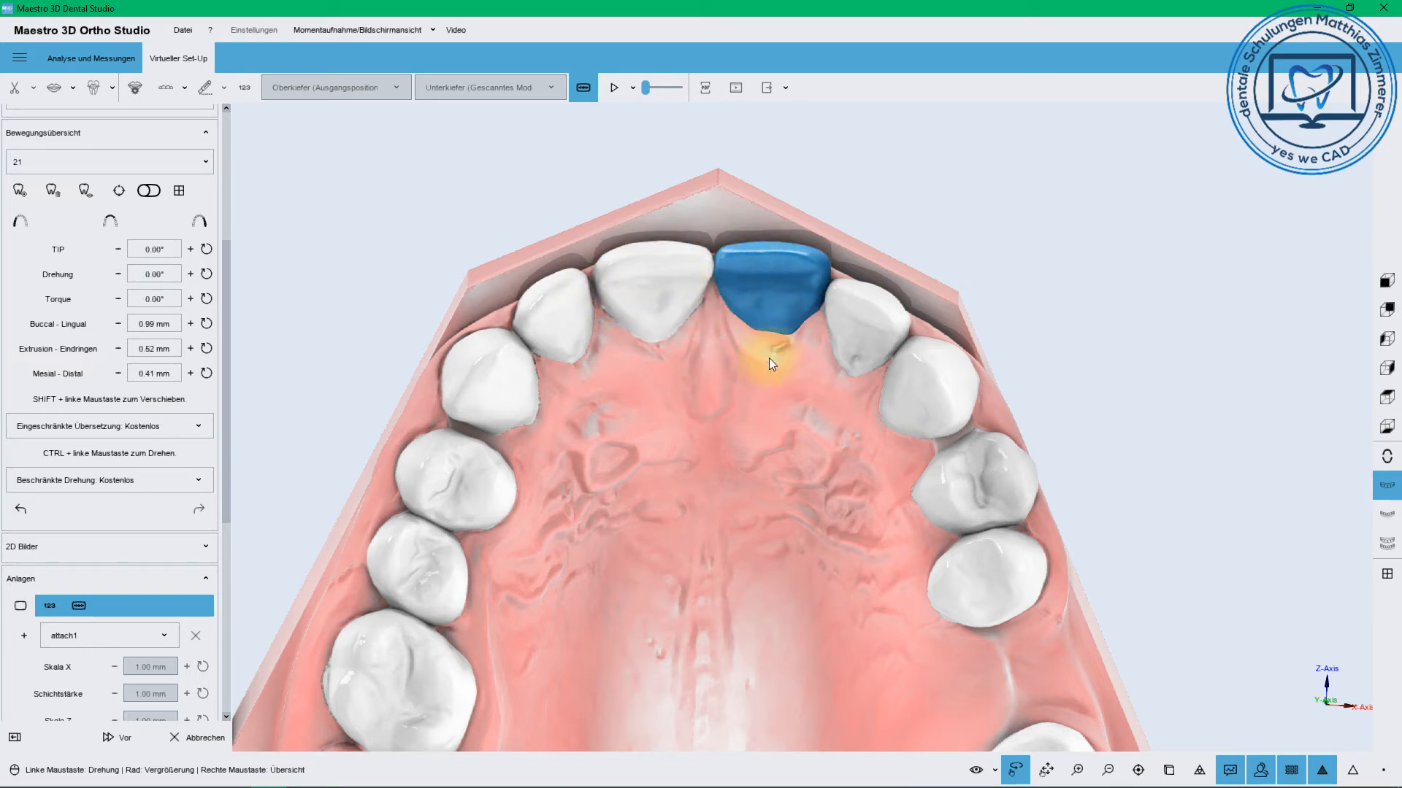
Select teeth 11 and 21 together and tilt them slightly in the side view, giving tooth 21 a torque of about 0.95°
click(651, 282)
ctrl+click(768, 284)
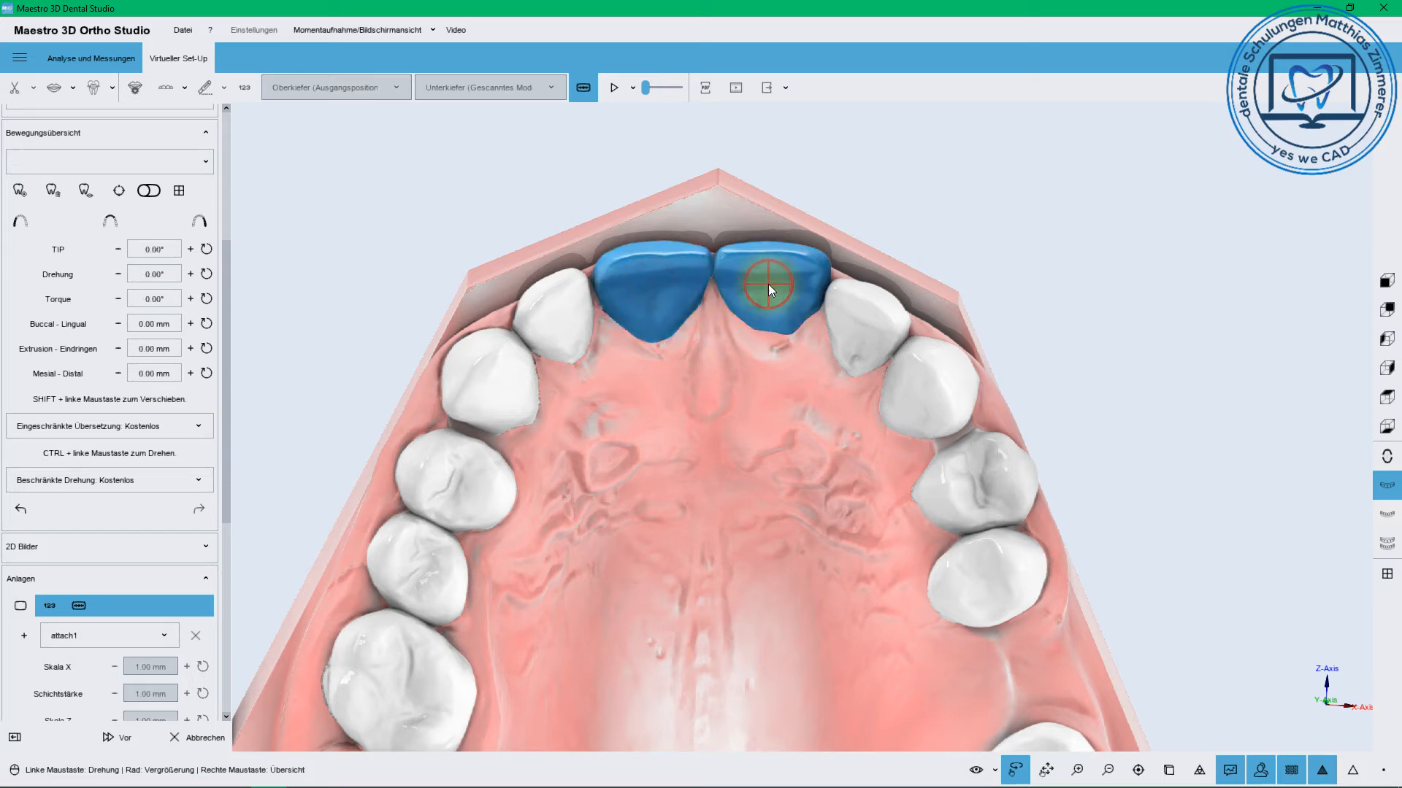
drag(784, 380, 630, 571)
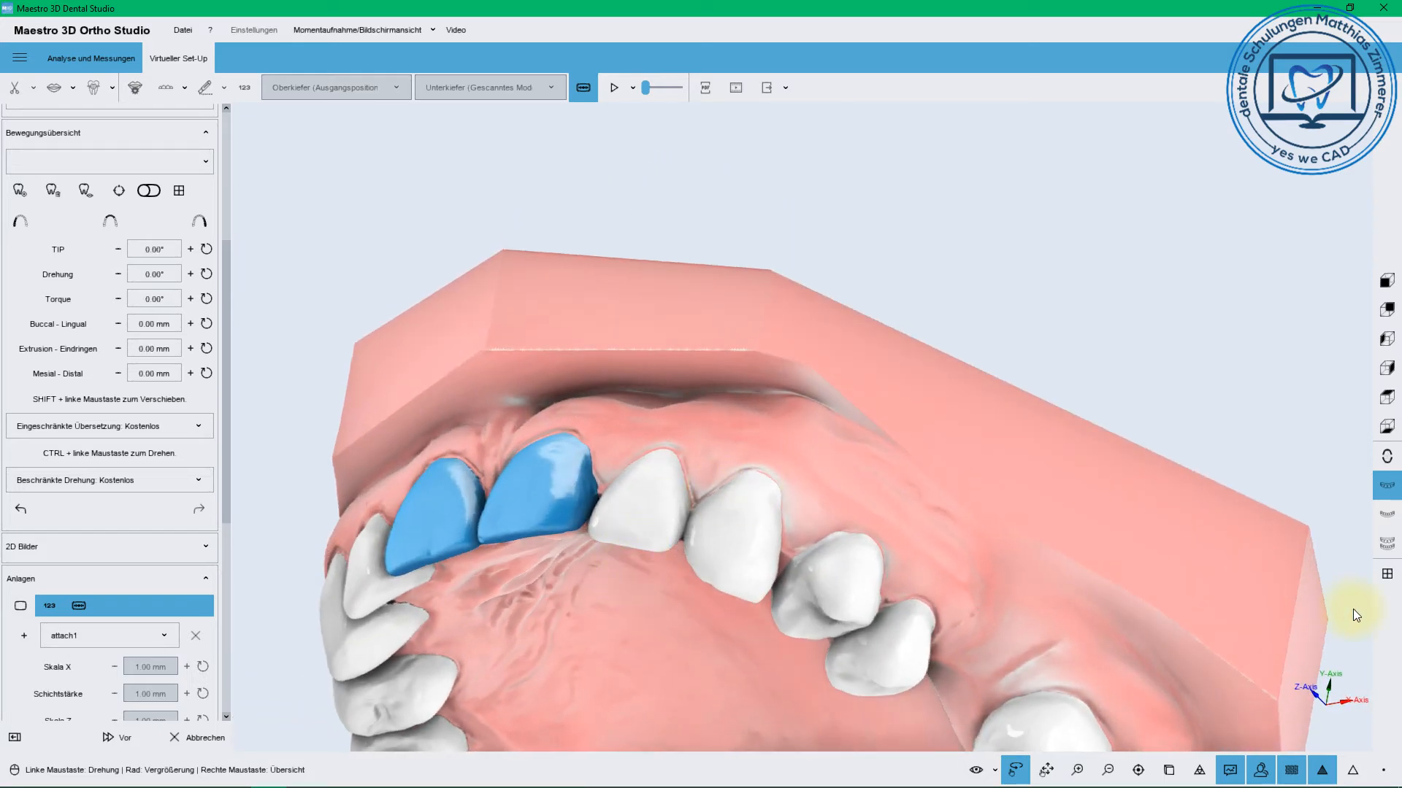
click(1386, 365)
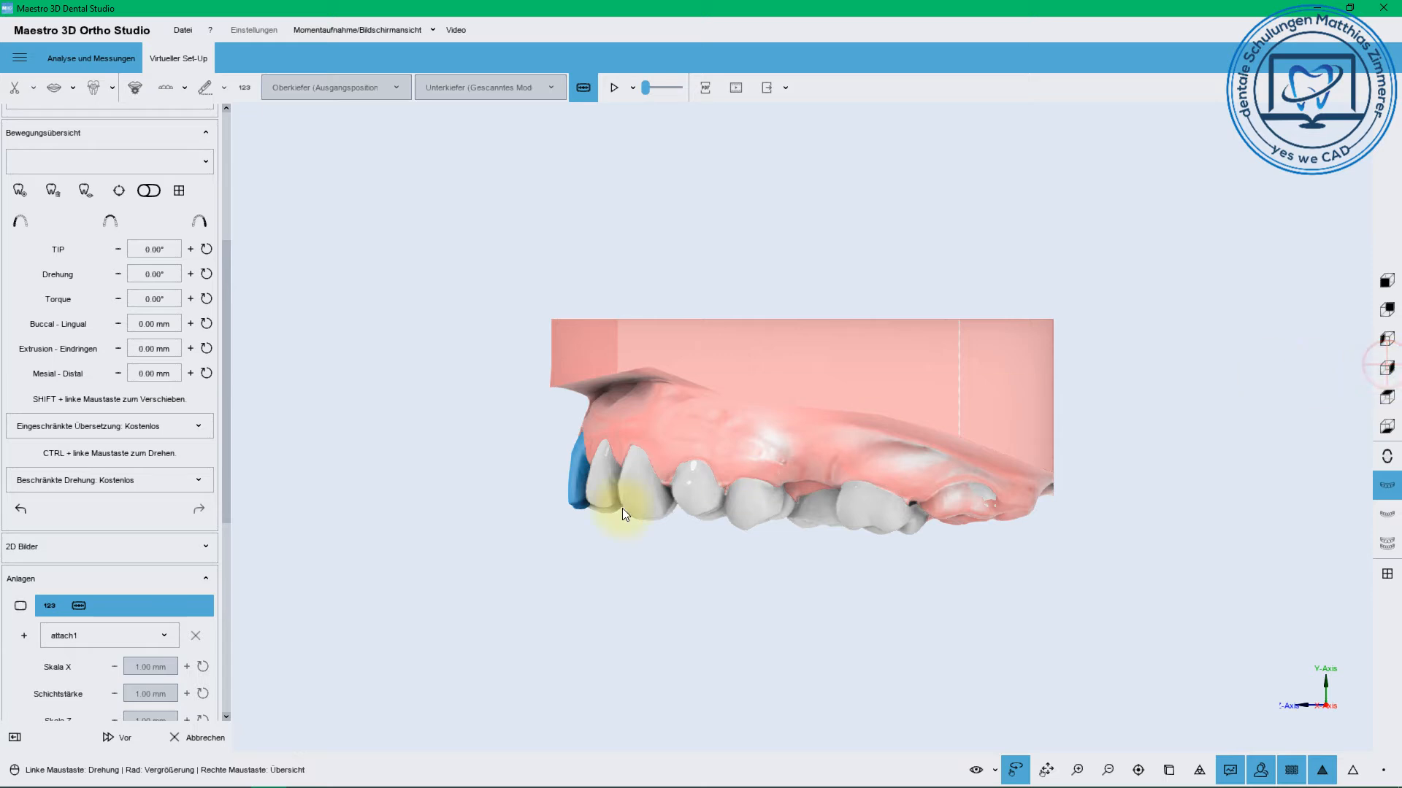
click(573, 491)
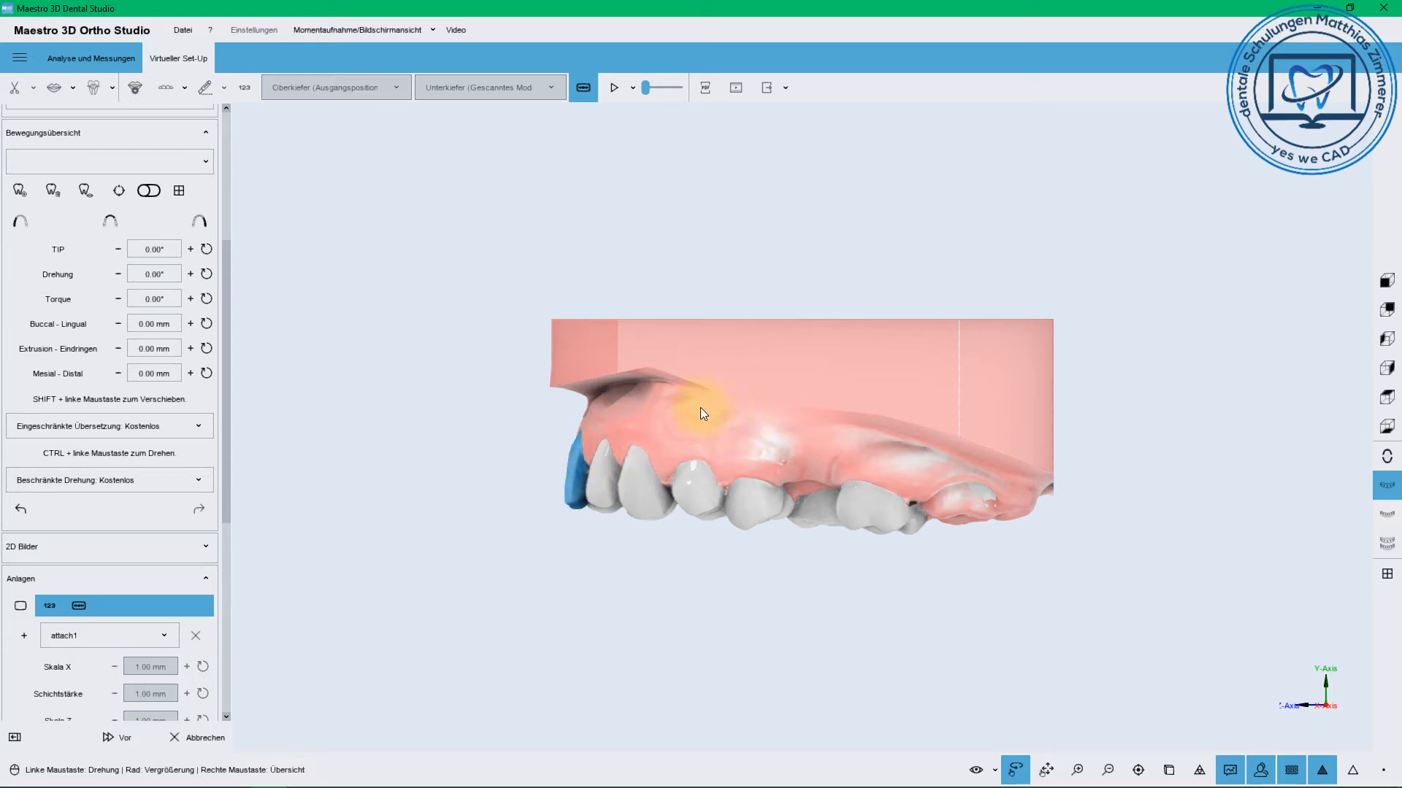
Rotate tooth 21 freely in the occlusal view to about -1.17° and adjust its position to about 0.77 mm buccal-lingual
drag(699, 407, 756, 427)
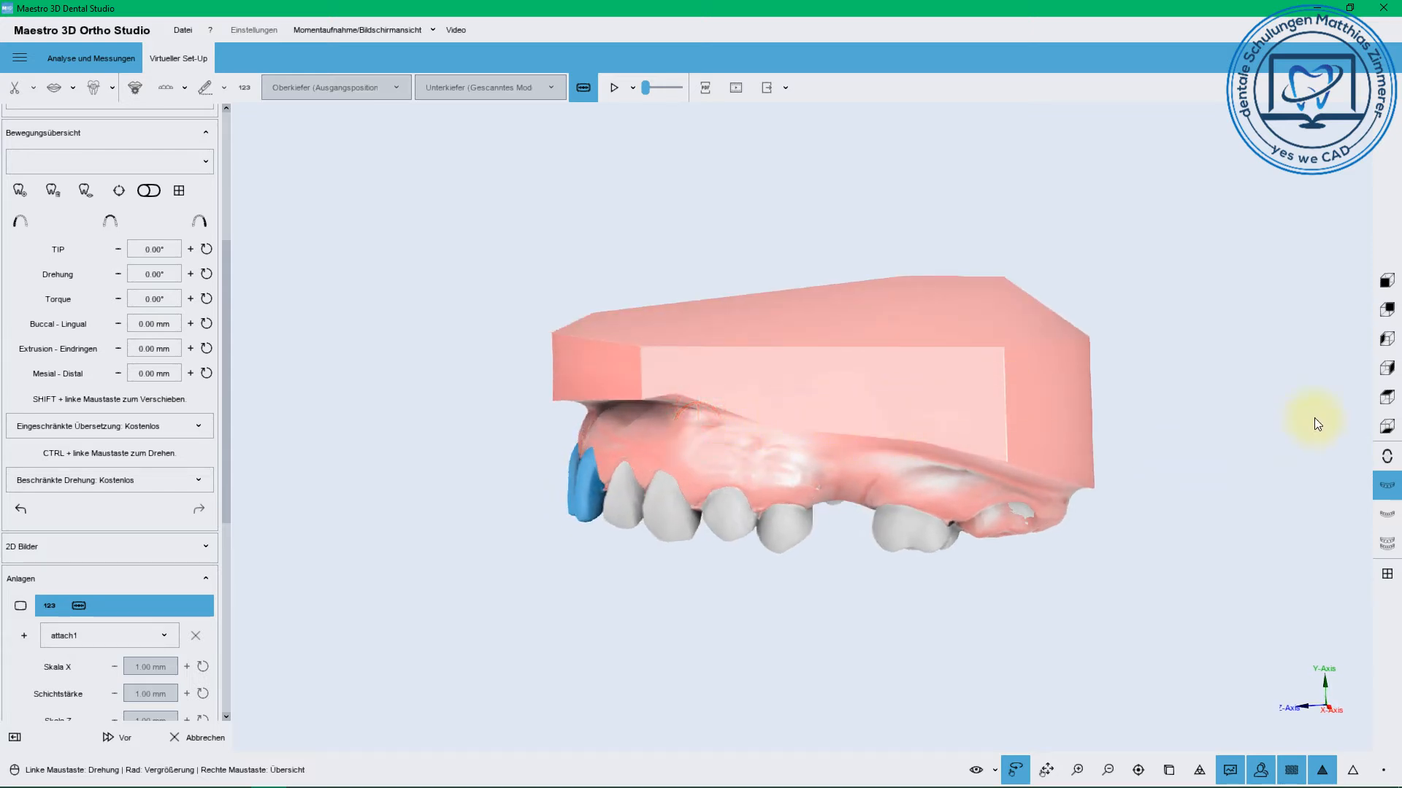
click(1387, 398)
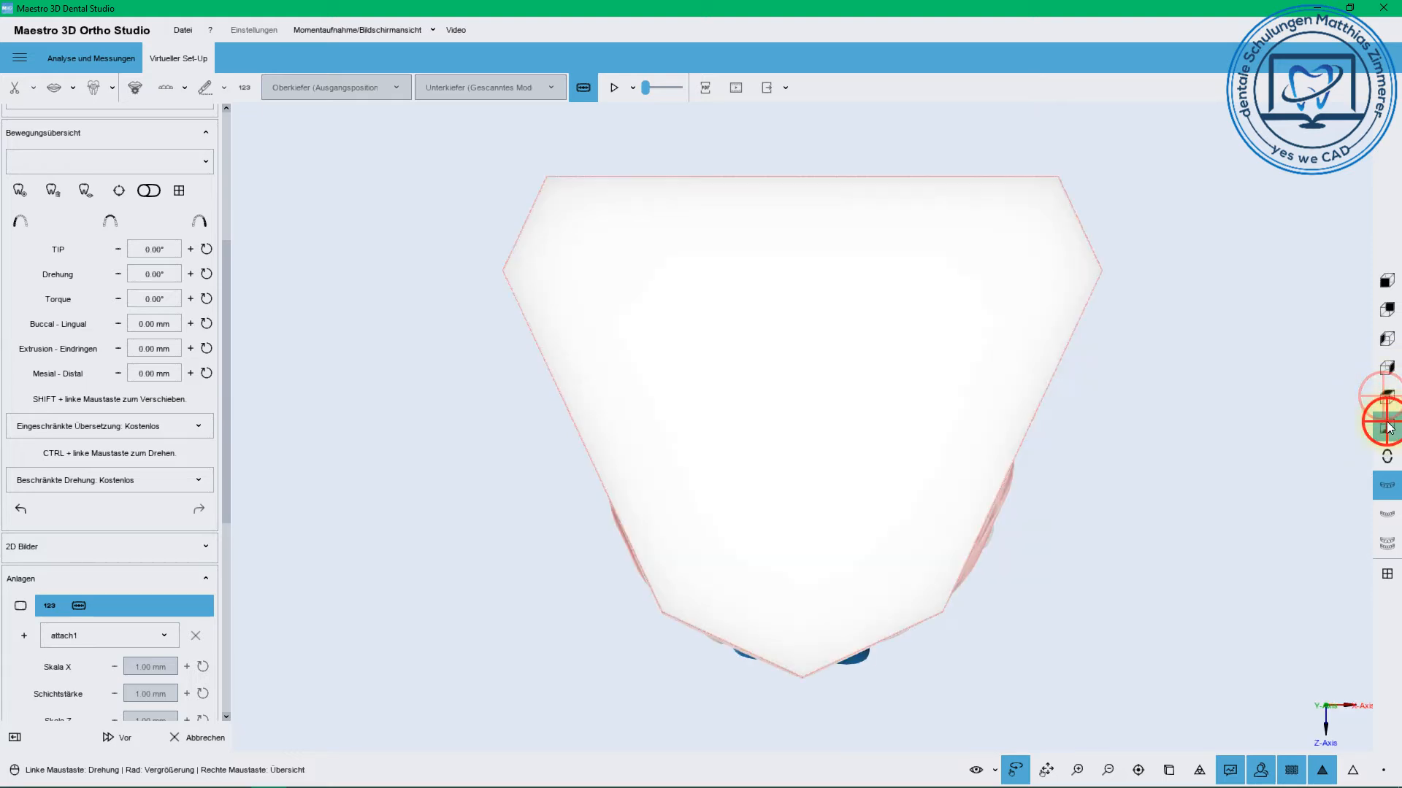
click(1387, 427)
scroll(798, 188, up, 4)
right_drag(797, 186, 747, 479)
click(694, 409)
click(785, 407)
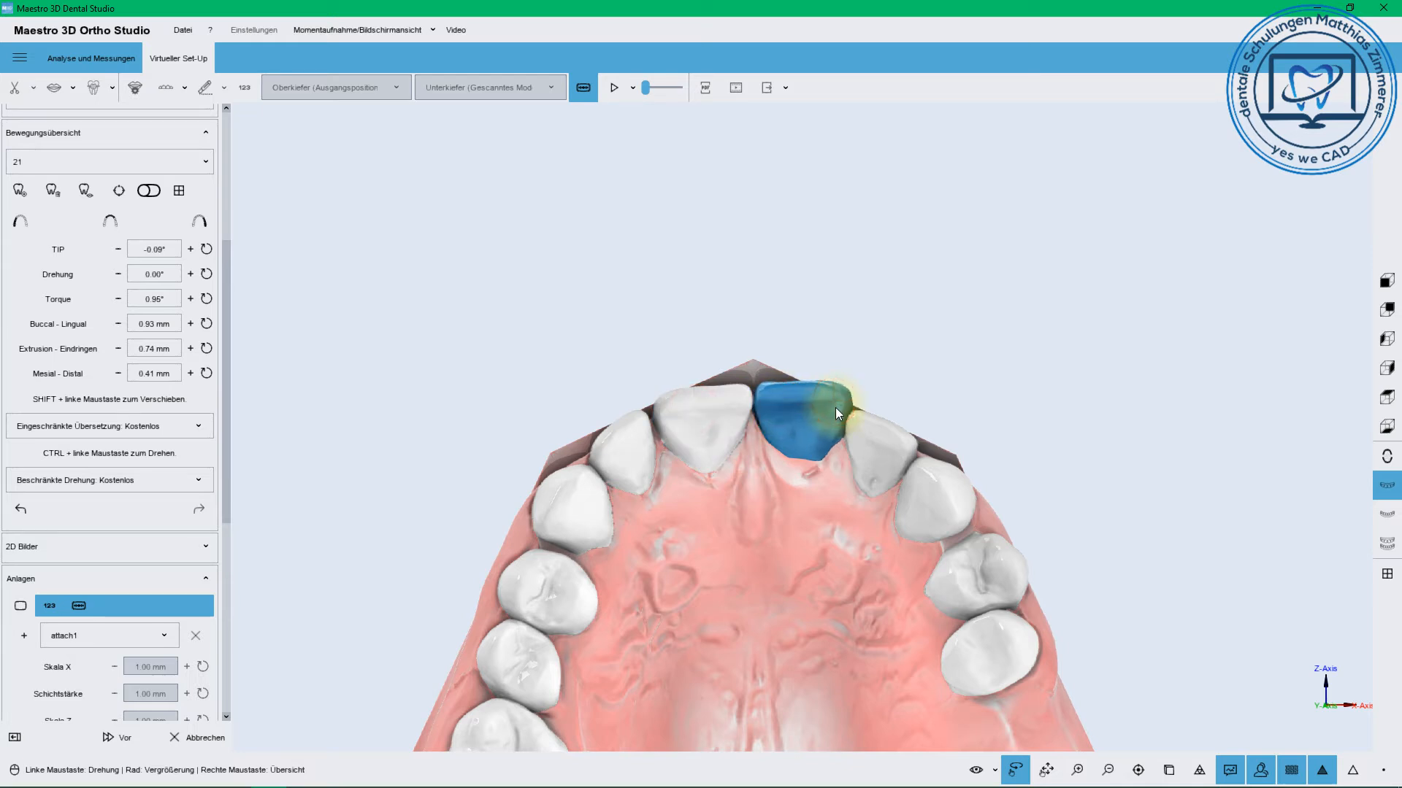
ctrl+drag(833, 406, 869, 436)
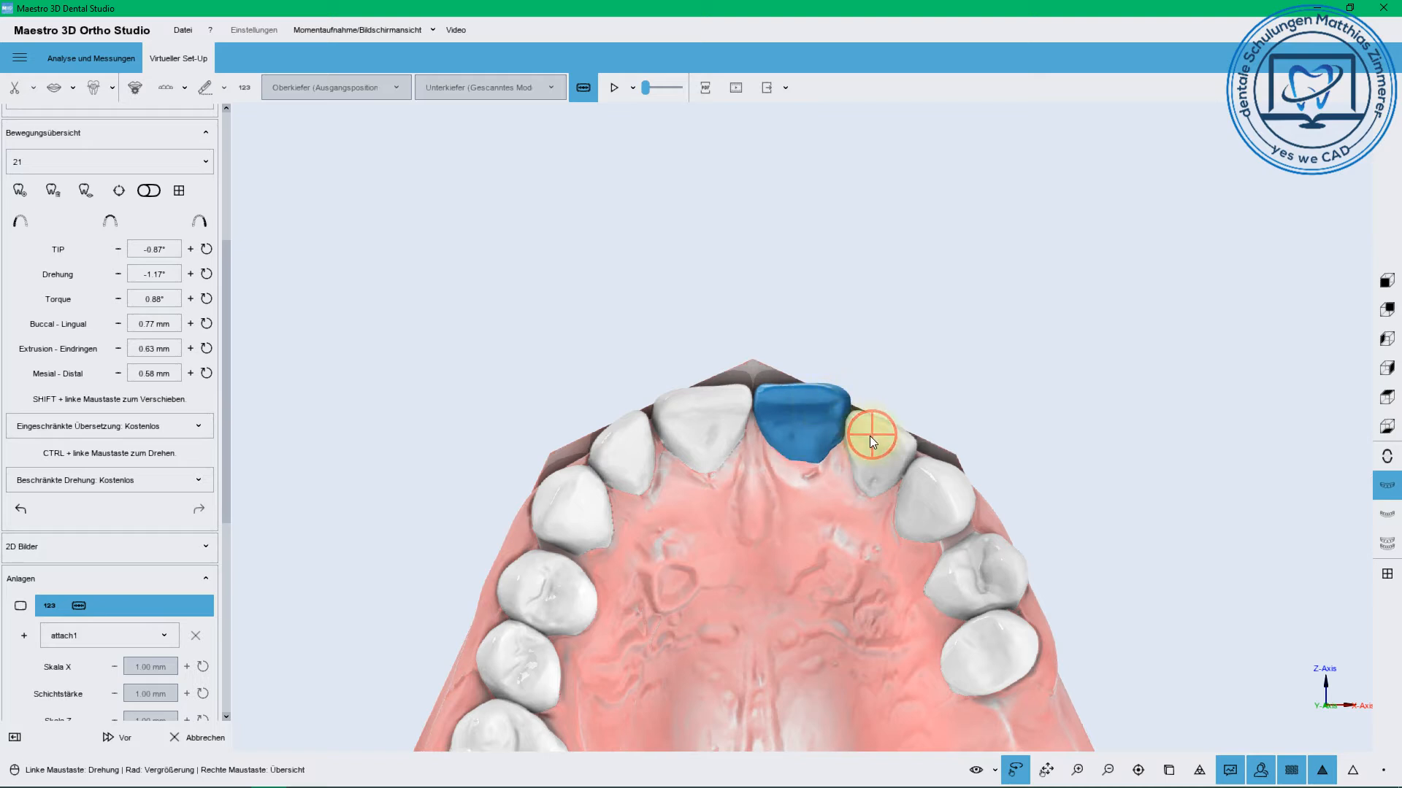
Set the torque of tooth 22 to 3.00°
click(867, 437)
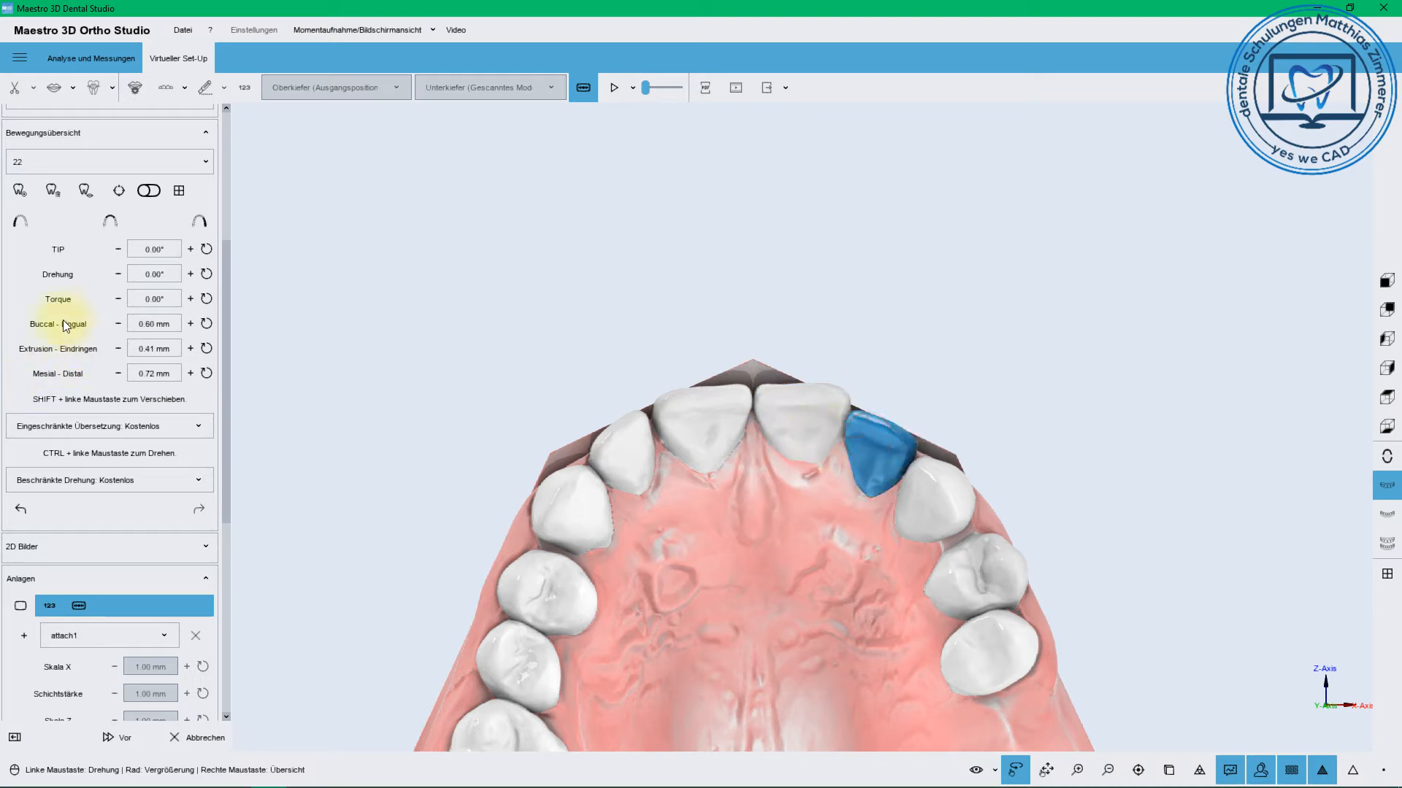
click(190, 298)
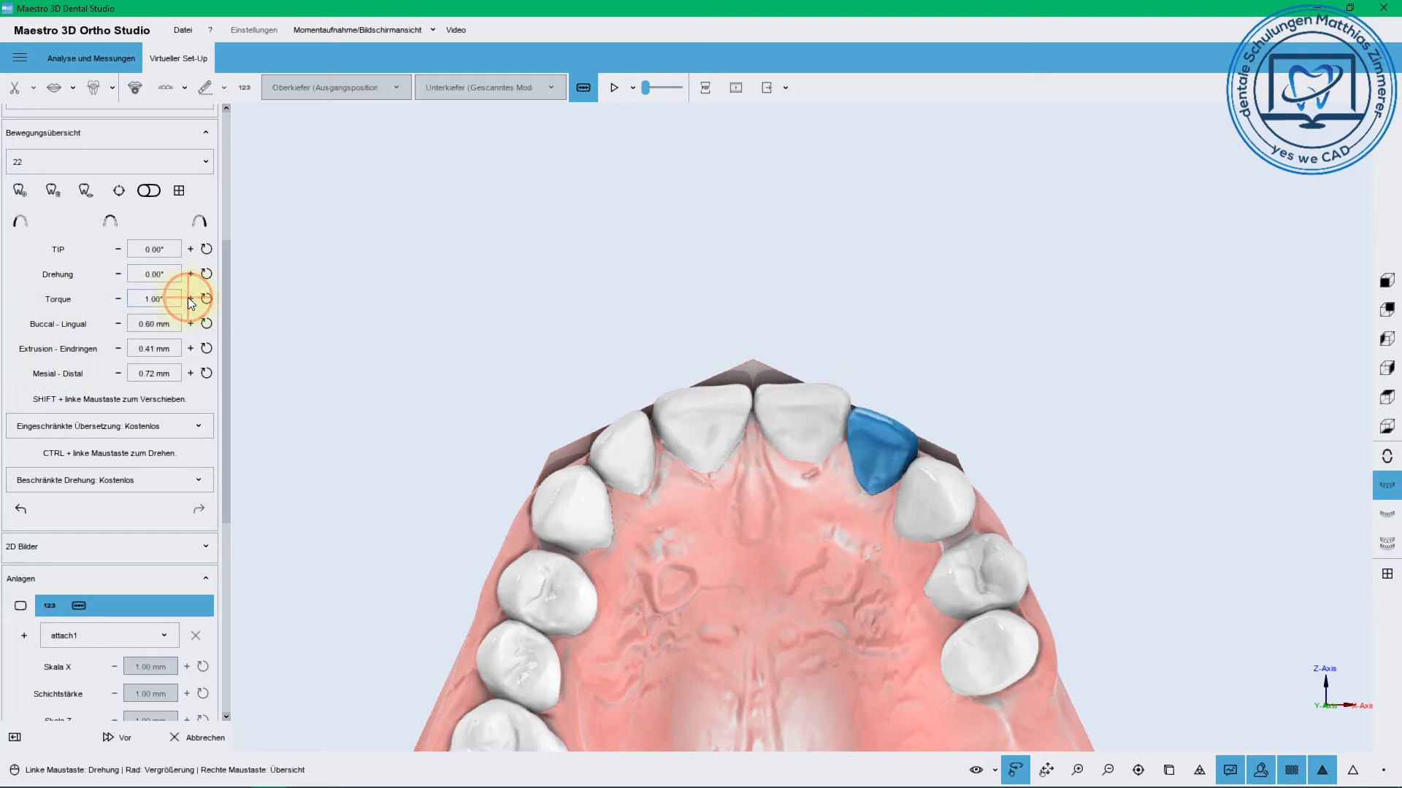
click(190, 298)
click(189, 299)
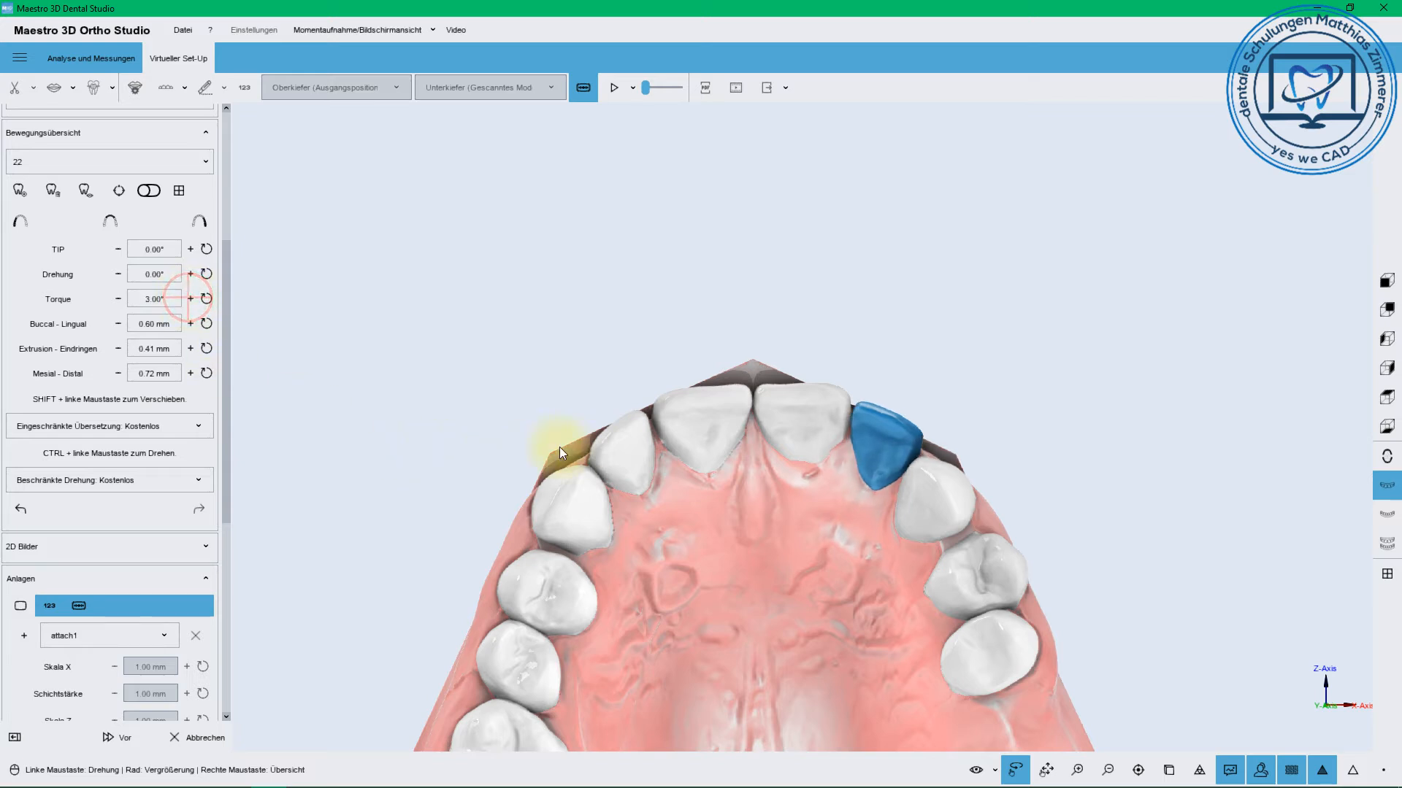
Set the mesial-distal movement of tooth 12 to 0.88 mm
click(638, 457)
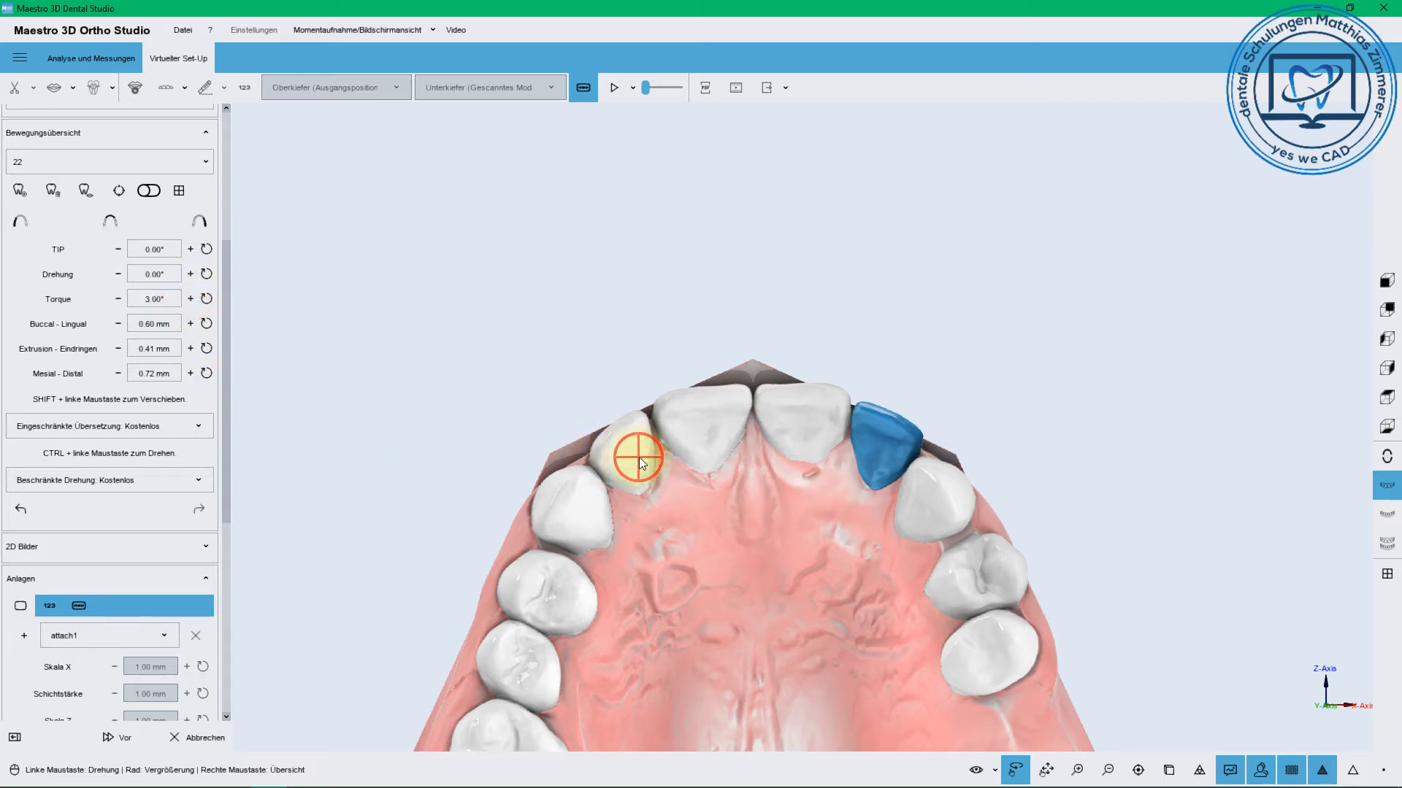
click(191, 373)
click(190, 373)
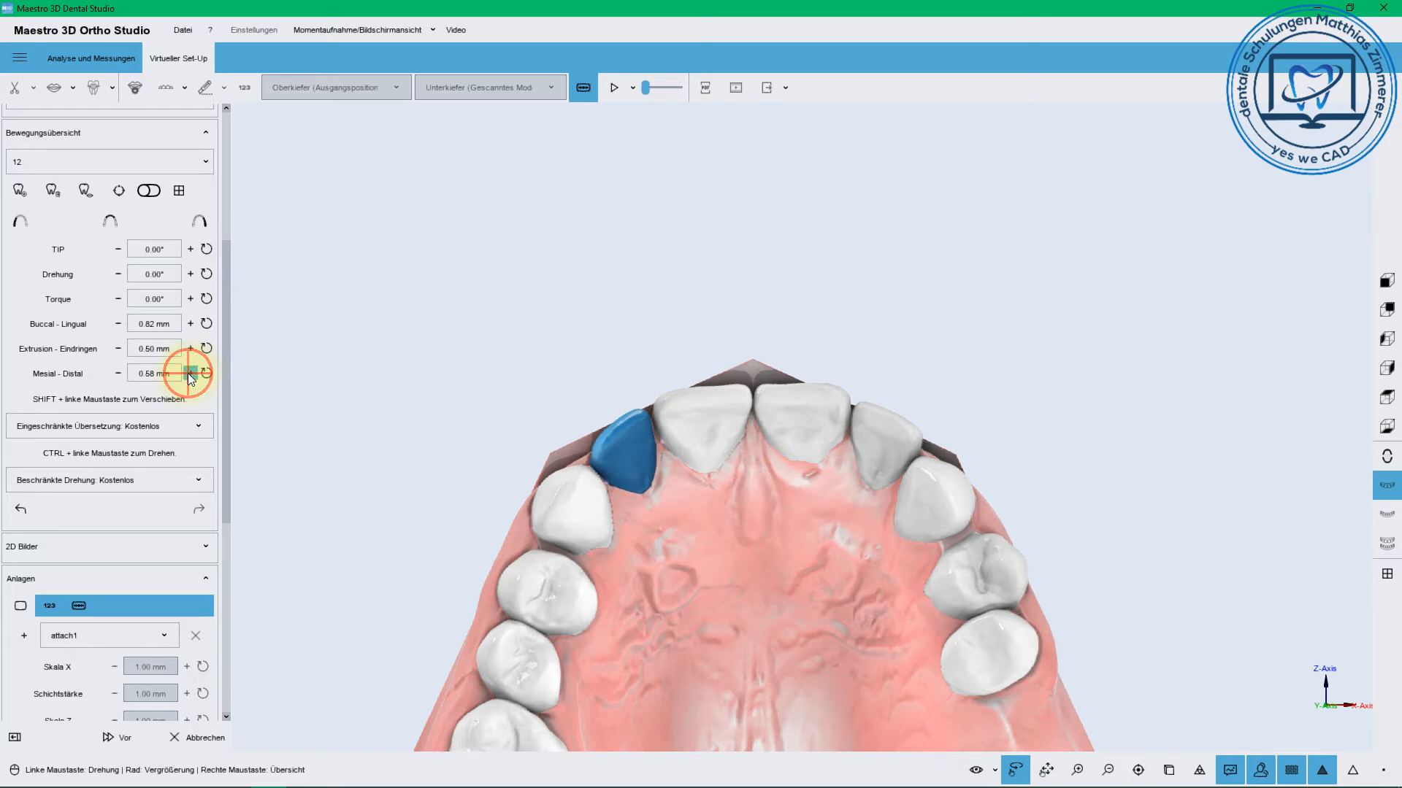
click(191, 374)
click(190, 374)
click(190, 374)
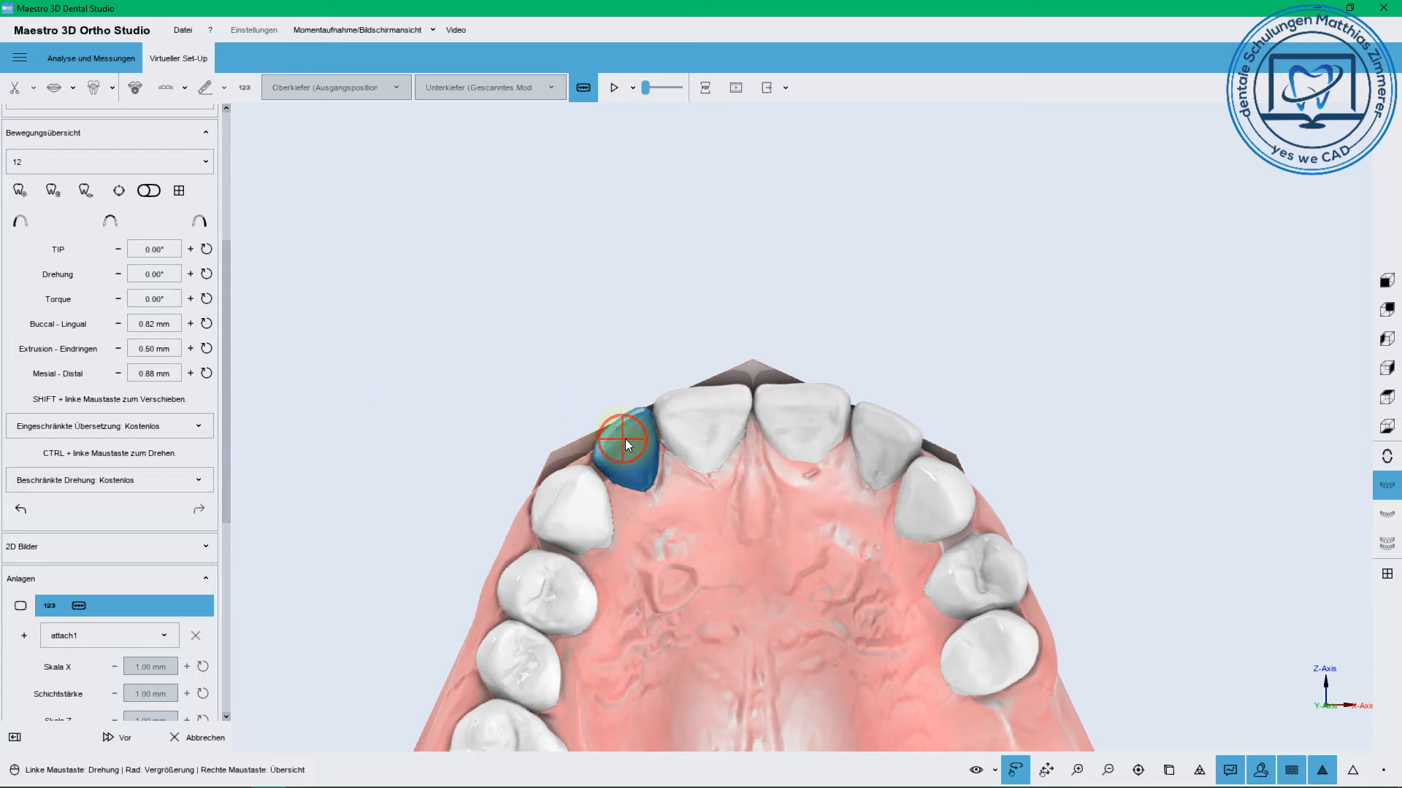
Move tooth 12 toward the neighbouring central incisor with about 2.9° Drehung, and show the penetration contacts between the teeth
mouse_move(629, 441)
mouse_down()
mouse_move(650, 428)
mouse_move(648, 414)
mouse_move(634, 423)
mouse_move(650, 406)
mouse_move(634, 433)
mouse_move(664, 428)
mouse_move(635, 440)
mouse_up()
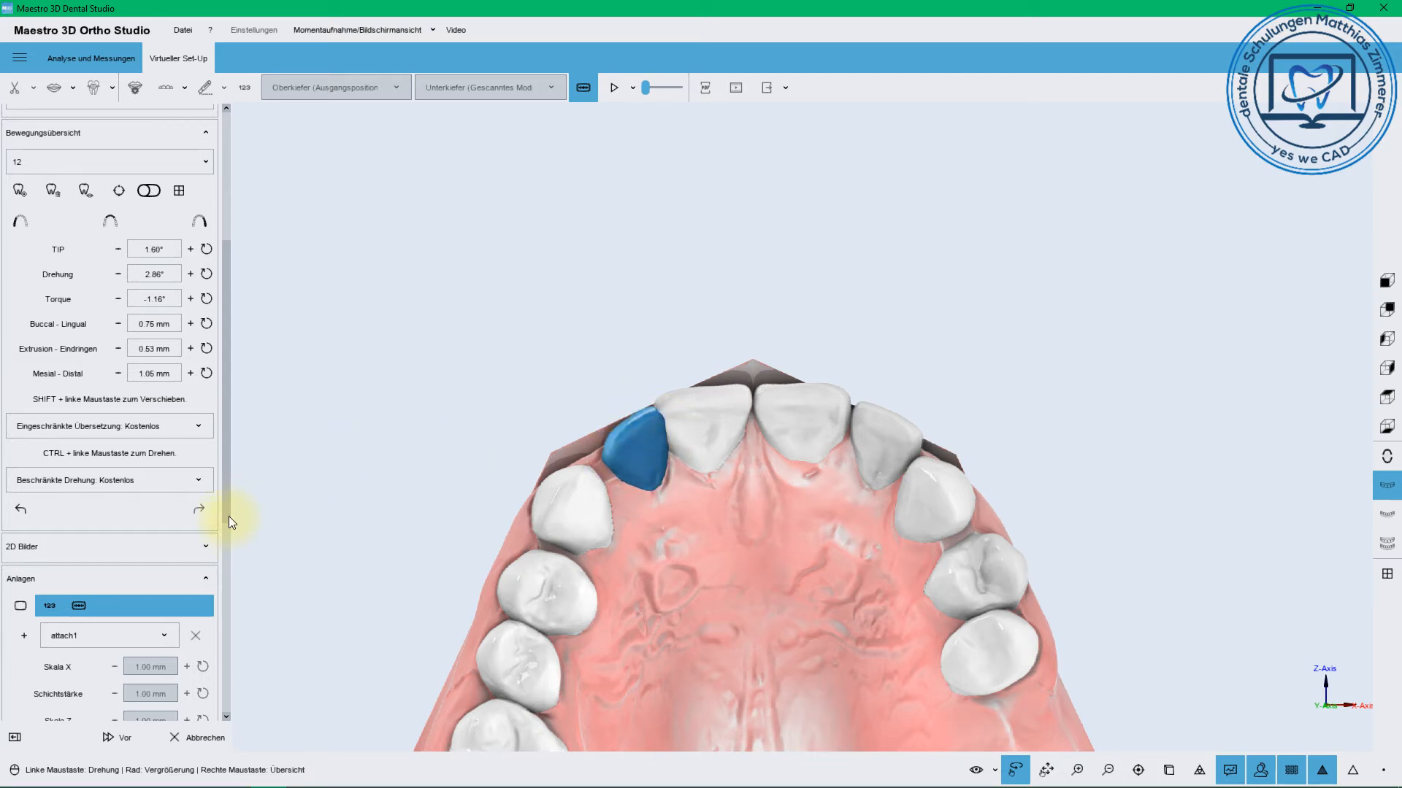
drag(227, 512, 217, 652)
scroll(217, 652, down, 3)
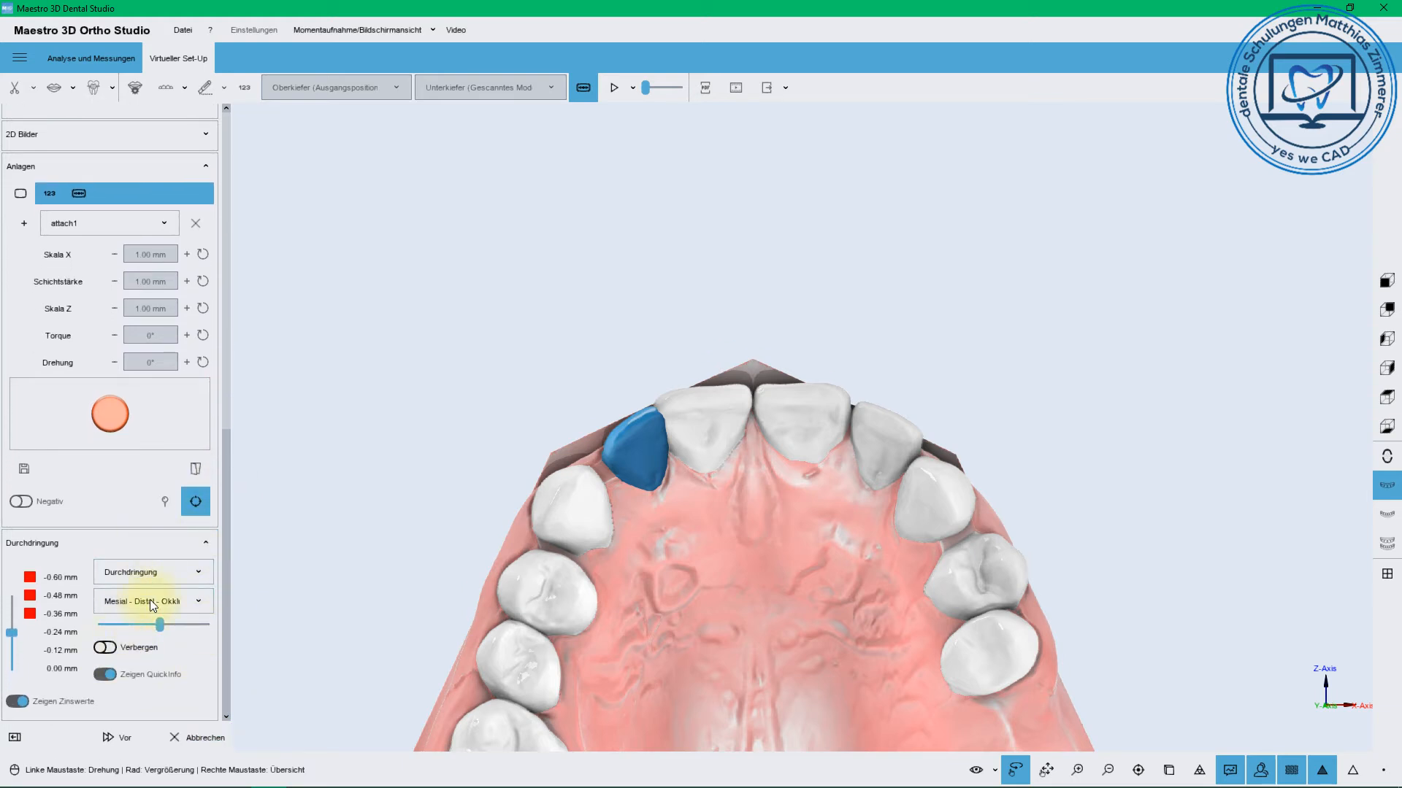
click(106, 647)
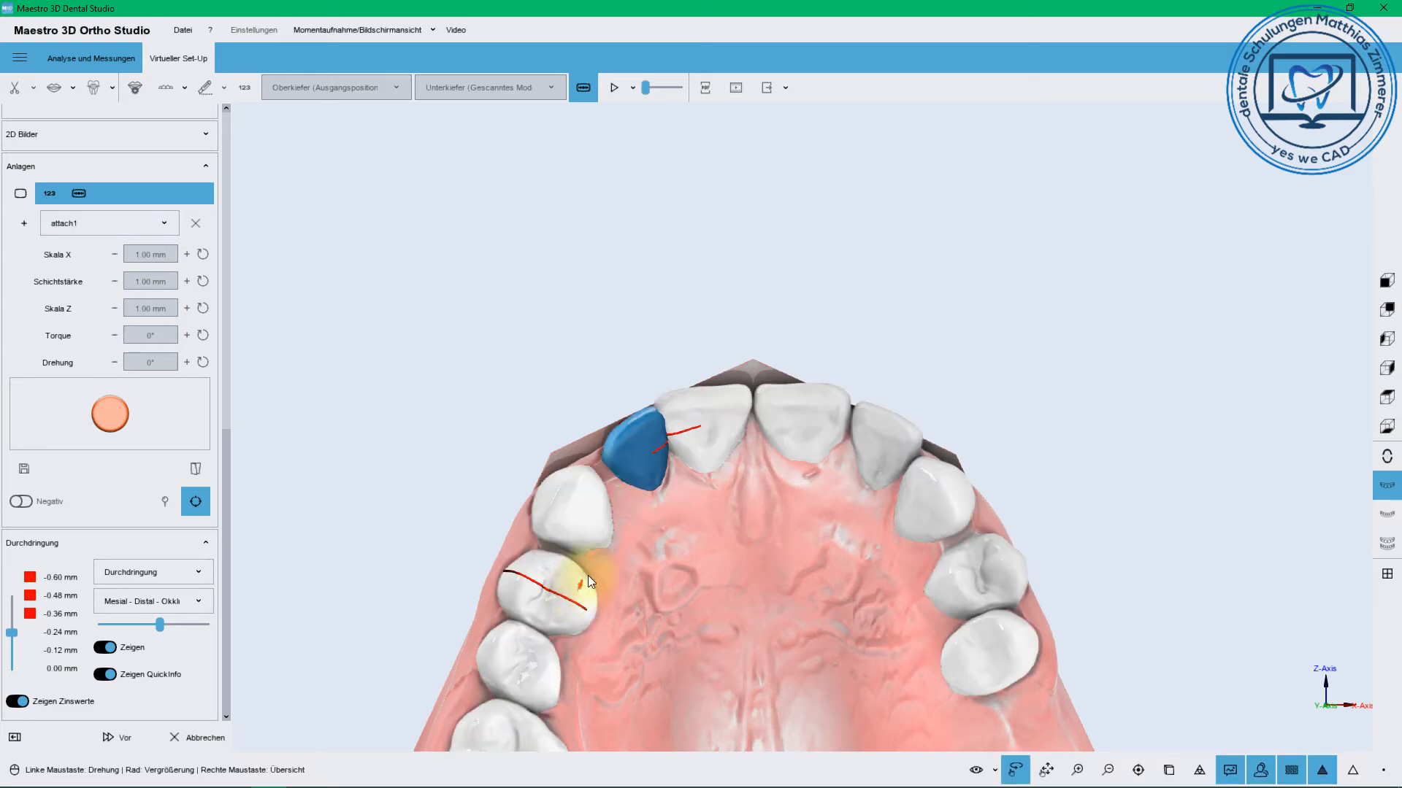
drag(708, 542, 602, 462)
mouse_move(598, 478)
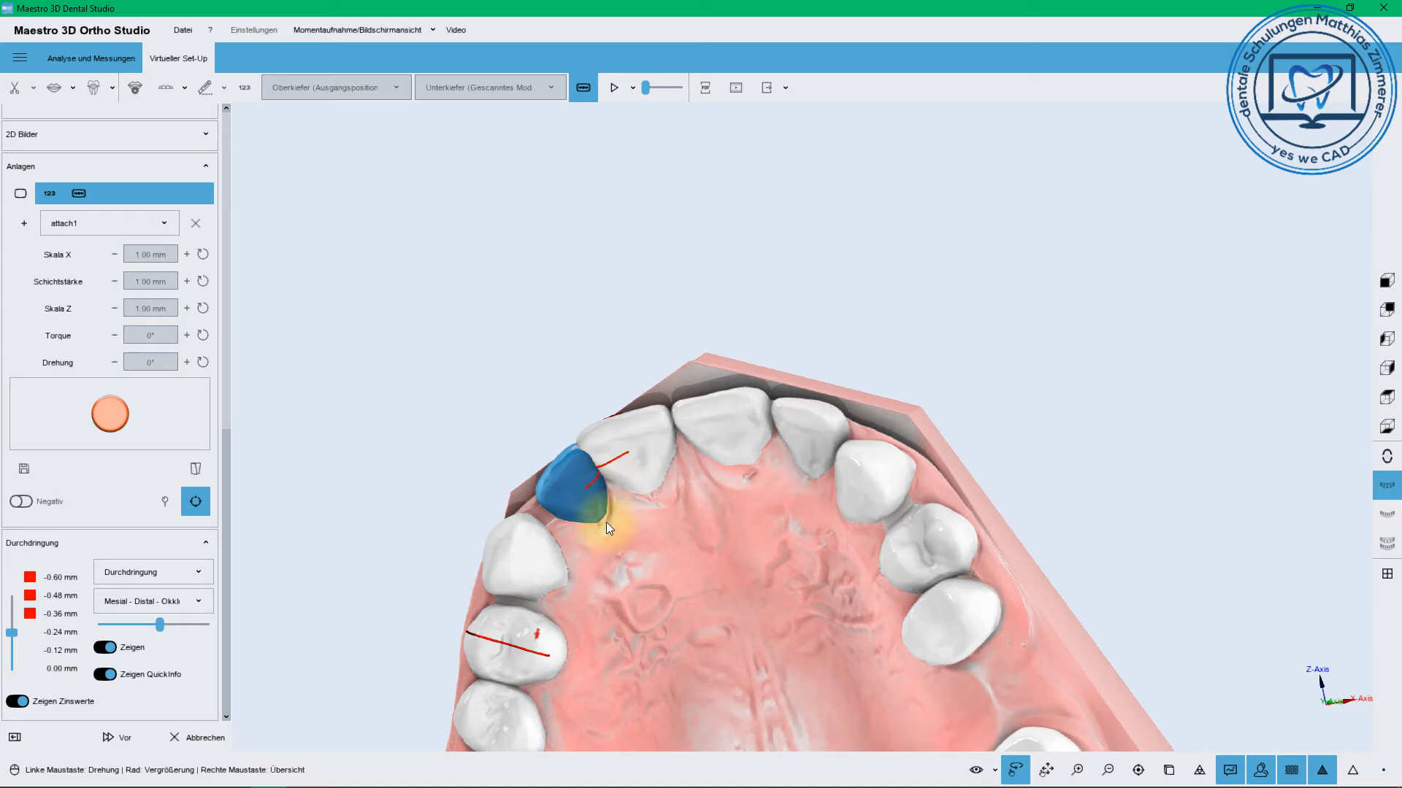
Move tooth 12 slightly away from the central incisor to clear the overlap and hide the penetration display
click(571, 487)
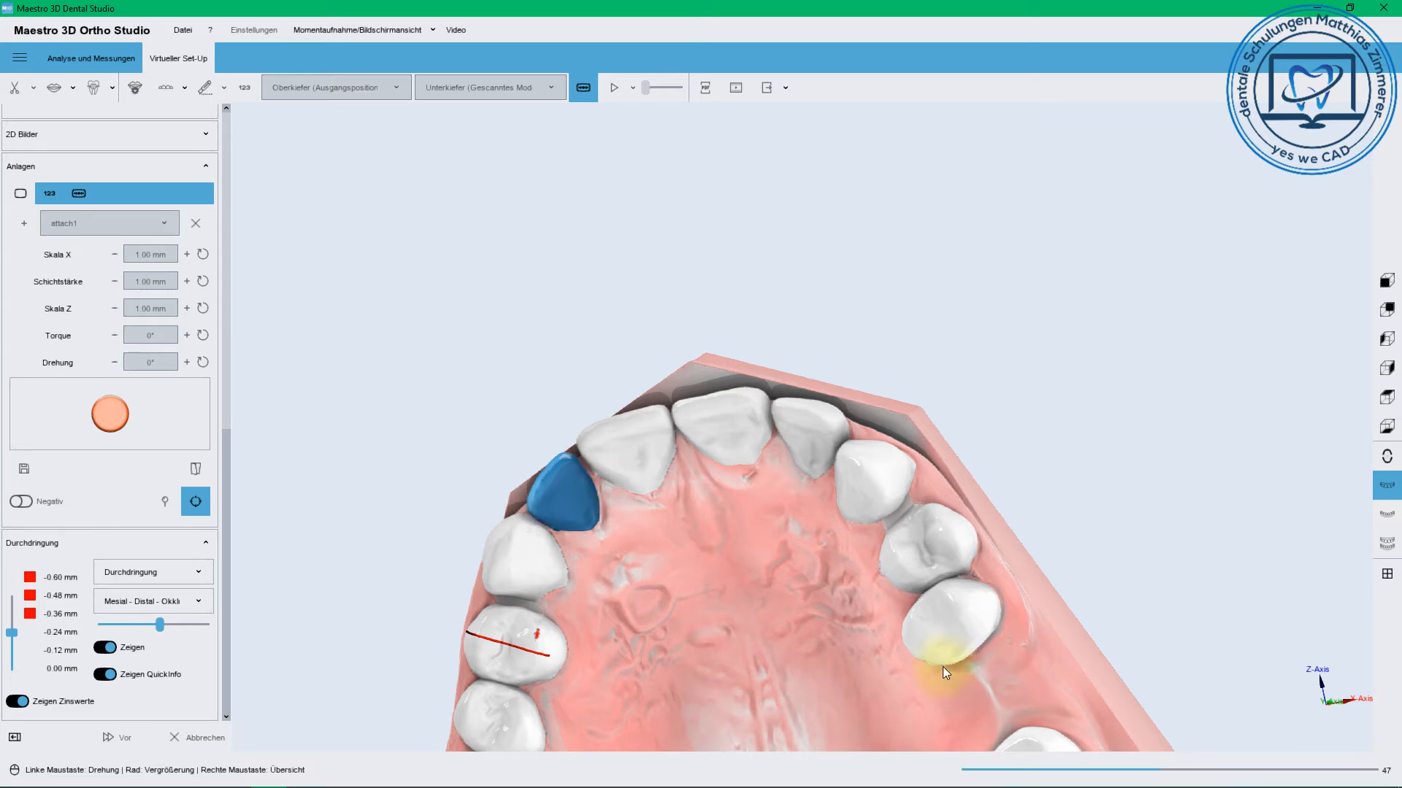
click(108, 646)
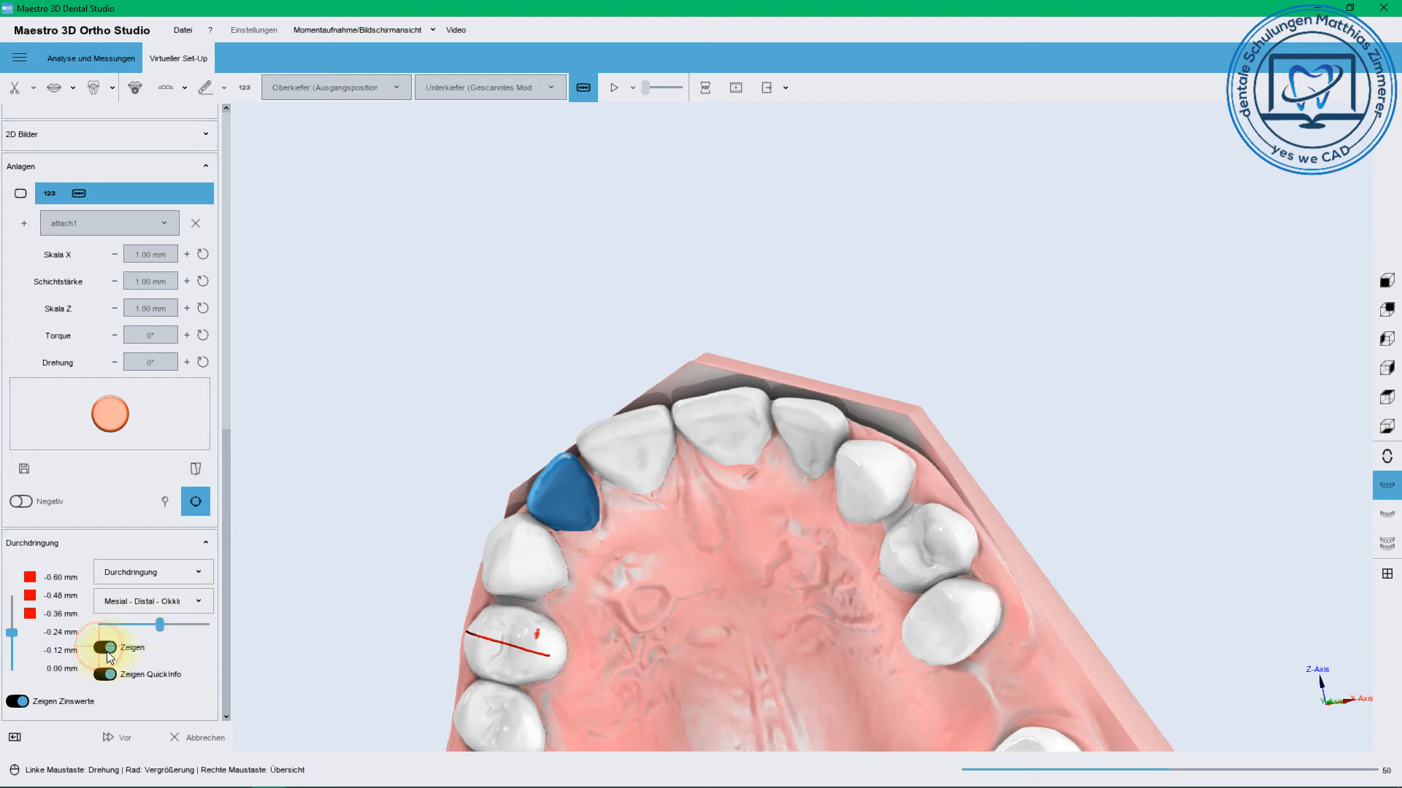
click(138, 650)
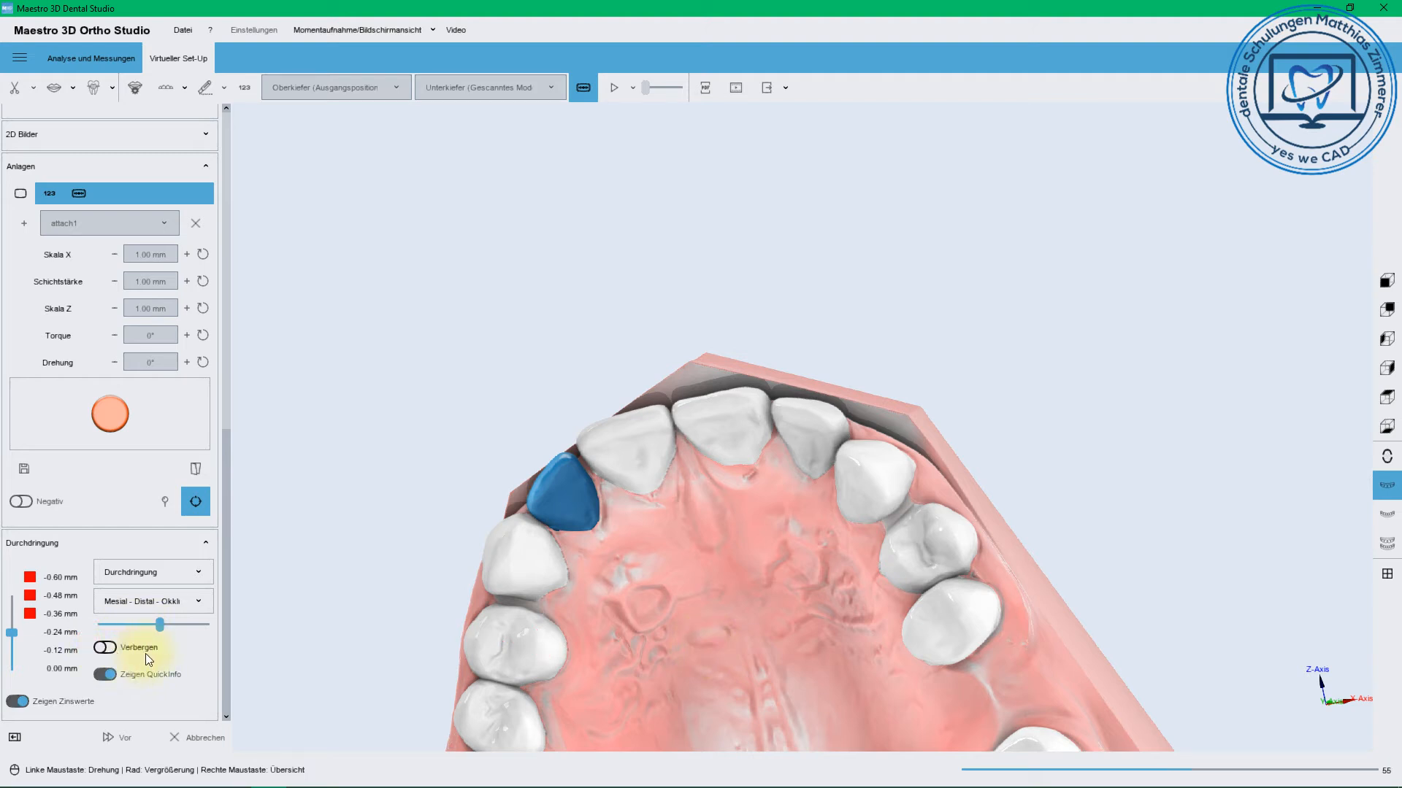
Nudge tooth 12 back toward the central incisor and set its Drehung to 2.81°
click(536, 497)
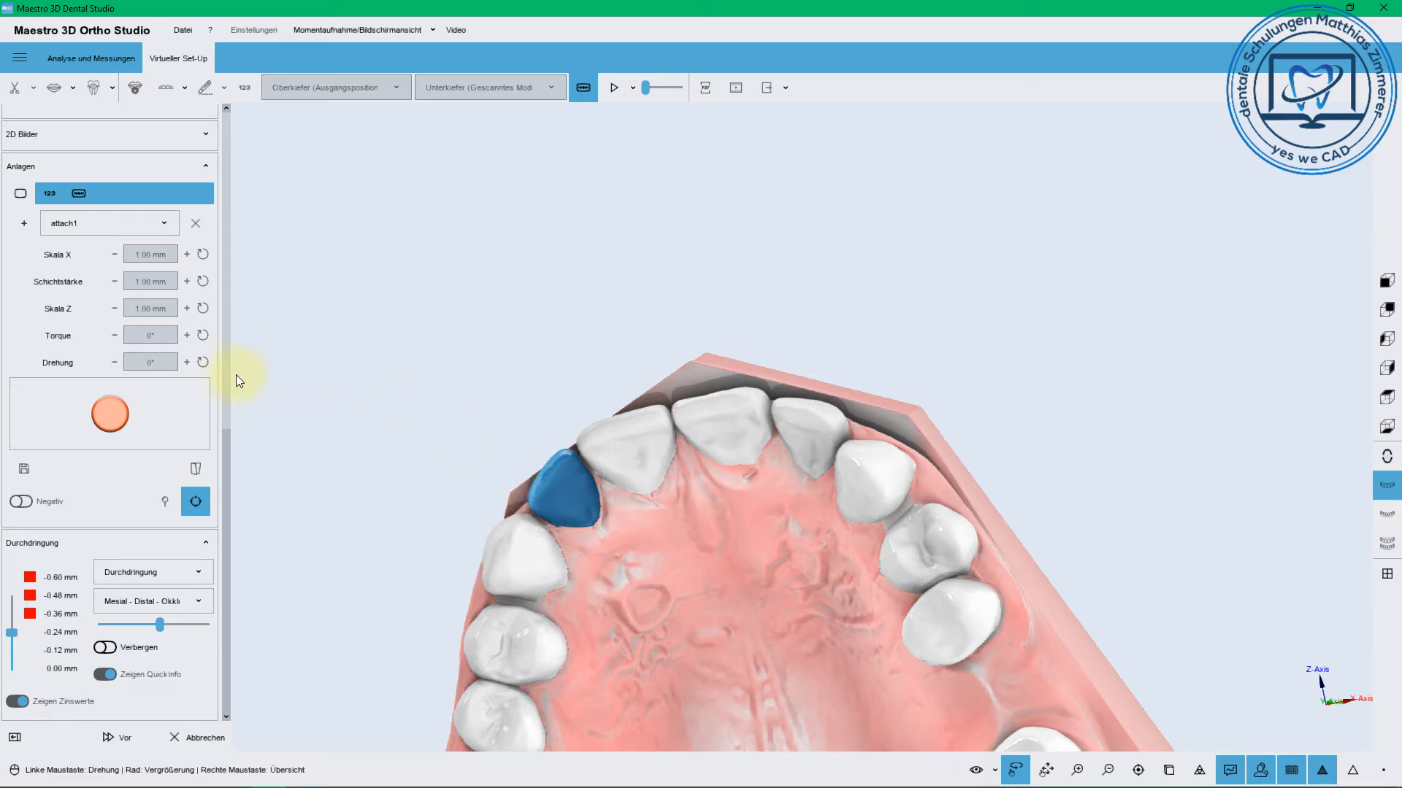
drag(227, 440, 225, 339)
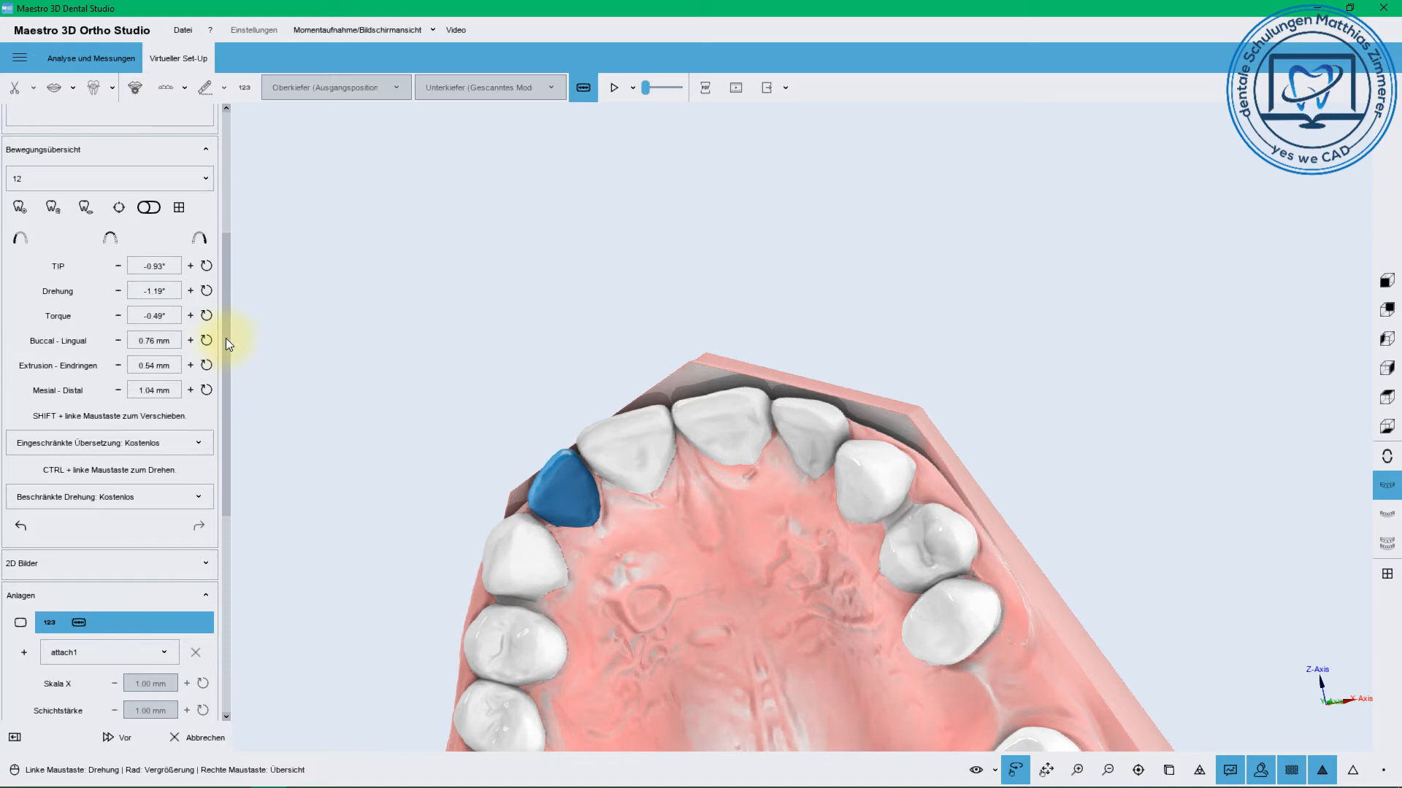
click(189, 291)
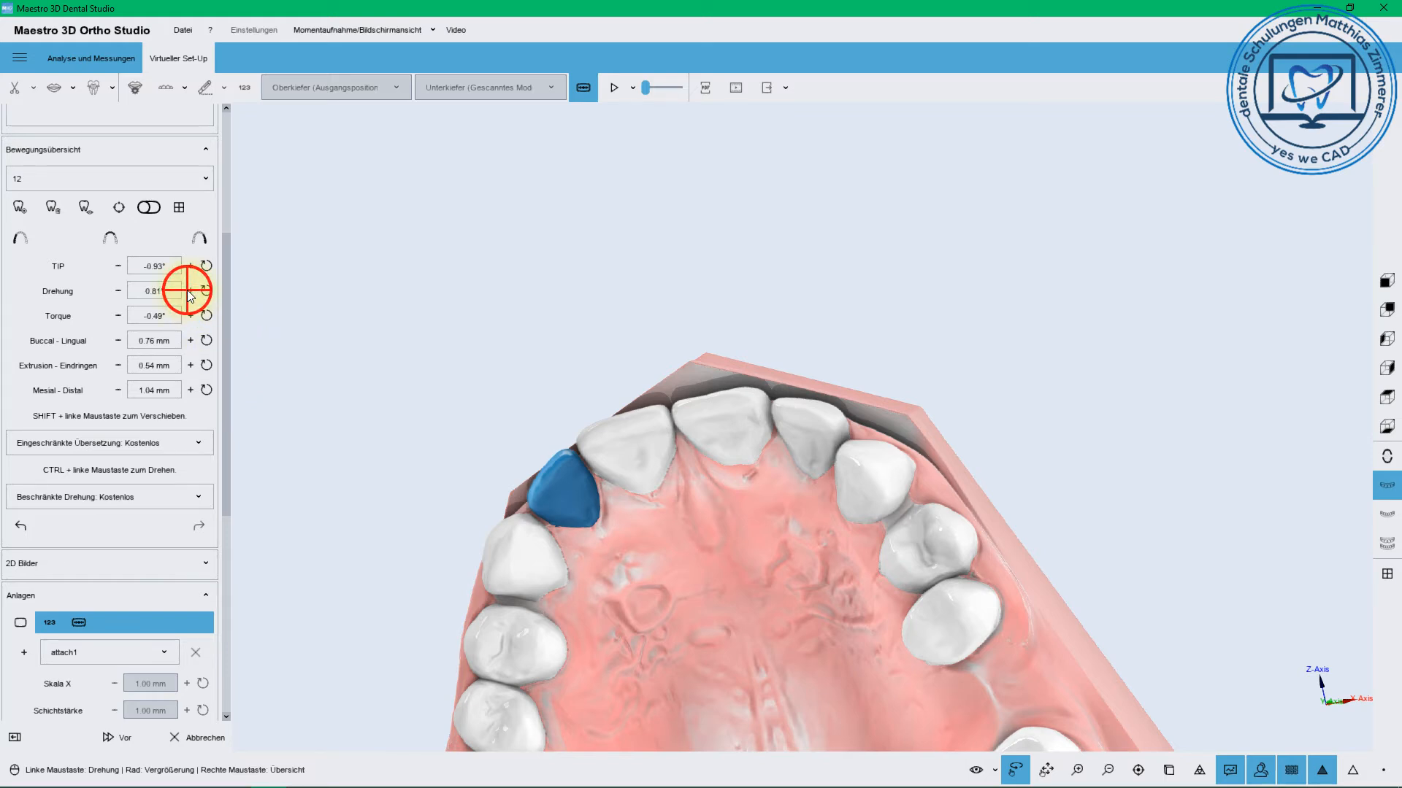
click(190, 291)
Set the Drehung of tooth 23 to -4.00° and its Torque to 3.00°
click(1387, 427)
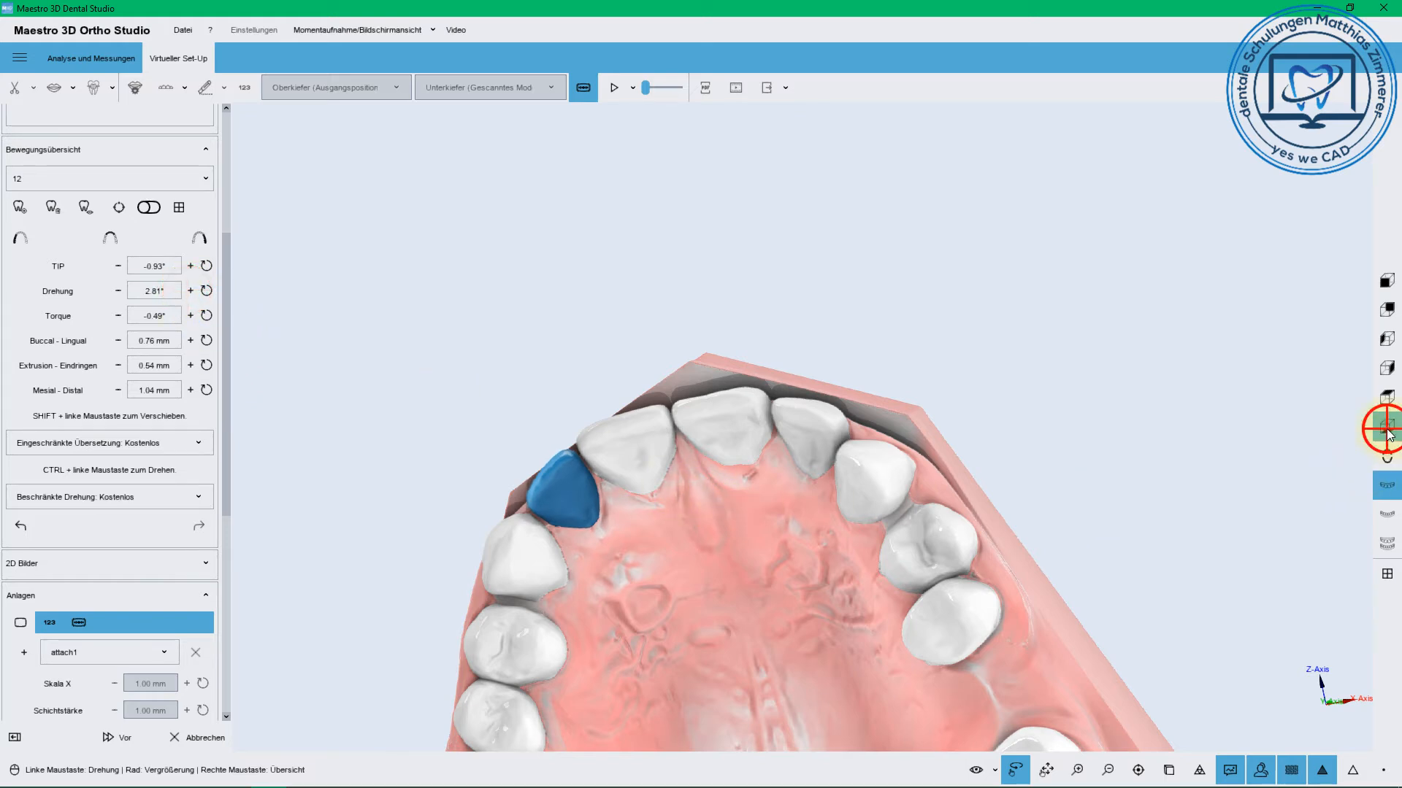
right_drag(777, 263, 642, 393)
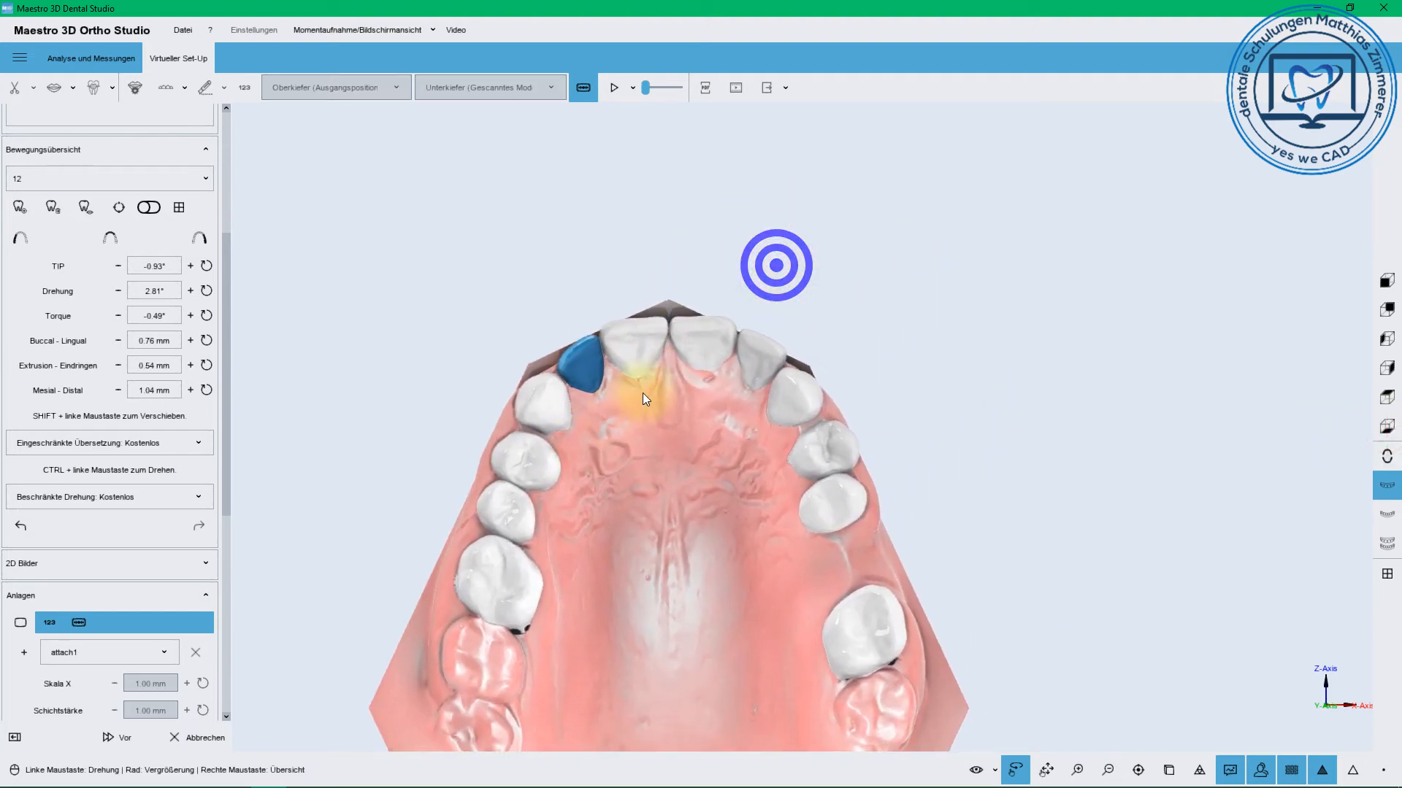
scroll(647, 392, up, 2)
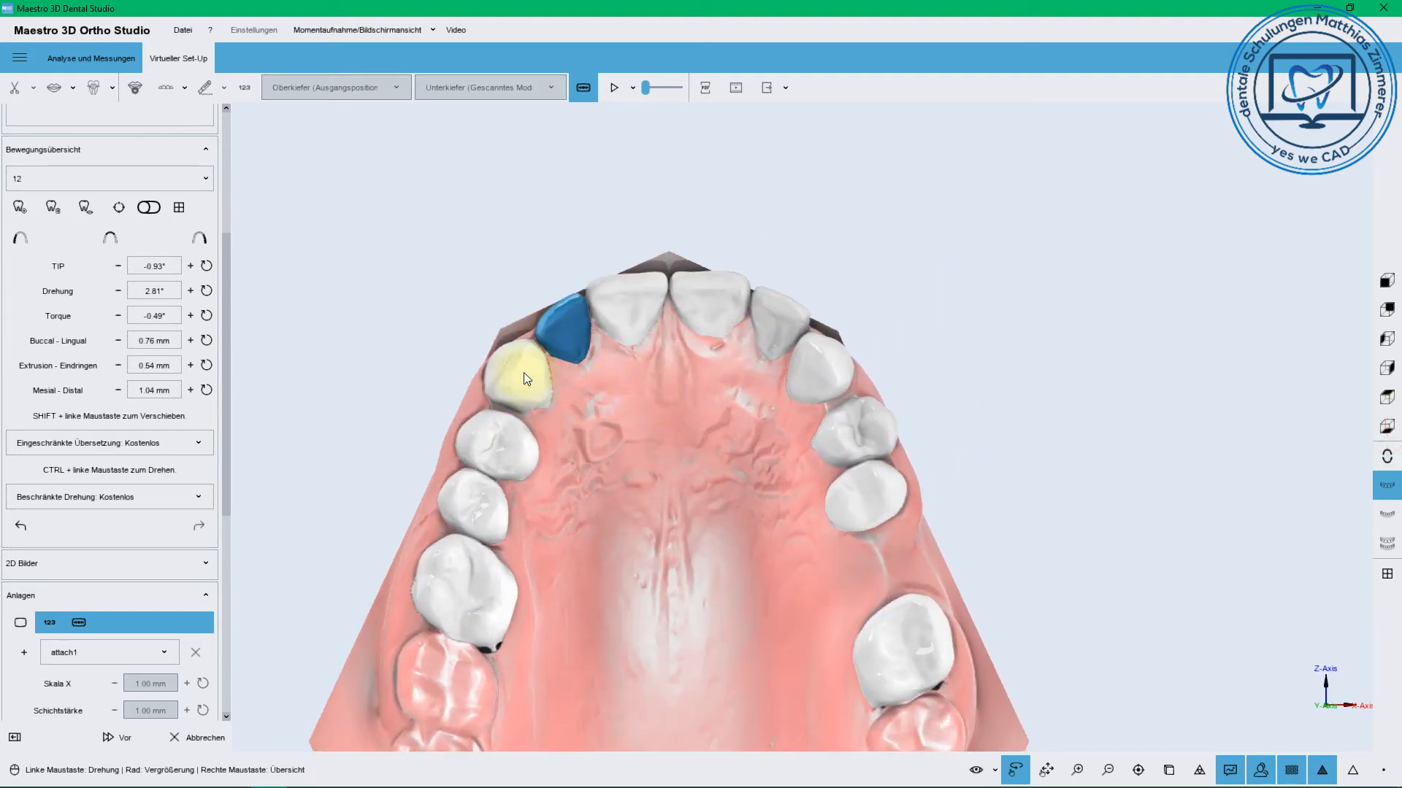
click(825, 370)
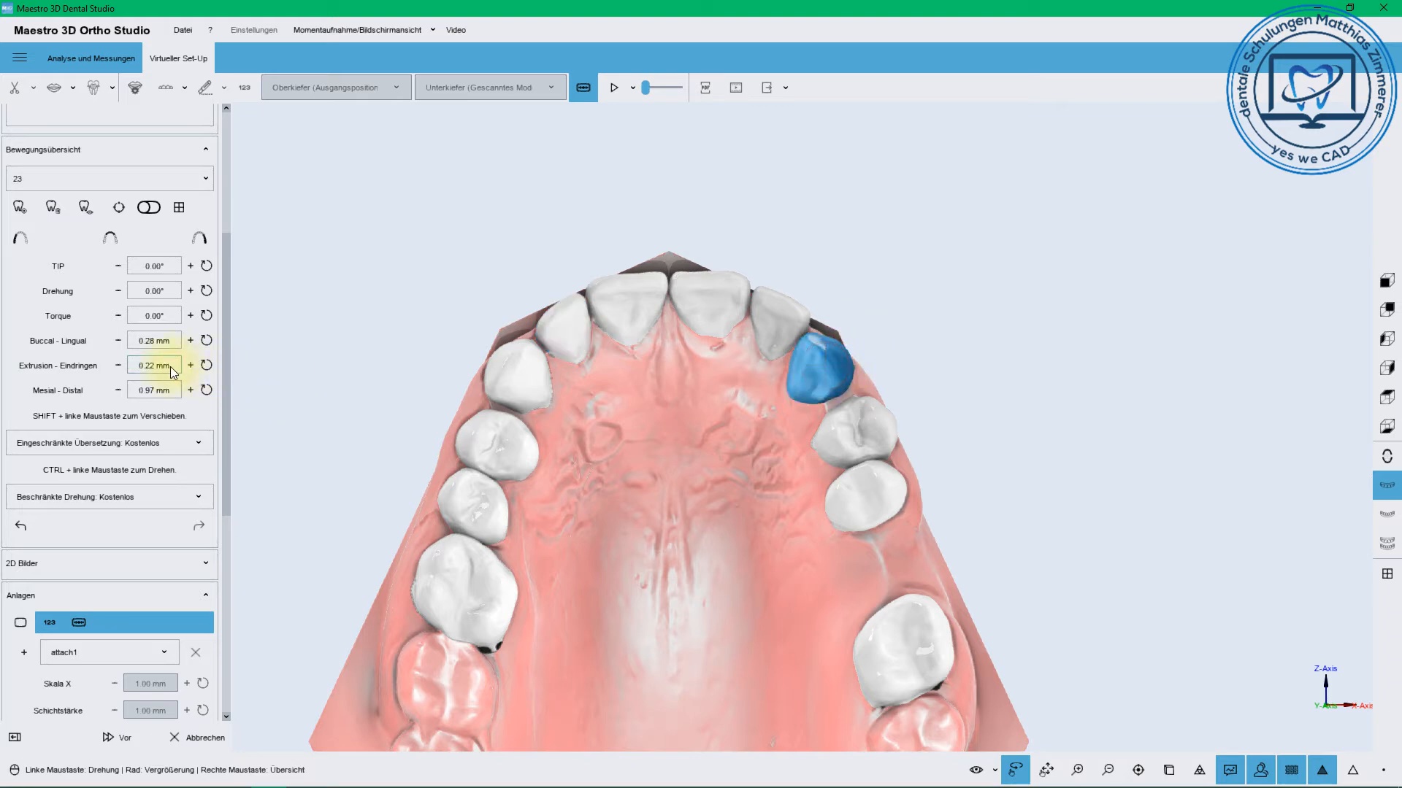
click(118, 291)
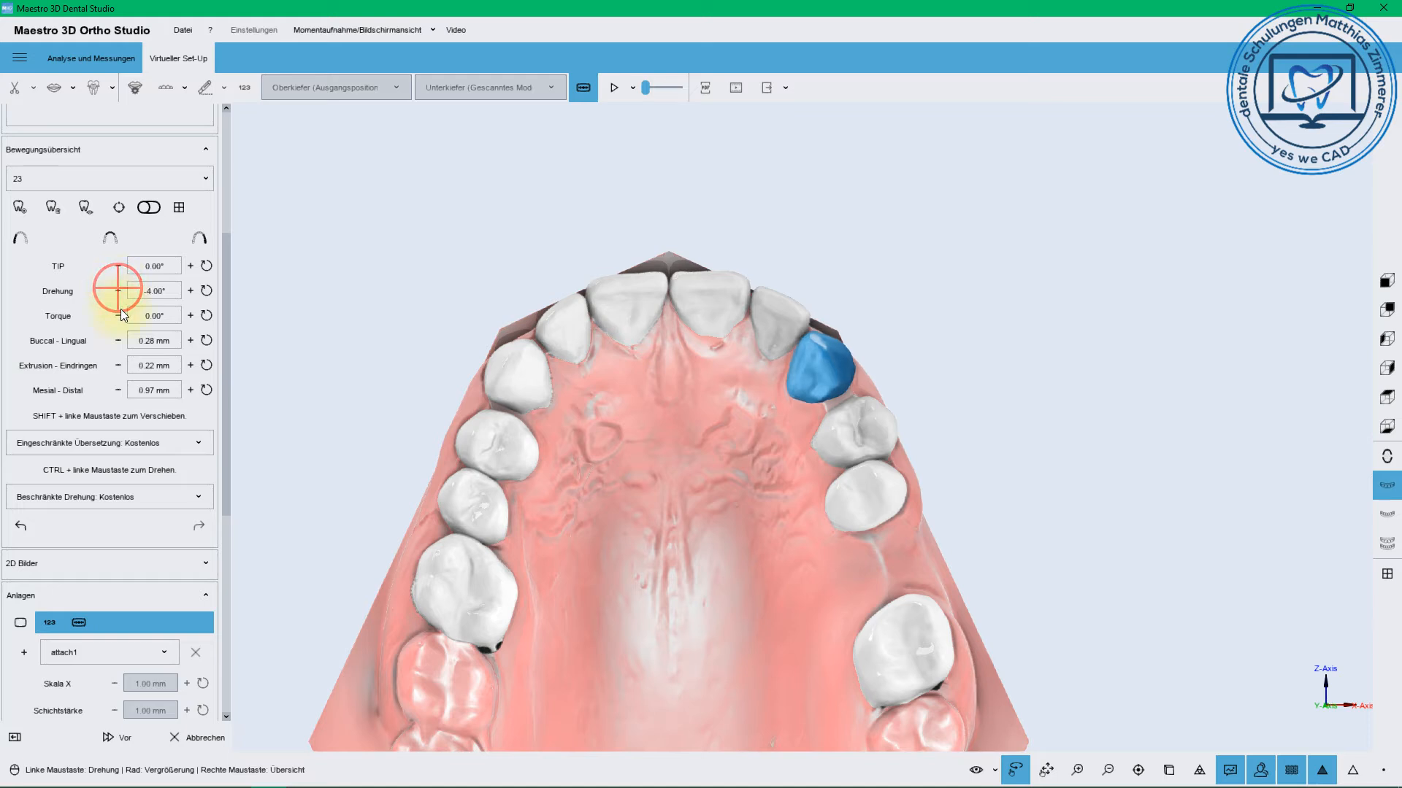
click(119, 315)
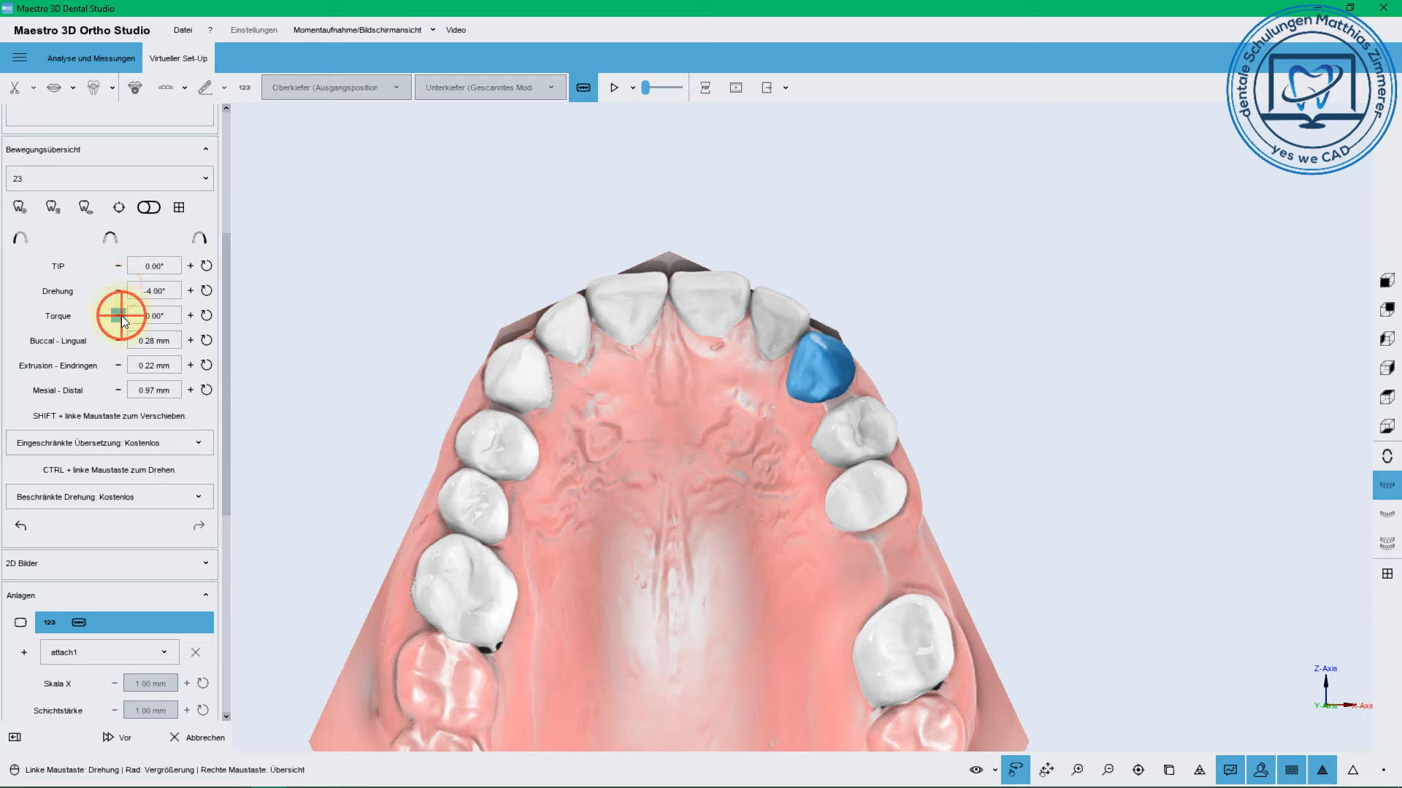
click(190, 315)
click(189, 316)
click(190, 316)
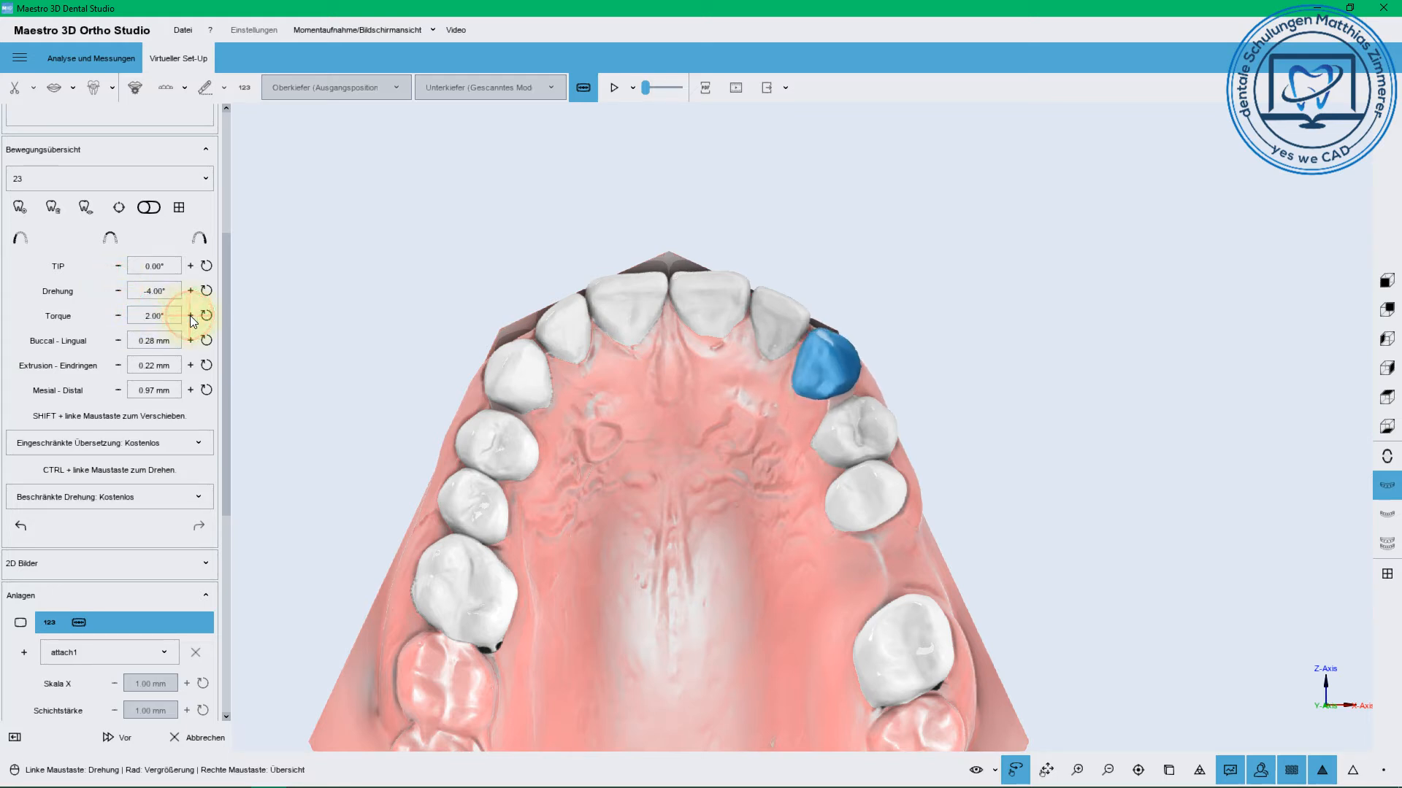
click(190, 316)
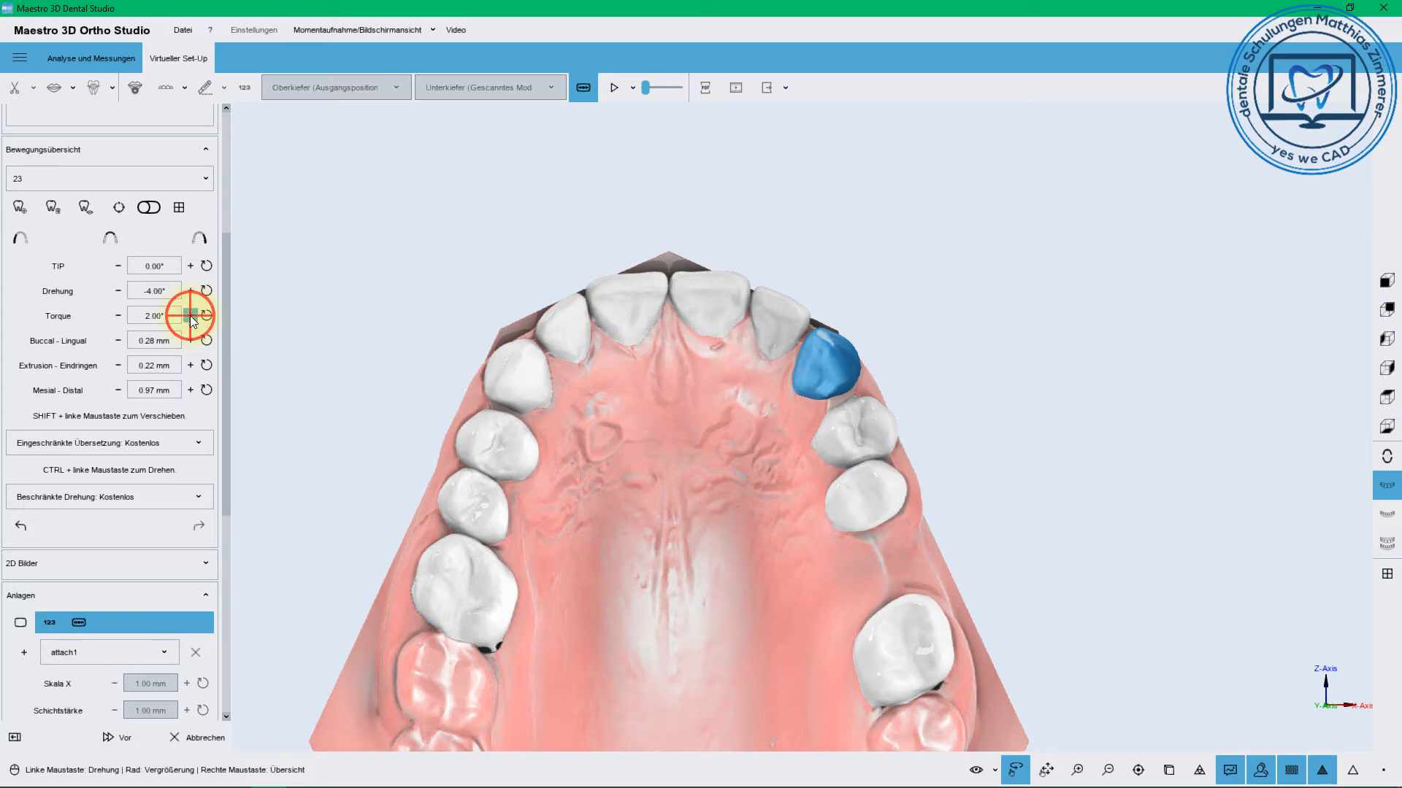
Set Buccal - Lingual of tooth 23 to -0.12 mm and shift the tooth slightly toward the lateral incisor
click(118, 340)
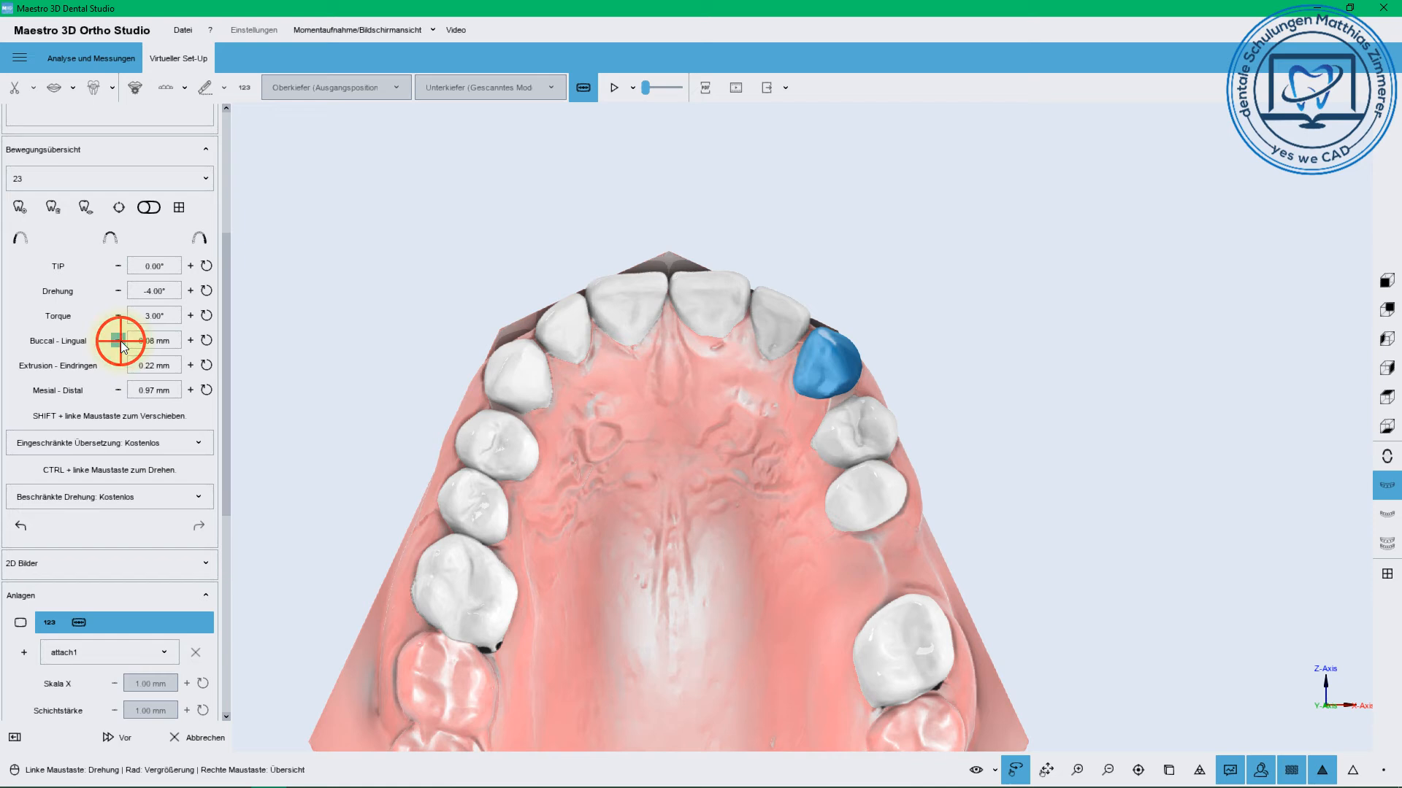
click(118, 340)
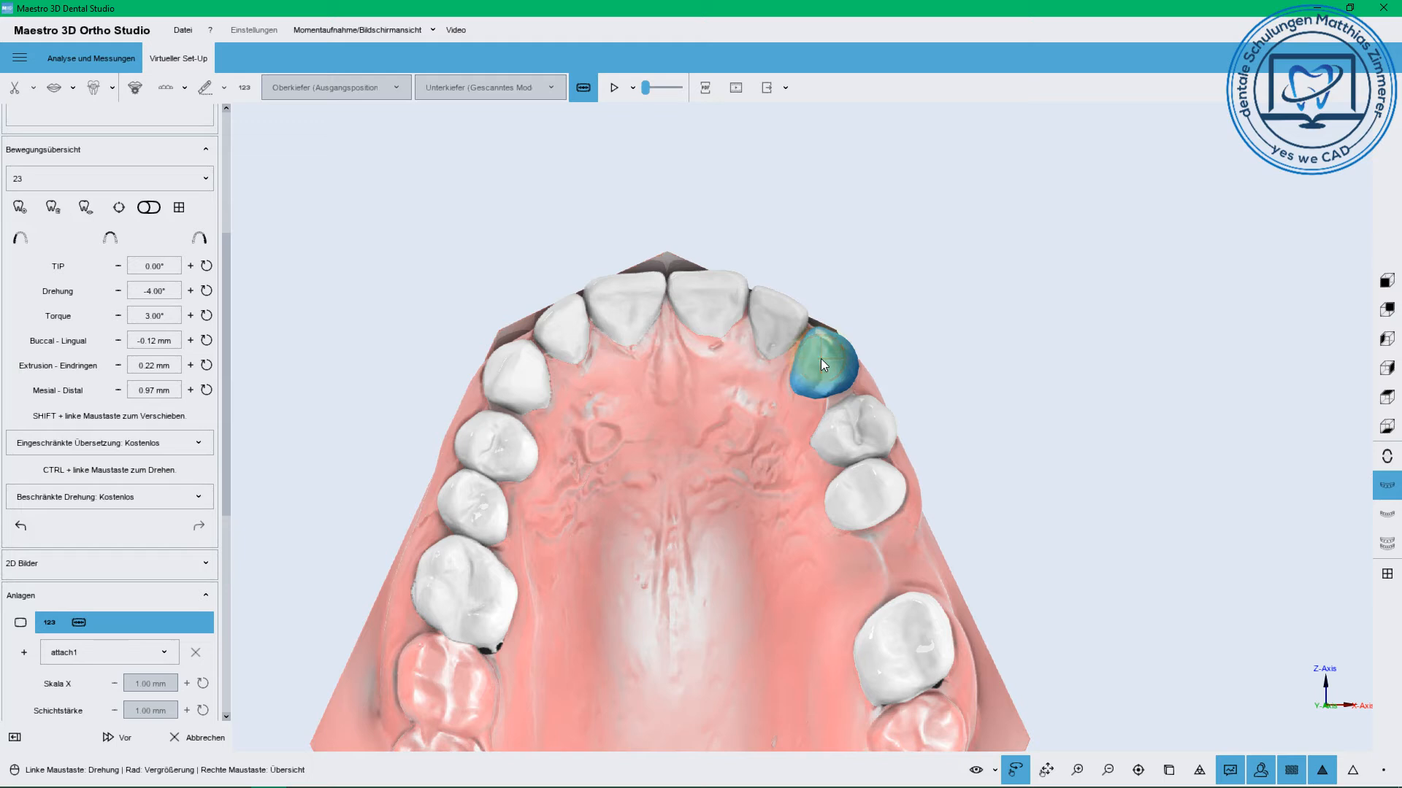
shift+drag(817, 356, 816, 353)
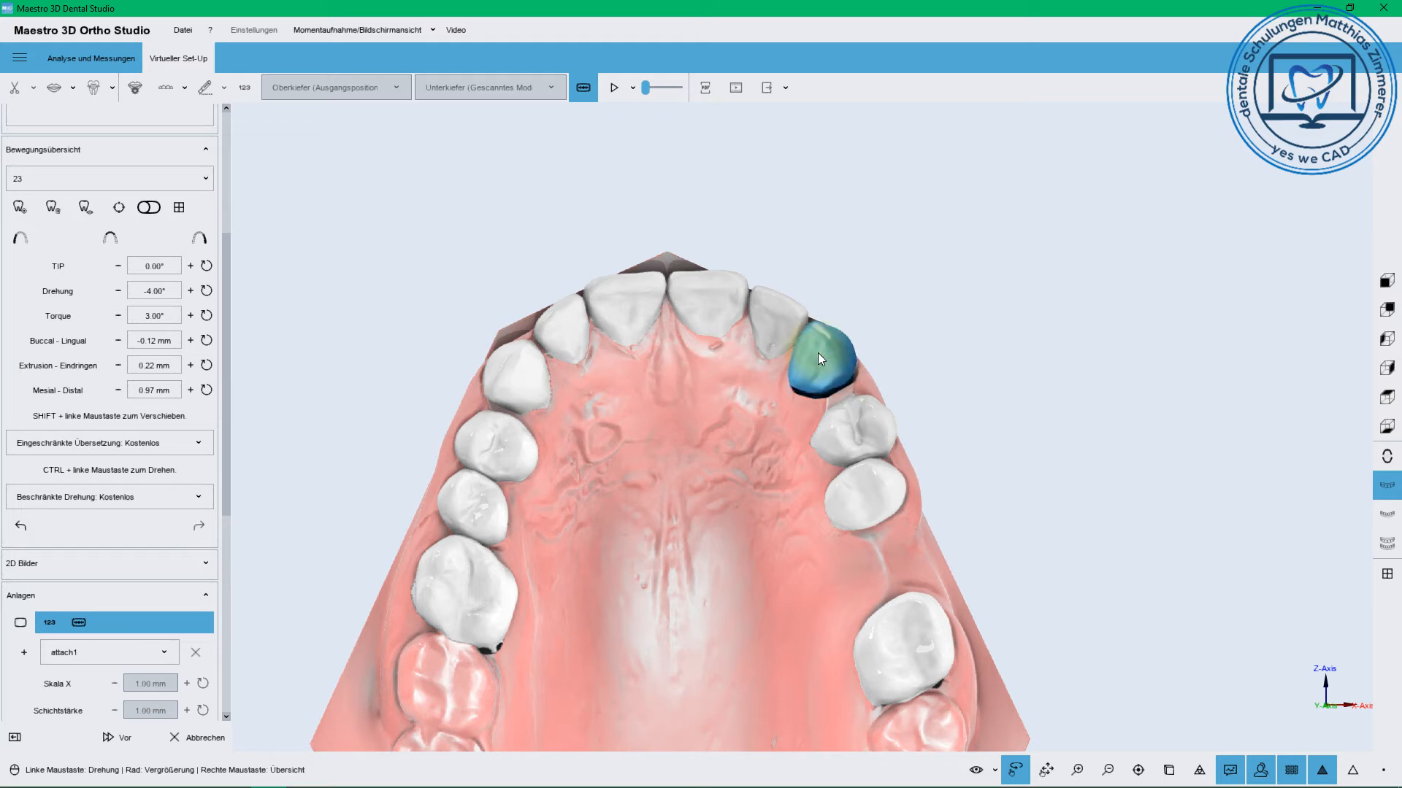
Set the Torque of tooth 13 to 3.00° and move it palatally to about -0.27 mm Buccal - Lingual and 0.84 mm Mesial - Distal
click(524, 379)
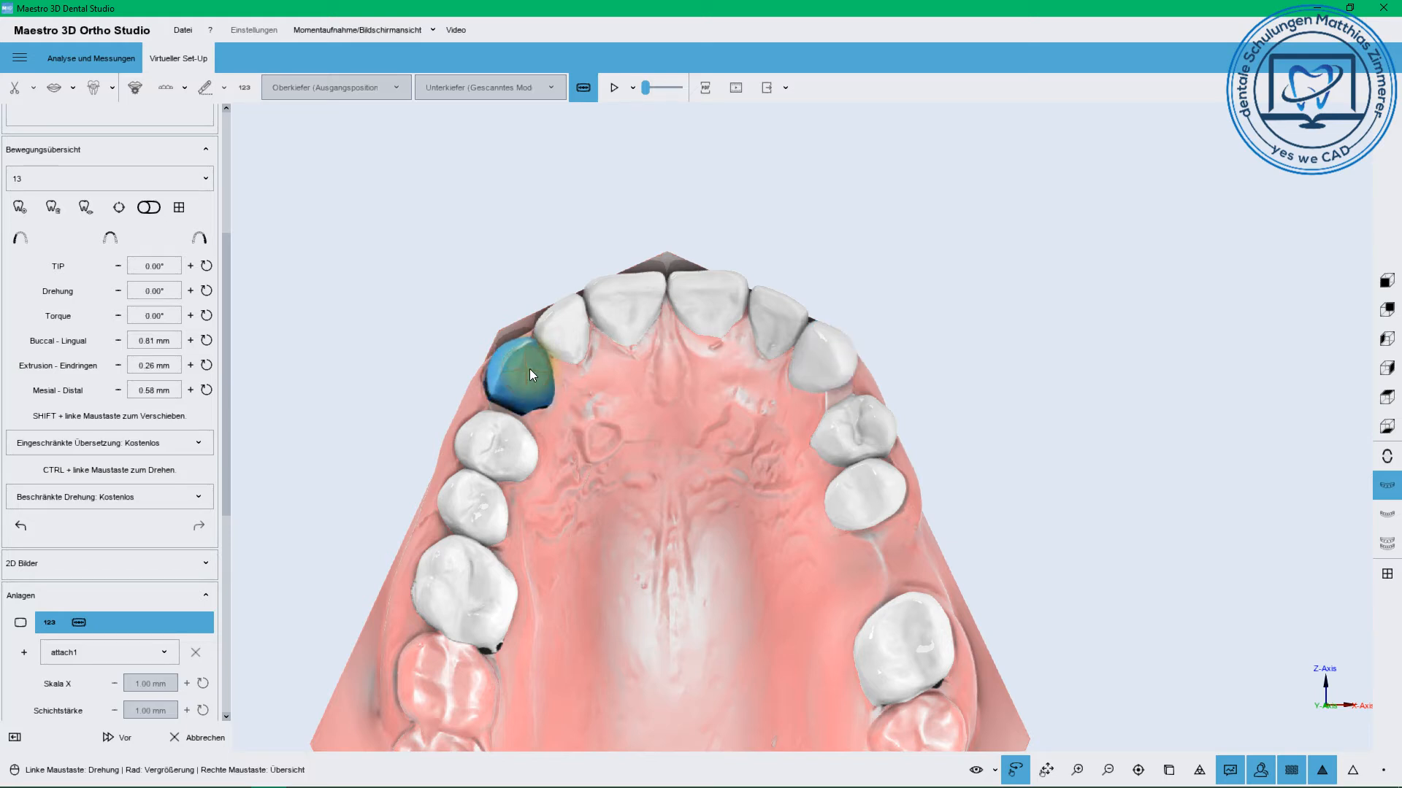
click(190, 316)
click(190, 315)
click(190, 315)
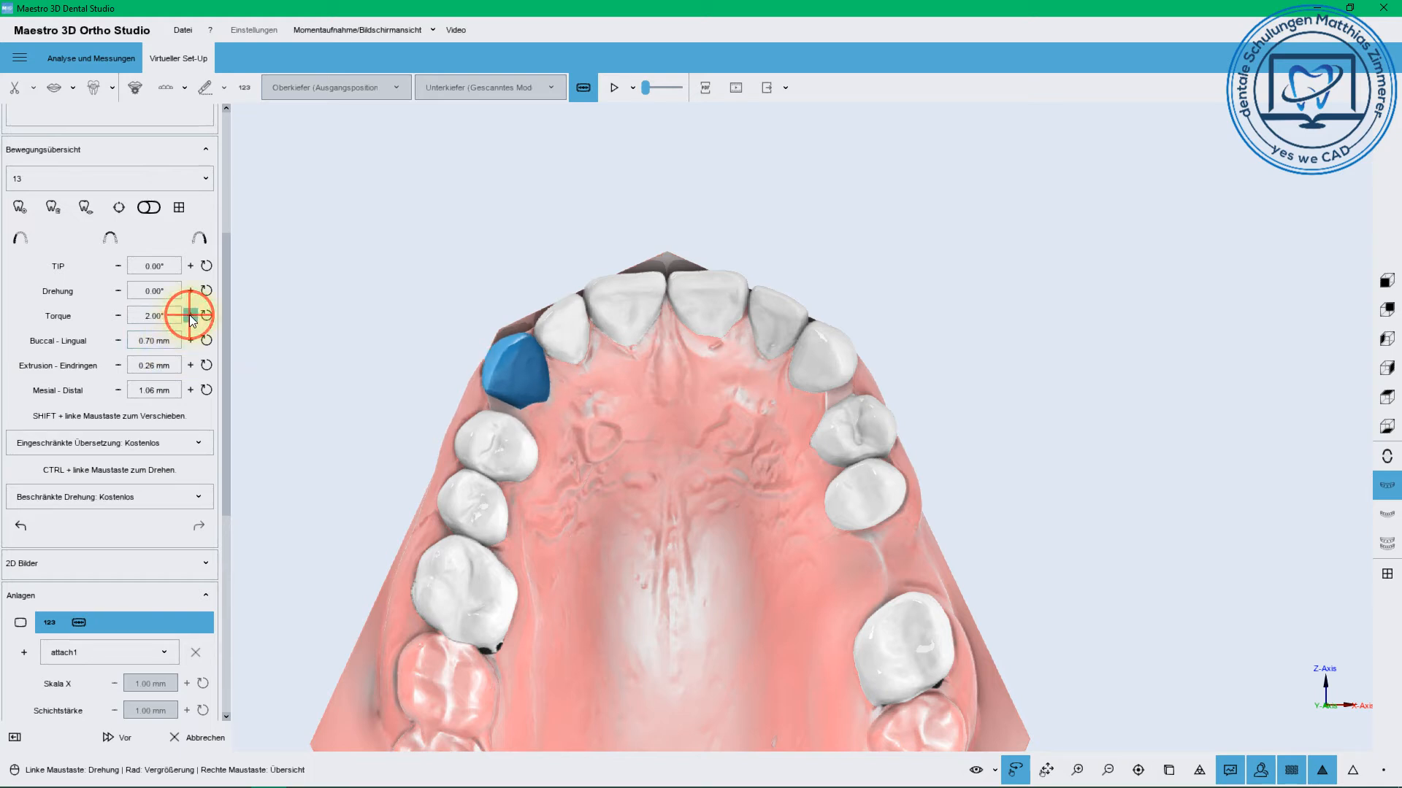
shift+drag(502, 367, 506, 373)
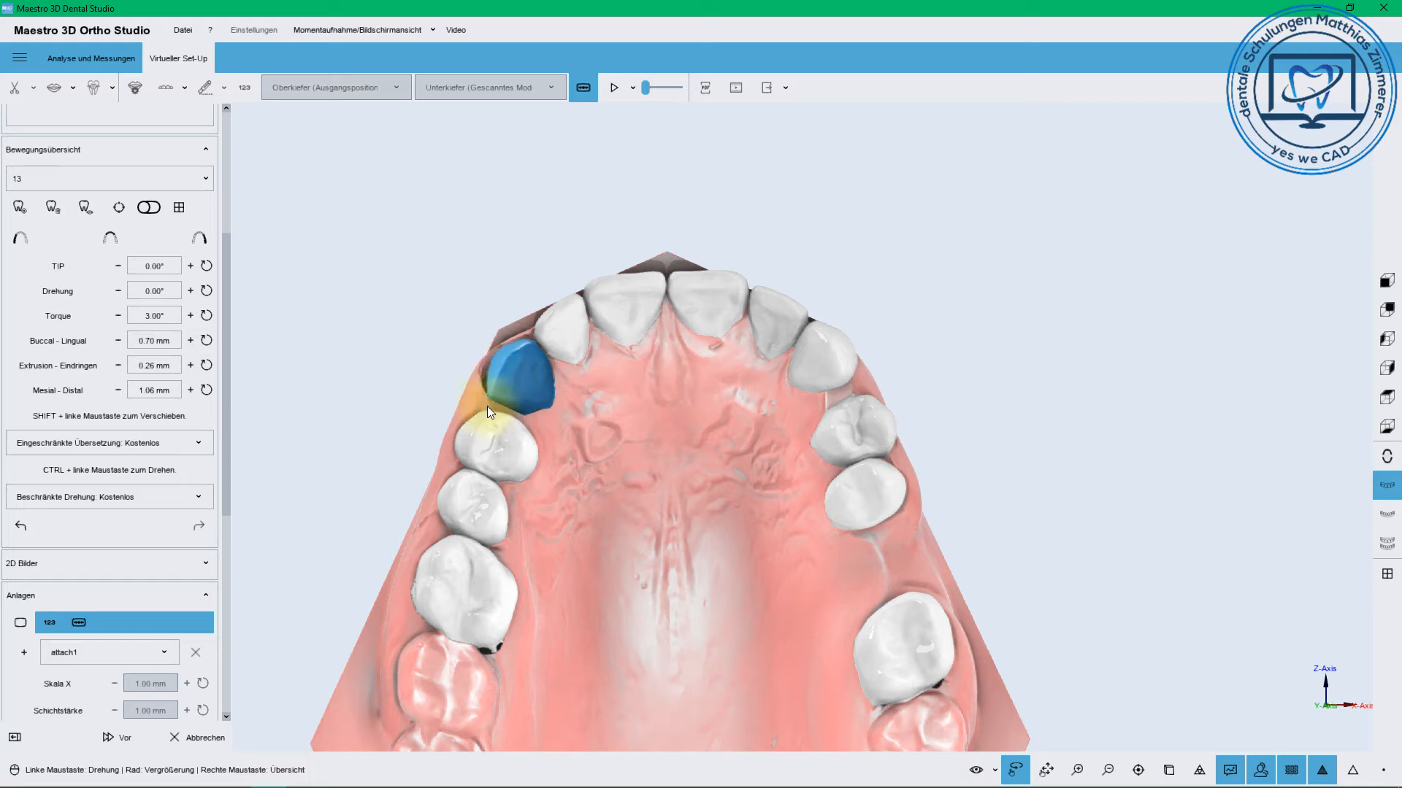
Move tooth 14 forward against tooth 13 to close the gap between them
click(483, 431)
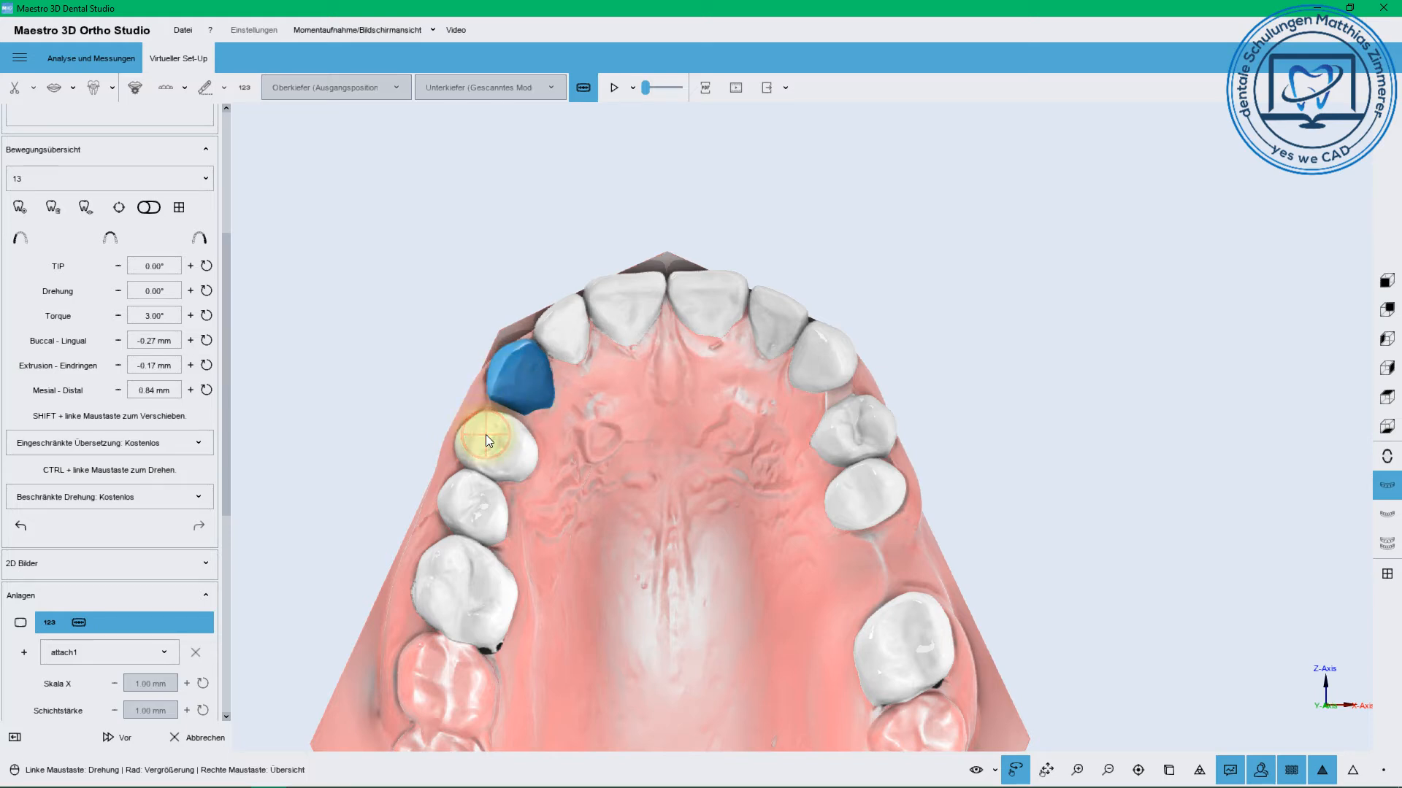
click(497, 447)
shift+drag(492, 439, 492, 429)
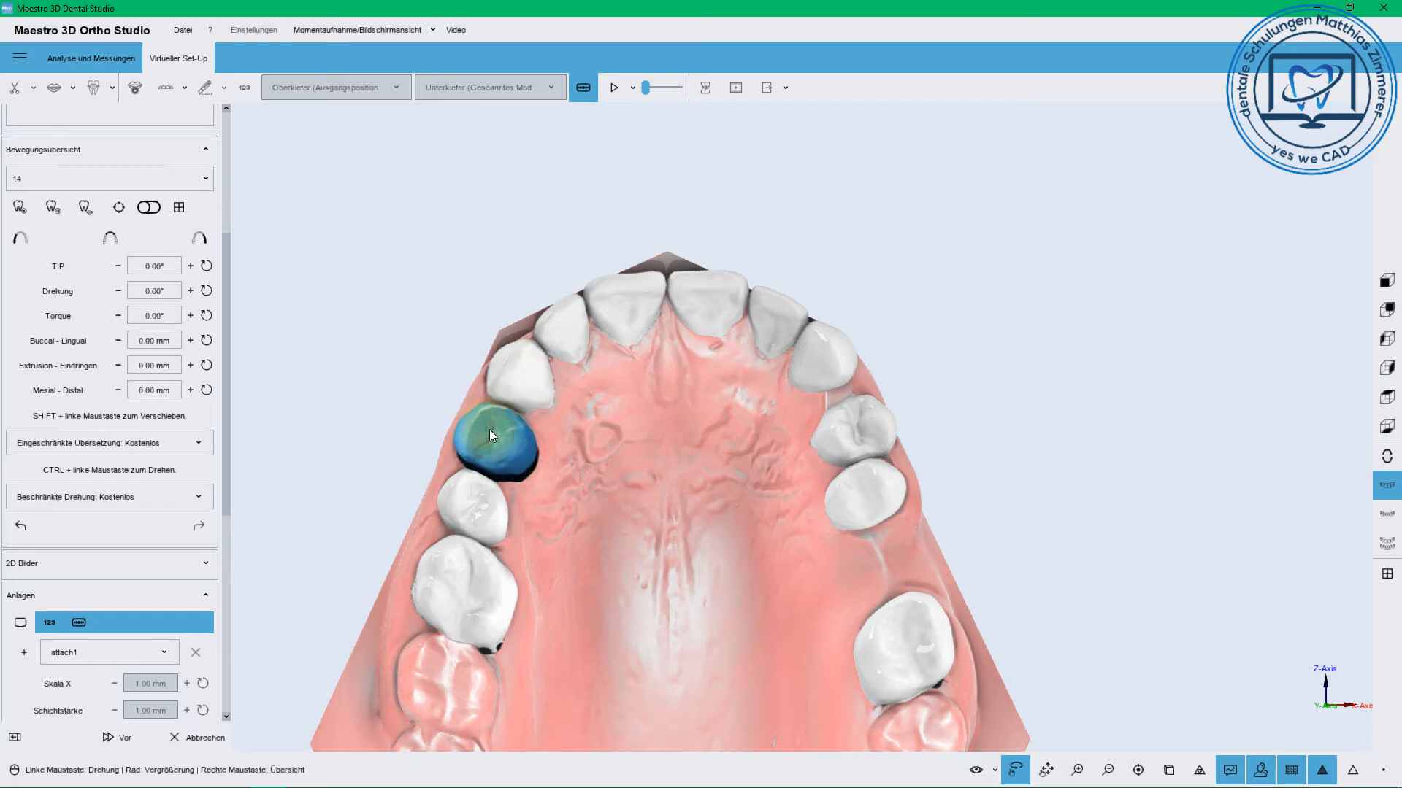
Rotate tooth 15 to about -9° Drehung and bring it forward against tooth 14, about 1.15 mm Mesial - Distal
click(473, 492)
mouse_move(495, 516)
ctrl+mouse_down()
mouse_move(462, 502)
mouse_move(499, 511)
mouse_move(484, 497)
ctrl+mouse_up()
click(739, 432)
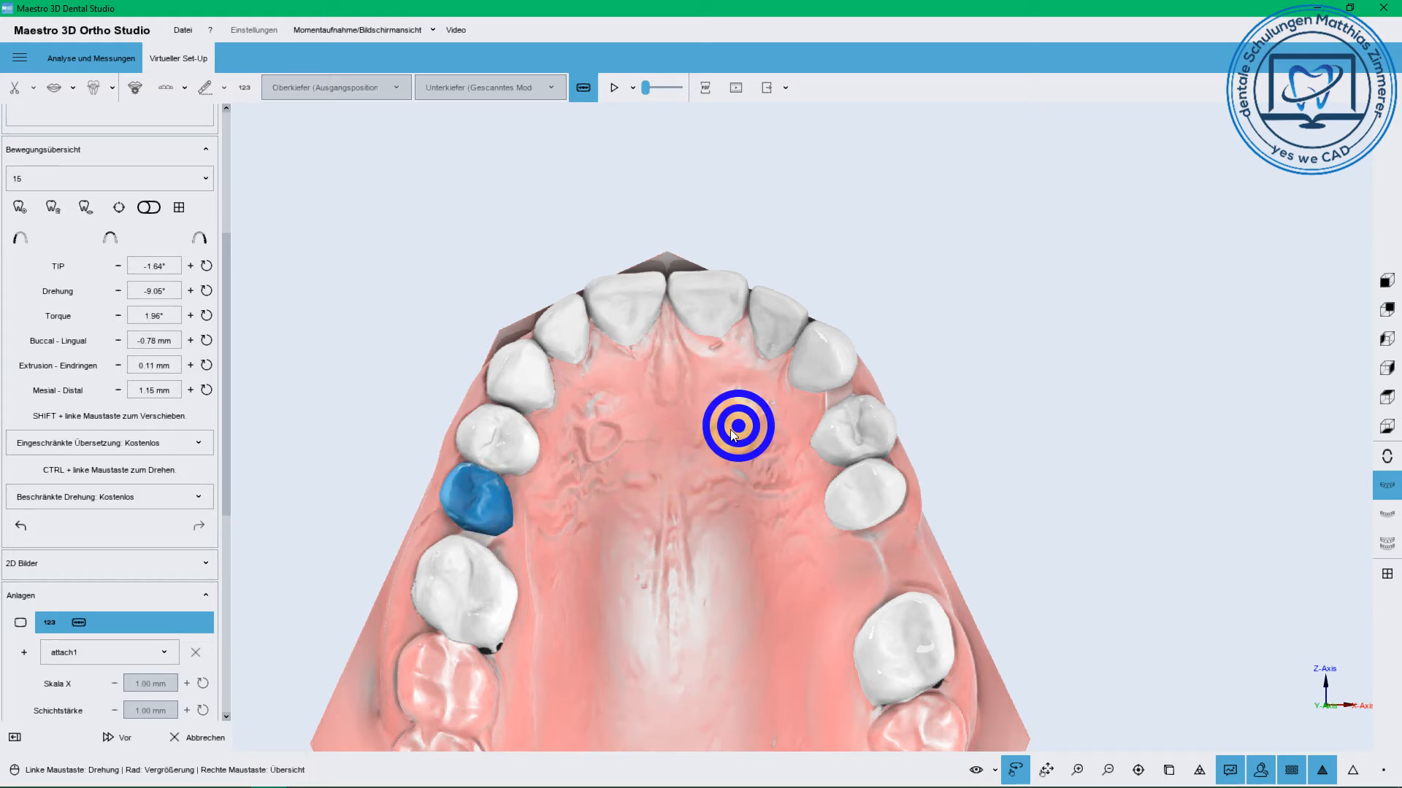
Move tooth 24 forward against tooth 23, and bring tooth 25 up to tooth 24 with about -2.65° Drehung
click(843, 420)
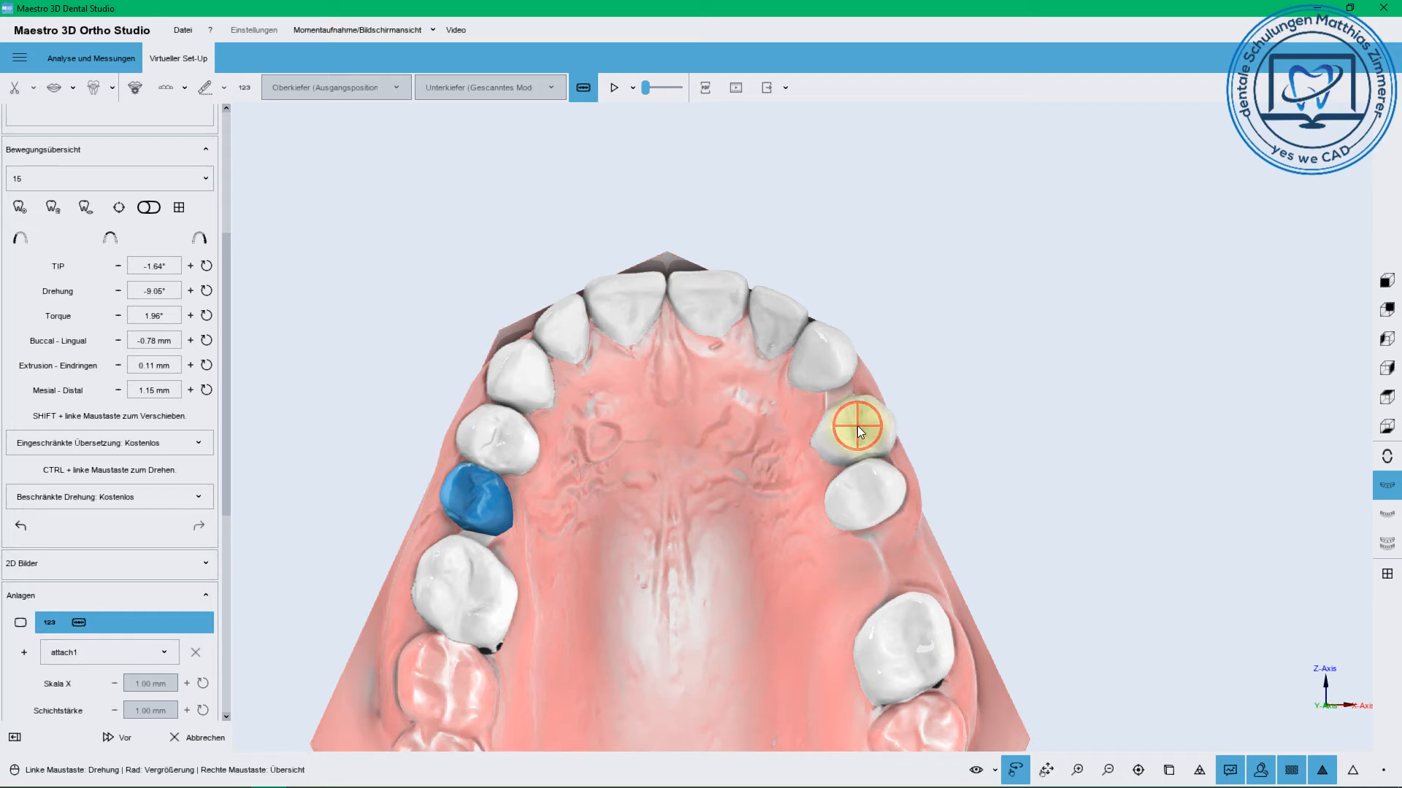
click(778, 484)
click(856, 420)
click(866, 413)
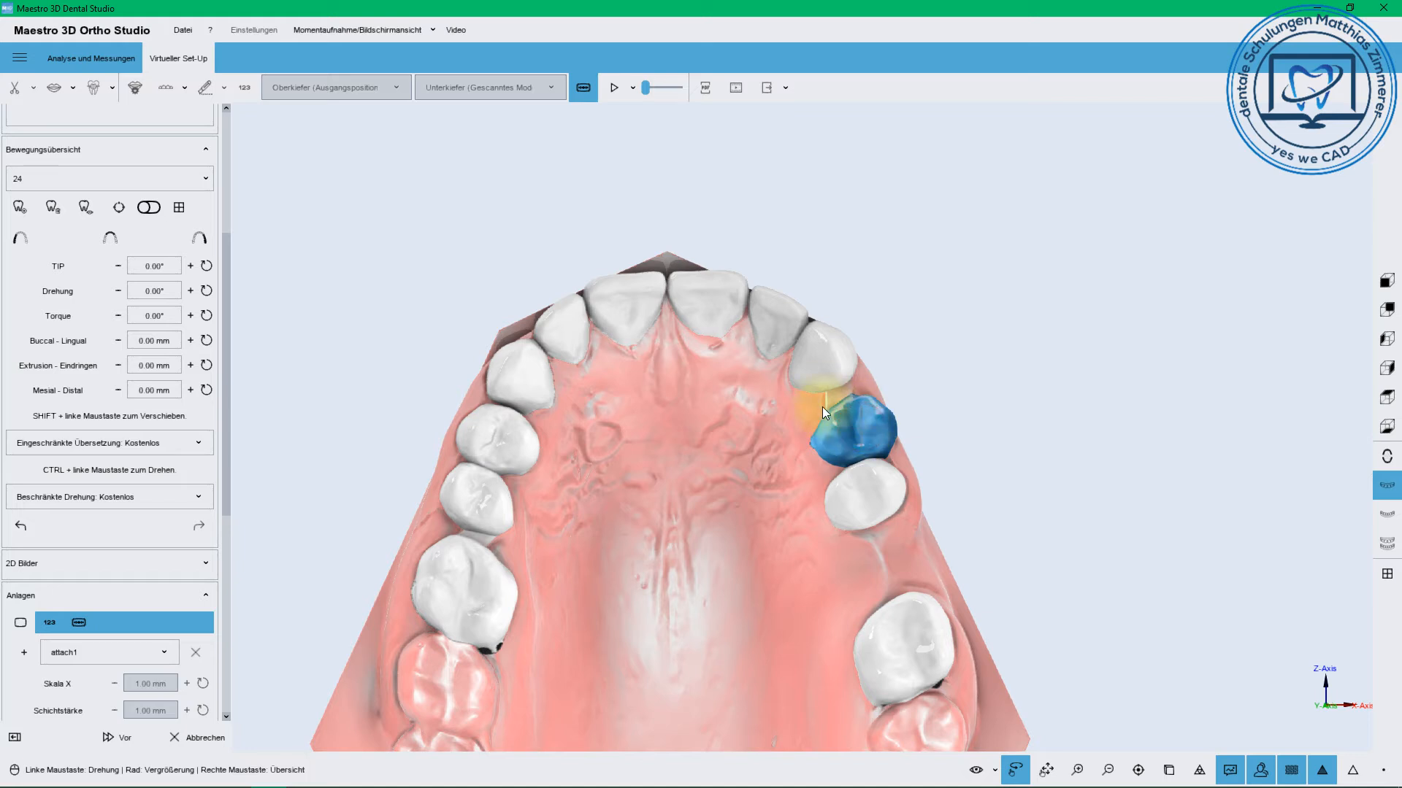
click(860, 480)
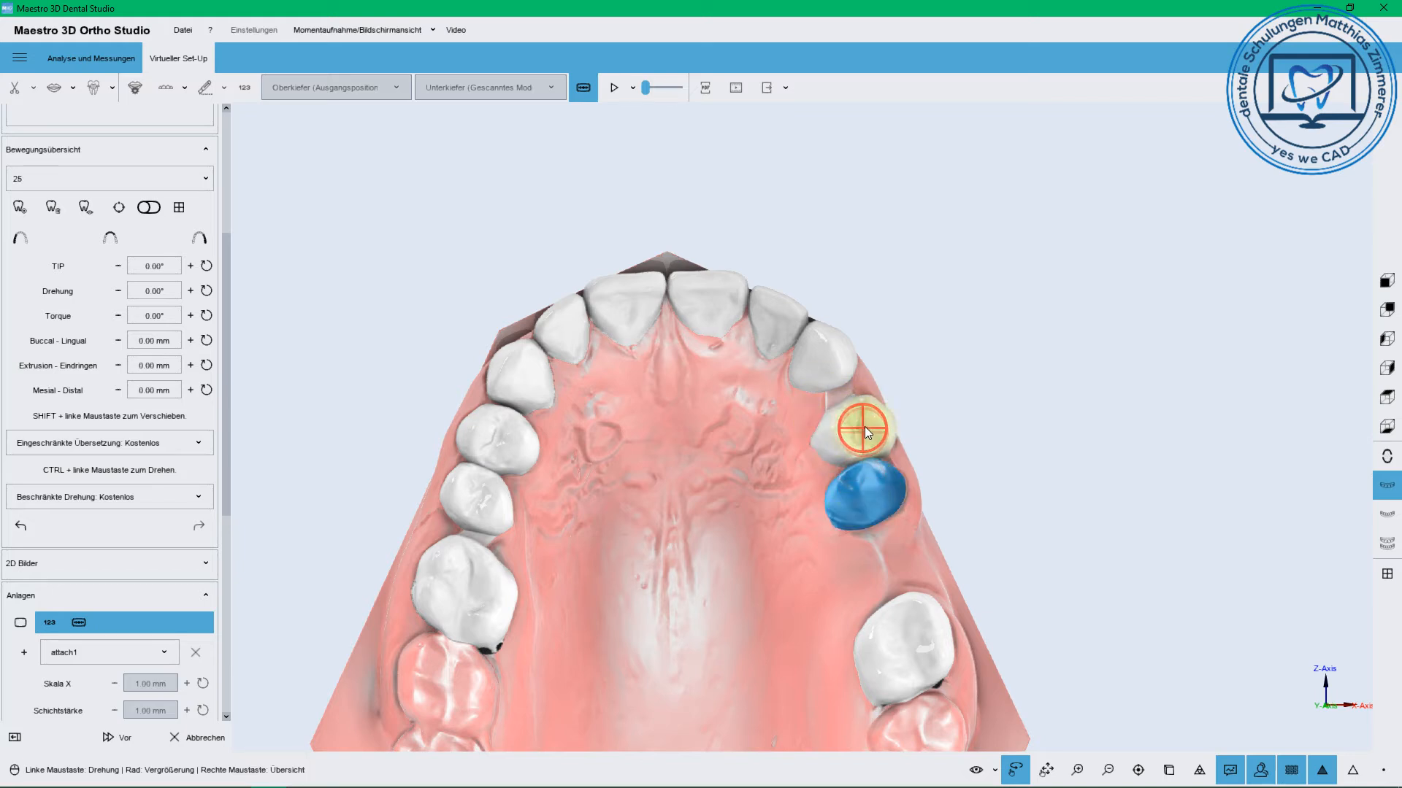
click(873, 424)
shift+drag(870, 419, 834, 420)
click(856, 483)
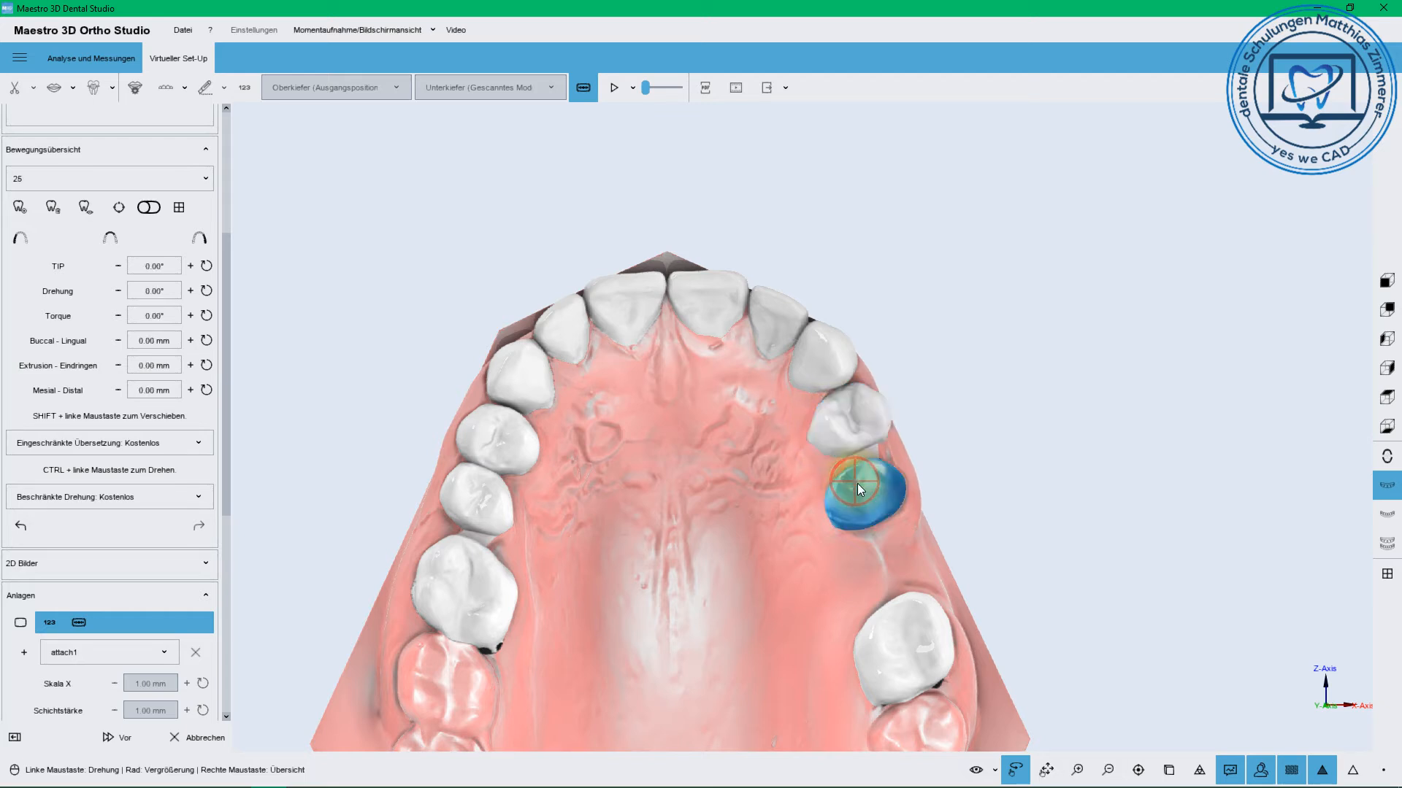
shift+drag(857, 483, 876, 467)
Extrude tooth 24 slightly in the side view to align its height with the neighbouring teeth
click(1386, 368)
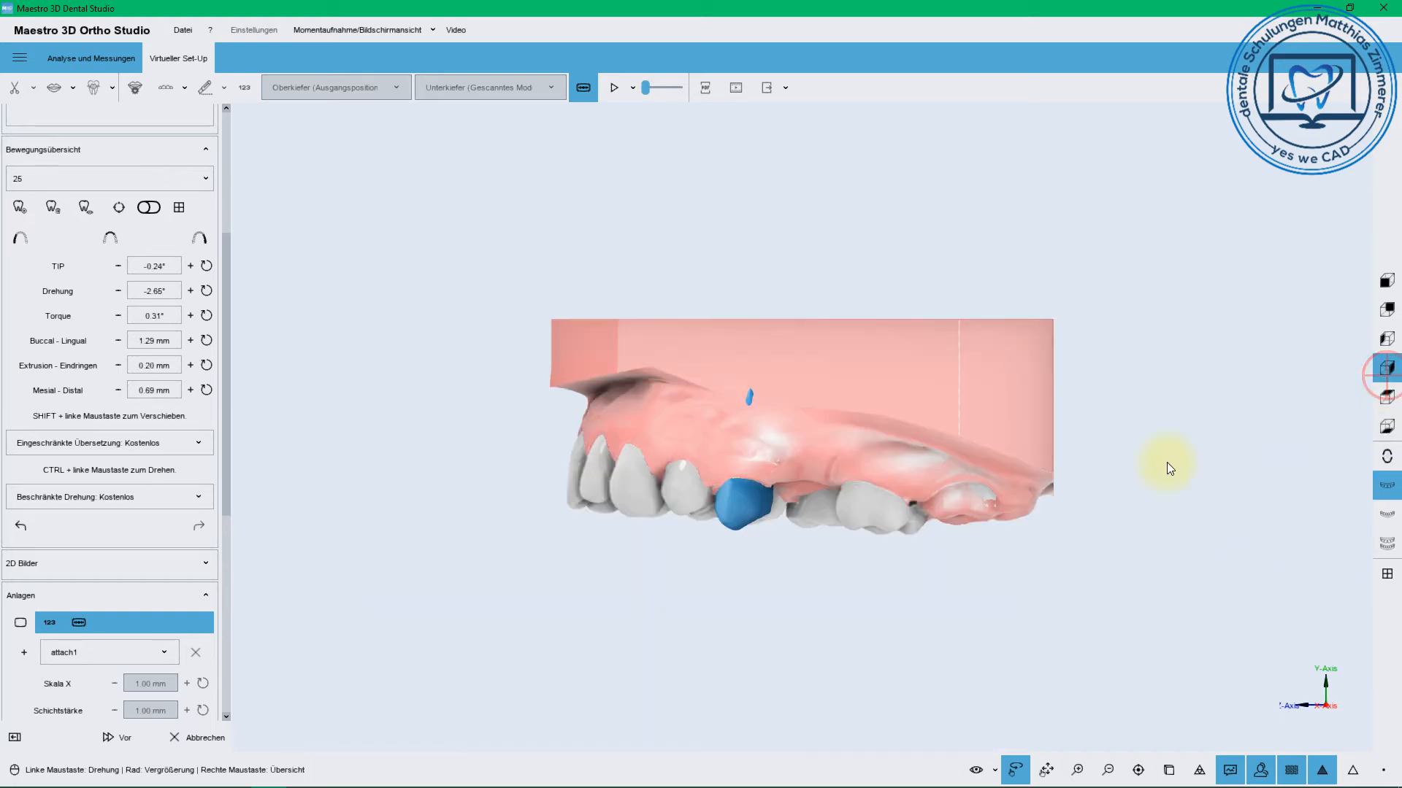
scroll(667, 498, up, 5)
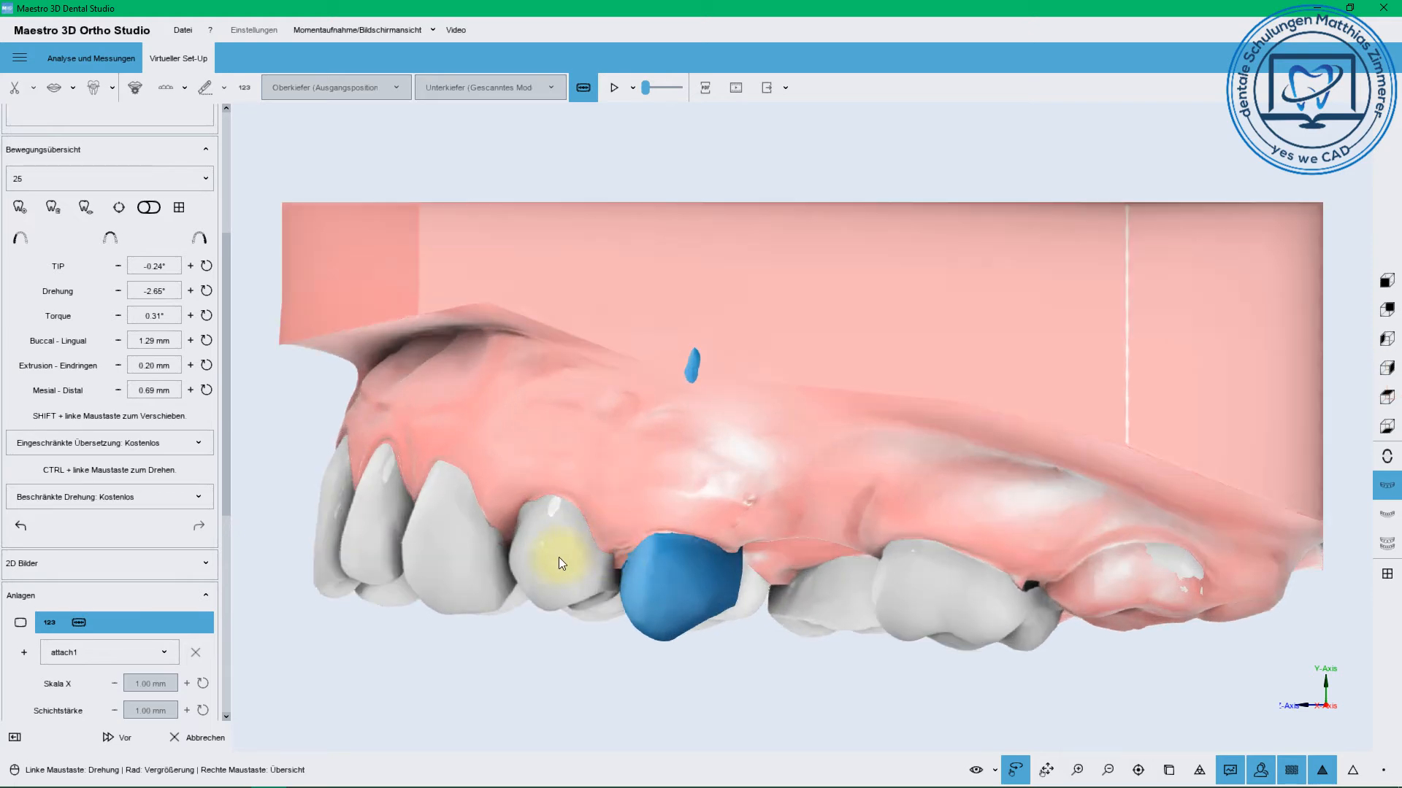
click(558, 558)
shift+drag(546, 563, 548, 580)
Set tooth 25's Torque to 1.31° and shift it to about 0.64 mm Buccal - Lingual and 0.86 mm Mesial - Distal
click(681, 578)
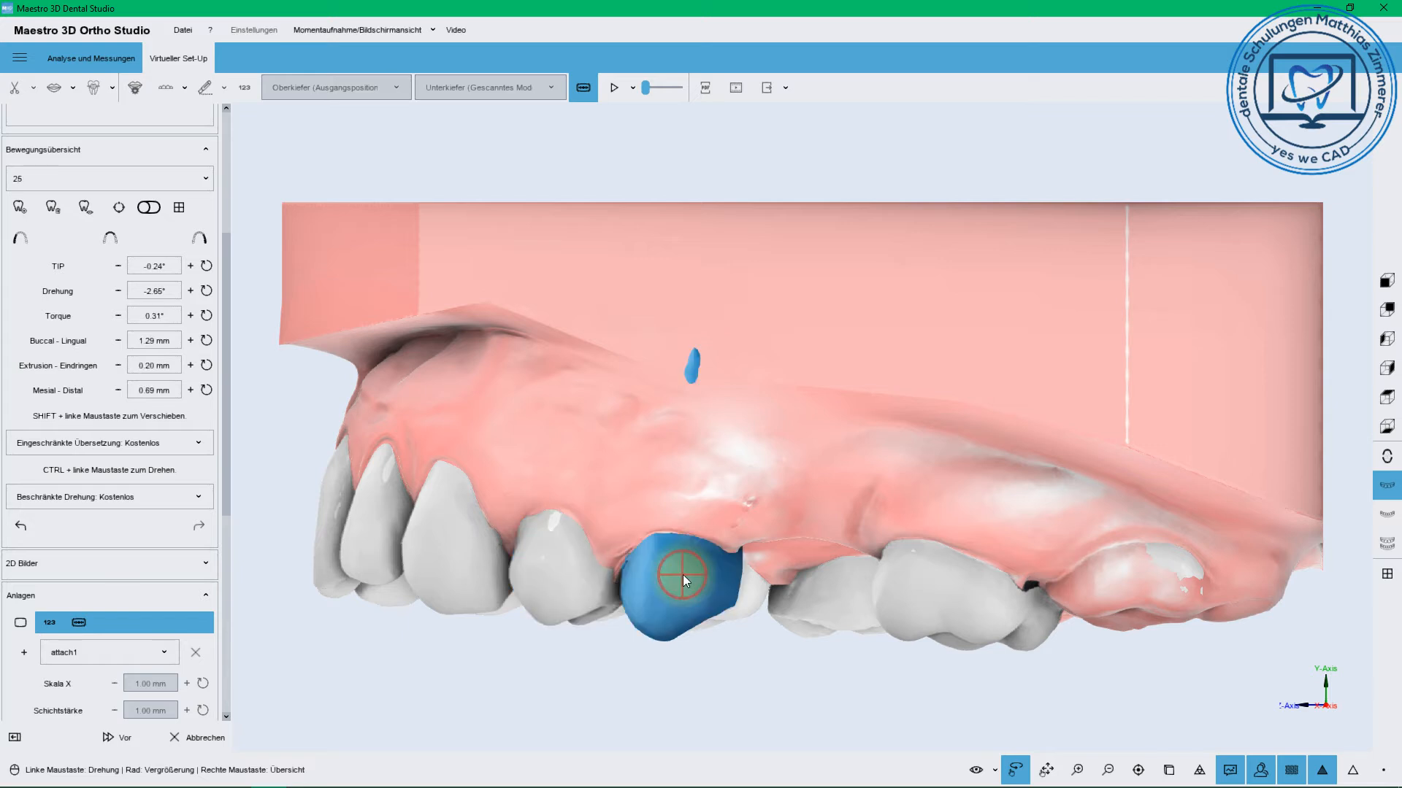
drag(756, 479, 809, 566)
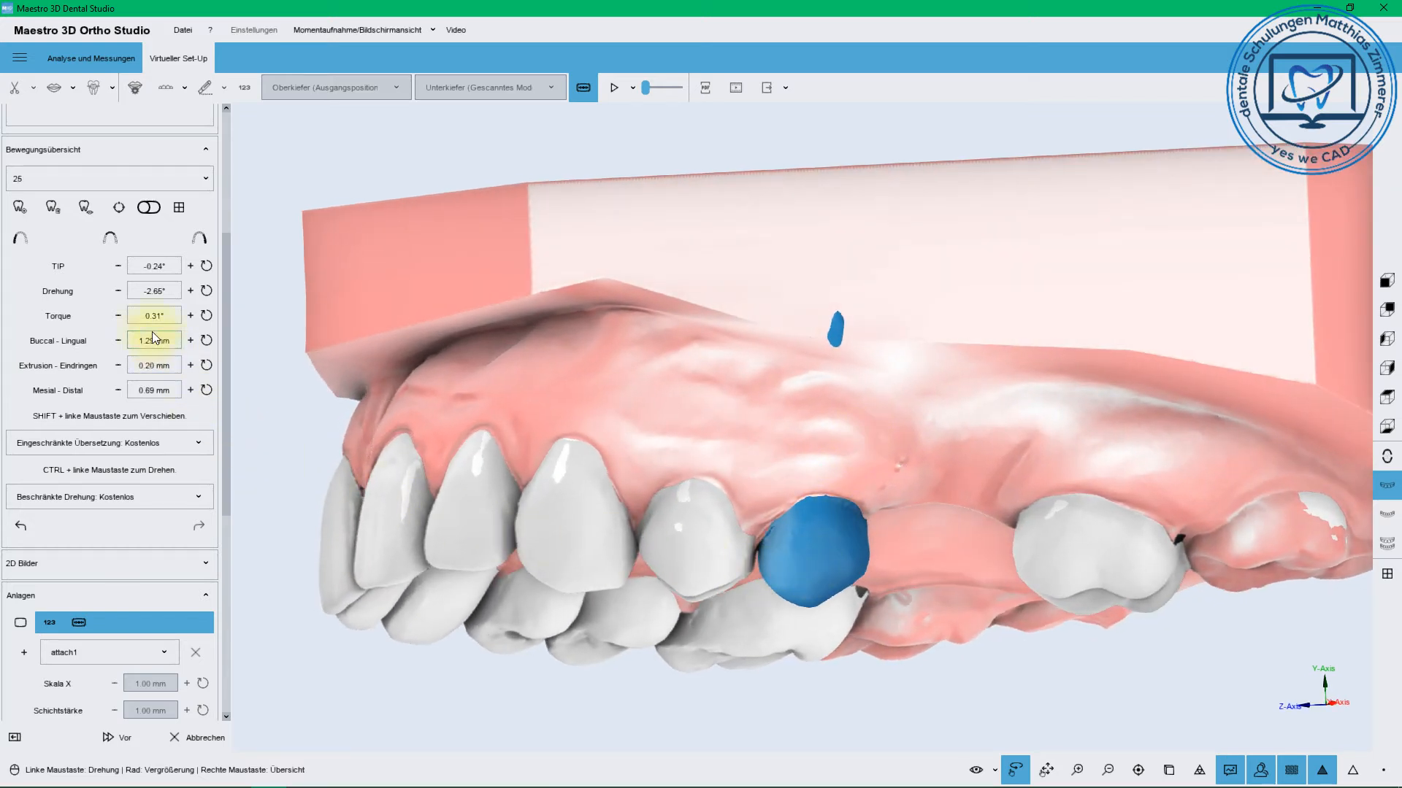
click(118, 315)
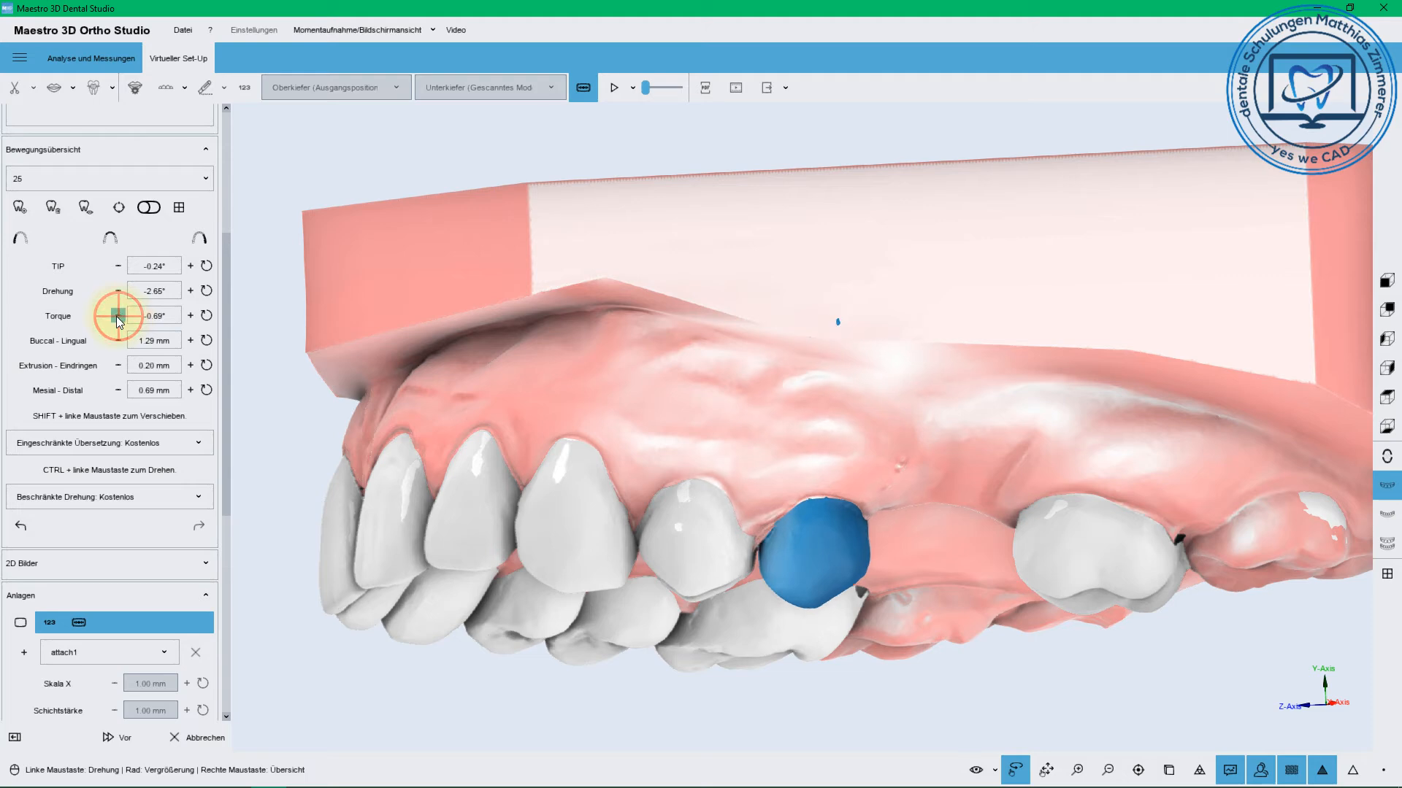
click(118, 316)
drag(794, 453, 795, 349)
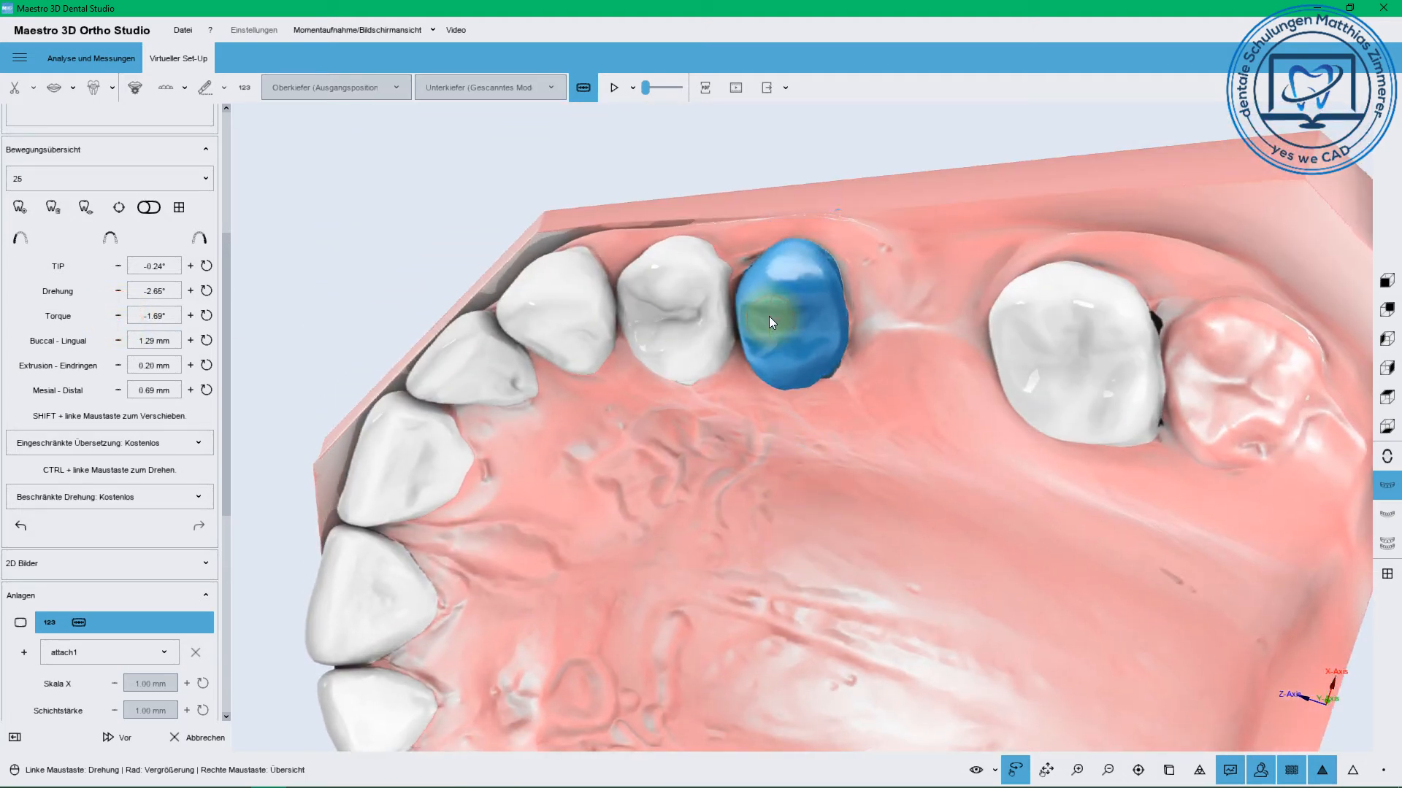
click(190, 316)
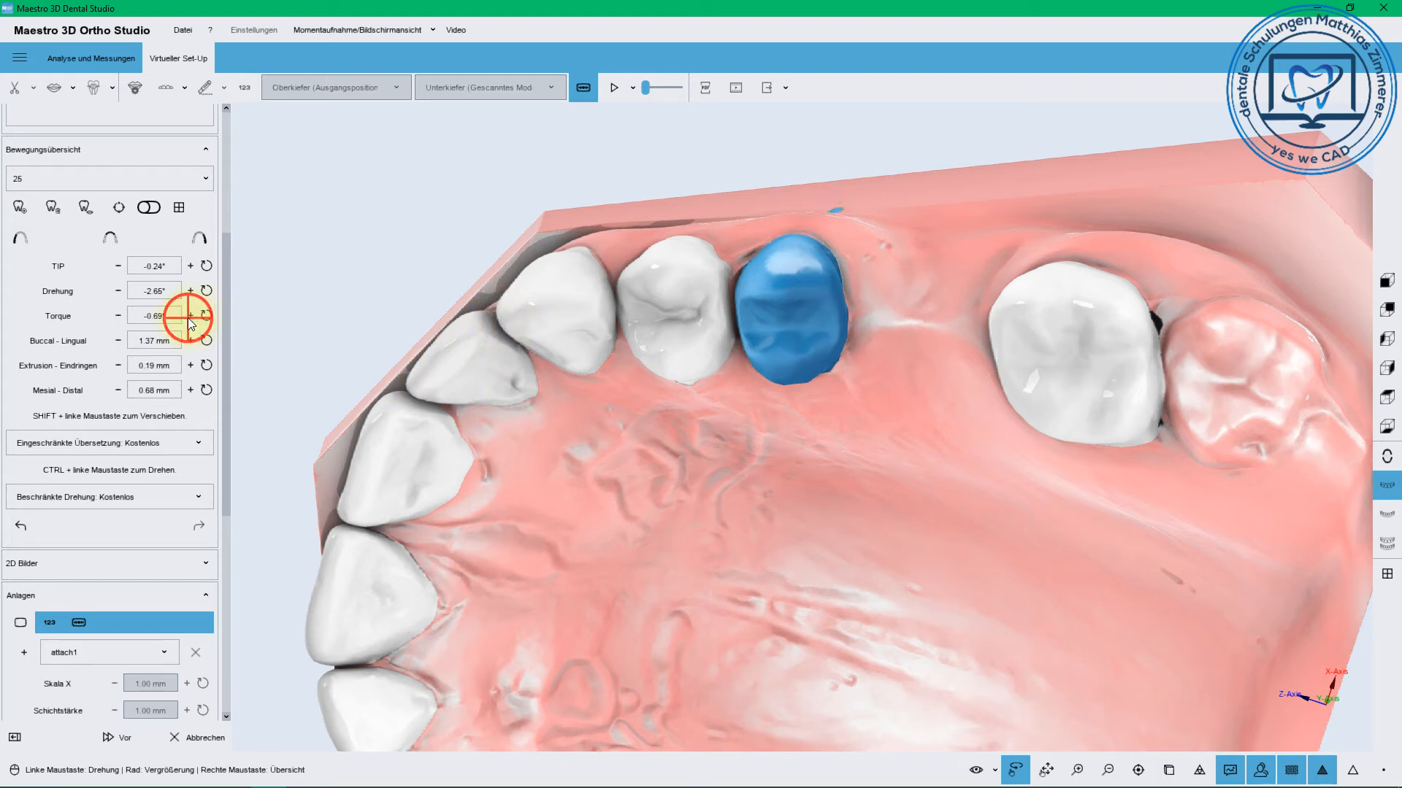
click(190, 315)
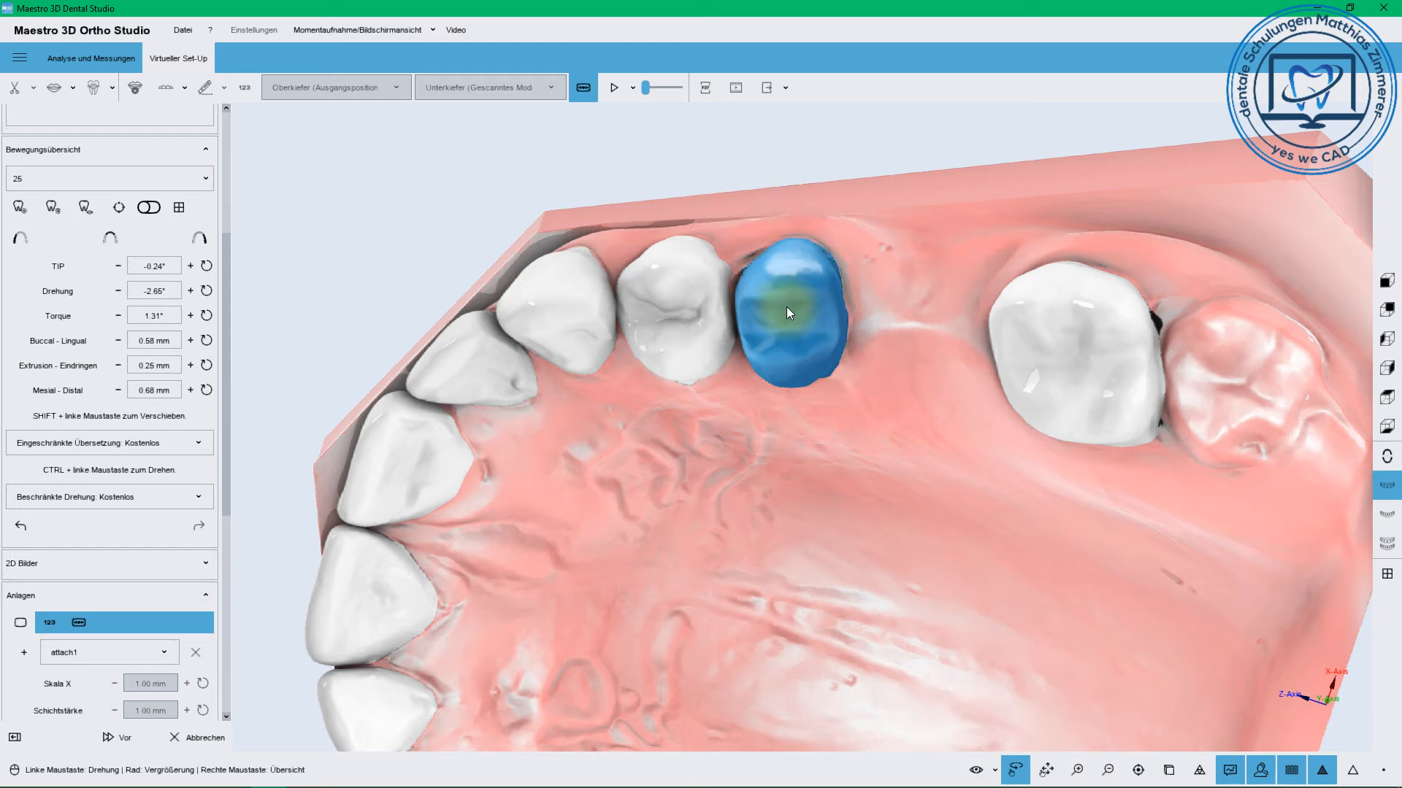
drag(899, 284, 980, 343)
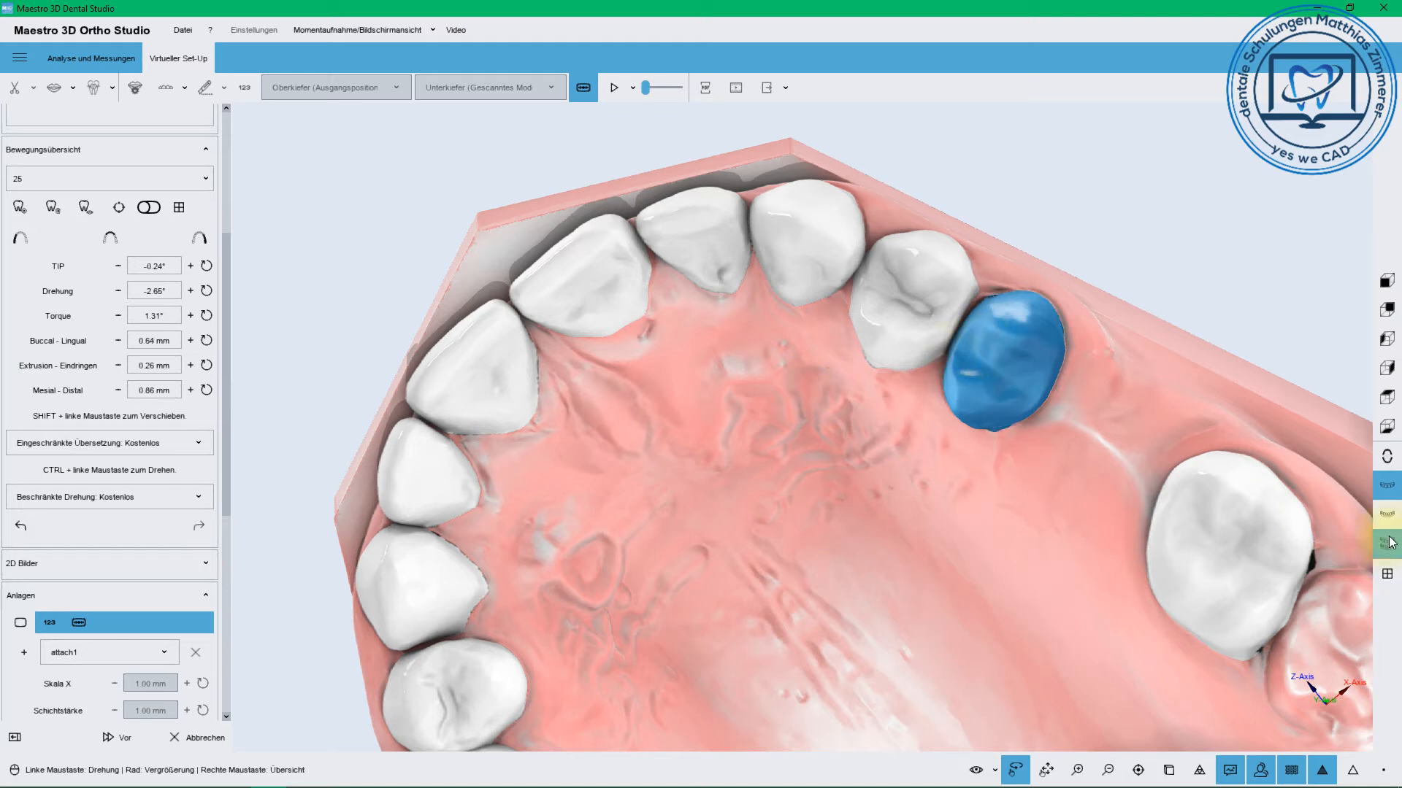
In the front view, adjust the central incisors 21 and 11, tilting tooth 11 to level its incisal edge
click(1387, 321)
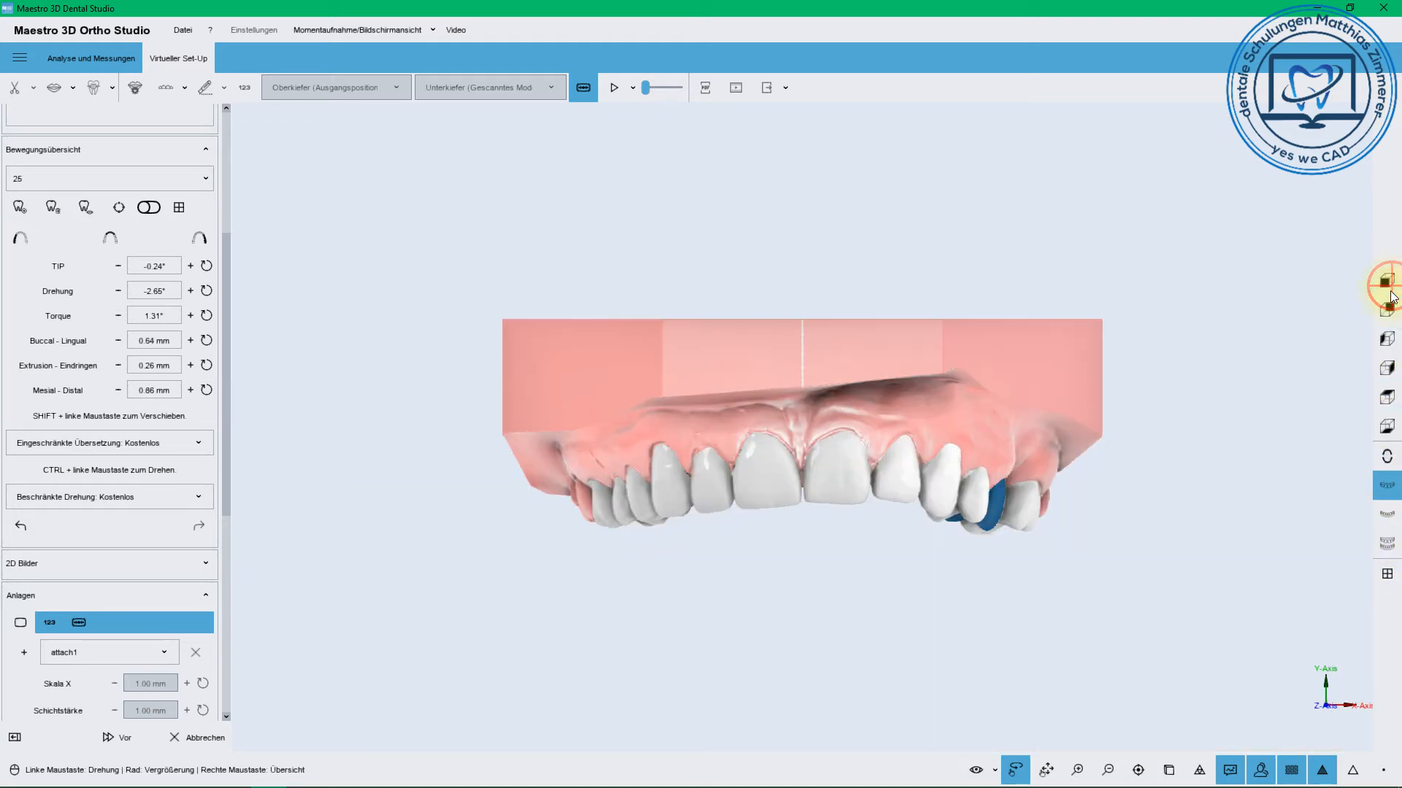
scroll(819, 486, up, 1)
click(863, 544)
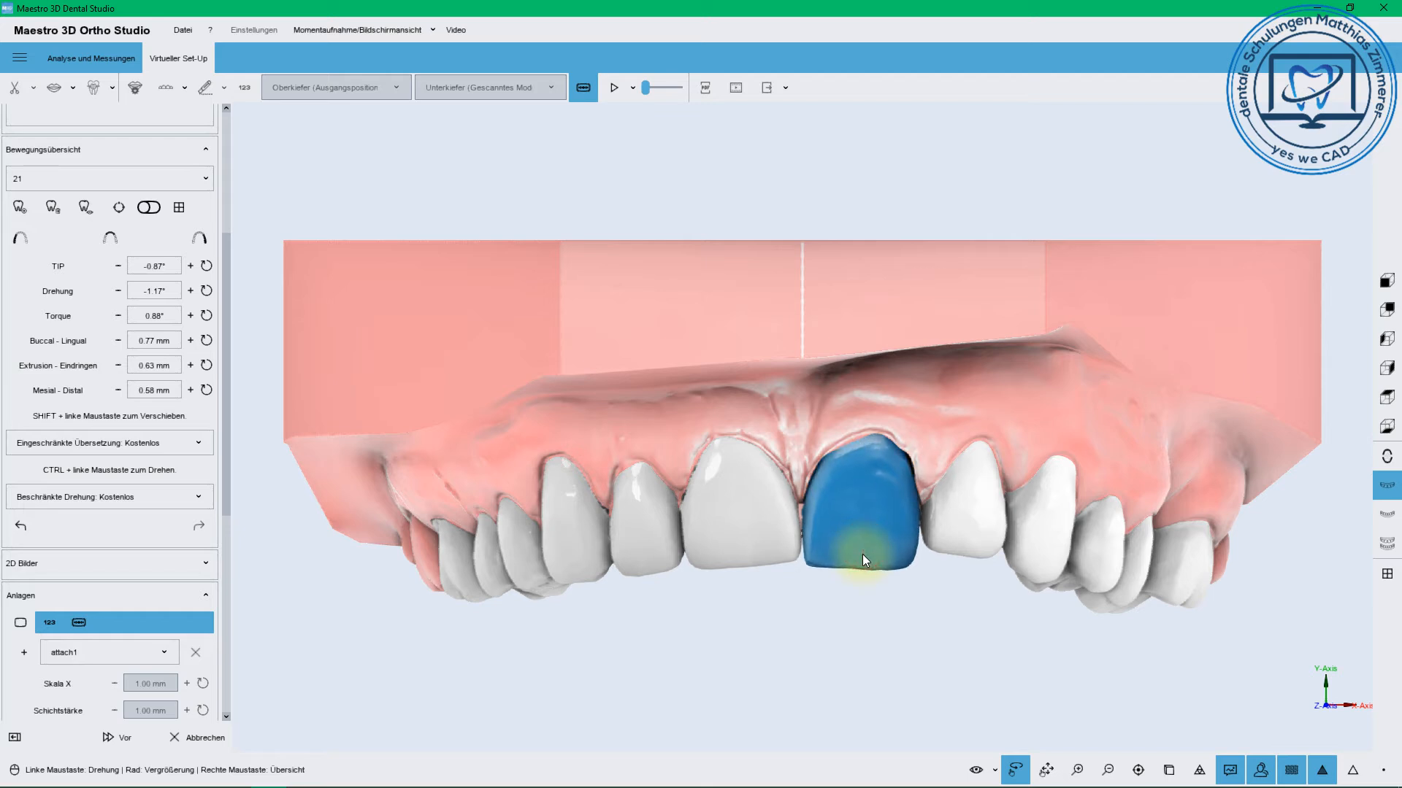
click(773, 535)
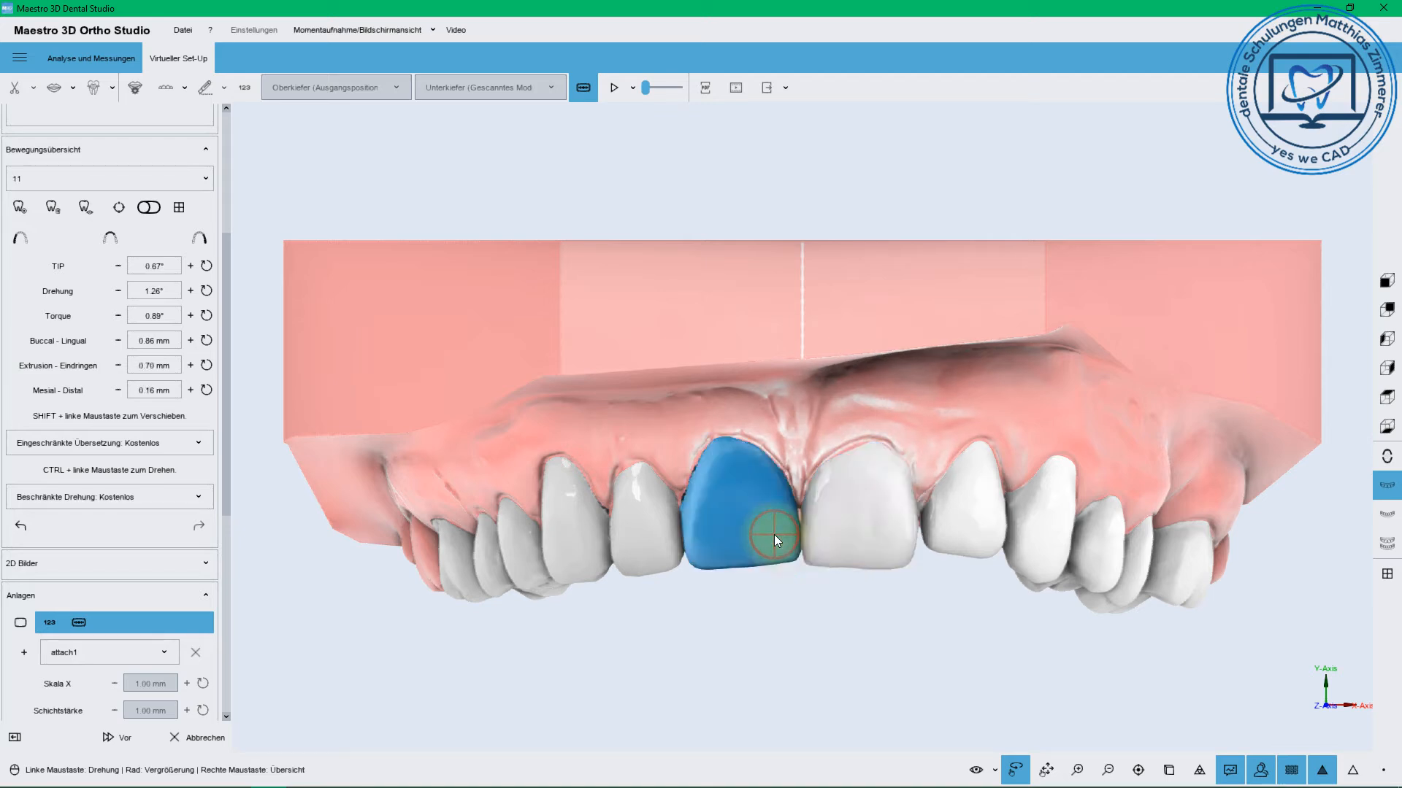
ctrl+drag(723, 460, 726, 485)
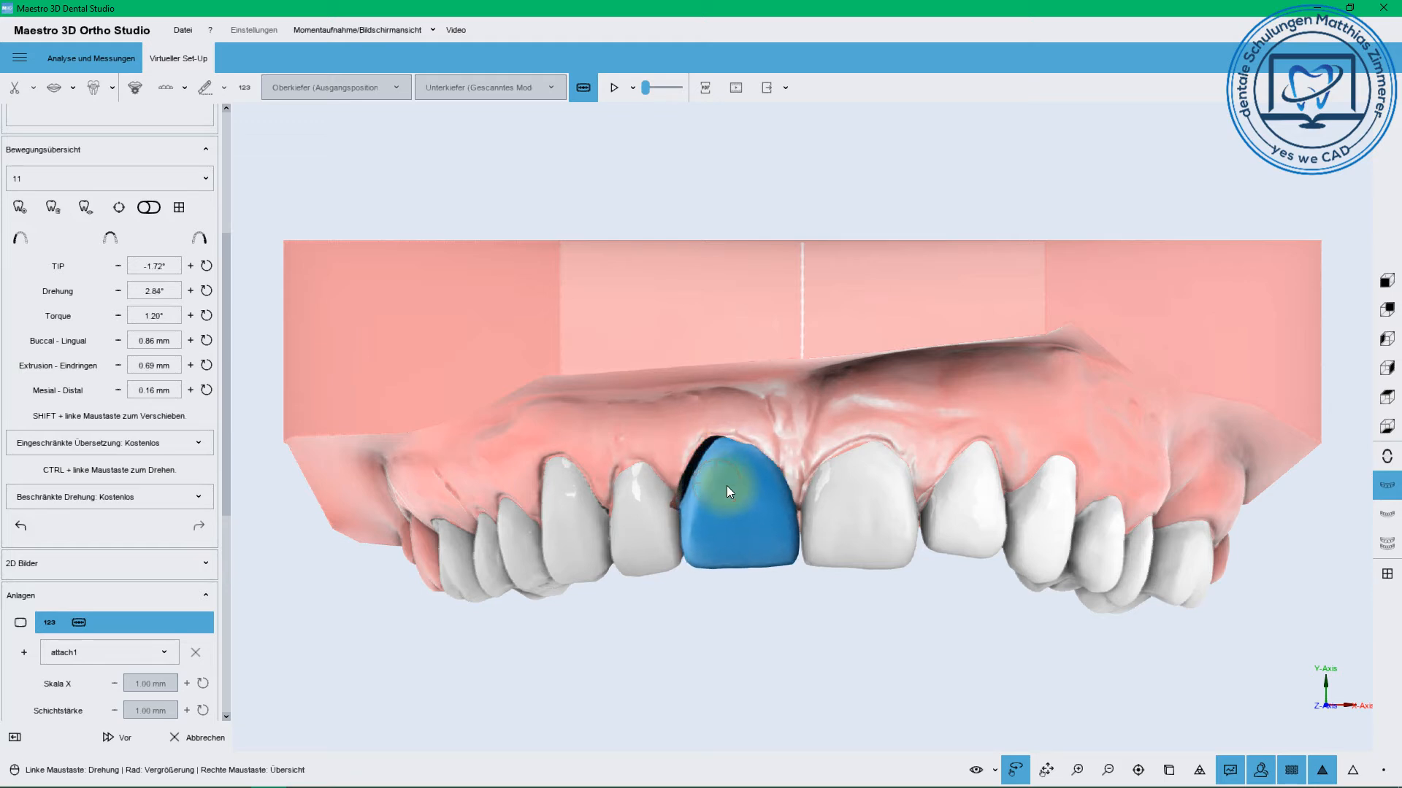
Extrude tooth 22 to about 0.41 mm and adjust tooth 24 to about 3.84° TIP and -2.96° Torque
click(967, 520)
shift+drag(966, 520, 965, 536)
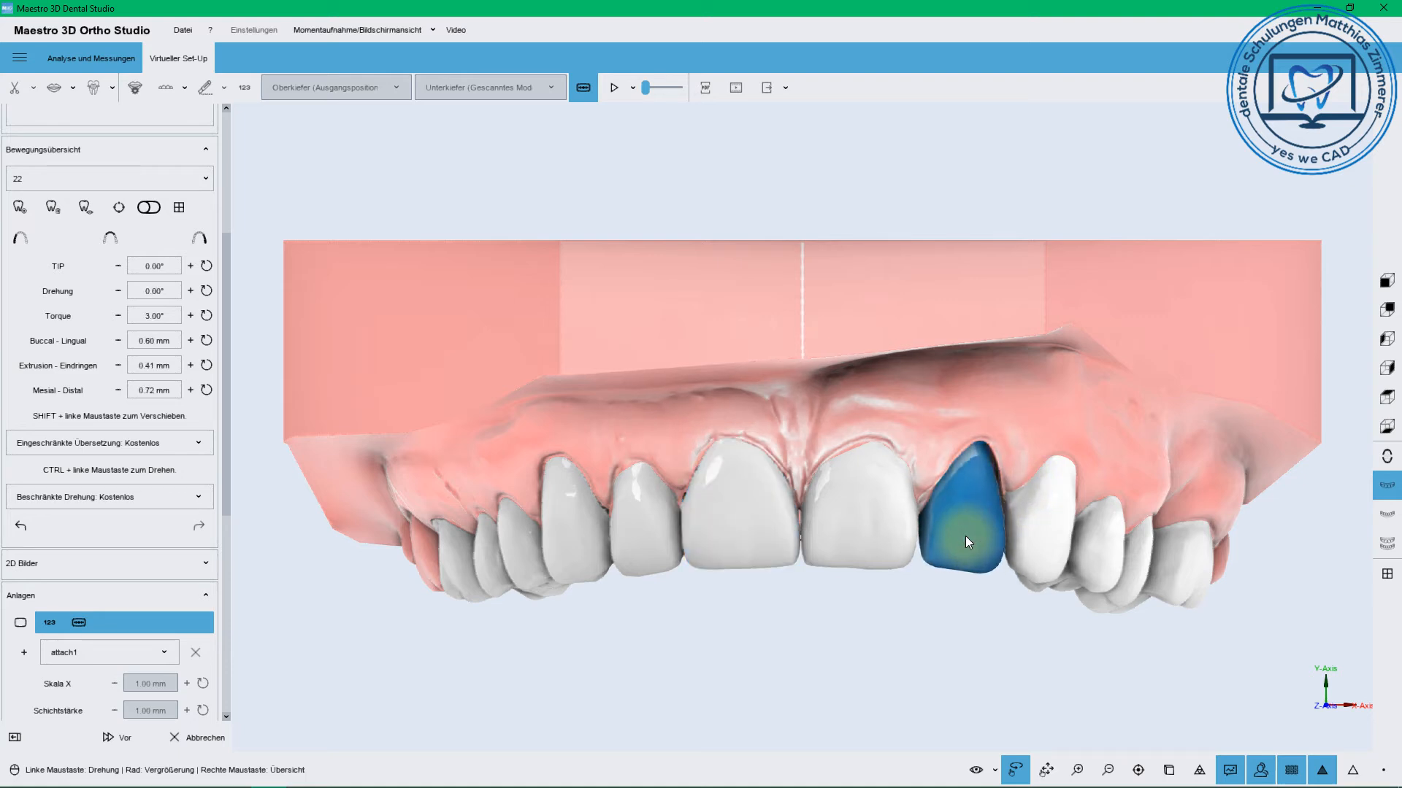
click(1098, 552)
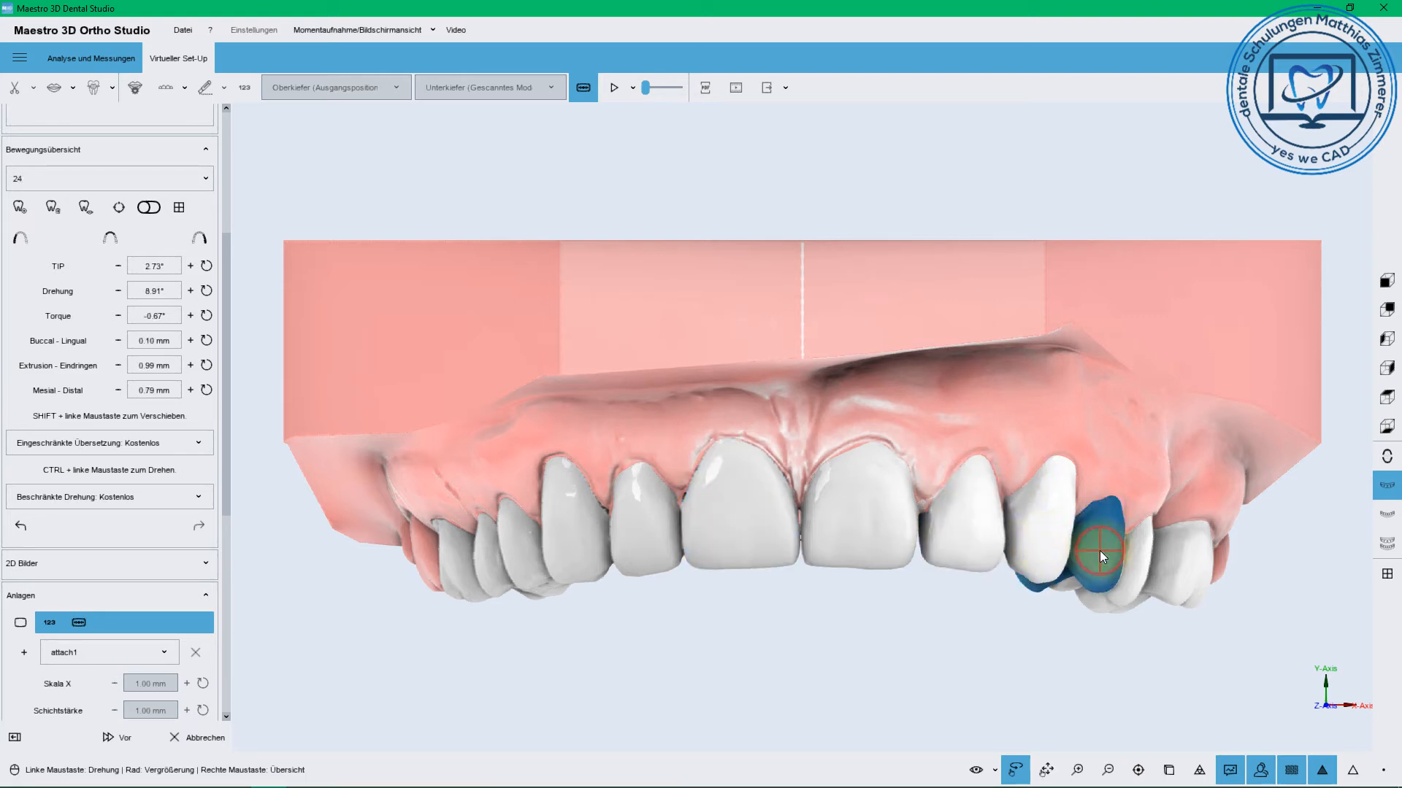
shift+drag(1101, 551, 1096, 553)
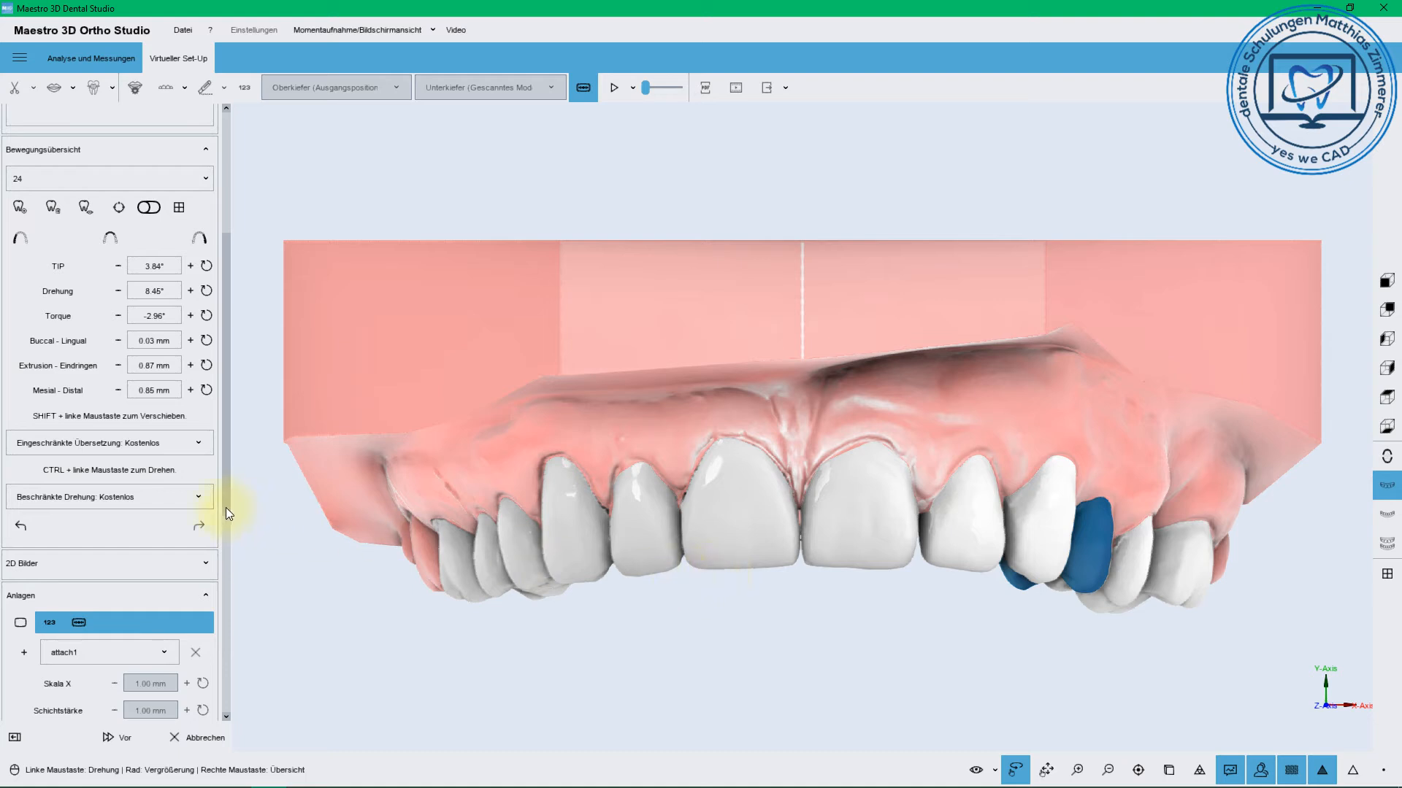
Switch from attachments to labels (Etikette) and place a new number label on the outer surface of tooth 16
scroll(225, 507, down, 3)
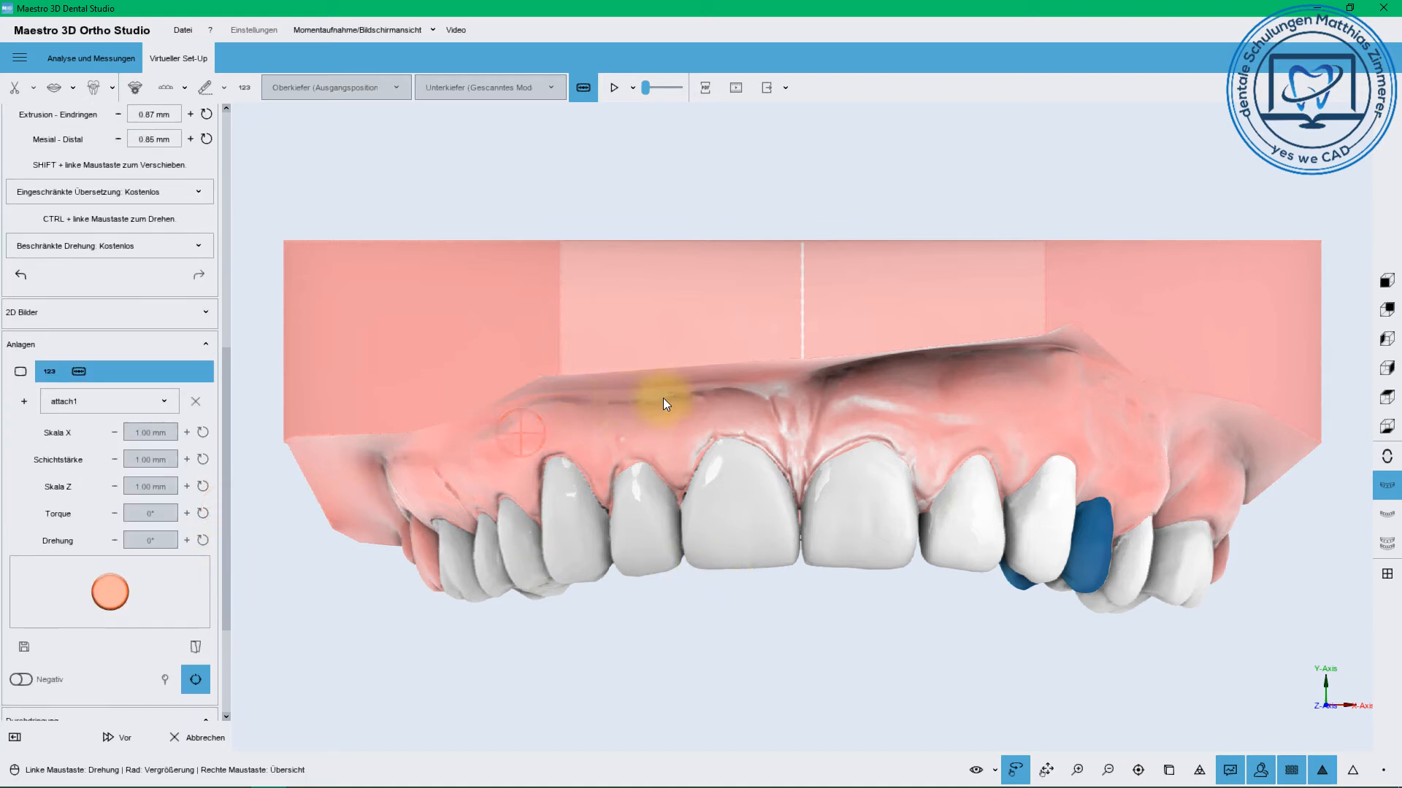
click(49, 369)
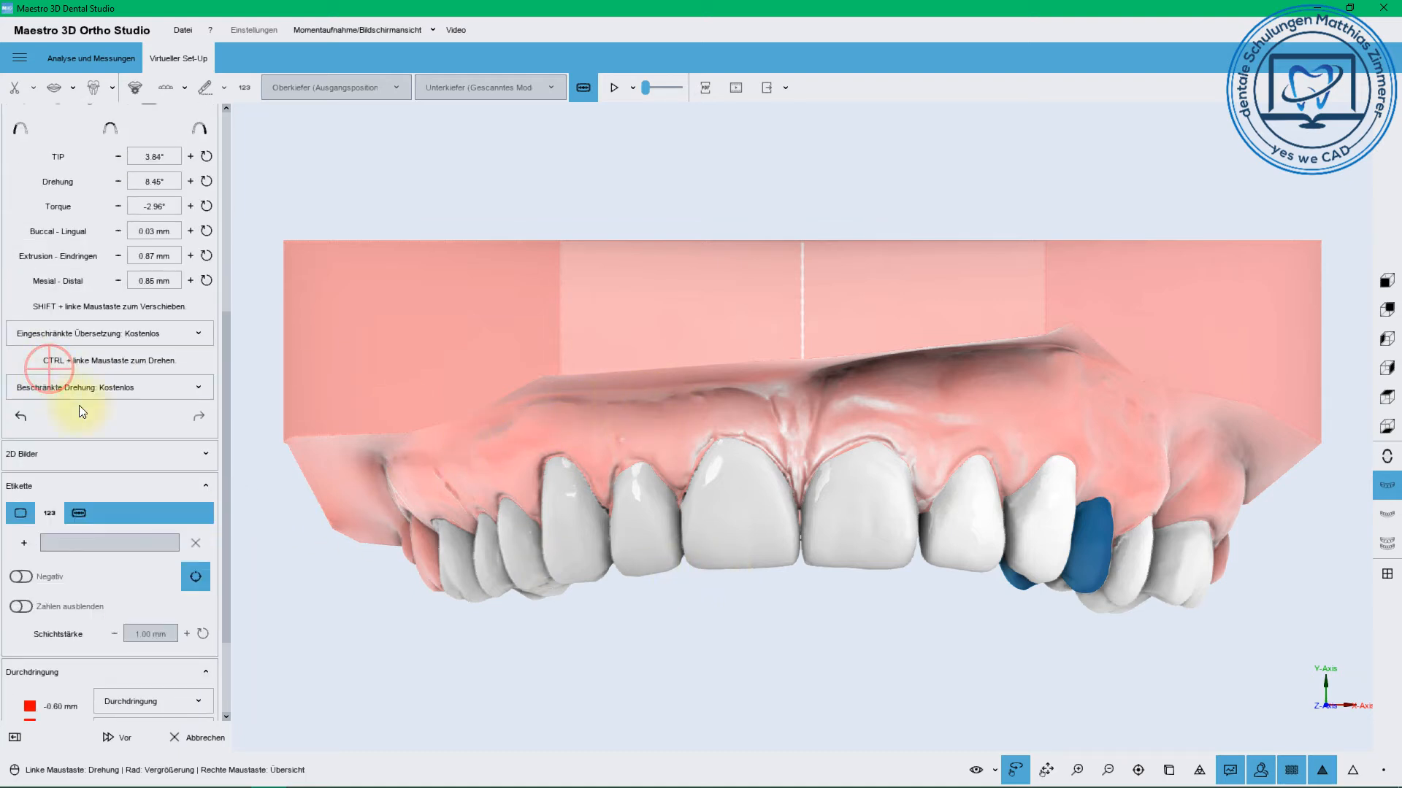
drag(612, 441, 290, 488)
click(24, 542)
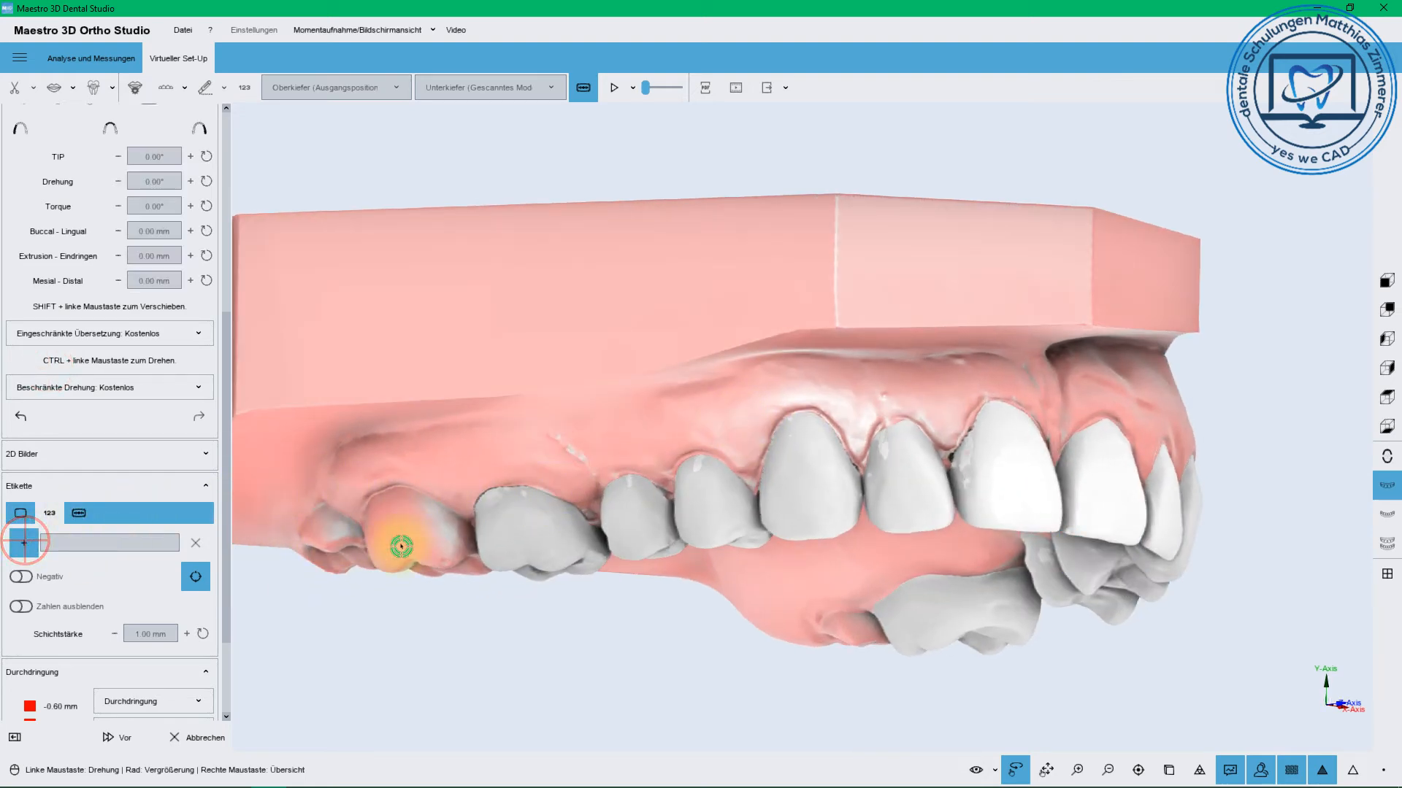
click(511, 530)
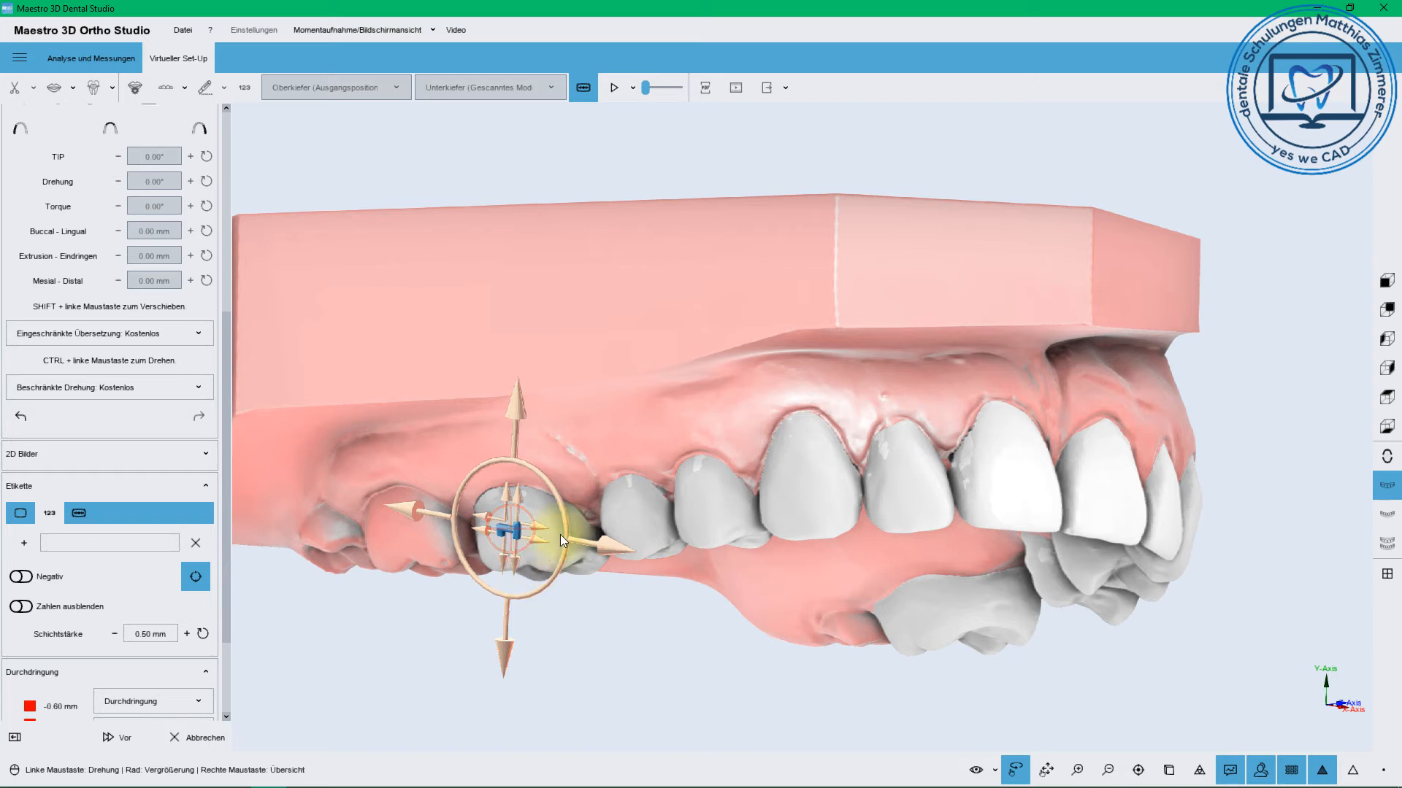
Rotate the number label on tooth 16 upright, widen it, and set its Schichtstärke to 0.60 mm
drag(567, 532, 510, 618)
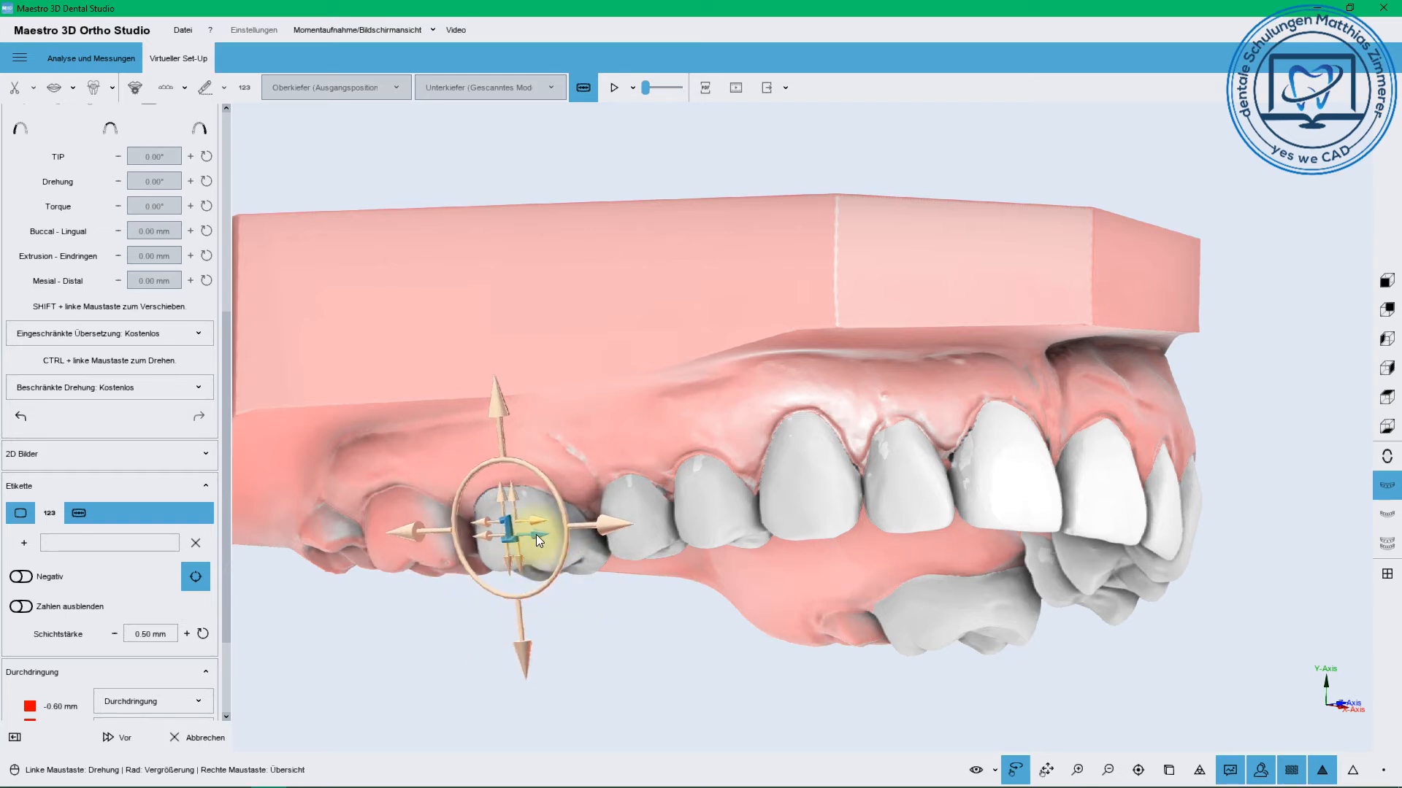
drag(536, 535, 540, 534)
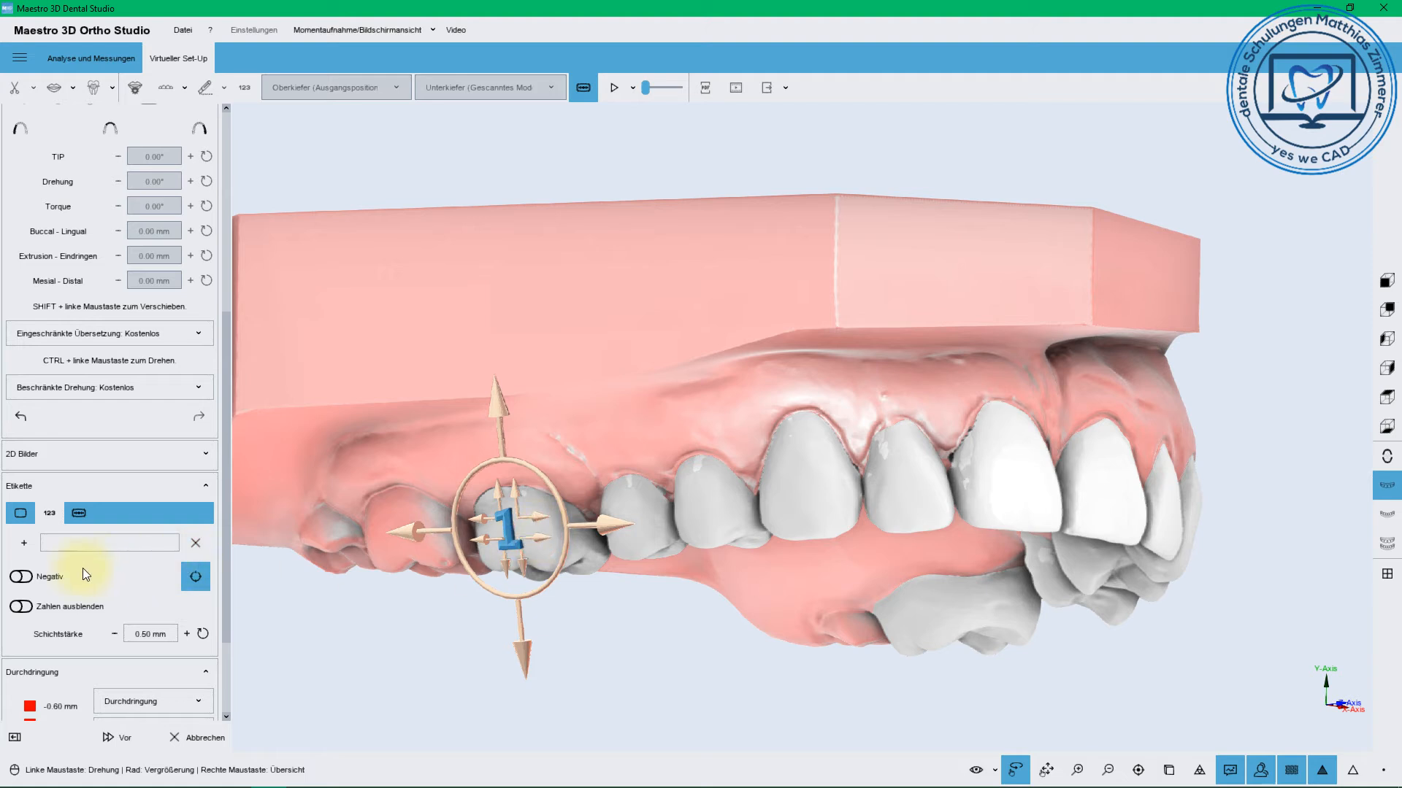
click(186, 633)
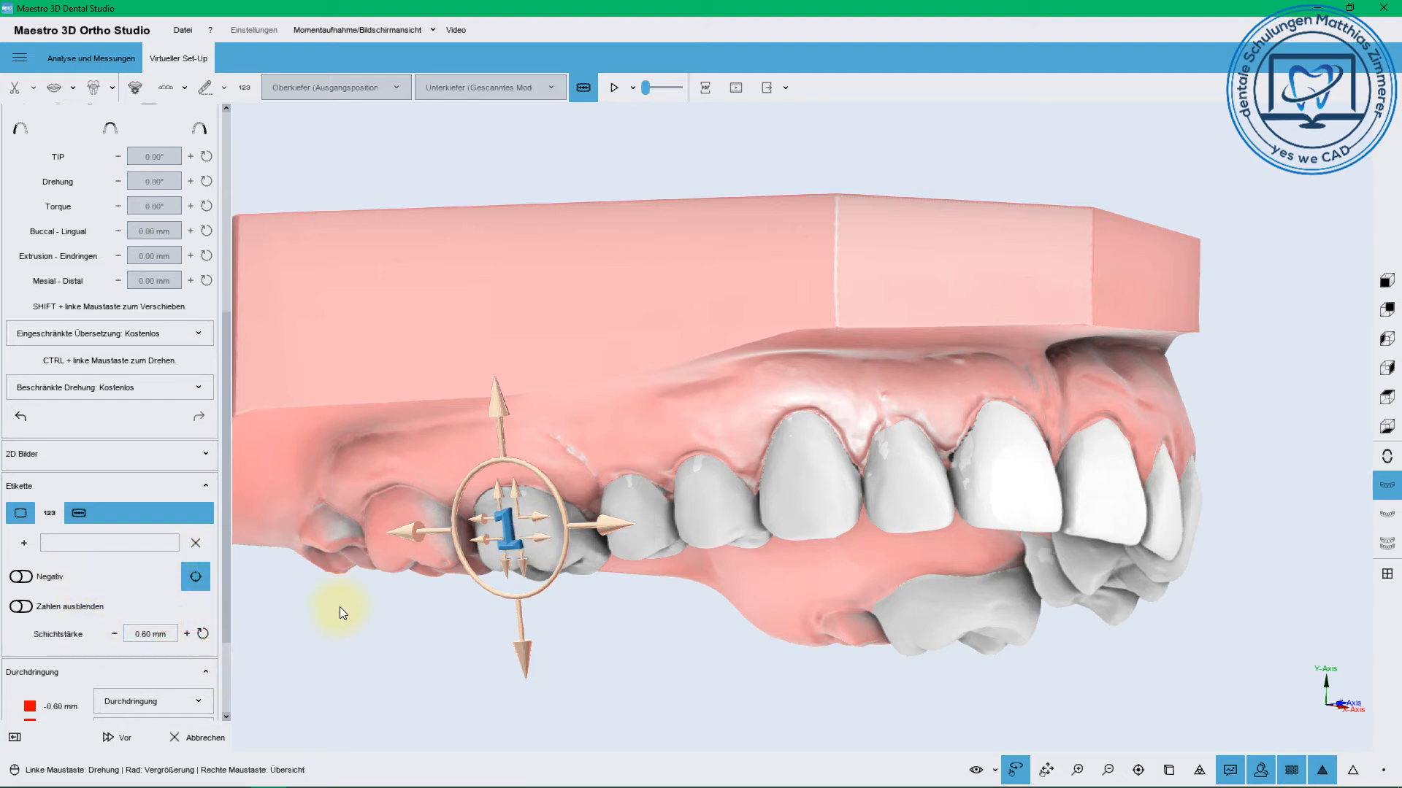
drag(518, 467, 520, 462)
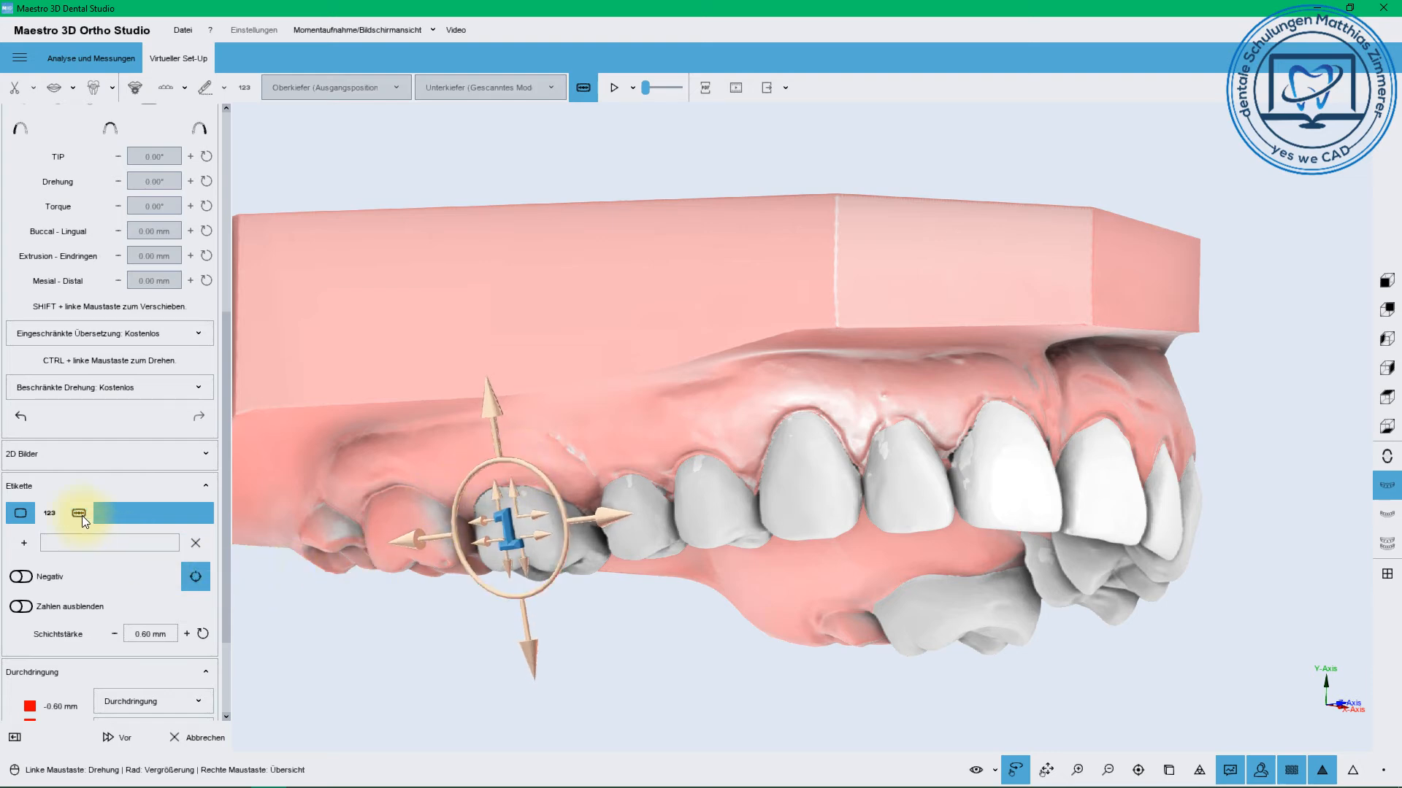
Switch from labels to IPR and open the IPR overview table for the upper teeth
drag(603, 444, 641, 359)
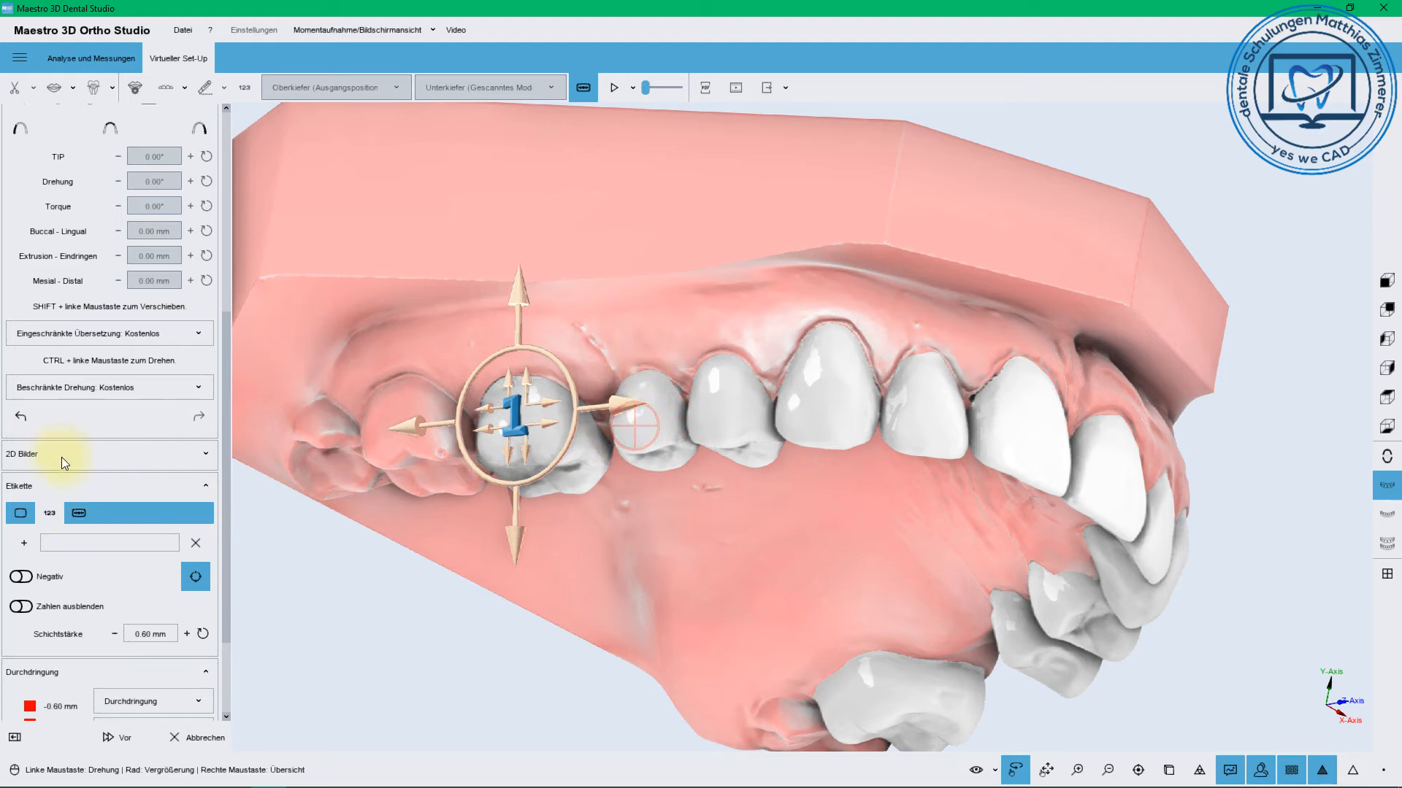
click(77, 514)
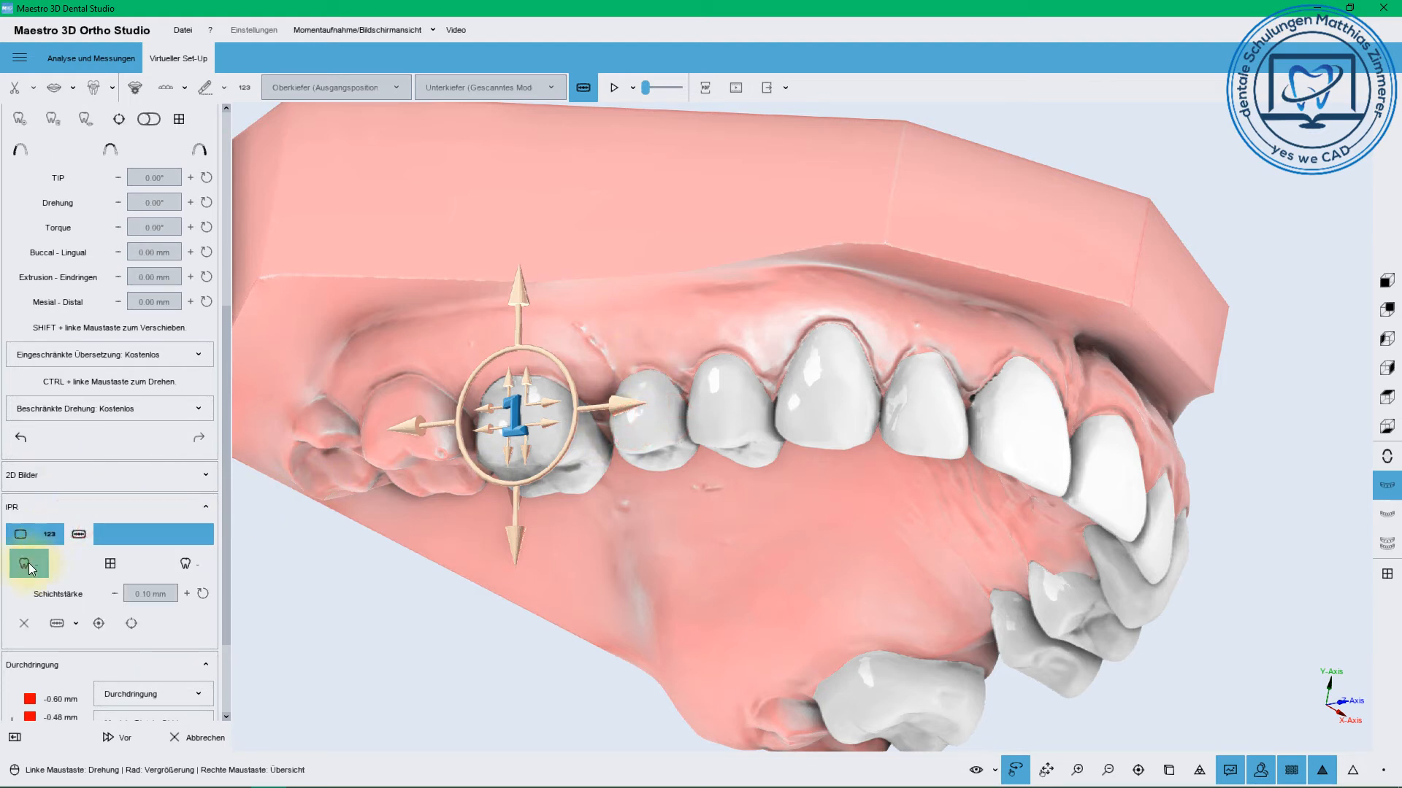
click(183, 566)
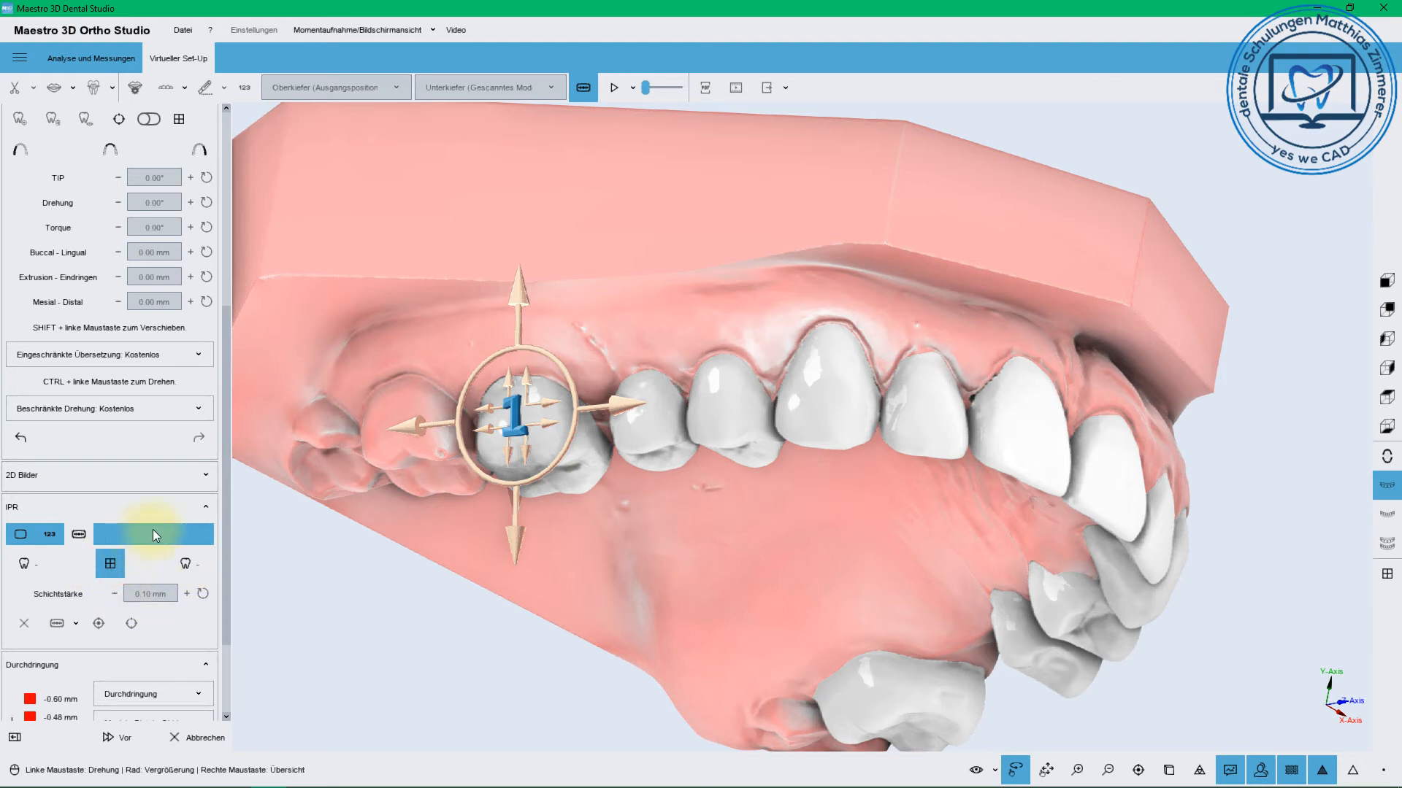
click(653, 419)
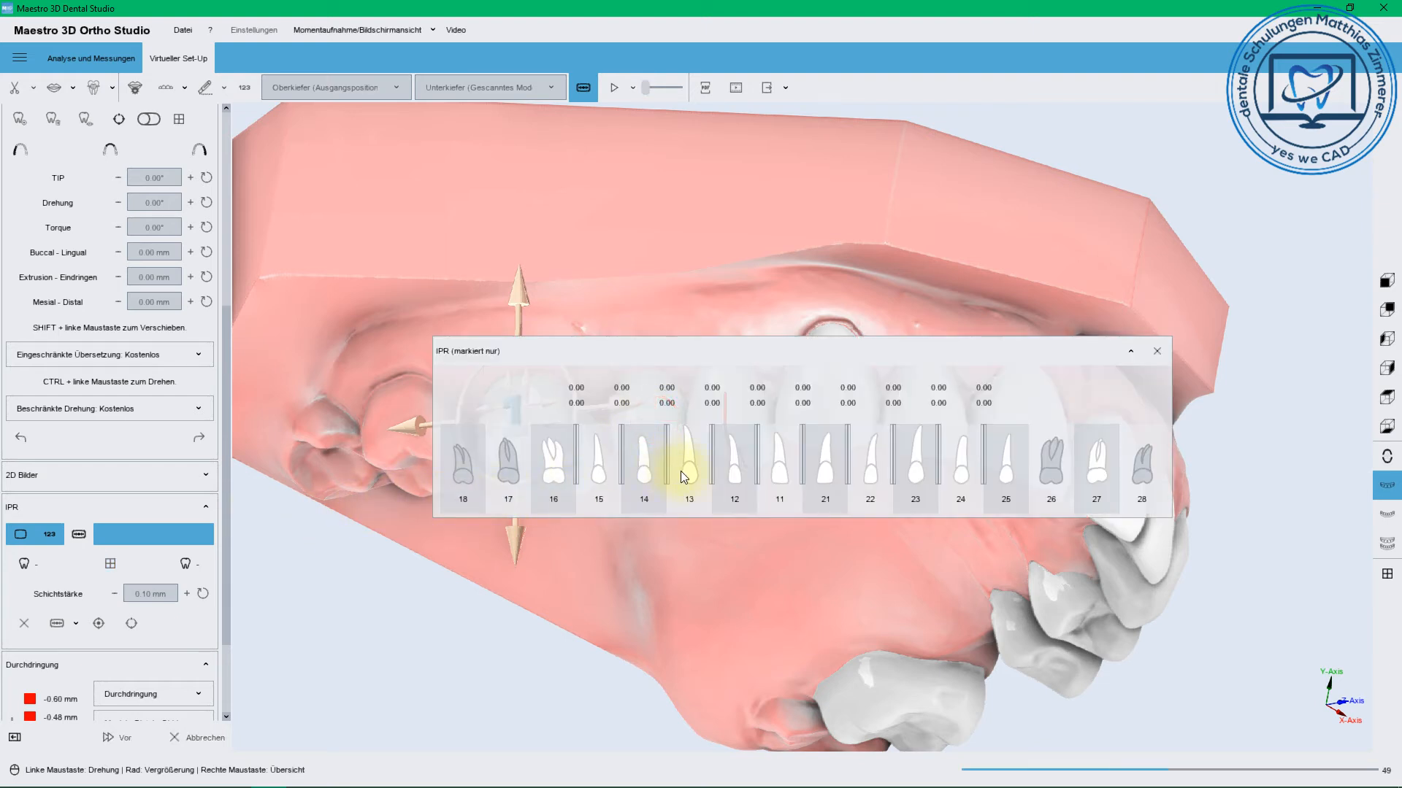
Examine the IPR table's contact values between teeth 15 and 14 and between teeth 22 and 23
click(642, 472)
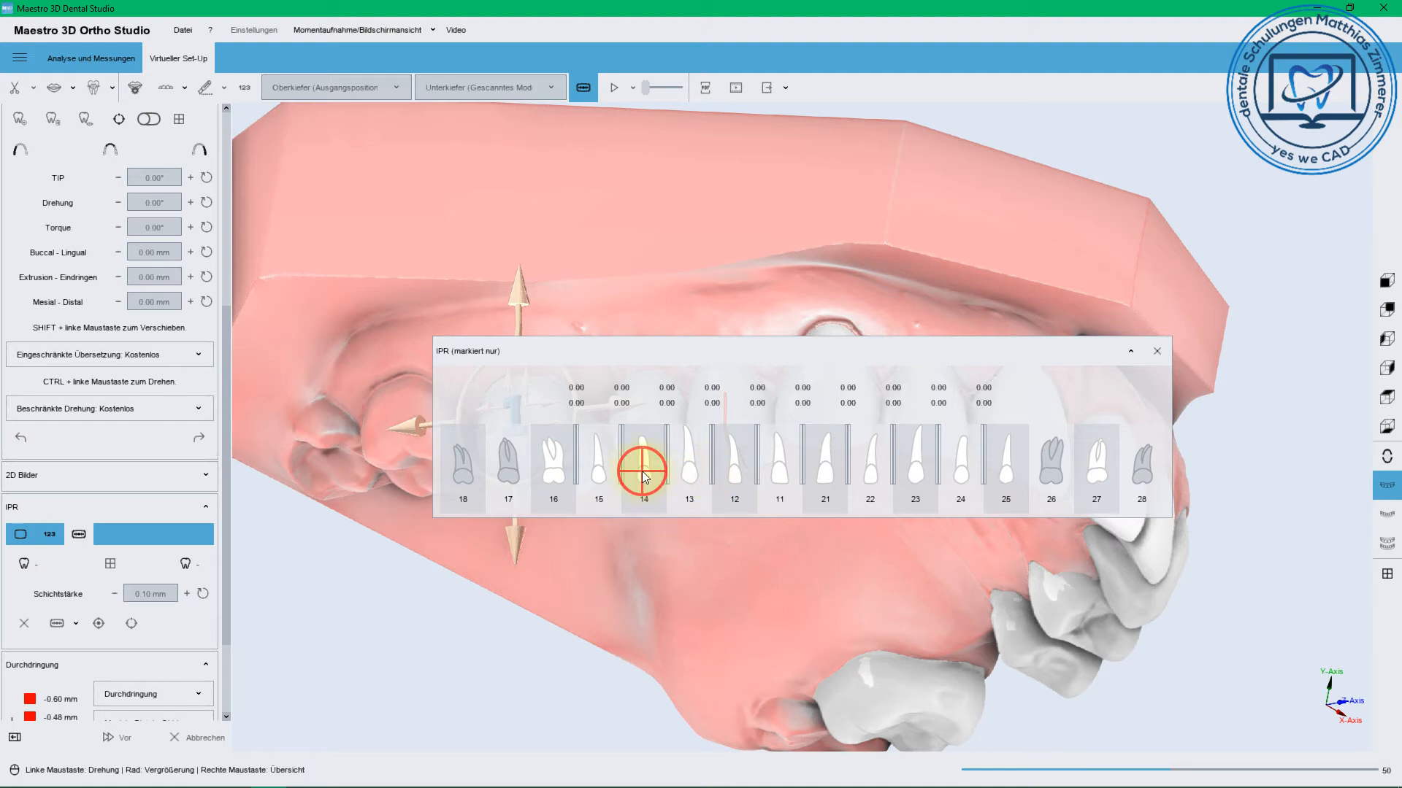
click(623, 388)
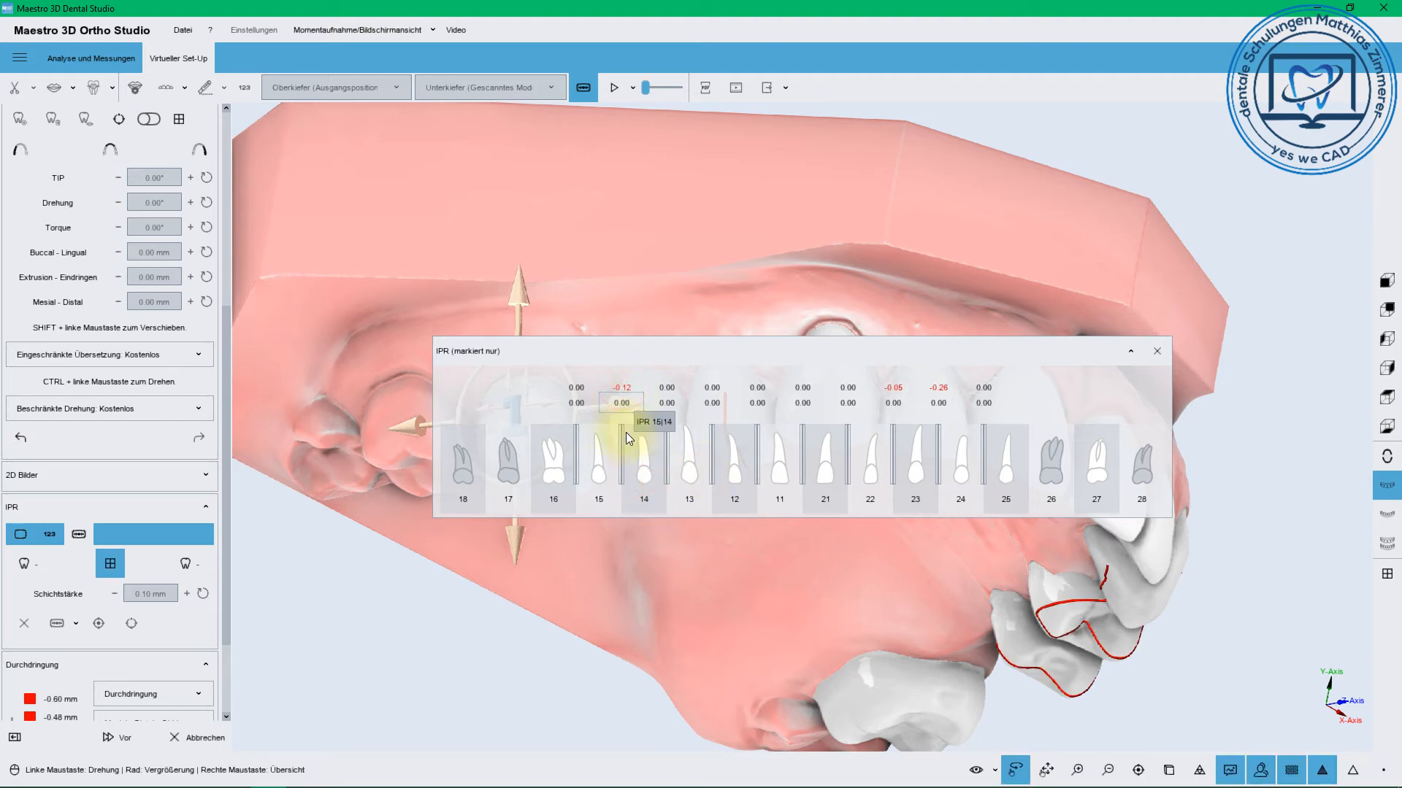
click(622, 388)
click(623, 403)
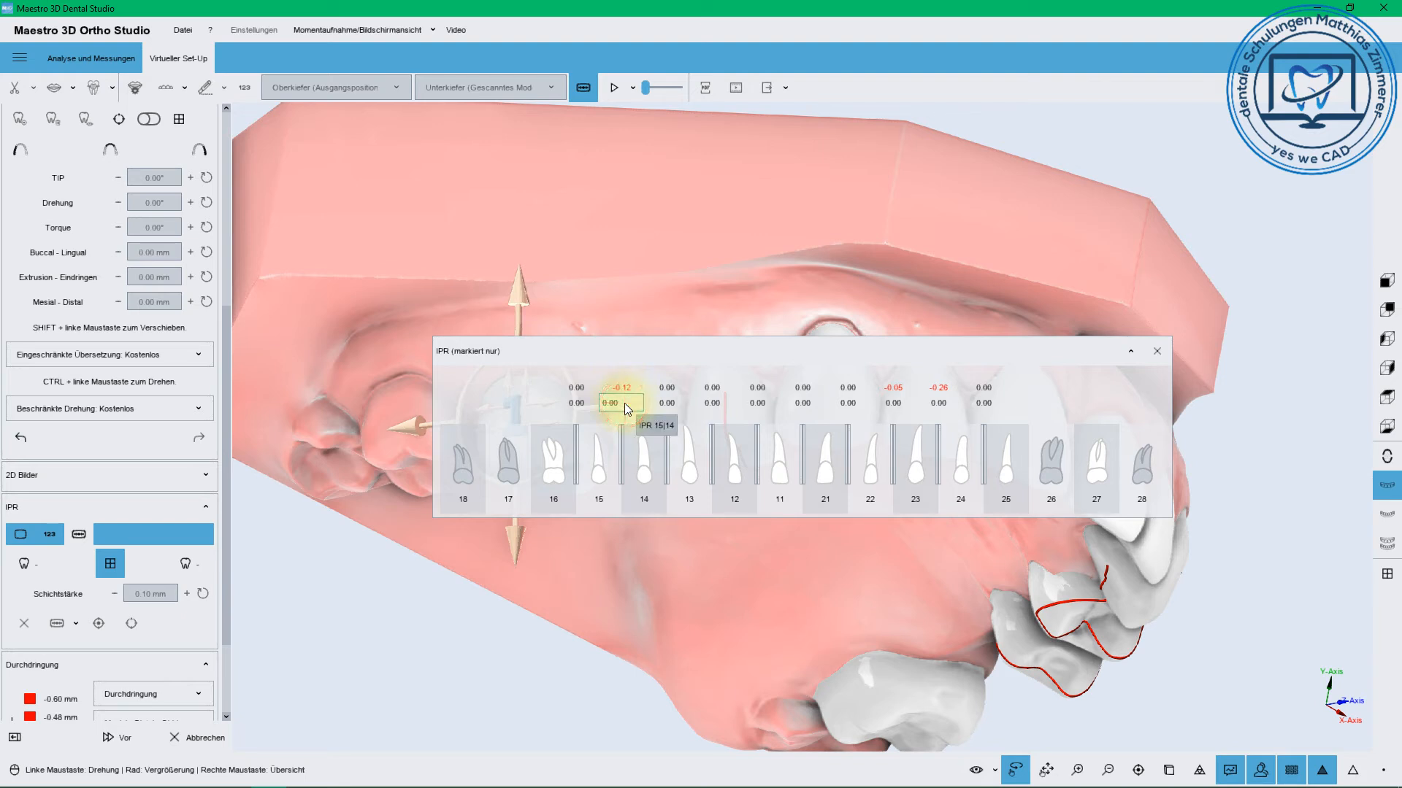
click(638, 453)
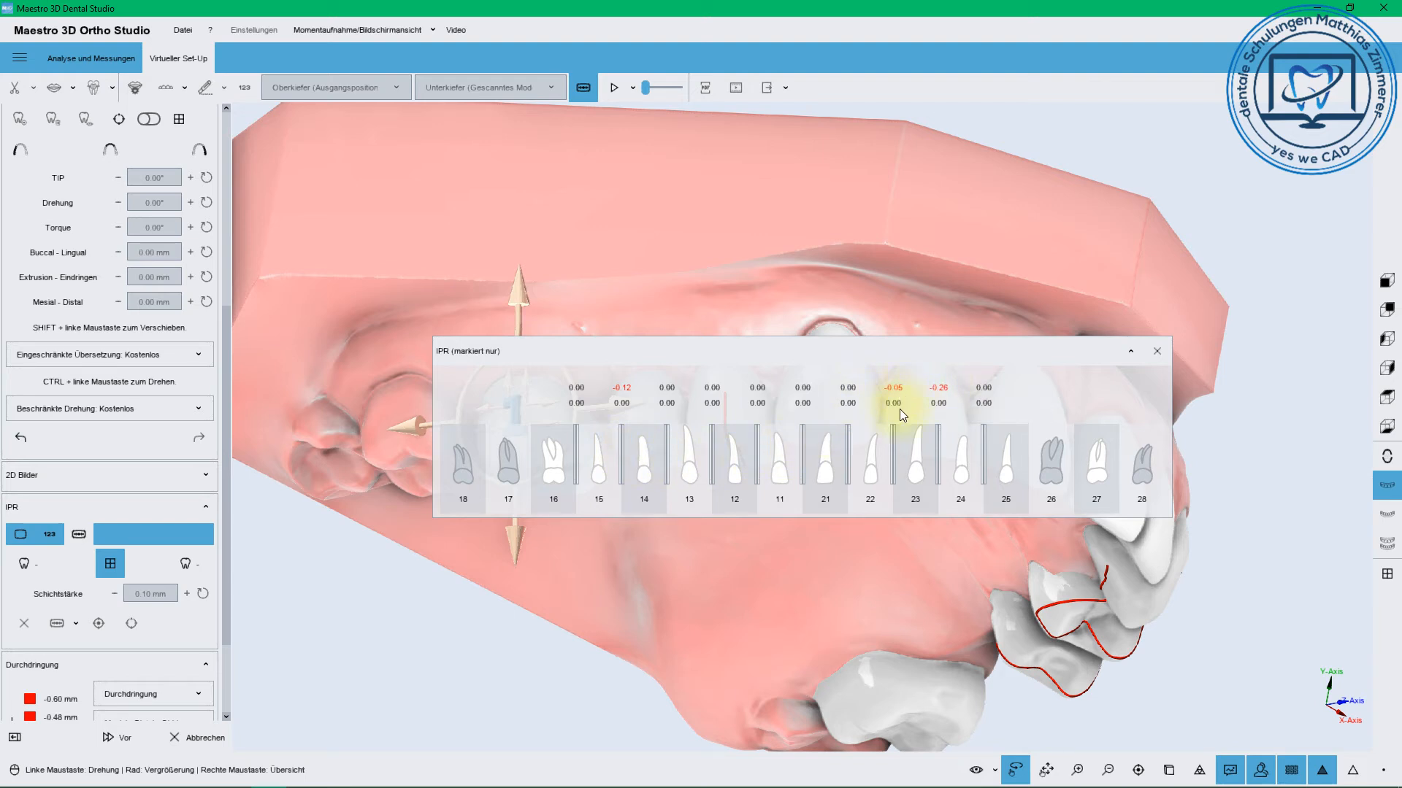
click(916, 453)
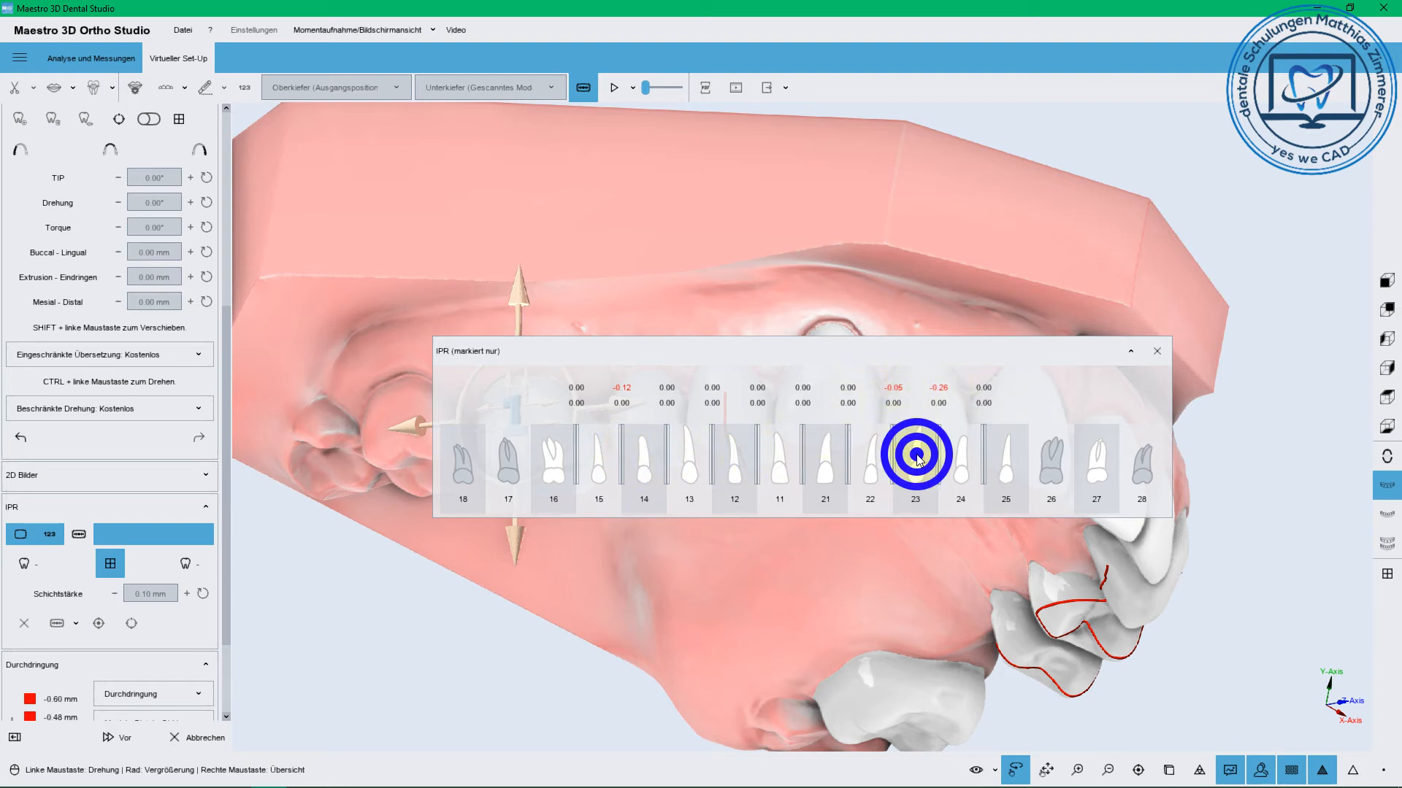
click(895, 386)
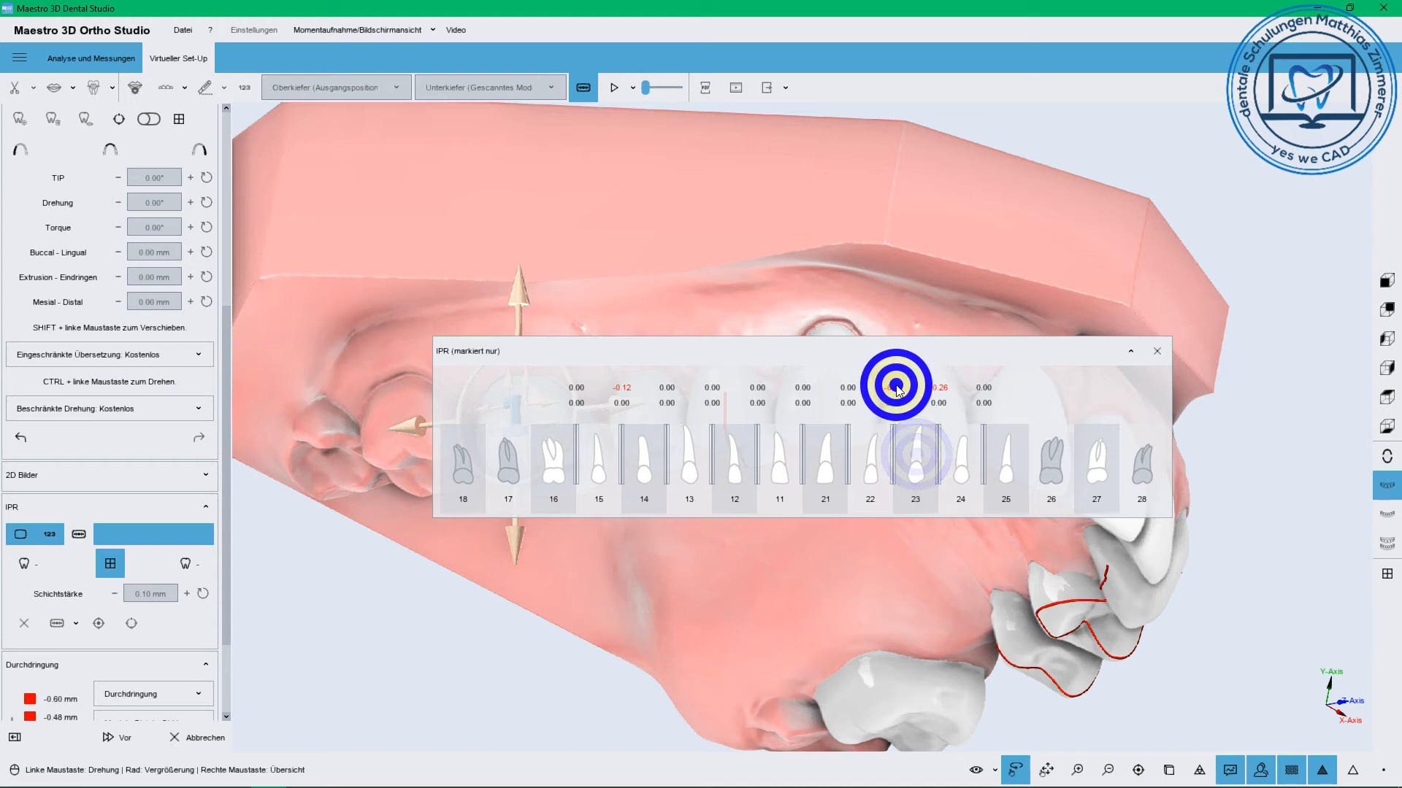
click(893, 454)
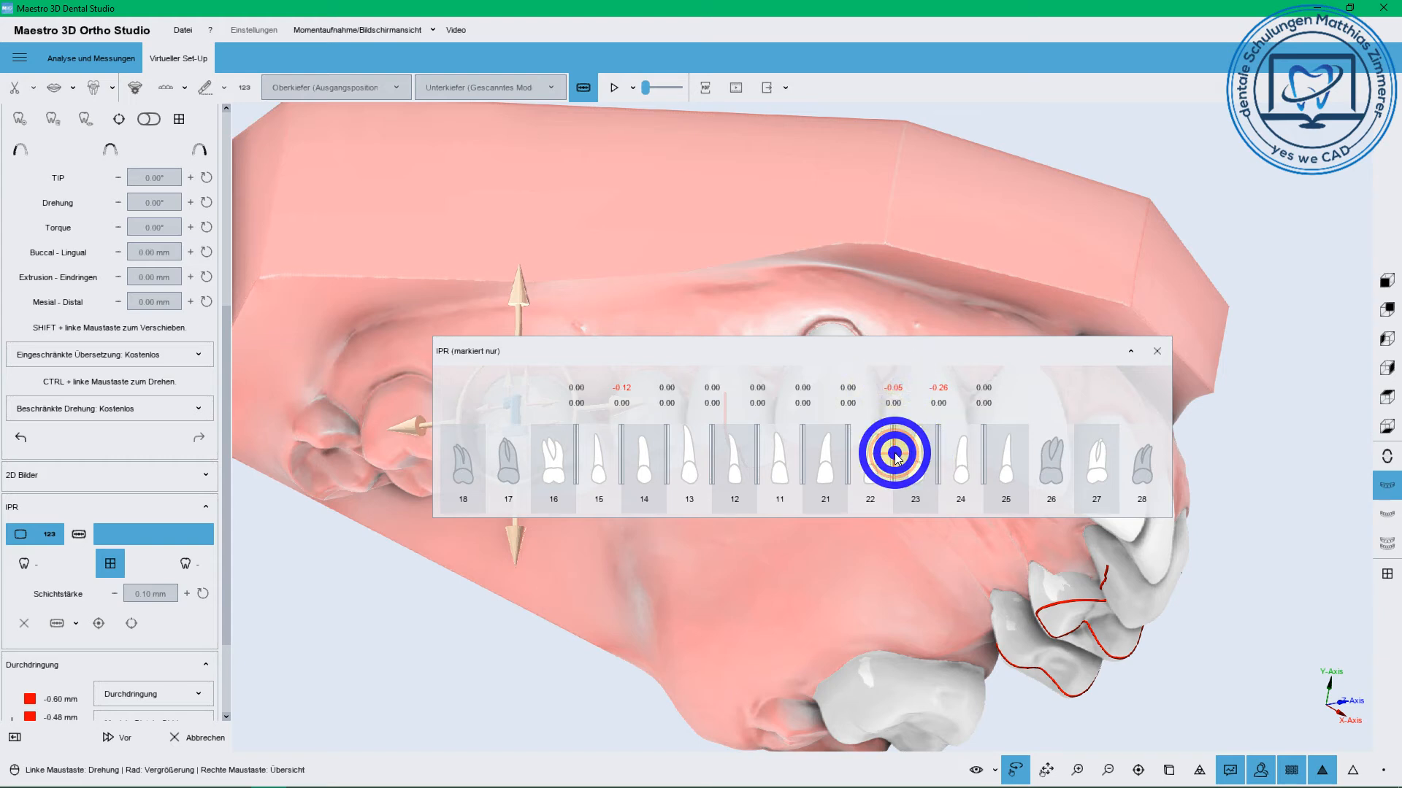
Move the IPR table clear of the upper teeth to inspect the marked contact lines on the model
drag(866, 352, 798, 326)
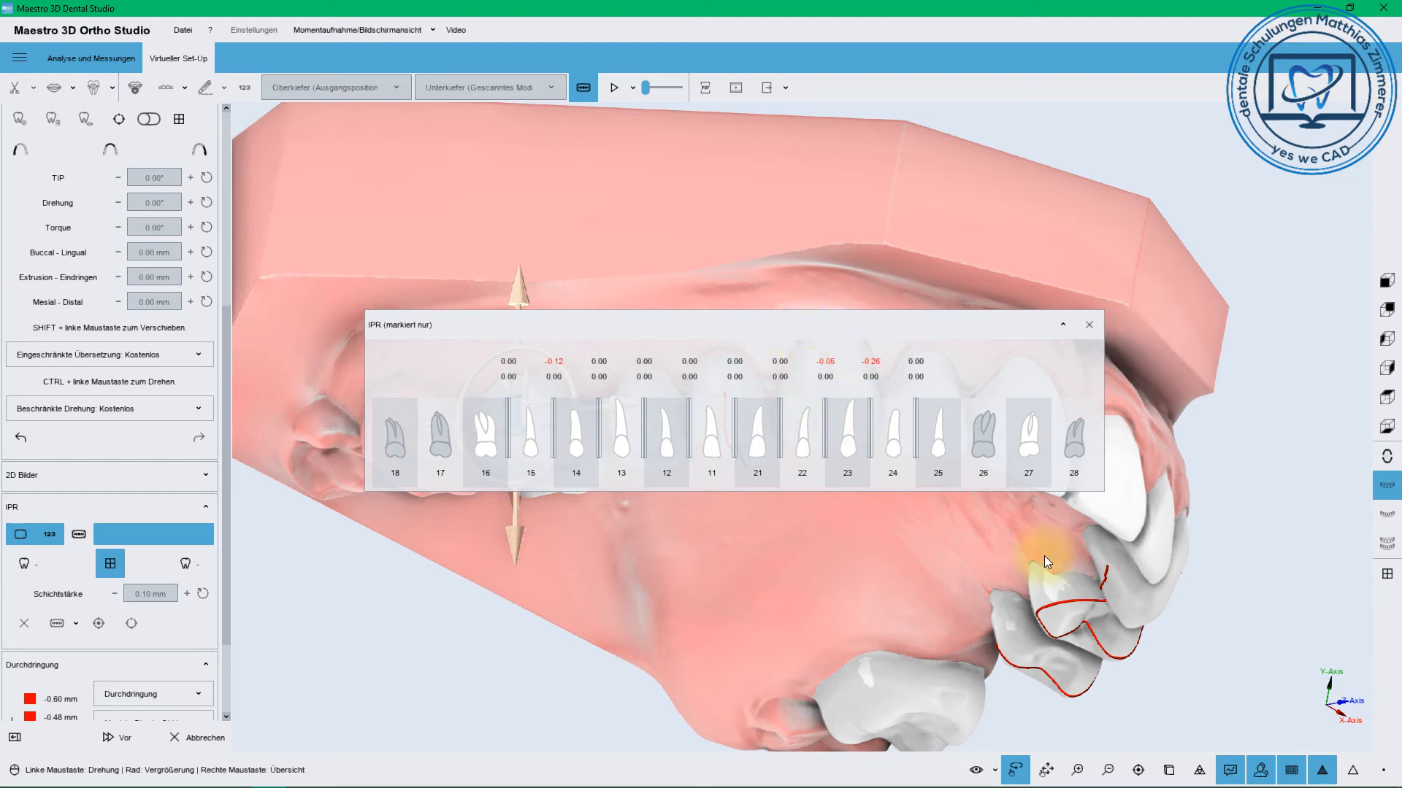
drag(1046, 556, 1017, 553)
drag(818, 322, 840, 124)
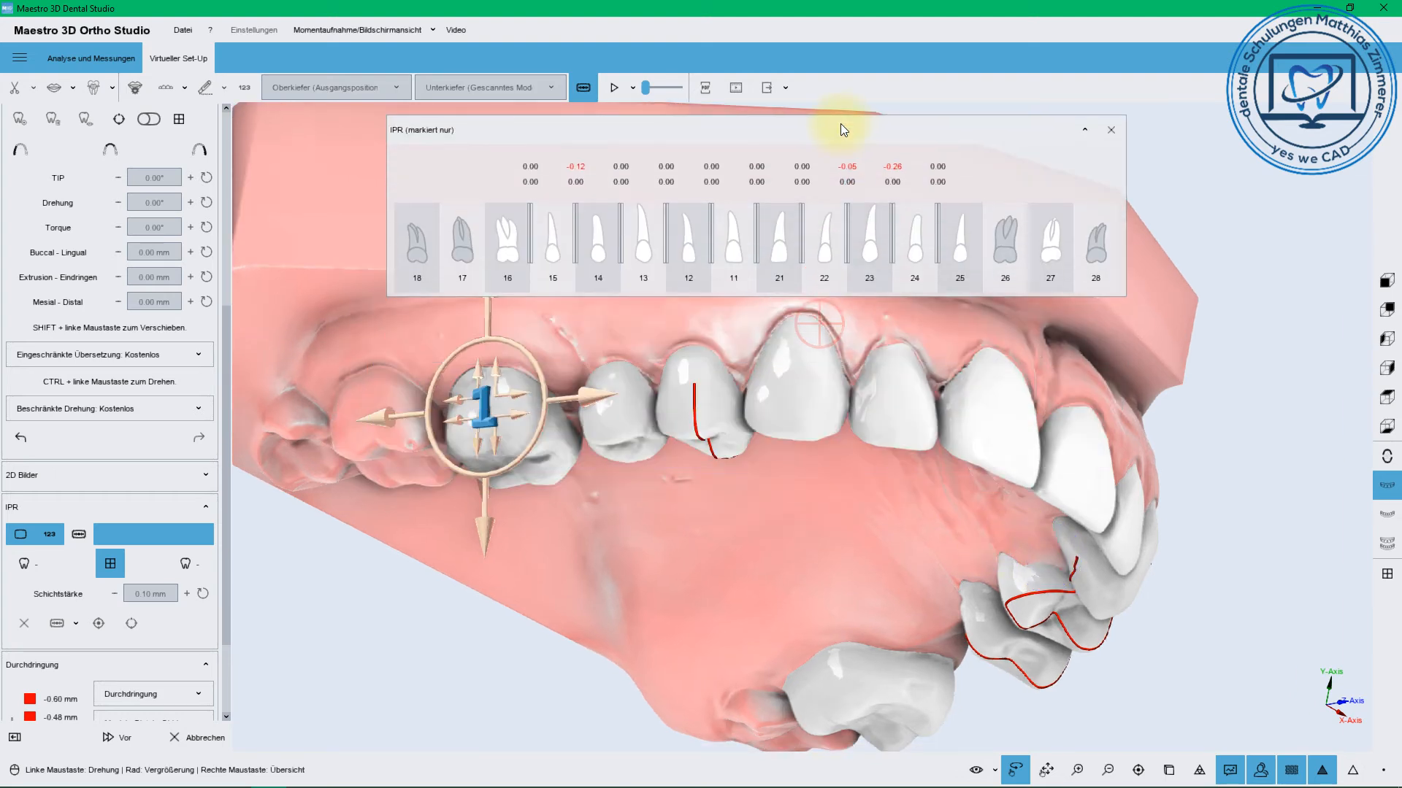
From the occlusal view, shift tooth 24 away from tooth 23 to a Mesial - Distal value of about 0.27 mm, and select tooth 25
drag(800, 358, 797, 368)
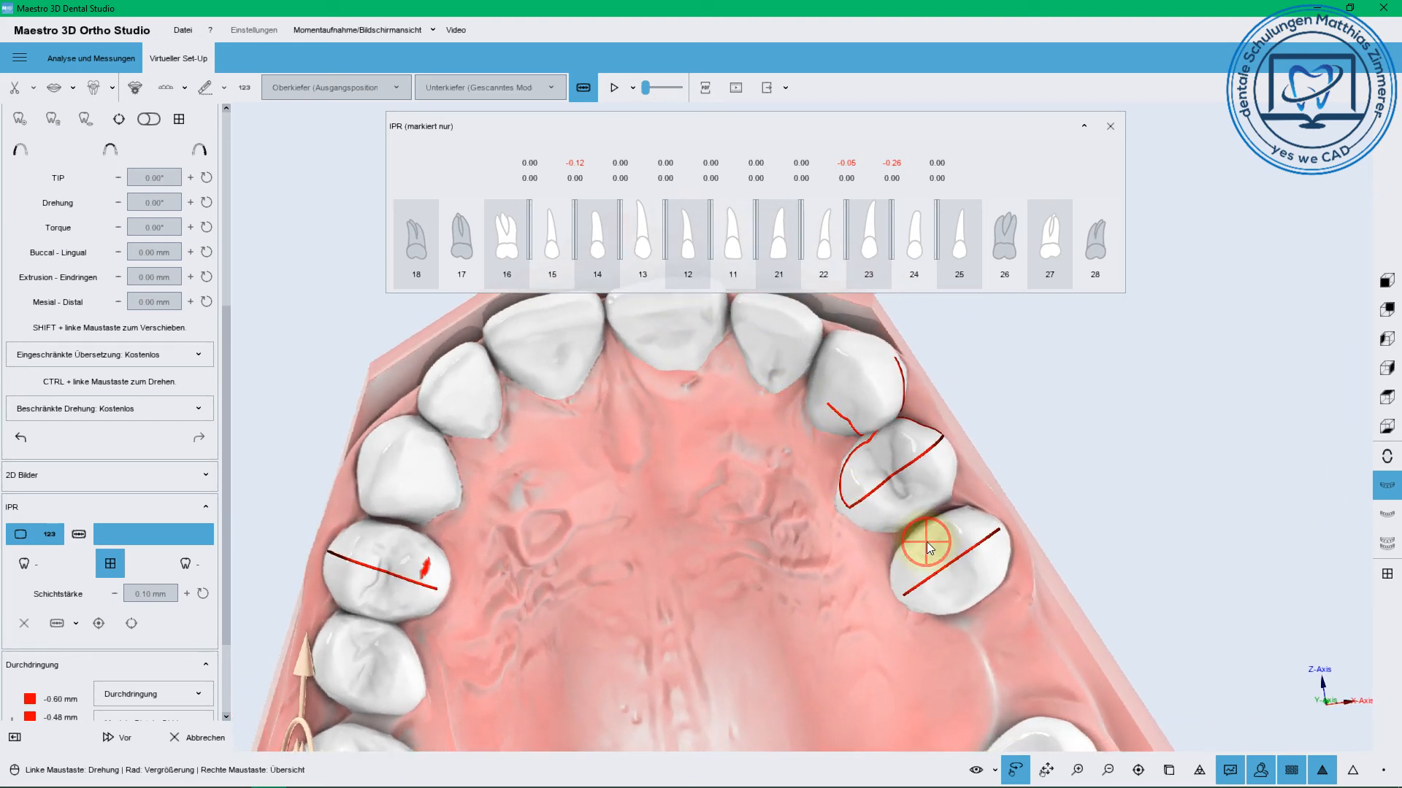
click(932, 540)
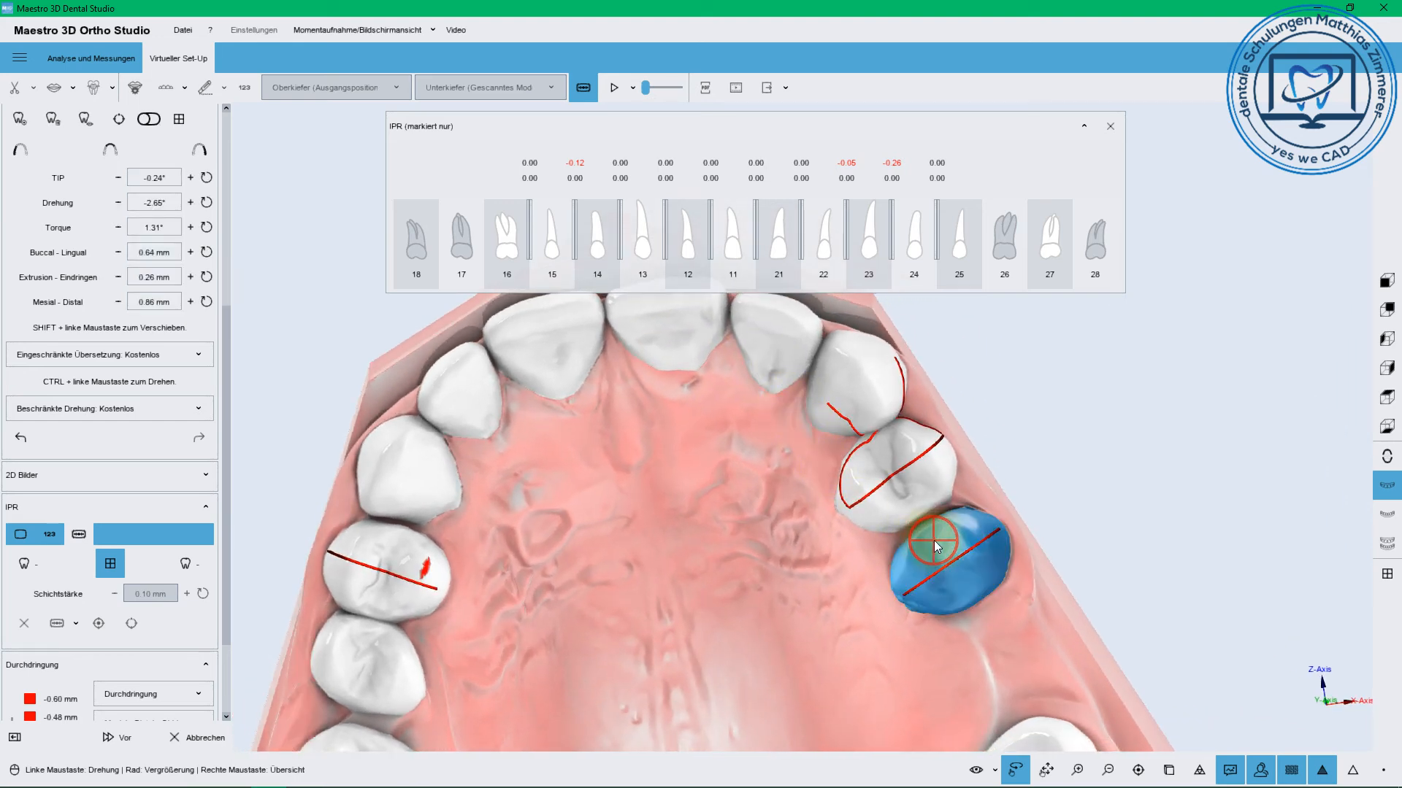
click(907, 502)
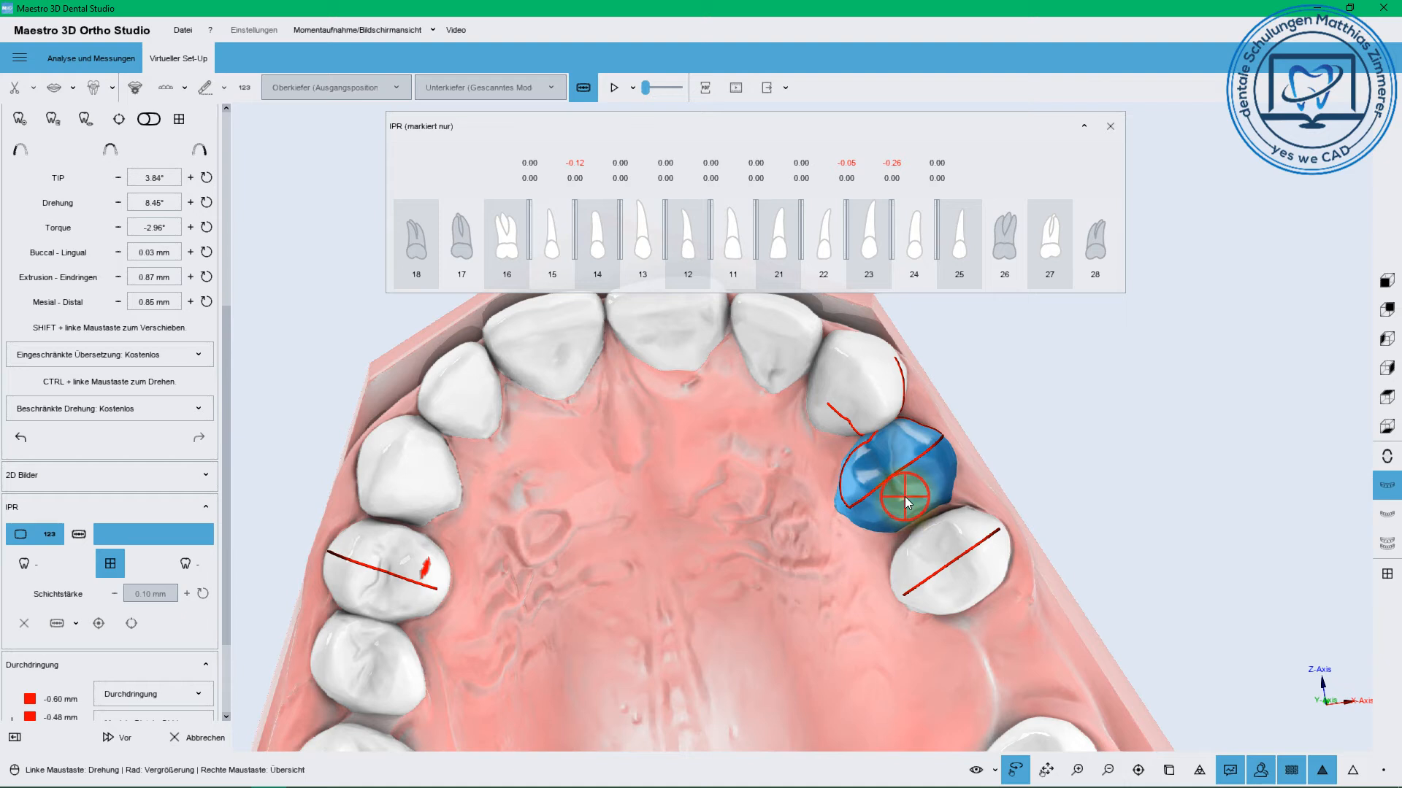
shift+drag(904, 497, 913, 501)
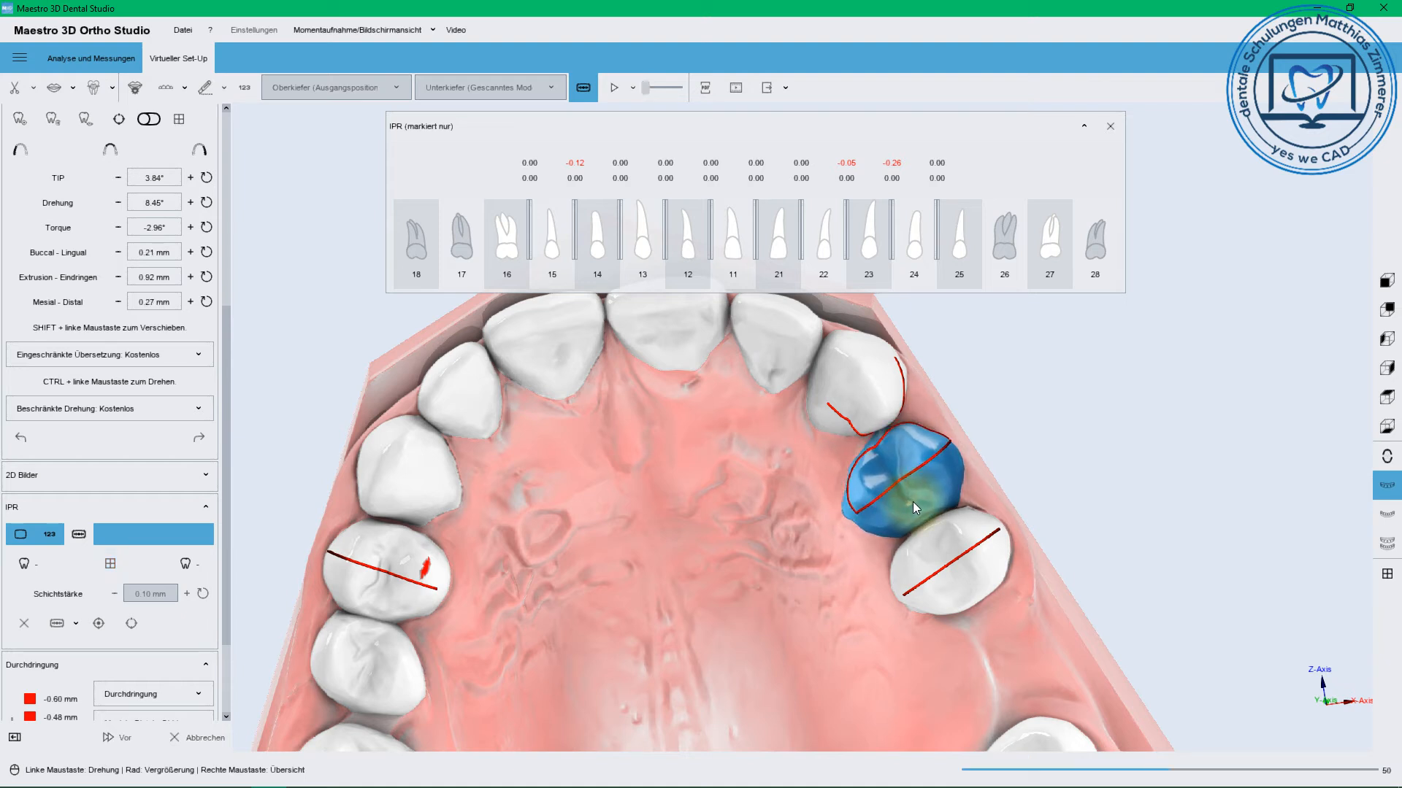
click(953, 532)
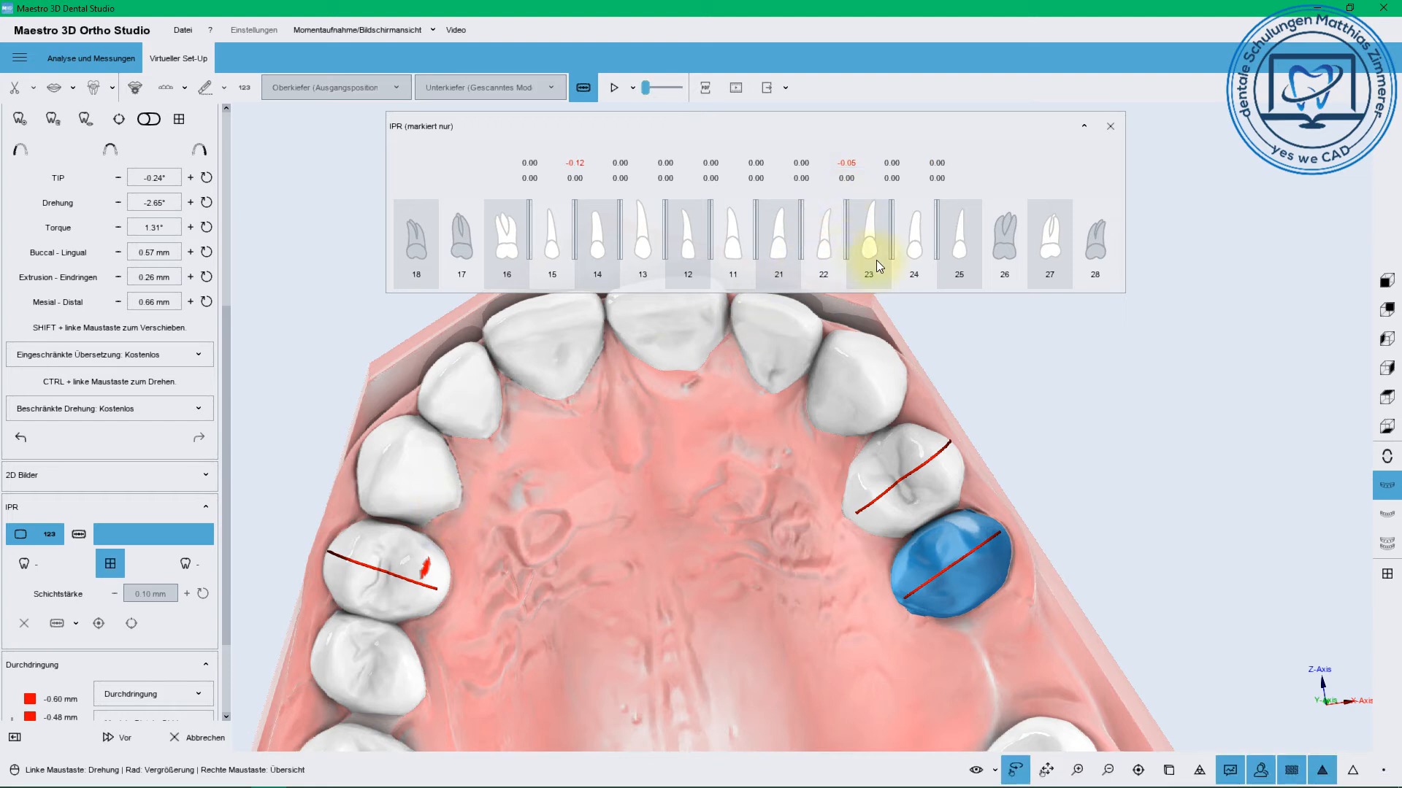
Shift tooth 23 away from tooth 22 to about 1.27 mm Mesial - Distal, and tooth 15 away from tooth 14 to about 0.74 mm
click(827, 371)
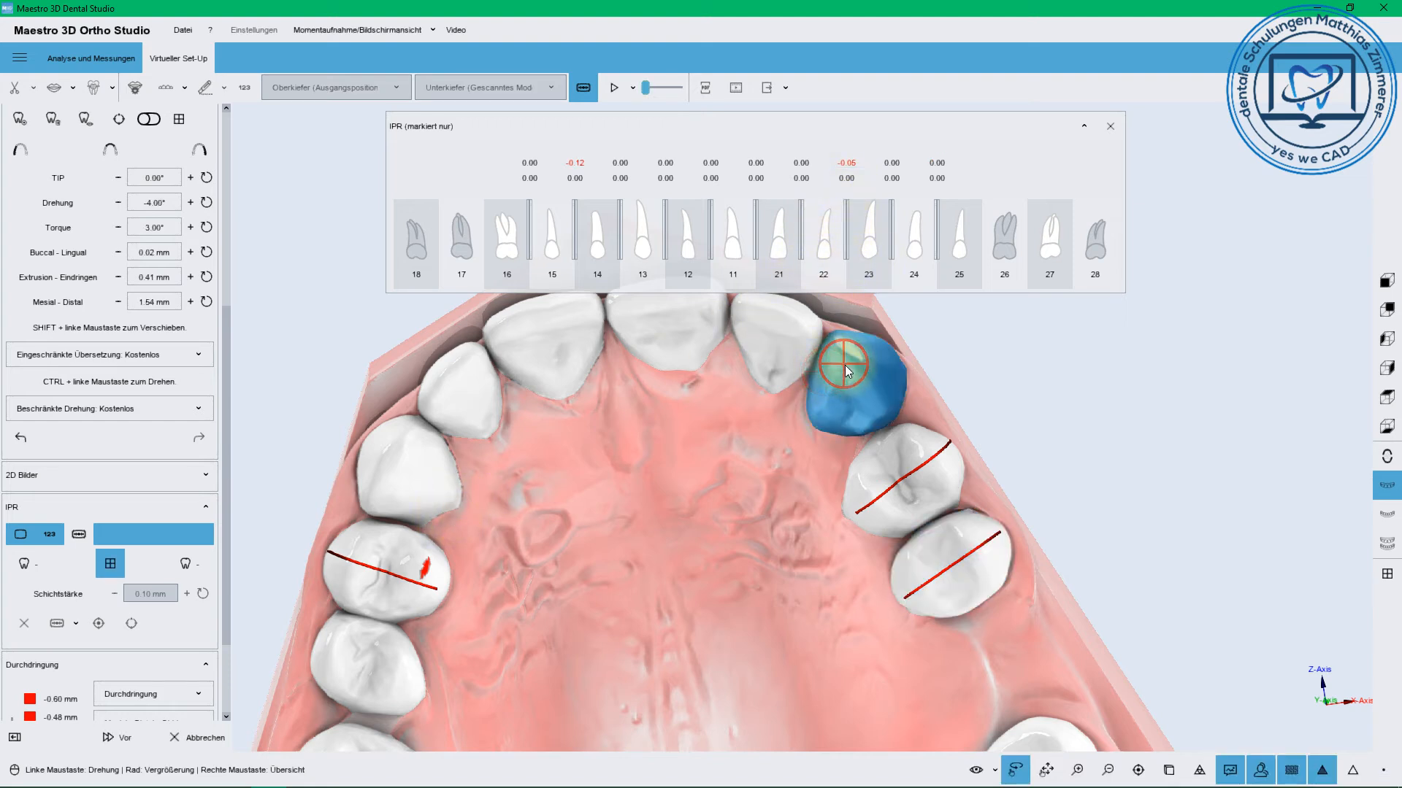
shift+drag(843, 368, 847, 369)
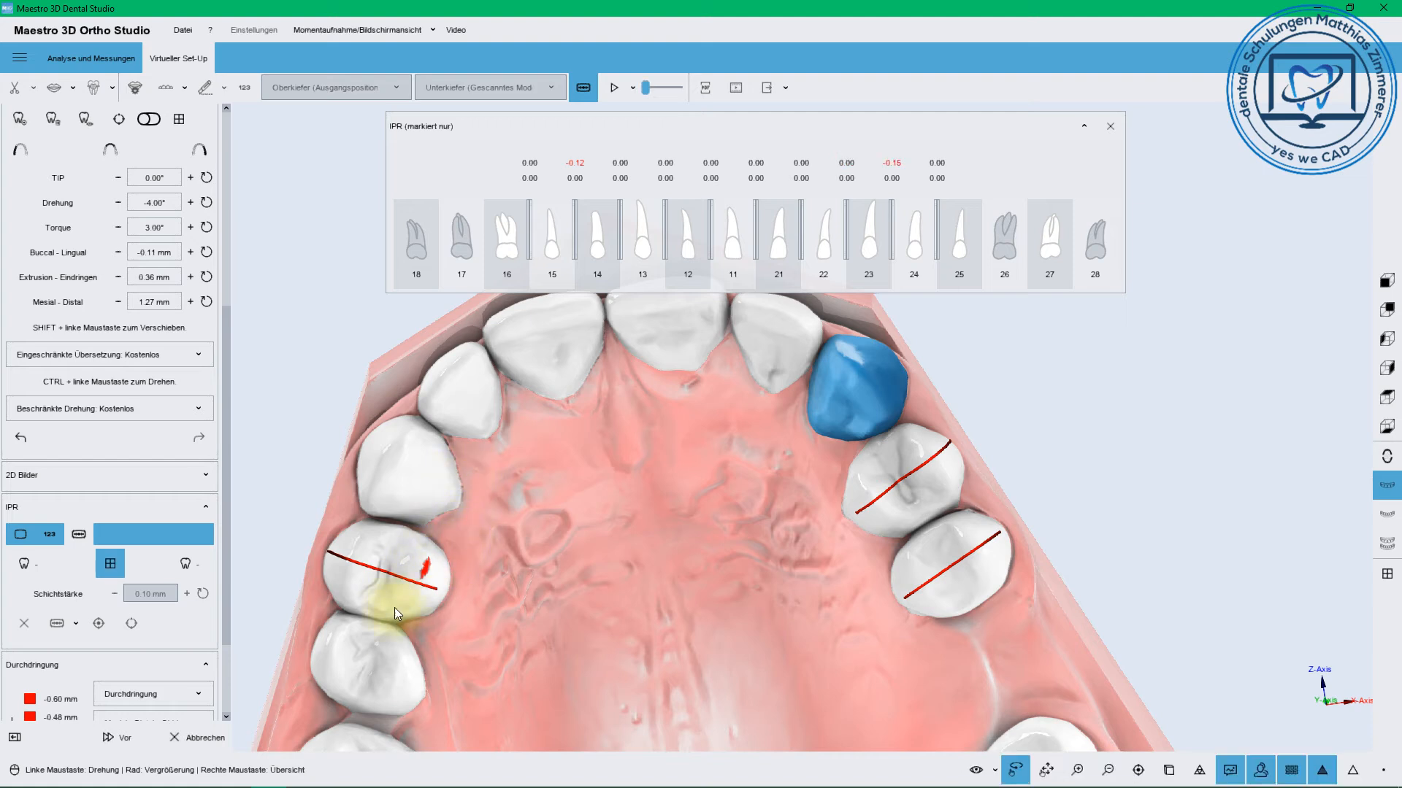
click(358, 646)
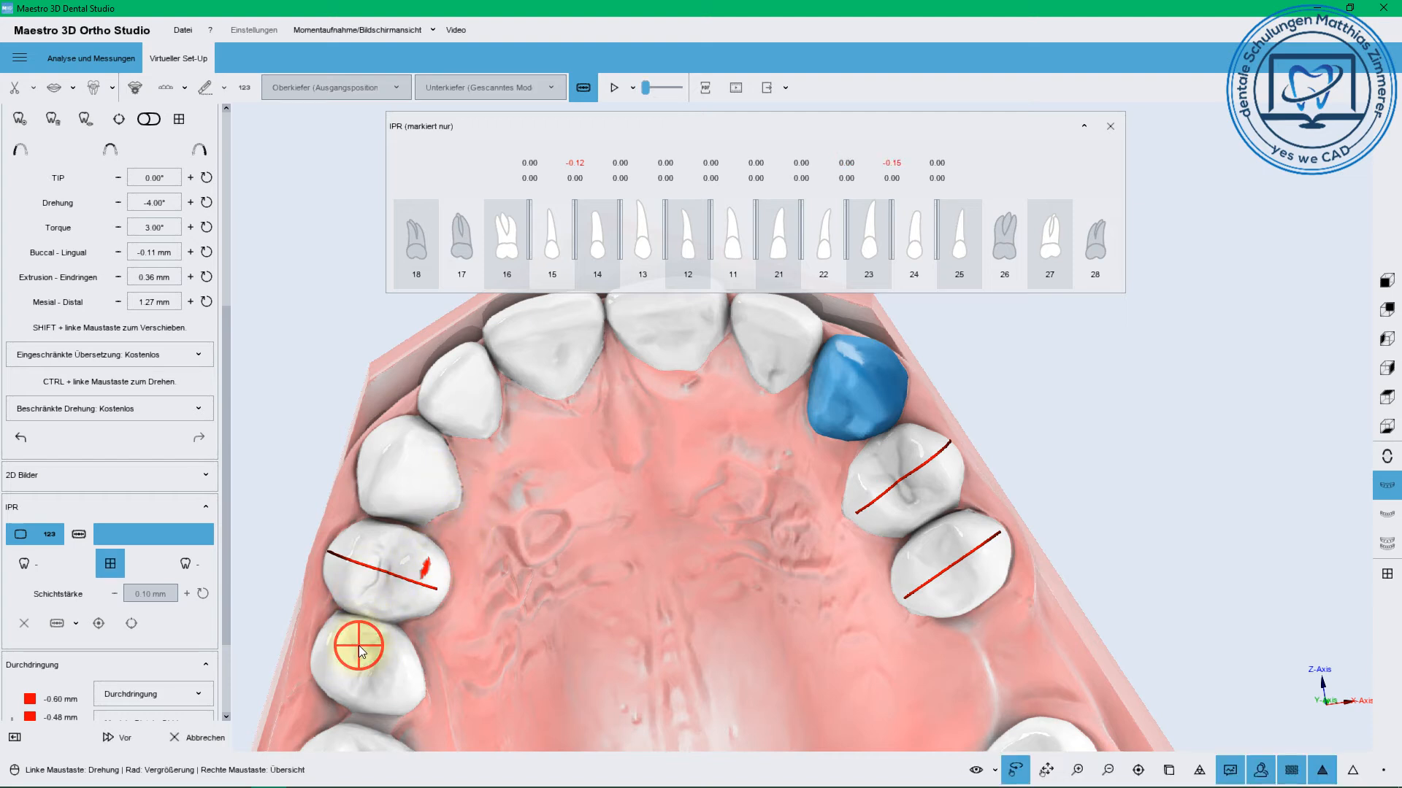
shift+drag(358, 645, 356, 652)
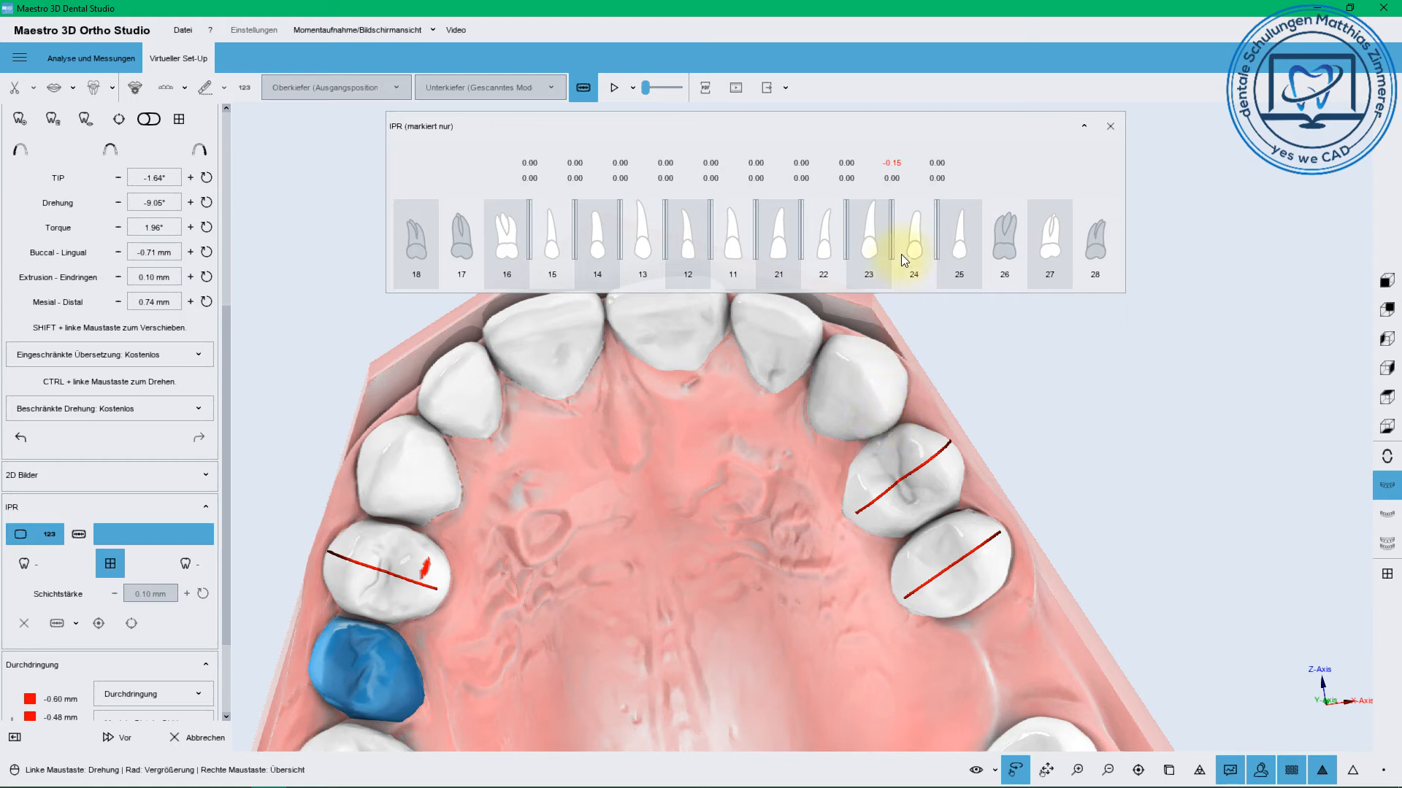
Examine the contact value between teeth 23 and 24 in the IPR table, and close the table
click(888, 163)
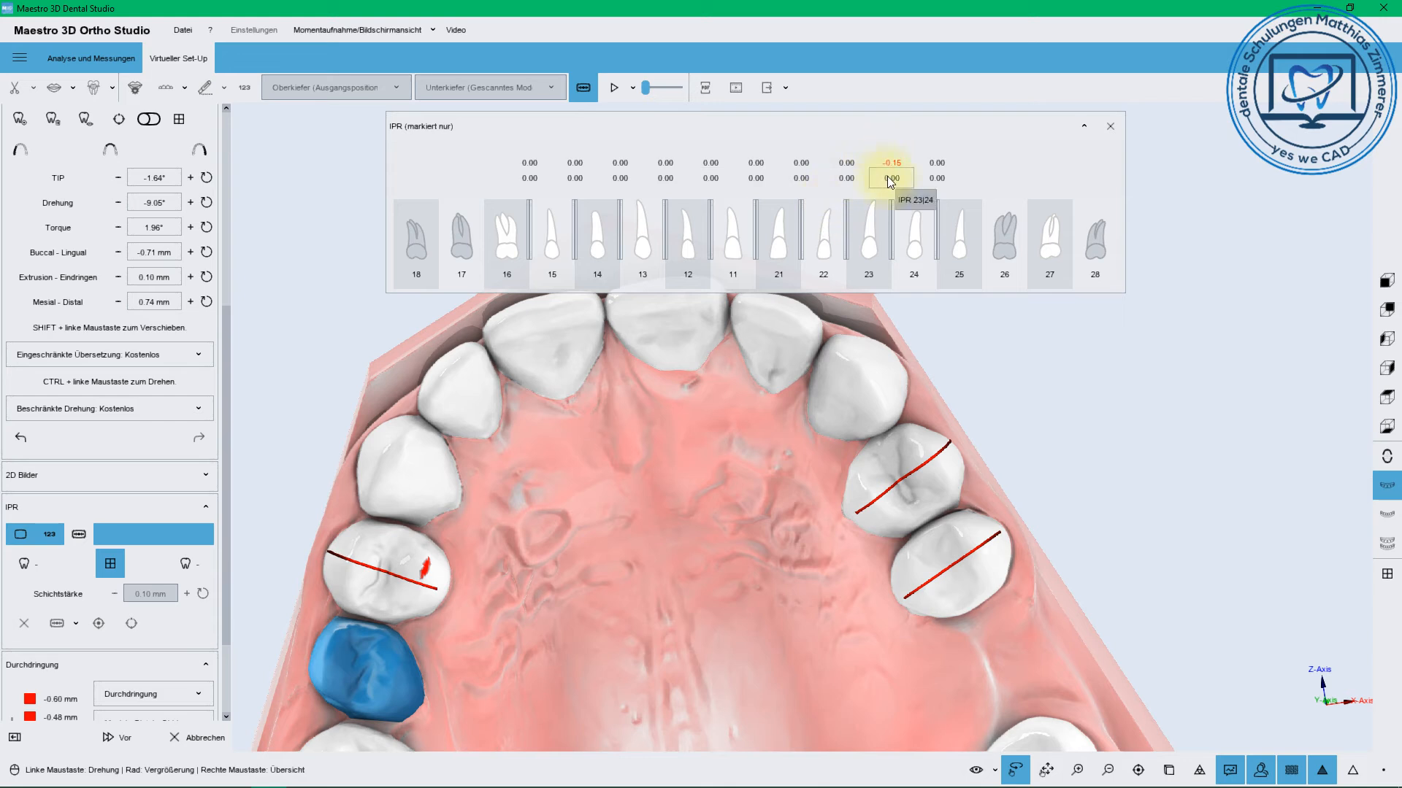
click(913, 238)
right_click(913, 238)
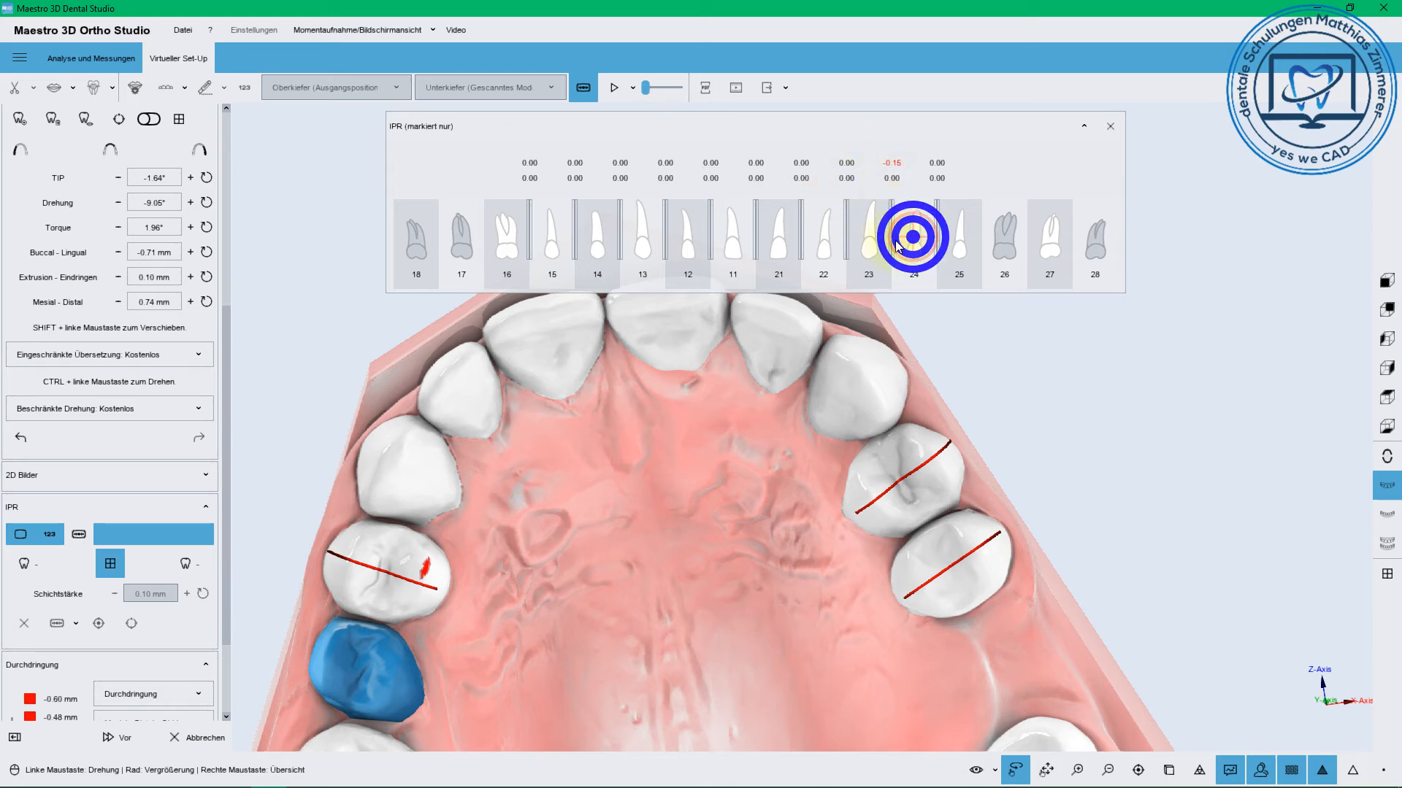
right_click(891, 241)
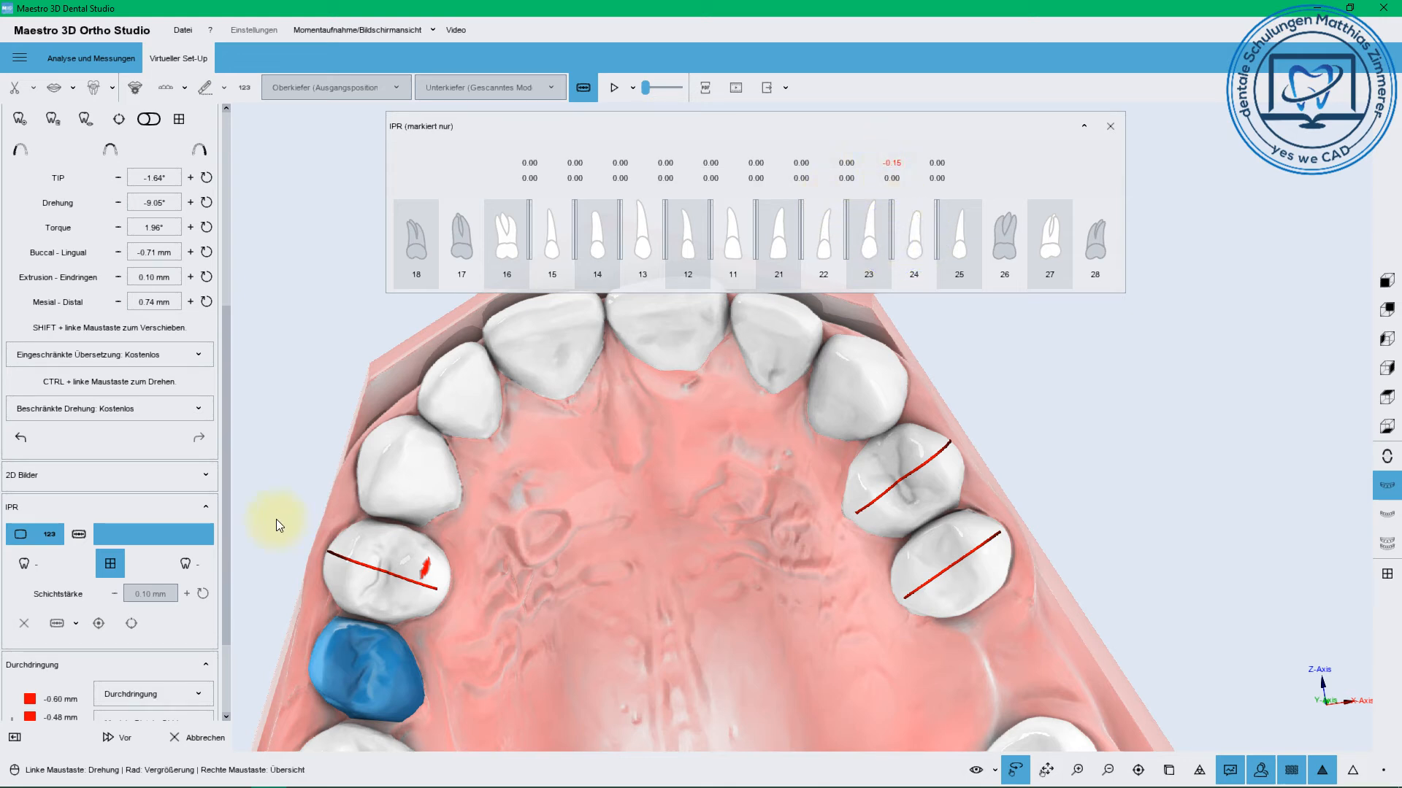
click(182, 565)
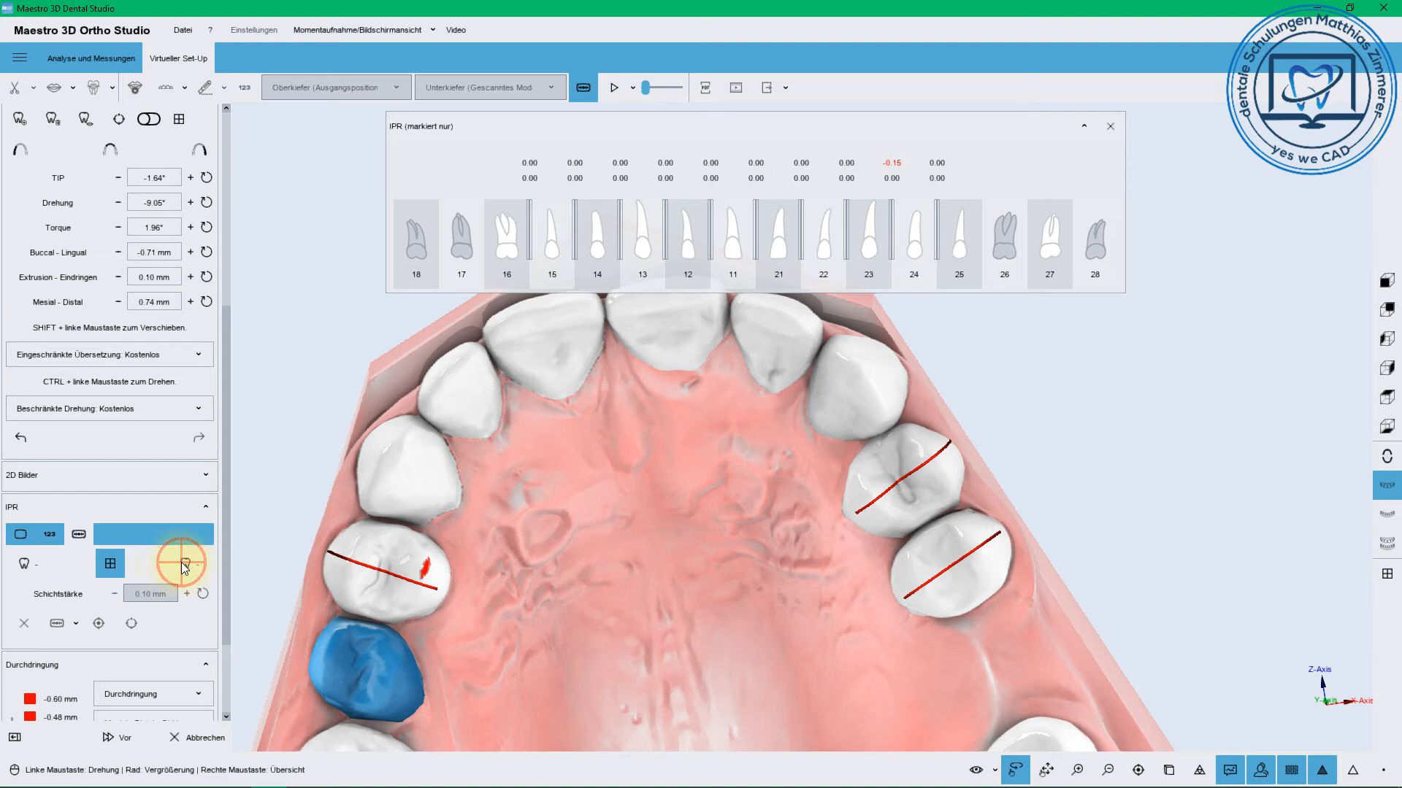
click(1109, 127)
right_click(884, 526)
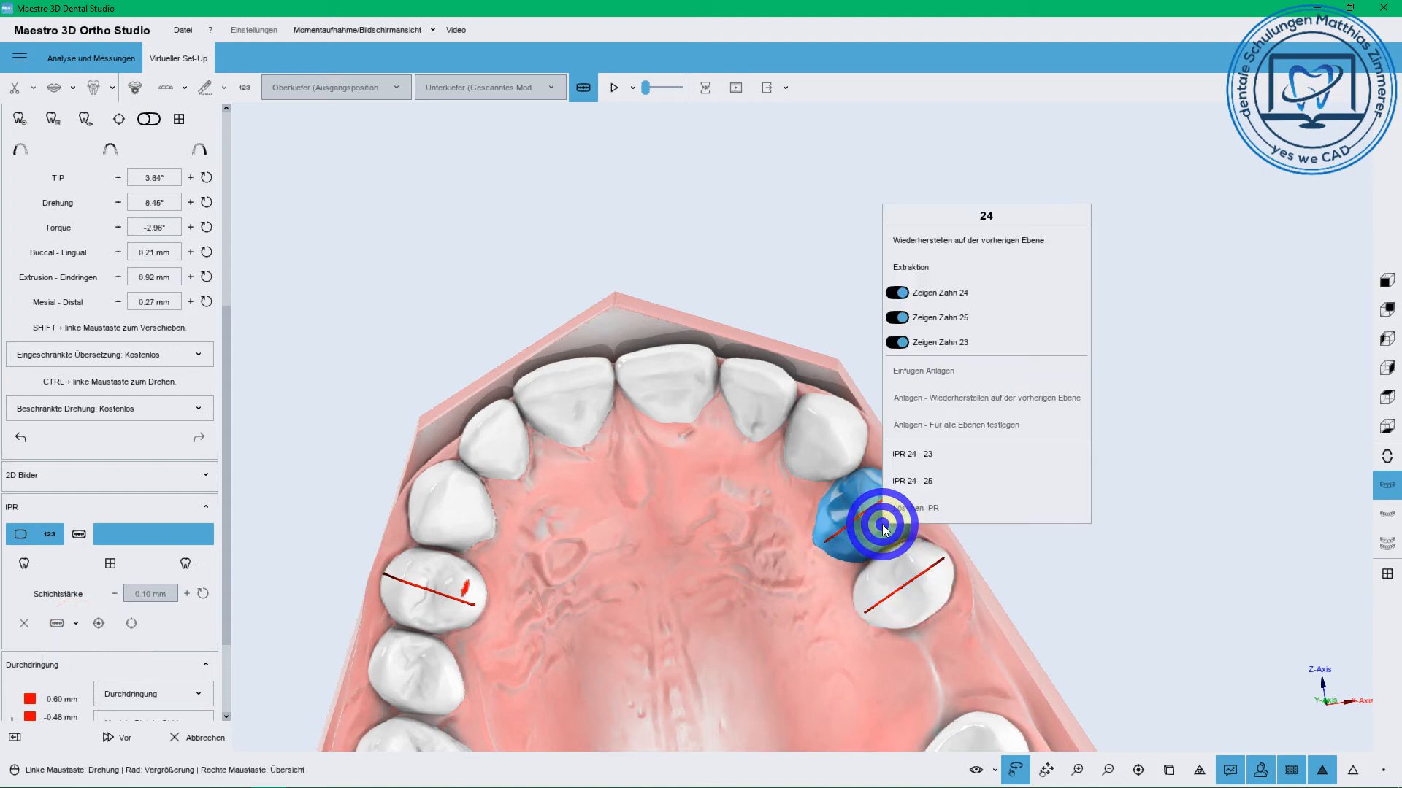
click(912, 479)
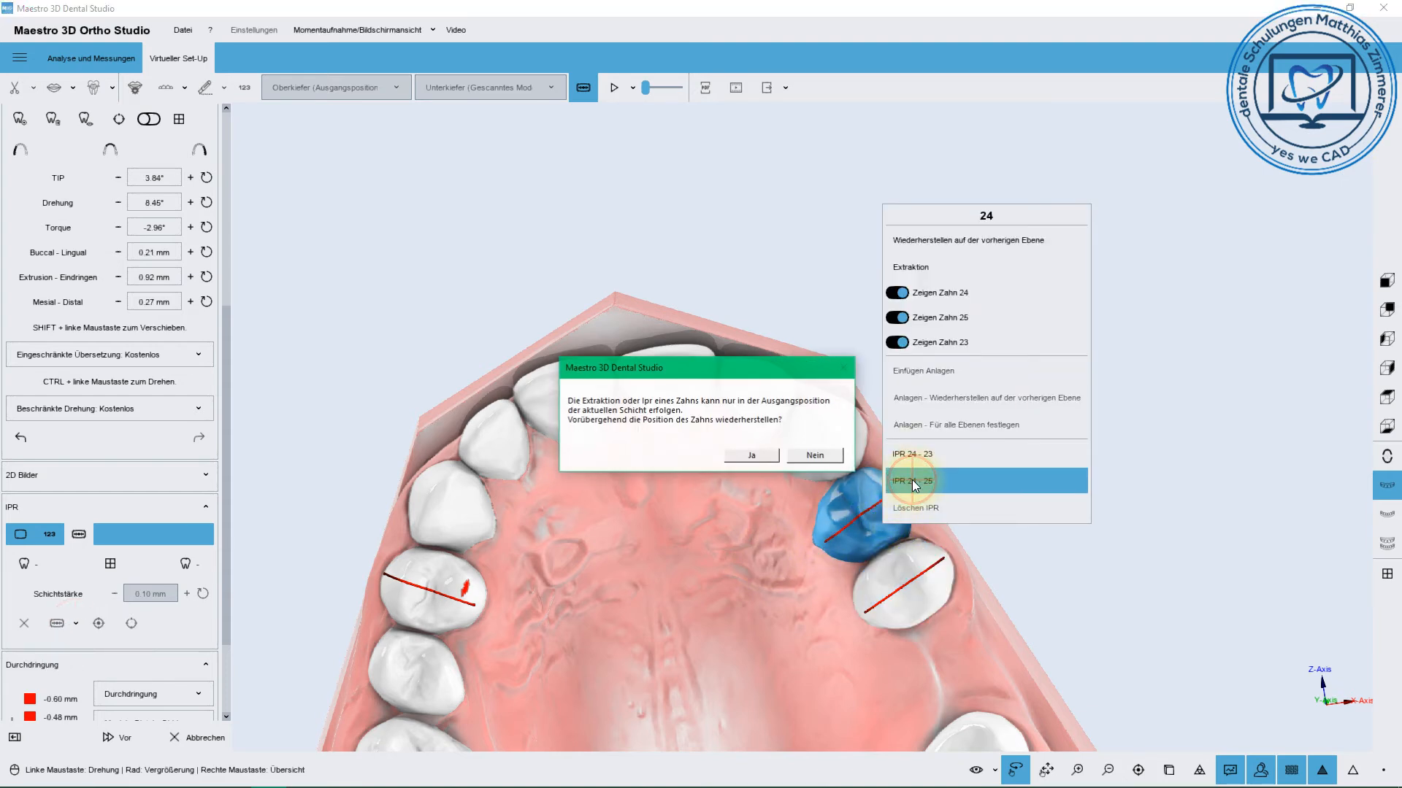
click(823, 452)
right_click(869, 503)
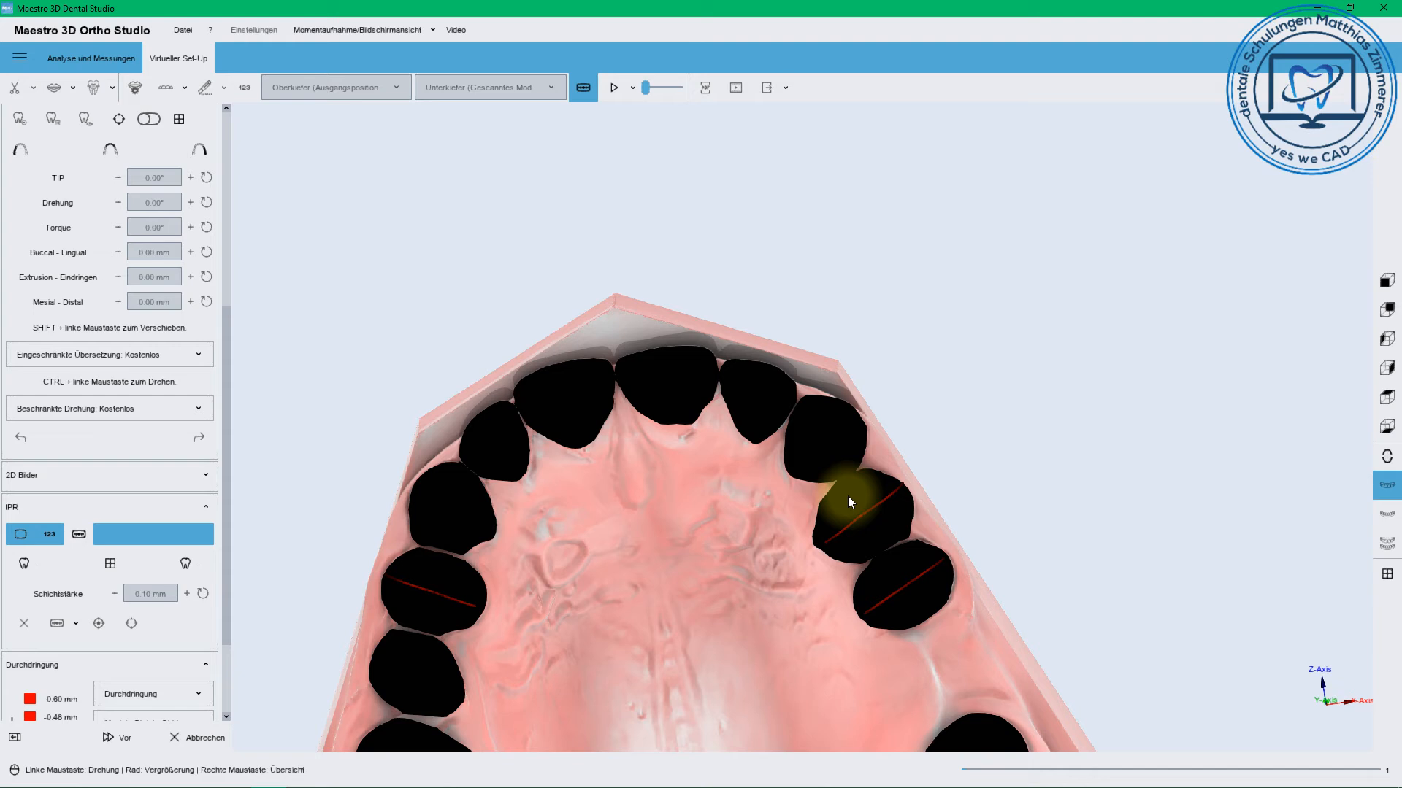
click(847, 496)
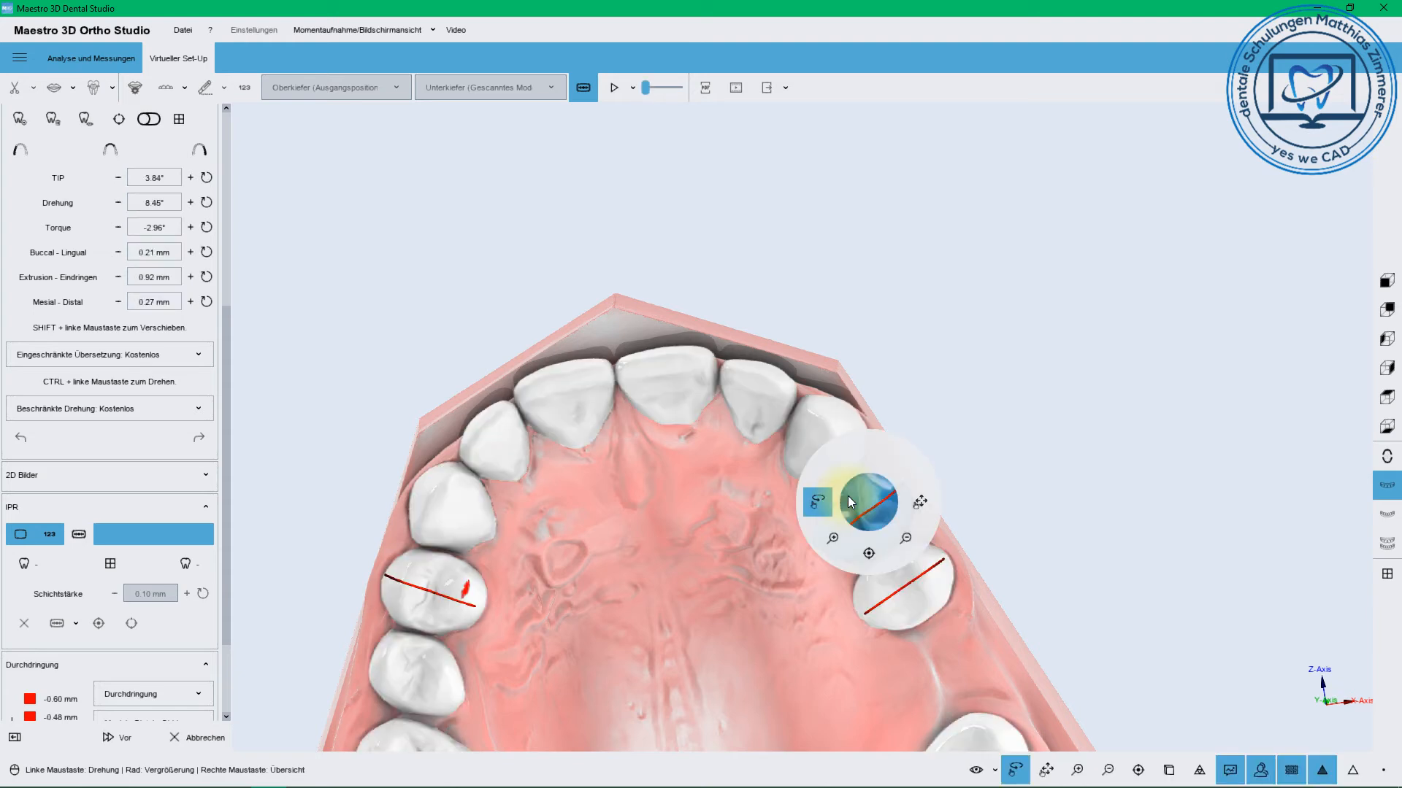
click(1084, 434)
right_drag(1006, 508, 962, 488)
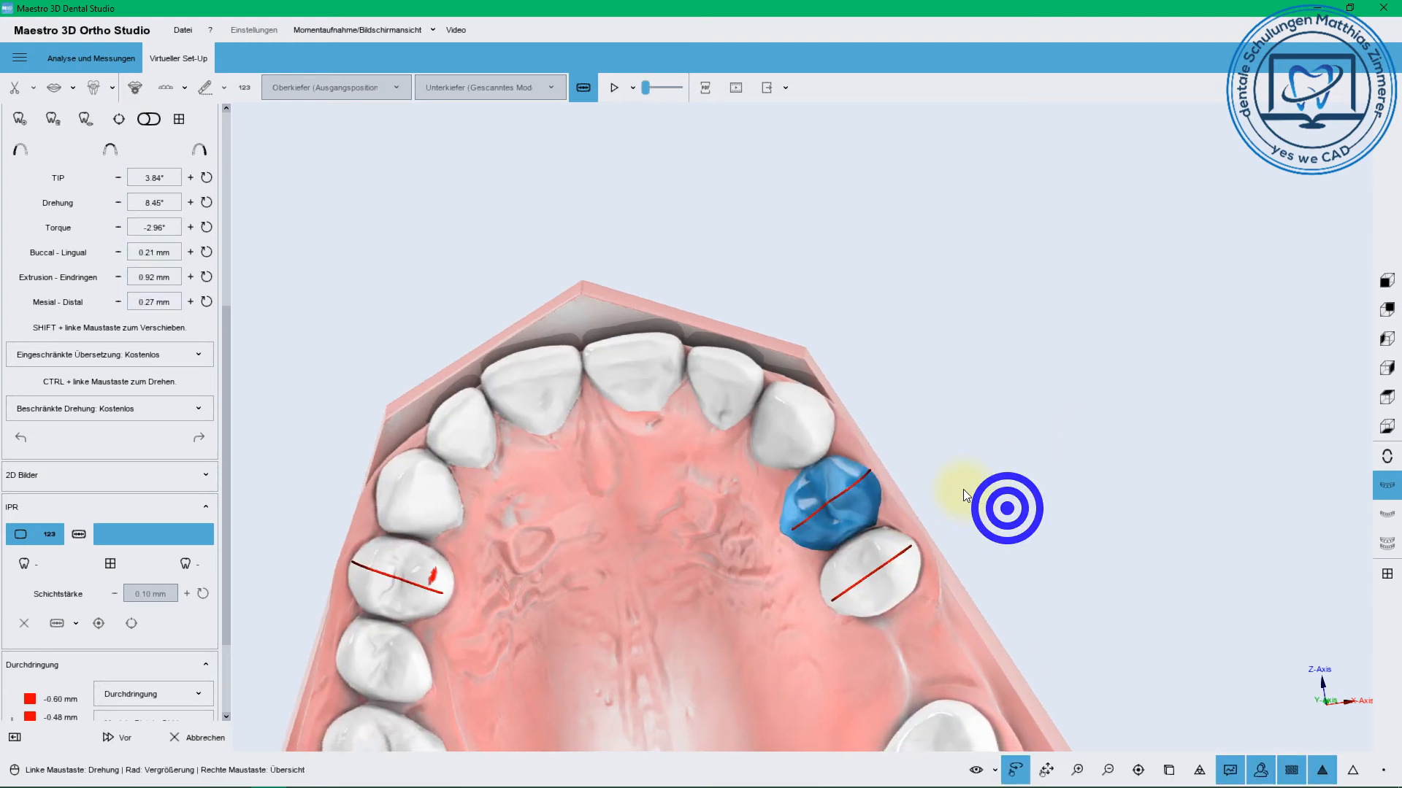
Start an IPR between teeth 24 and 23, temporarily restoring the tooth position, and adjust the separating disc between the two teeth
right_click(826, 507)
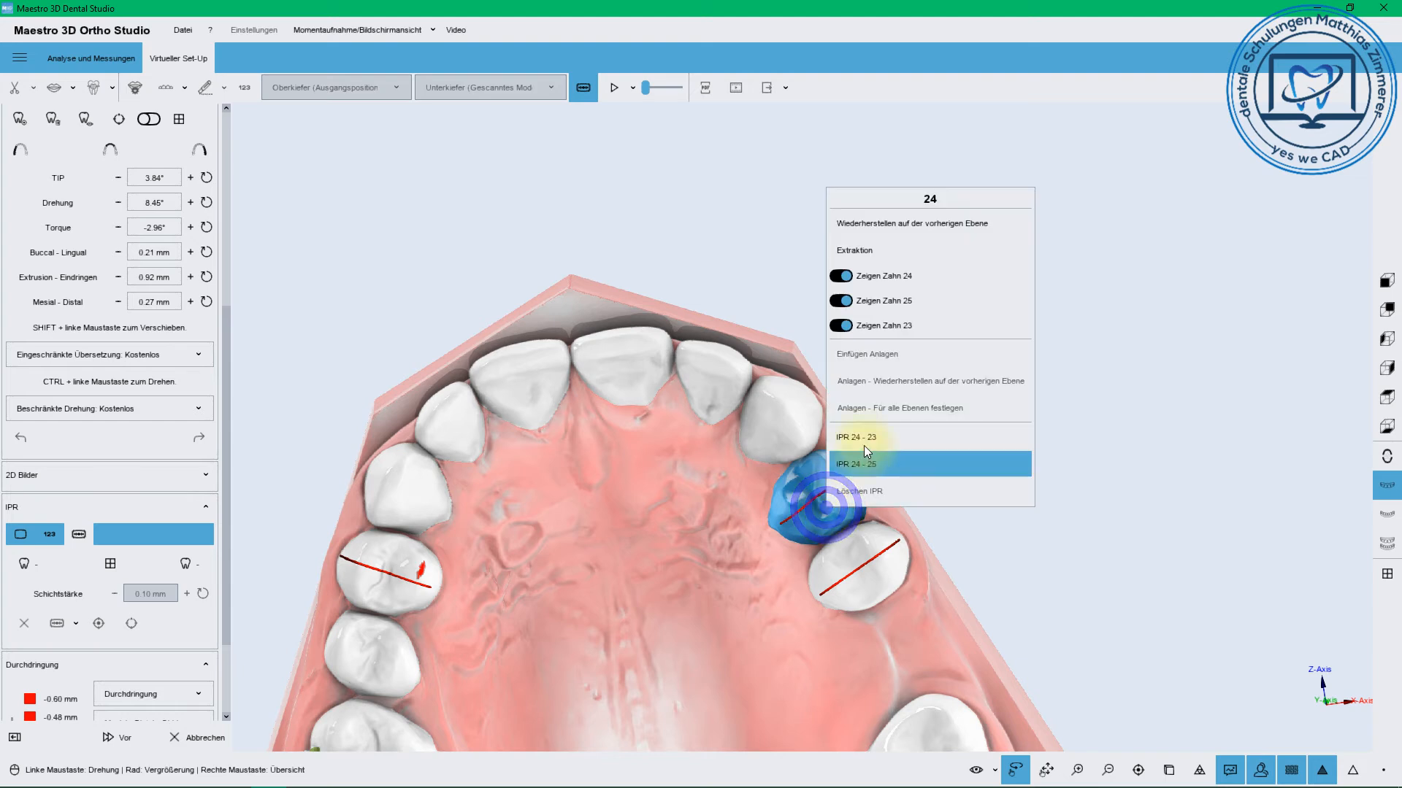
click(864, 439)
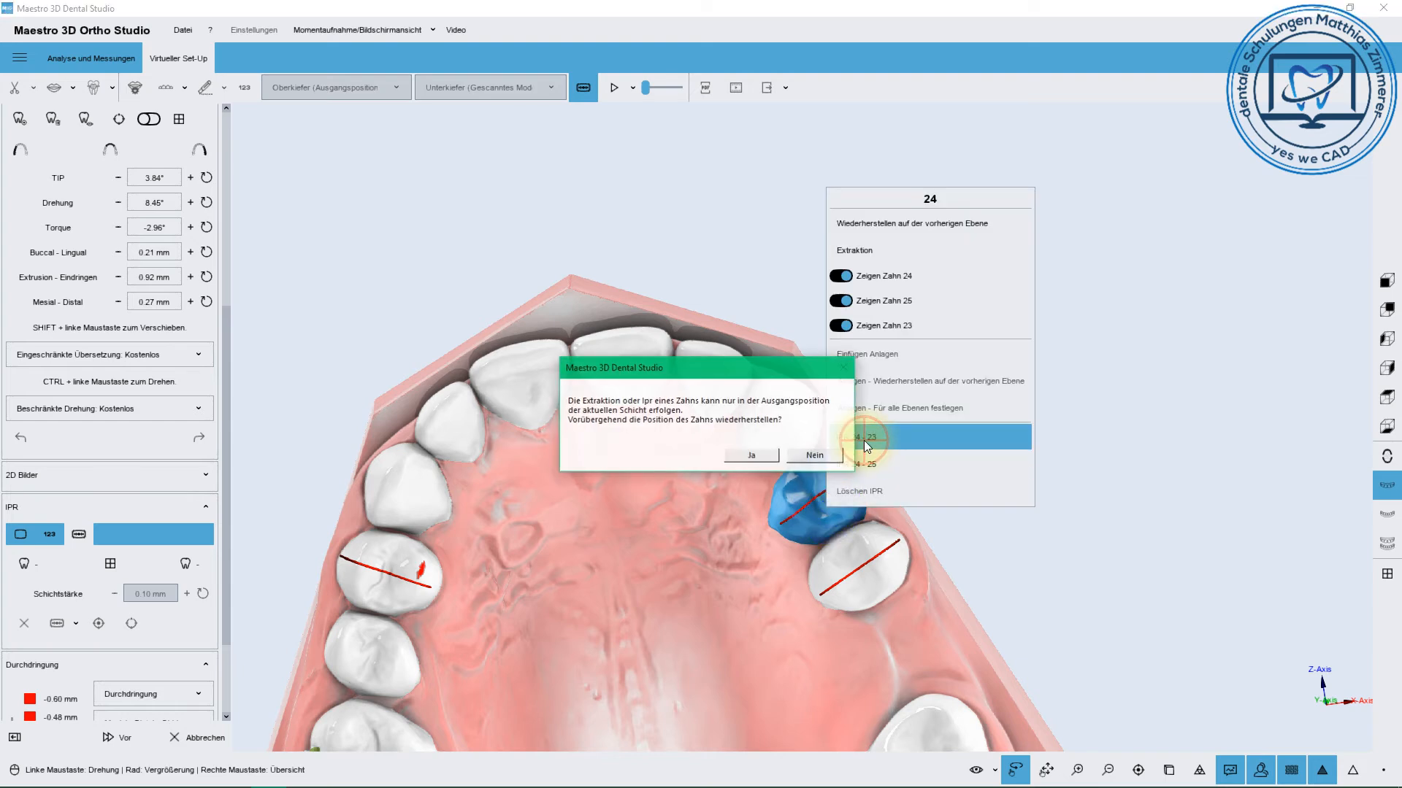
click(751, 454)
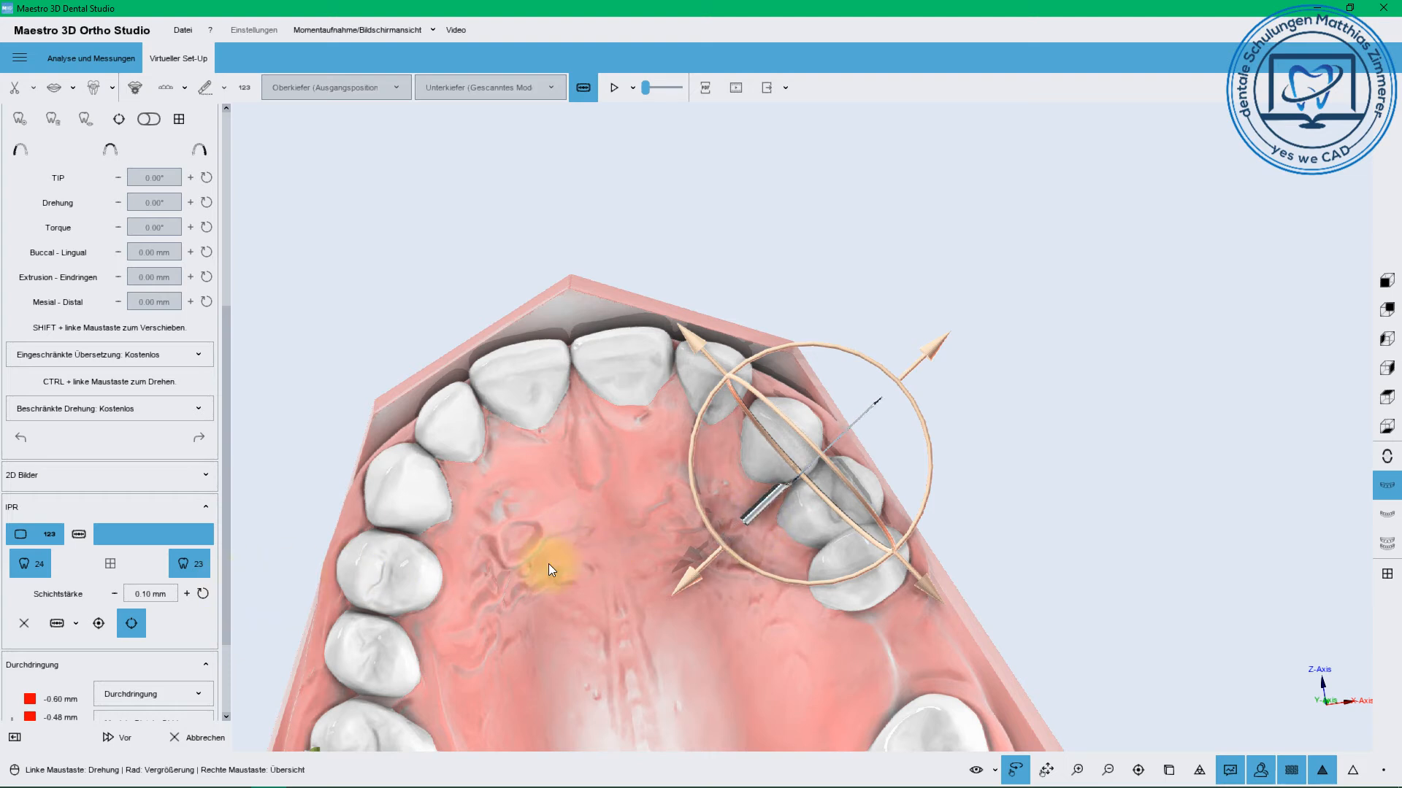
drag(658, 555, 608, 492)
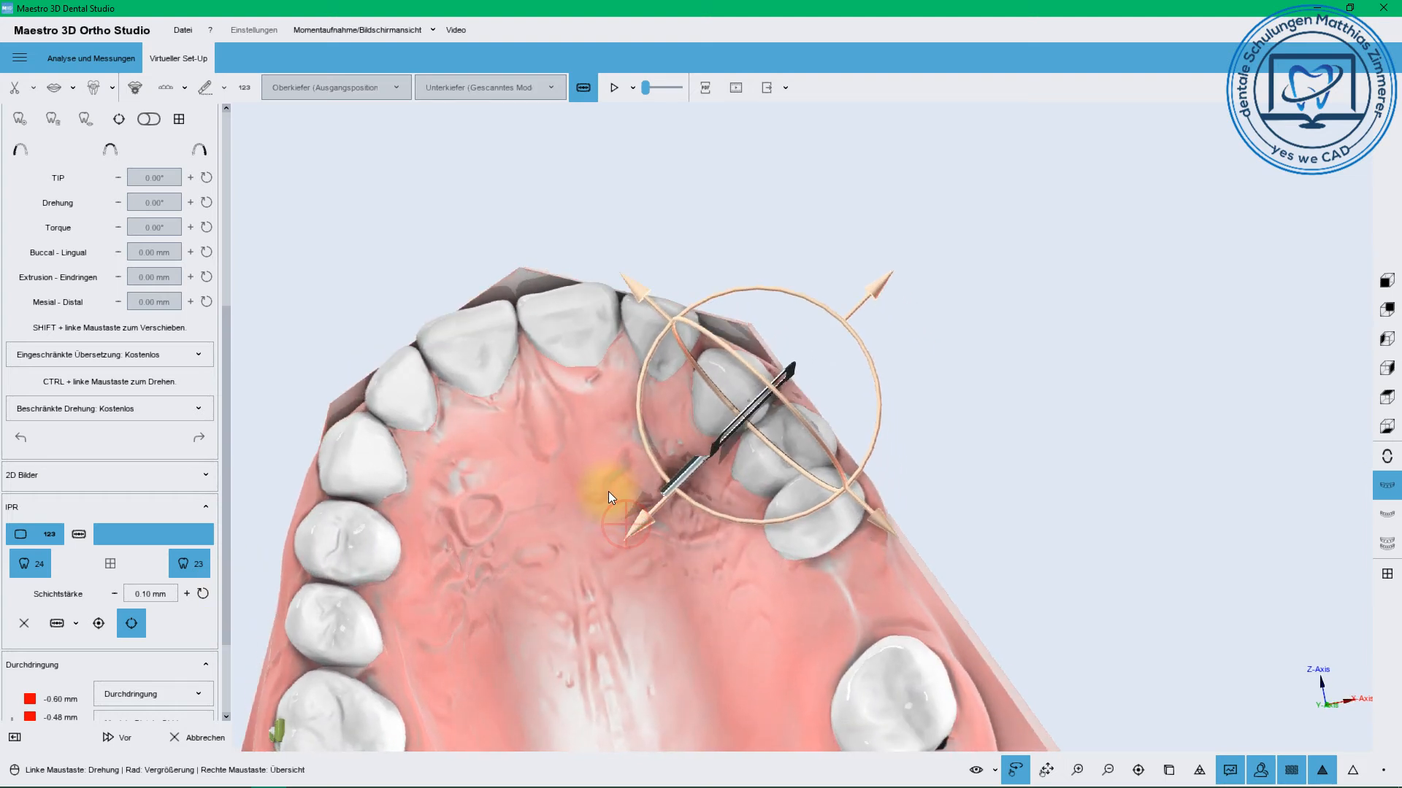
drag(877, 520, 882, 523)
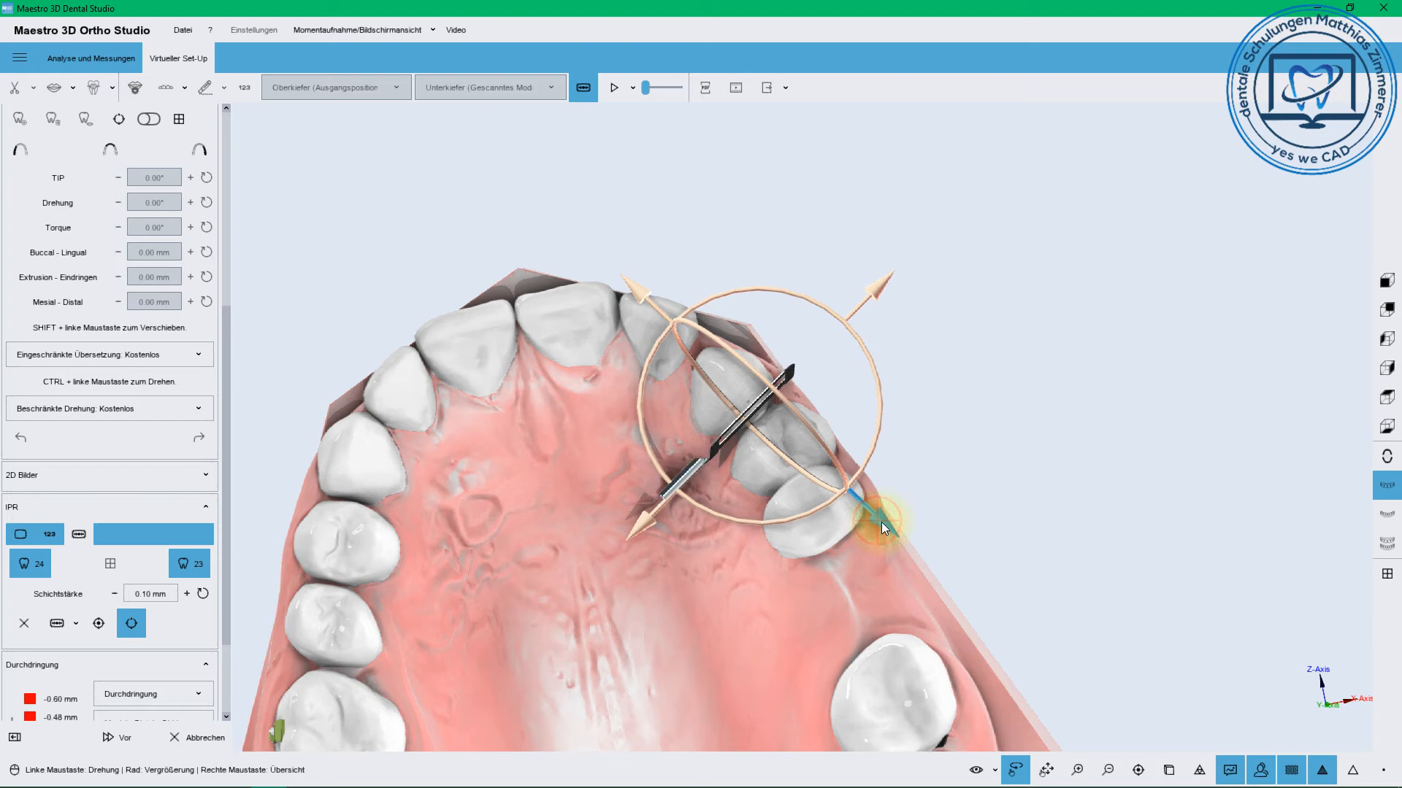
Set the IPR's Schichtstärke to 0.15 mm and apply it as IPR (markiert nur)
click(187, 594)
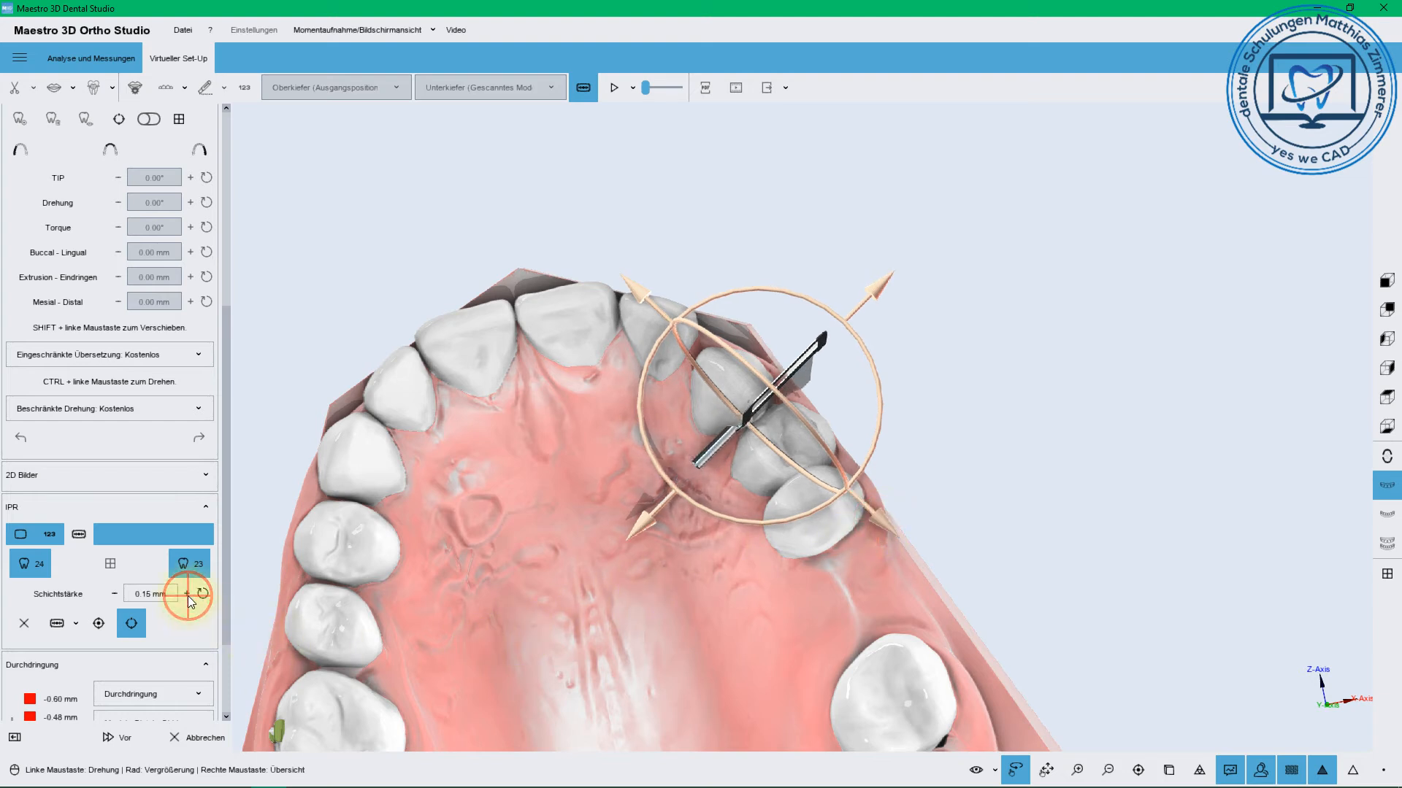
click(73, 622)
click(83, 660)
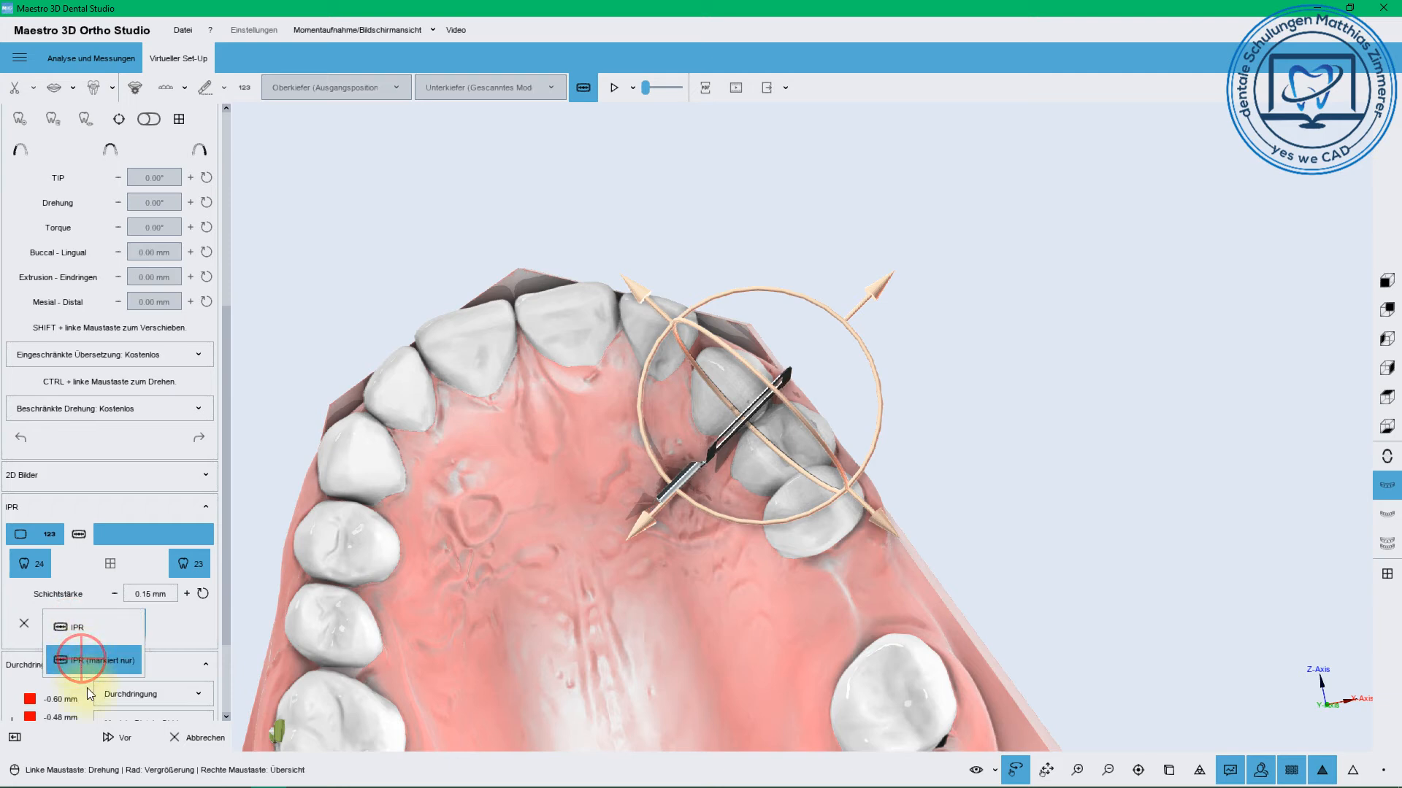
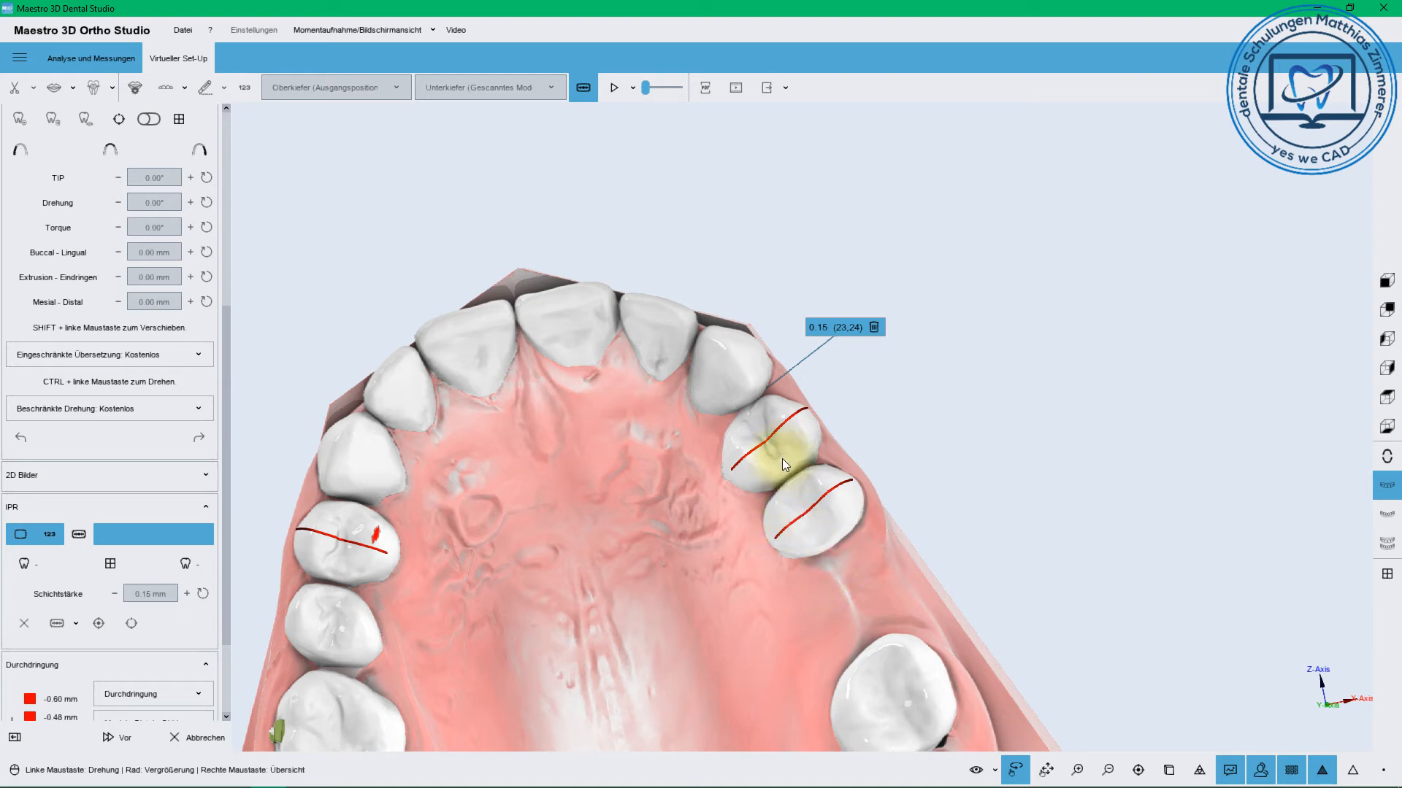
Show the IPR overview table to check the marked reduction between teeth 23 and 24, and close the table
click(113, 566)
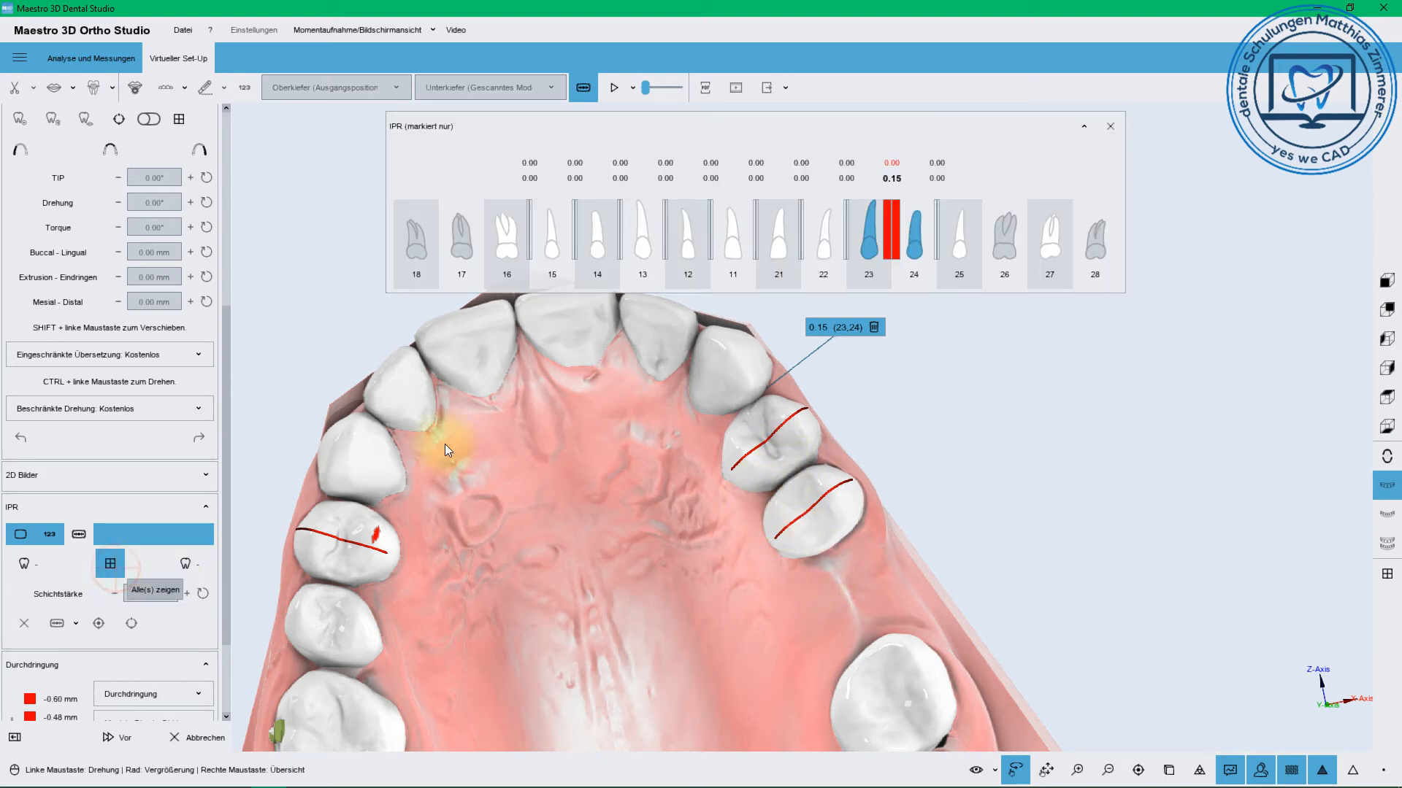
click(821, 232)
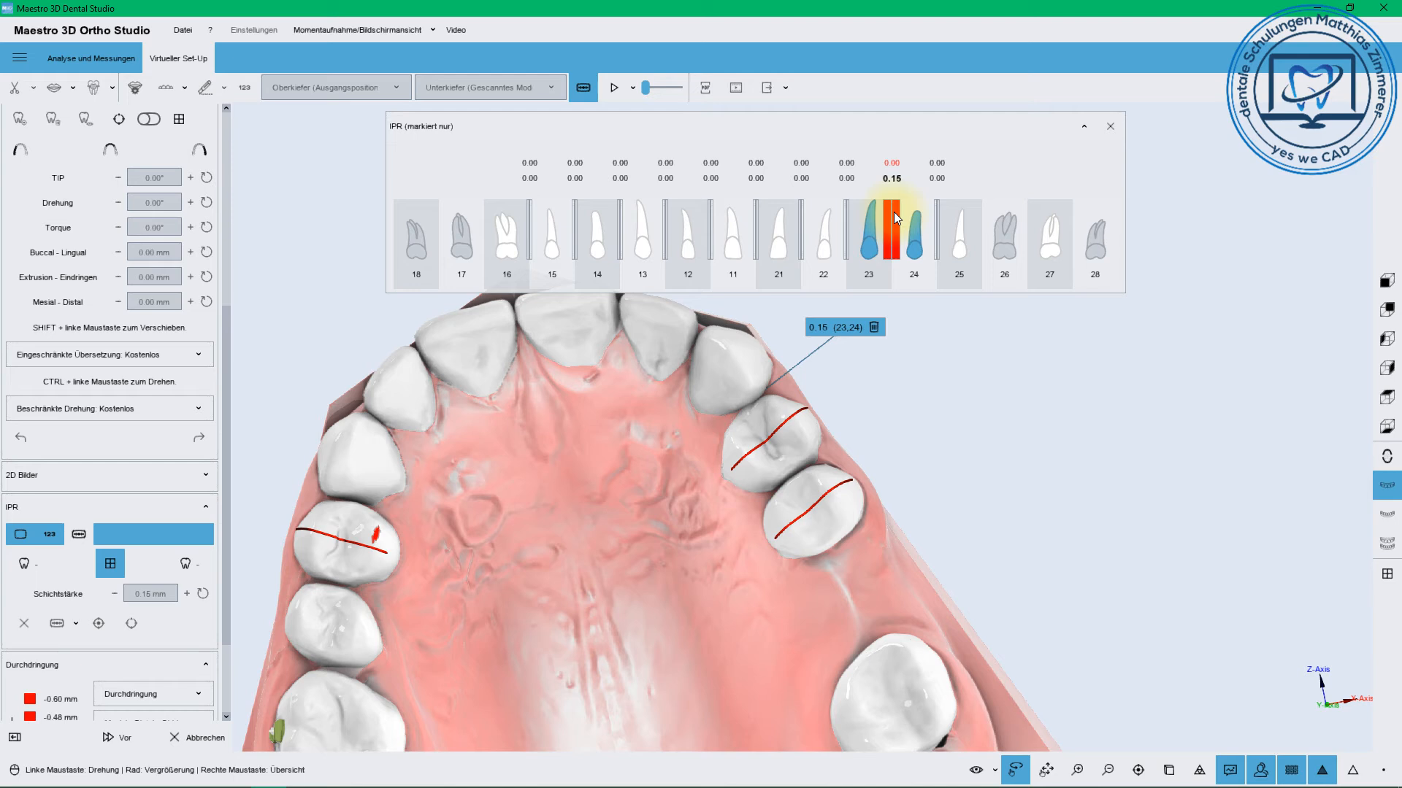
click(1001, 225)
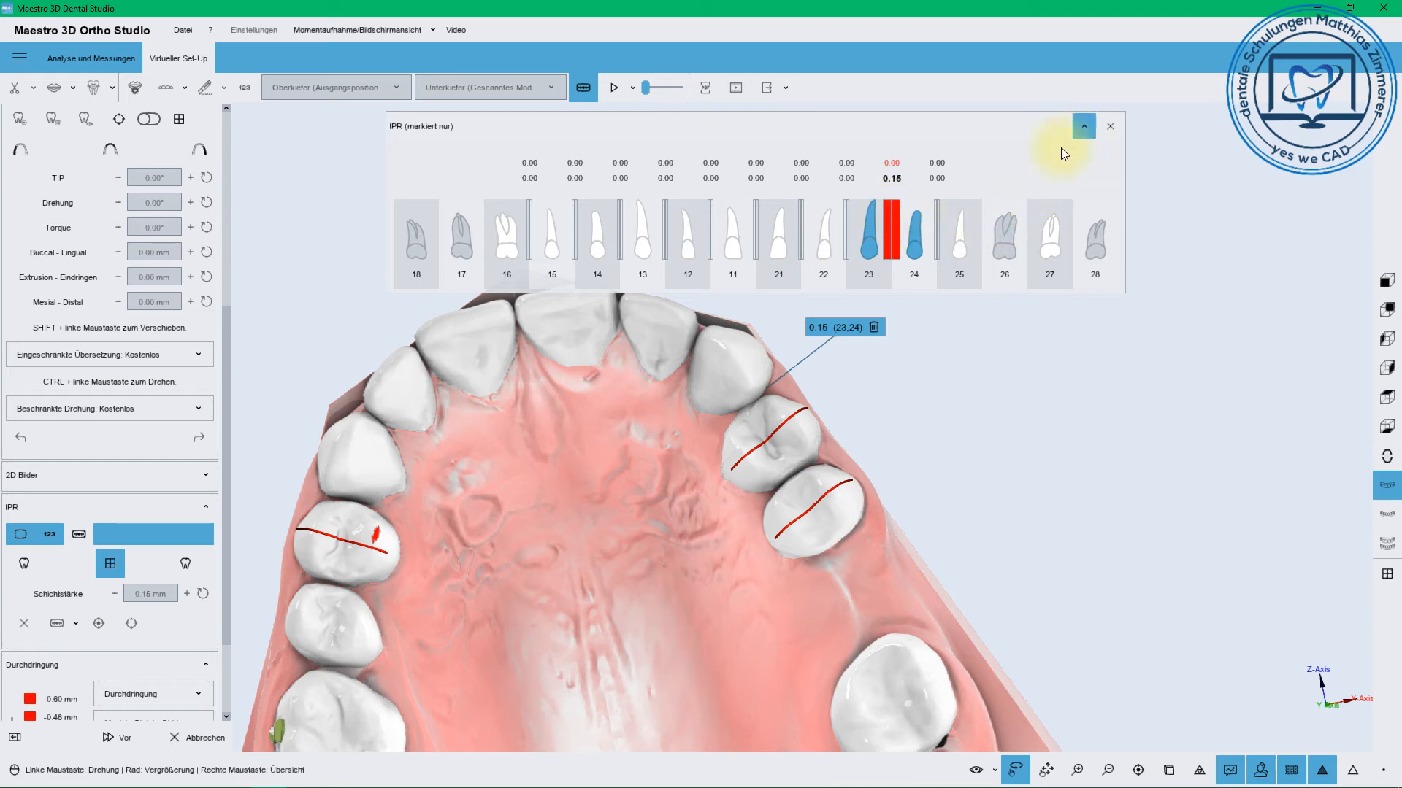
click(1110, 127)
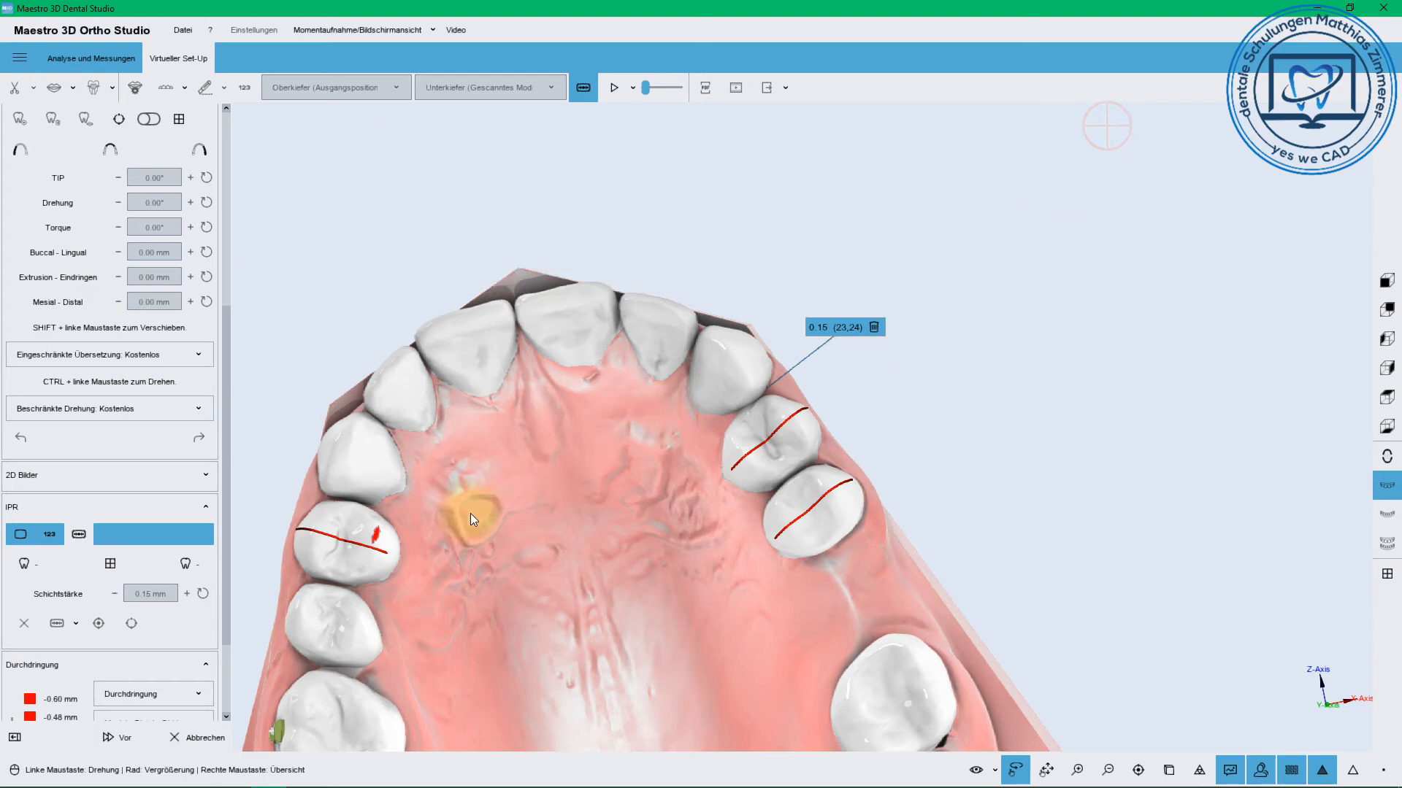
click(24, 563)
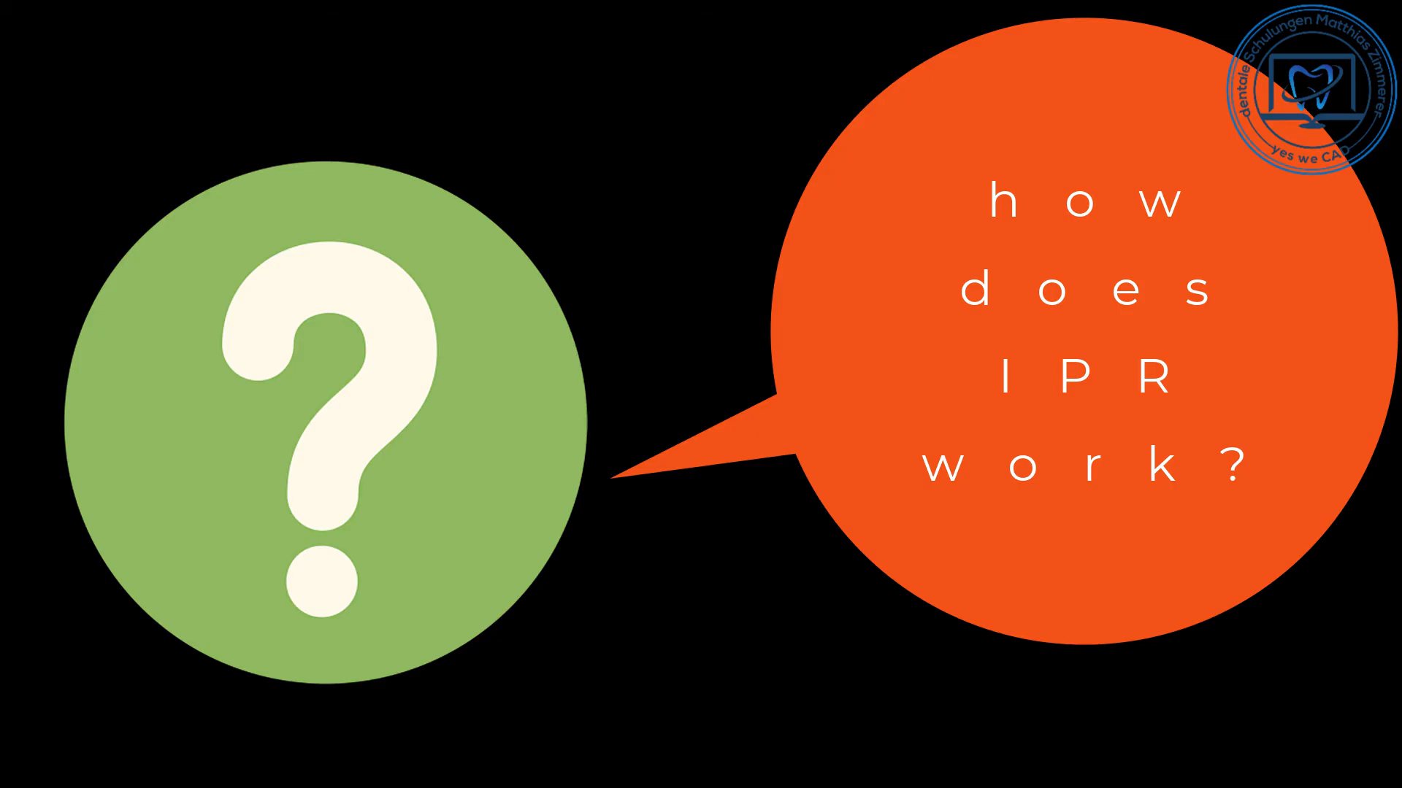
Open the IPR table for layer 8 - Schicht1 and enter 0.01 mm of reduction between teeth 22 and 23
click(110, 441)
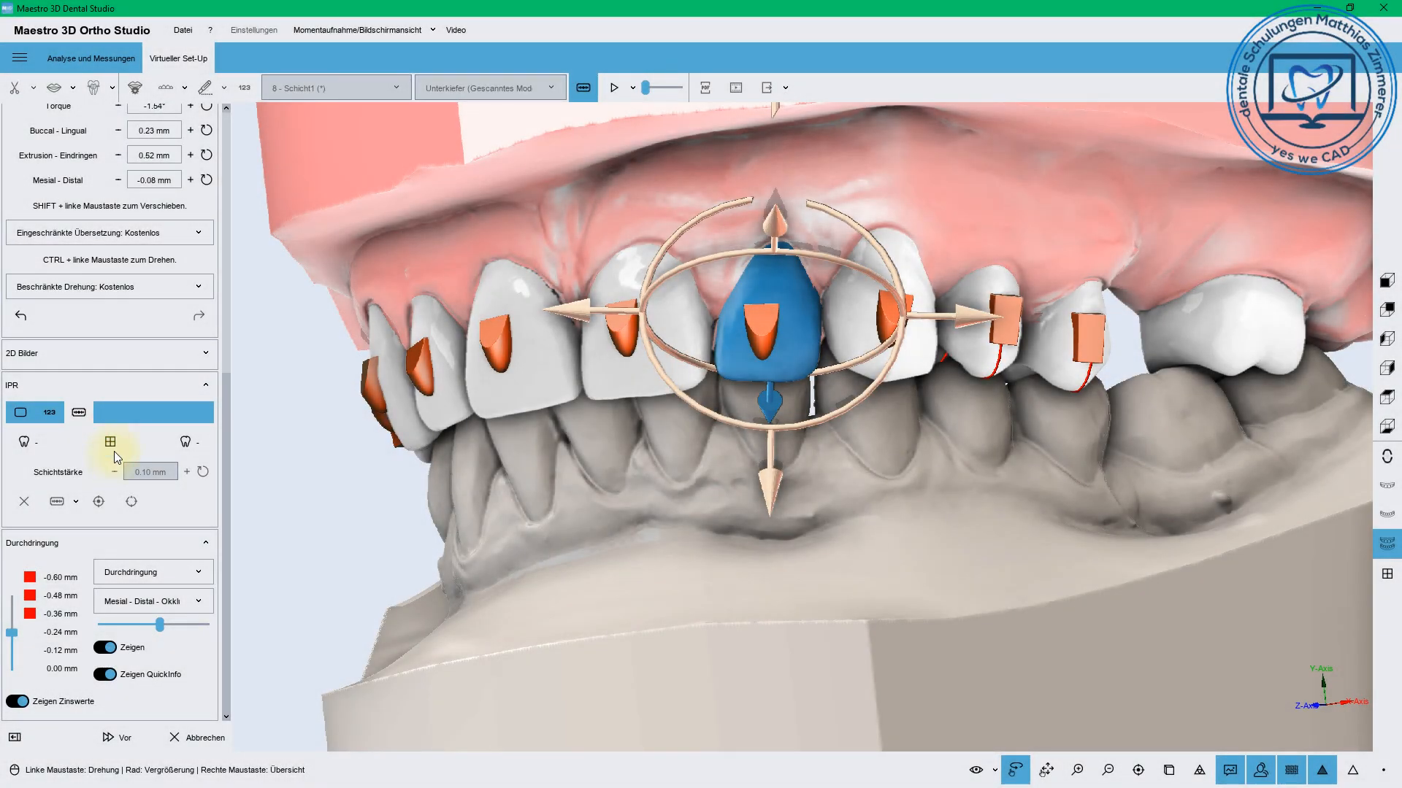
click(111, 442)
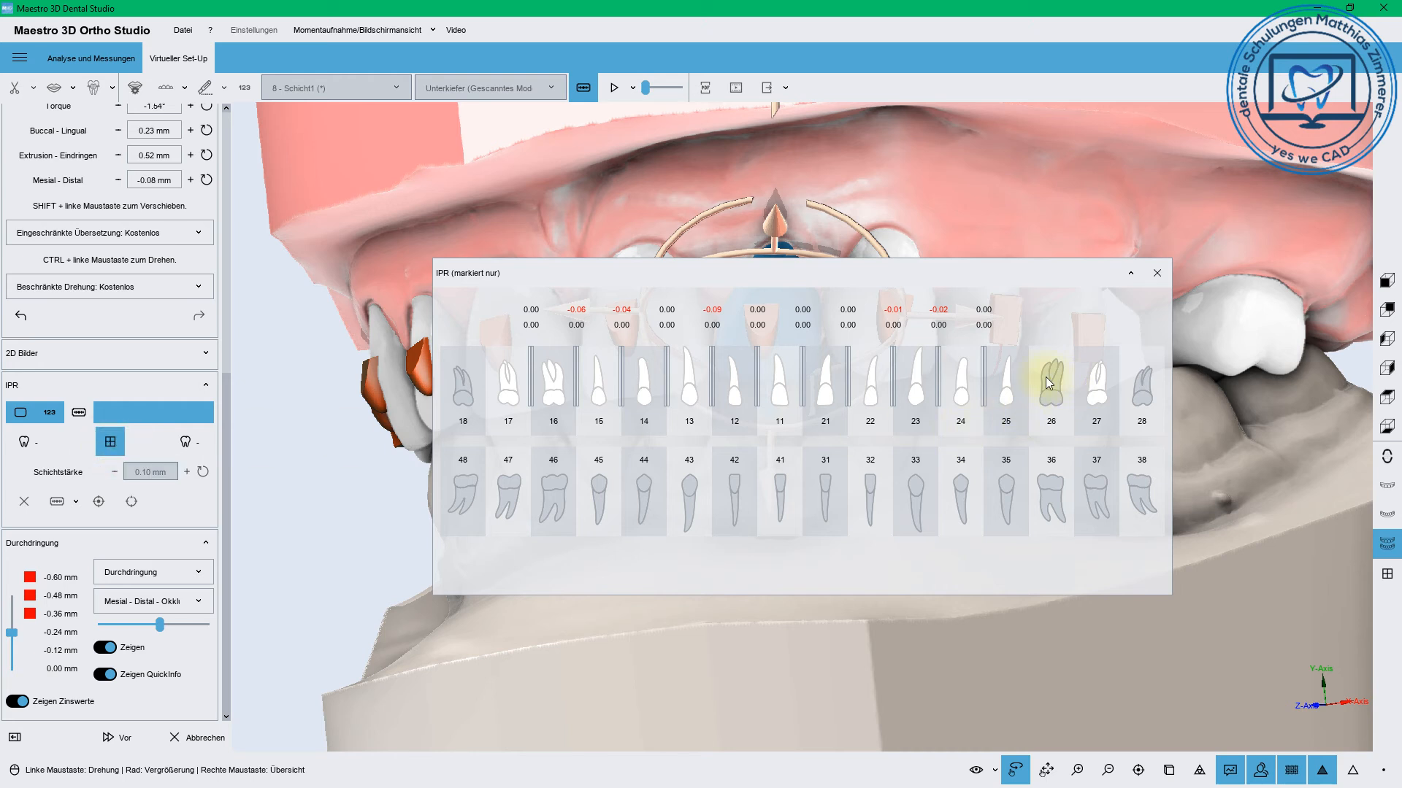
click(901, 323)
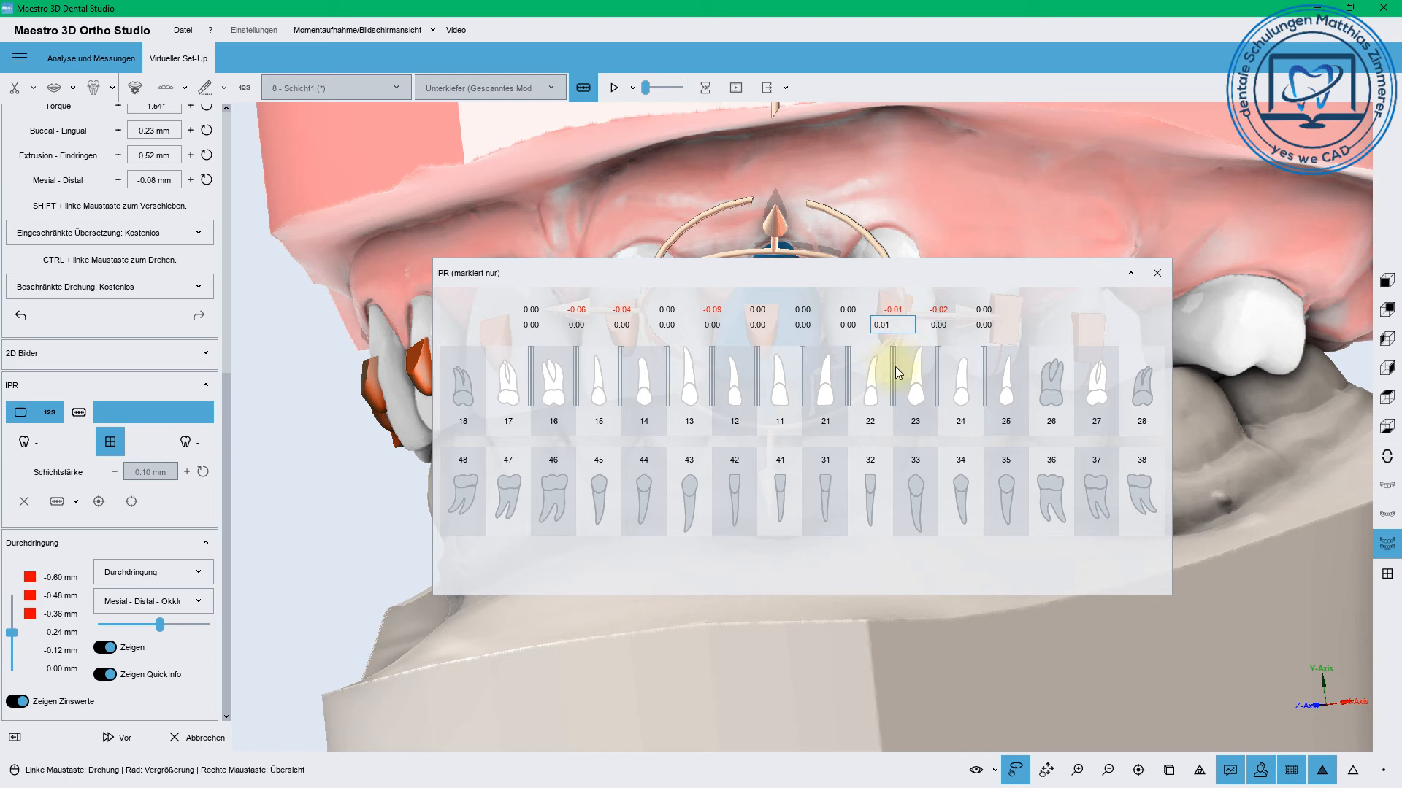
key(Return)
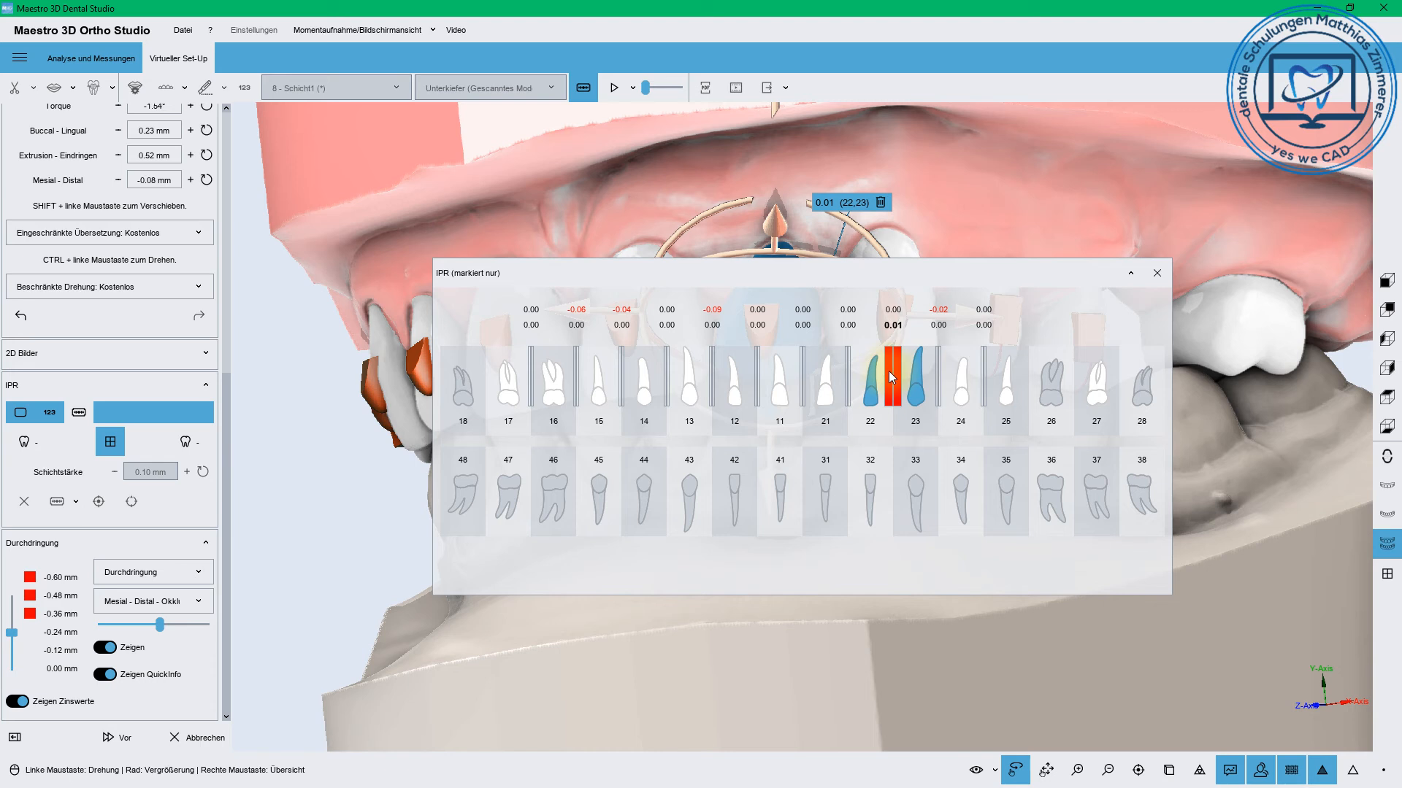
Enter IPR reductions of 0.02 mm between teeth 23 and 24 and 0.09 mm between teeth 13 and 12
click(888, 383)
click(893, 396)
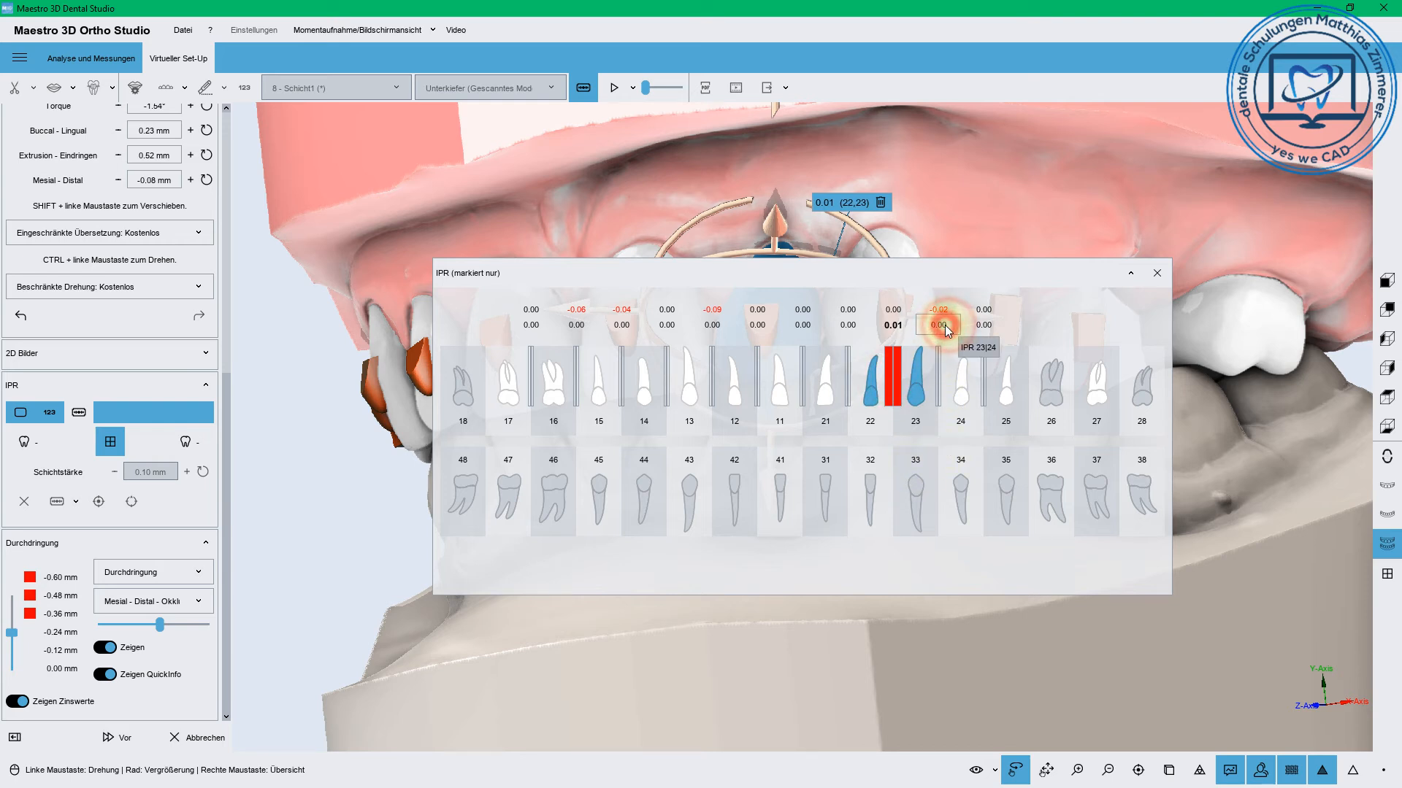
drag(944, 326, 901, 334)
text(0.02)
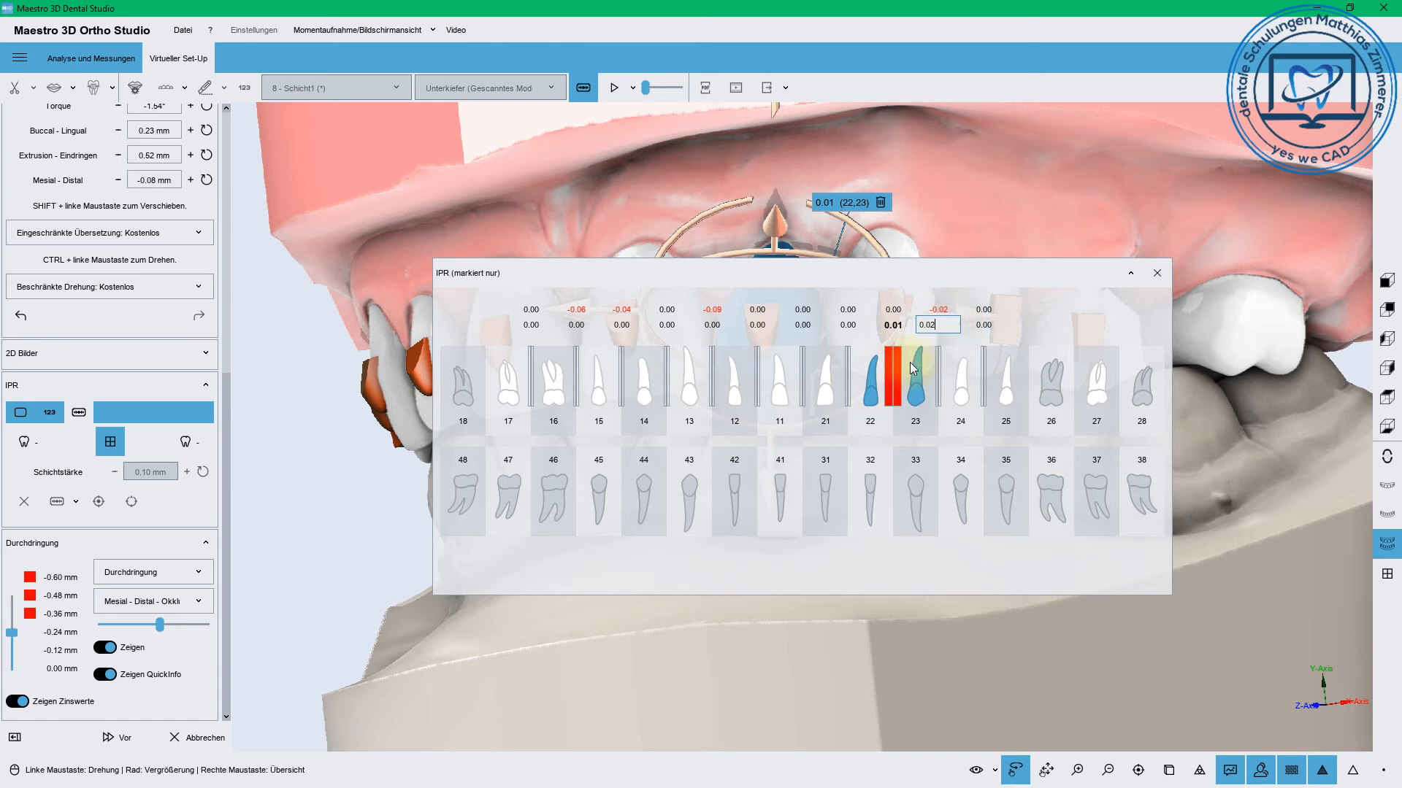
key(Return)
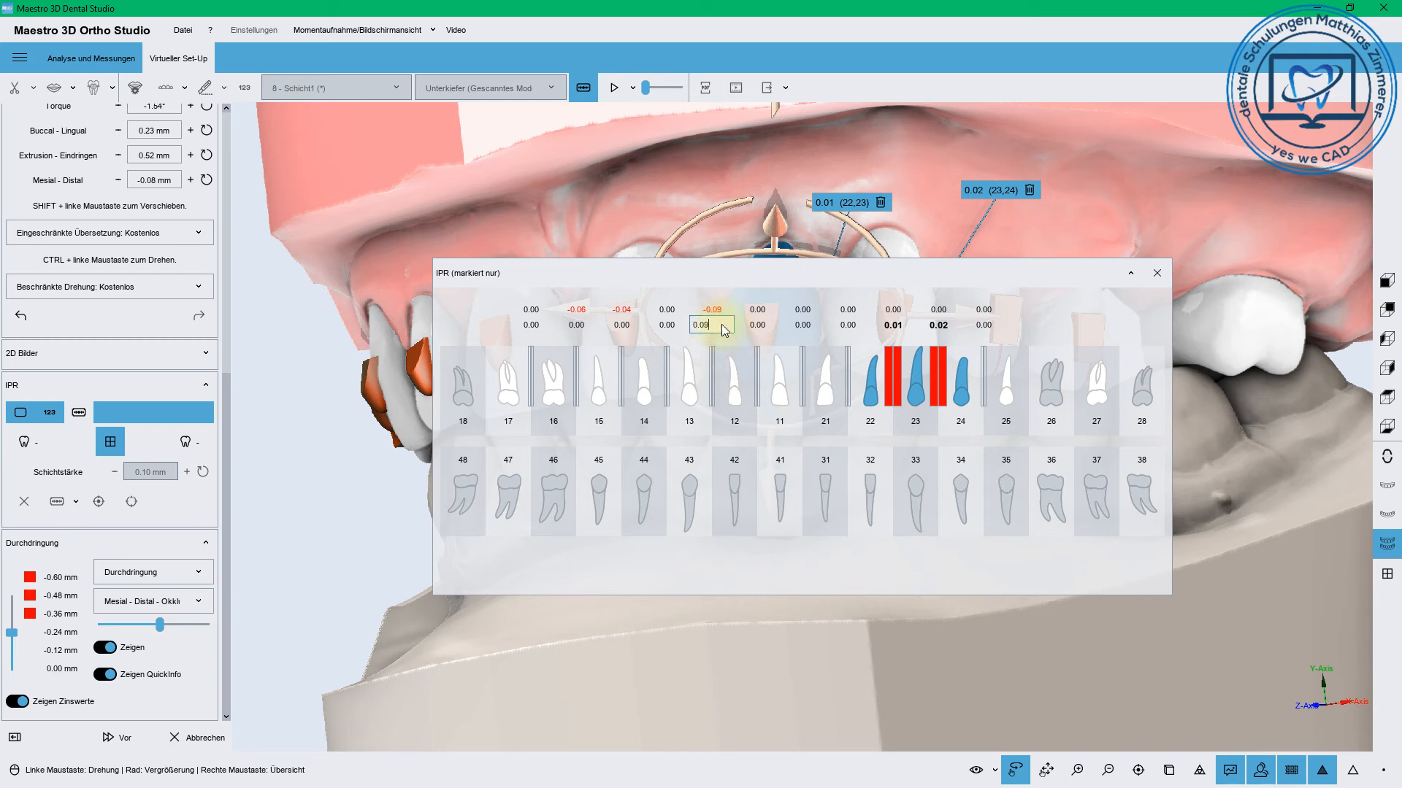
key(Return)
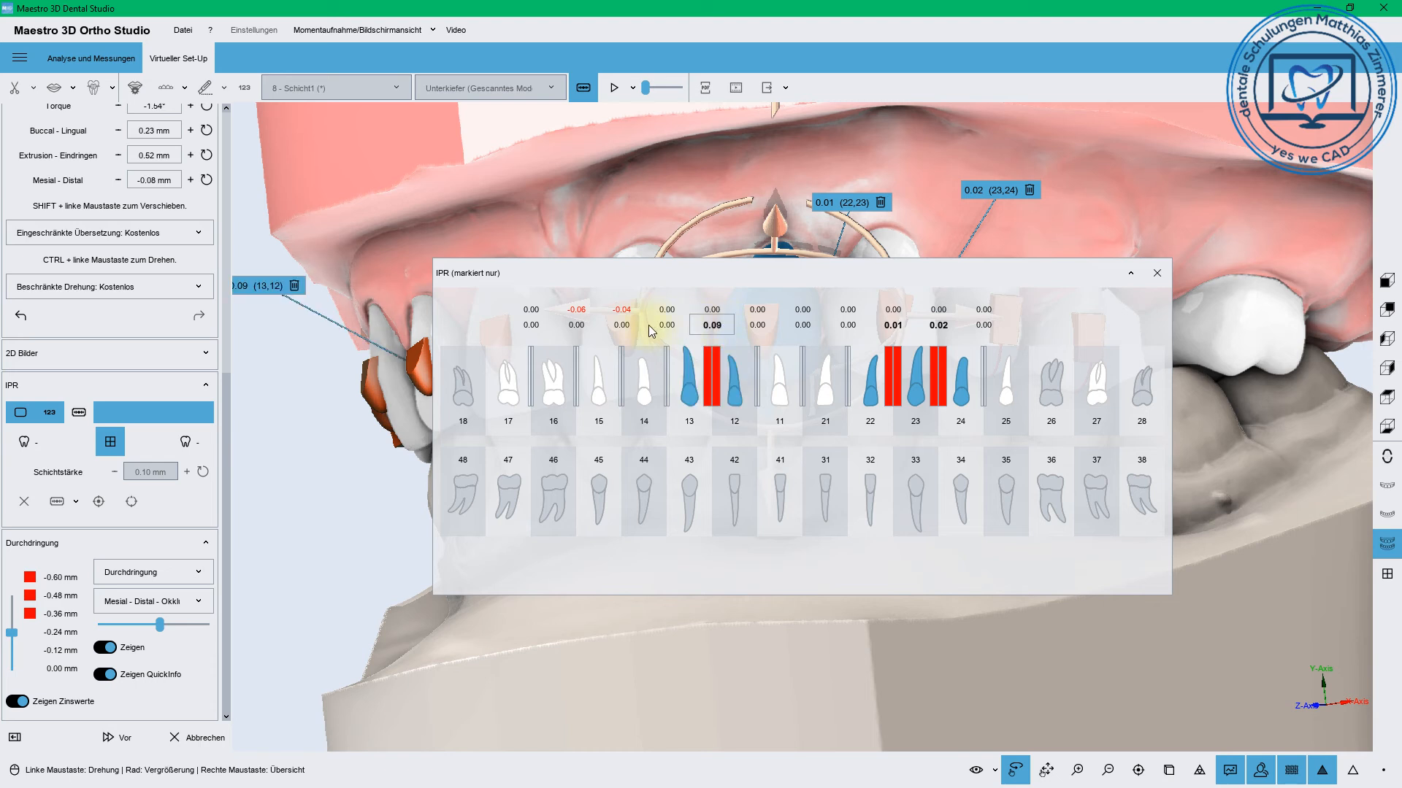
Enter IPR reductions of 0.04 mm between teeth 15 and 14 and 0.06 mm between teeth 16 and 15
click(625, 326)
text(0.0)
key(Return)
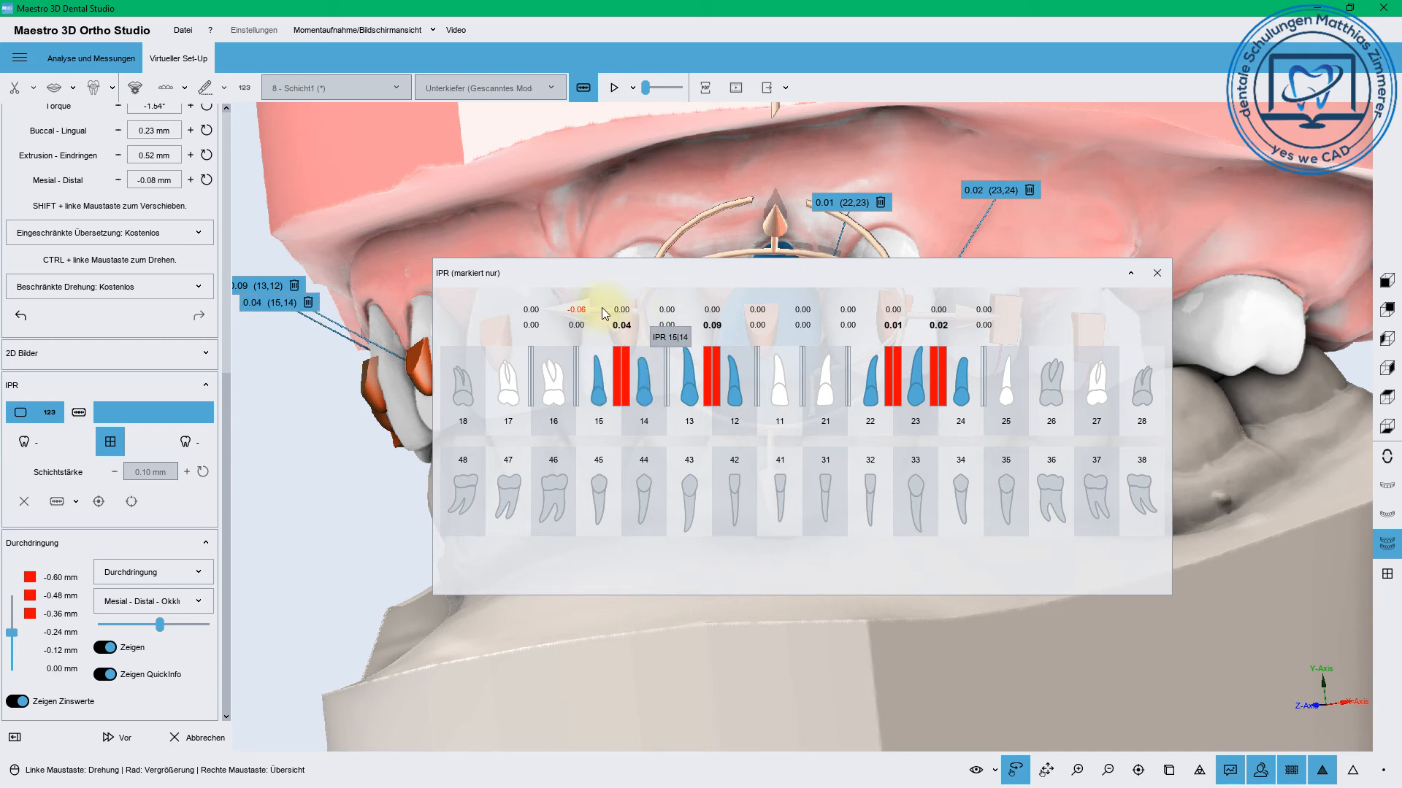
click(580, 326)
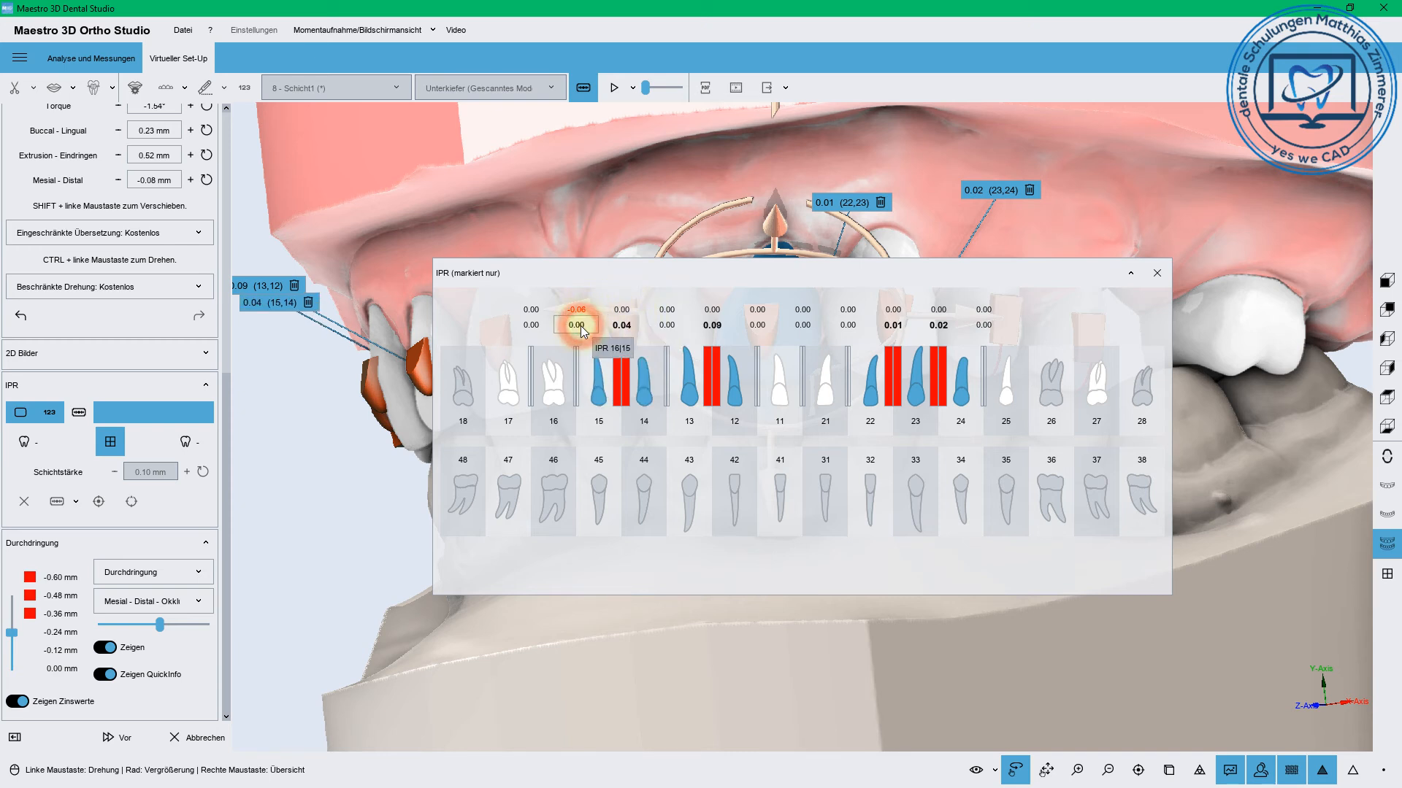
click(580, 325)
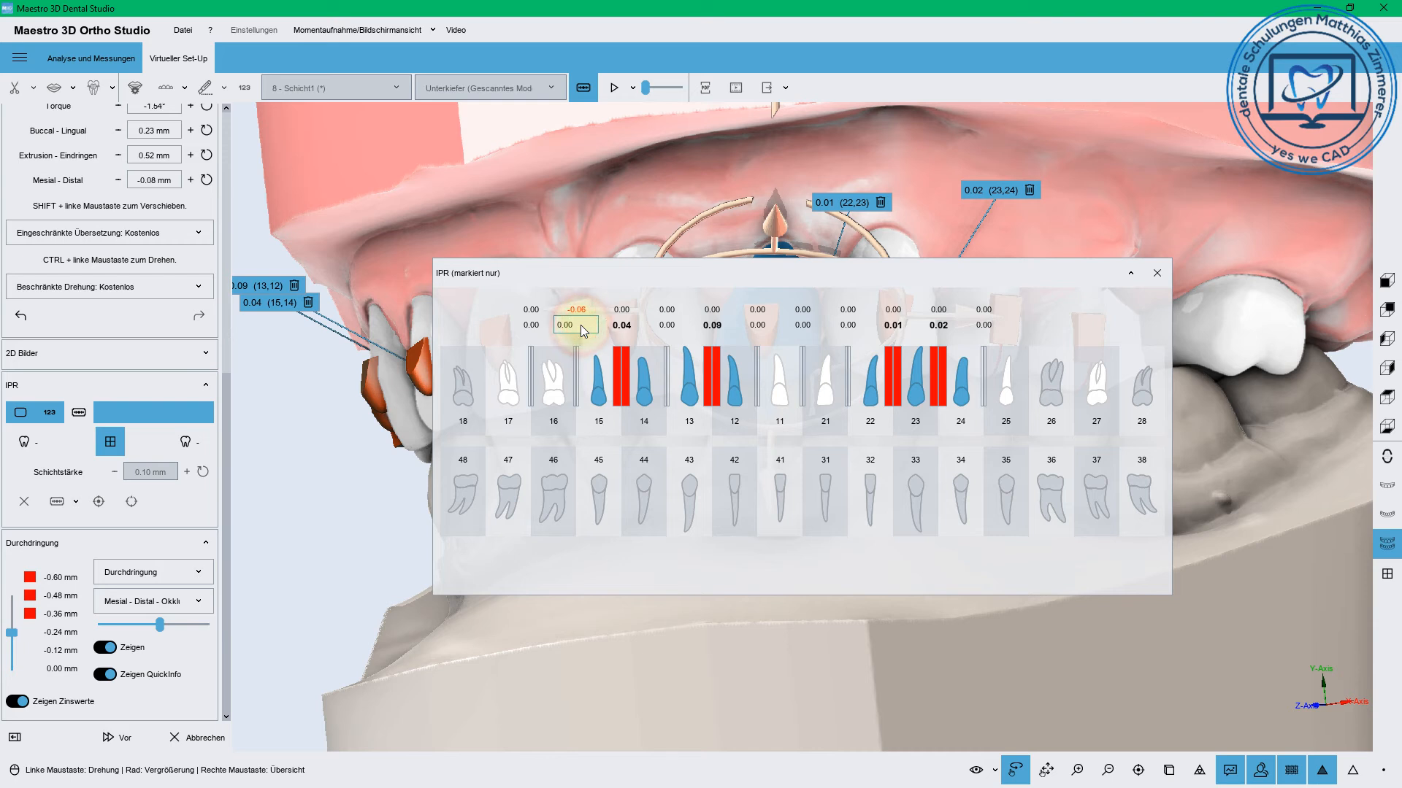
key(Return)
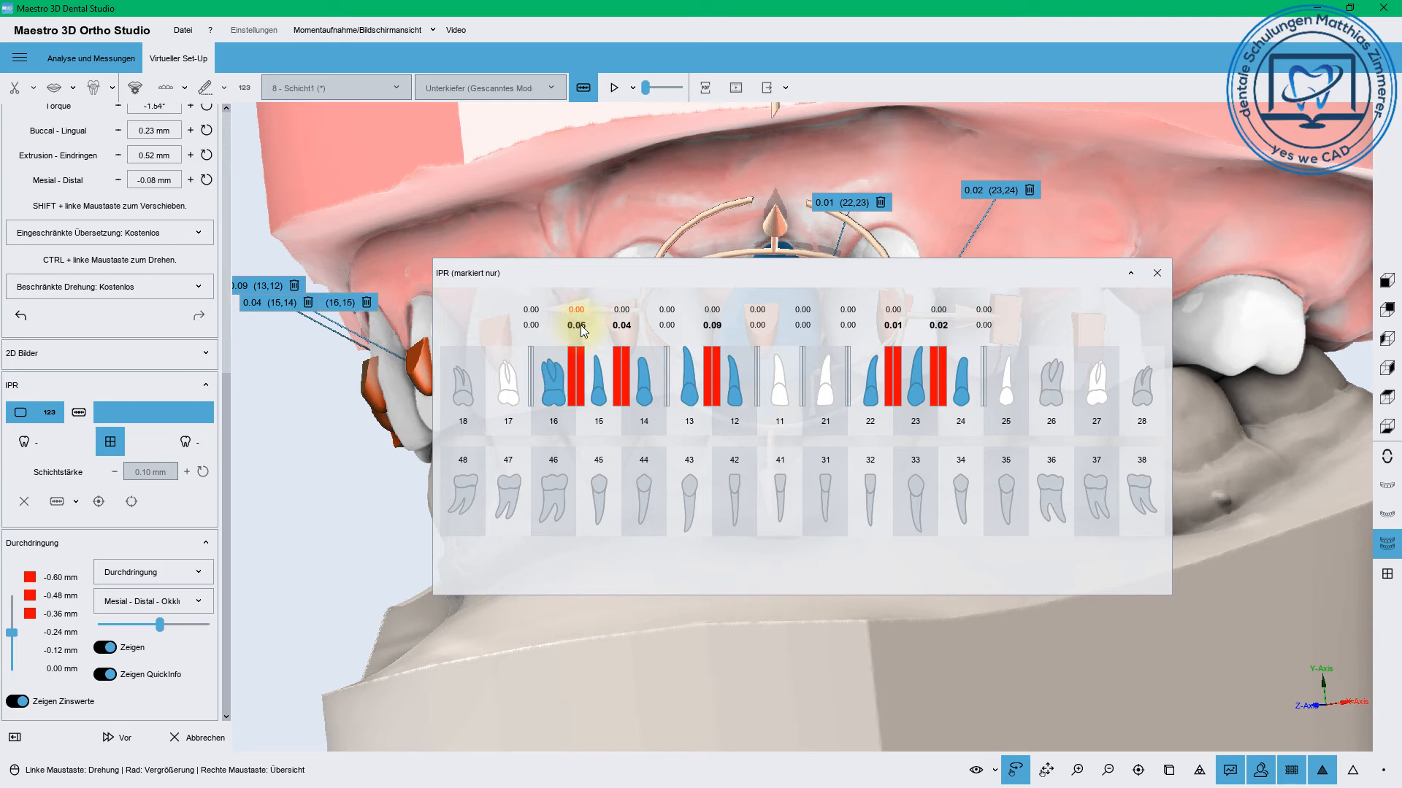
click(574, 384)
click(571, 380)
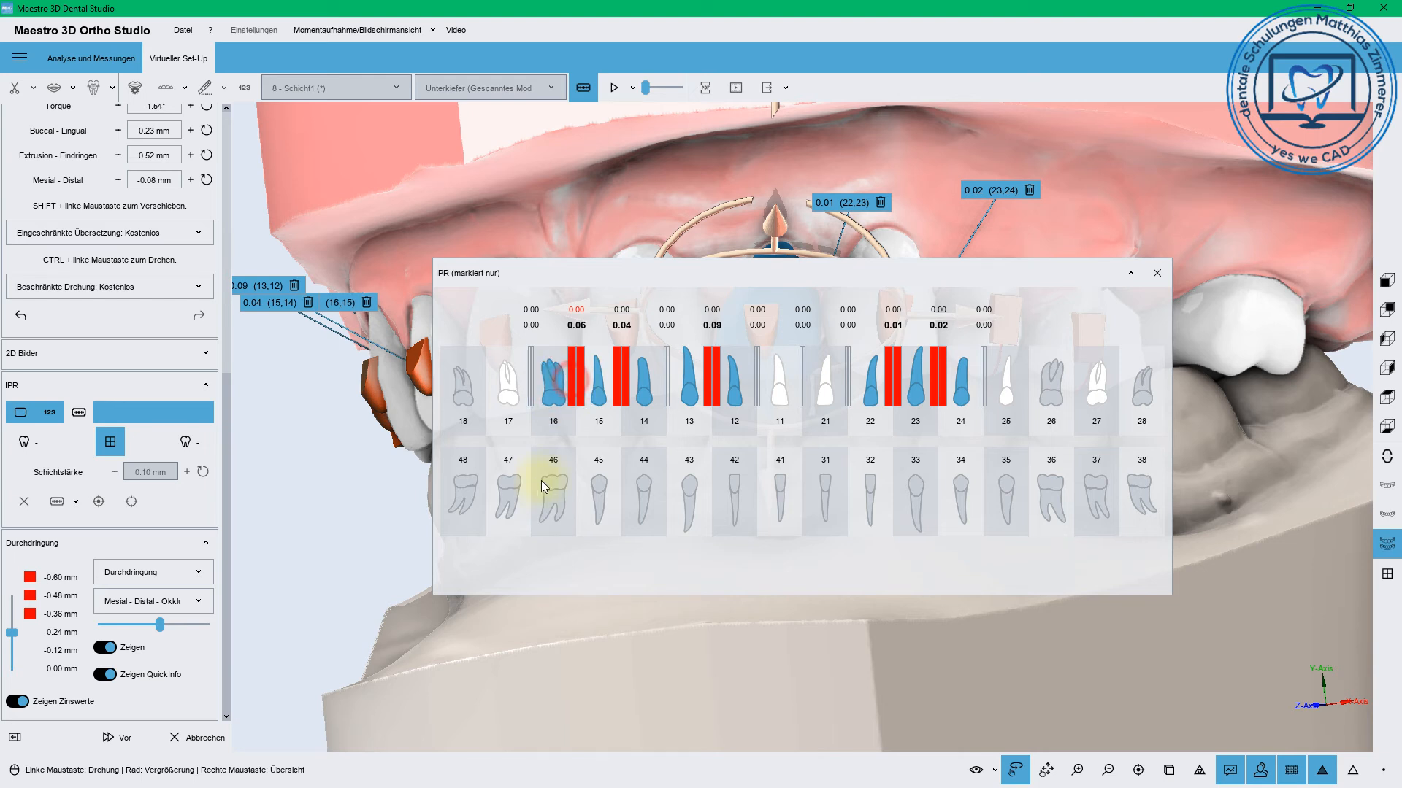
click(581, 387)
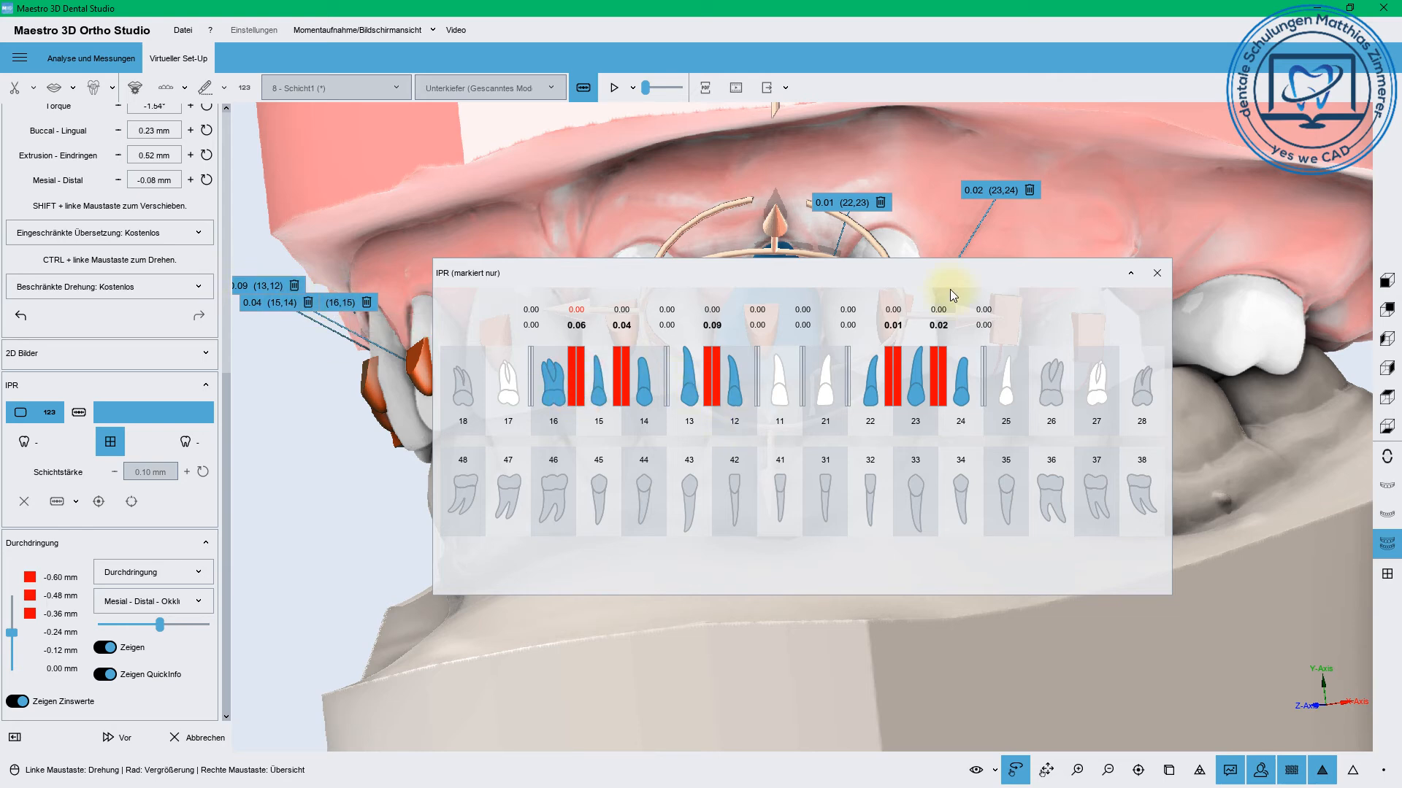
Move the IPR table off the teeth and examine the marked reduction labels on the model from the front and the side
drag(970, 259, 970, 308)
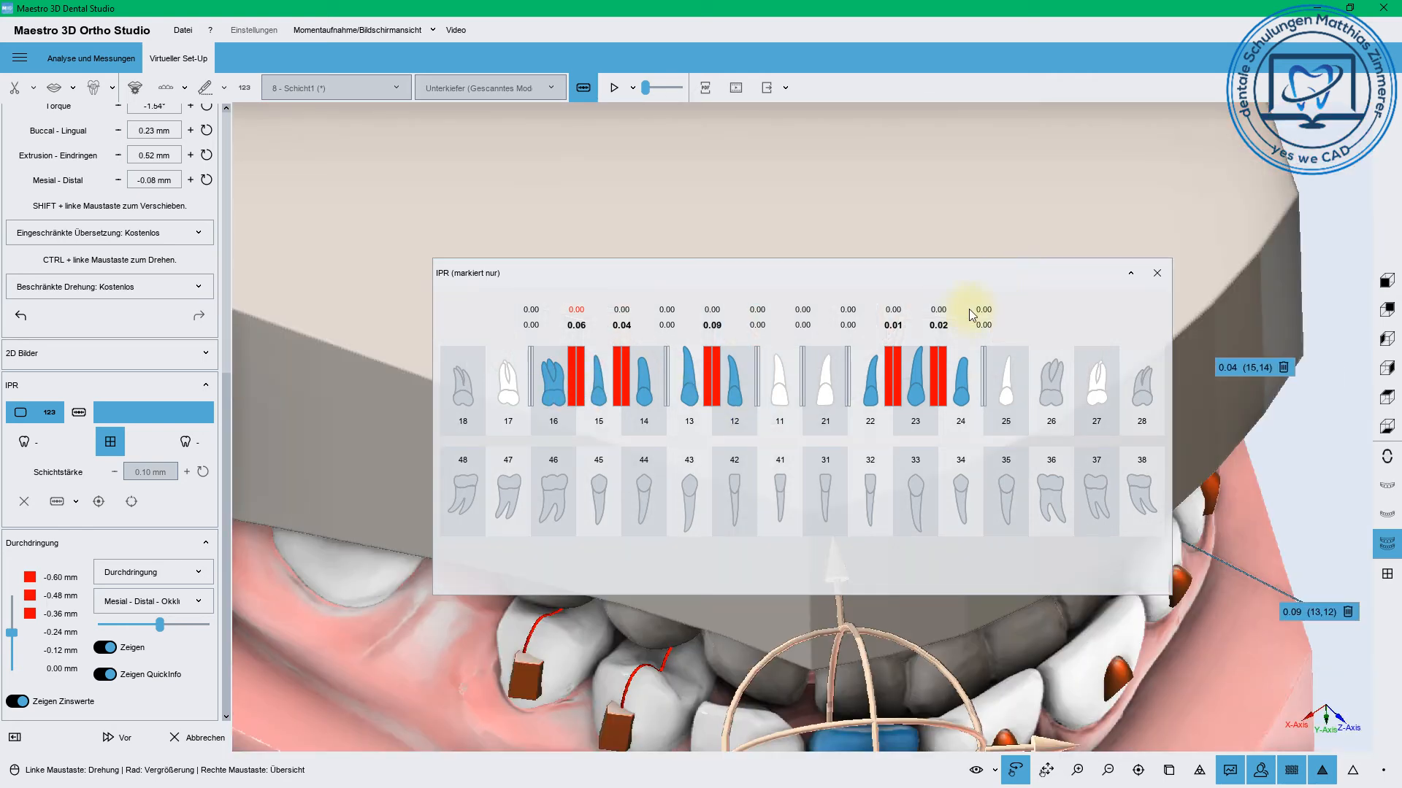
drag(919, 267, 1064, 30)
click(970, 580)
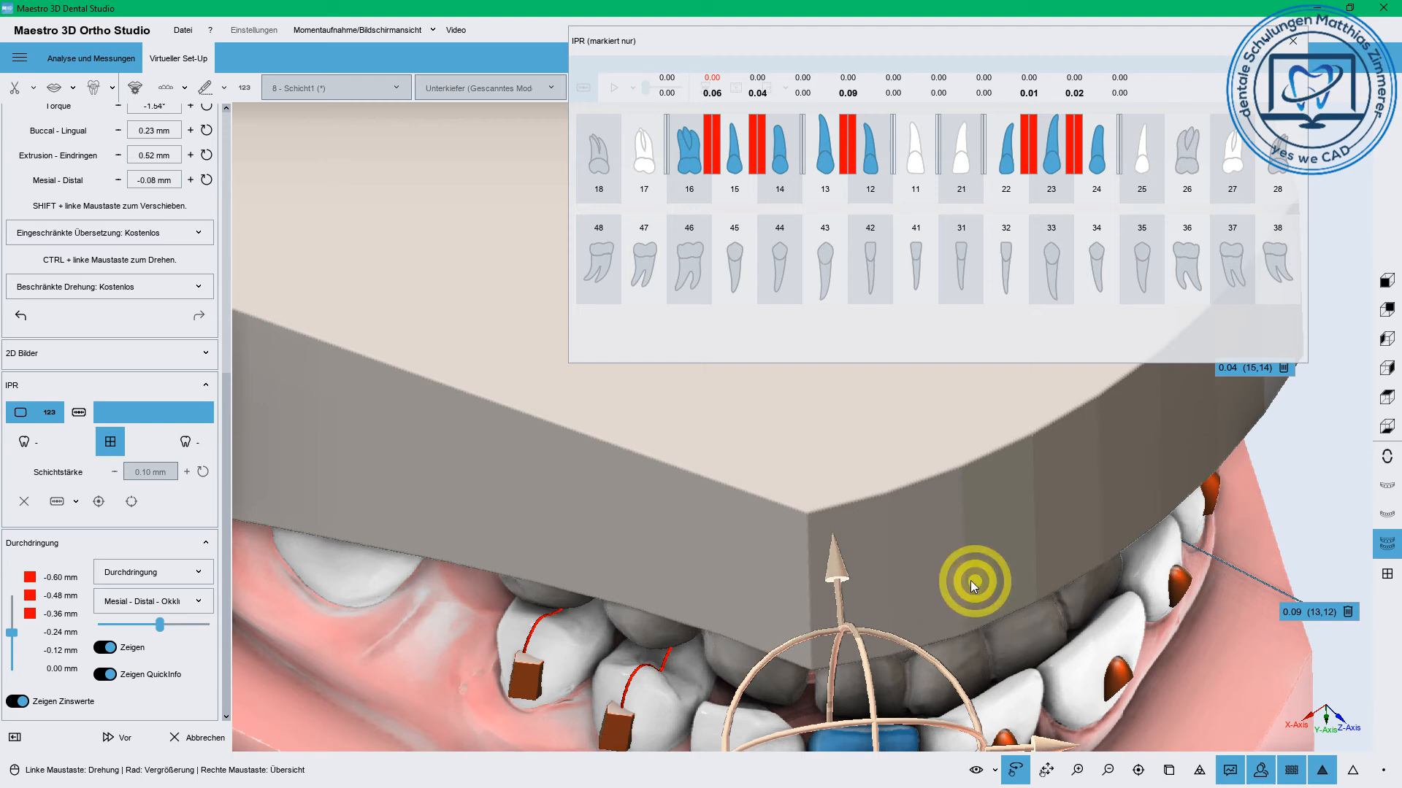
drag(913, 571, 892, 563)
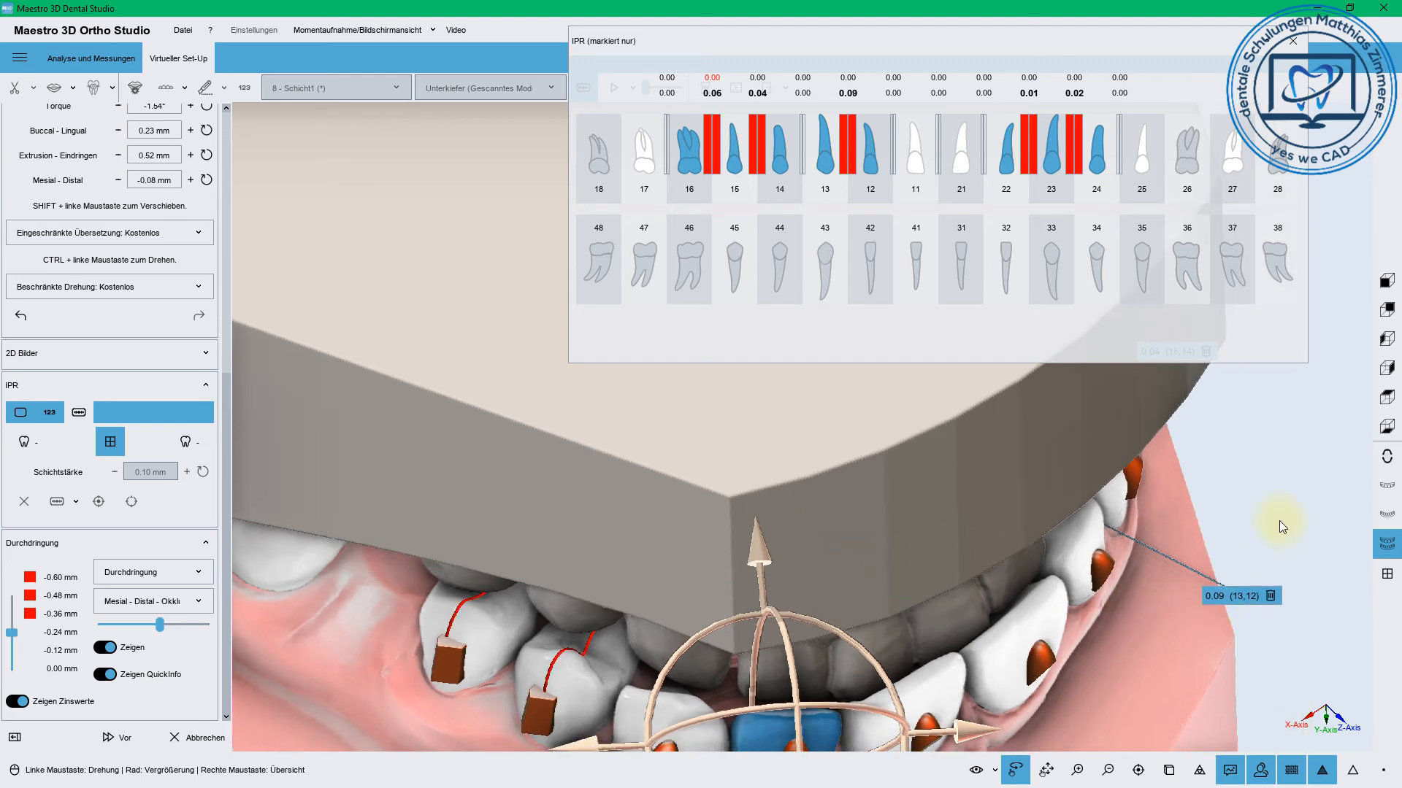
click(1381, 281)
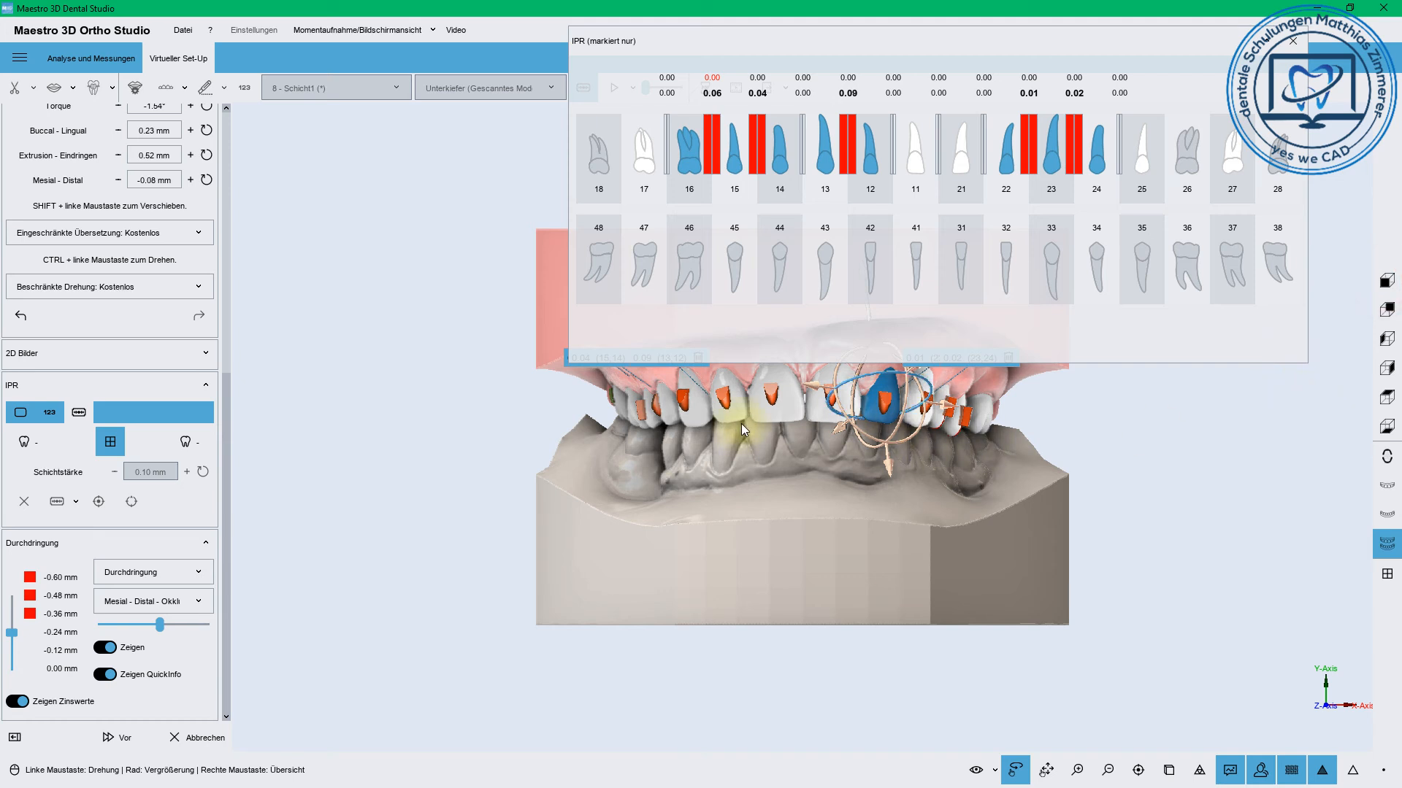
drag(742, 454, 764, 528)
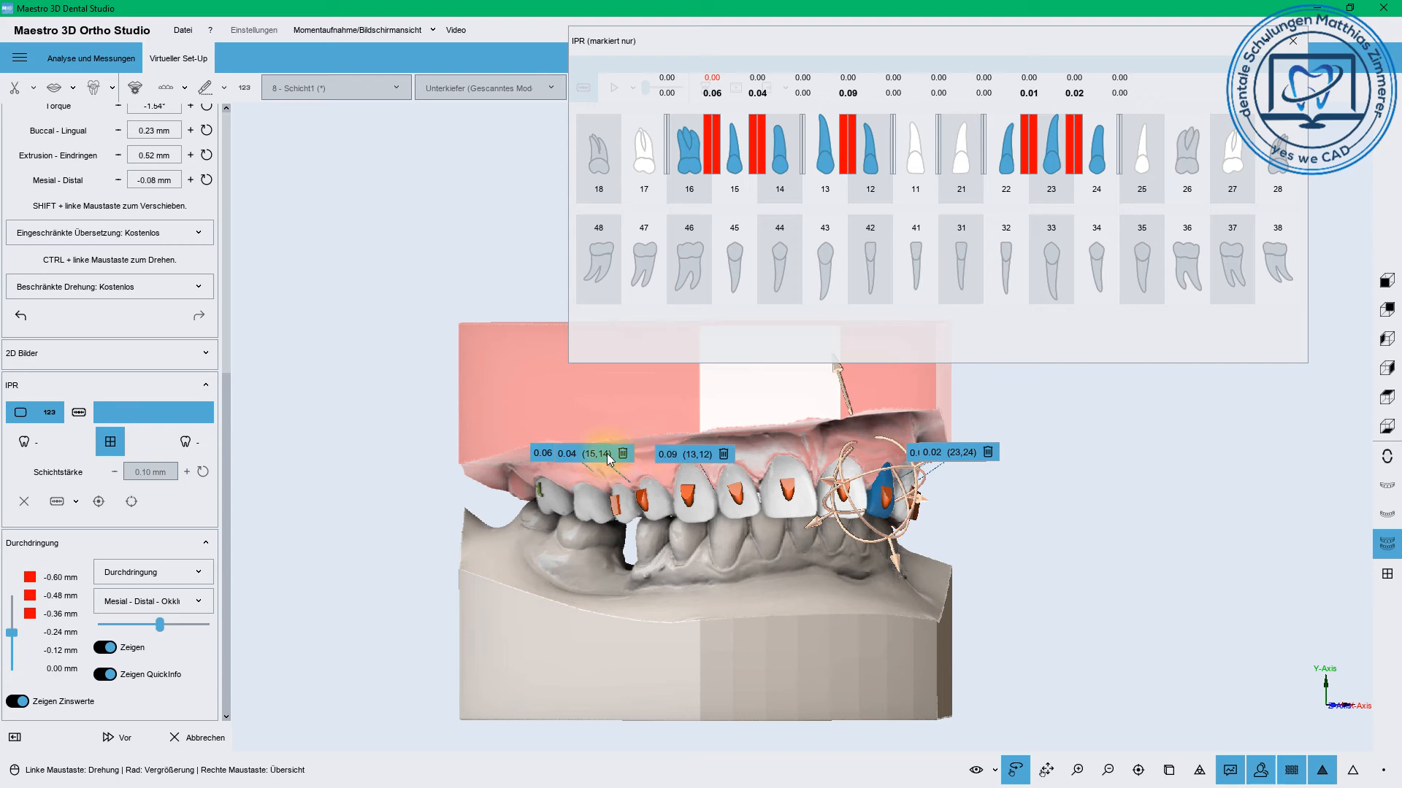
drag(772, 564, 840, 566)
drag(717, 406, 730, 611)
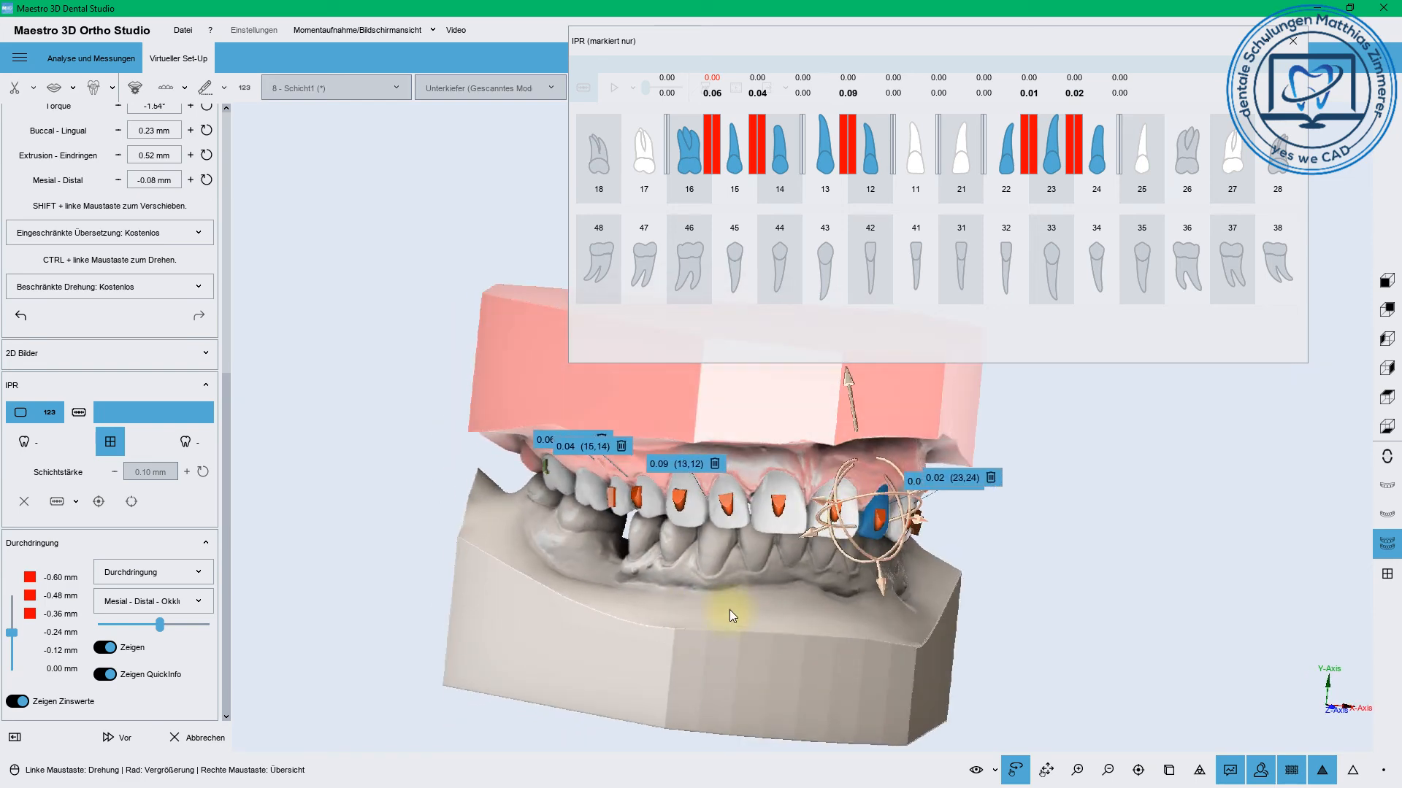
drag(900, 414, 830, 417)
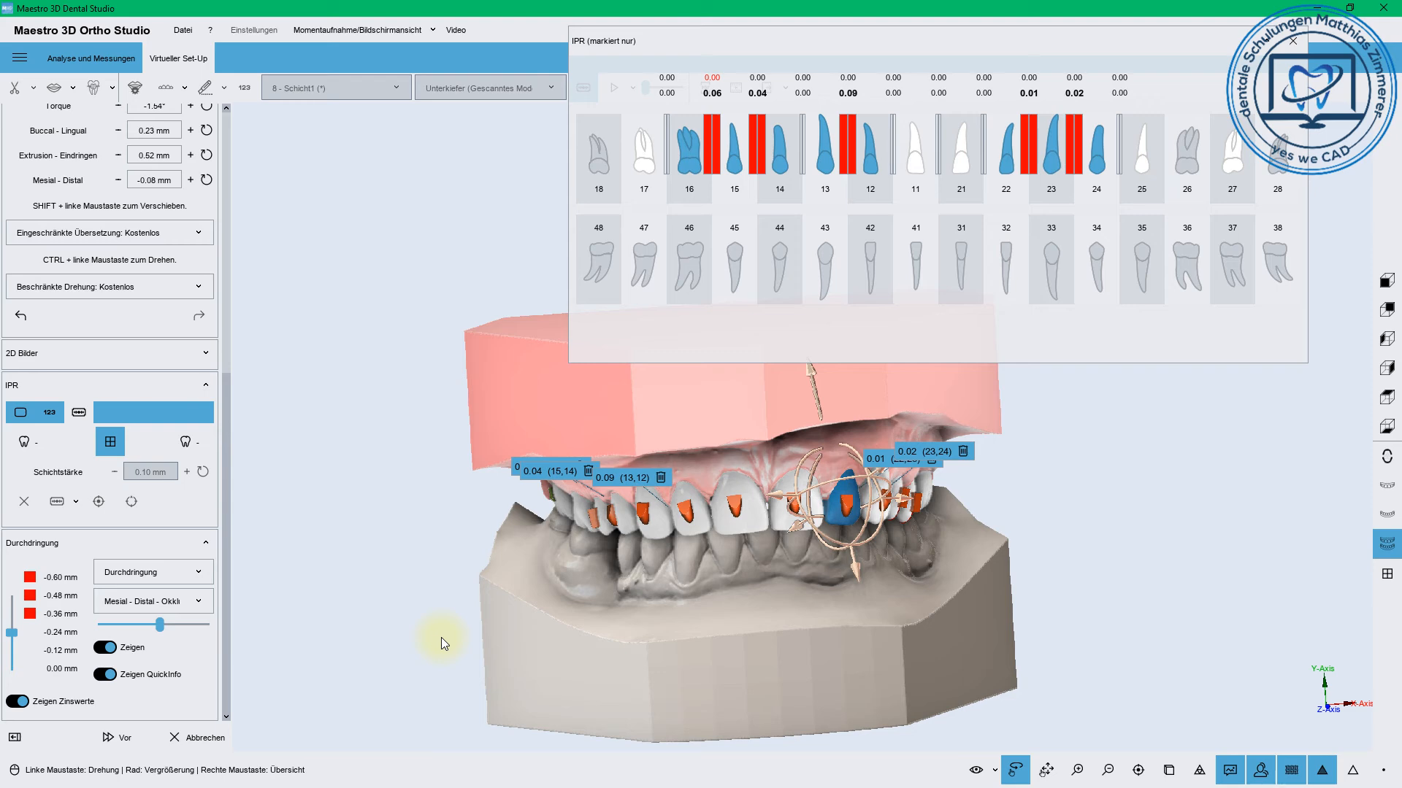
Switch to the other Ortho Studio window with the occlusal view of the upper jaw and show the Anlagen settings instead of IPR
key(alt+Tab)
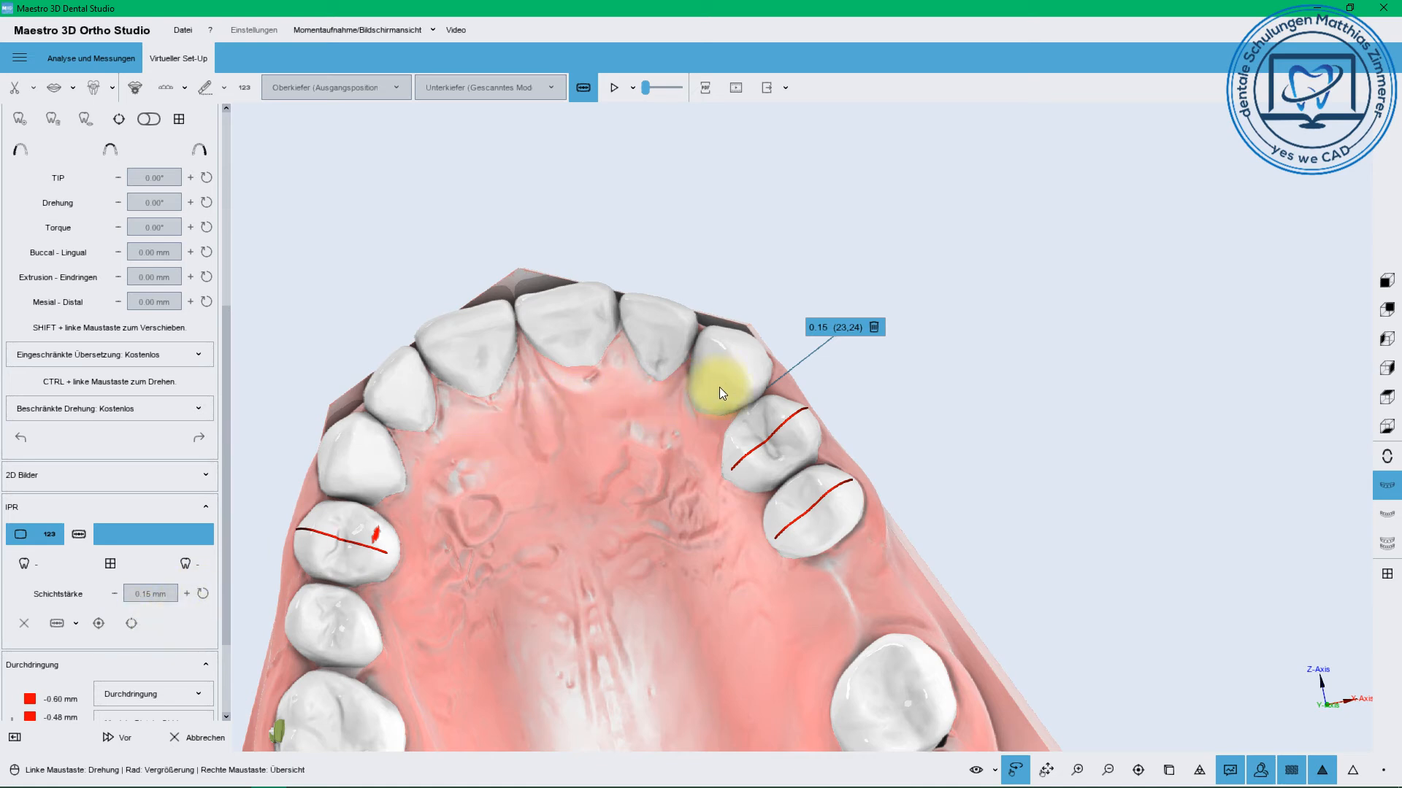
click(51, 534)
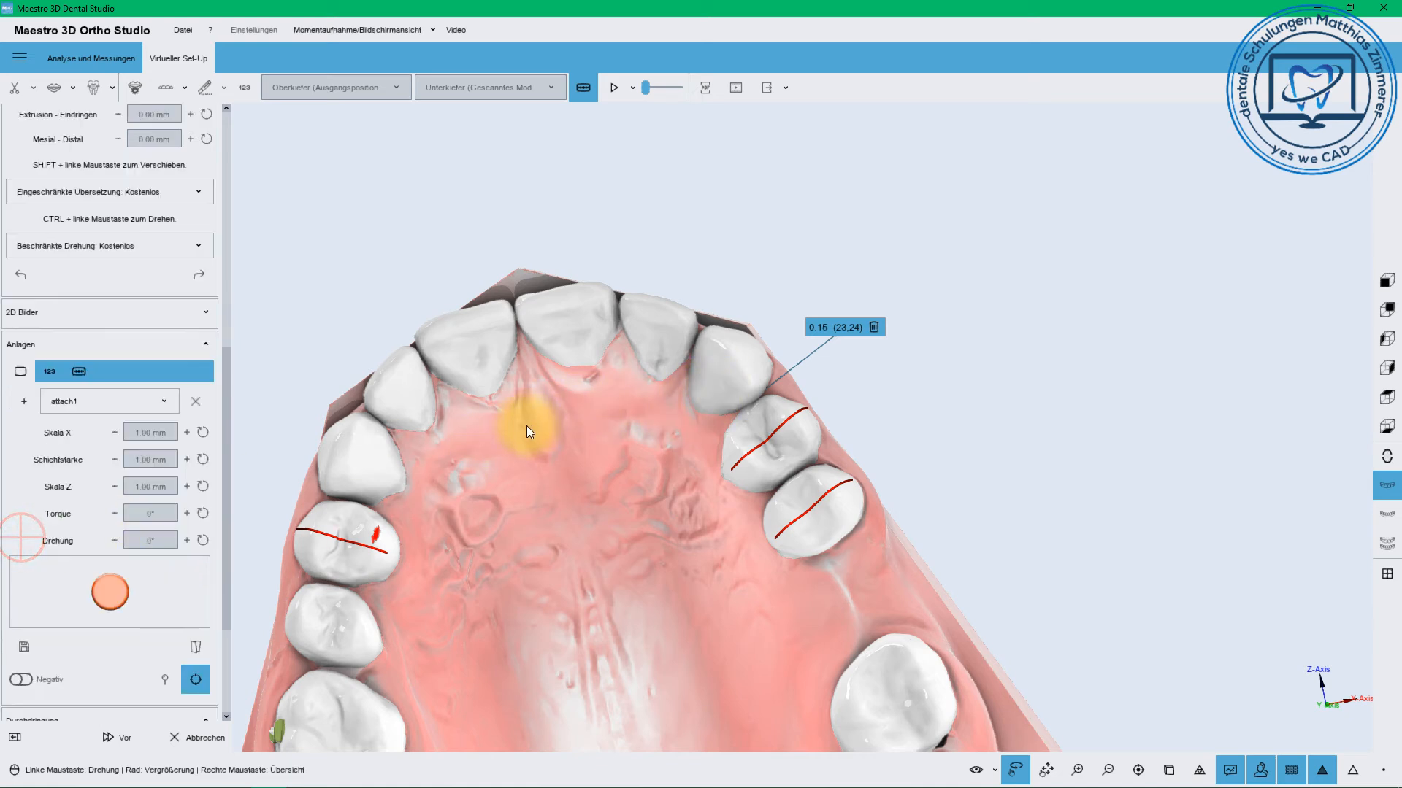
drag(523, 364, 659, 286)
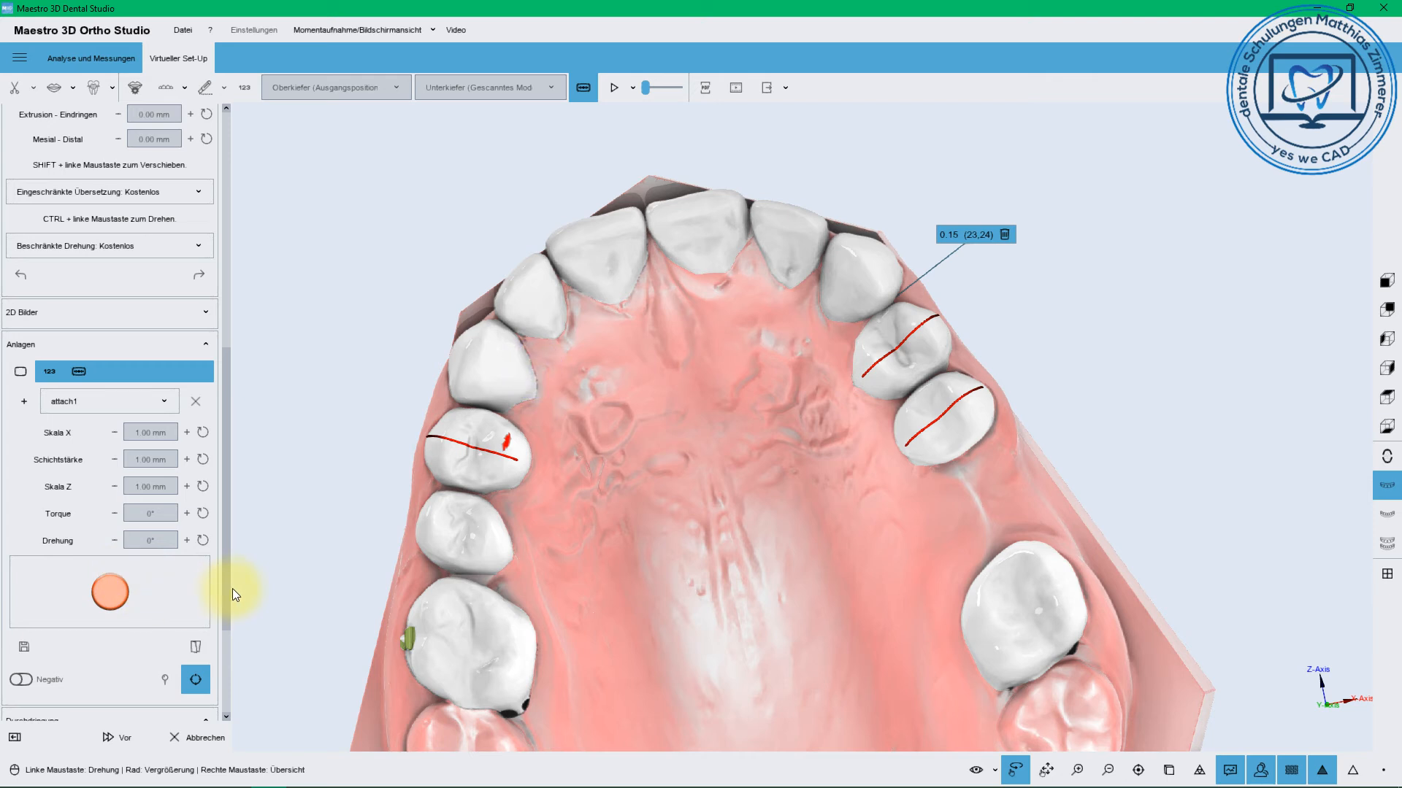
mouse_move(226, 592)
mouse_down()
mouse_move(221, 712)
mouse_move(256, 222)
mouse_move(256, 293)
mouse_up()
drag(215, 90, 215, 78)
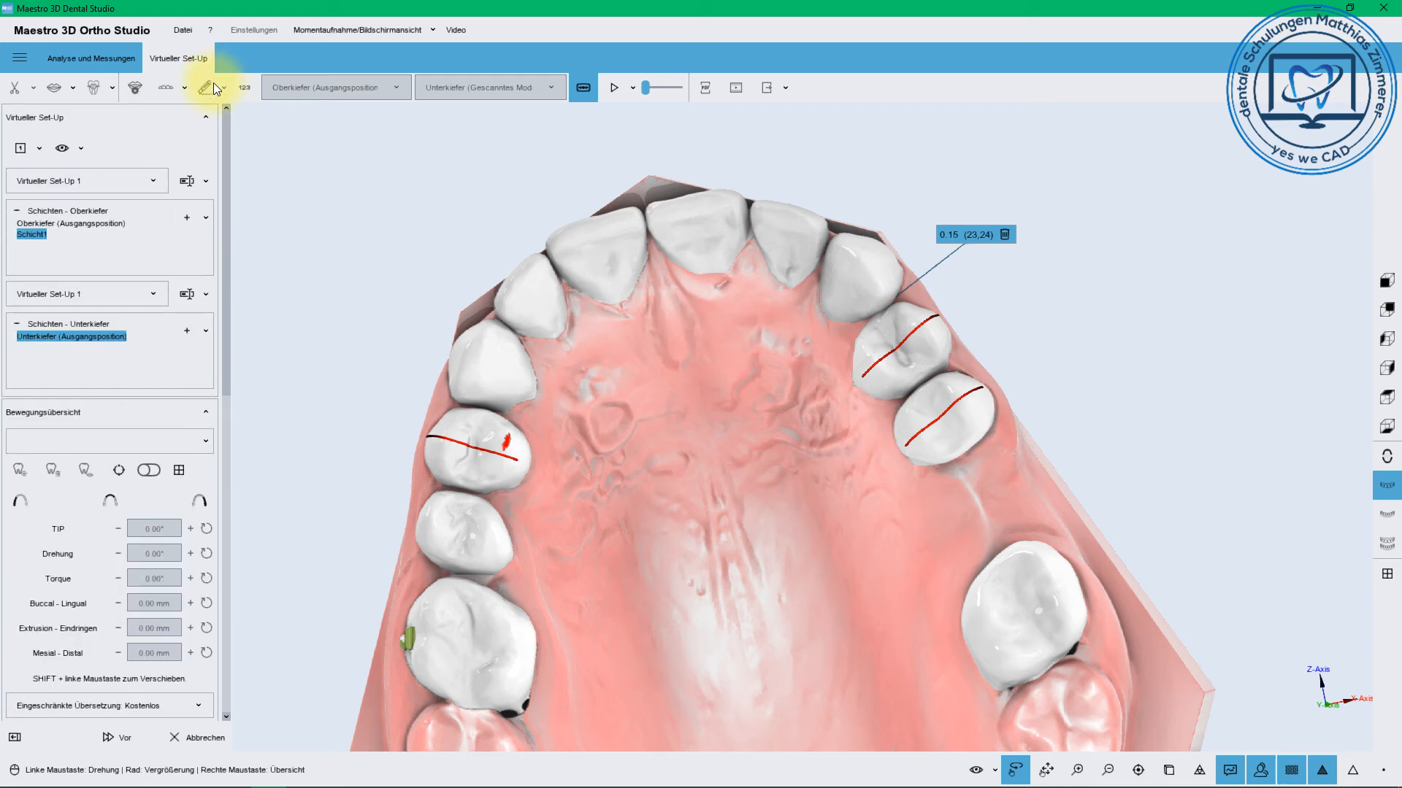
Show the palatal axes of the upper teeth, hide them again, and look through the list of displayable elements
click(80, 151)
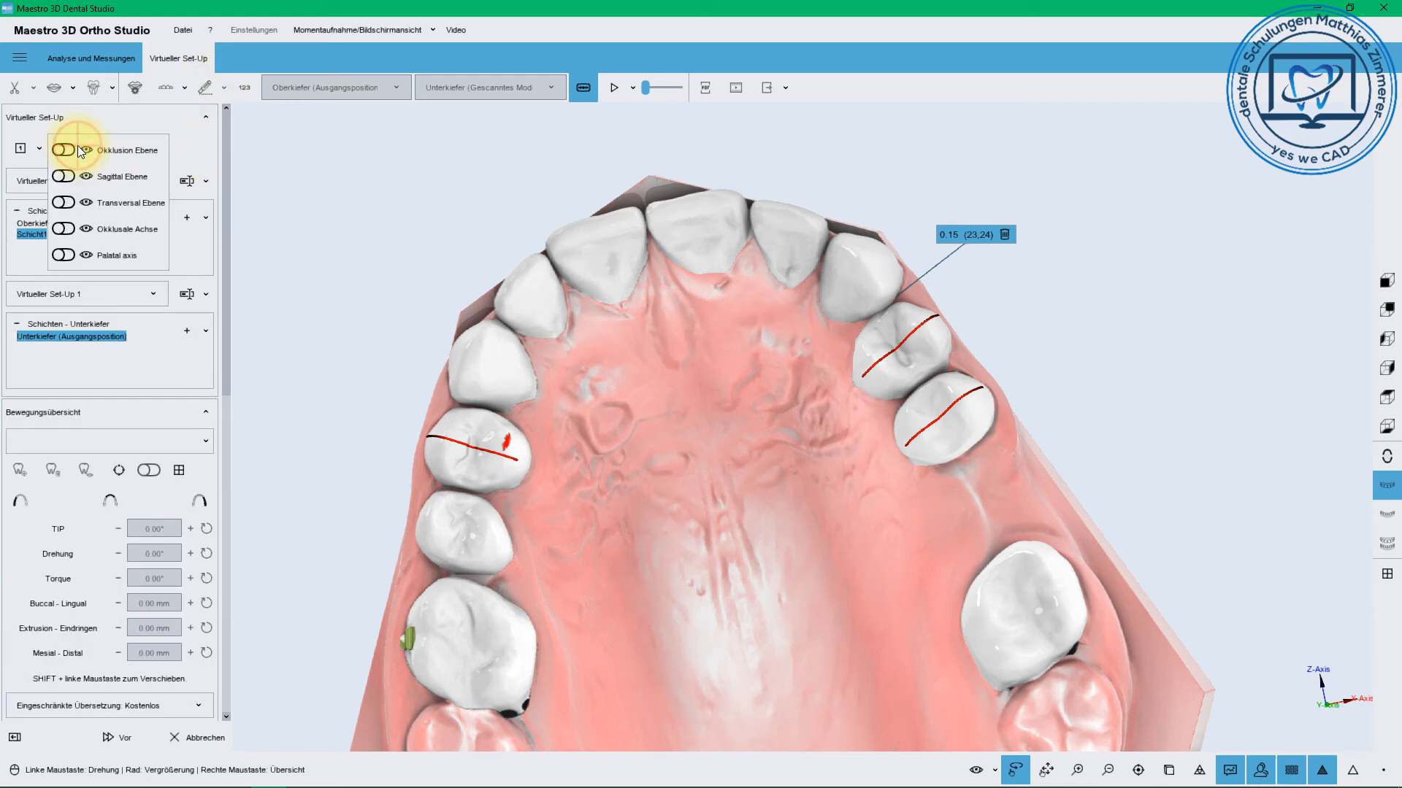
click(71, 256)
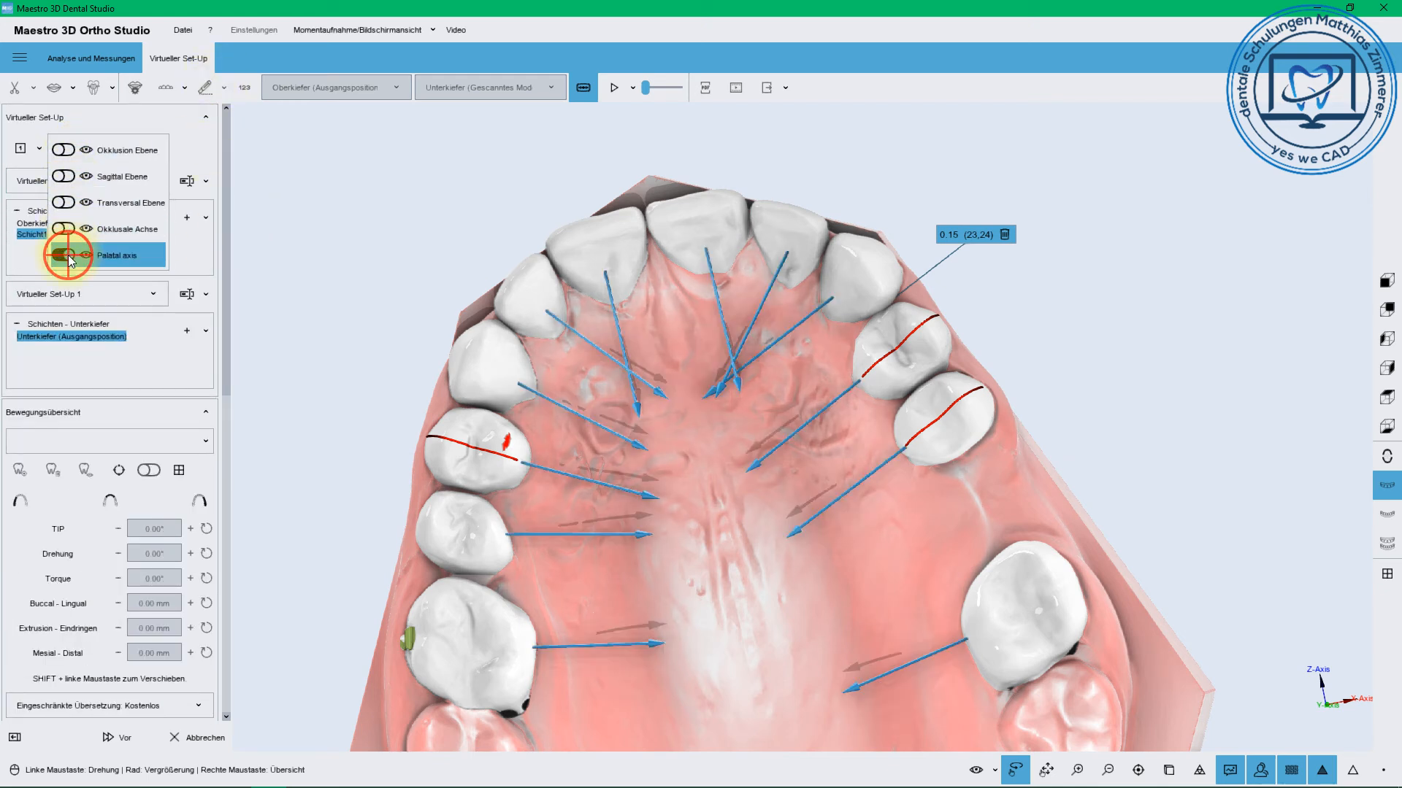
click(71, 255)
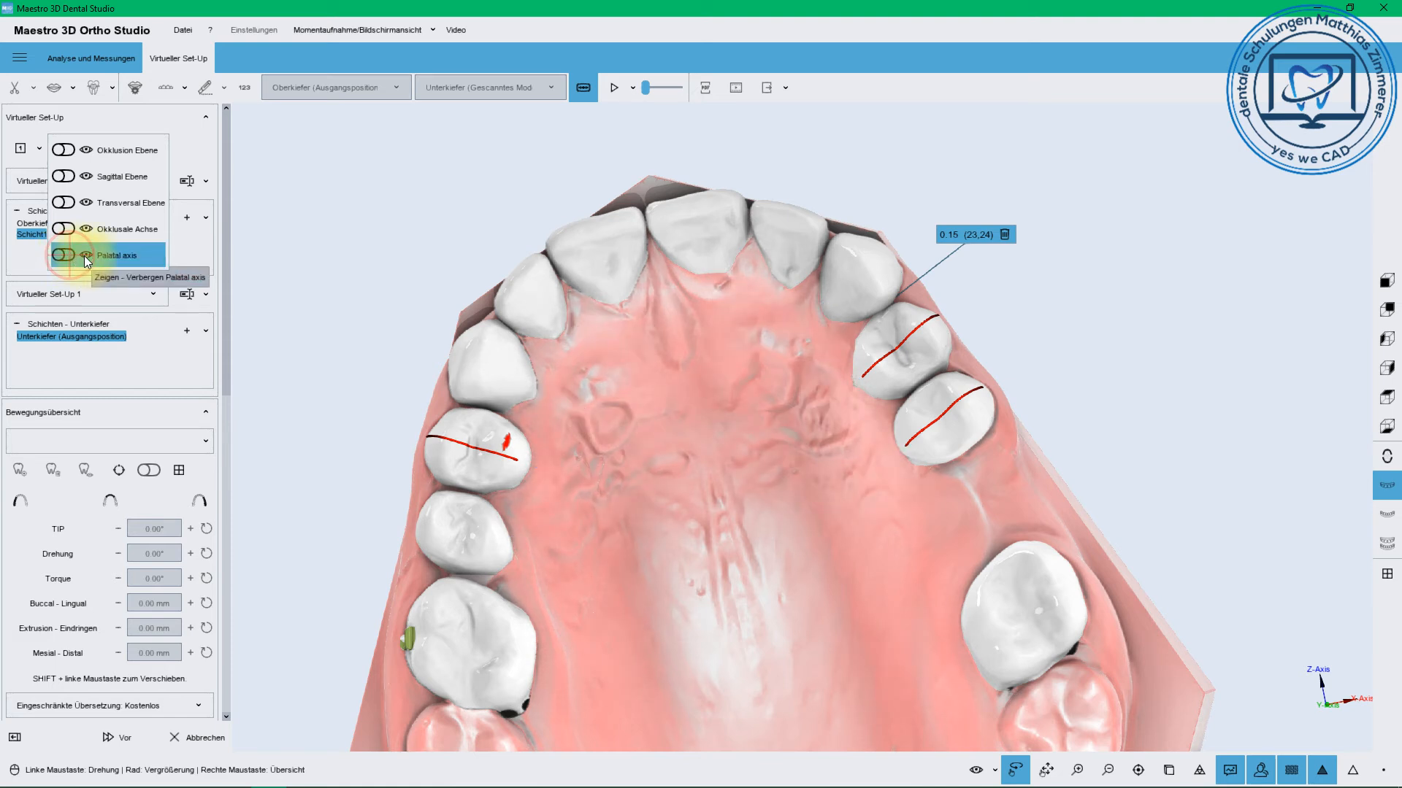
click(158, 117)
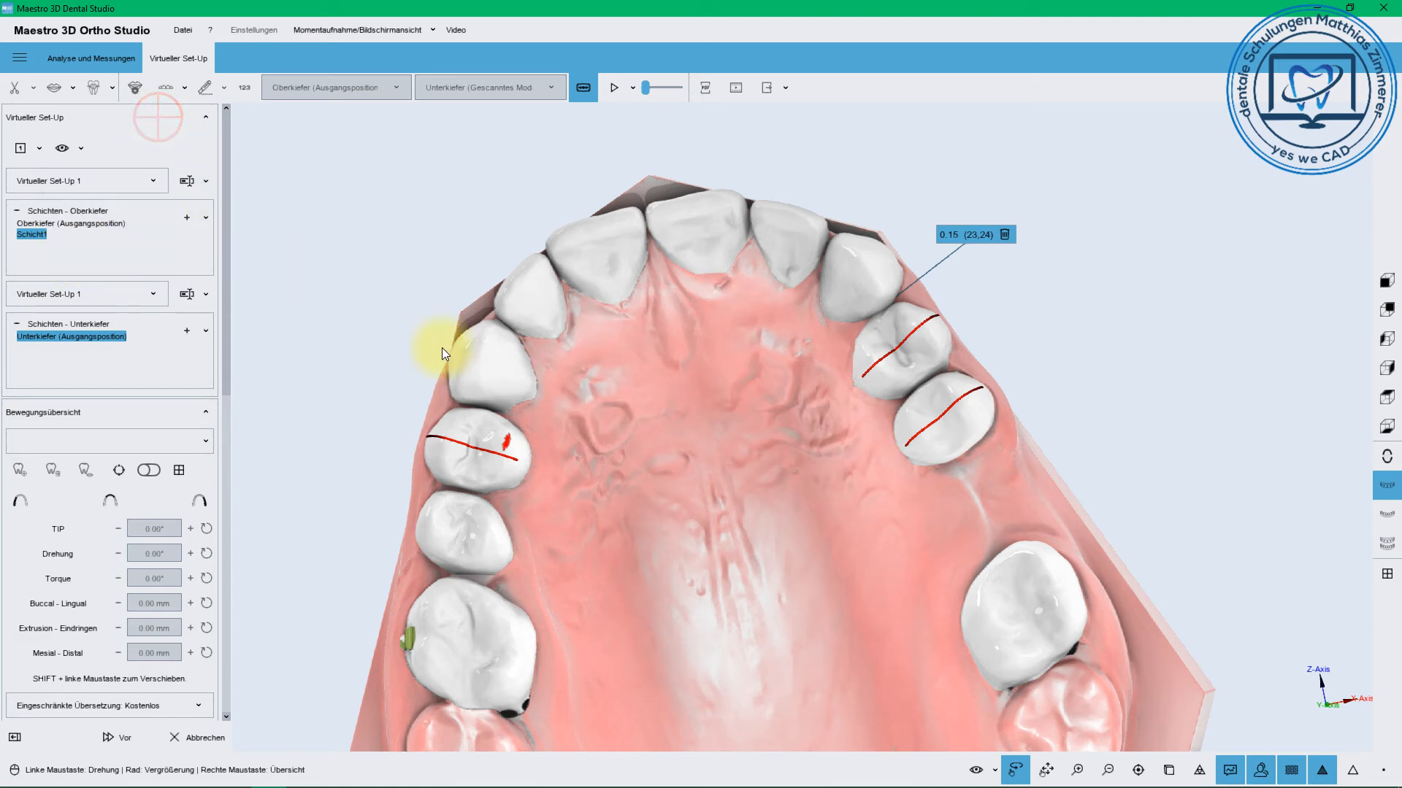
click(999, 773)
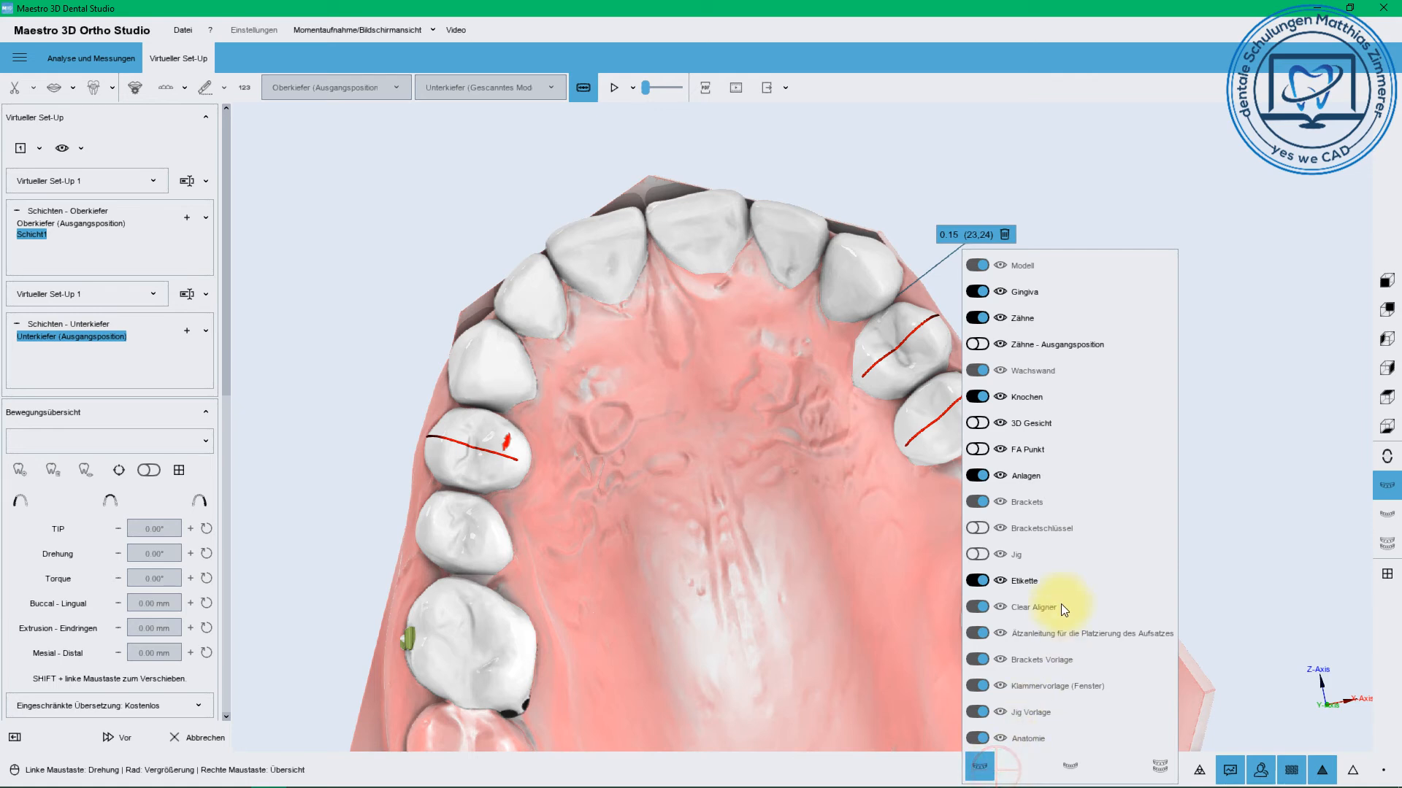
click(755, 471)
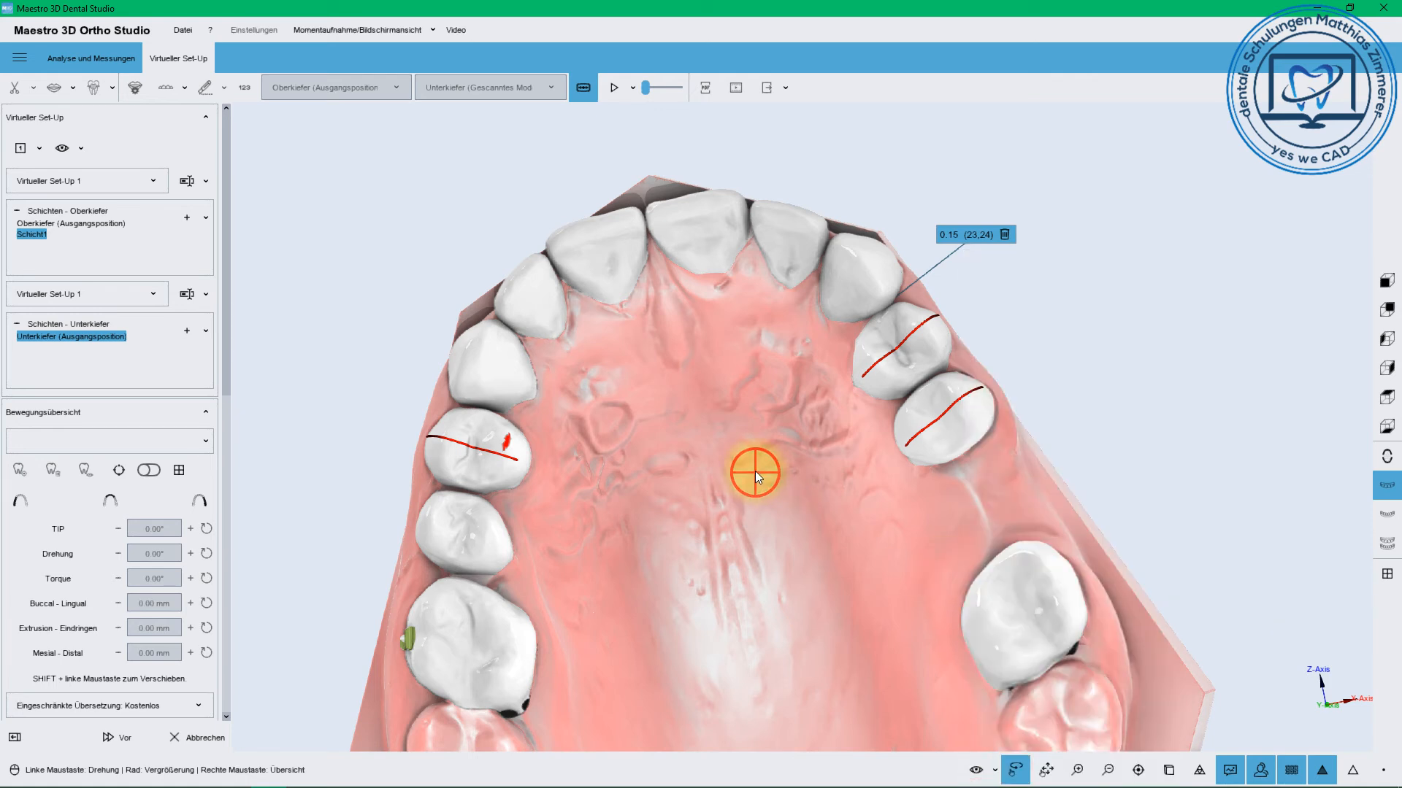
click(696, 377)
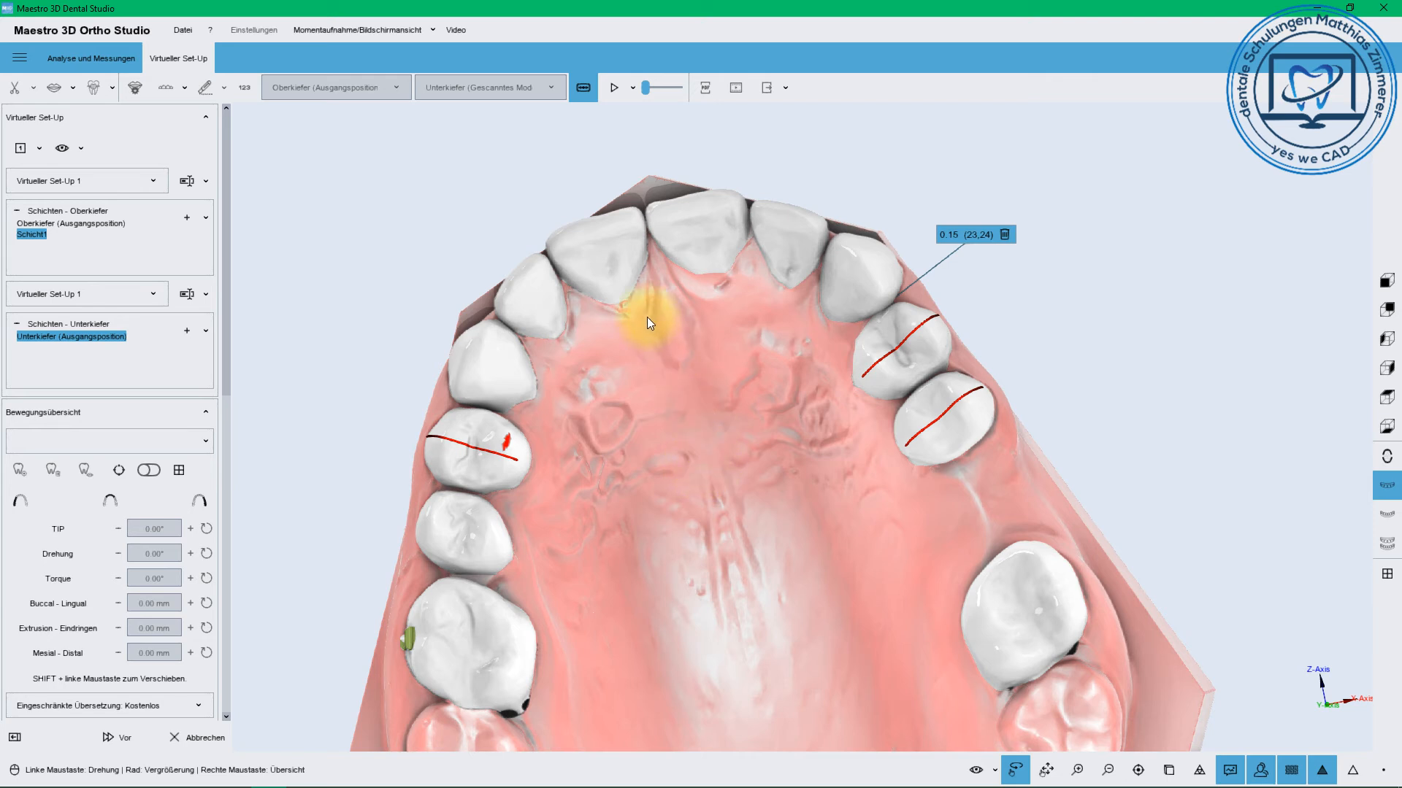
Compare tooth 21's TIP and torque with the Ausgangsposition display on and off, and hide the tooth's movement handles
drag(225, 387, 225, 418)
scroll(227, 398, up, 3)
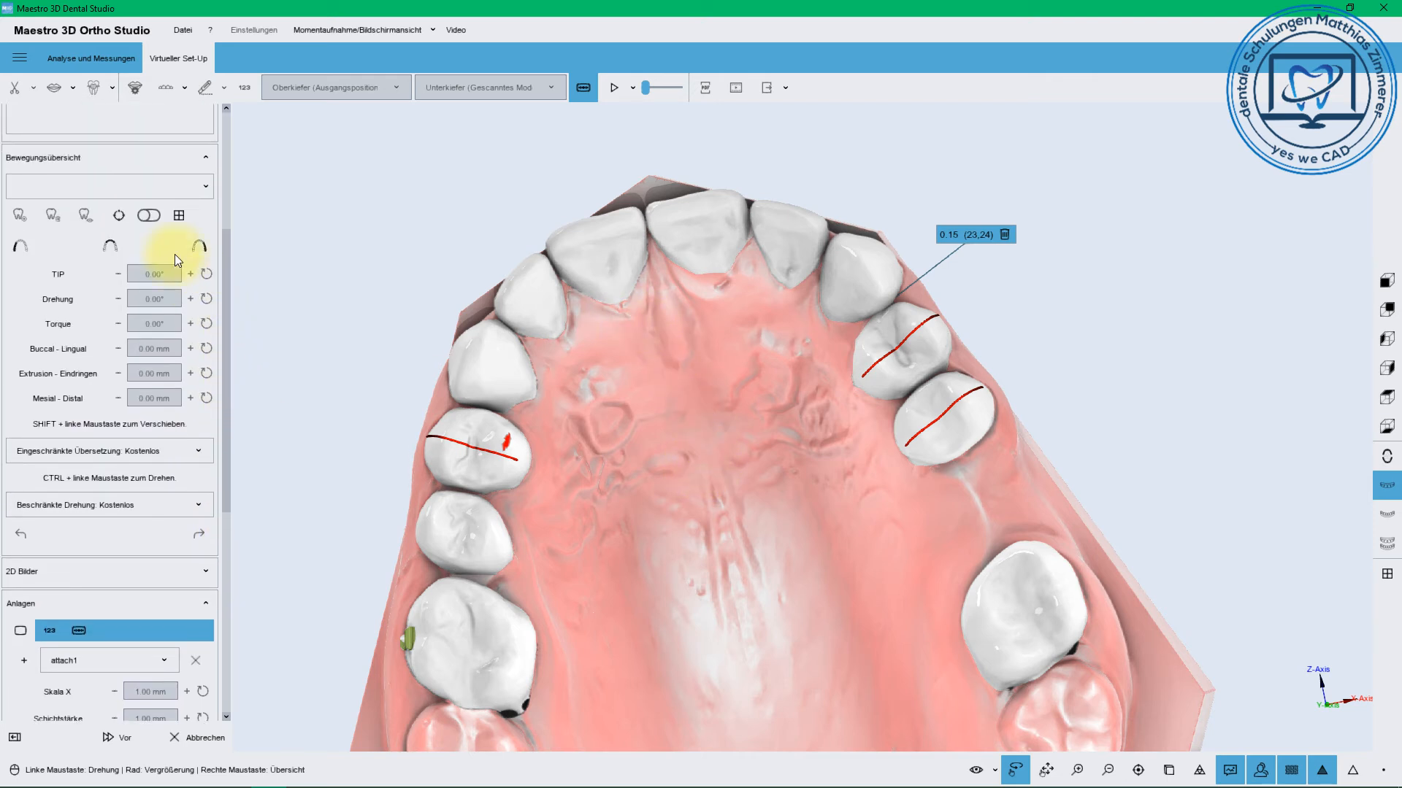
click(685, 232)
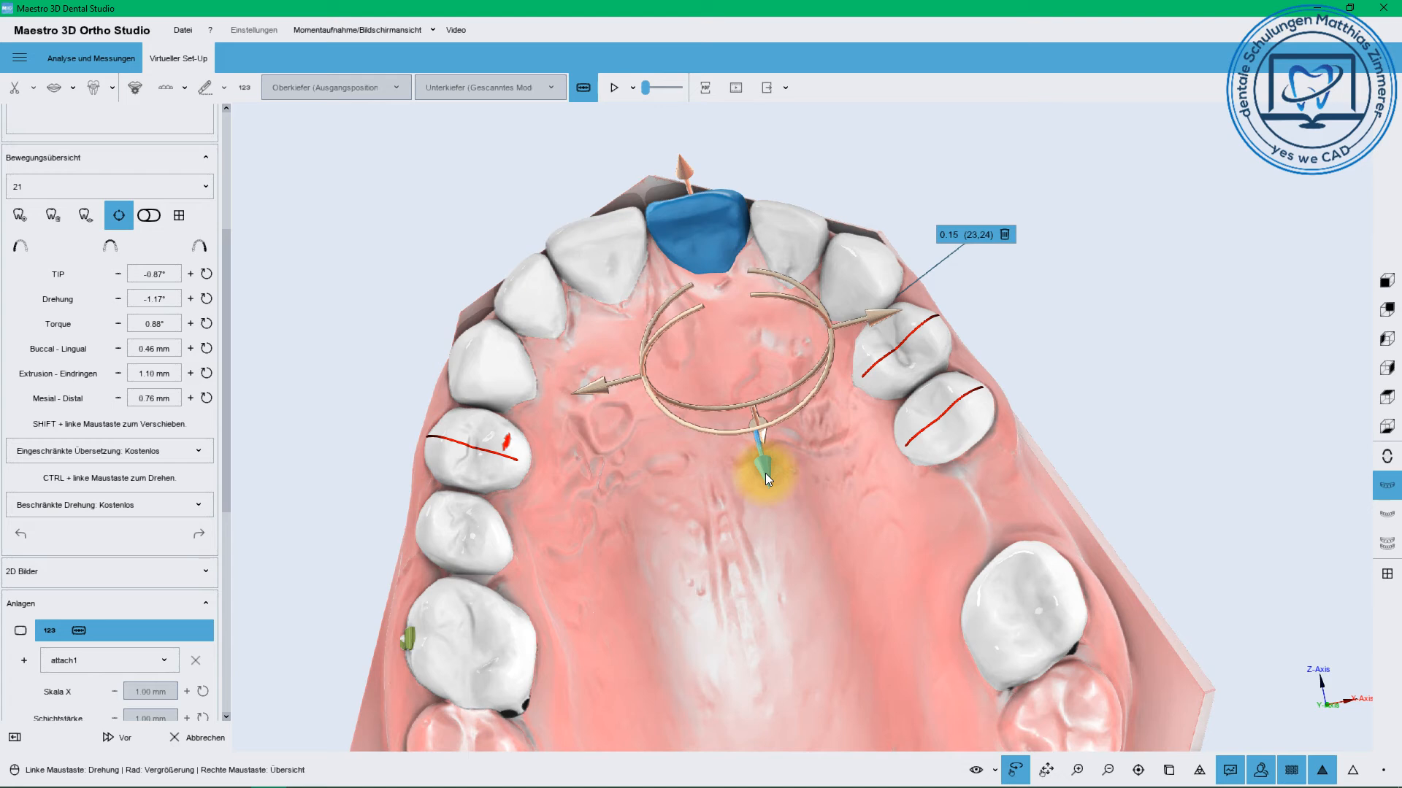
click(154, 218)
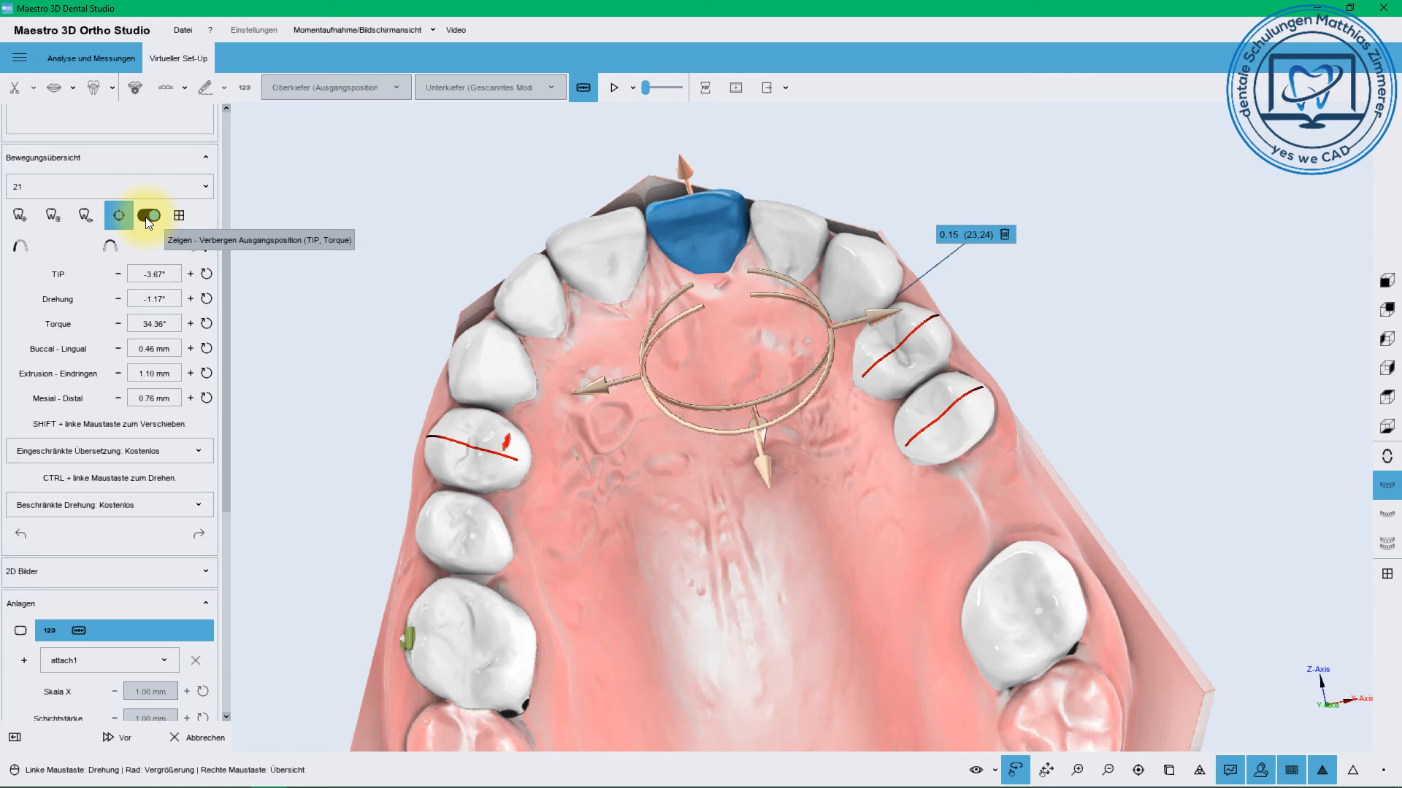
click(147, 216)
click(119, 215)
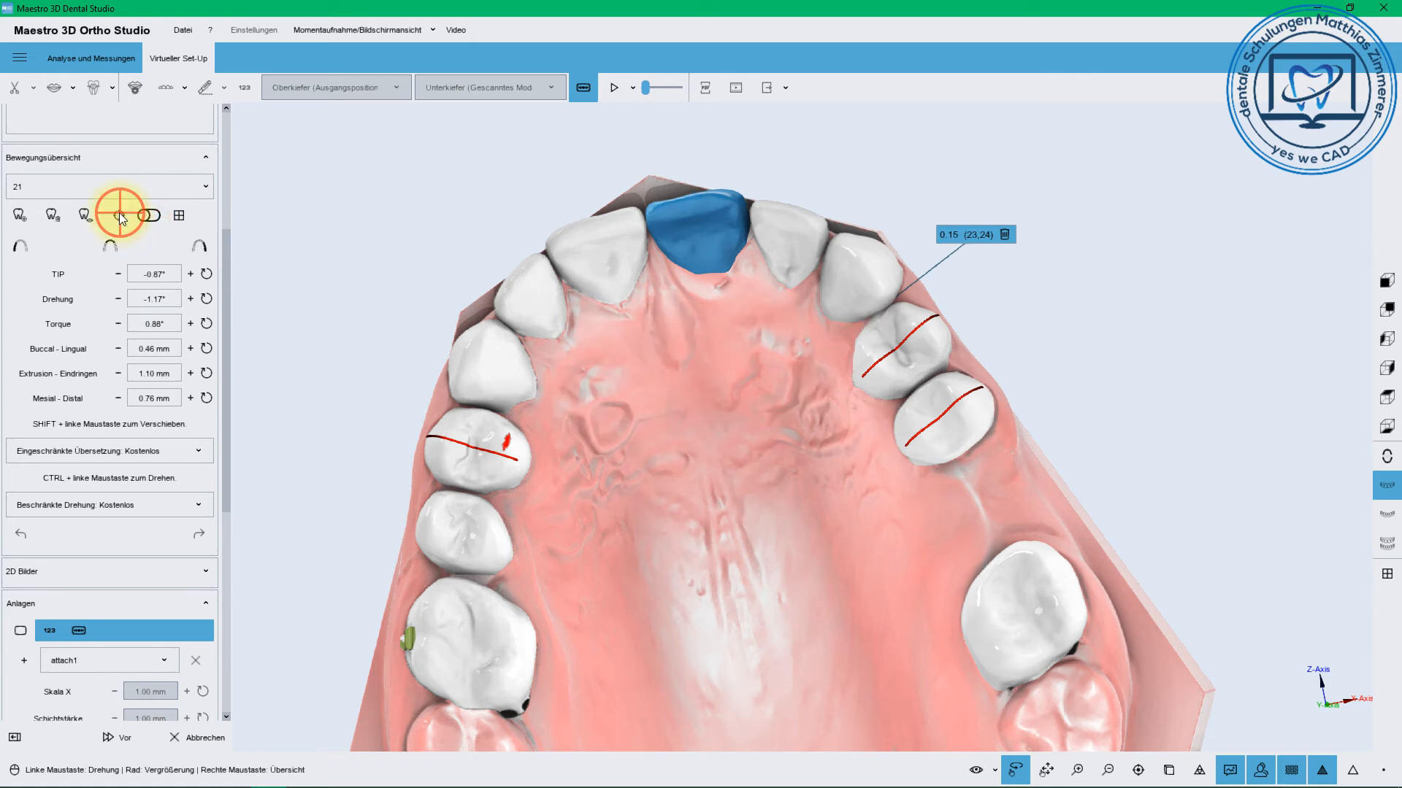
Examine tooth 21's movement values in the table of the Bewegungsübersicht and close the table
click(178, 216)
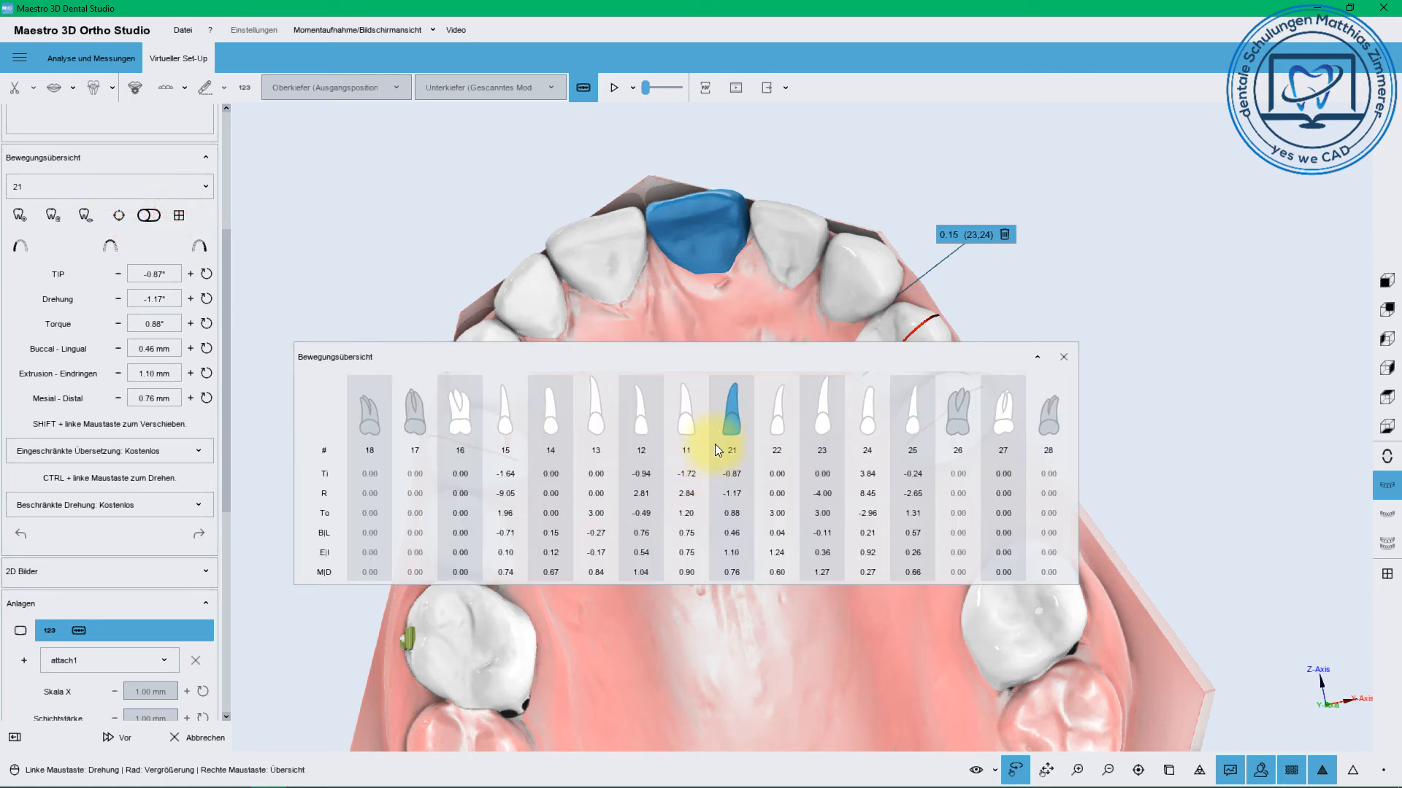
click(729, 422)
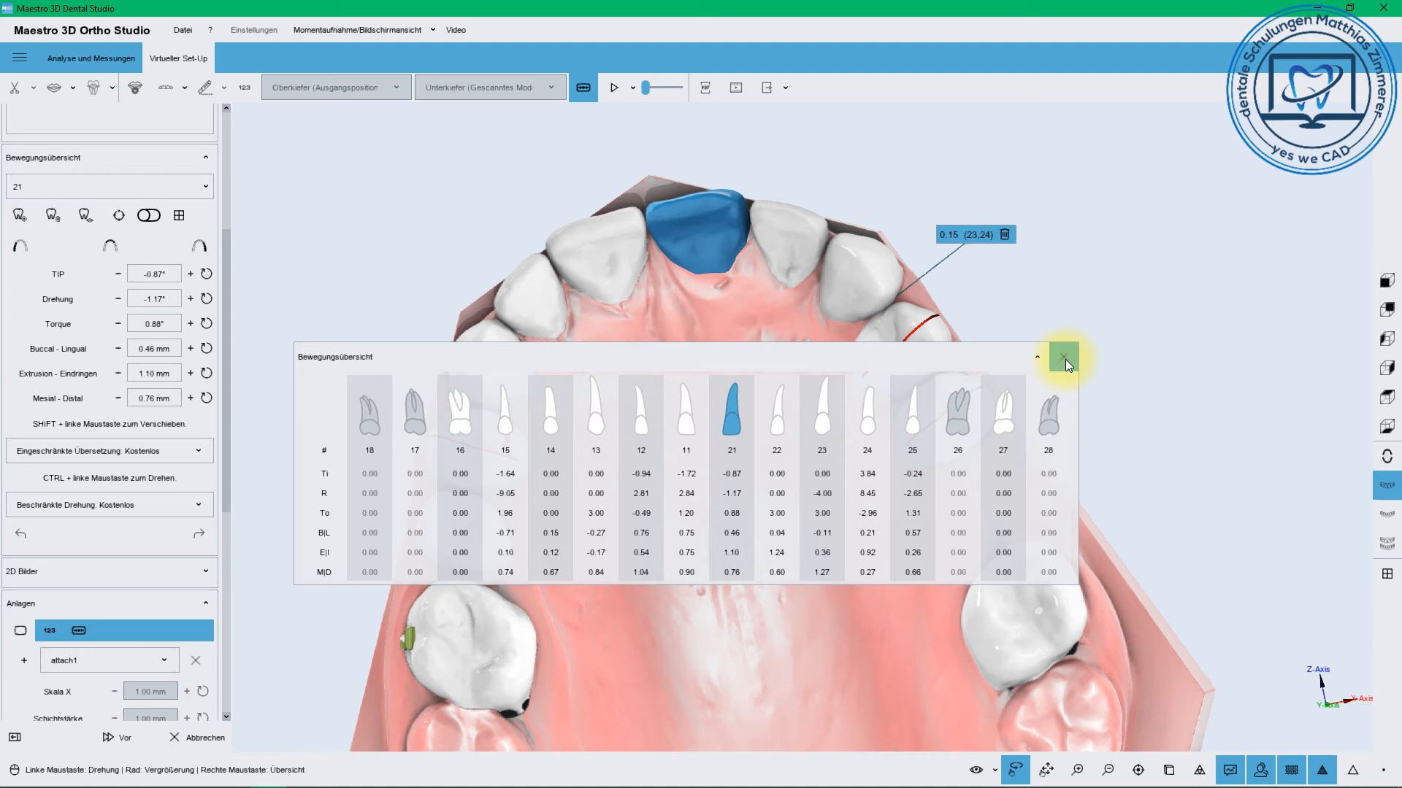
click(734, 474)
click(734, 451)
click(734, 492)
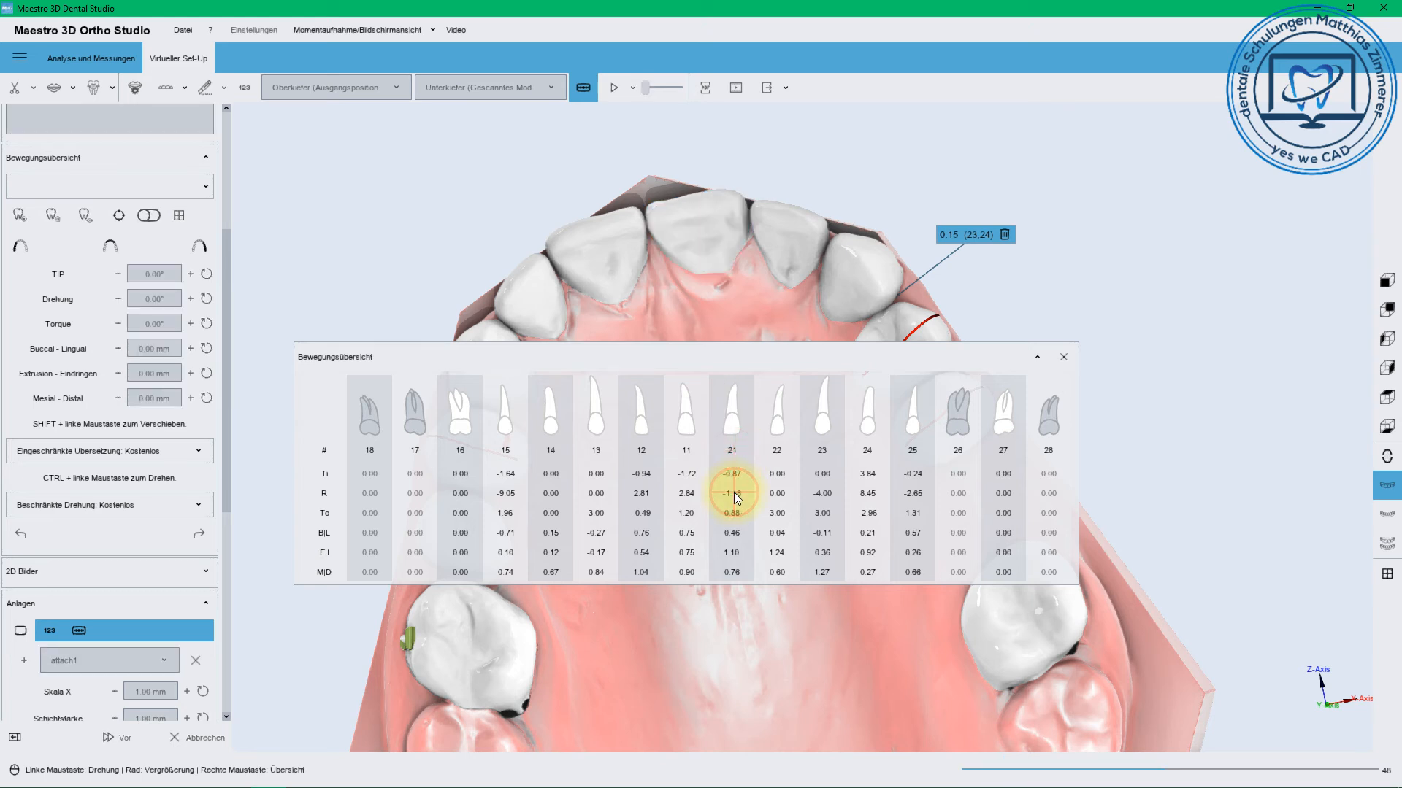
click(734, 516)
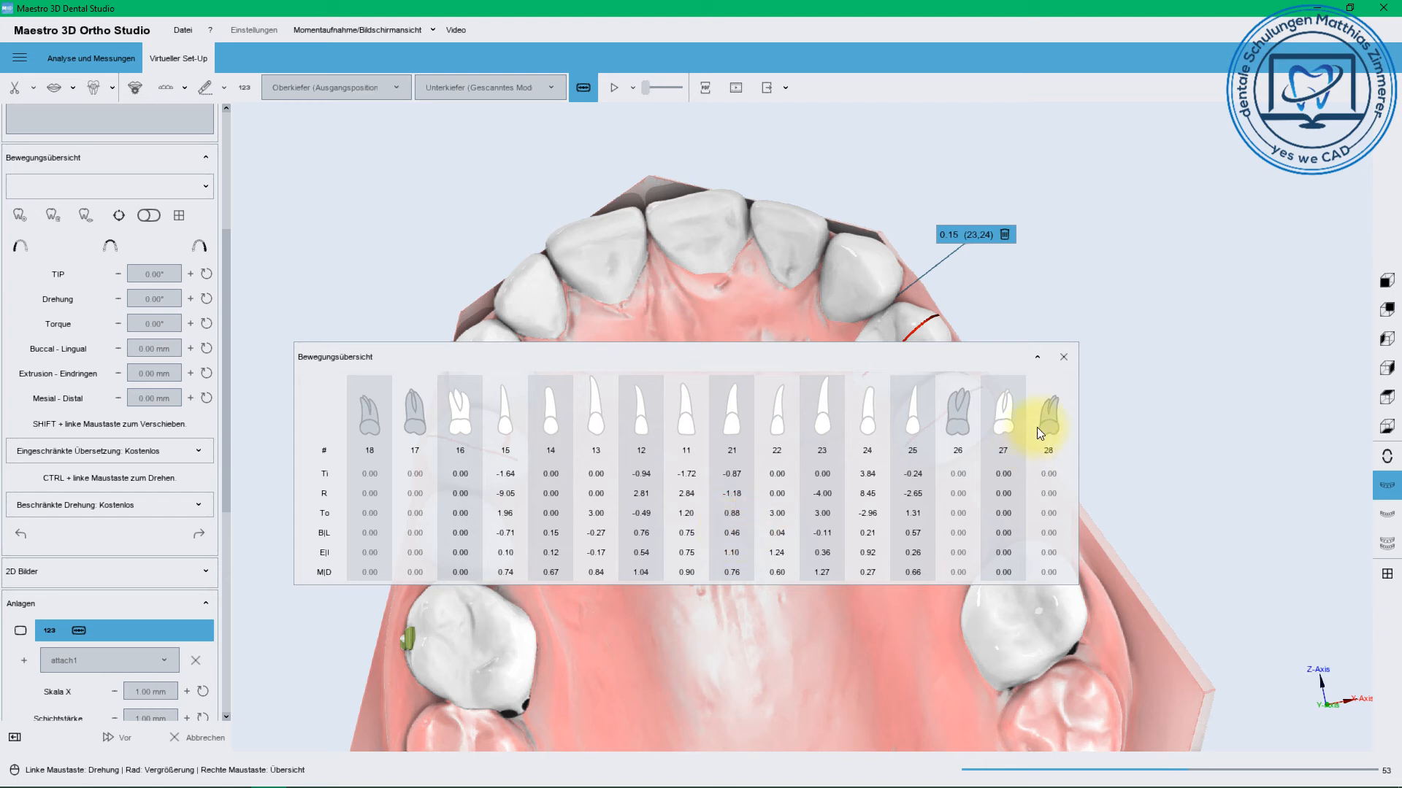
click(1063, 357)
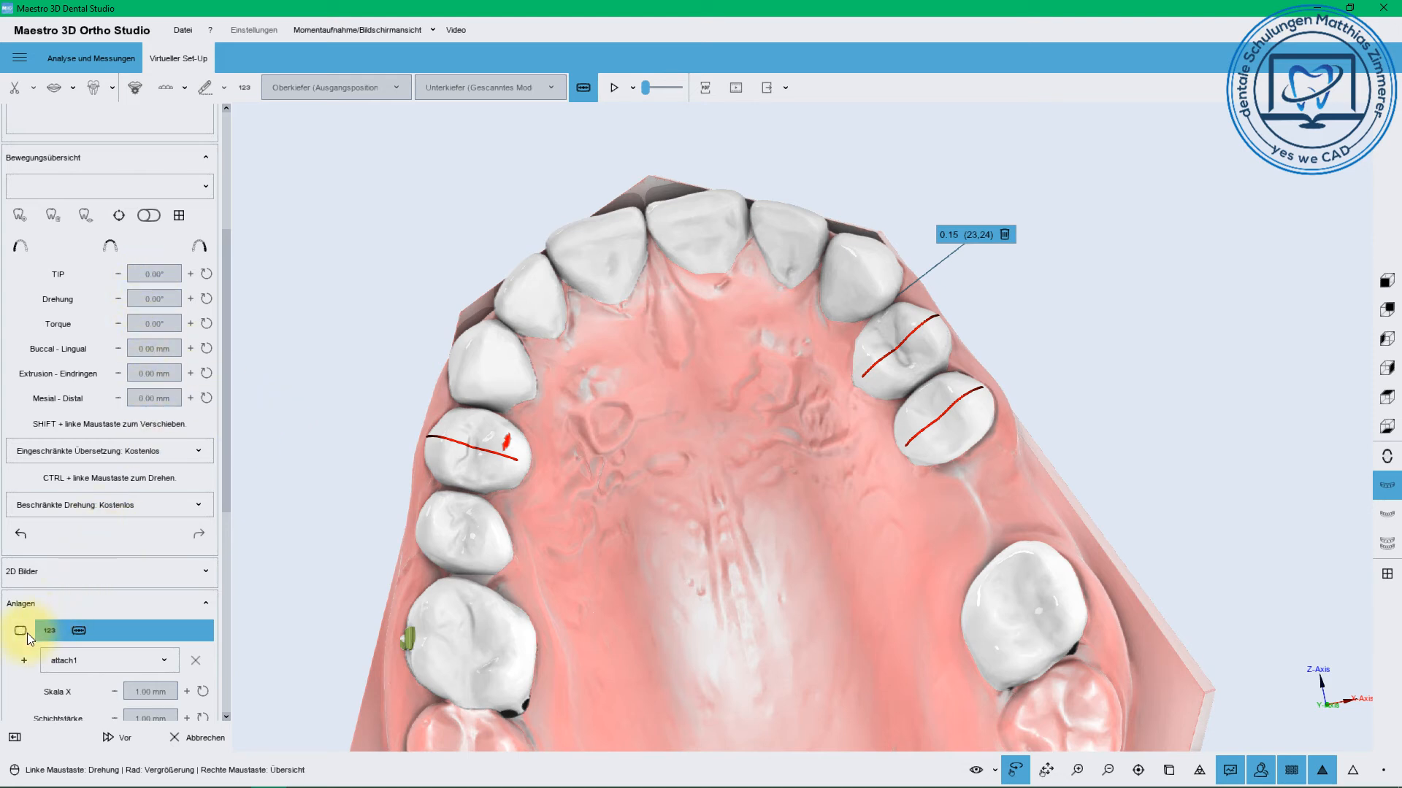
Place an Optimized Root Control attachment on the labial surface of tooth 11
click(80, 661)
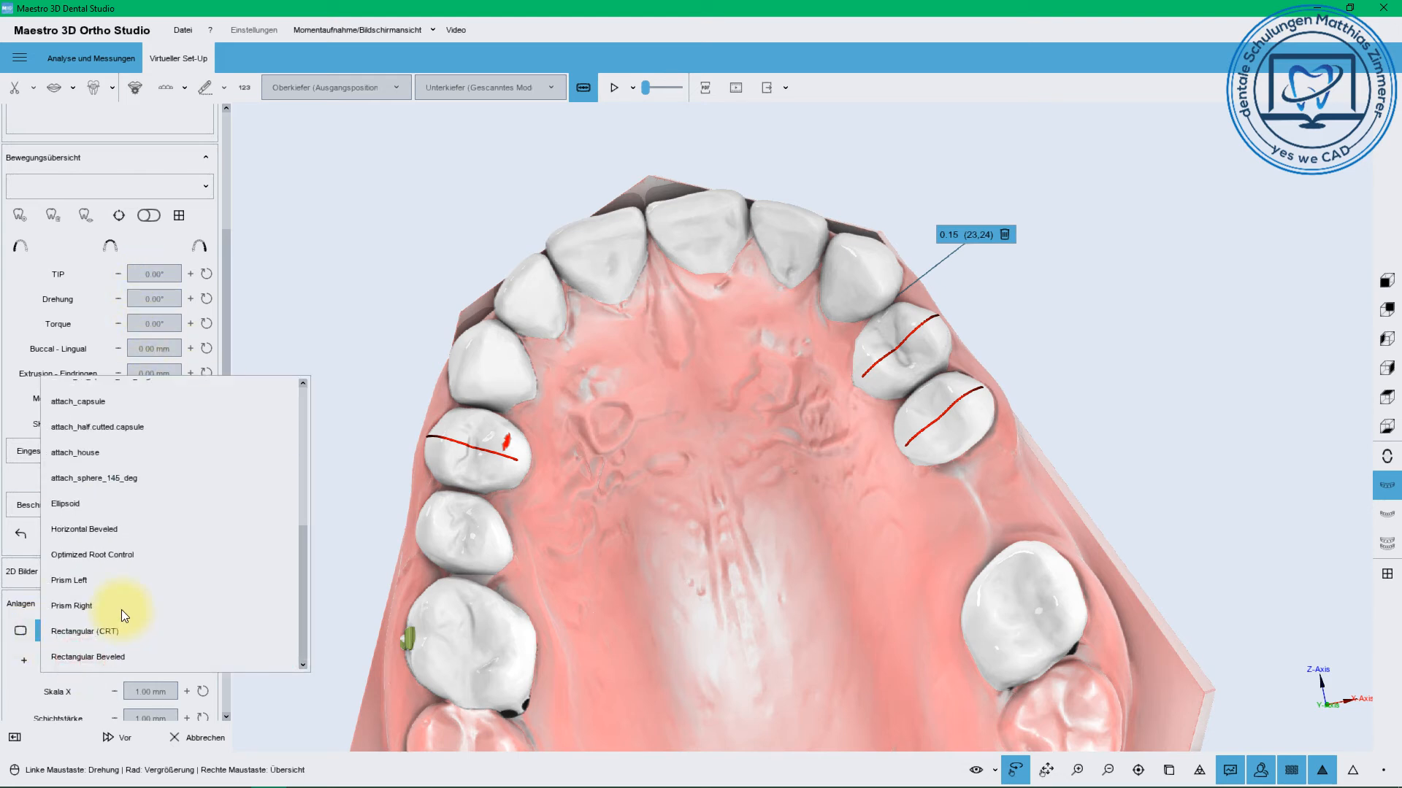
click(117, 555)
drag(608, 312, 656, 598)
click(655, 599)
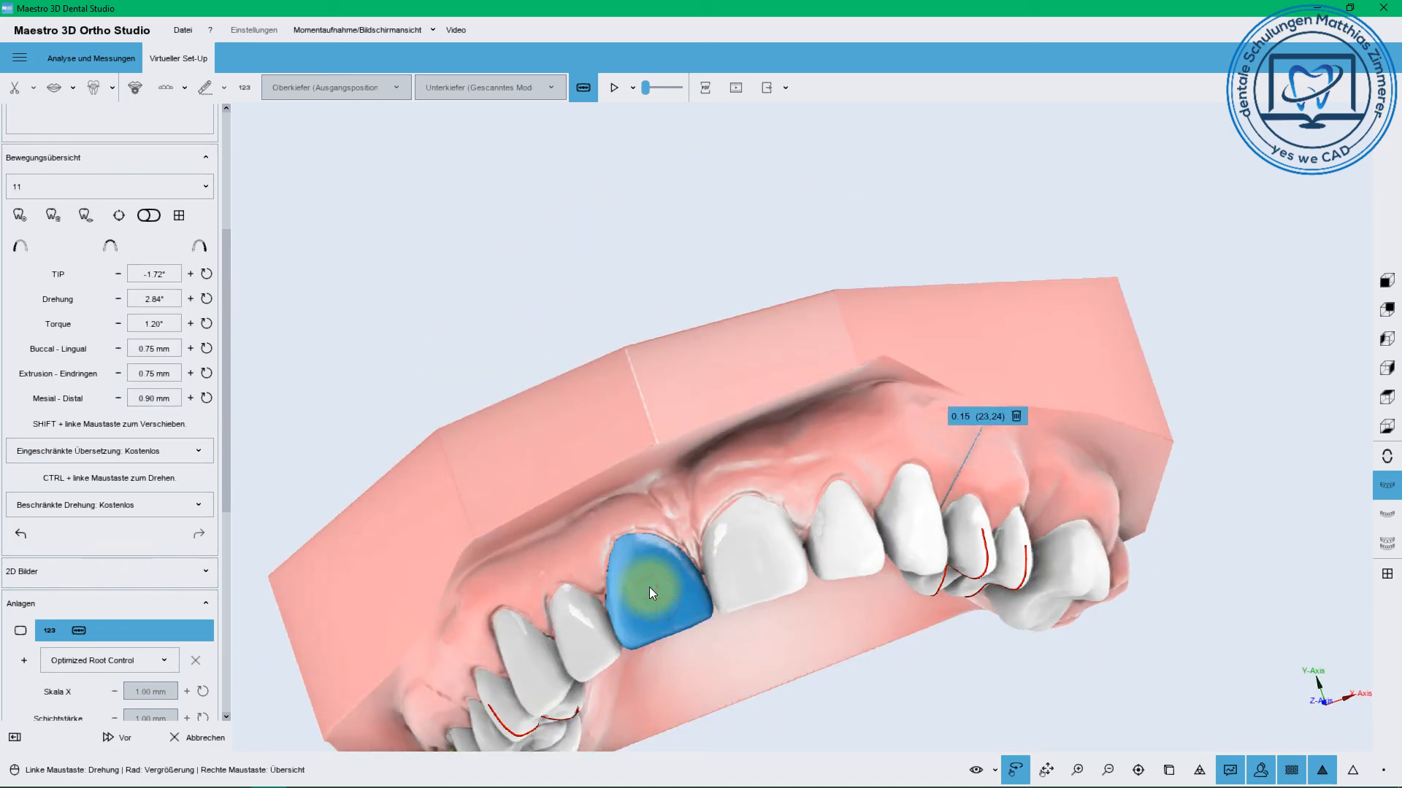
click(24, 660)
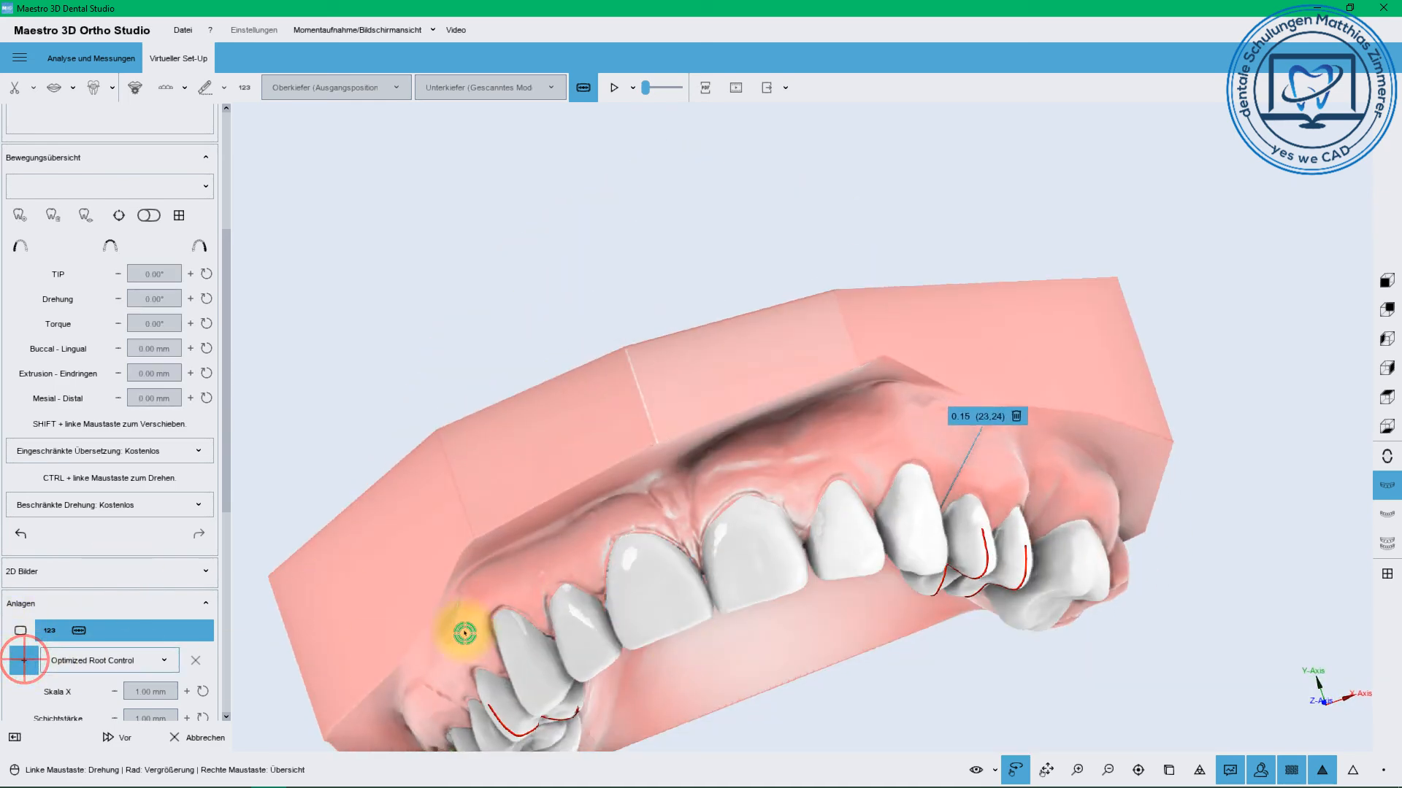
click(640, 597)
drag(537, 534, 788, 300)
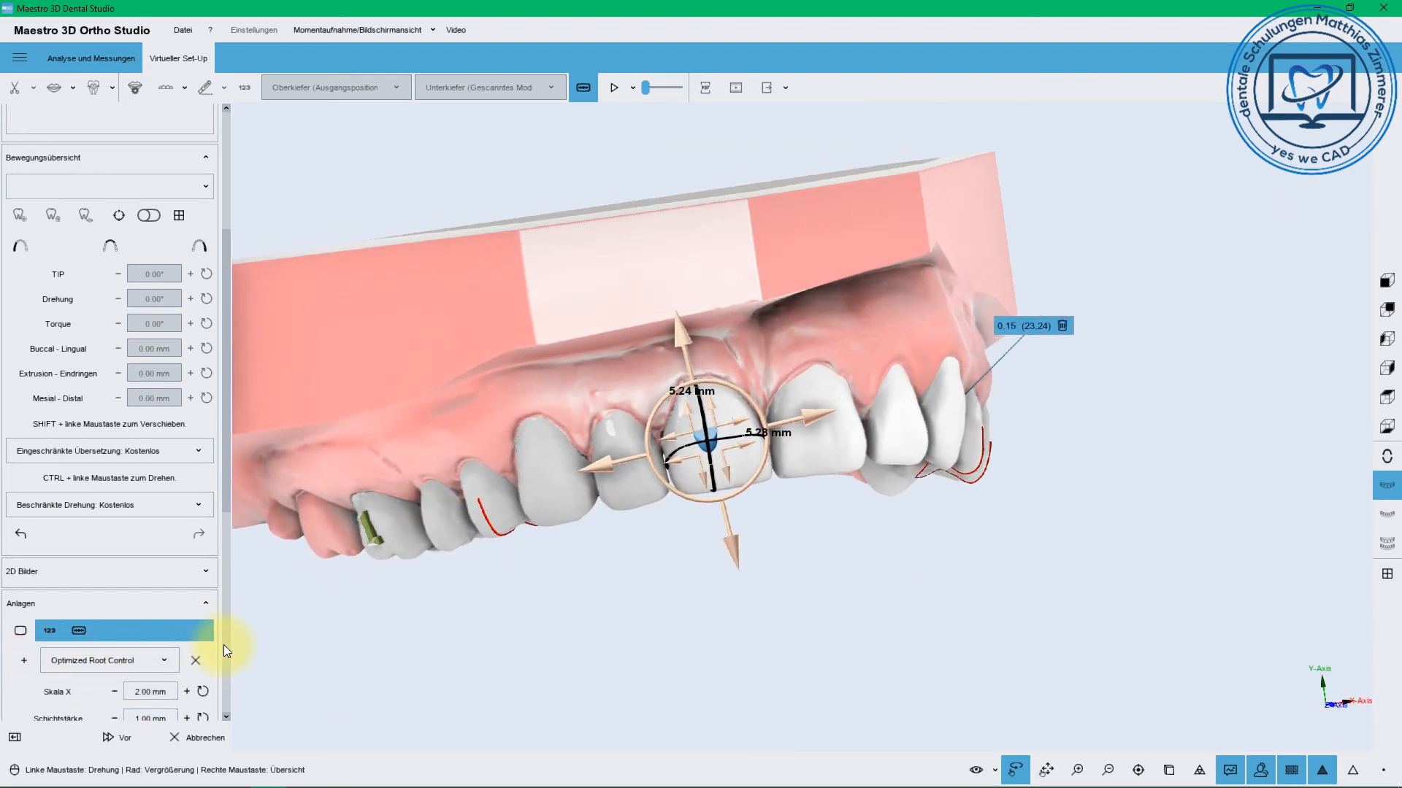
Enlarge tooth 11's attachment to Skala X 2.93 mm and Skala Z 3.30 mm and shift it slightly towards the incisal edge
scroll(226, 625, down, 5)
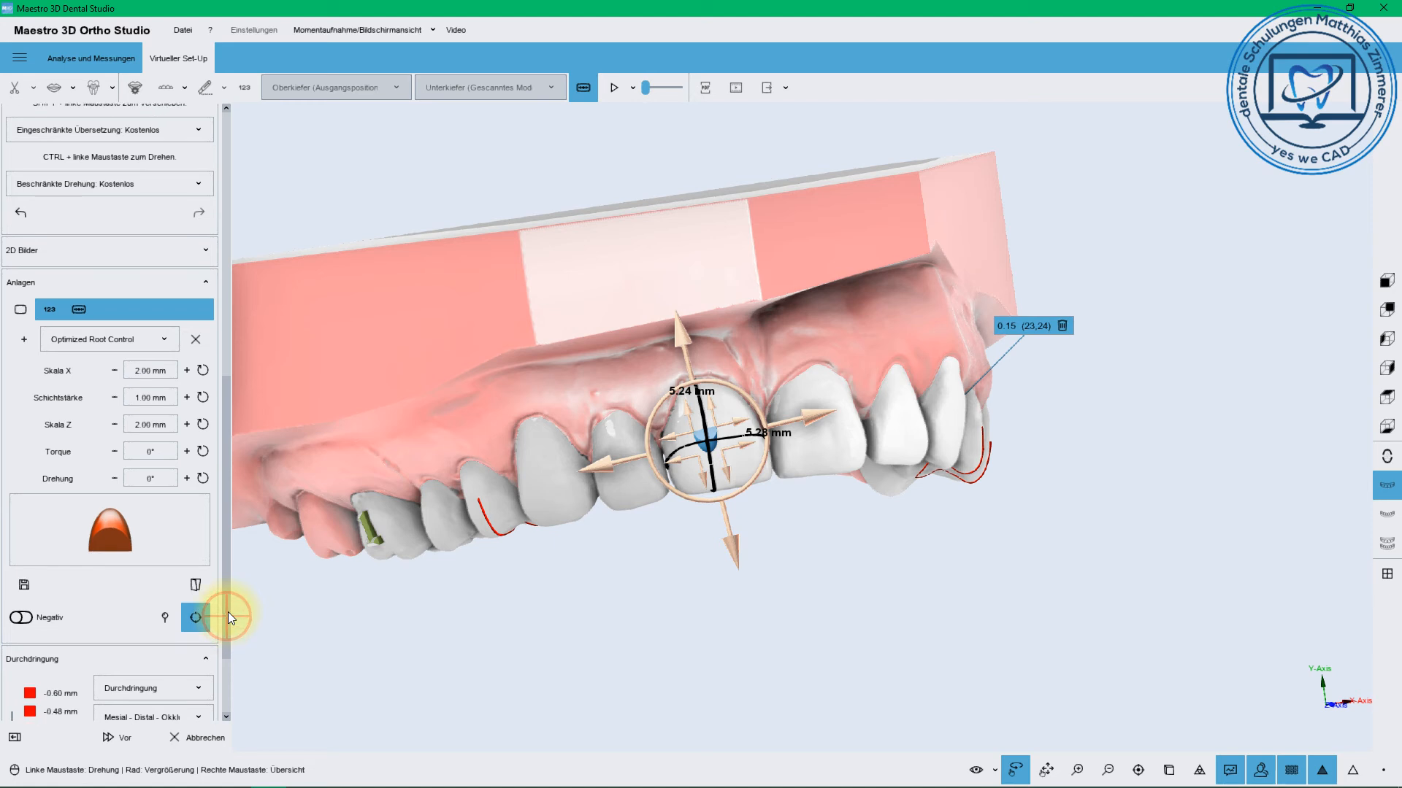
click(195, 587)
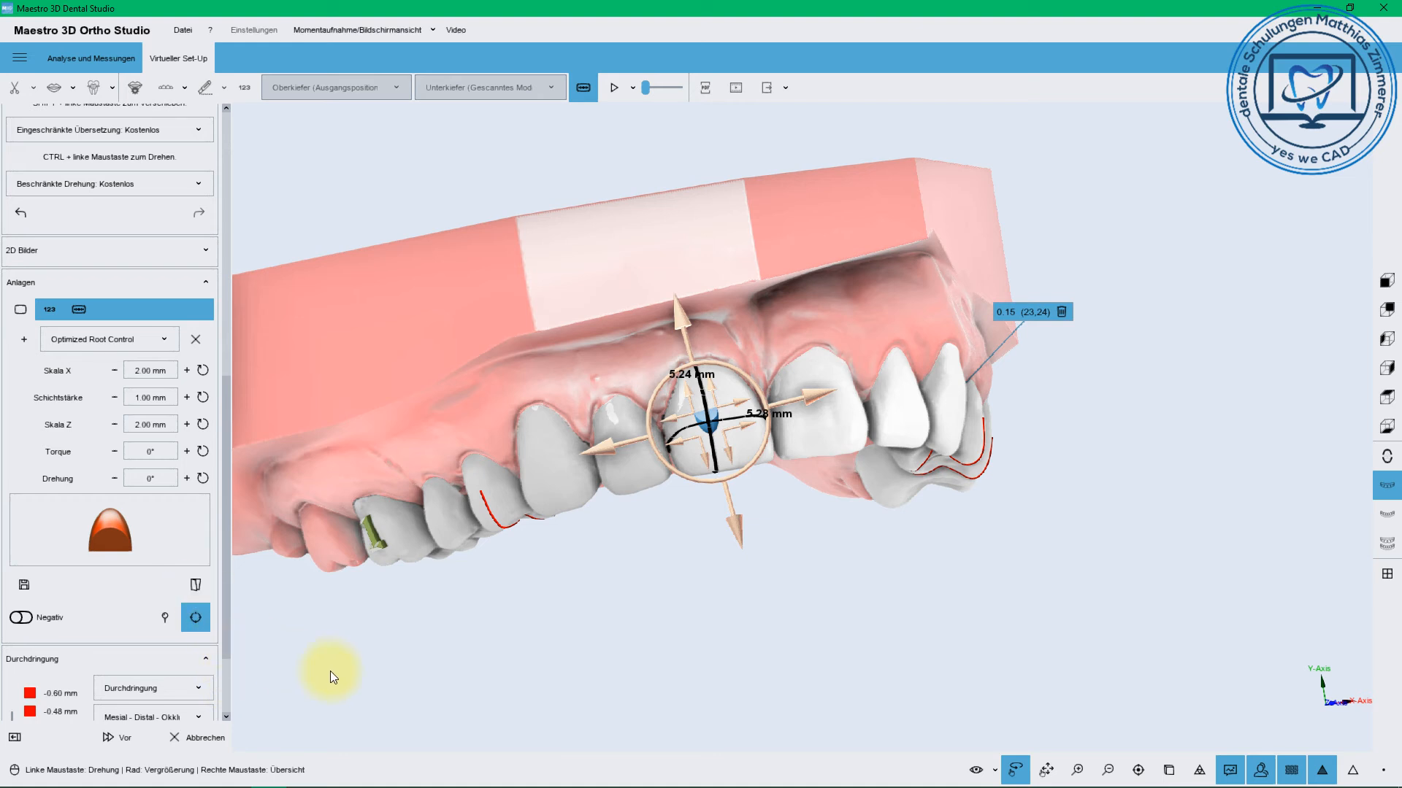
drag(470, 586, 579, 521)
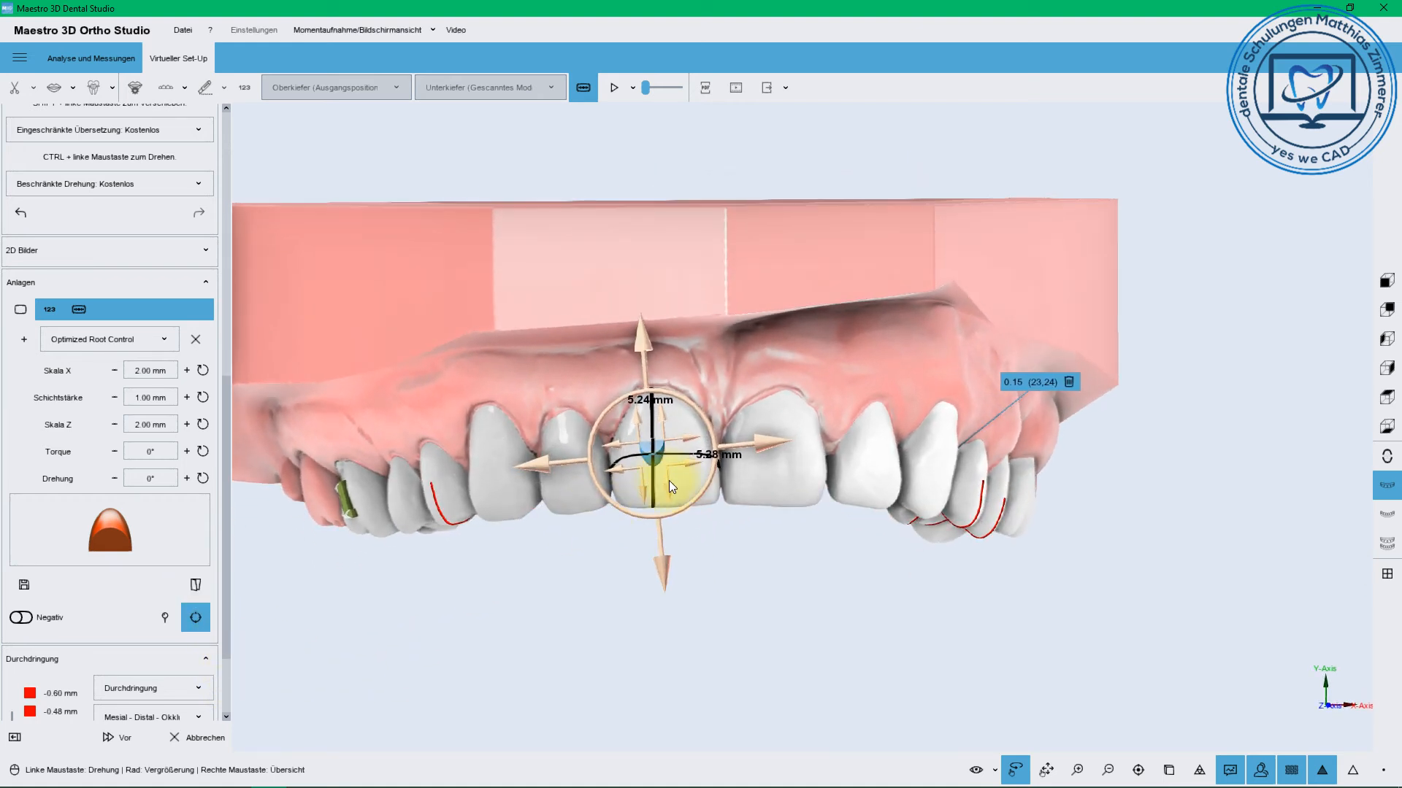
click(668, 488)
drag(668, 488, 688, 428)
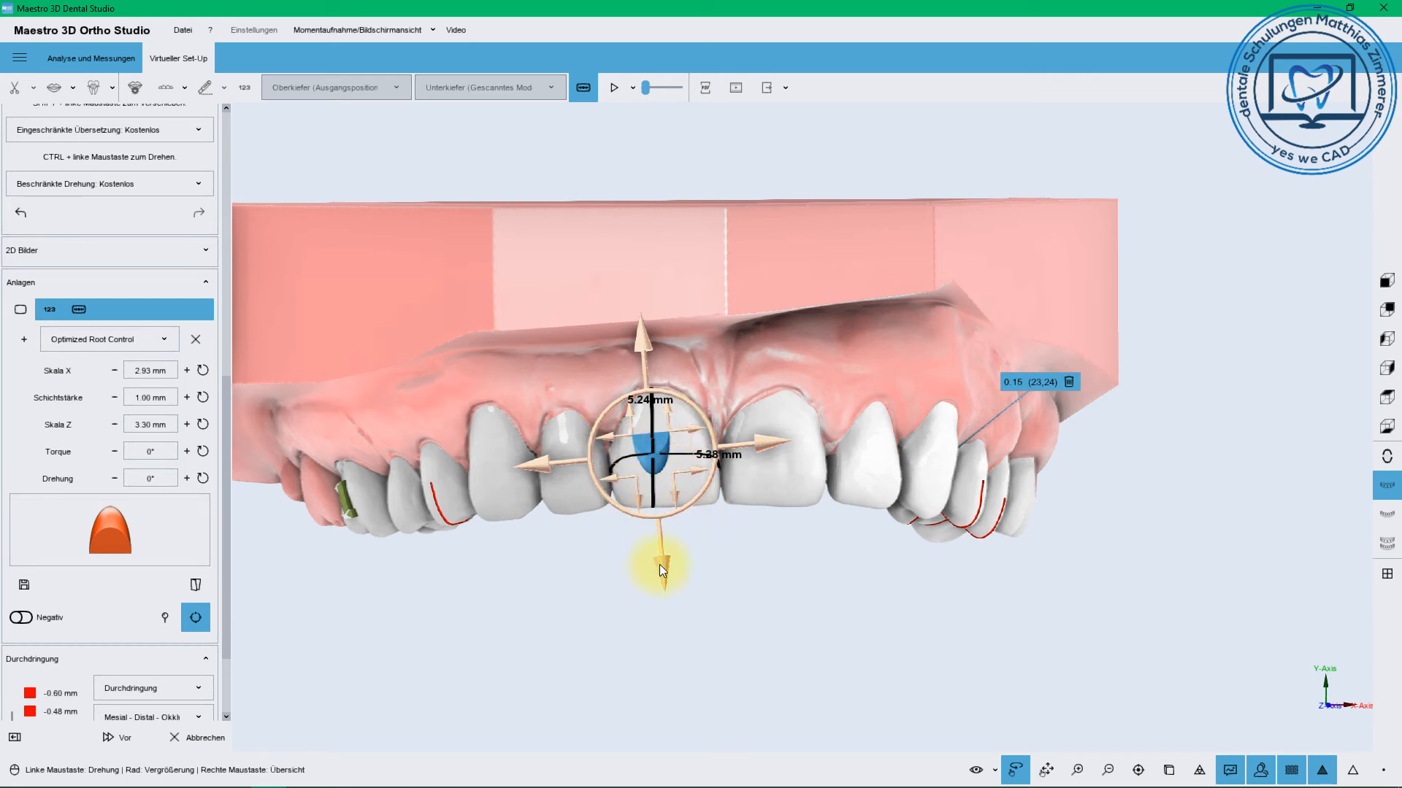
drag(659, 565, 660, 569)
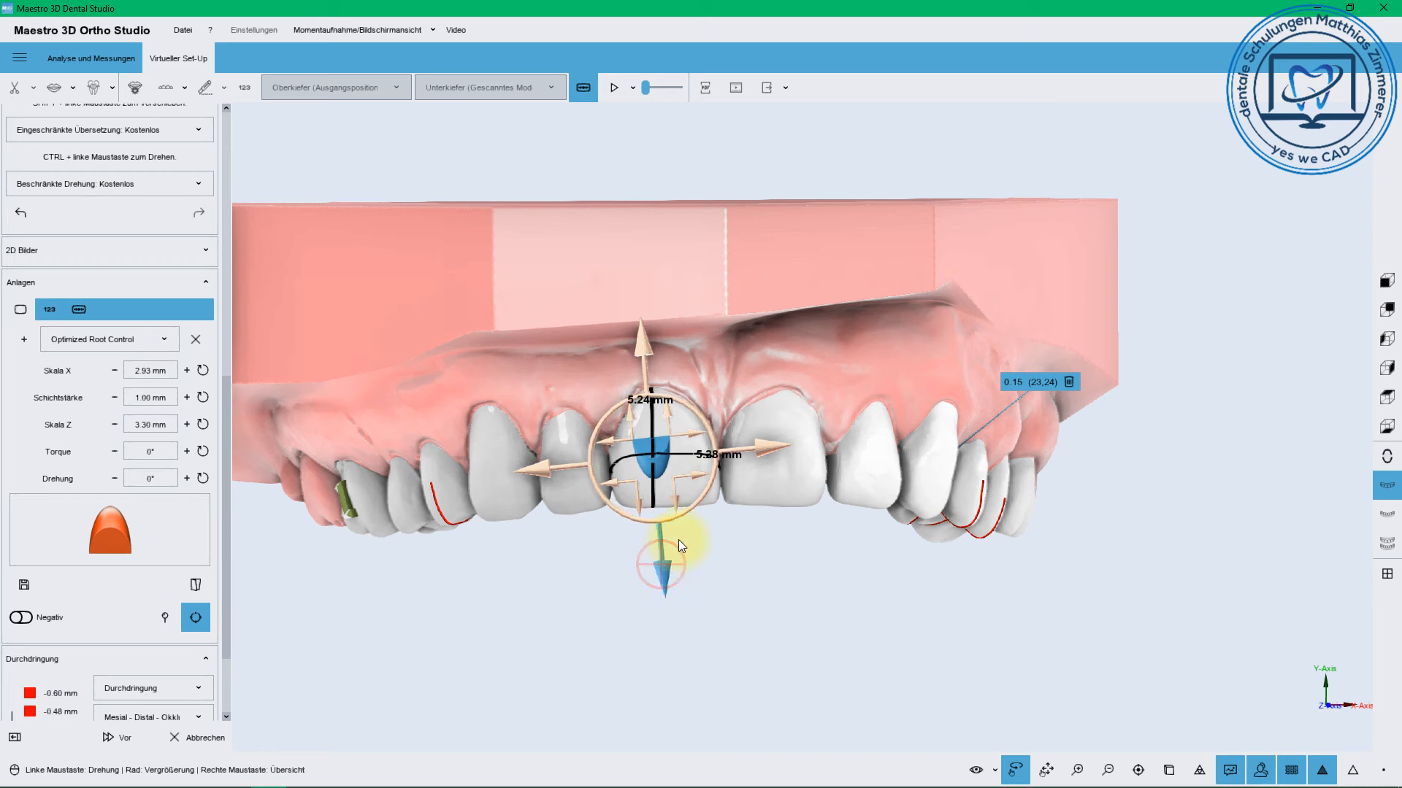
Try a torque on tooth 11's attachment, set it back to 0°, and place the attachment at the FA point
right_click(656, 457)
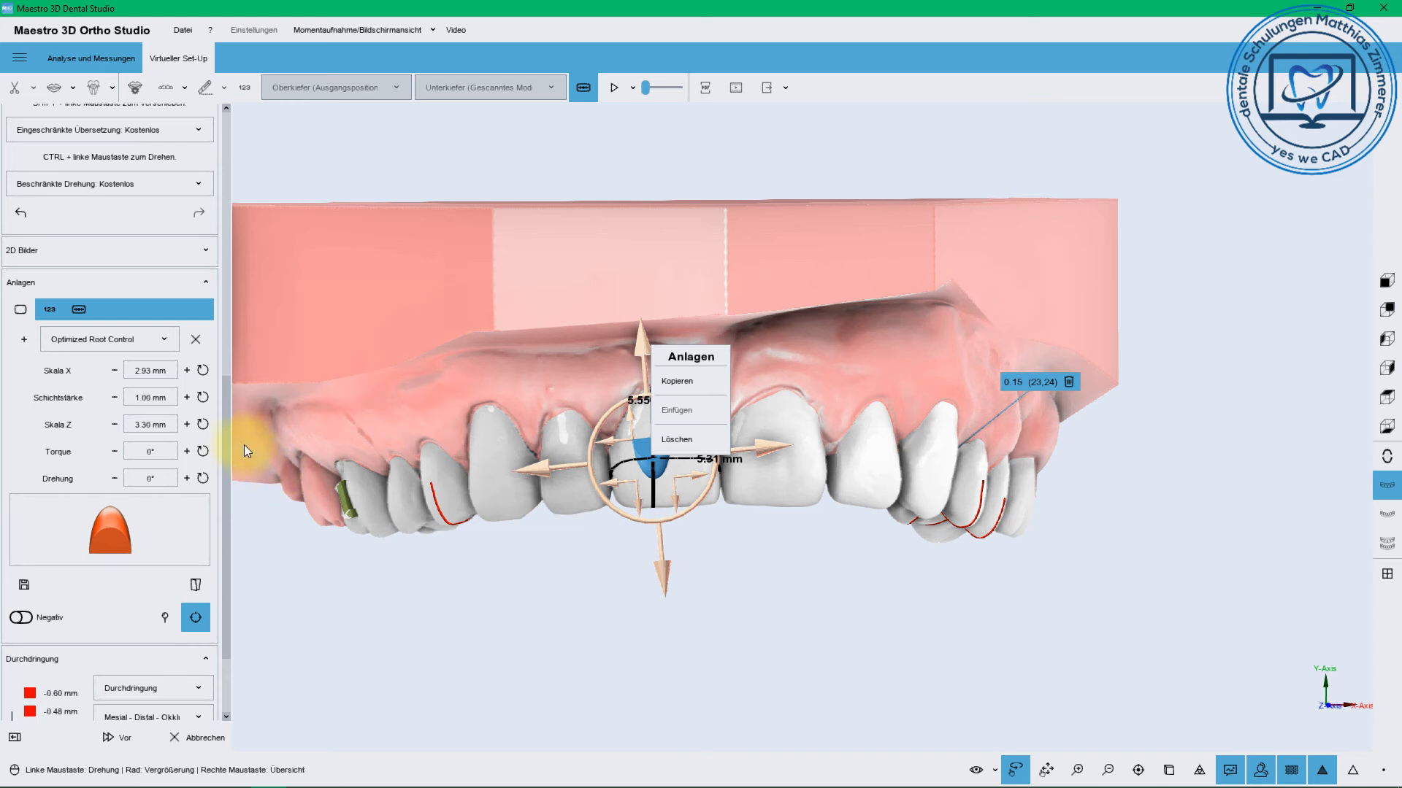
drag(228, 438, 226, 633)
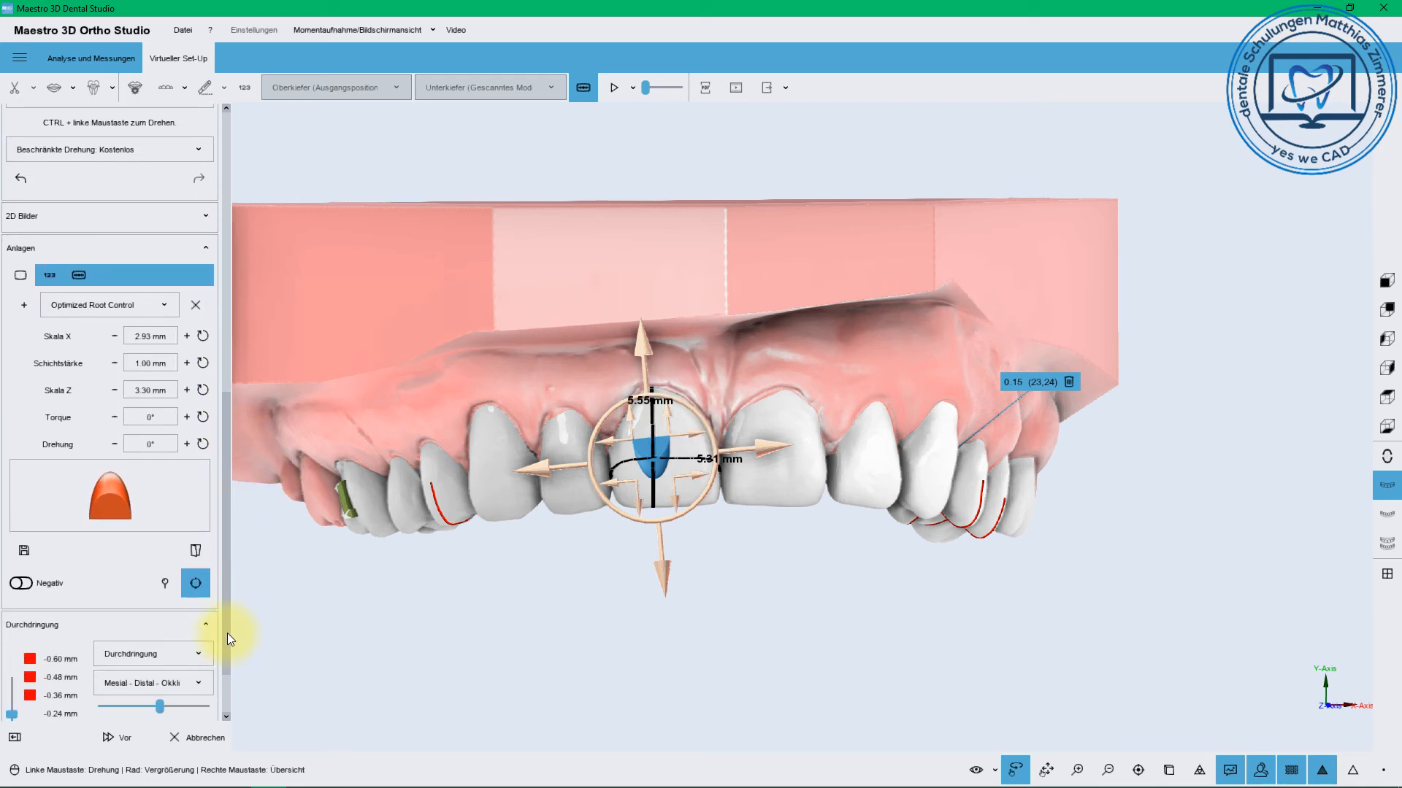
click(186, 417)
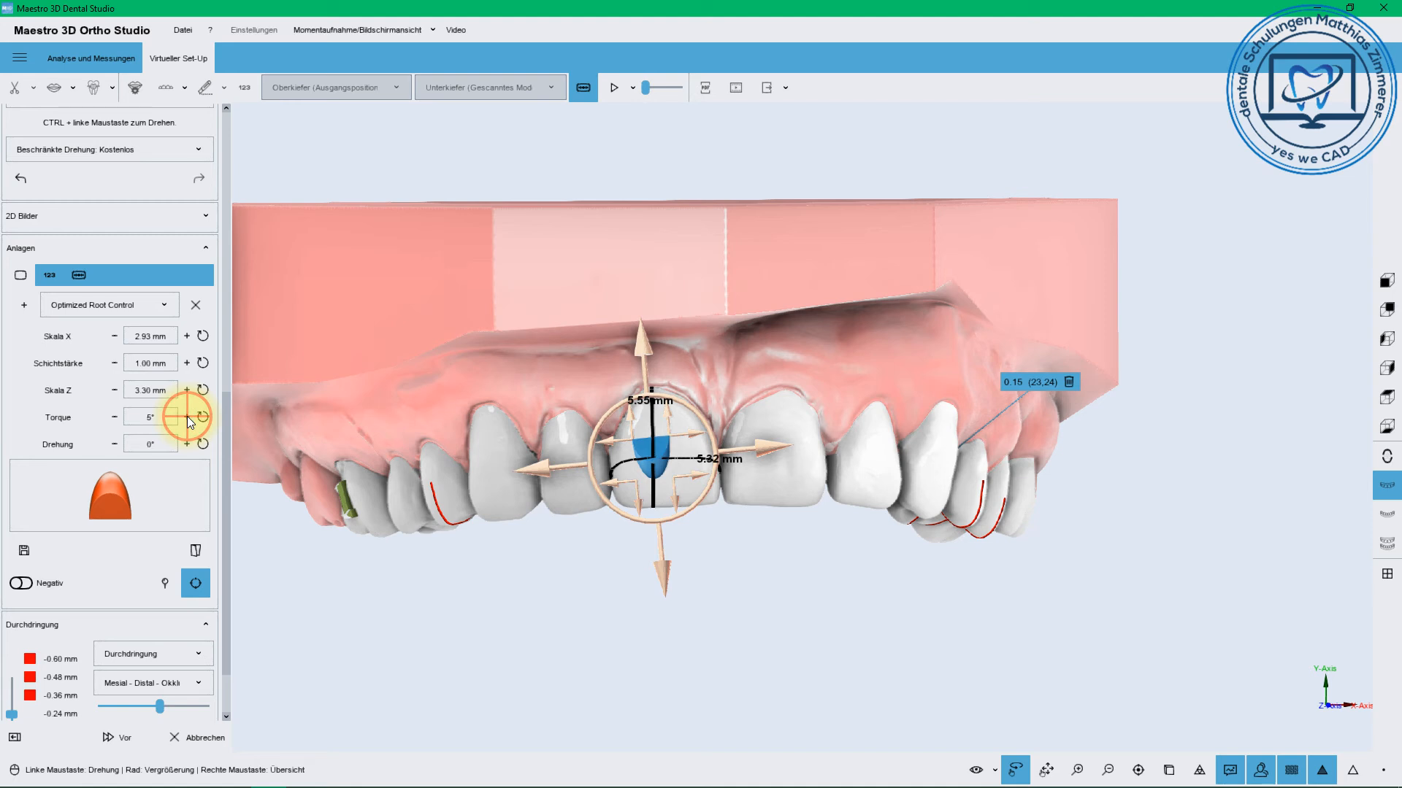
click(114, 417)
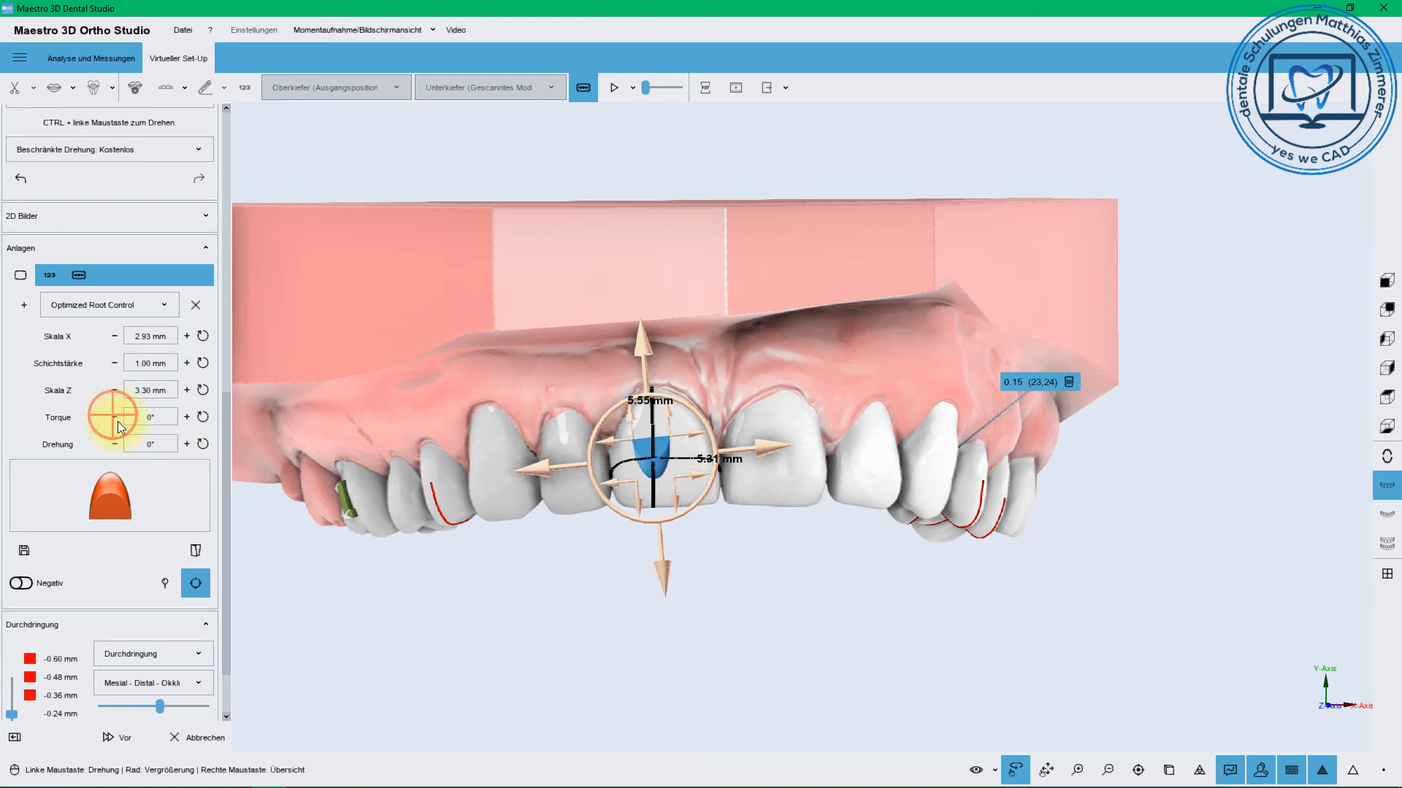
click(162, 581)
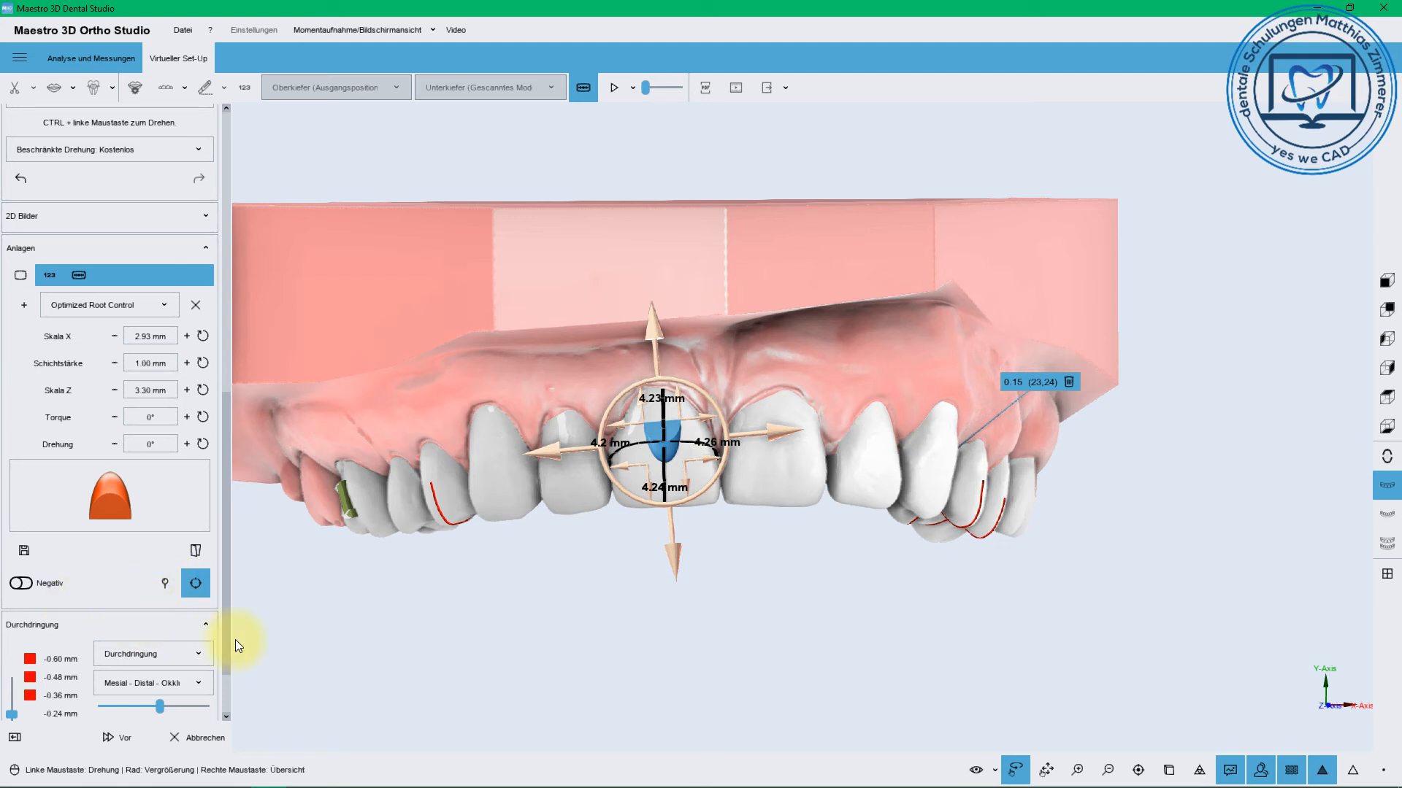
Copy tooth 11's attachment onto tooth 21, place it at the FA point, and toggle its manipulation instrument off and on
right_click(666, 438)
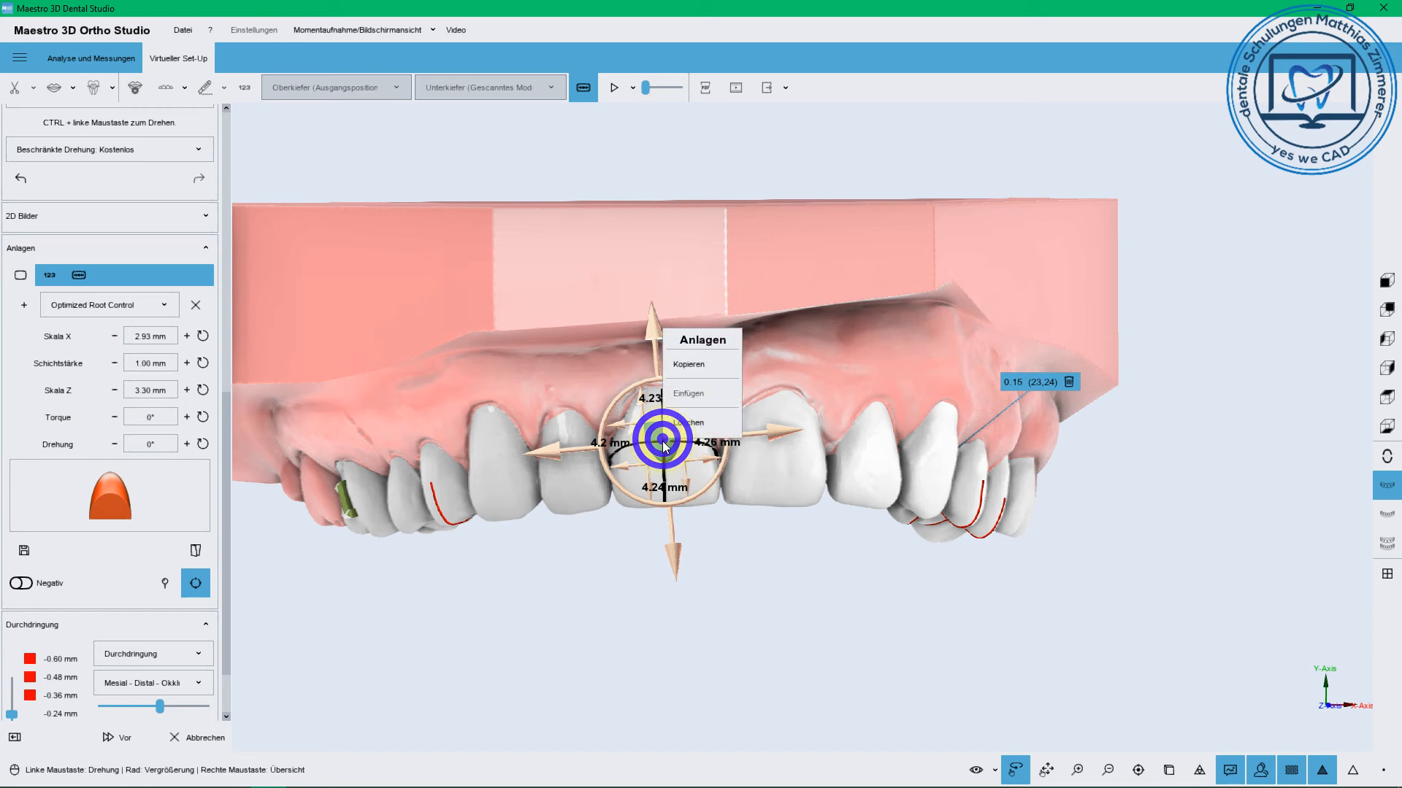
click(694, 364)
click(763, 459)
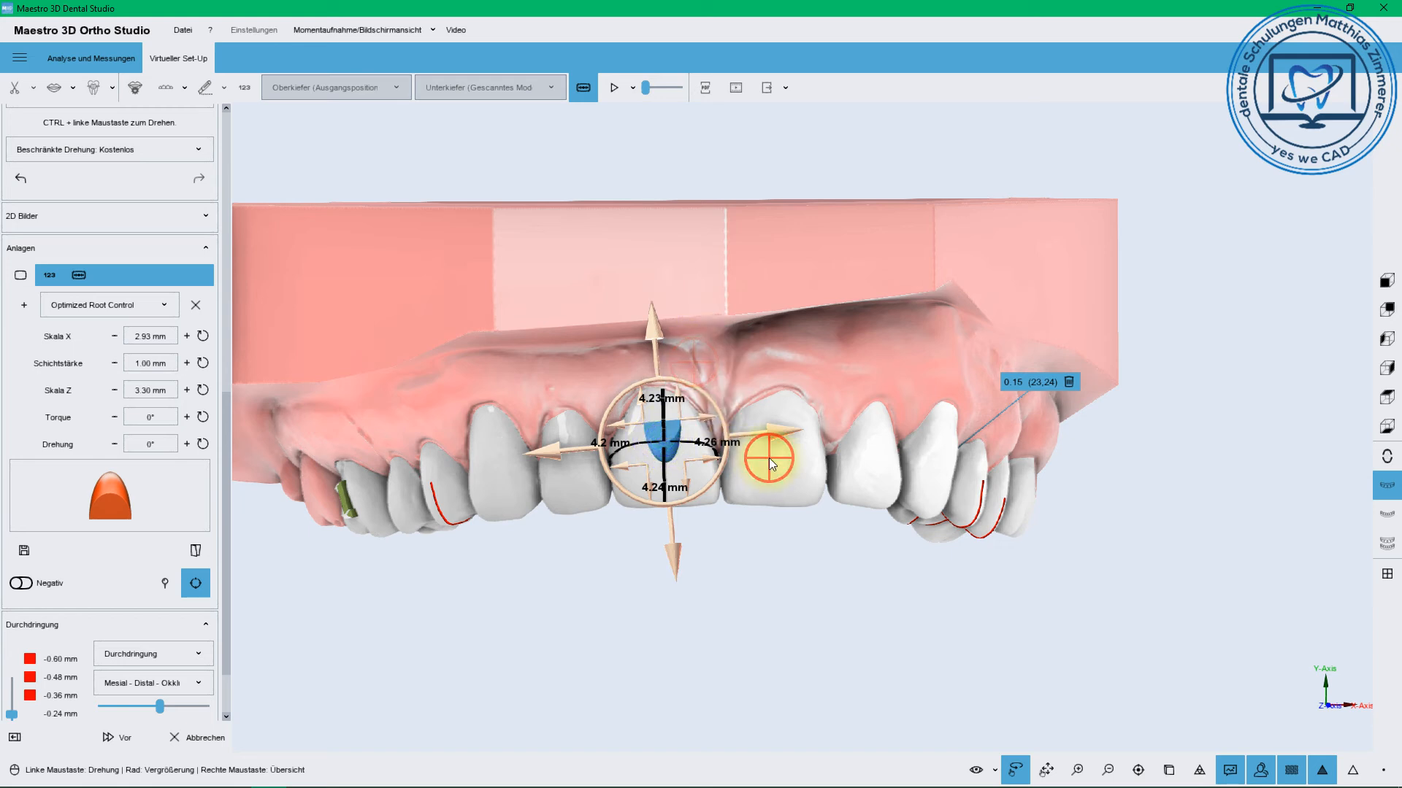
right_click(769, 458)
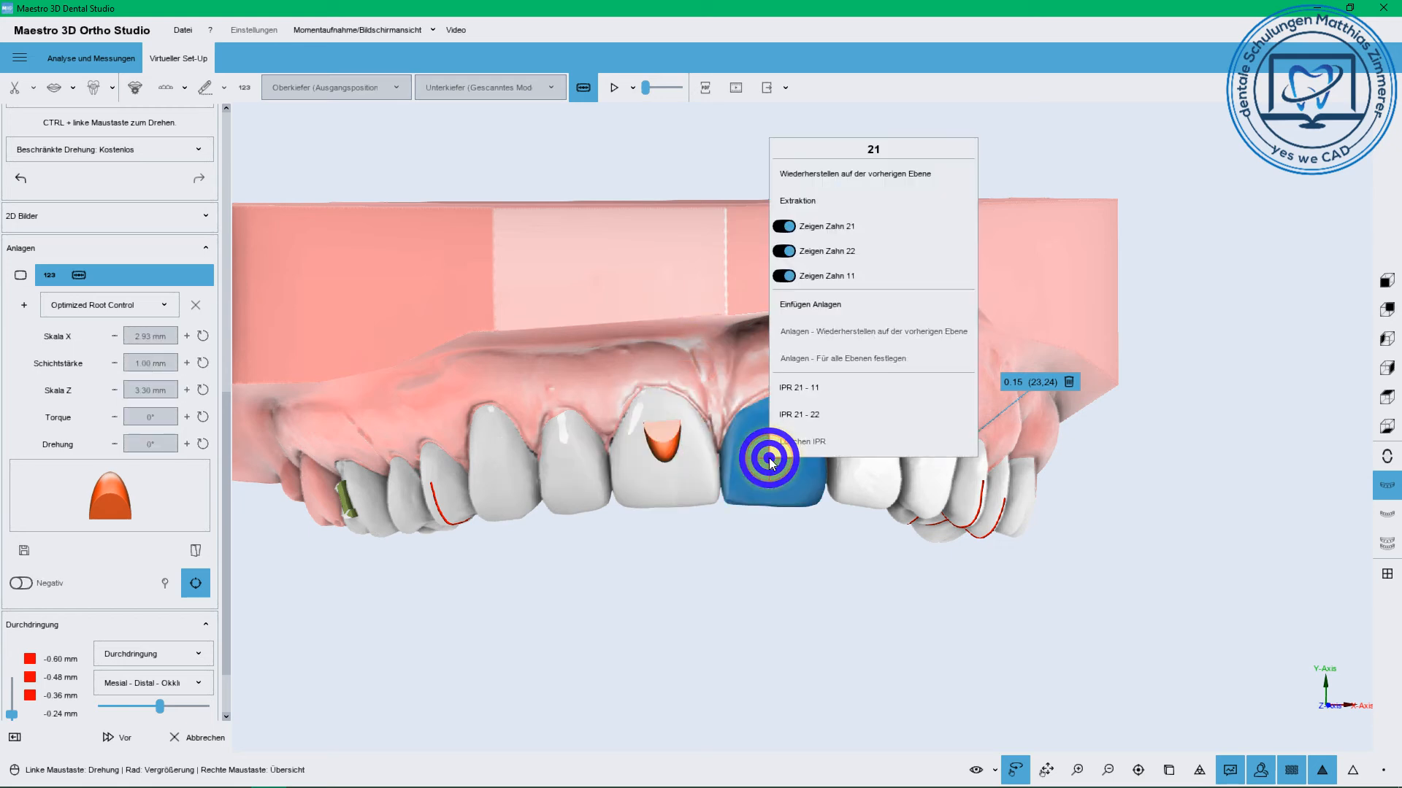
click(804, 305)
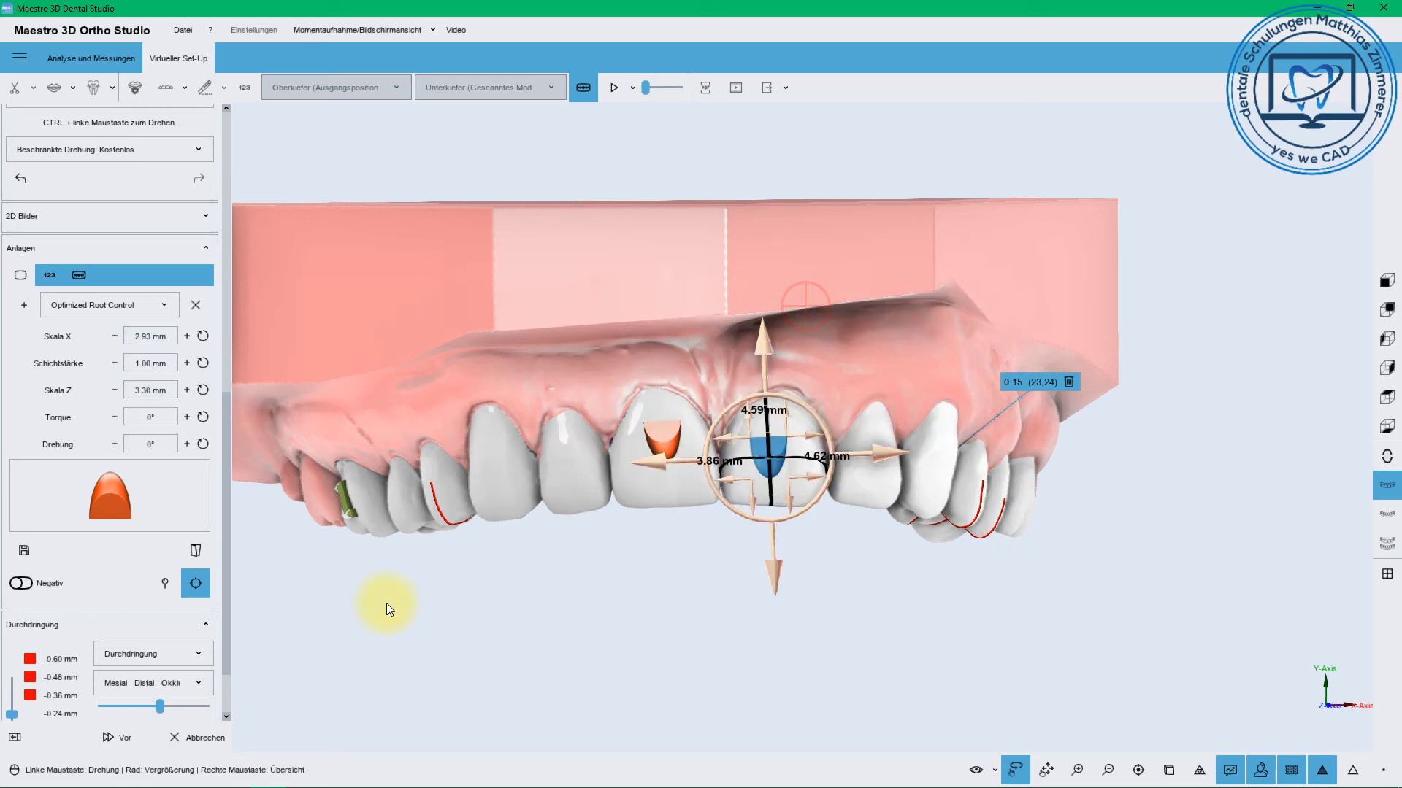
click(167, 585)
click(196, 586)
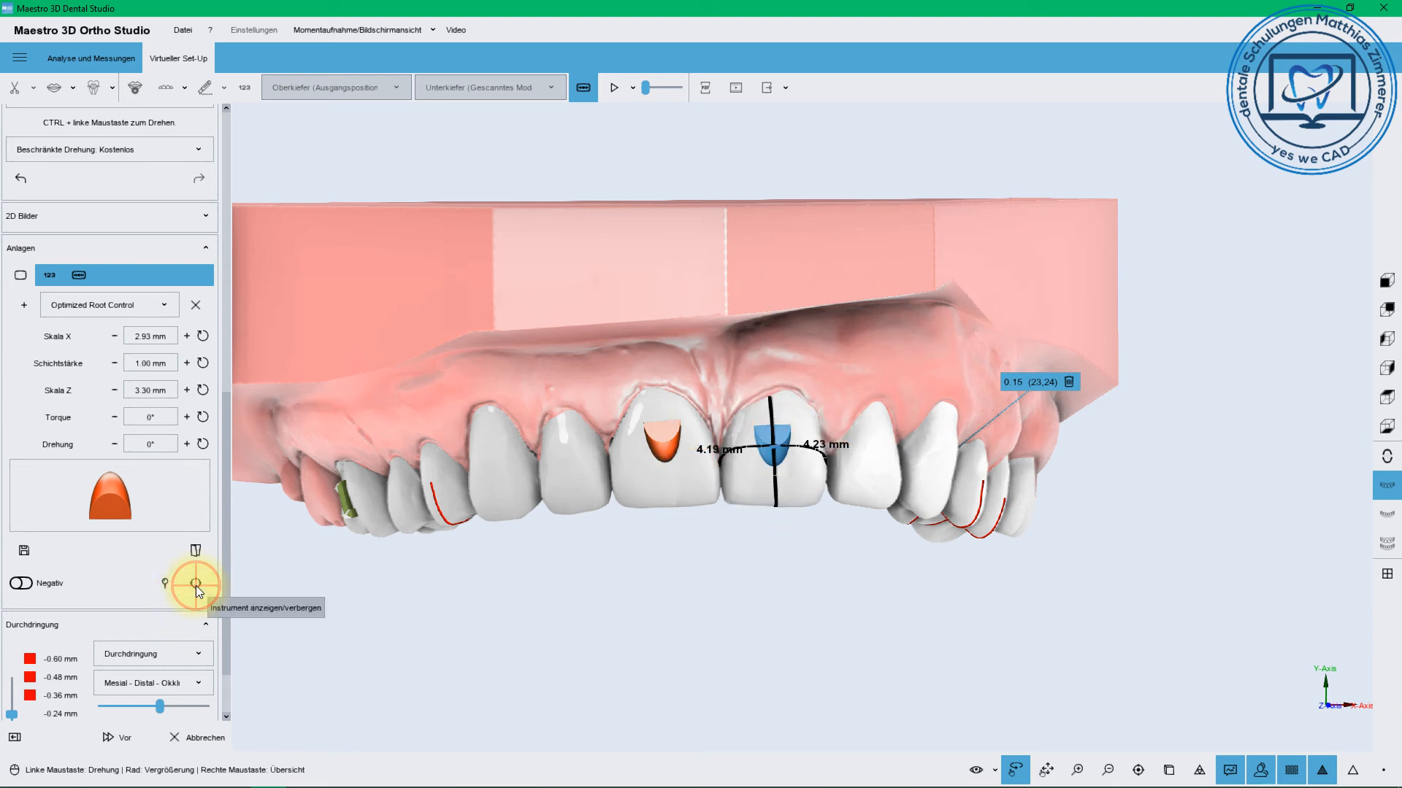
click(196, 586)
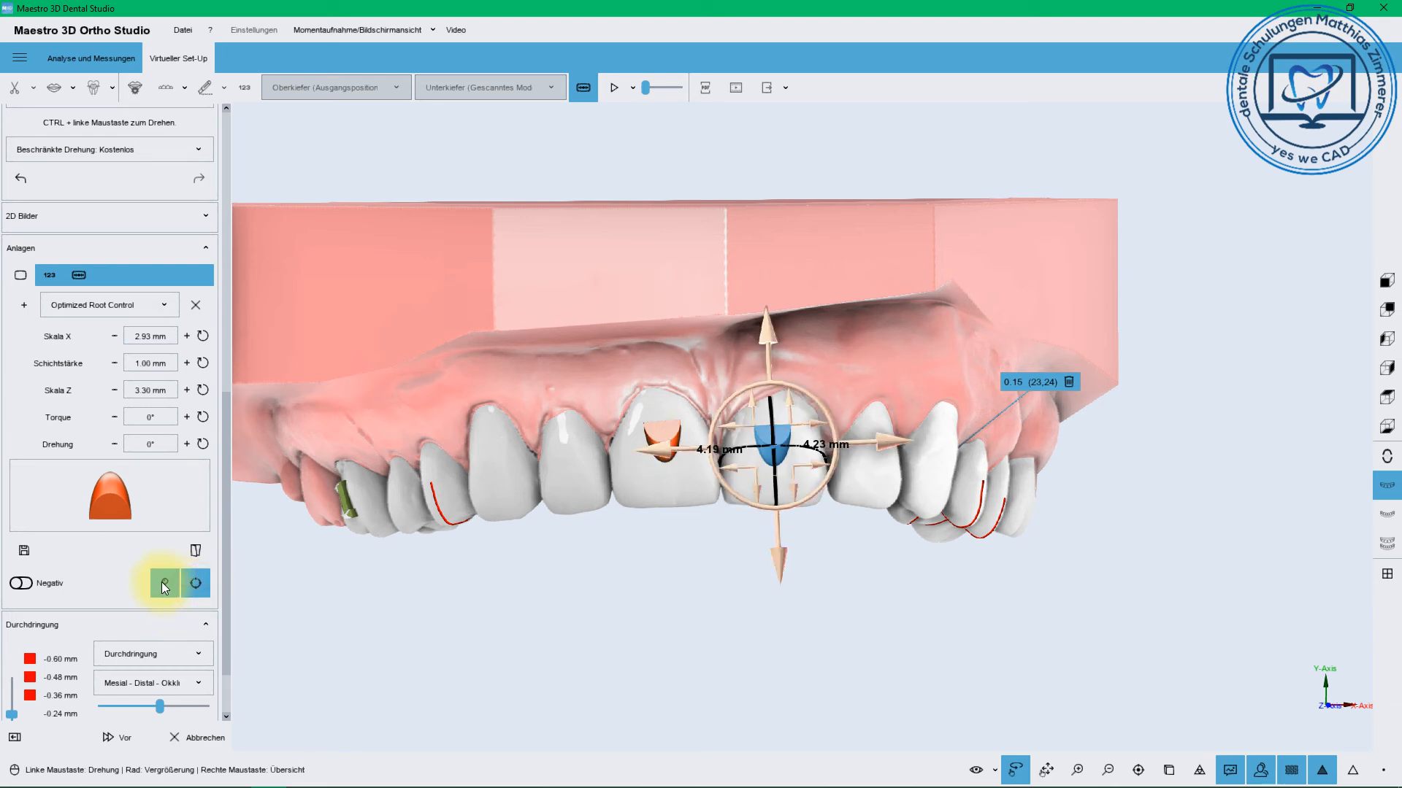
Paste the copied attachment onto tooth 22 and nudge it slightly along the tooth's vertical axis
click(873, 473)
right_click(873, 473)
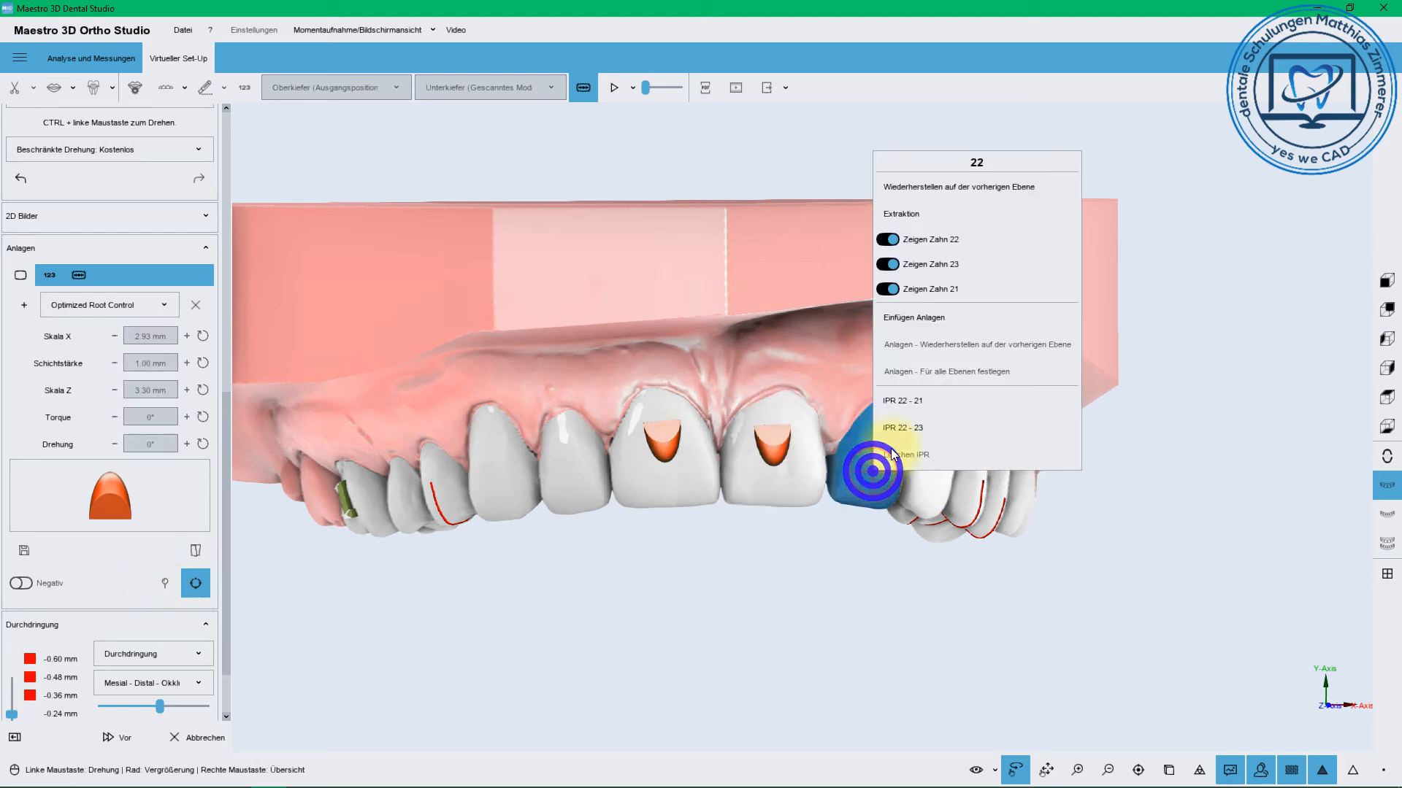
click(928, 322)
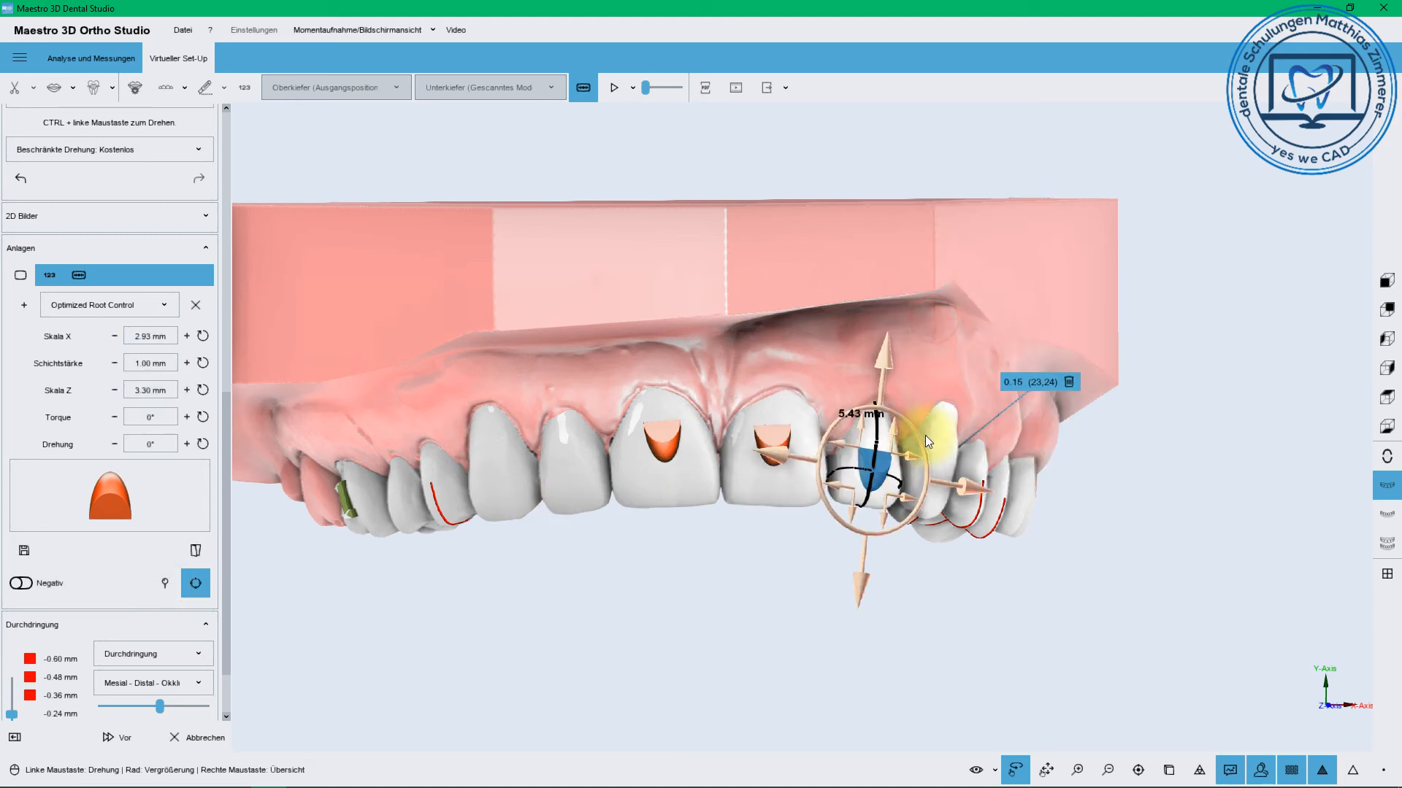
mouse_move(885, 365)
mouse_down()
mouse_move(883, 336)
mouse_move(886, 368)
mouse_up()
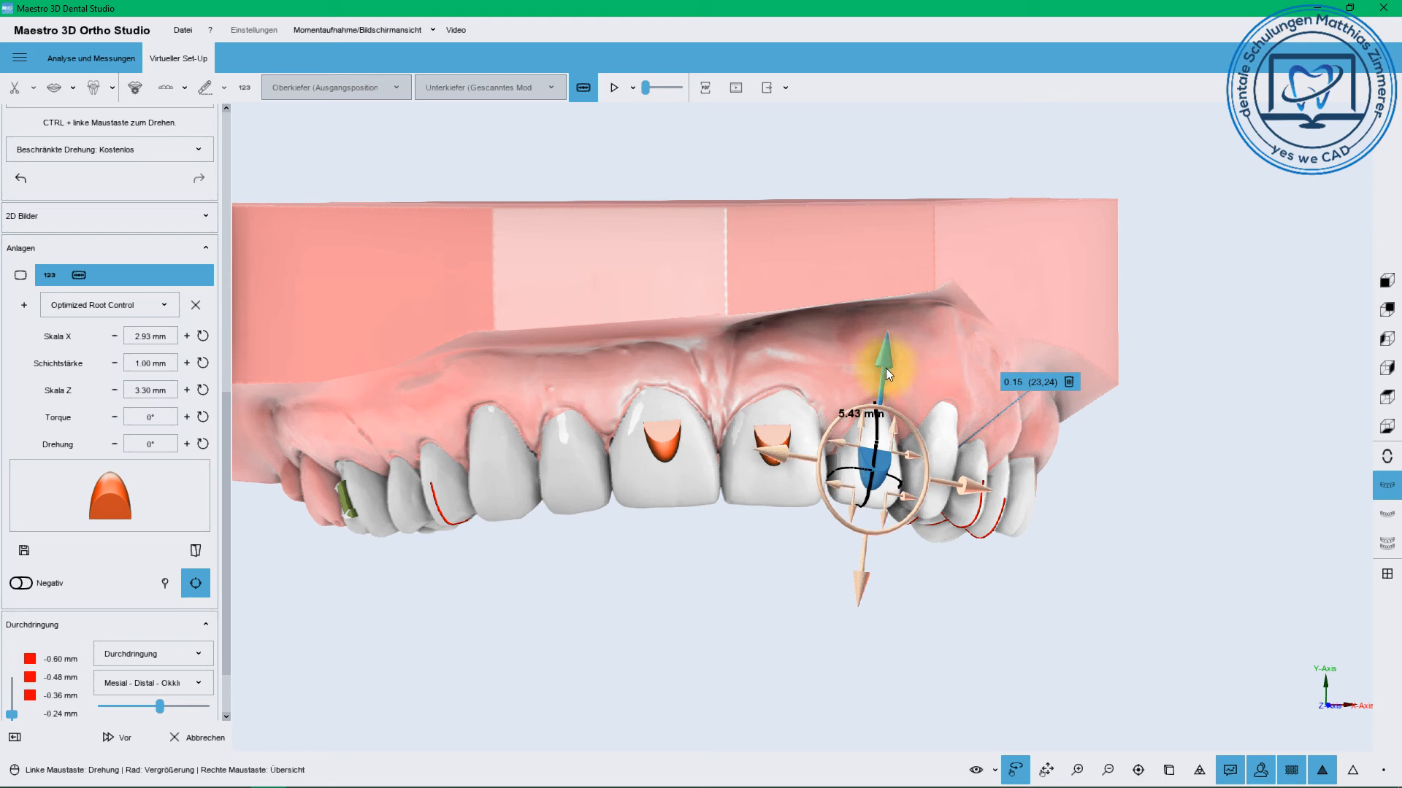
right_click(878, 454)
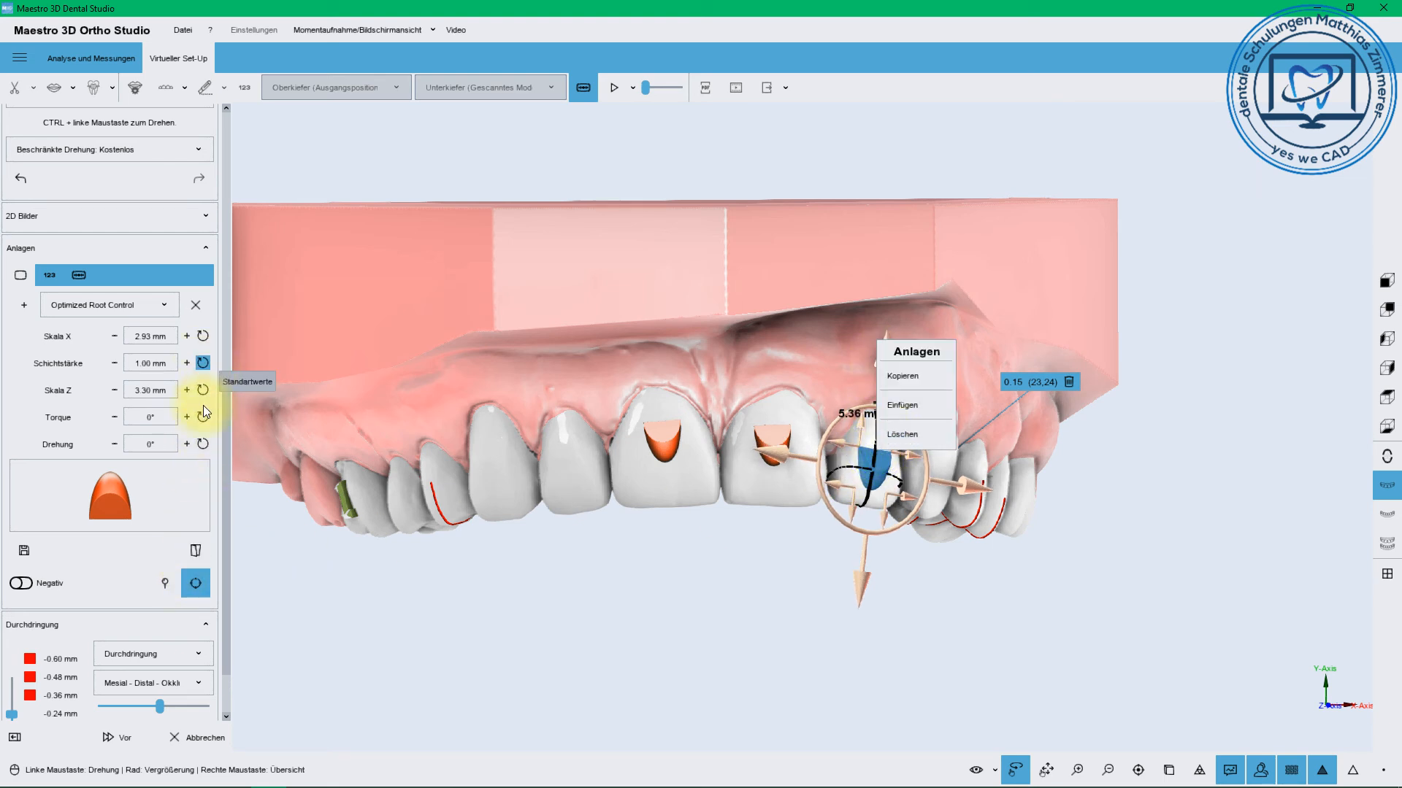
click(185, 582)
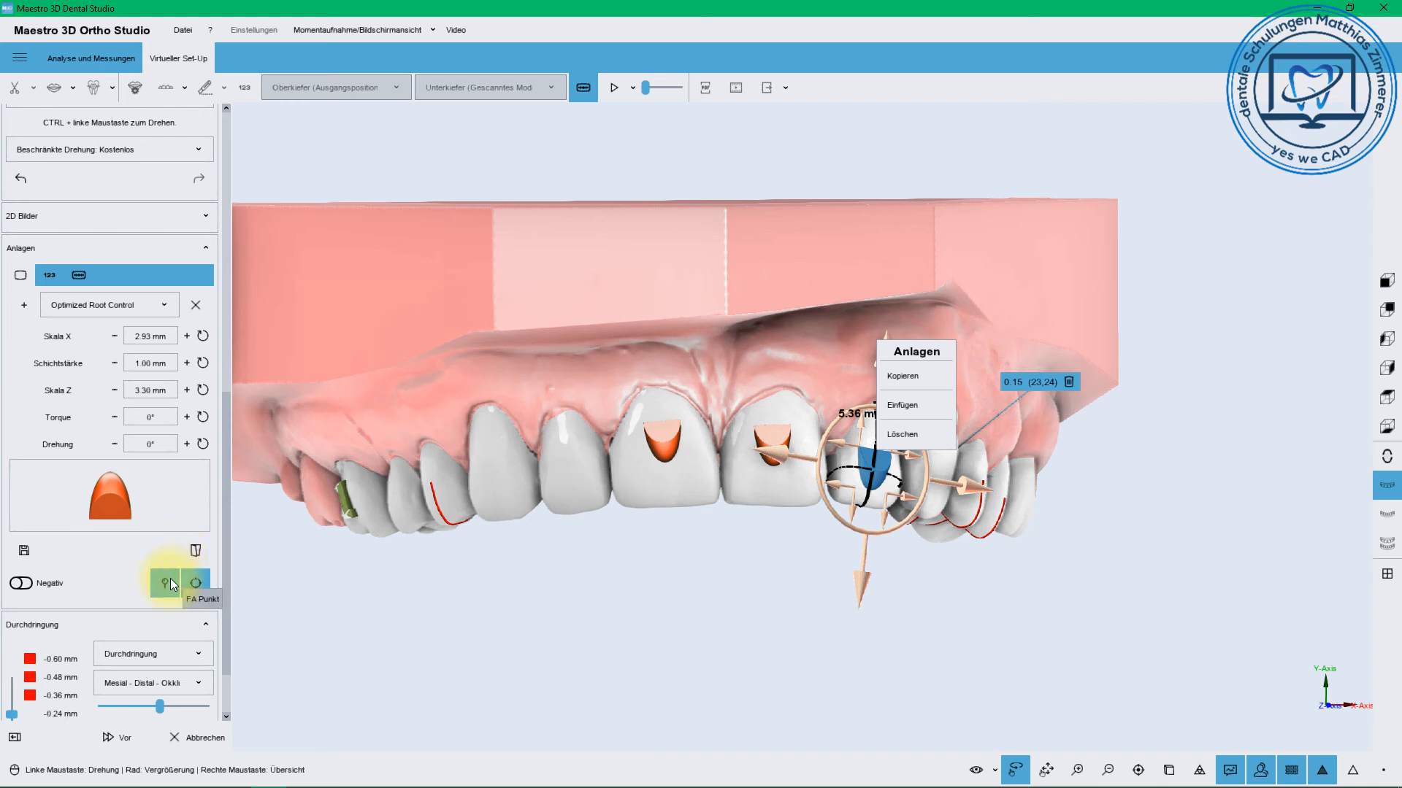
Try the Horizontal Beveled shape for tooth 22's attachment and change it to Prism Left
click(165, 305)
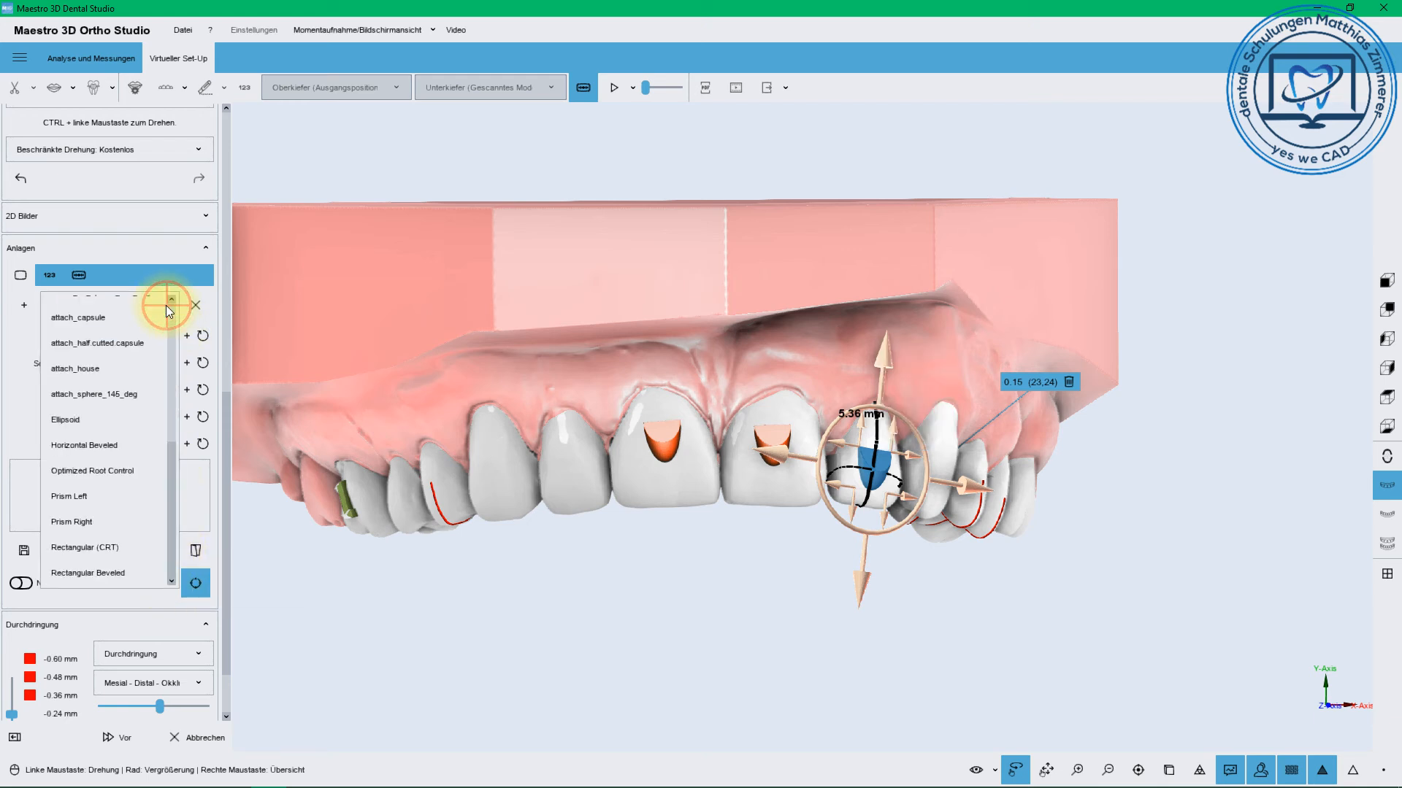
click(165, 305)
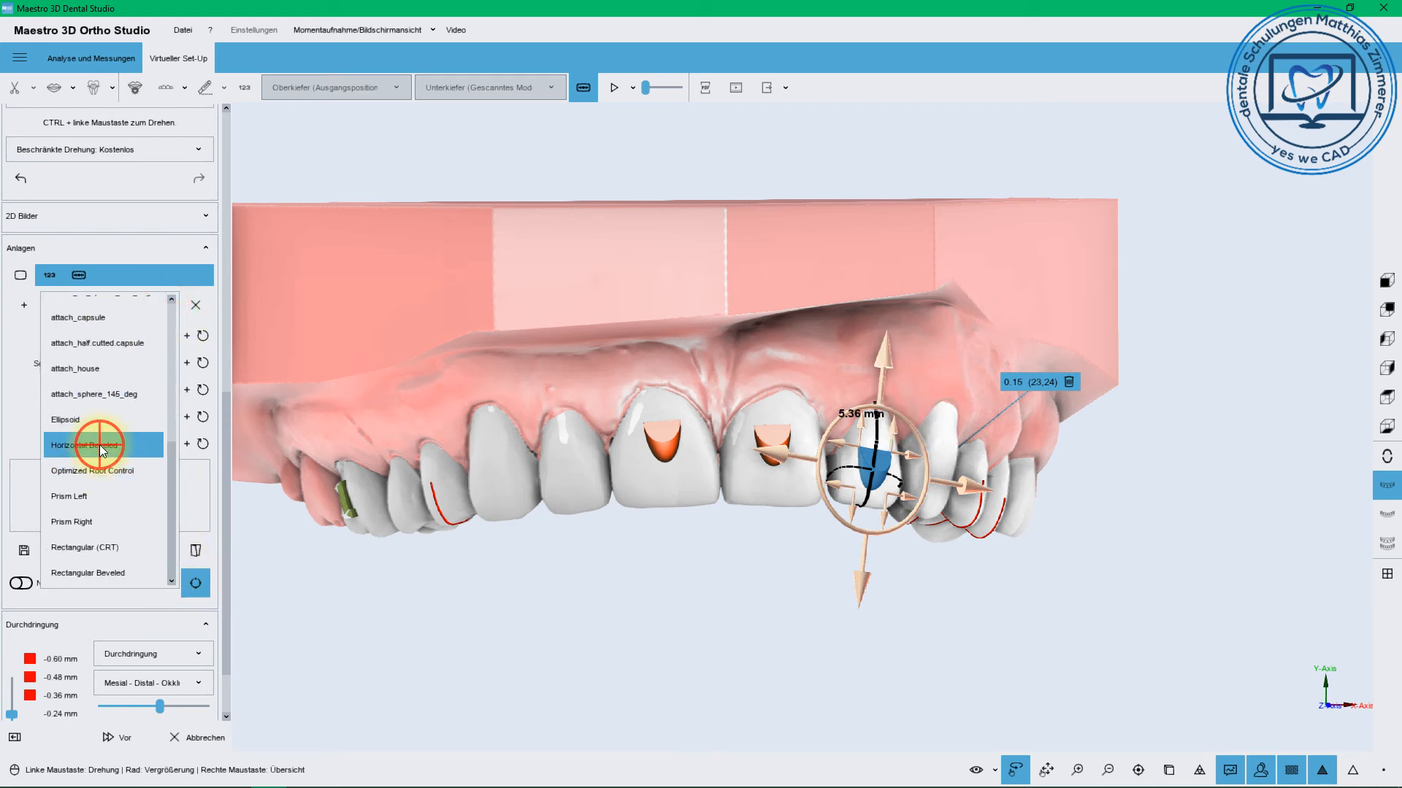
click(100, 445)
scroll(878, 520, up, 5)
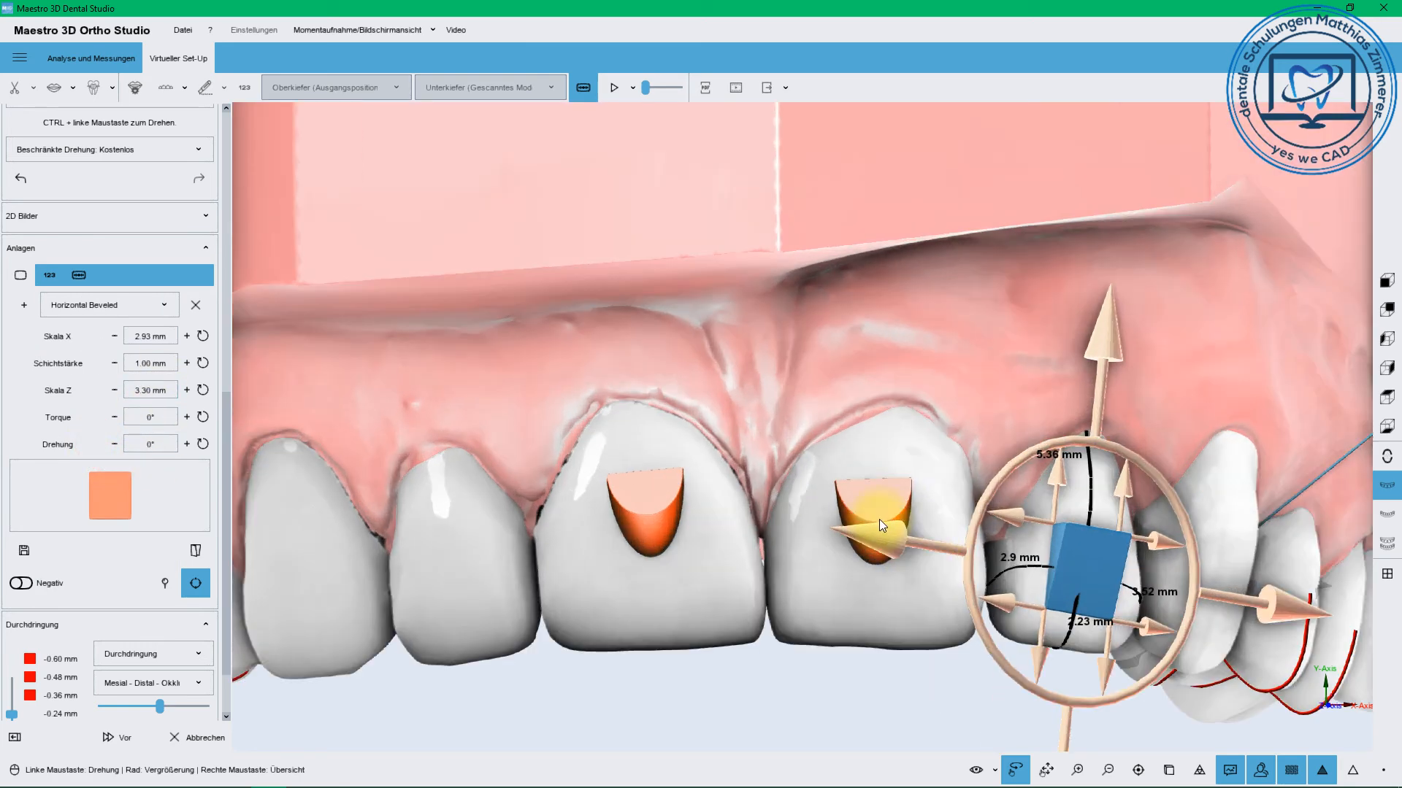
right_drag(895, 498, 498, 424)
scroll(592, 467, up, 2)
click(164, 305)
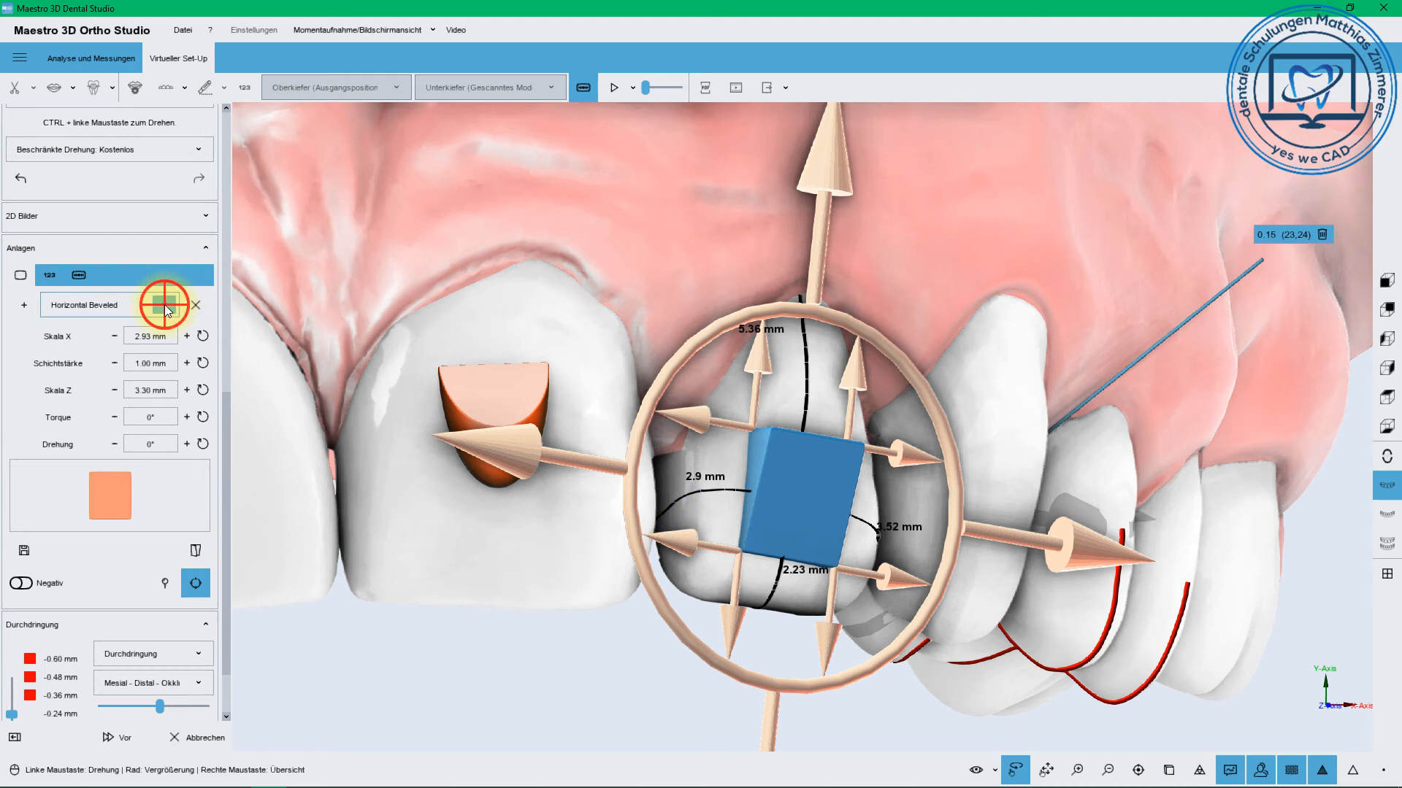
click(98, 496)
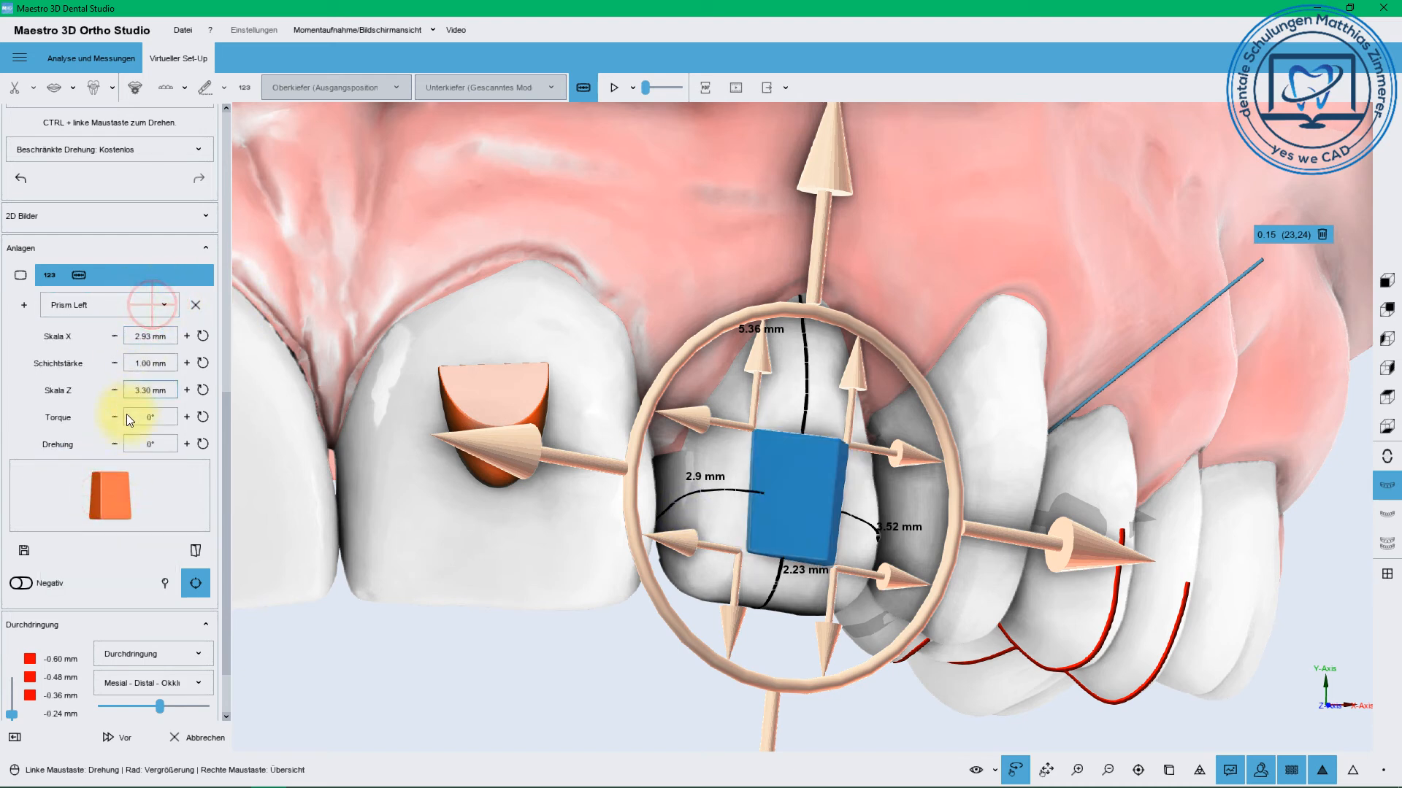
Try the Rectangular (CRT) shape for tooth 22's attachment and change it to Rectangular Beveled
click(167, 304)
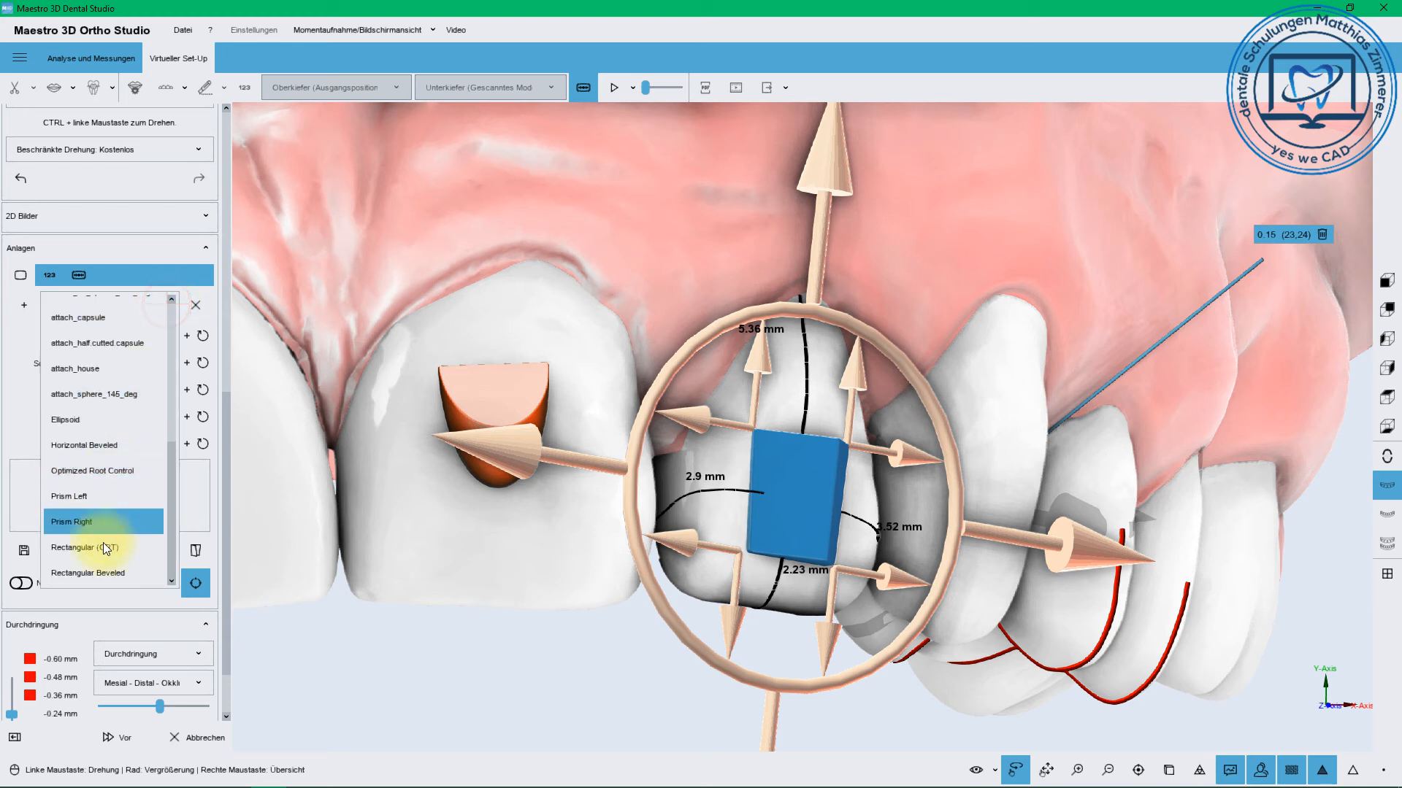
click(102, 546)
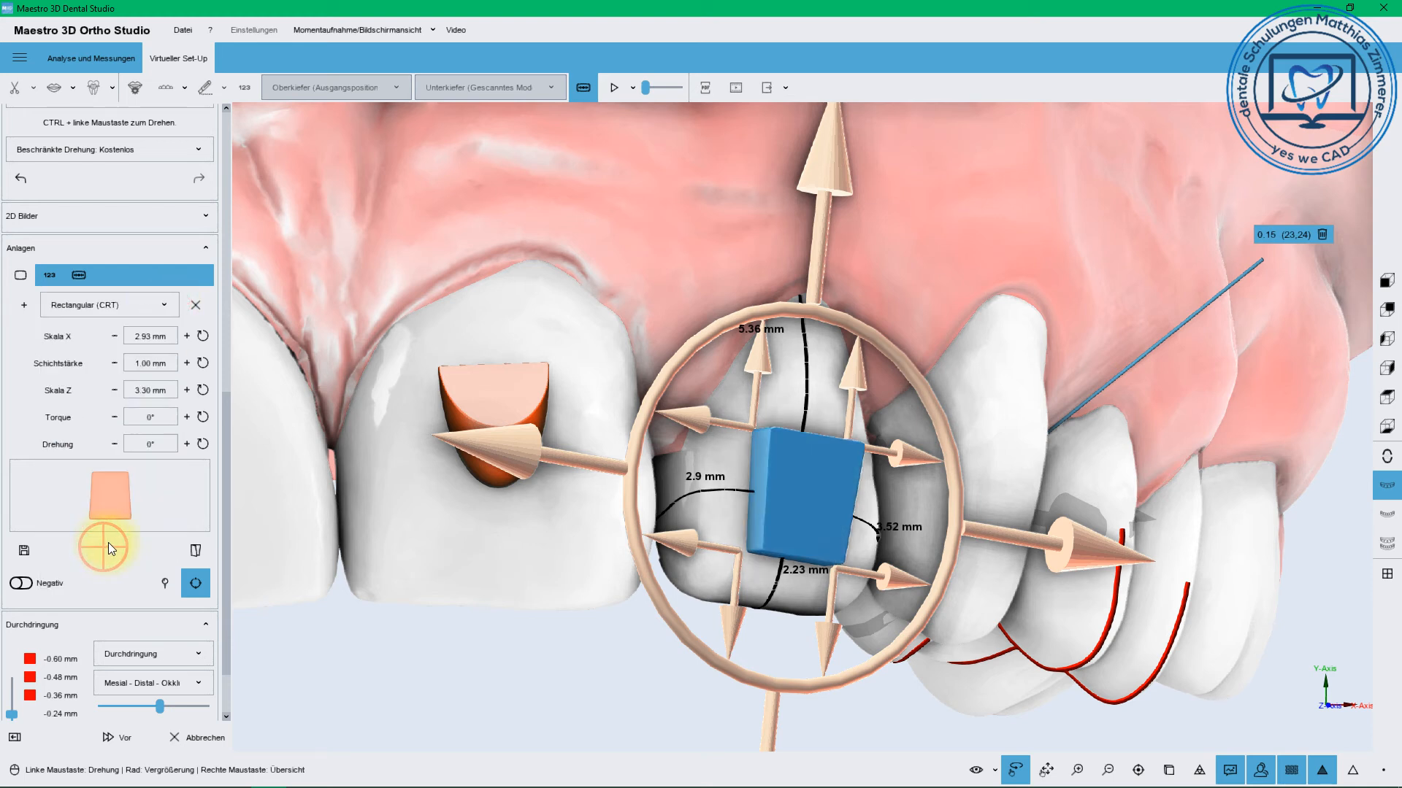
click(167, 304)
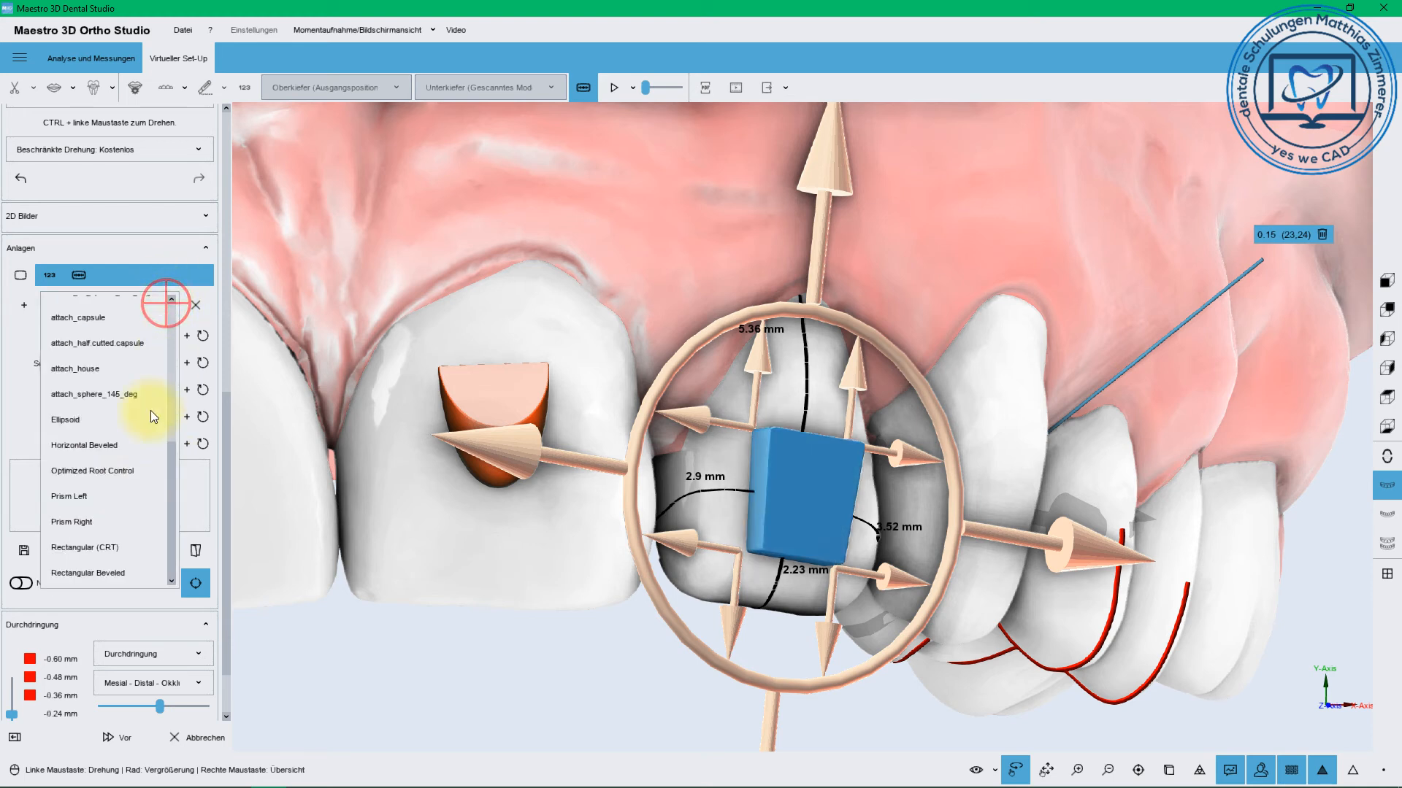
click(105, 573)
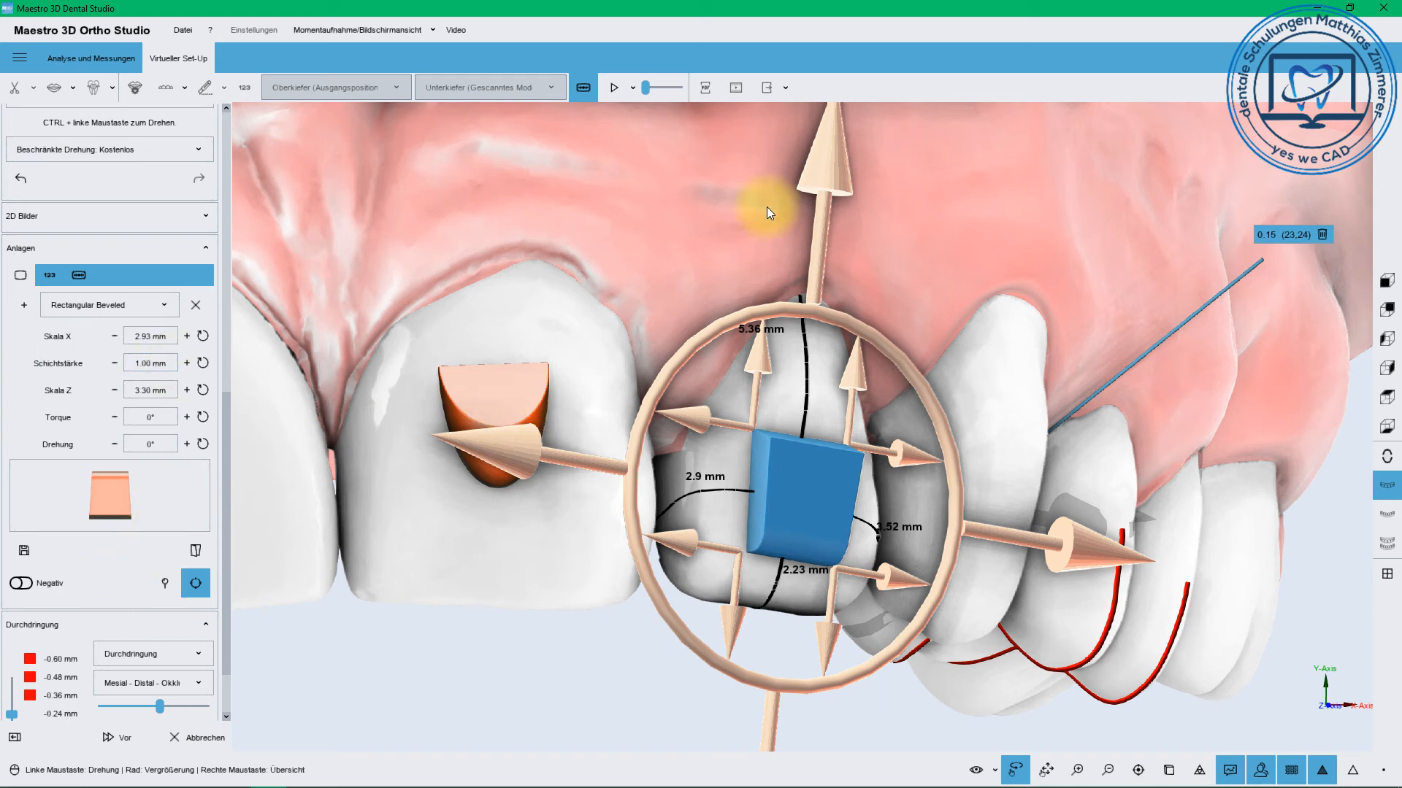
Shift tooth 22's attachment towards the gum, reduce its X scale to 2.78 mm, and place it at the FA point
drag(825, 178, 826, 152)
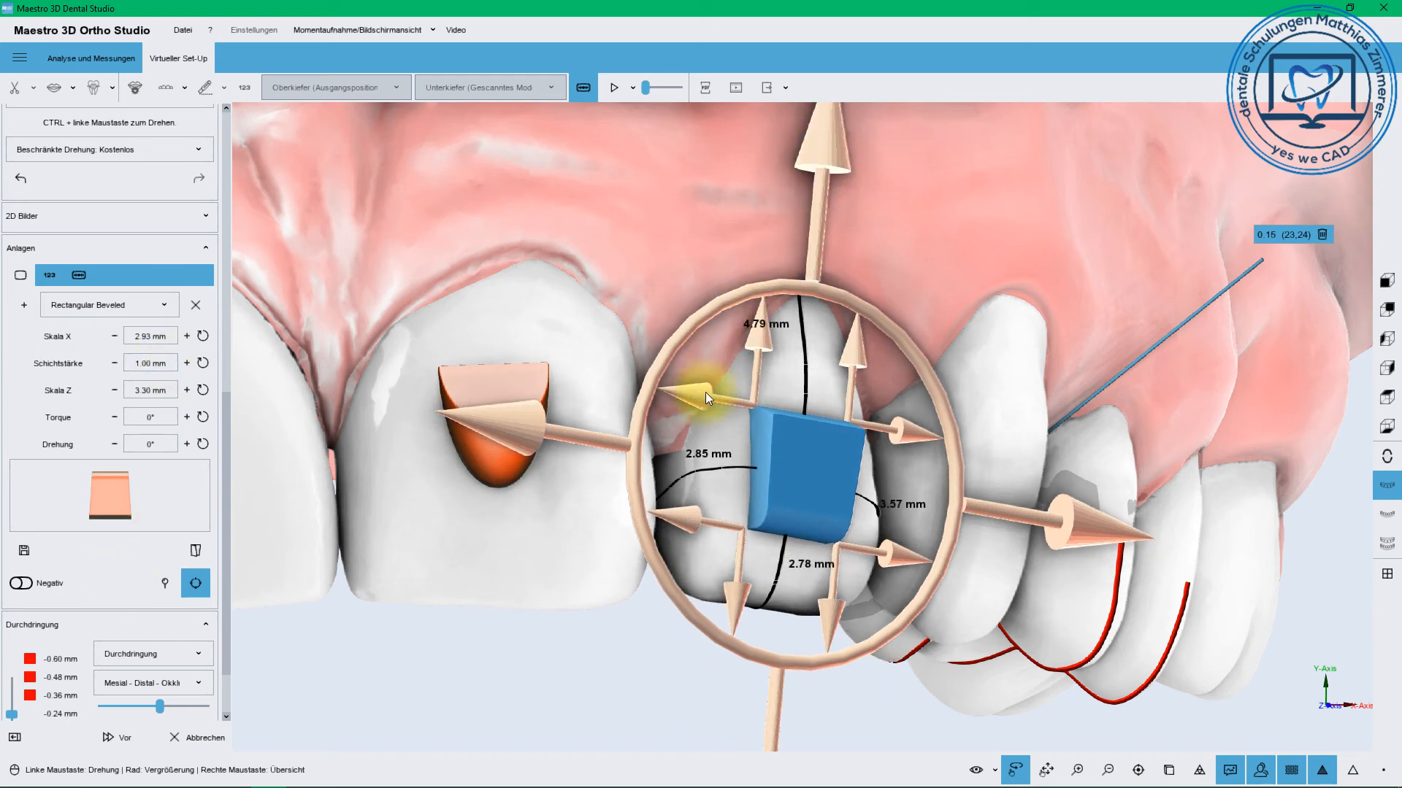
drag(705, 392, 708, 396)
click(164, 586)
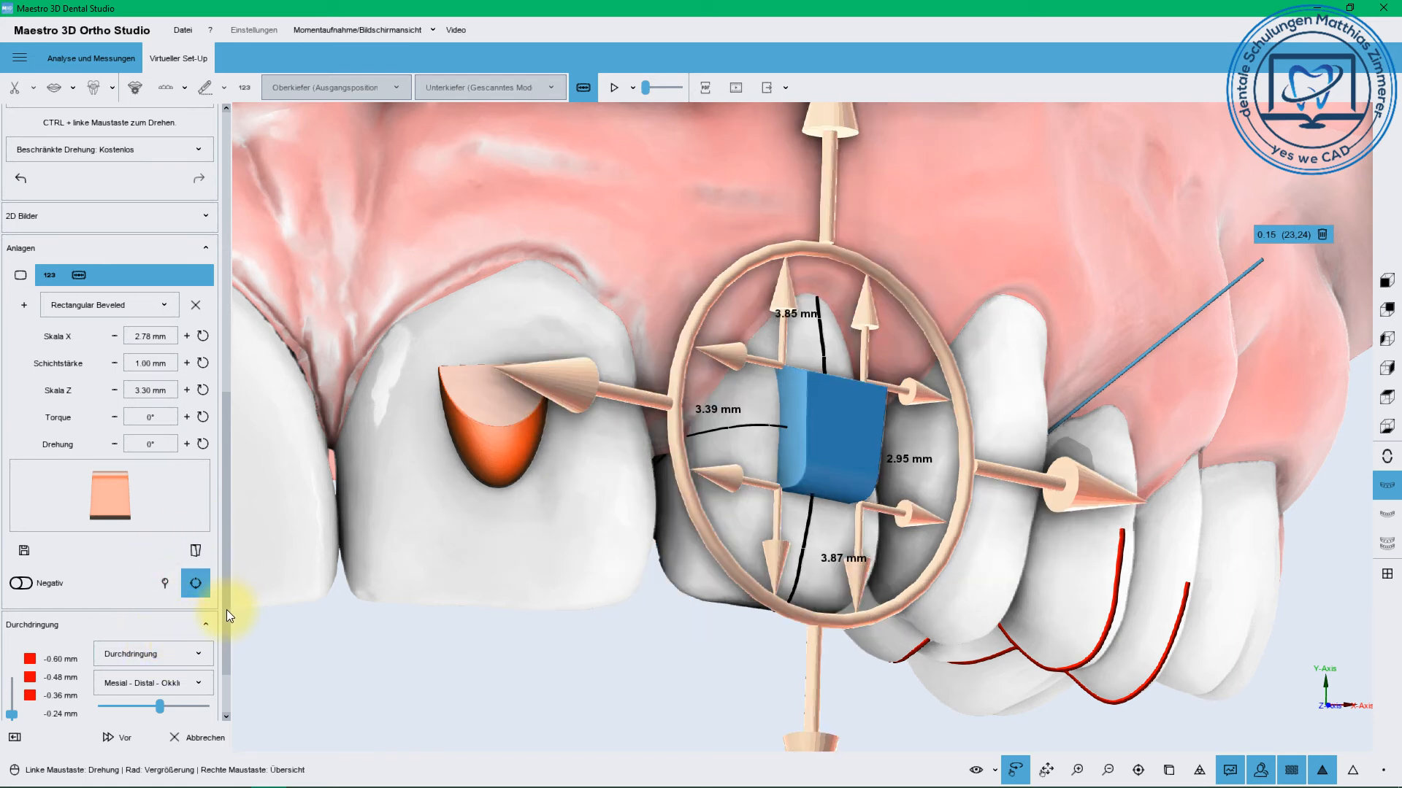
Apply the attachments to the virtual set-up and save the case
scroll(226, 686, down, 3)
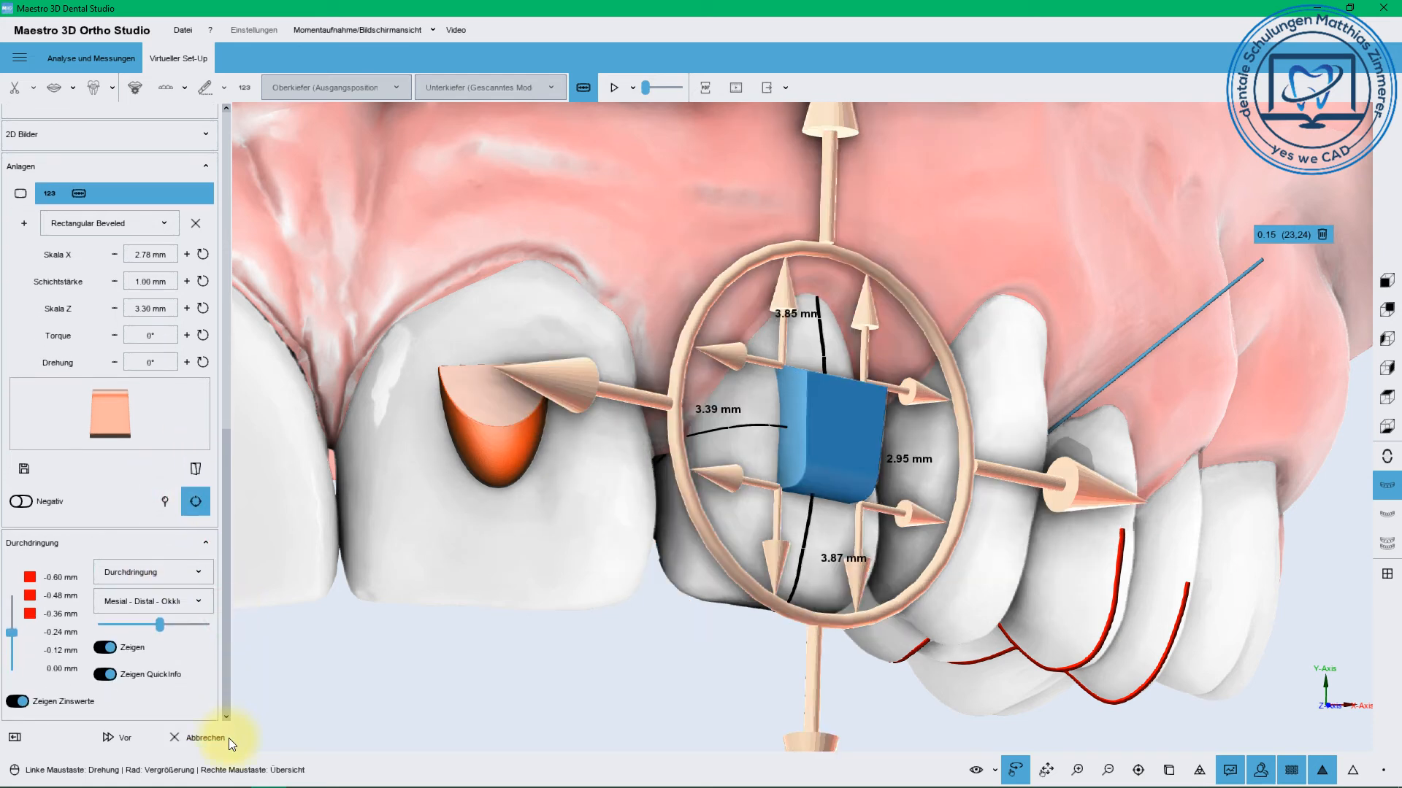
click(16, 705)
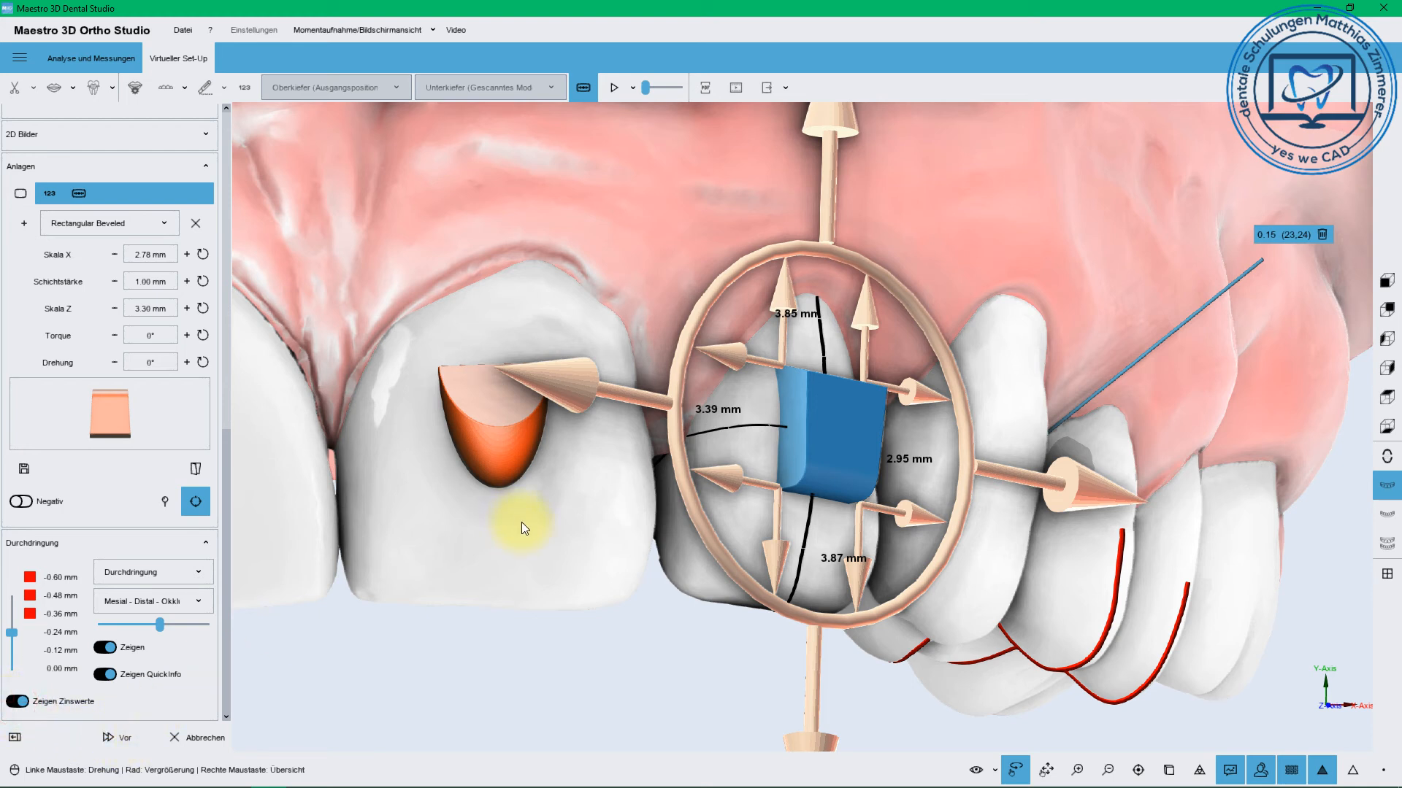
click(16, 701)
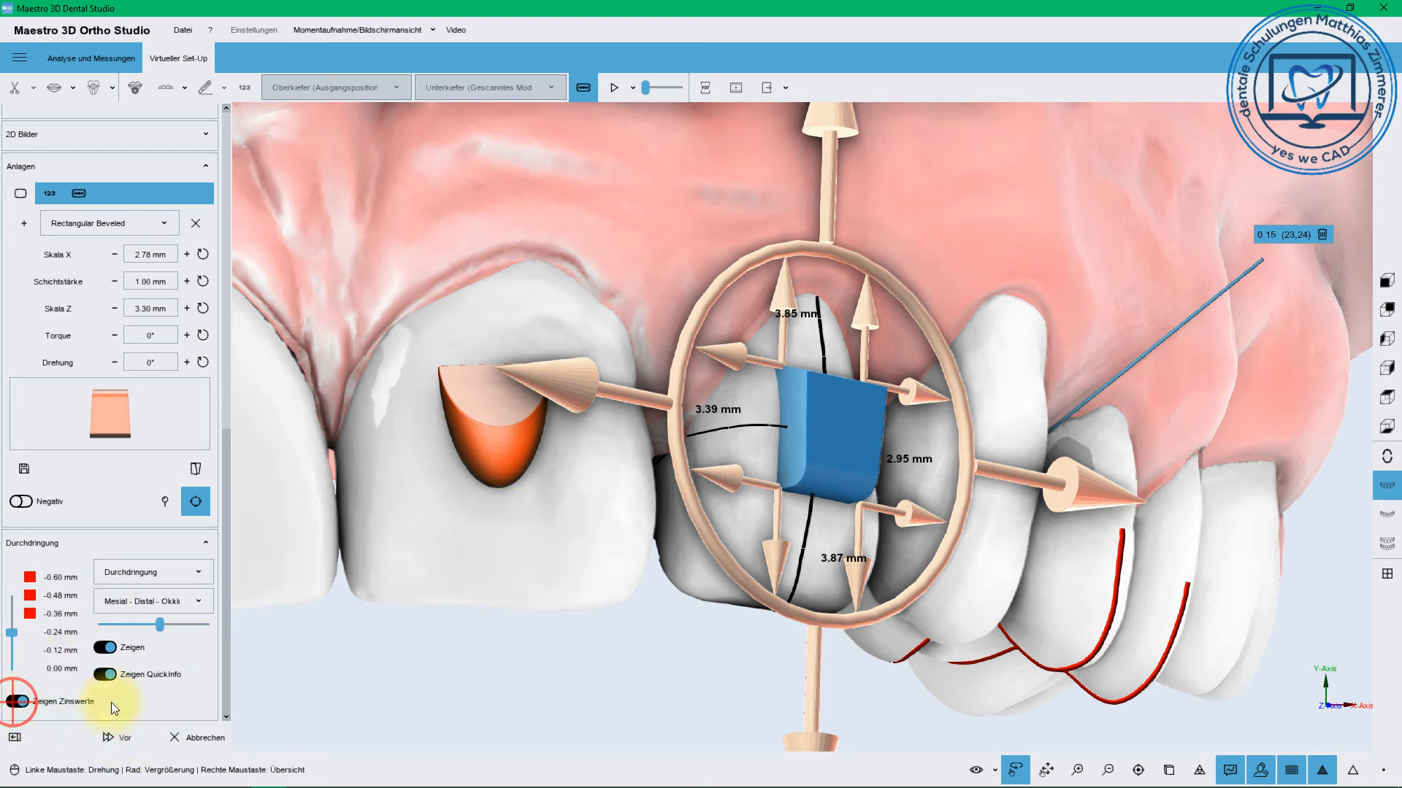
click(124, 737)
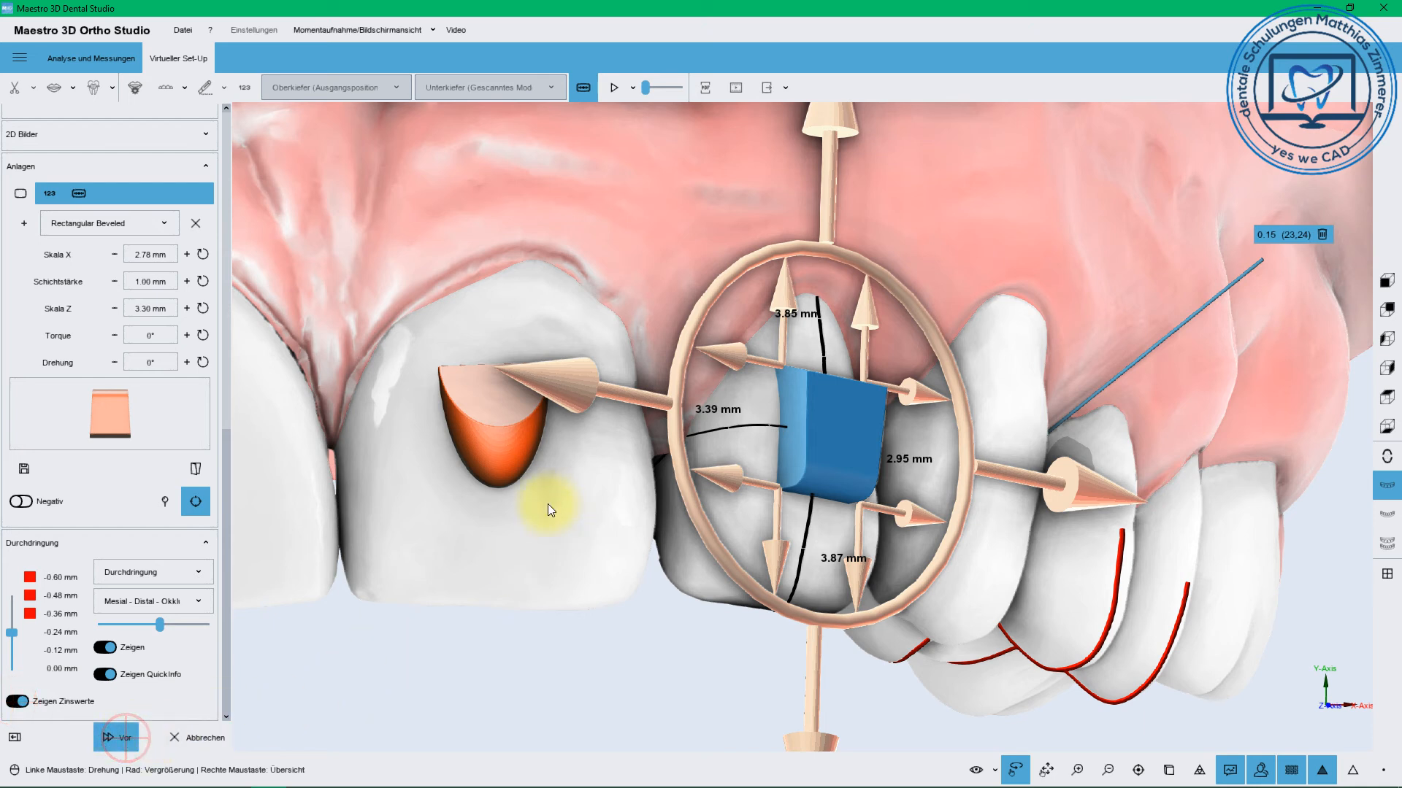
click(714, 453)
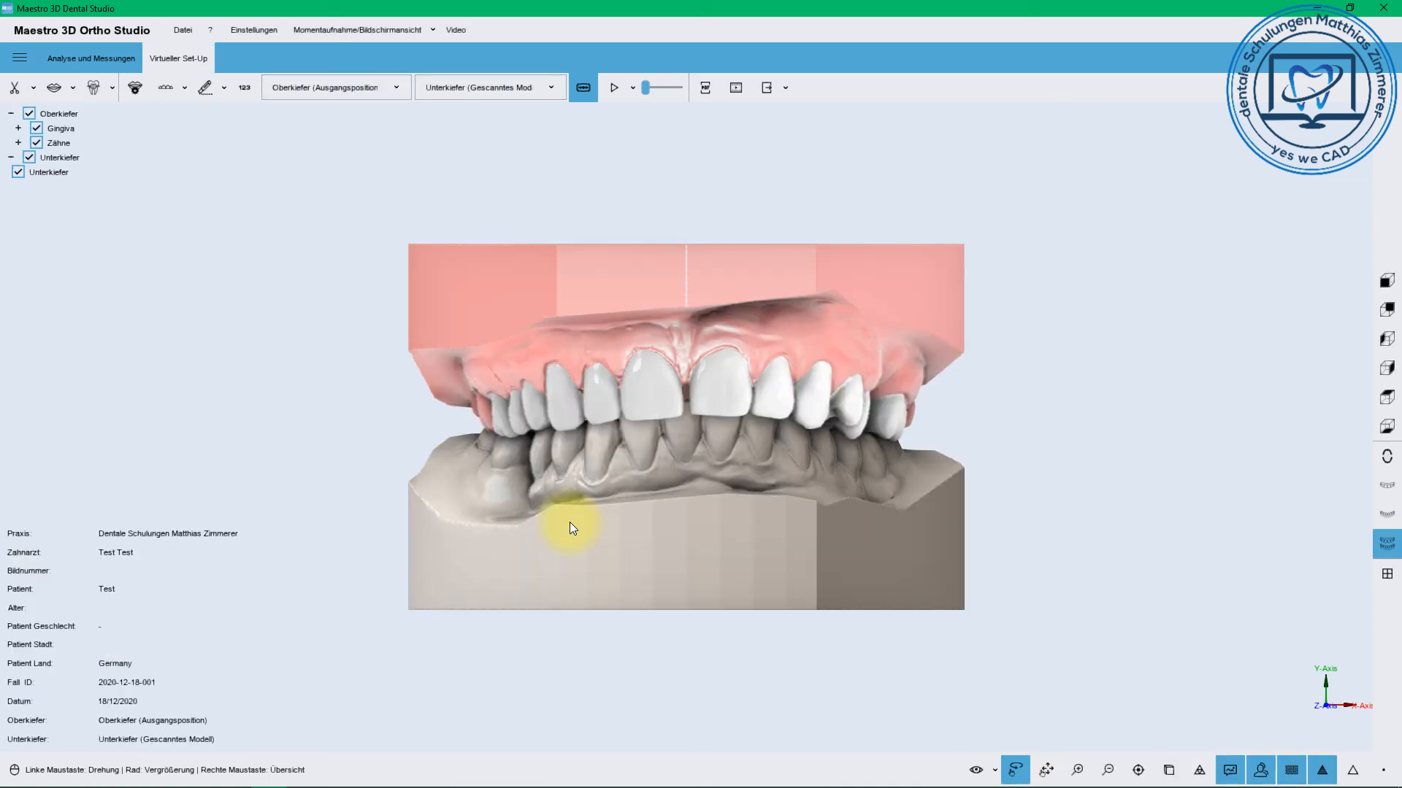
Start the transition models for the upper jaw with the Standard Values preset
click(132, 89)
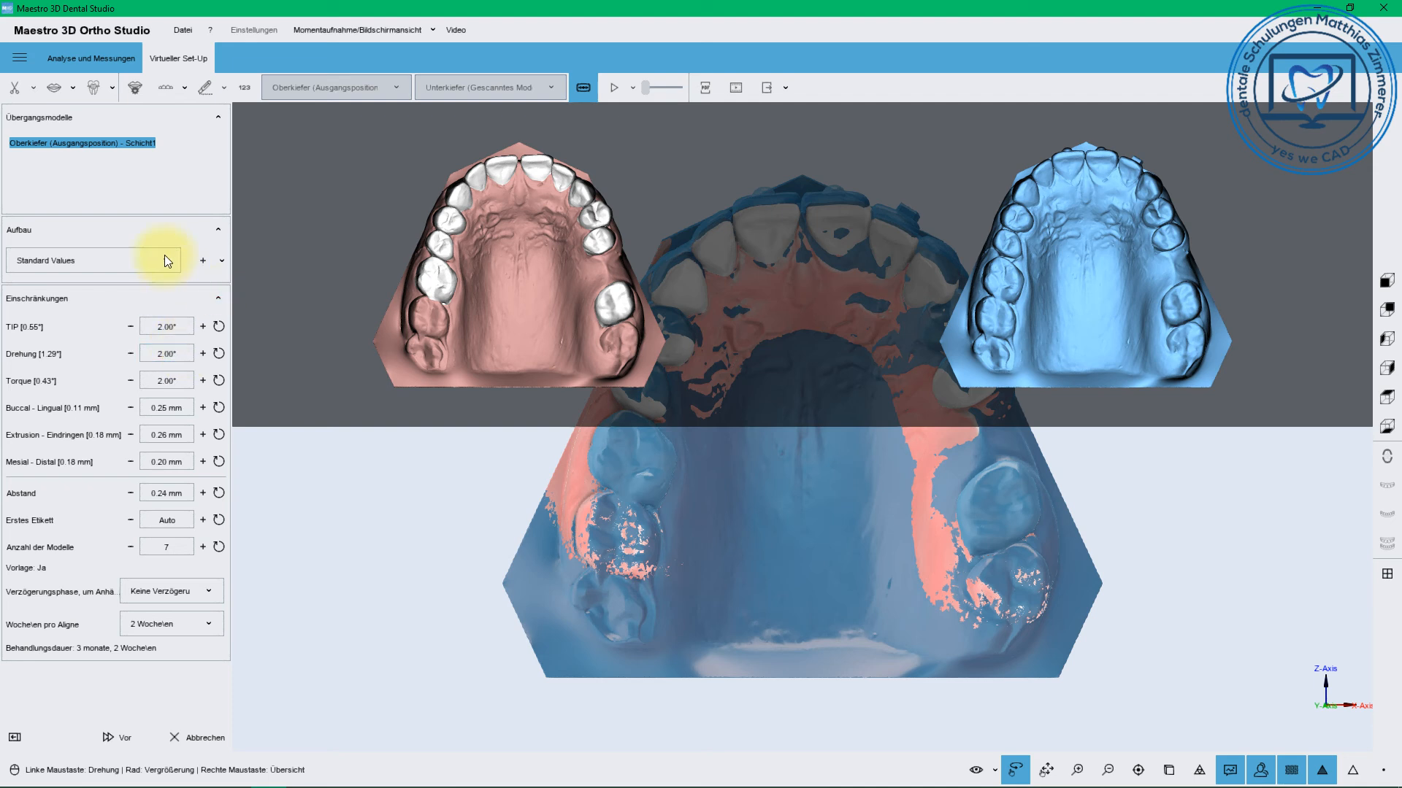
click(165, 259)
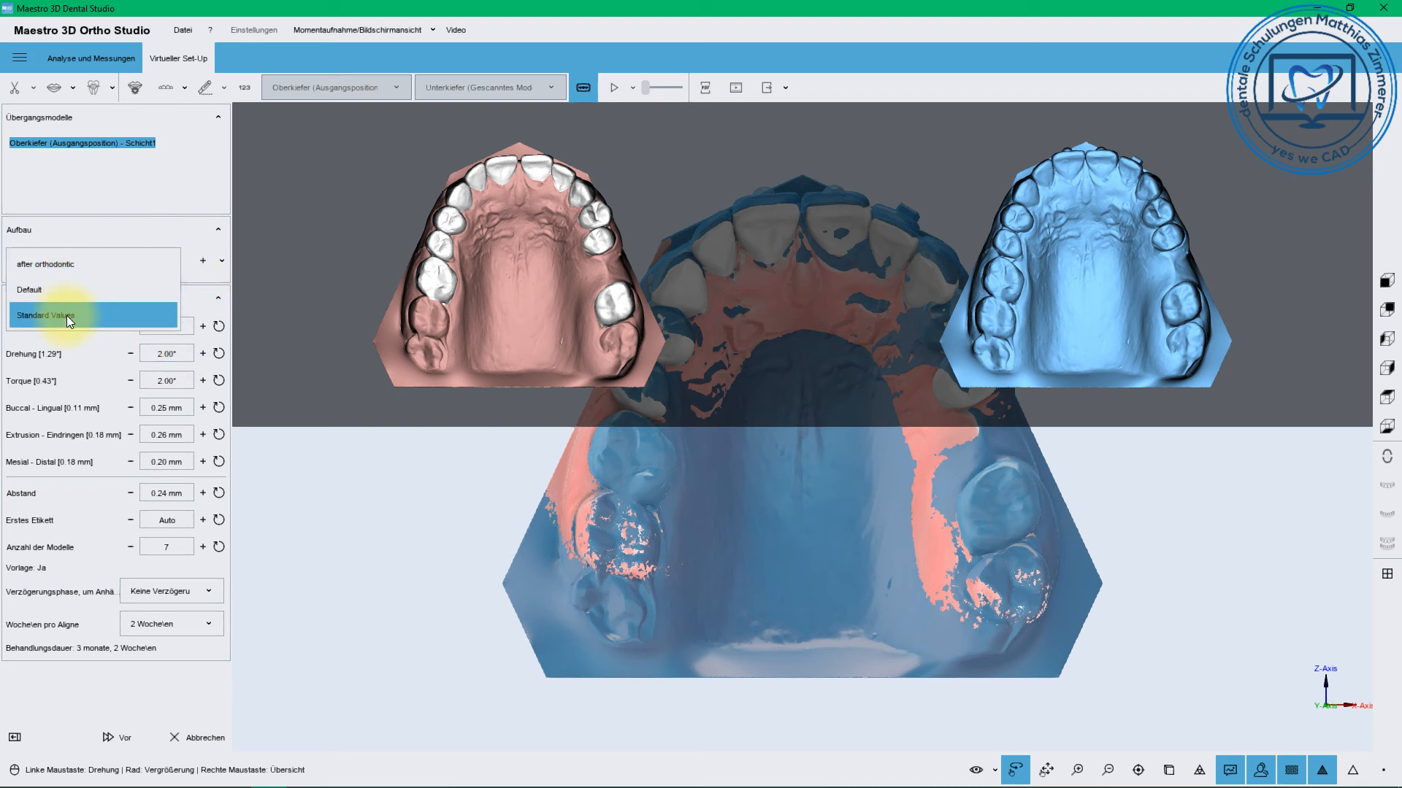
click(67, 315)
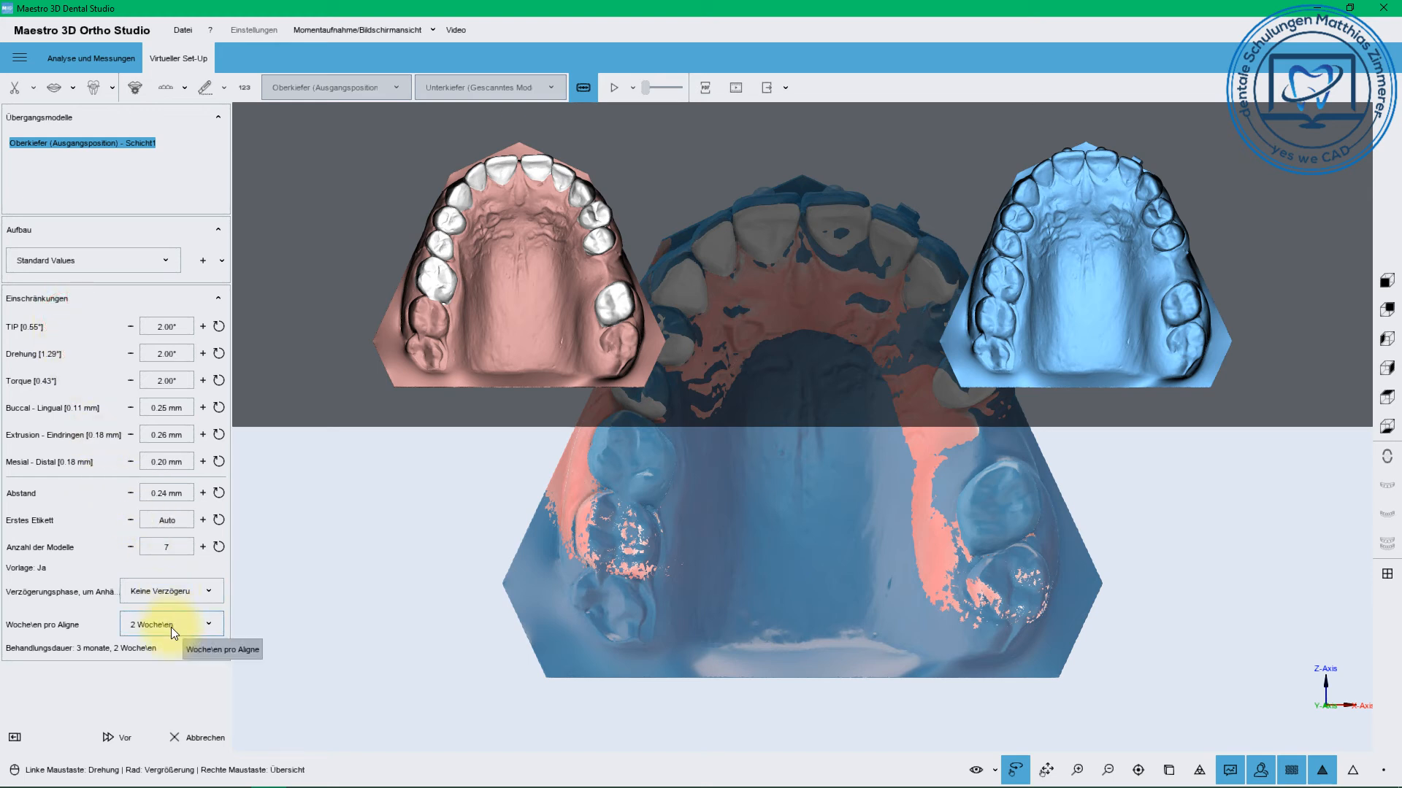
Set the number of models to 6 and the mesial-distal limit to 0.22 mm, and generate the transition models, saving first
click(130, 546)
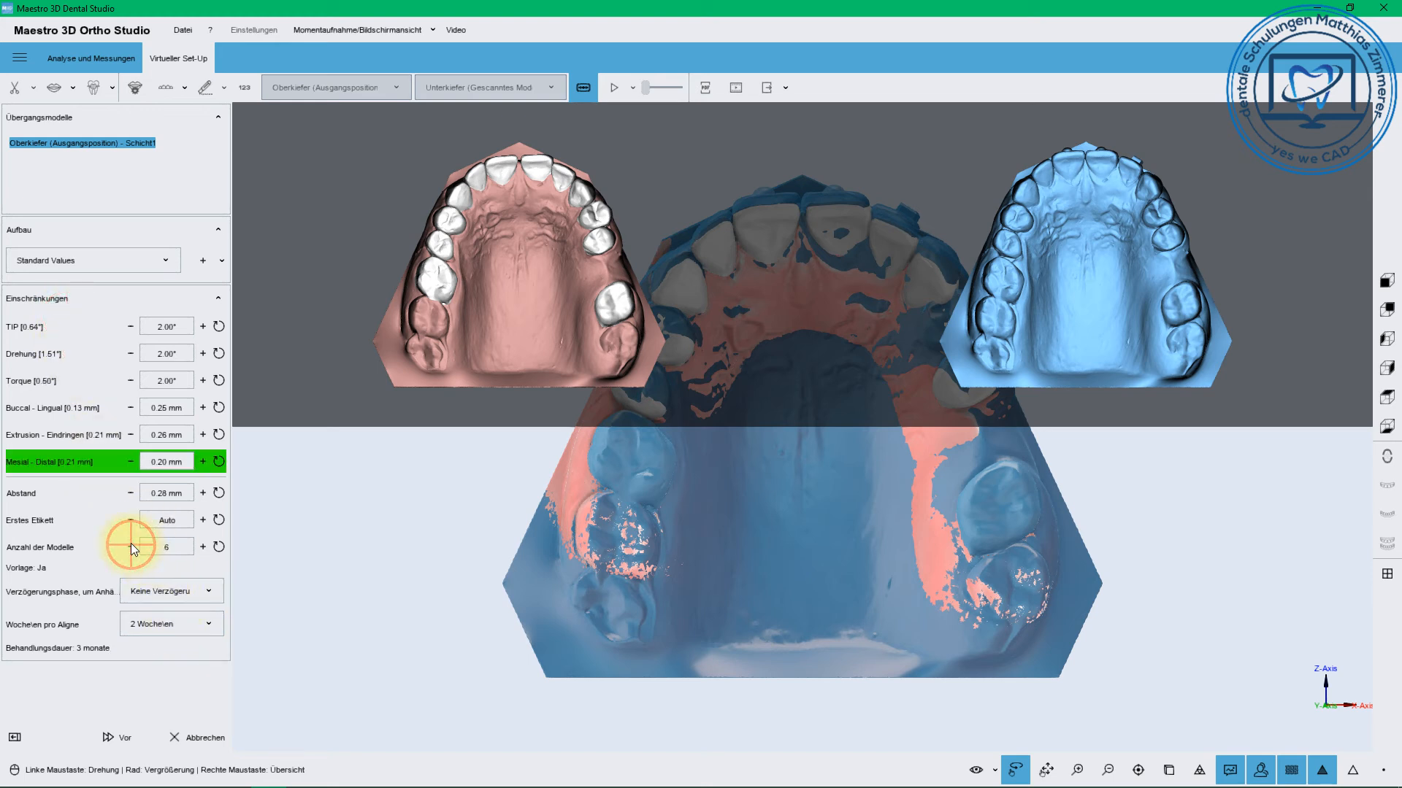
click(202, 462)
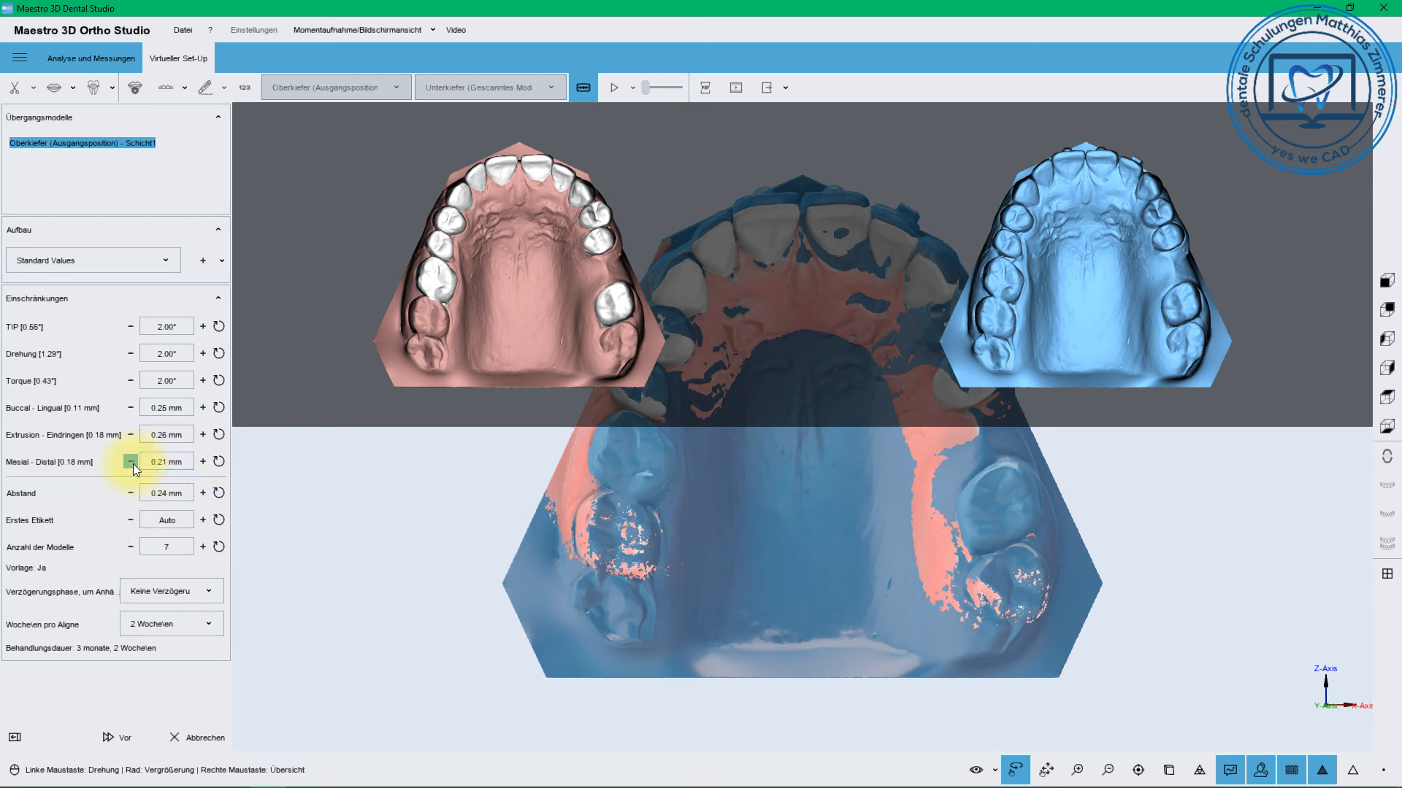
click(131, 546)
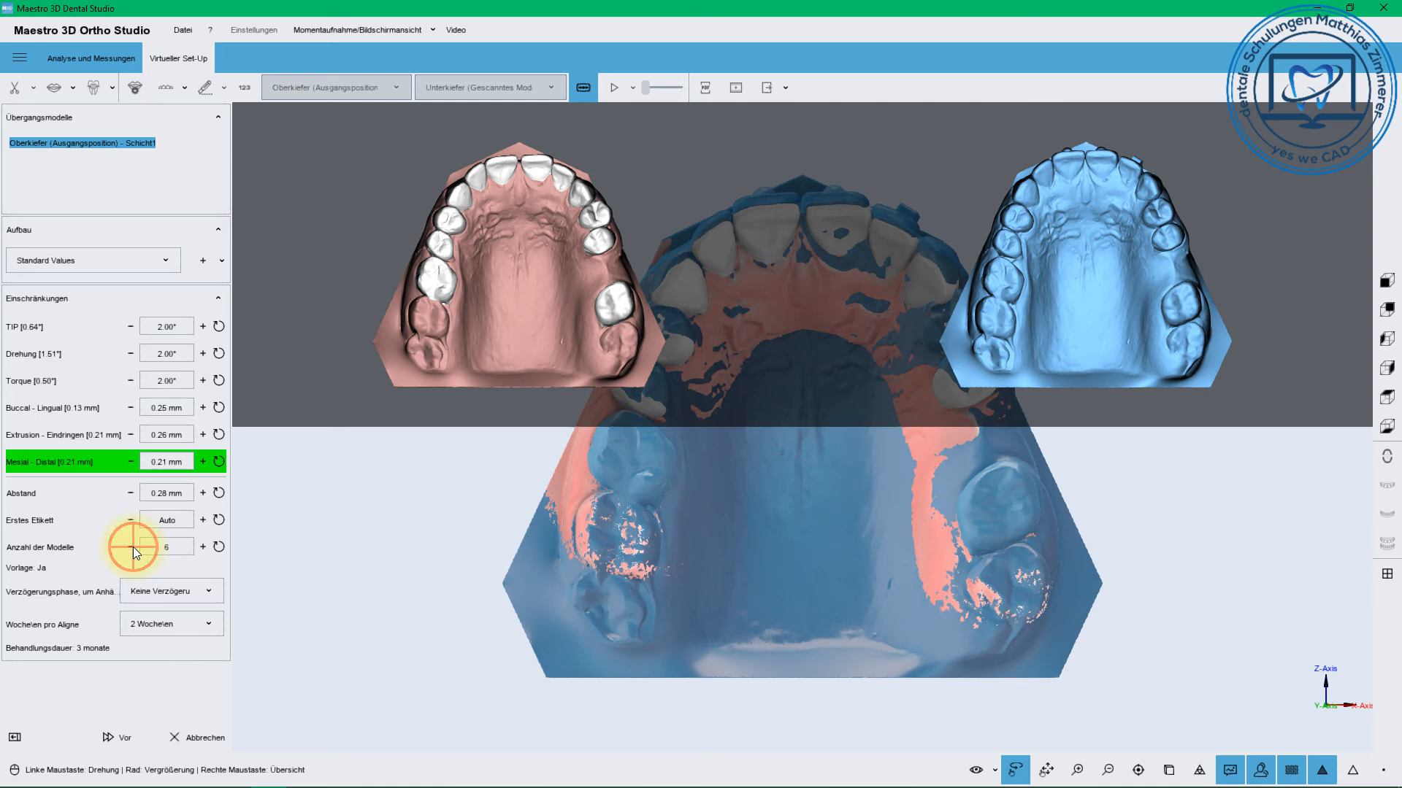
click(202, 461)
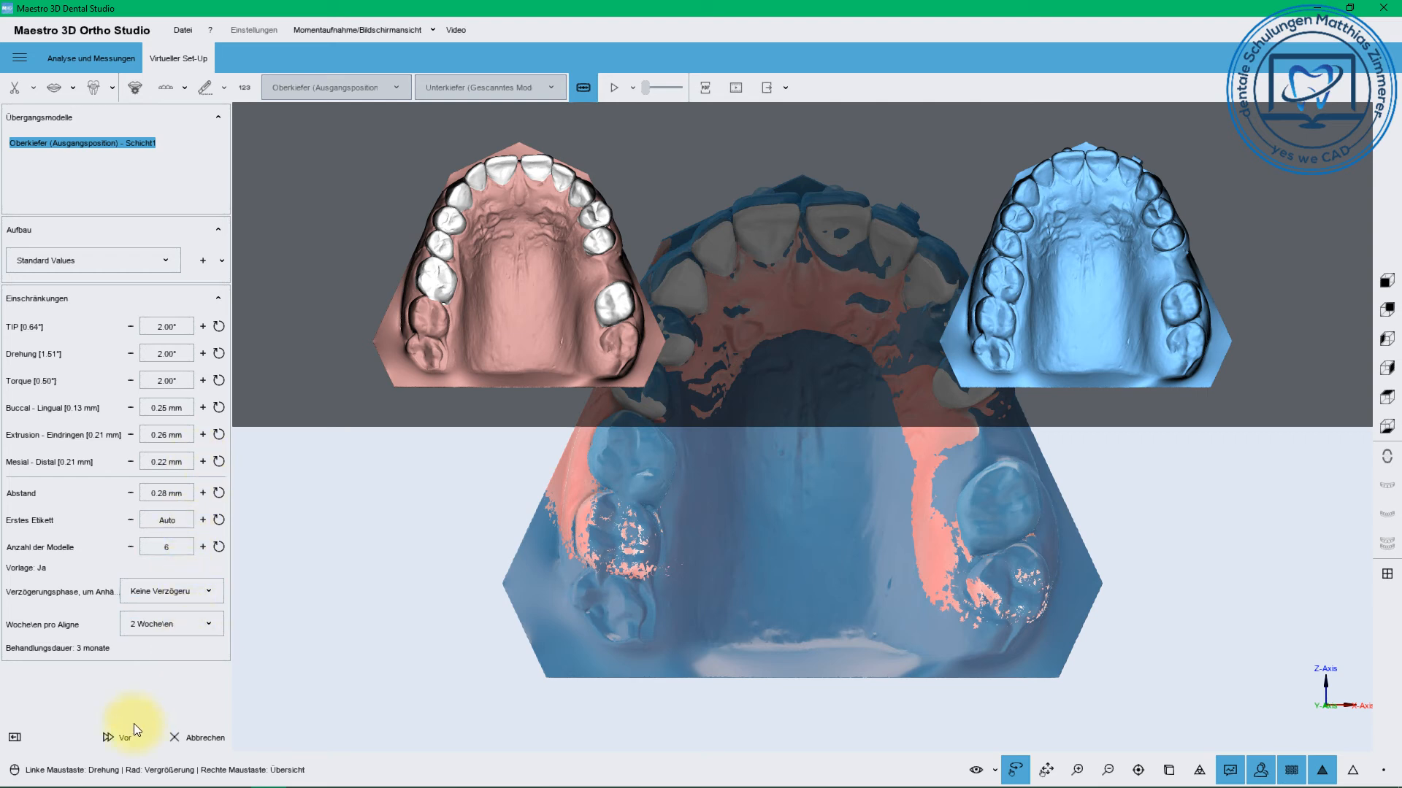
click(116, 738)
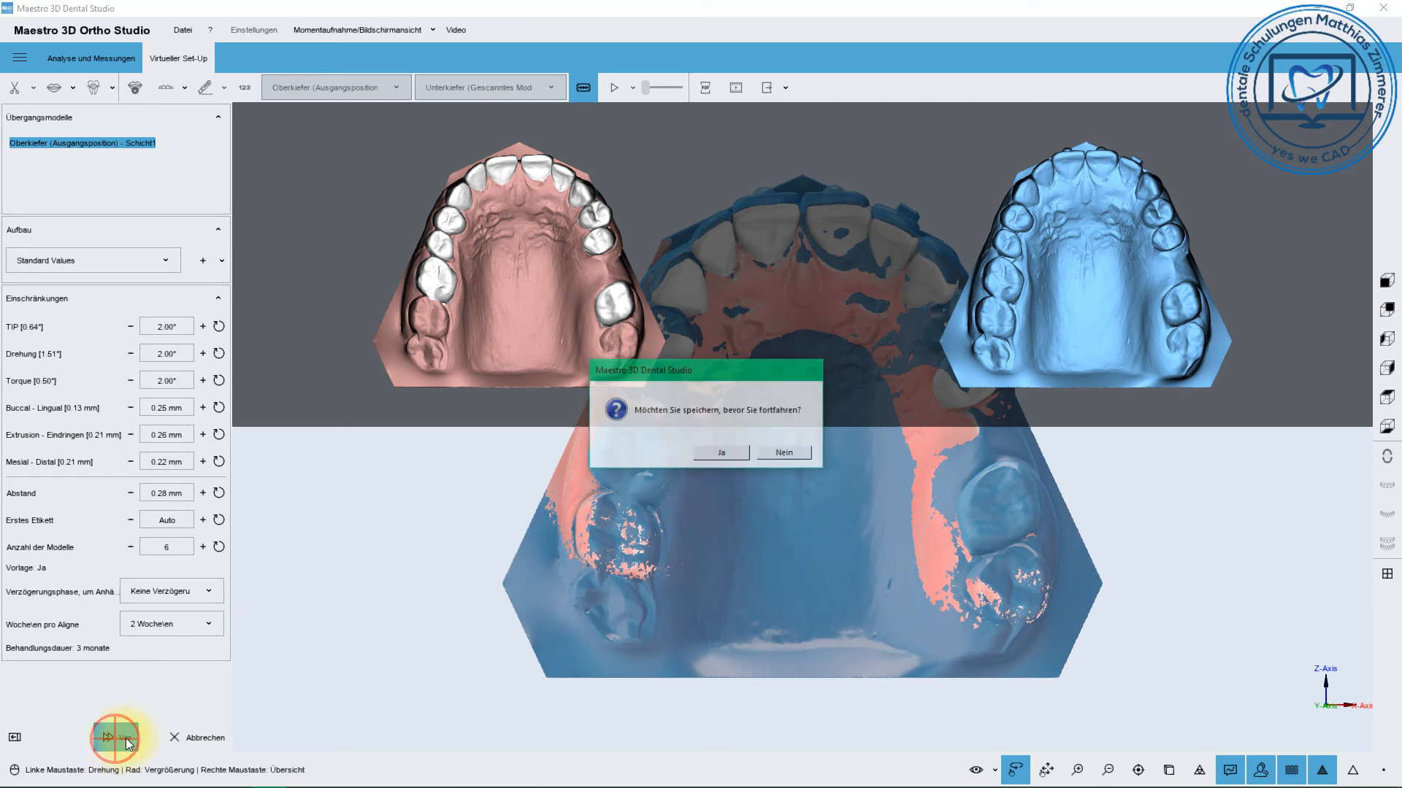
click(715, 448)
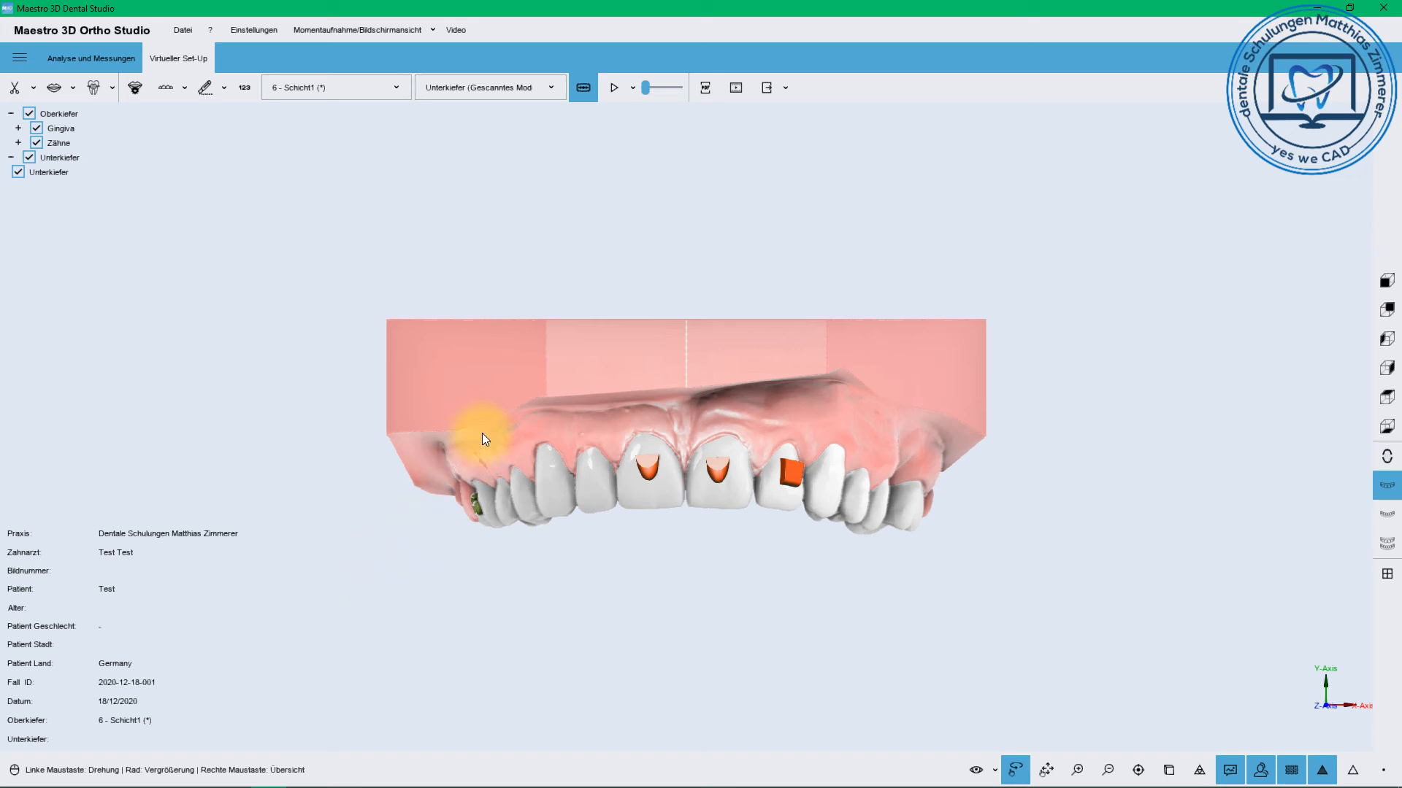
Play the tooth movement animation and view the available aligner and template options
click(617, 88)
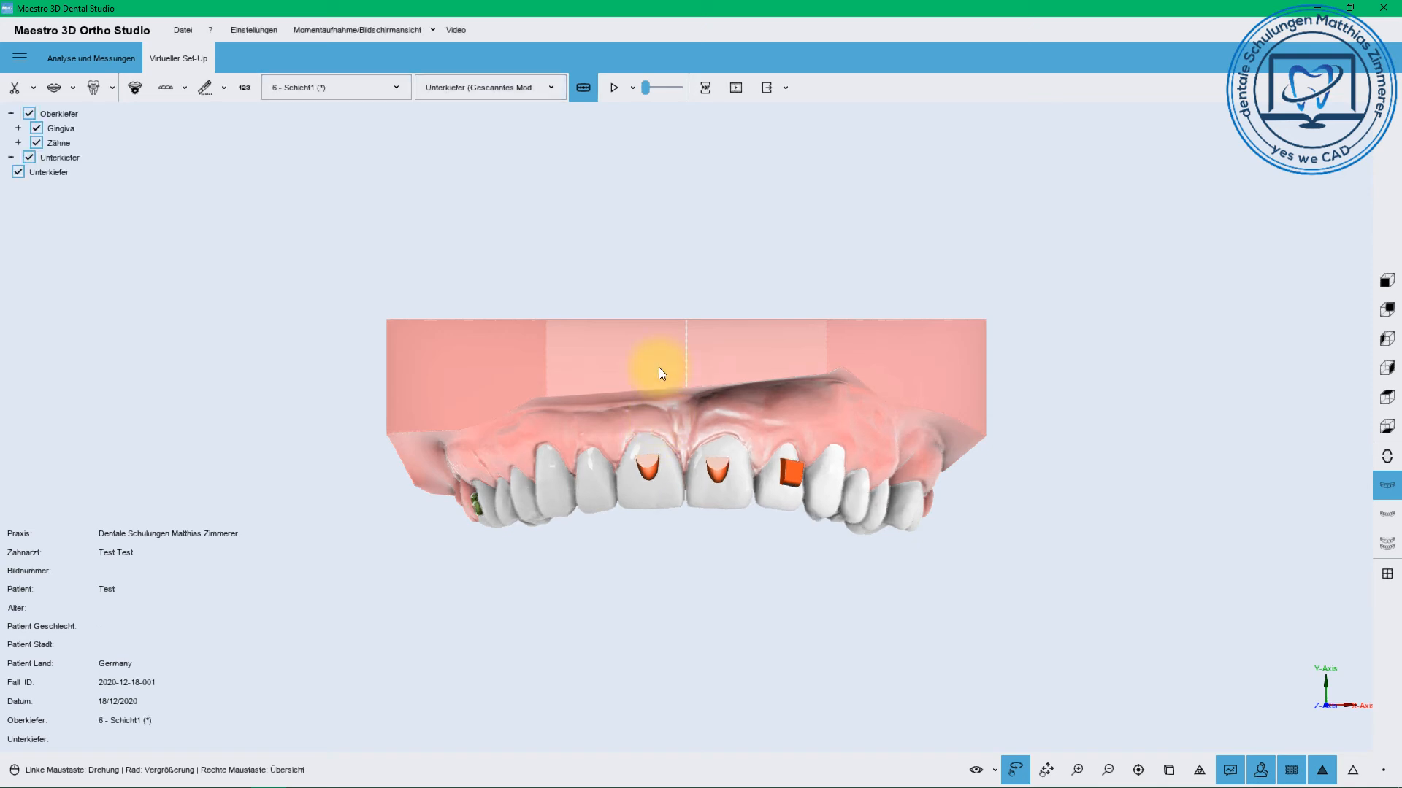
click(187, 87)
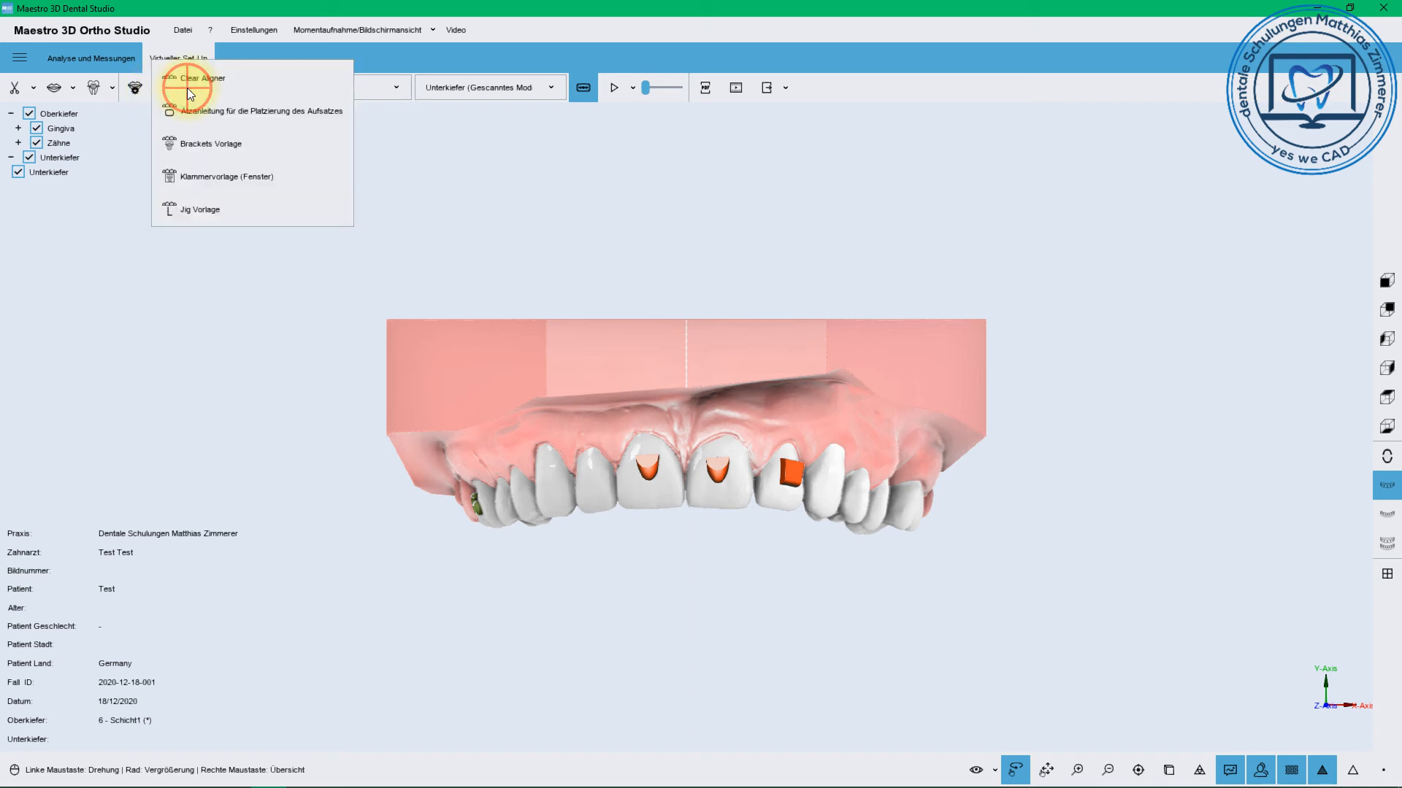
click(251, 50)
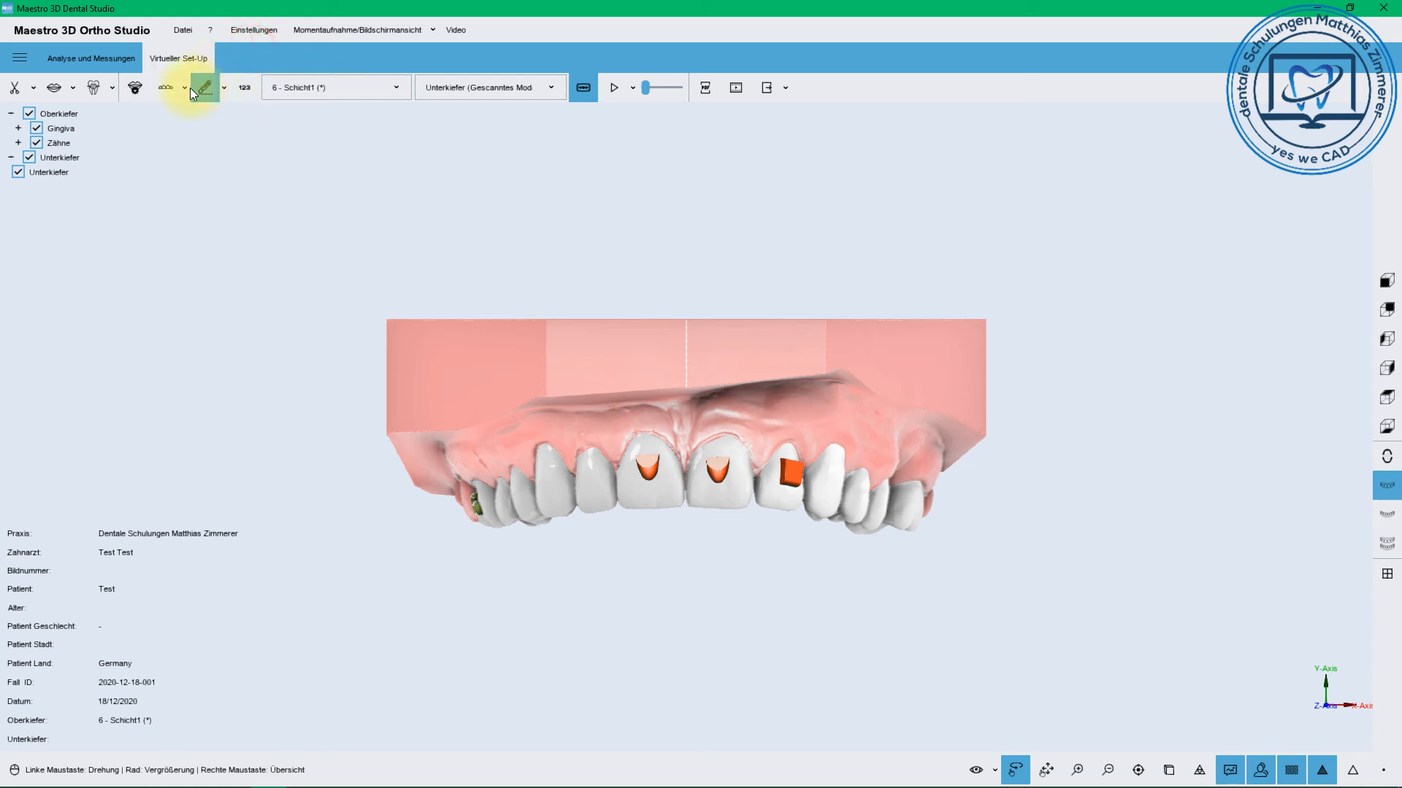
Start Cut and Close by cut line for all transition models and place points from mid-palate around the patient's right rear molar
click(222, 89)
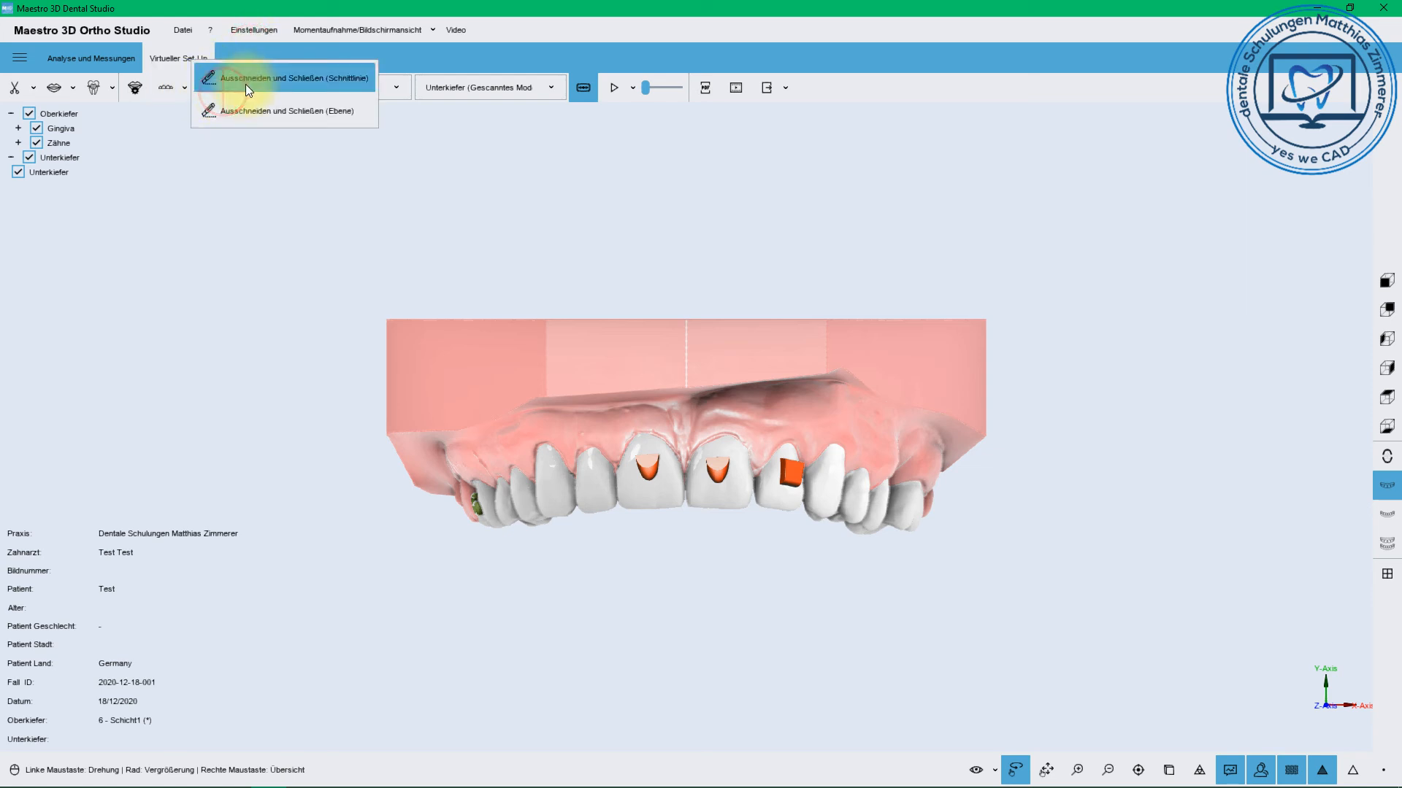
click(245, 82)
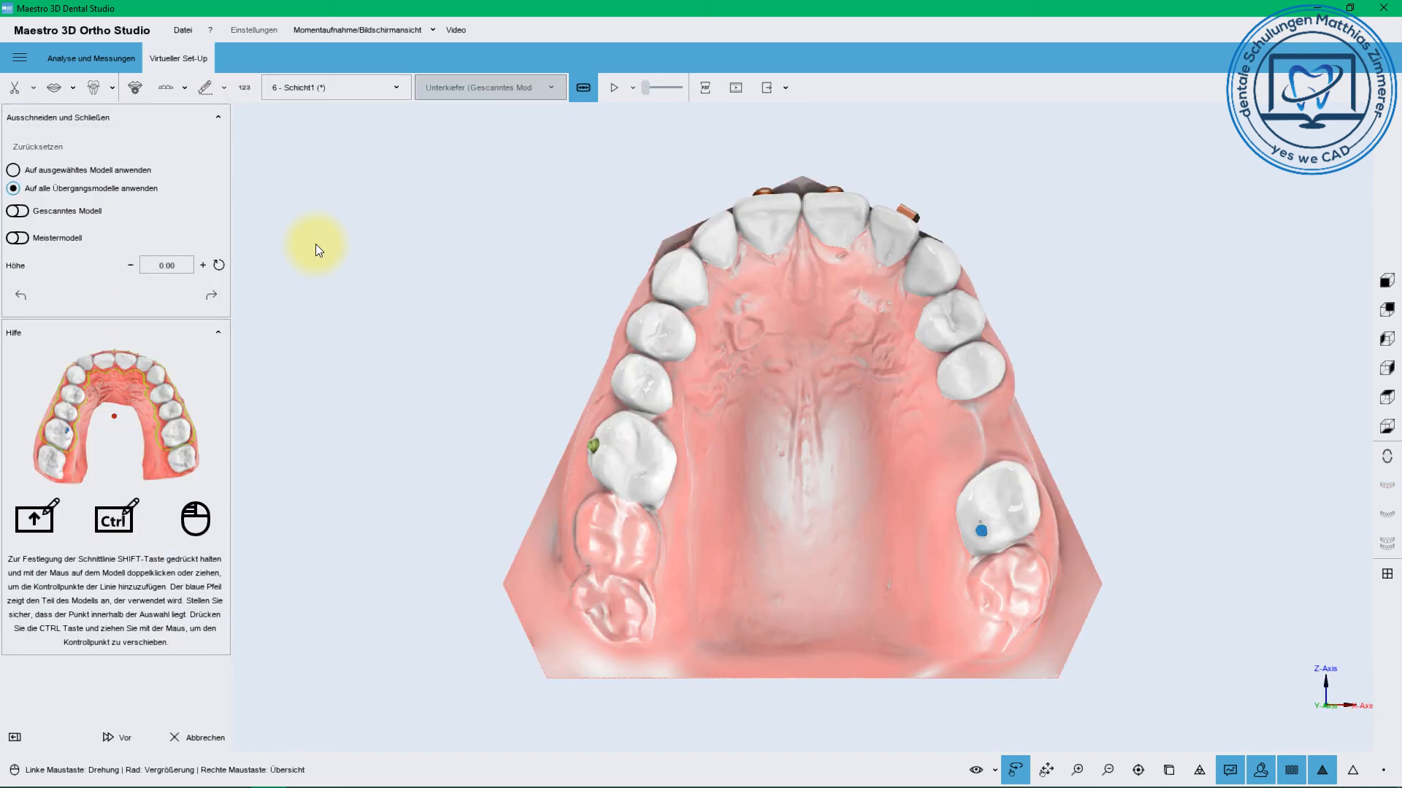
double_click(803, 327)
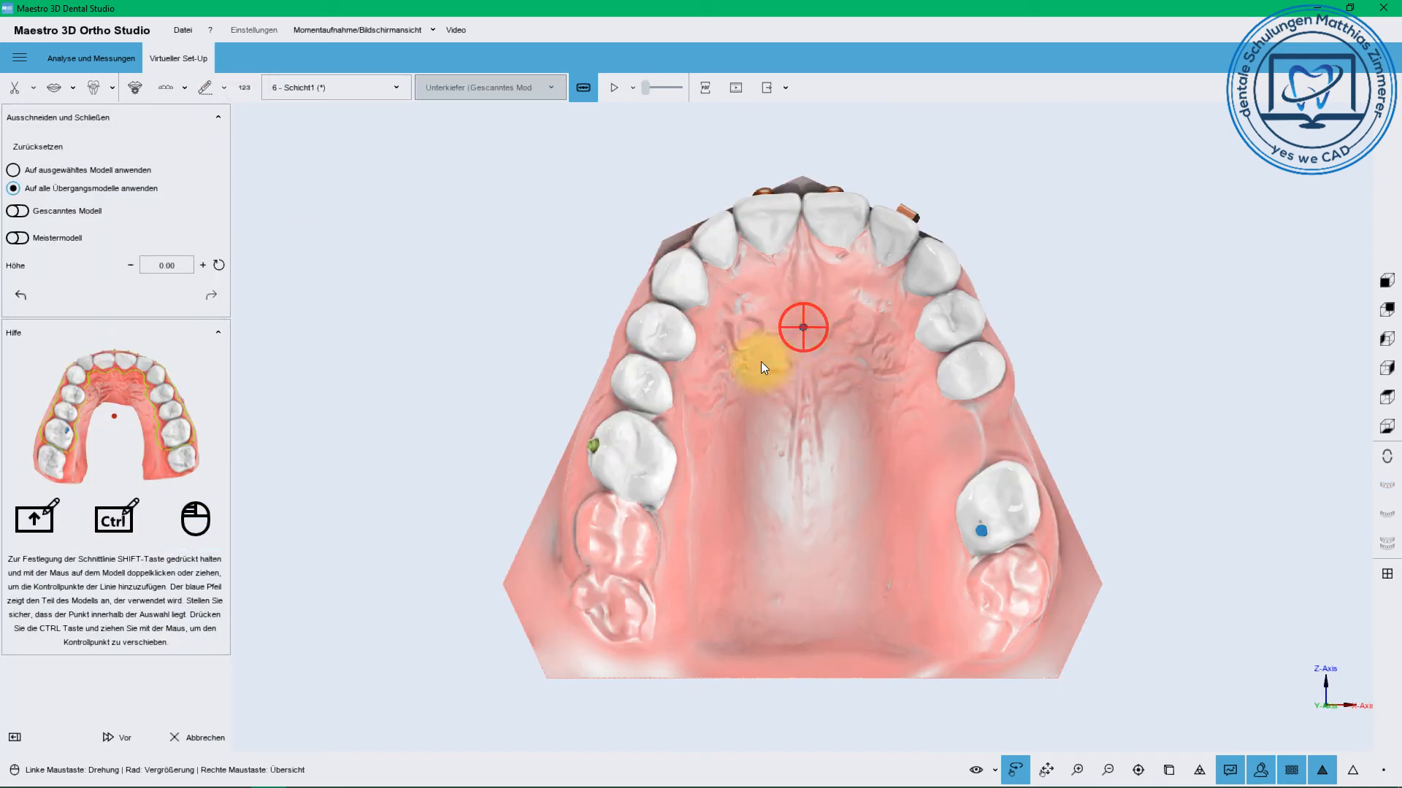
double_click(726, 384)
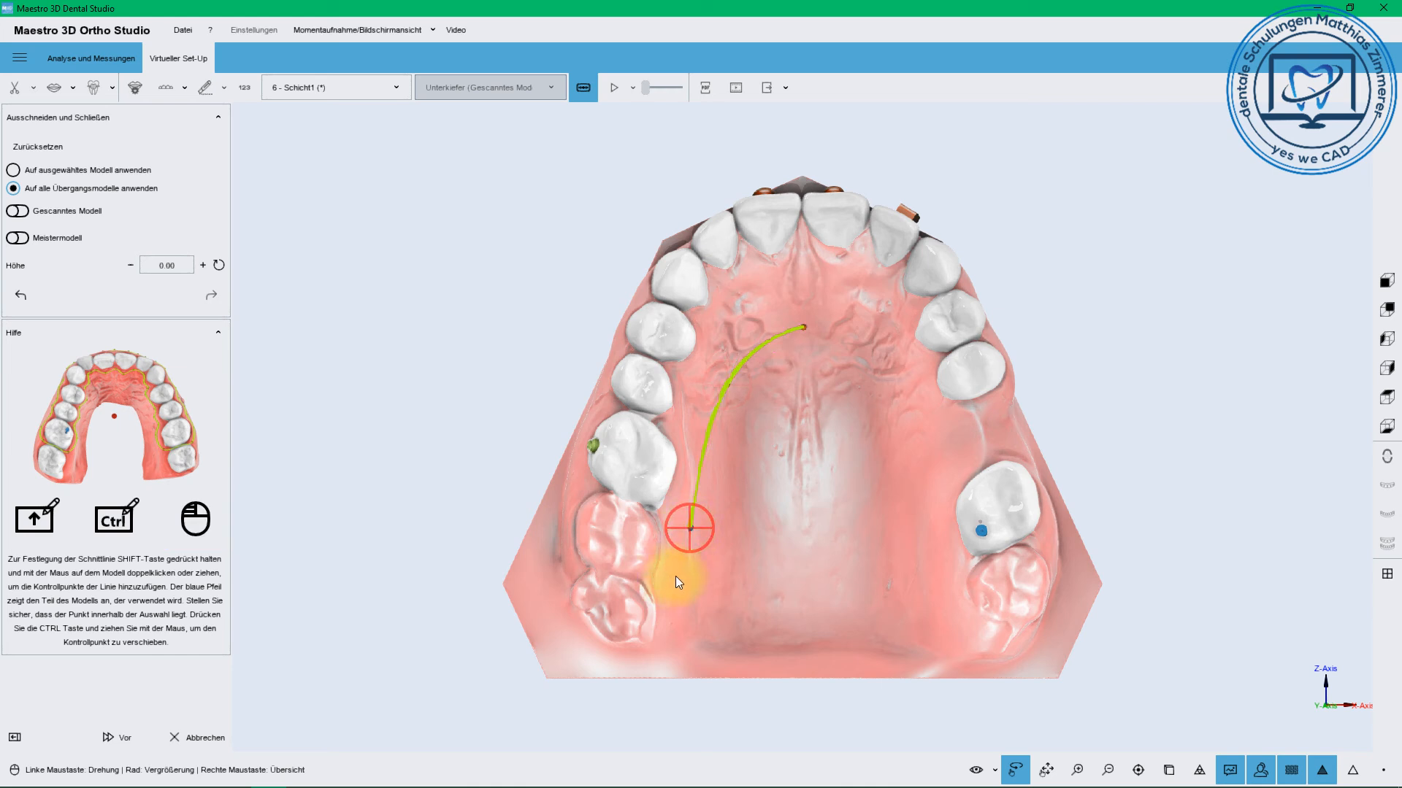
shift+double_click(650, 614)
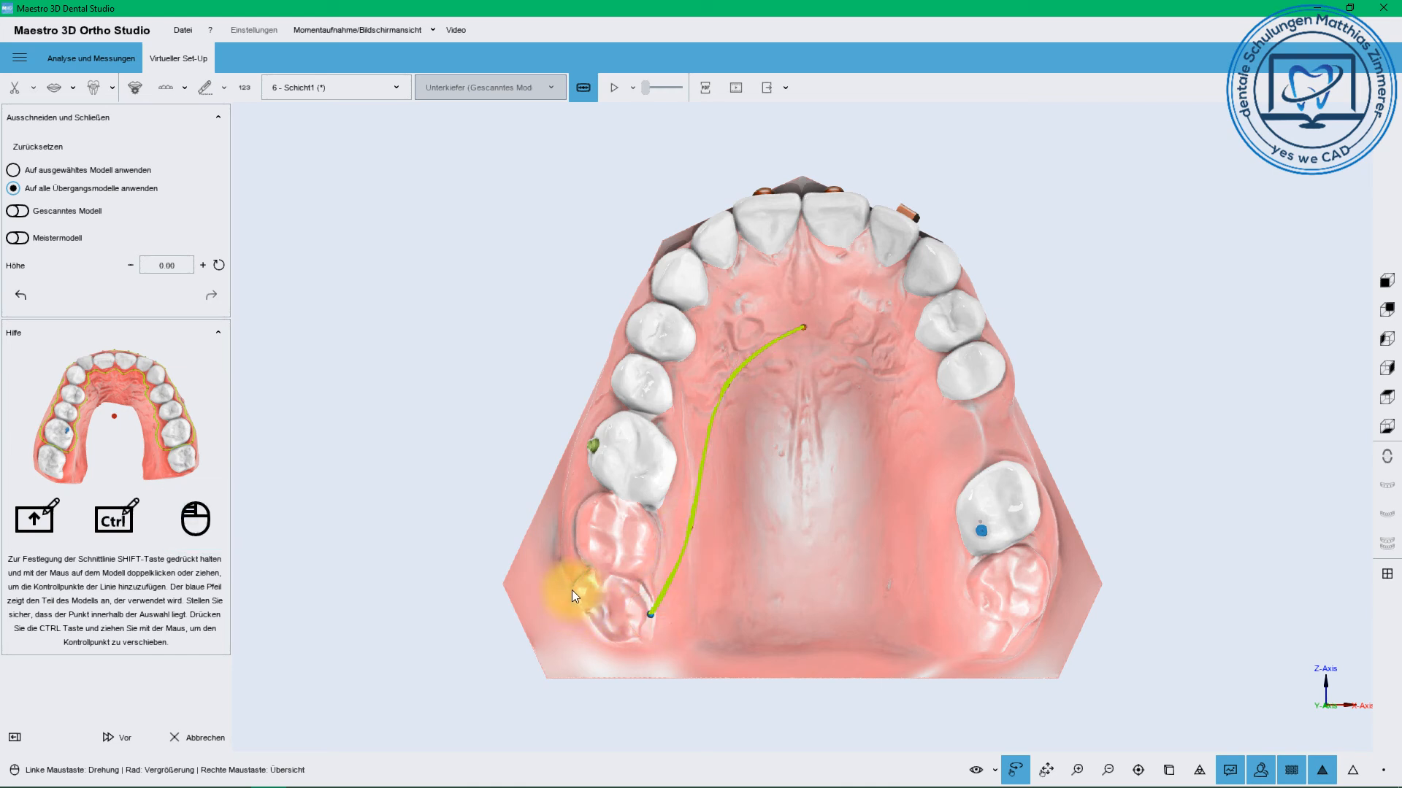
shift+double_click(569, 571)
shift+double_click(573, 463)
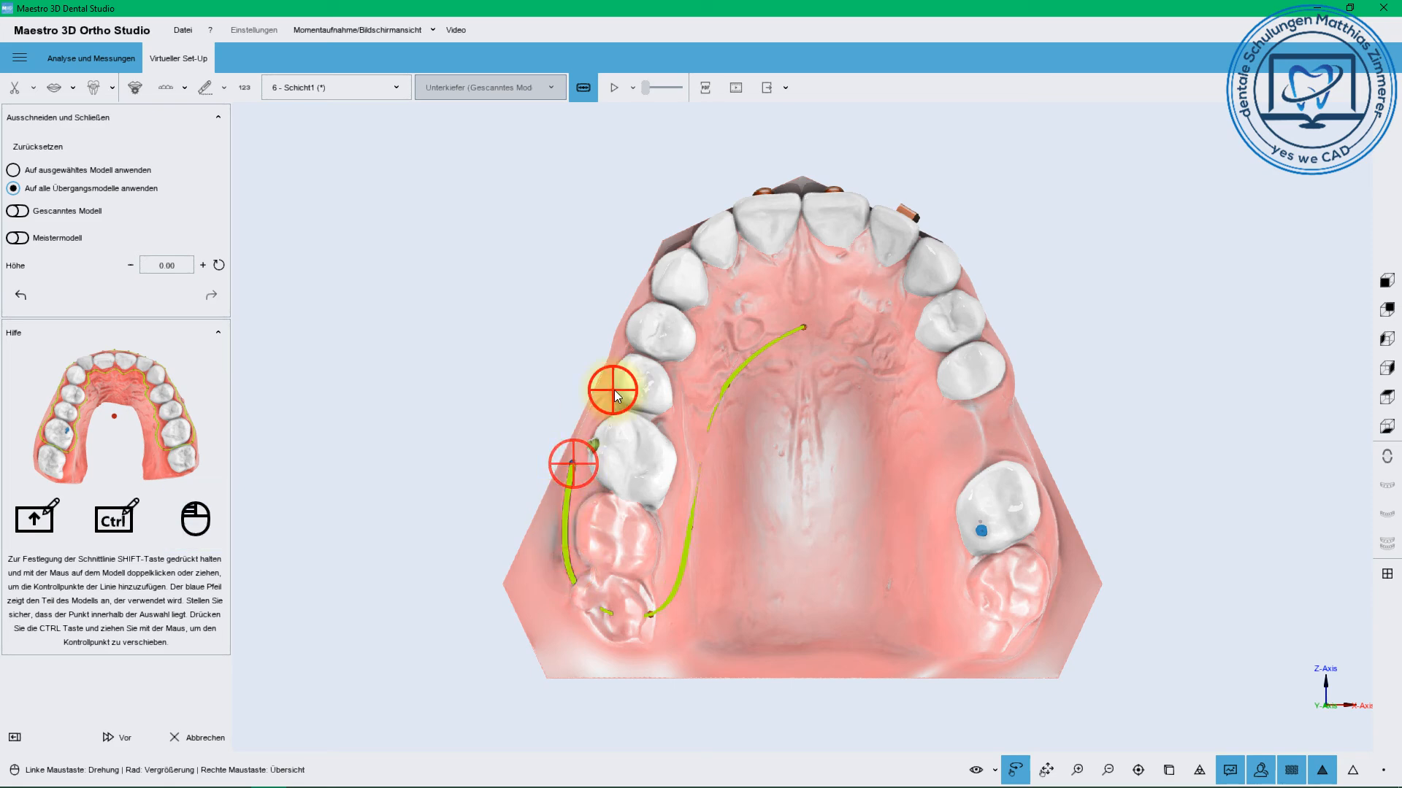
Extend the cut line along the buccal gum from the right molars past the premolars to the canine area
drag(613, 389, 787, 453)
shift+double_click(685, 415)
shift+double_click(693, 322)
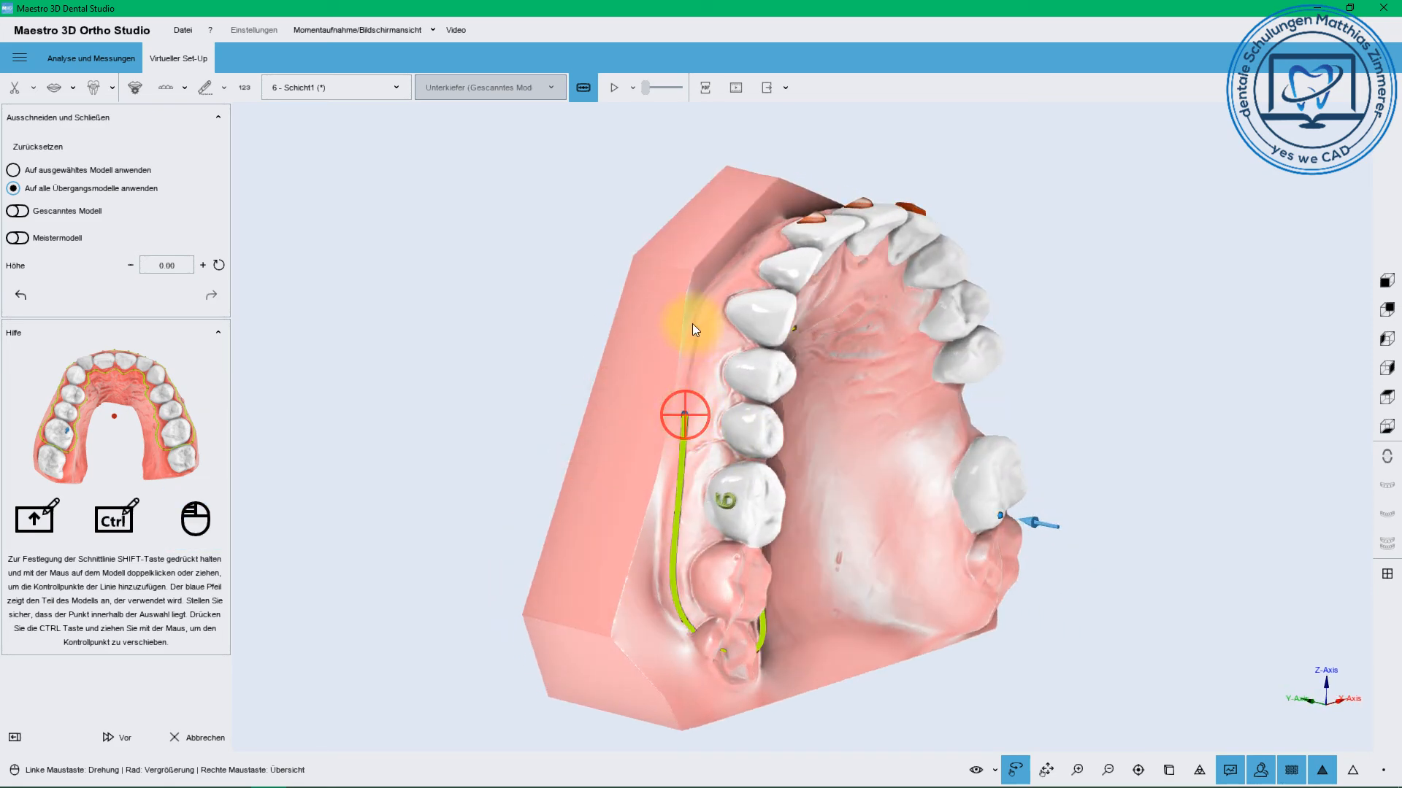
shift+double_click(731, 262)
shift+double_click(772, 241)
Continue the cut line across the labial gum above the upper front teeth
drag(772, 330, 746, 542)
shift+double_click(738, 397)
shift+double_click(777, 318)
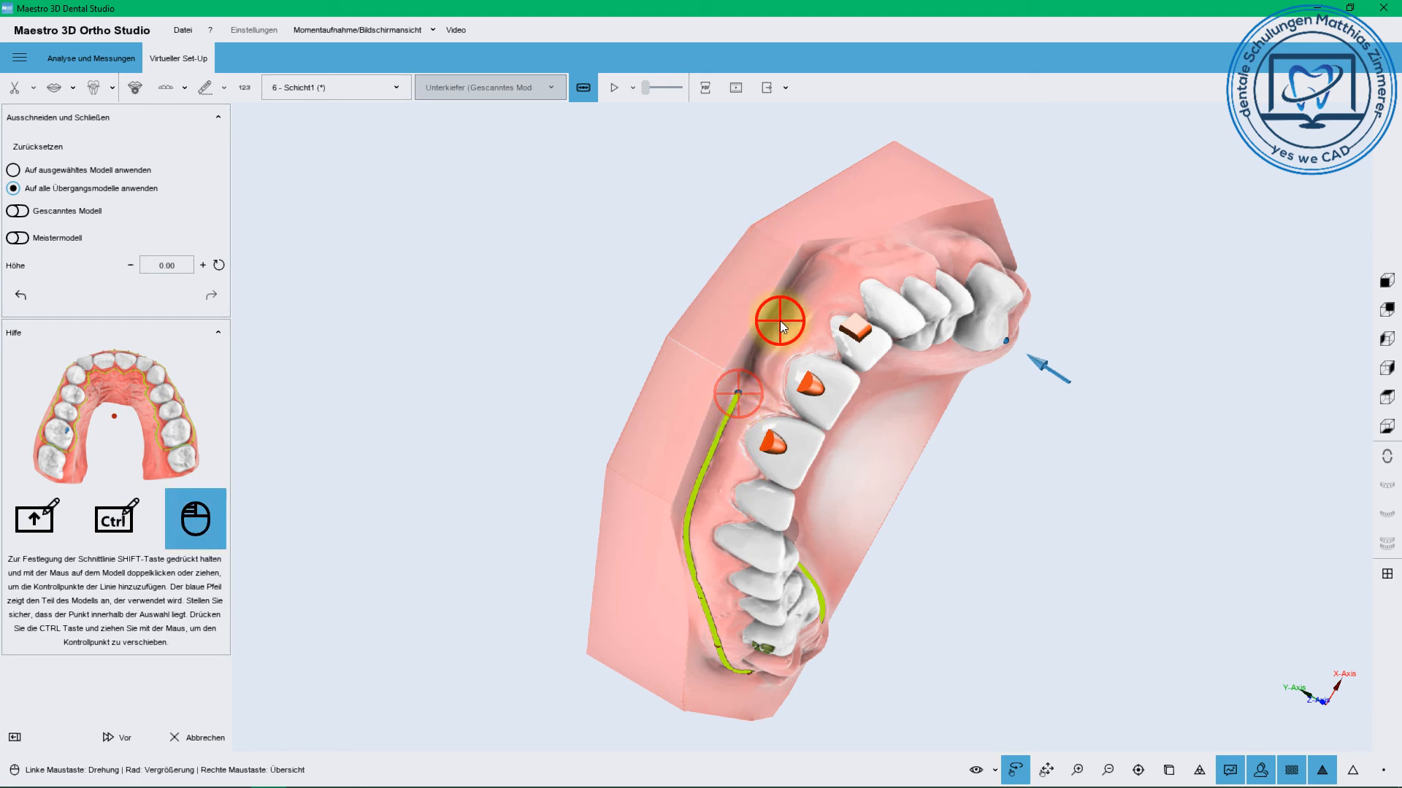
shift+double_click(823, 265)
Continue the cut line along the buccal gum on the patient's left side towards the rear molars
drag(854, 261, 797, 449)
shift+double_click(795, 422)
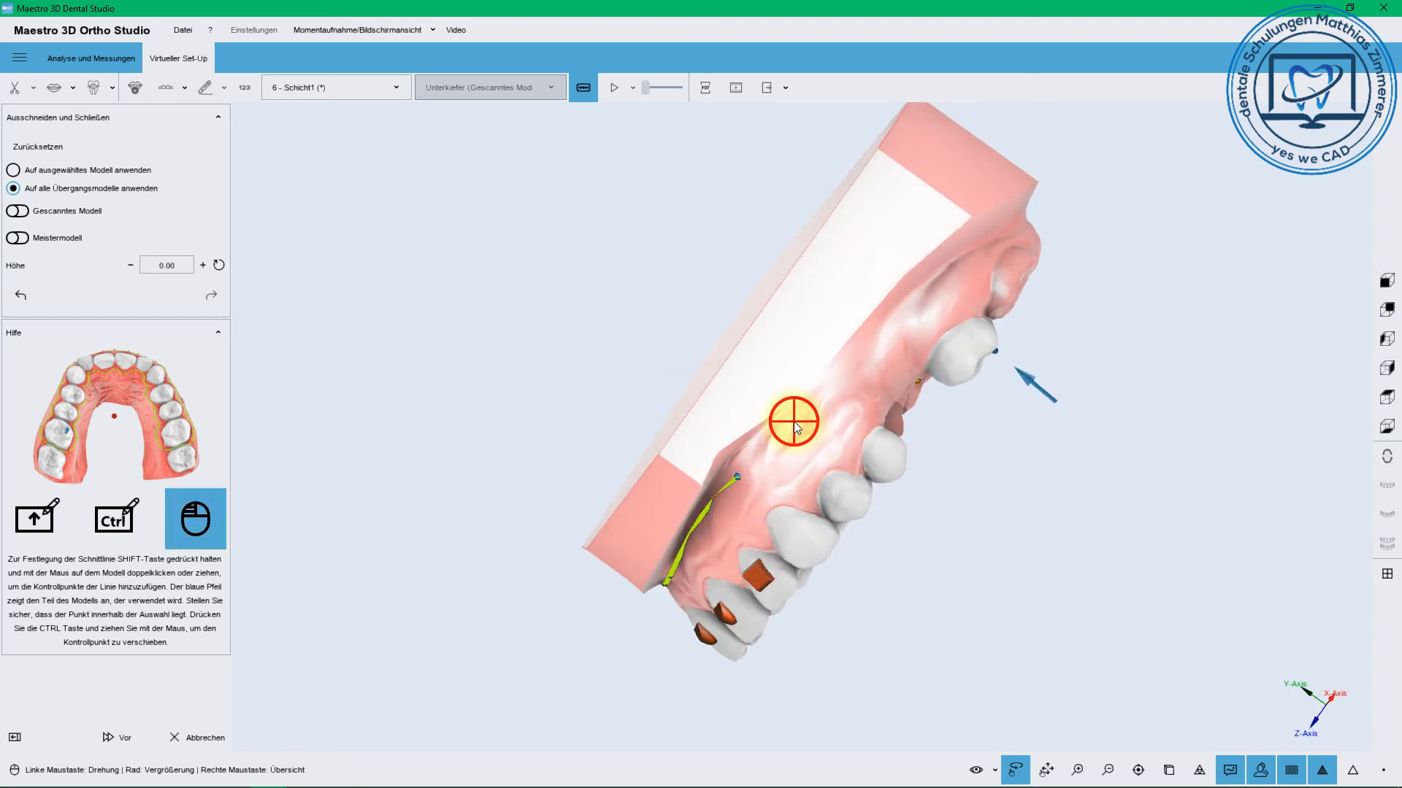
shift+double_click(831, 378)
shift+double_click(868, 335)
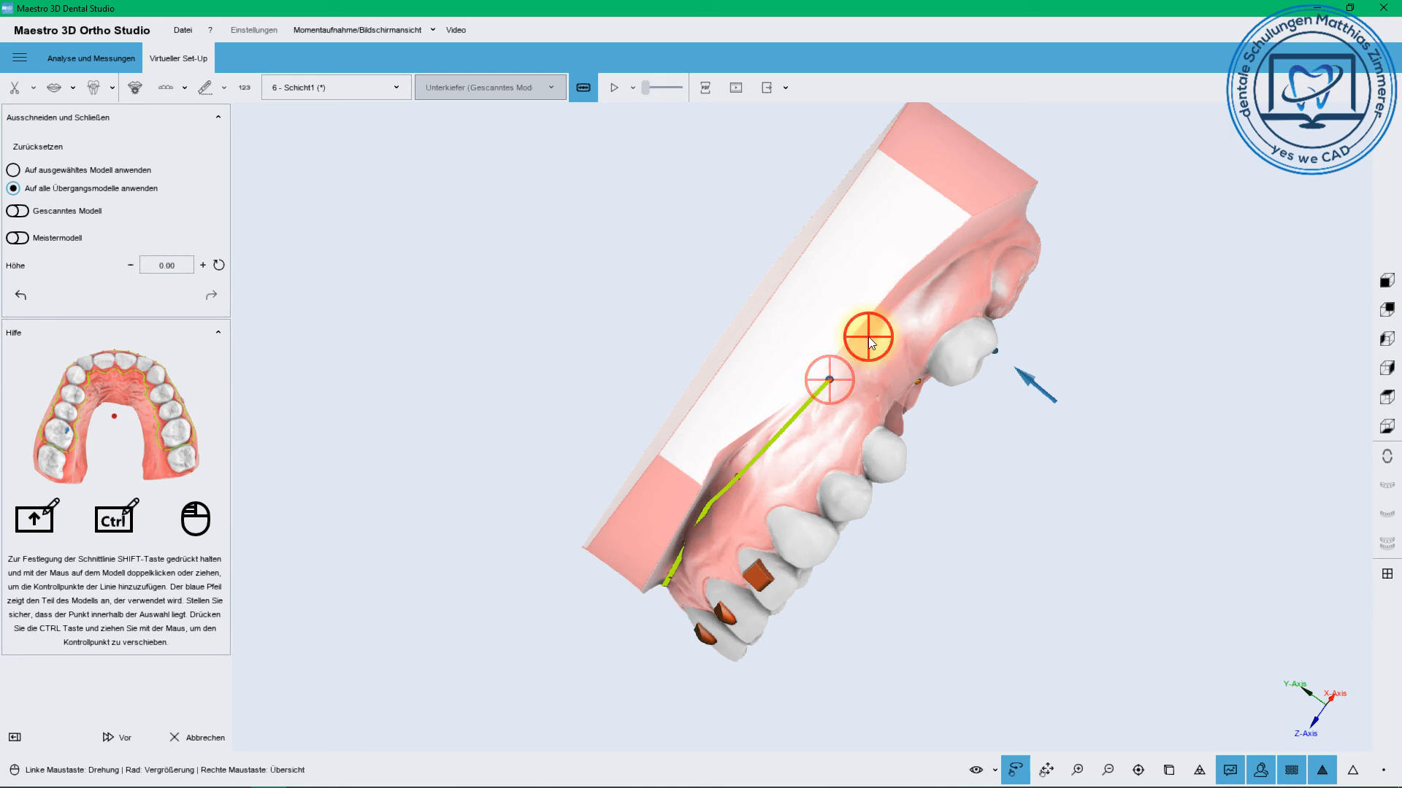
shift+double_click(908, 286)
shift+double_click(967, 304)
Extend the cut line around the patient's left rear molar onto the palatal gum
drag(895, 339, 803, 274)
shift+double_click(804, 273)
shift+double_click(845, 248)
shift+double_click(869, 315)
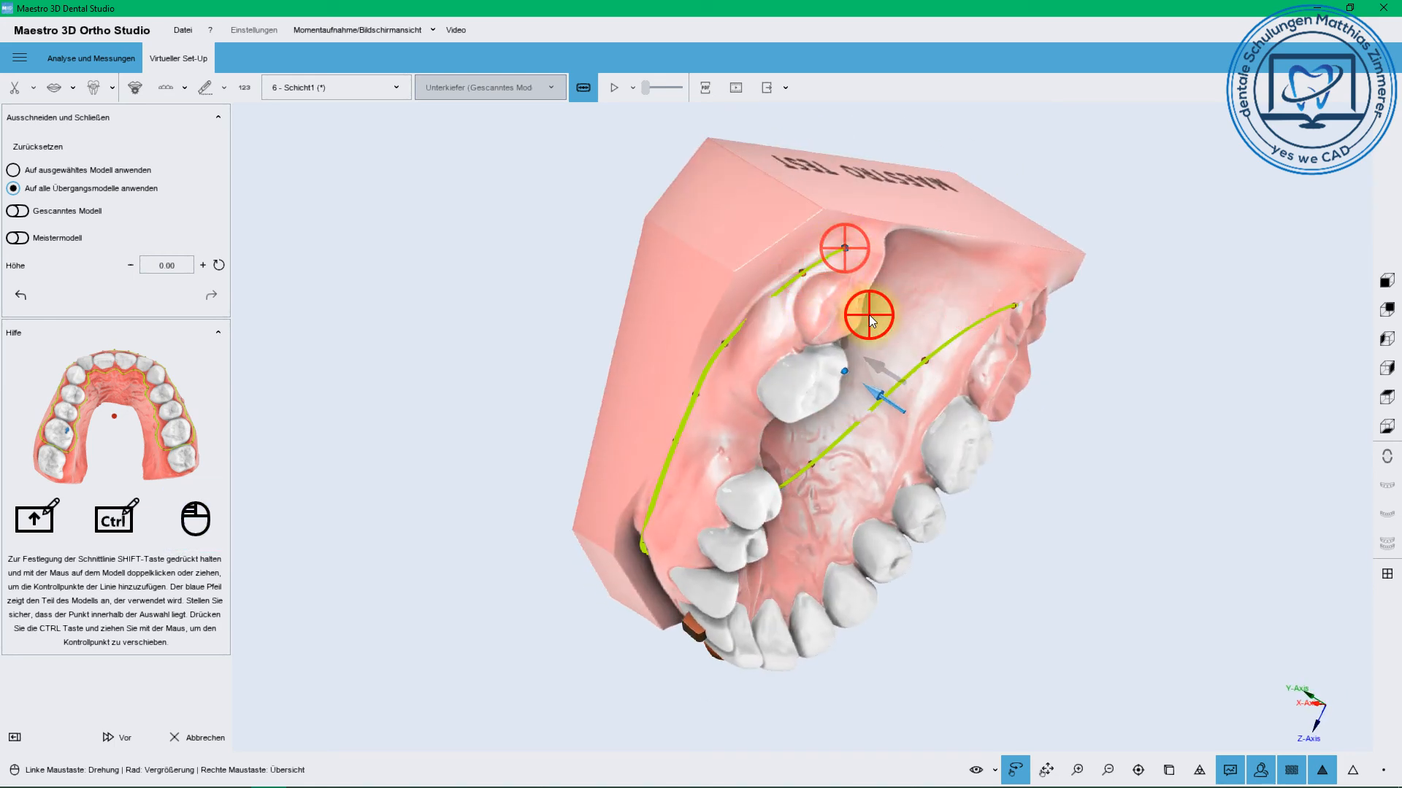
drag(866, 365, 582, 261)
shift+double_click(563, 235)
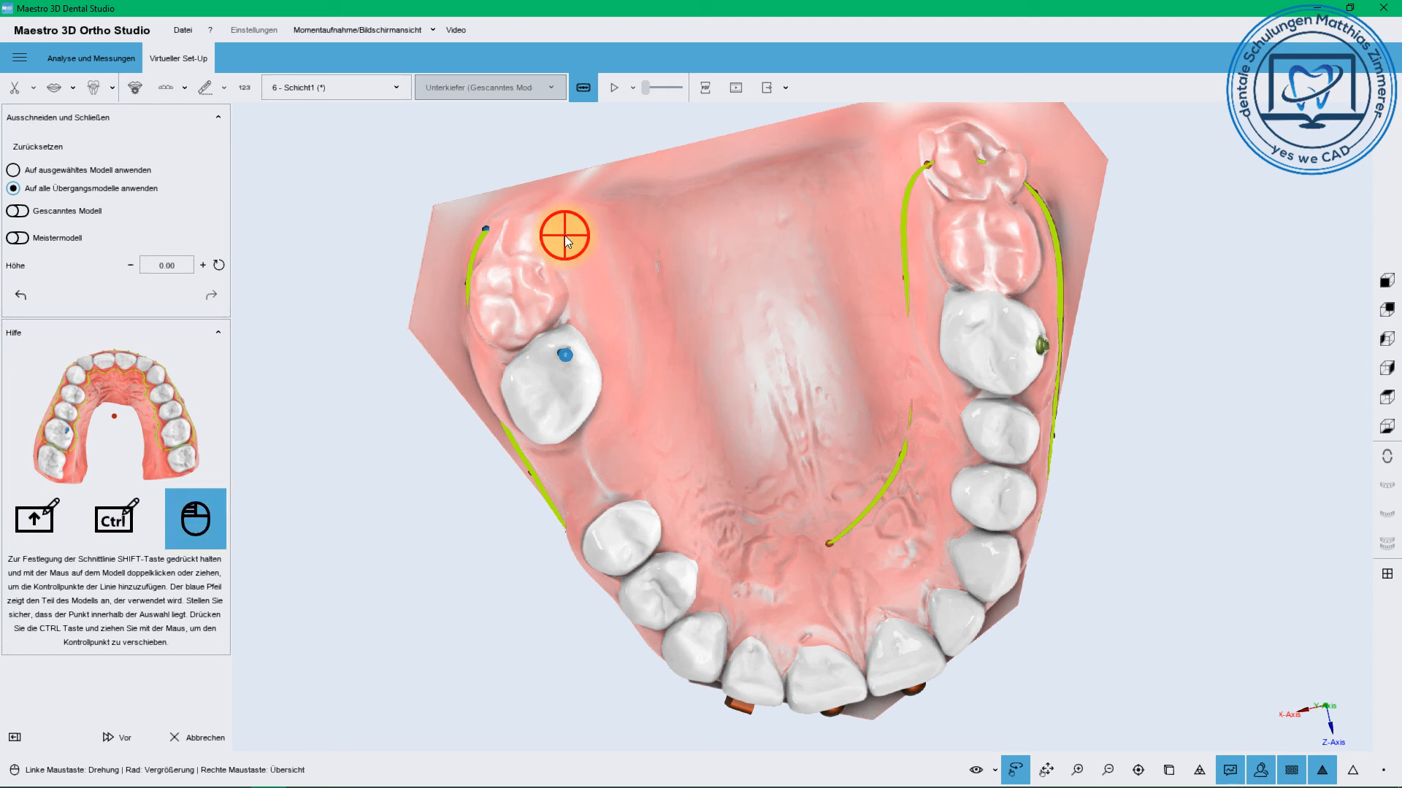
Continue the cut line along the palatal gum and close it at its starting point in the front mid-palate
shift+double_click(643, 339)
double_click(682, 436)
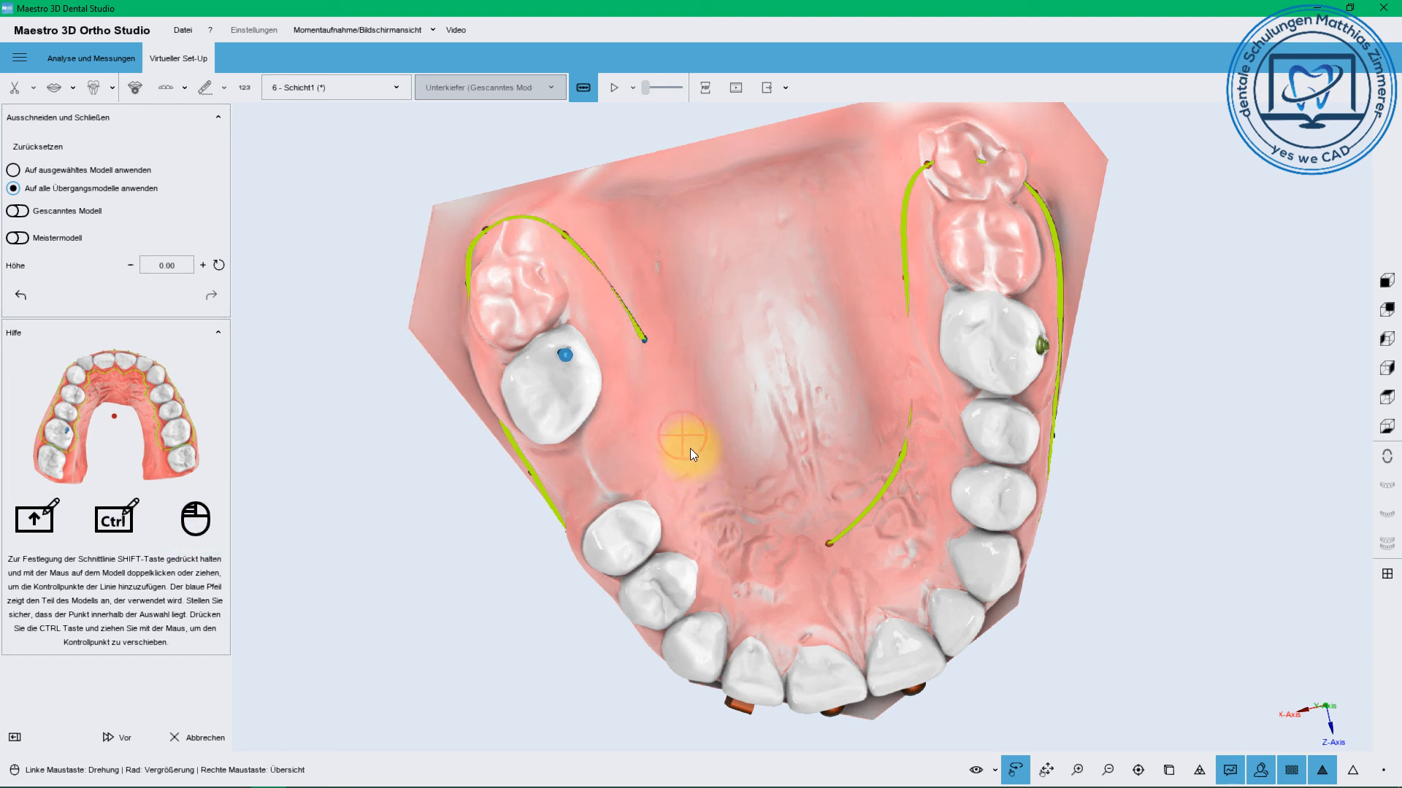
double_click(690, 448)
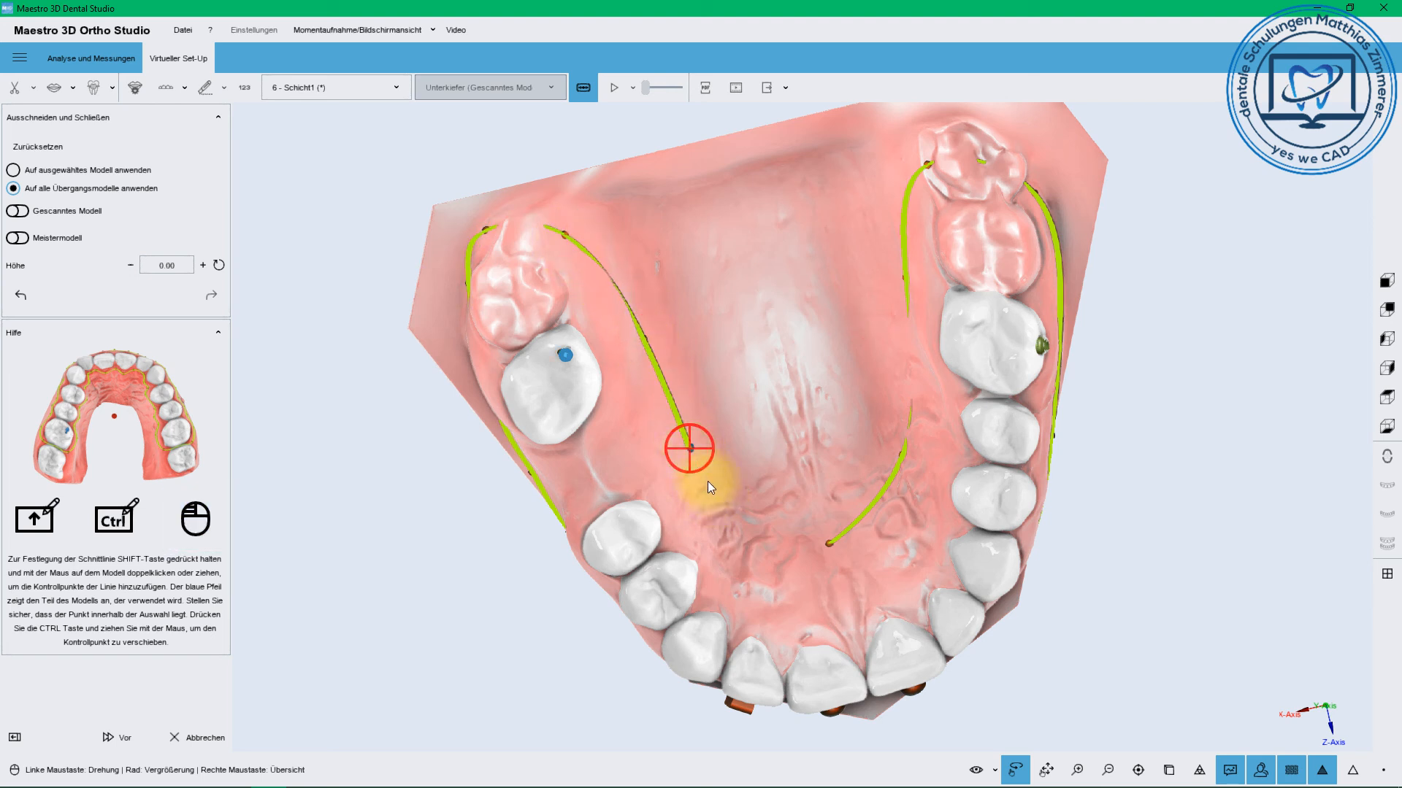
shift+double_click(770, 533)
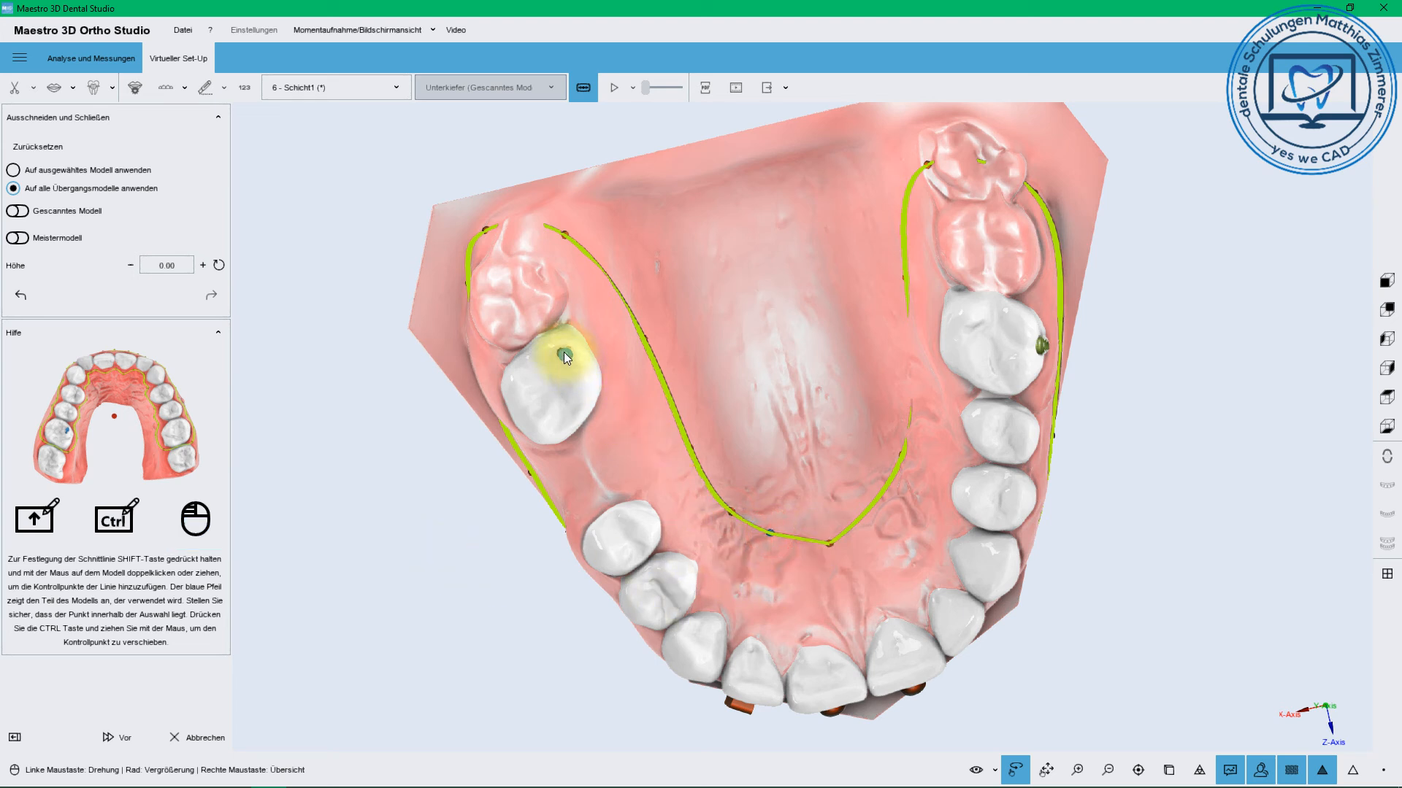
Move the blue selection point on the patient's left molar crown and run the cut for all transition models
click(564, 382)
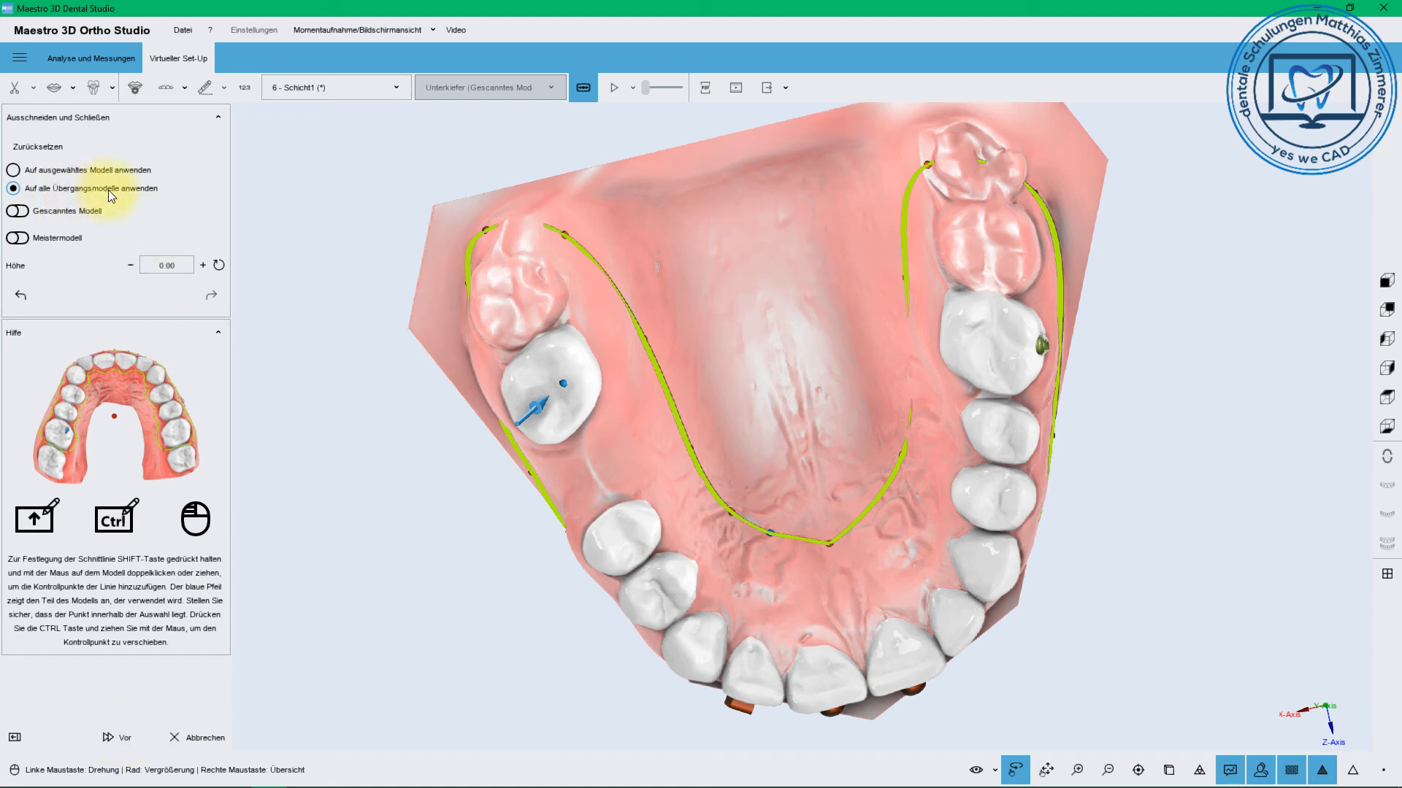
drag(854, 617, 811, 403)
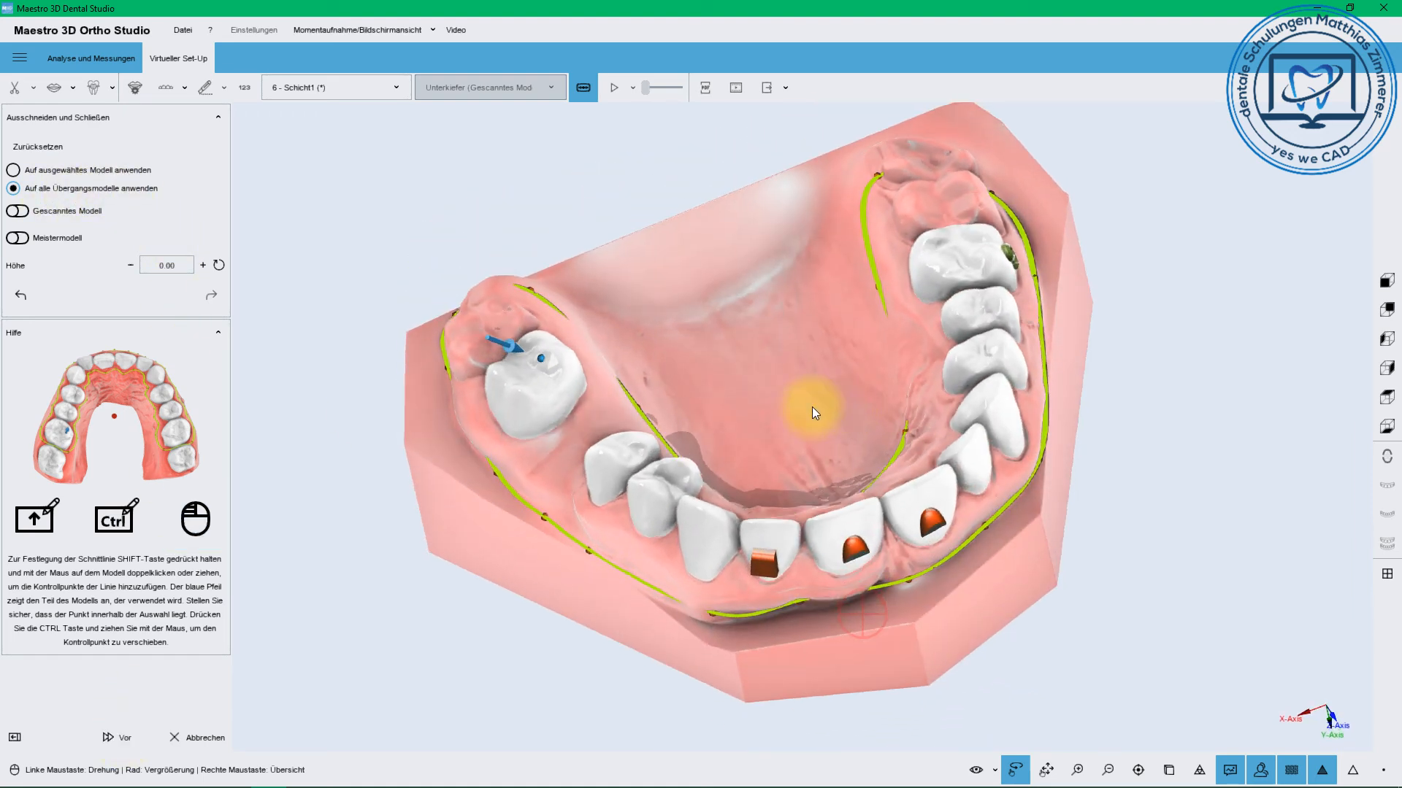
click(120, 734)
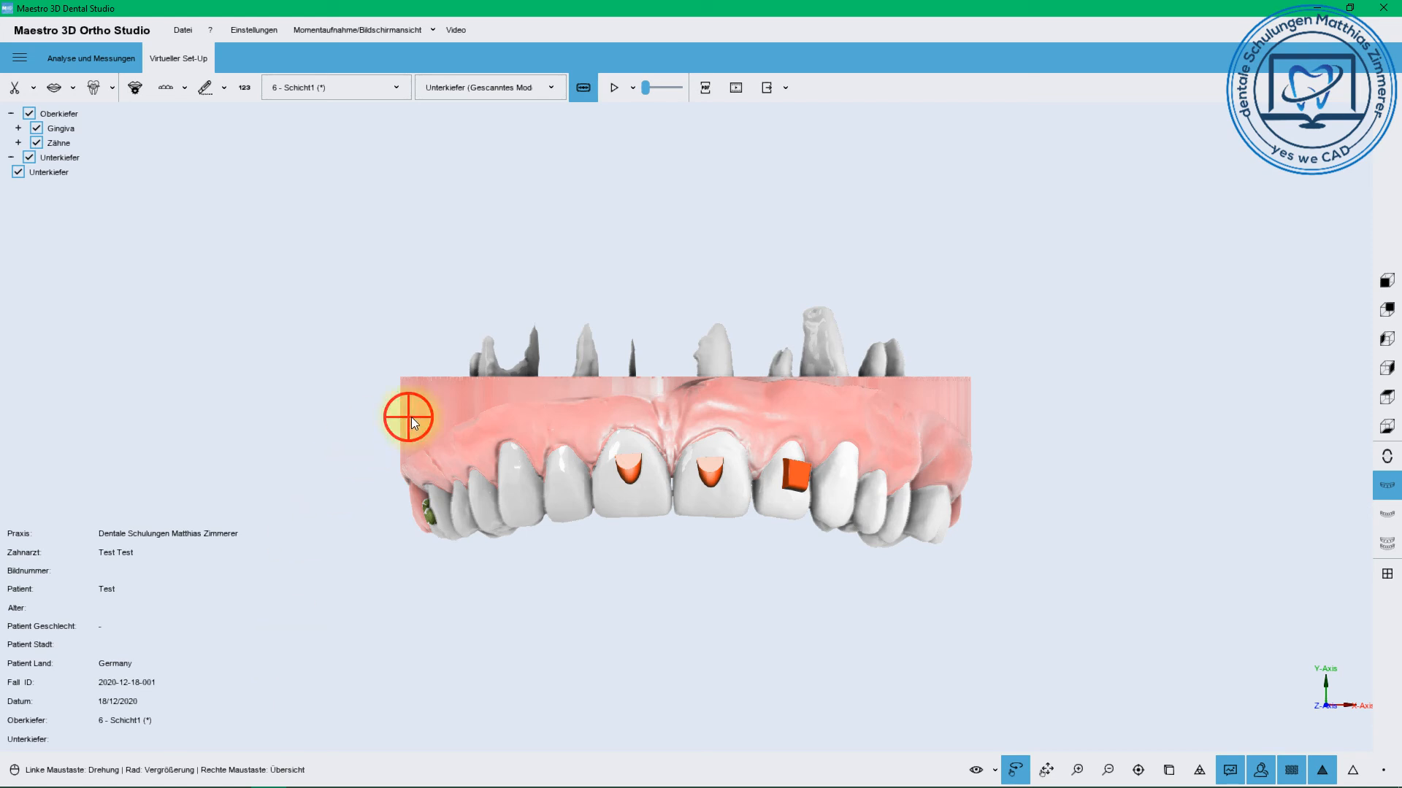
Inspect the cut horseshoe models by playing the transition animation and viewing model 6 - Schicht1 from several sides
drag(410, 417, 553, 368)
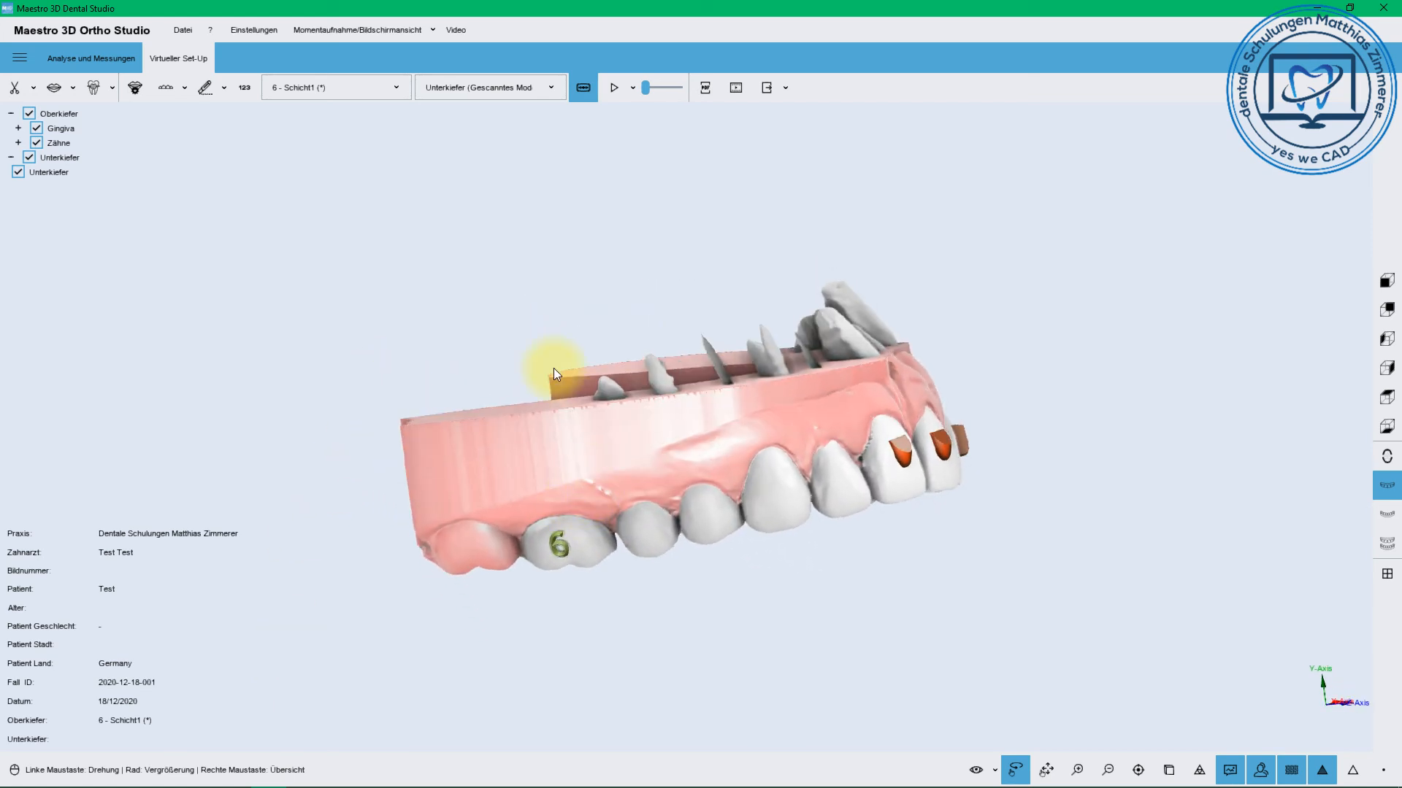
click(612, 87)
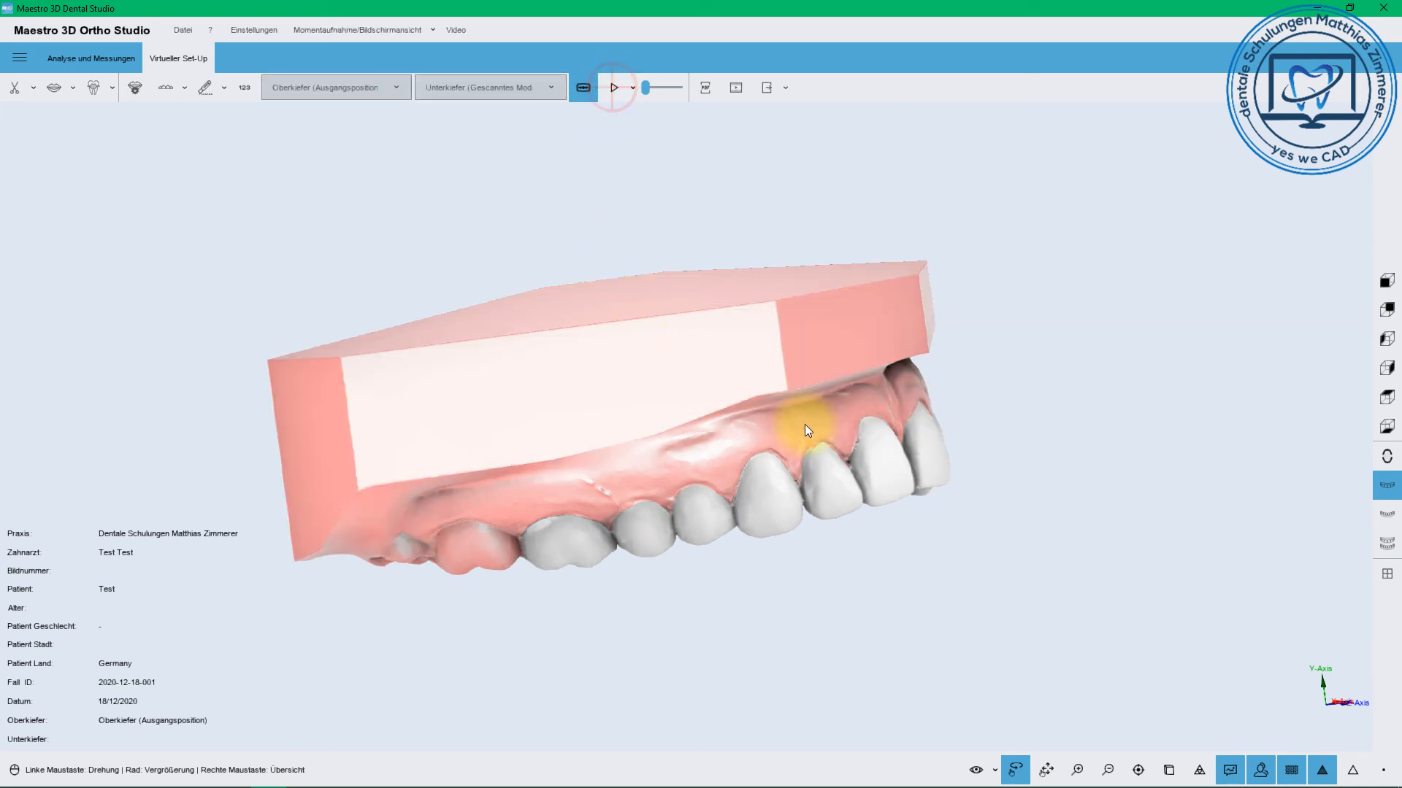
drag(804, 422, 581, 289)
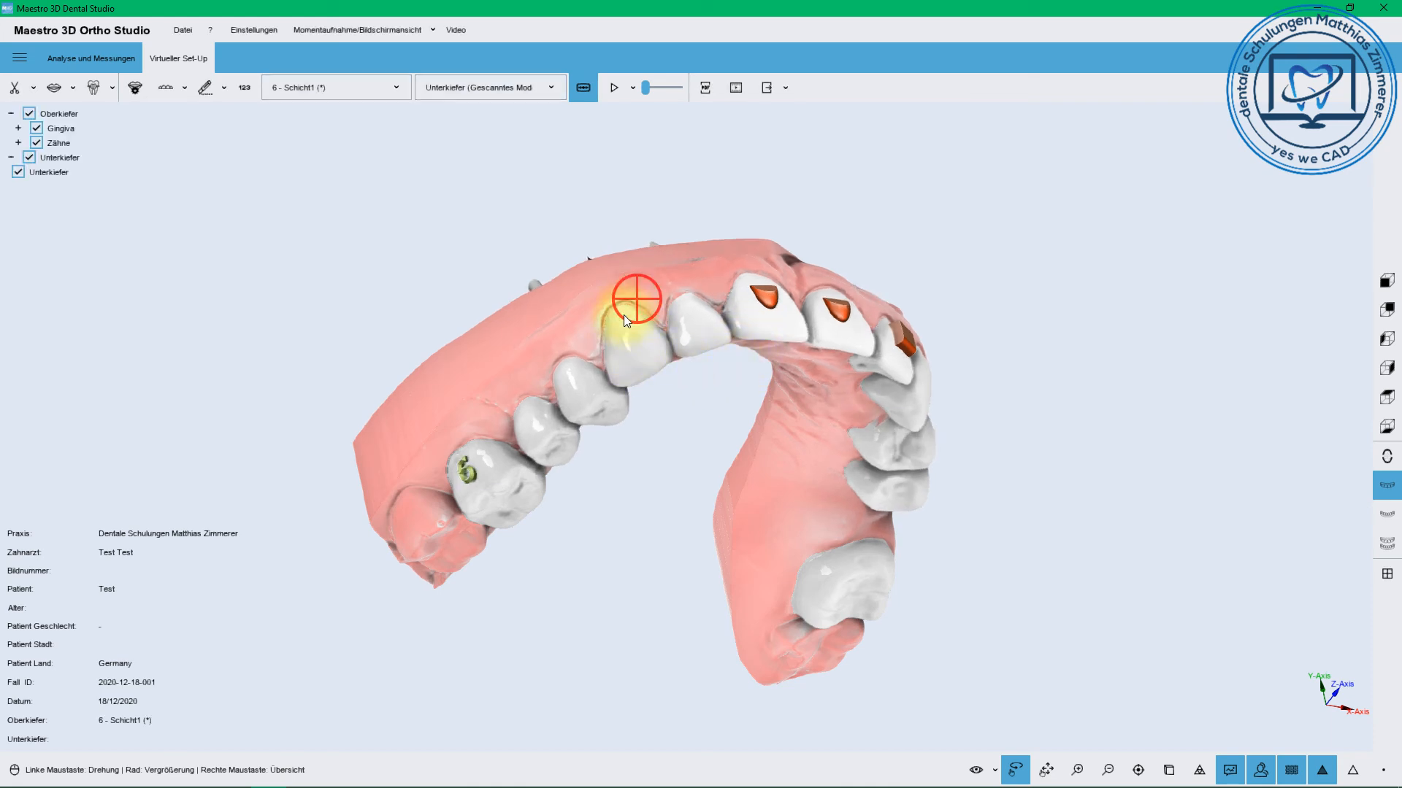
drag(623, 314, 471, 385)
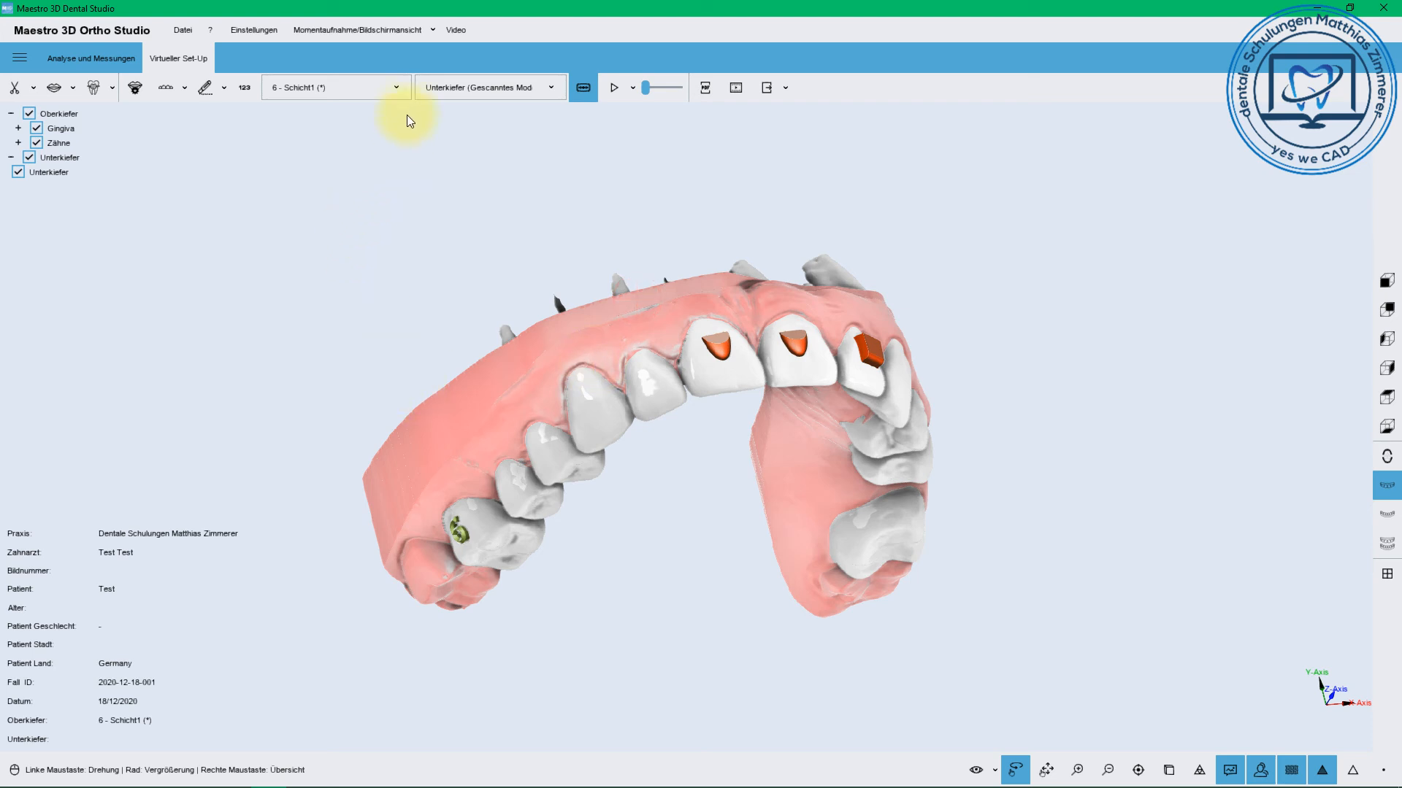
click(395, 86)
click(309, 228)
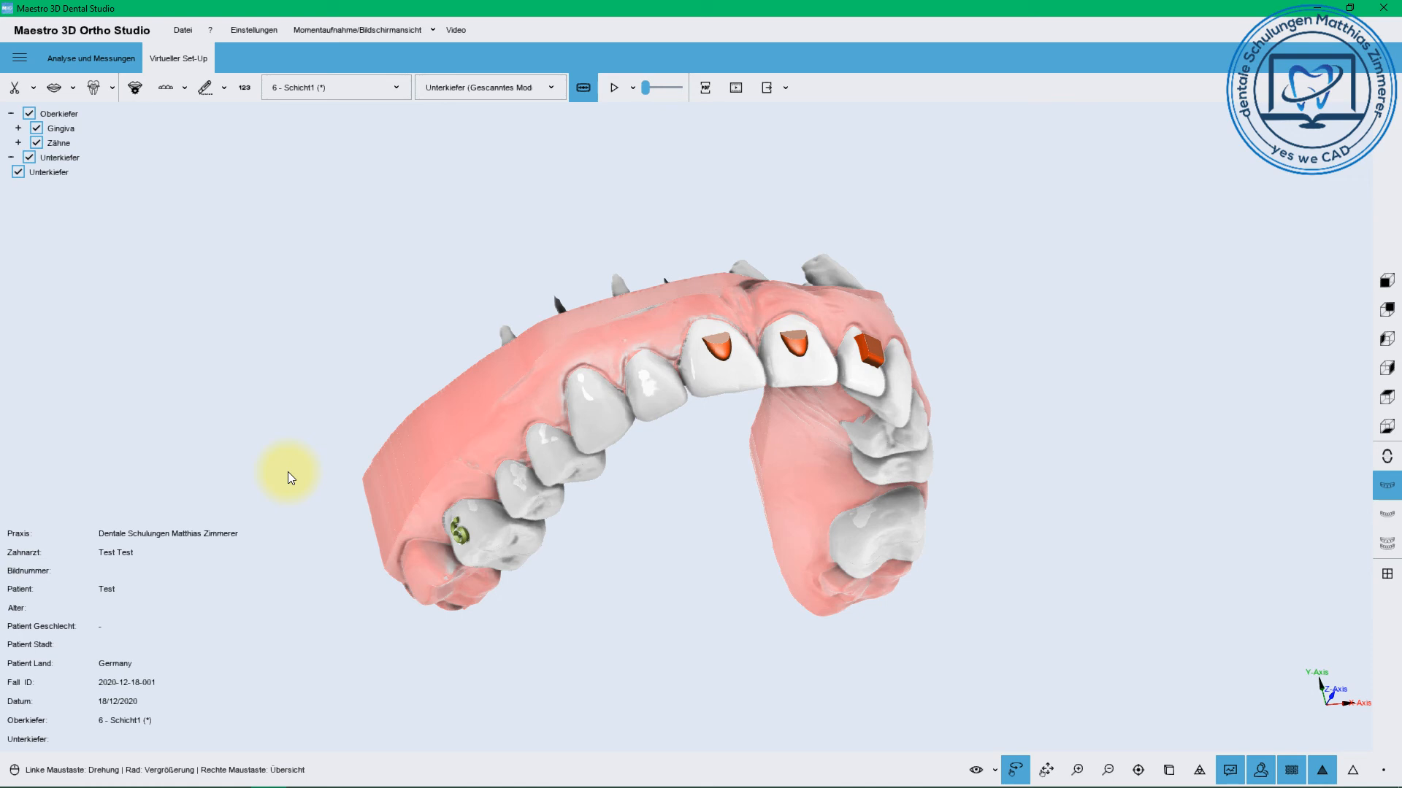
drag(628, 371, 548, 310)
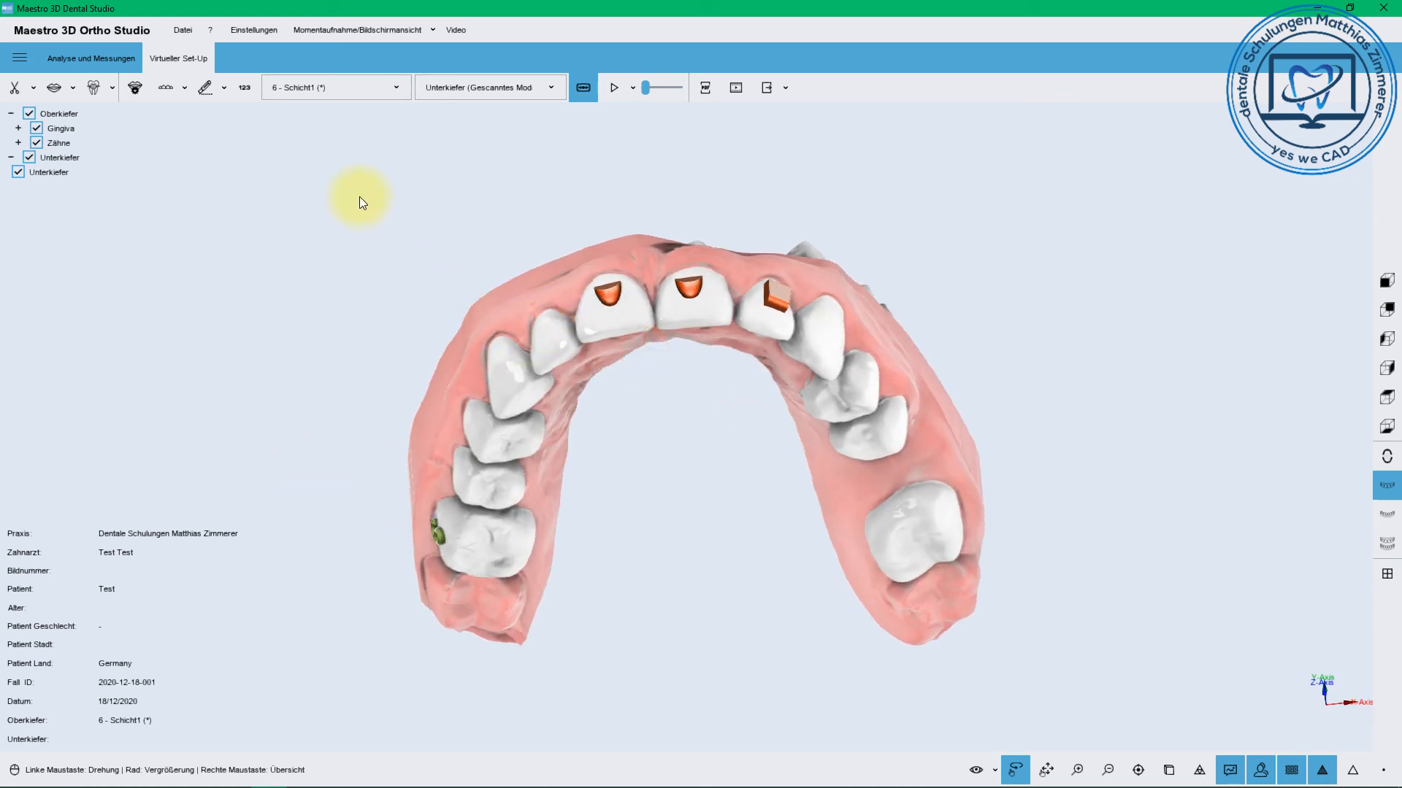
Start the attachment placement guide and set its layer thickness (Schichtstärke) to 1.00
click(185, 90)
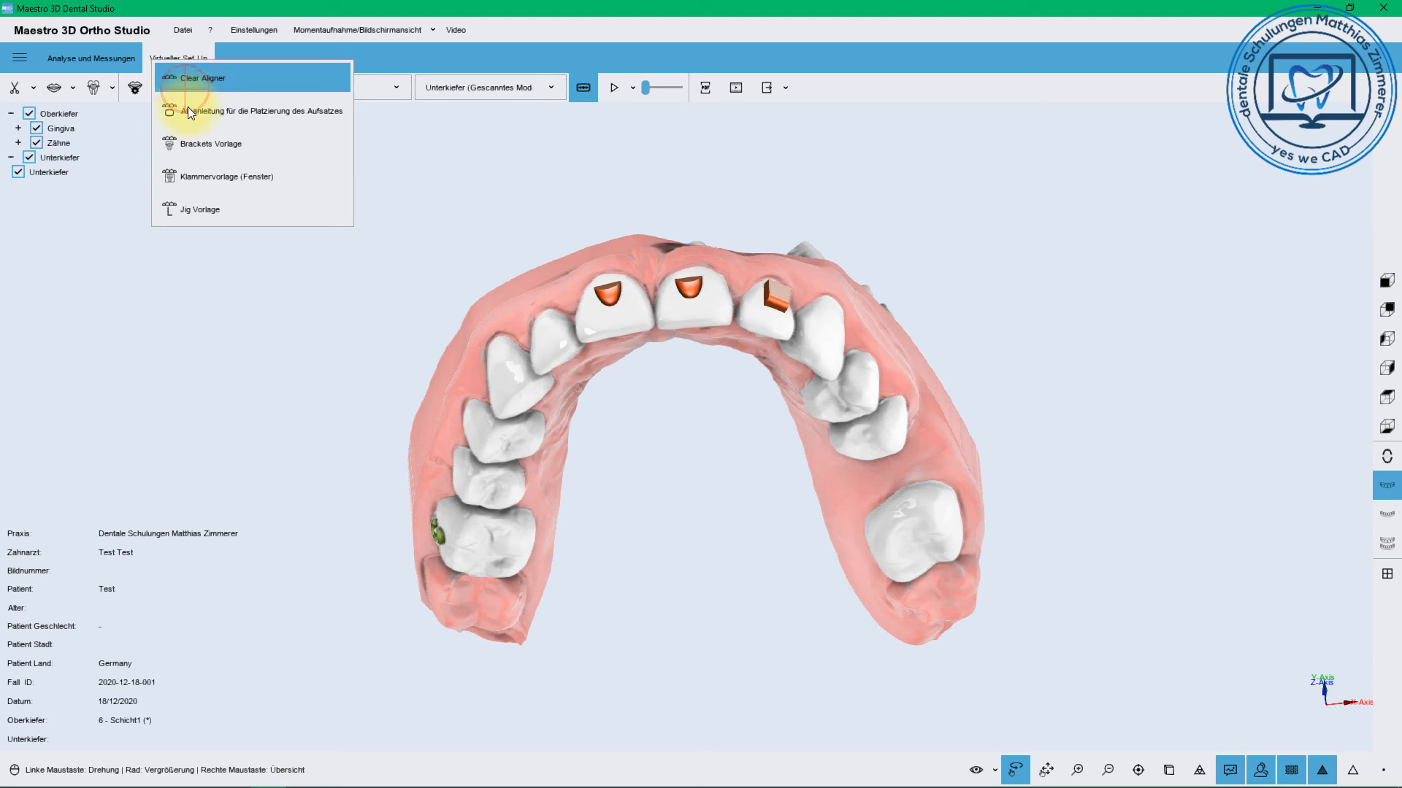
click(187, 112)
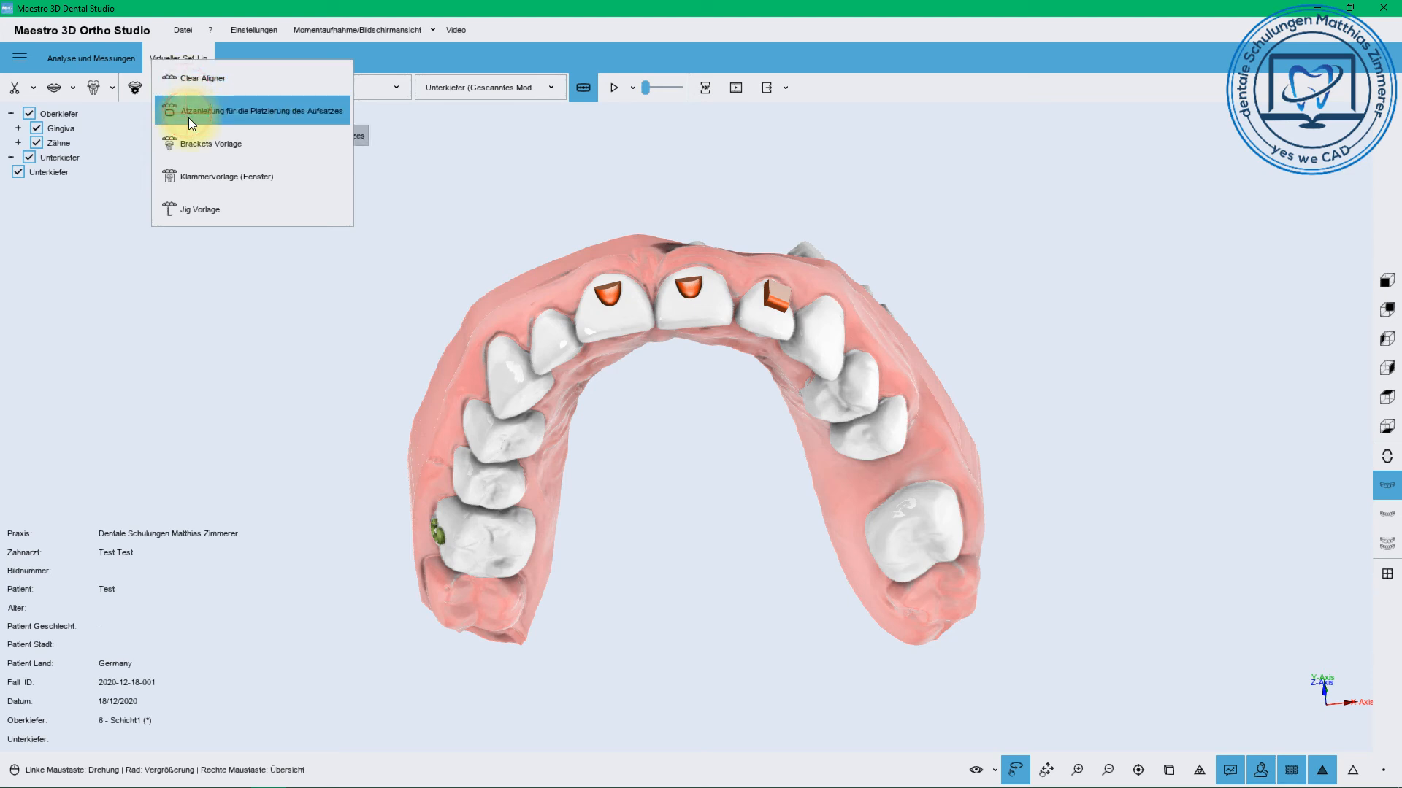
drag(787, 238, 795, 296)
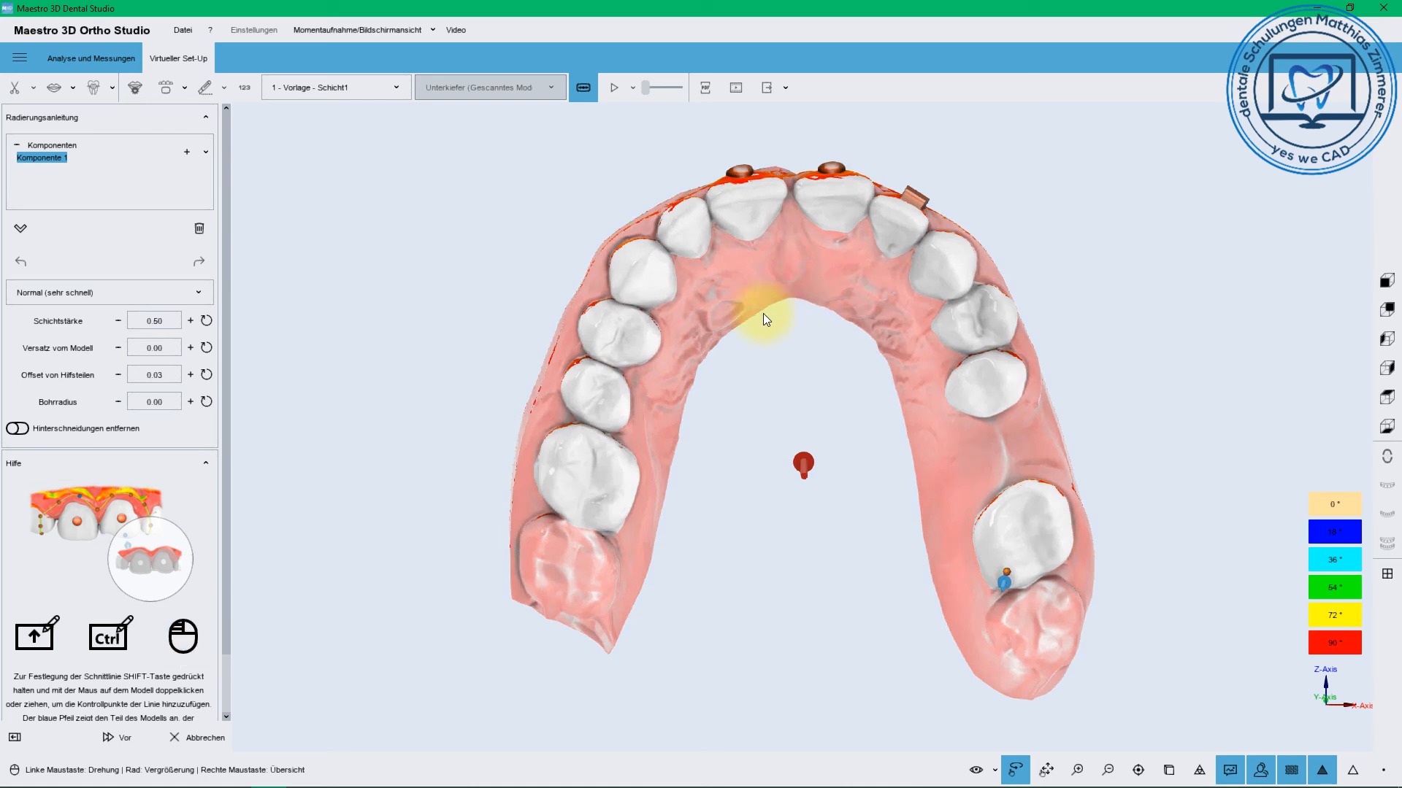
click(196, 293)
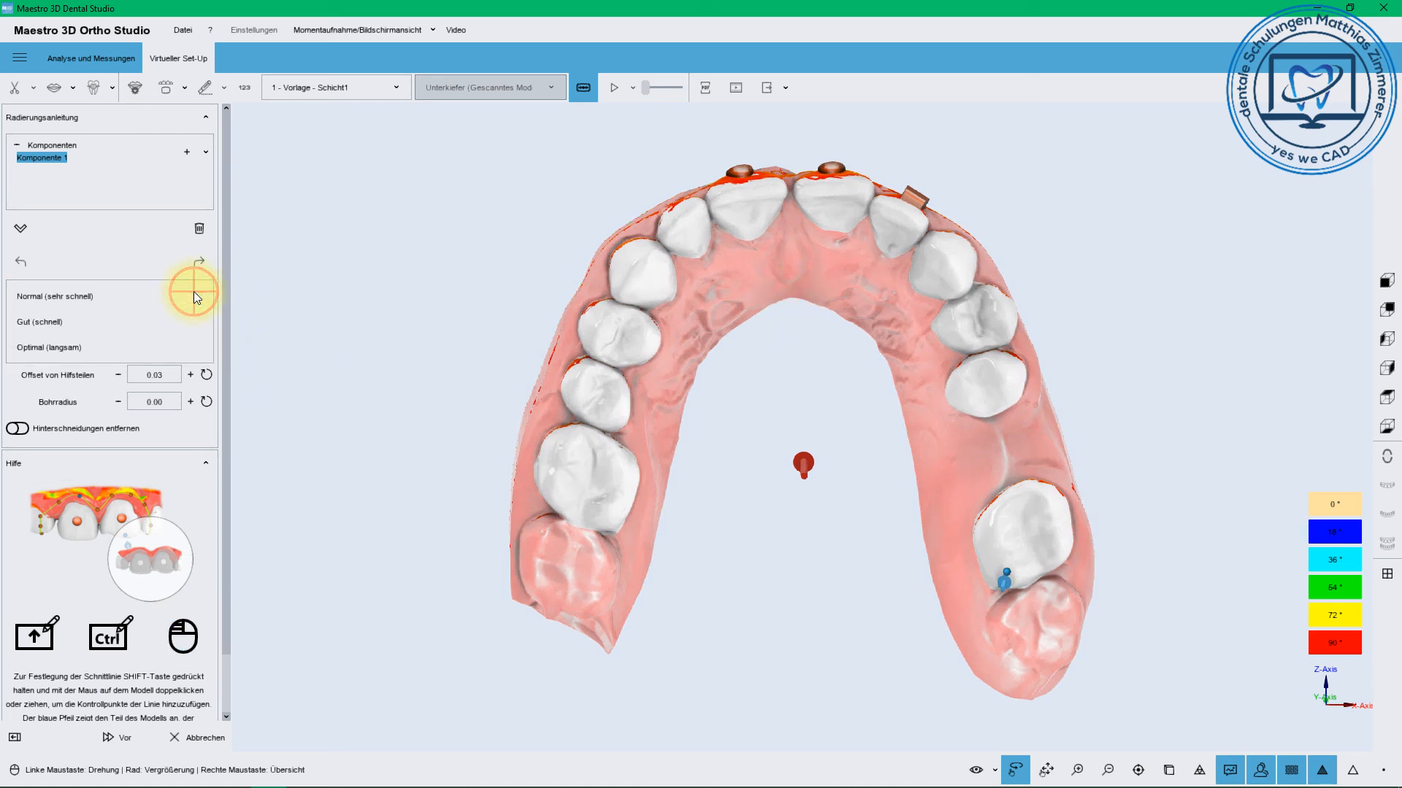
click(313, 286)
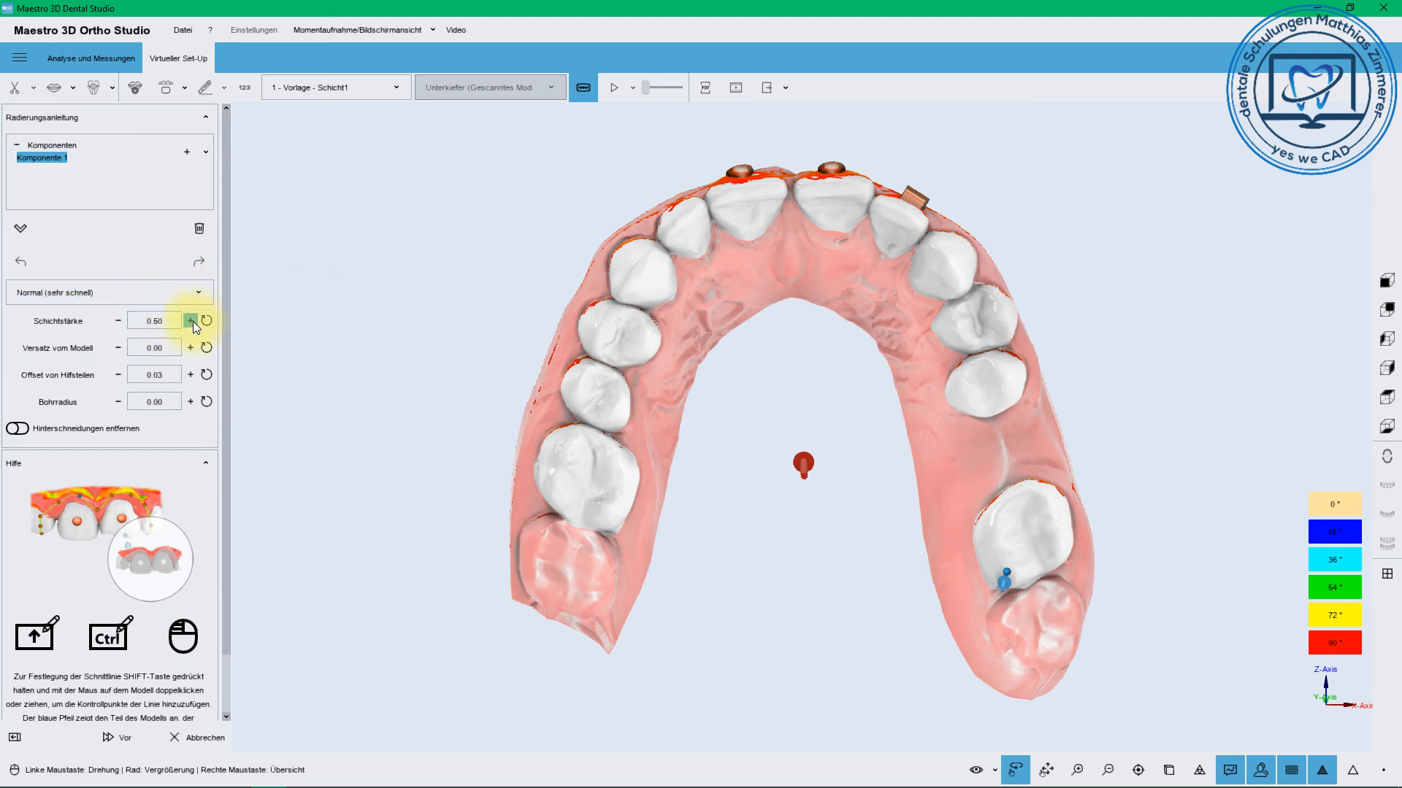
click(193, 321)
click(193, 322)
click(193, 321)
click(193, 322)
click(193, 321)
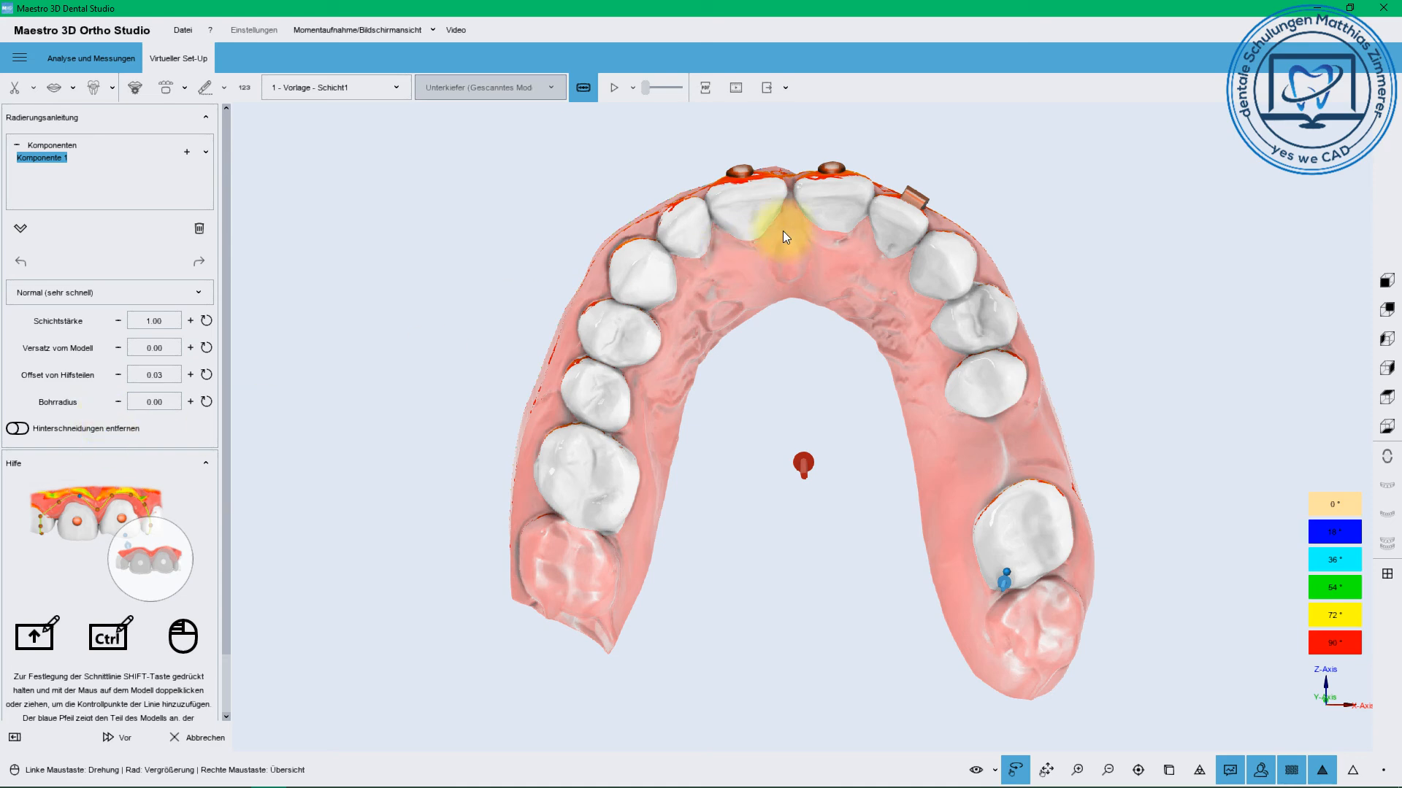
Start the guide outline on the patient's right central and lateral incisors and lead it onto the labial gum above the lateral incisor
drag(782, 231, 781, 210)
double_click(742, 204)
double_click(685, 229)
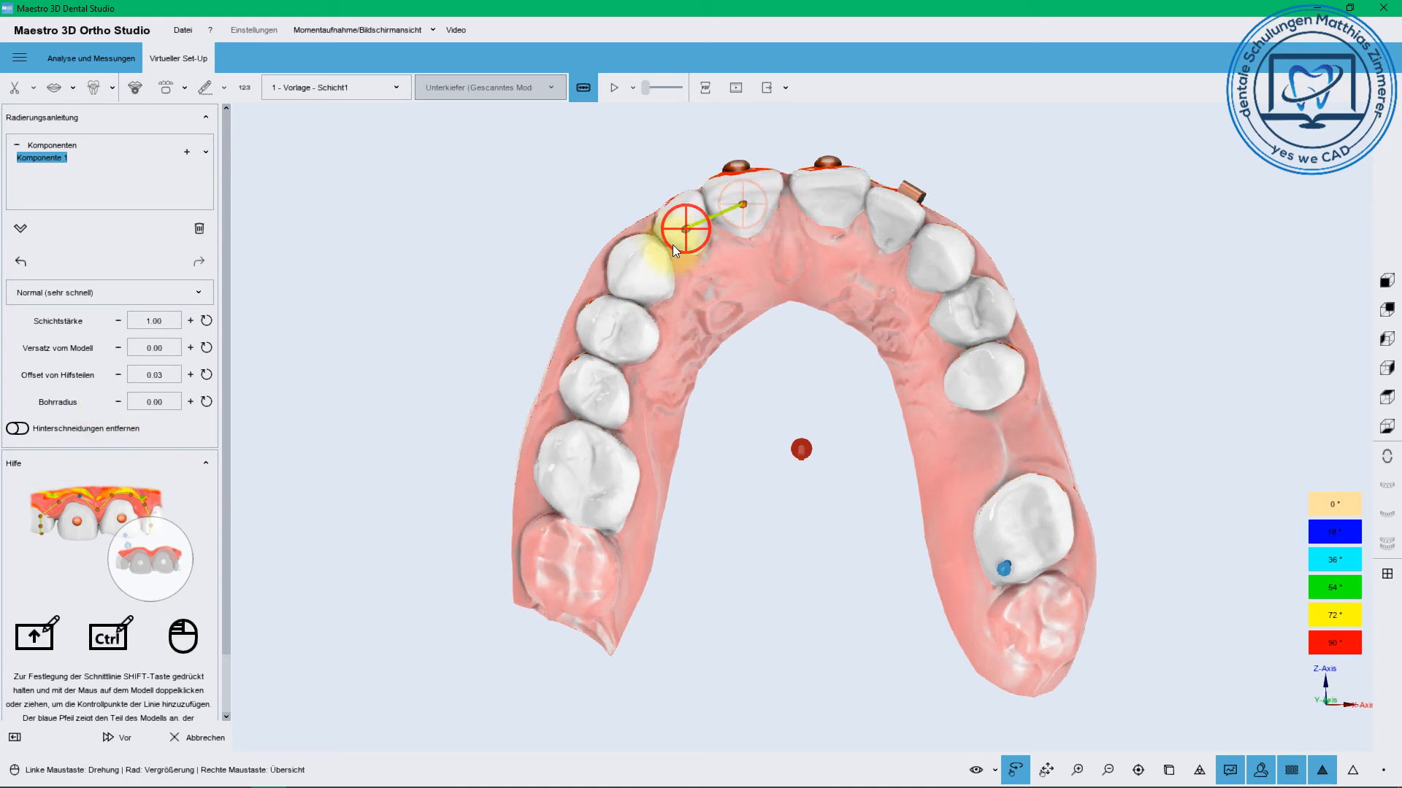
drag(651, 219, 781, 286)
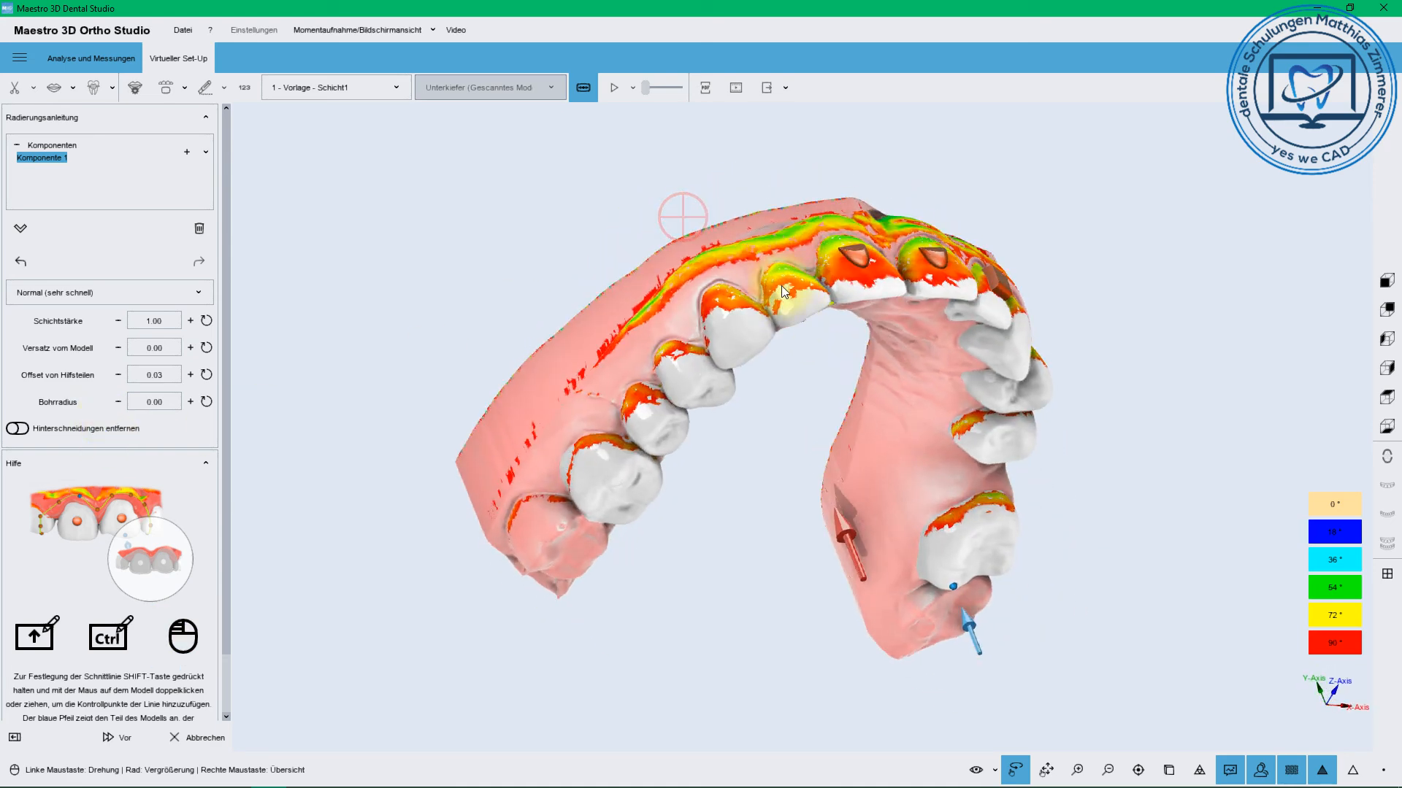
double_click(761, 239)
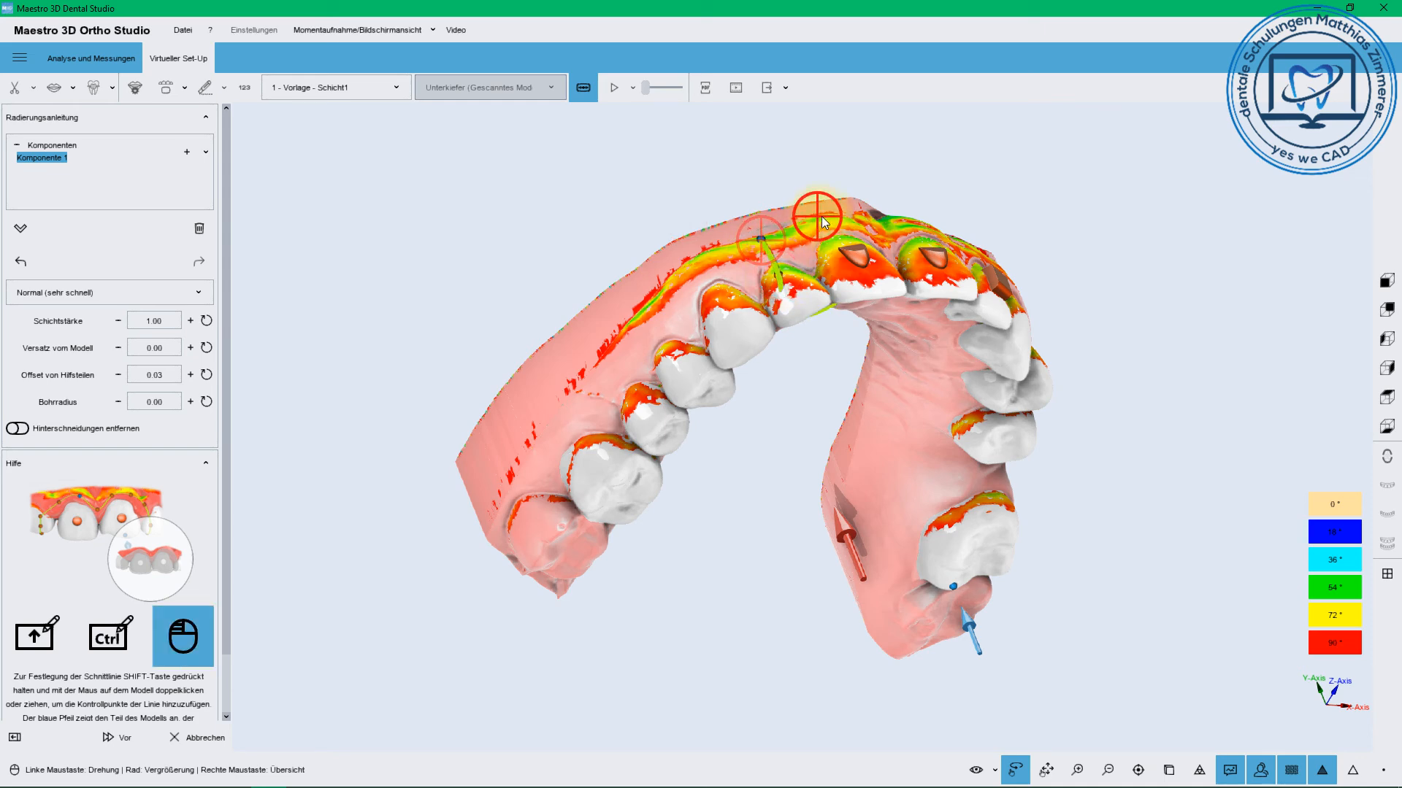
drag(821, 216, 760, 371)
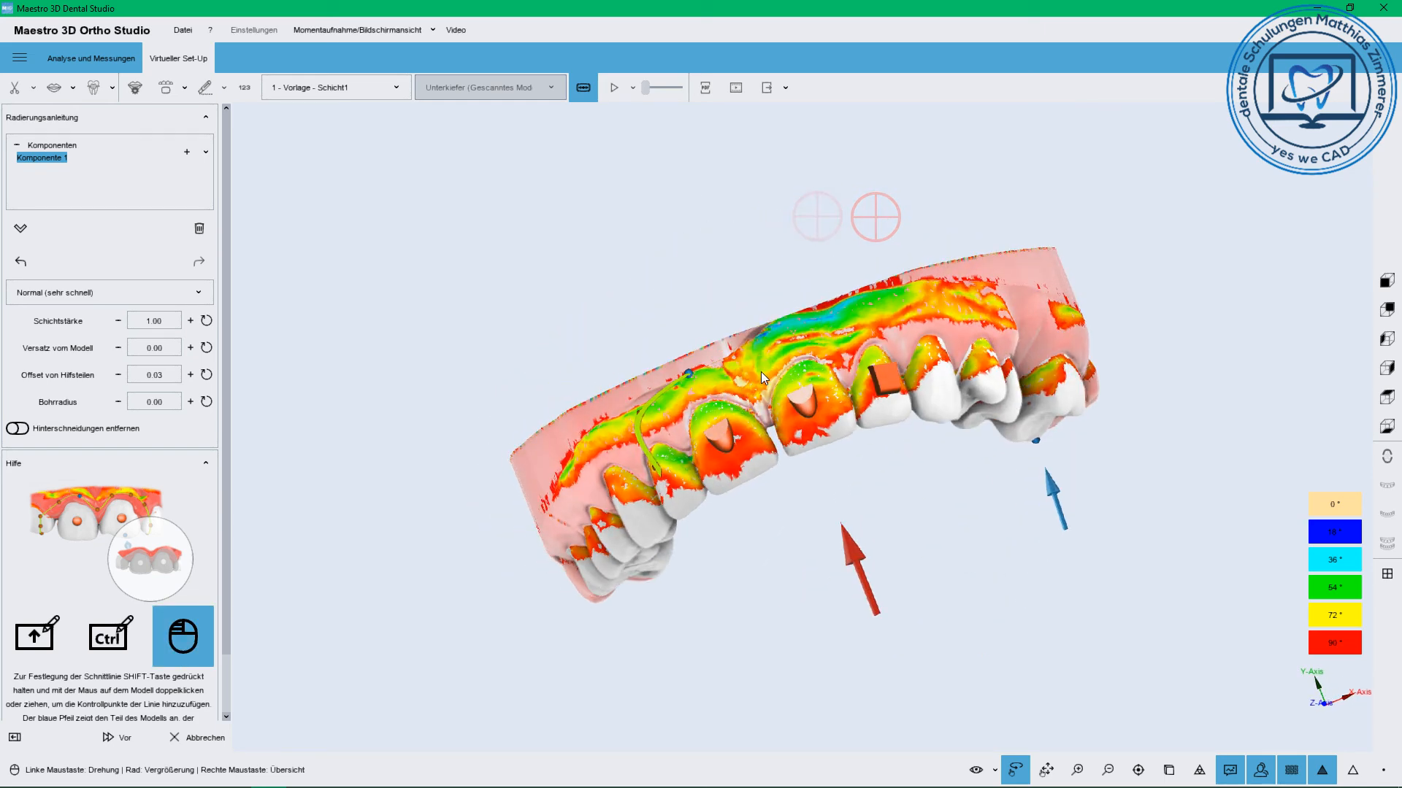
Extend the guide outline along the labial gum on the patient's left side and down onto the rear premolar crown
double_click(866, 305)
double_click(927, 297)
double_click(981, 315)
drag(981, 314, 712, 277)
double_click(720, 260)
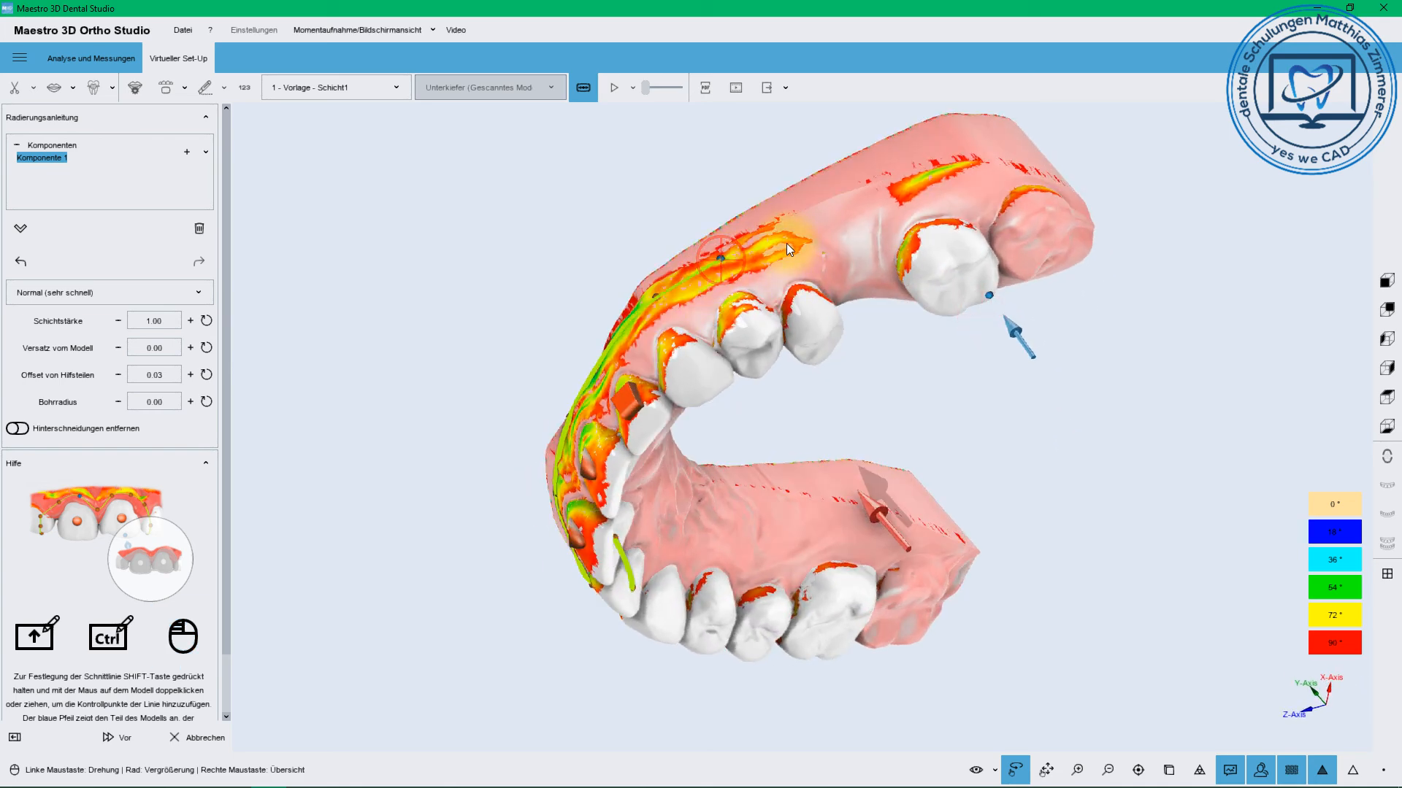
double_click(787, 238)
double_click(816, 305)
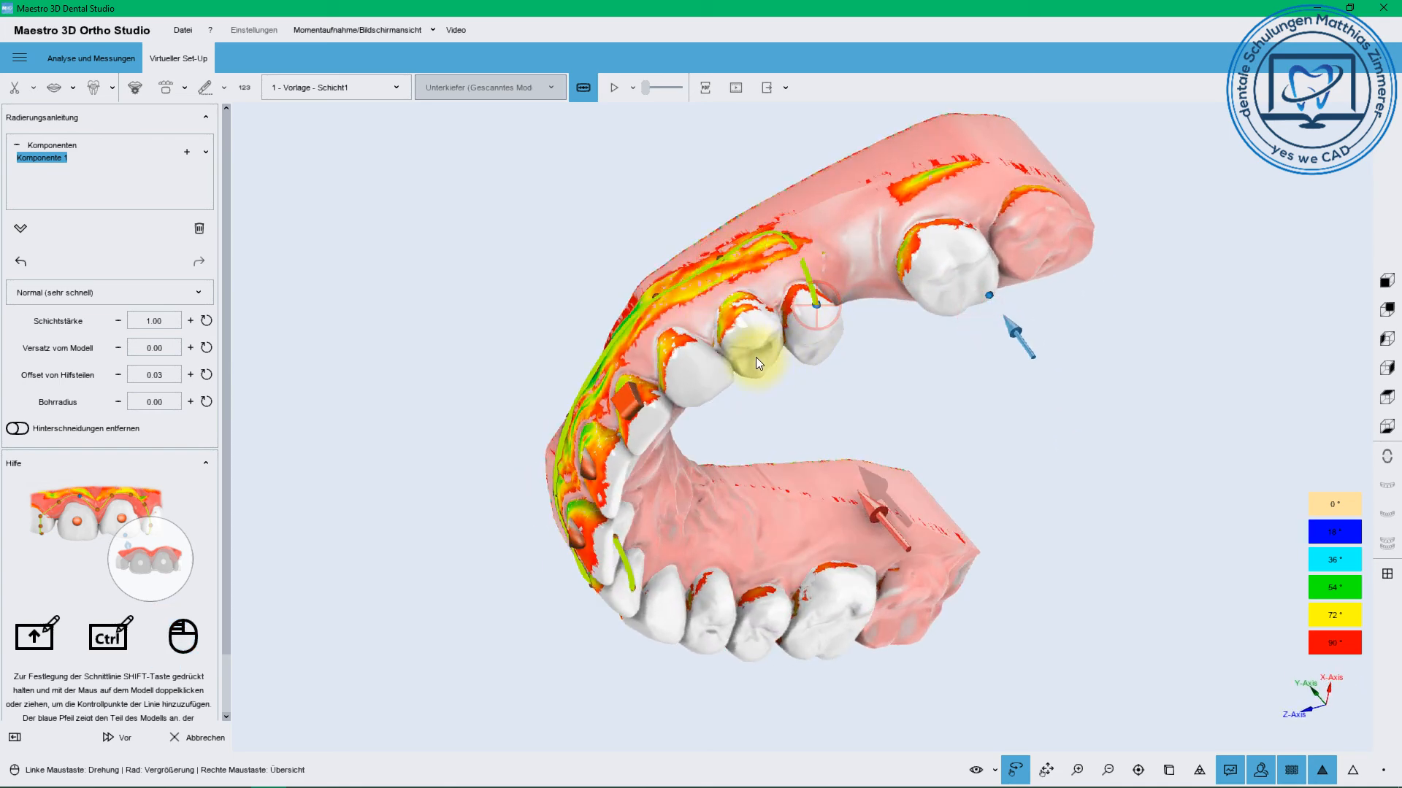
Lead the guide outline back over the left premolar, canine and incisors to close it at the right central incisor
drag(756, 356, 686, 242)
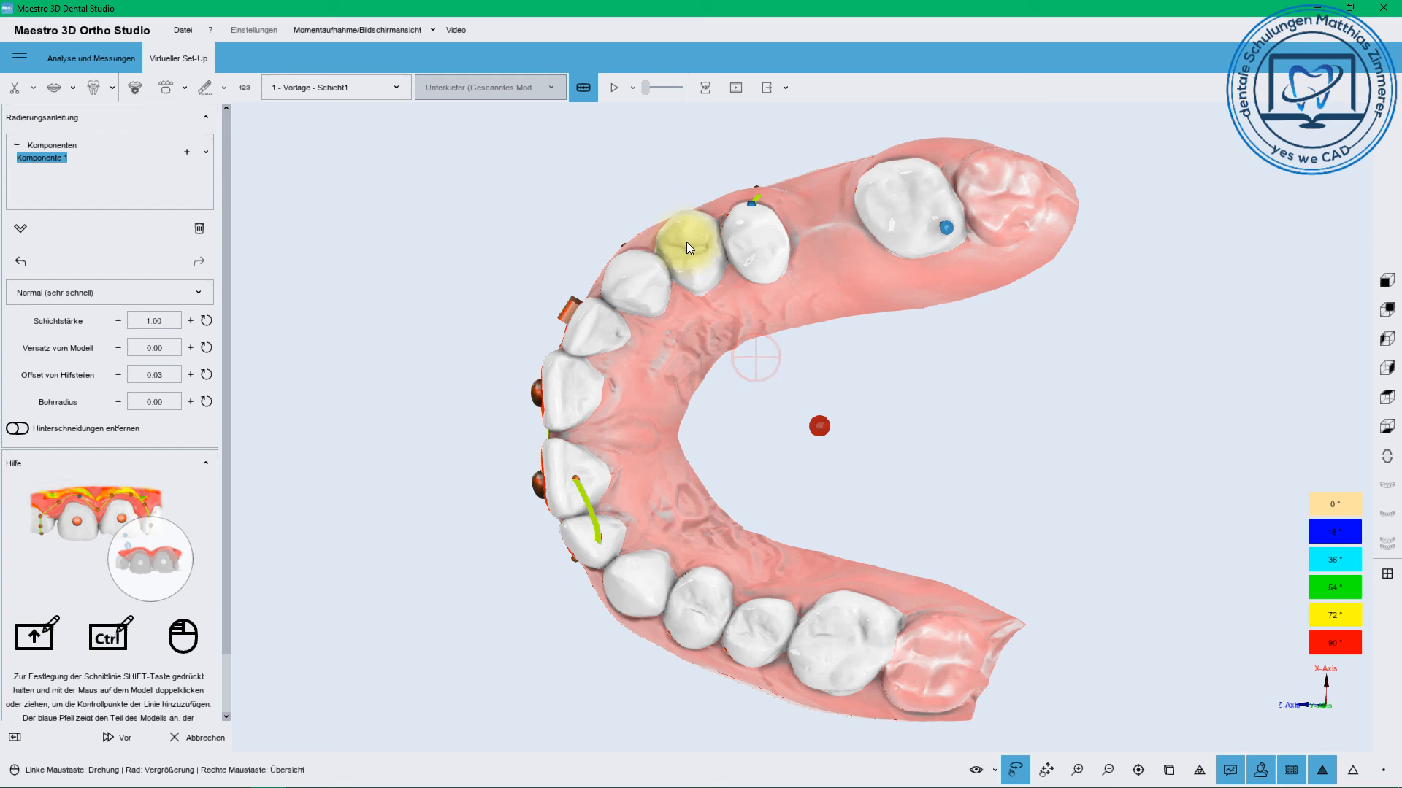
double_click(633, 292)
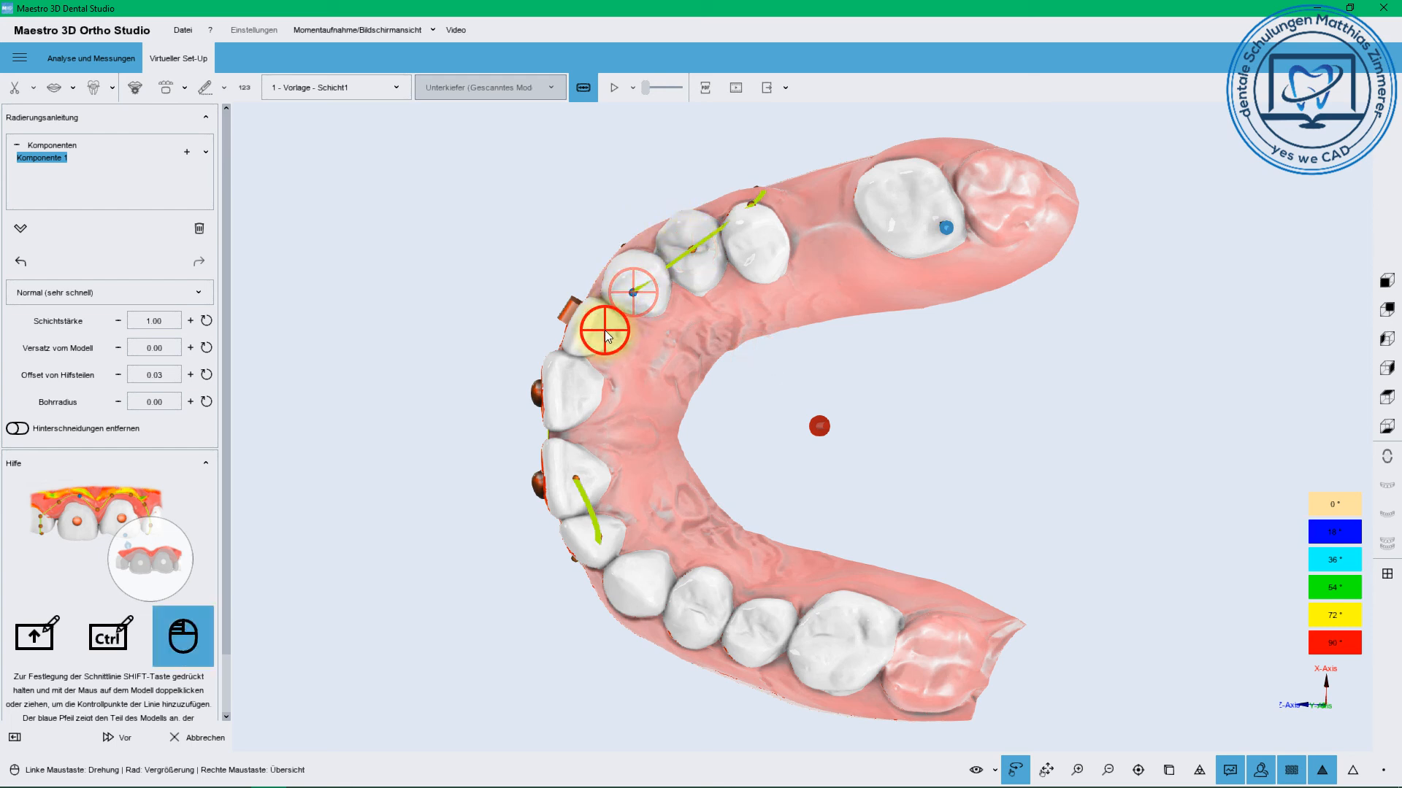
double_click(605, 331)
double_click(578, 394)
drag(610, 478, 717, 419)
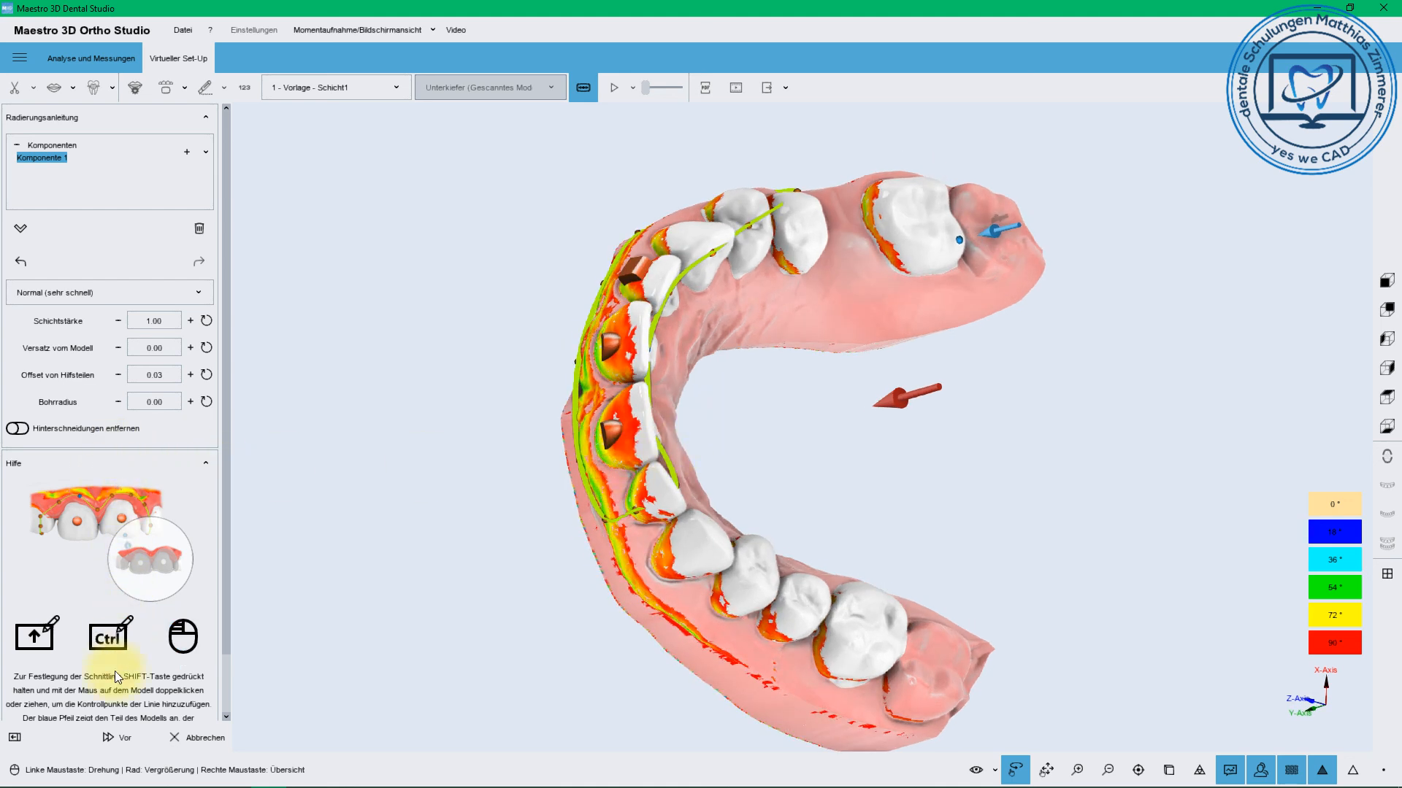
Move the blue selection point onto the patient's left canine inside the outline and generate the attachment guide
click(107, 738)
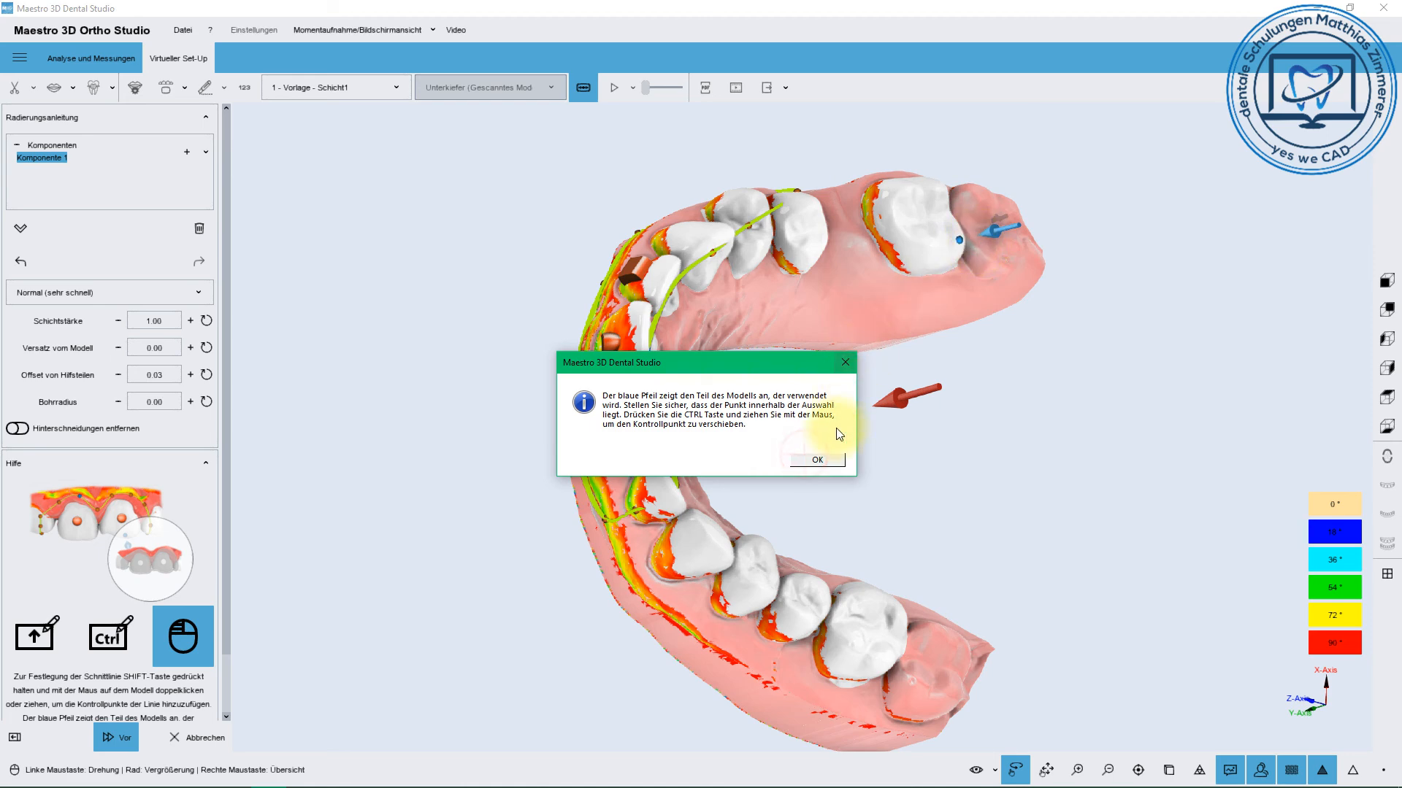
click(817, 460)
drag(976, 244, 944, 214)
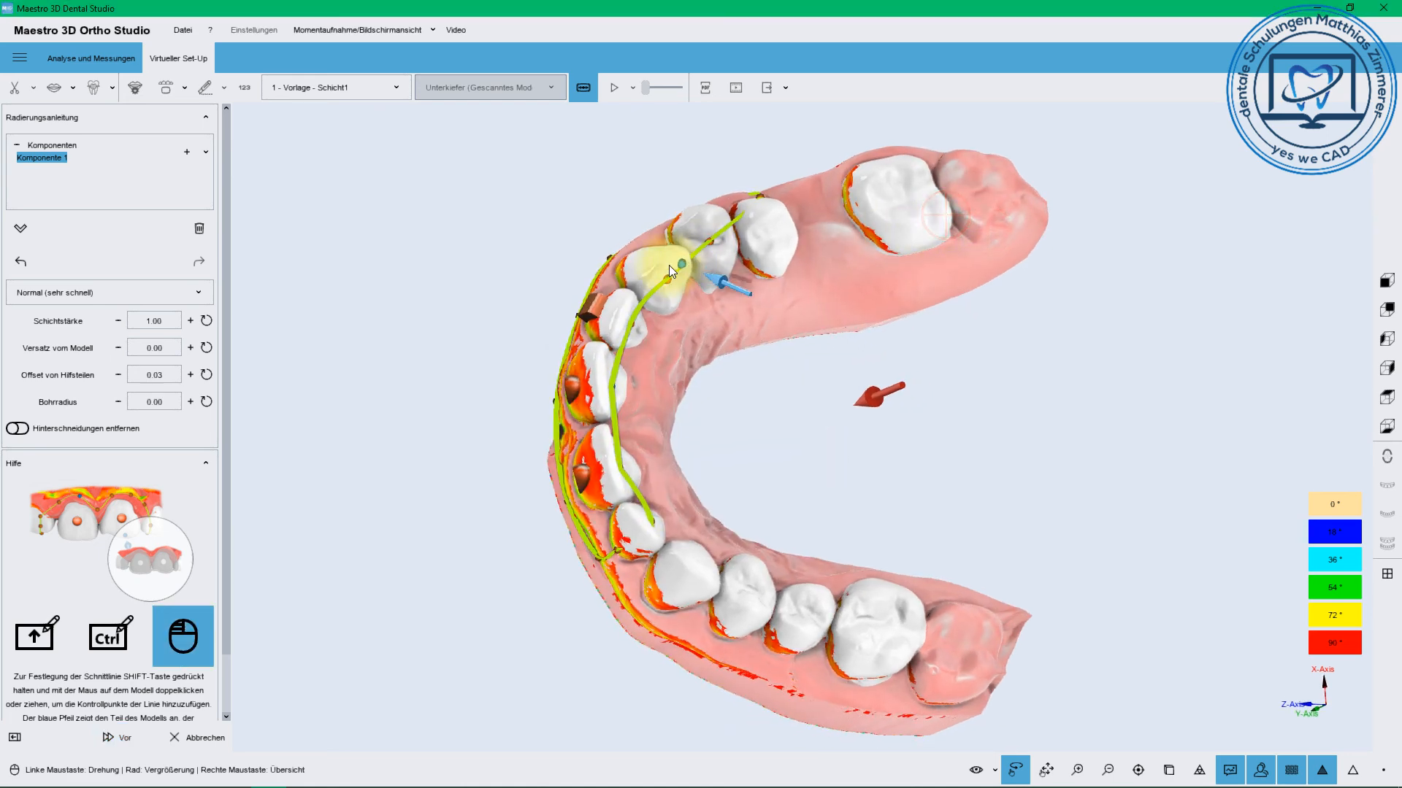
click(637, 262)
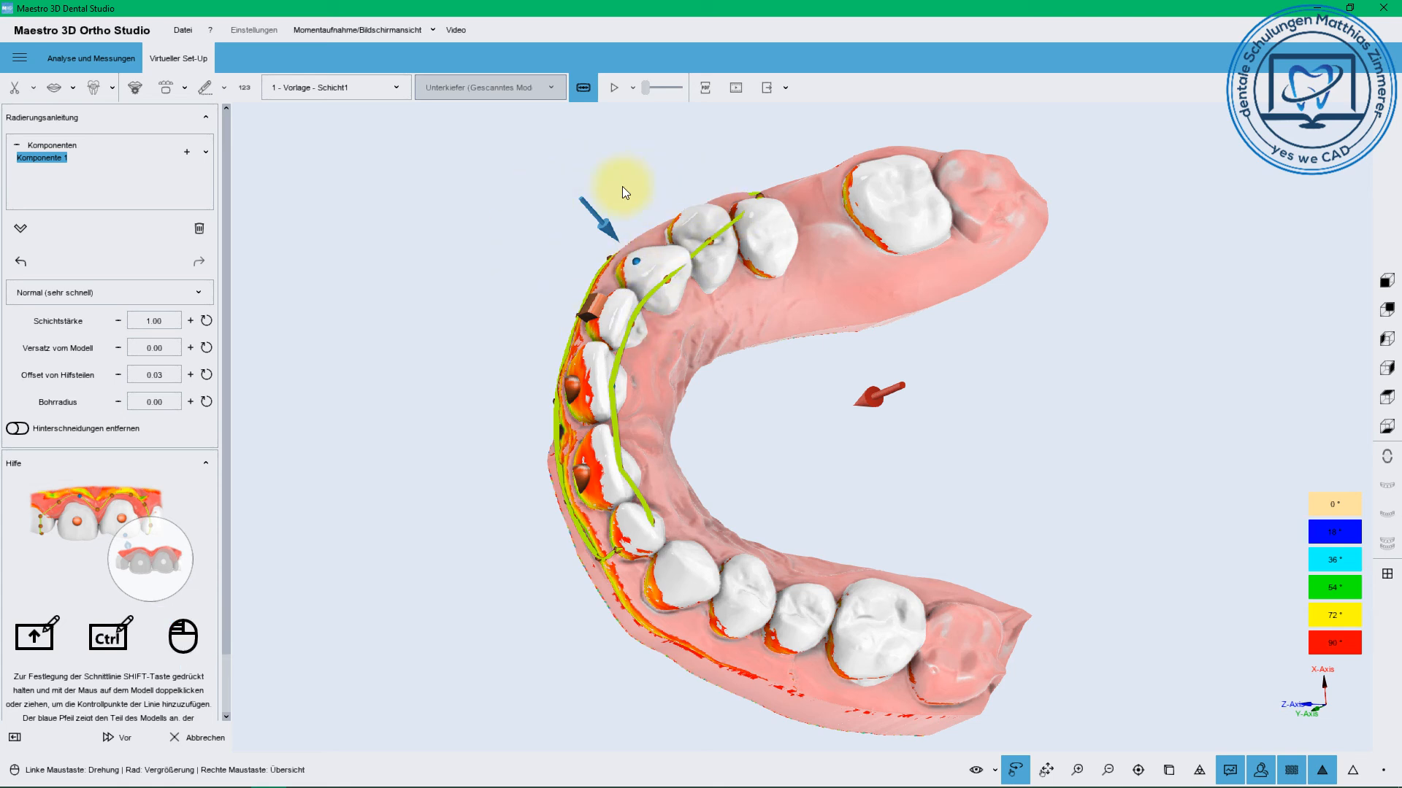
click(122, 739)
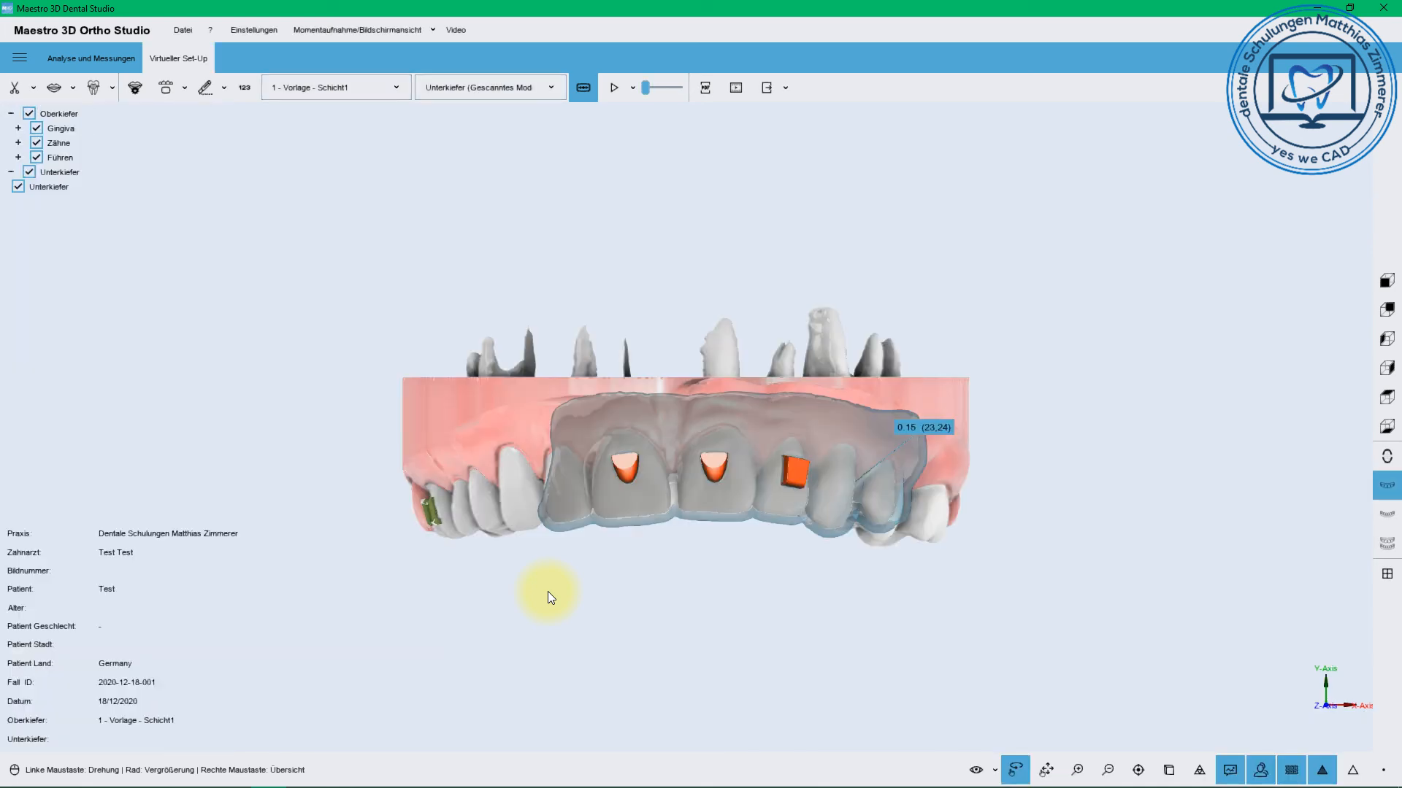
Examine the generated attachment guide on the upper front teeth from the front and the patient's right side
drag(716, 494, 634, 467)
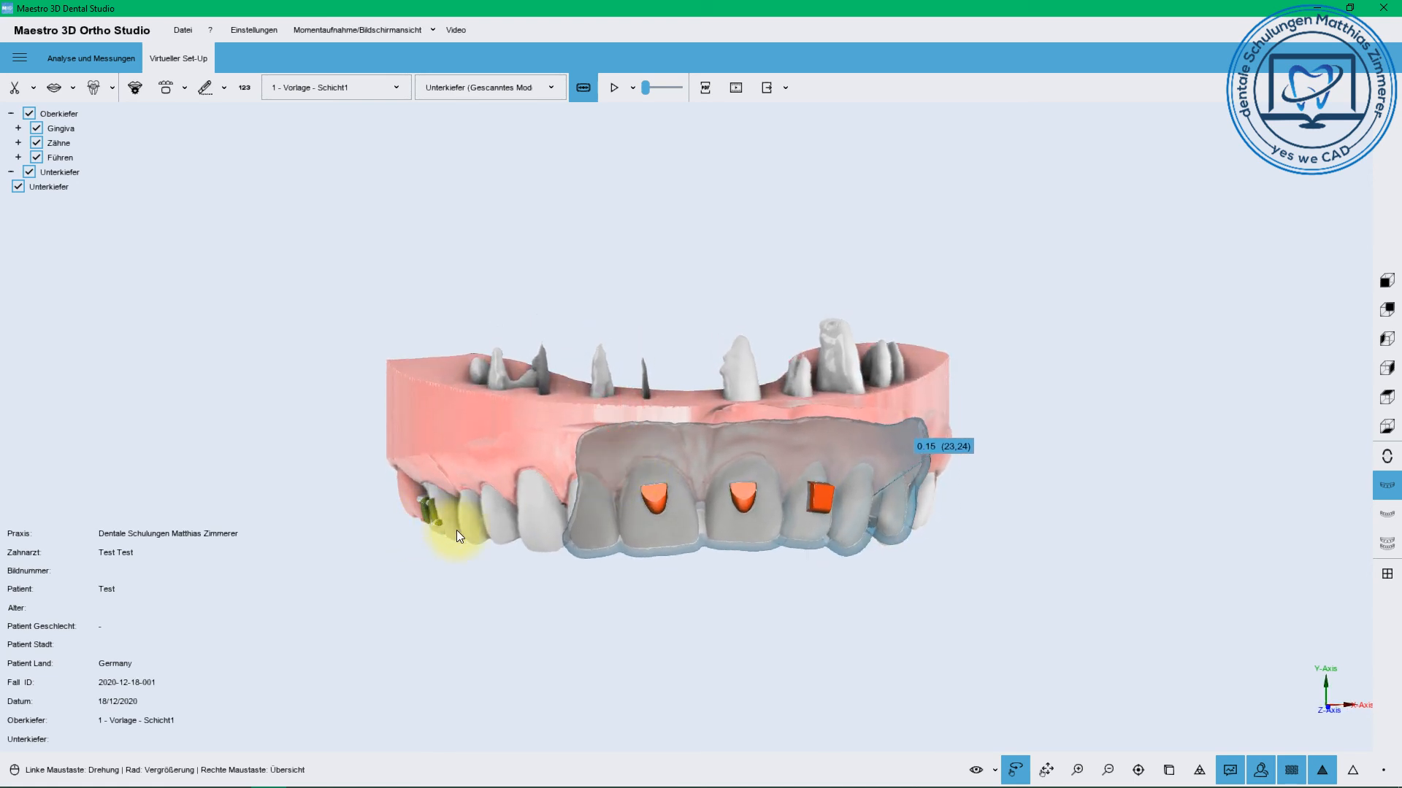
click(225, 89)
drag(607, 429, 676, 405)
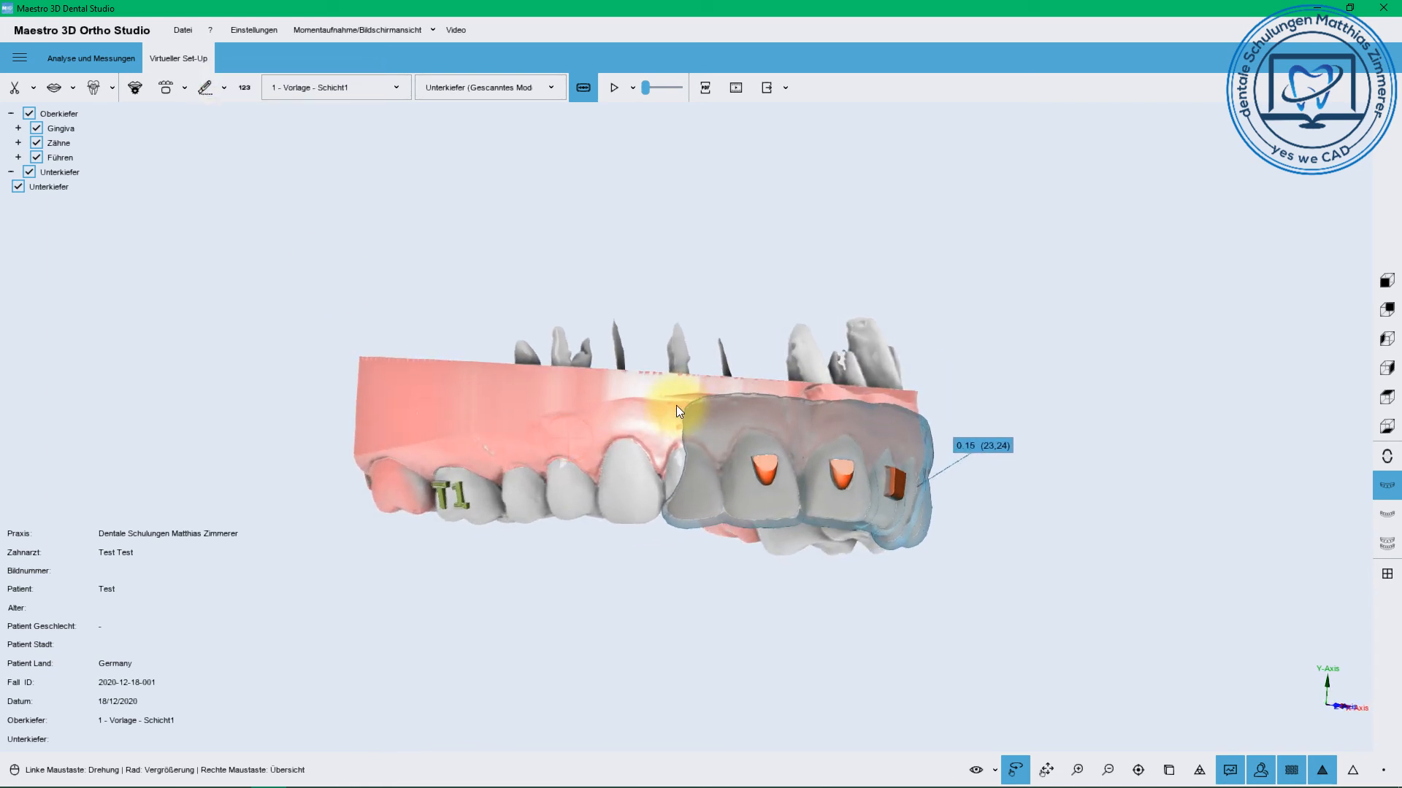
Cut and close all transition models by plane, shifting the cutting plane from the teeth up to the gum base
click(224, 89)
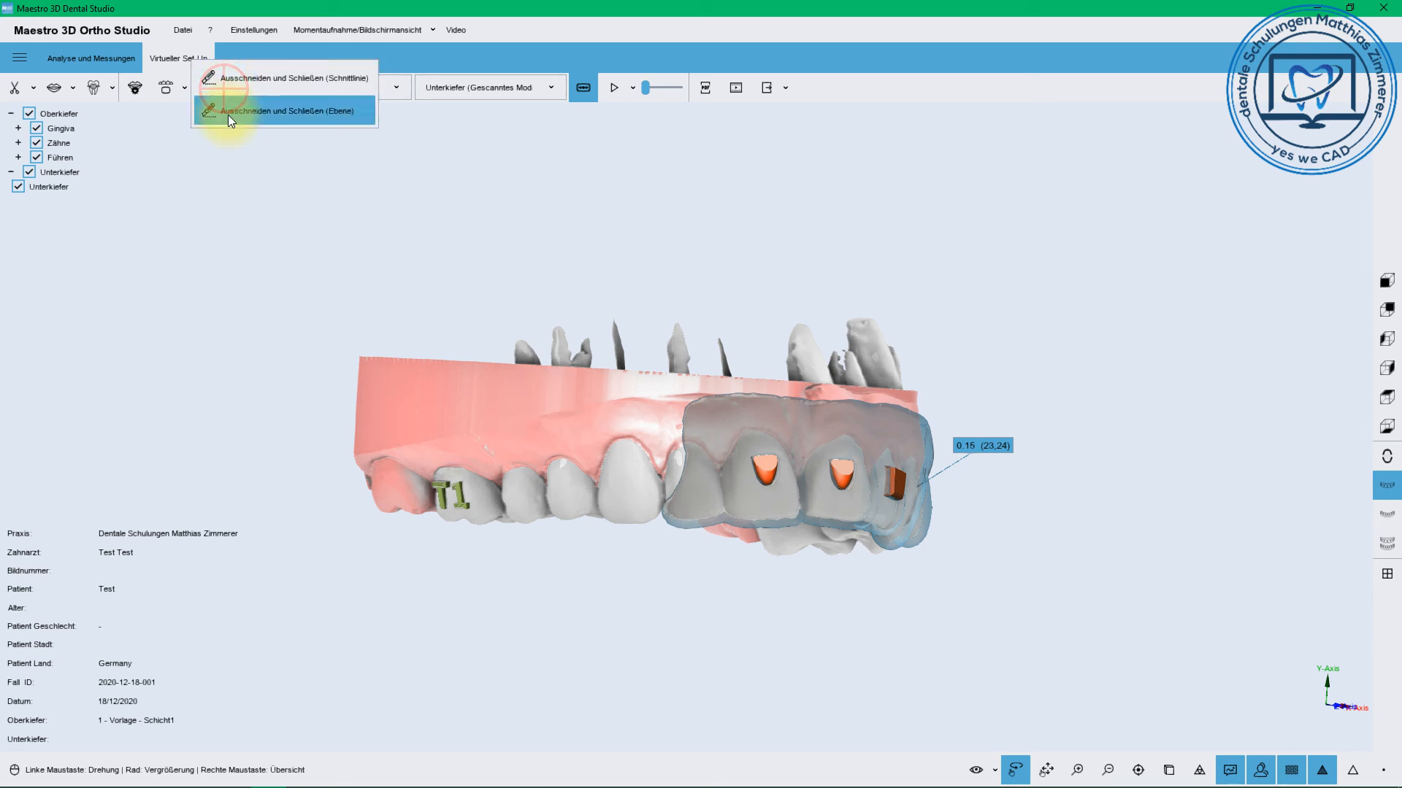
click(234, 109)
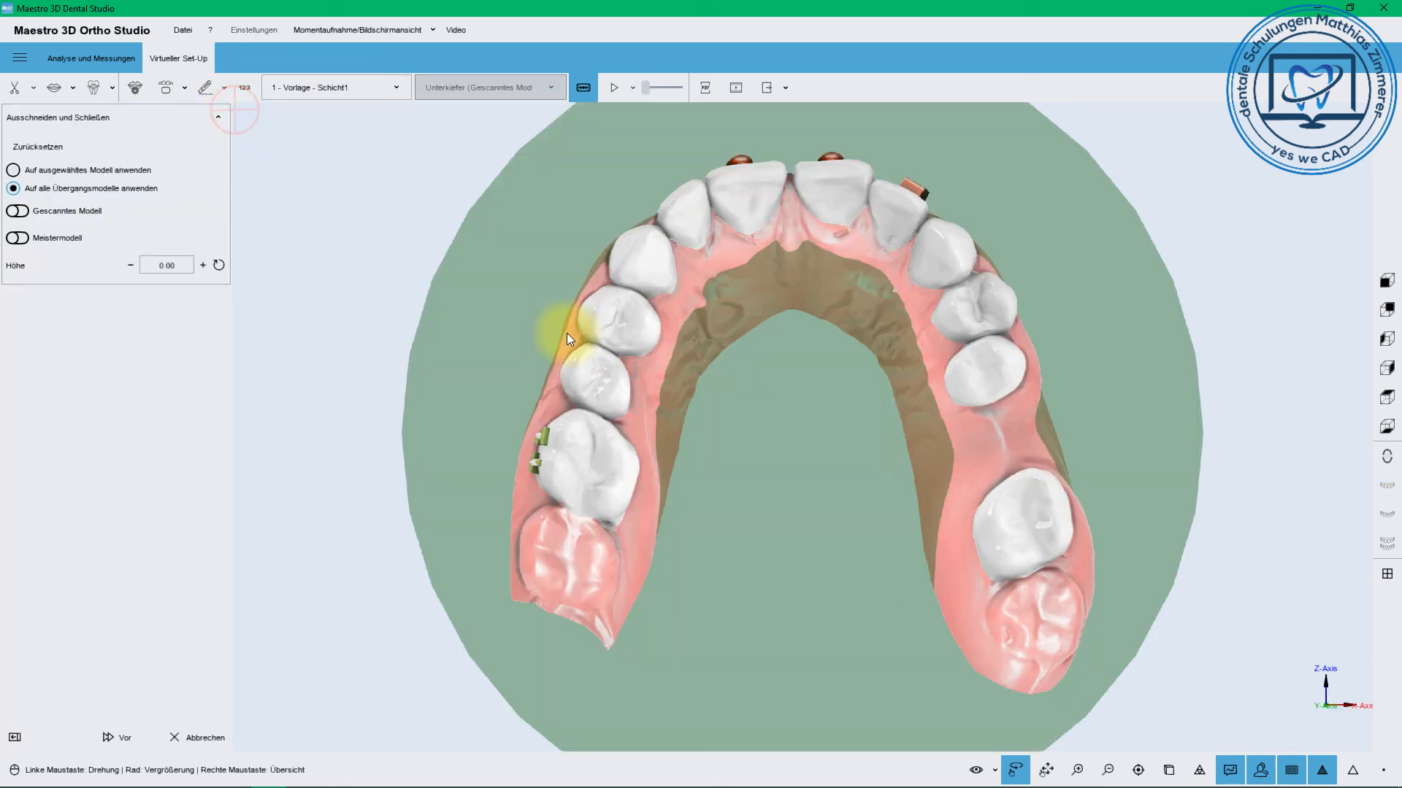
click(765, 216)
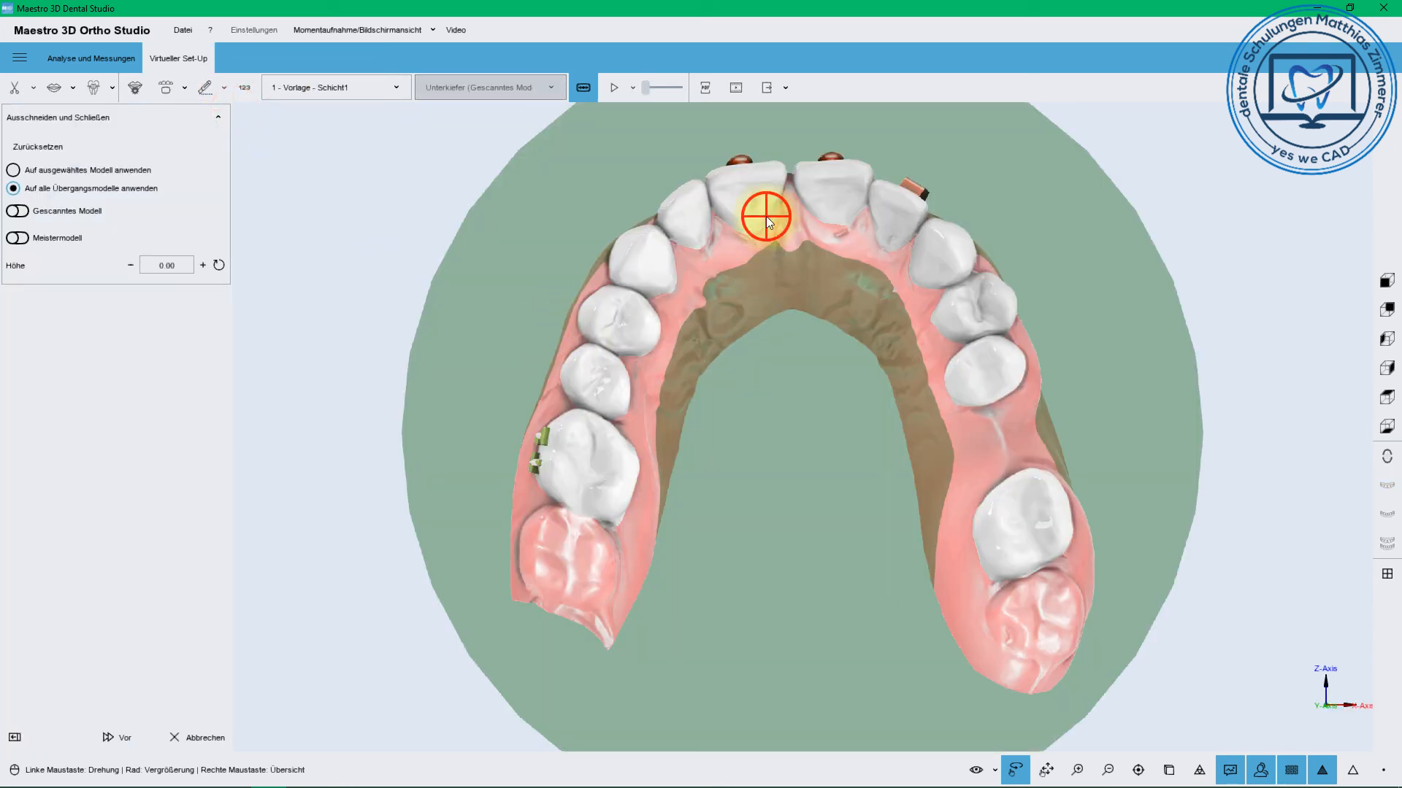
drag(812, 383, 1019, 523)
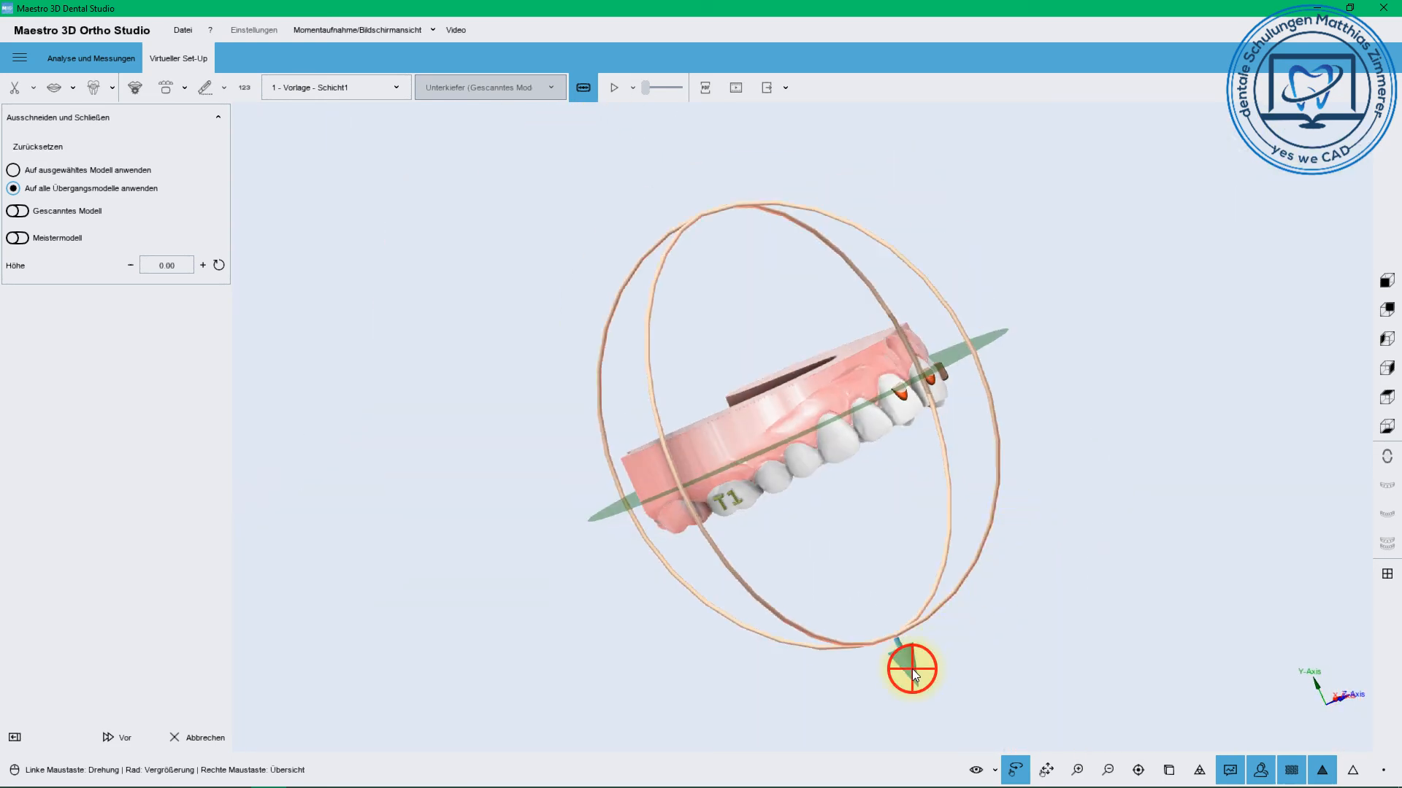
drag(912, 669, 887, 637)
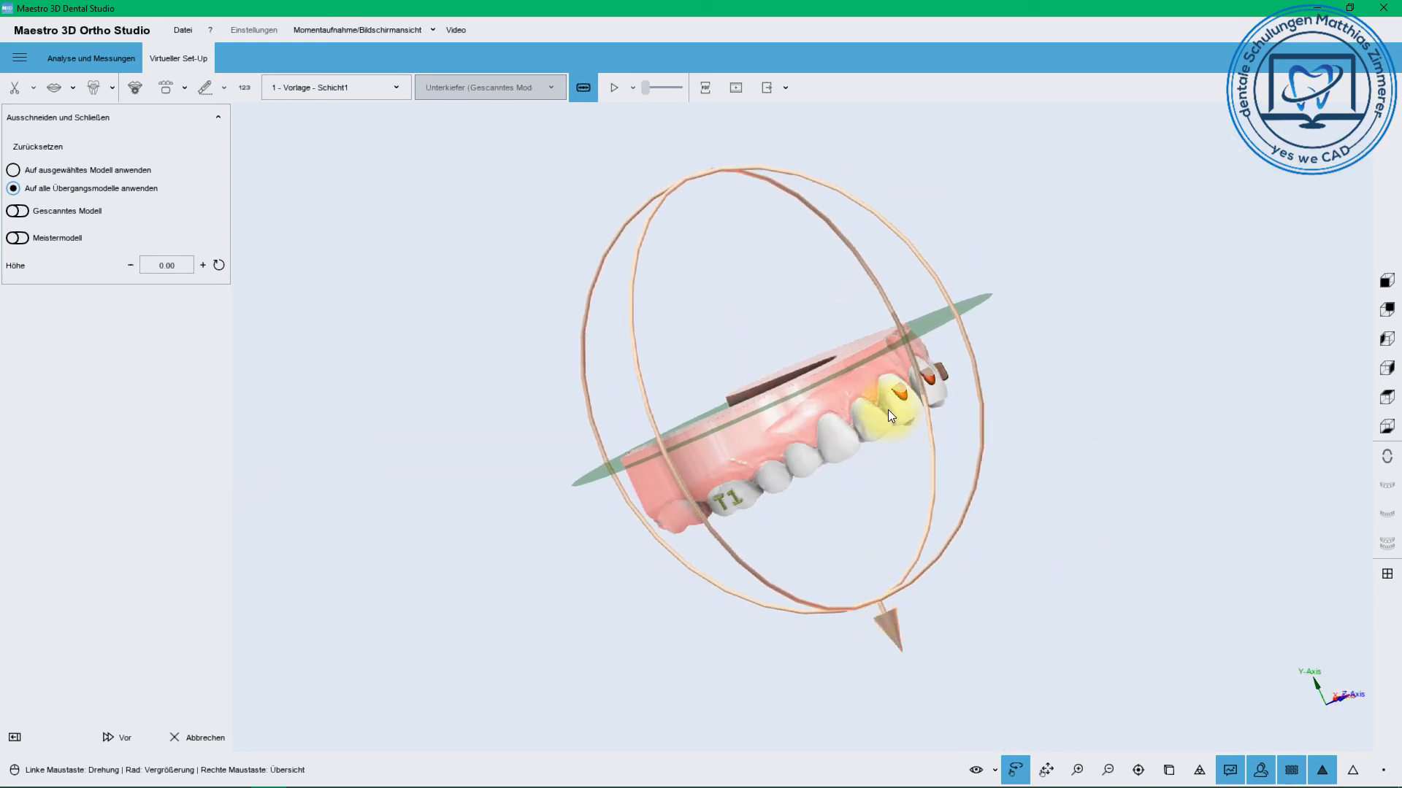
drag(888, 410, 644, 524)
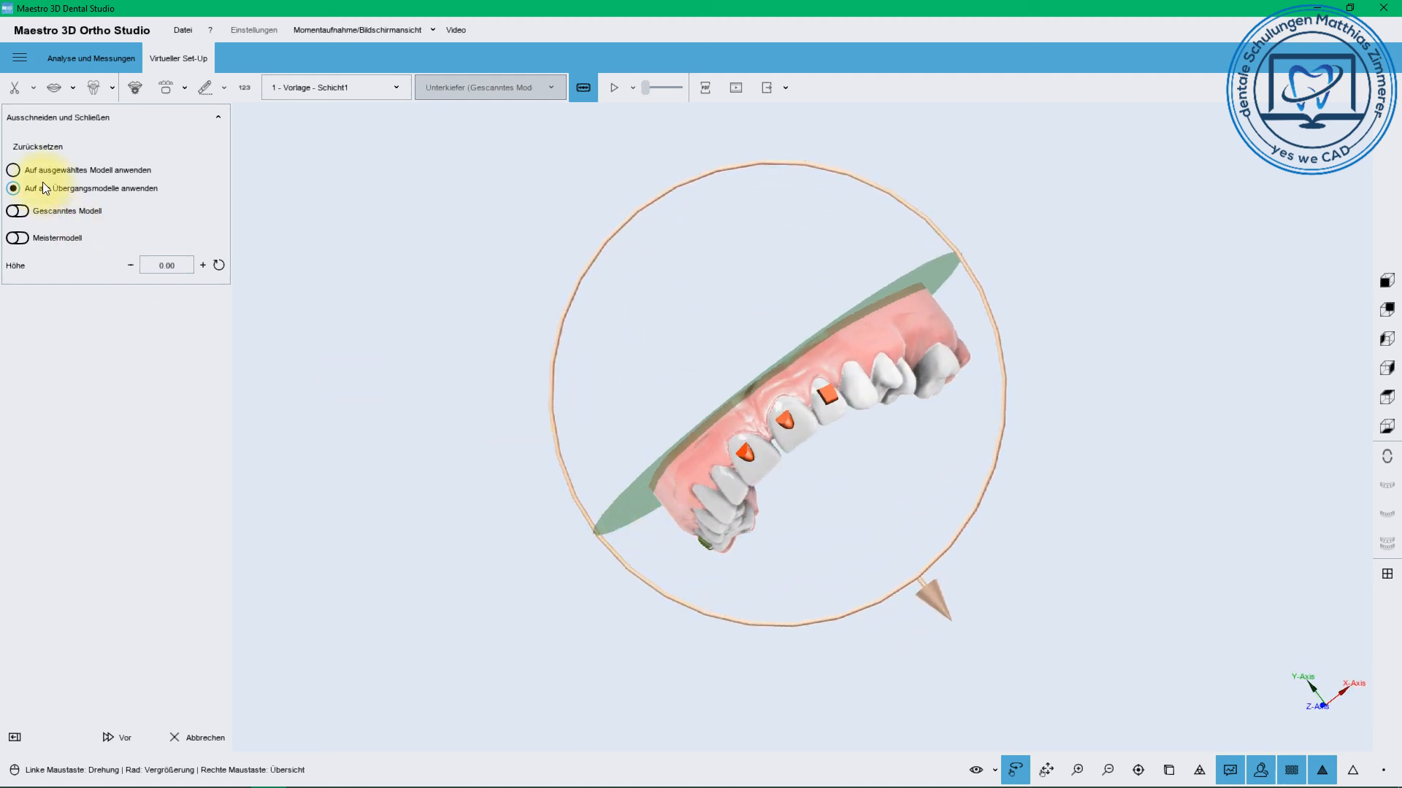
click(116, 737)
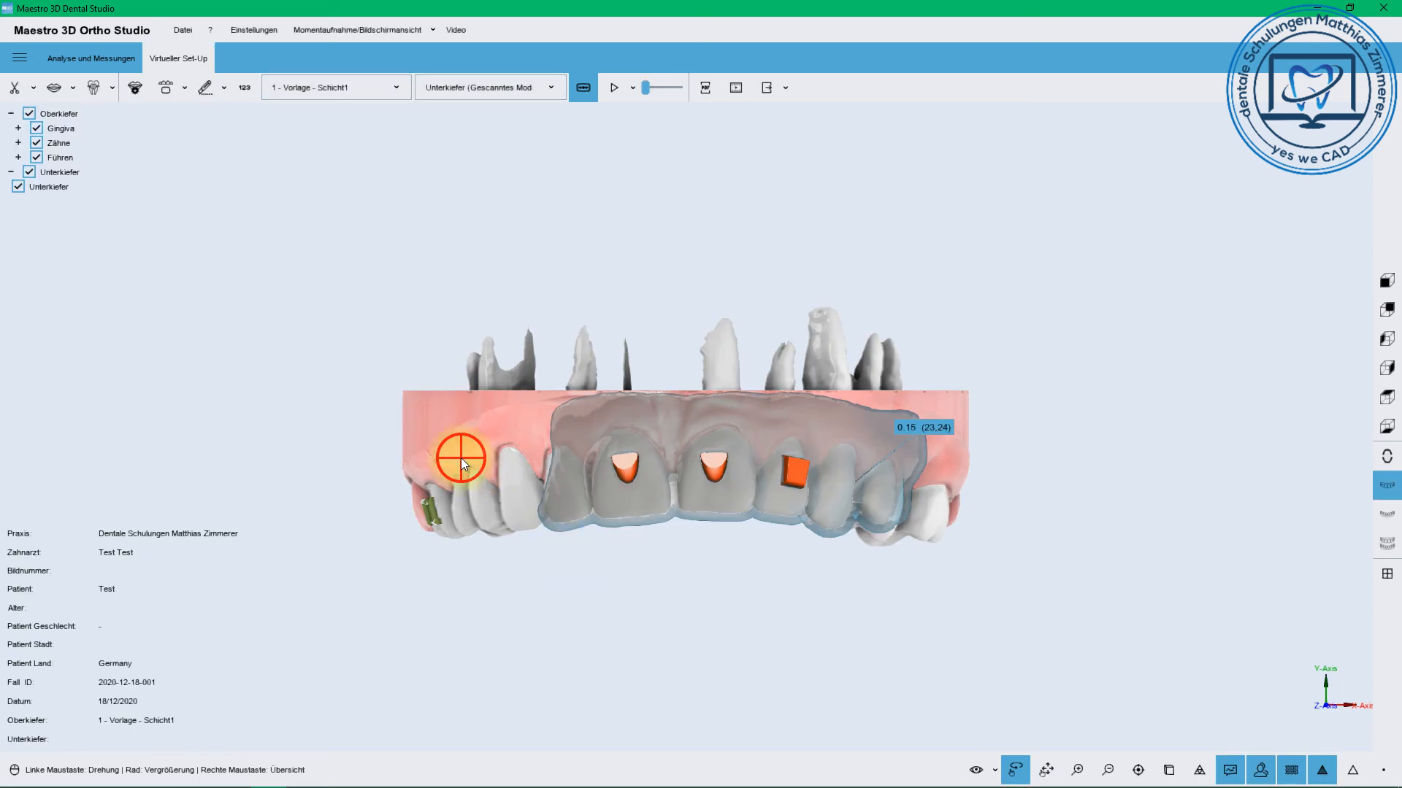
Open the PDF report export for Oberkiefer | Unterkiefer and replace the patient name in the footer with "test"
drag(461, 458, 587, 618)
drag(596, 621, 675, 487)
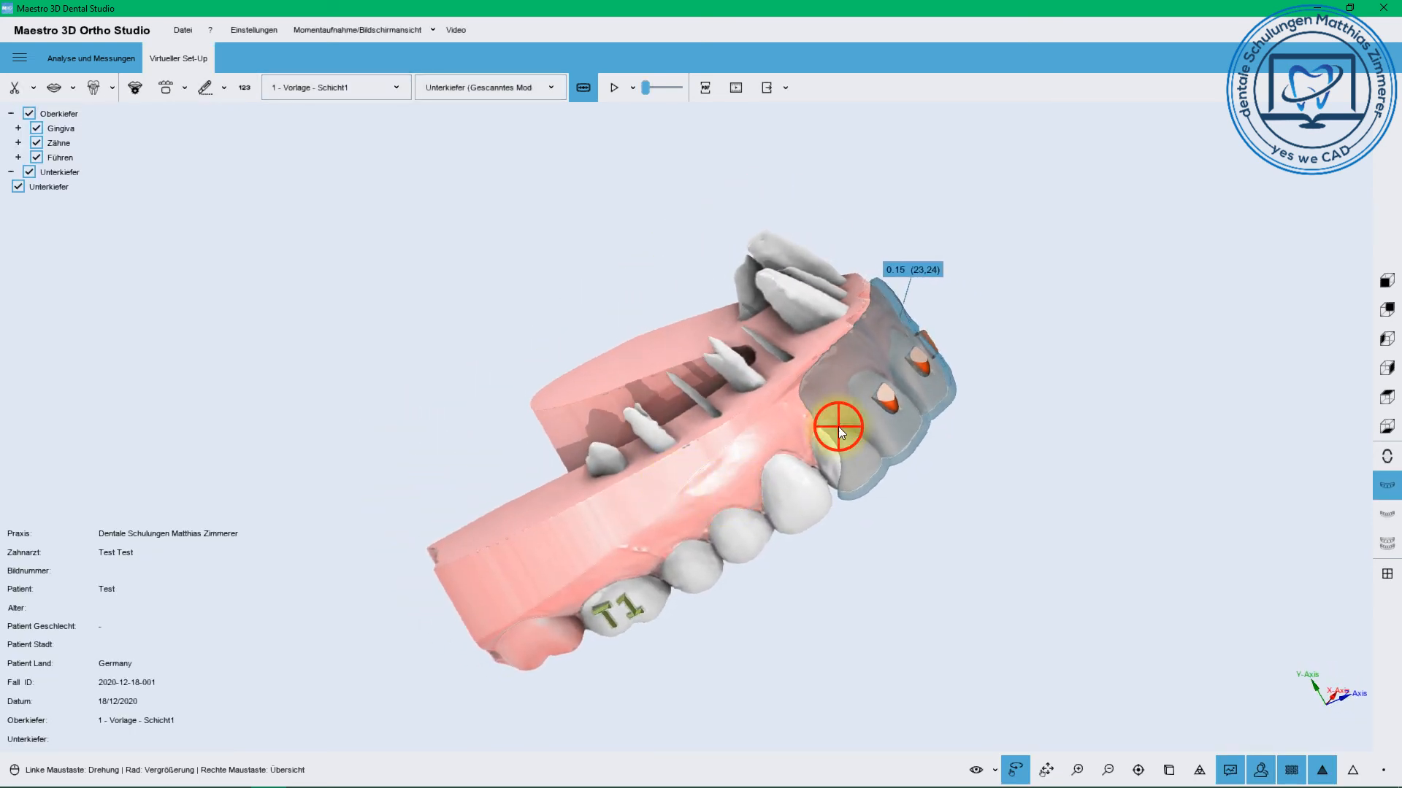
click(705, 88)
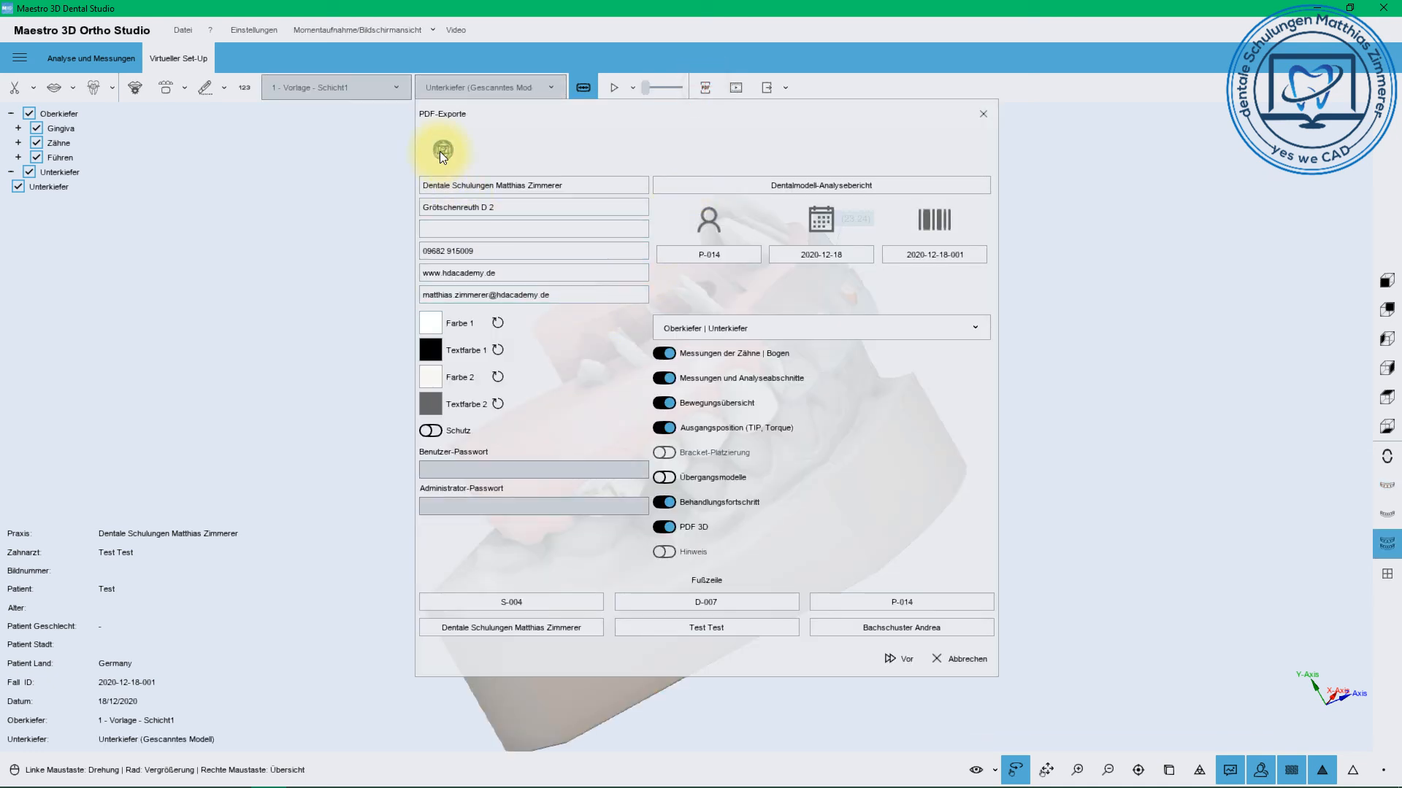
click(440, 152)
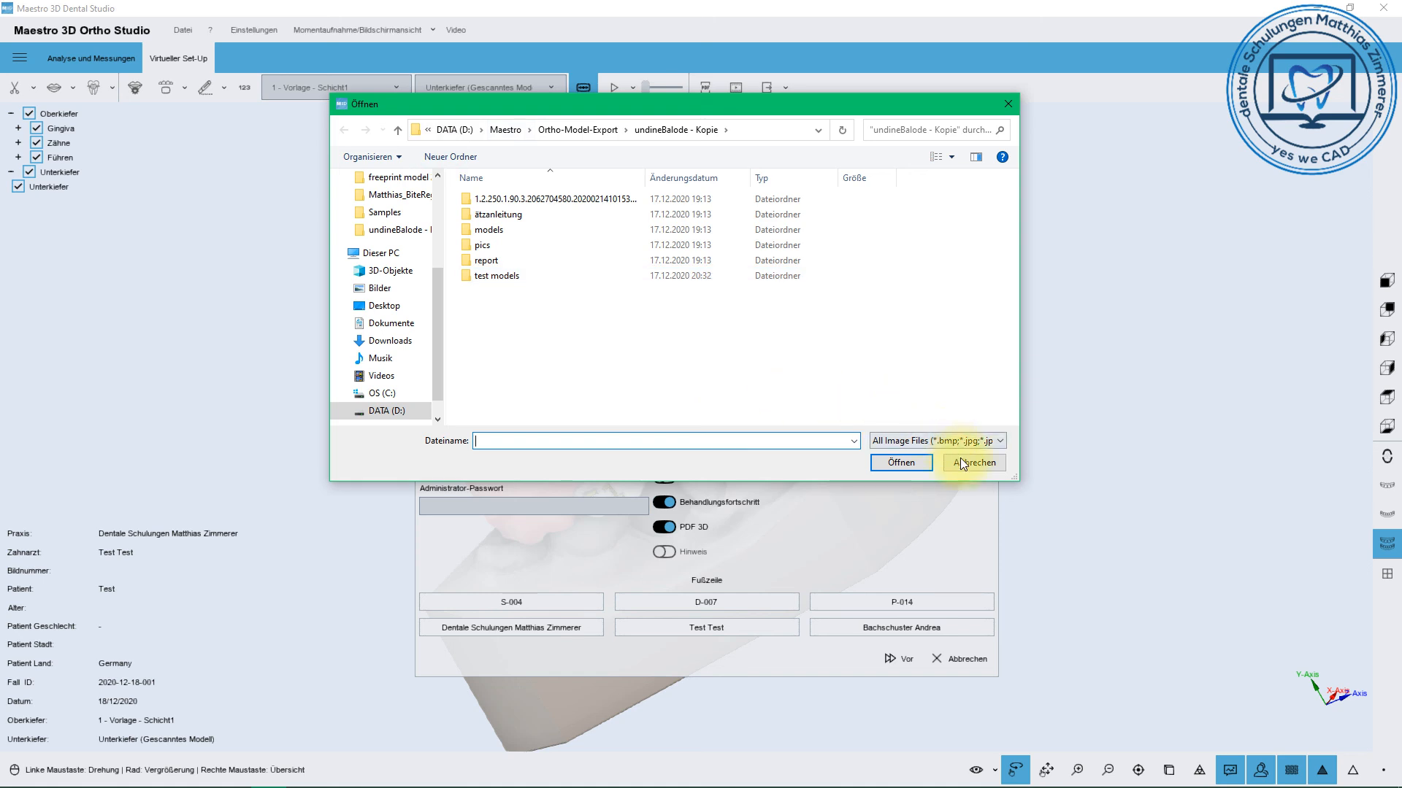
click(961, 461)
click(717, 260)
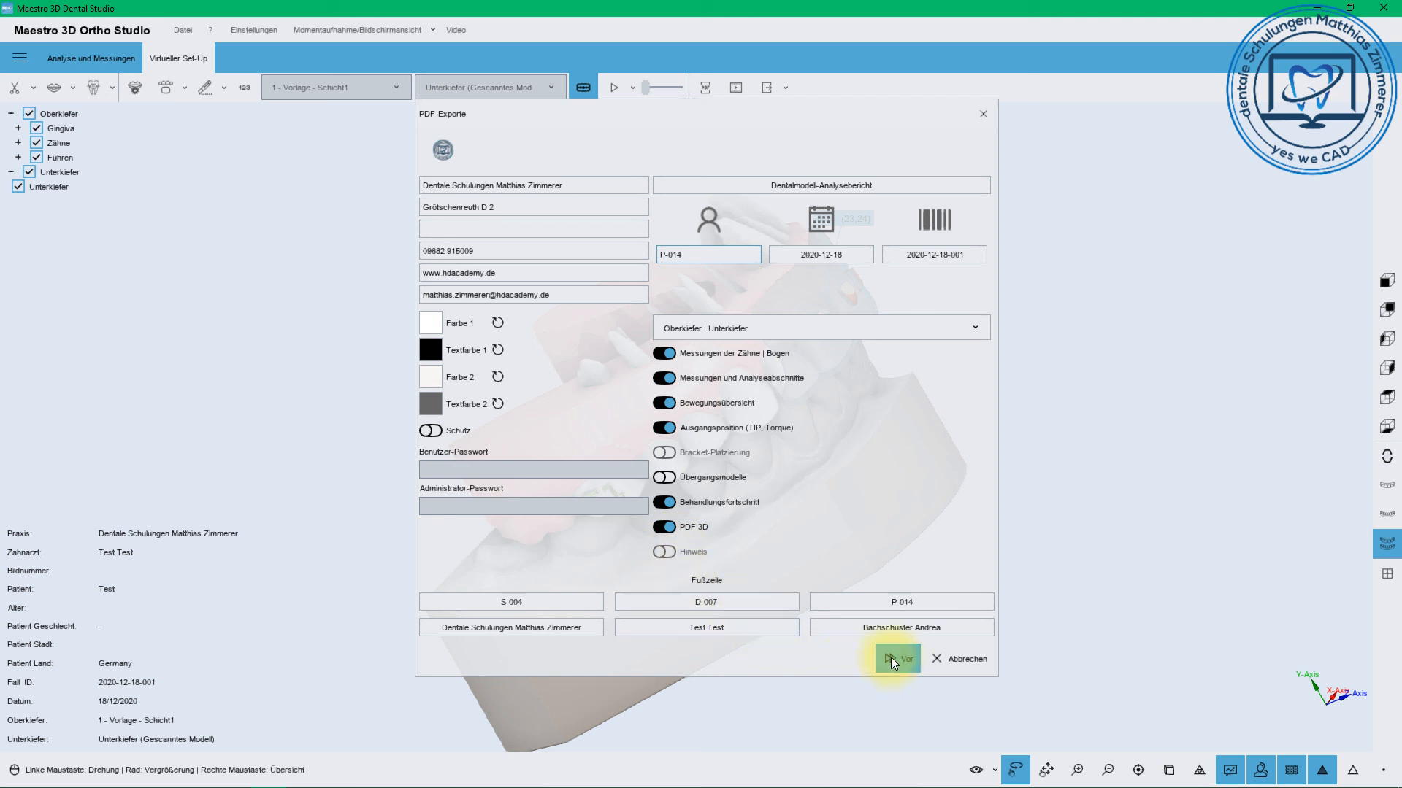
click(773, 624)
click(925, 626)
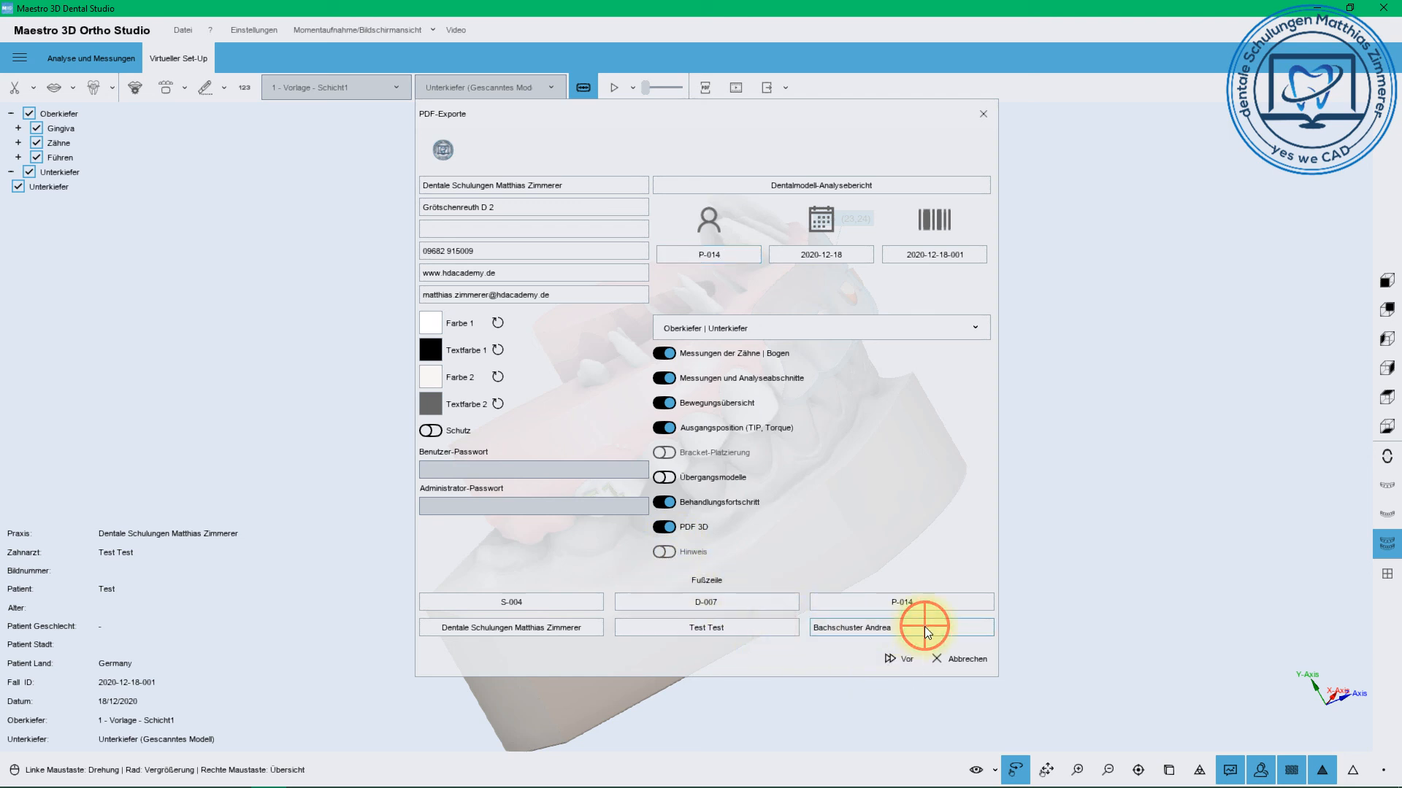
drag(922, 627, 782, 628)
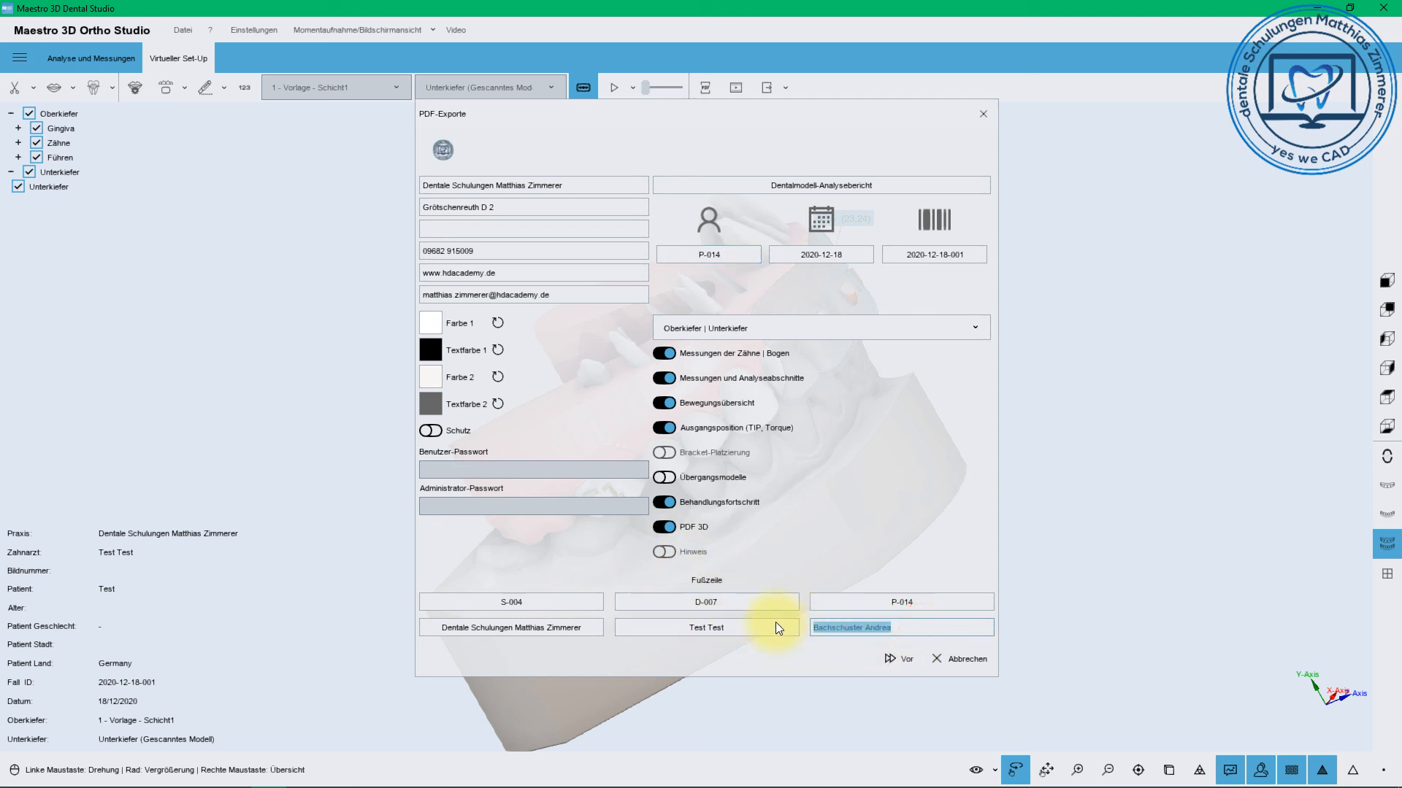
text(test)
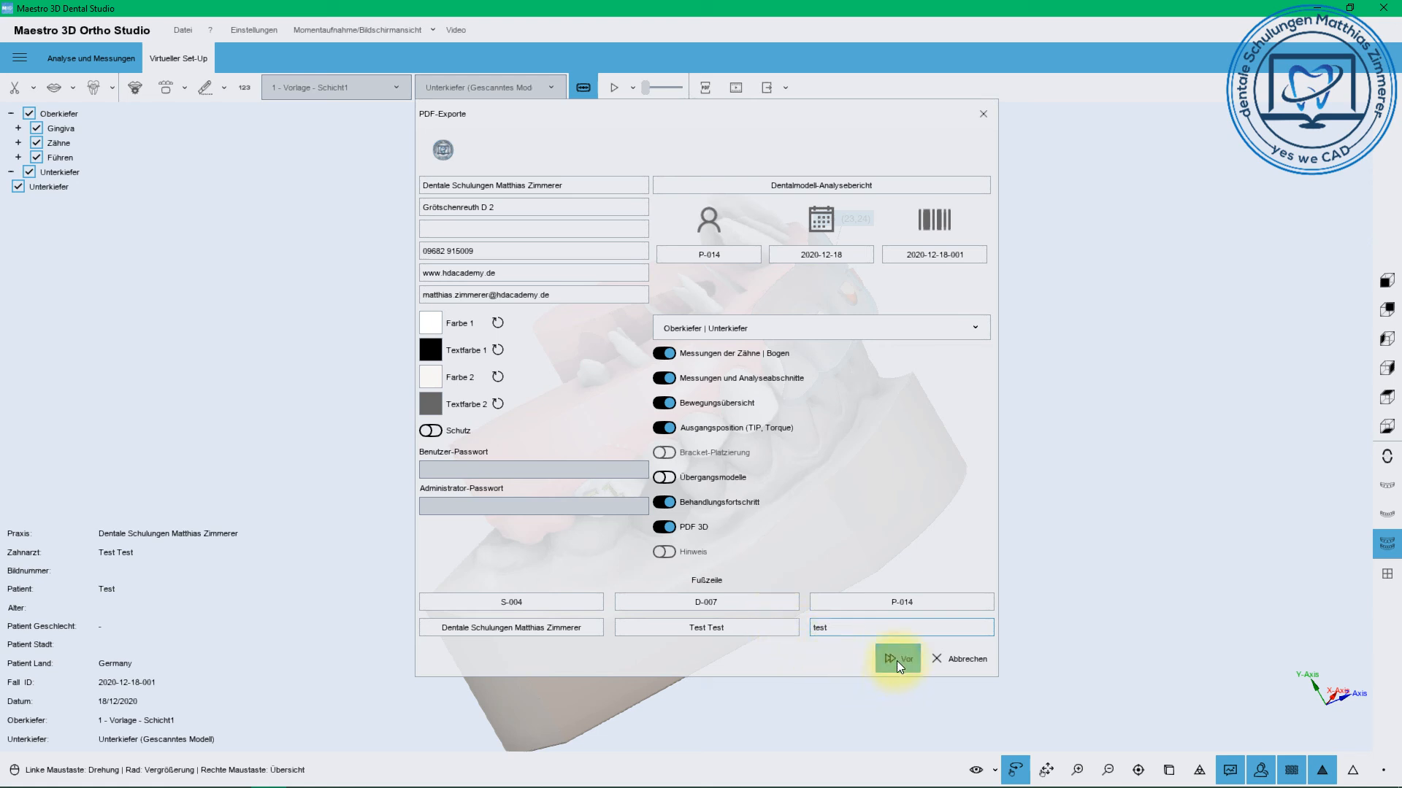
Save the report as Test.pdf in the patient's export folder two levels up, overwriting the existing file
click(897, 660)
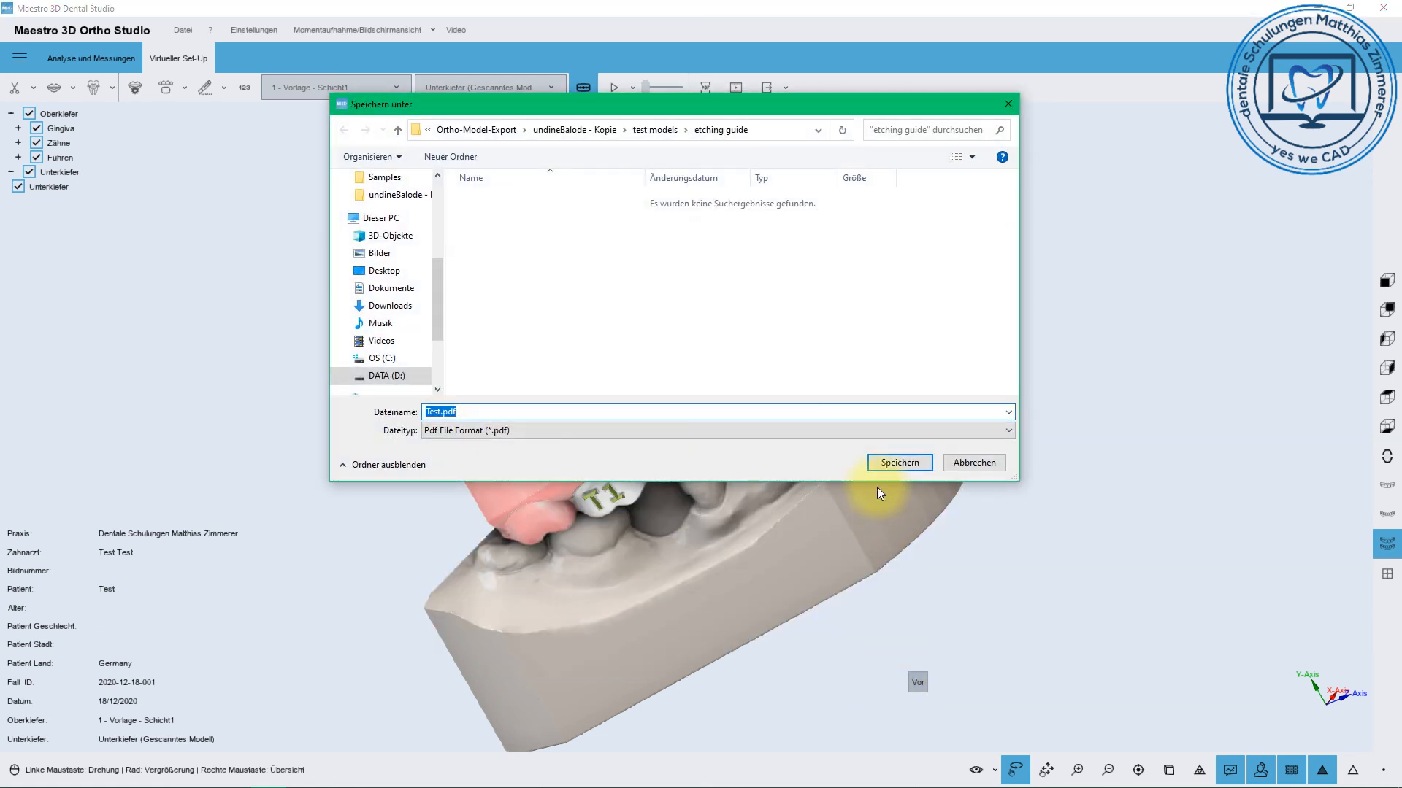
click(653, 130)
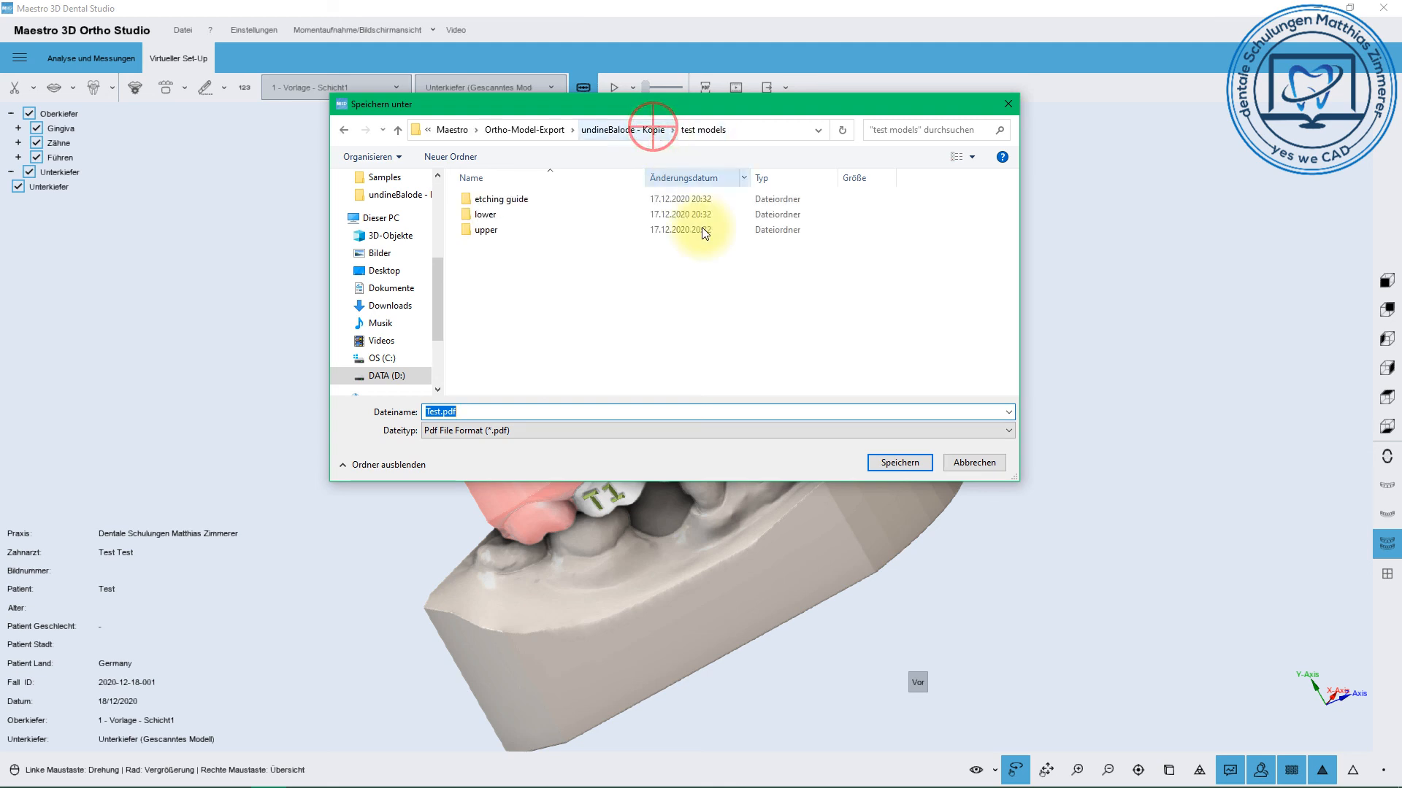
click(648, 130)
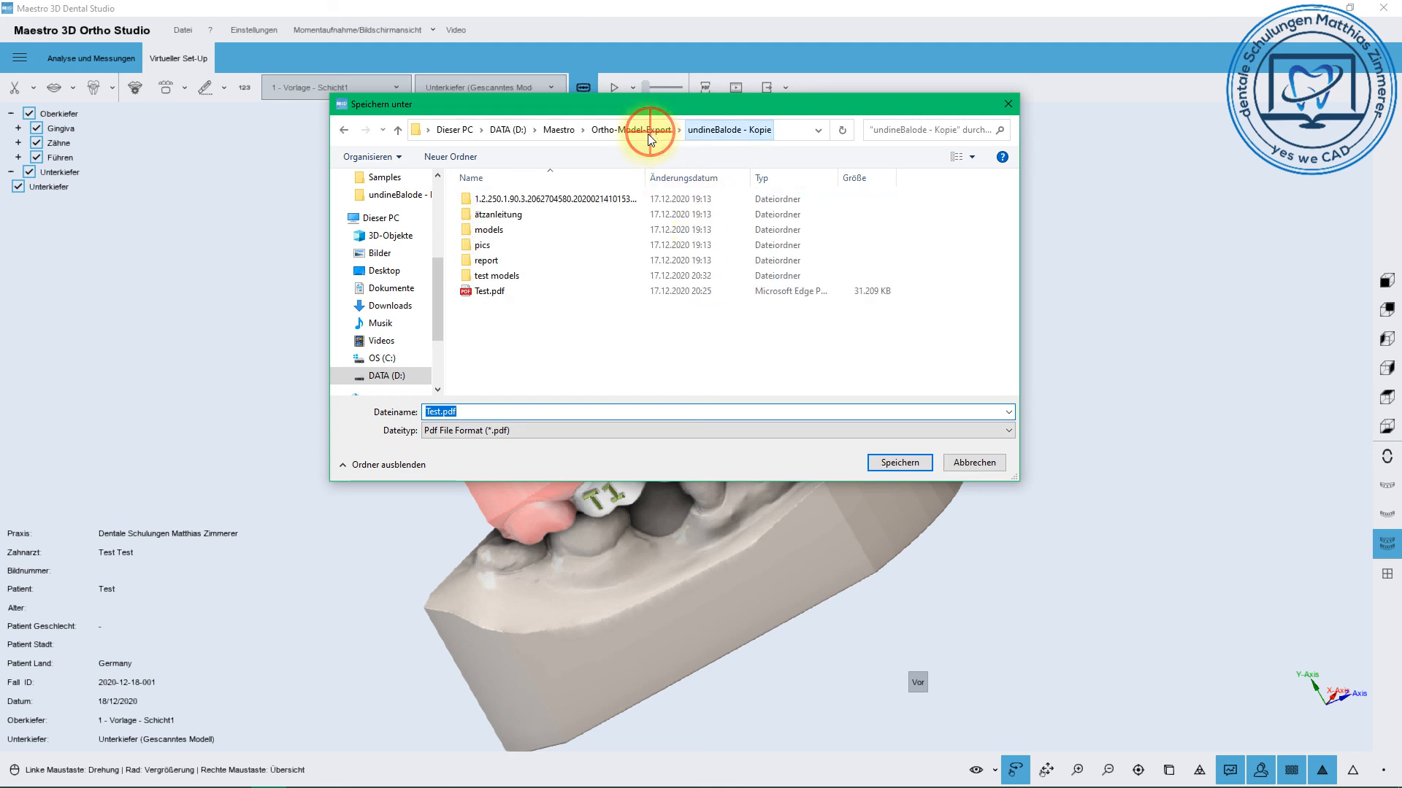
double_click(496, 292)
click(736, 400)
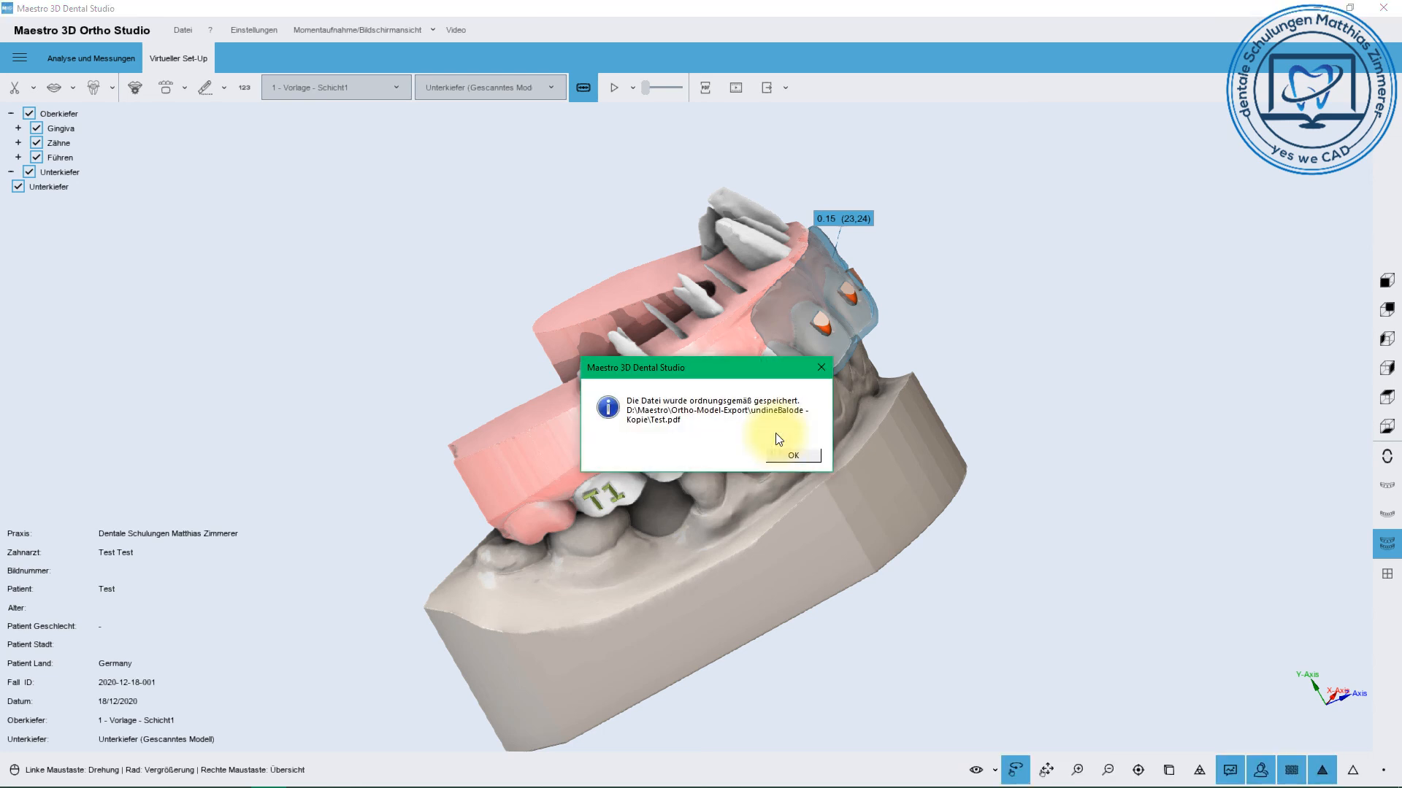
click(783, 454)
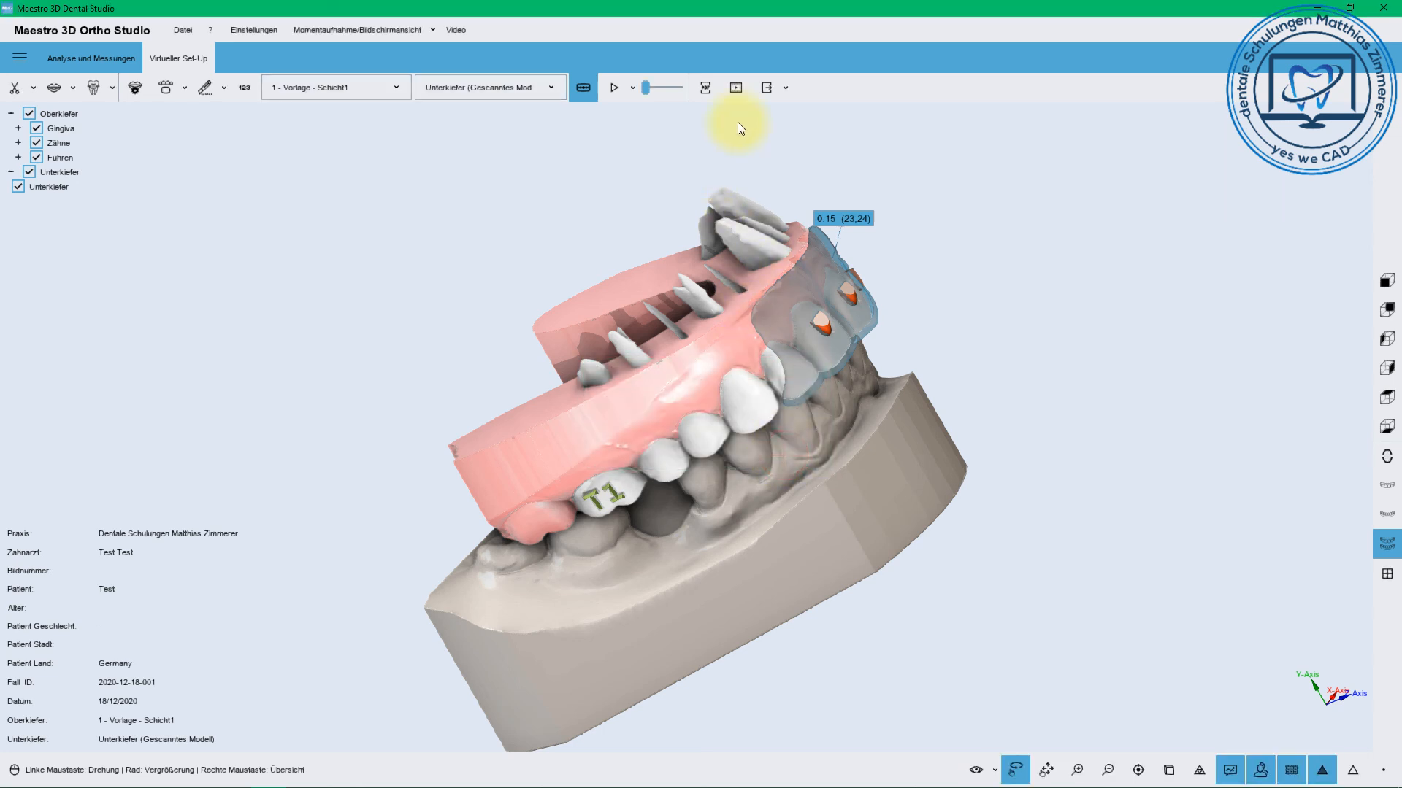
Open the video export and check its resolution options, frame rate and quality settings
click(738, 86)
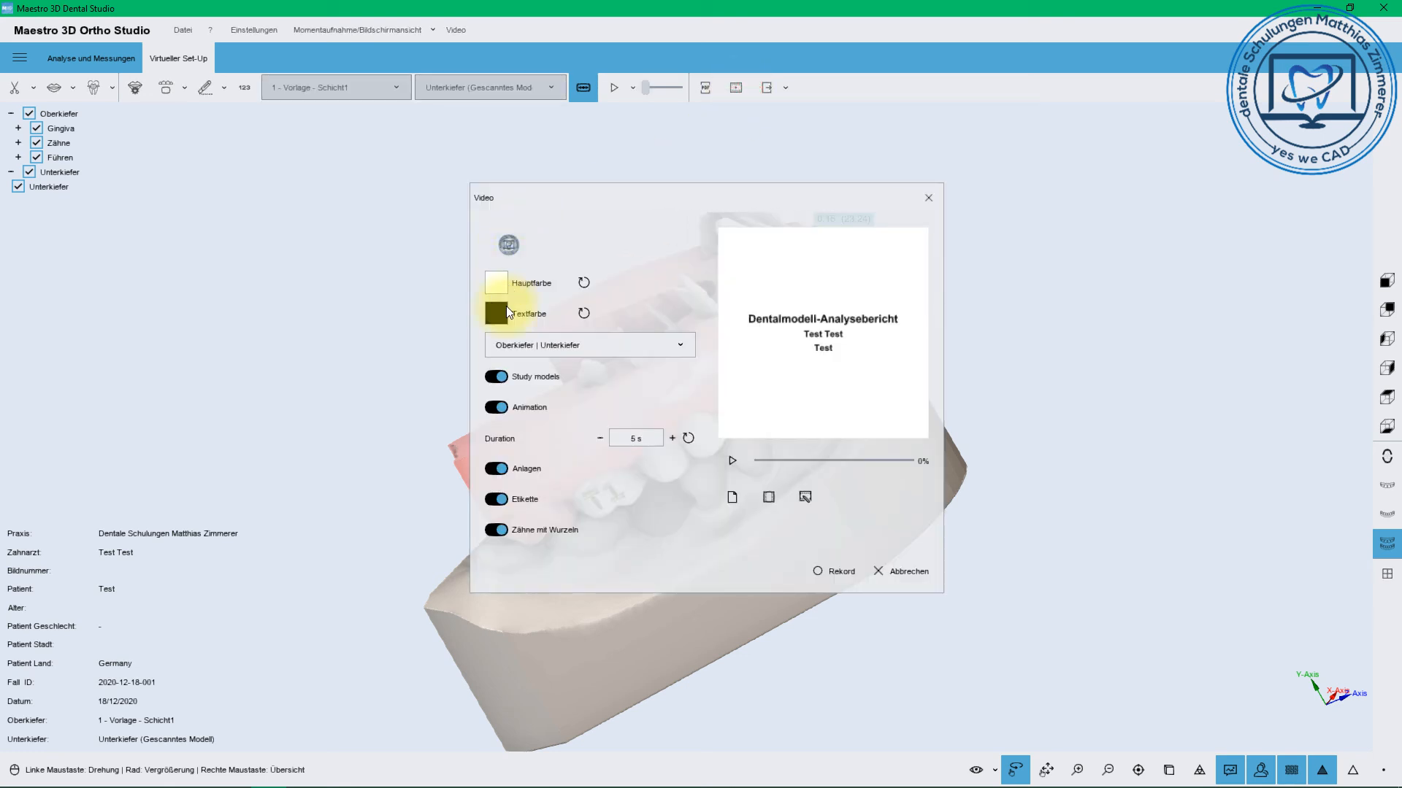
click(731, 499)
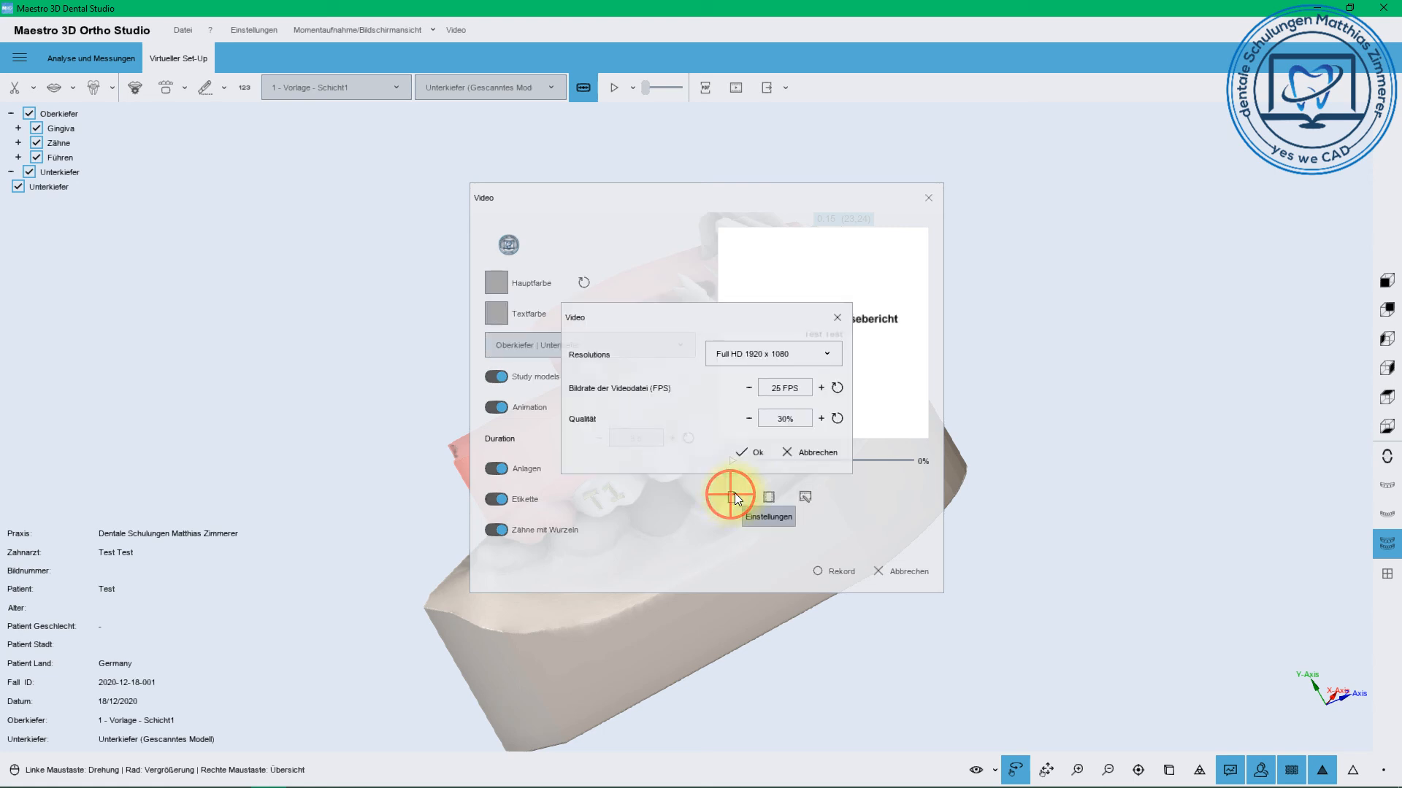
click(810, 356)
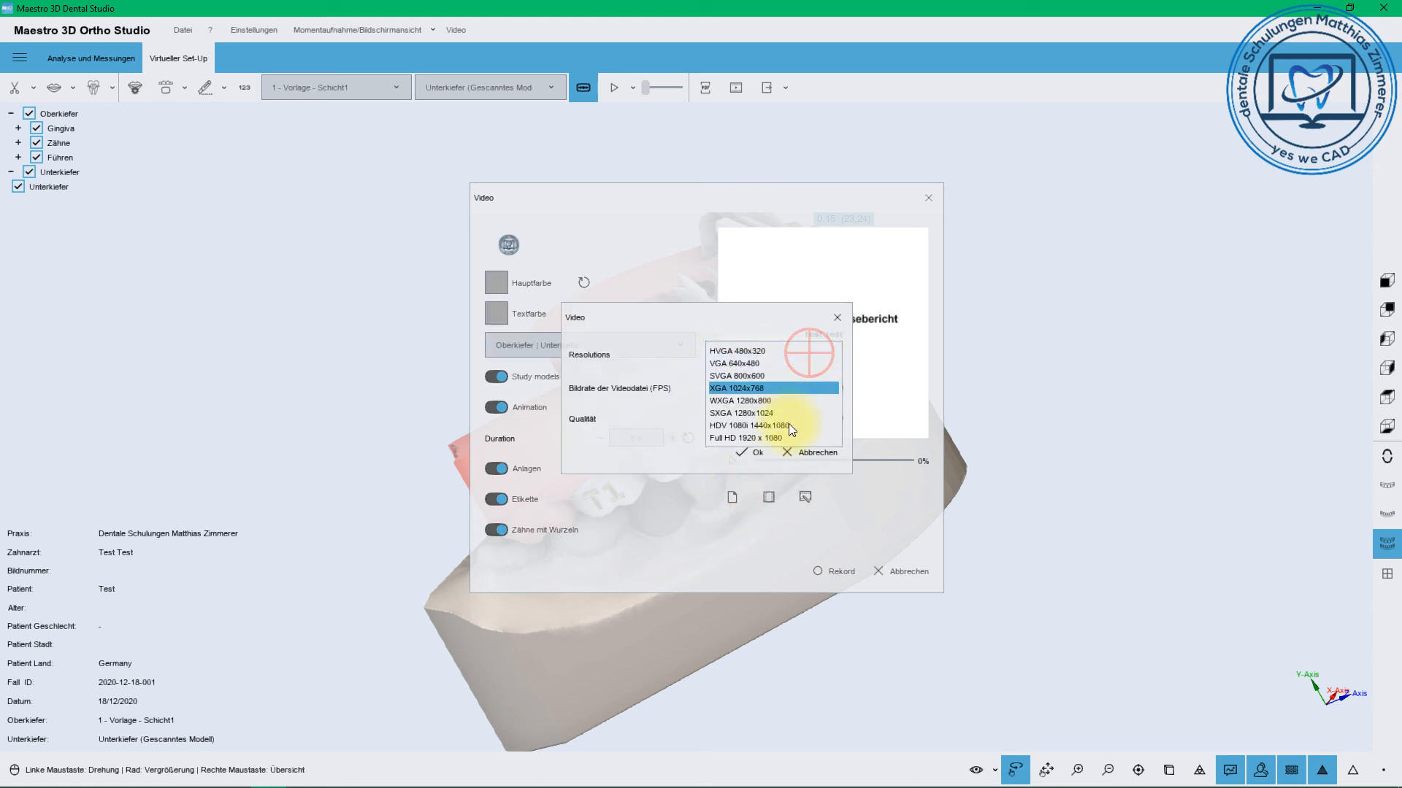
click(785, 327)
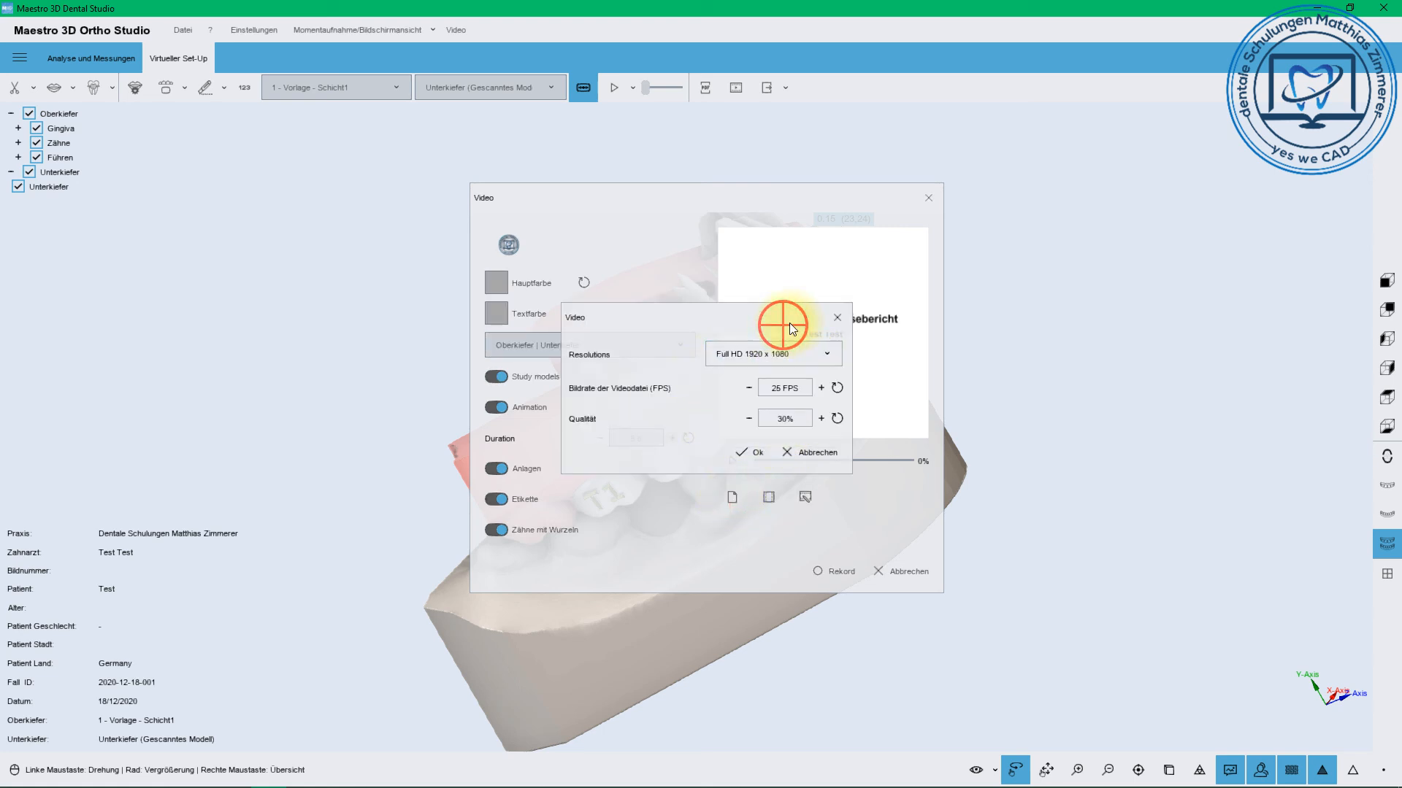
click(837, 318)
Check the text lines of the video's title page and of its caption overlay
click(769, 497)
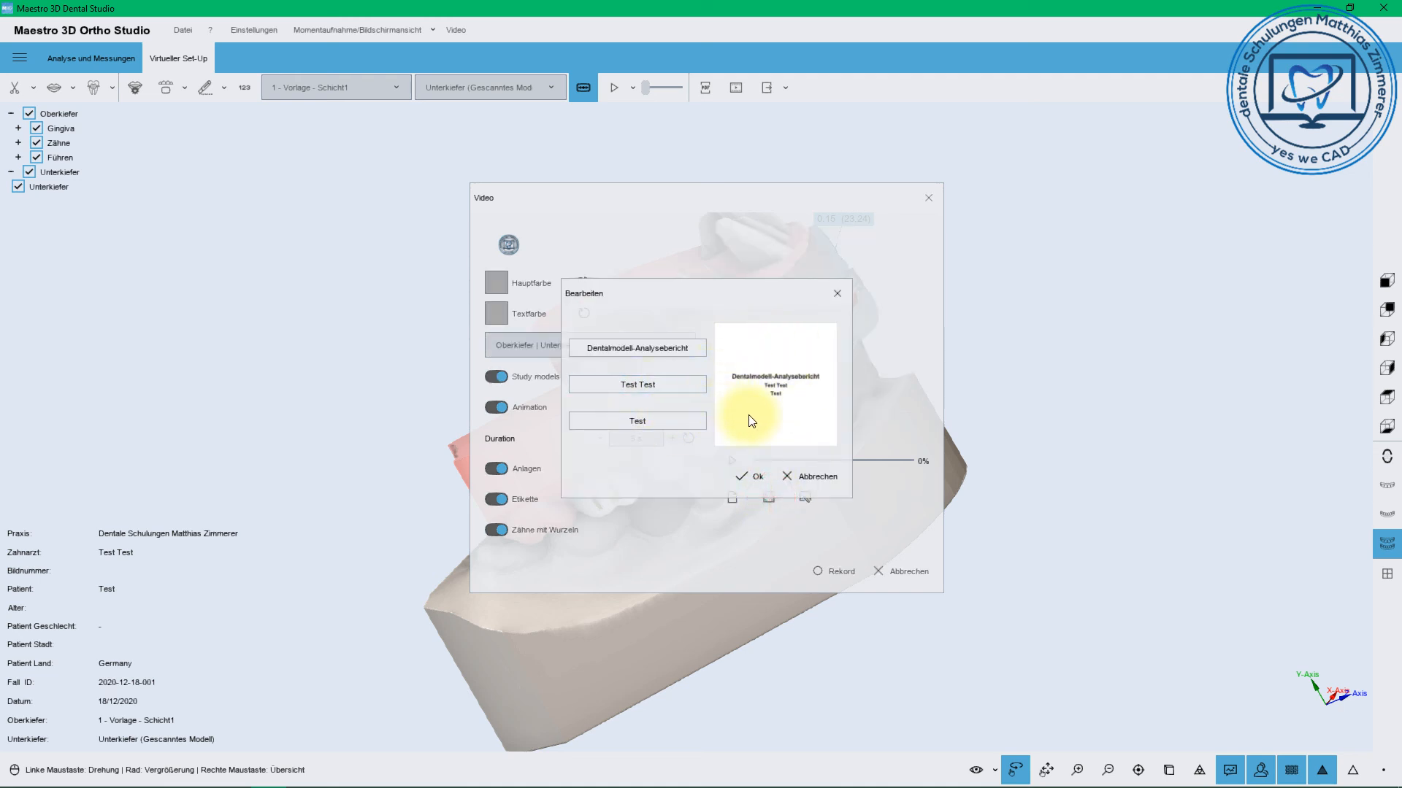
click(746, 475)
click(806, 497)
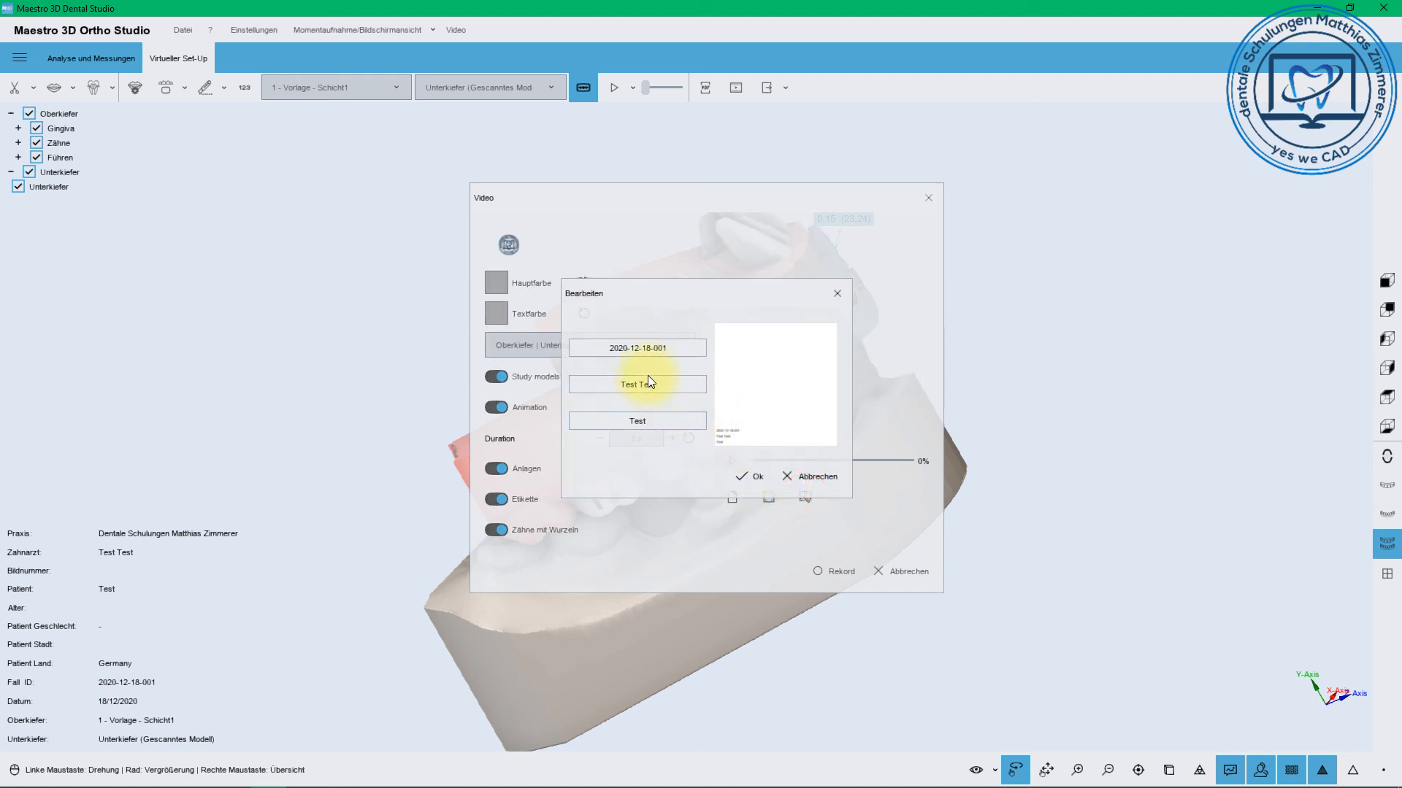
click(822, 487)
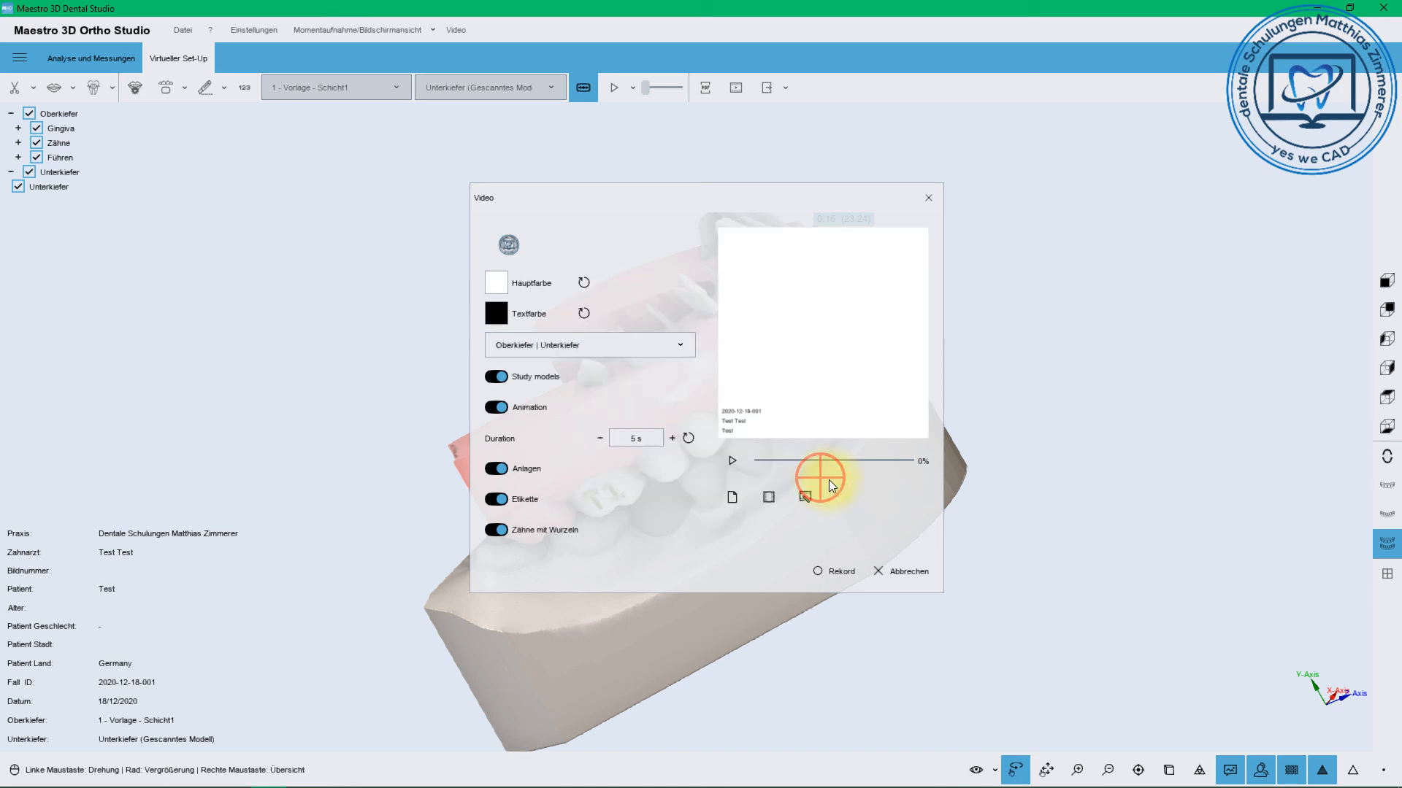
Set the video's animation duration to 3 s and select Oberkiefer | Unterkiefer as the jaws shown
click(598, 438)
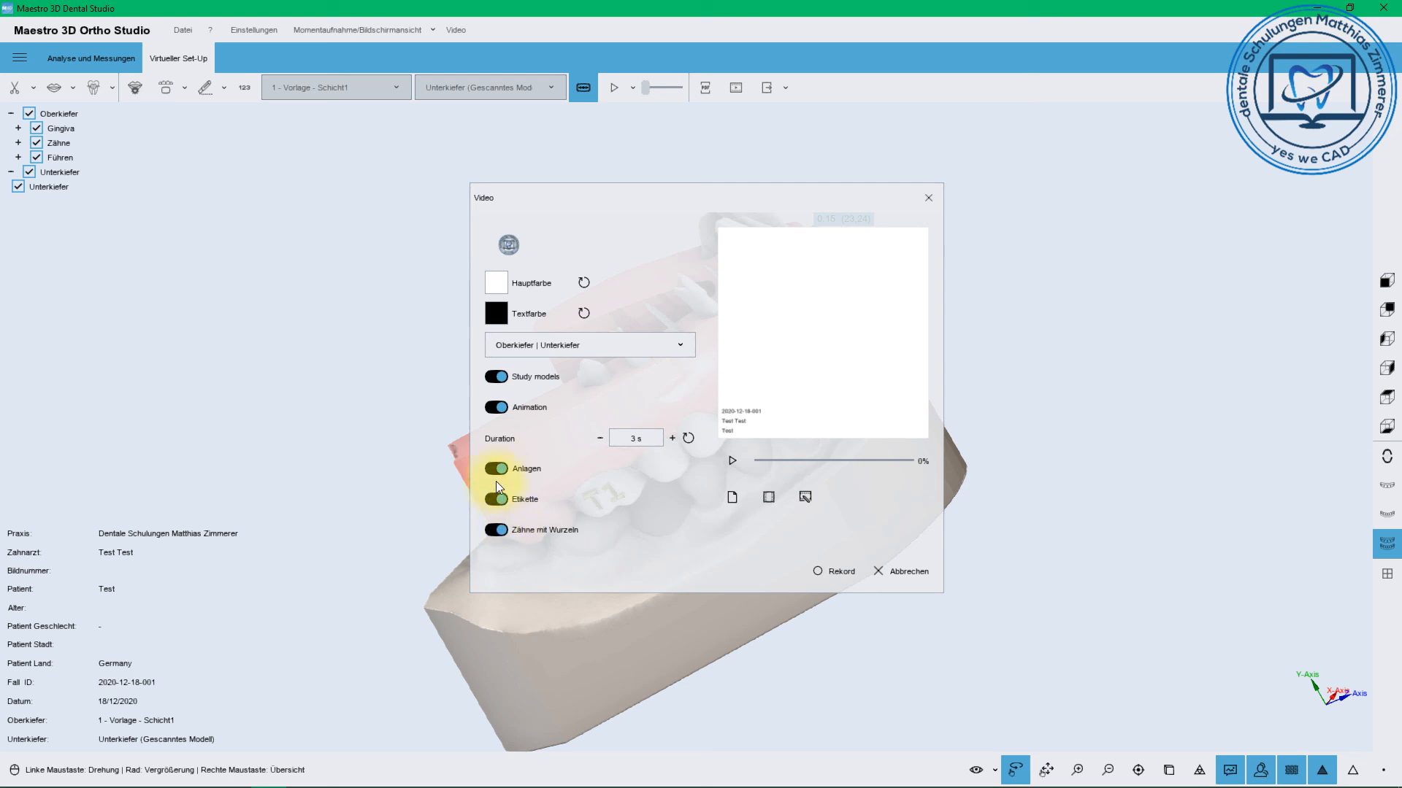
click(519, 348)
click(515, 375)
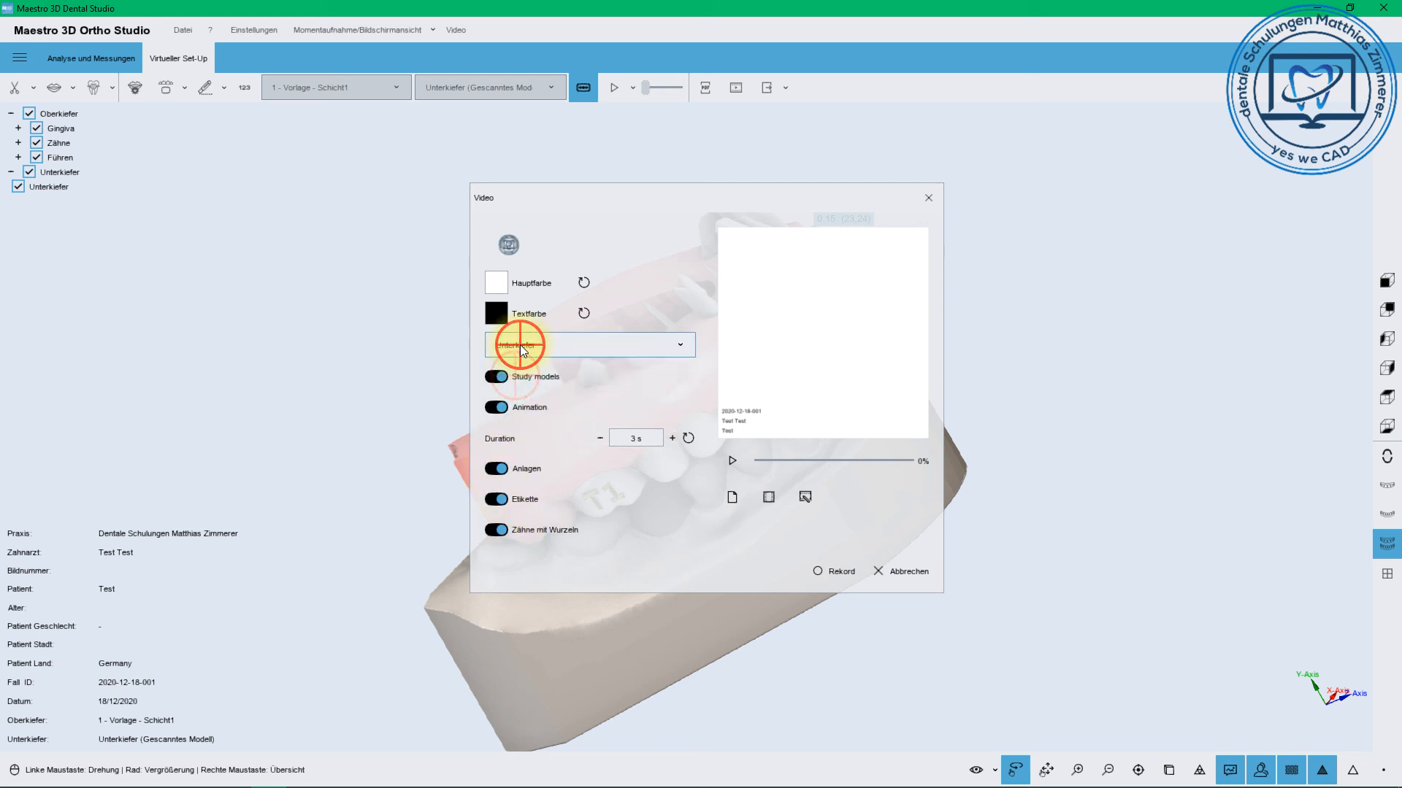
click(520, 345)
click(517, 349)
click(543, 340)
click(538, 401)
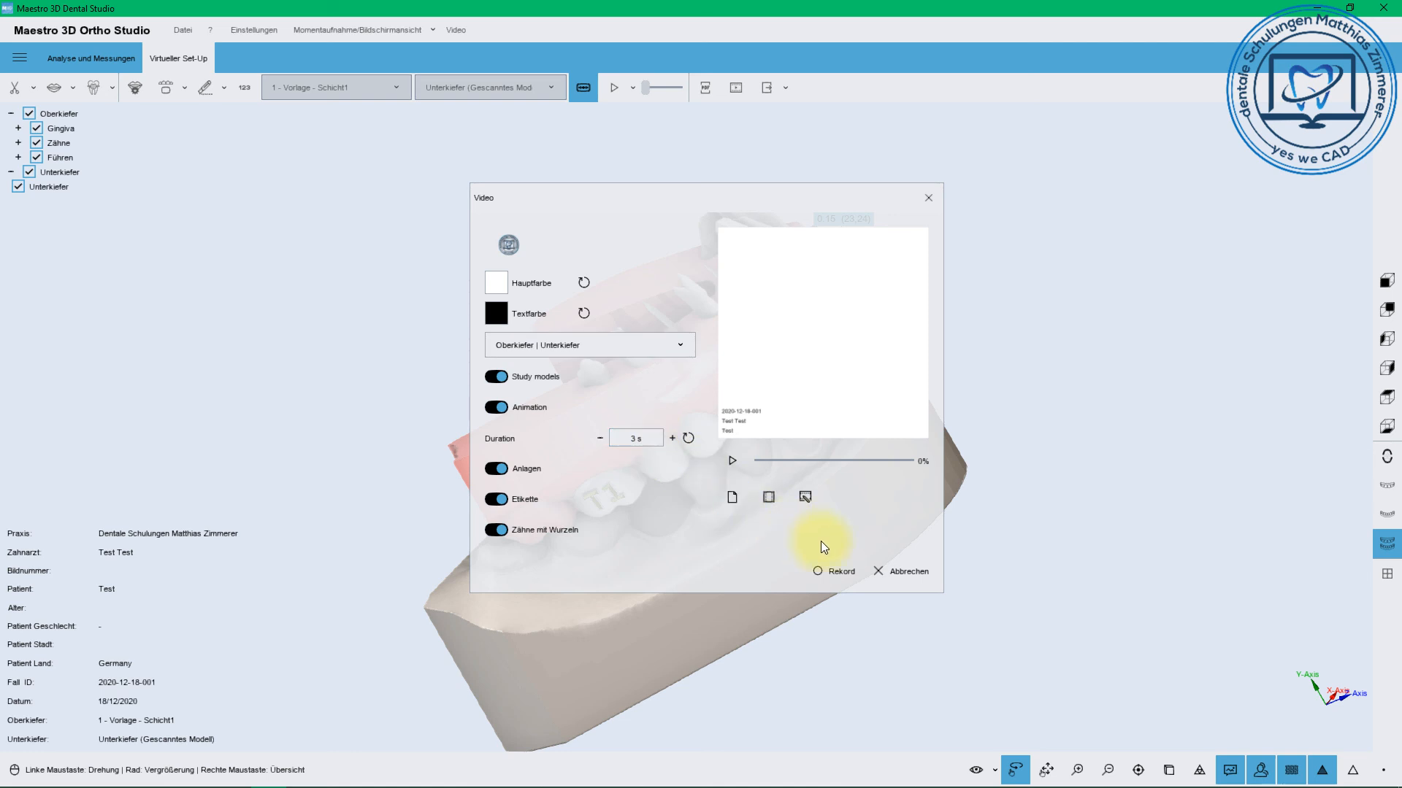
Record the treatment video and save it as video.mp4 in the patient's export folder, overwriting the existing file
click(836, 573)
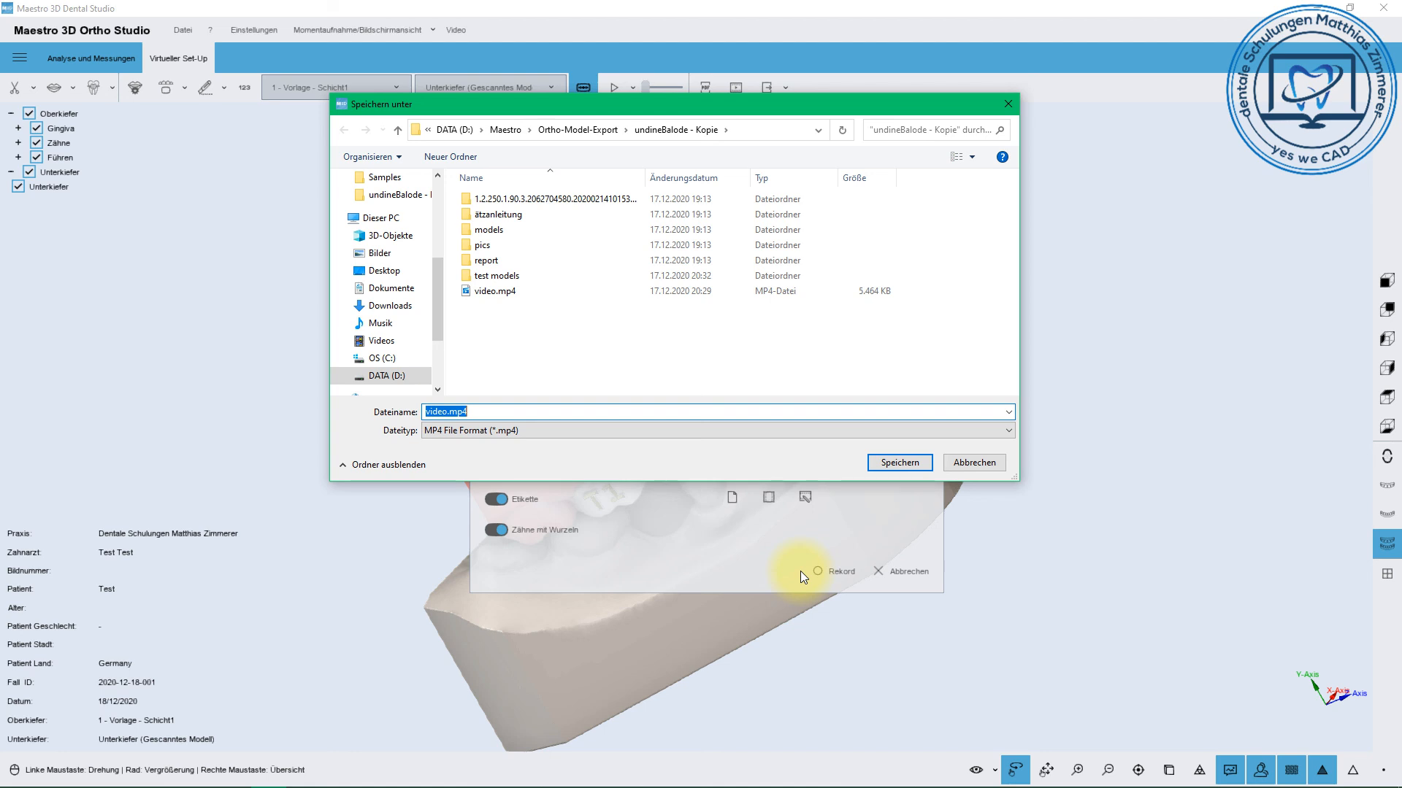
key(Return)
click(728, 403)
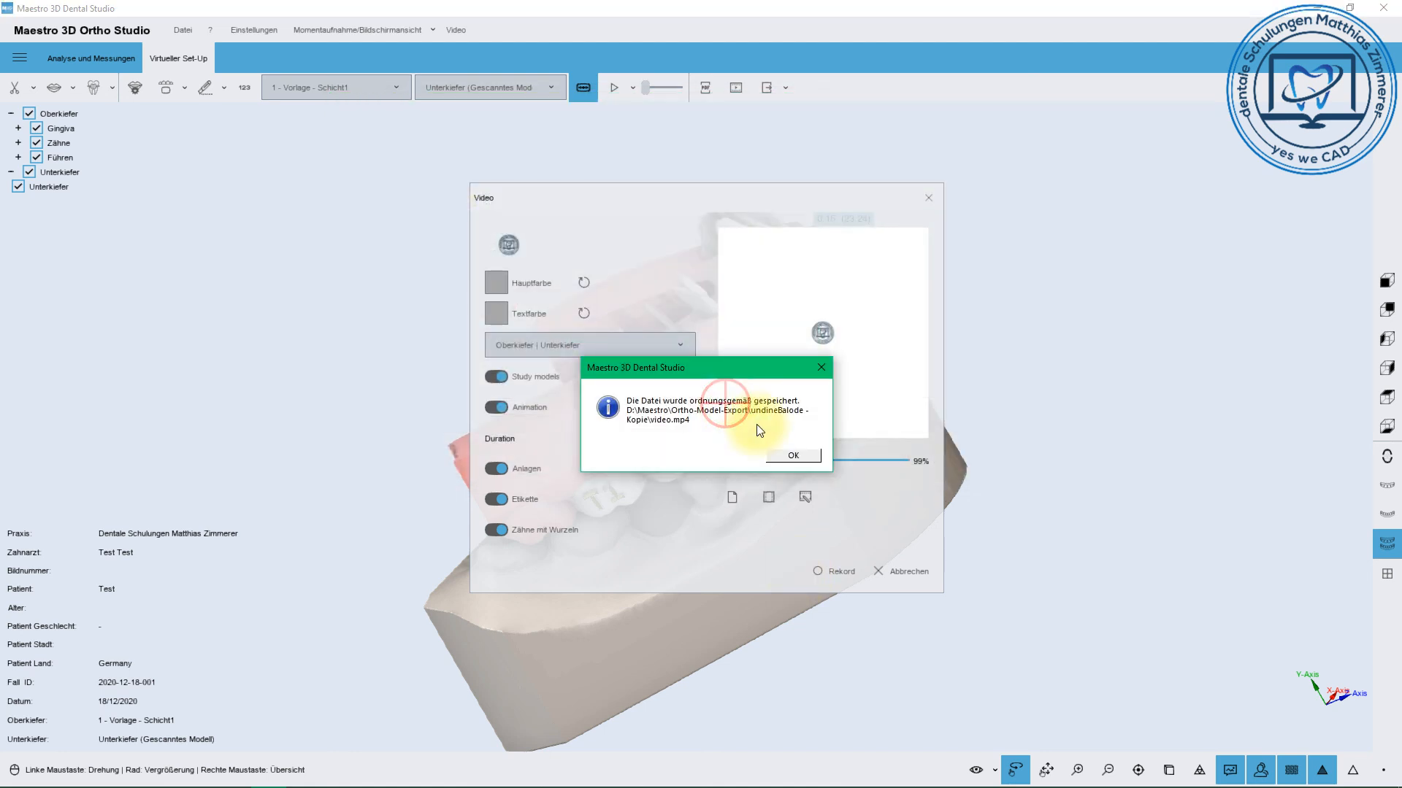
click(793, 457)
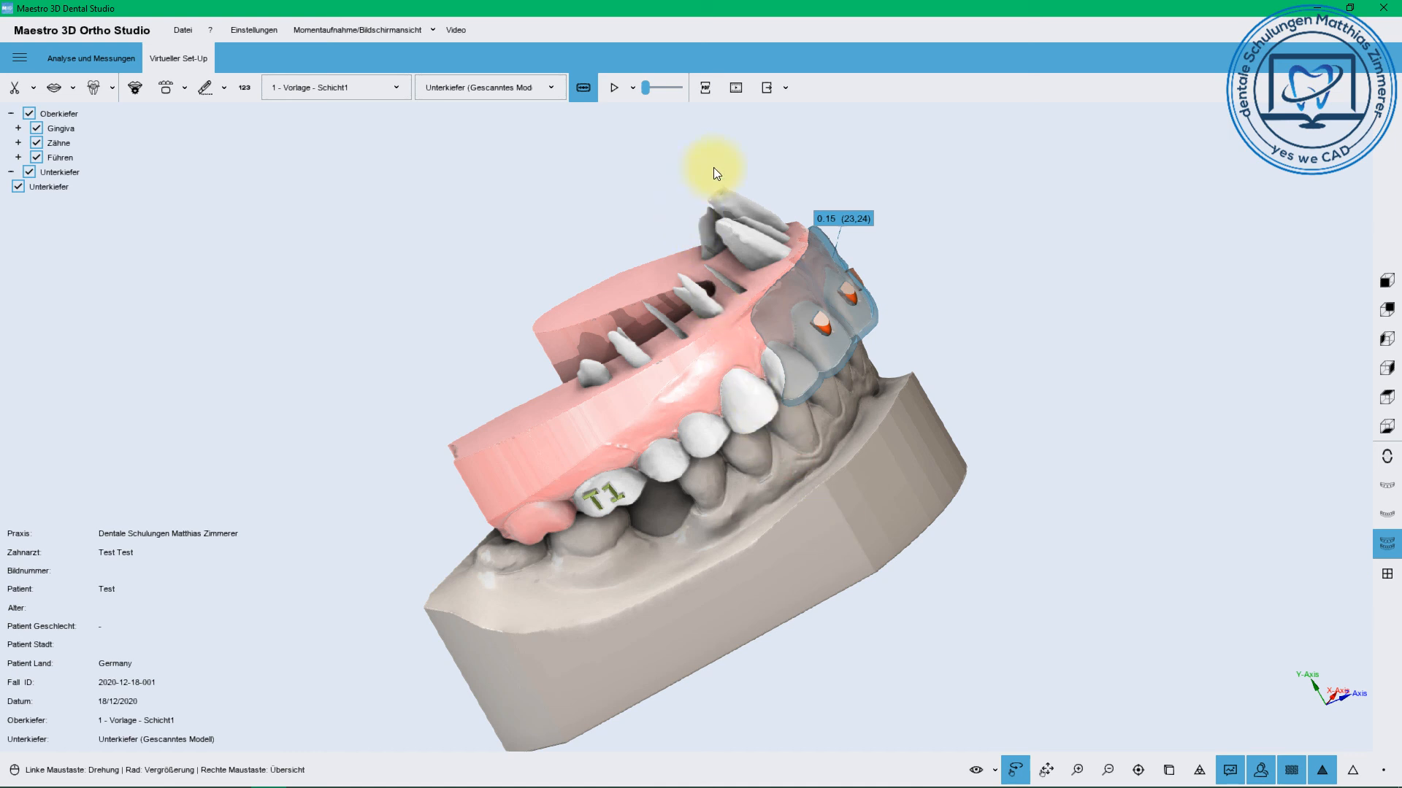
Start the export of the upper jaw's Ätzanleitung für die Platzierung des Aufsatzes as STL, Z-axis oriented, after checking the available file types
click(787, 87)
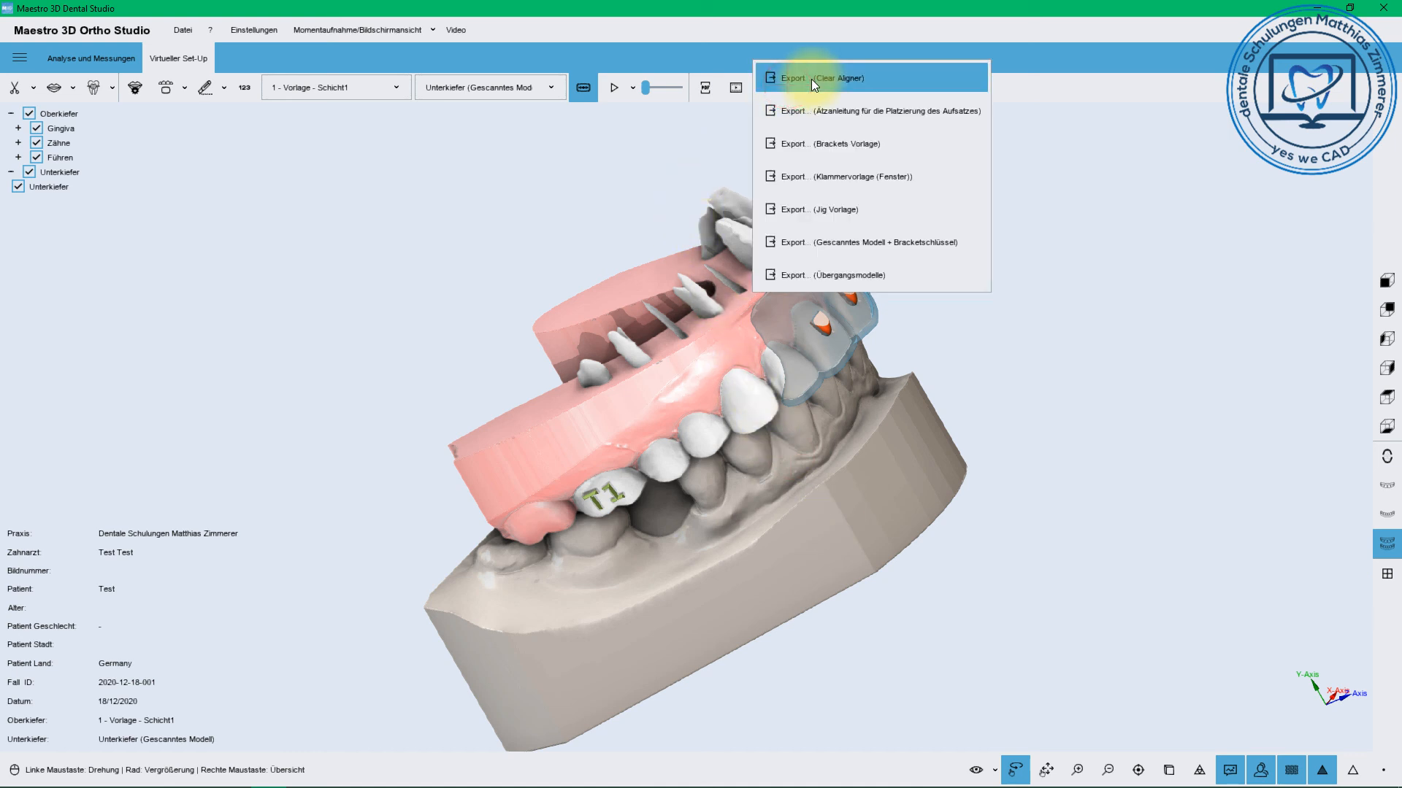
click(812, 112)
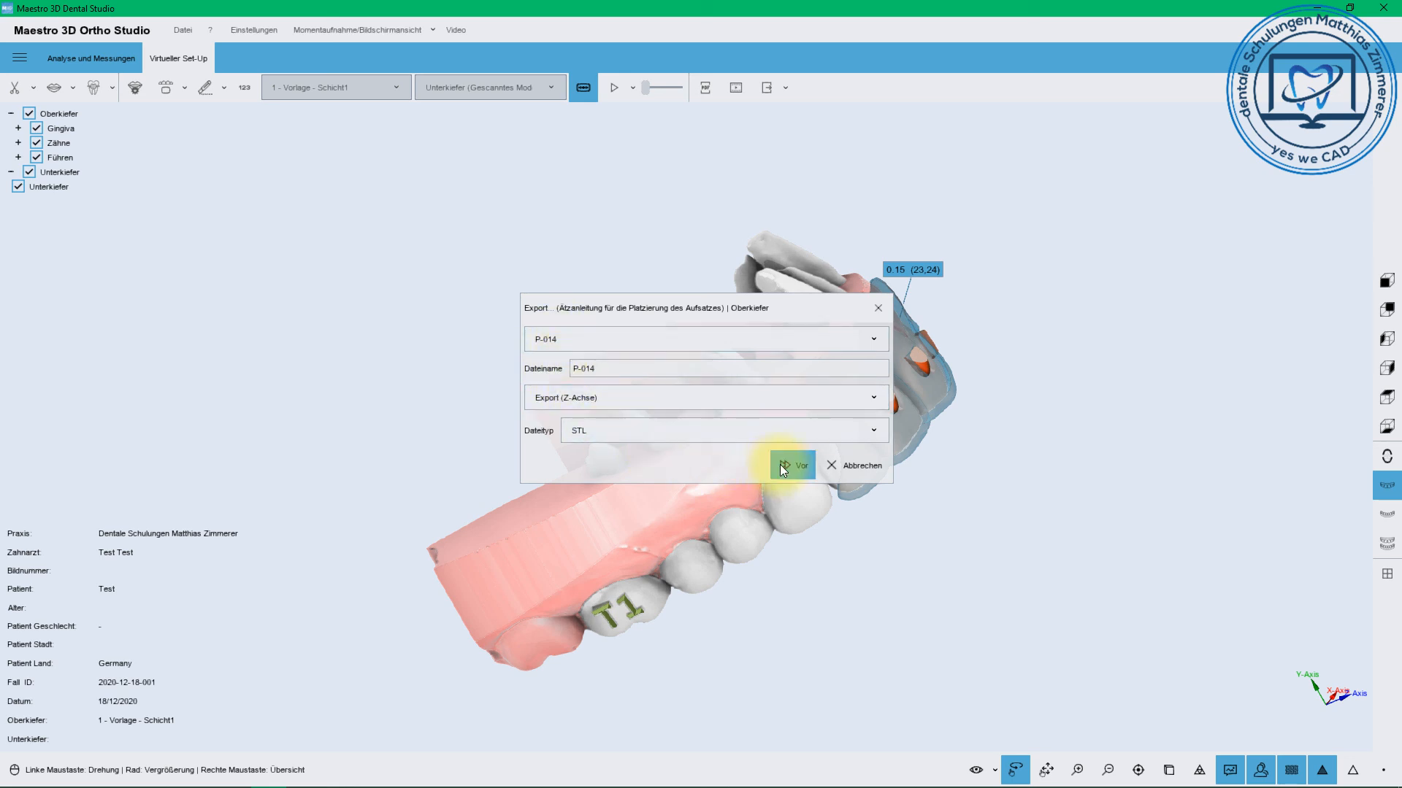
click(783, 432)
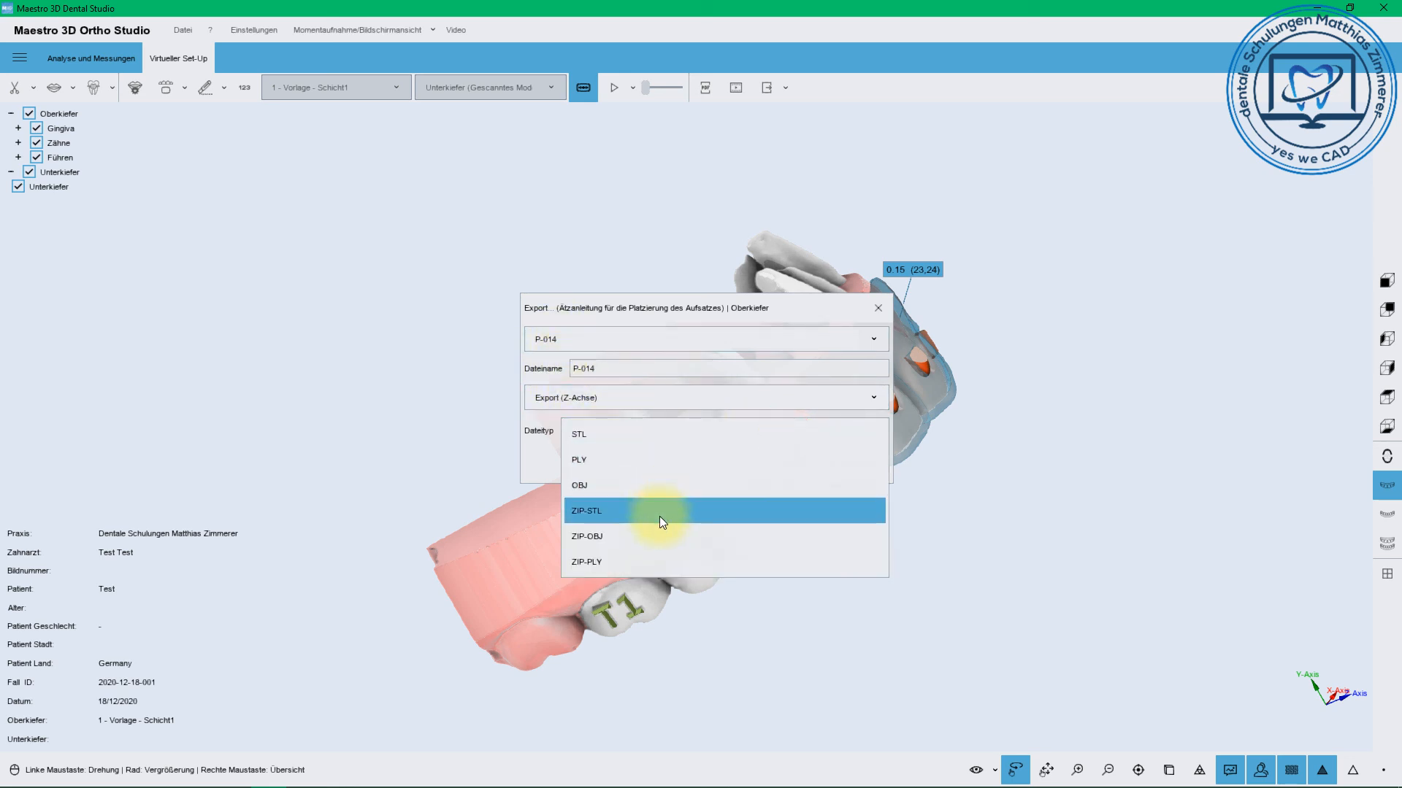
click(680, 309)
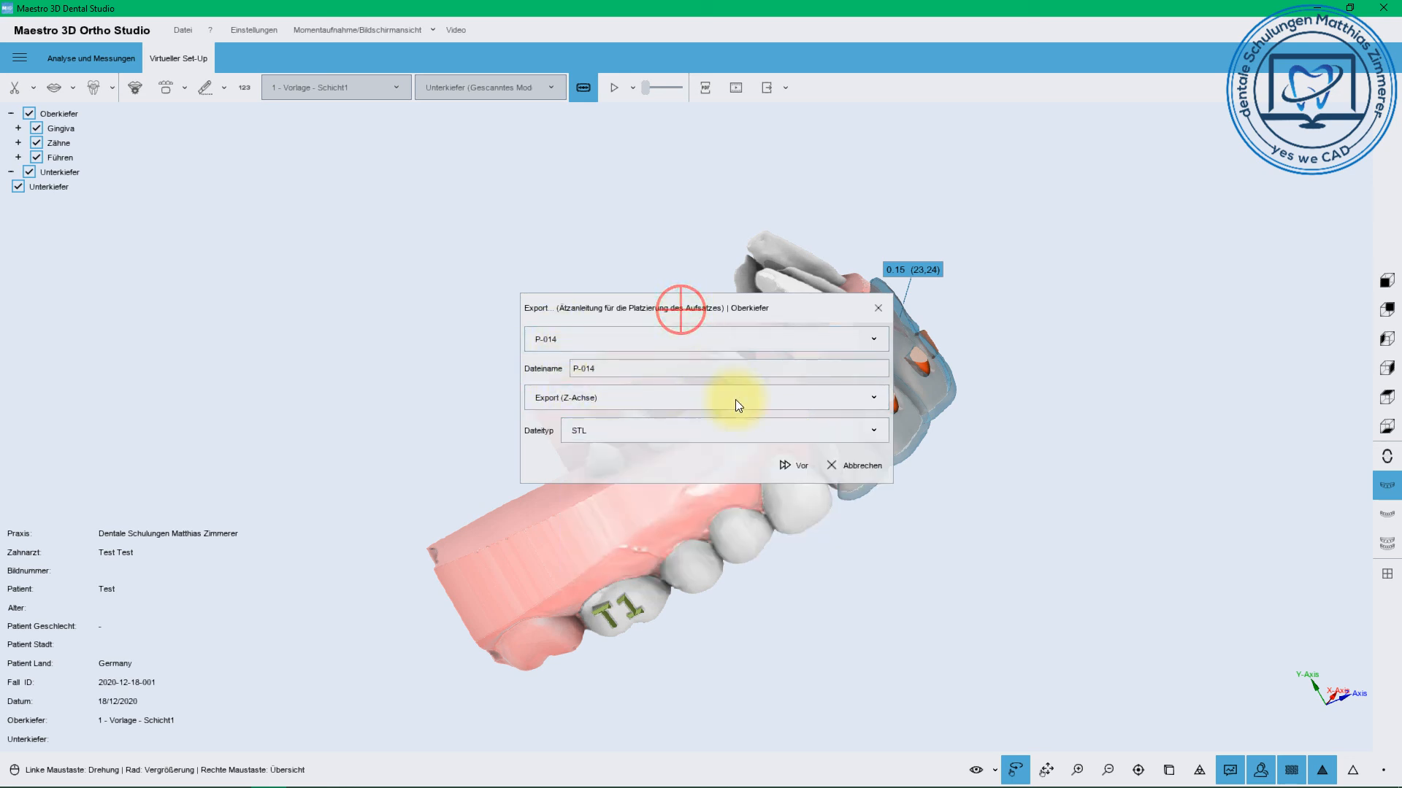
click(787, 467)
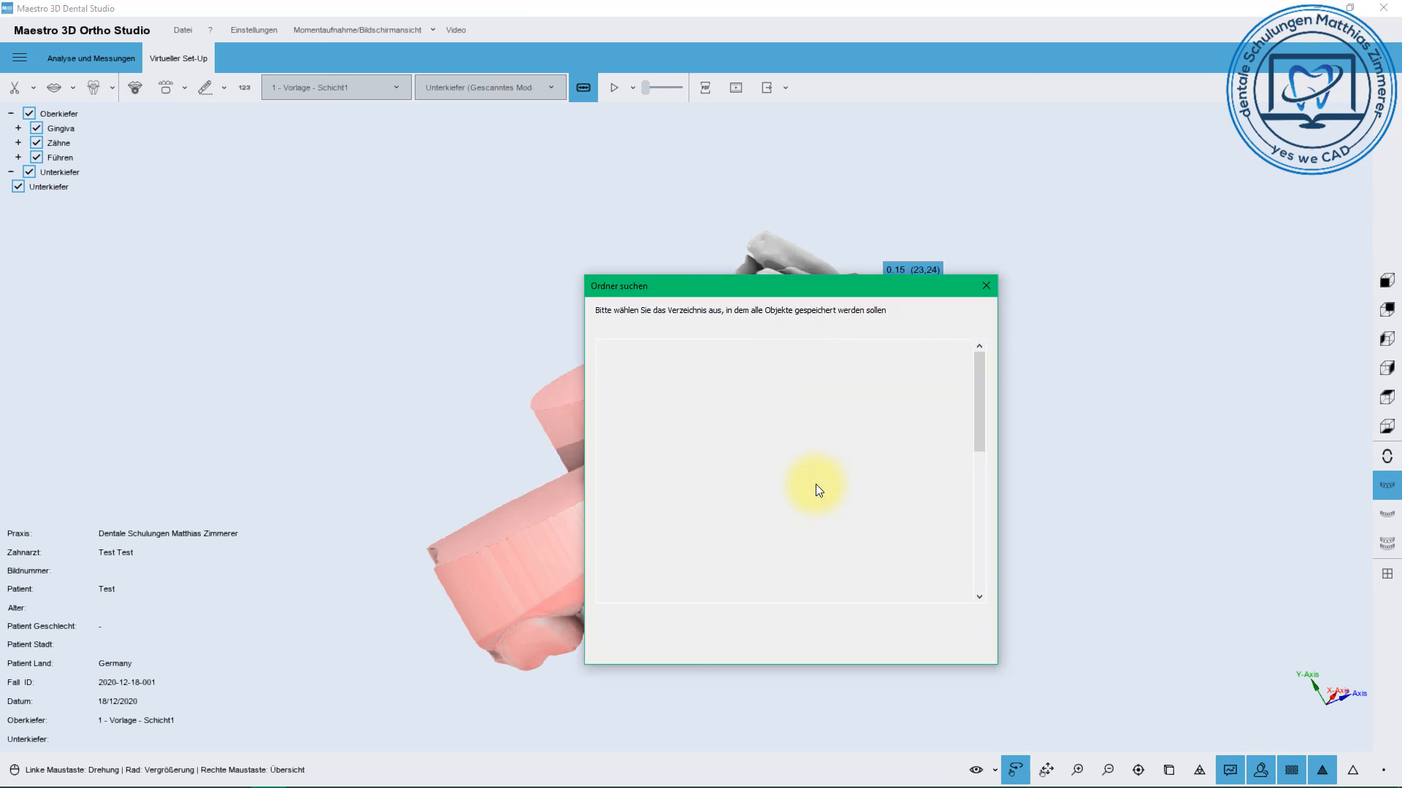
Save the attachment placement guide in the ätzanleitung subfolder of the patient's export folder
scroll(766, 555, down, 7)
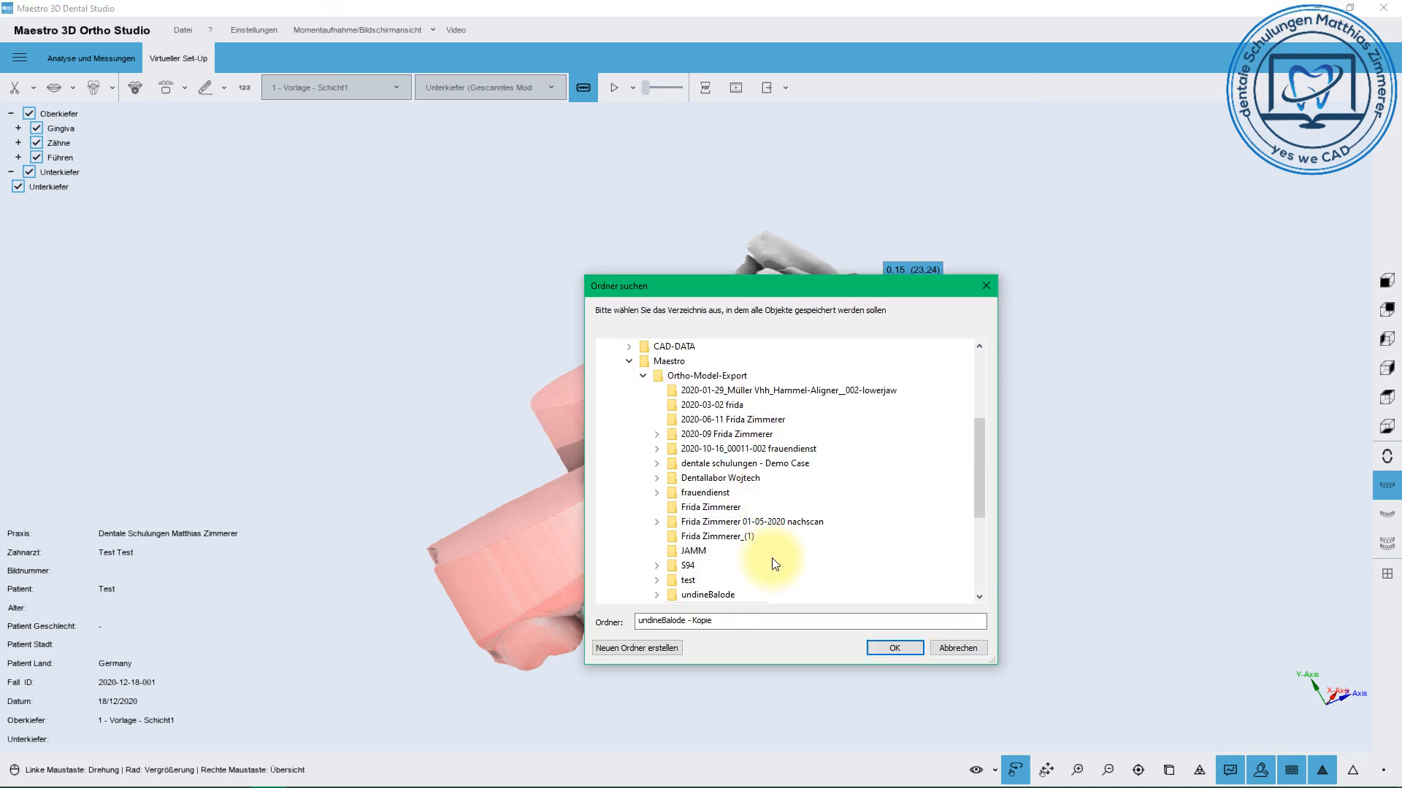
click(656, 477)
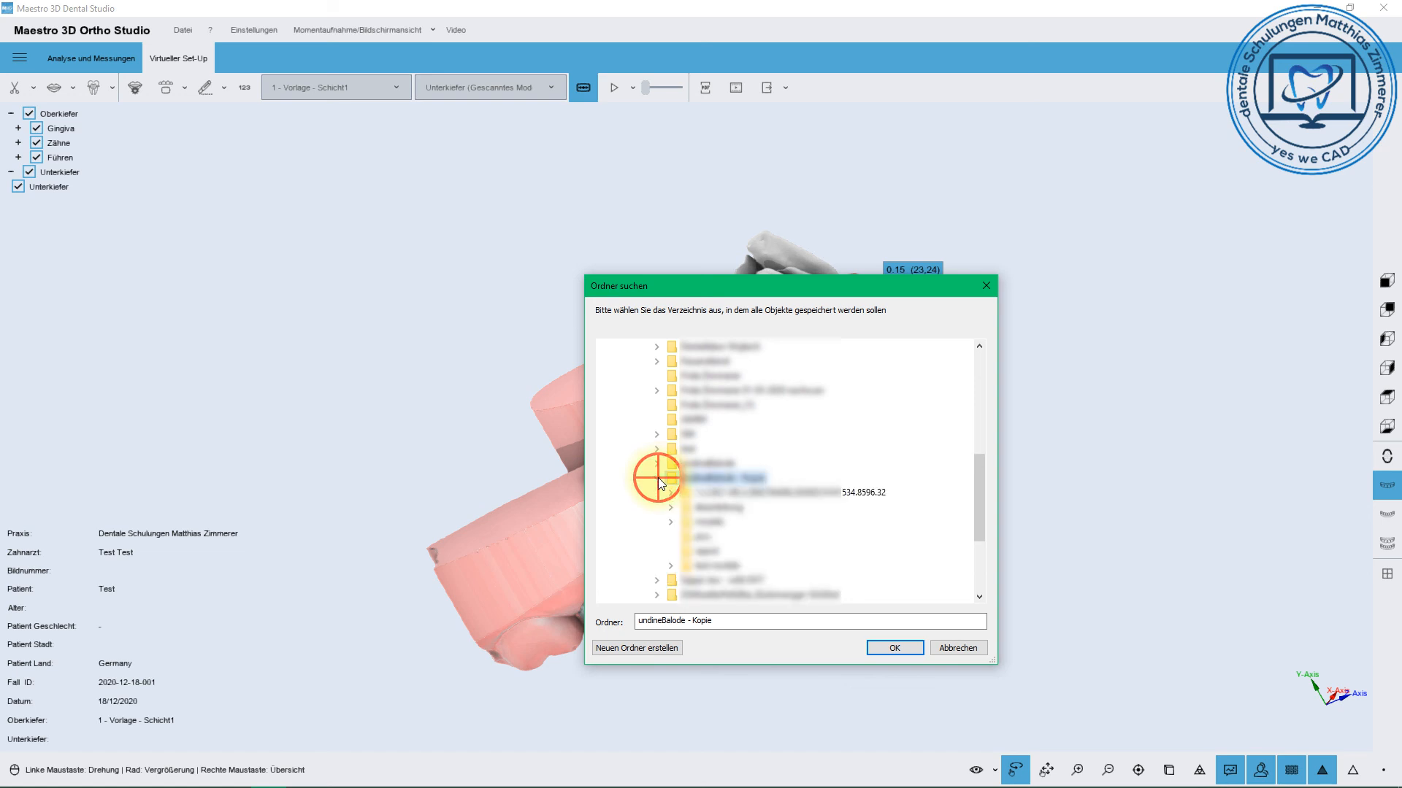
click(702, 508)
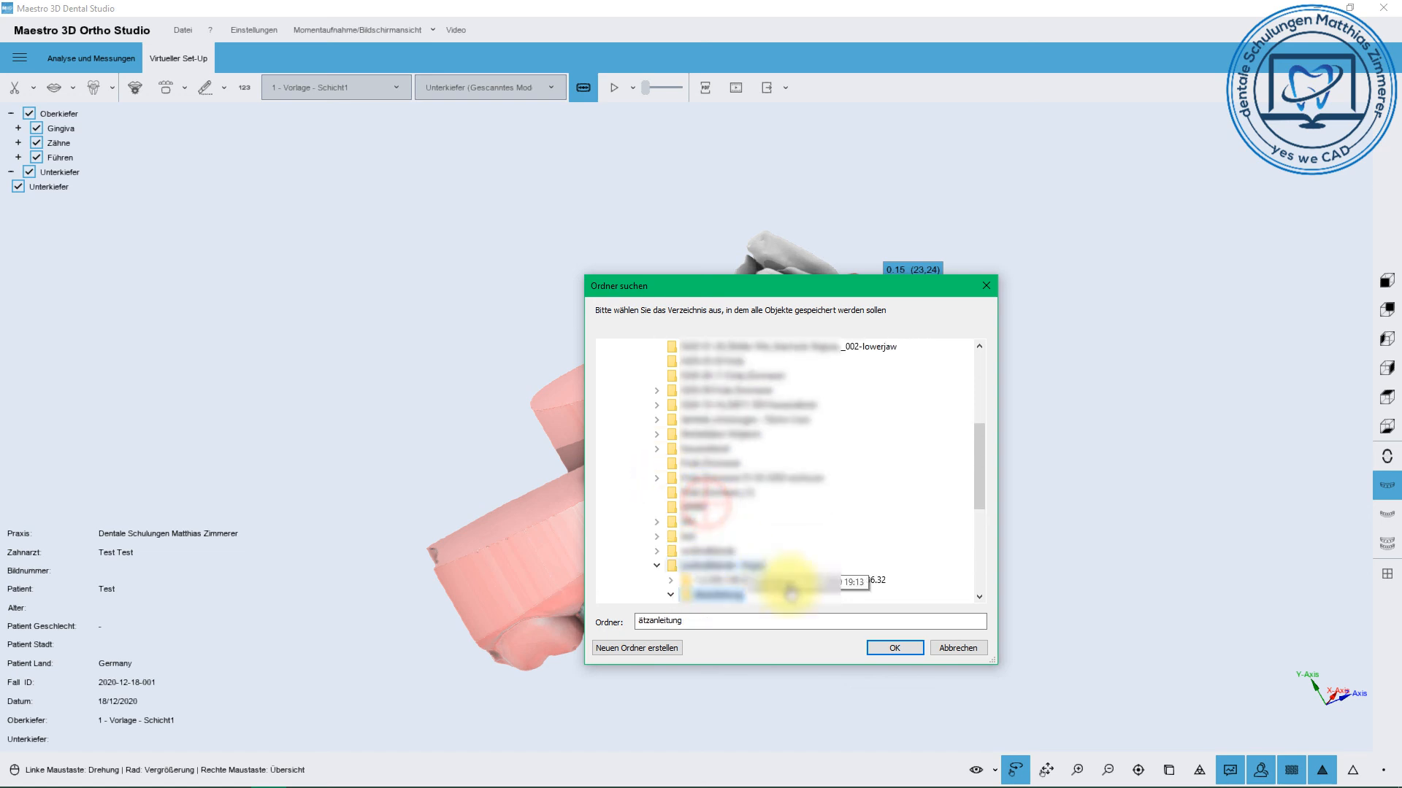
click(880, 646)
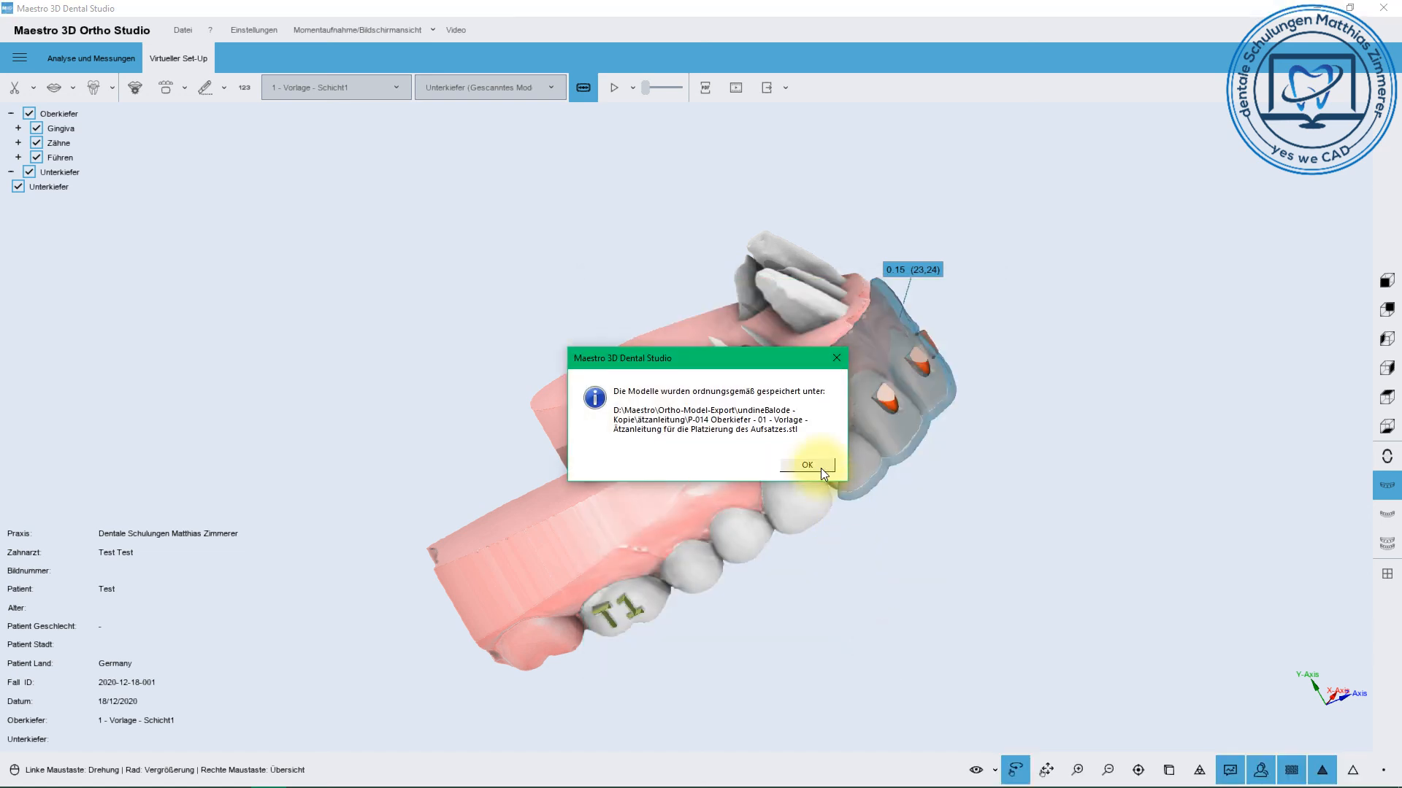
click(812, 465)
drag(794, 459, 694, 413)
Set up the Übergangsmodelle export with the dentist's code and name as file name, attachments and labels included, all components merged, as STL
click(786, 87)
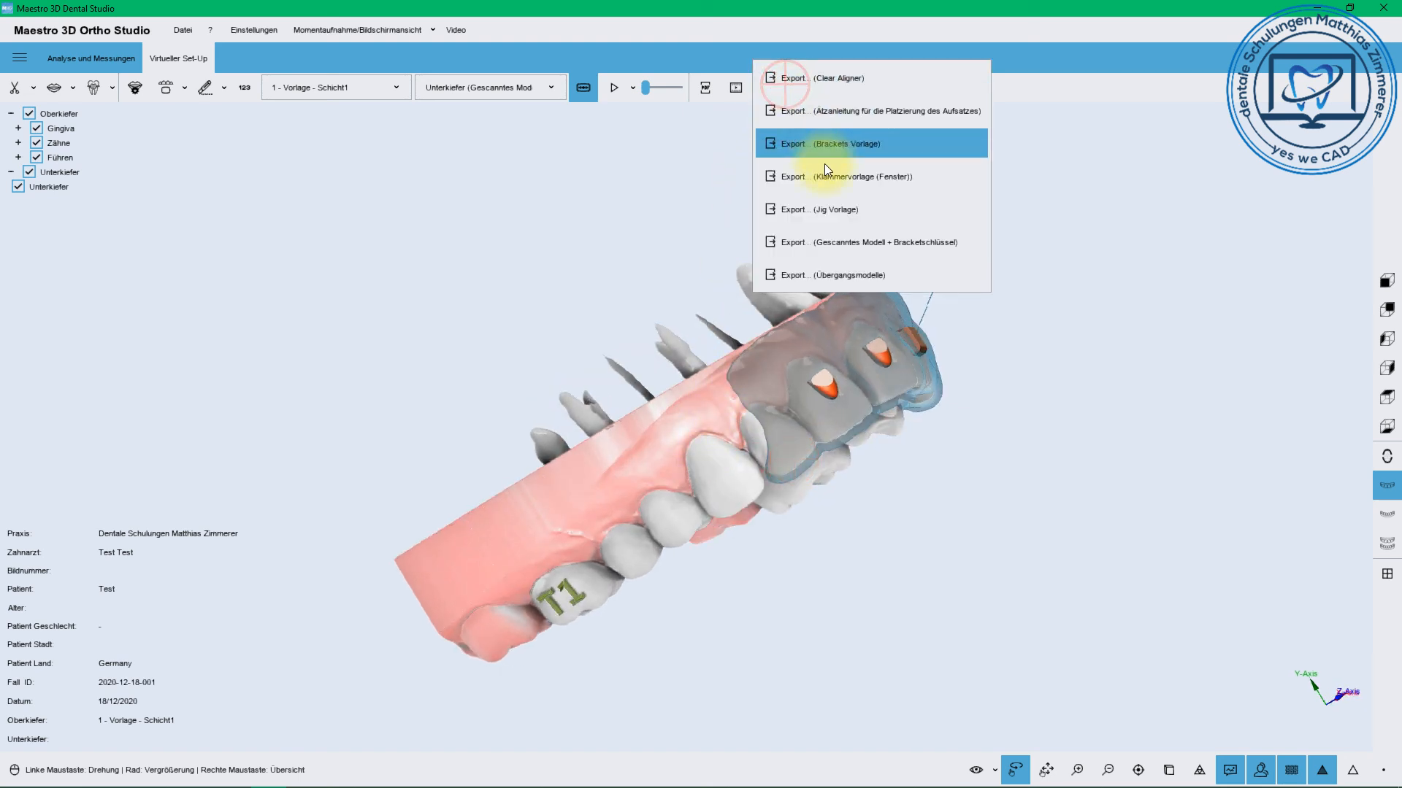
click(856, 276)
click(598, 267)
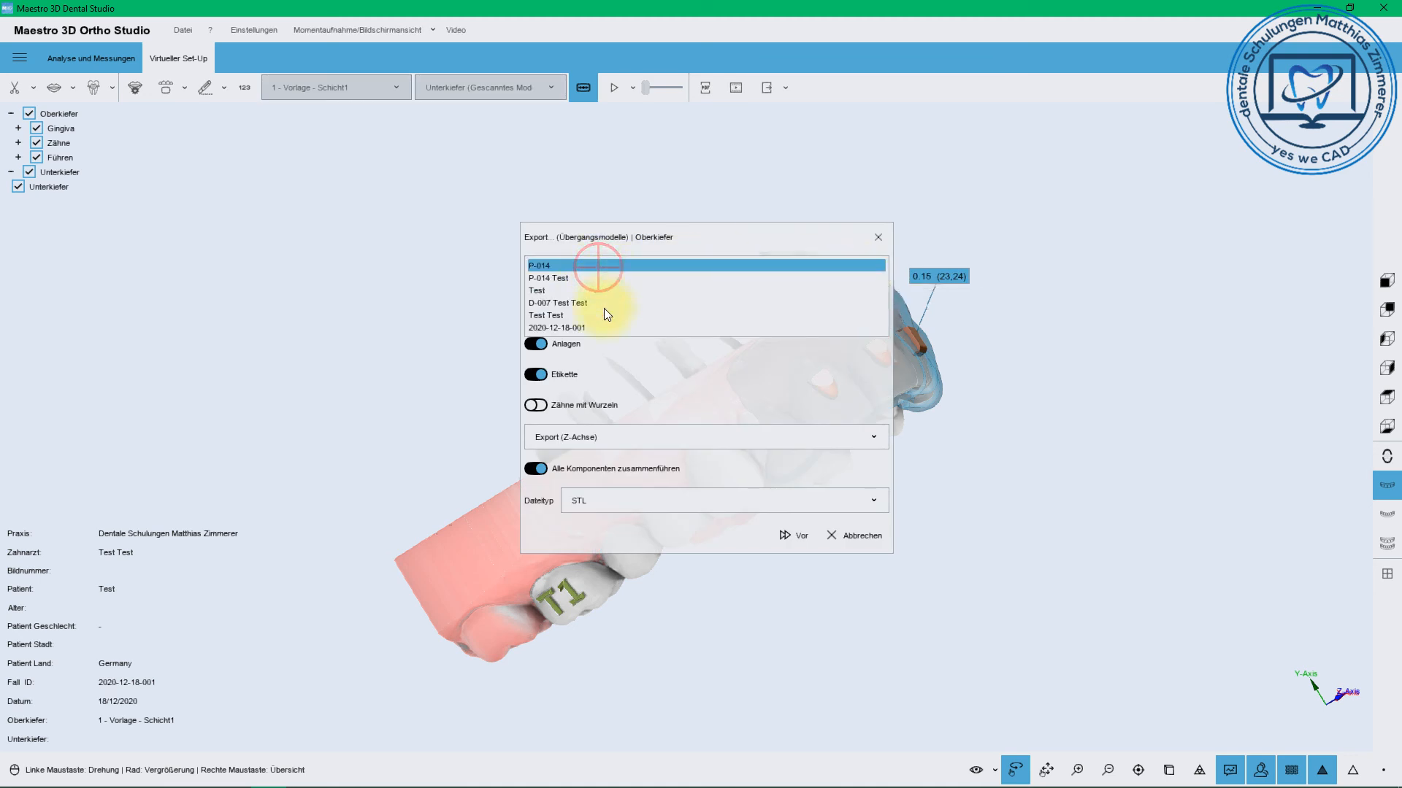
click(606, 301)
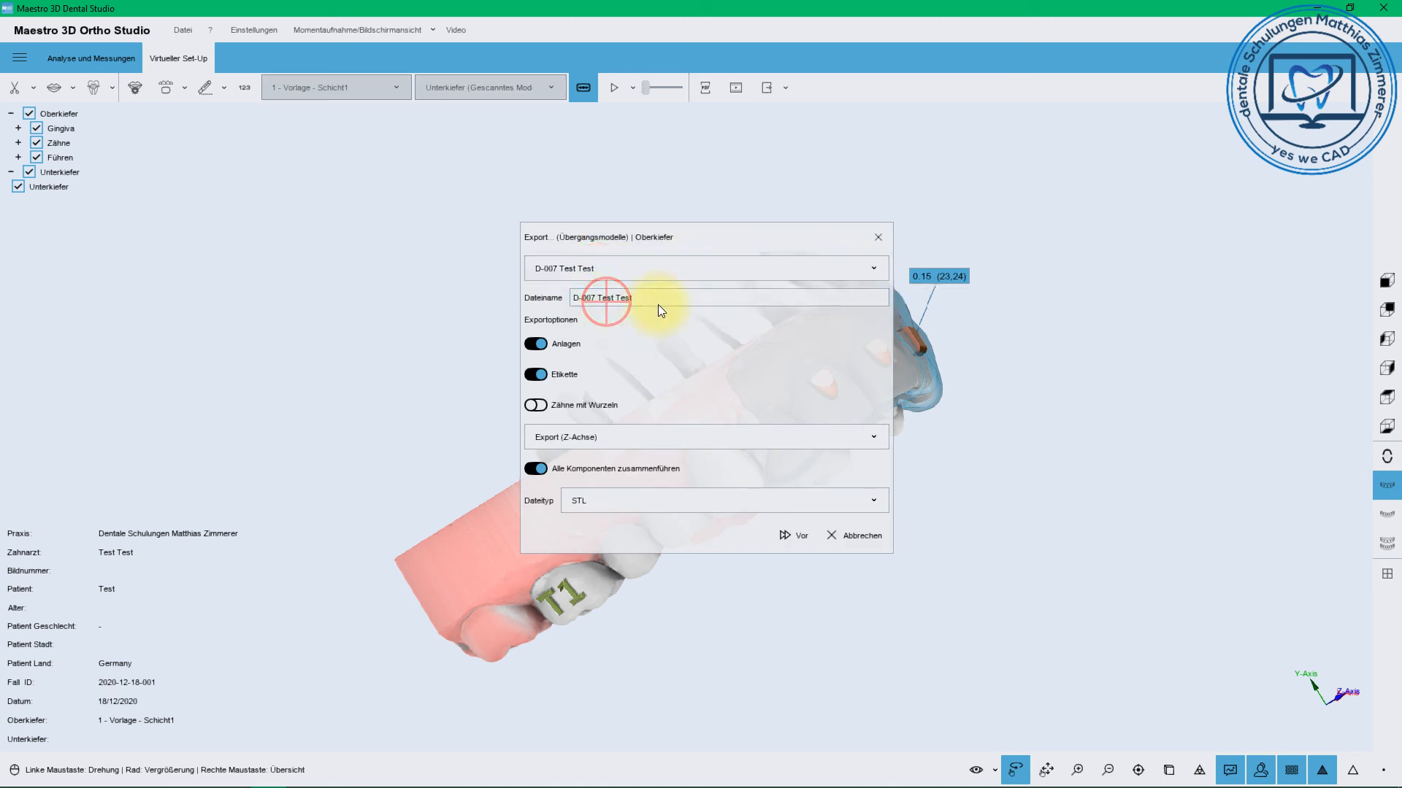
click(634, 501)
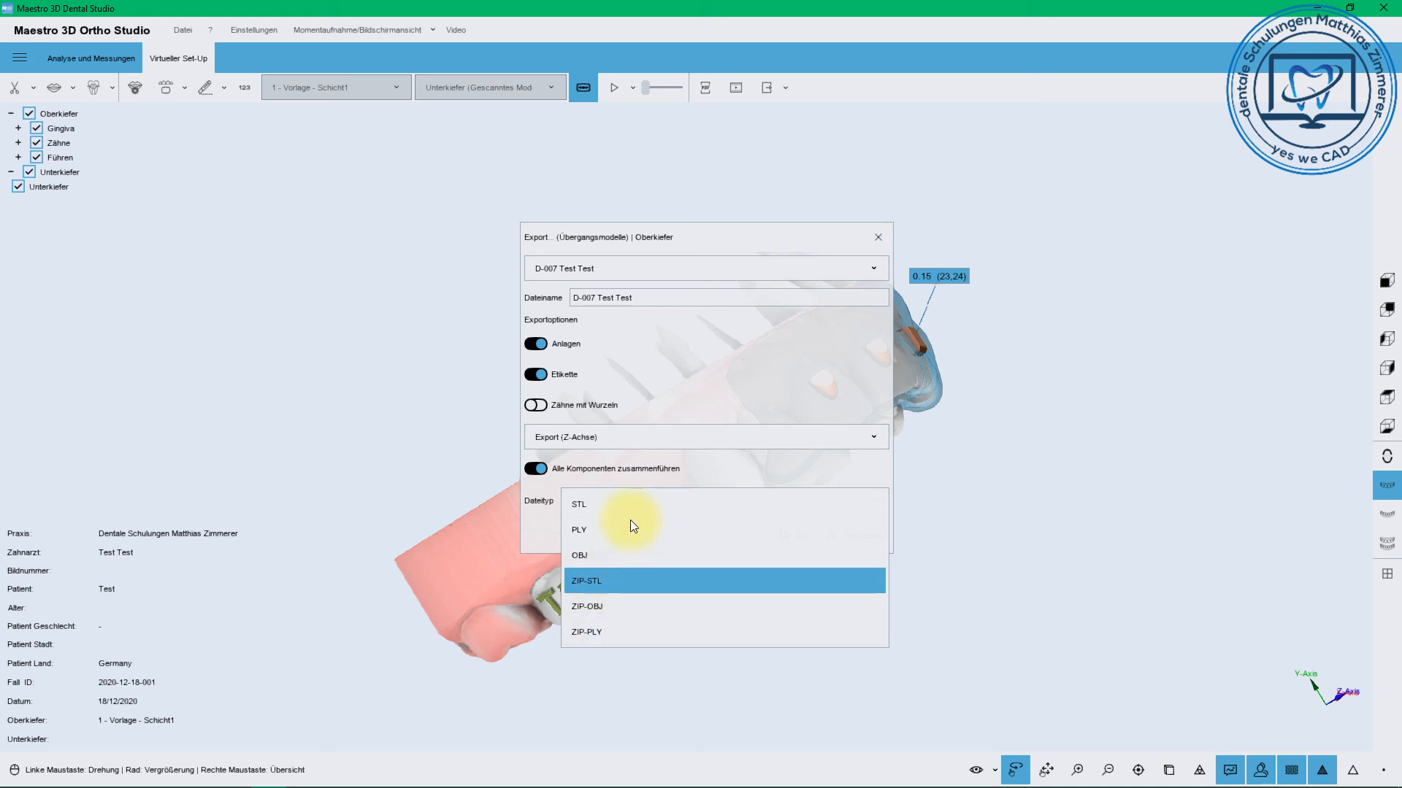
click(658, 379)
click(535, 374)
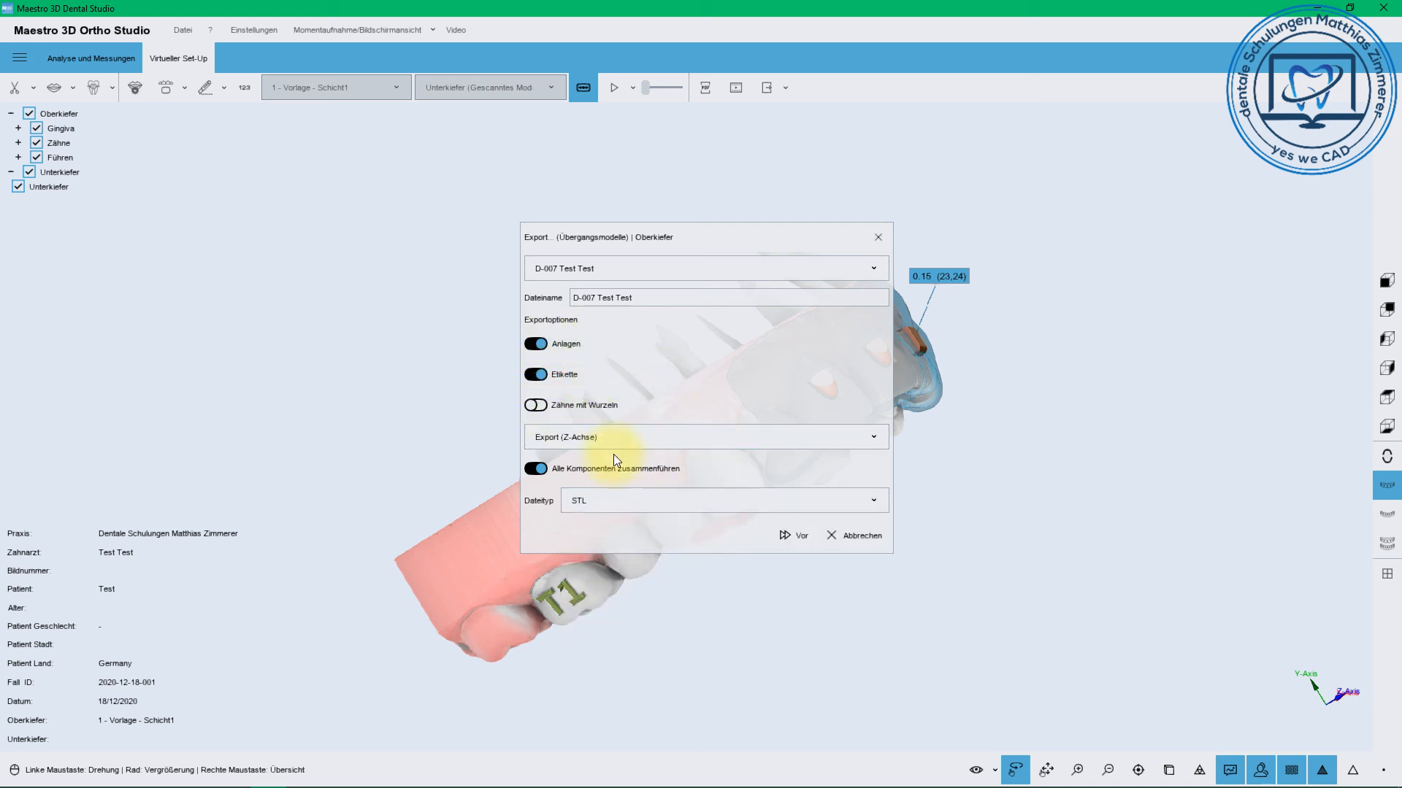
click(792, 535)
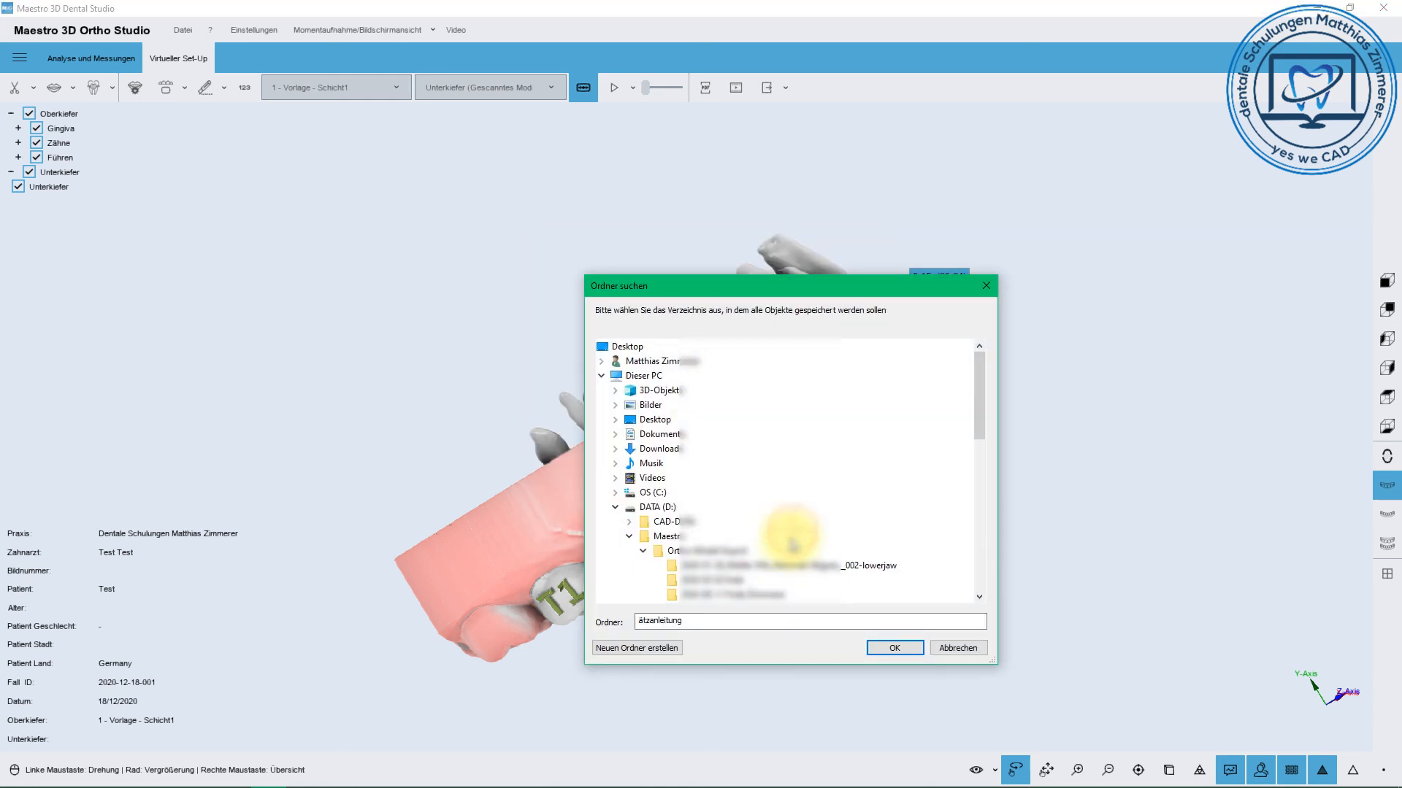
Save the exported transition models in the test models subfolder of the patient's export folder
scroll(778, 566, down, 5)
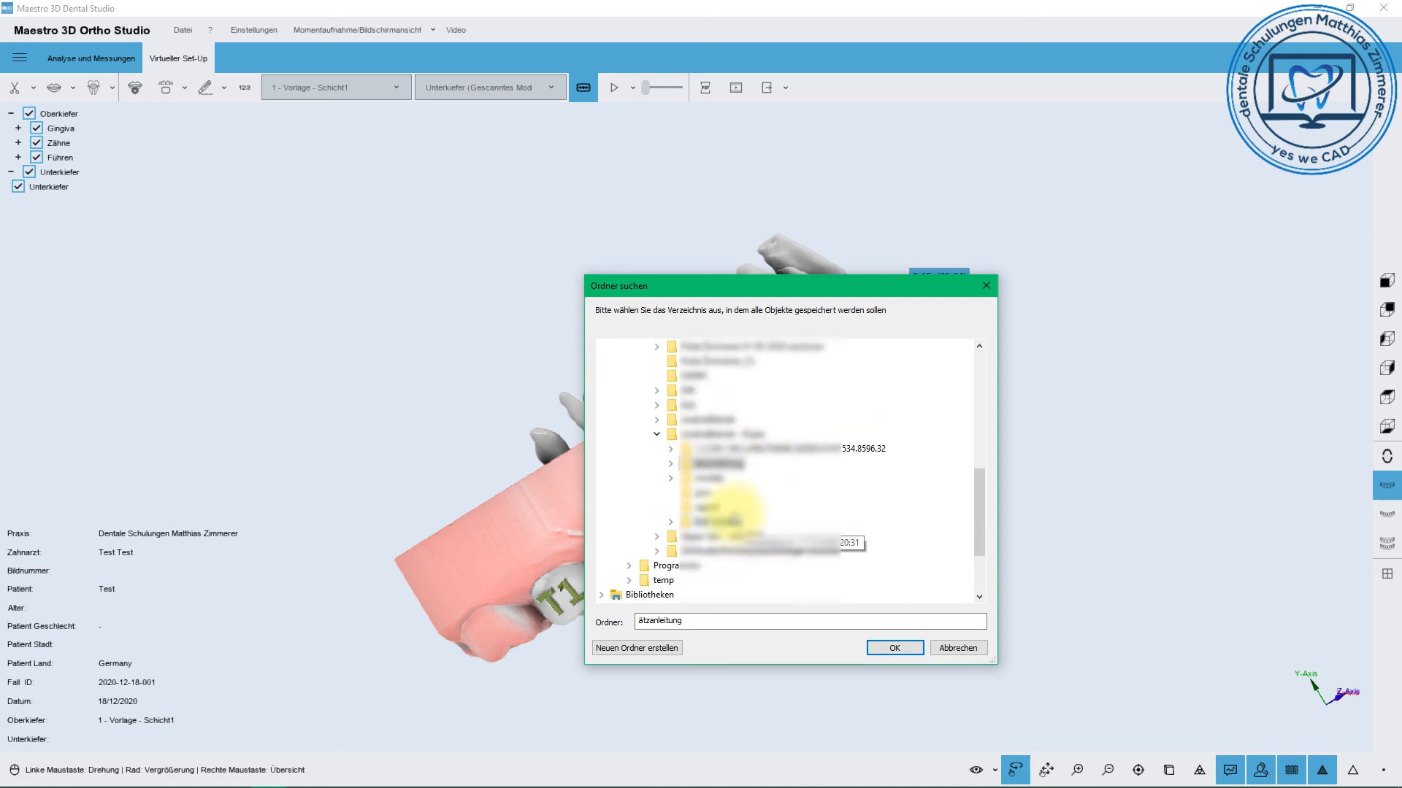
double_click(717, 521)
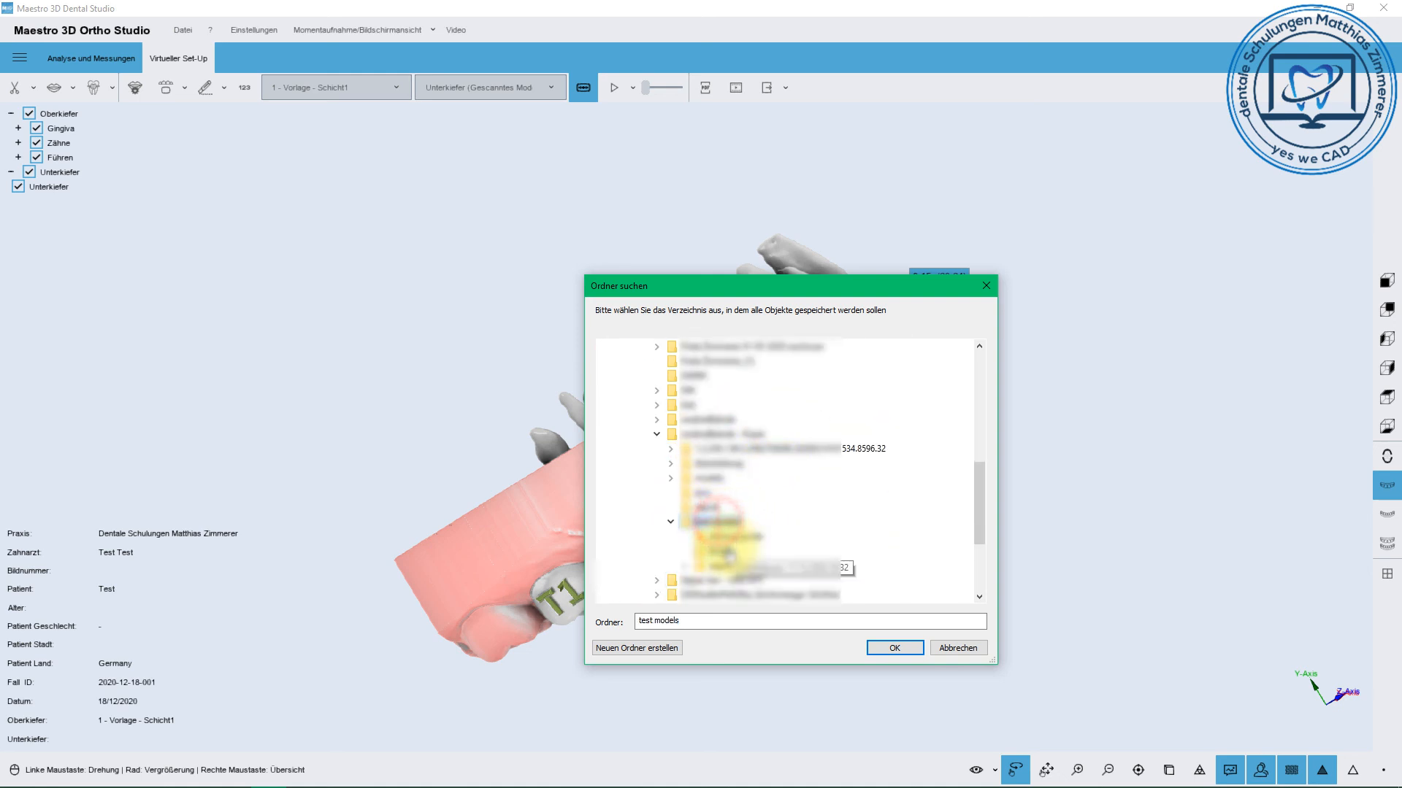
click(883, 647)
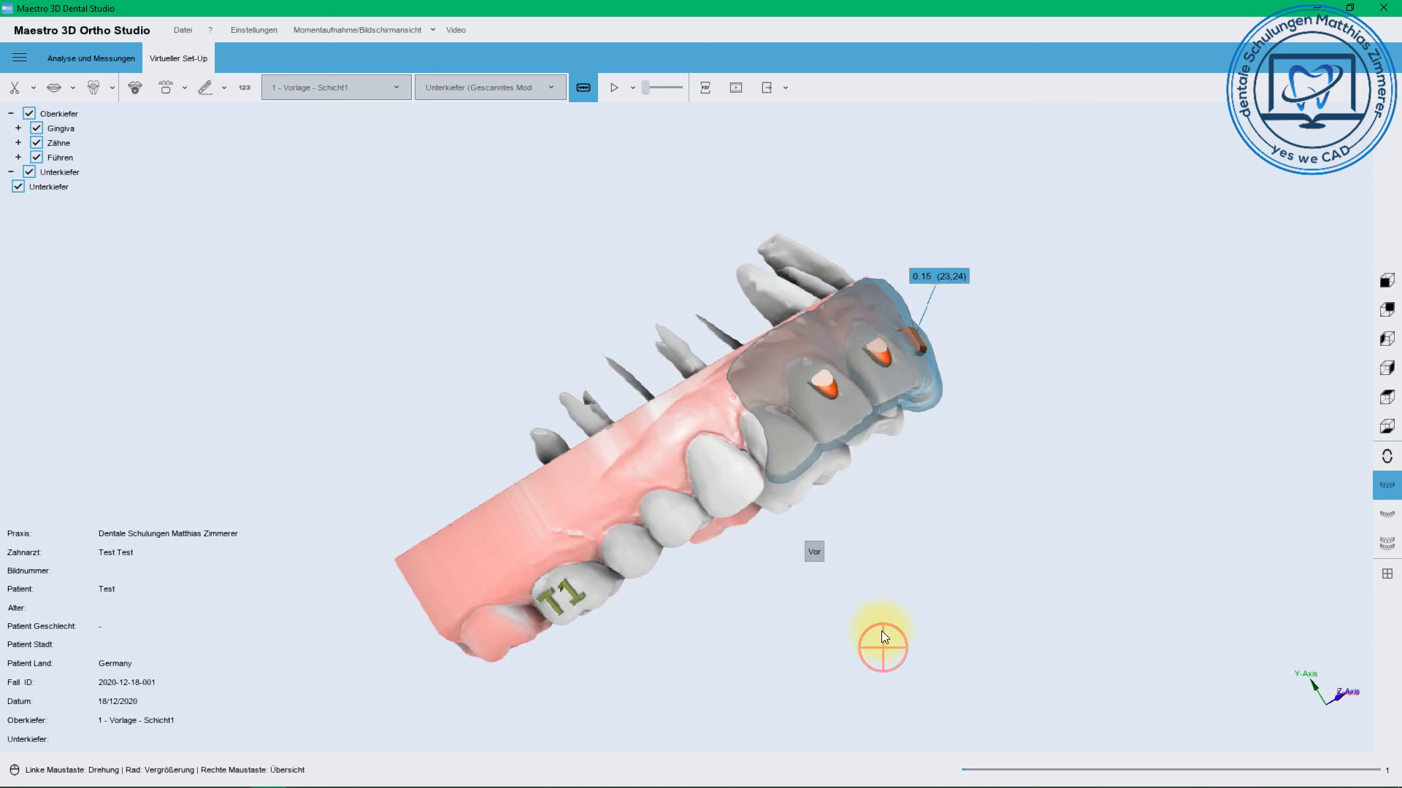
drag(713, 465, 585, 351)
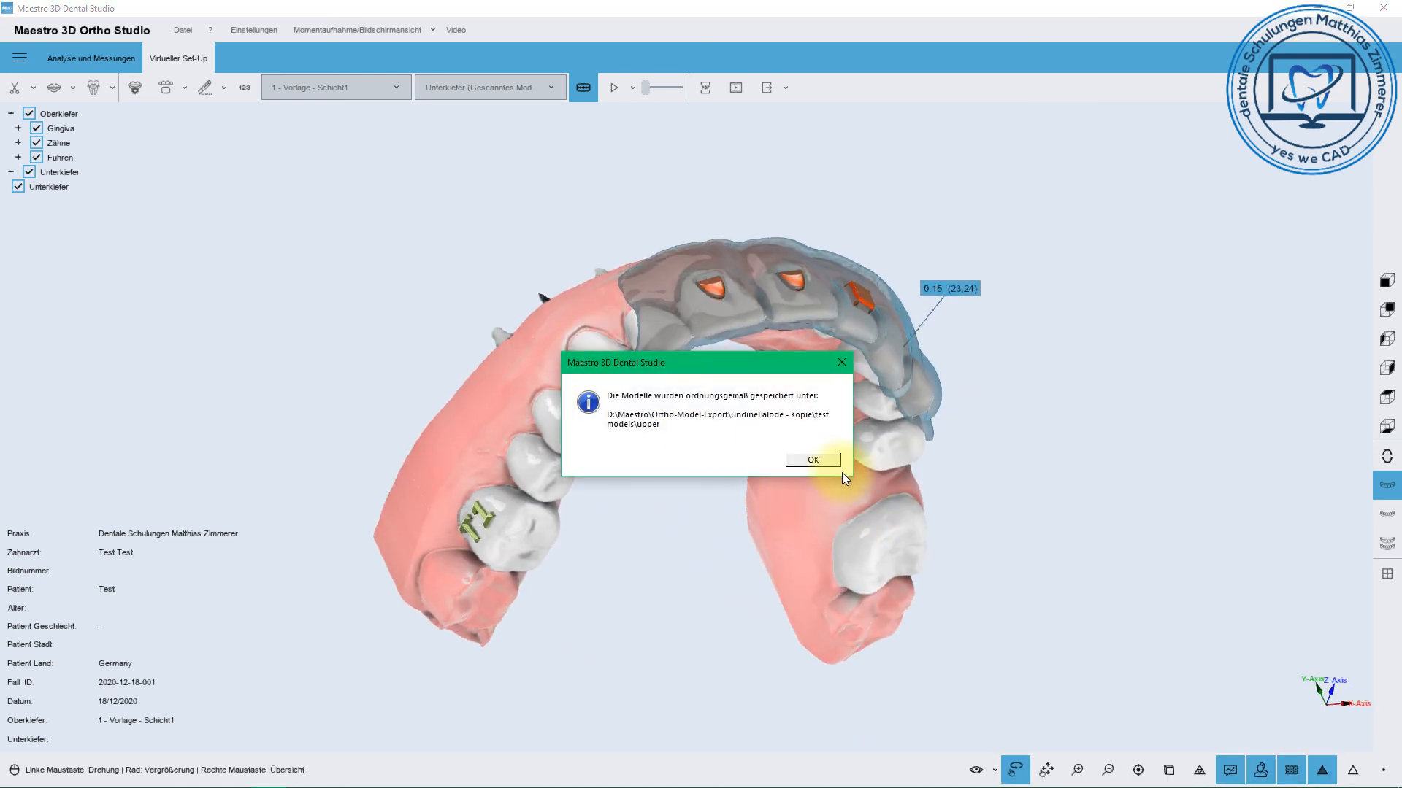
click(830, 461)
Turn off Wachswand, Knochen and Modell for the upper jaw, trying out the visibility of Zähne and Gingiva as well
drag(859, 410, 800, 532)
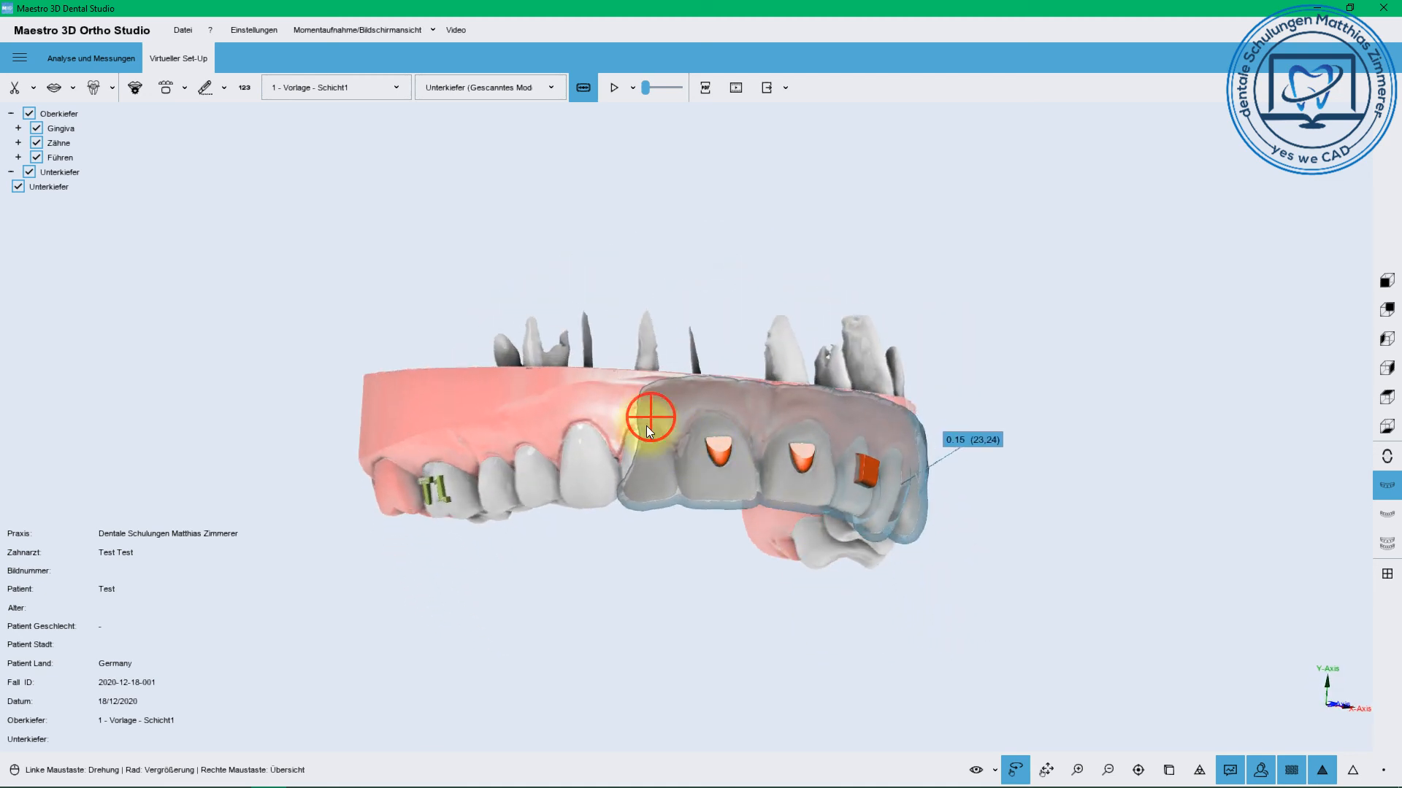
drag(647, 427, 638, 511)
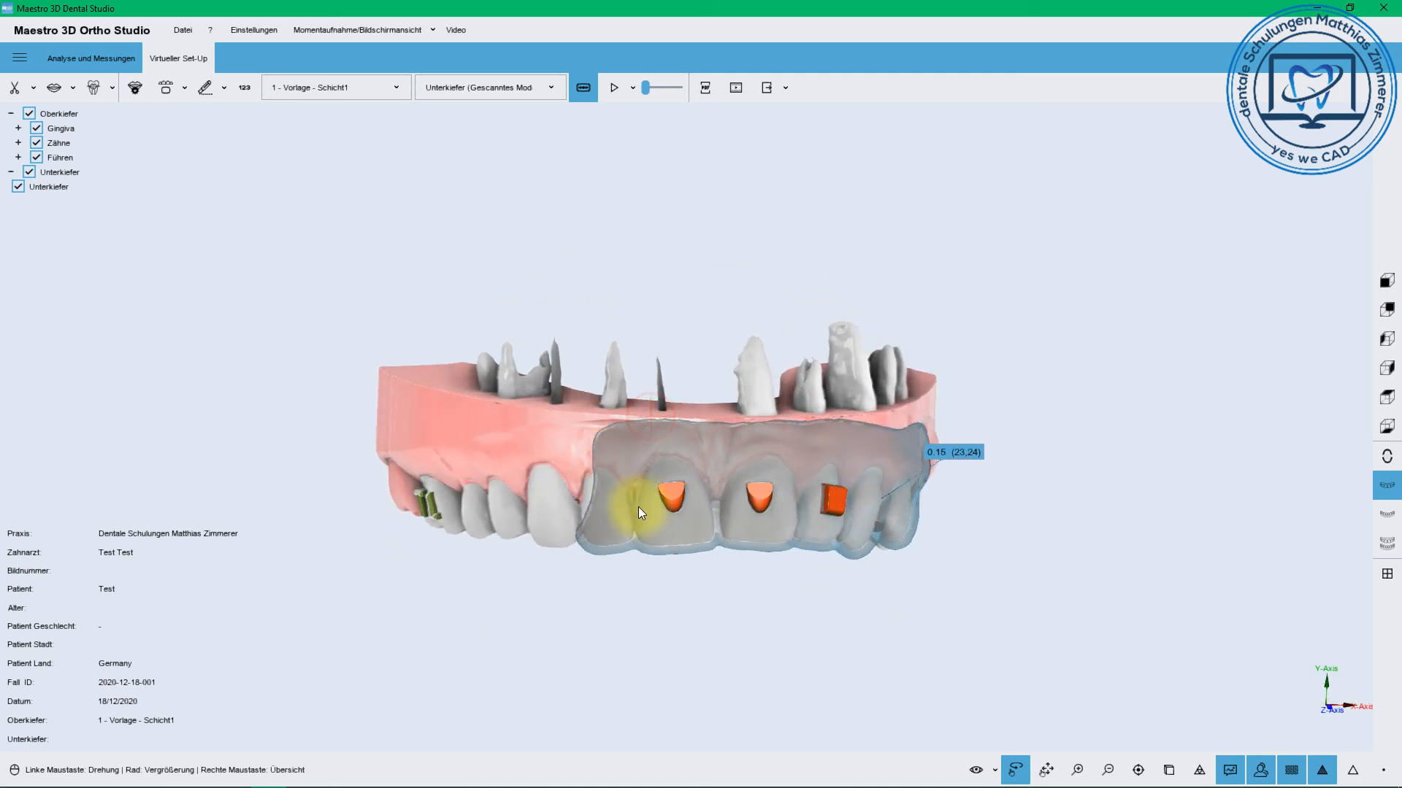
click(978, 771)
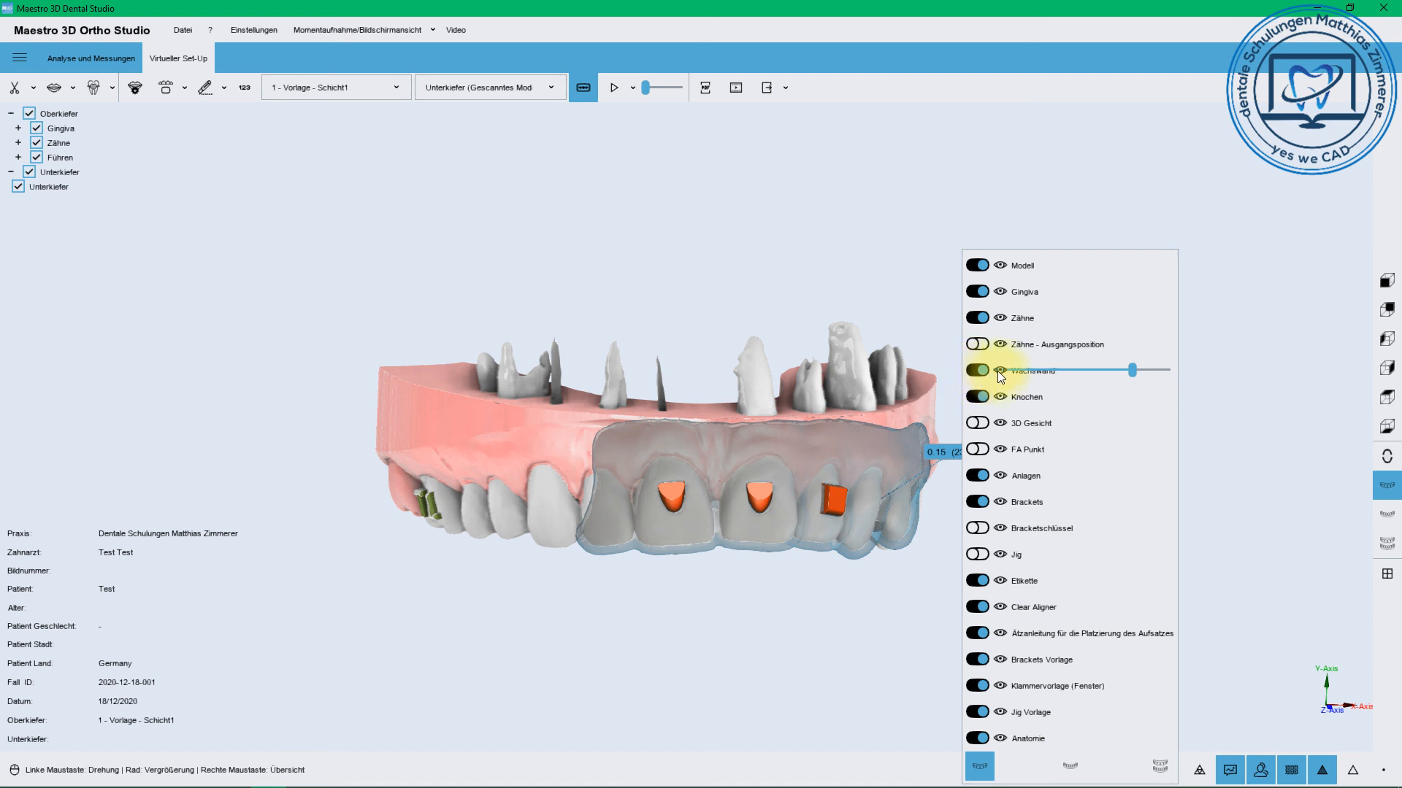
click(976, 371)
click(975, 397)
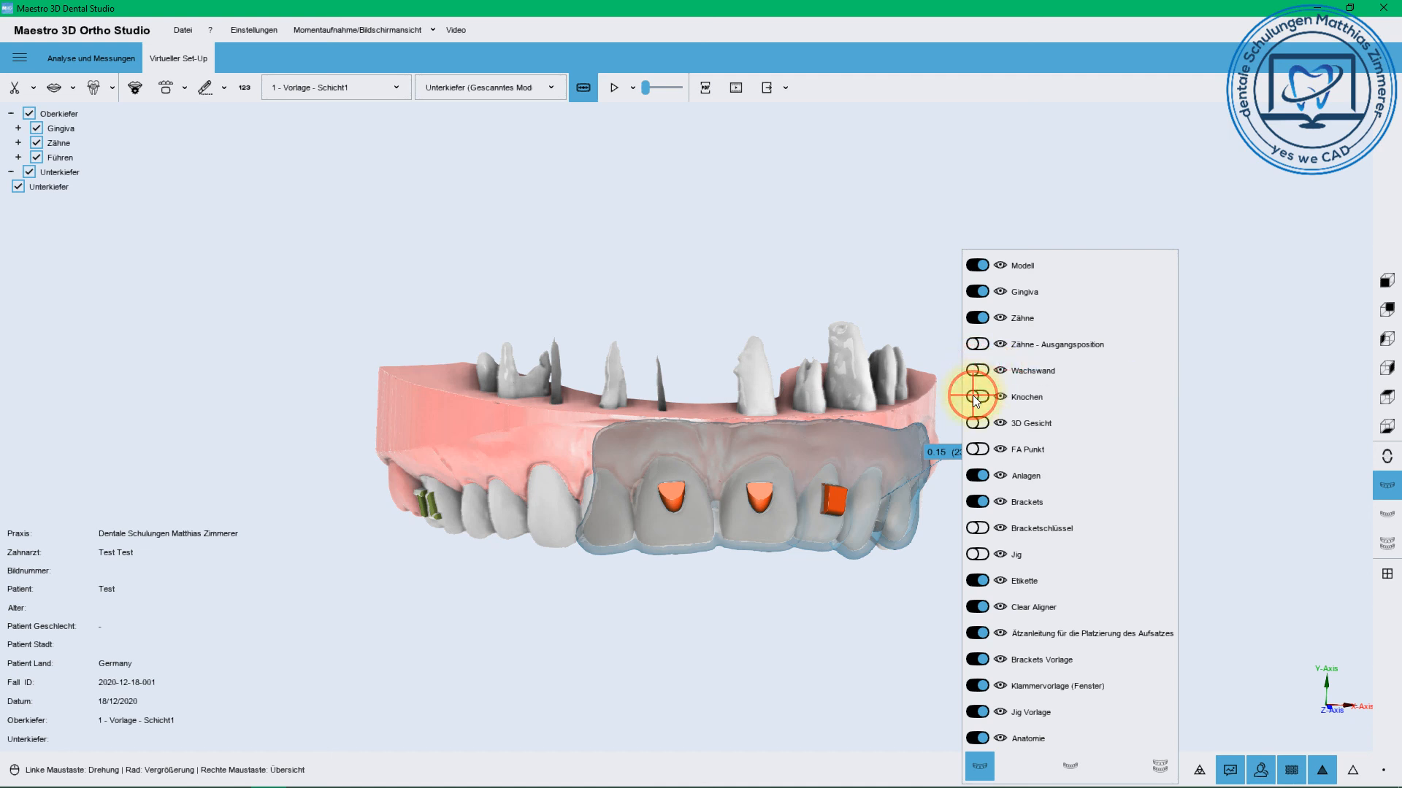
click(973, 316)
click(972, 316)
click(970, 290)
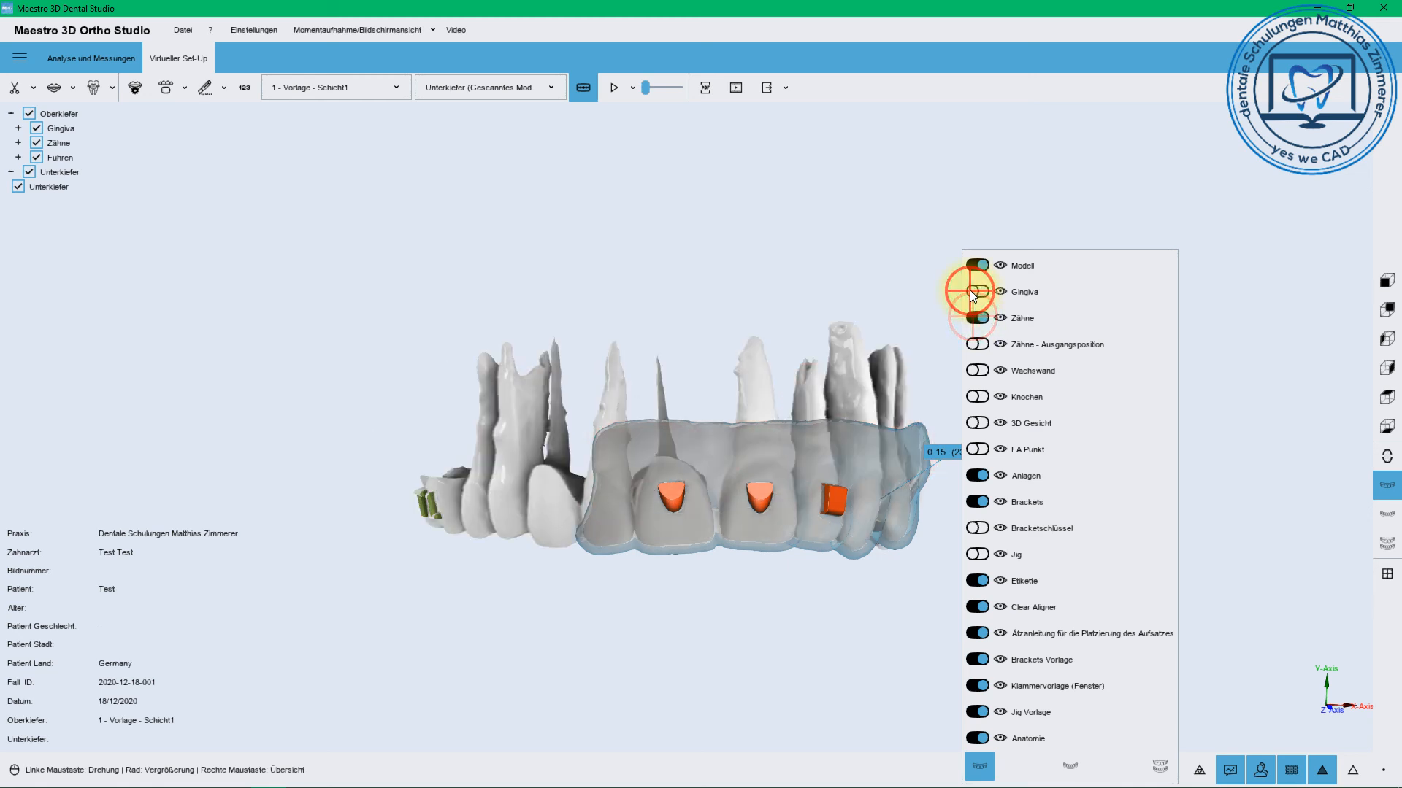
click(970, 291)
click(973, 265)
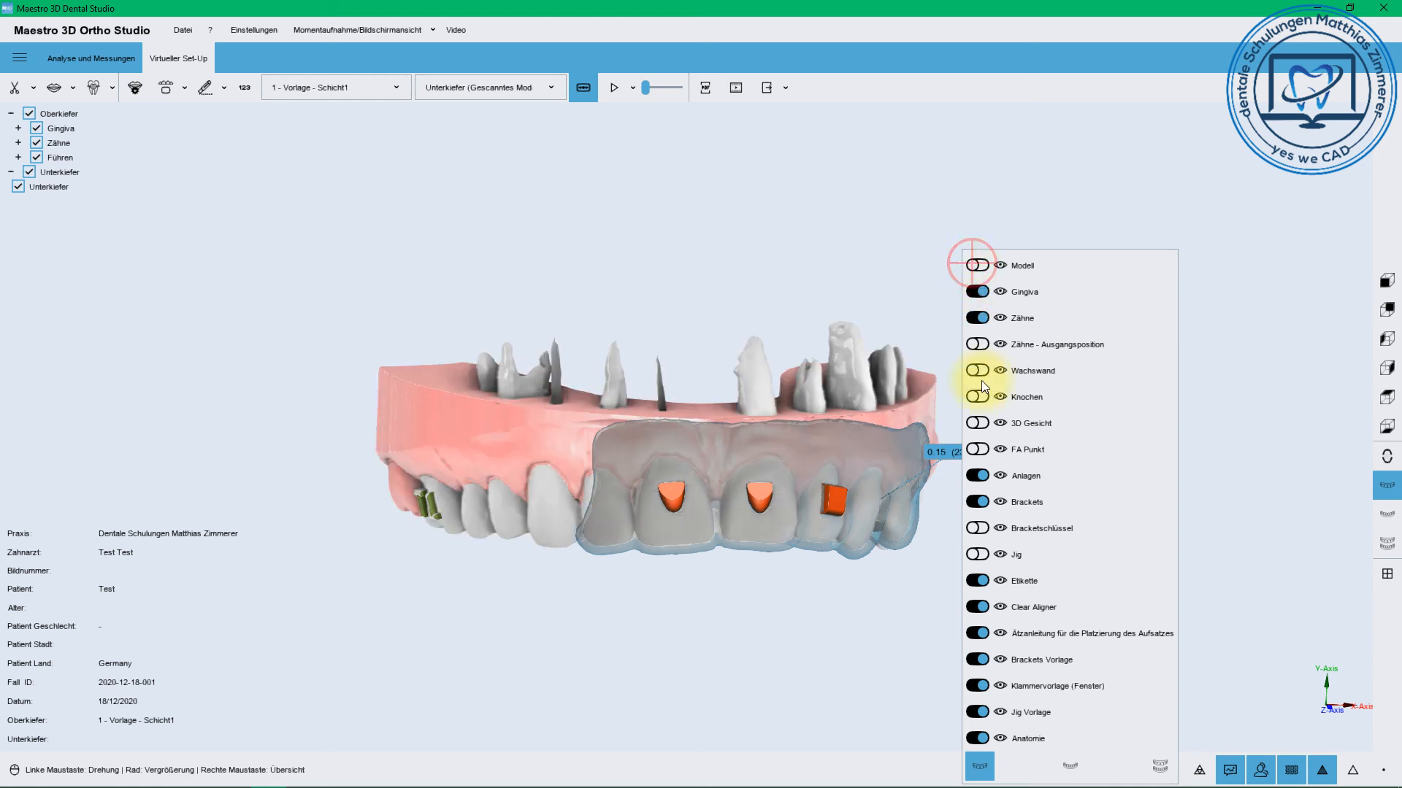
Hide the Clear Aligner and the Ätzanleitung für die Platzierung des Aufsatzes on the upper jaw
click(976, 607)
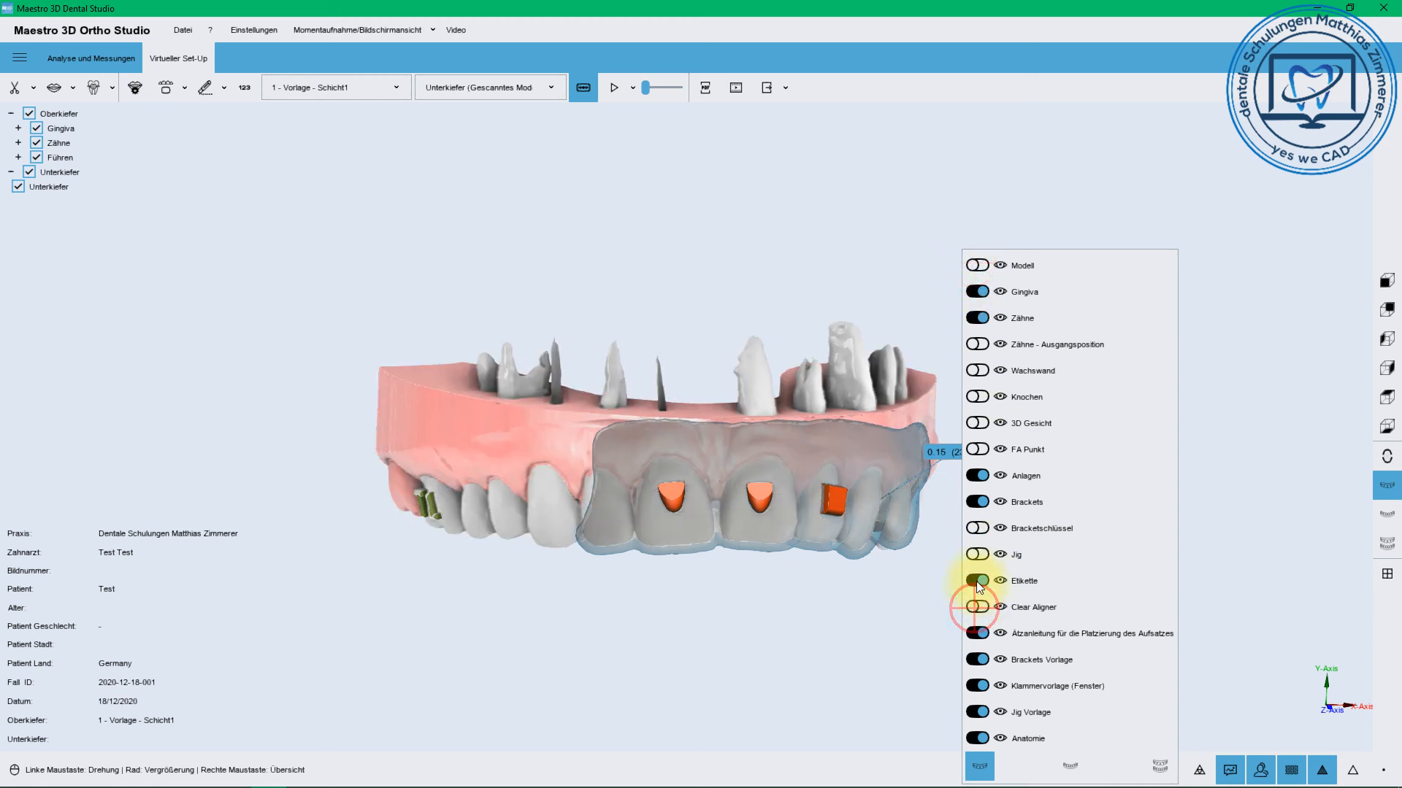
click(977, 634)
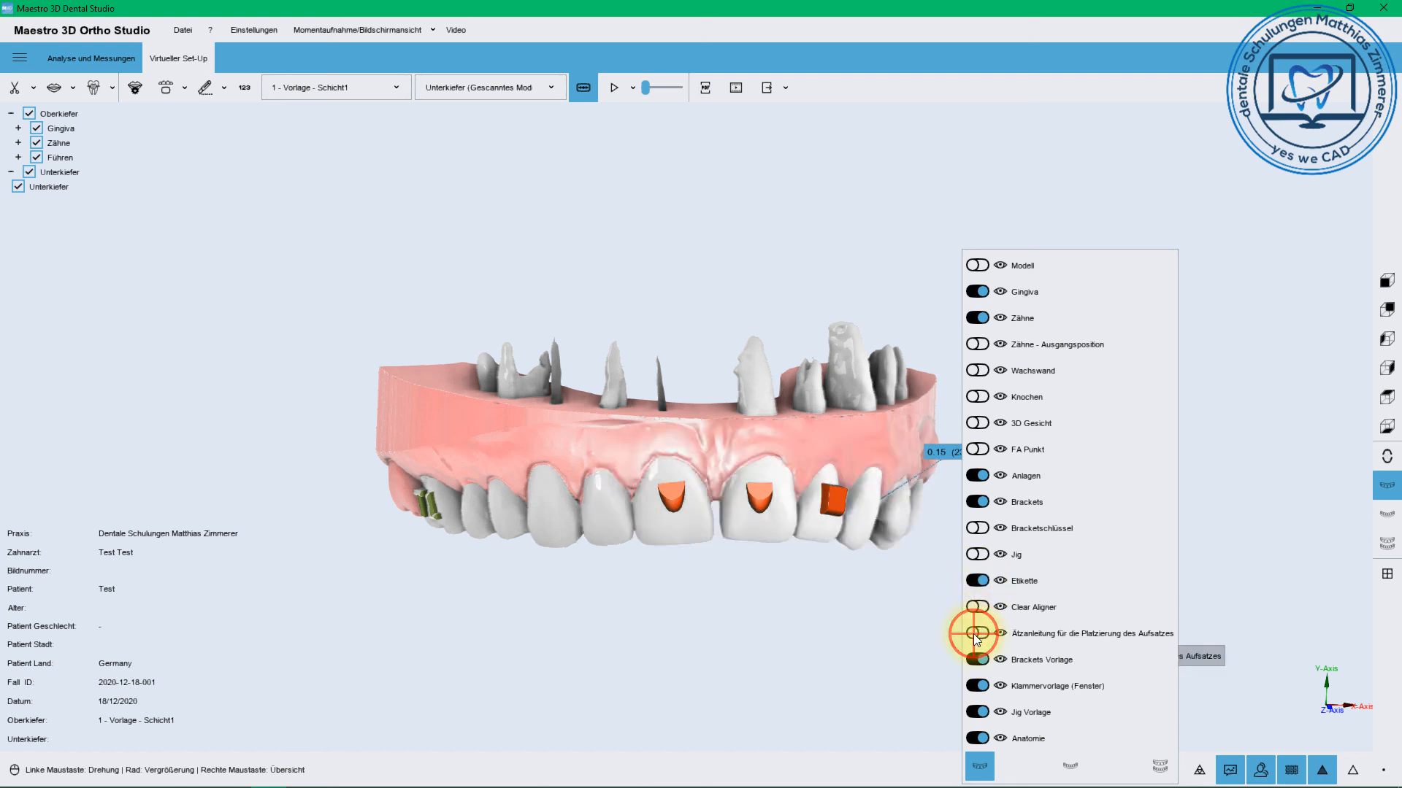
click(977, 635)
click(977, 635)
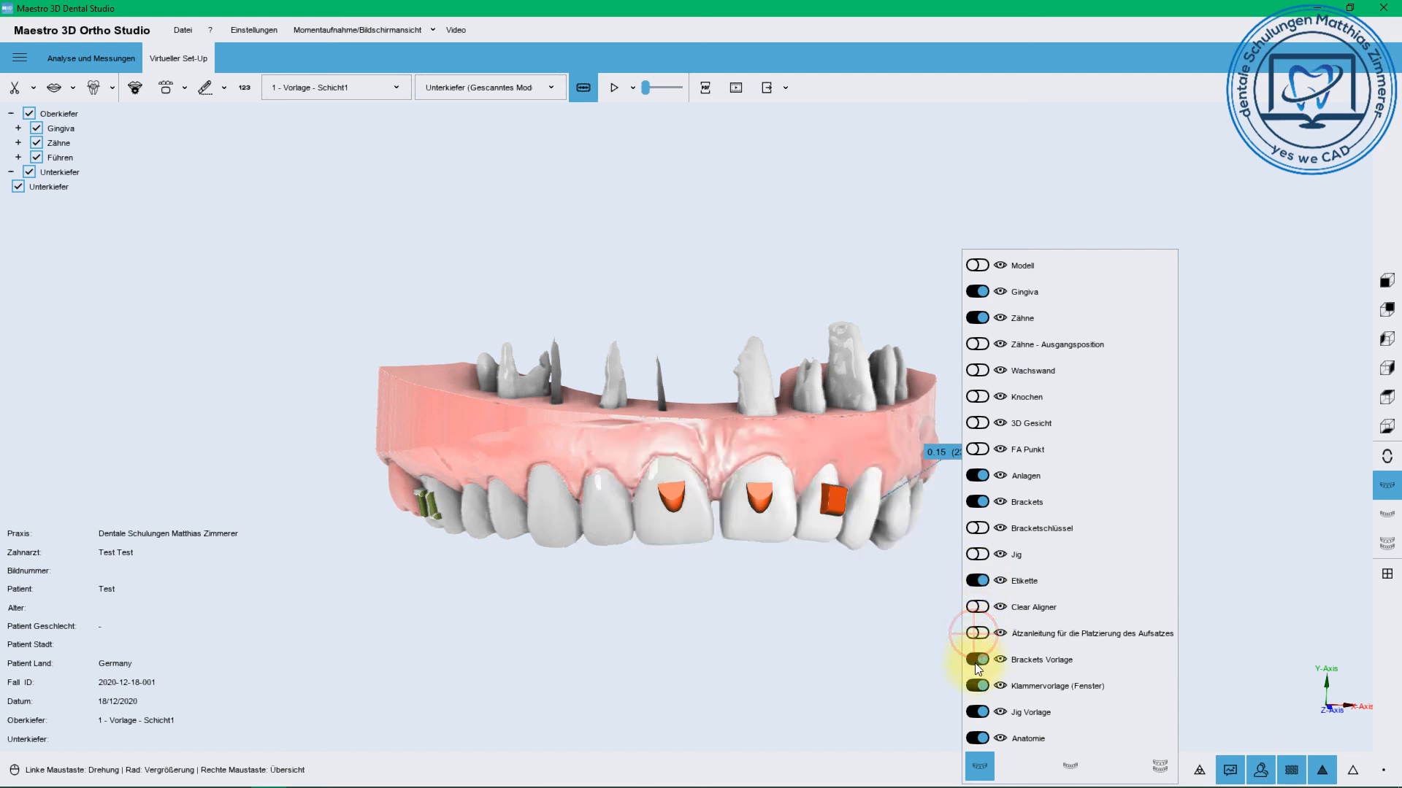
mouse_move(976, 670)
Check the visibility settings of the lower jaw and of both jaws, and examine the upper arch from the occlusal side
click(976, 761)
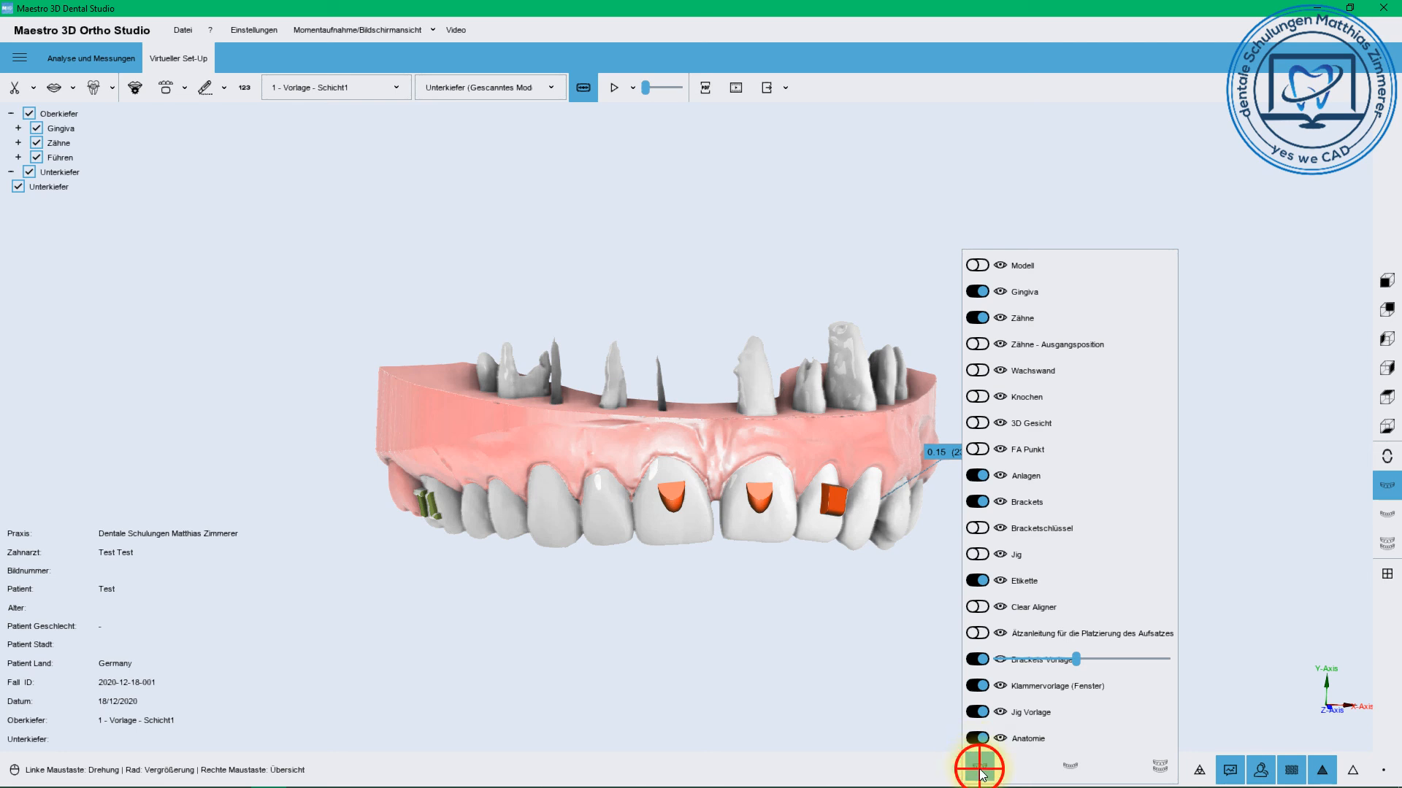
click(1068, 768)
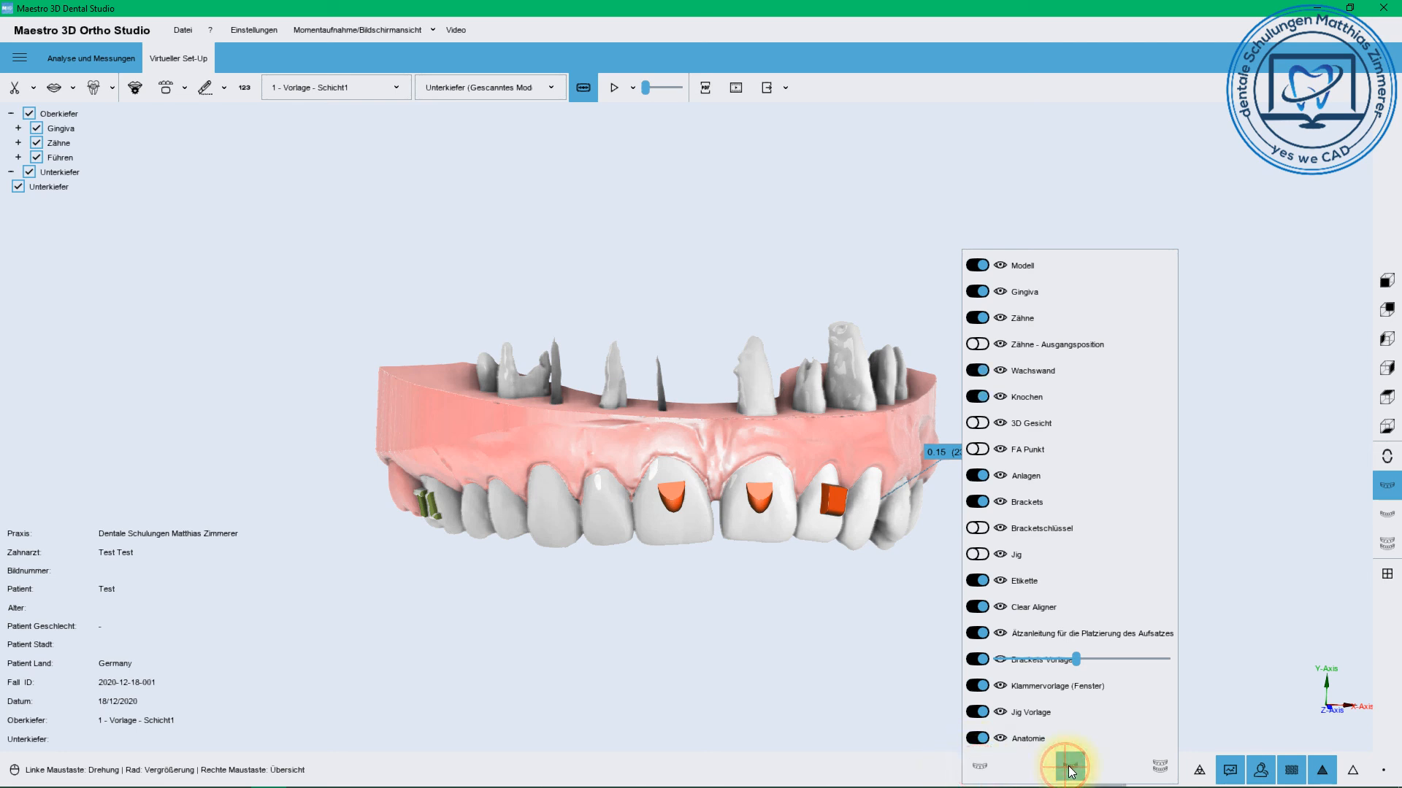
click(1160, 768)
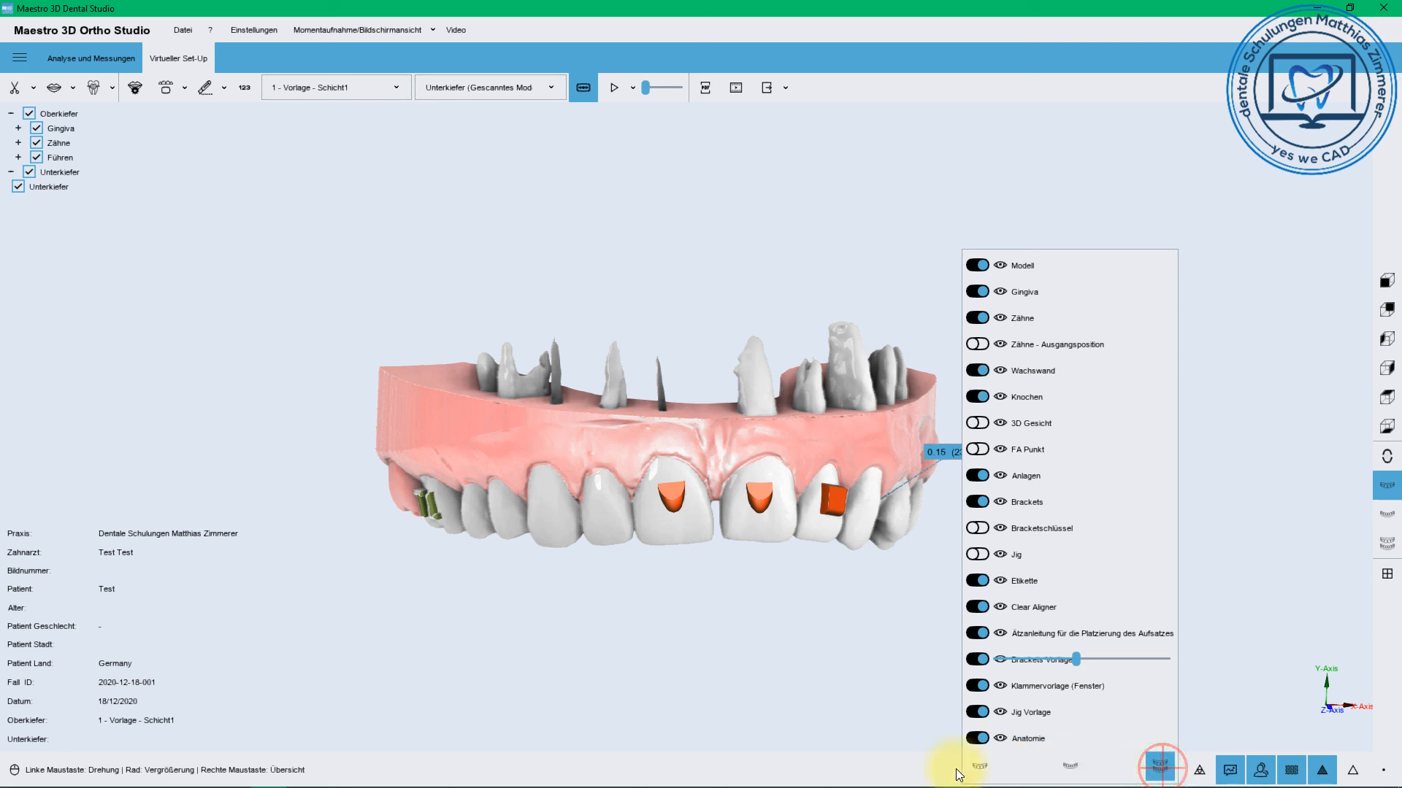
click(930, 768)
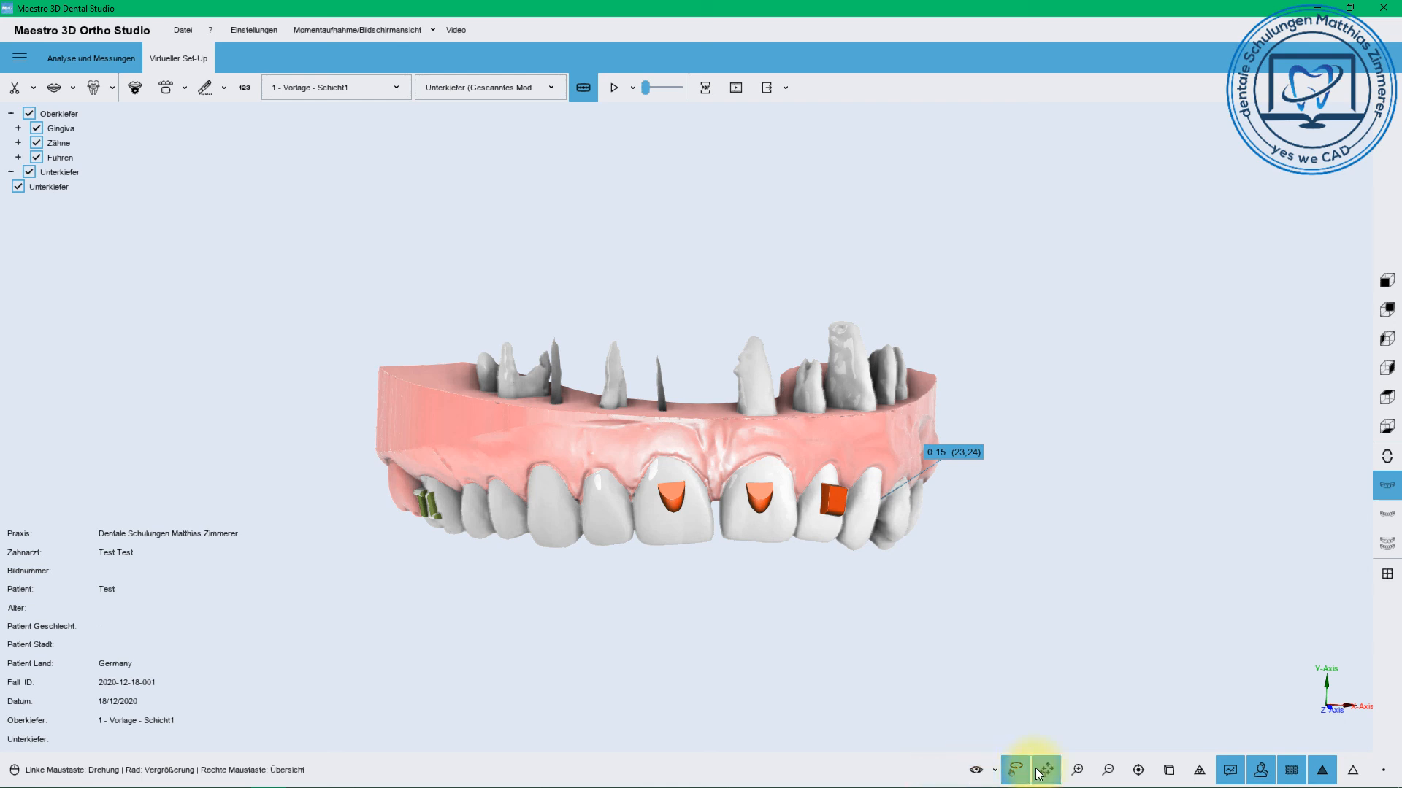
middle_drag(719, 550, 826, 548)
drag(827, 547, 775, 336)
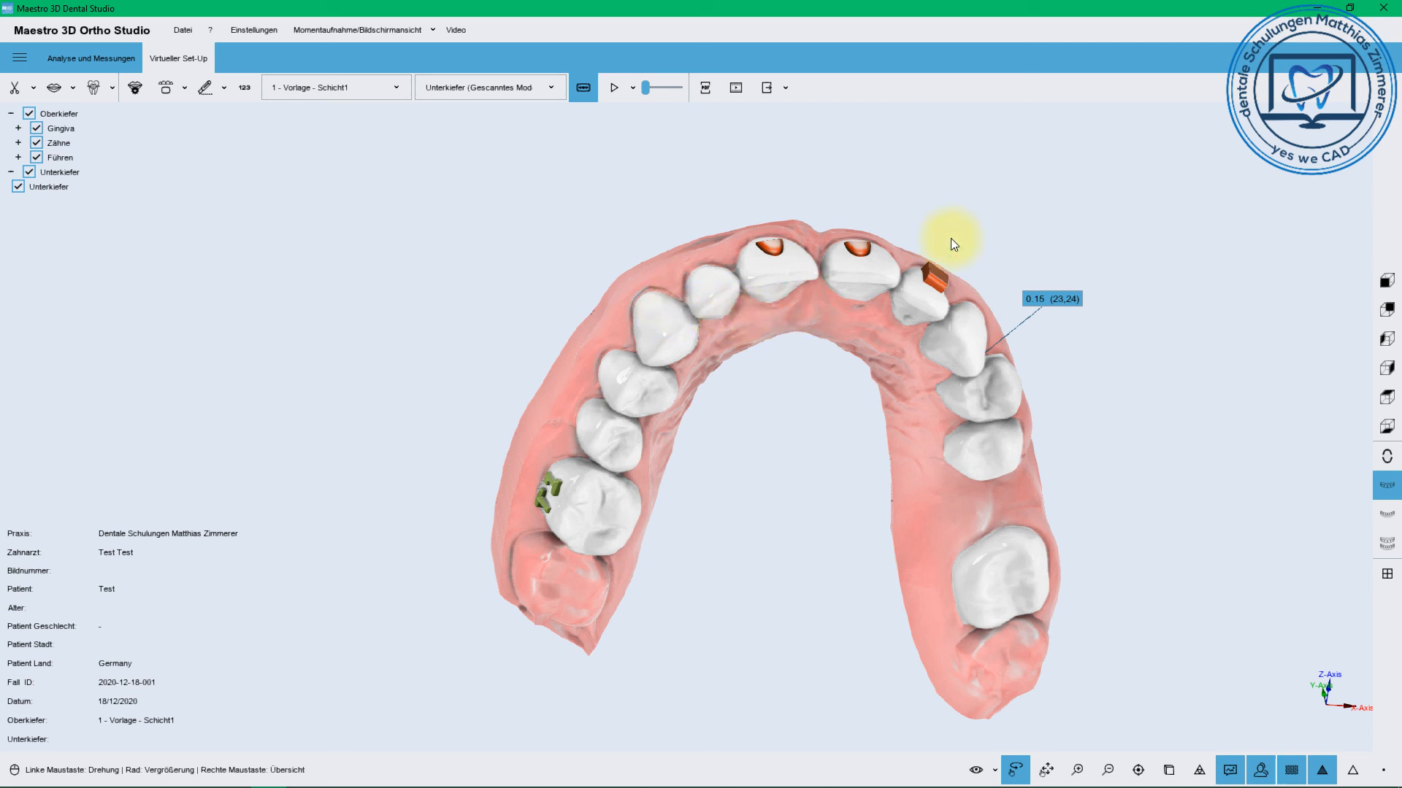
mouse_move(293, 787)
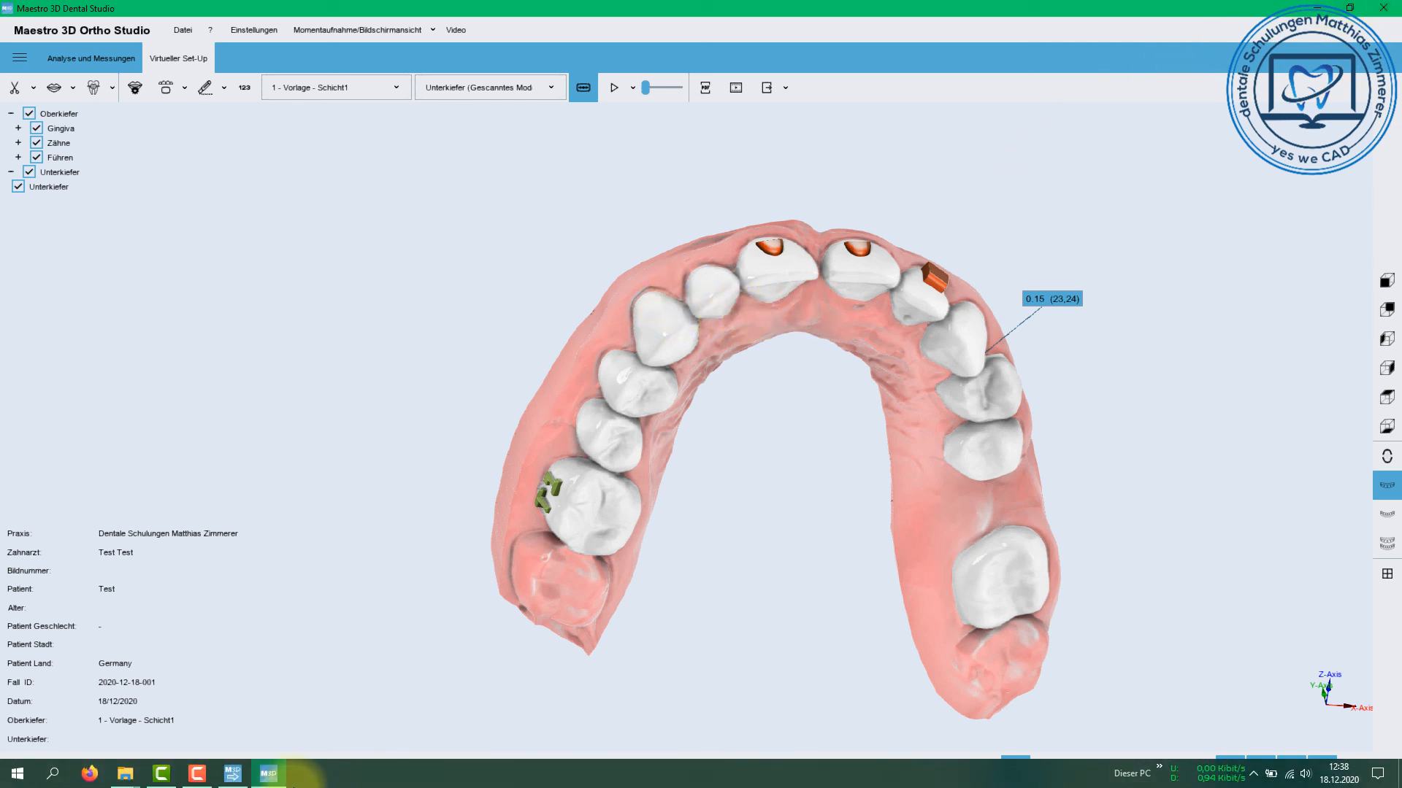